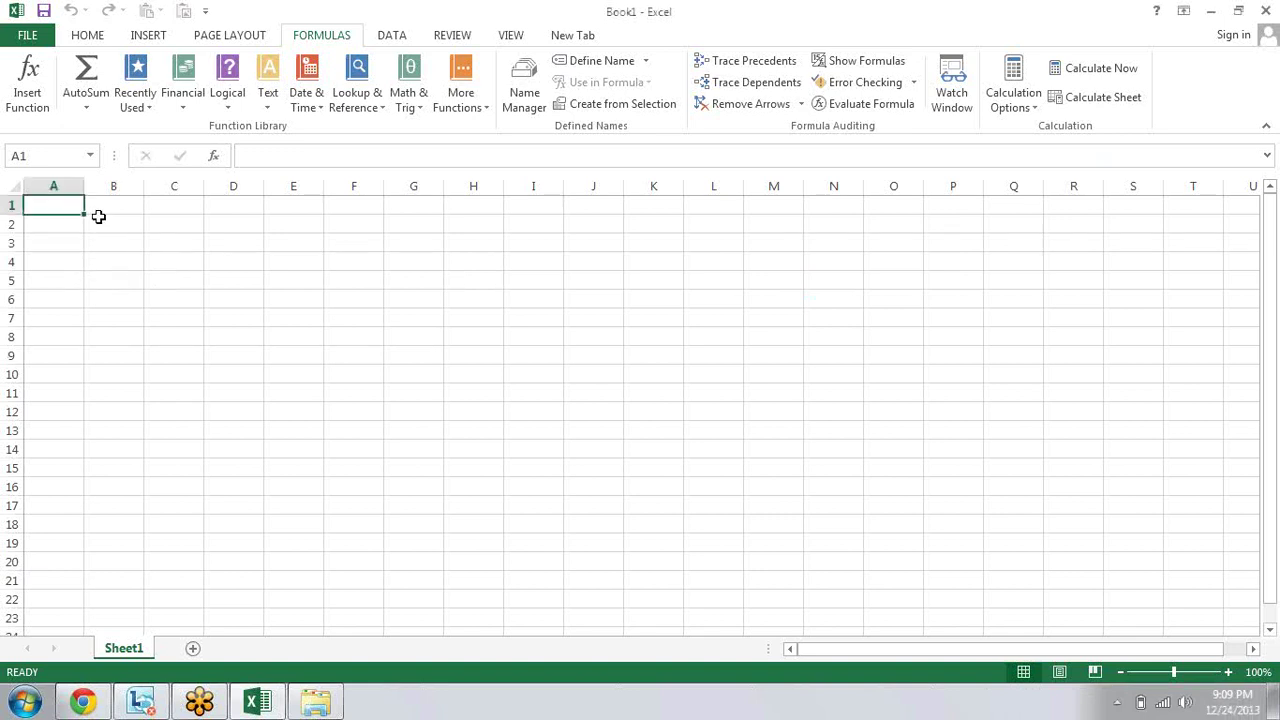
Step: Open the Financial functions dropdown on the Formulas tab and scroll through its function list
click(180, 105)
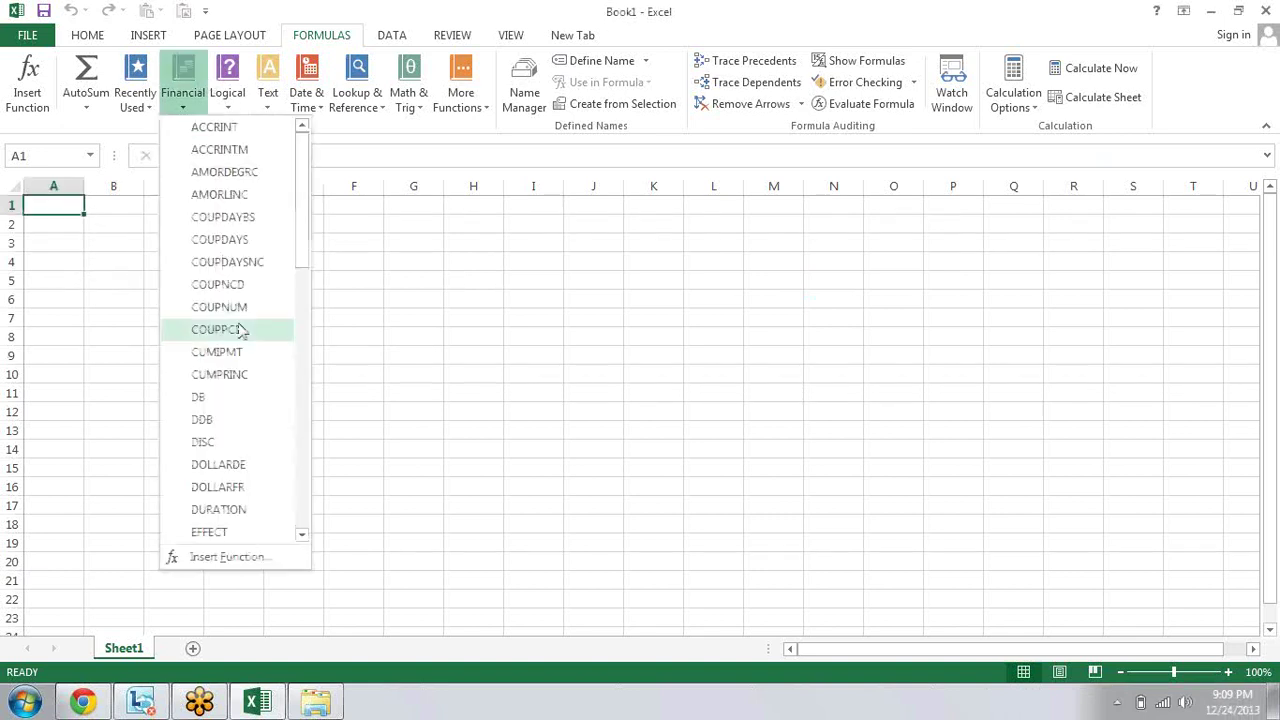
drag(305, 160, 298, 237)
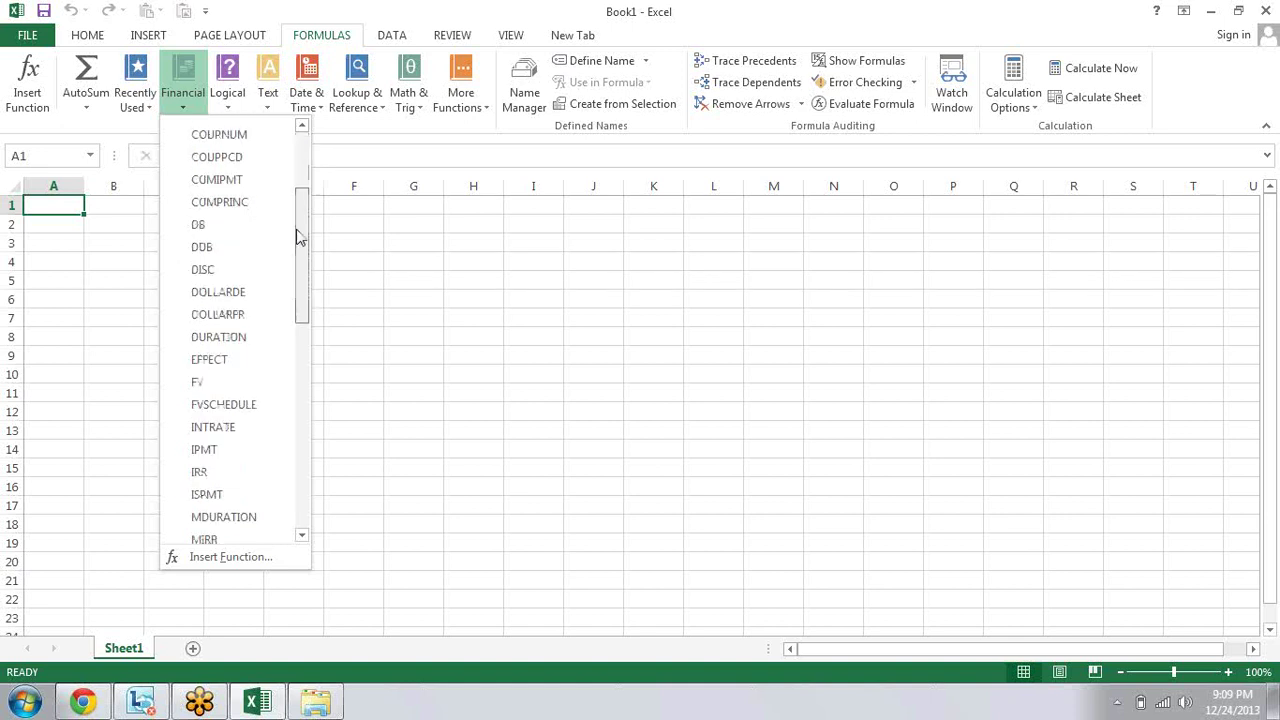
scroll(298, 250, down, 3)
scroll(299, 283, down, 3)
scroll(290, 420, down, 4)
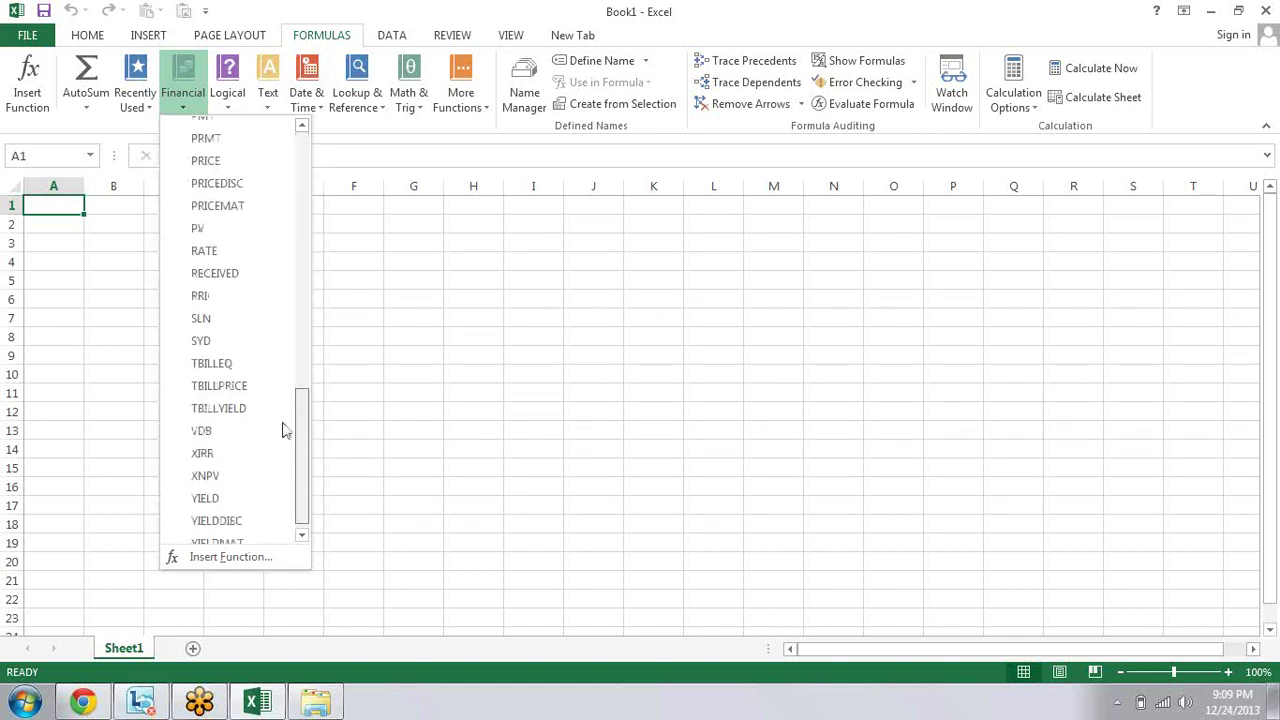
scroll(300, 300, up, 8)
scroll(307, 185, up, 5)
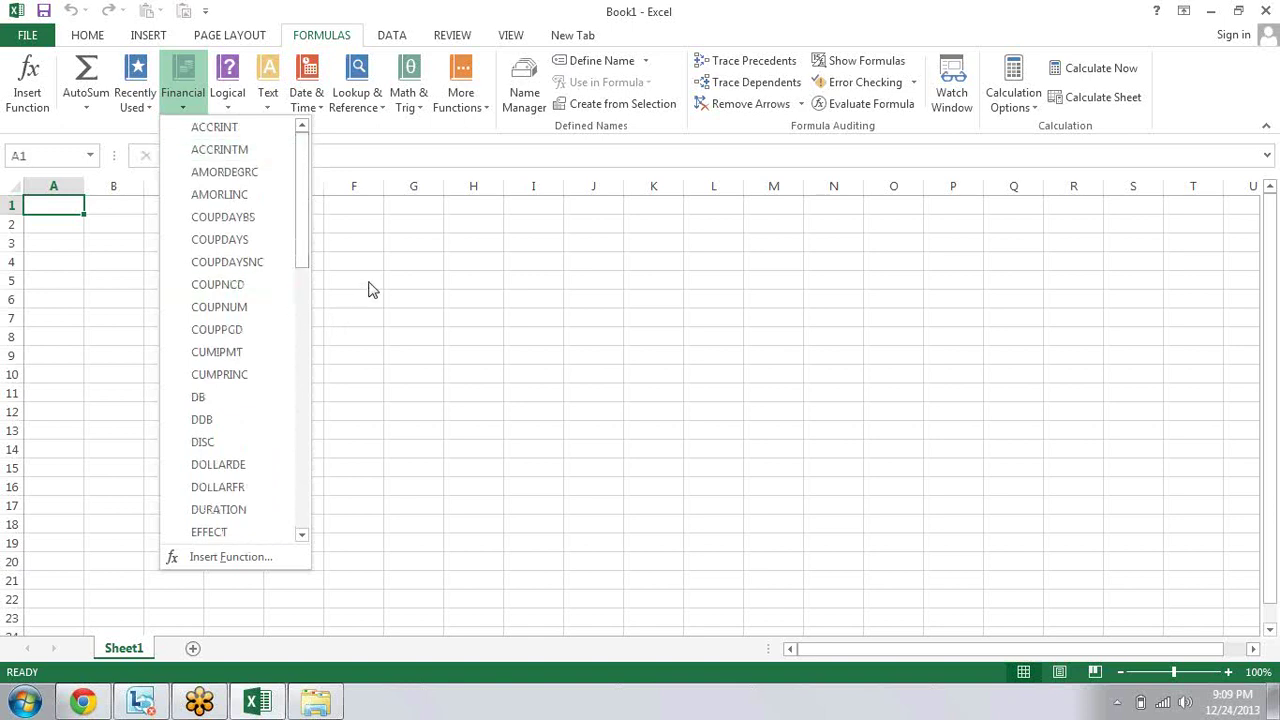
drag(306, 243, 293, 382)
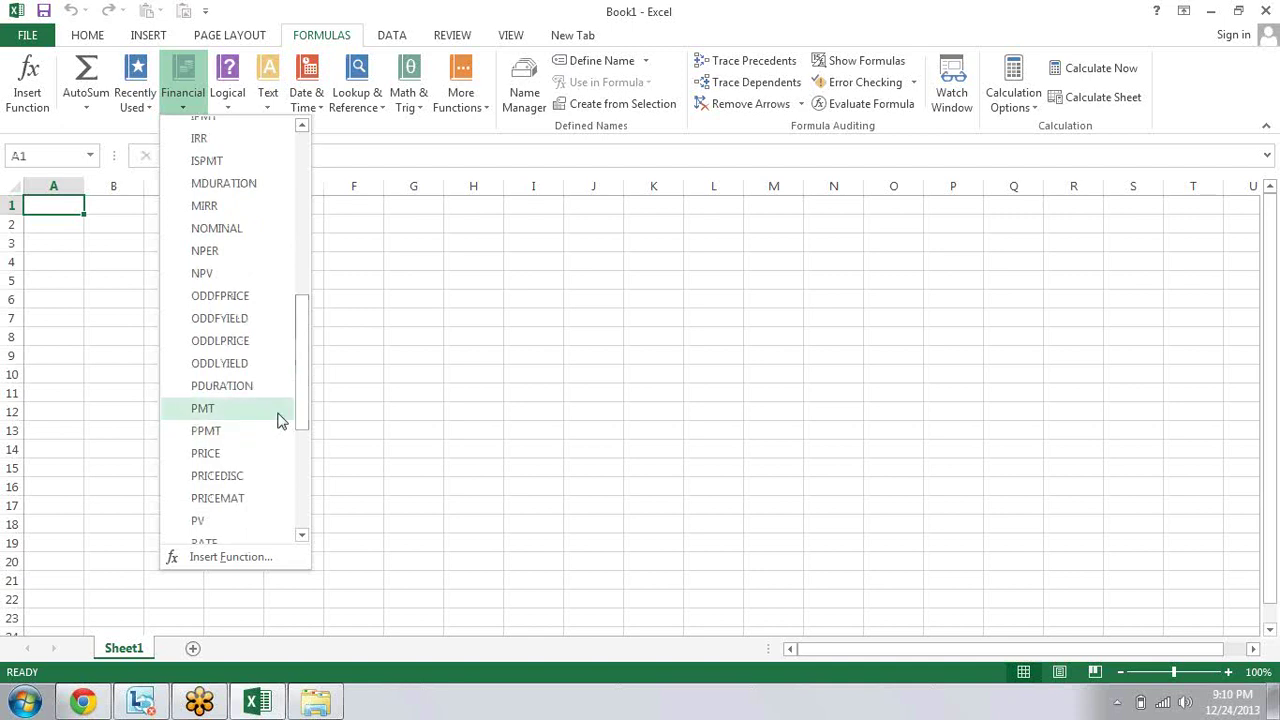
Step: Type the labels FV, EMI, Time and Rate into cells A1:A4
click(408, 420)
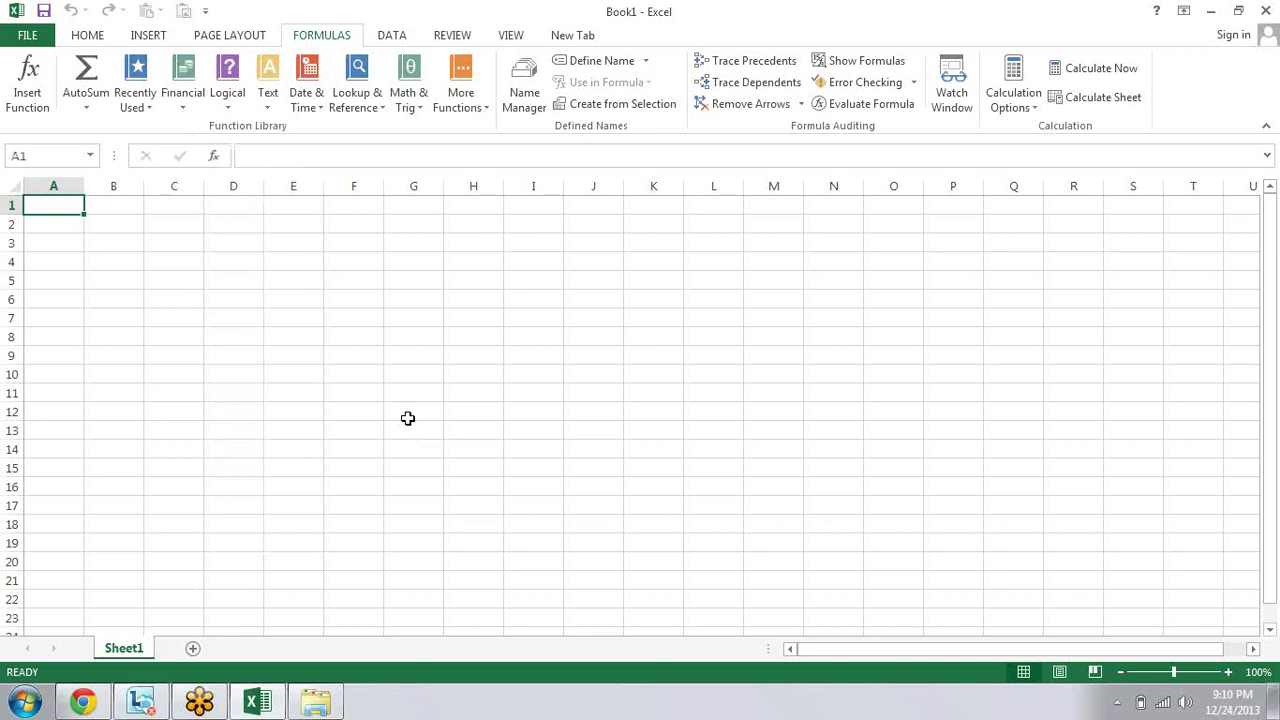
text(F)
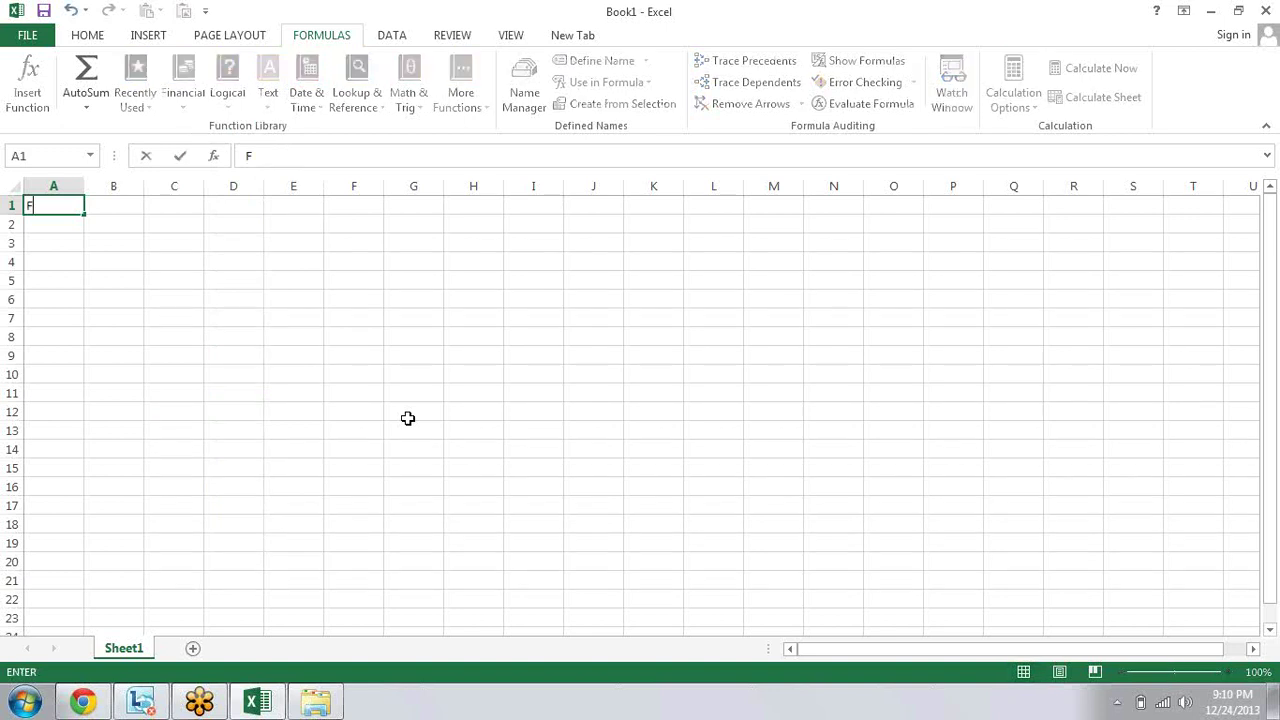
text(Vi)
key(Return)
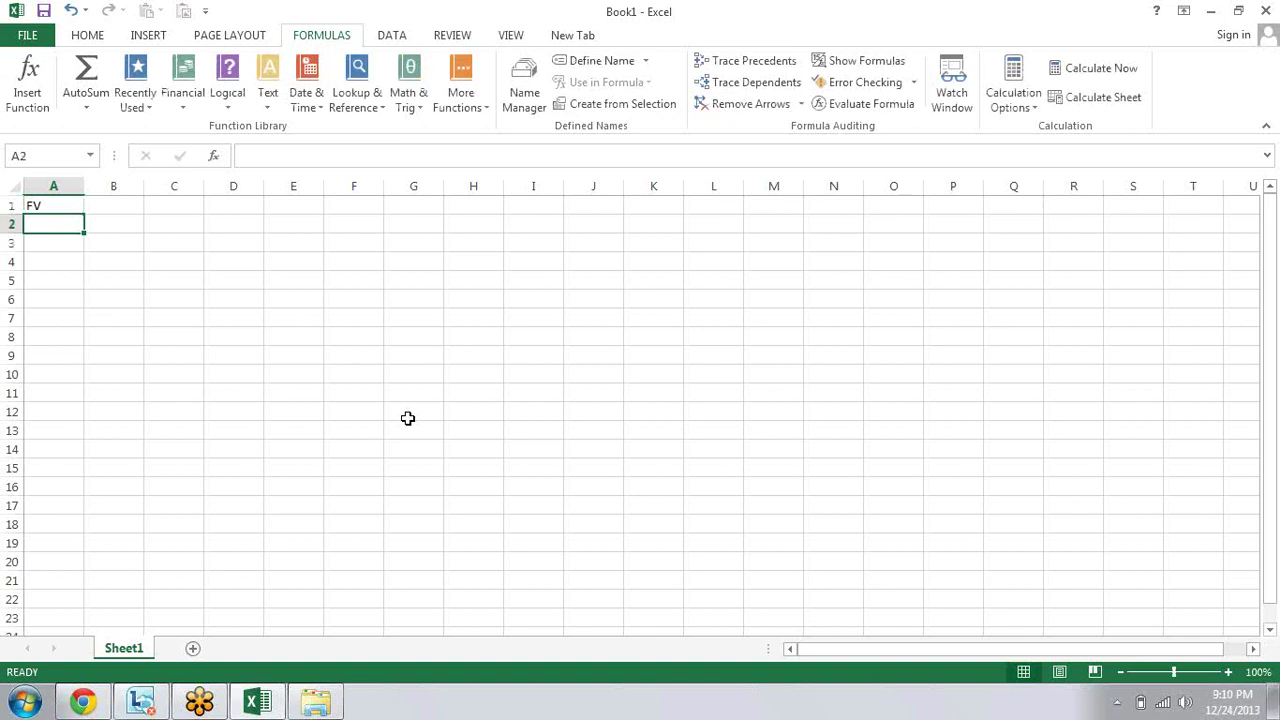
text(EMI)
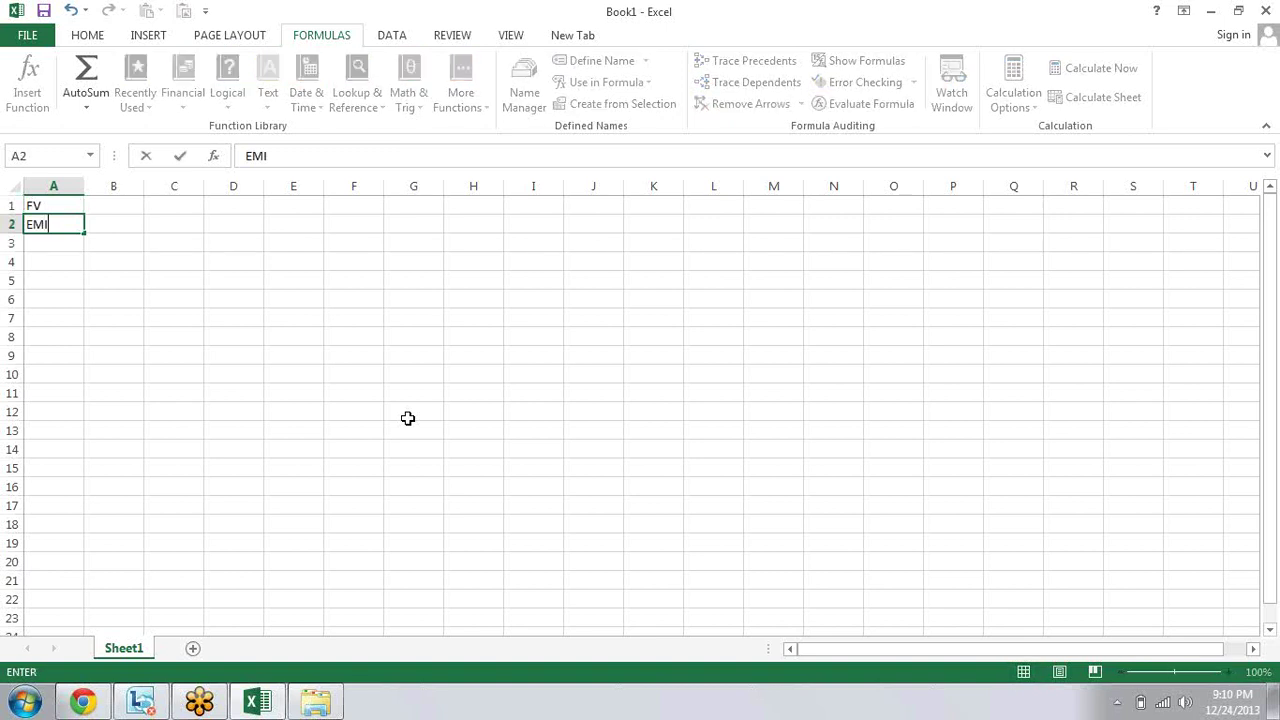
key(Return)
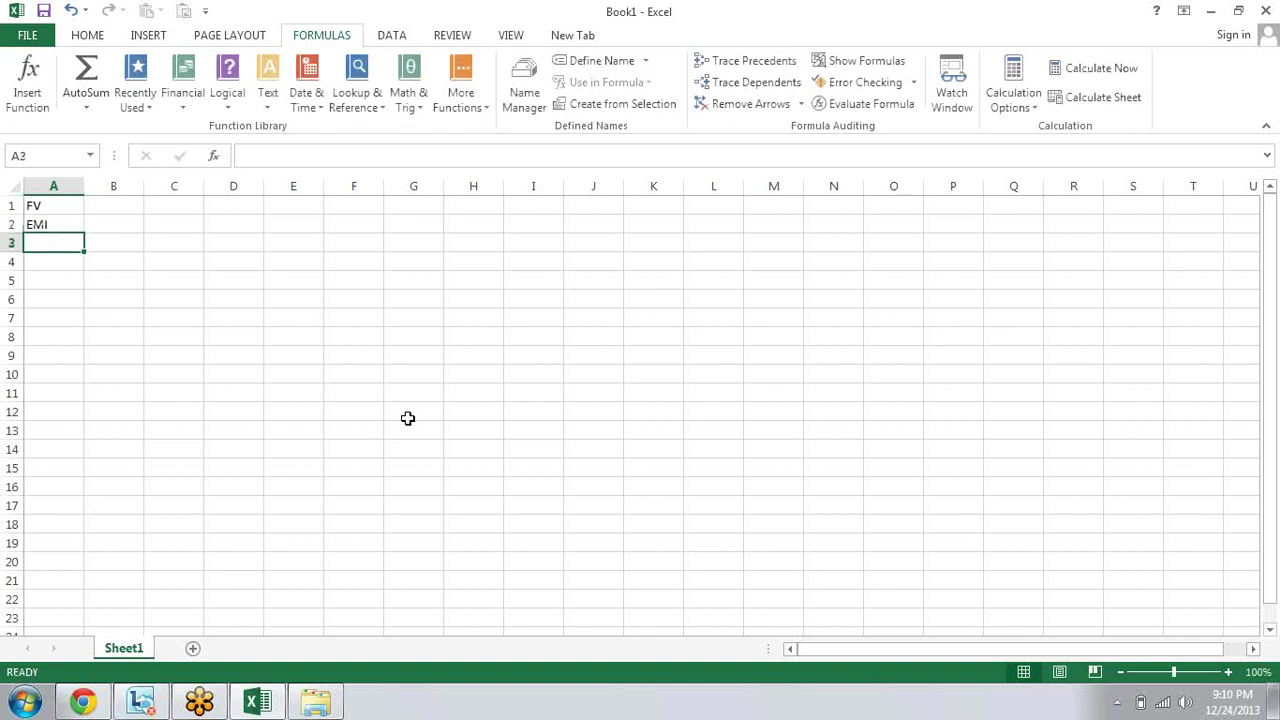
text(Time)
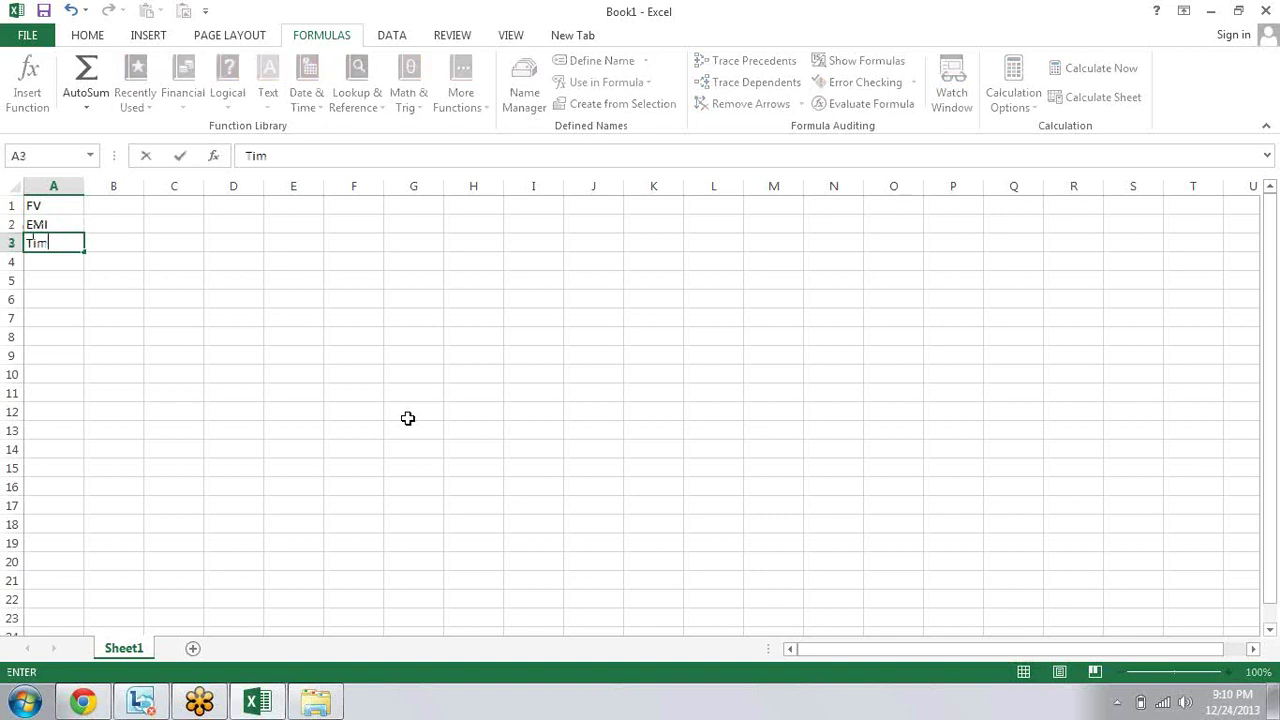
key(Return)
text(Rate)
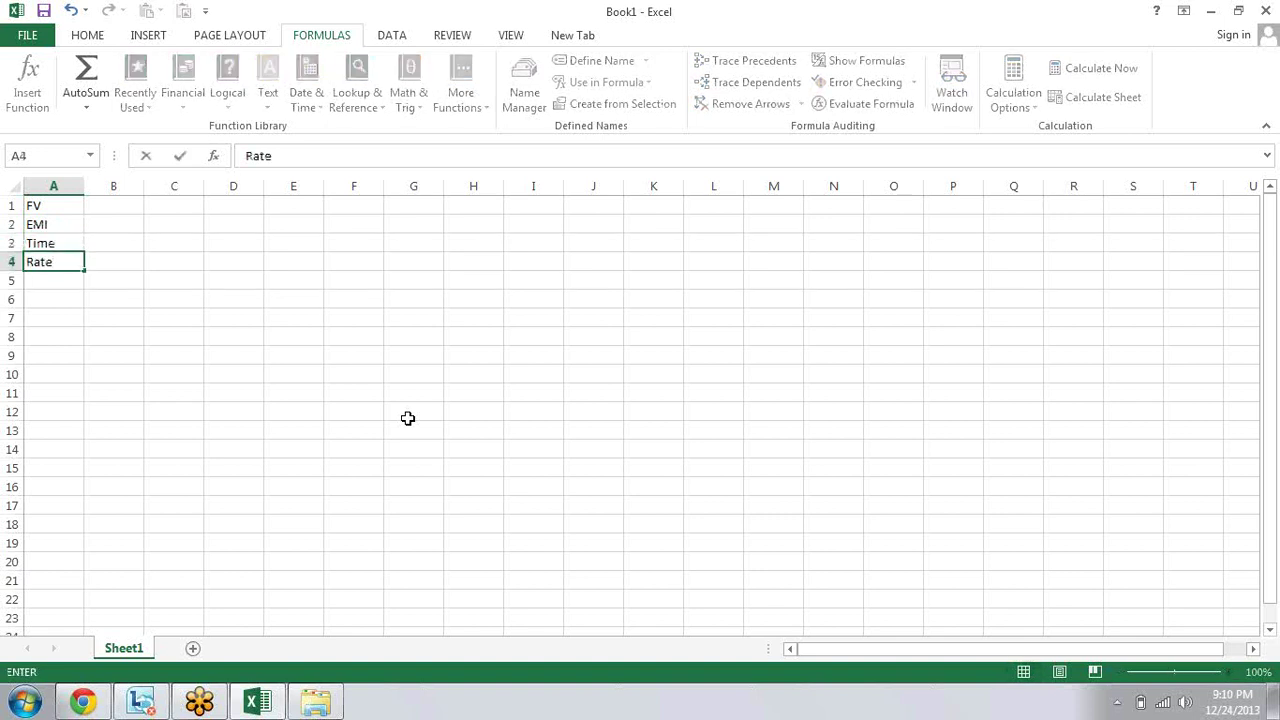
key(Return)
Step: Enter 1800, 4 and 7% in B2:B4 beside EMI, Time and Rate
key(Up)
key(Up)
key(Up)
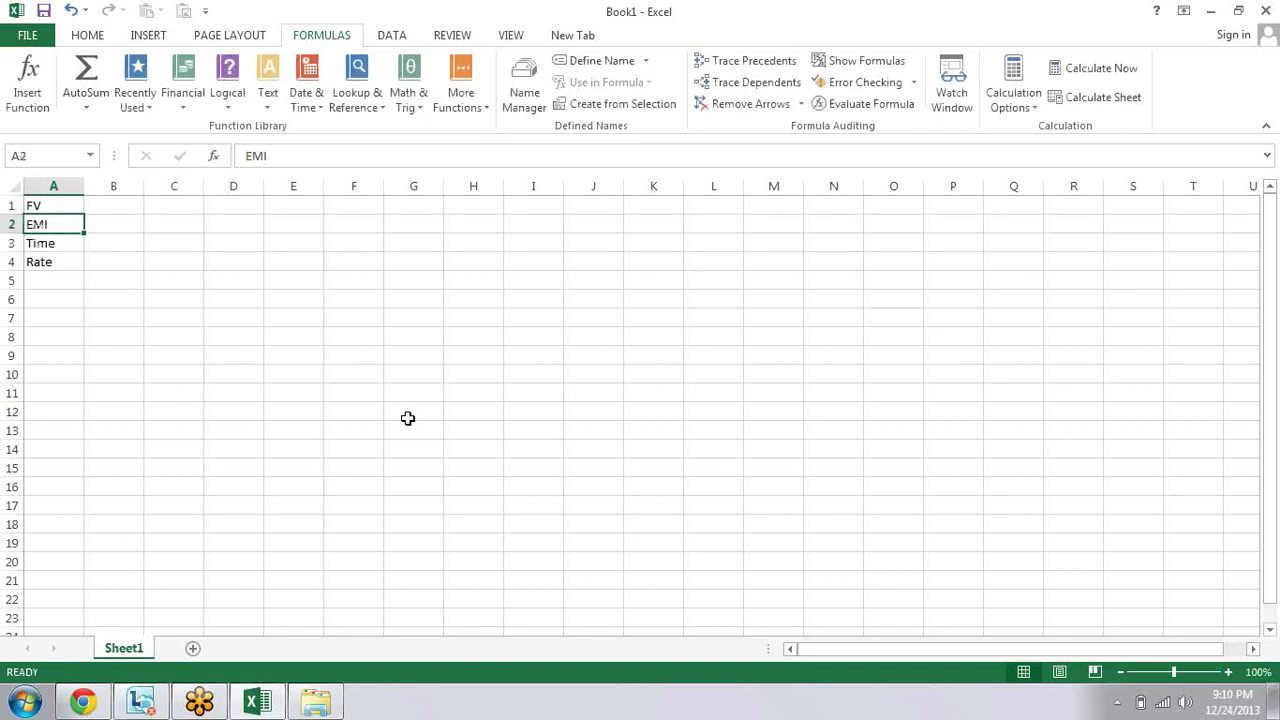
key(Up)
key(Right)
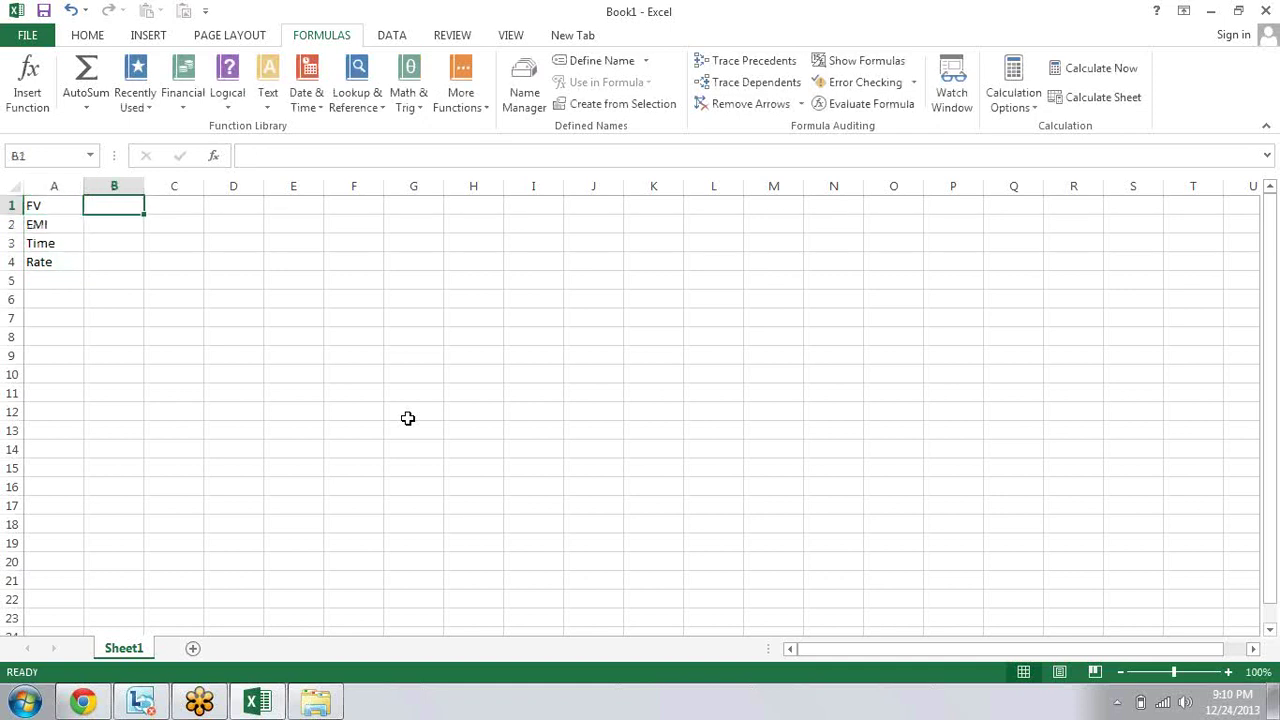
text(1000)
key(Escape)
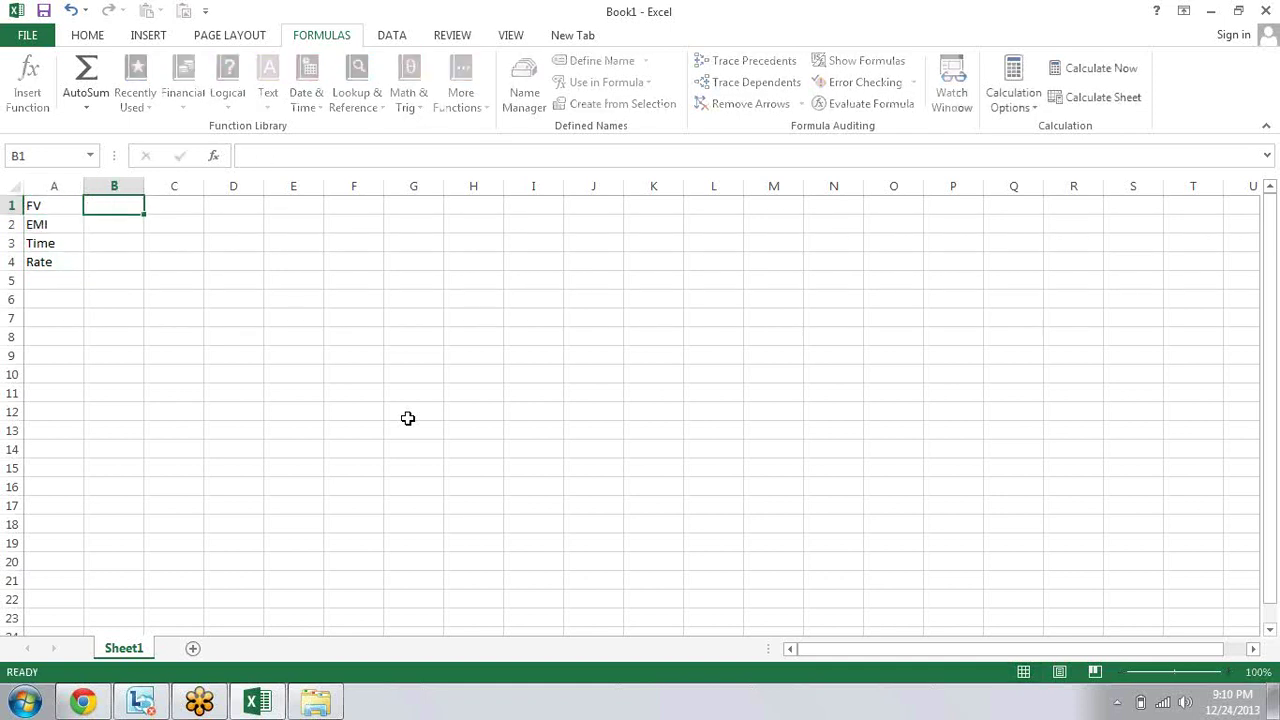
key(Down)
text(18)
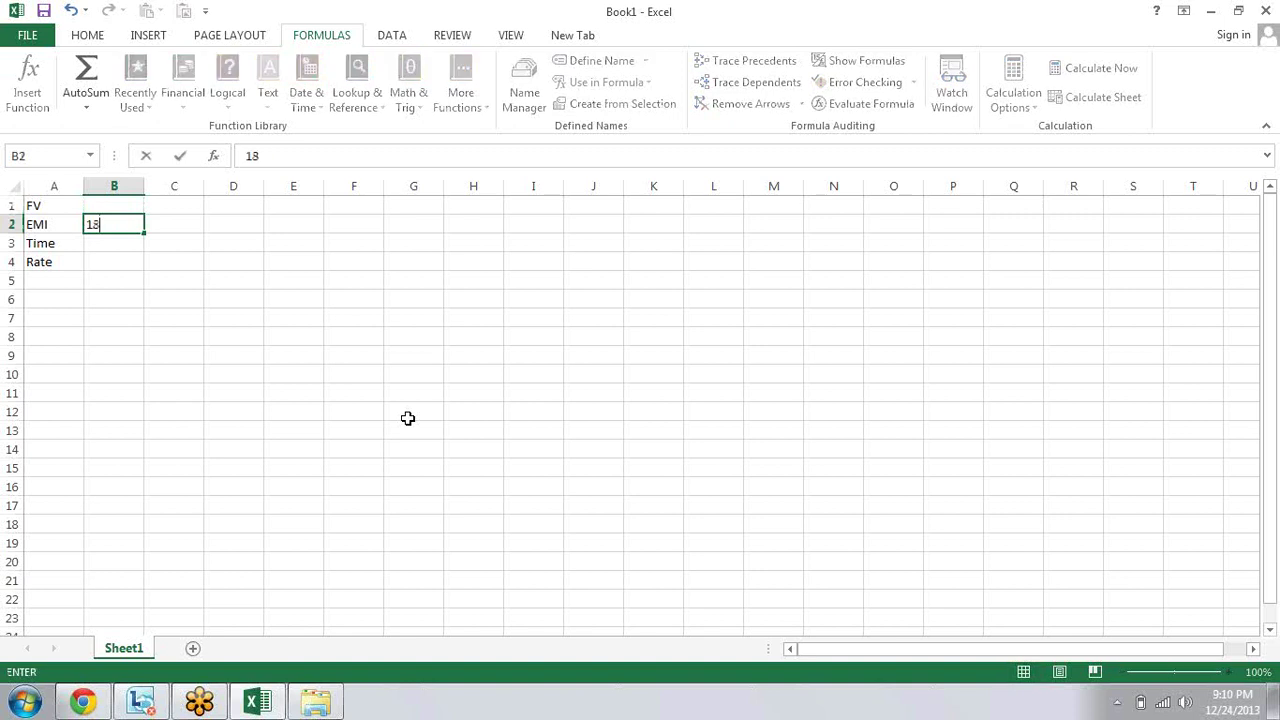
text(00)
key(Return)
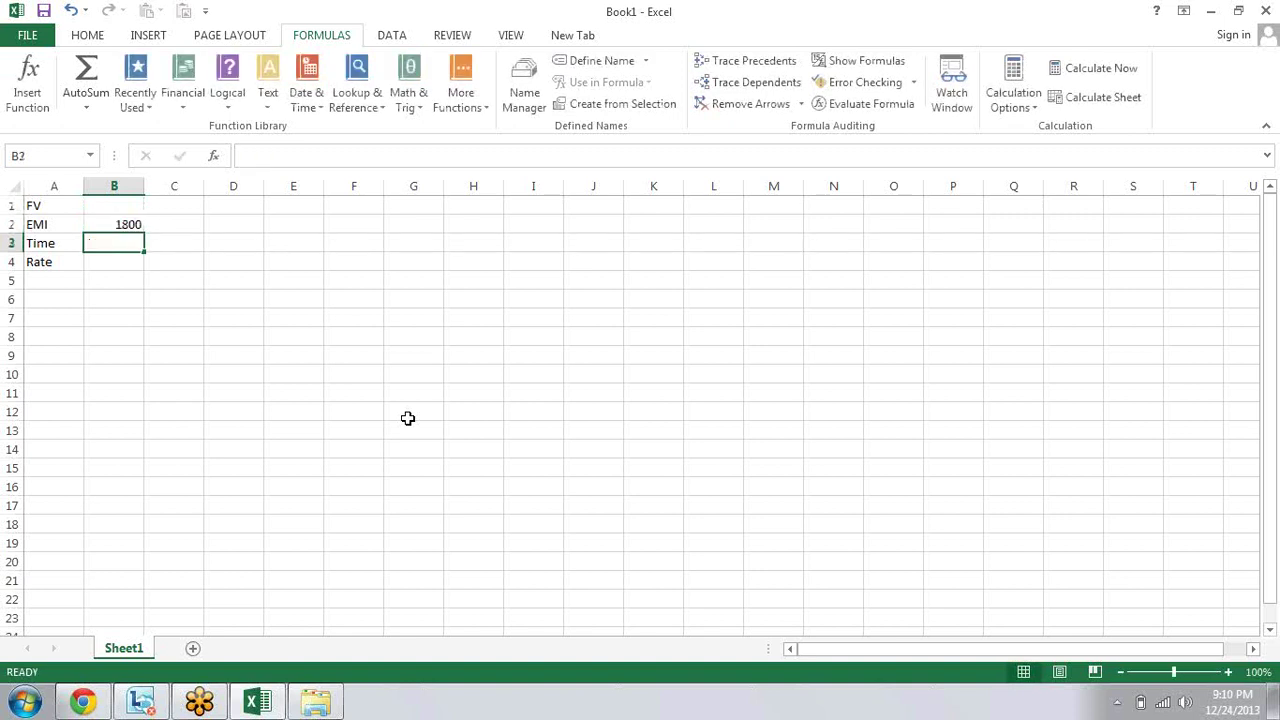
text(4)
key(Return)
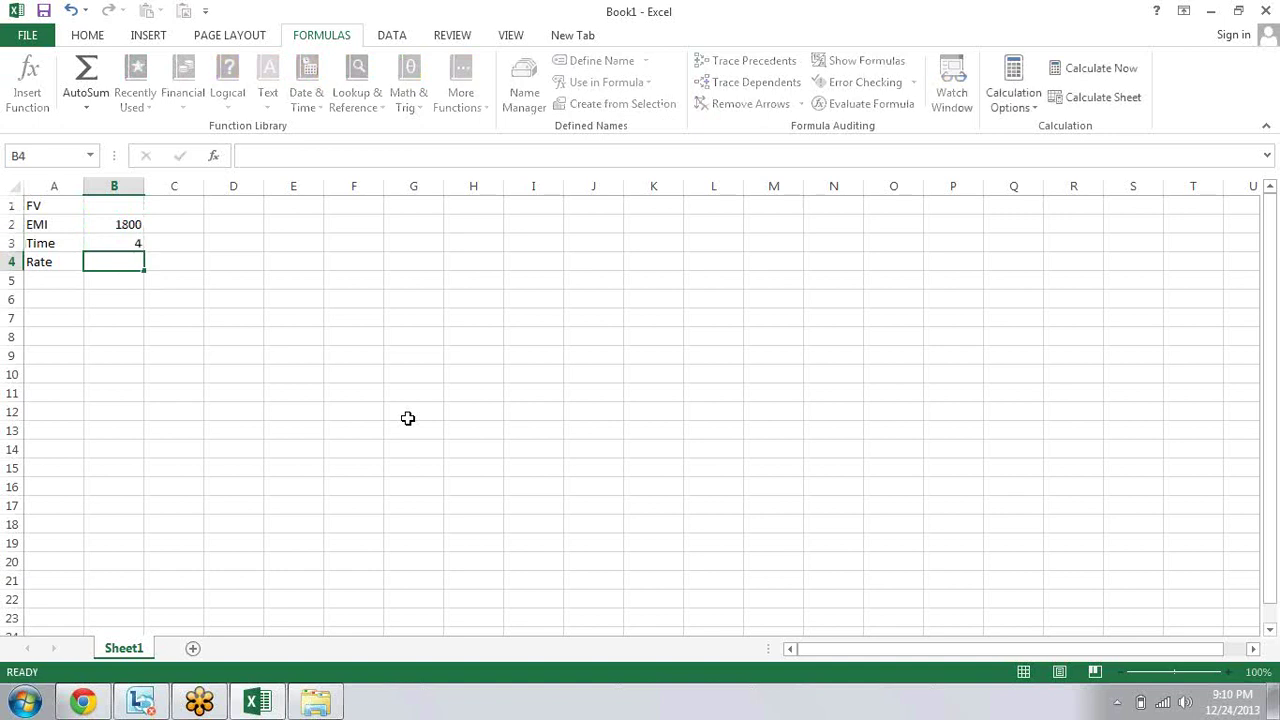
text(7%)
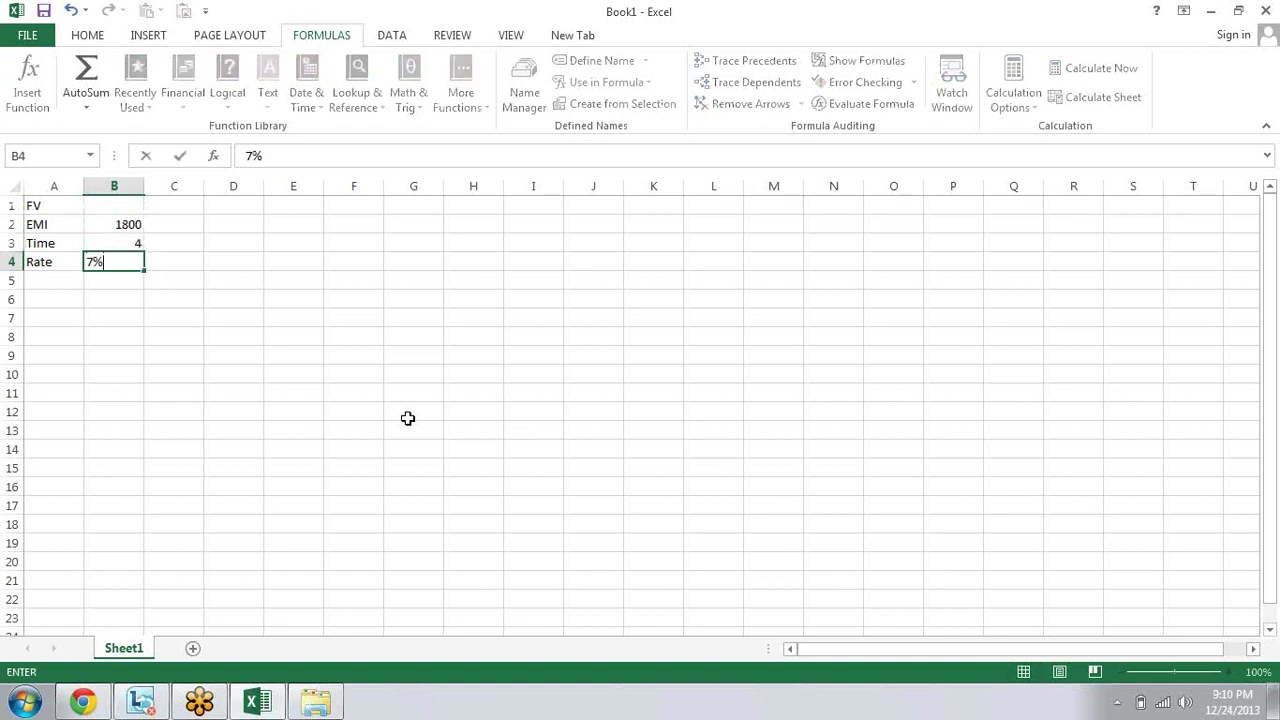
key(Return)
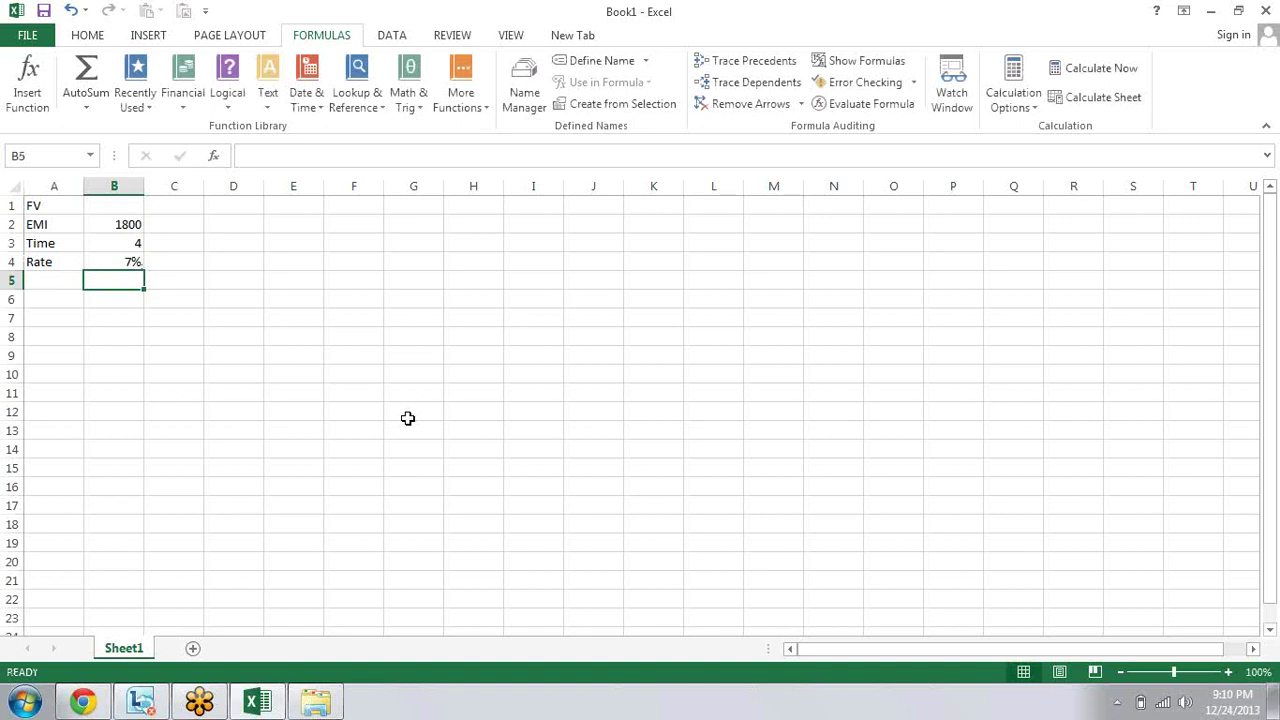
Step: Copy the FV label from A1 into A5
text(=)
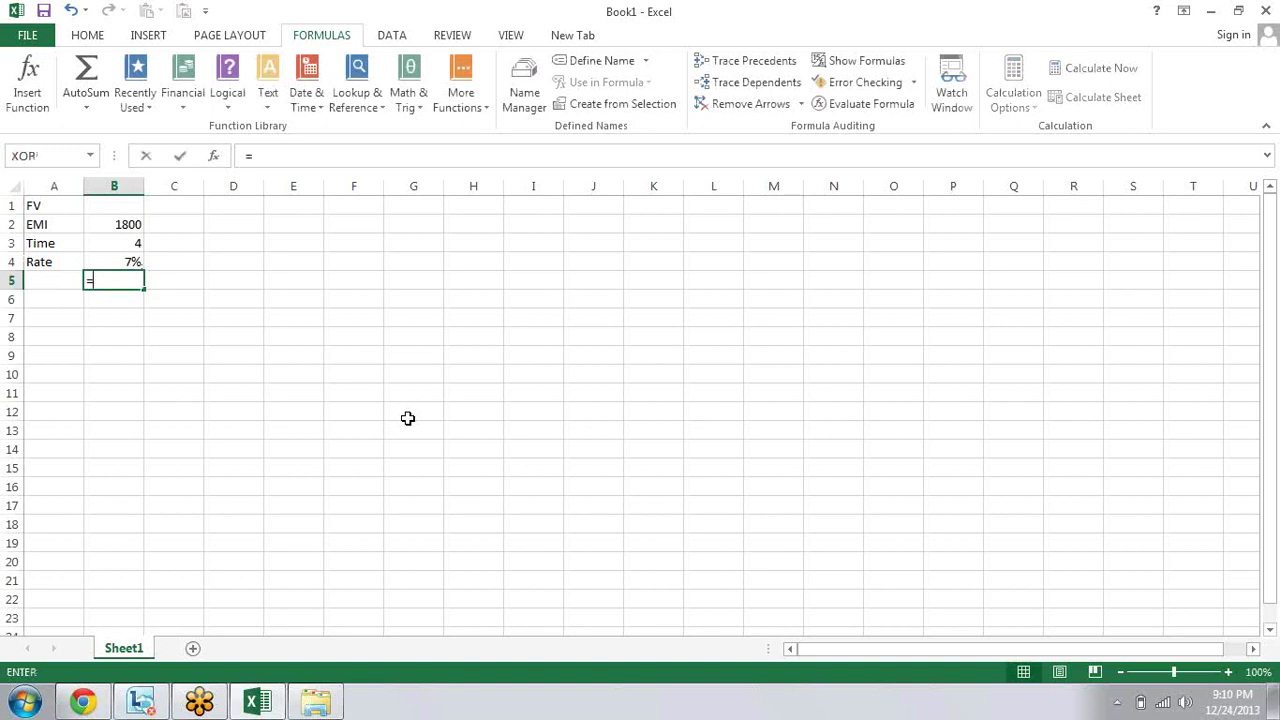
key(Escape)
key(Left)
key(Up)
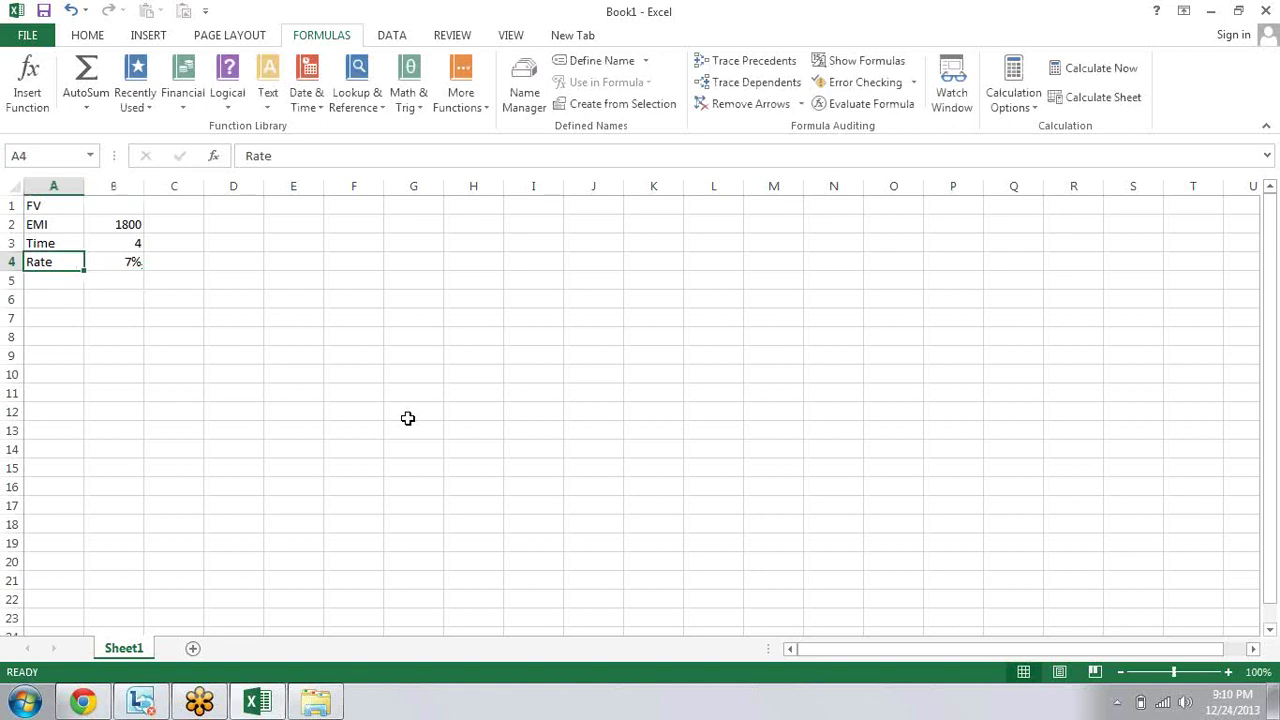
key(Up)
key(Up)
key(Up)
key(ctrl+c)
key(Down)
key(Down)
key(Down)
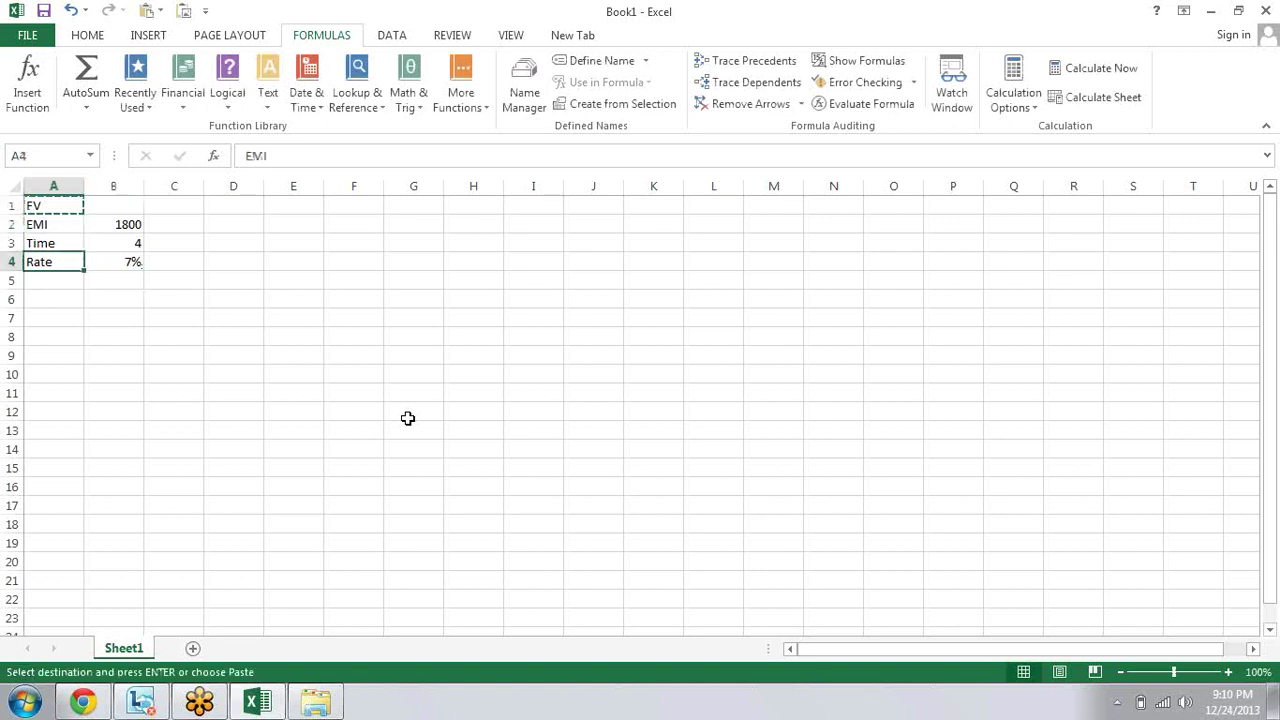
key(Down)
key(Down)
key(Up)
key(Return)
Step: Enter =FV(B4/12,B3*12,B2) in B5 to get the future value
key(Right)
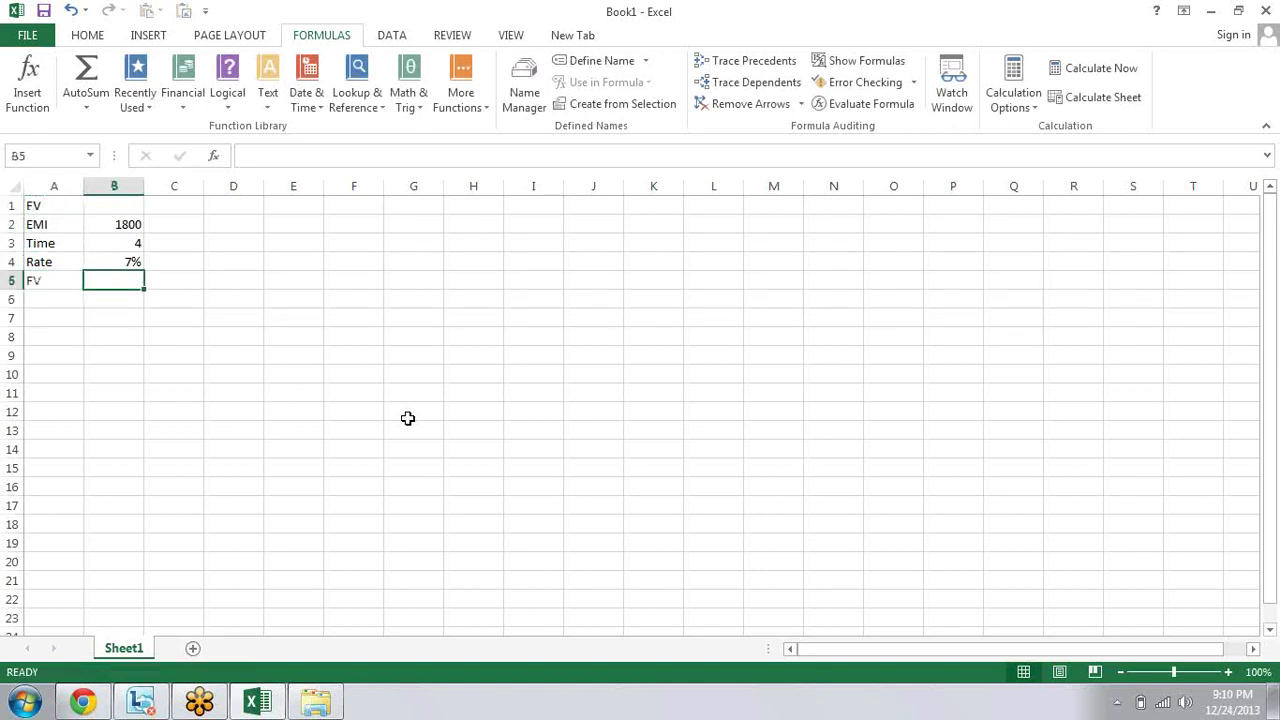
text(=)
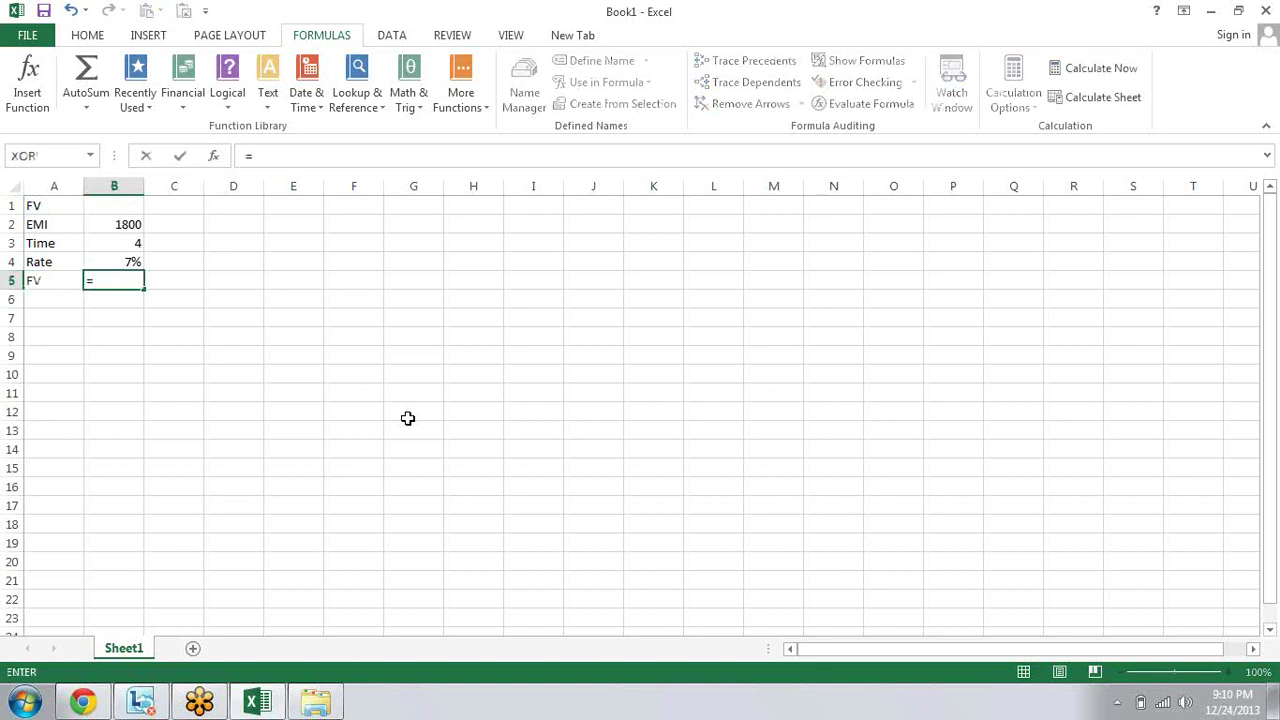
text(fv)
key(Tab)
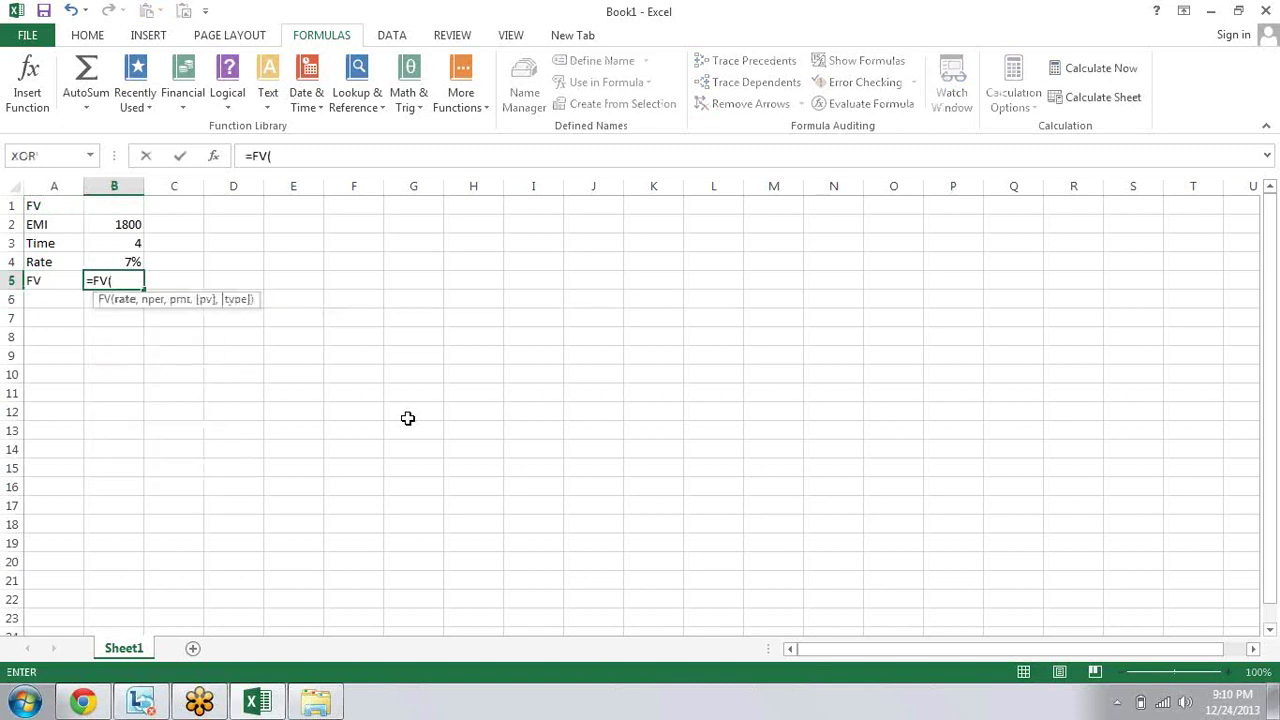
key(Up)
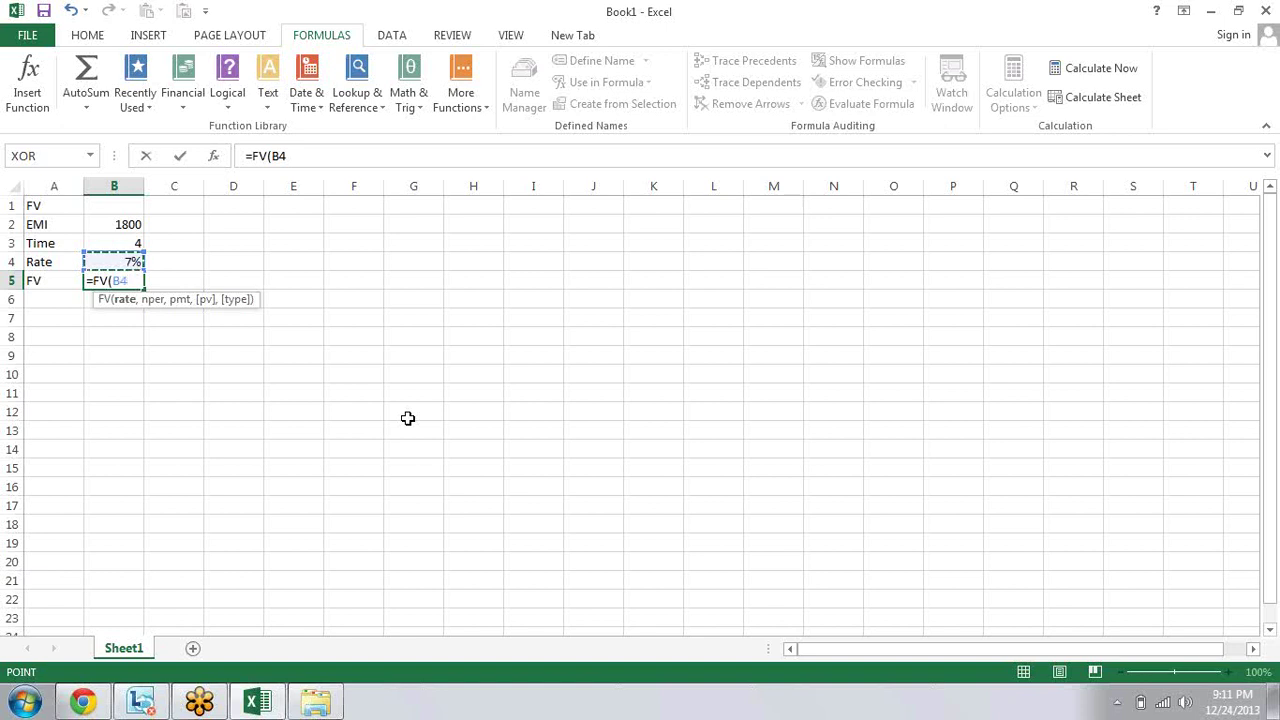
text(/)
text(12)
text(,)
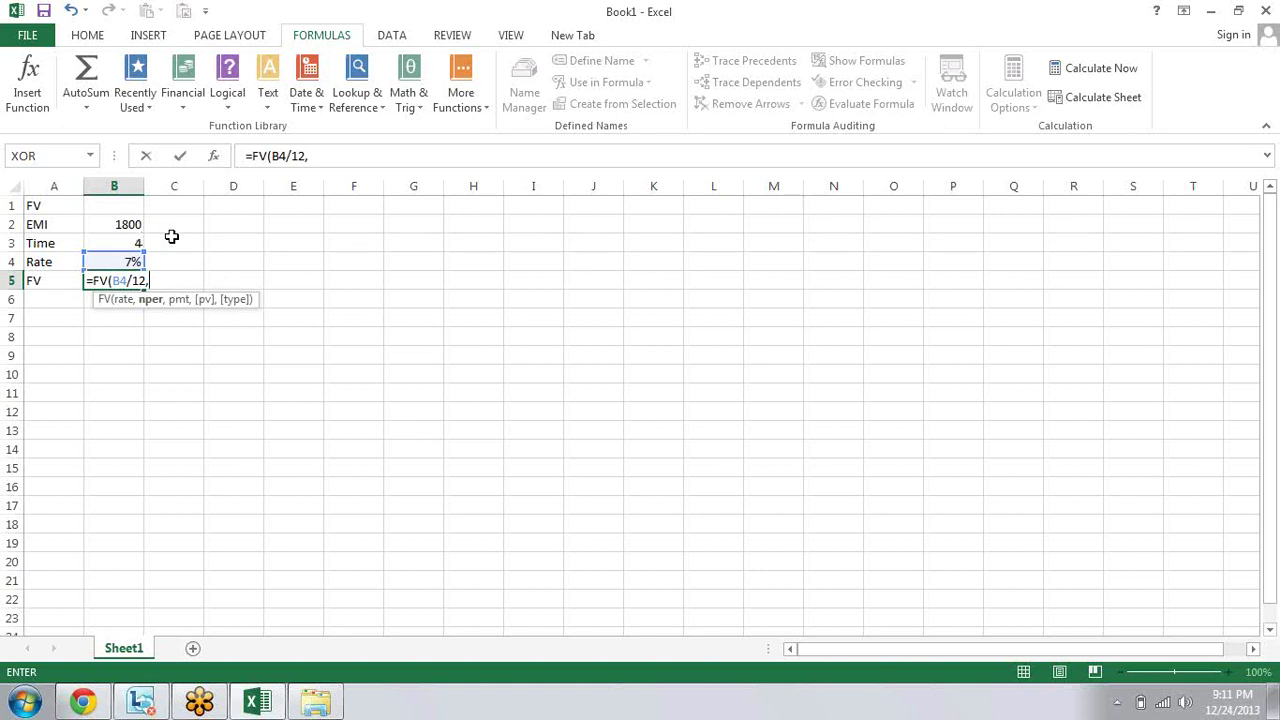
click(132, 243)
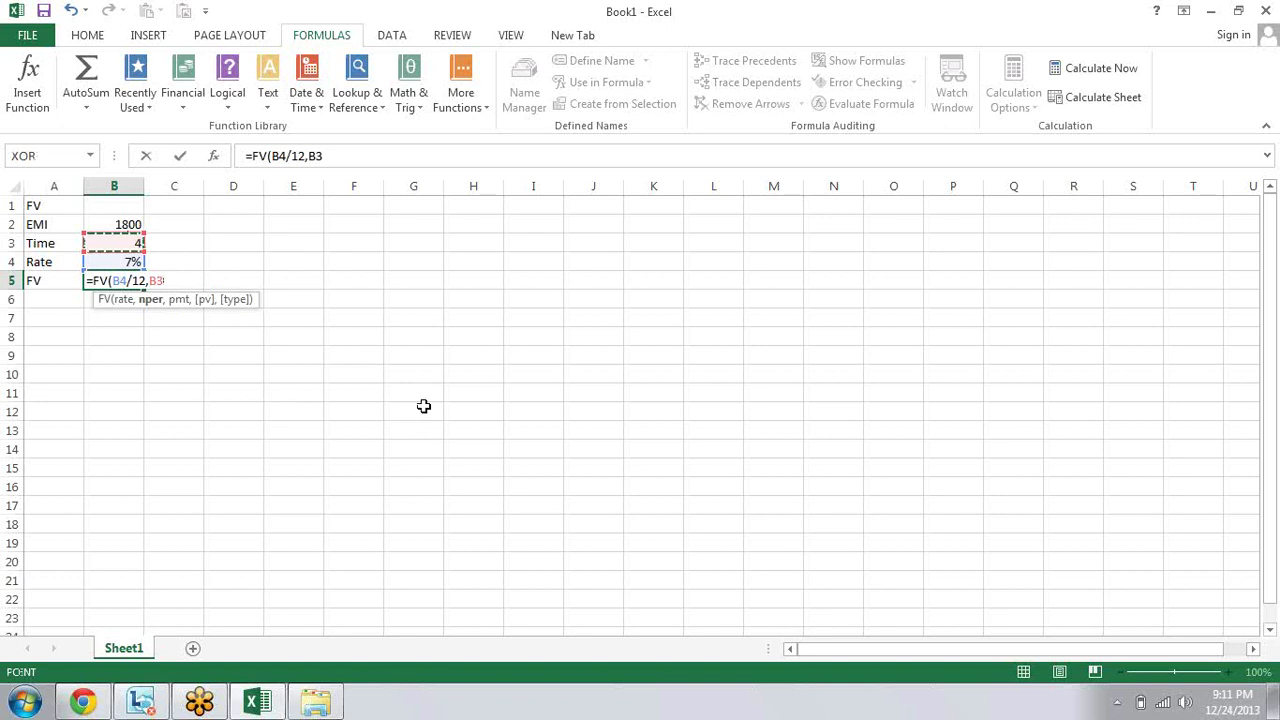
text(*)
text(12)
text(,)
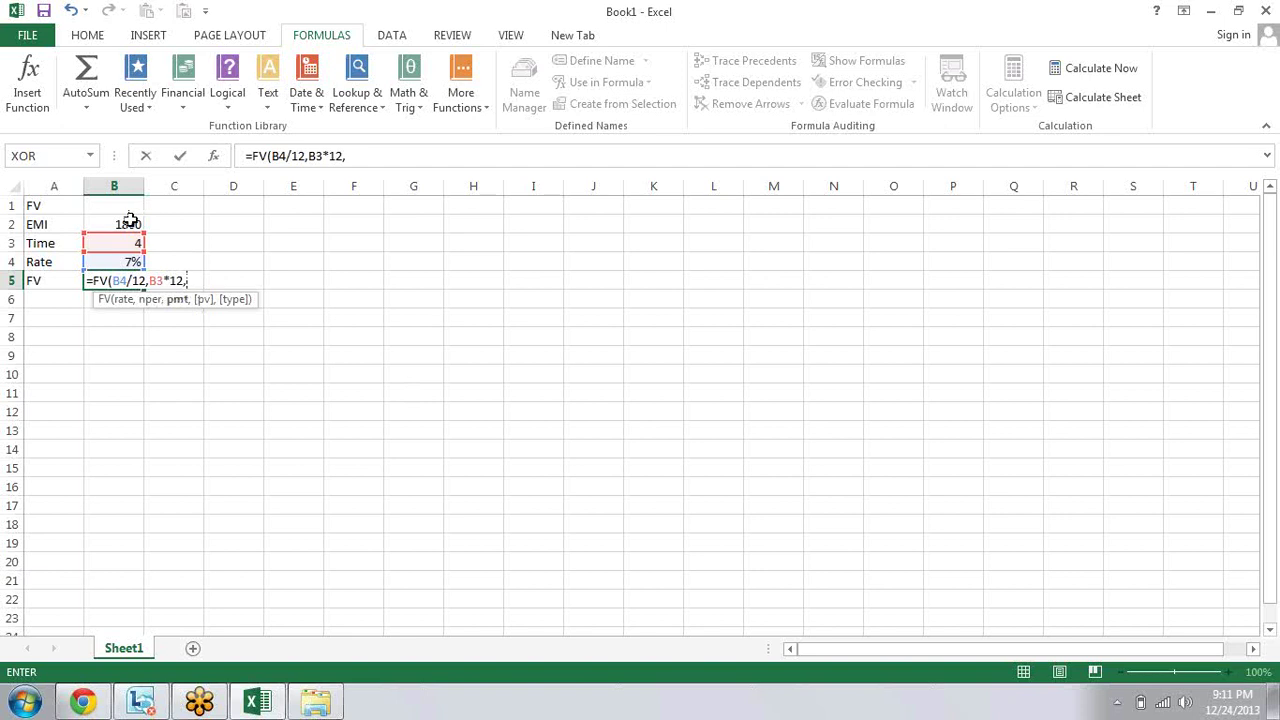
click(130, 221)
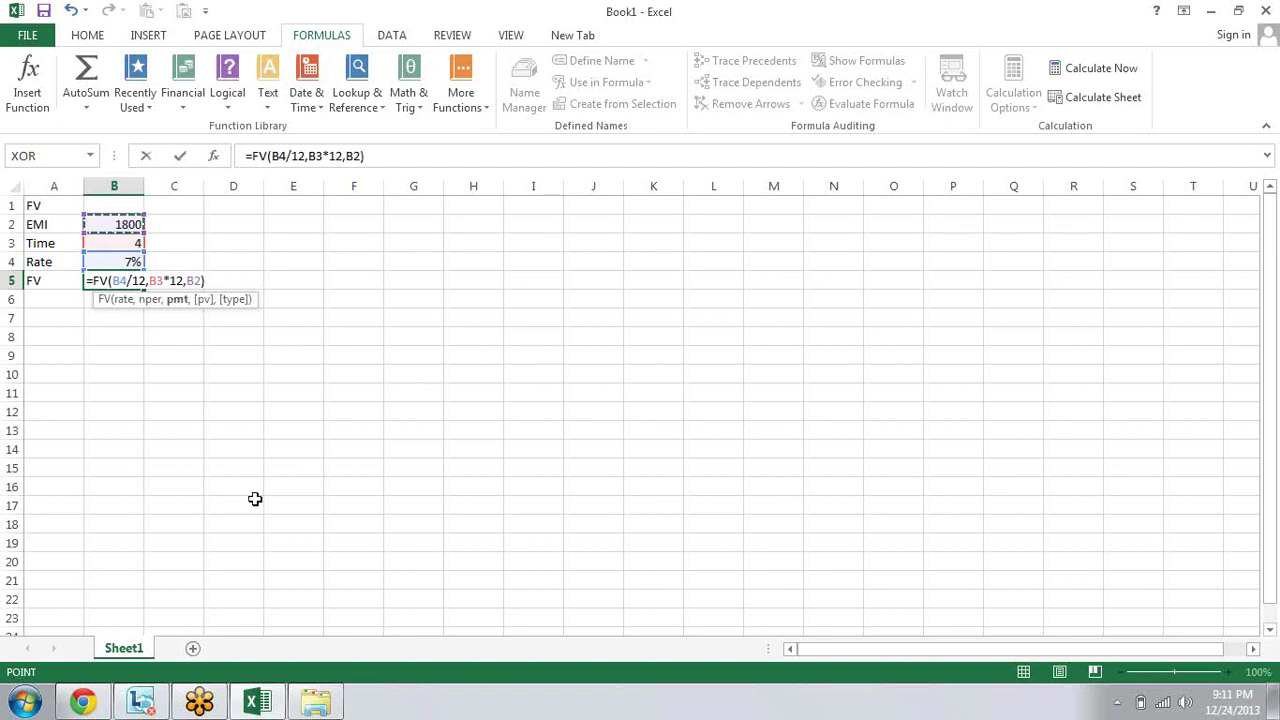
text())
key(Return)
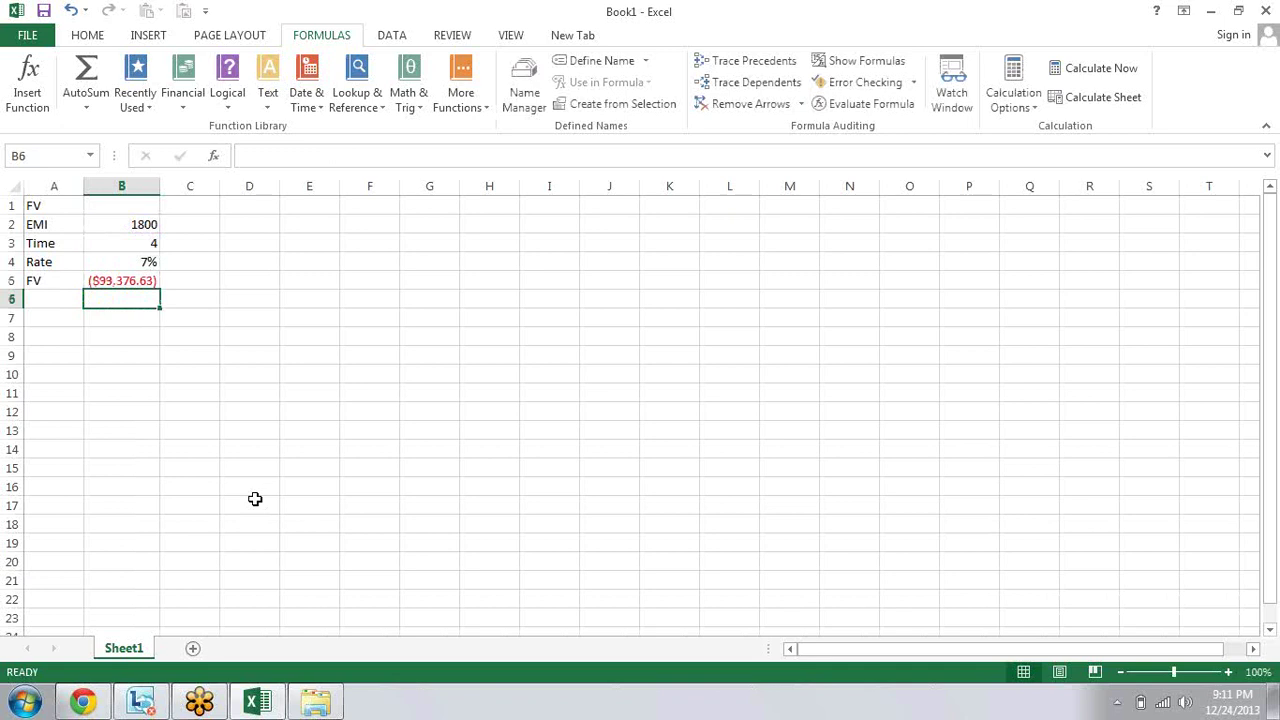
key(Up)
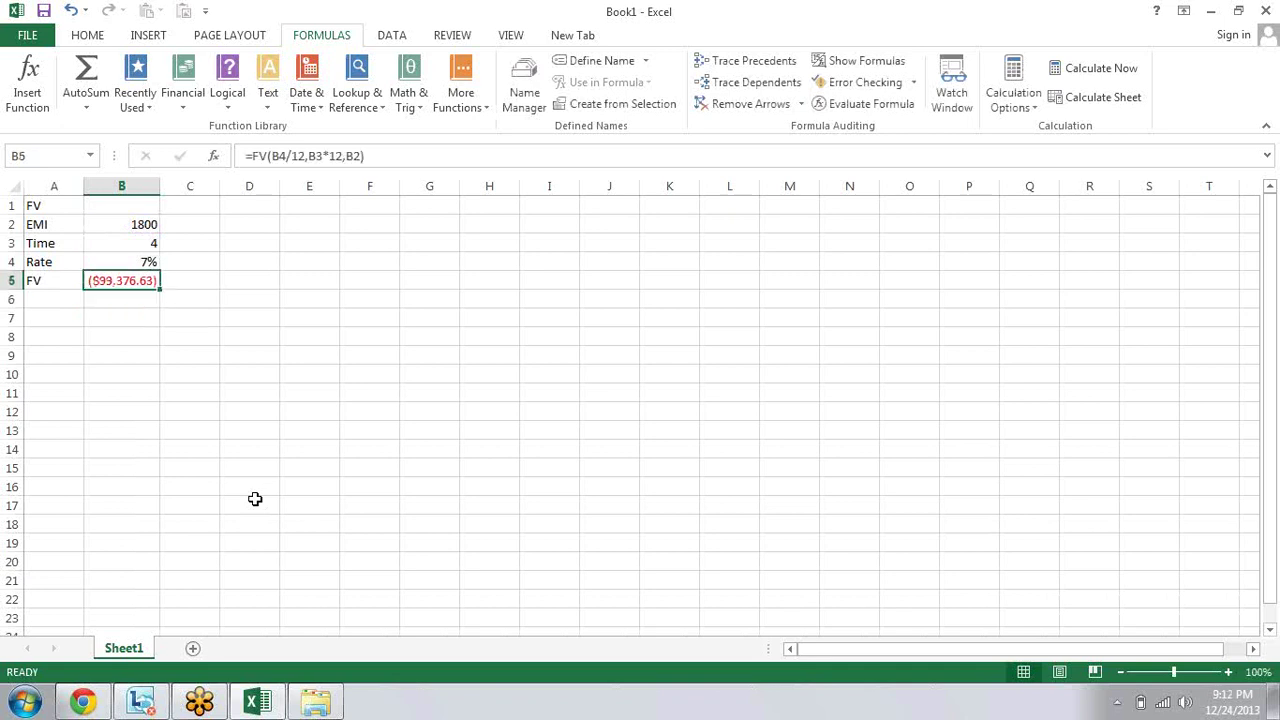
Step: Bold the FV result in B5 and move to A7 for the next section
key(ctrl+b)
key(Up)
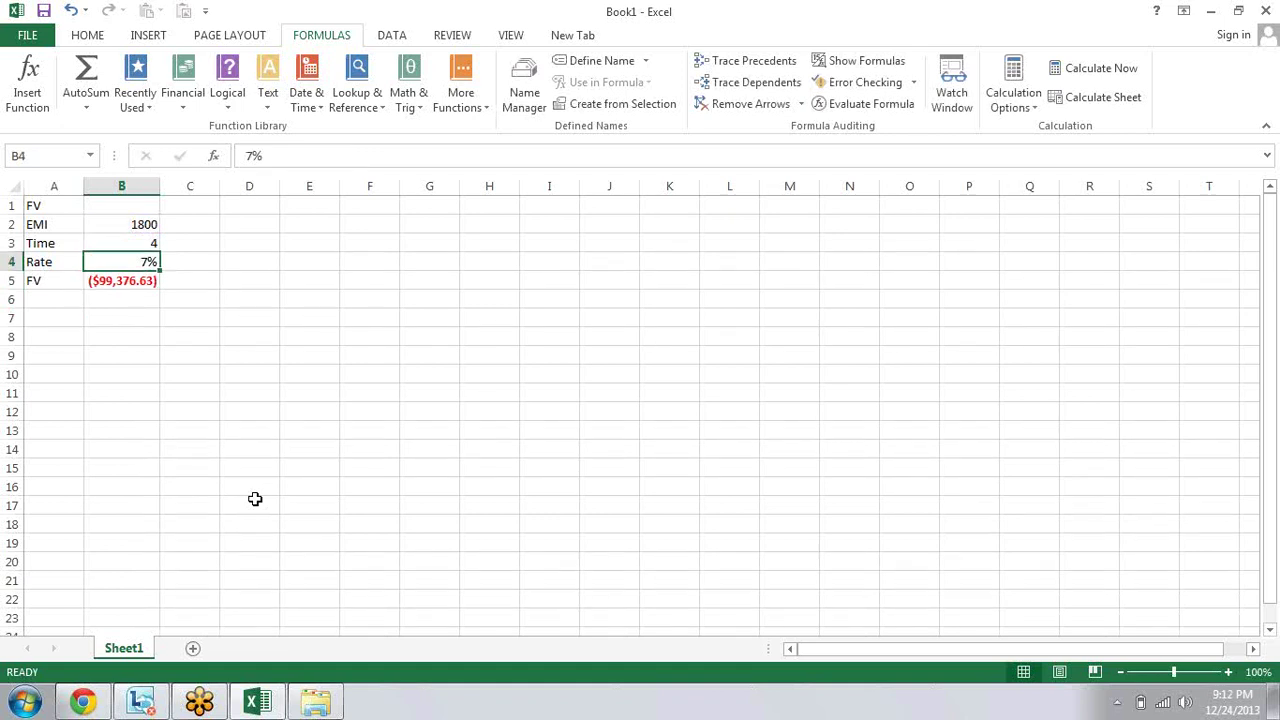
key(Down)
key(Down)
key(Down)
key(Up)
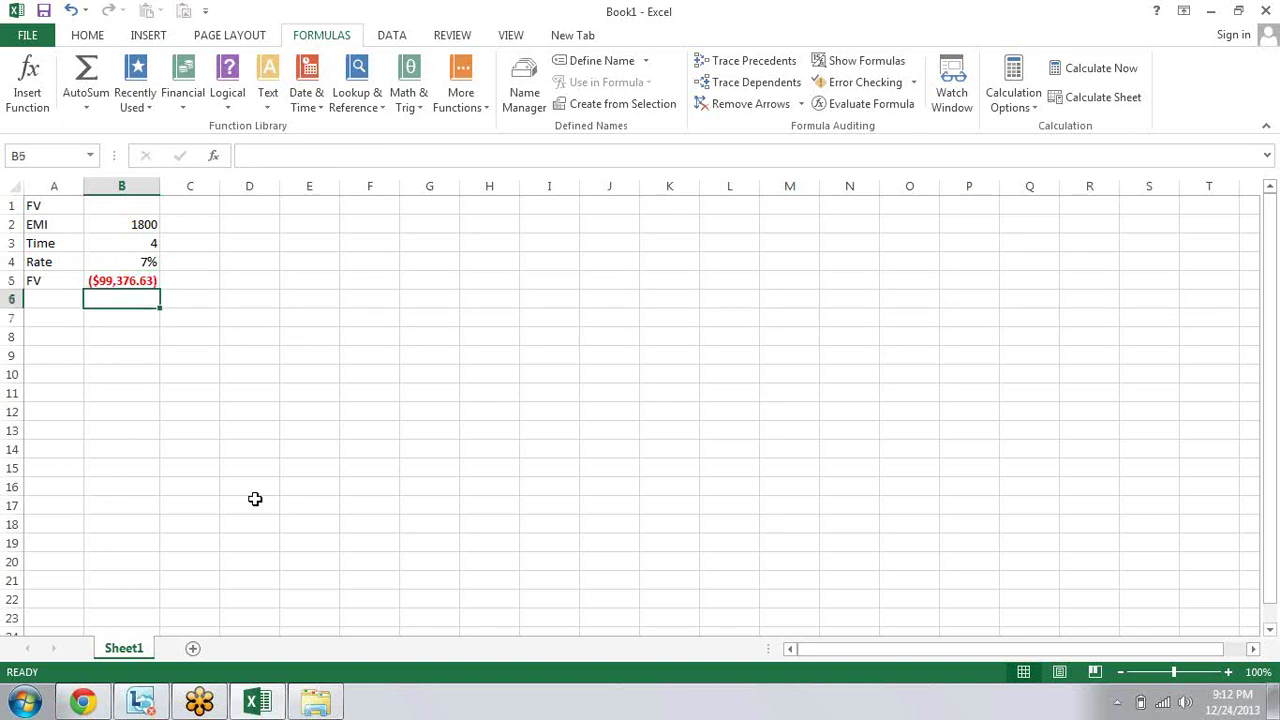
key(Down)
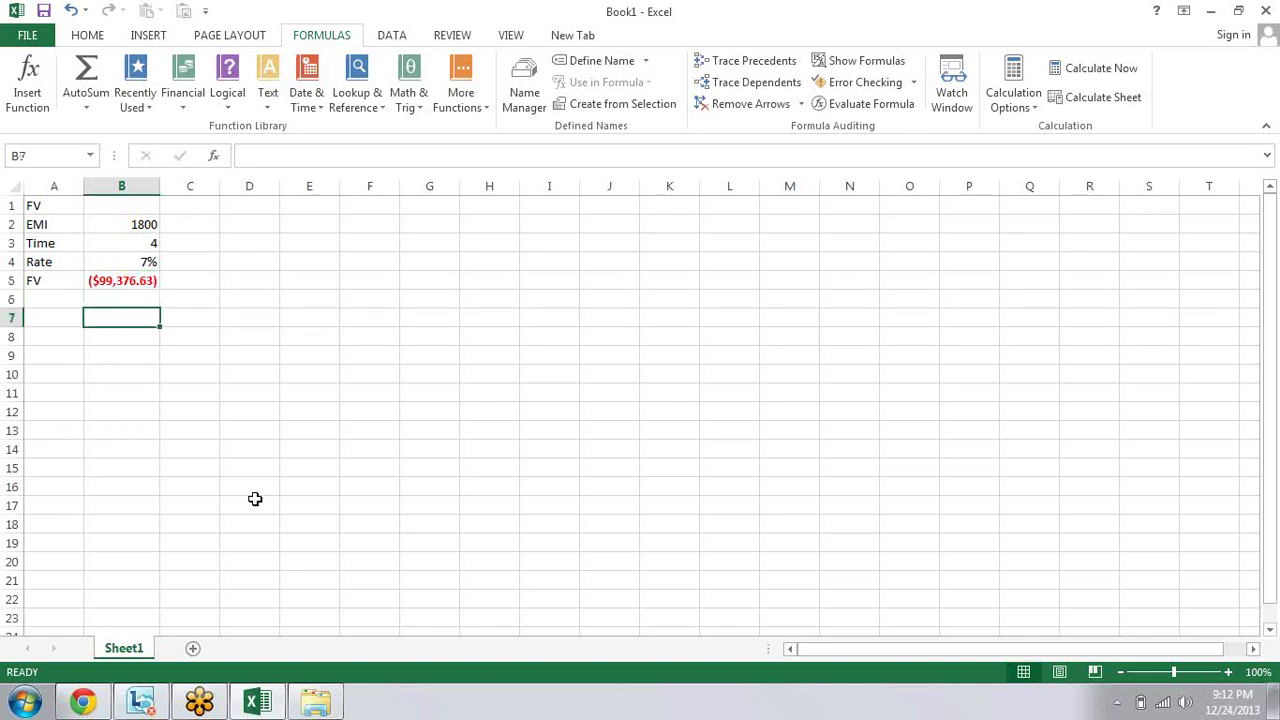
key(Left)
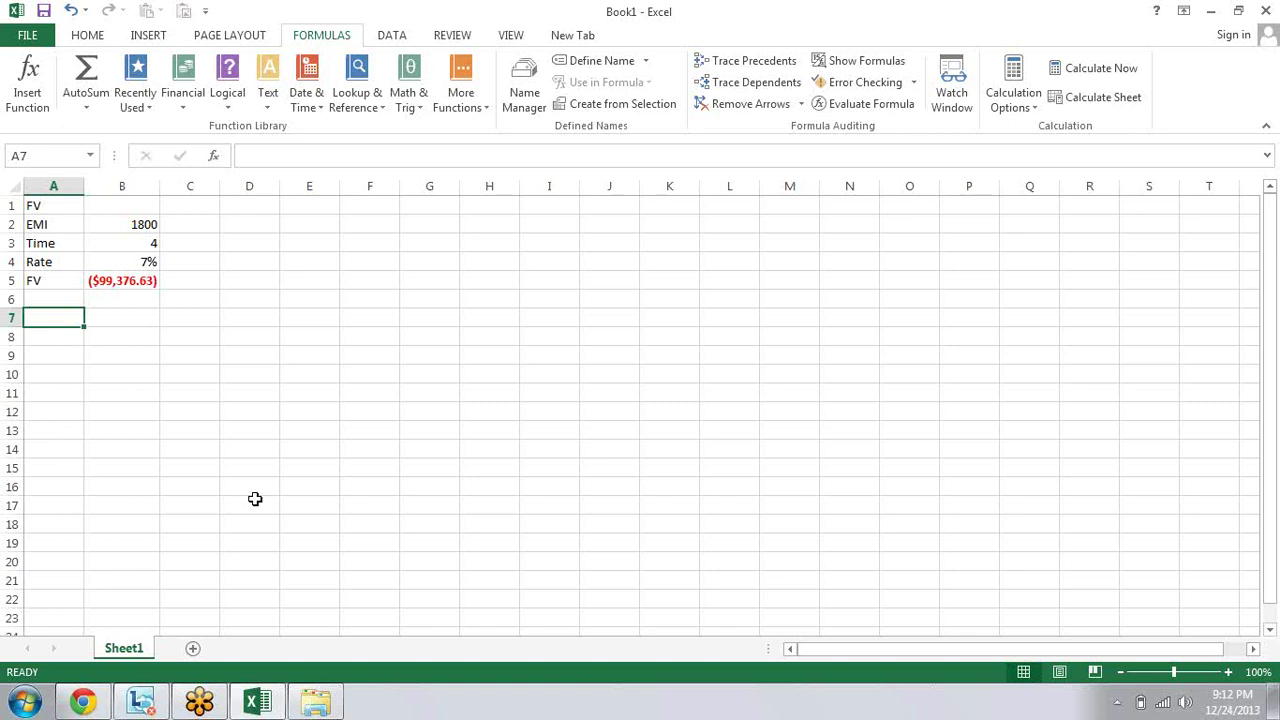
Step: Add an FD heading in A7 with Fixed 50000 in row 8
text(FD)
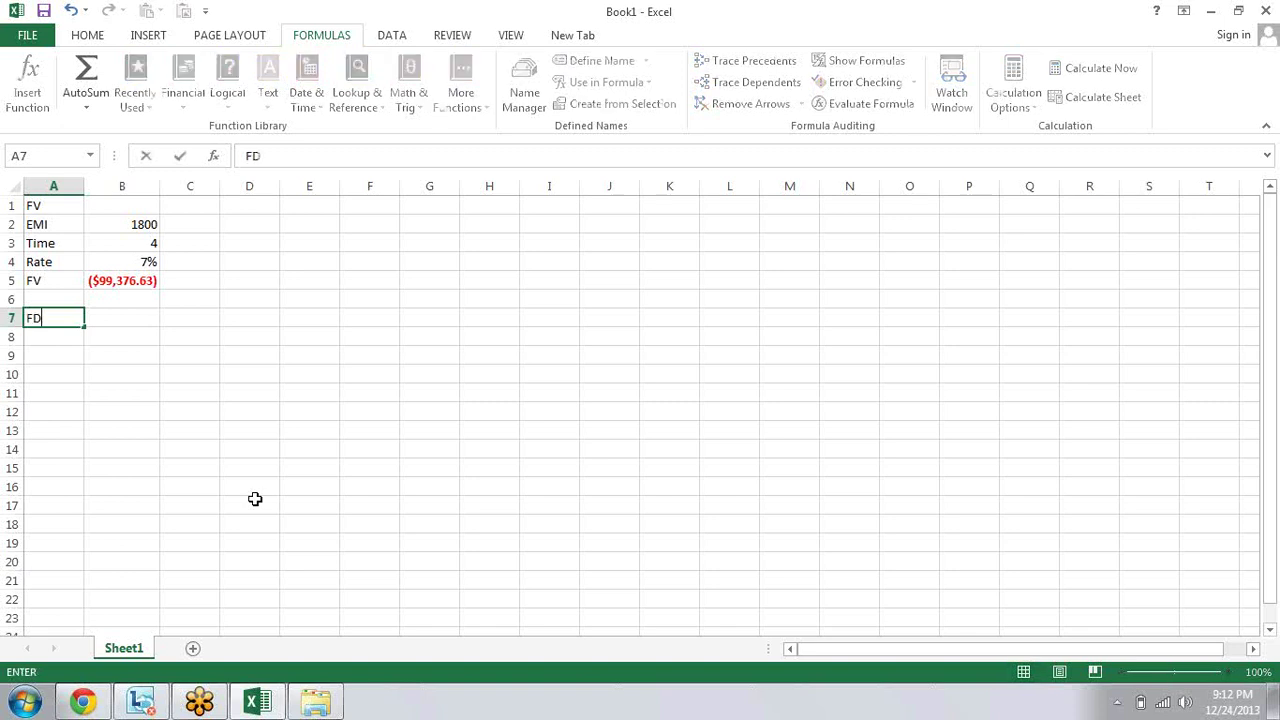
key(Return)
key(Return)
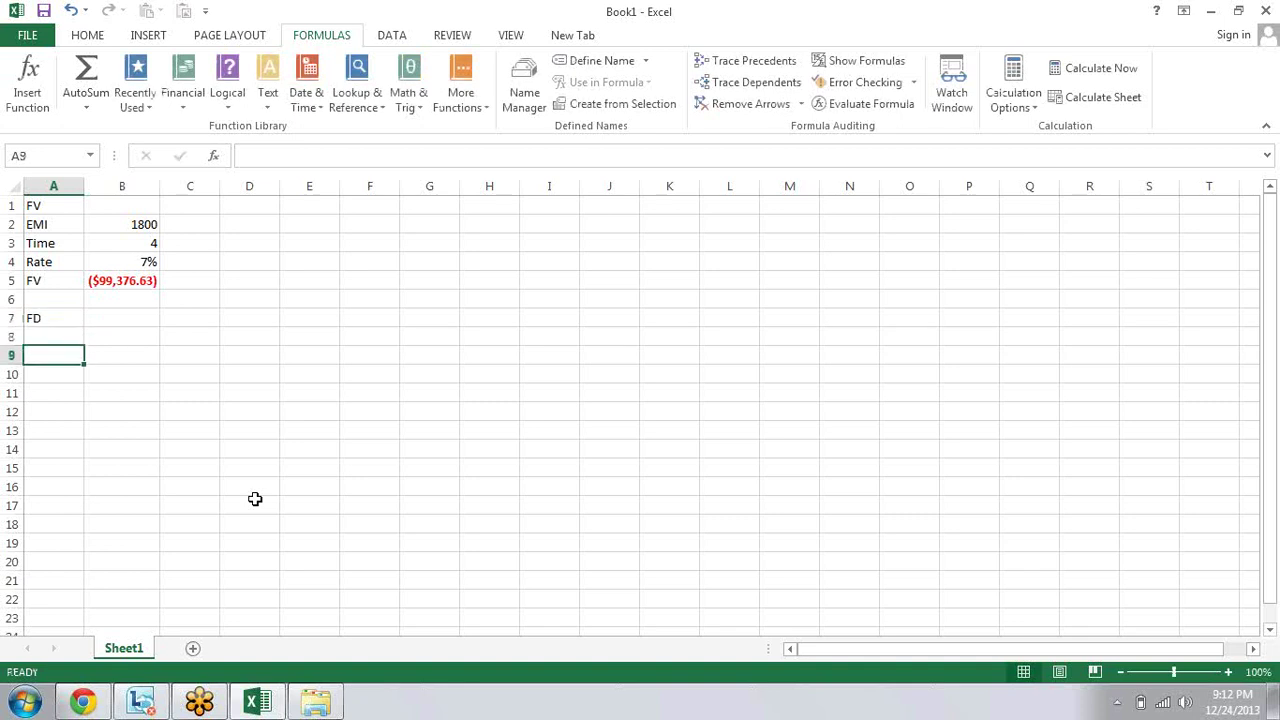
key(Up)
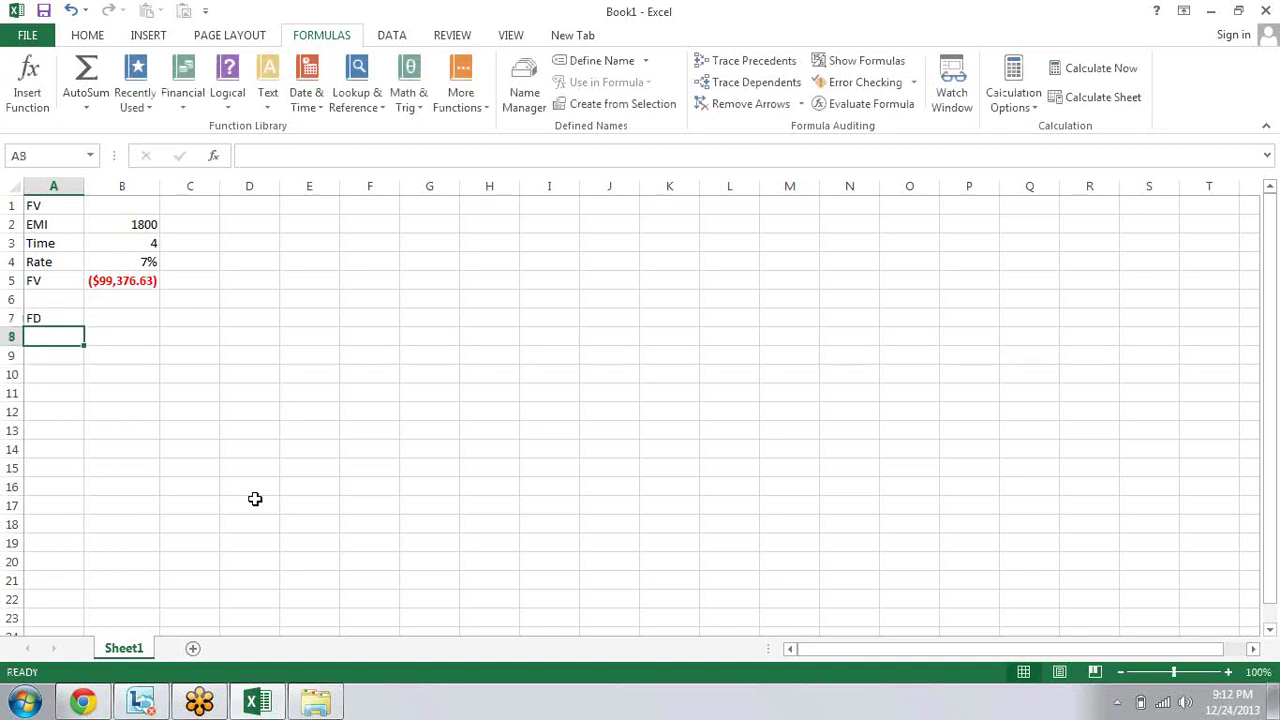
text(Fix)
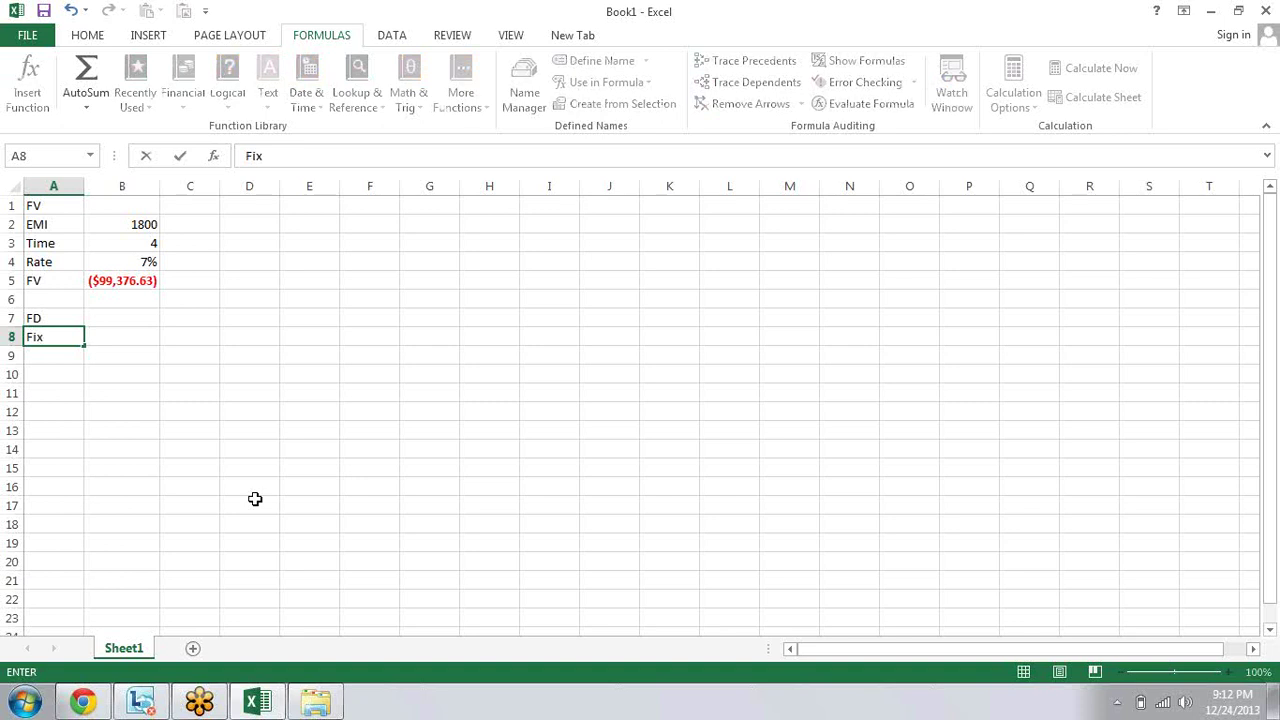
text(ed)
key(Return)
key(Up)
key(Right)
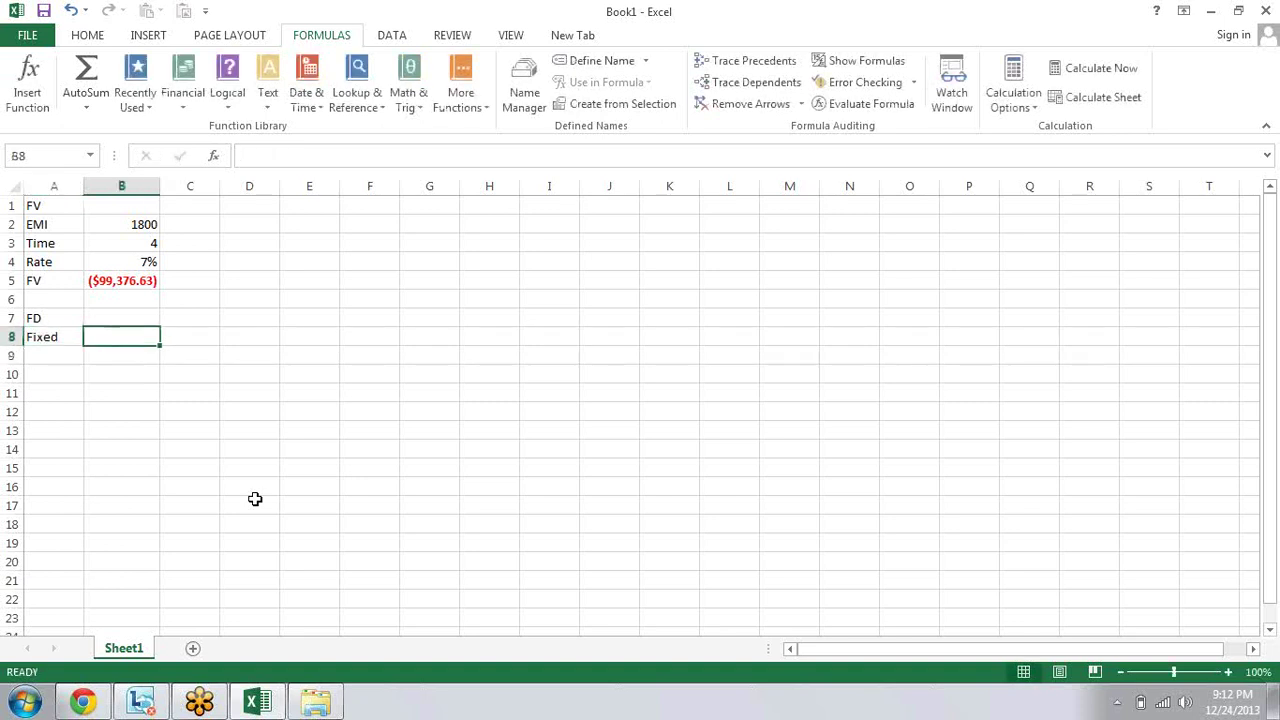
text(500)
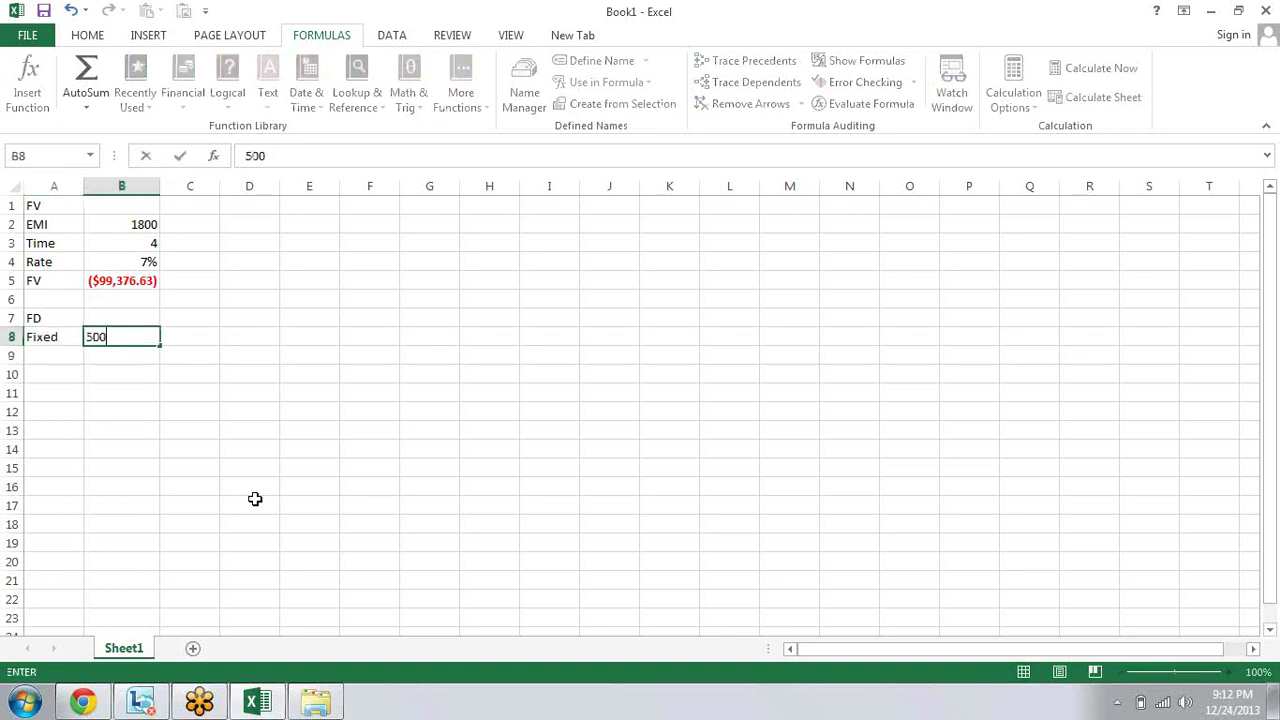
text(00)
key(Return)
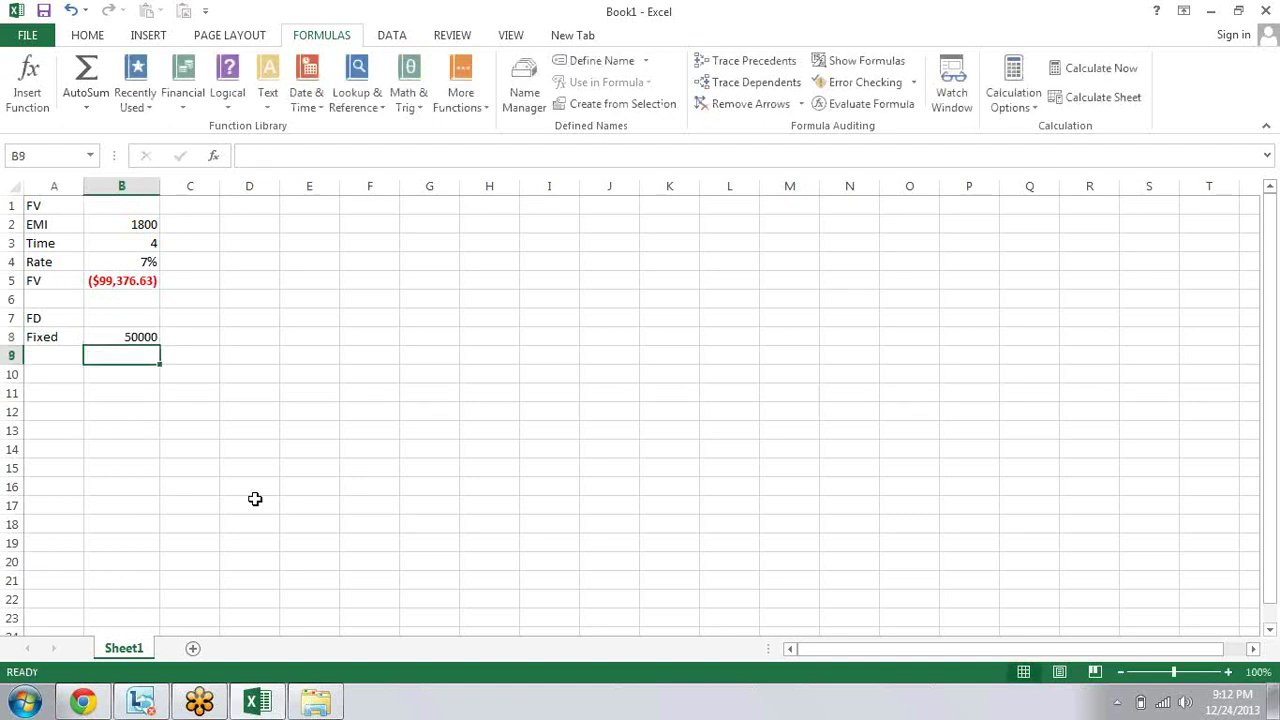
Step: Enter time 1 in row 9 and Rate 9% in row 10
key(Left)
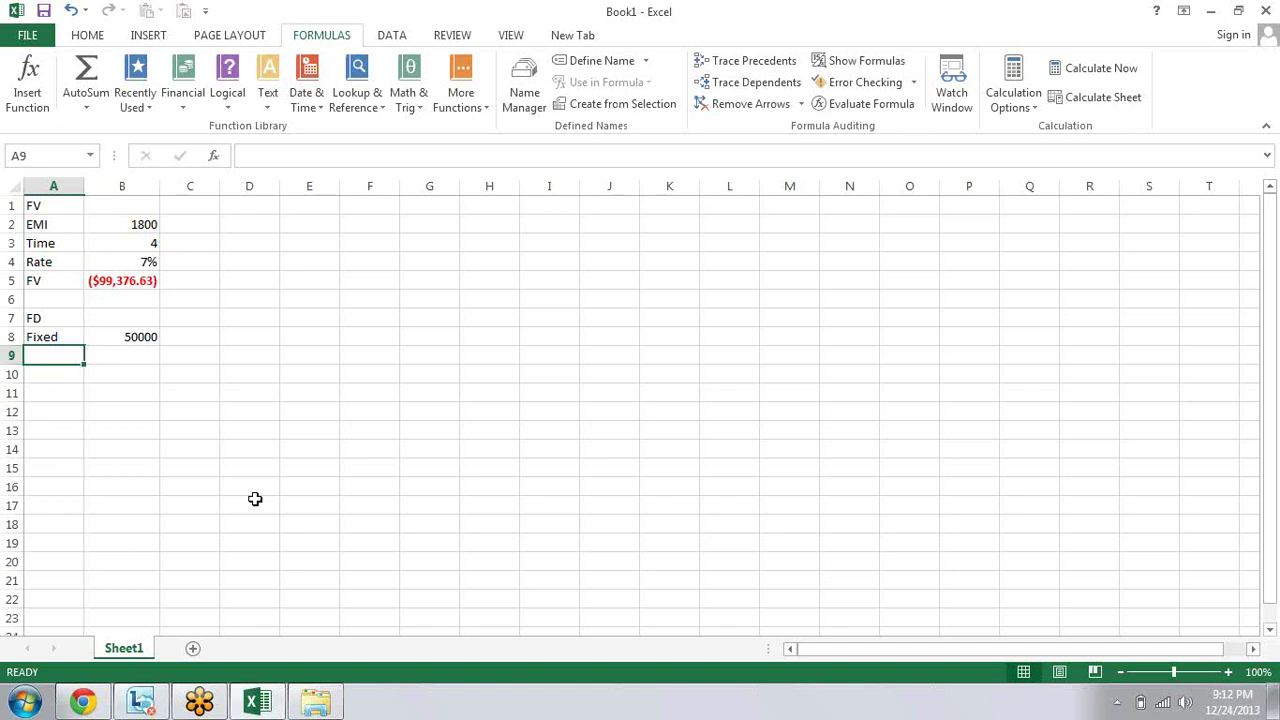
text(ti)
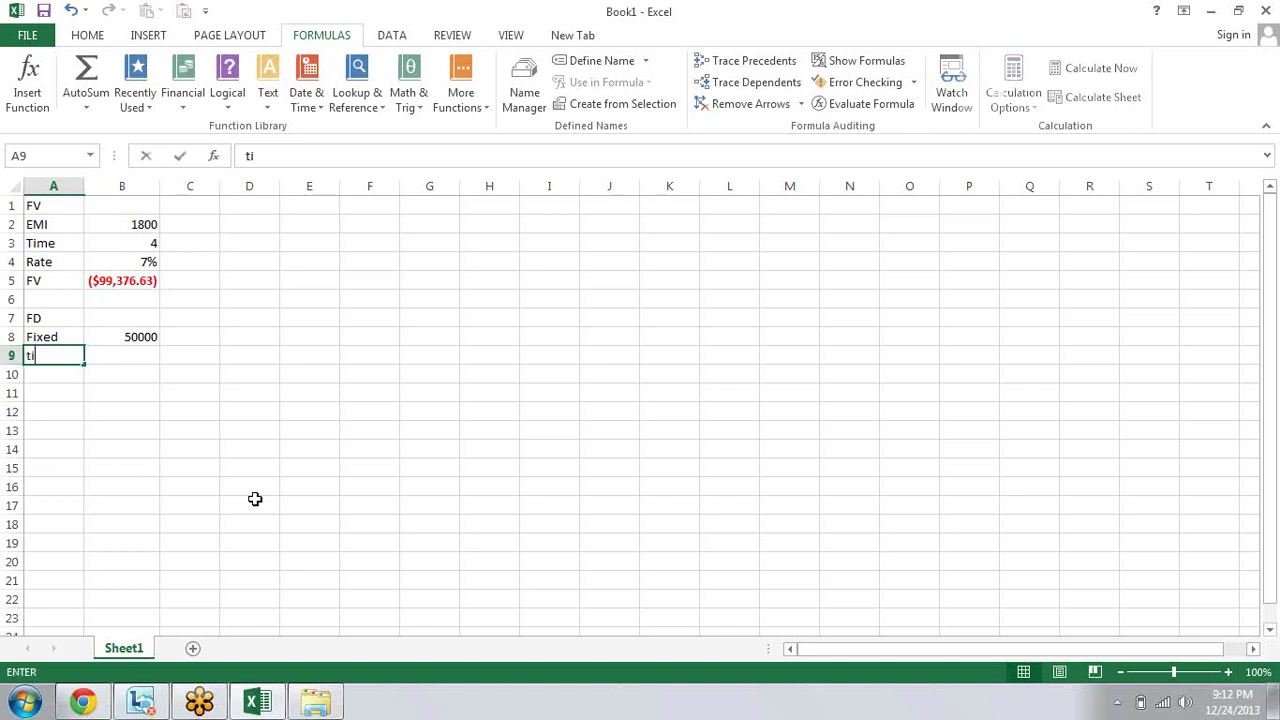
text(me)
key(Right)
key(Right)
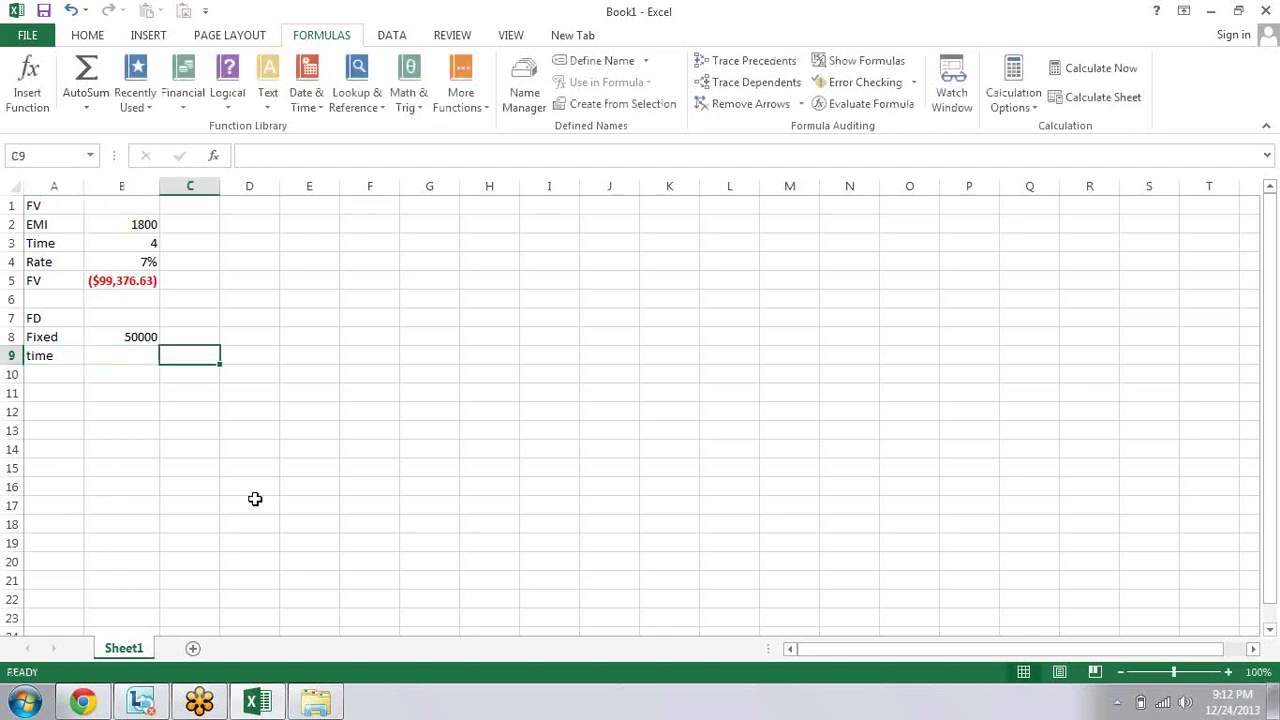
key(Left)
text(1)
key(Return)
key(Left)
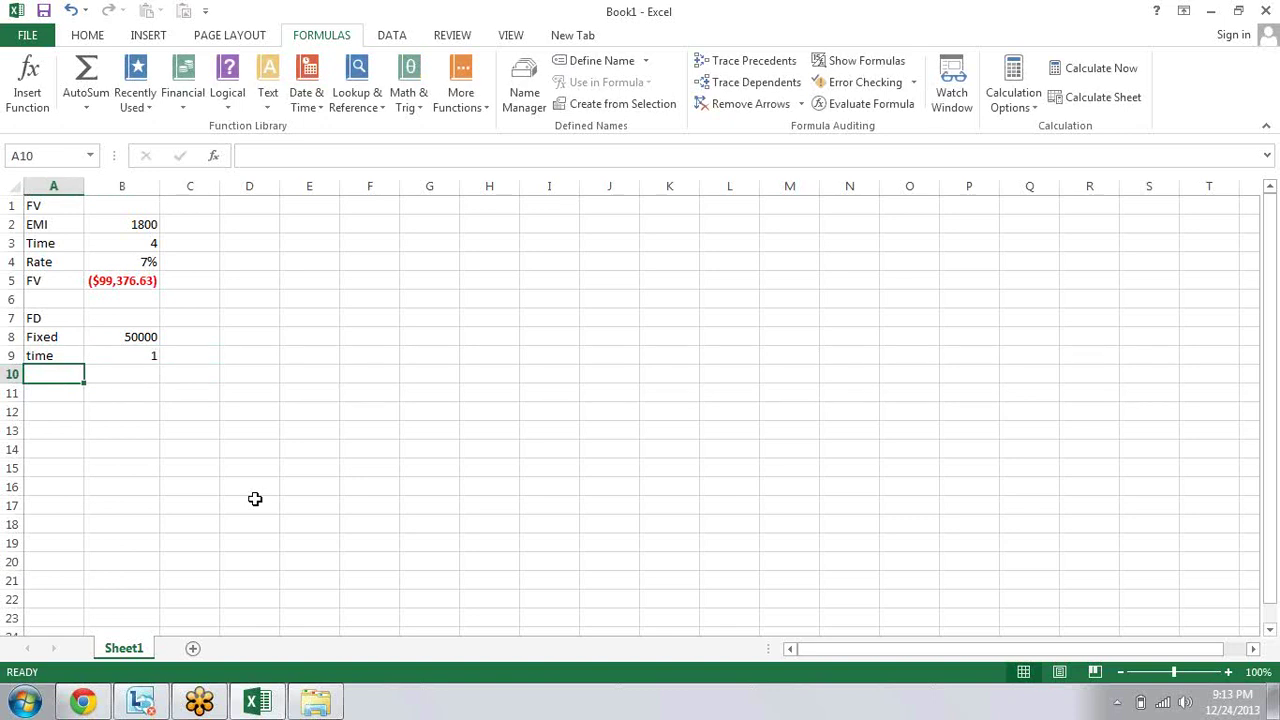
text(Rate)
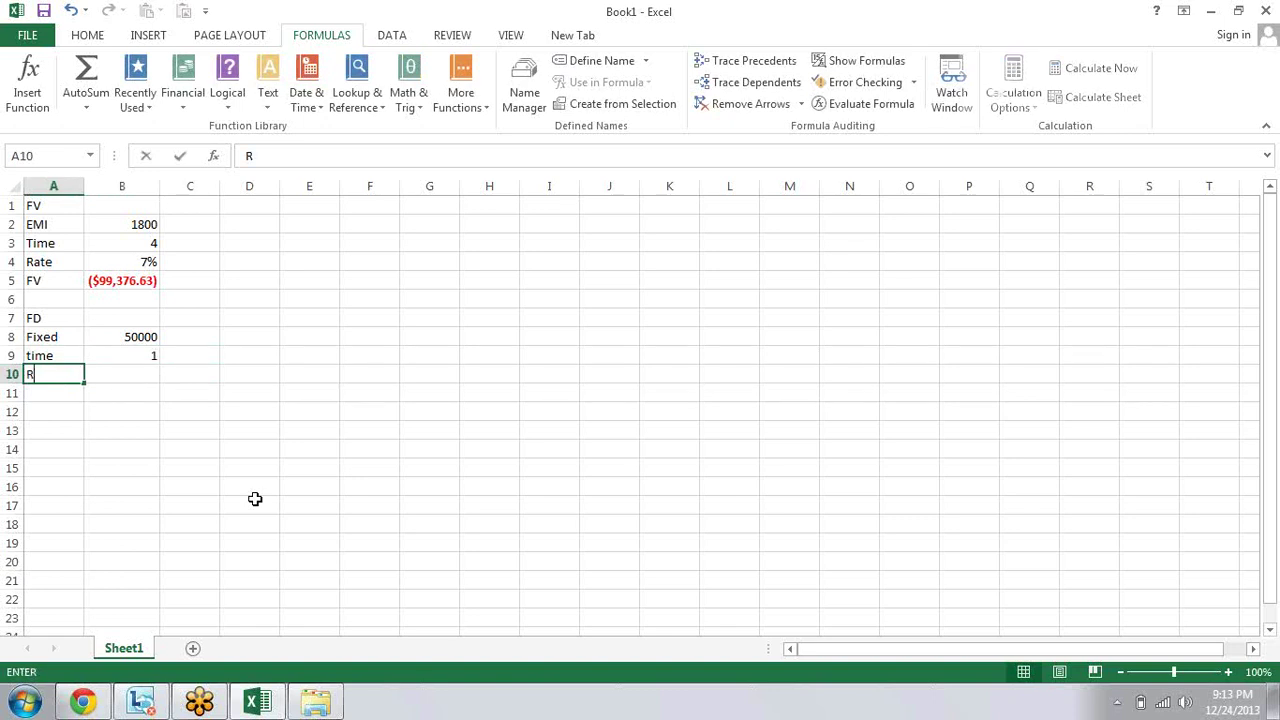
key(Tab)
text(9)
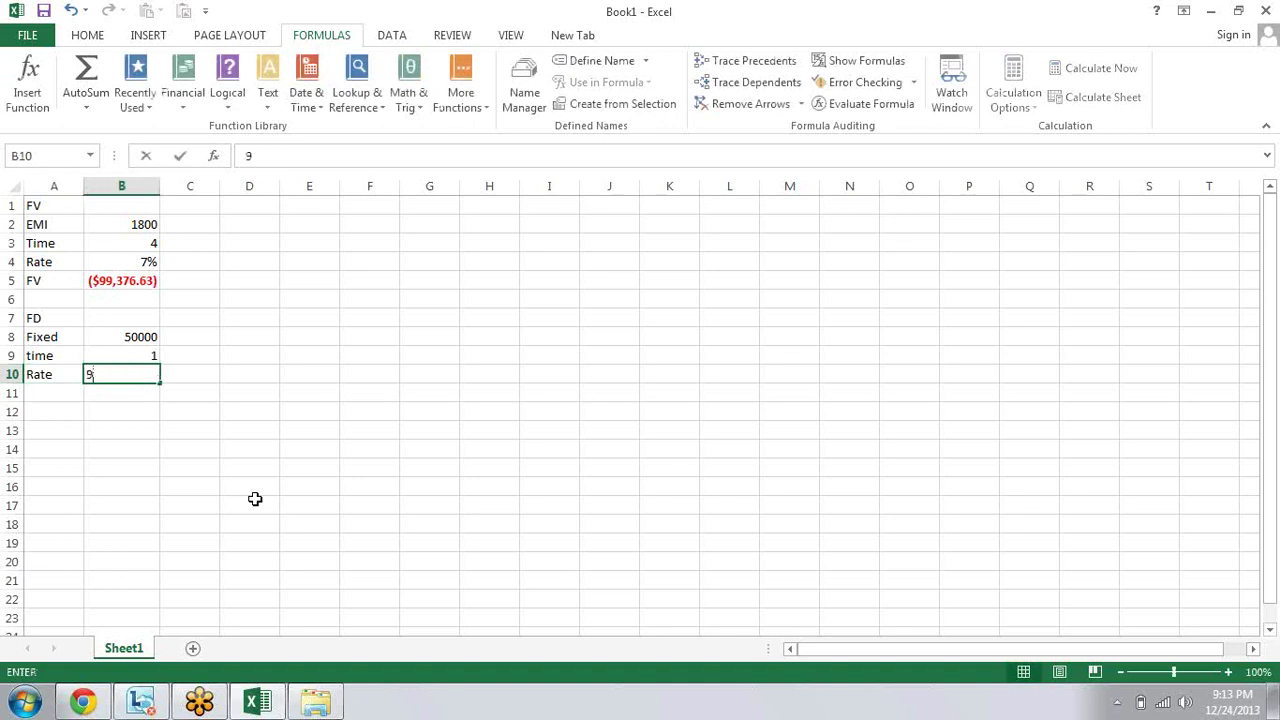
text(%)
key(Return)
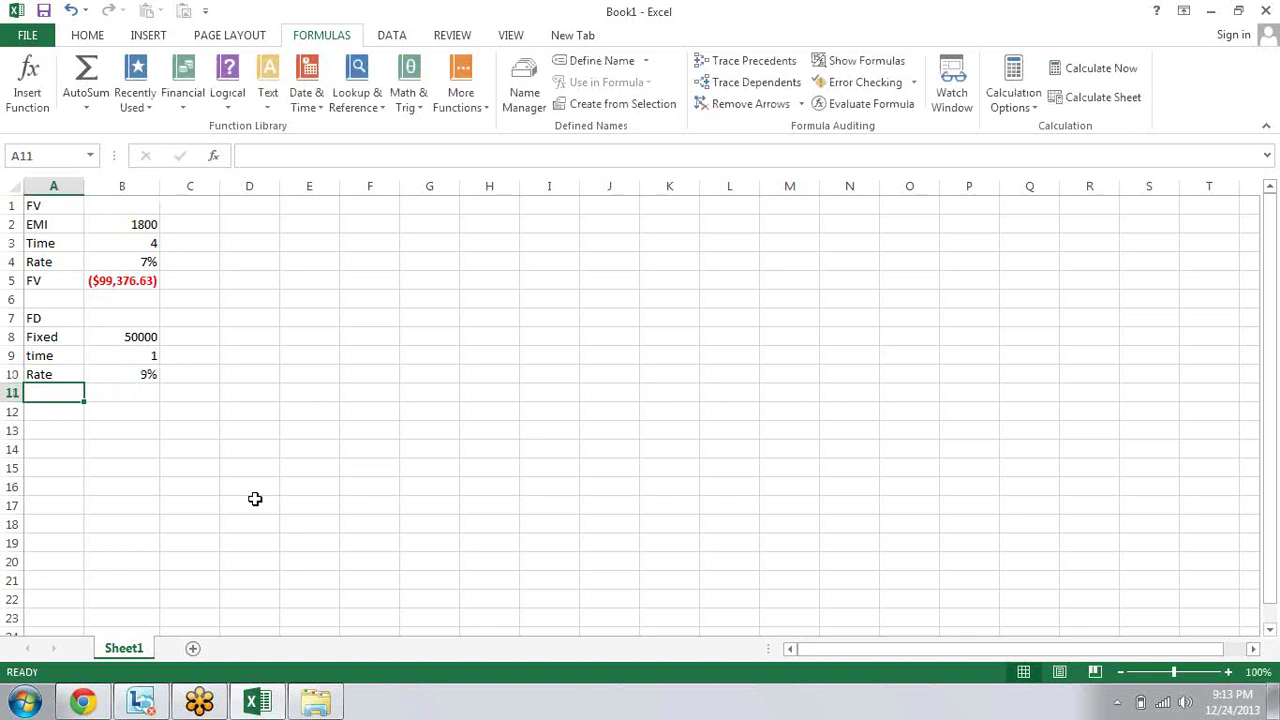
key(Tab)
Step: Enter =FV(B10/12,B9*12,0,B8) in B11, returning ($54,690.34) for the deposit
text(=)
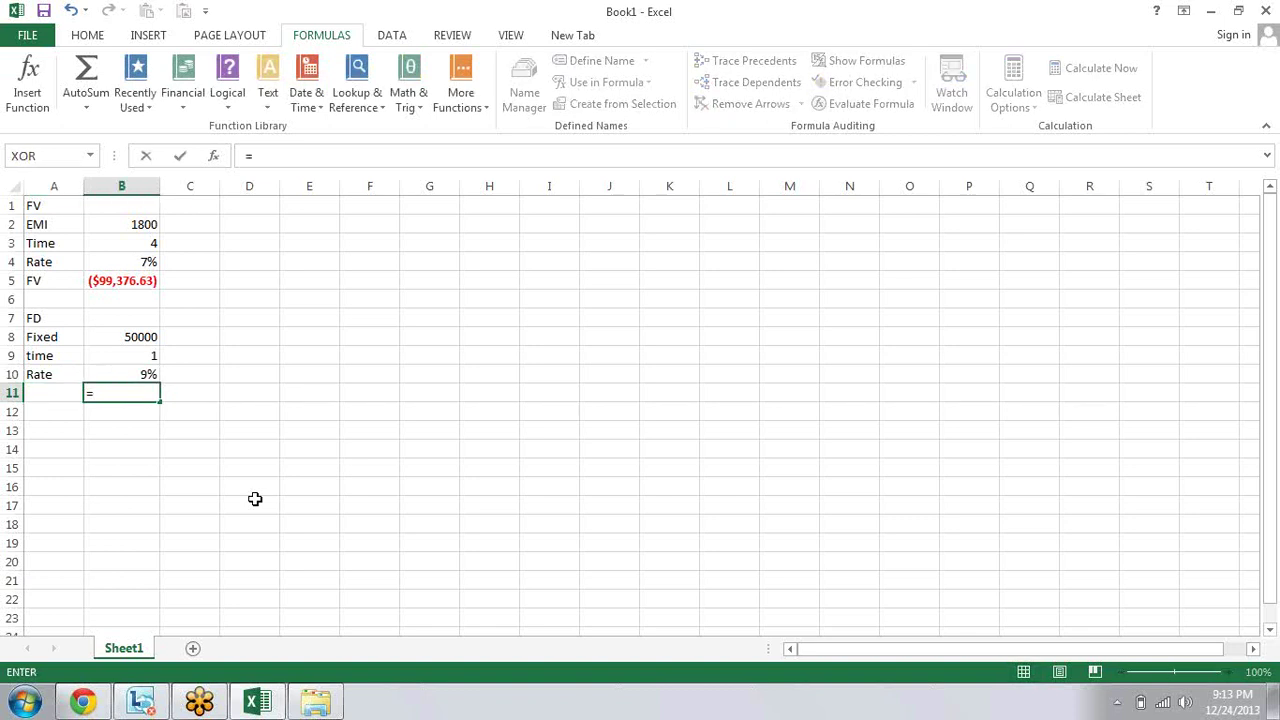
text(fv)
key(Tab)
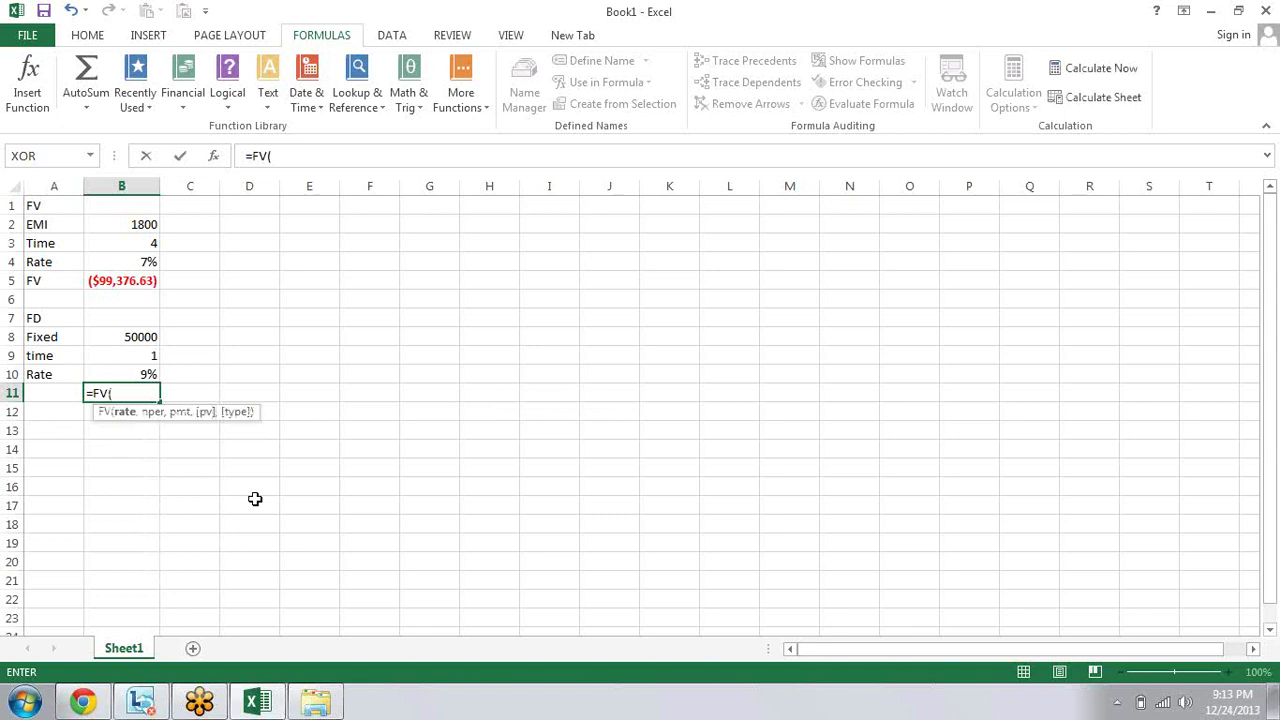
key(Up)
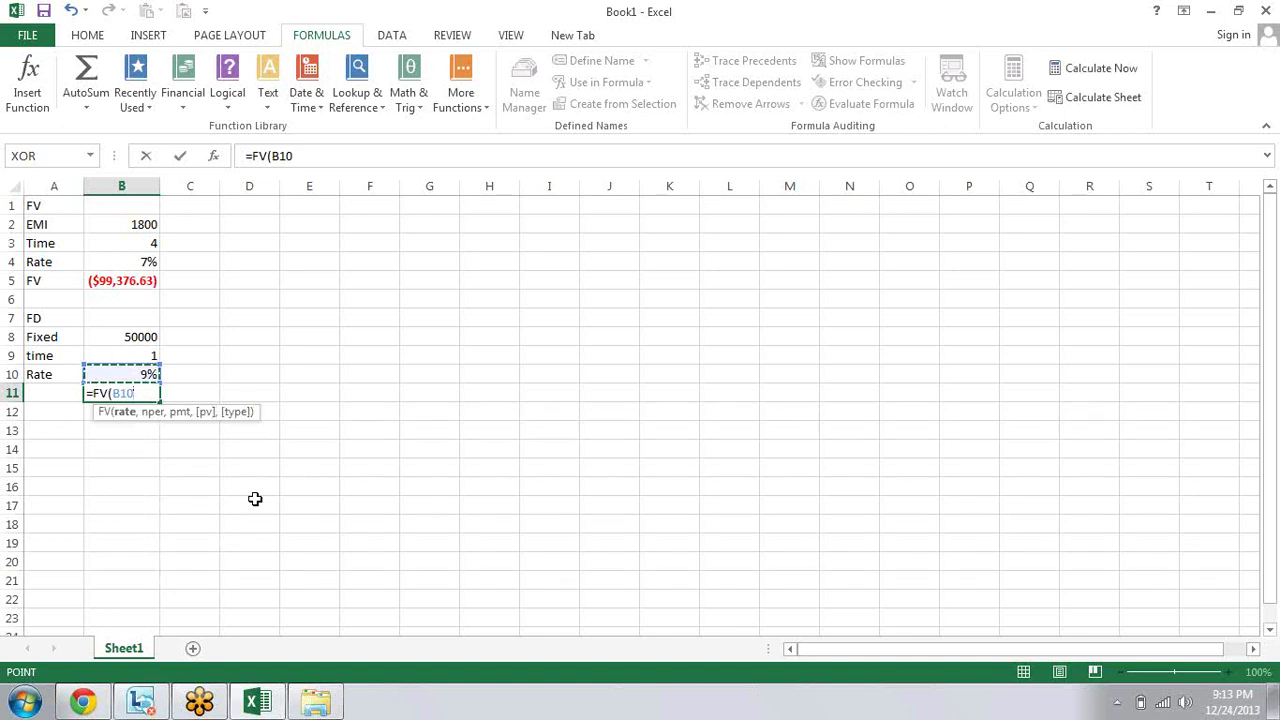
text(/12,)
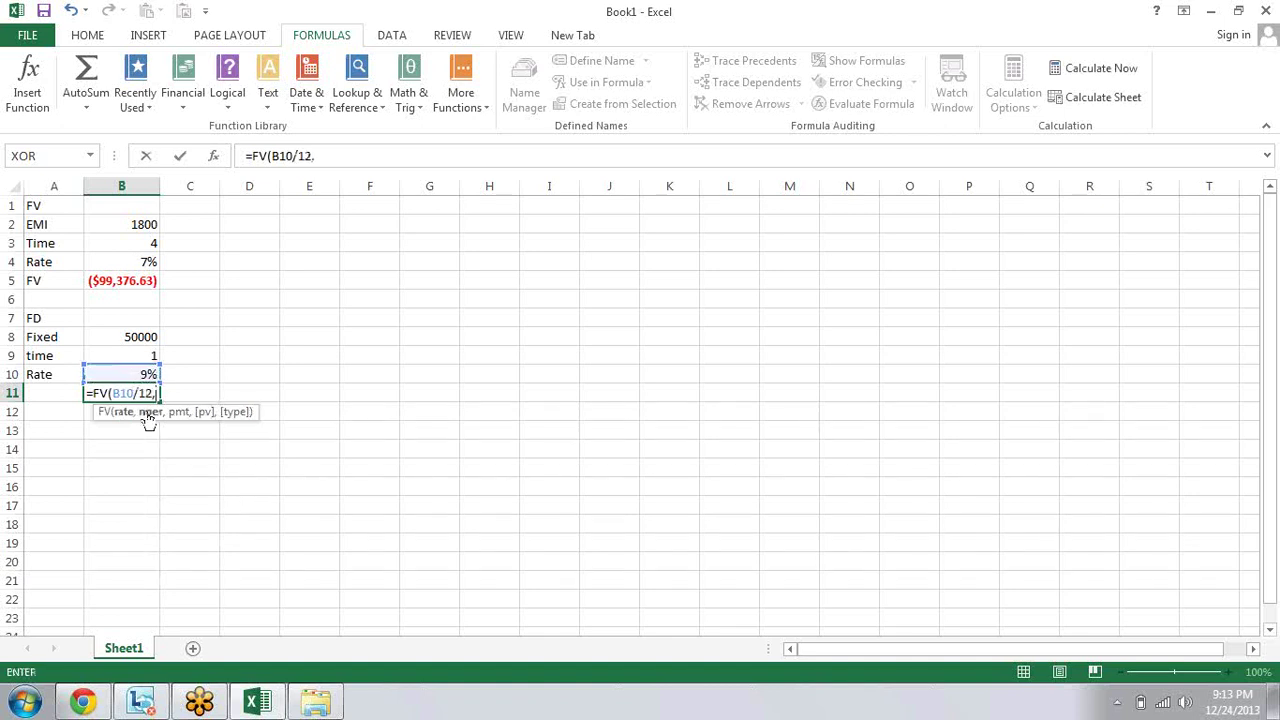
click(149, 352)
text(&)
key(BackSpace)
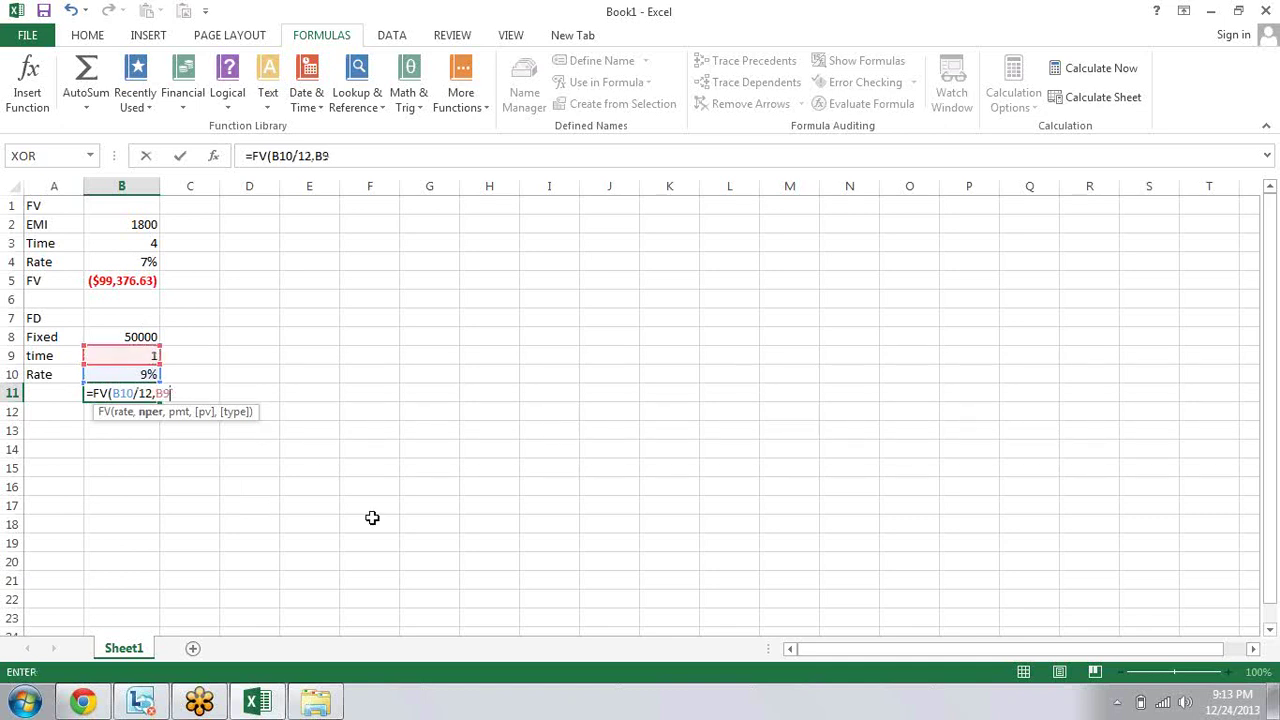
text(*12)
text(,)
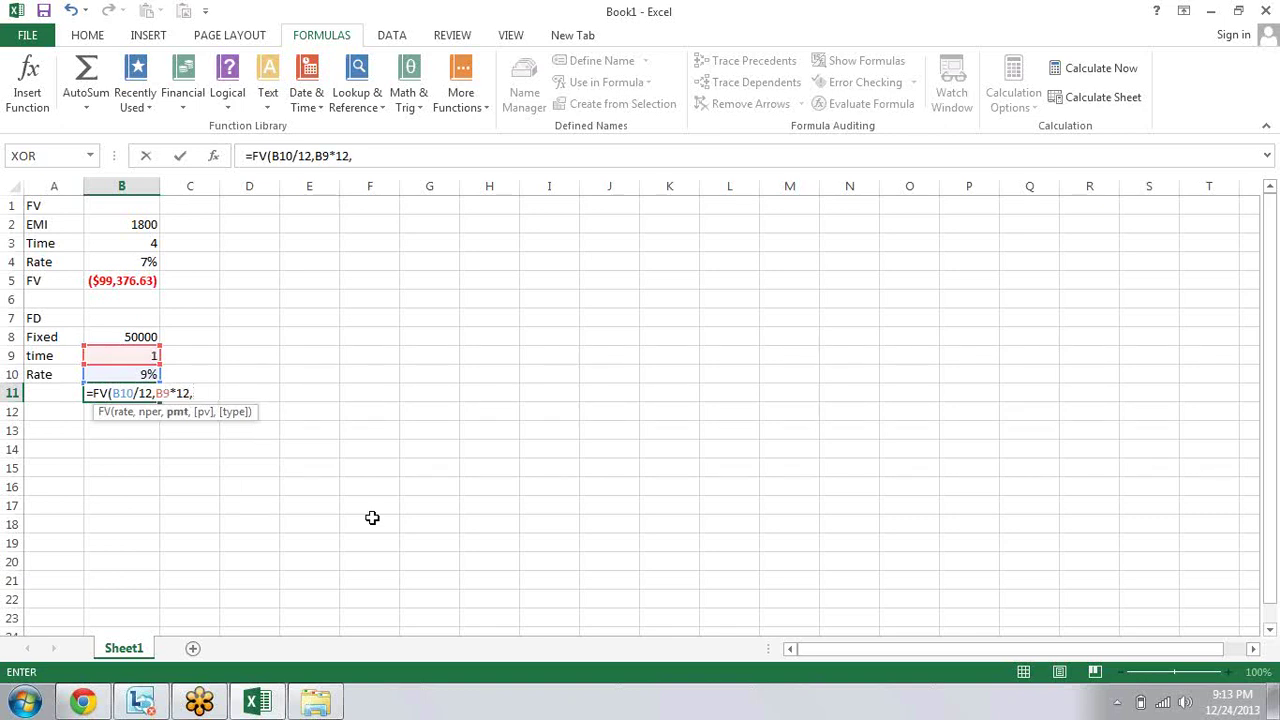
text(0)
text(,)
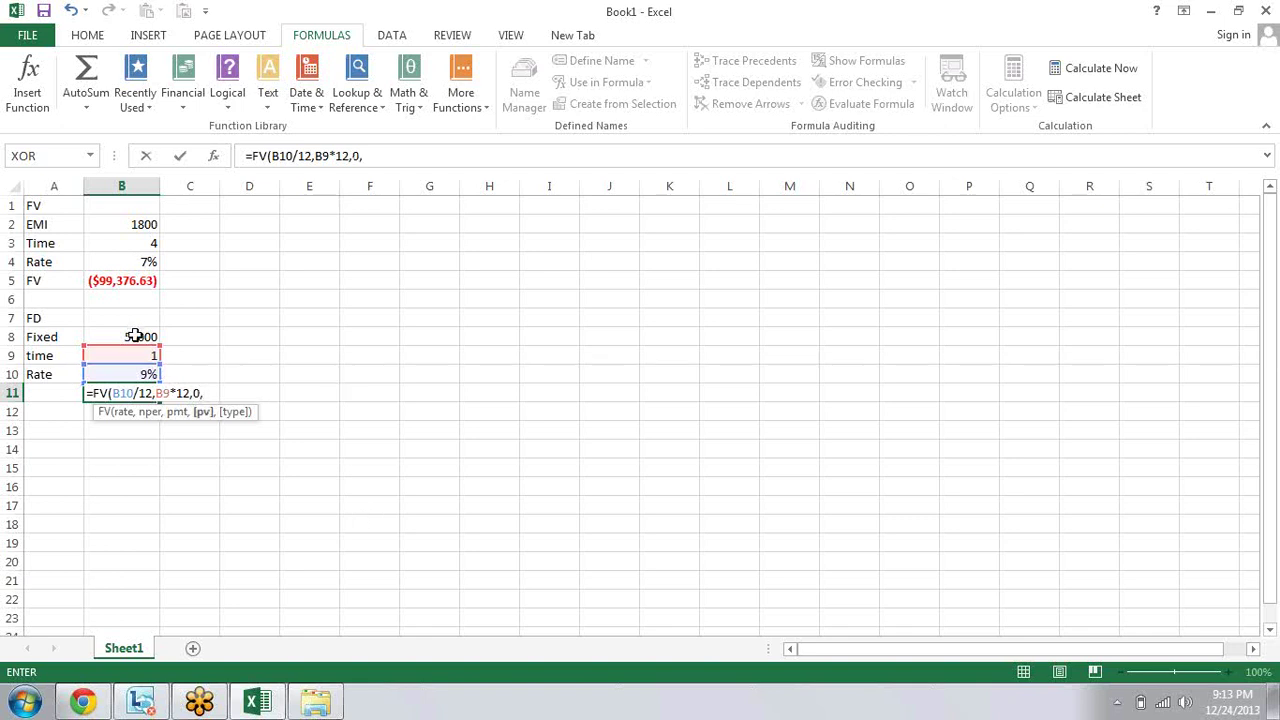
click(135, 336)
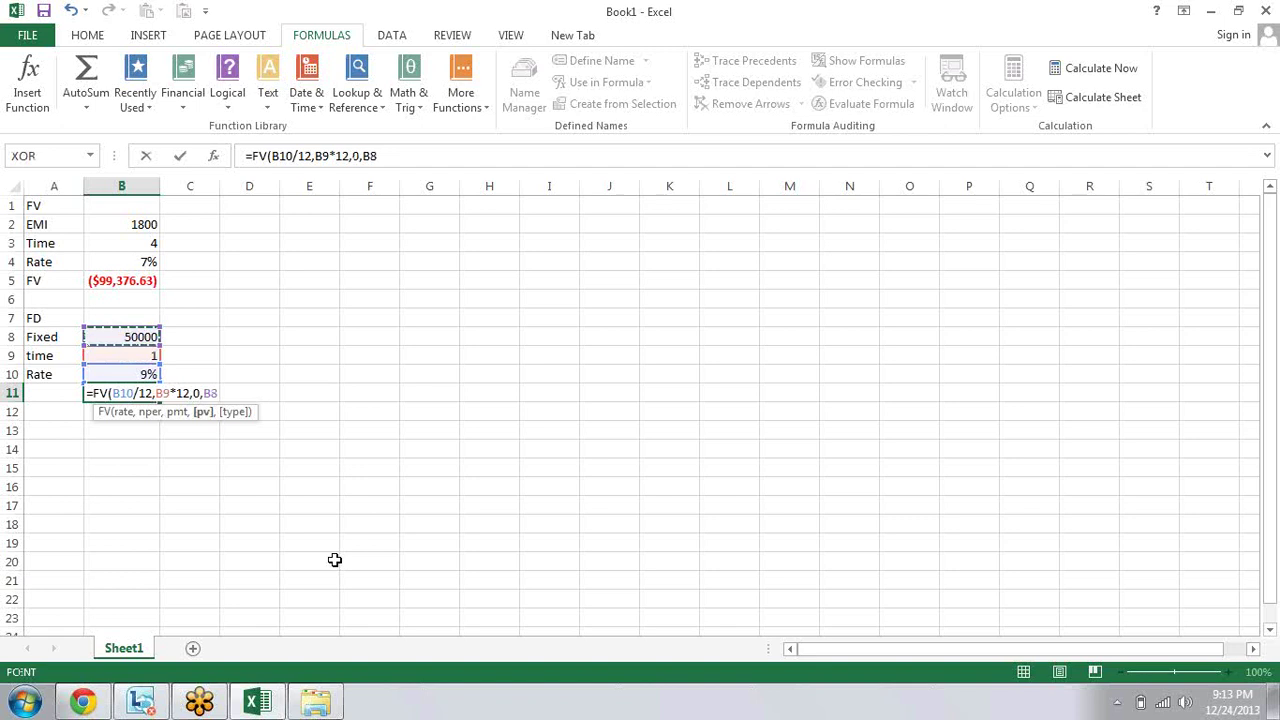
text())
key(Return)
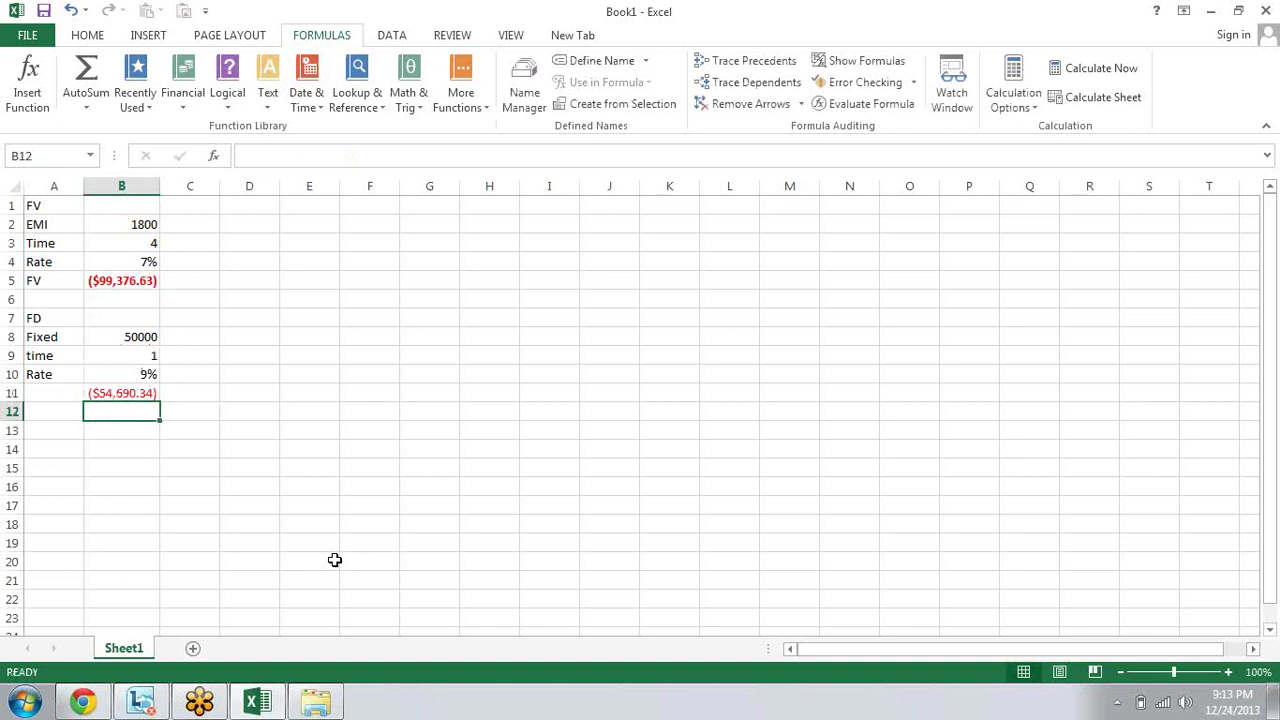
key(Left)
key(Up)
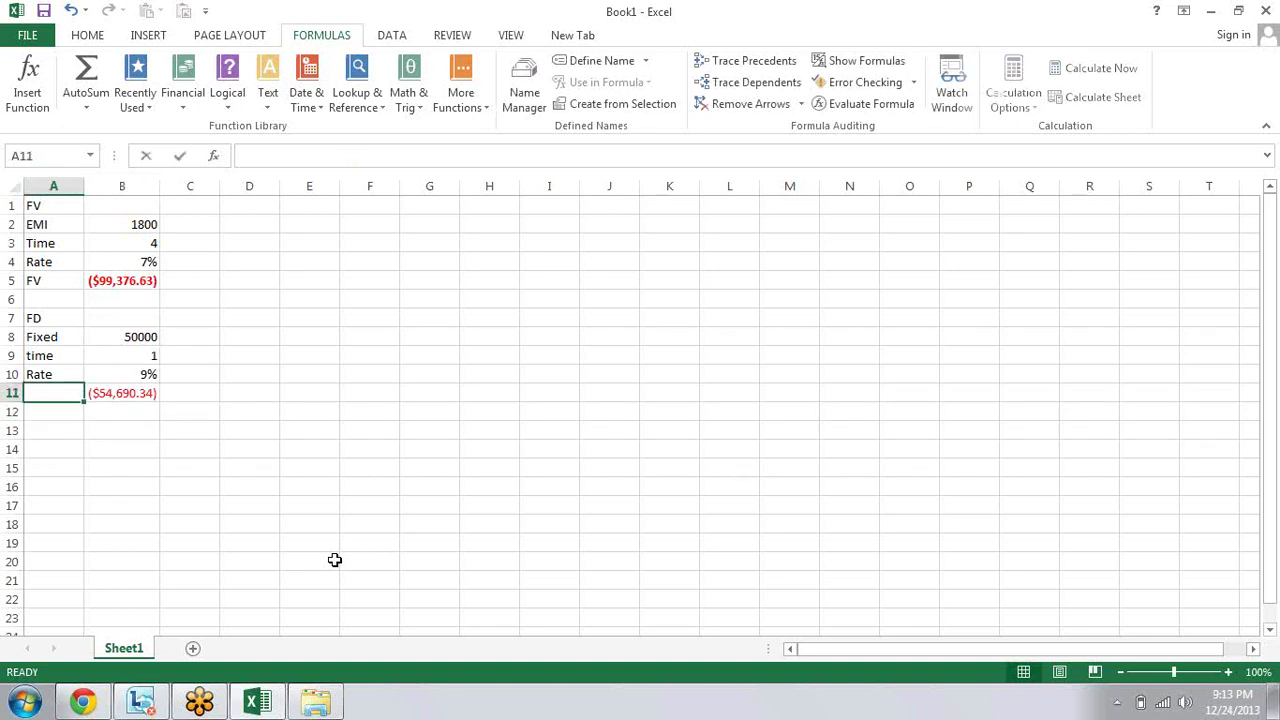
Step: Label the result row A11 as FV and rename the Fixed label in A8 to PV
text(FV)
key(Return)
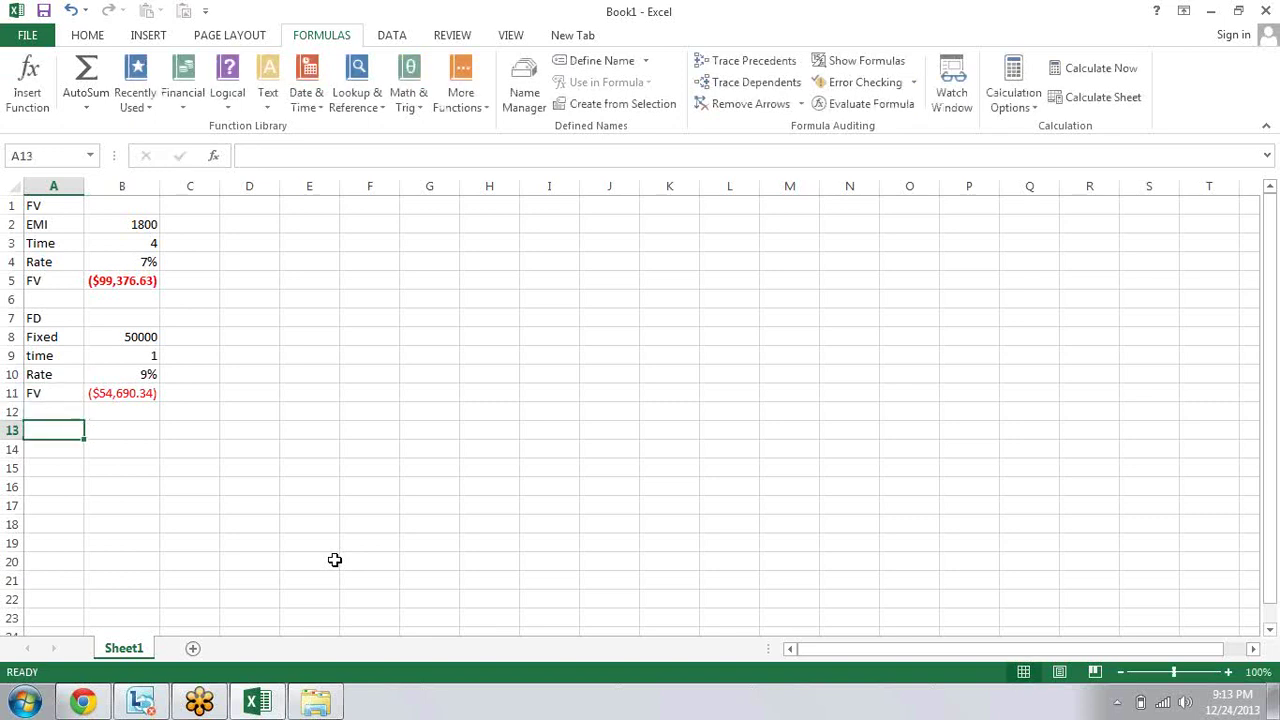
key(Up)
key(Up)
key(Up)
key(Up)
key(Up)
key(Down)
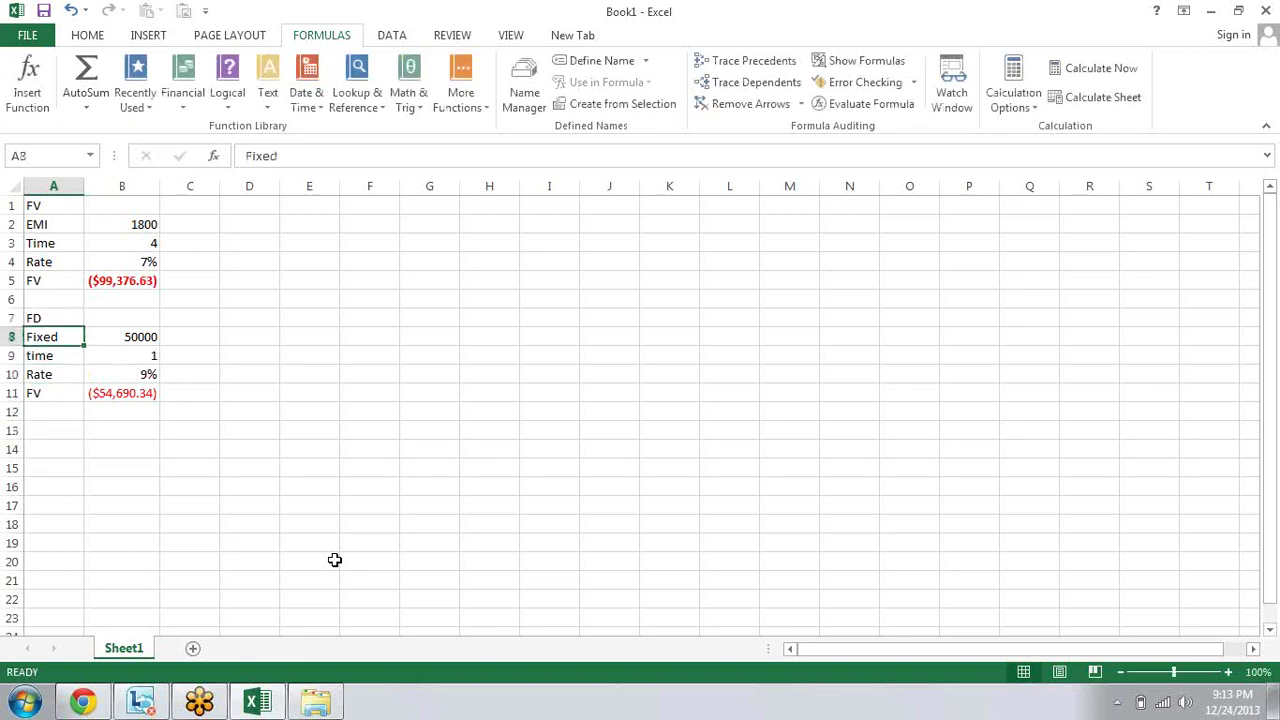
key(Right)
key(Left)
text(PV)
key(Return)
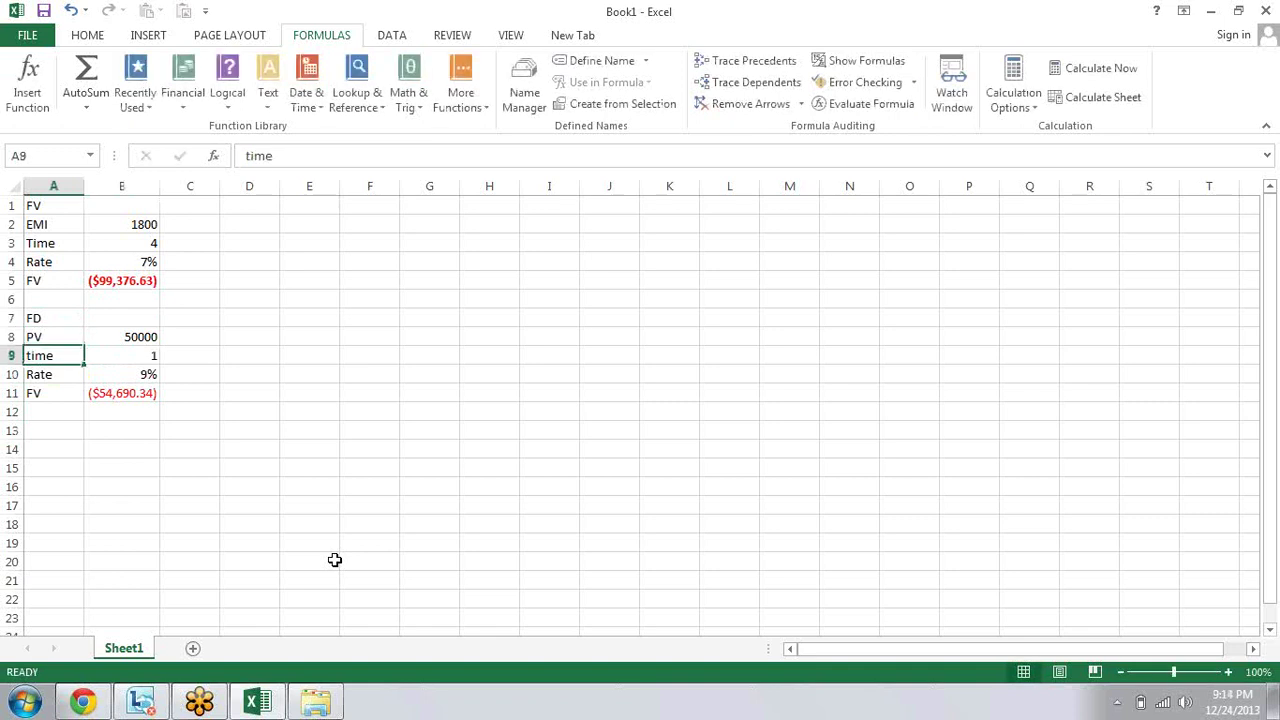
Step: Make the 50000 principal in B8 bold, ending at A13
key(Up)
key(Right)
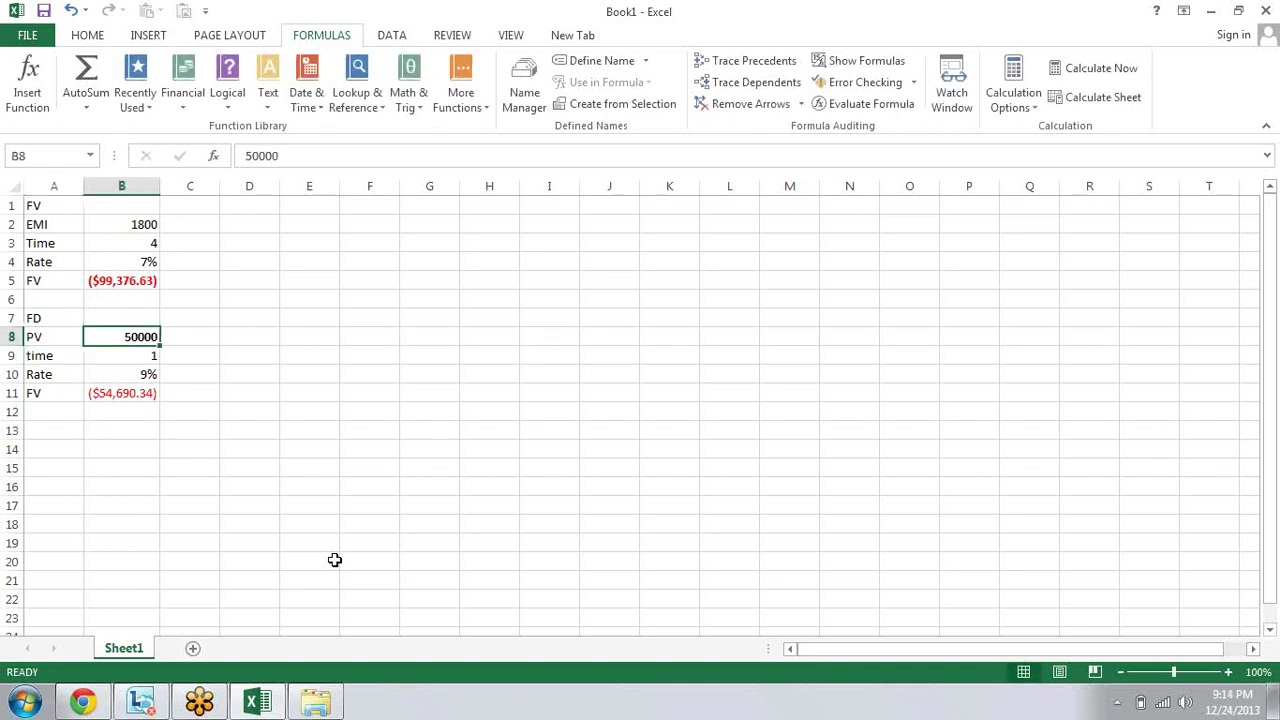
key(Down)
key(Down)
key(Down)
key(Down)
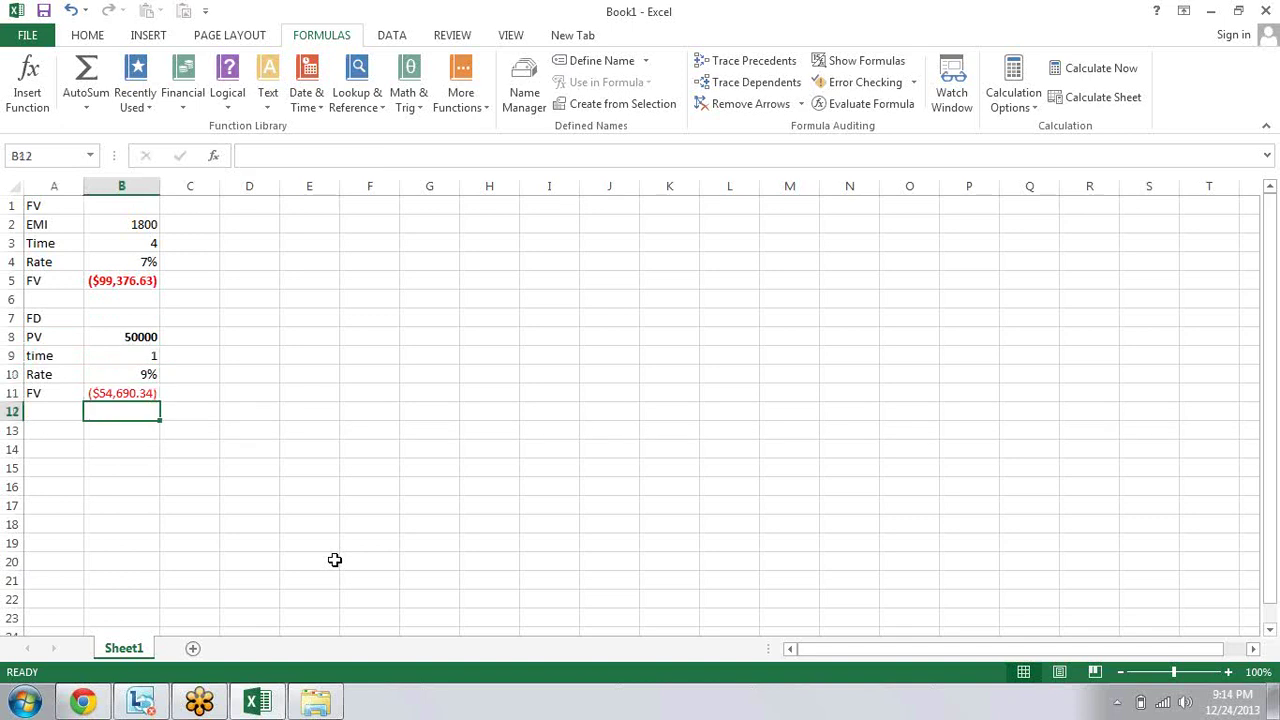
key(Down)
key(Left)
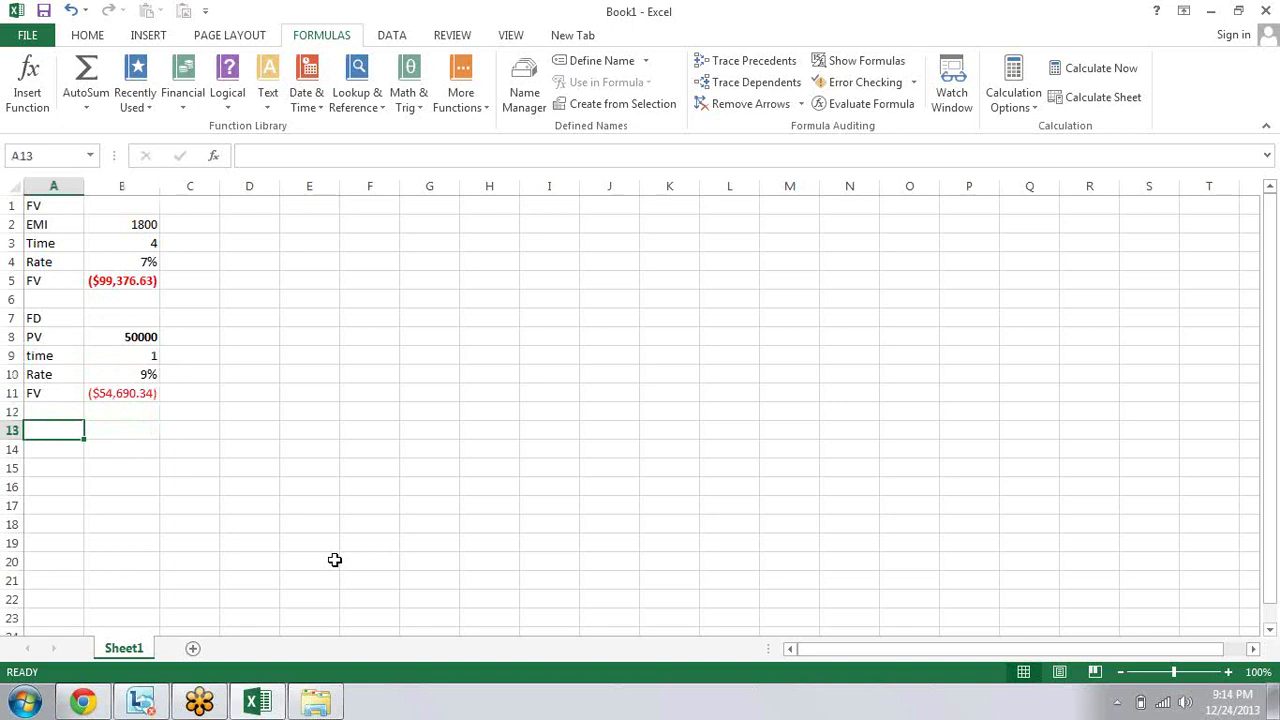
Step: Enter the FV label and 65000 amount in A13:B13
text(650)
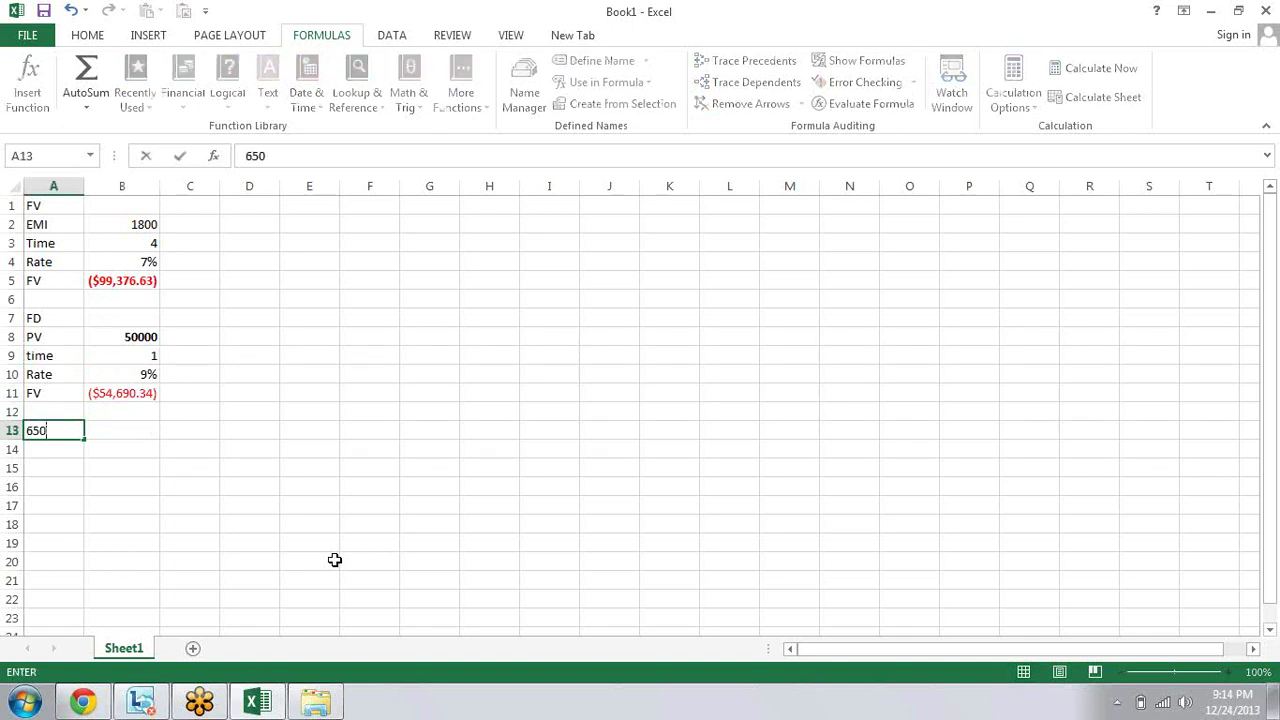
text(00)
key(Return)
key(Up)
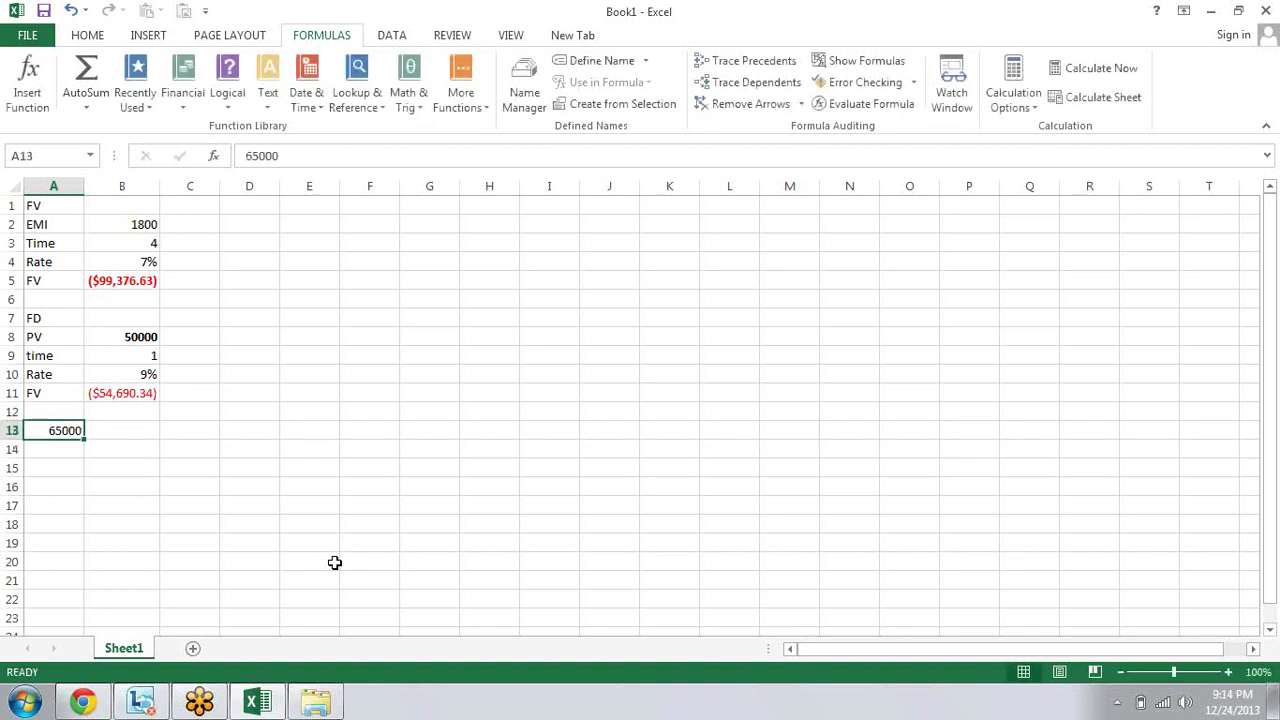
text(FV)
key(Tab)
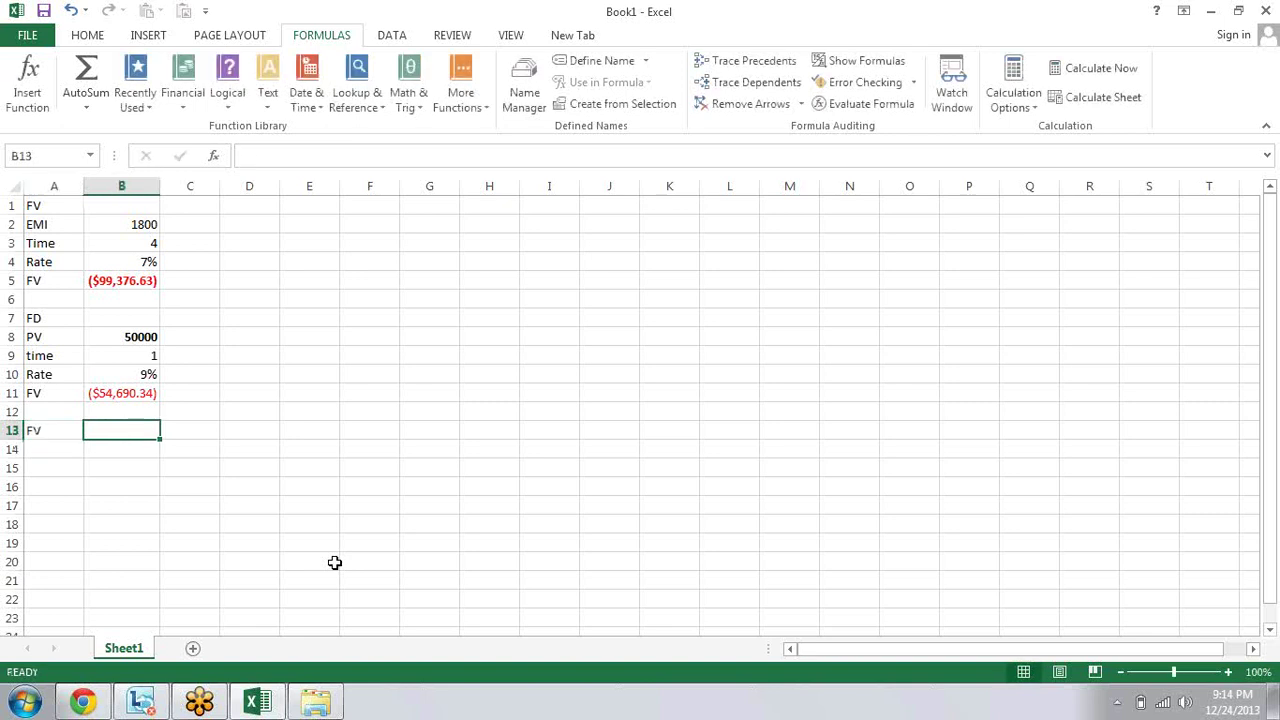
text(650)
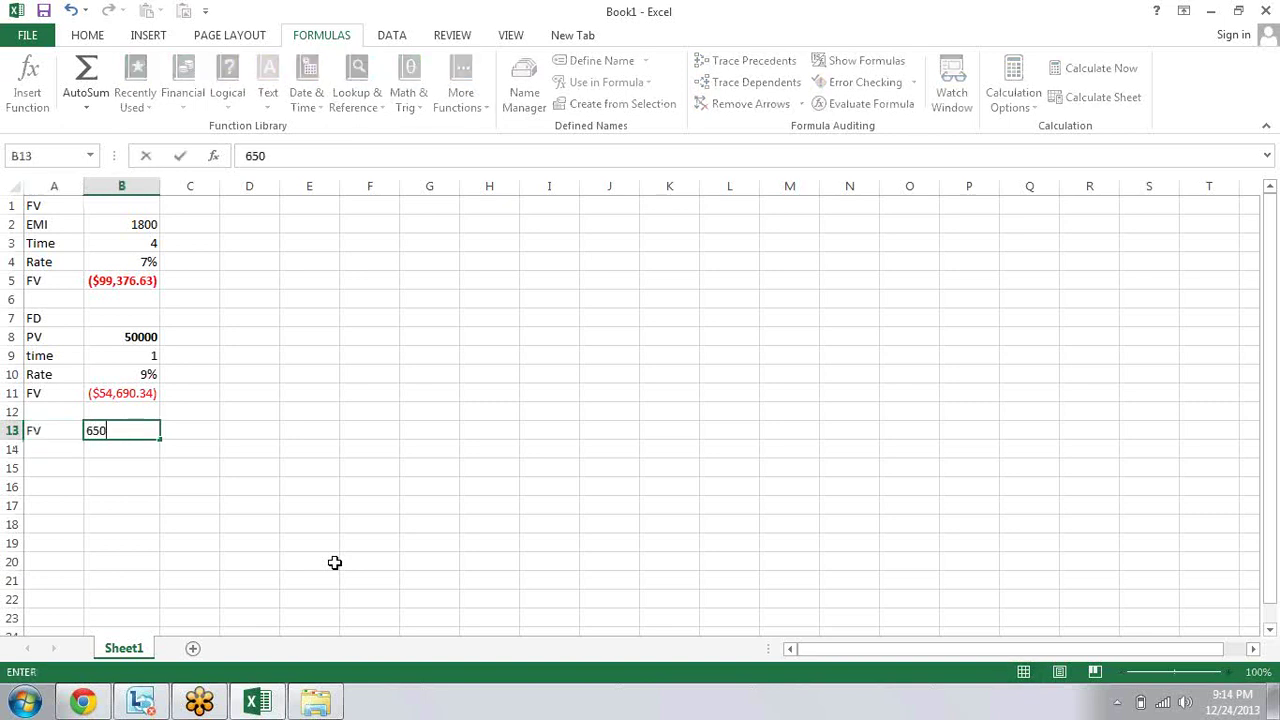
text(00)
key(Return)
Step: Add Time 3 and Rate 8.25% in rows 14–15, plus a PV label in A16
key(Left)
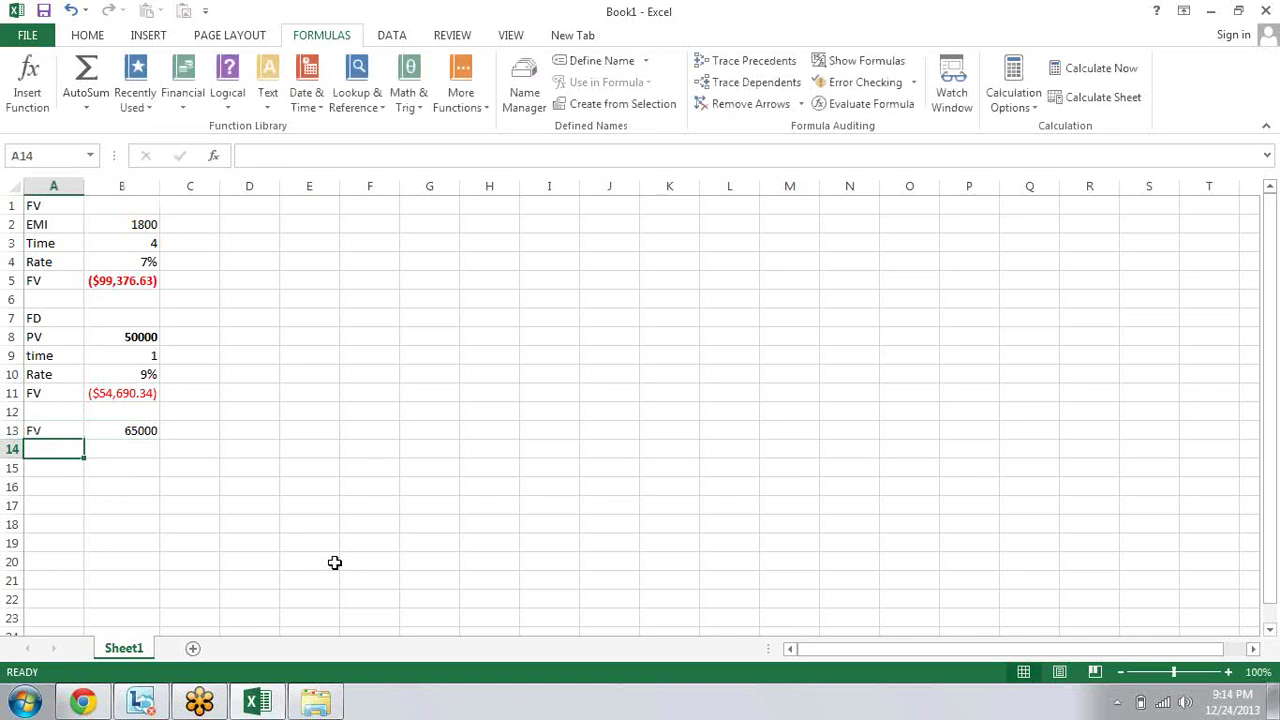
text(Rim)
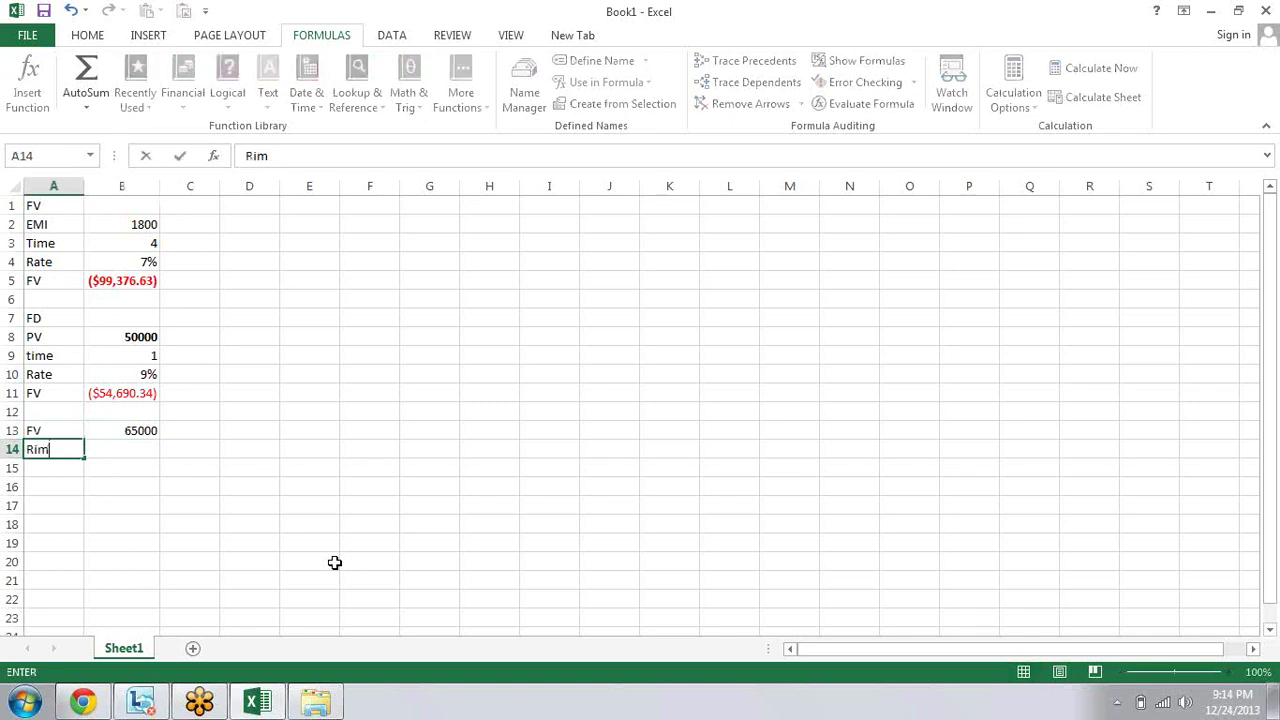
key(BackSpace)
key(BackSpace)
text(Time)
key(Tab)
text(3)
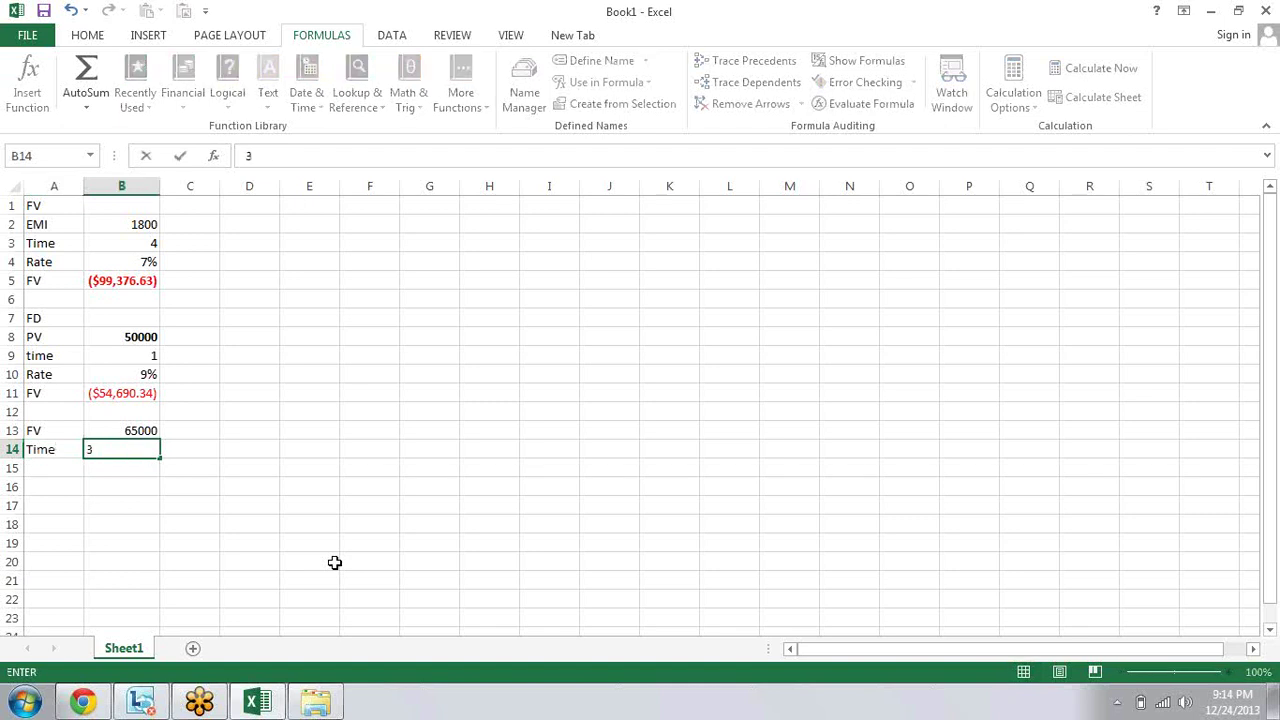
key(Return)
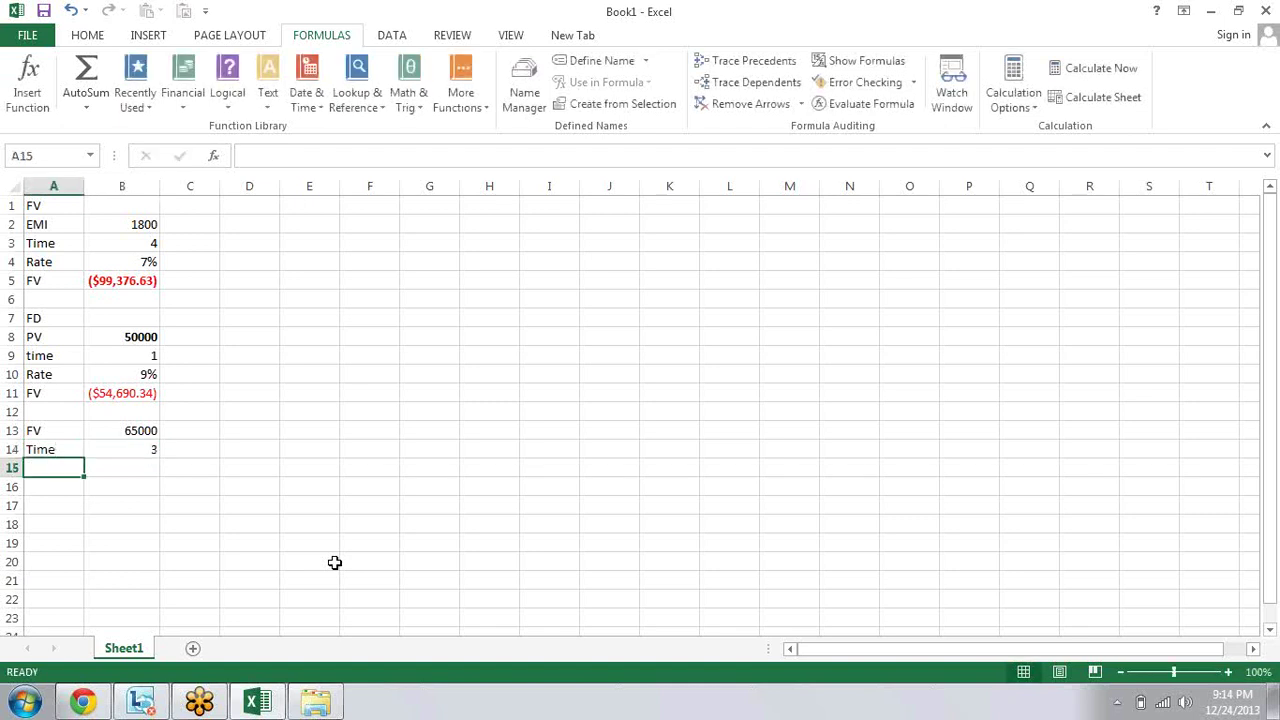
text(Rate)
key(Tab)
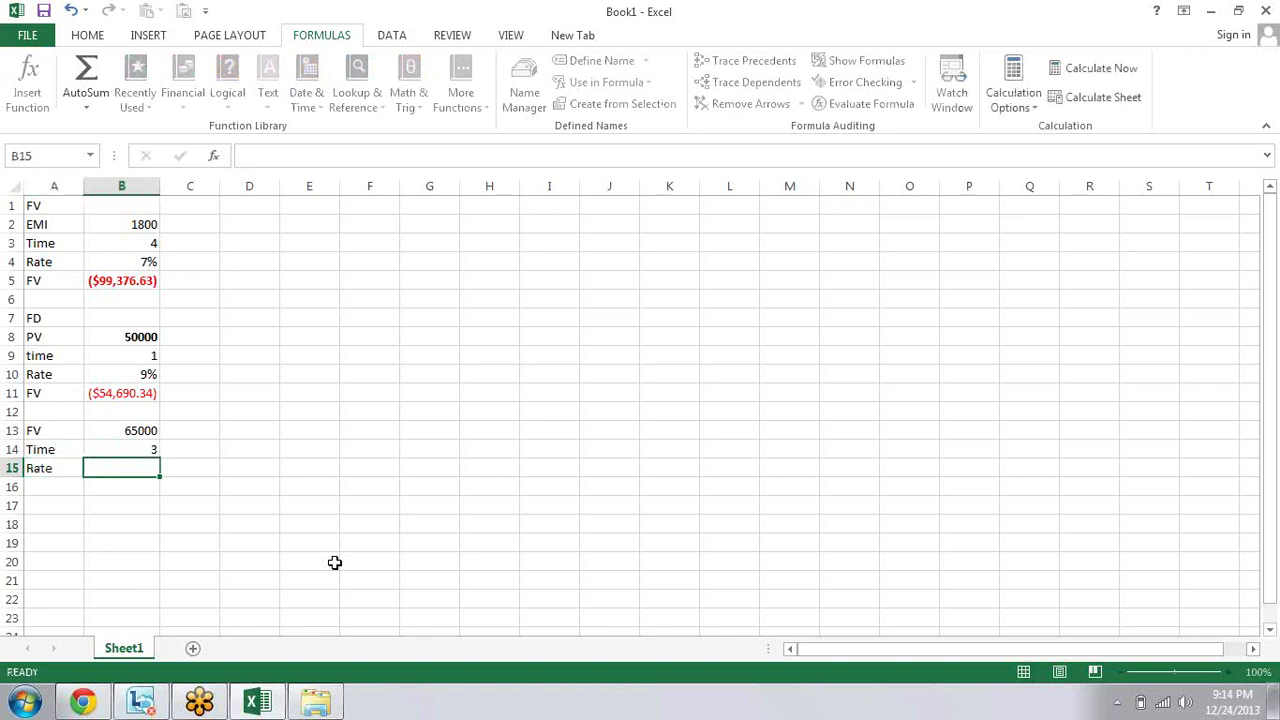
text(8.)
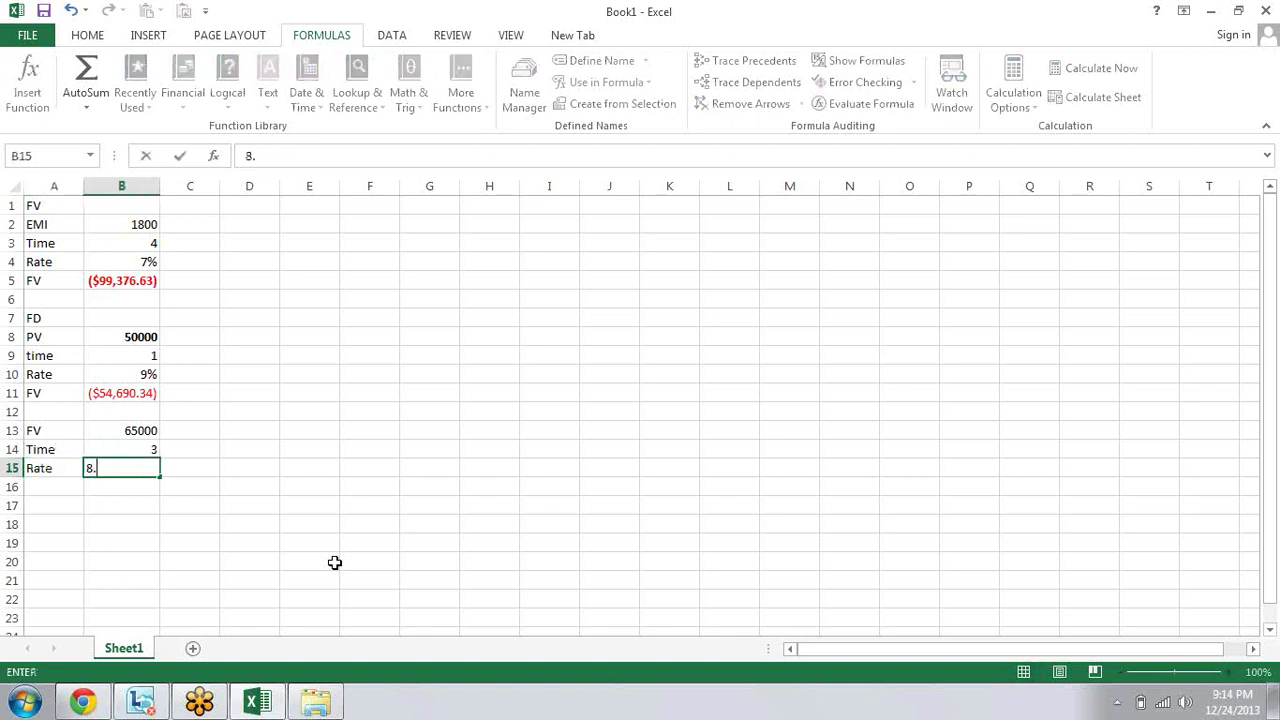
text(25%)
key(Return)
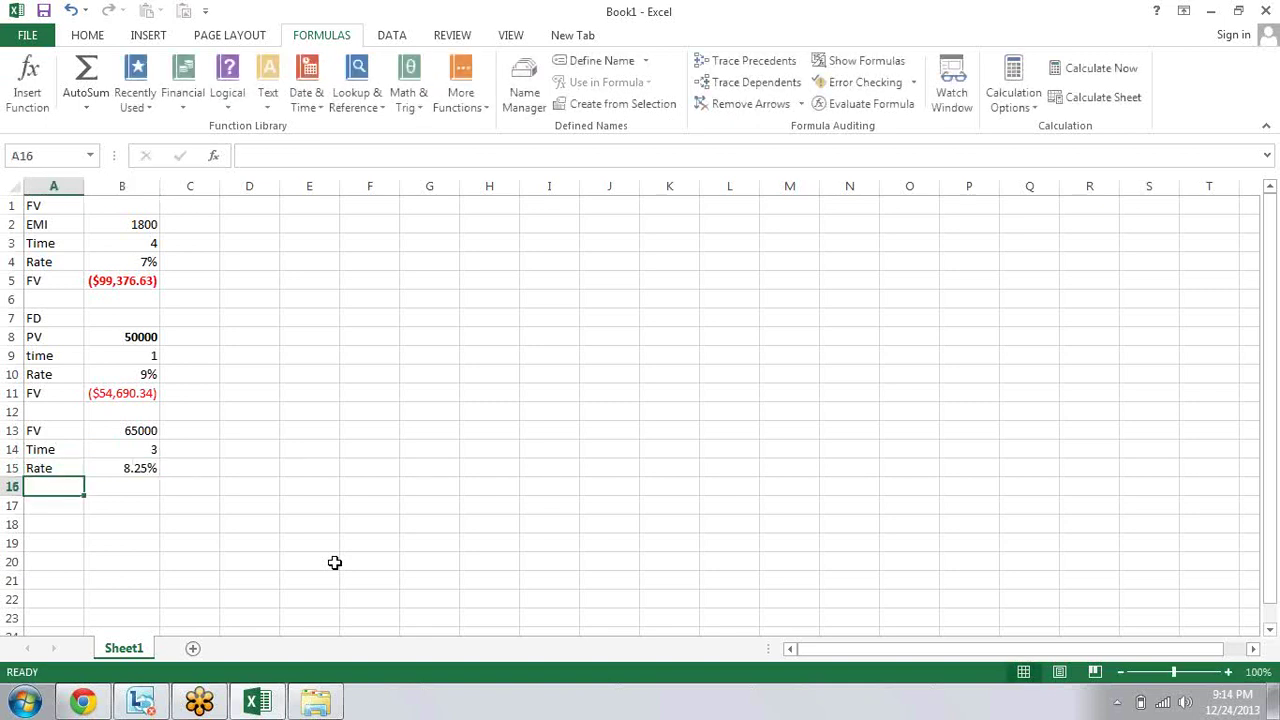
text(PV)
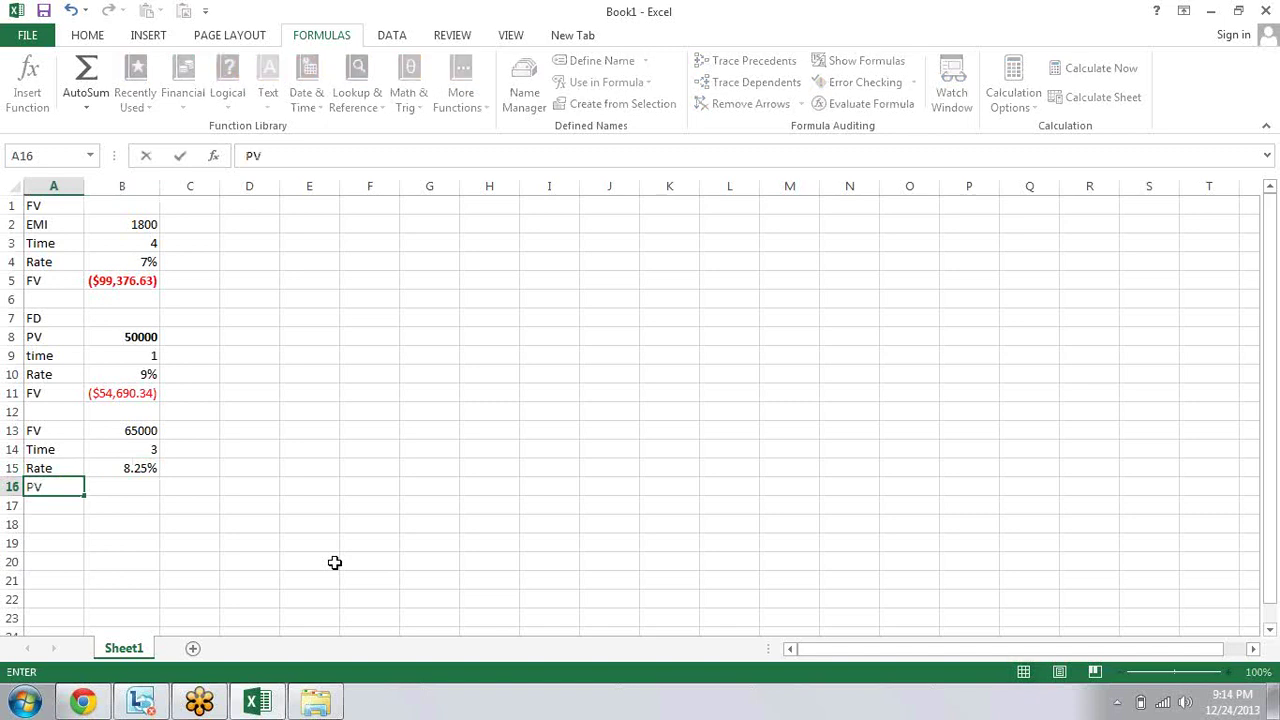
key(Tab)
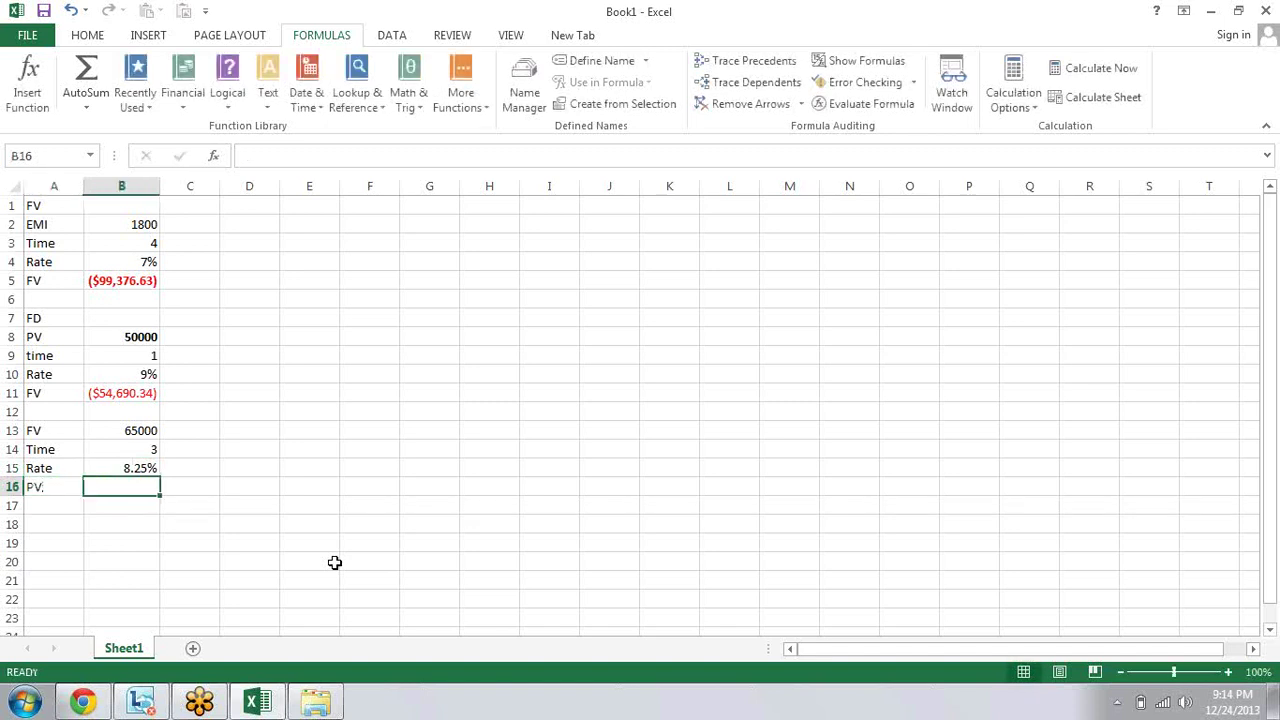
Step: Enter =PV(B15/12,B14*12,0,B13) in B16, returning ($50,791.76)
text(=pv)
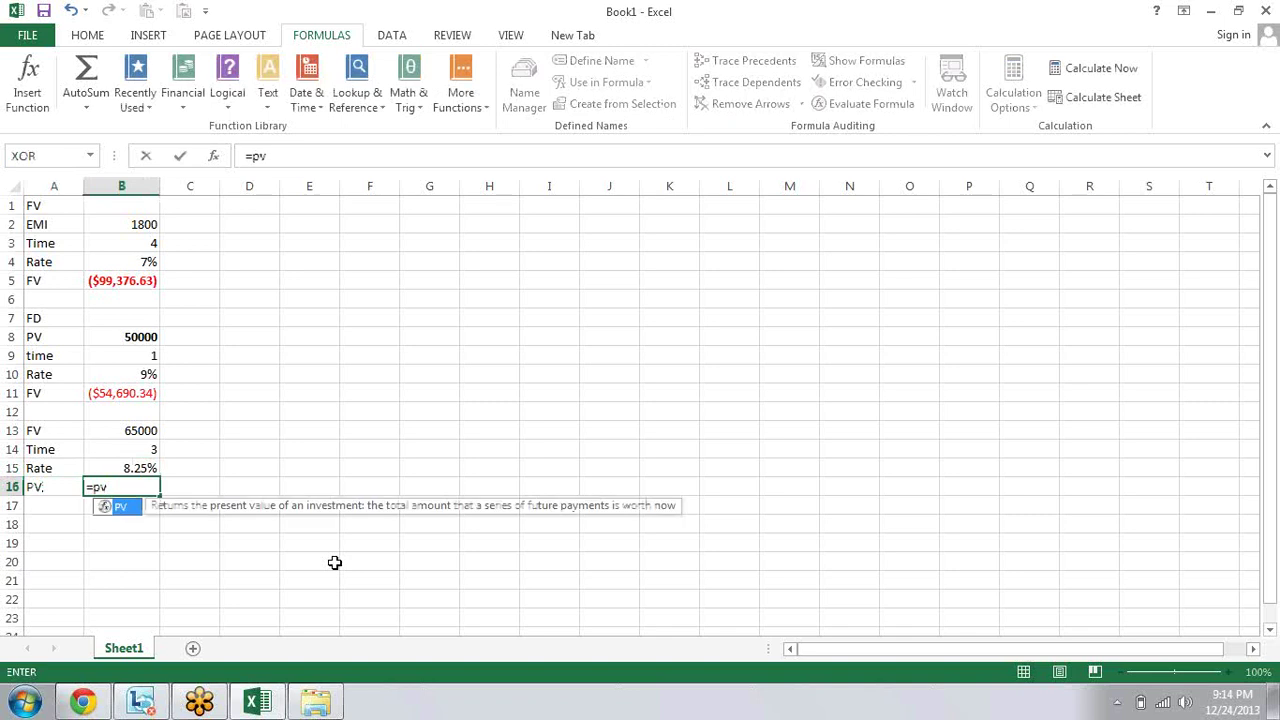
key(Tab)
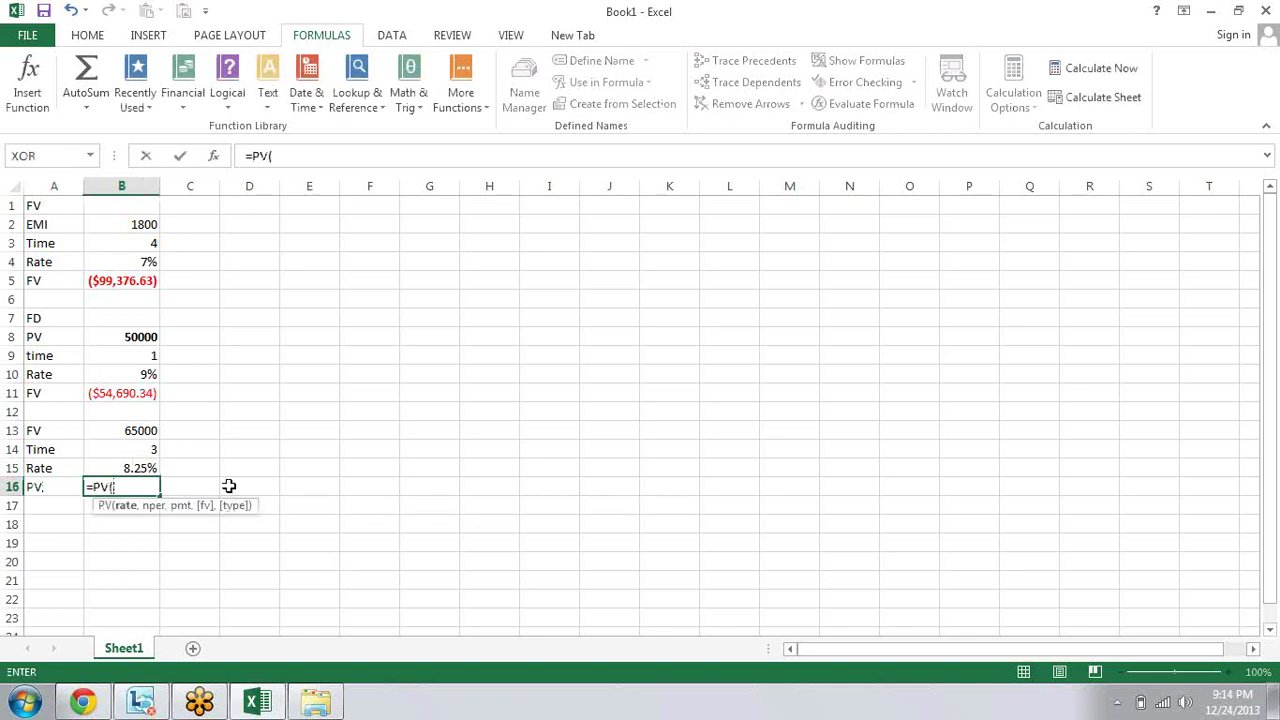
click(161, 453)
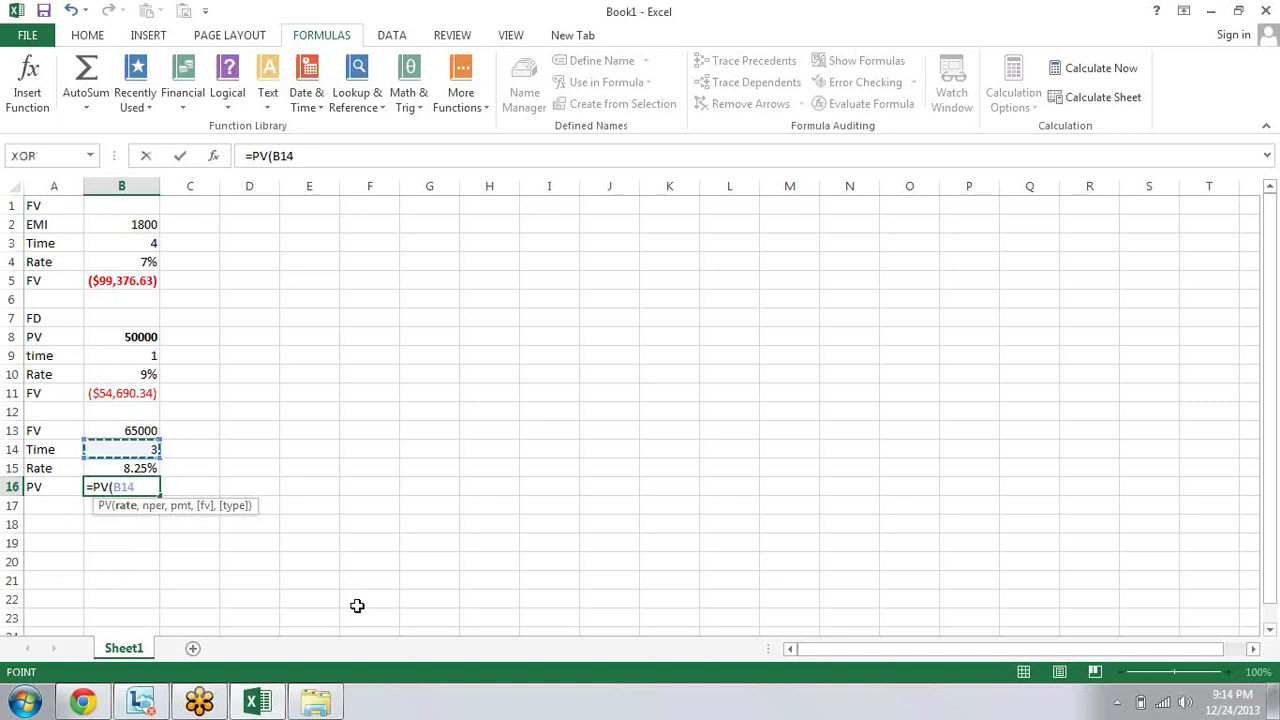
text(/12,)
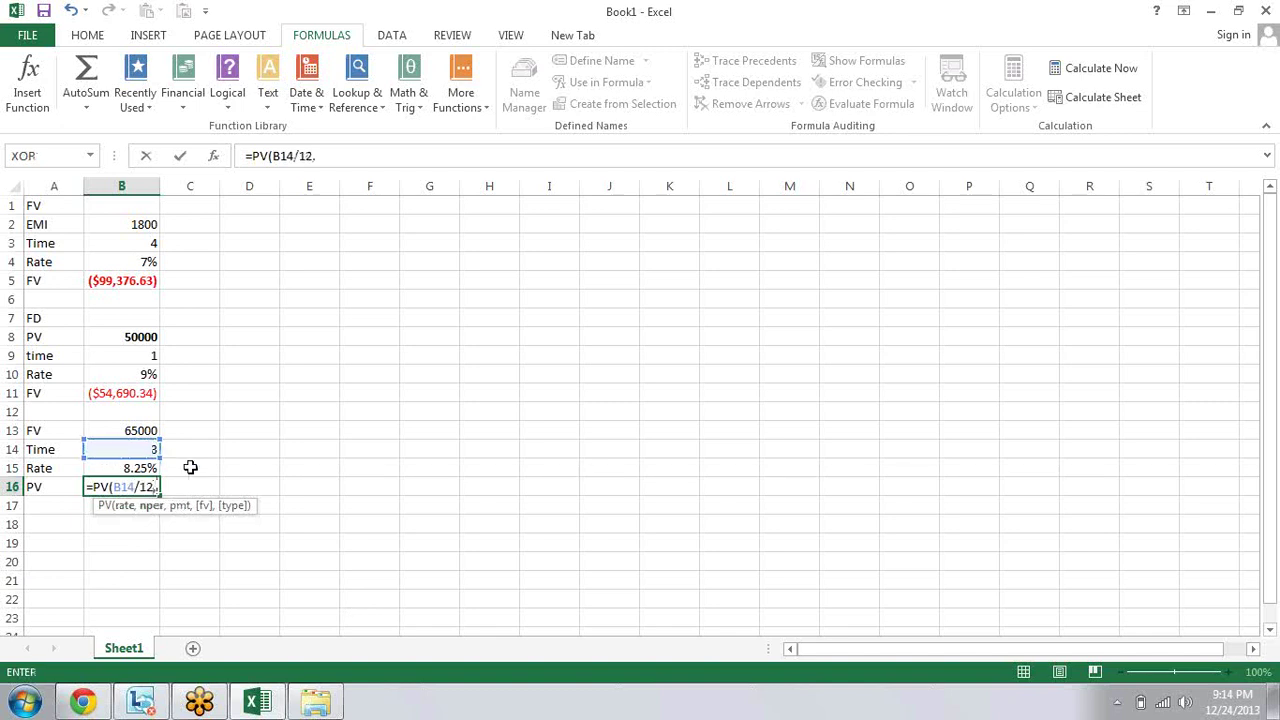
drag(155, 463, 156, 474)
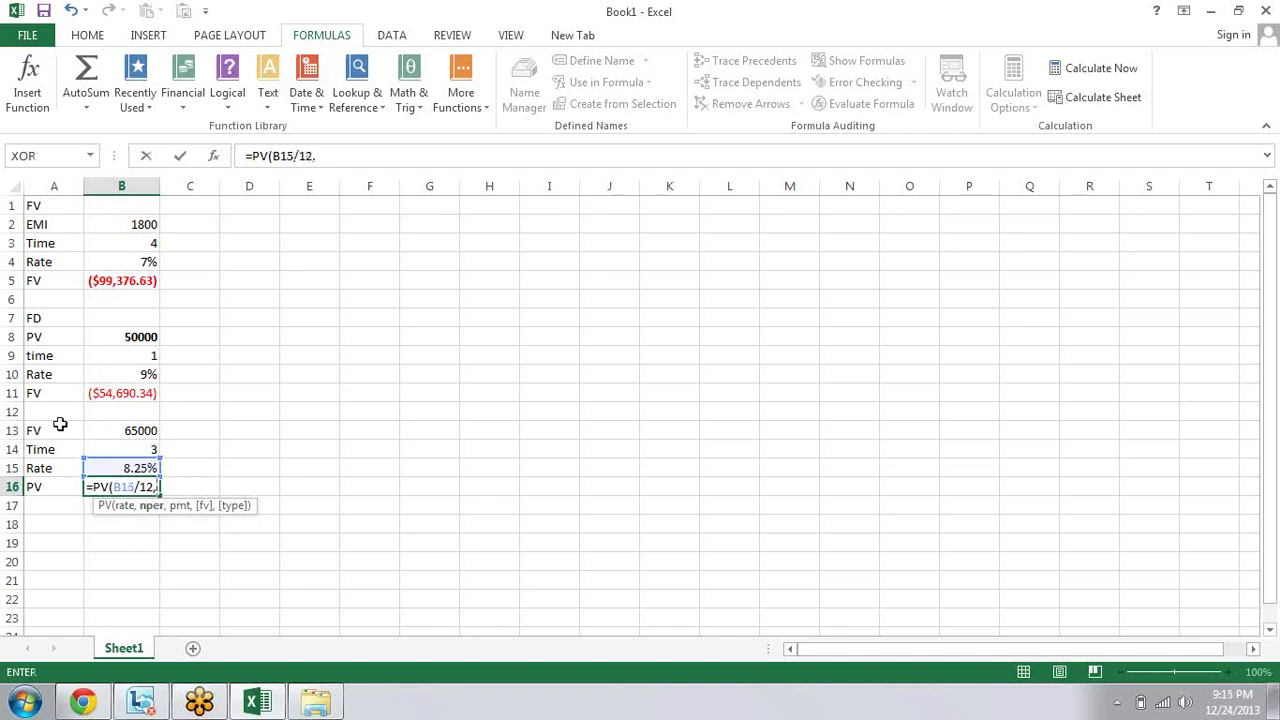
click(126, 448)
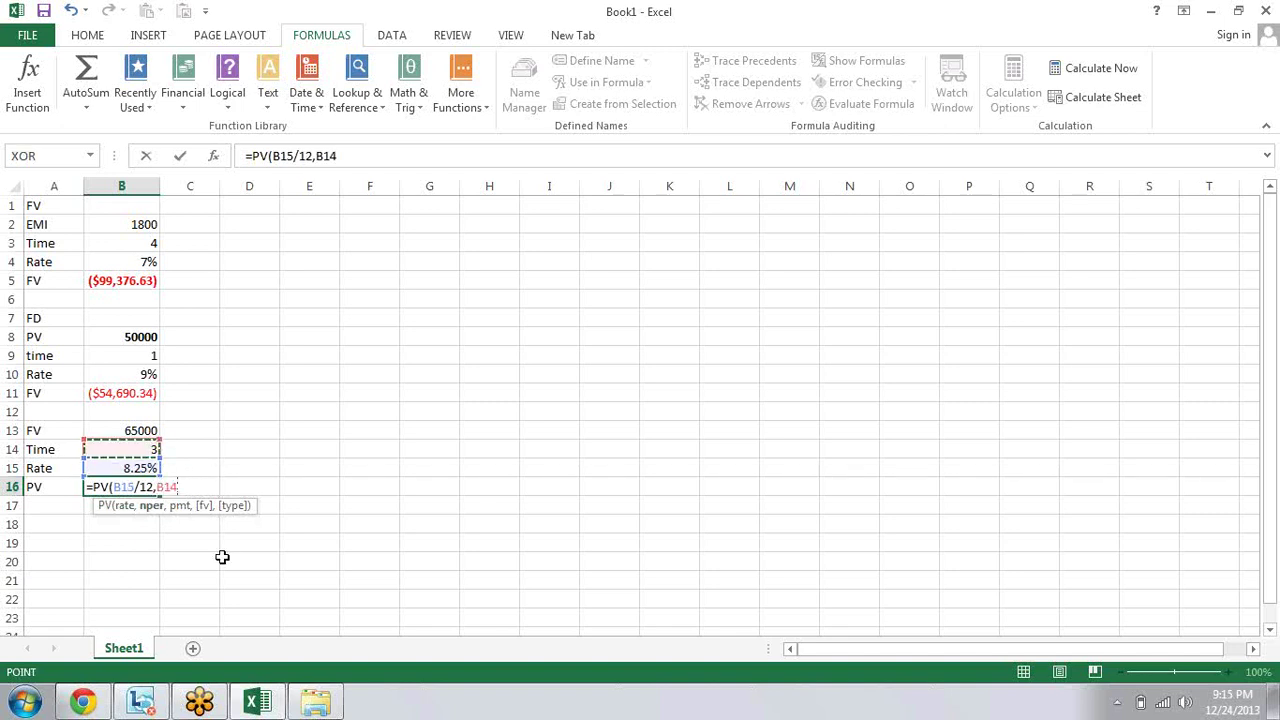
text(*12)
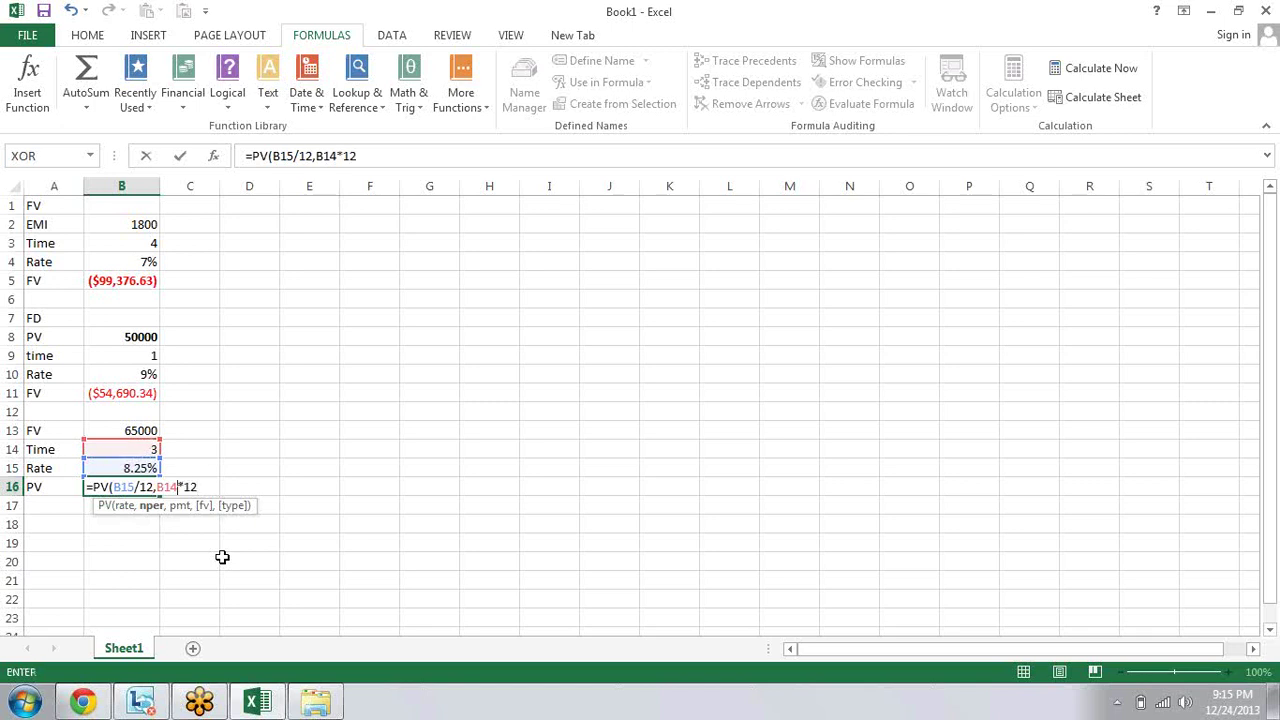
text(,)
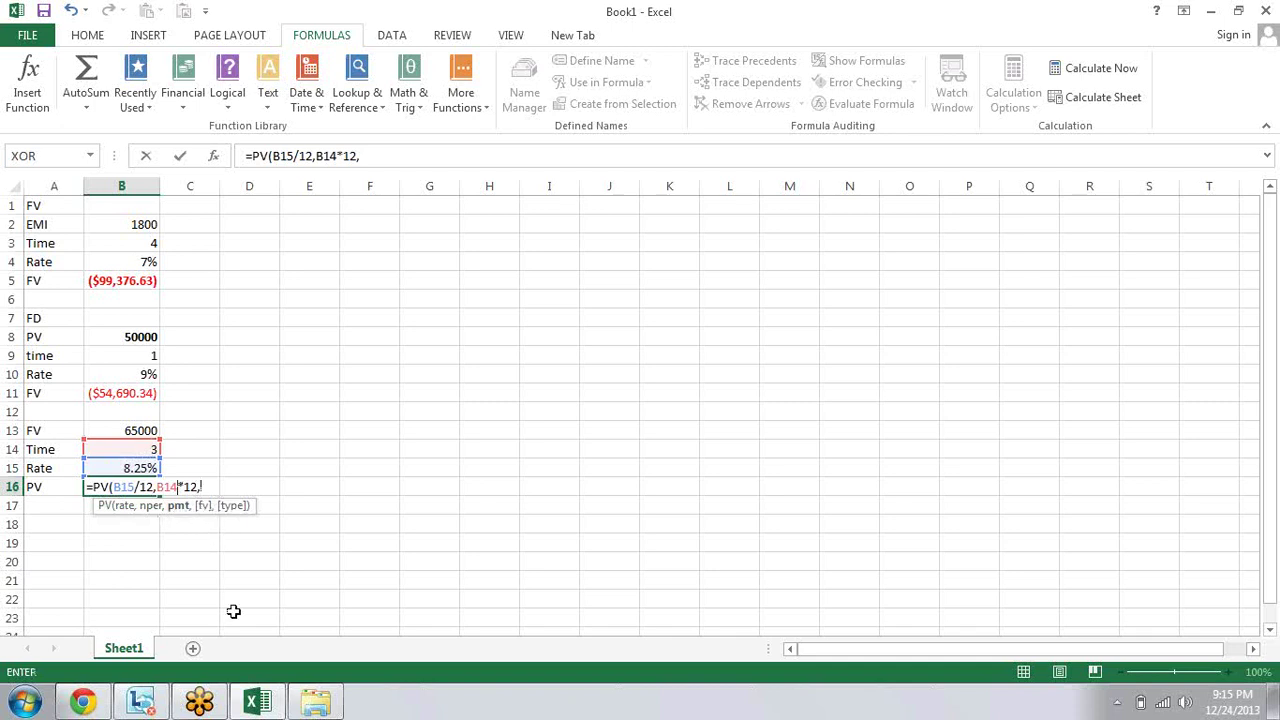
text(0,)
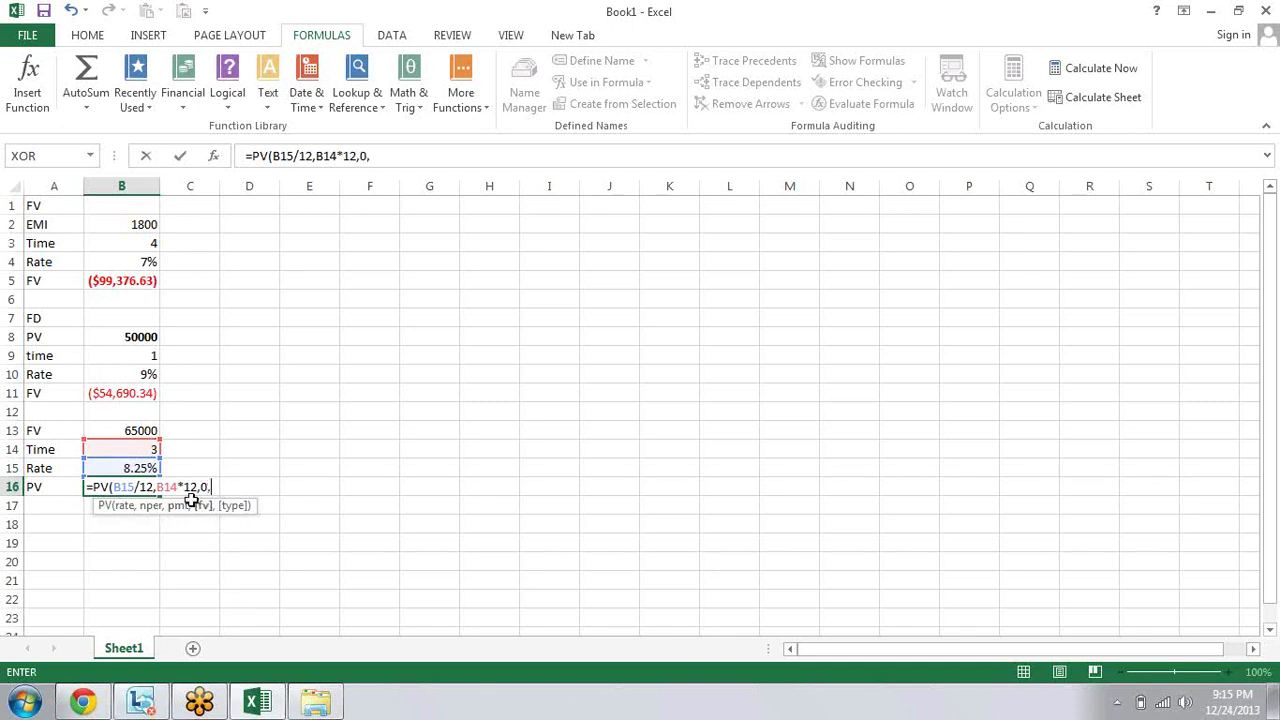
drag(250, 617, 145, 432)
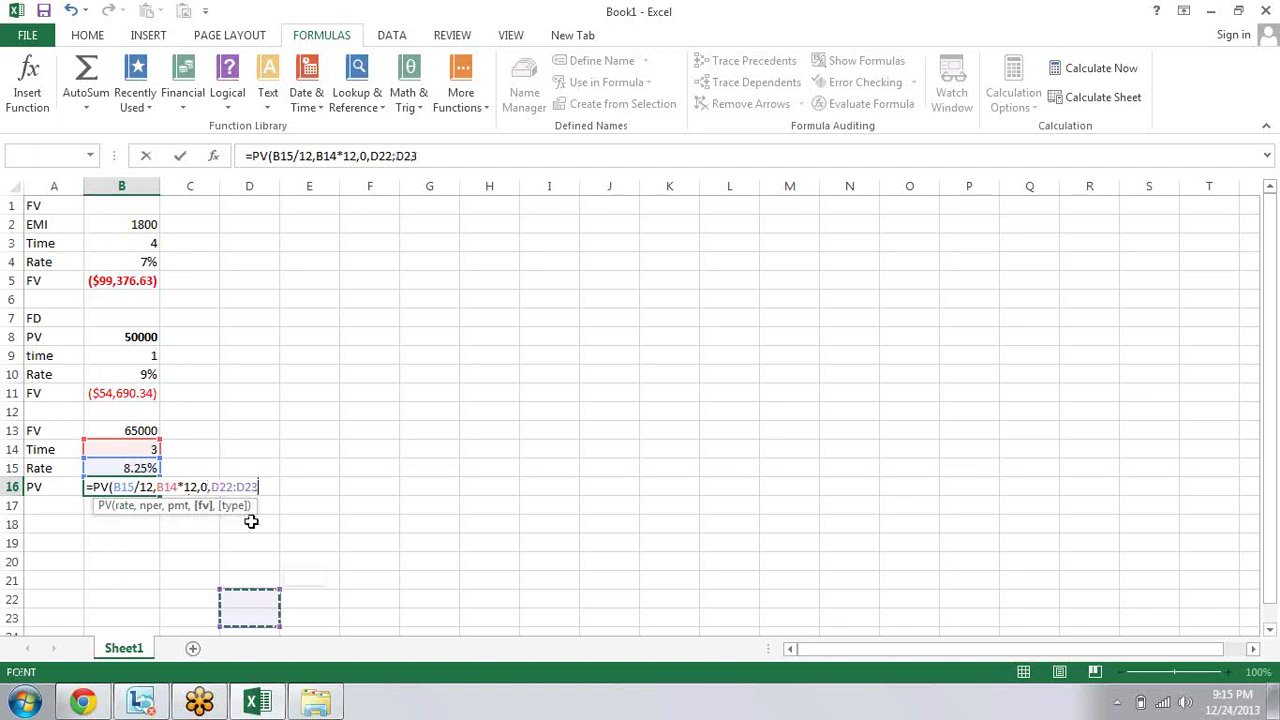
click(145, 432)
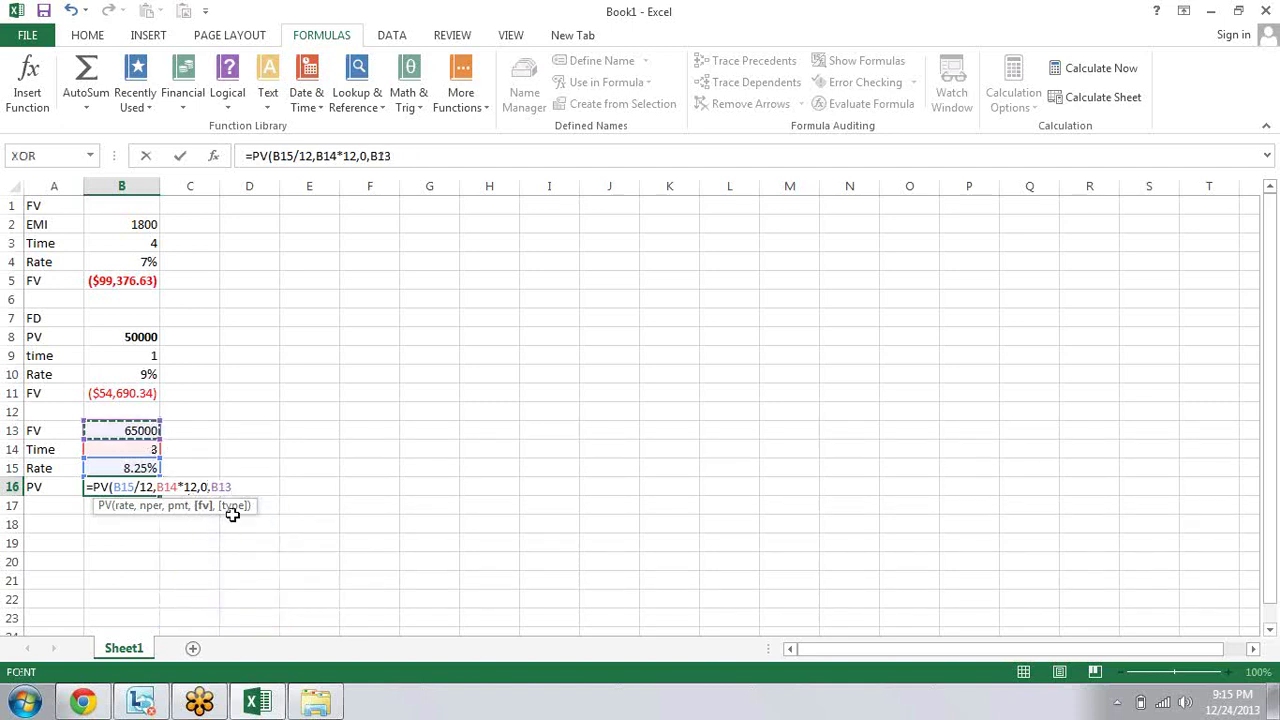
text())
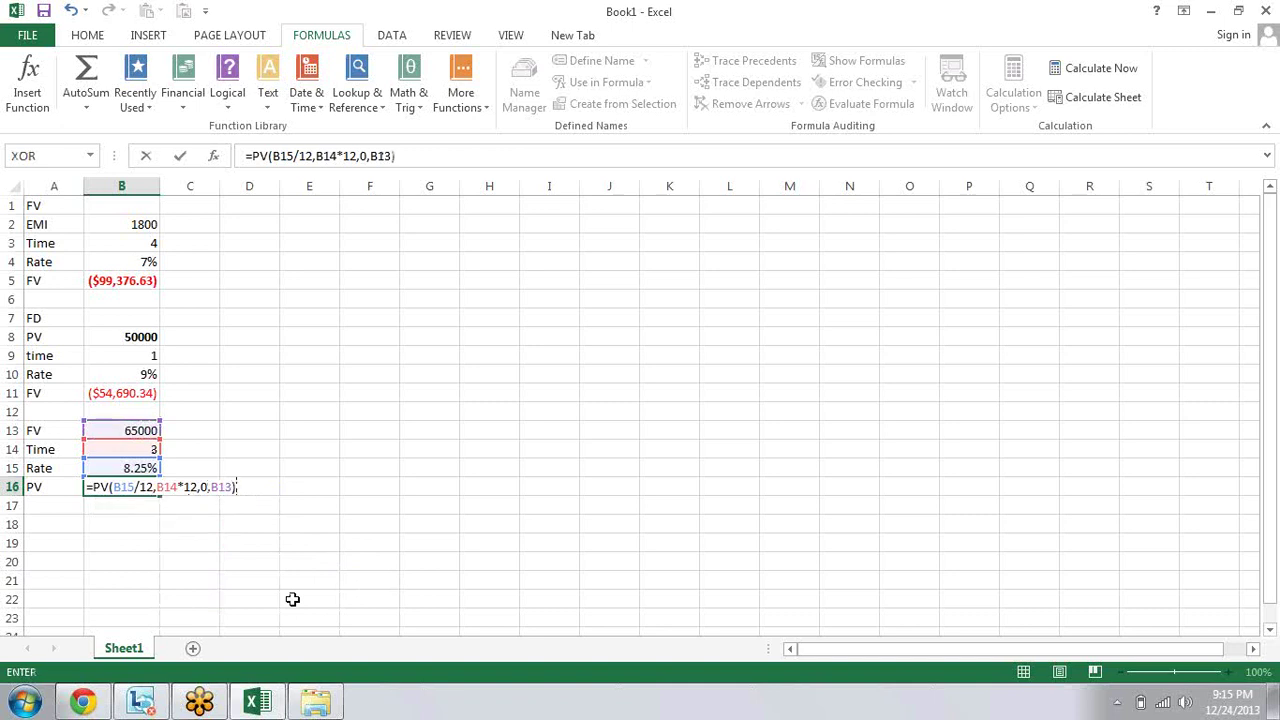
key(Return)
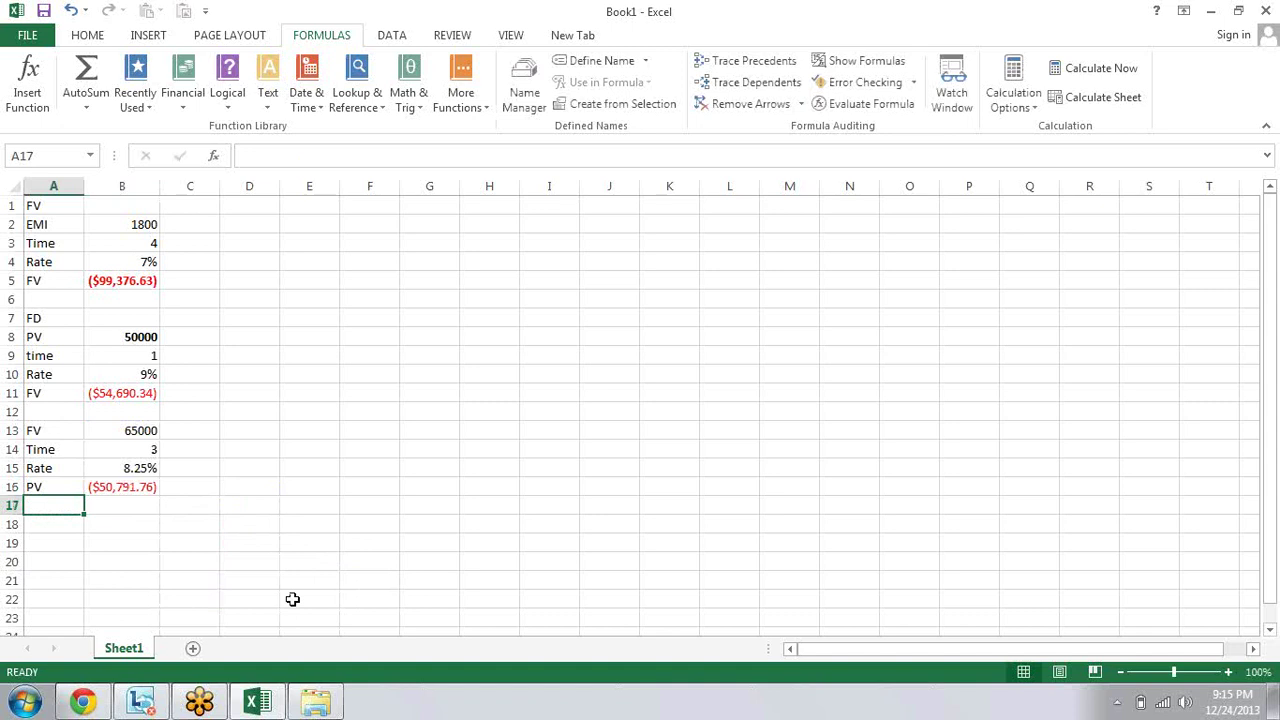
key(Right)
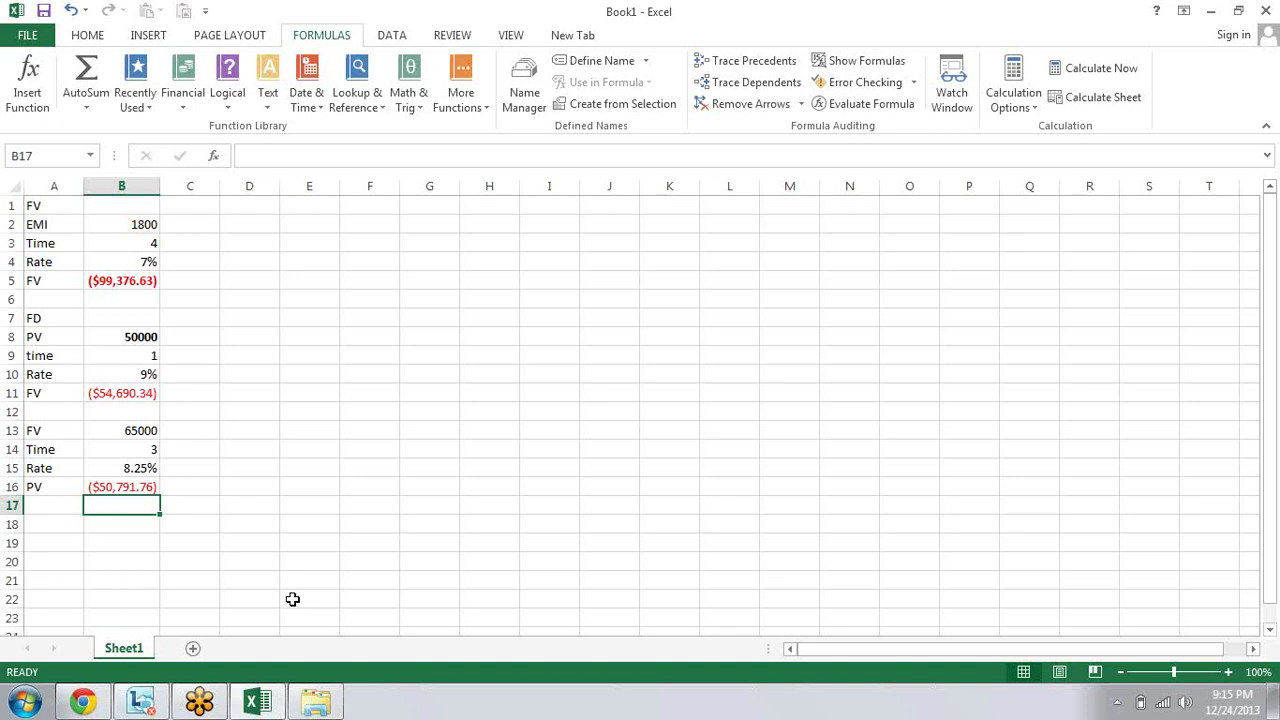
key(Up)
key(Up)
key(Up)
key(Up)
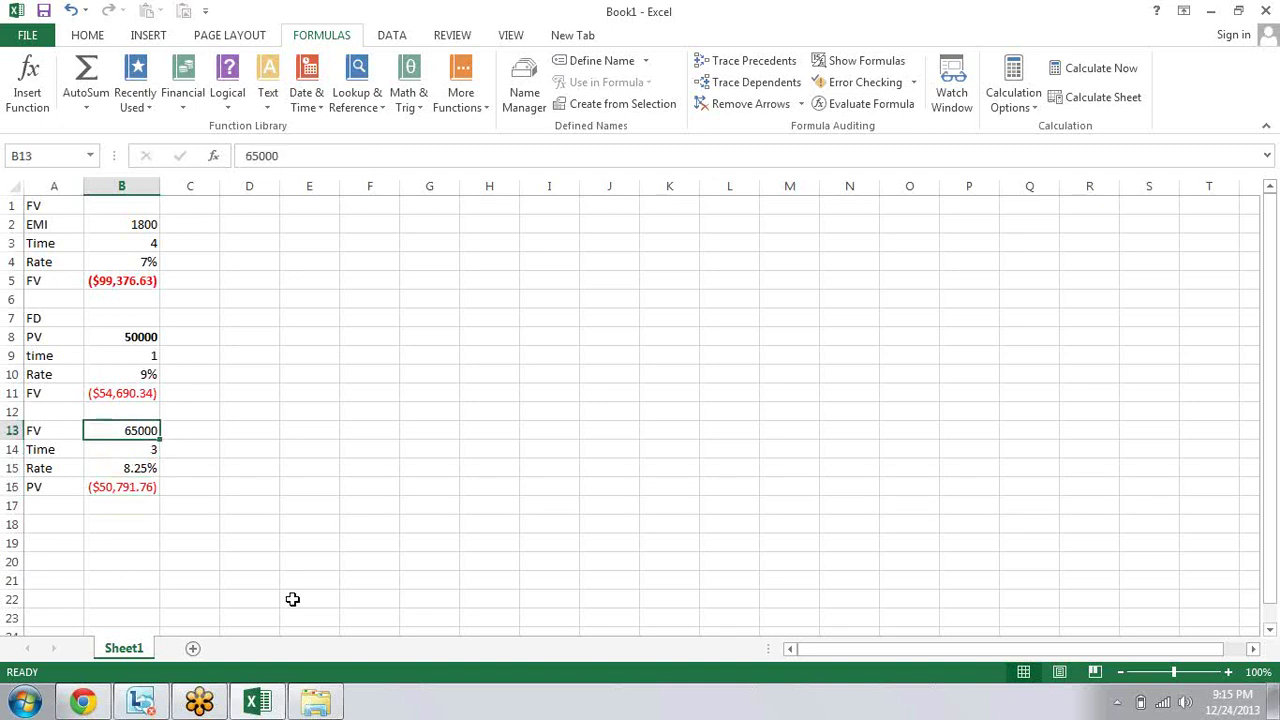
key(ctrl+b)
key(Down)
key(Down)
key(Down)
key(Down)
key(Down)
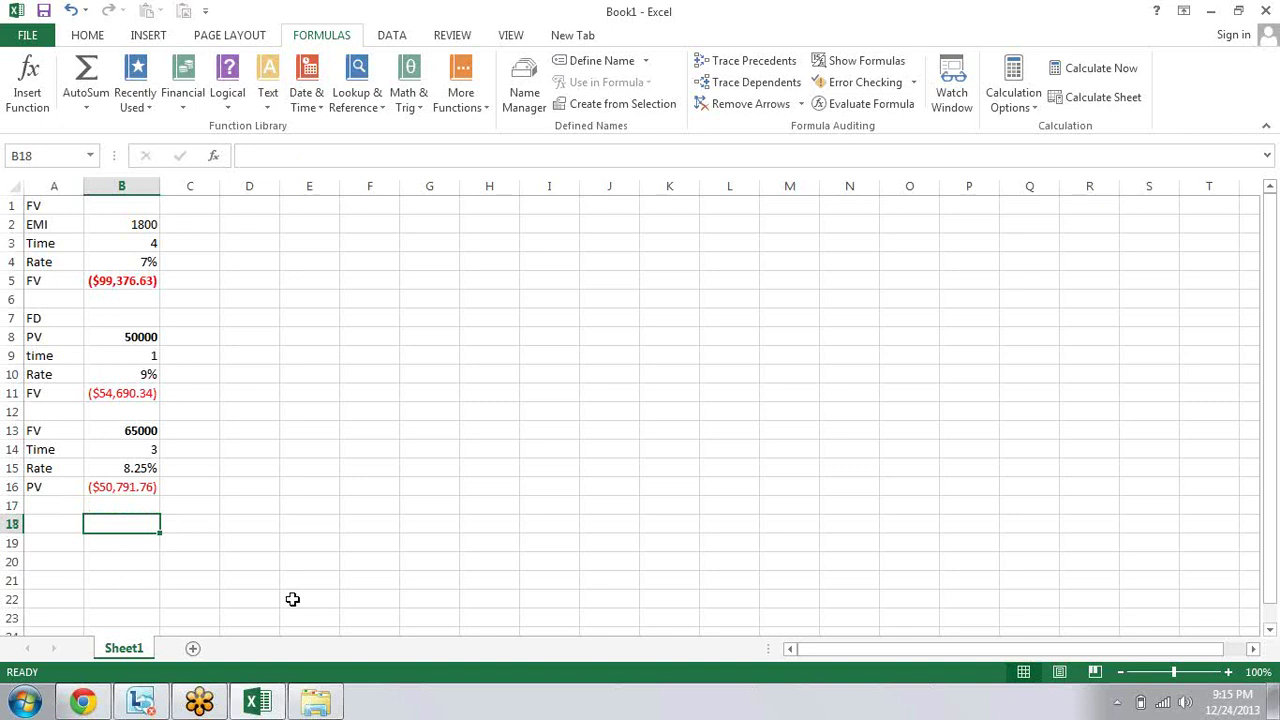
key(Up)
key(Up)
key(Up)
key(Up)
key(Down)
key(Down)
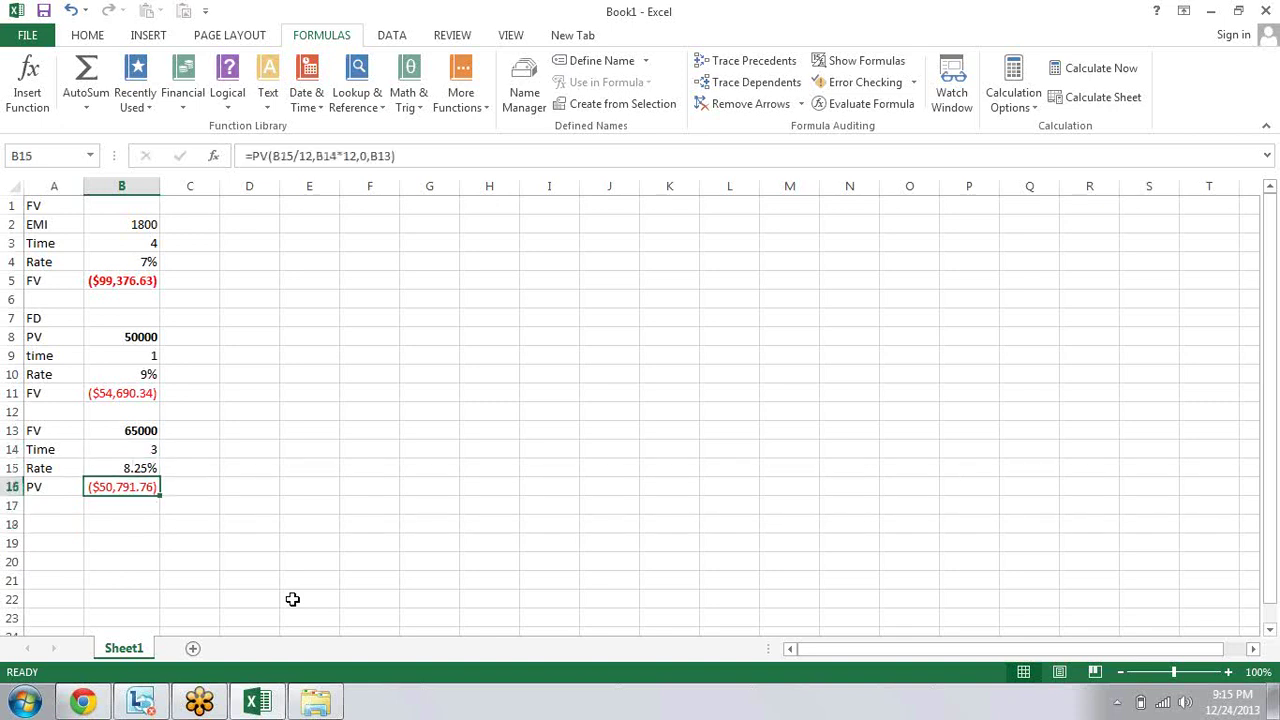
key(Up)
key(Up)
key(Up)
key(Up)
key(Down)
key(Down)
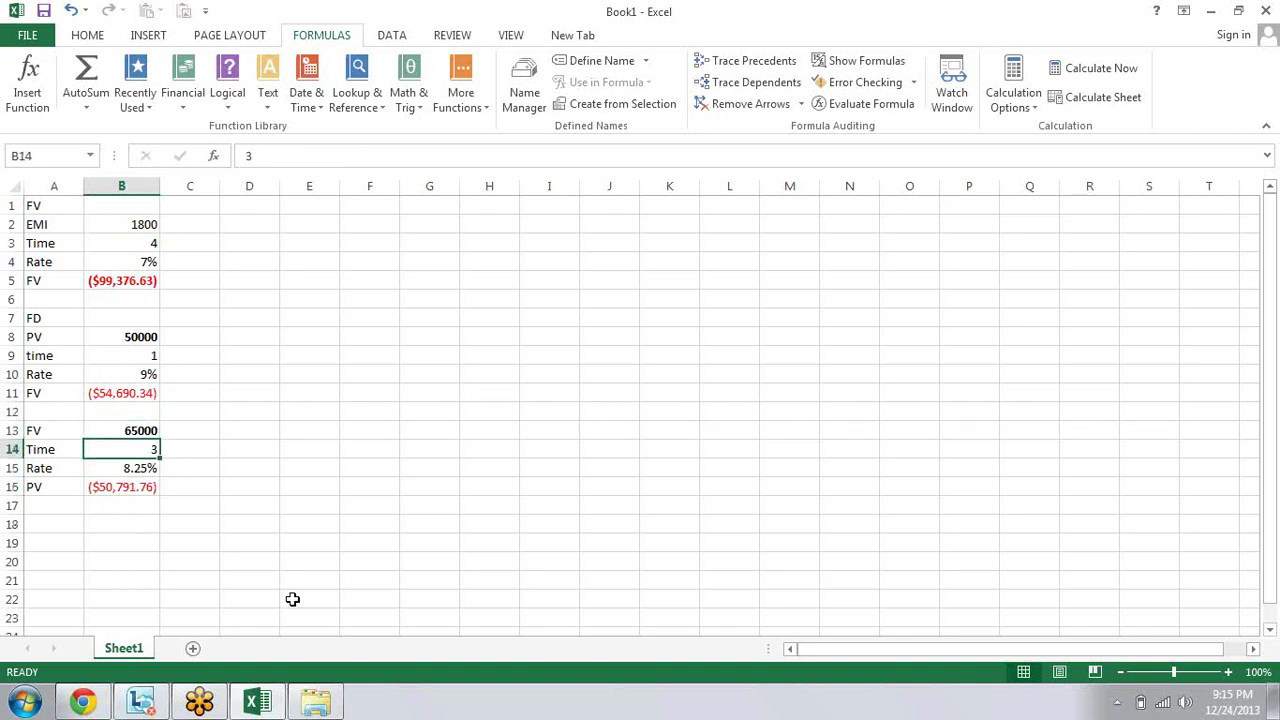
key(Down)
key(Right)
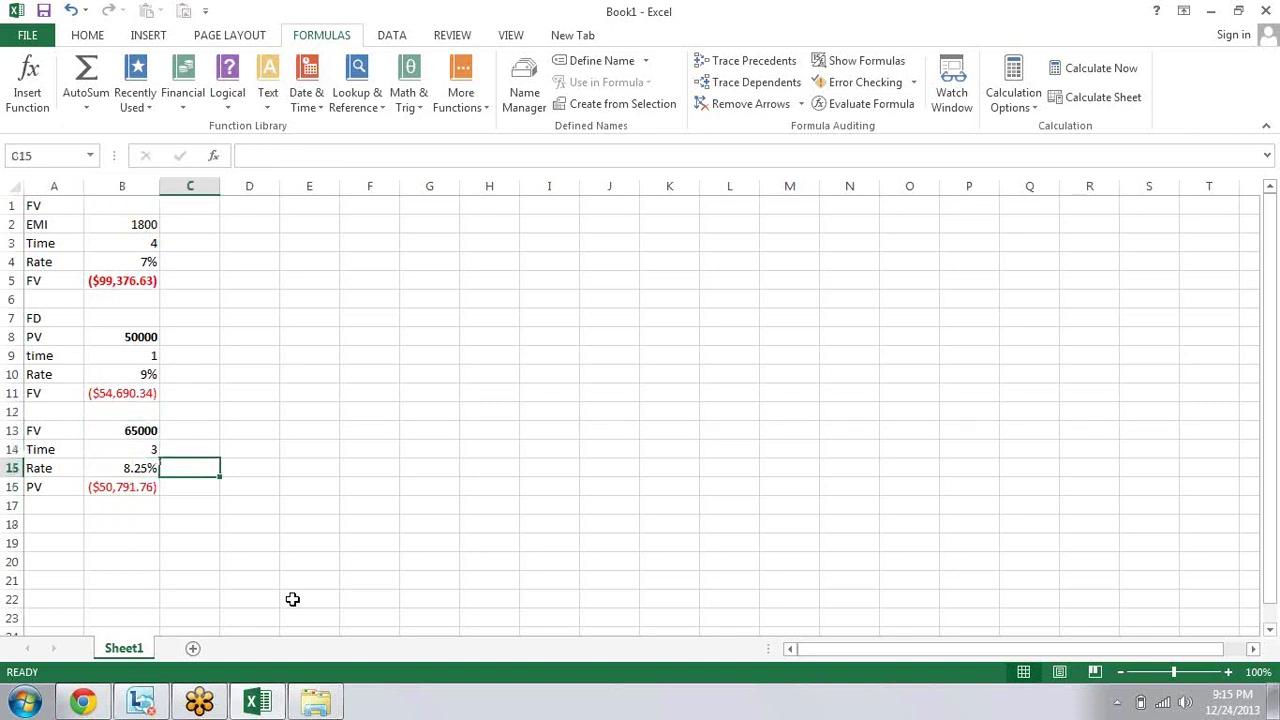
key(Down)
key(Down)
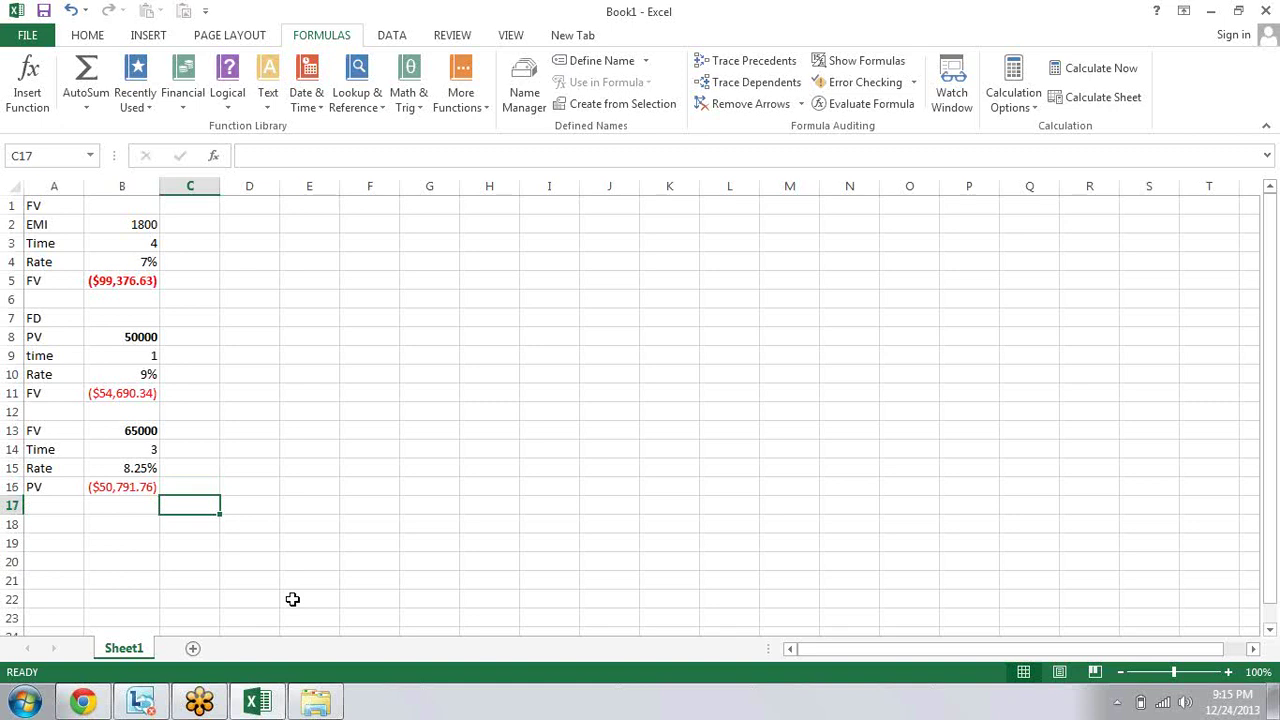
Step: Enter 65000 in C18 and 50000 in D18 for a new example
key(Down)
text(65)
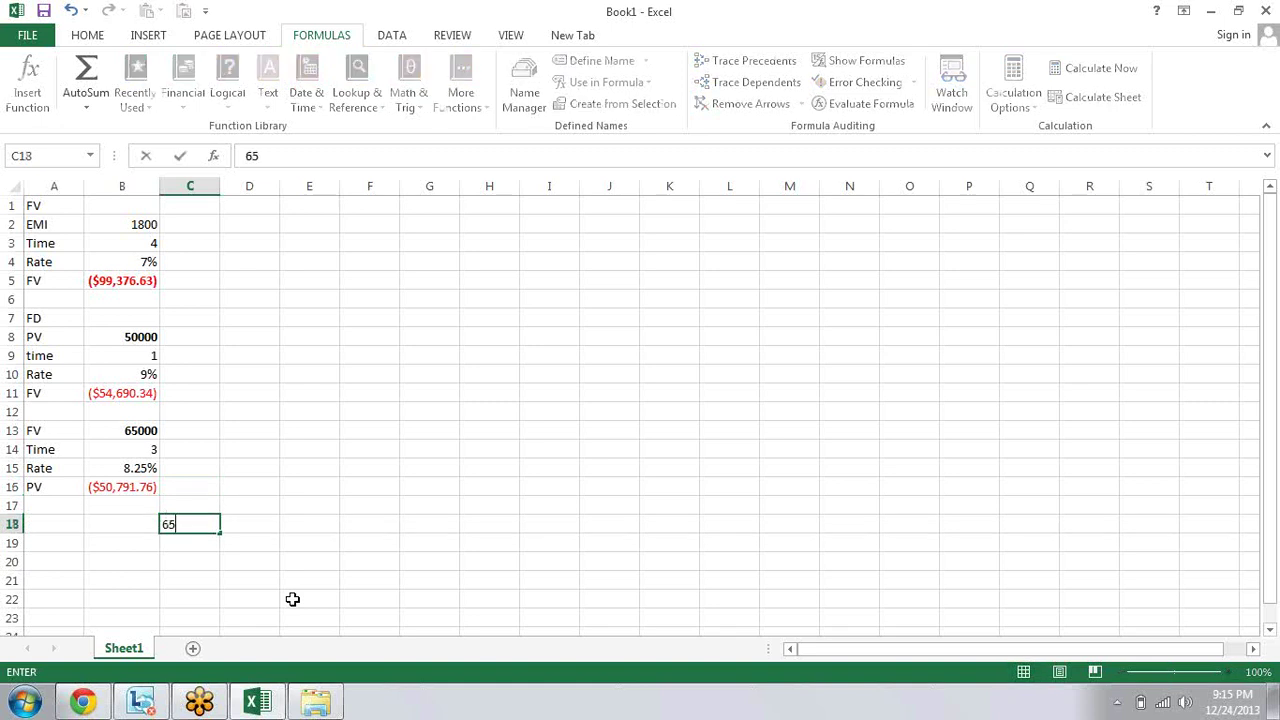
text(000)
key(Tab)
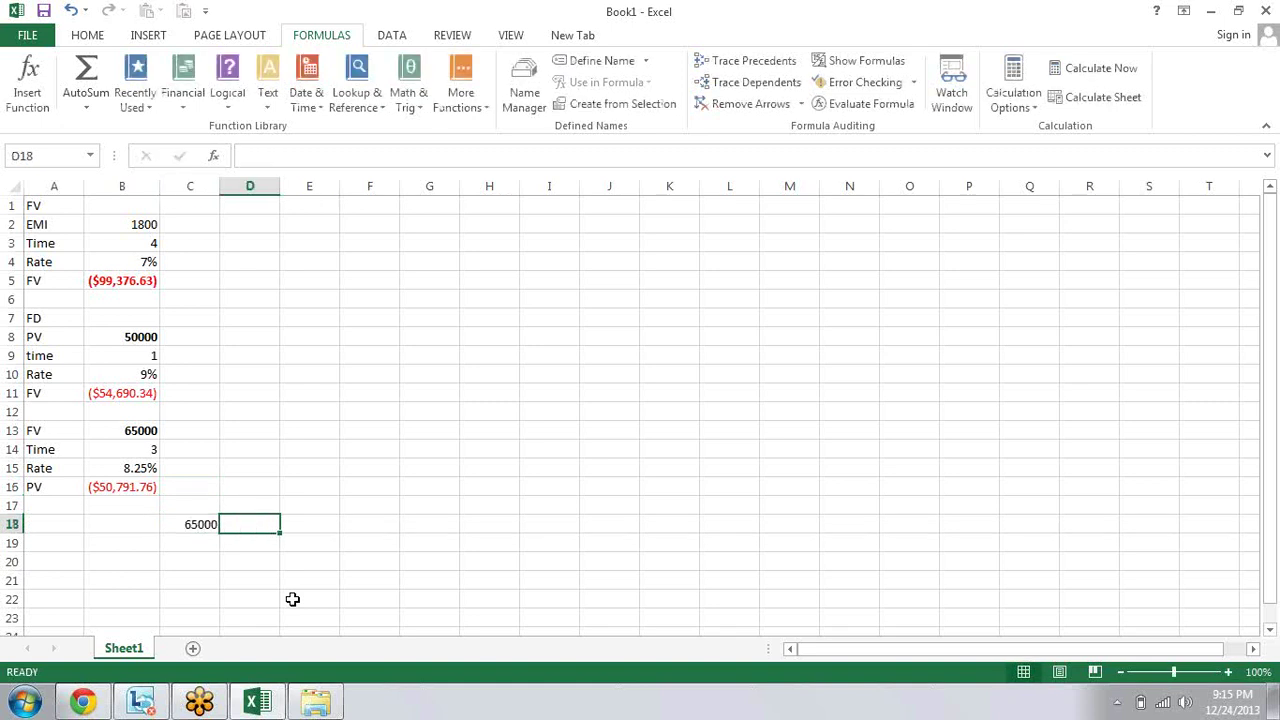
text(5000)
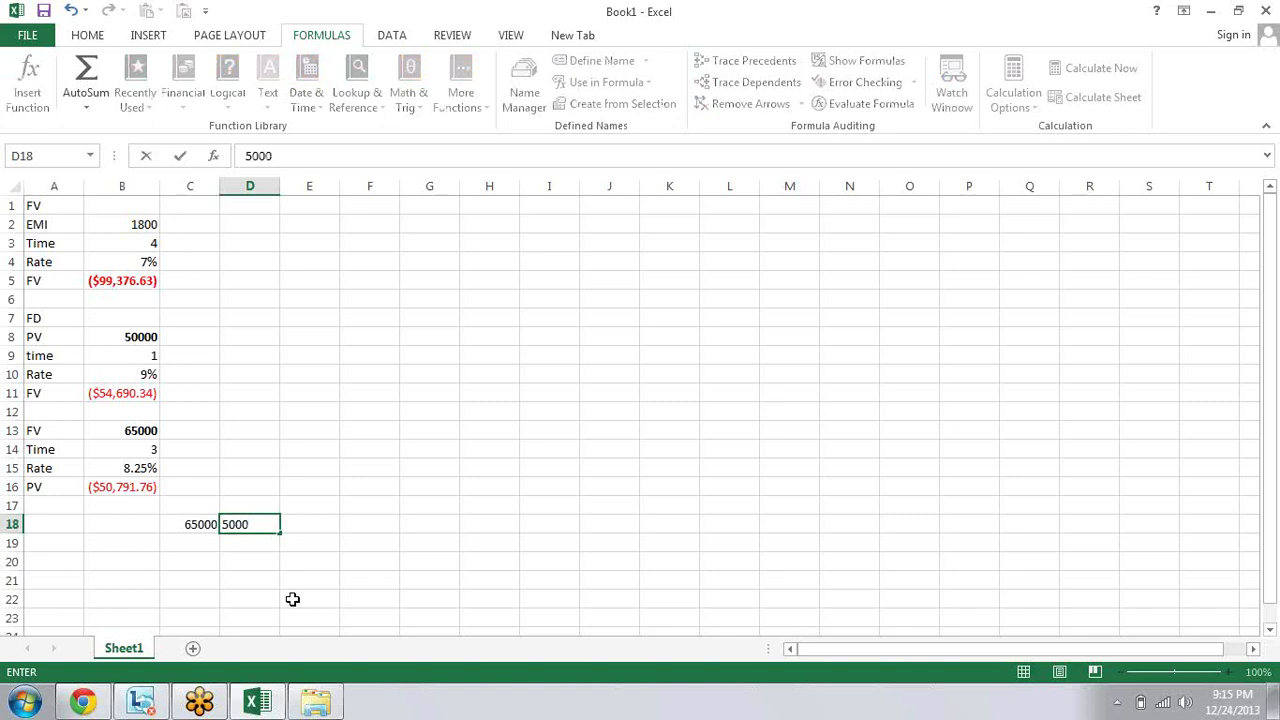
text(0)
key(Return)
Step: Head C17 and D17 as FV and PV
key(Up)
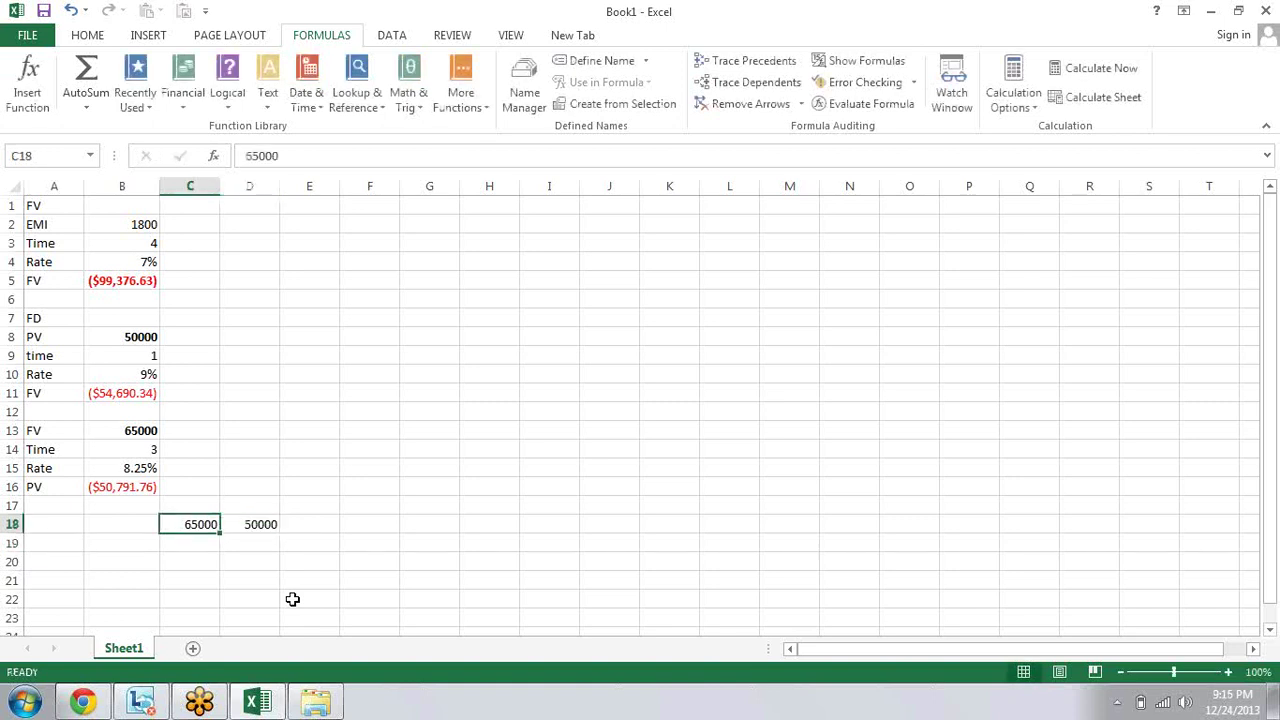
key(Up)
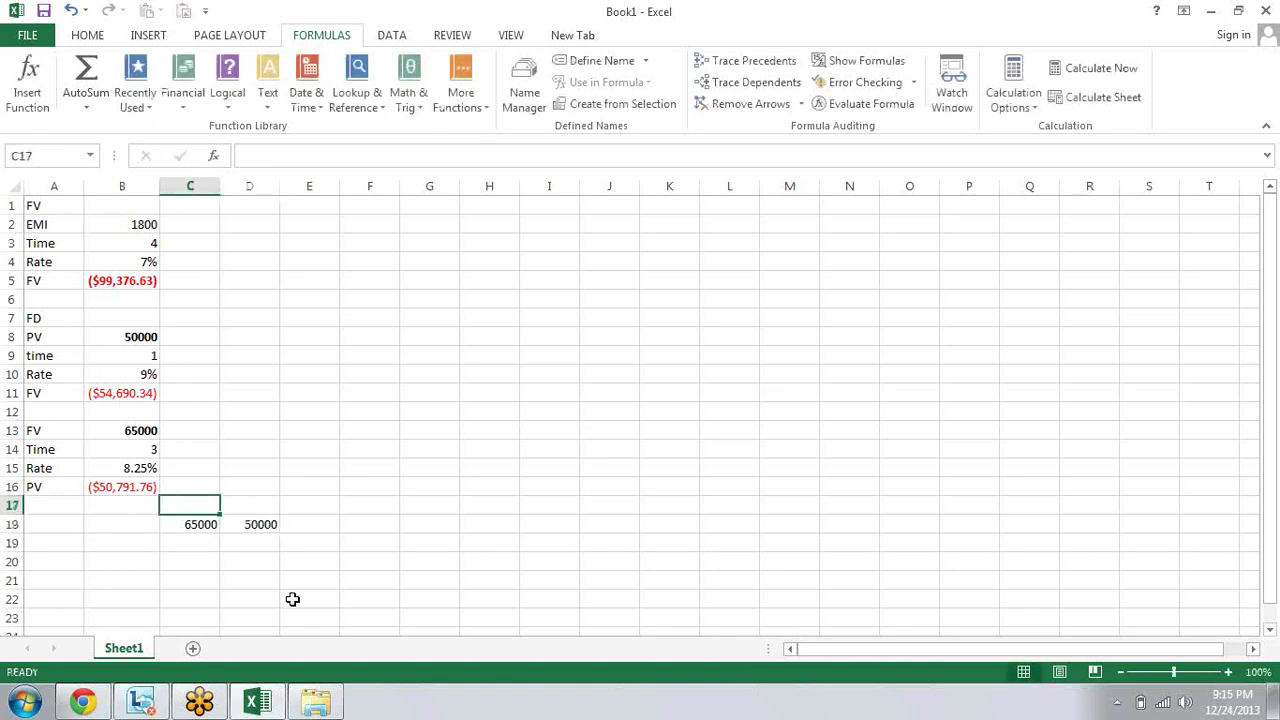
text(FV)
key(Tab)
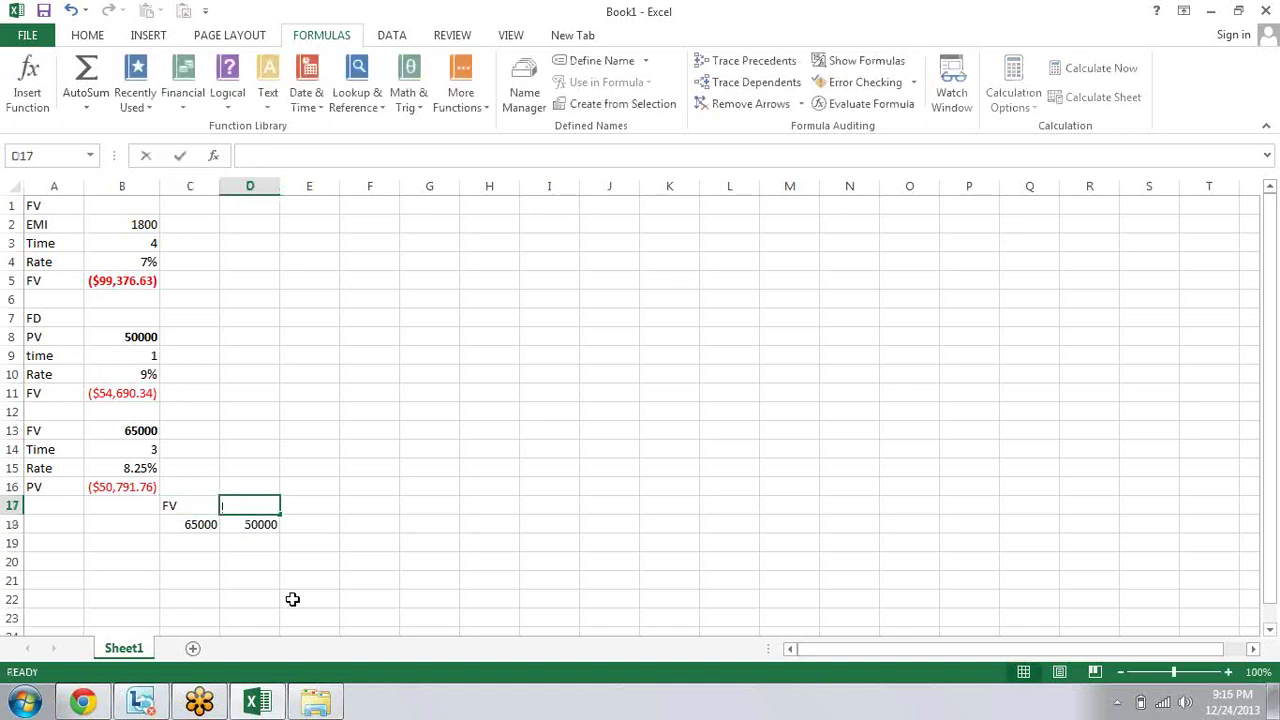
text(PV)
key(Tab)
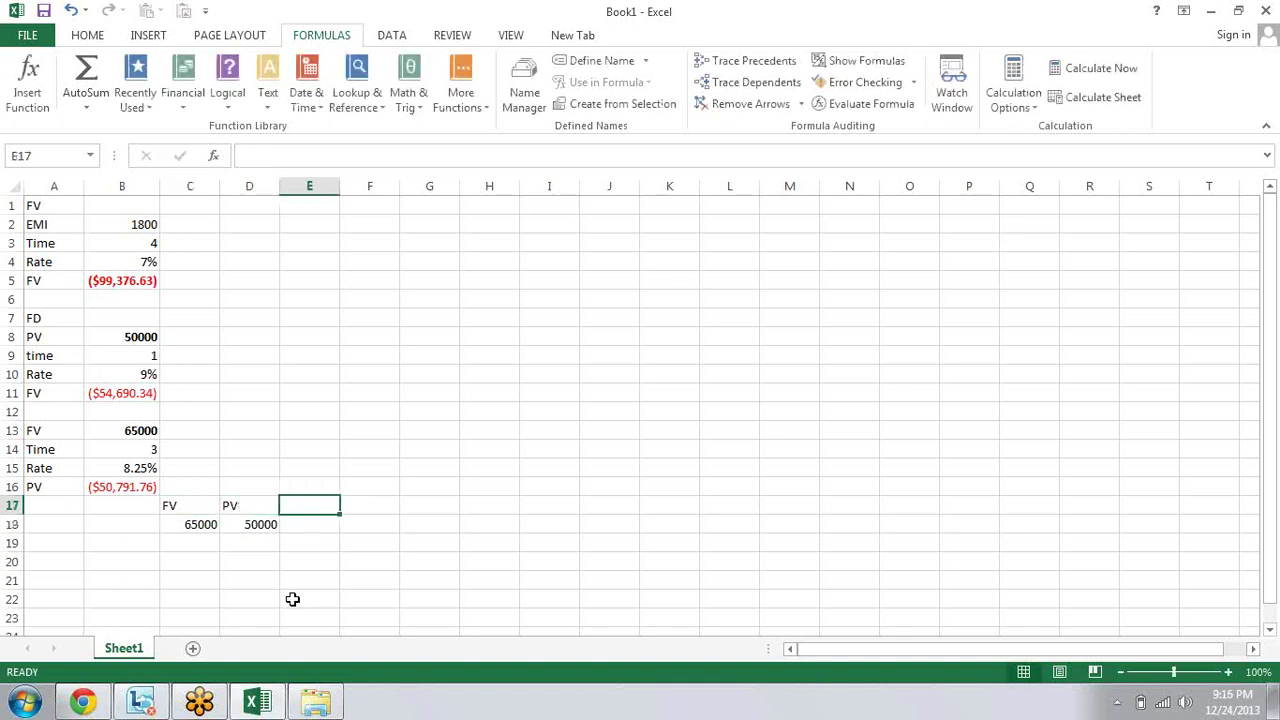
Step: Add the time heading in E17 with a value of 1 in E18
key(Down)
key(Left)
key(Left)
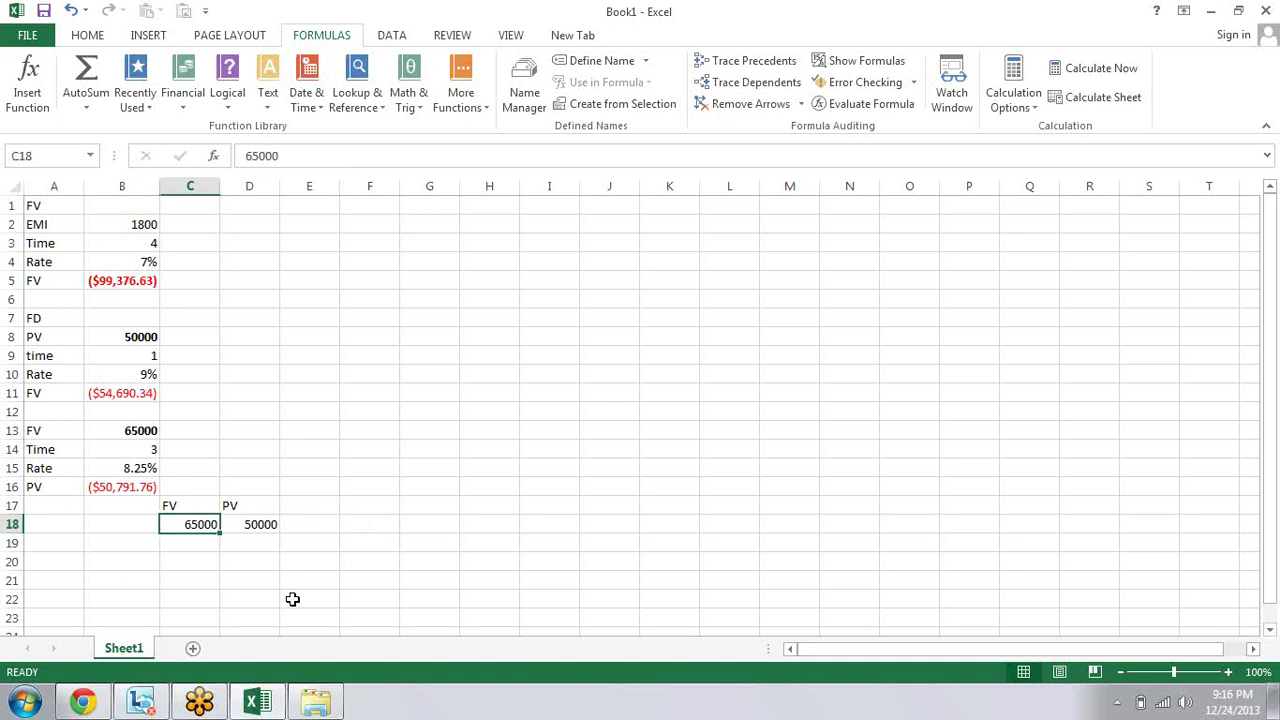
key(Right)
key(Right)
key(Up)
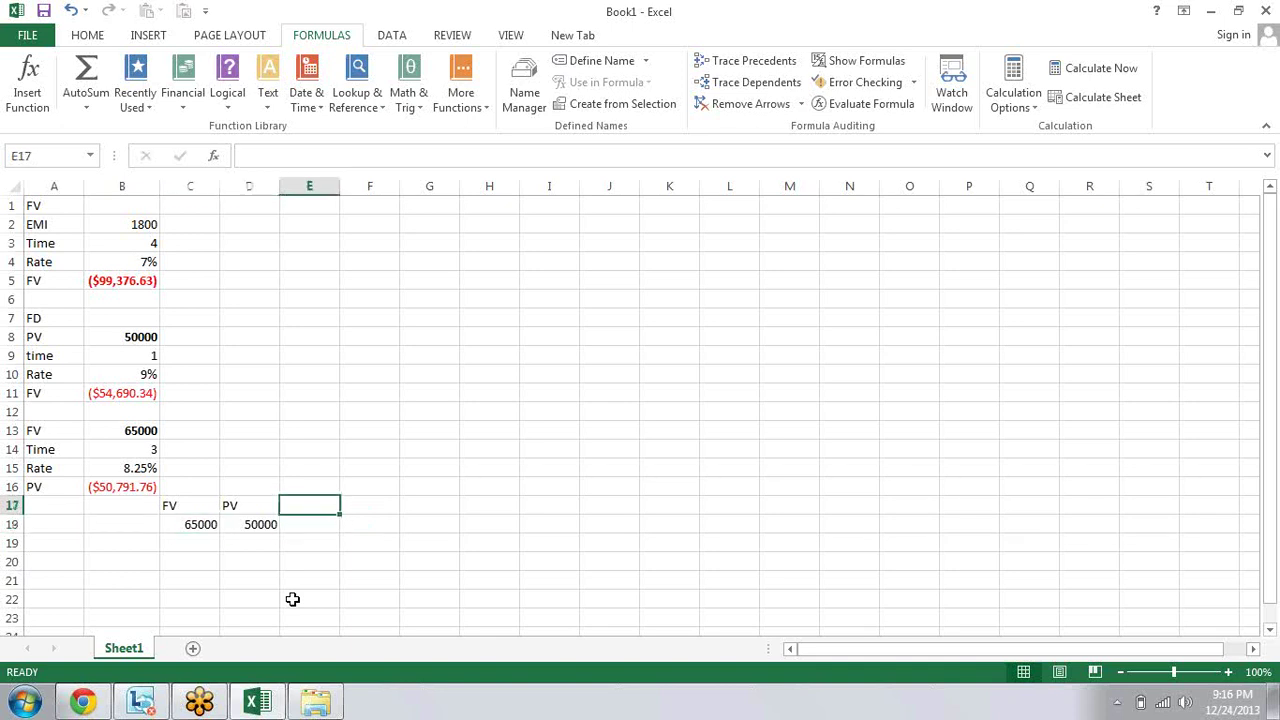
text(time)
key(Return)
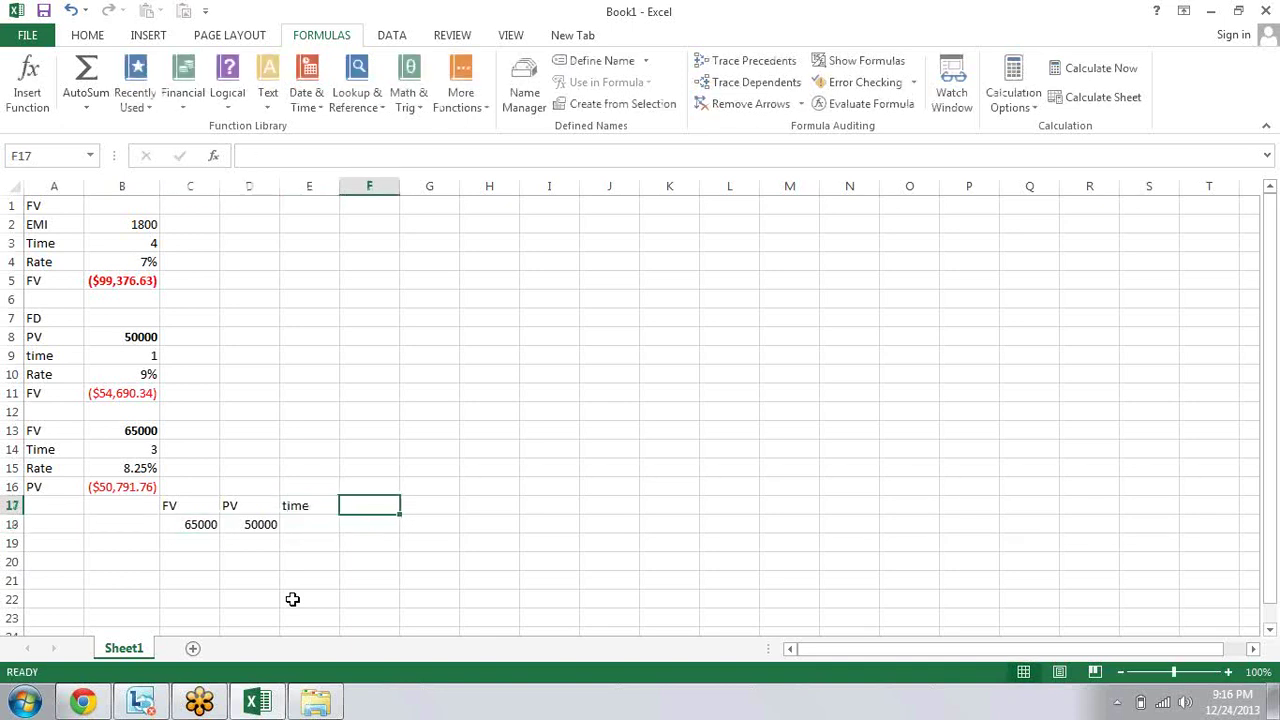
text(1)
key(Return)
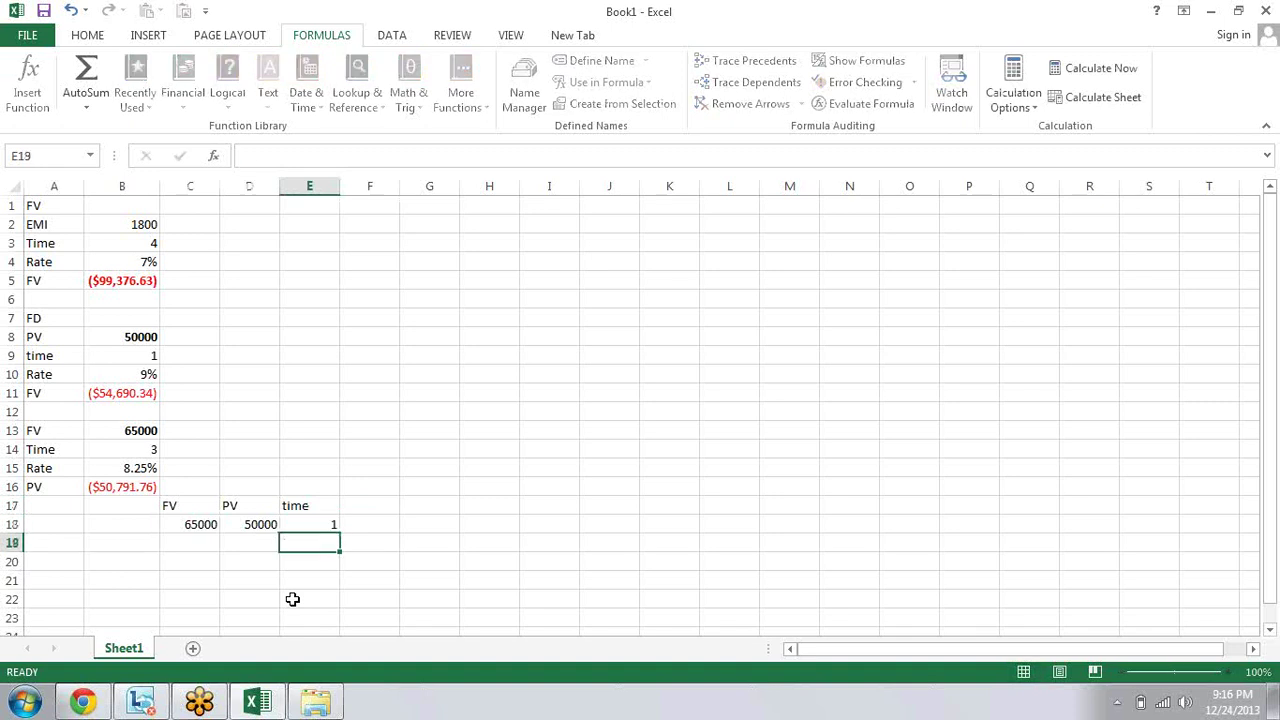
key(Left)
key(Left)
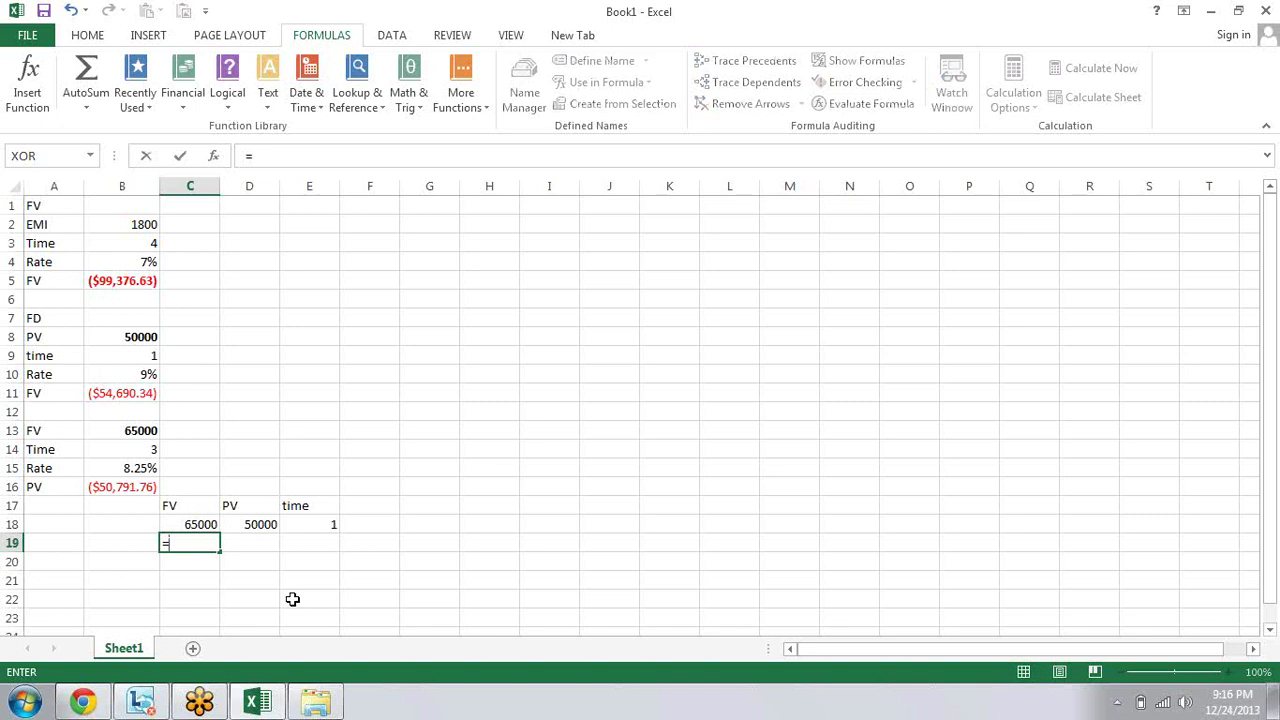
Step: Enter =RATE(E18*12,0,D18,C18) in C19, which returns #NUM!
text(rate)
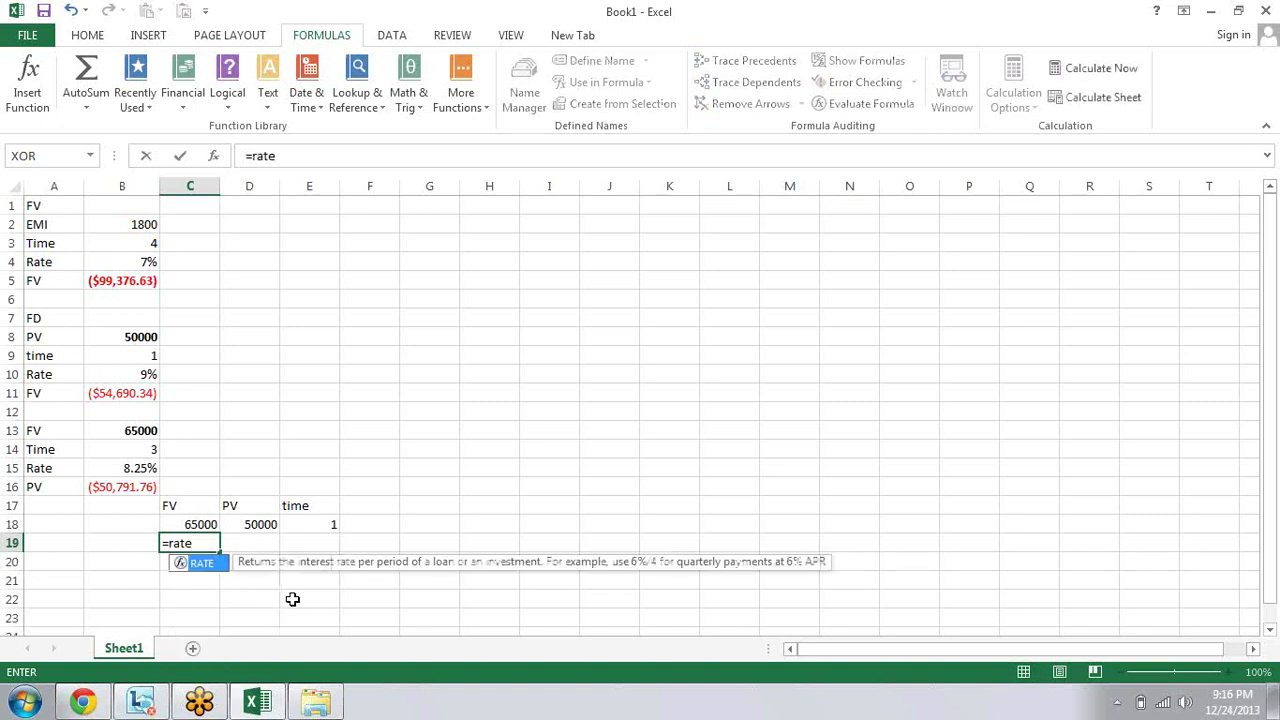
key(Tab)
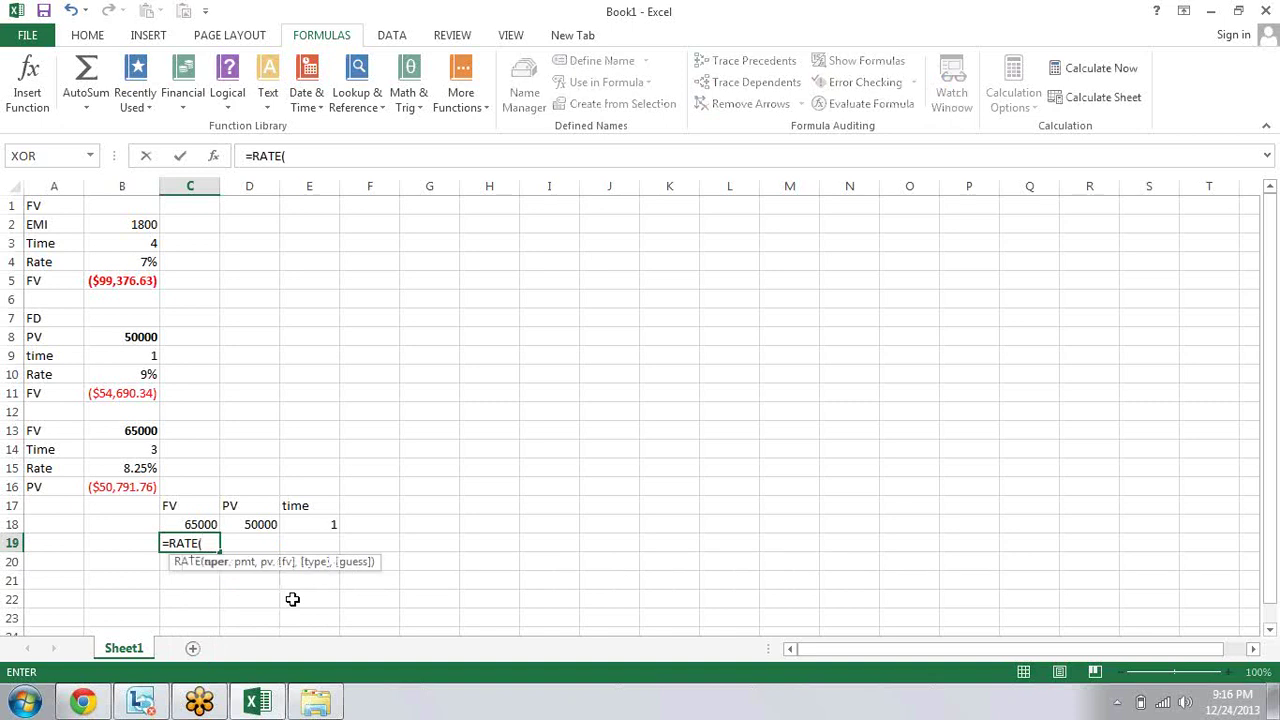
key(Up)
key(Right)
key(Right)
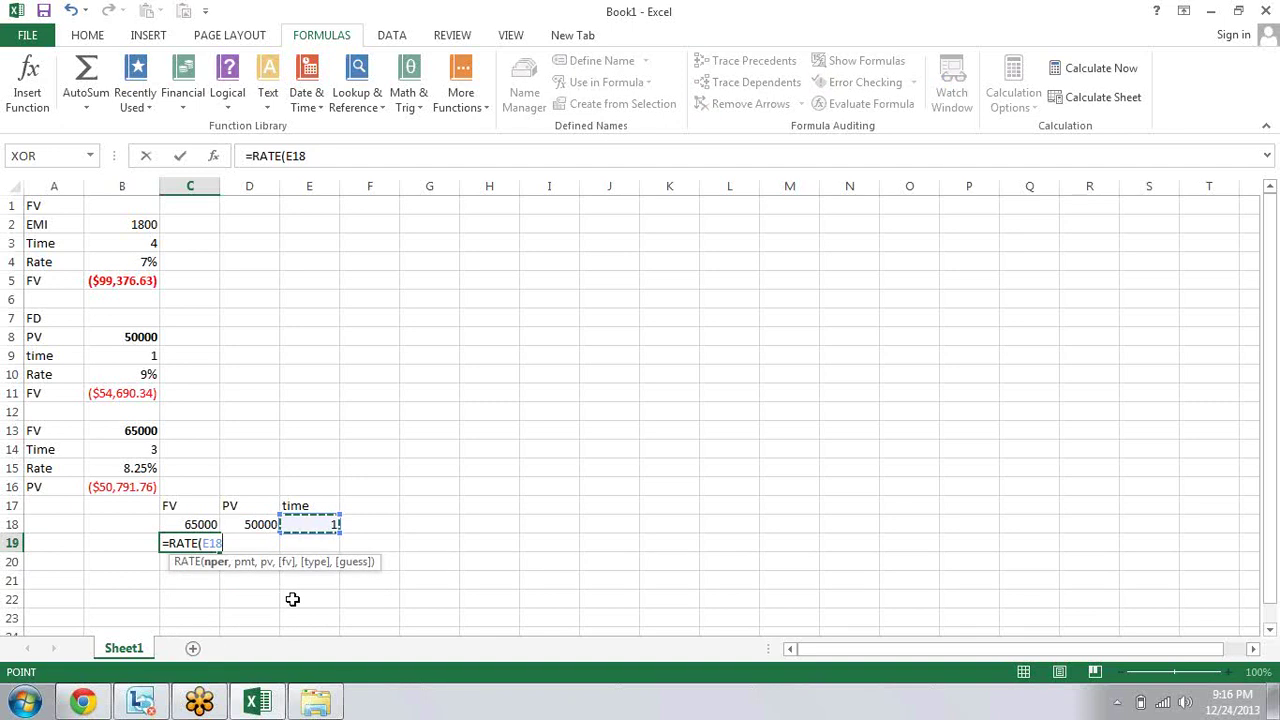
text(*12)
text(,)
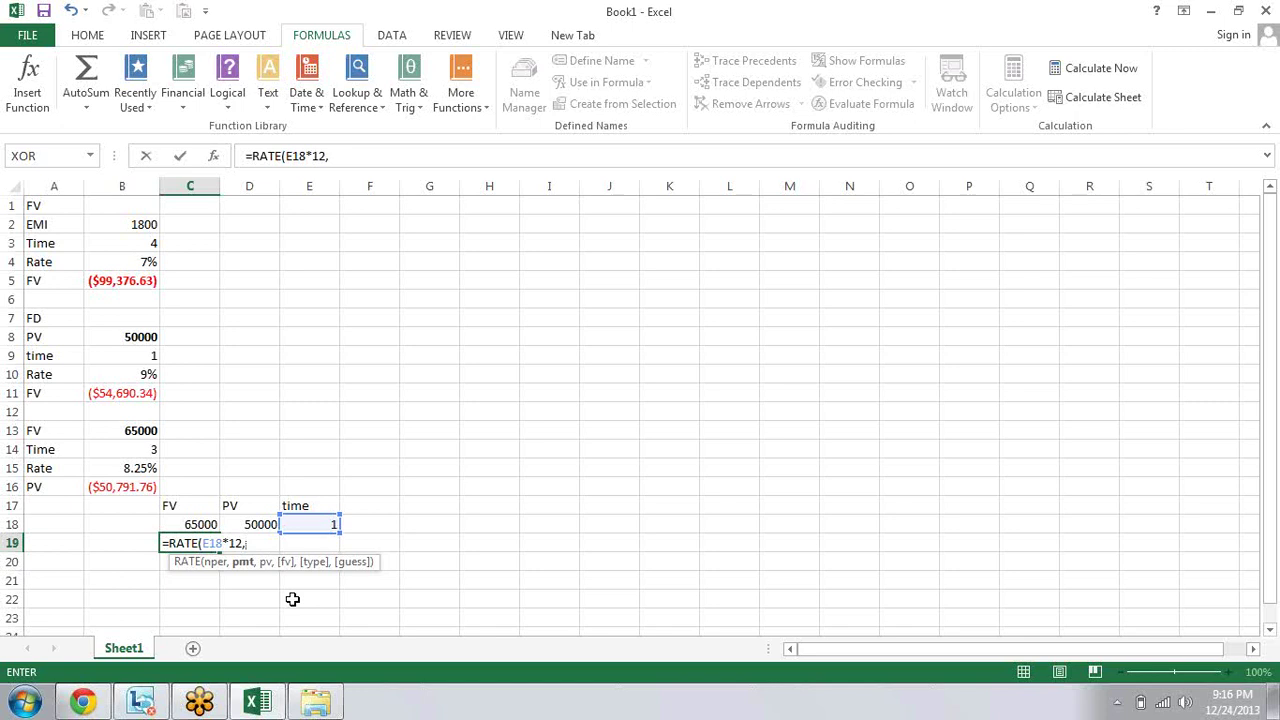
text(0)
text(,)
click(253, 522)
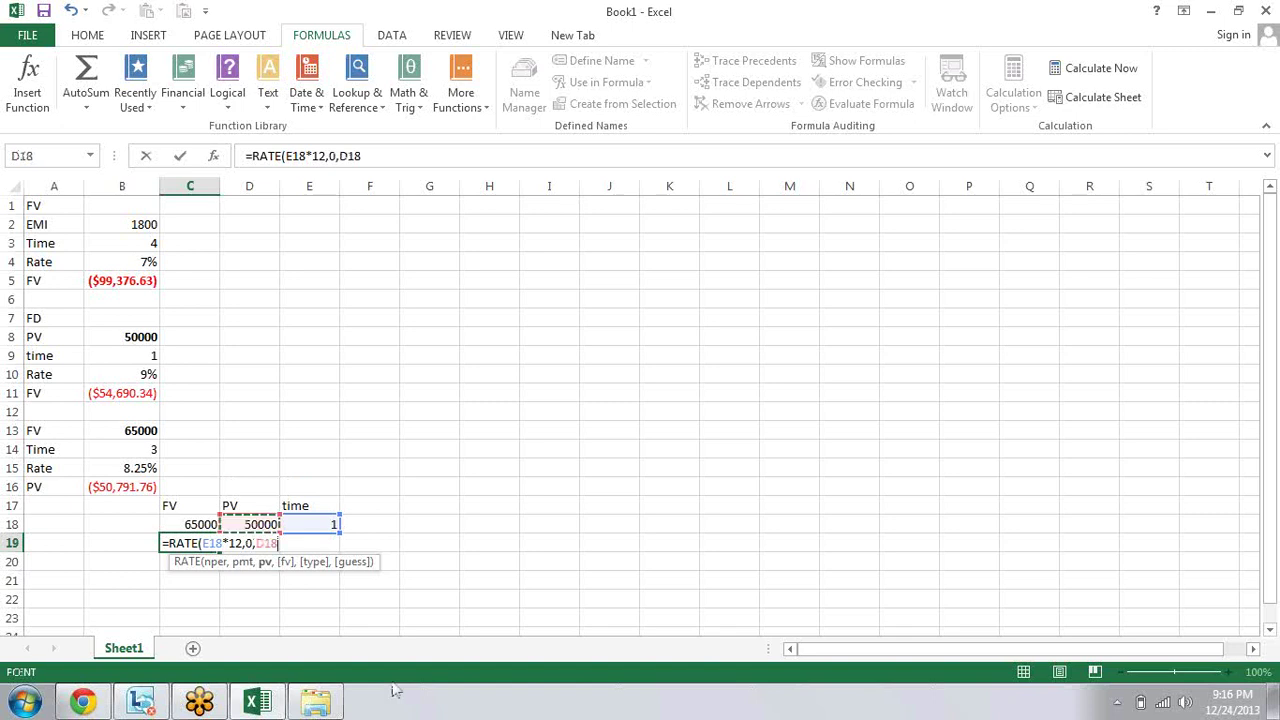
text(,)
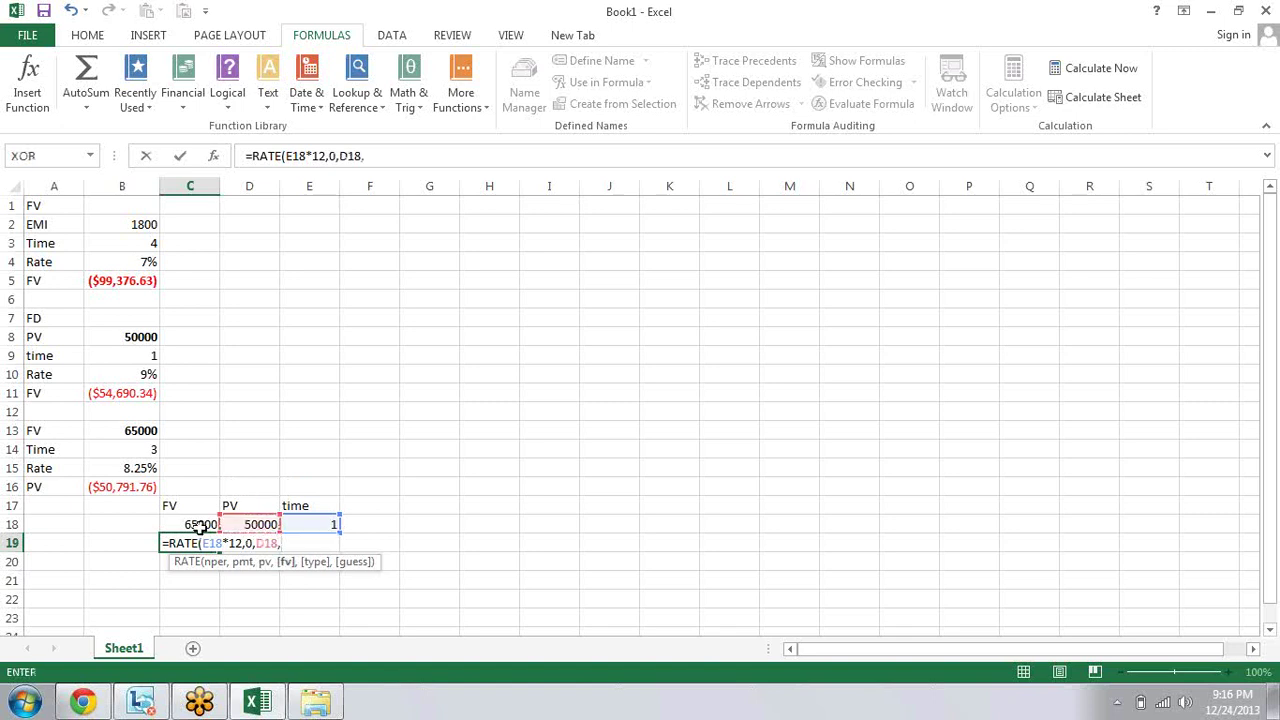
click(200, 524)
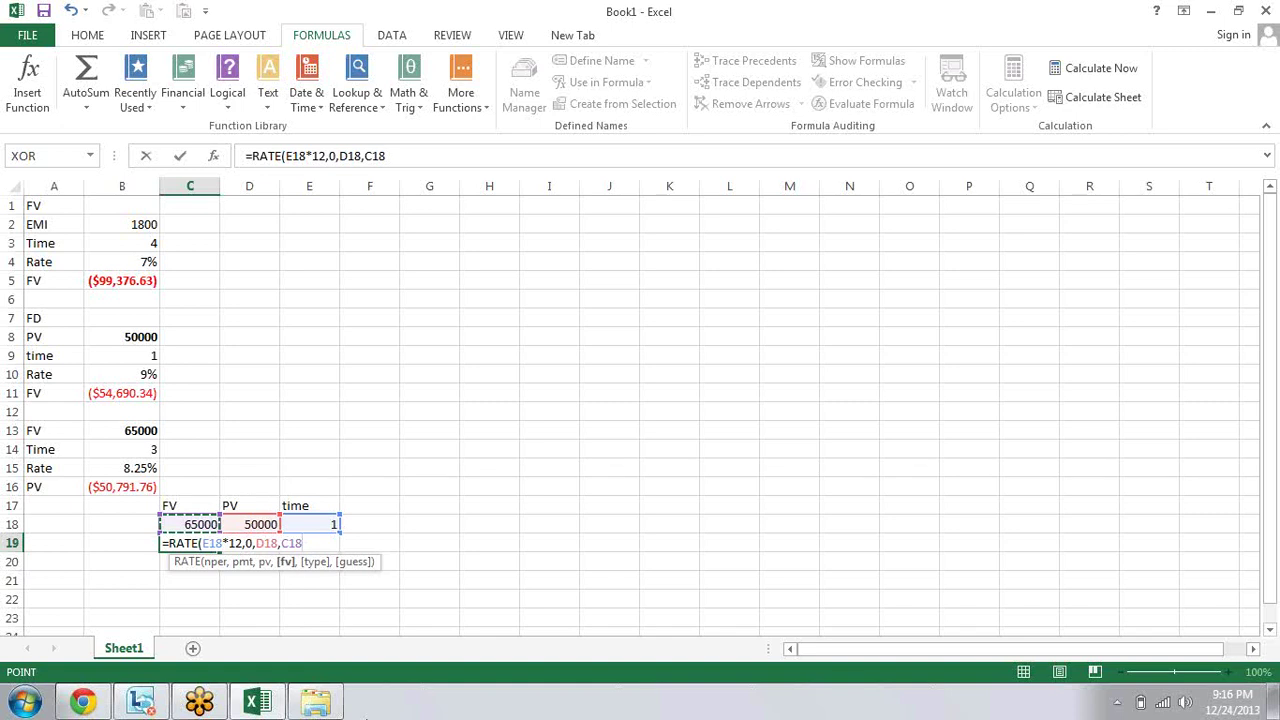
text())
key(Return)
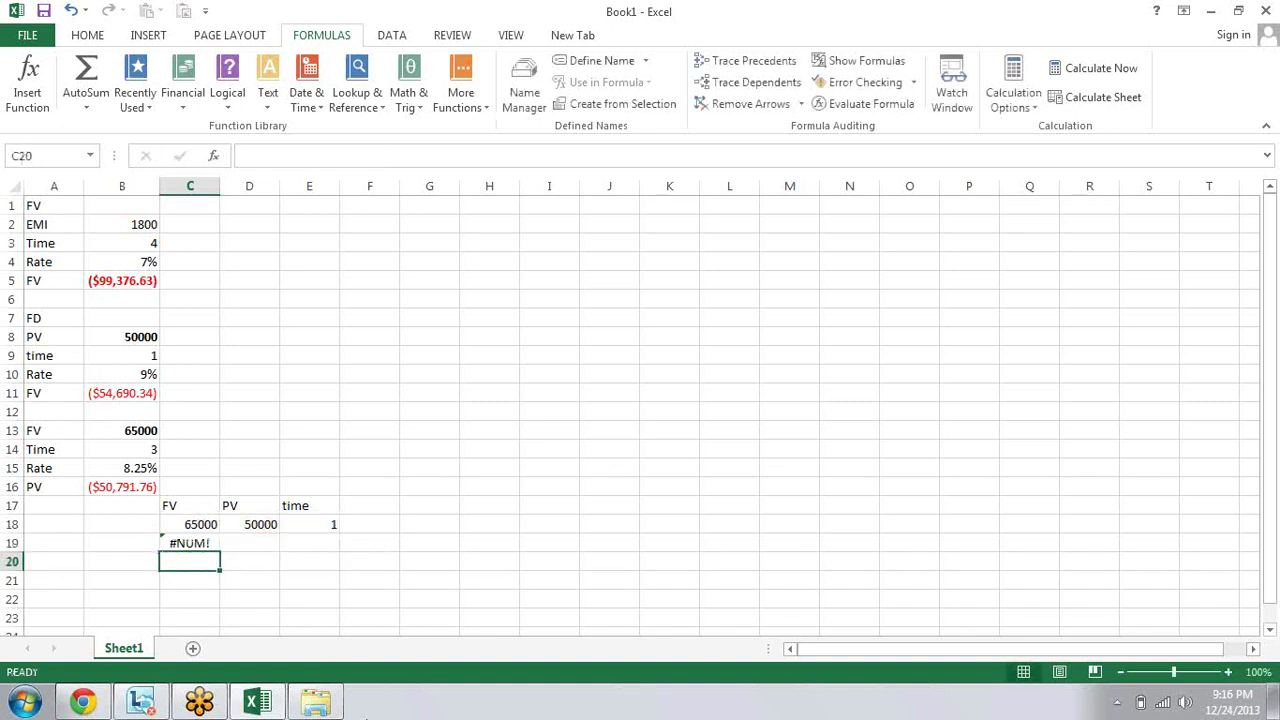
key(Up)
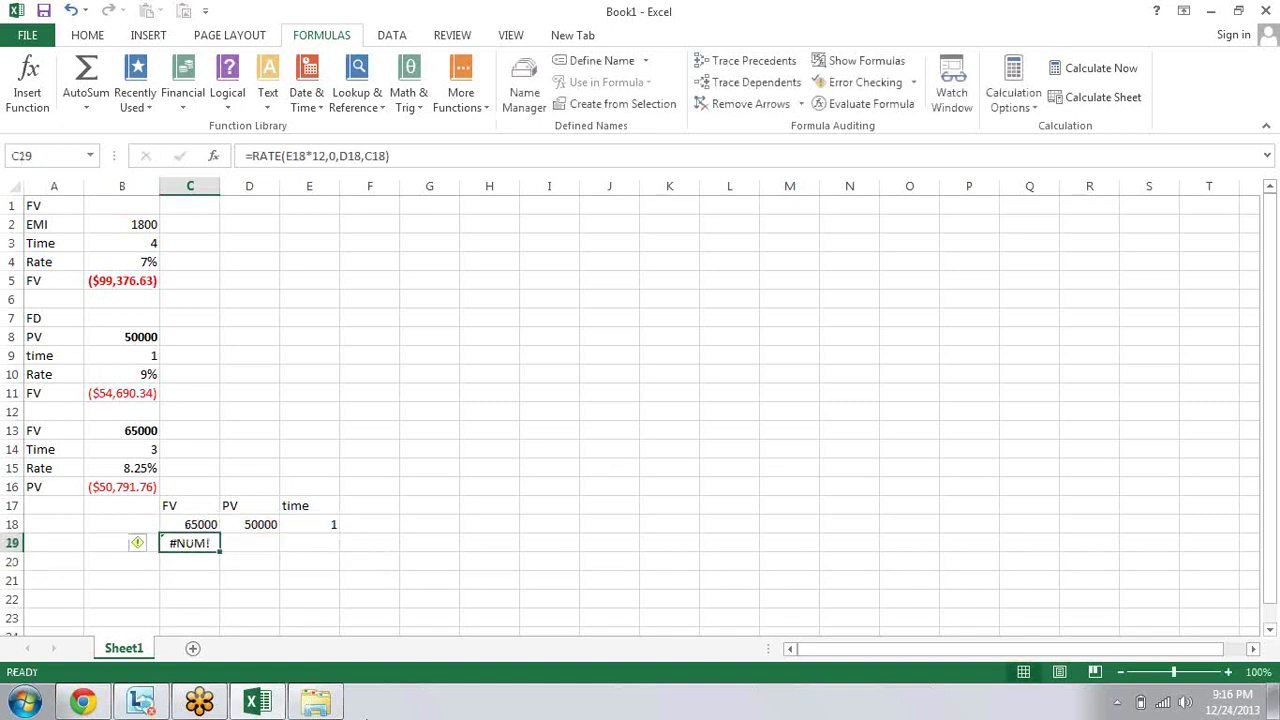
key(F2)
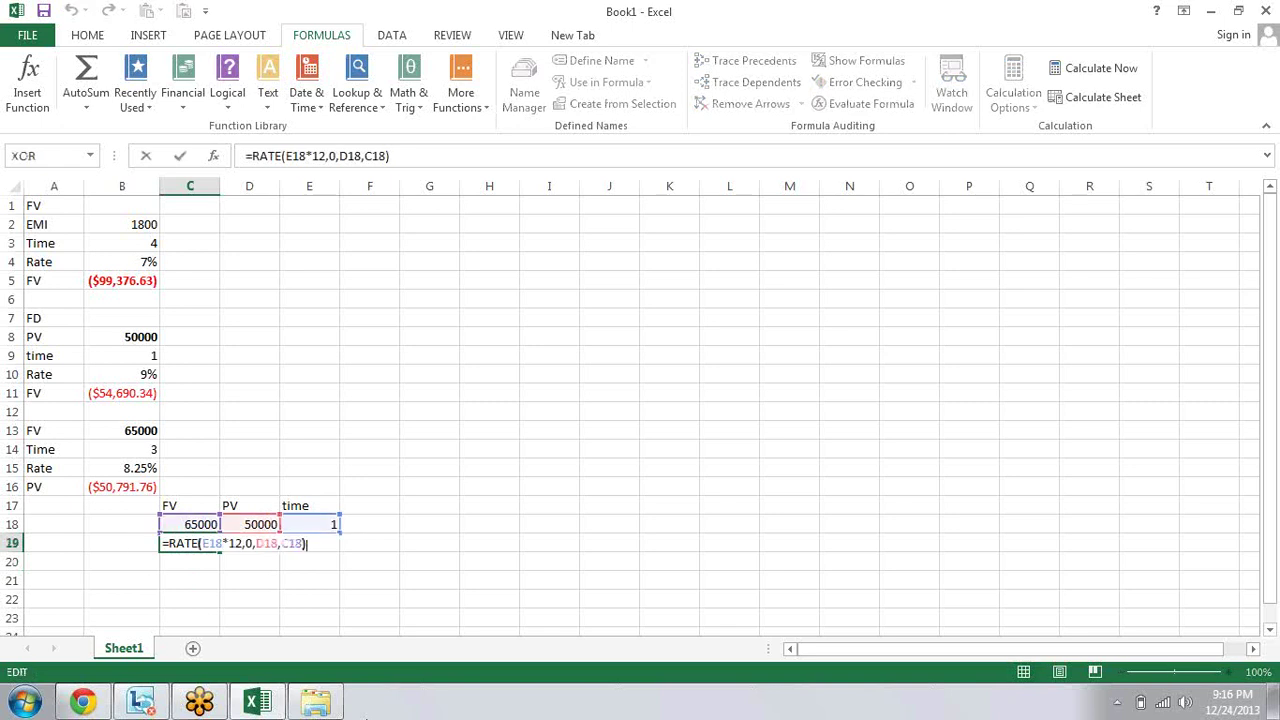
key(Left)
key(Left)
key(Left)
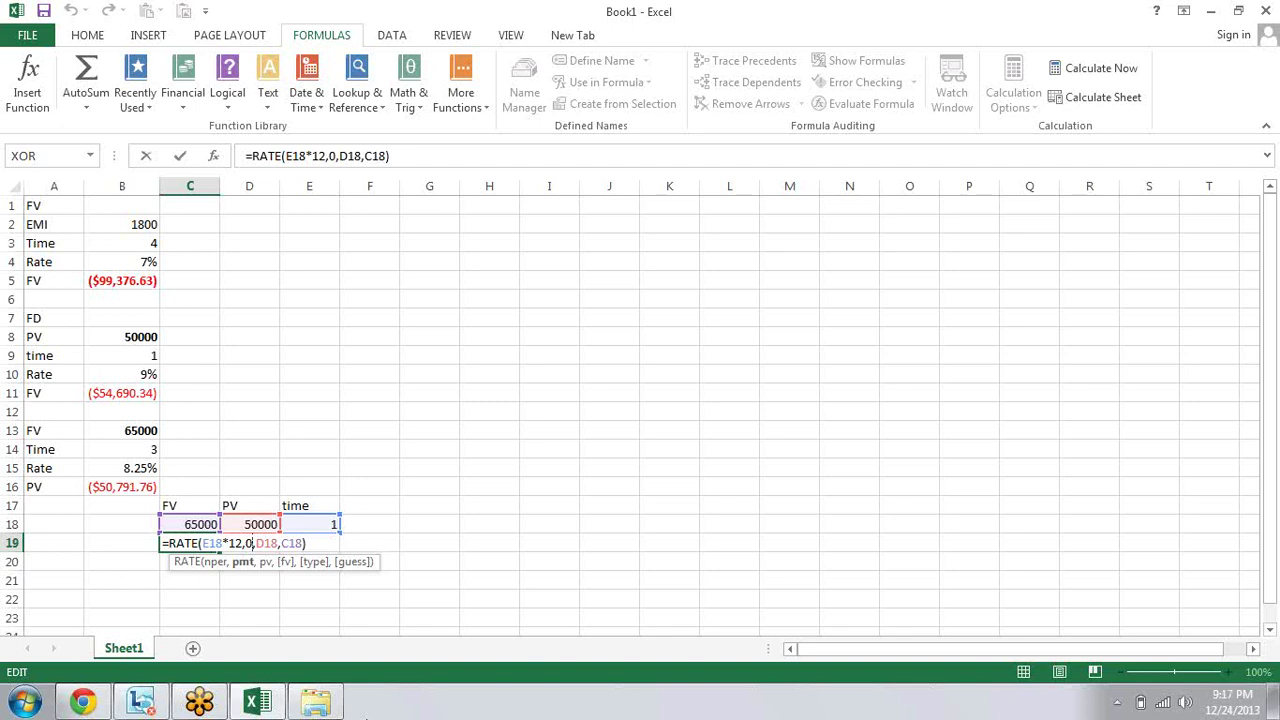
key(ctrl+Return)
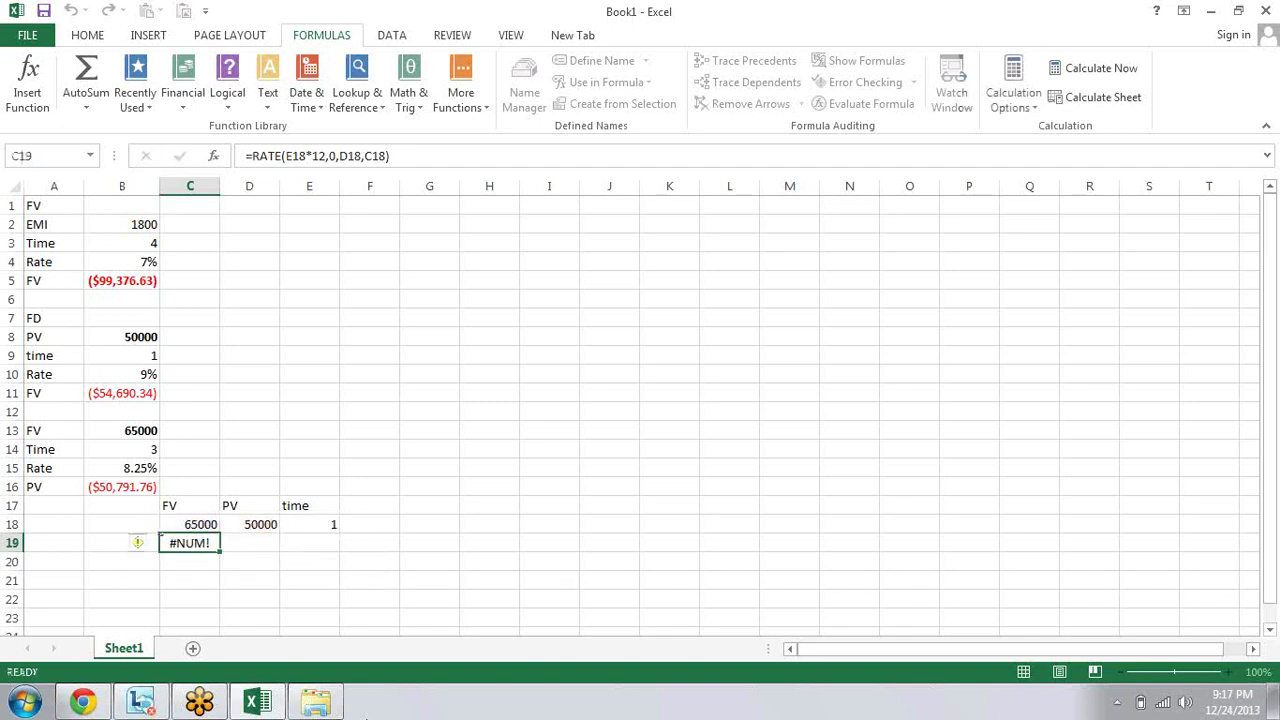
key(Up)
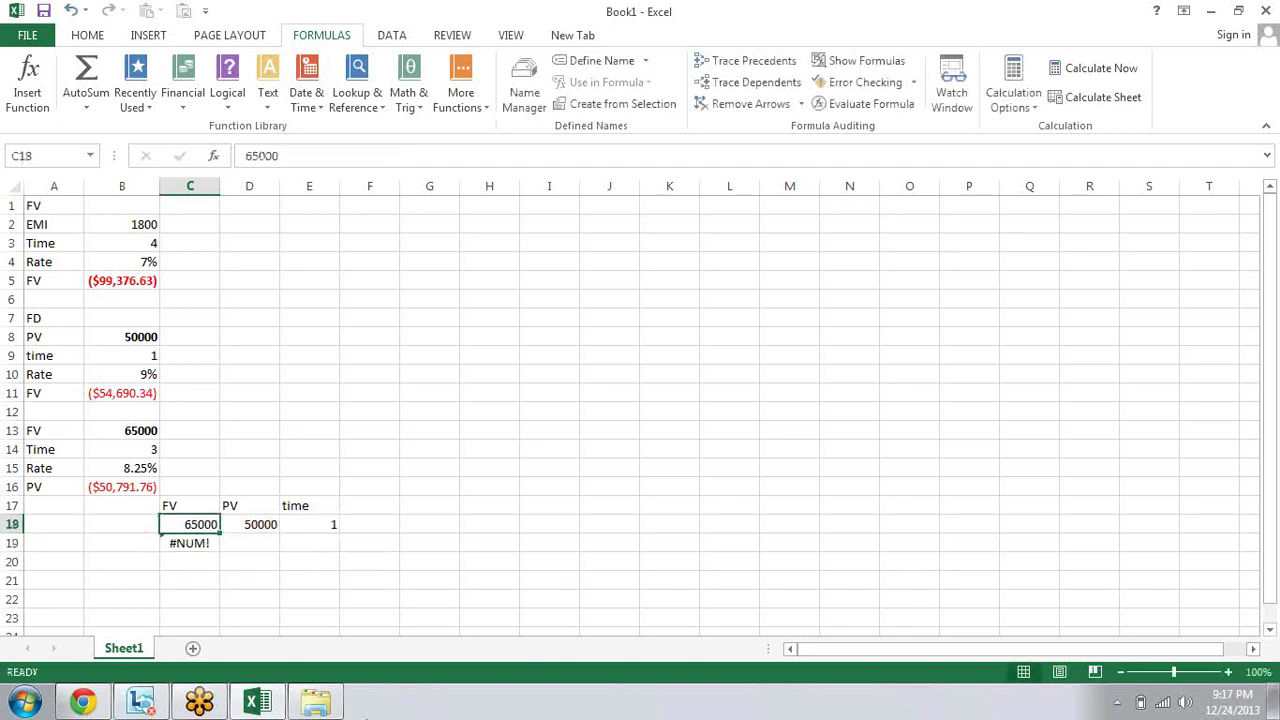
key(Down)
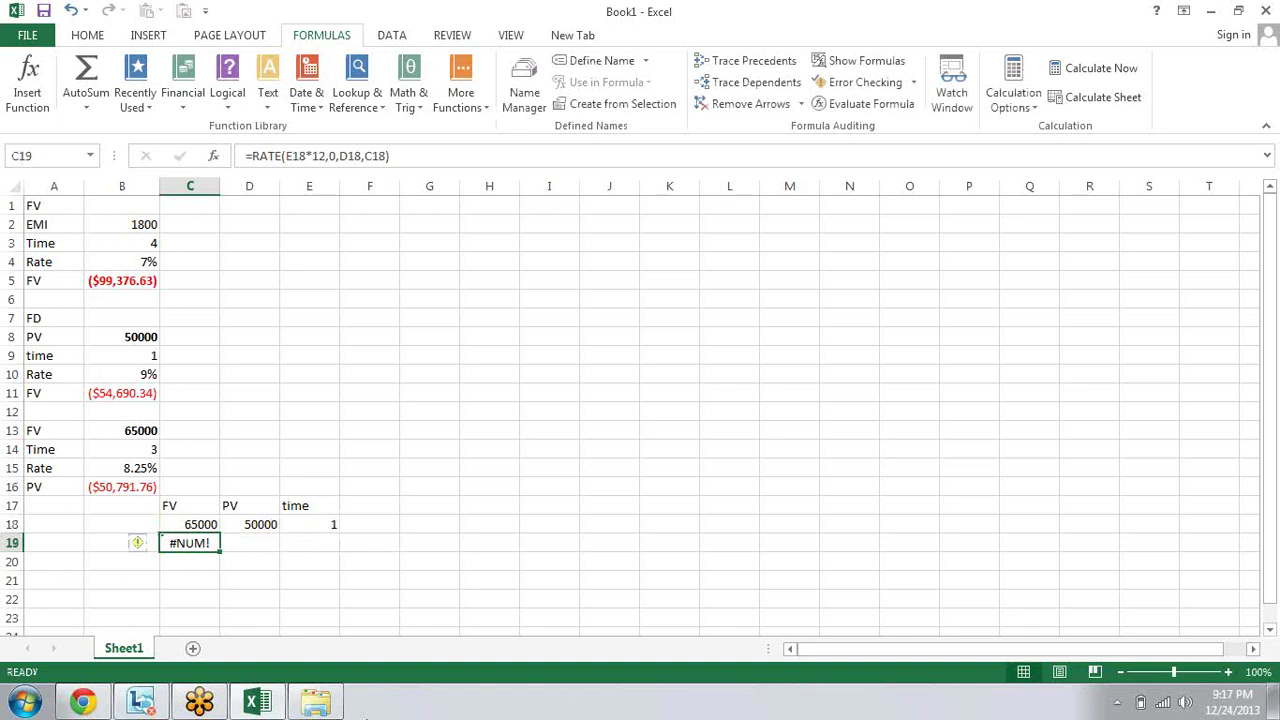
key(Up)
key(Up)
key(Up)
key(Up)
key(Up)
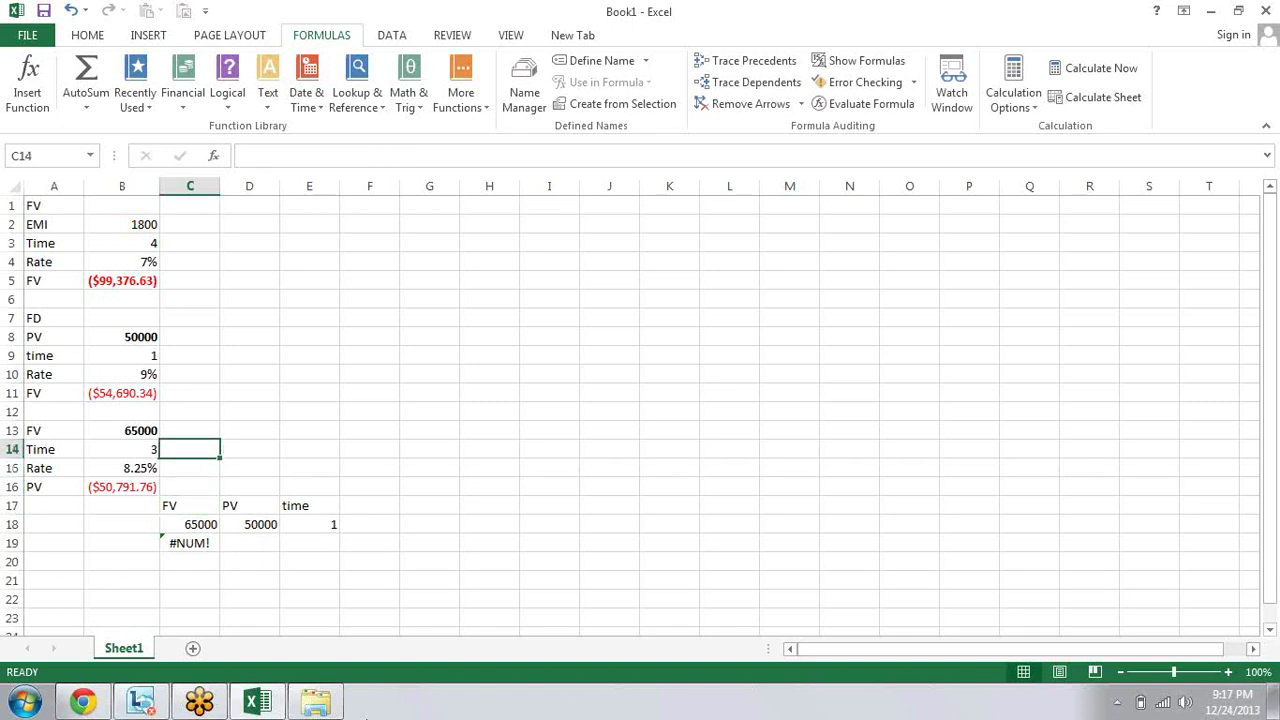
key(Right)
key(Left)
key(Right)
key(Right)
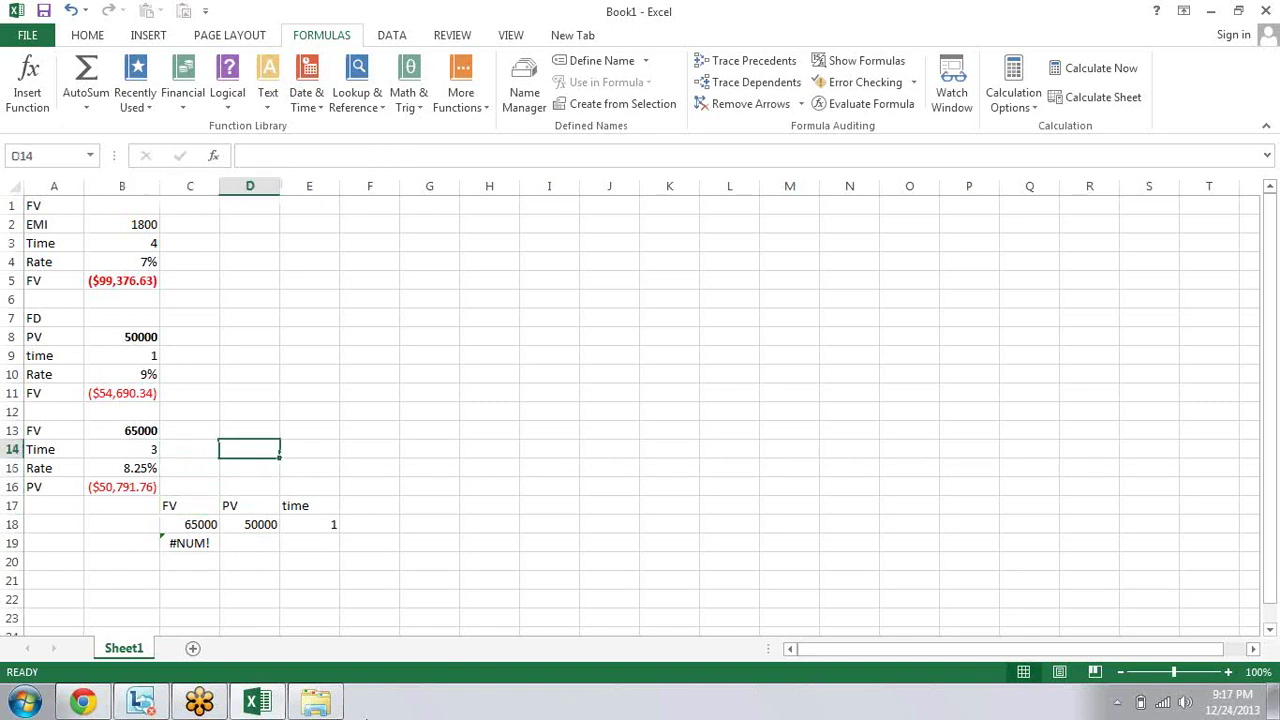
key(Left)
key(Up)
key(Right)
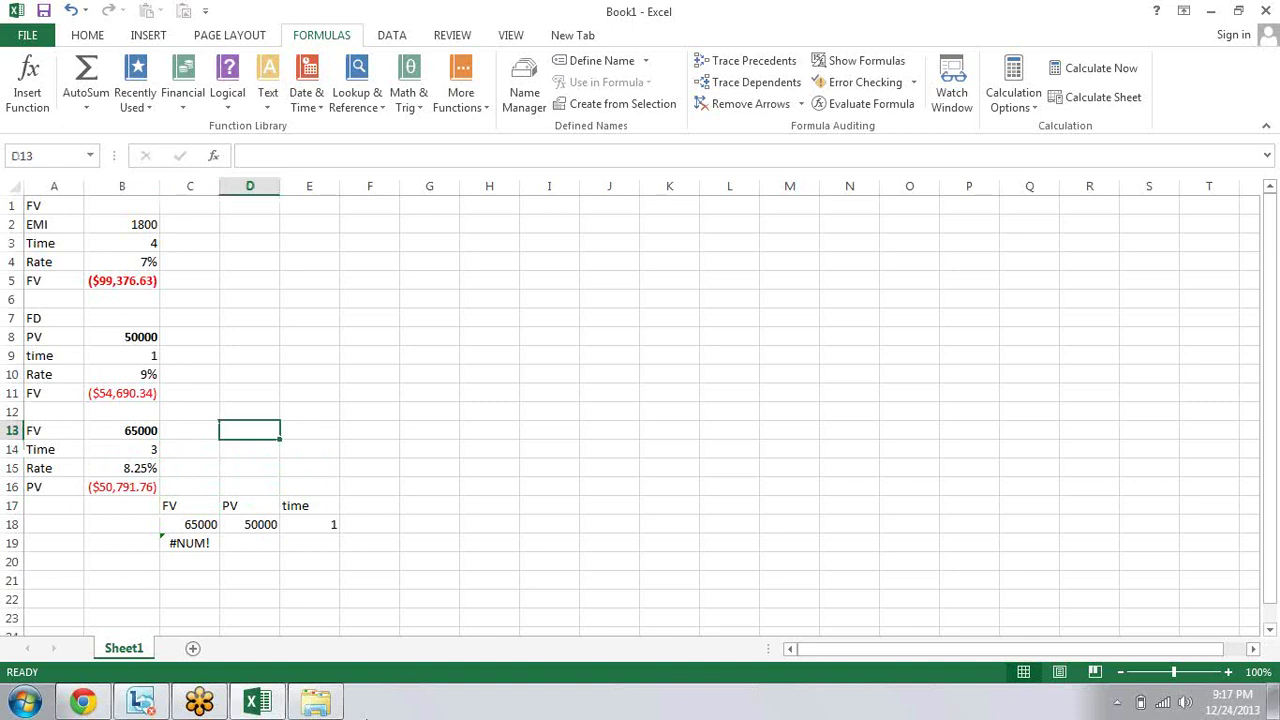
text(=ra)
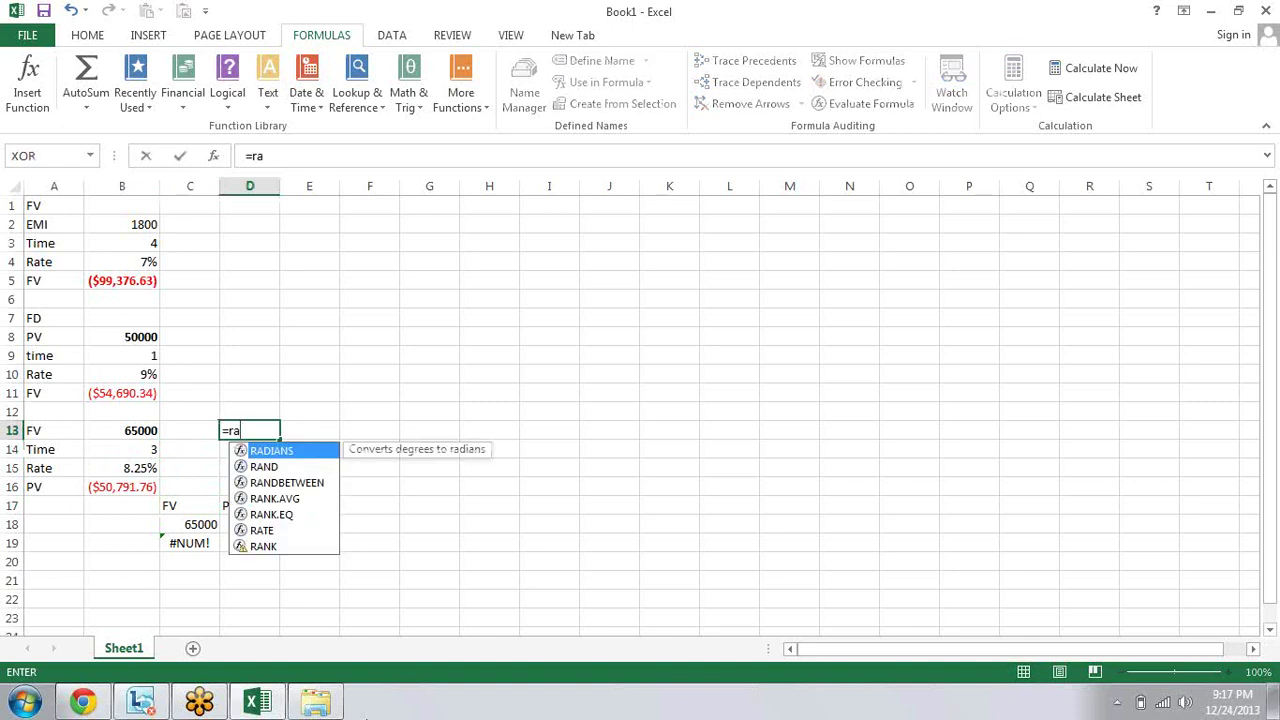
key(Down)
key(Down)
key(Down)
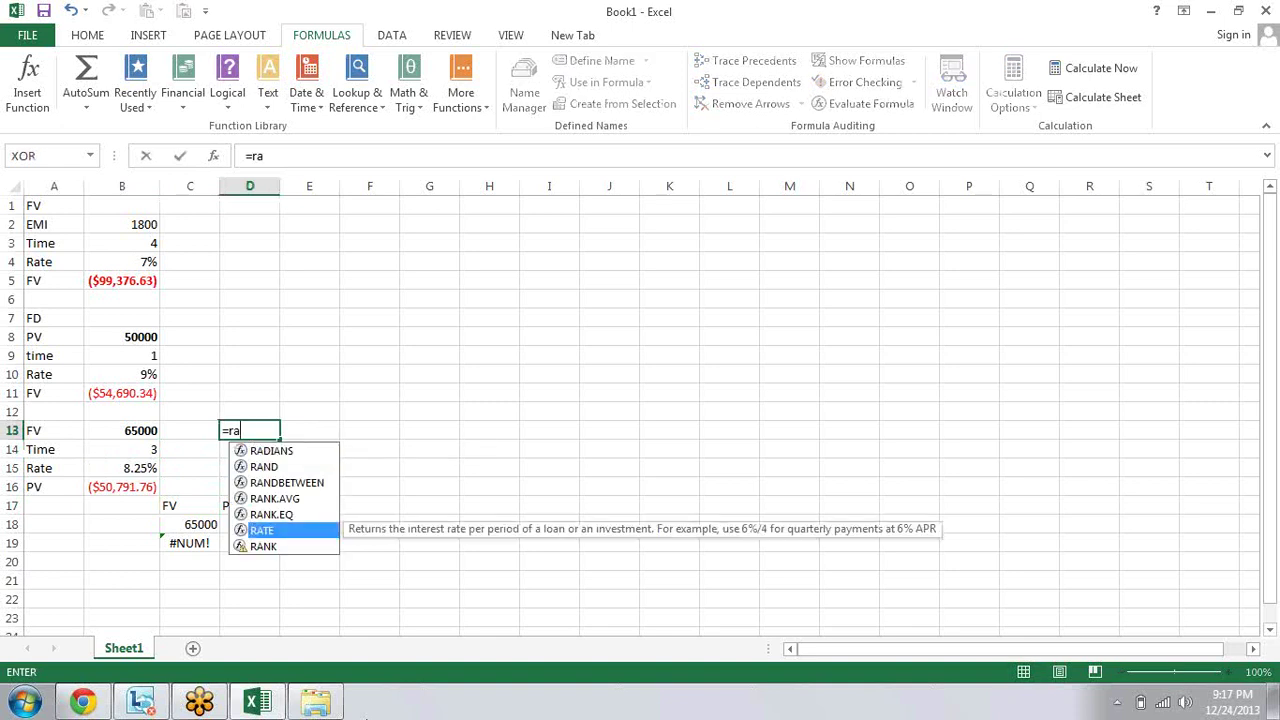
key(Tab)
key(Left)
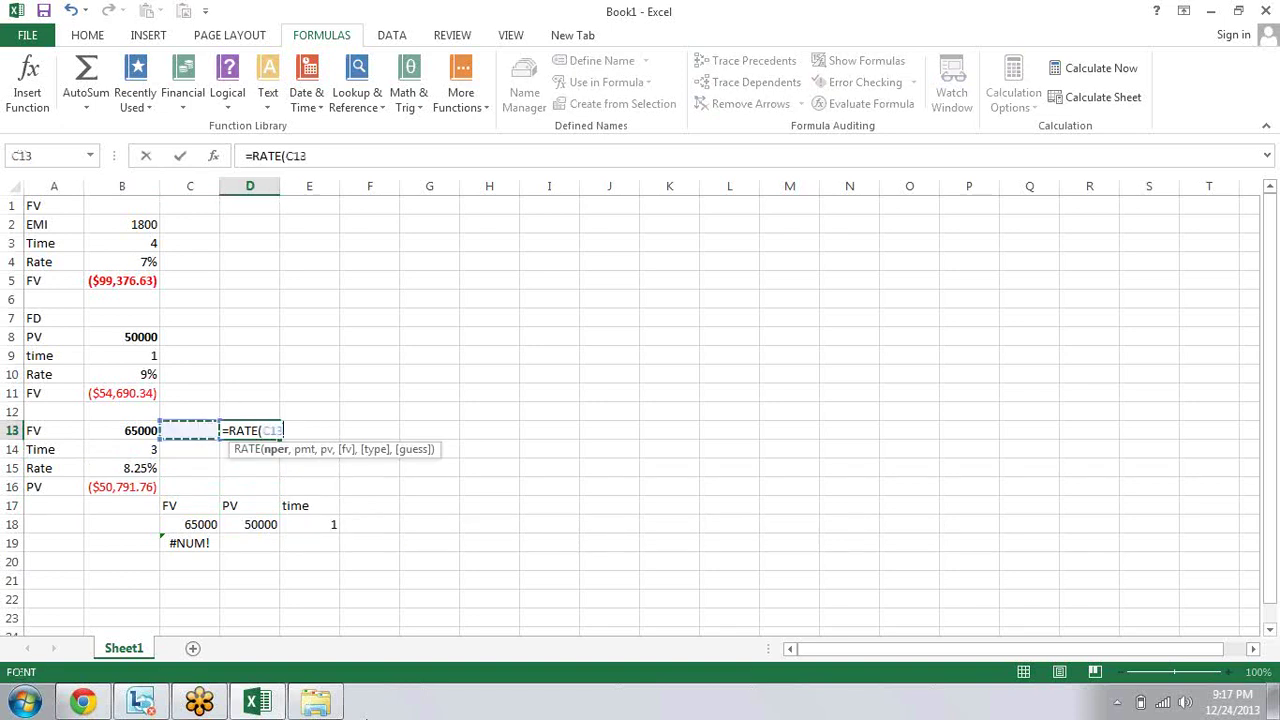
key(Left)
key(Down)
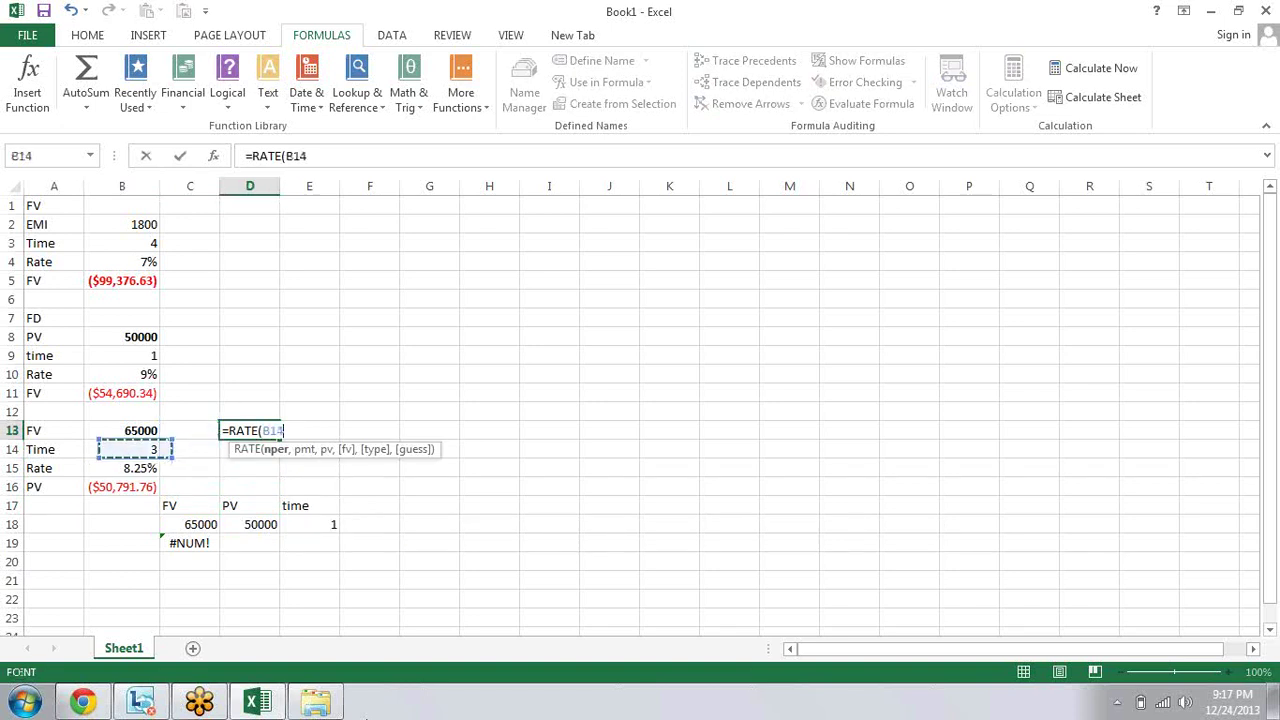
text(*12)
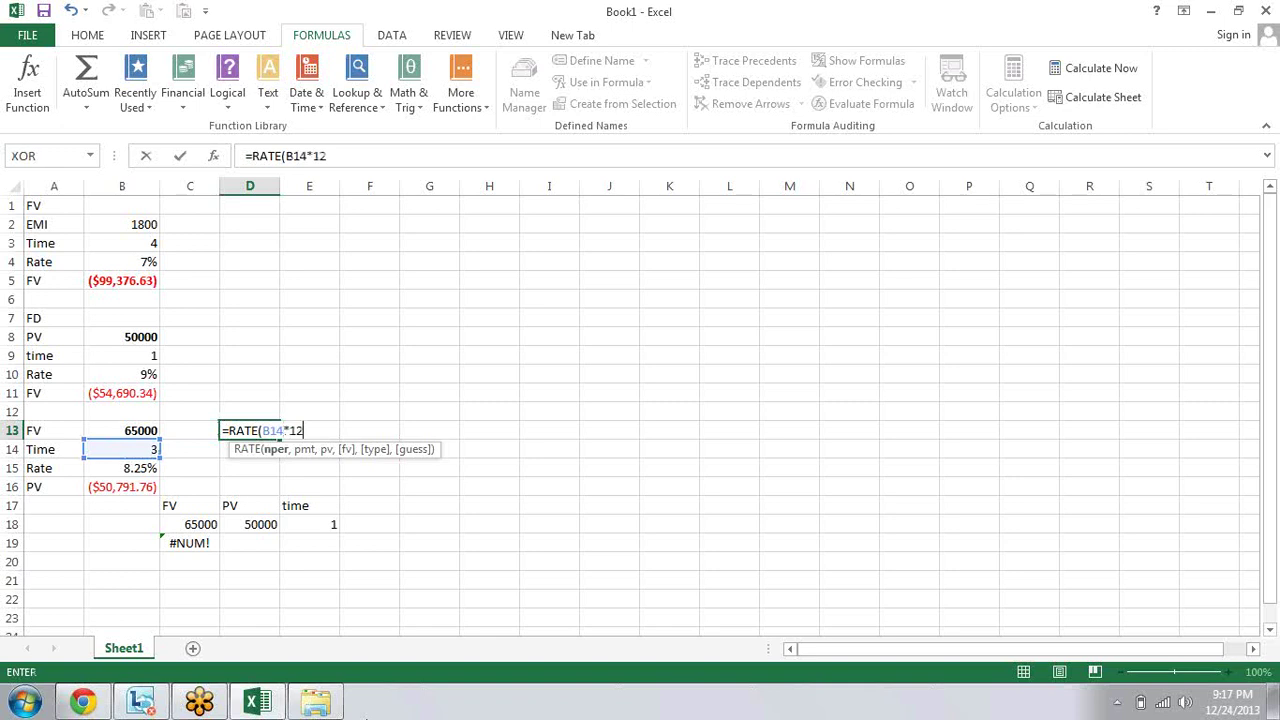
text(,)
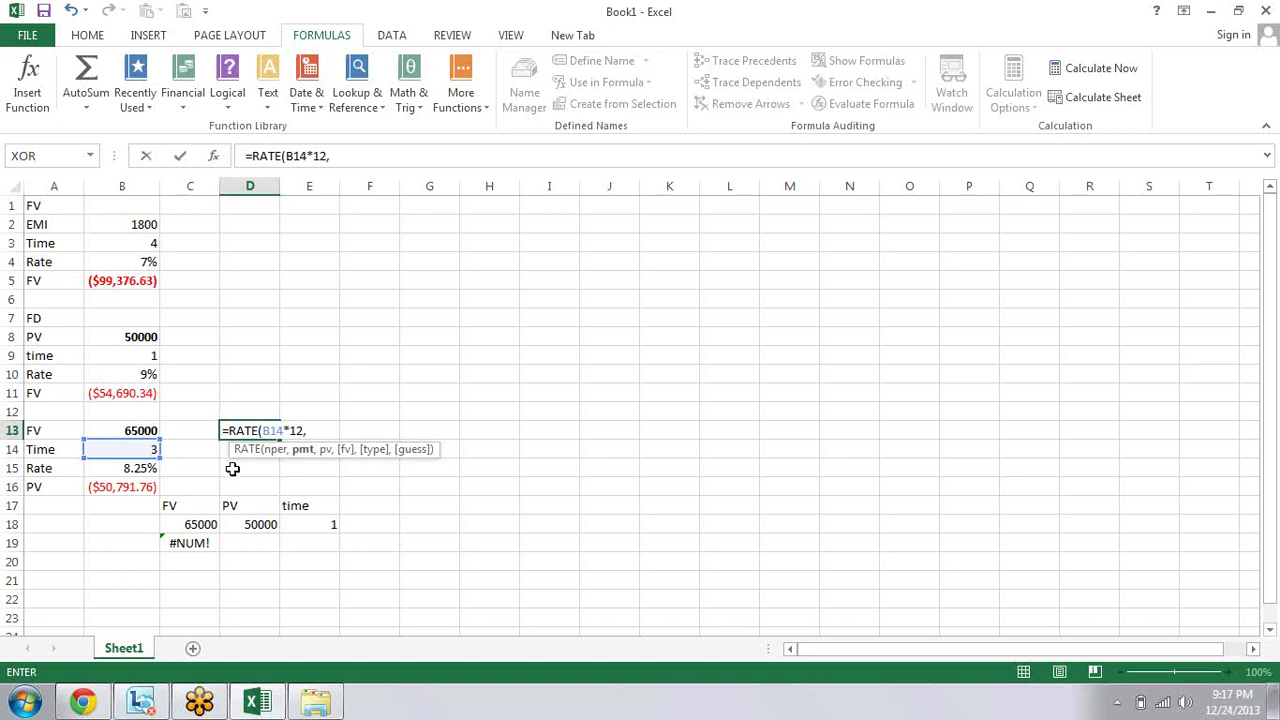
key(Escape)
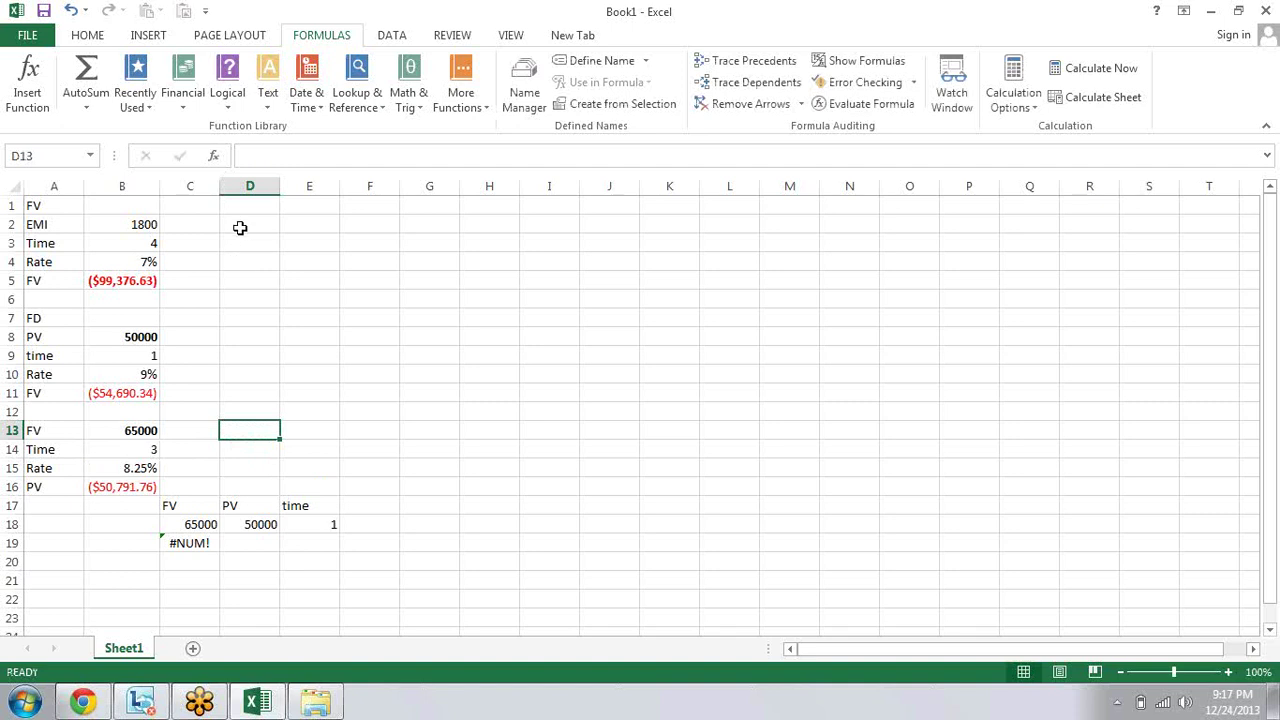
Step: Enter the loan inputs 75000, 3 and 7% down D2:D4
click(240, 226)
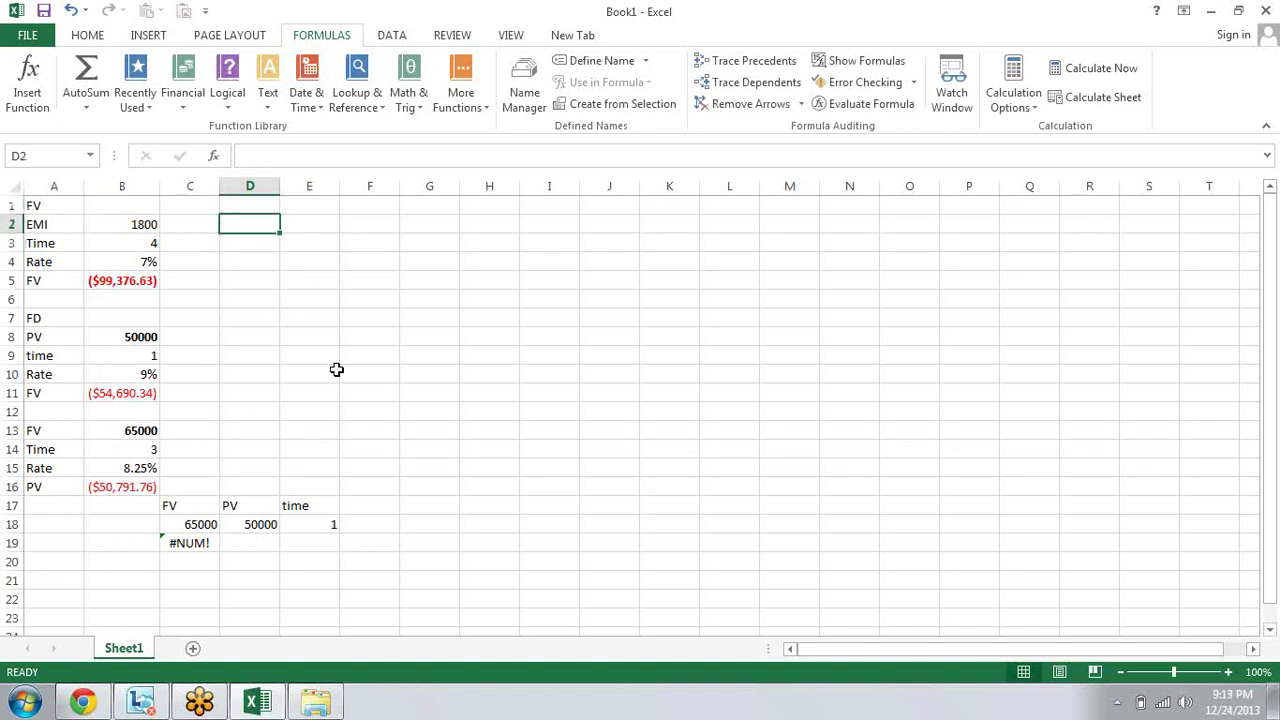
text(7500)
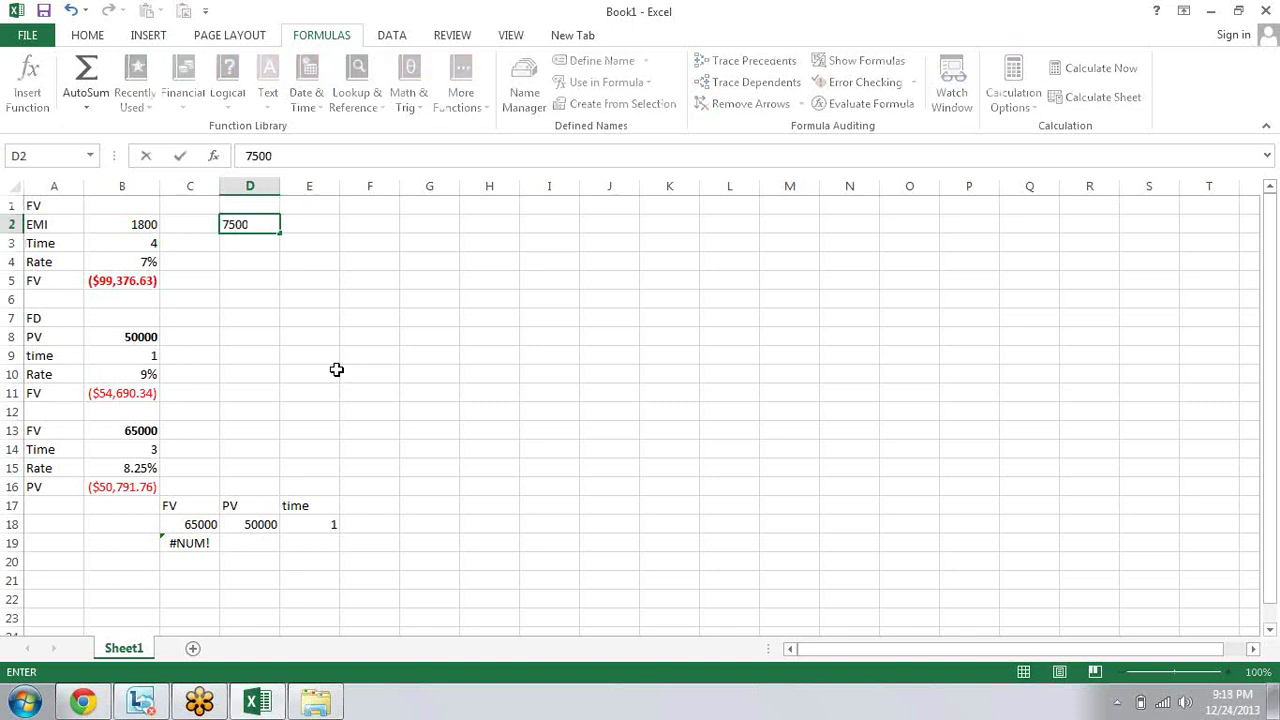
text(0)
key(Return)
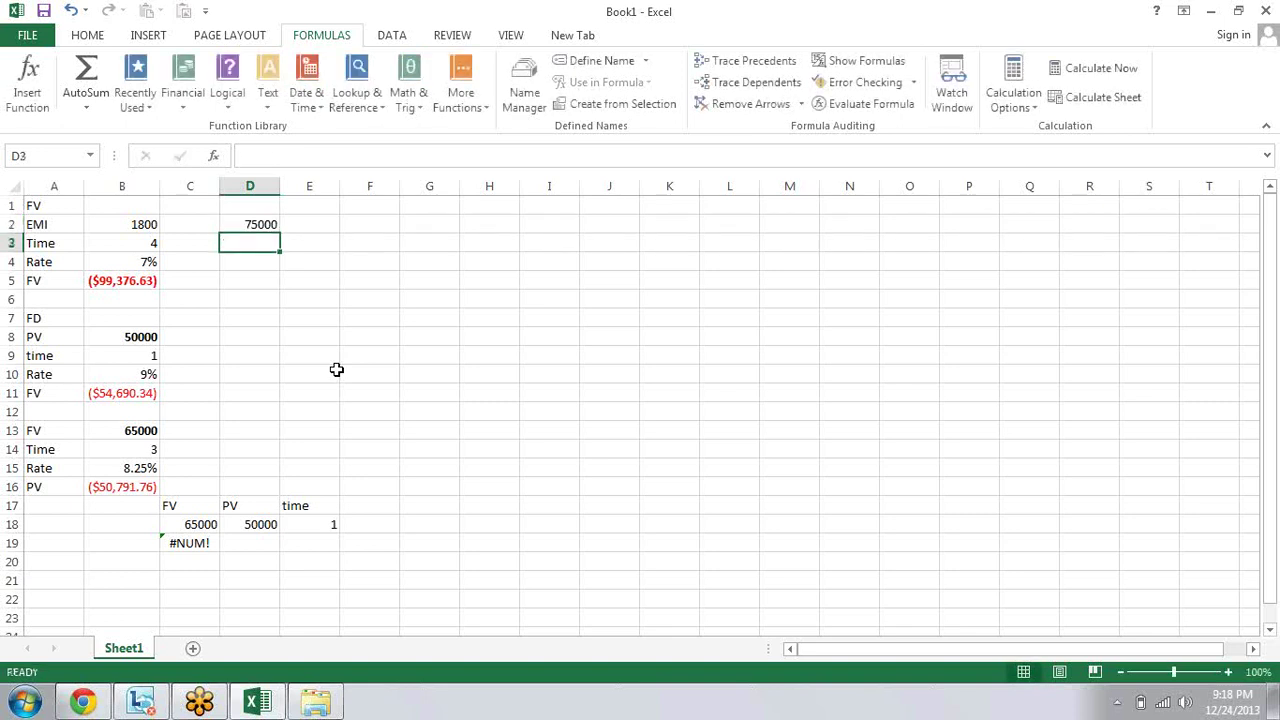
text(3)
key(Return)
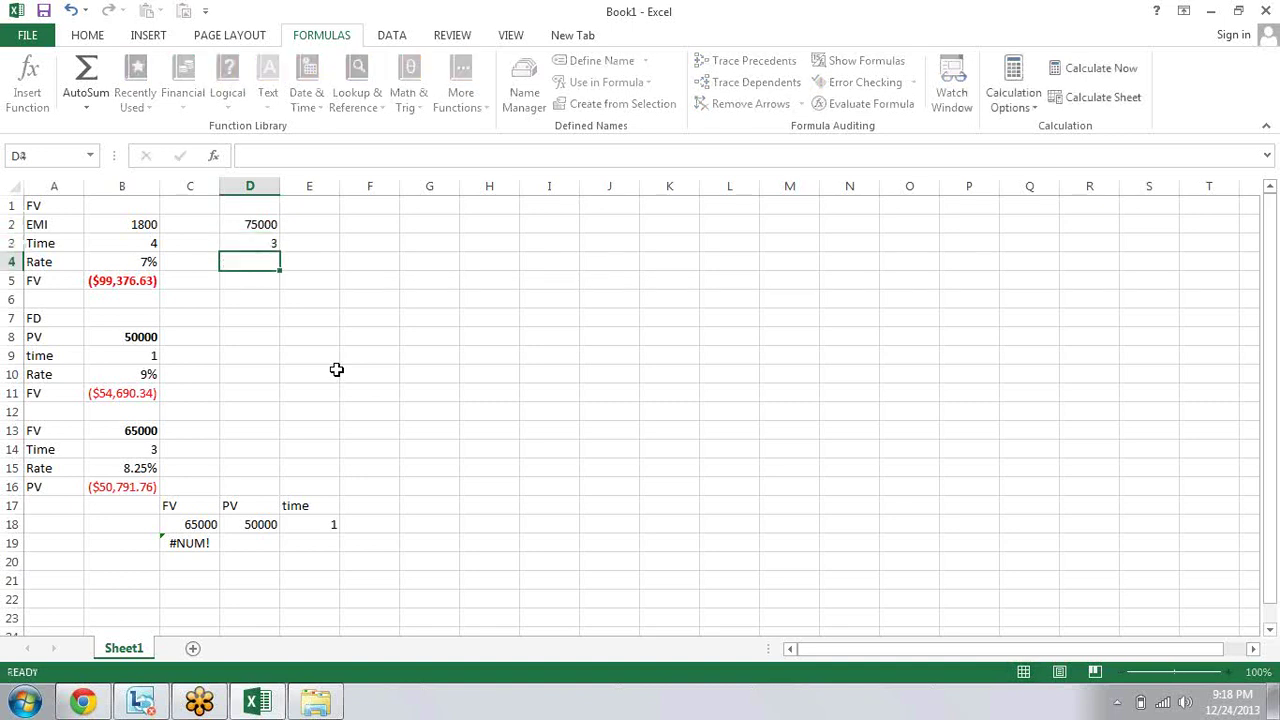
text(7)
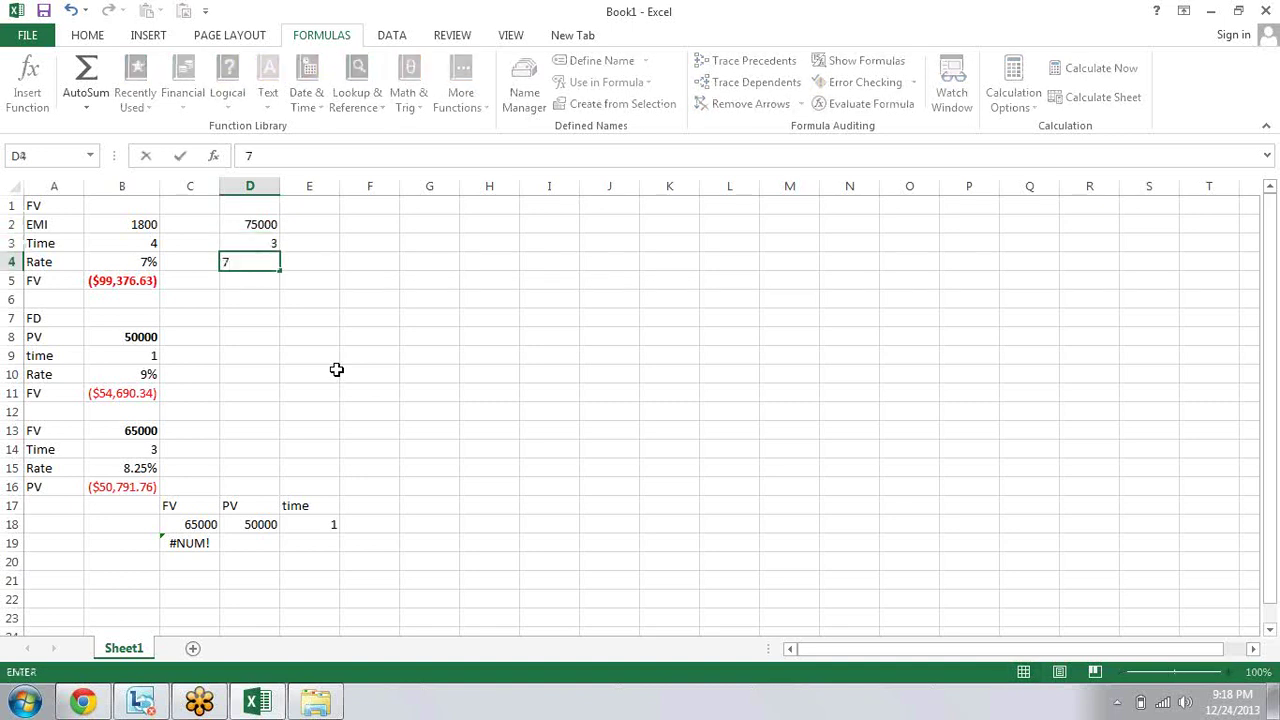
text(%)
key(Return)
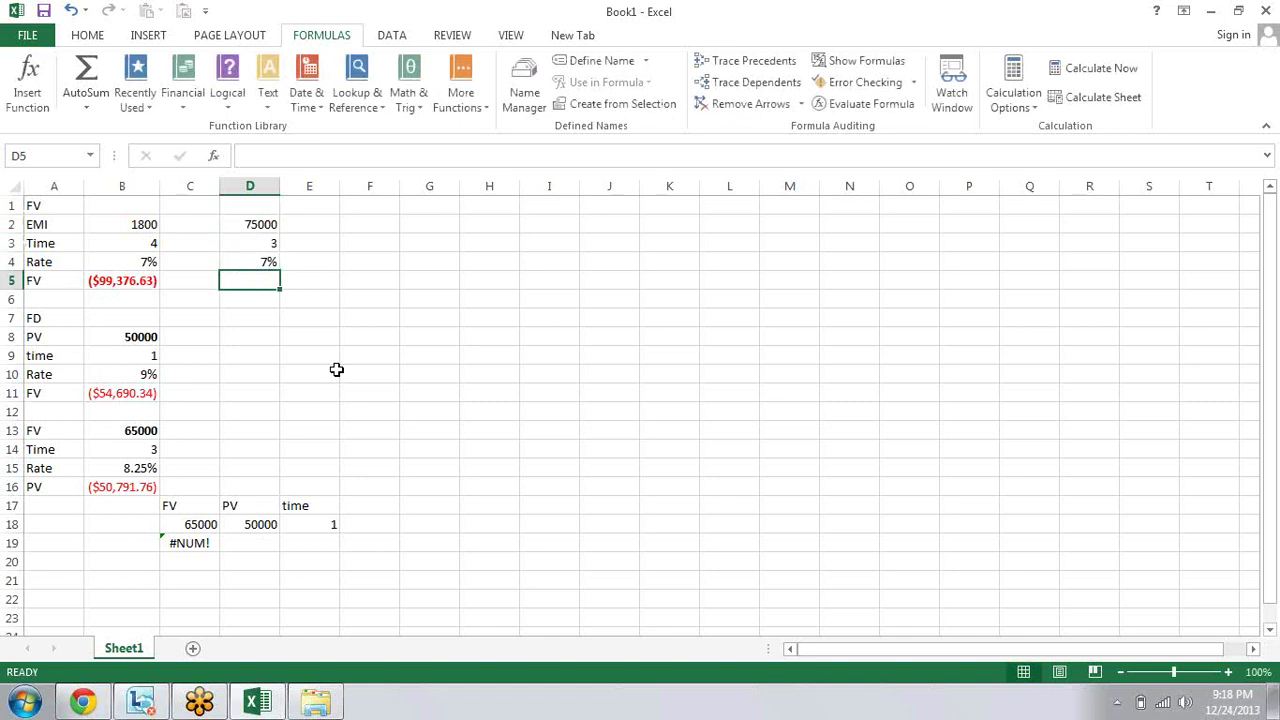
Step: Enter =PMT(D4/12,D3*12,D2) in D5, giving a monthly payment of ($2,315.78)
text(=pm)
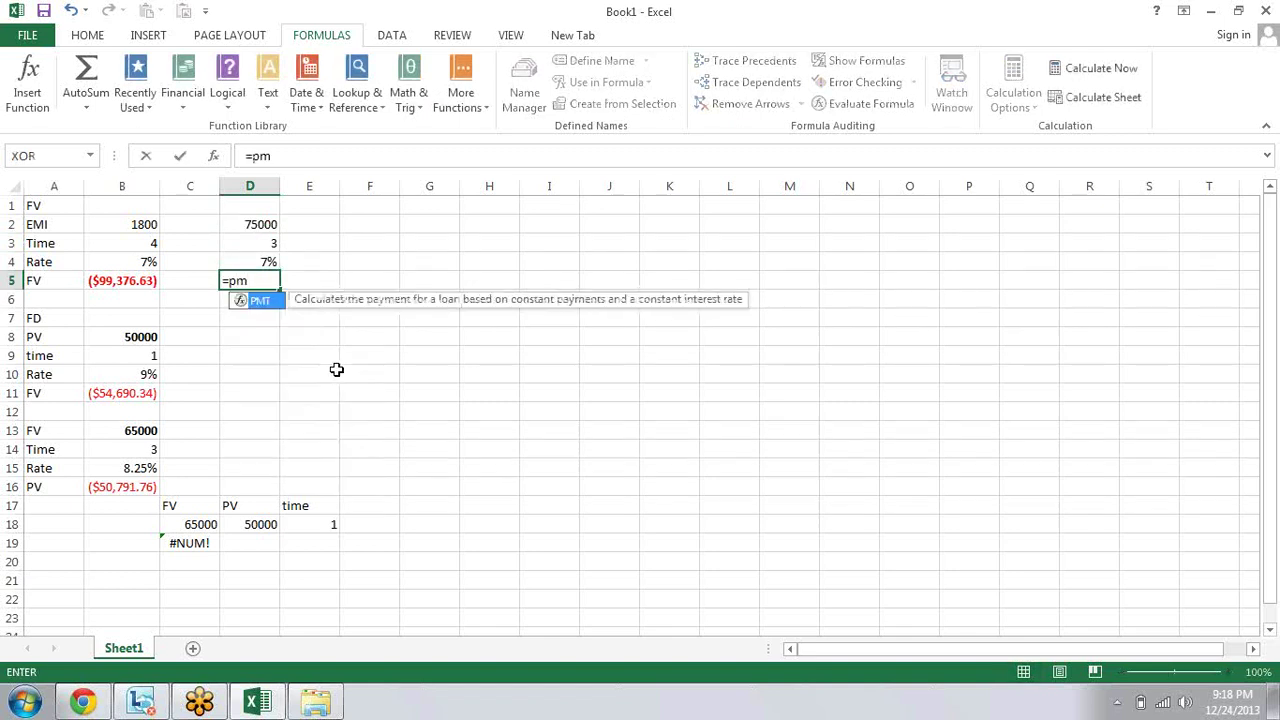
key(Tab)
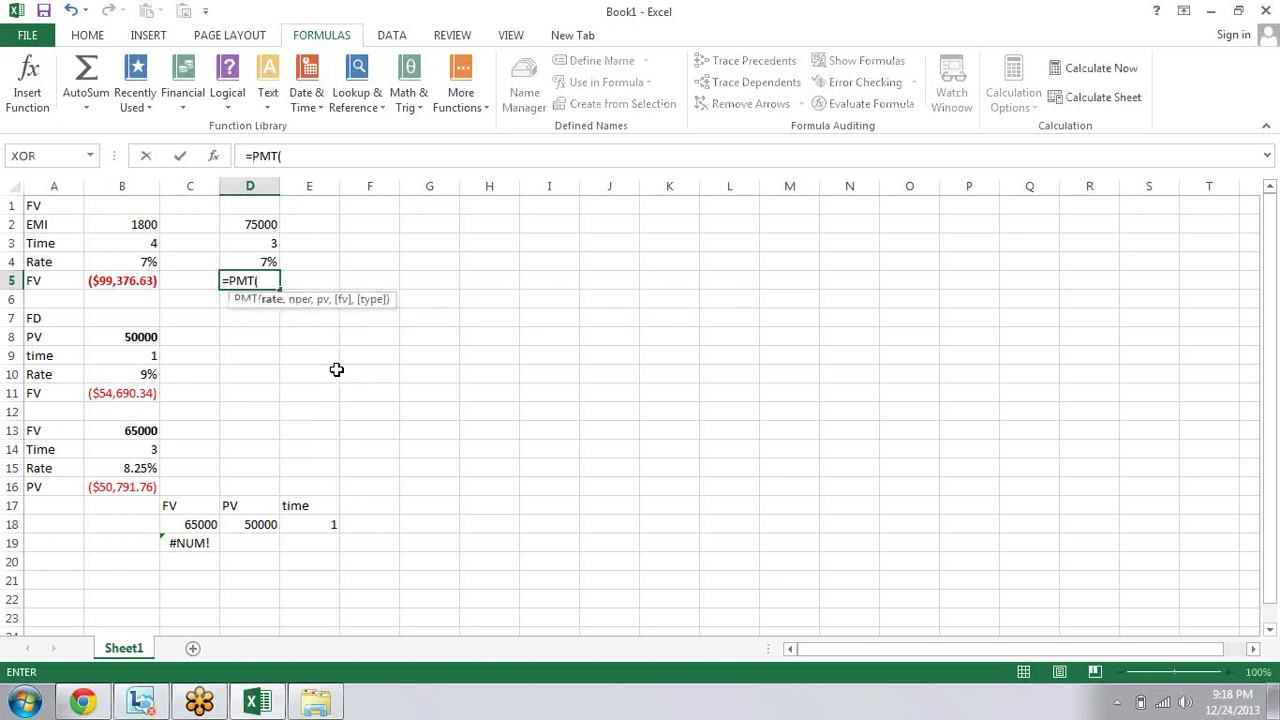
key(Up)
key(Up)
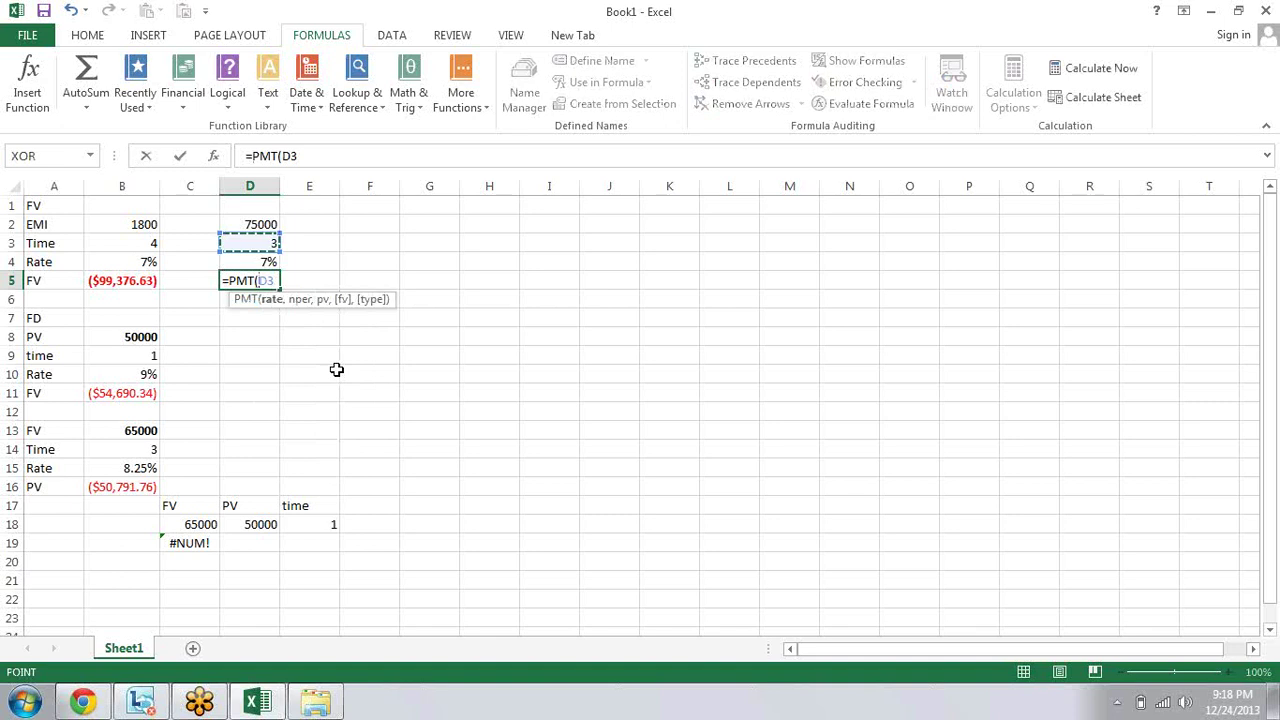
text(/)
key(BackSpace)
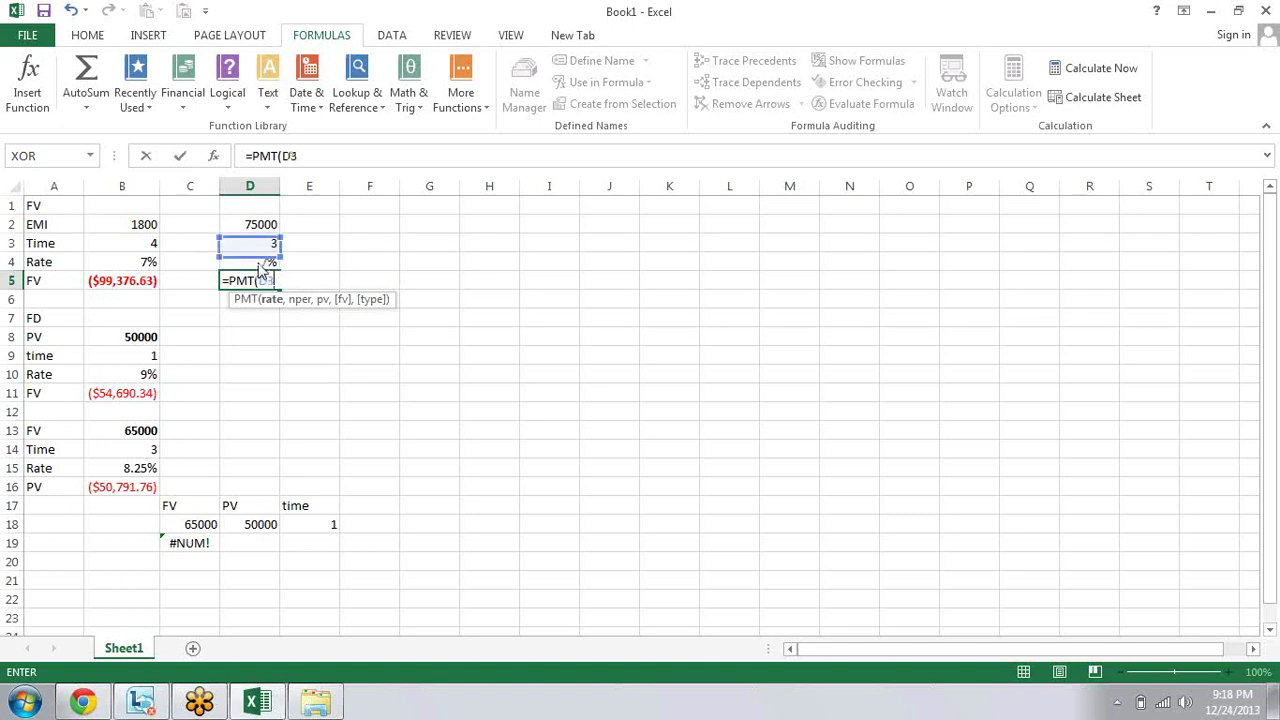
click(258, 264)
text(/12)
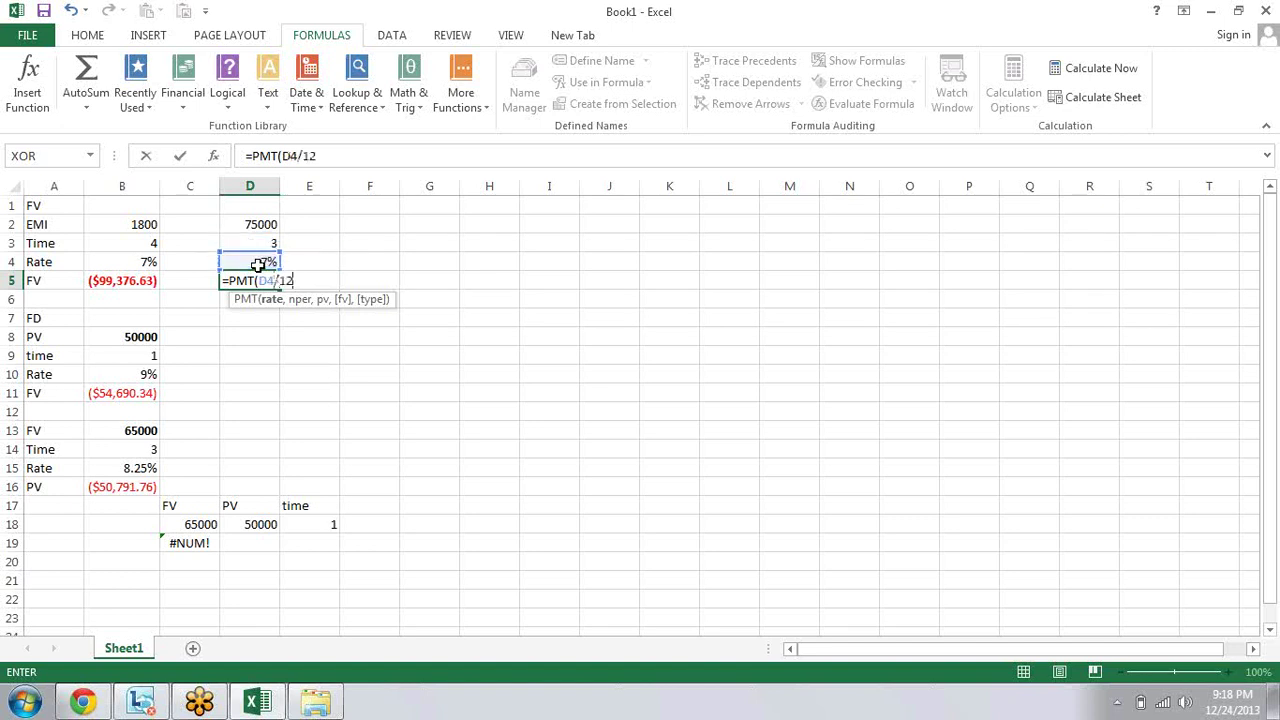
text(,)
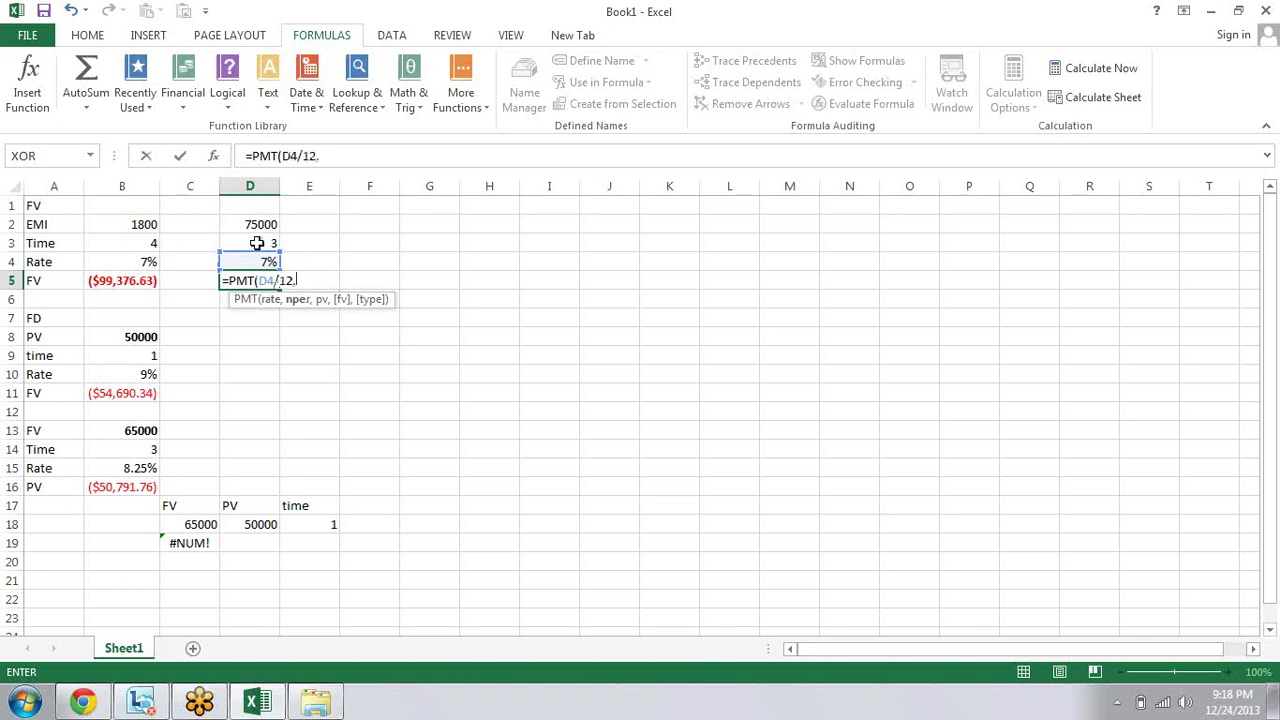
click(257, 243)
text(*12)
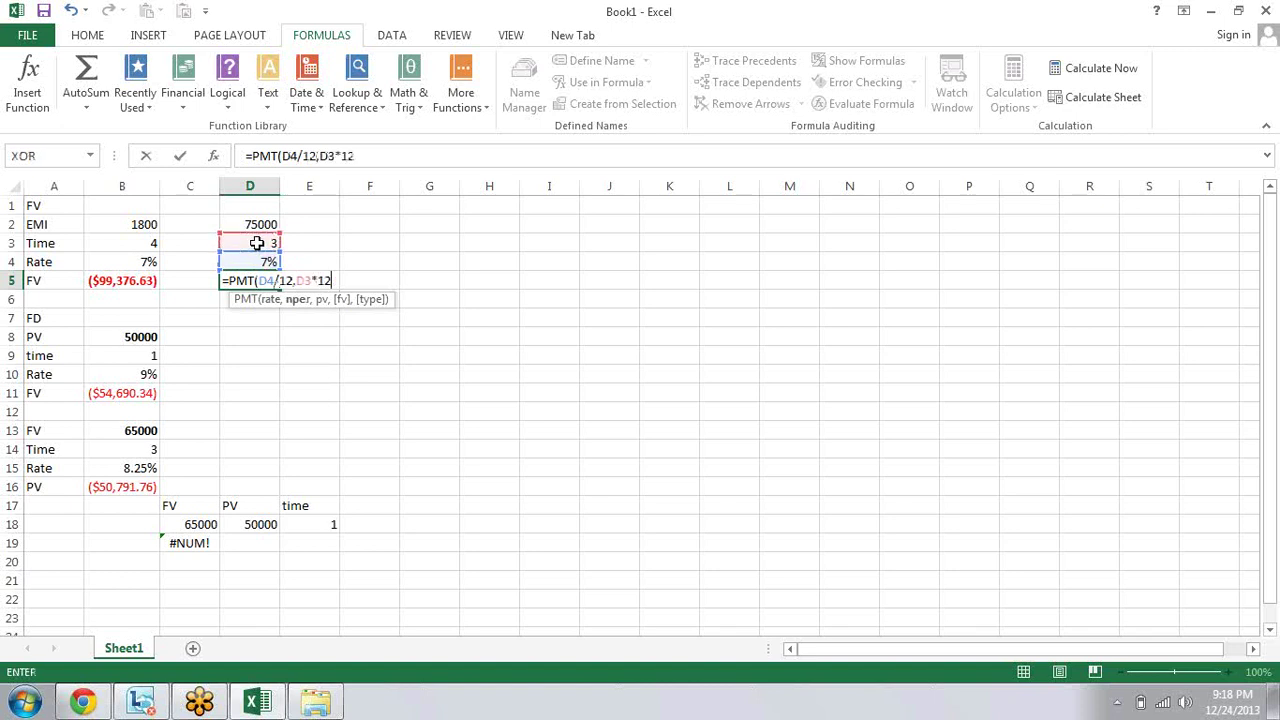
text(,)
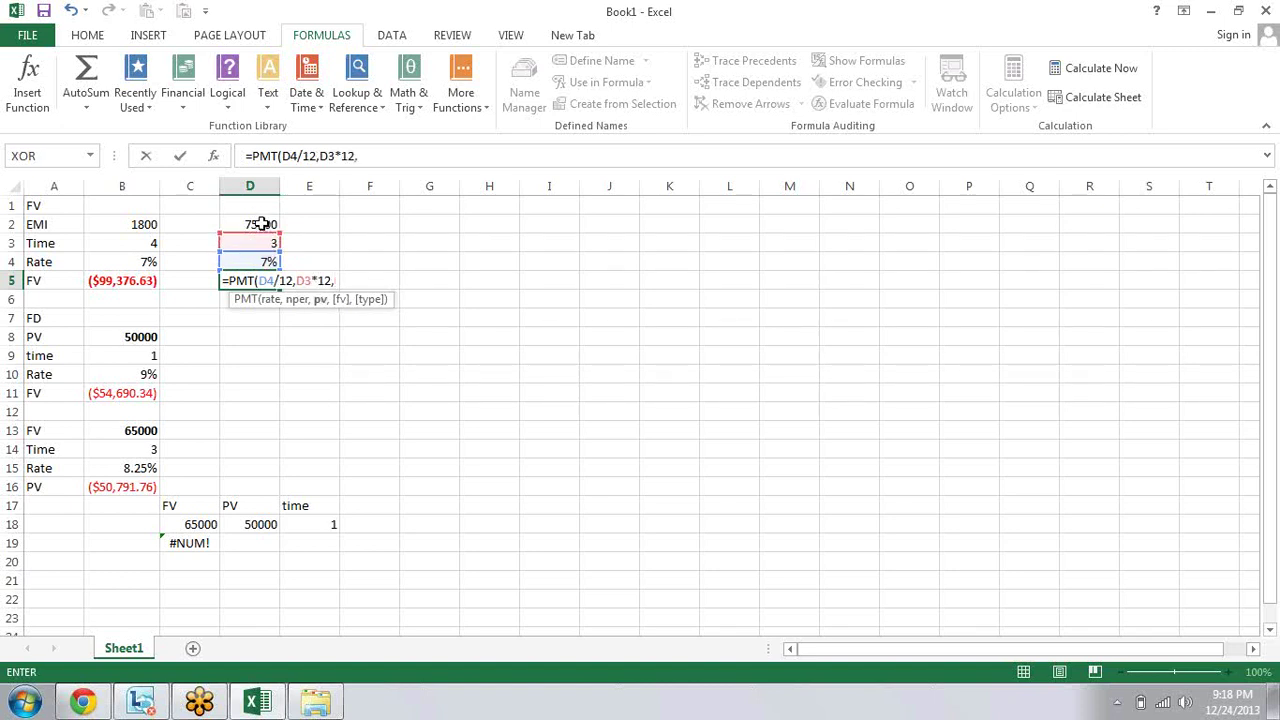
click(260, 222)
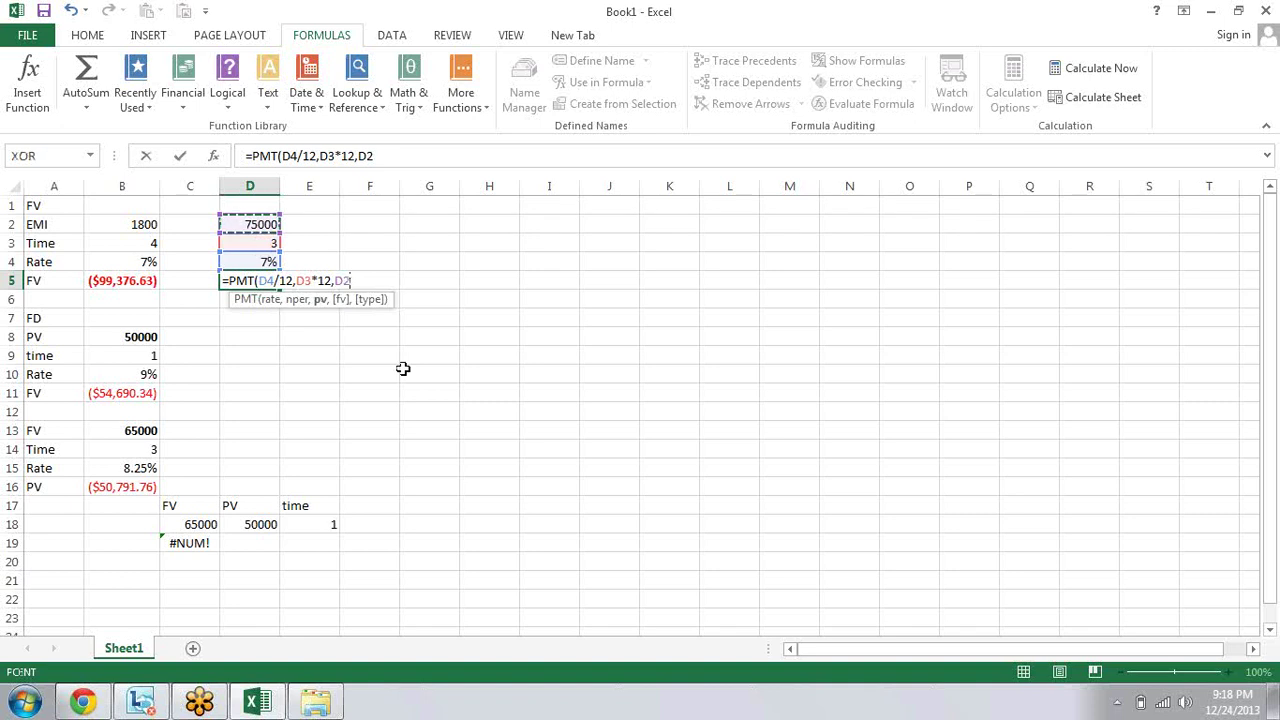
text())
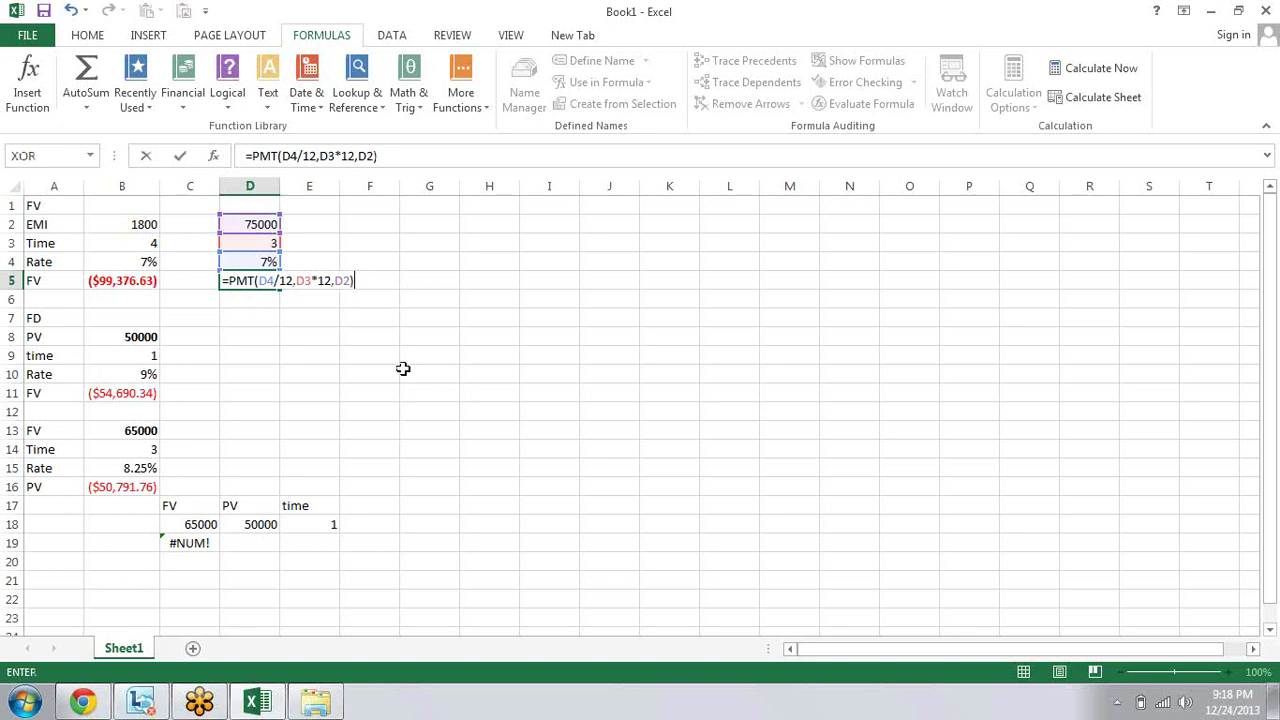
key(Return)
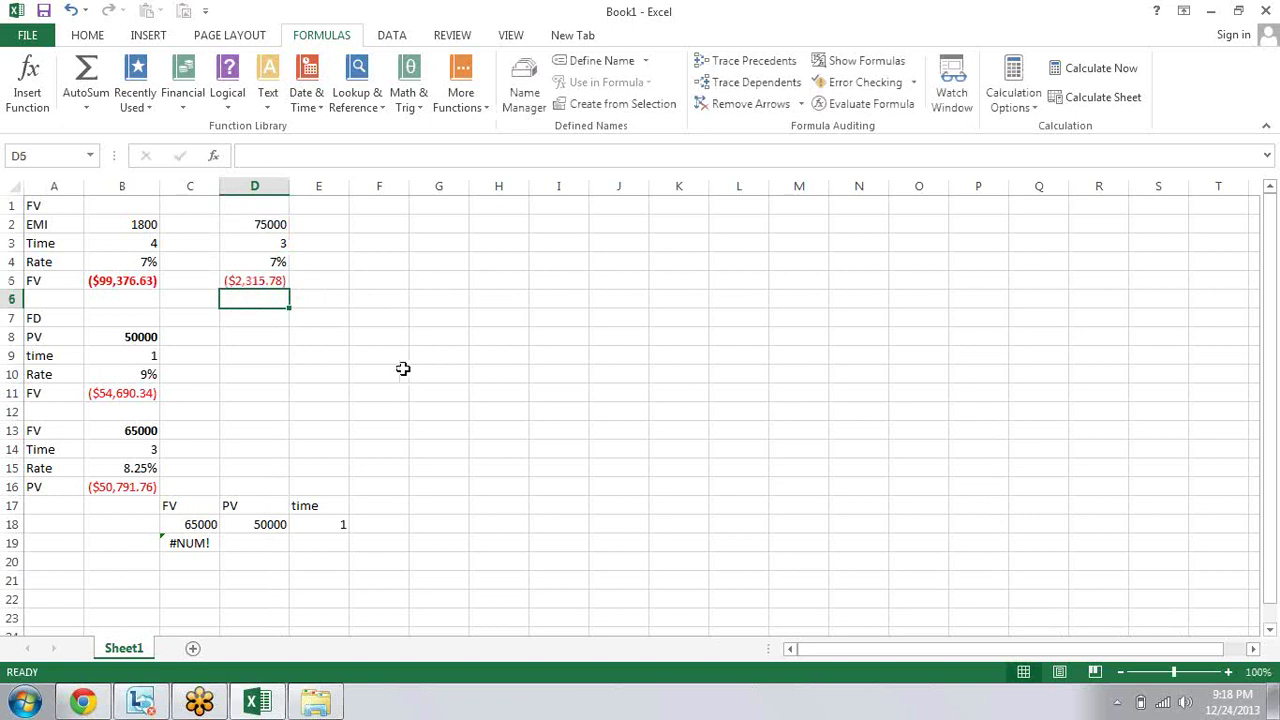
key(Up)
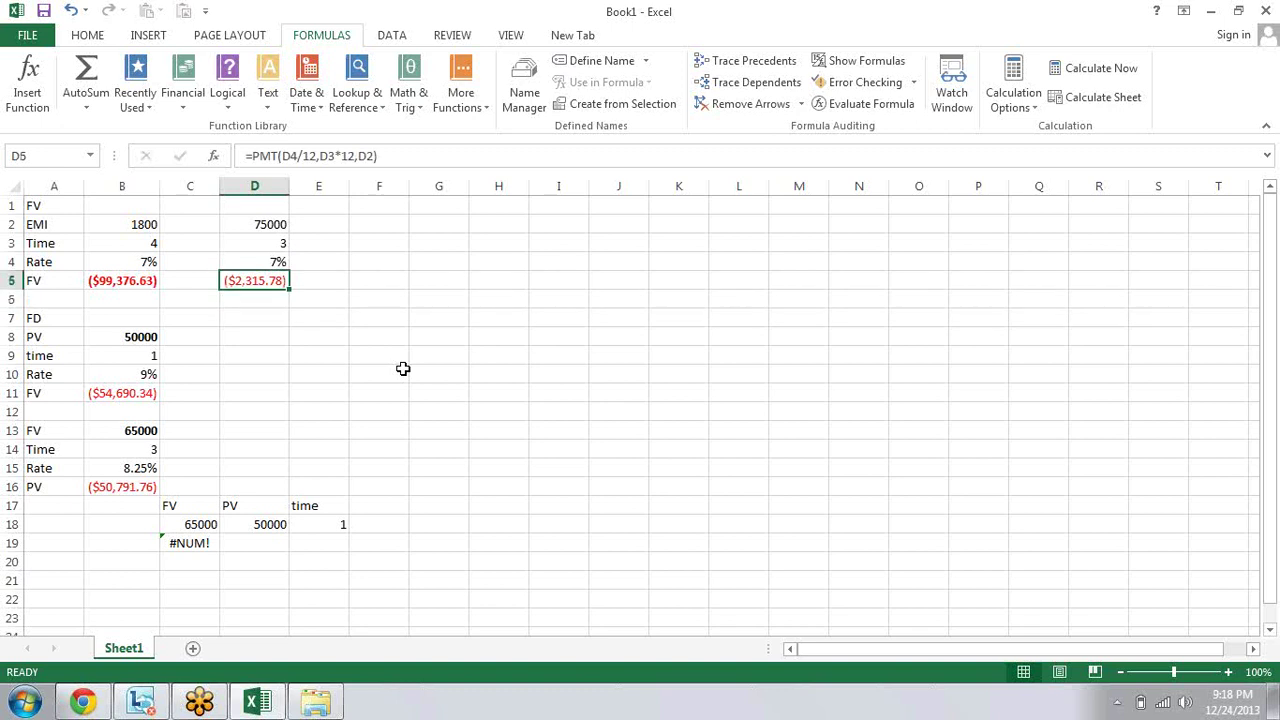
key(Up)
key(Up)
key(Up)
key(Up)
key(Right)
key(Down)
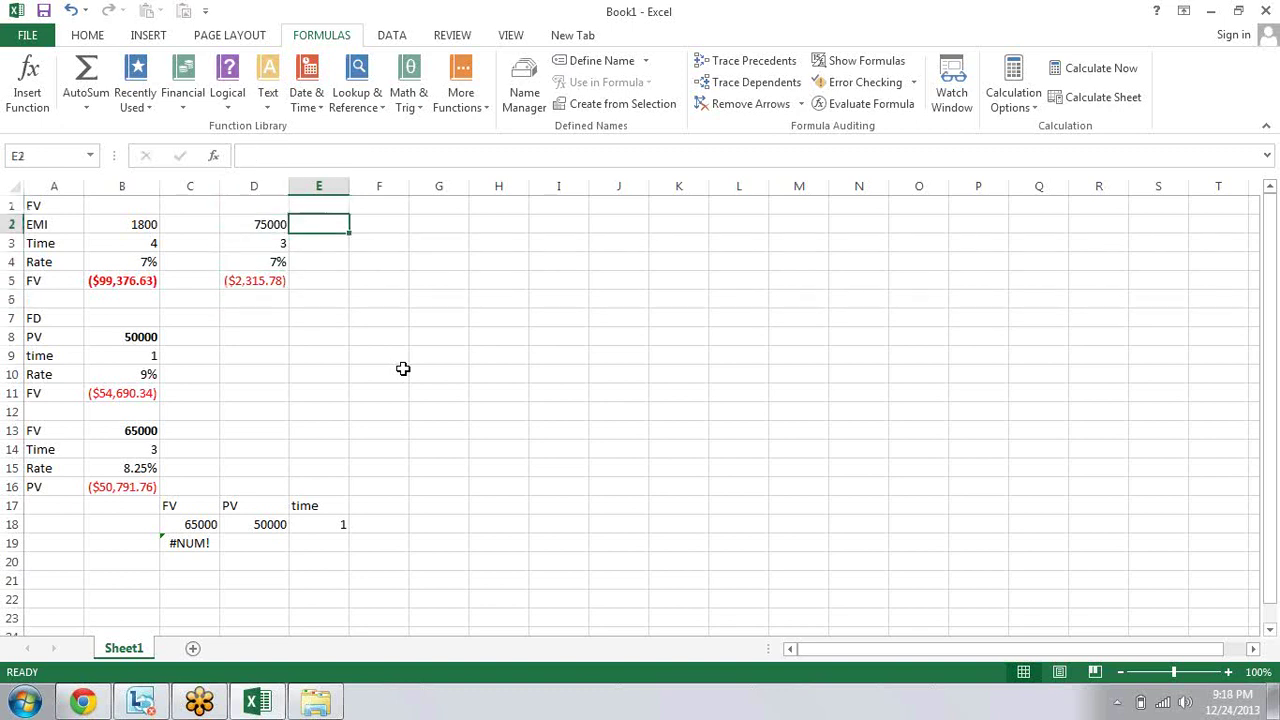
key(Left)
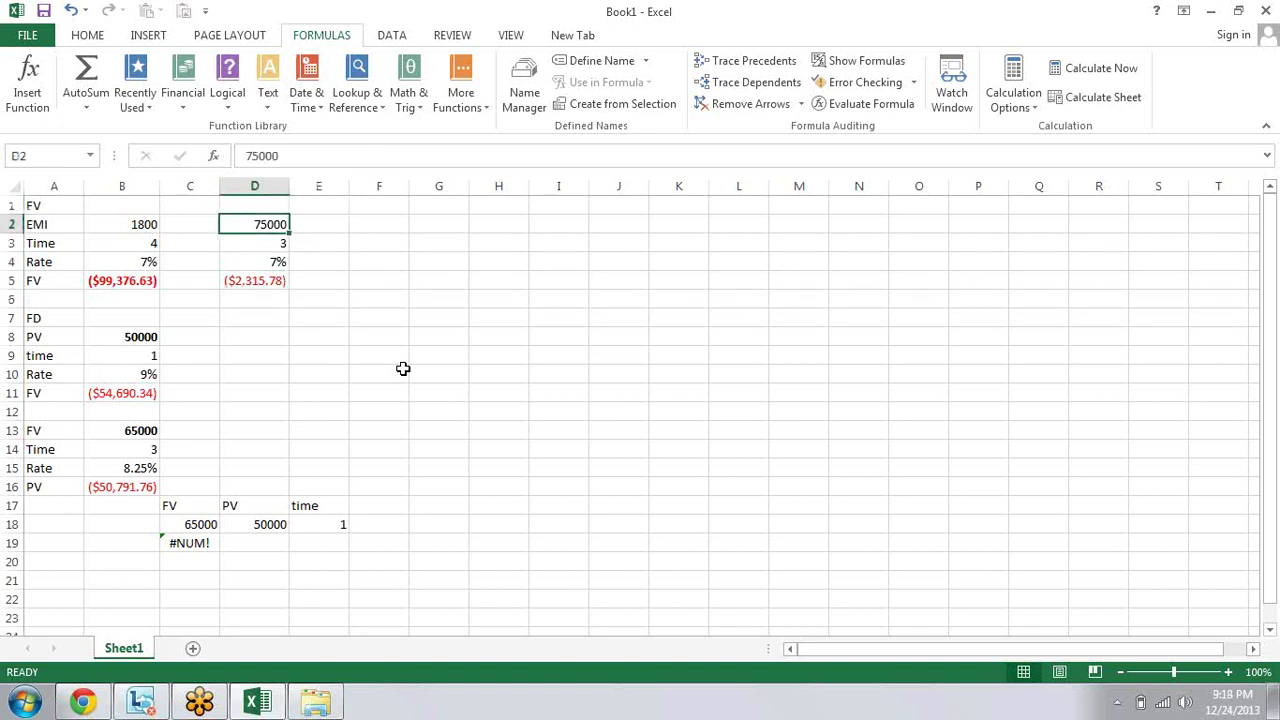
key(Down)
key(Down)
key(Down)
key(Down)
key(Up)
key(Up)
key(Up)
key(Up)
key(ctrl+b)
key(Down)
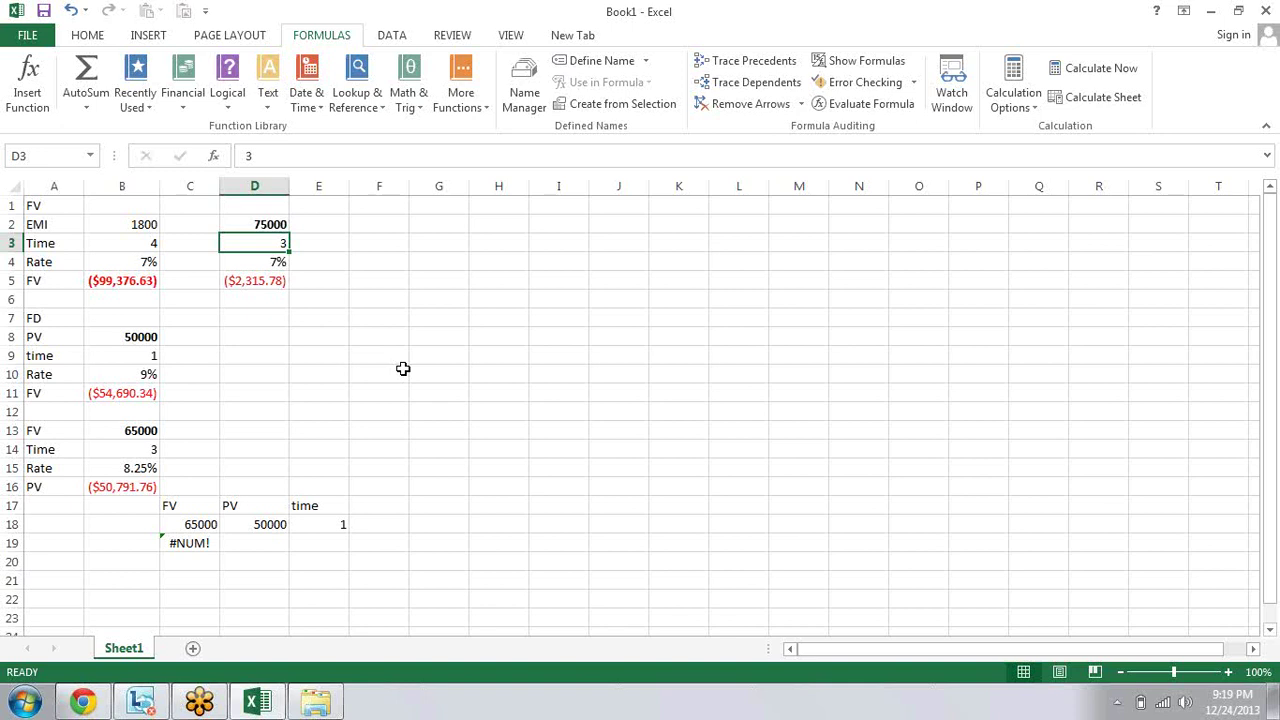
key(Down)
key(ctrl+b)
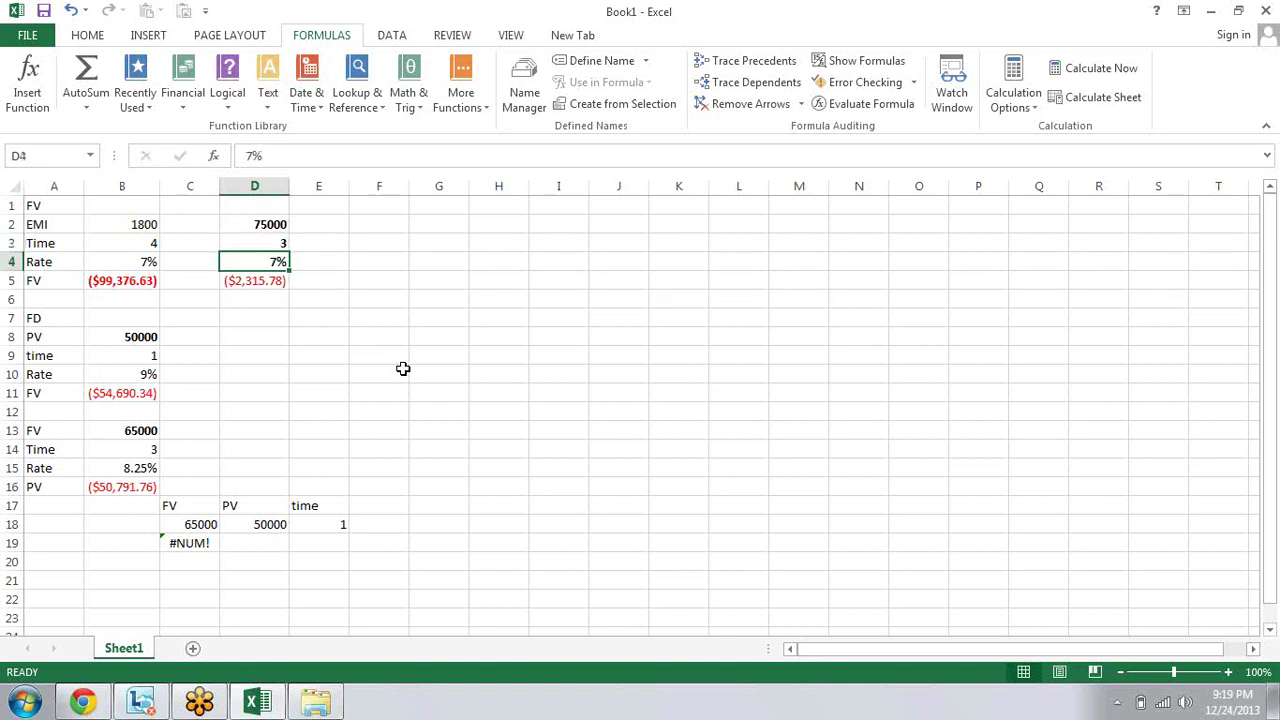
key(Down)
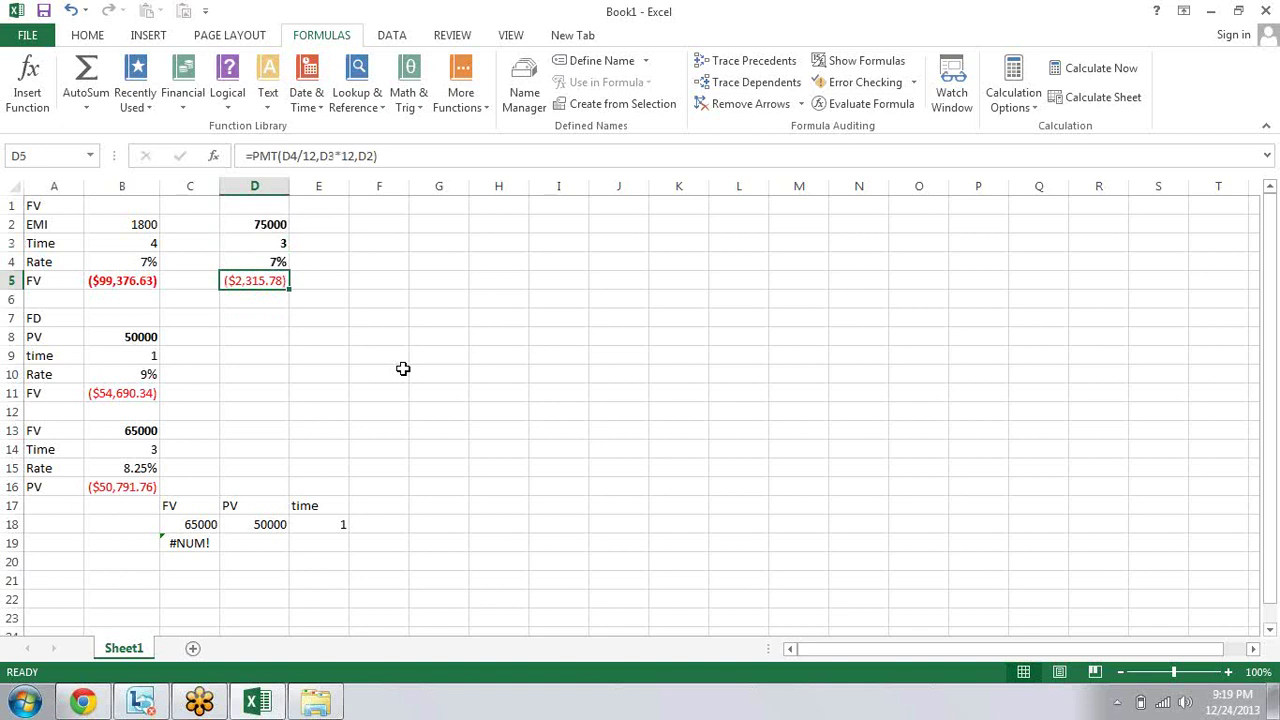
key(Right)
key(Right)
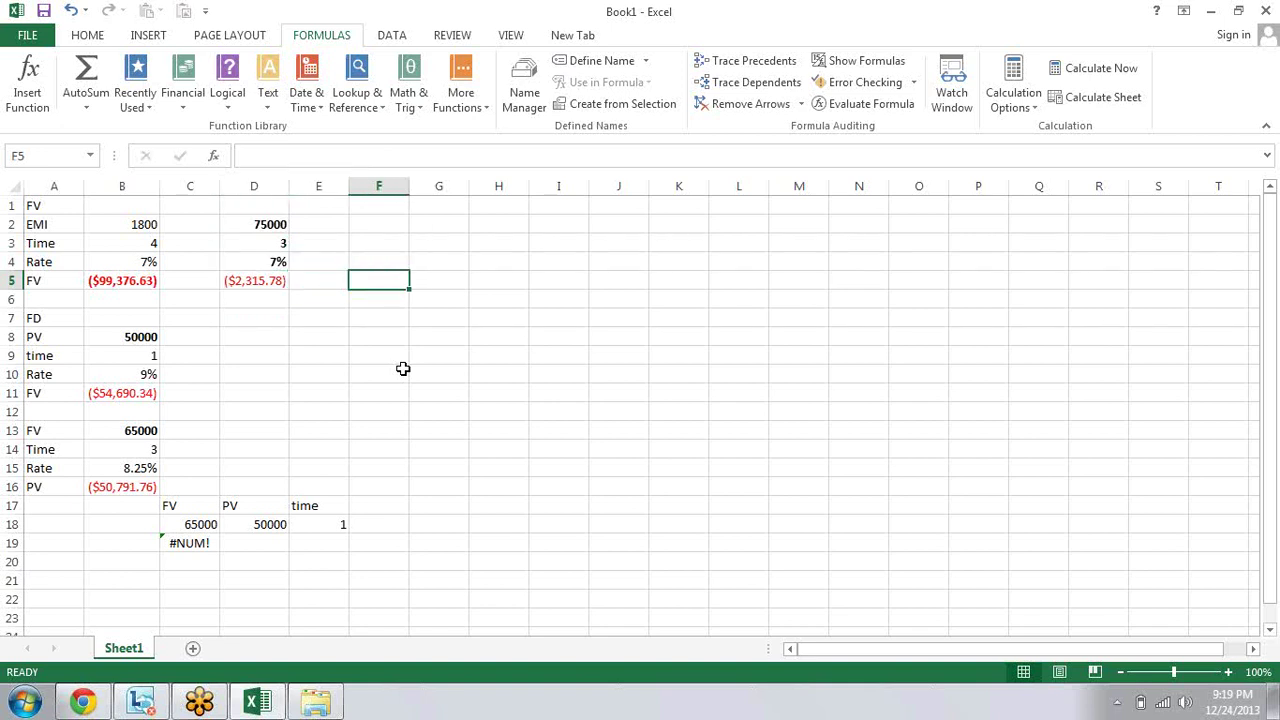
key(Up)
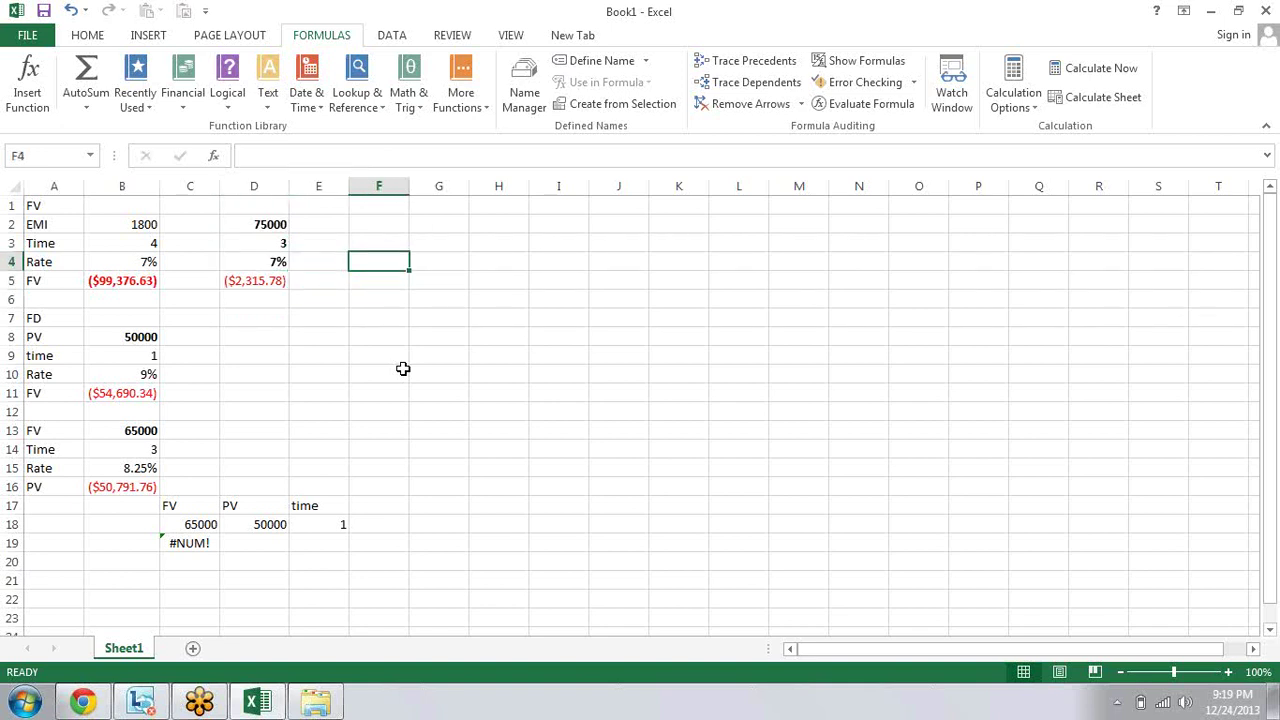
key(Up)
key(Right)
key(Up)
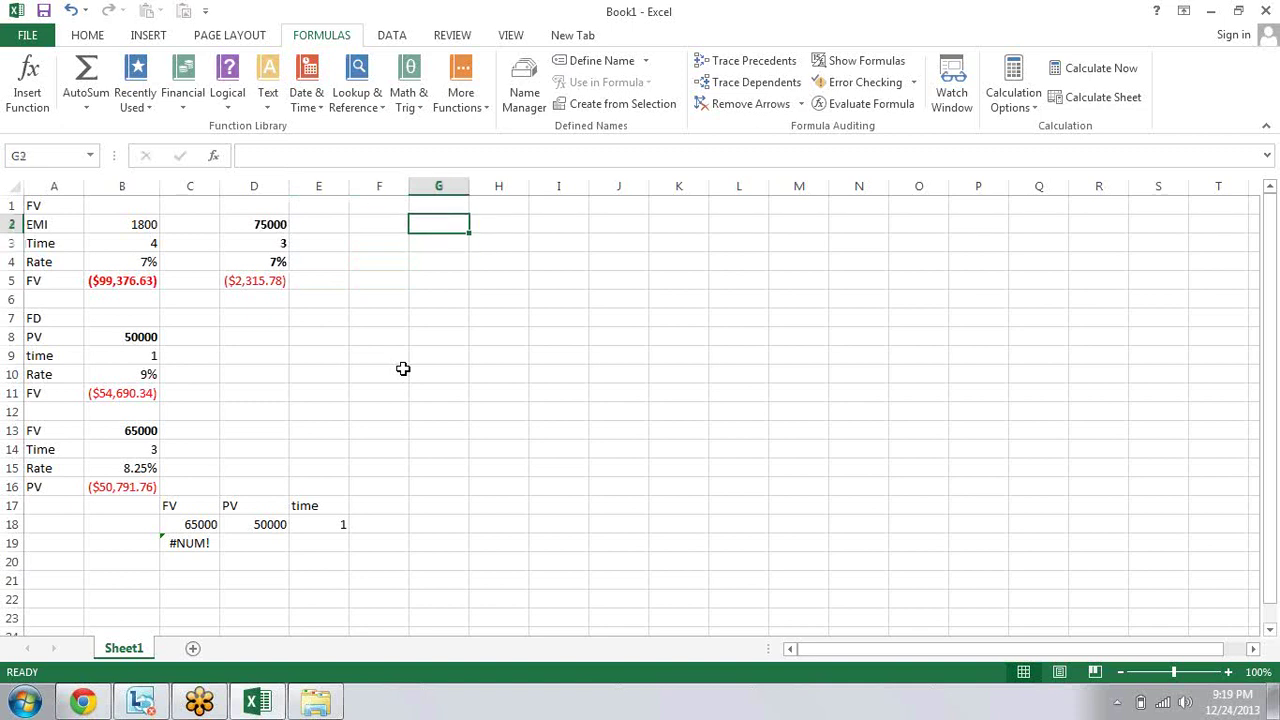
key(Down)
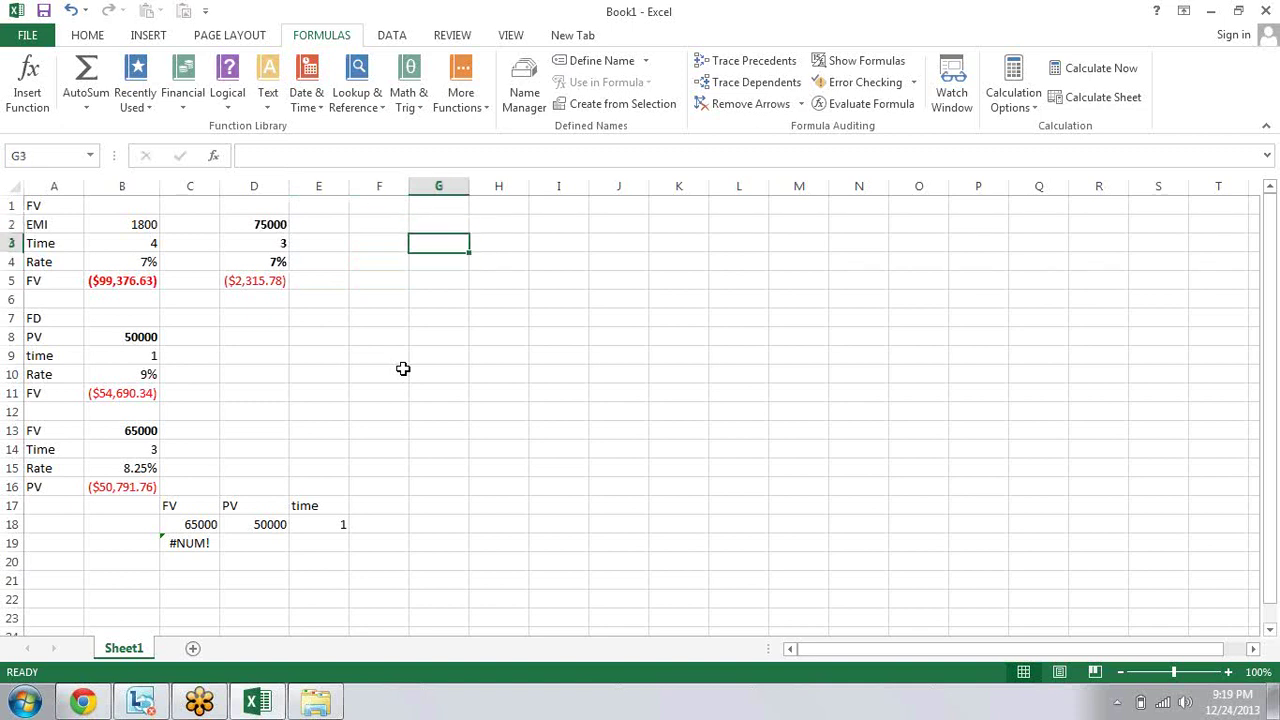
key(Up)
key(Left)
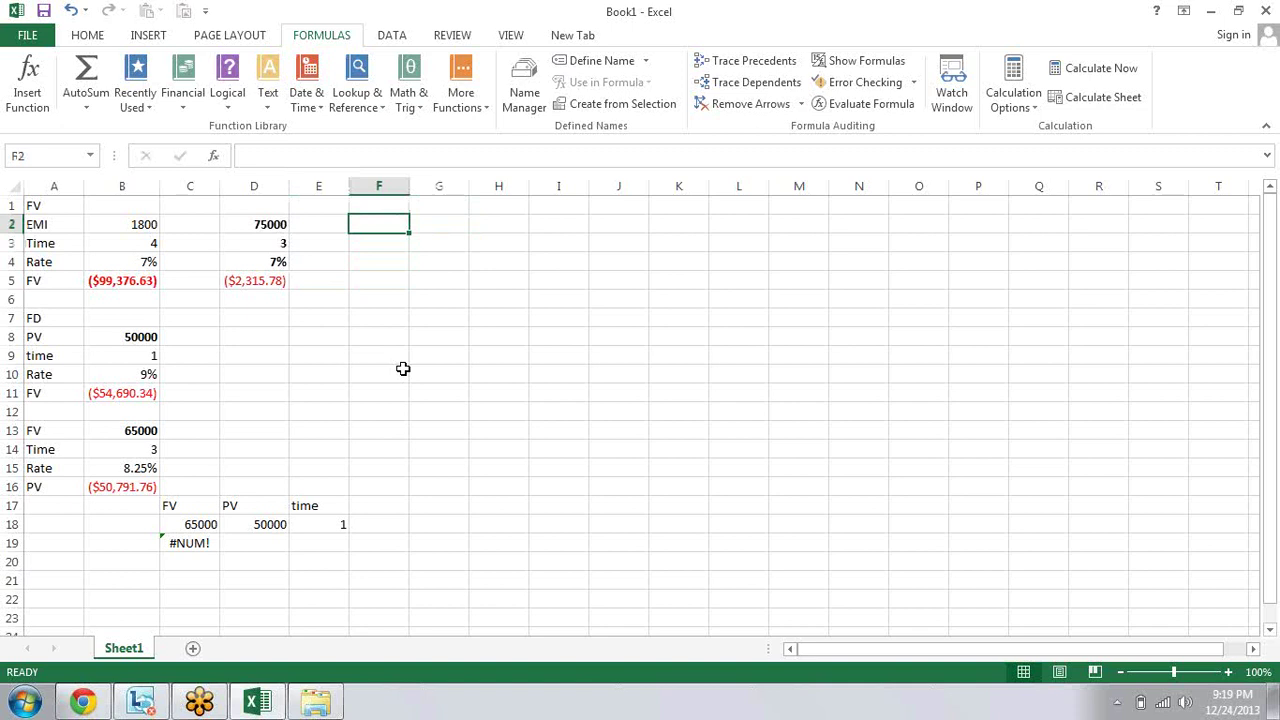
Step: Enter =RATE(D3*12,D5,D2) in F2 to get the monthly rate
text(=ra)
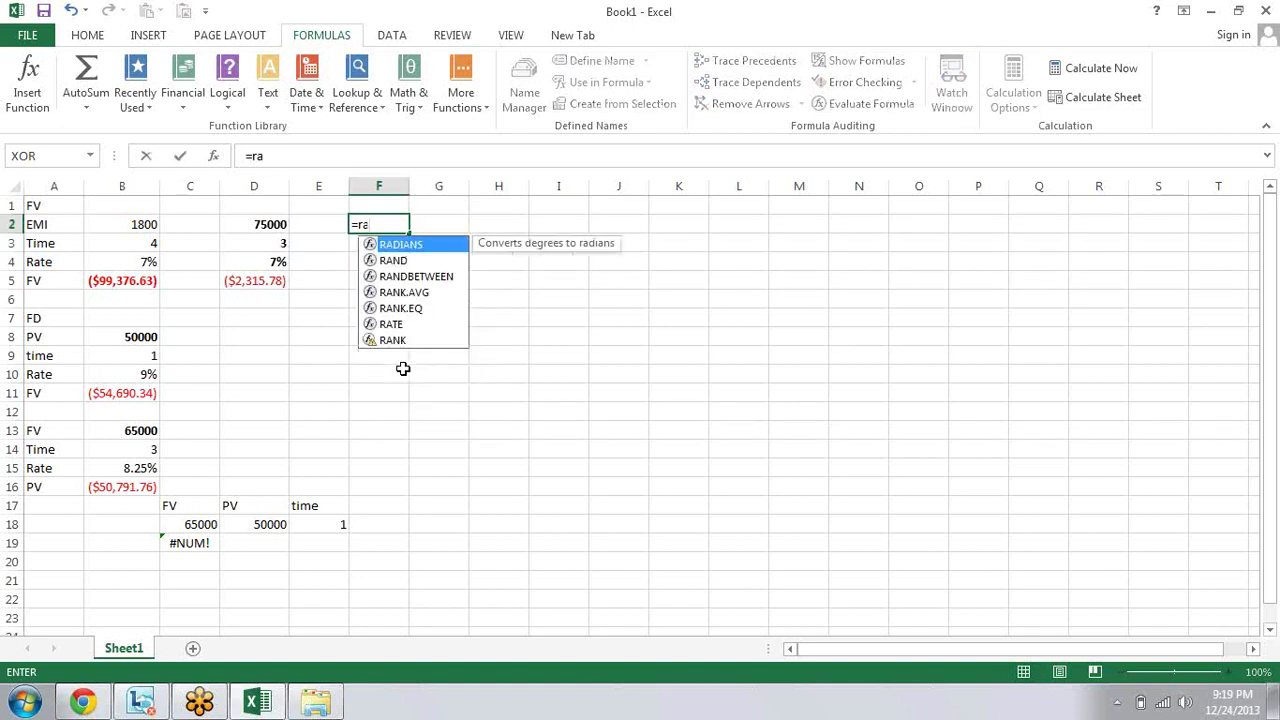
text(t)
key(Tab)
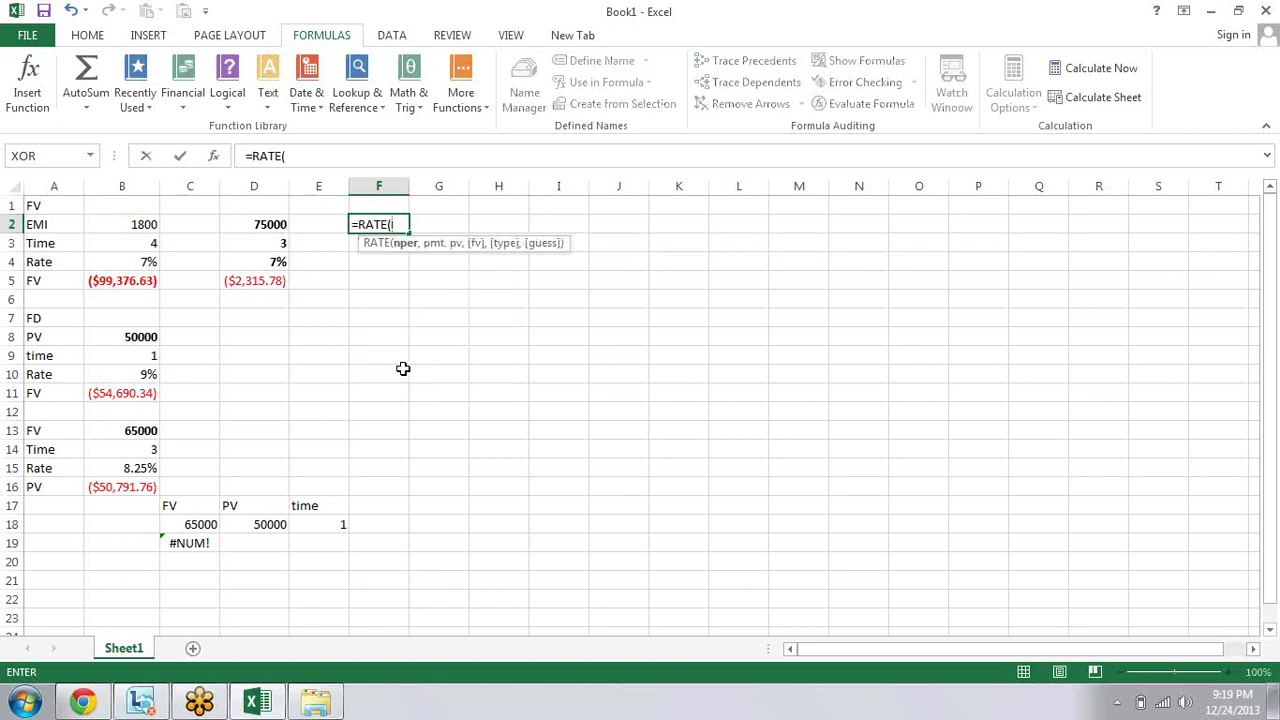
key(Left)
key(Left)
key(Down)
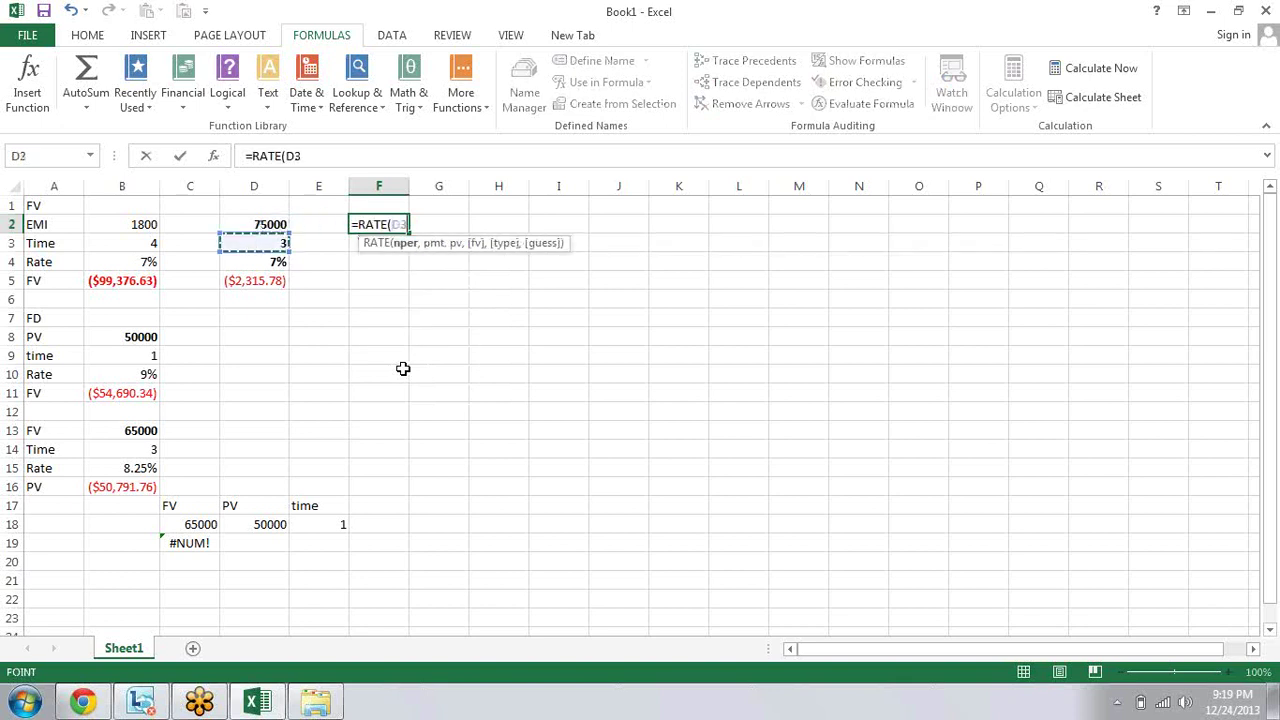
text(*1123)
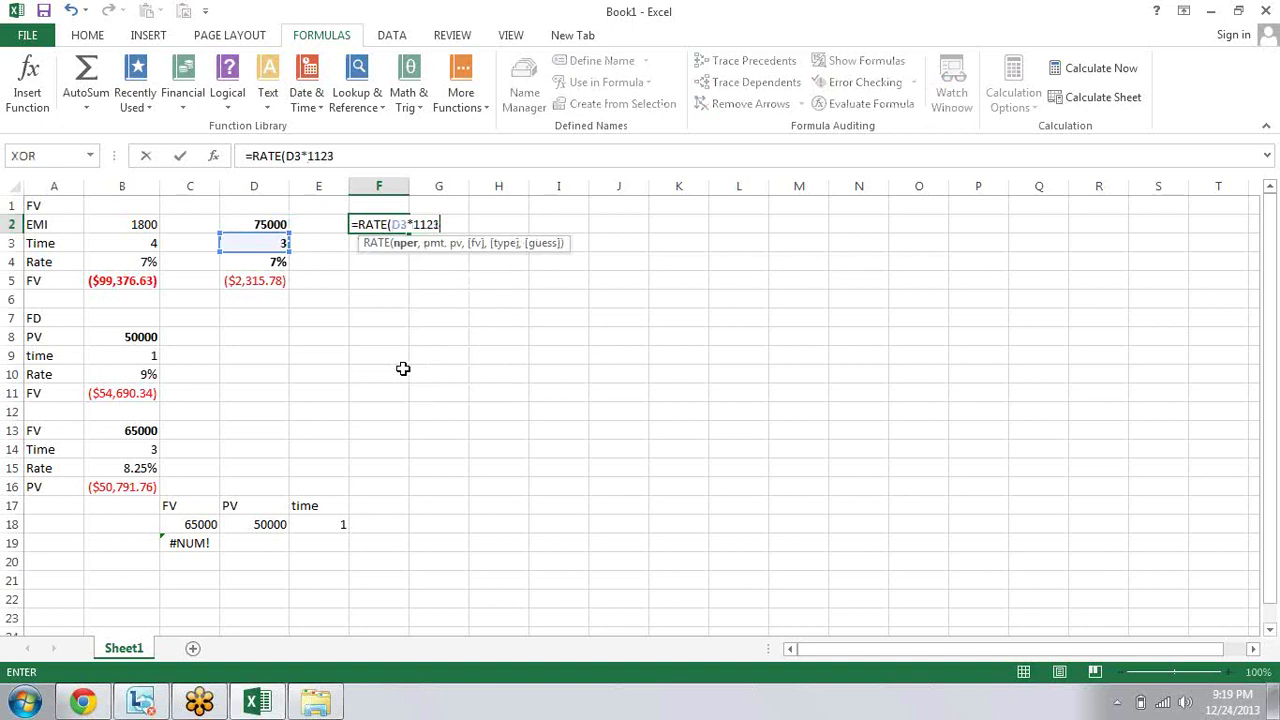
key(BackSpace)
key(BackSpace)
key(BackSpace)
key(BackSpace)
text(13)
key(BackSpace)
text(2)
text(,)
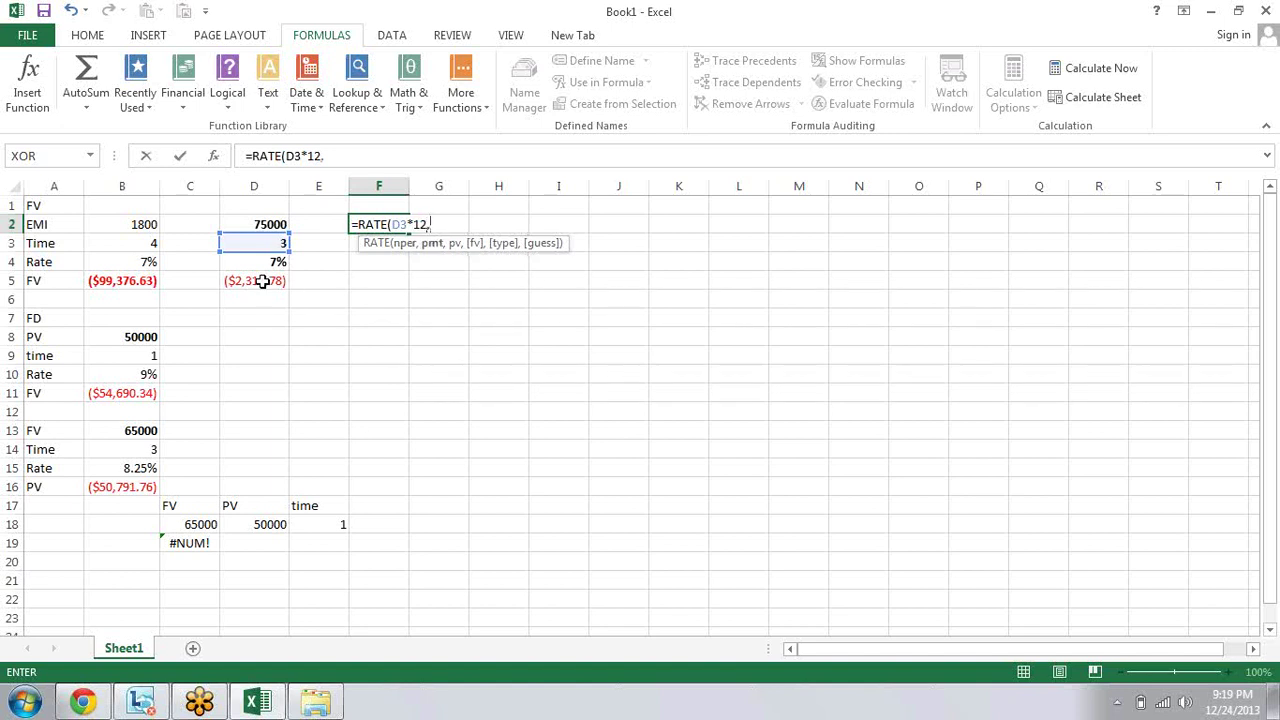
click(262, 282)
text(,)
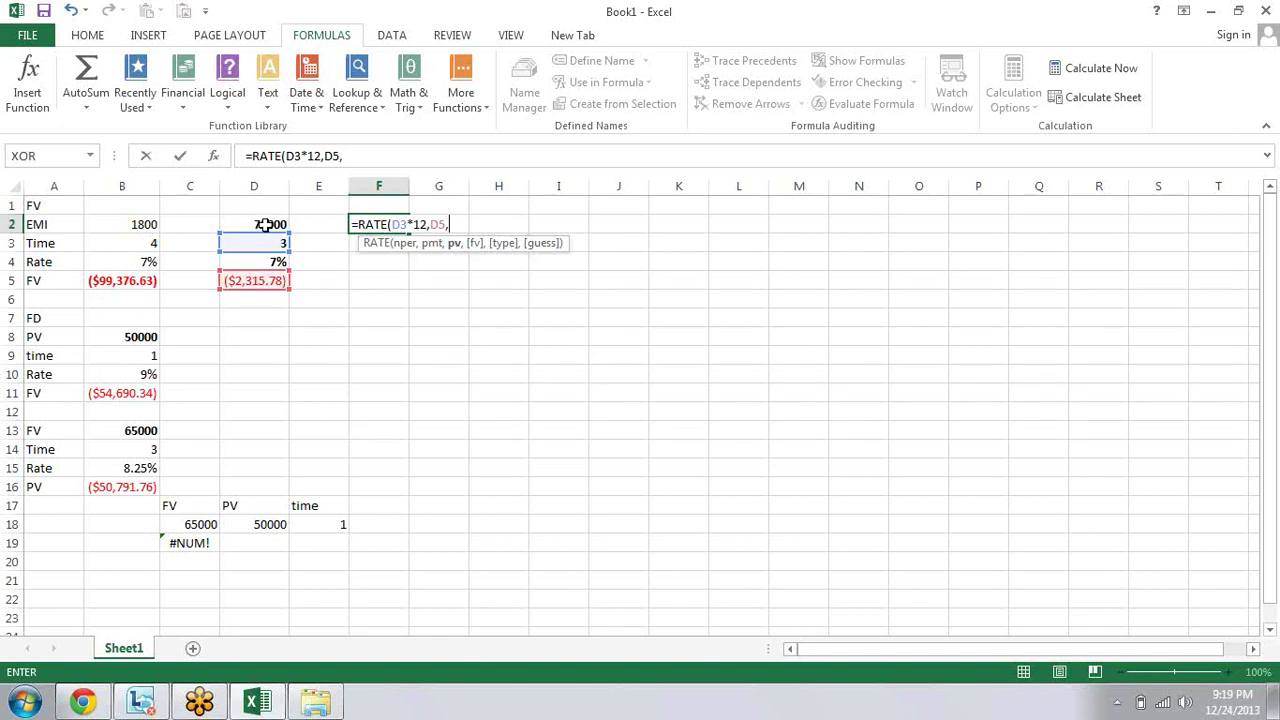
key(Left)
key(Left)
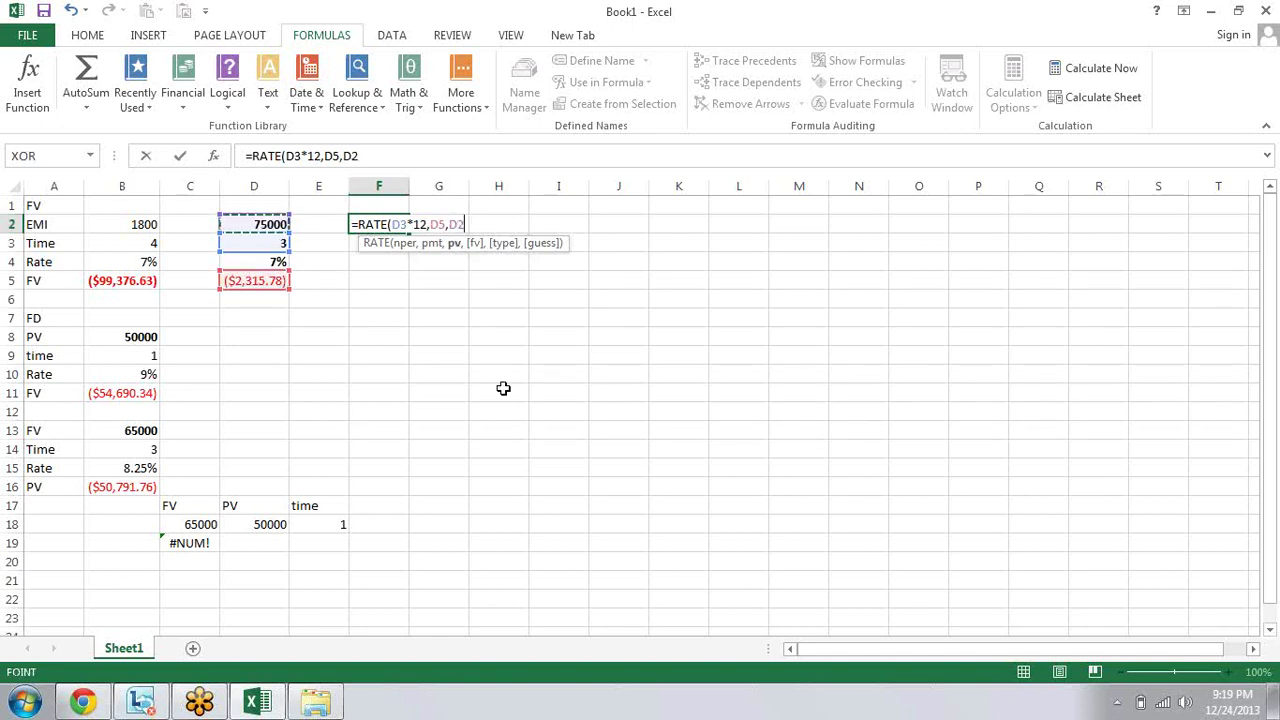
text())
key(Return)
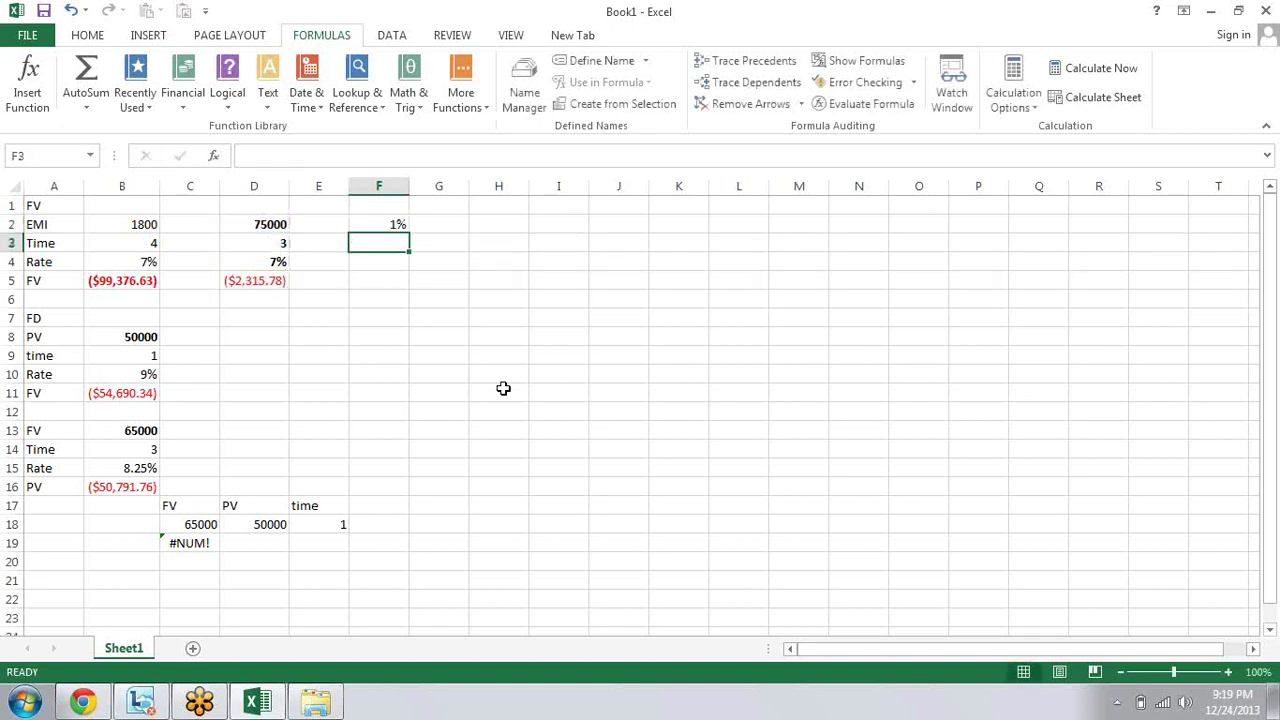
Step: Multiply F2's RATE formula by 12 so it shows the 7% annual rate
key(Up)
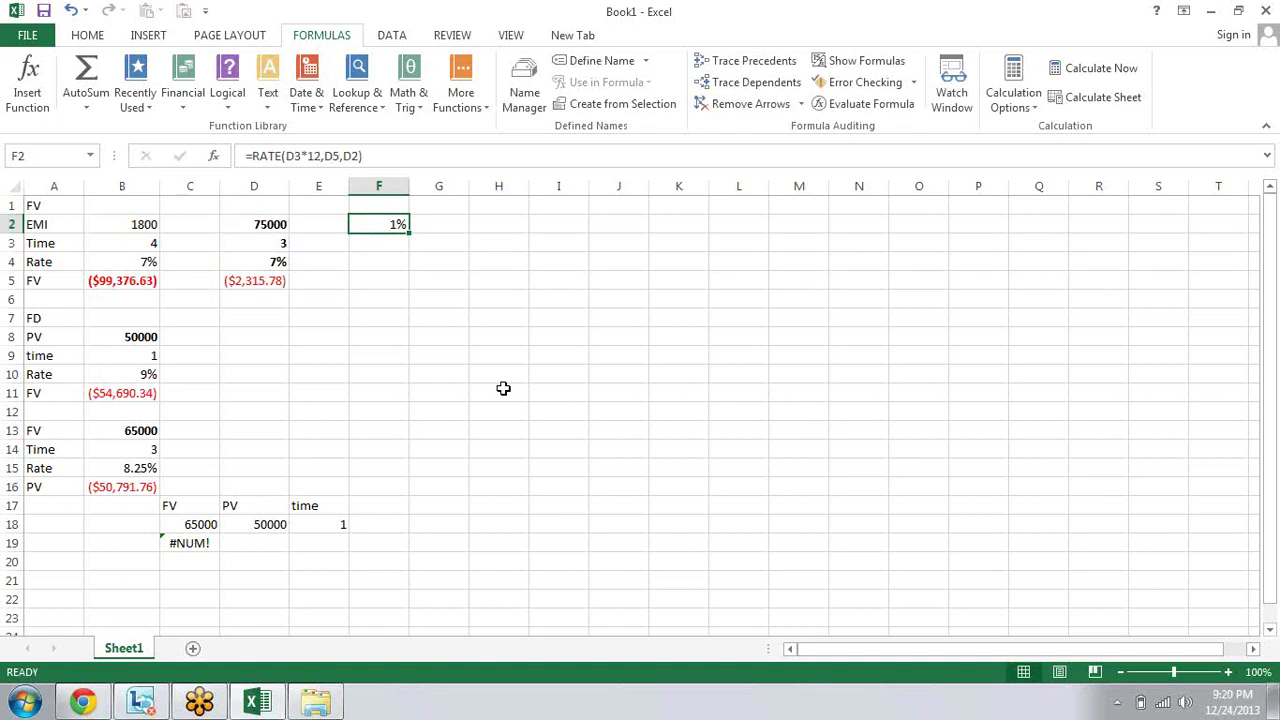
key(F2)
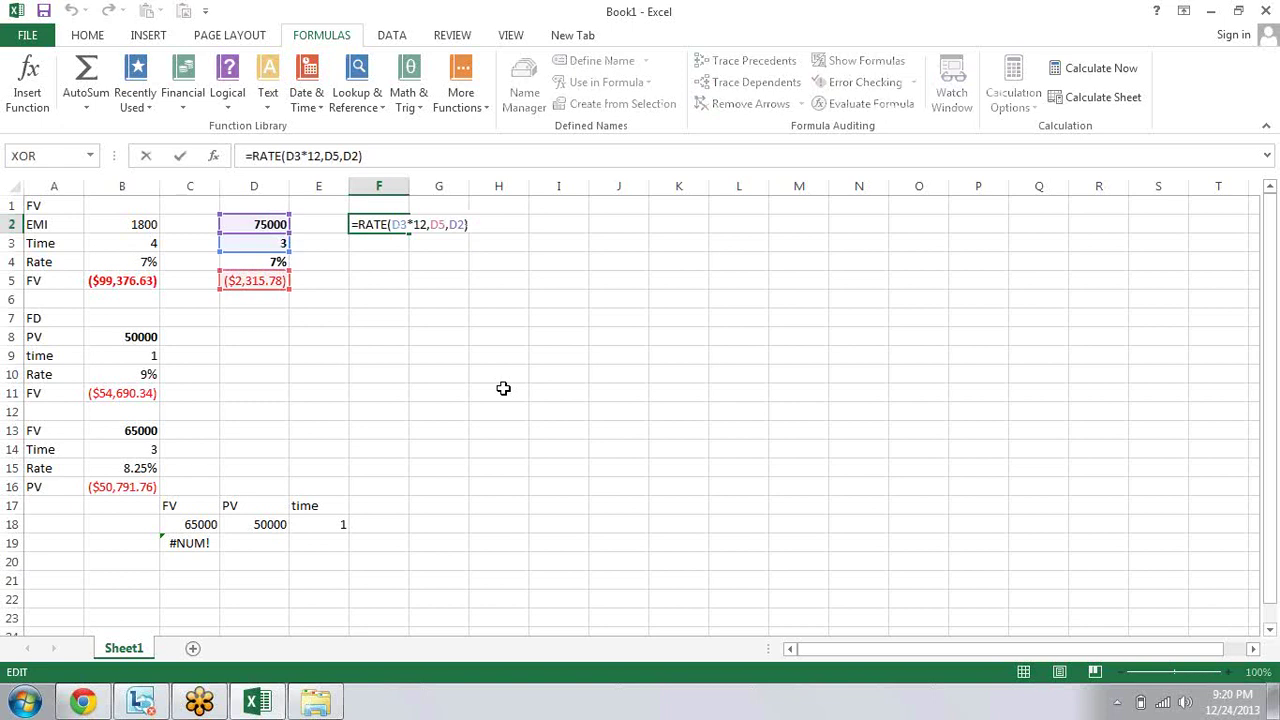
text(*)
text(12)
key(Return)
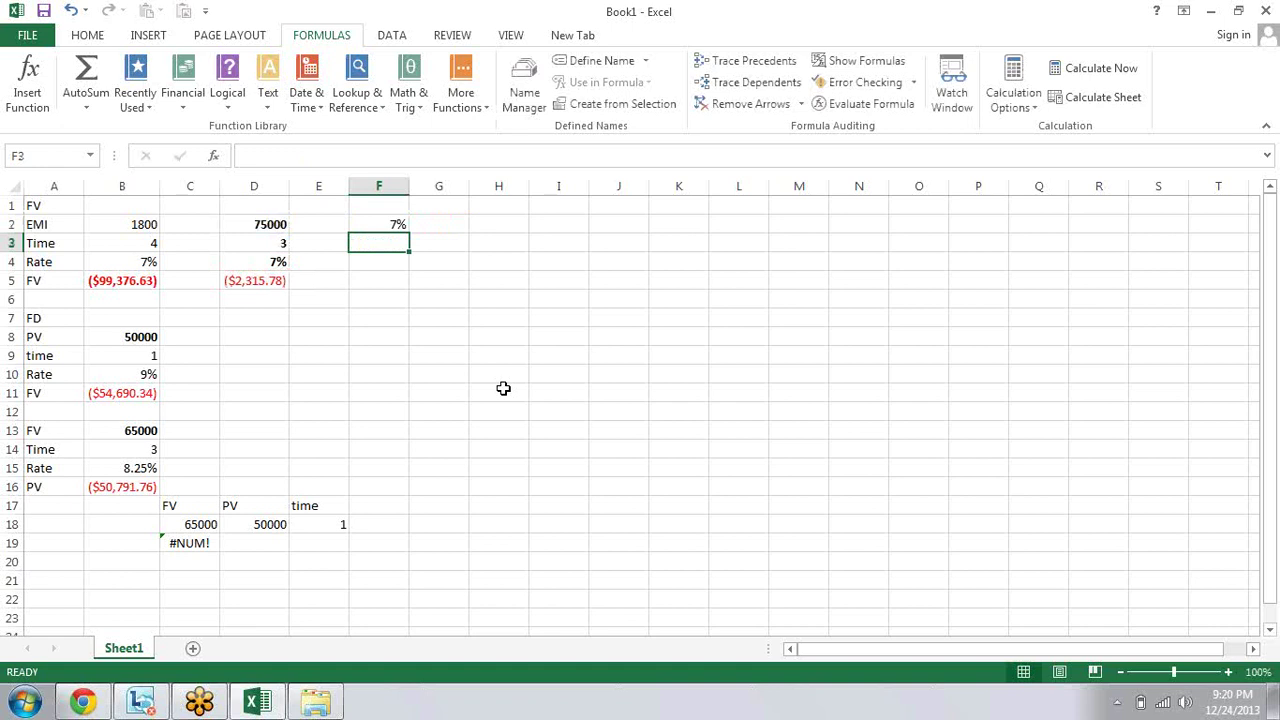
key(Up)
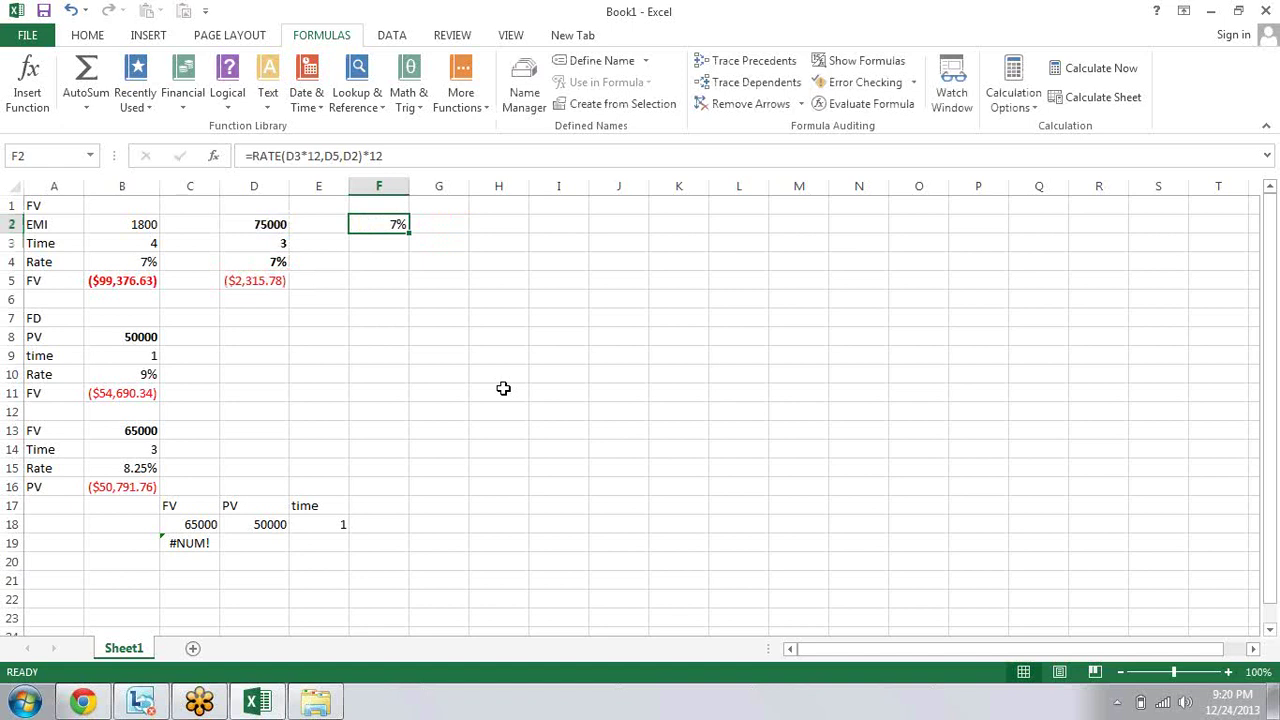
key(Down)
key(Down)
key(Up)
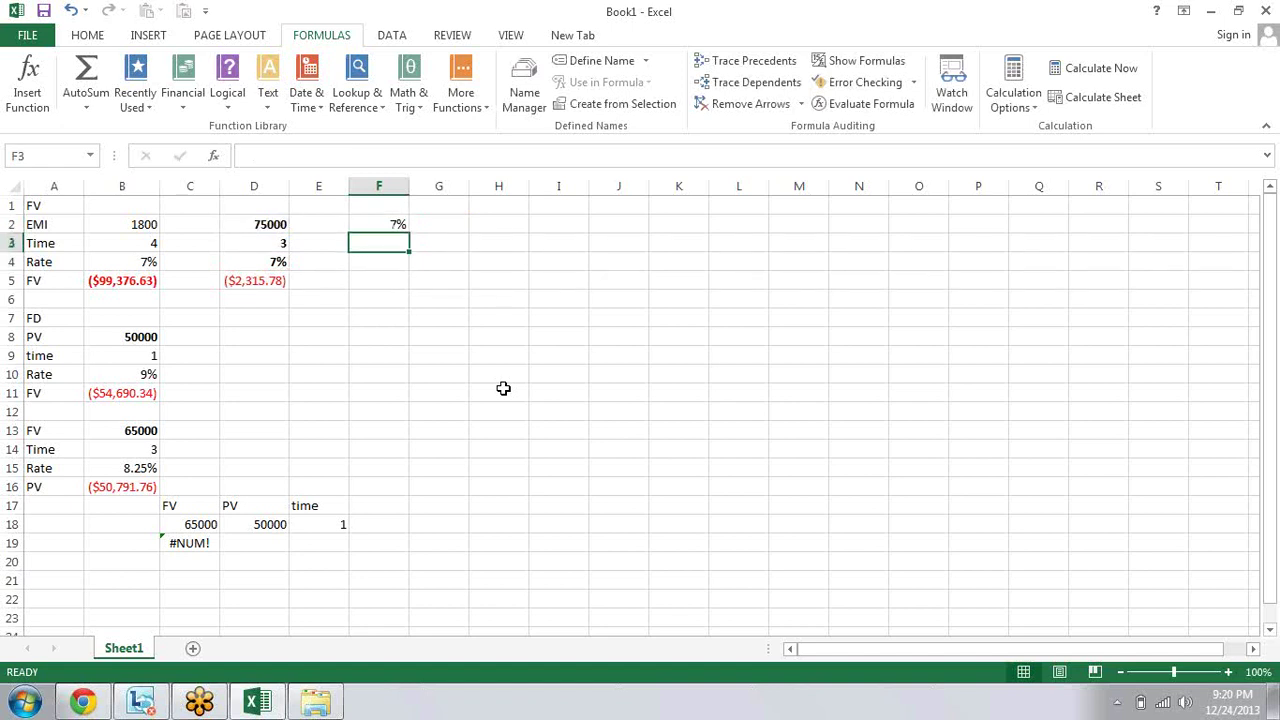
key(Up)
key(F2)
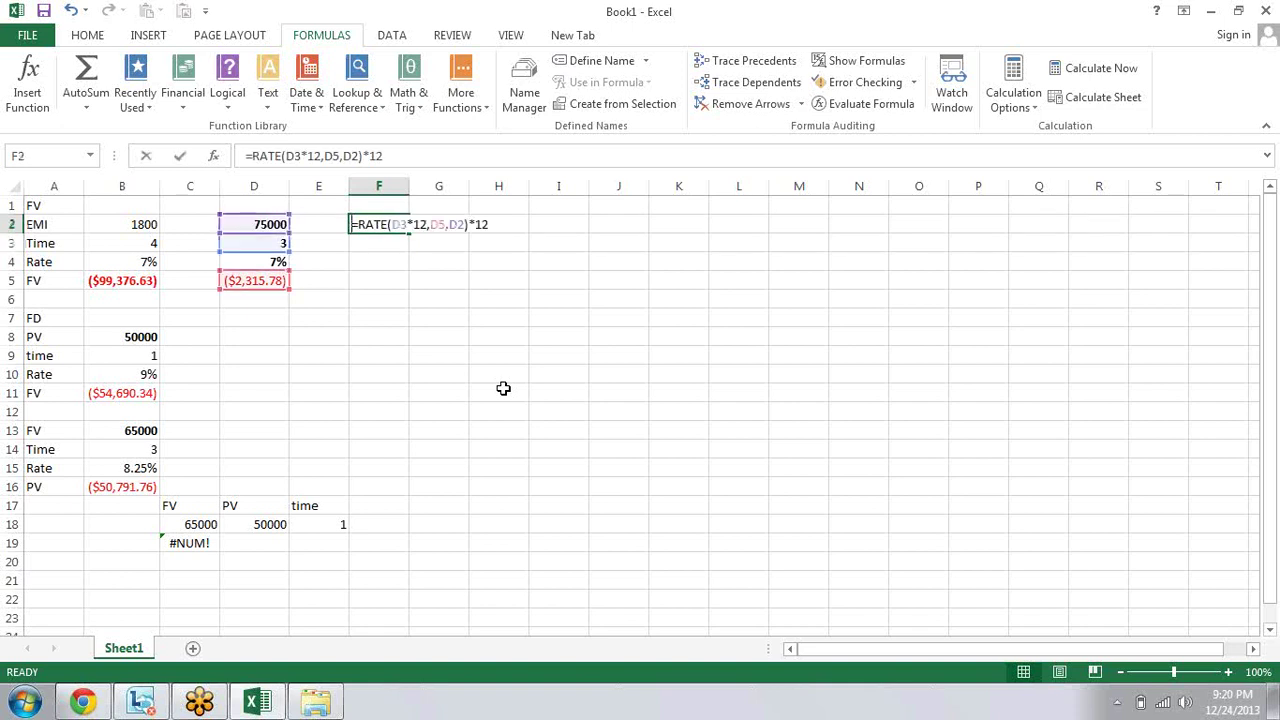
key(Return)
key(Return)
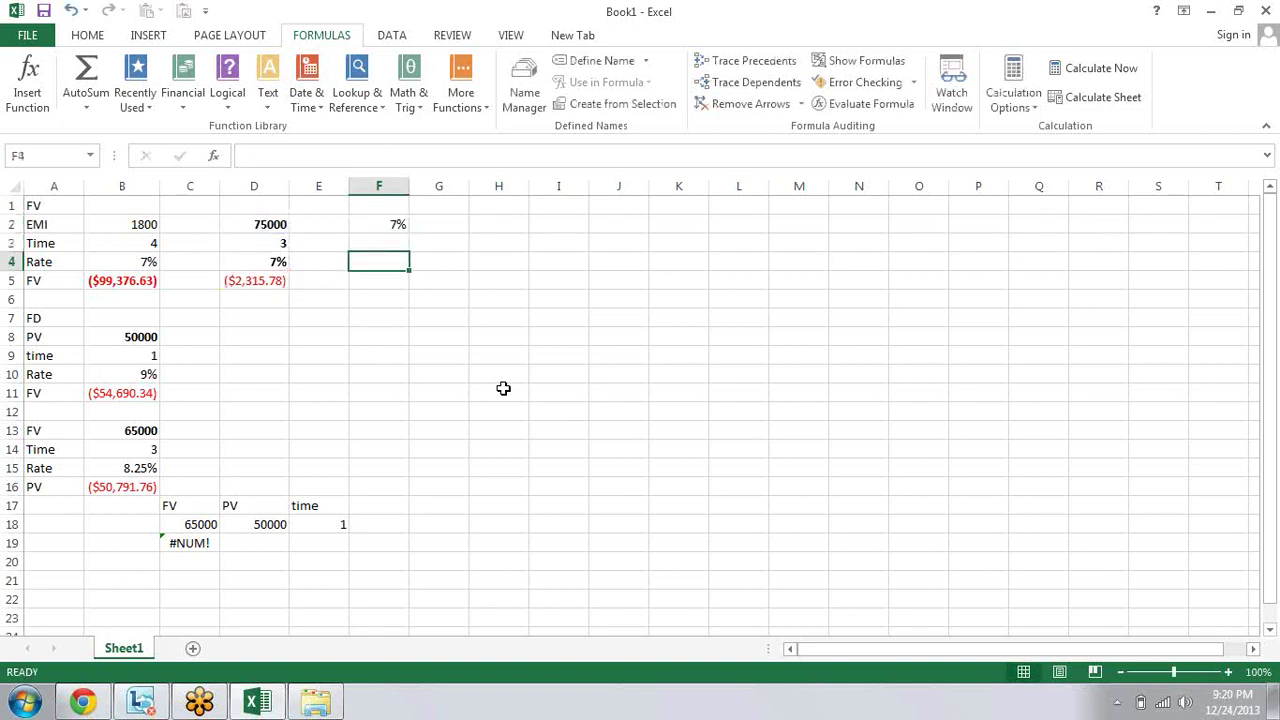
key(Right)
key(Left)
key(Left)
key(Left)
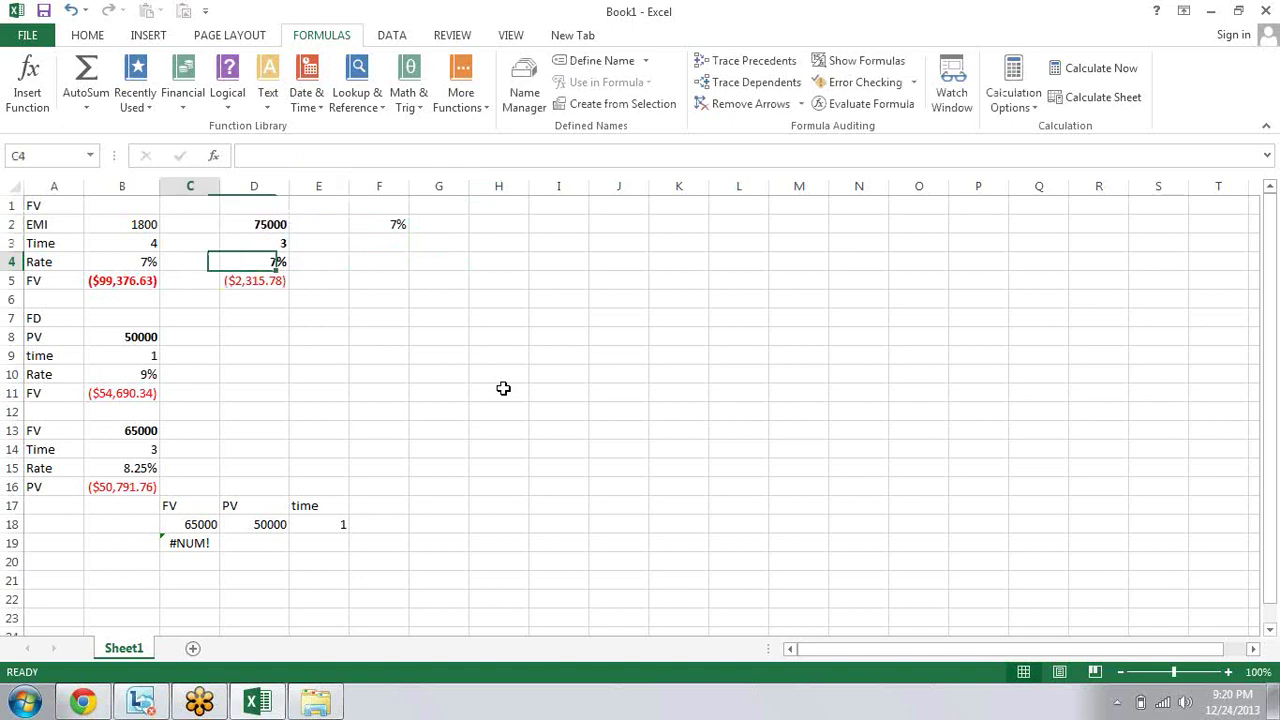
key(Left)
key(Left)
key(Up)
key(Right)
key(Right)
key(Right)
key(Right)
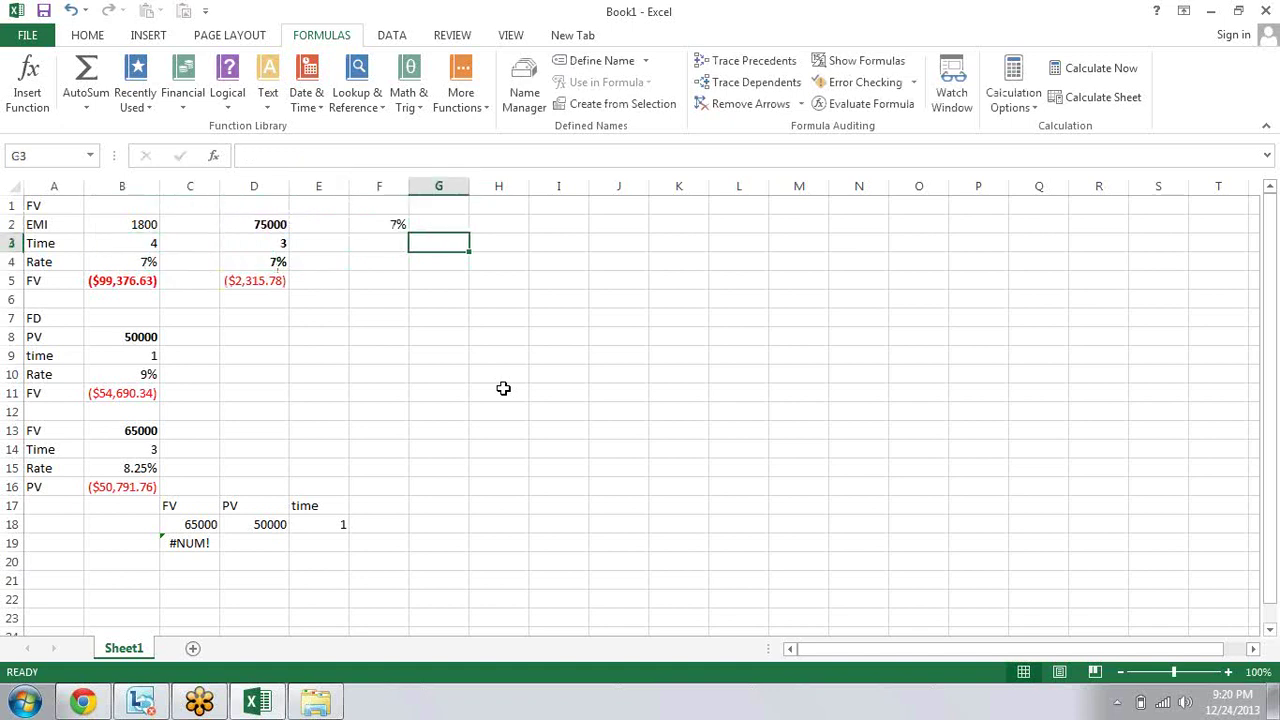
key(Right)
key(Left)
key(Left)
key(Left)
key(Left)
key(Left)
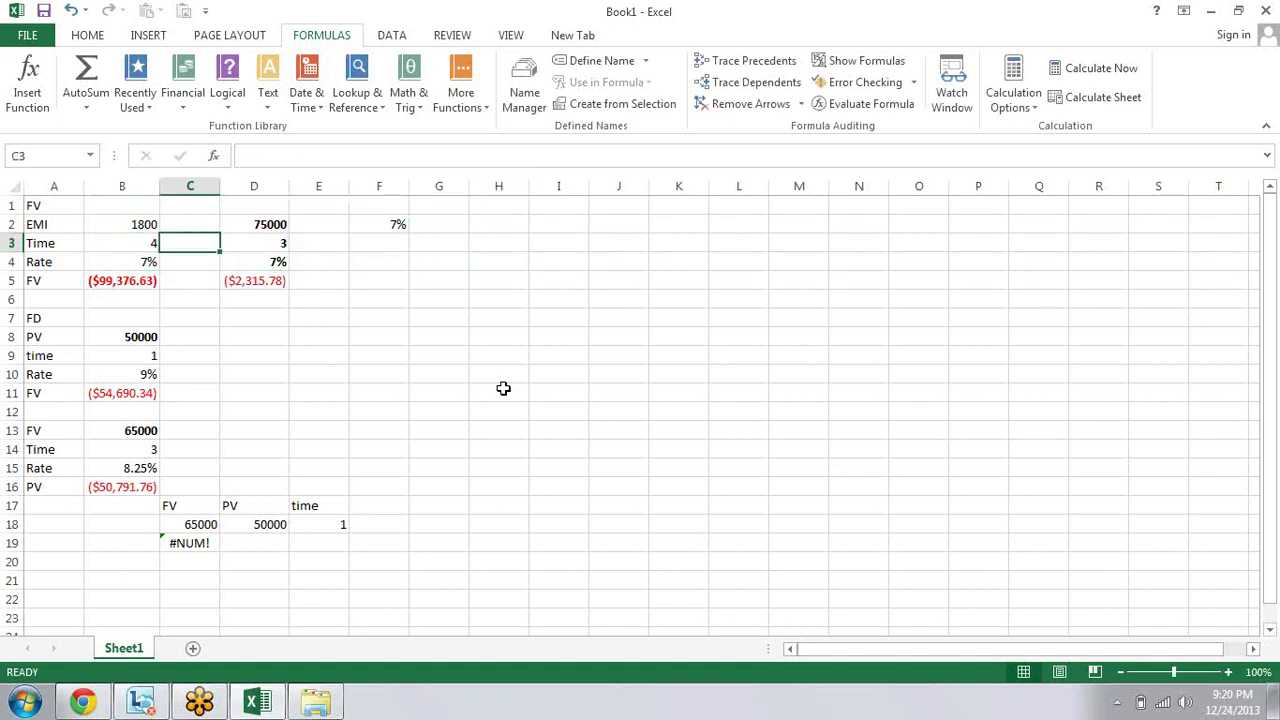
key(Up)
key(Right)
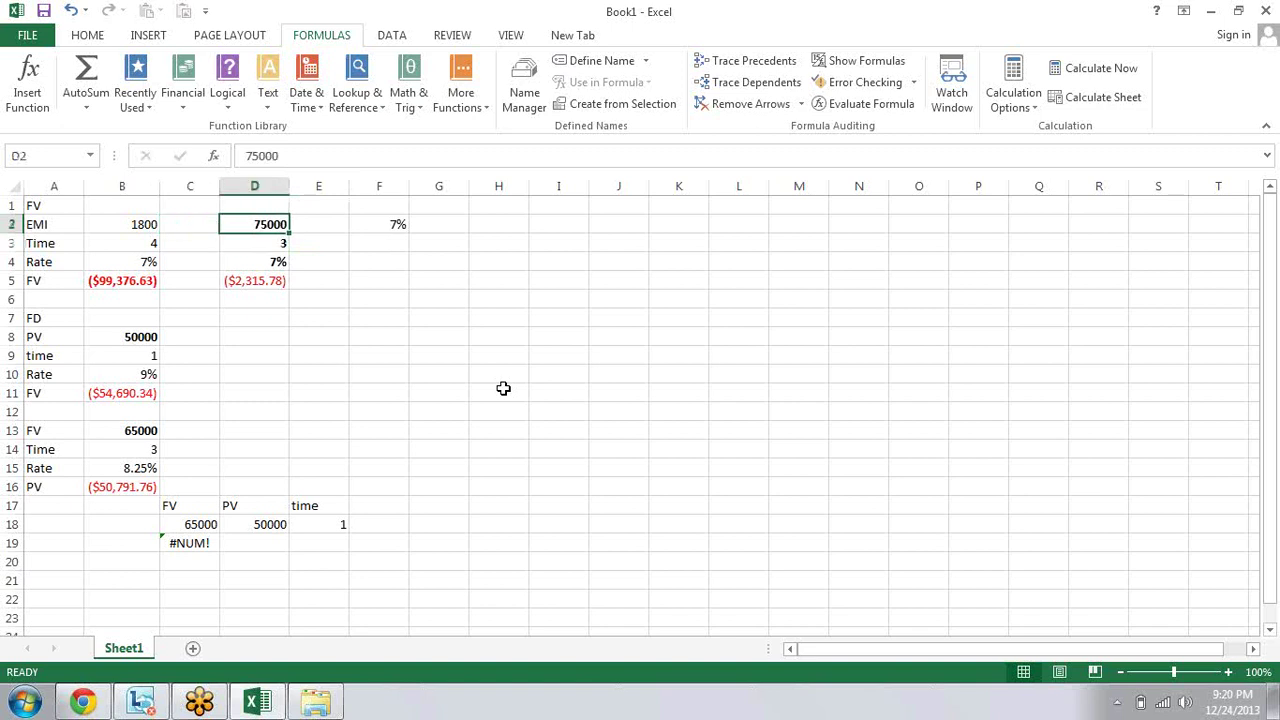
key(Down)
key(Down)
key(Up)
key(Up)
key(Down)
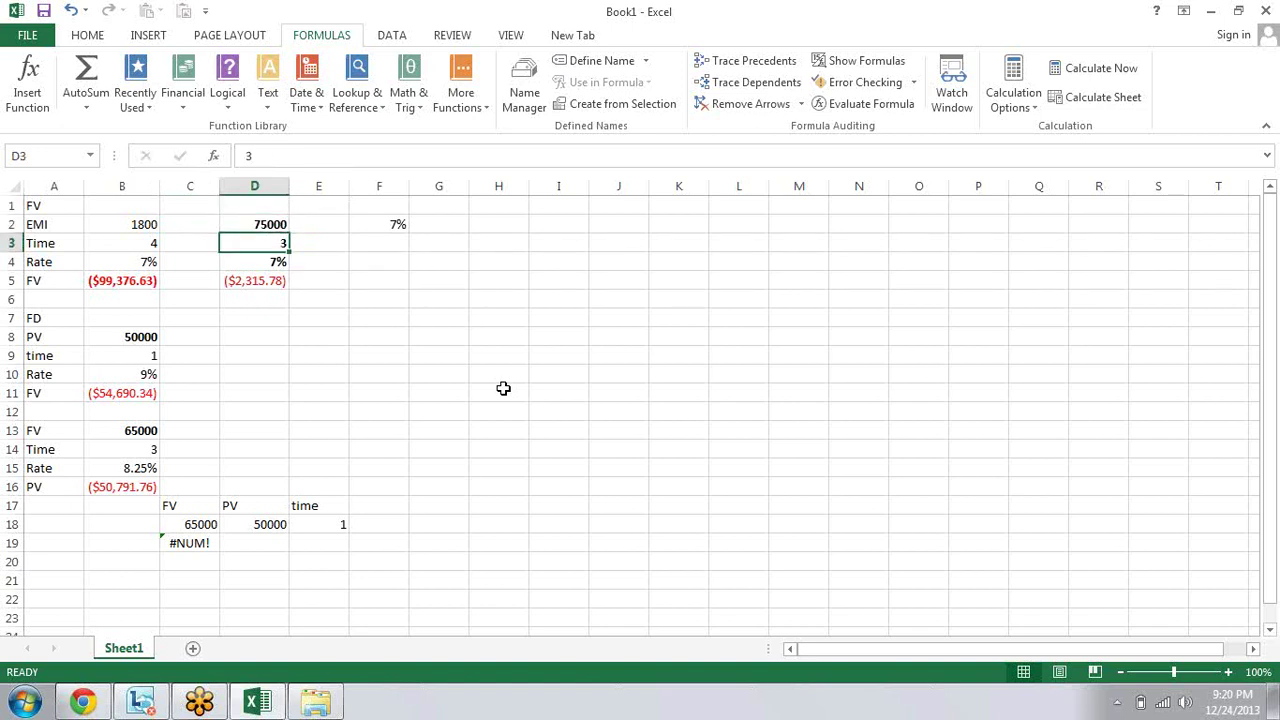
key(Right)
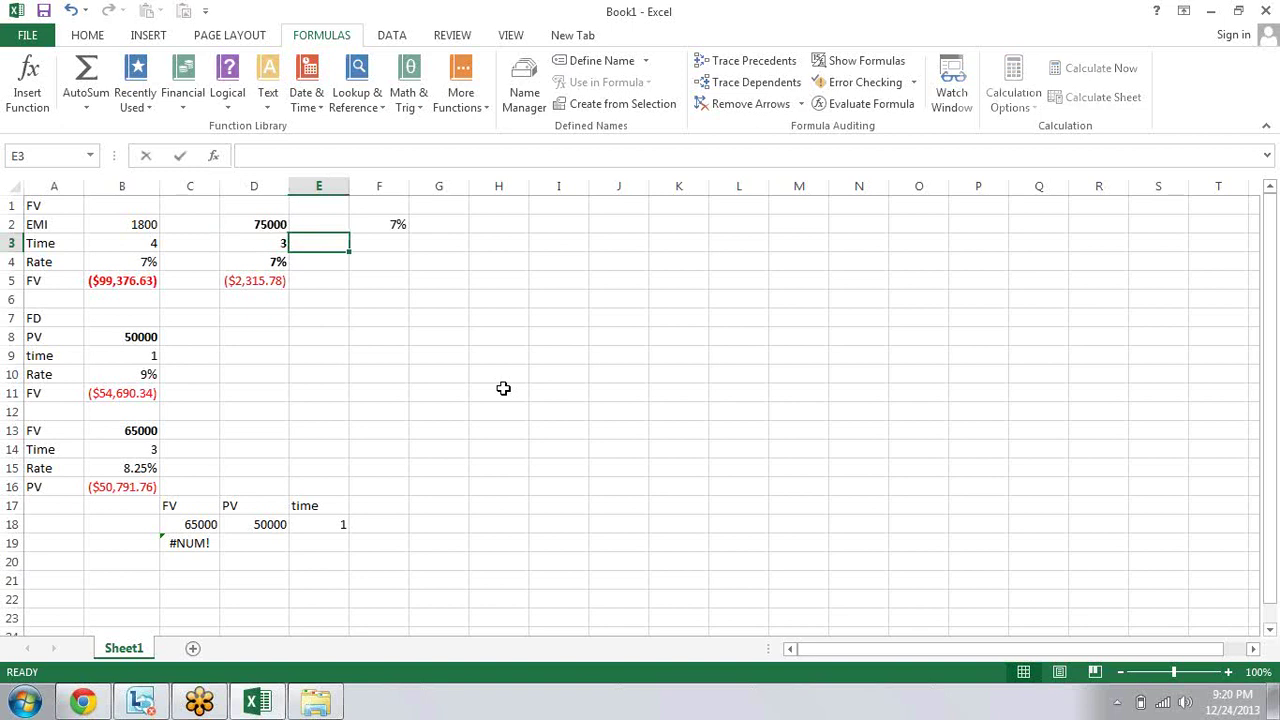
Step: Label the 3 and 7% values as years and rate in column E
text(yes)
text(r)
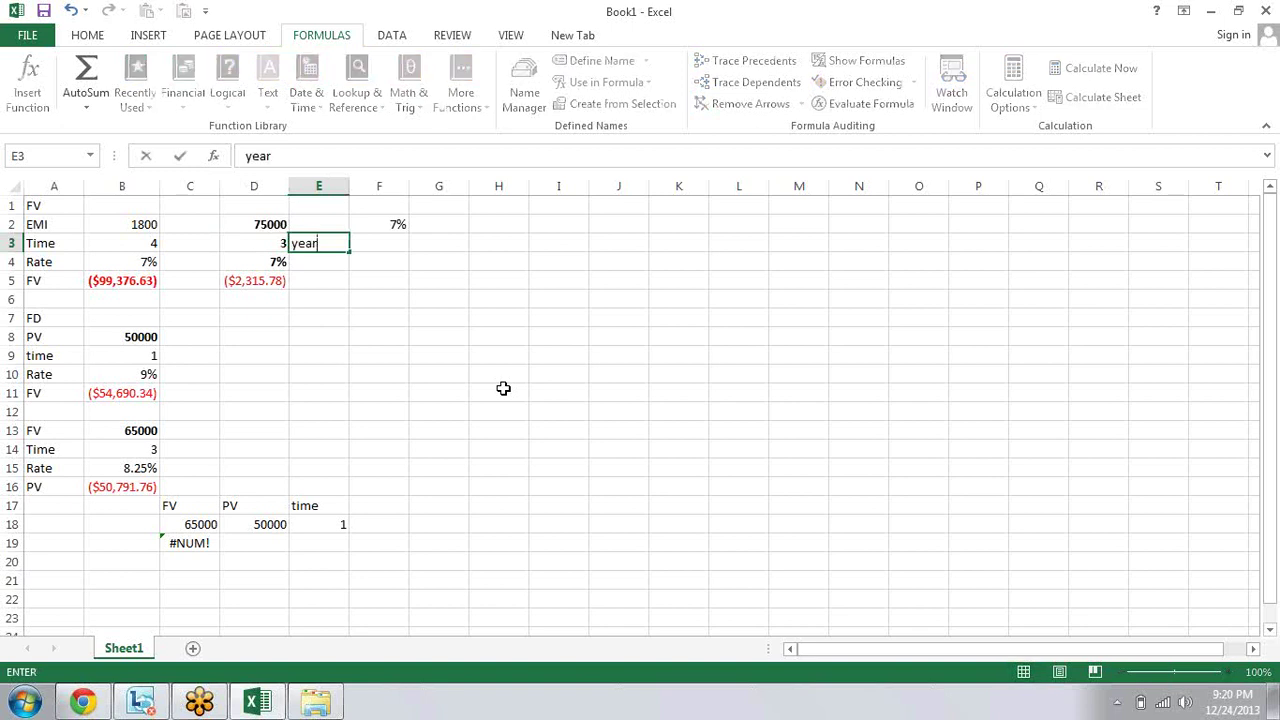
text(s)
key(Return)
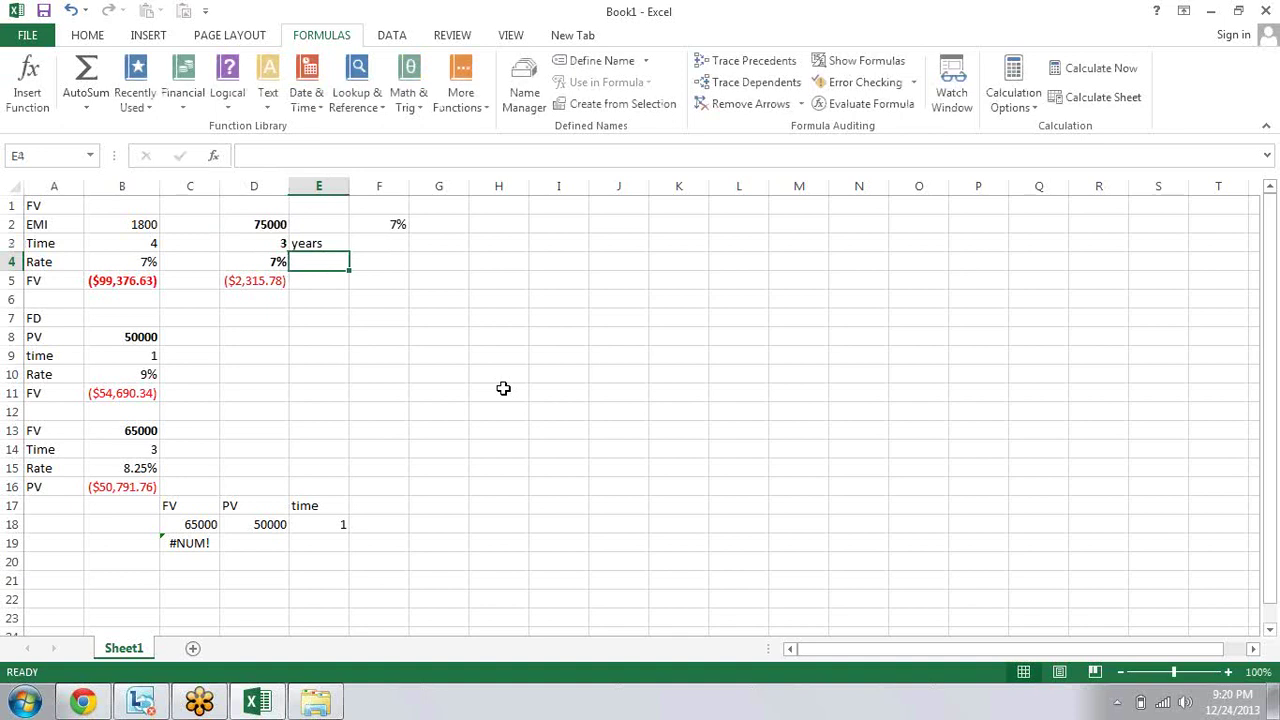
text(rate)
key(Return)
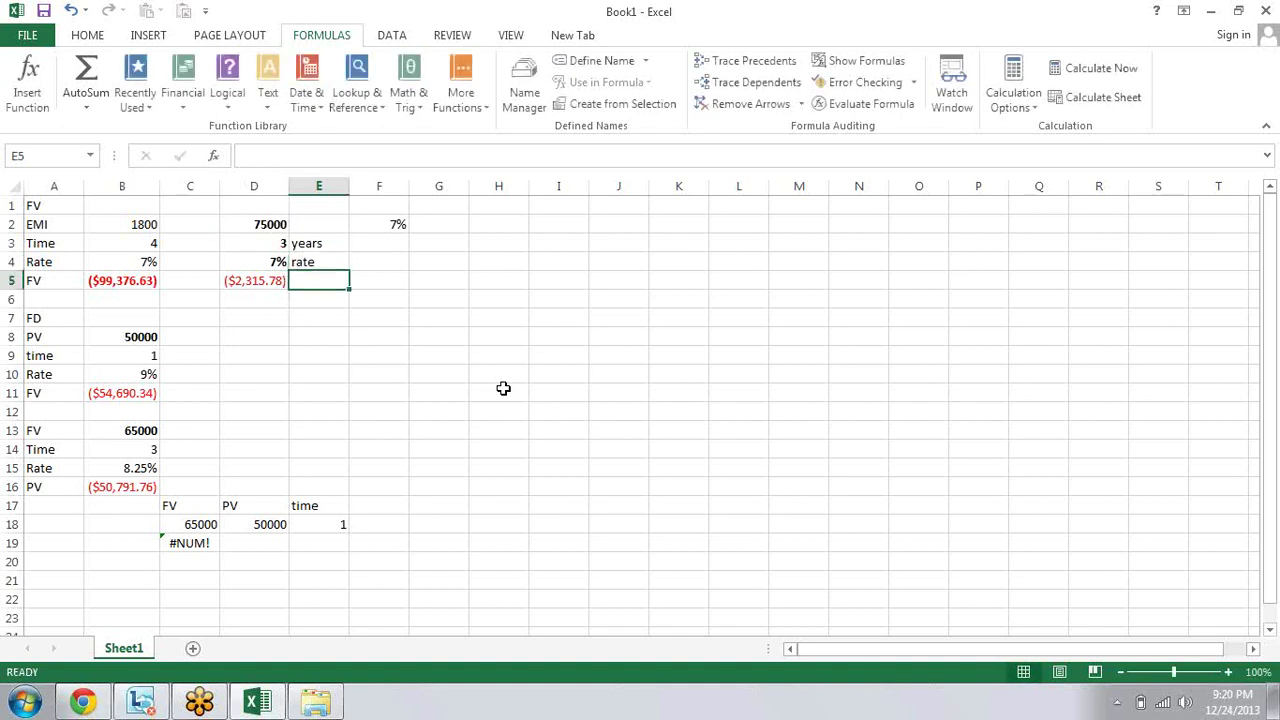
key(Up)
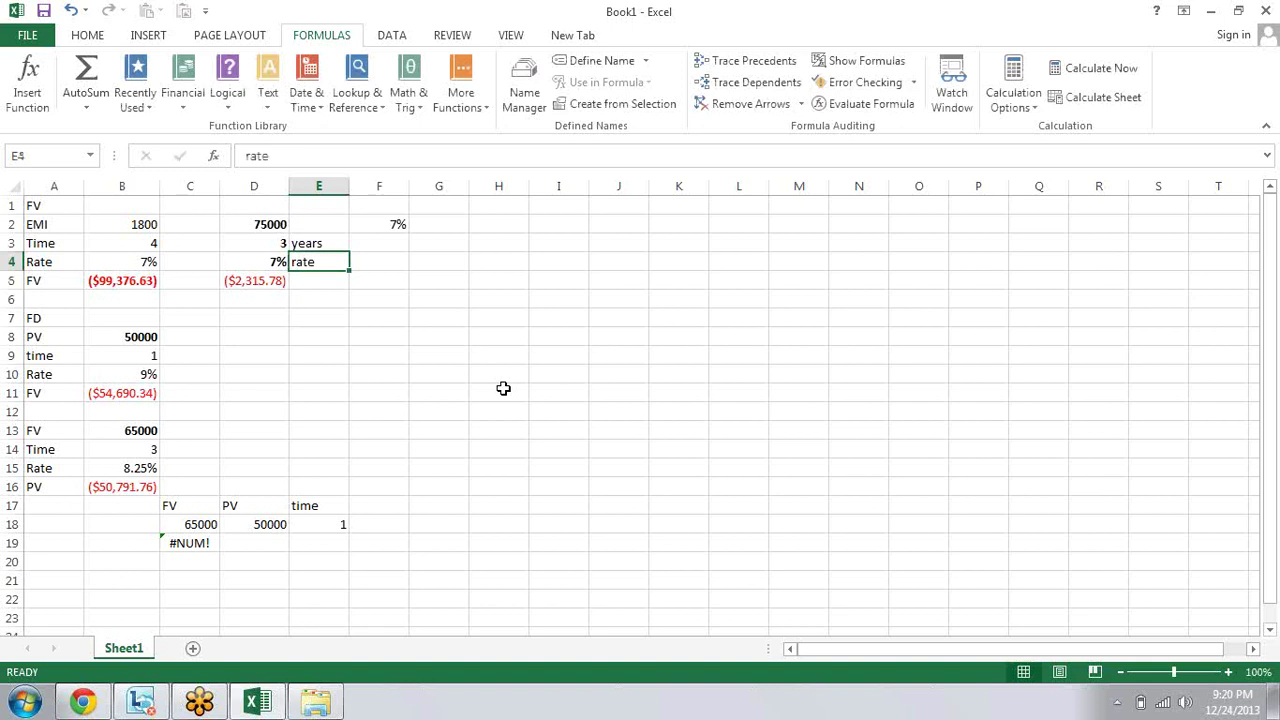
key(Down)
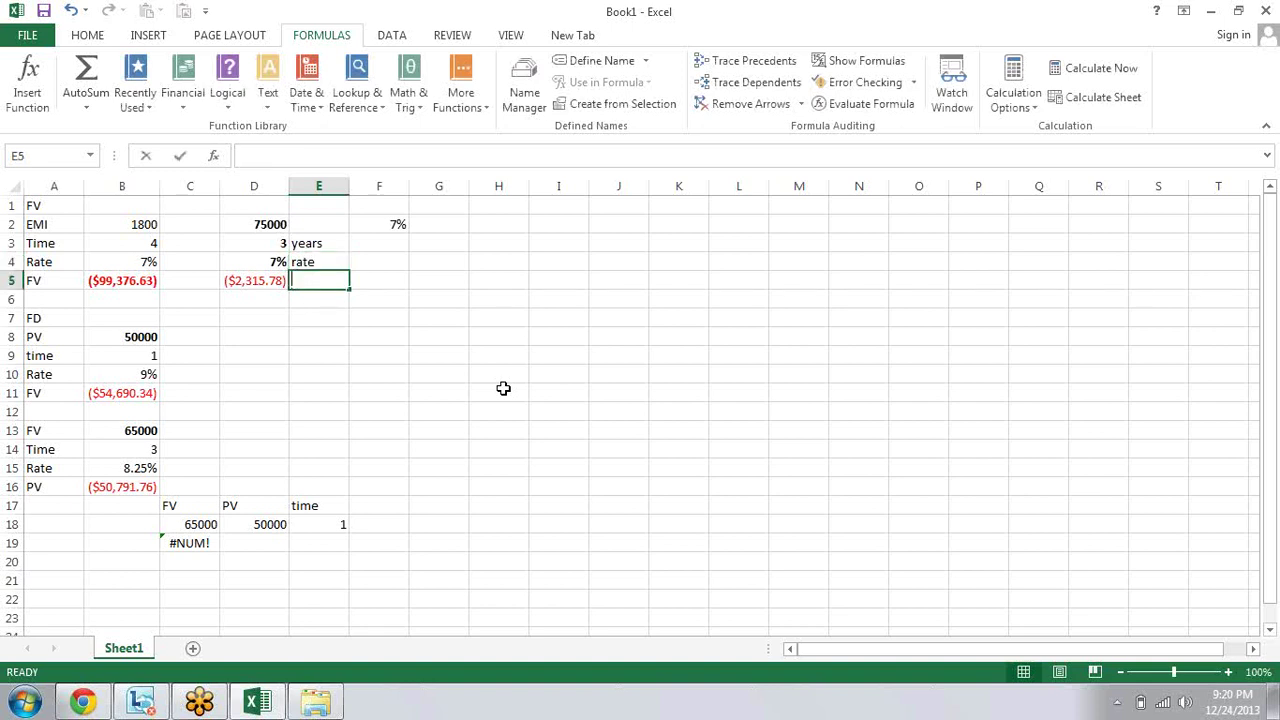
Step: Type EMI in E5 beside the payment, then recheck D5's PMT formula
text(diff)
key(BackSpace)
key(BackSpace)
key(BackSpace)
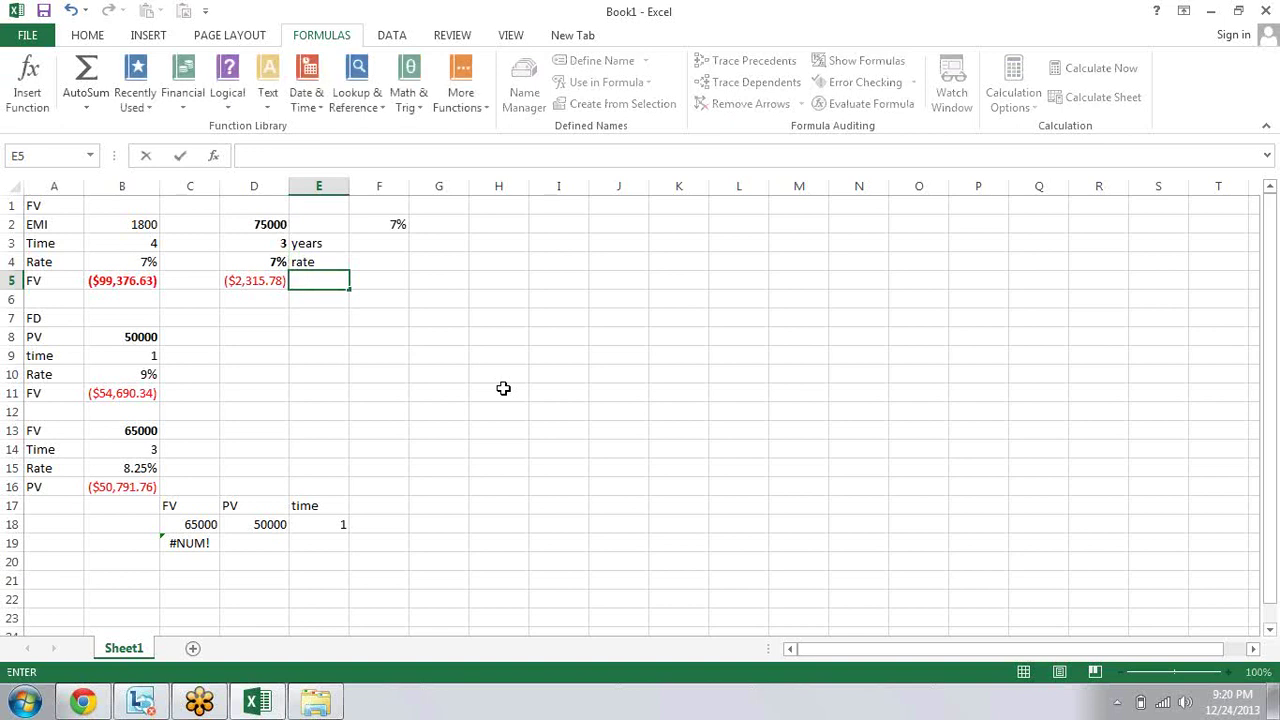
text(EMI)
key(ctrl+Return)
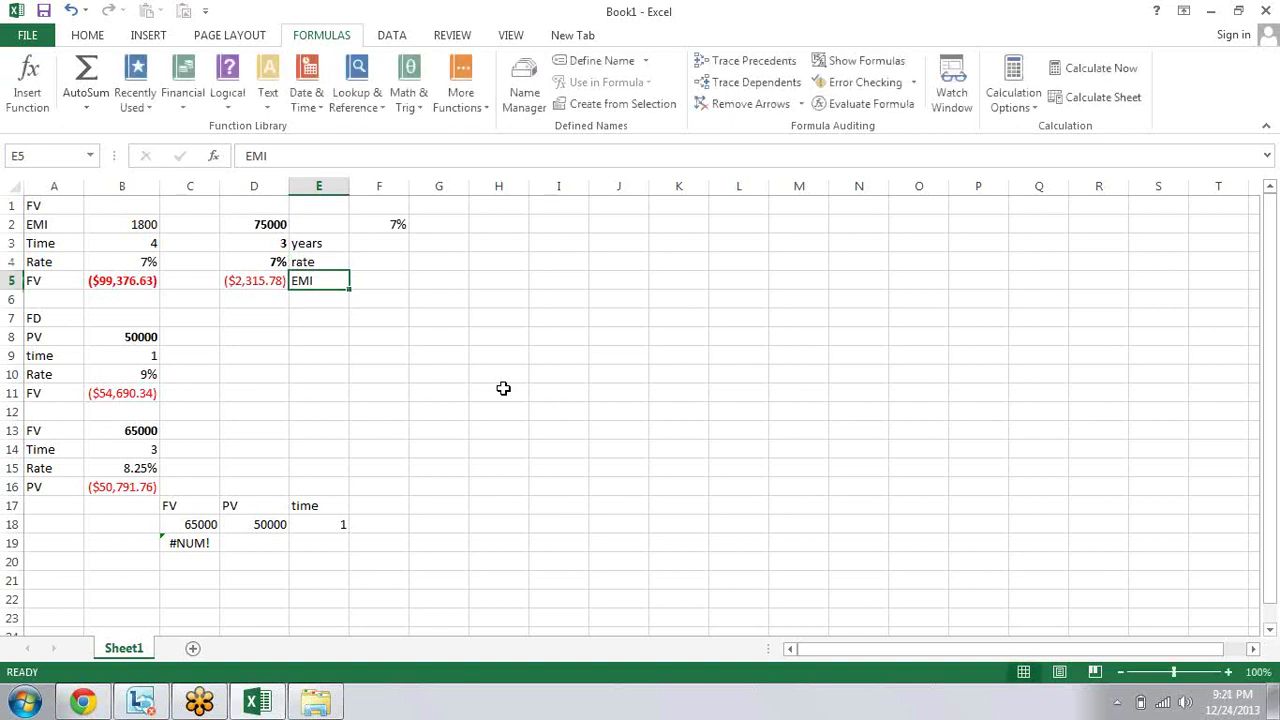
key(Left)
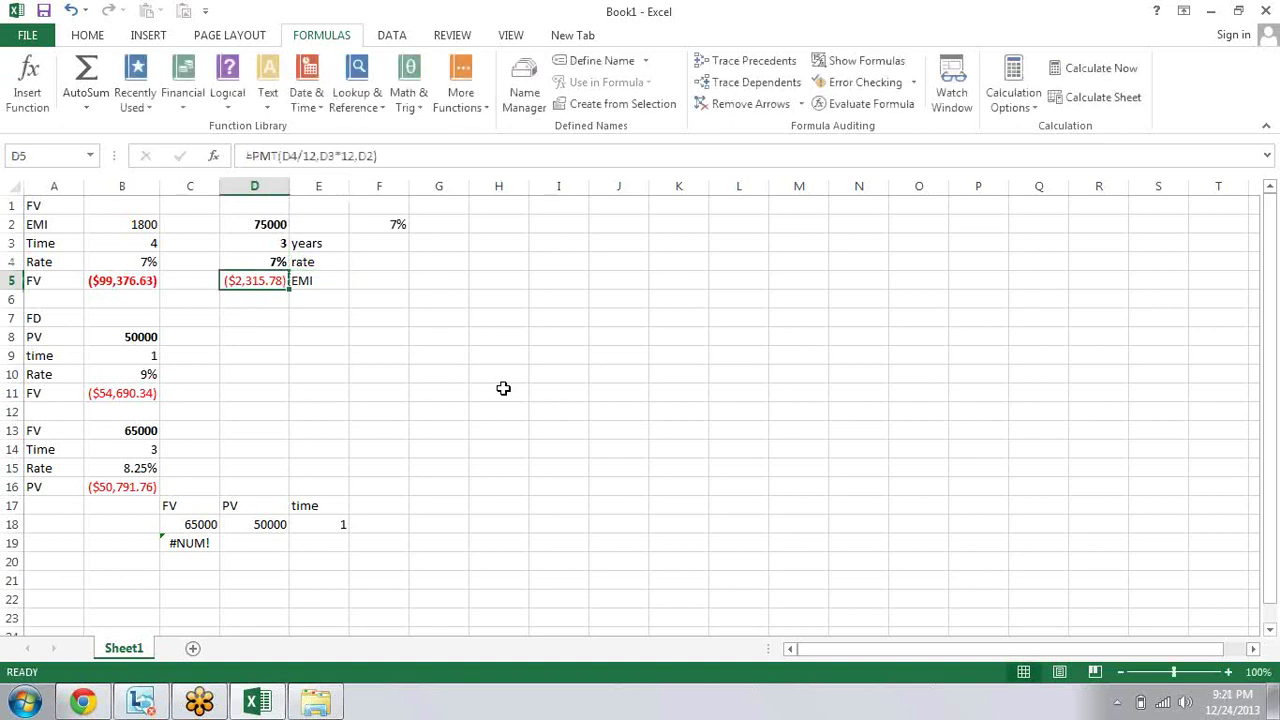
key(Right)
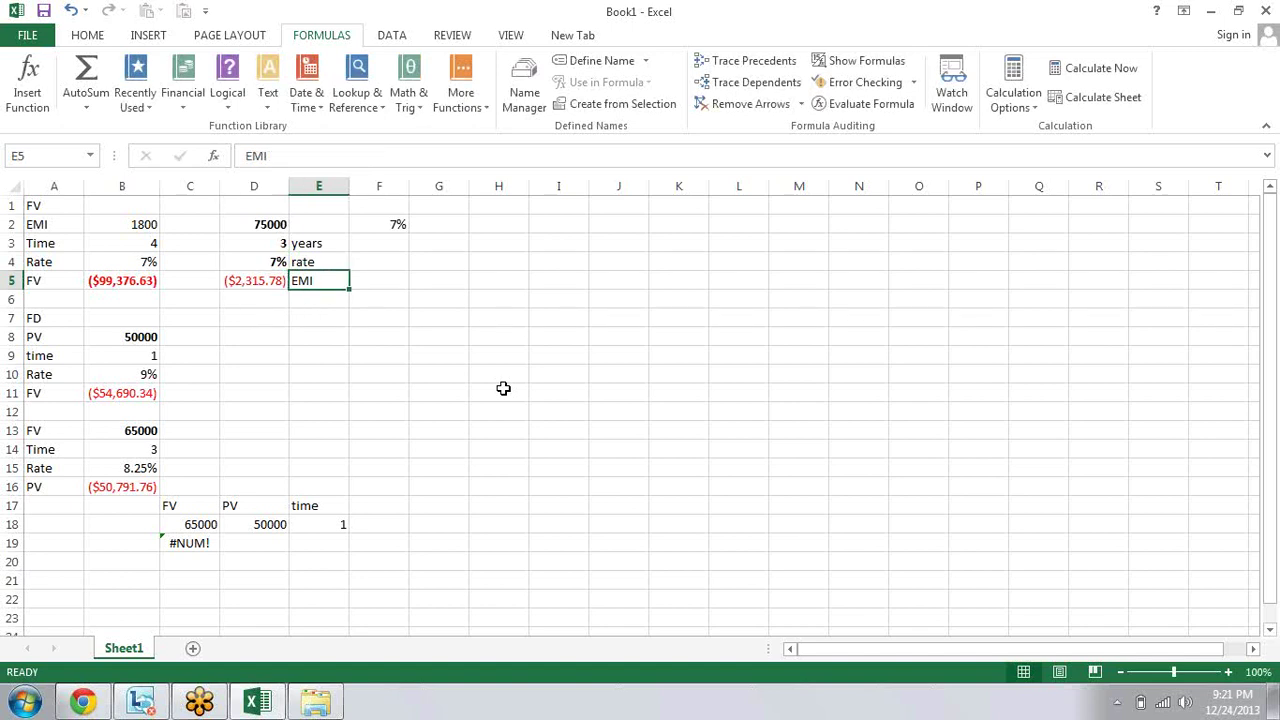
key(Right)
key(Up)
key(Down)
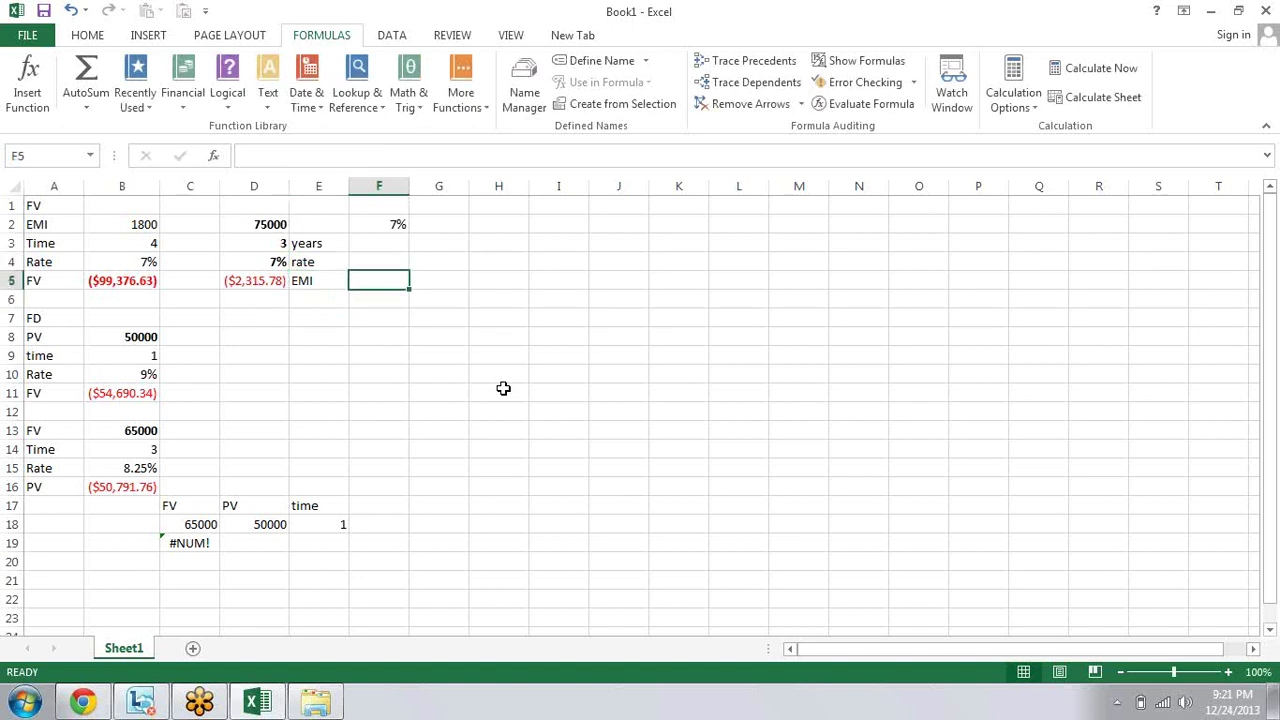
key(Left)
key(Left)
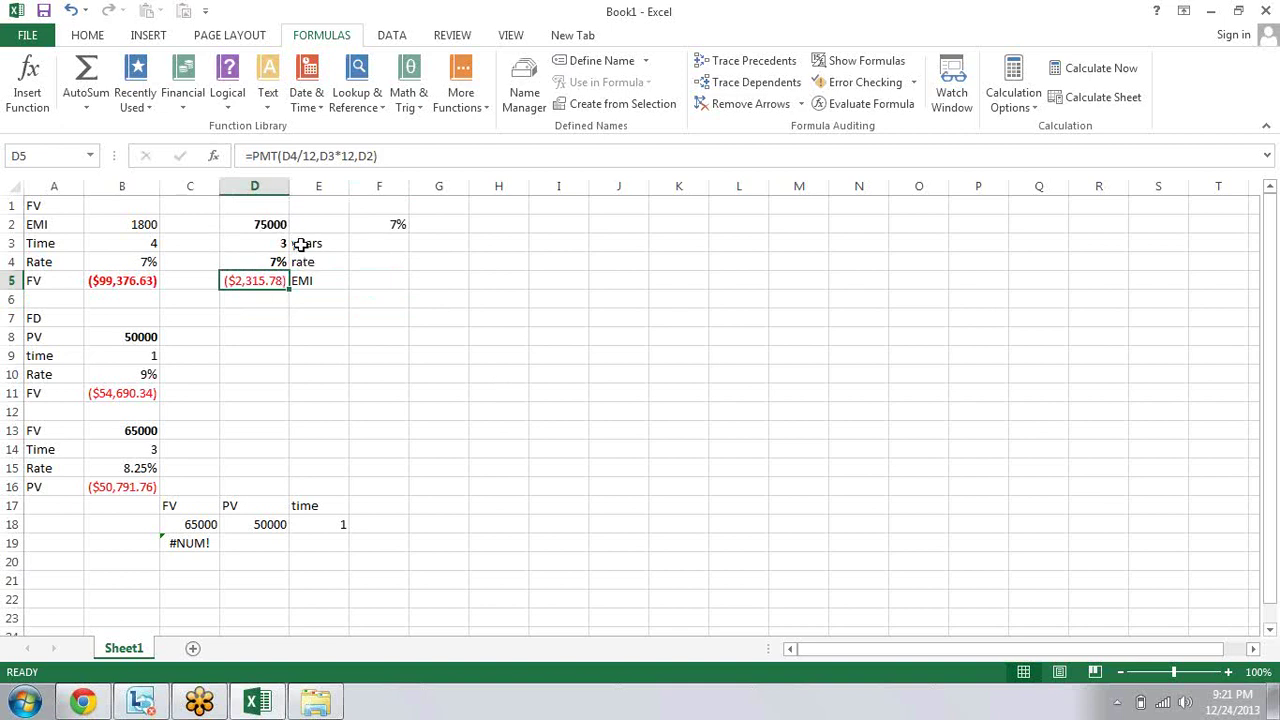
click(263, 225)
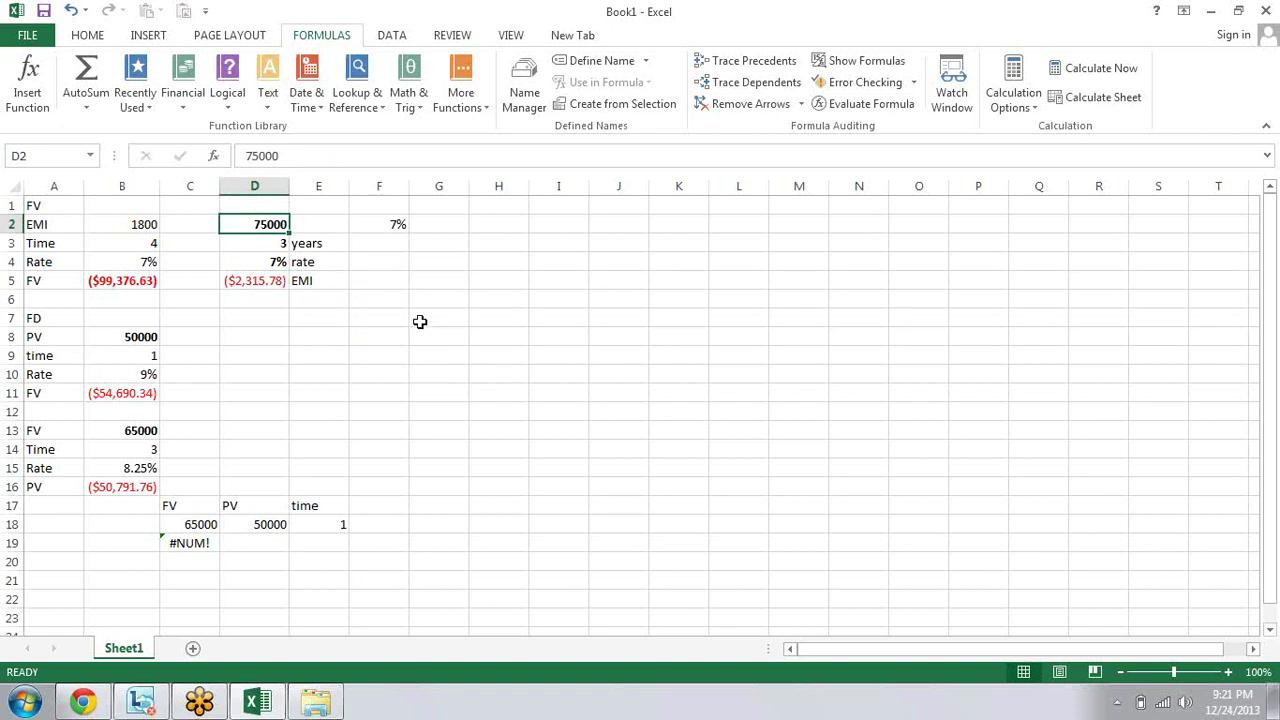
click(335, 249)
key(Left)
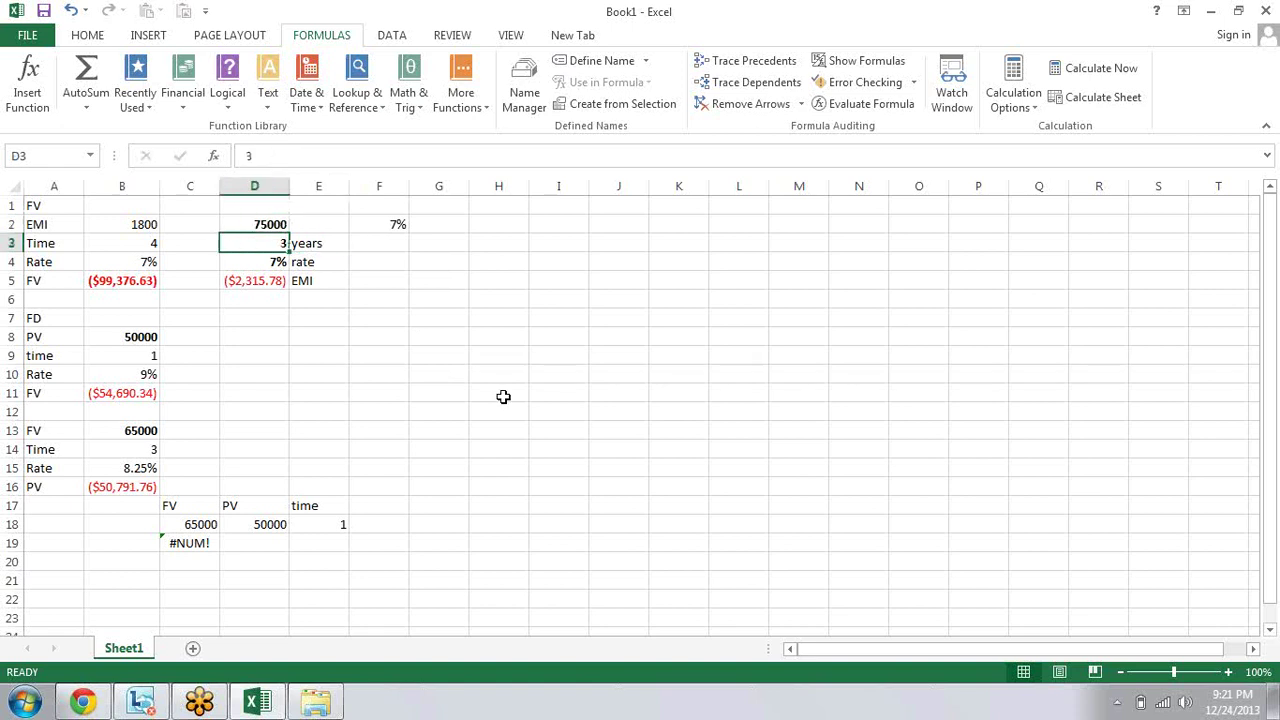
key(Right)
key(Left)
key(Down)
key(Down)
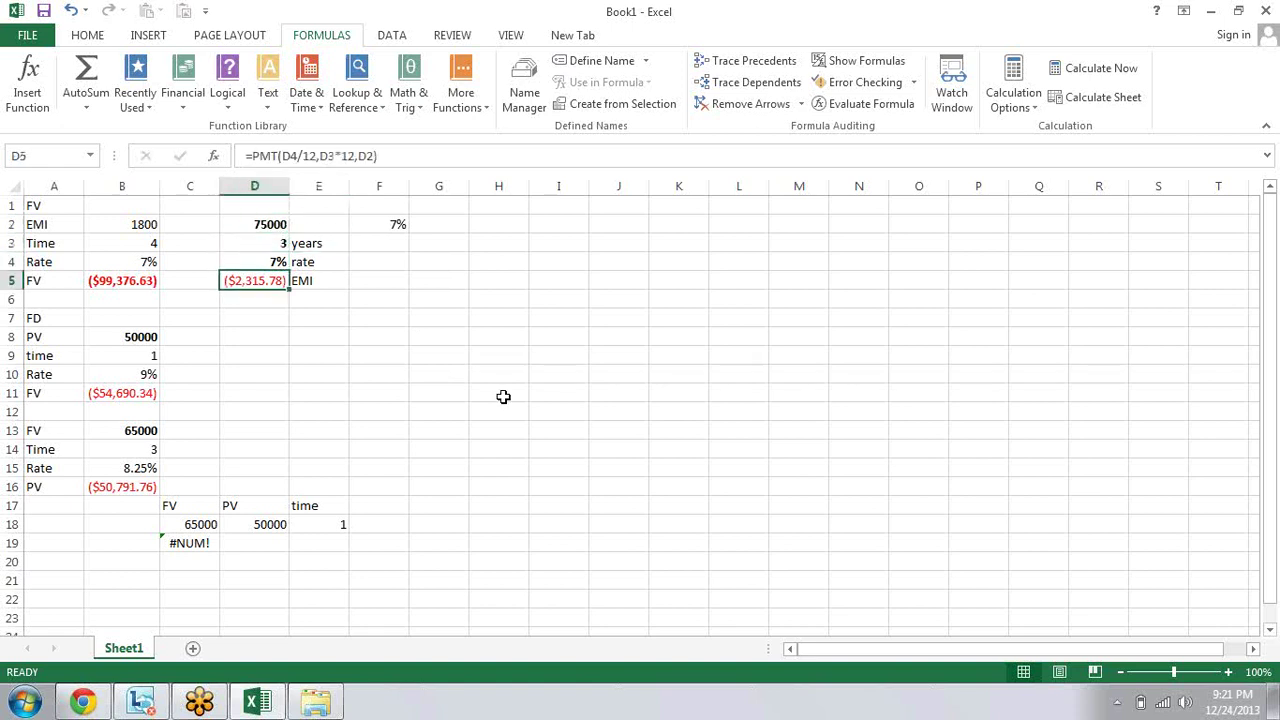
key(Down)
key(Up)
key(F2)
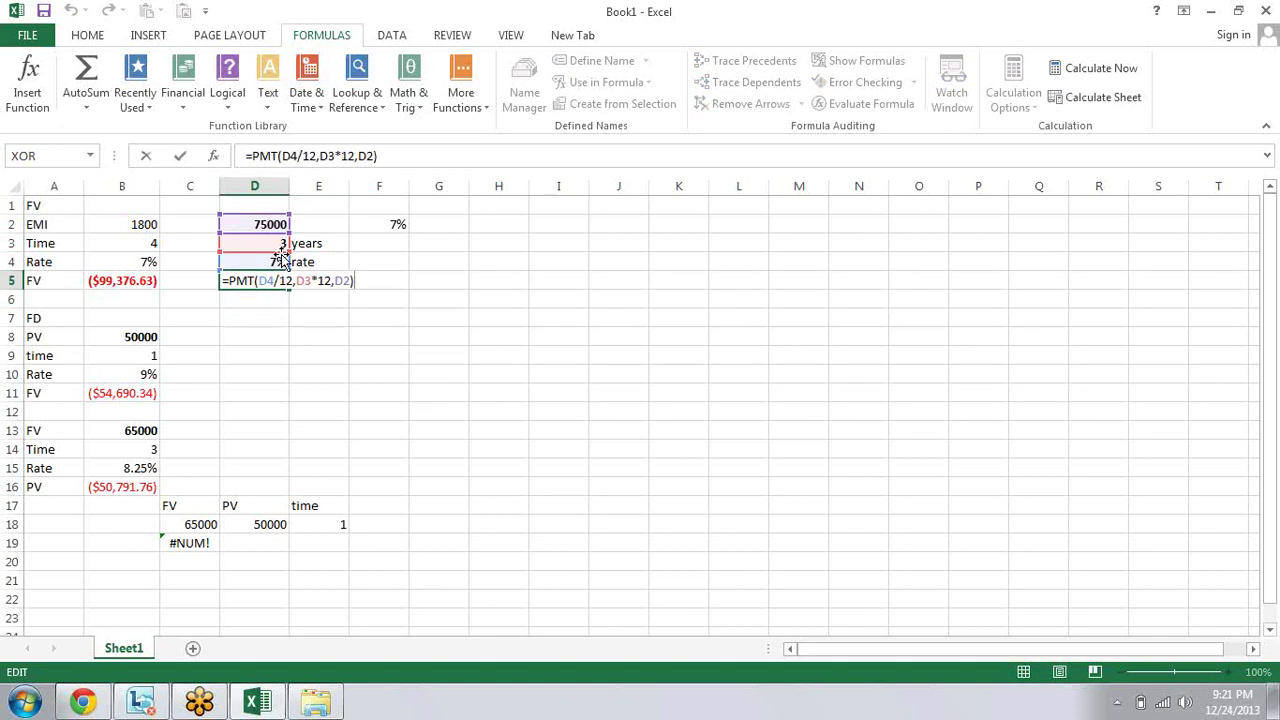
click(276, 282)
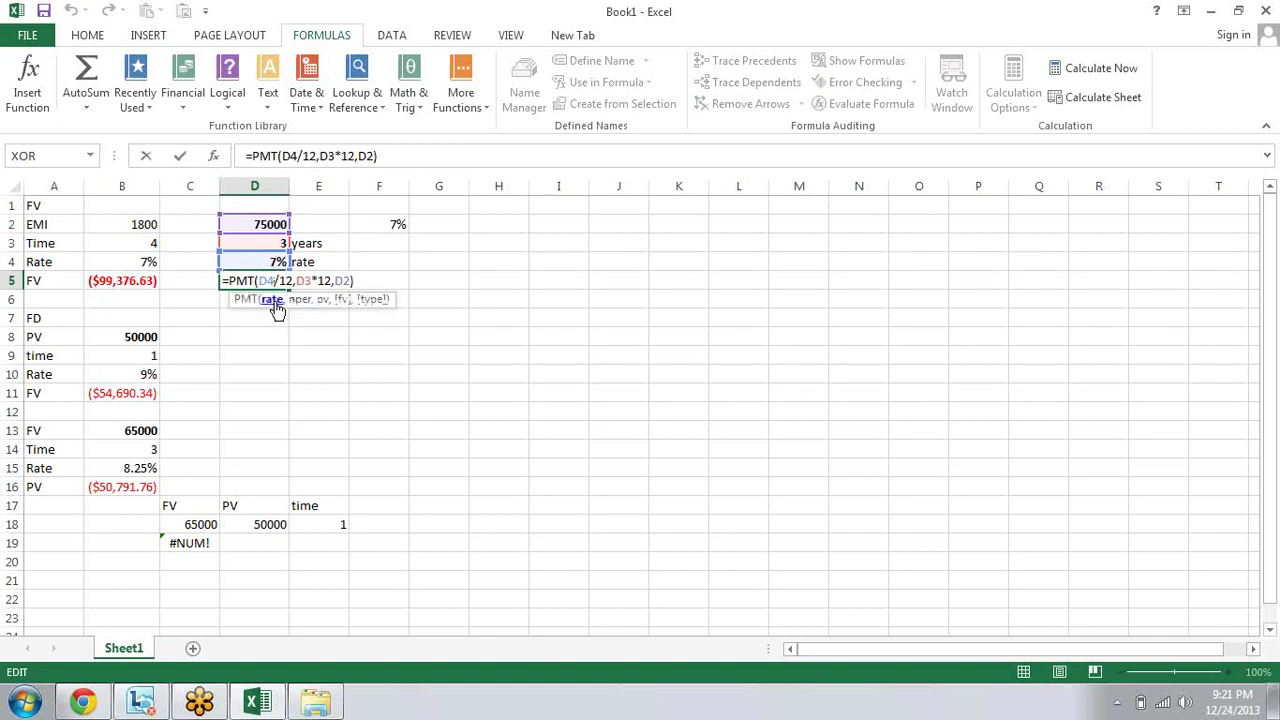
double_click(264, 283)
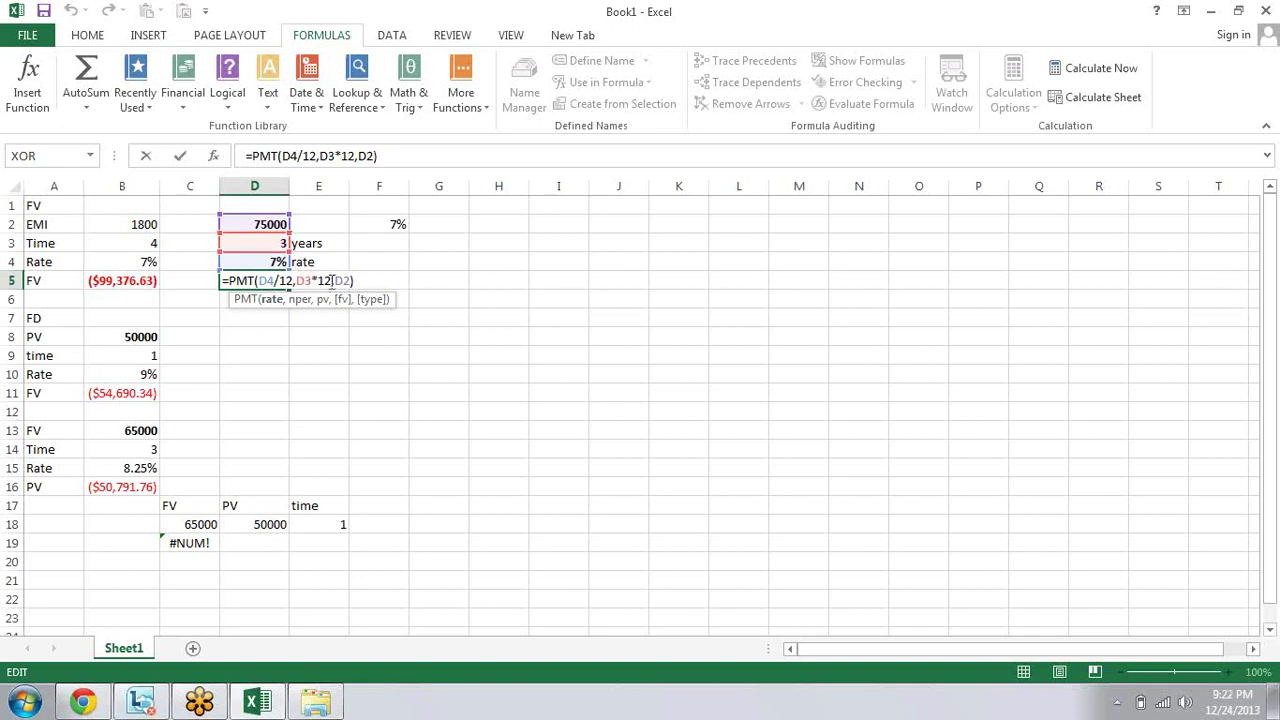
drag(331, 280, 296, 280)
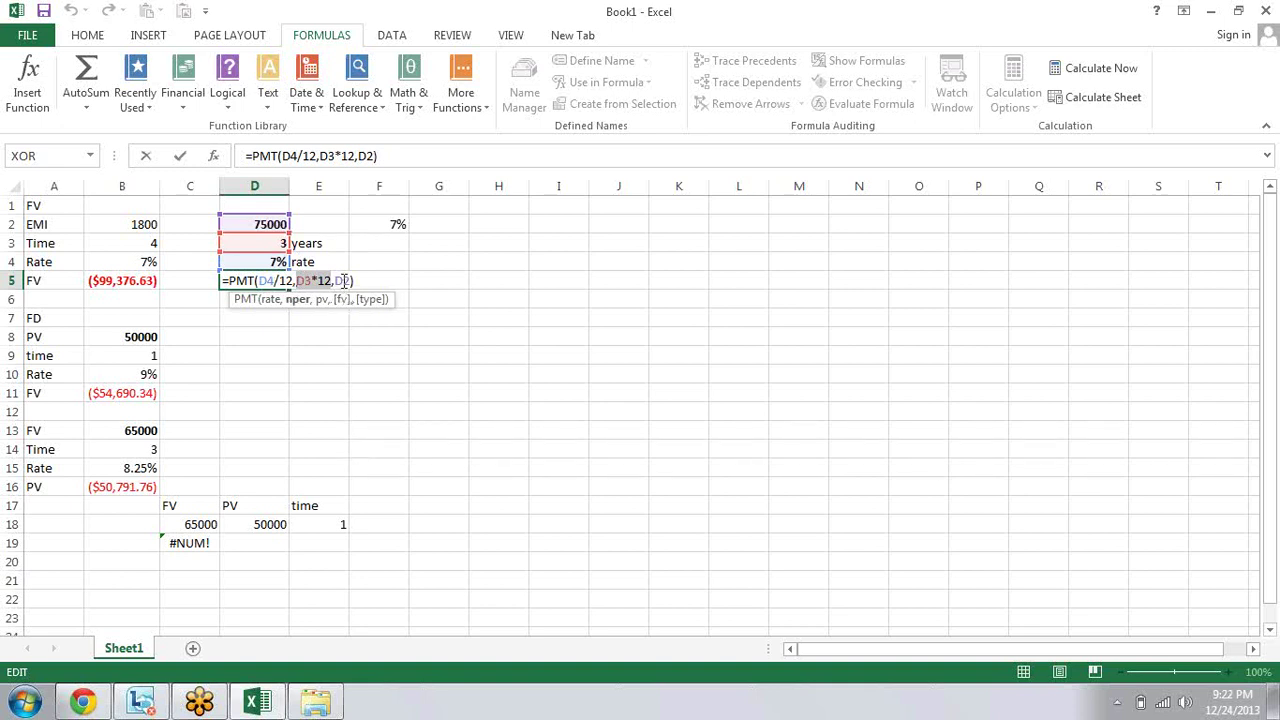
key(Right)
key(Right)
key(Right)
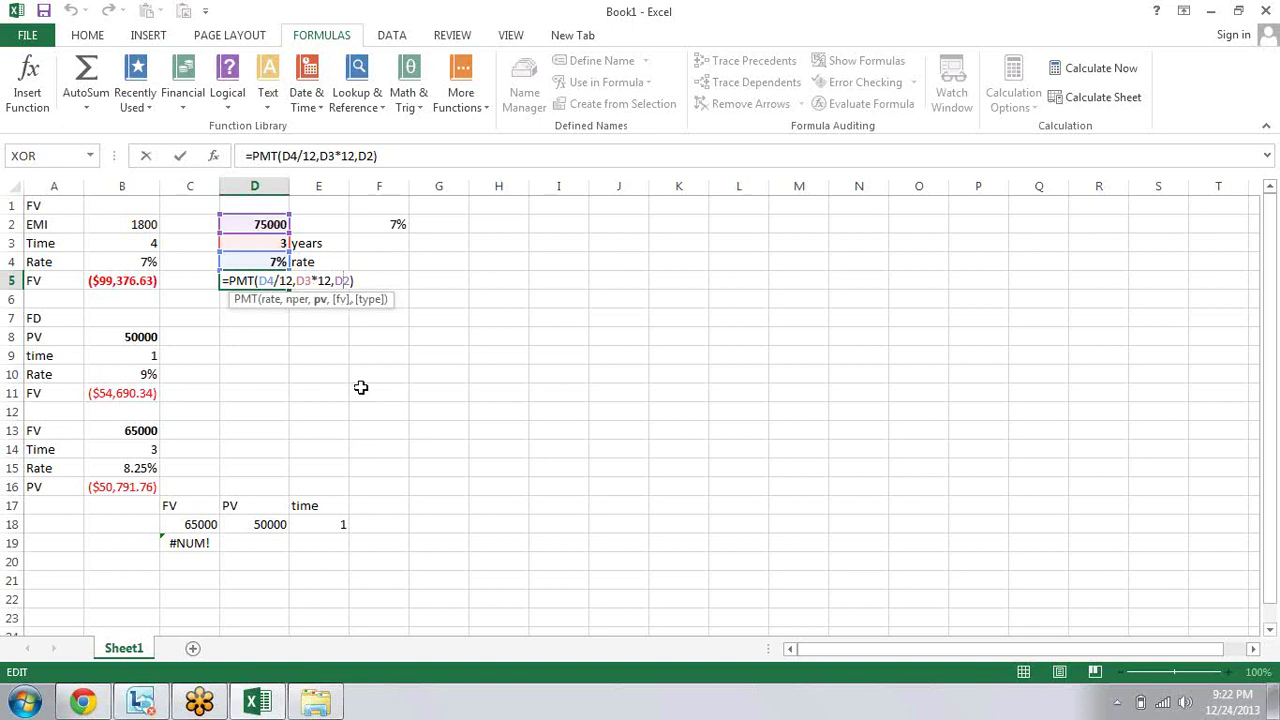
key(Return)
key(Up)
key(Up)
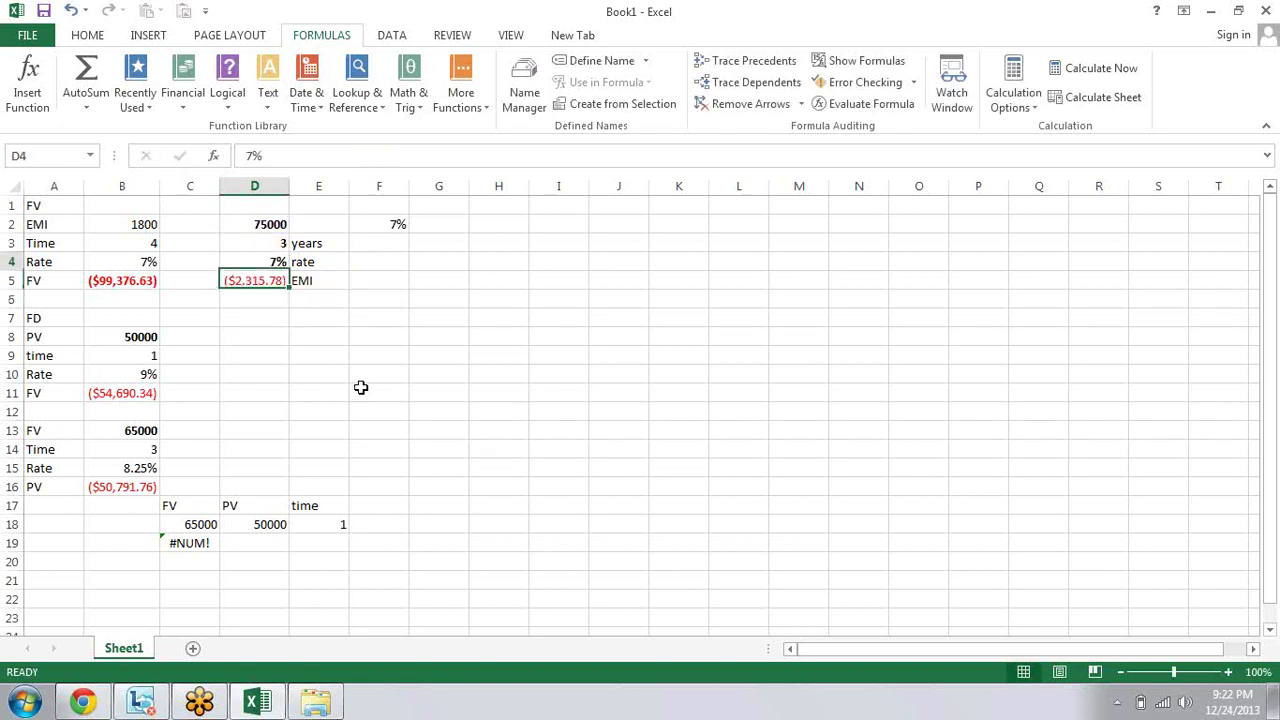
key(Right)
key(Right)
key(Left)
key(Left)
key(Up)
key(Up)
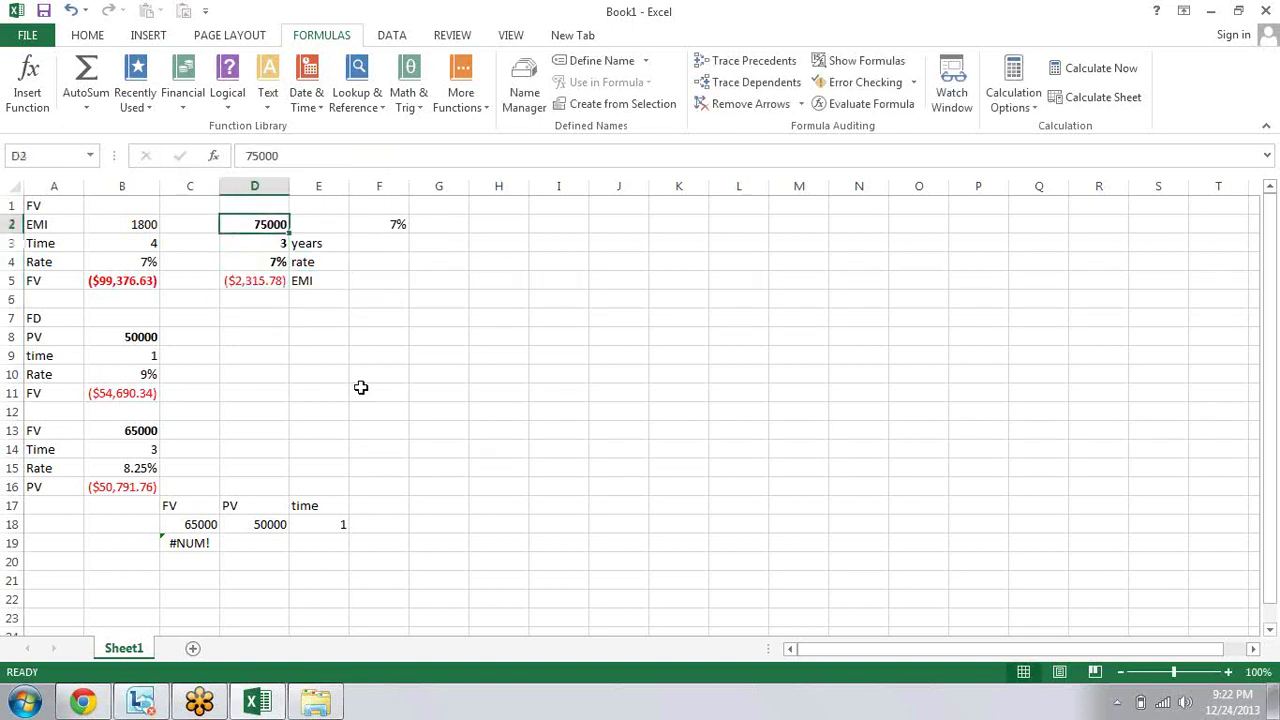
key(shift+Up)
key(shift+Down)
key(Down)
key(Down)
key(Down)
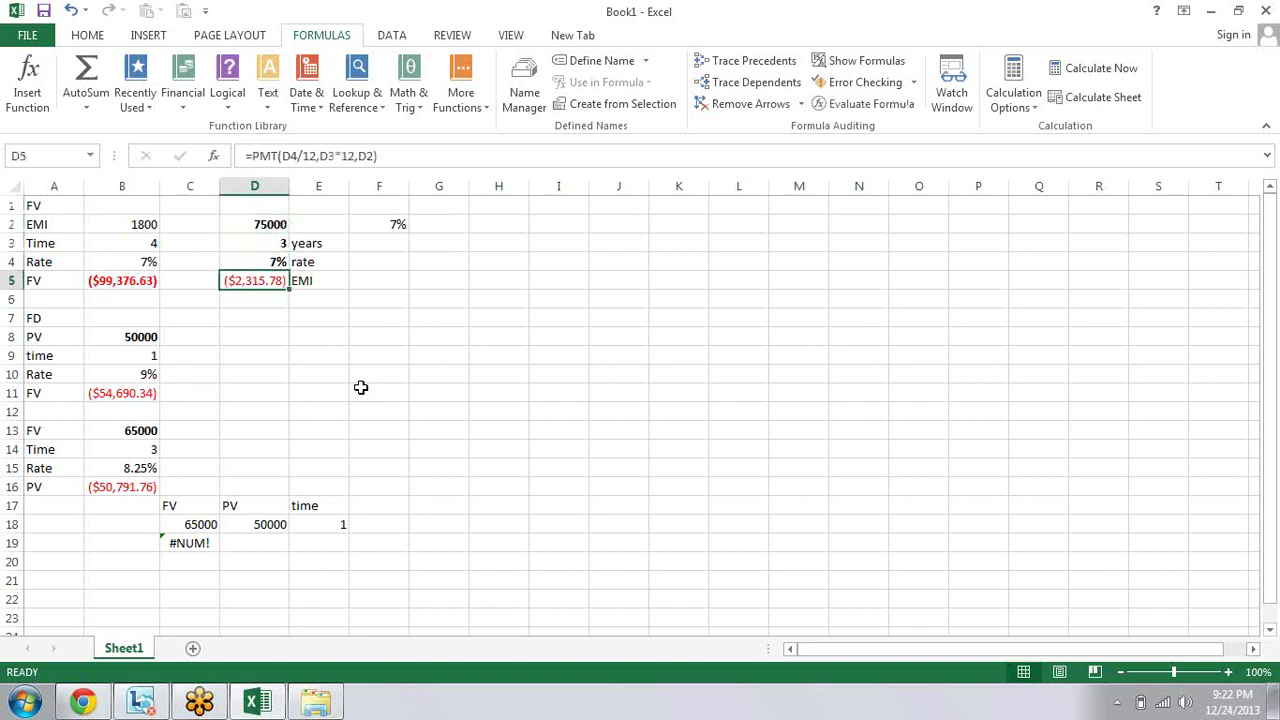
key(Up)
key(Up)
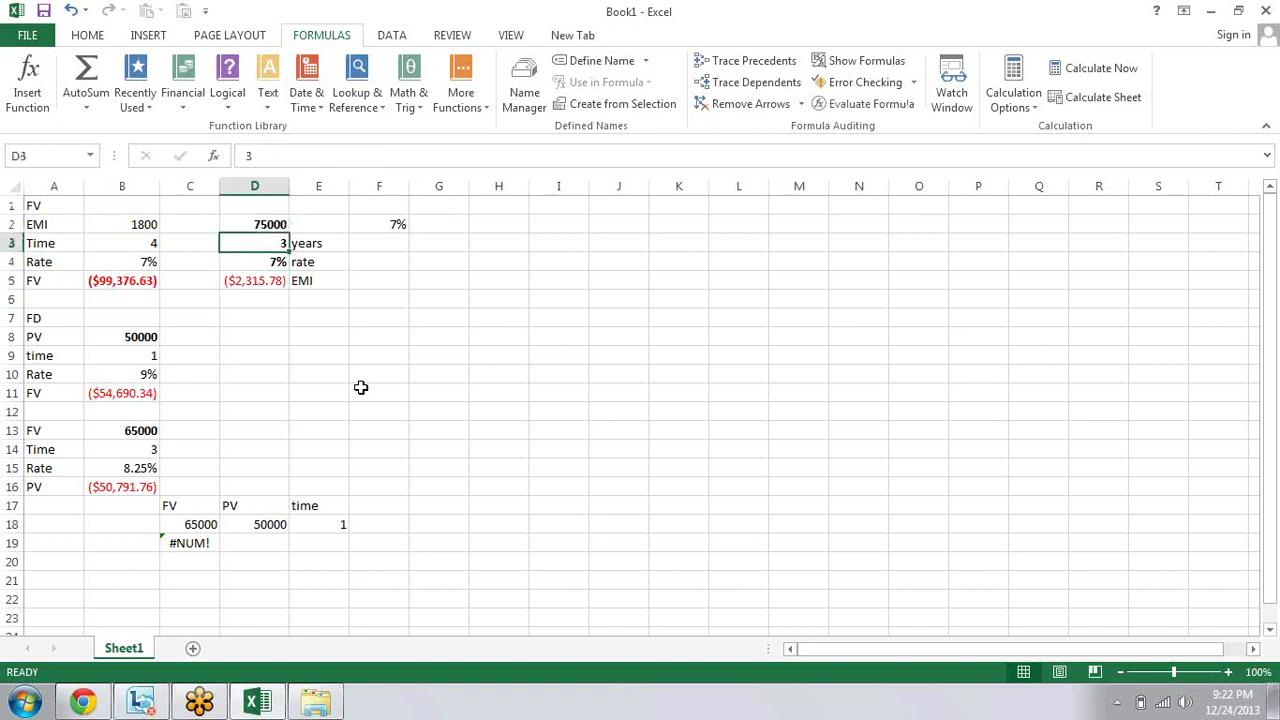
key(Up)
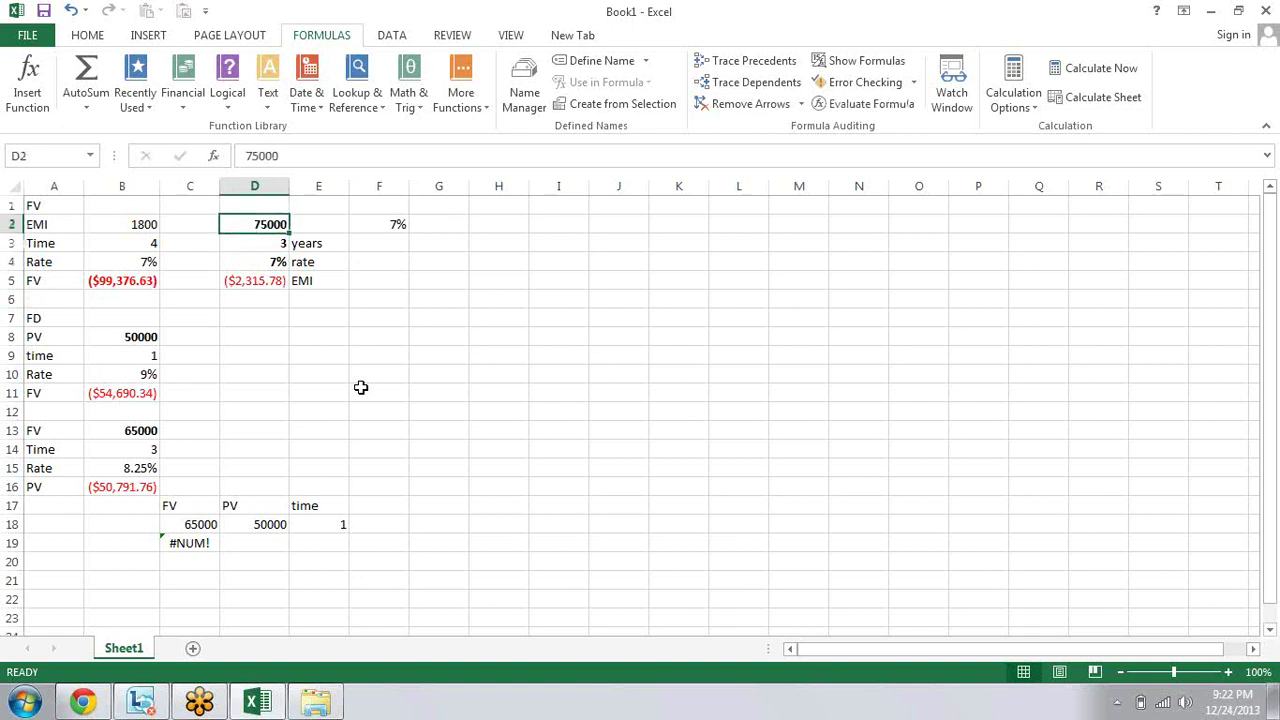
key(Right)
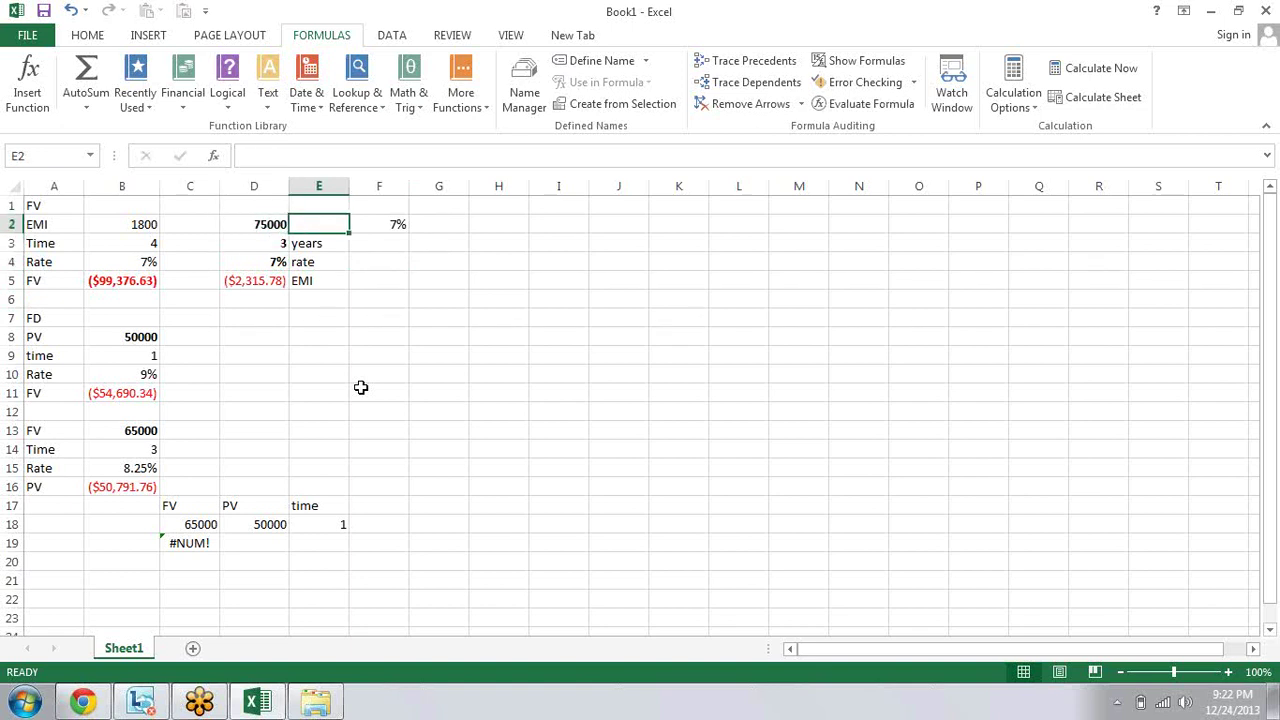
Step: Re-enter =RATE(D3*12,D5,D2)*12 in F2, recovering the 7% annual rate
key(Right)
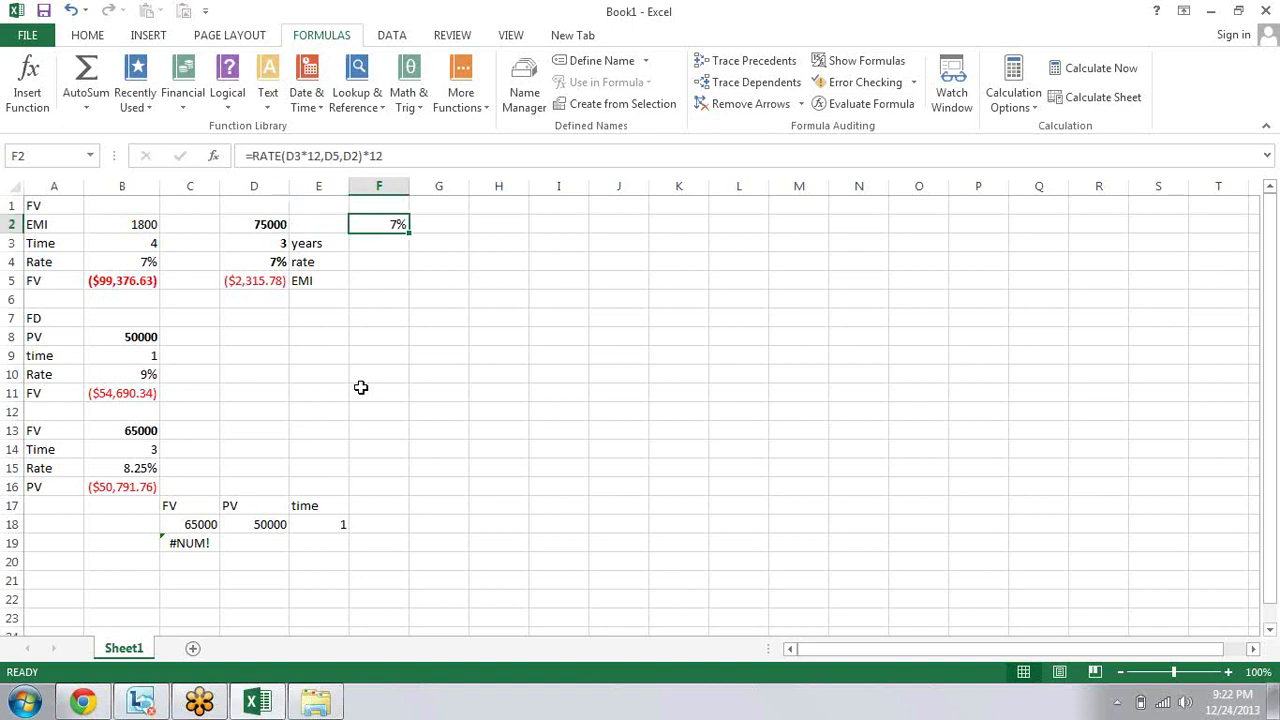
text(=)
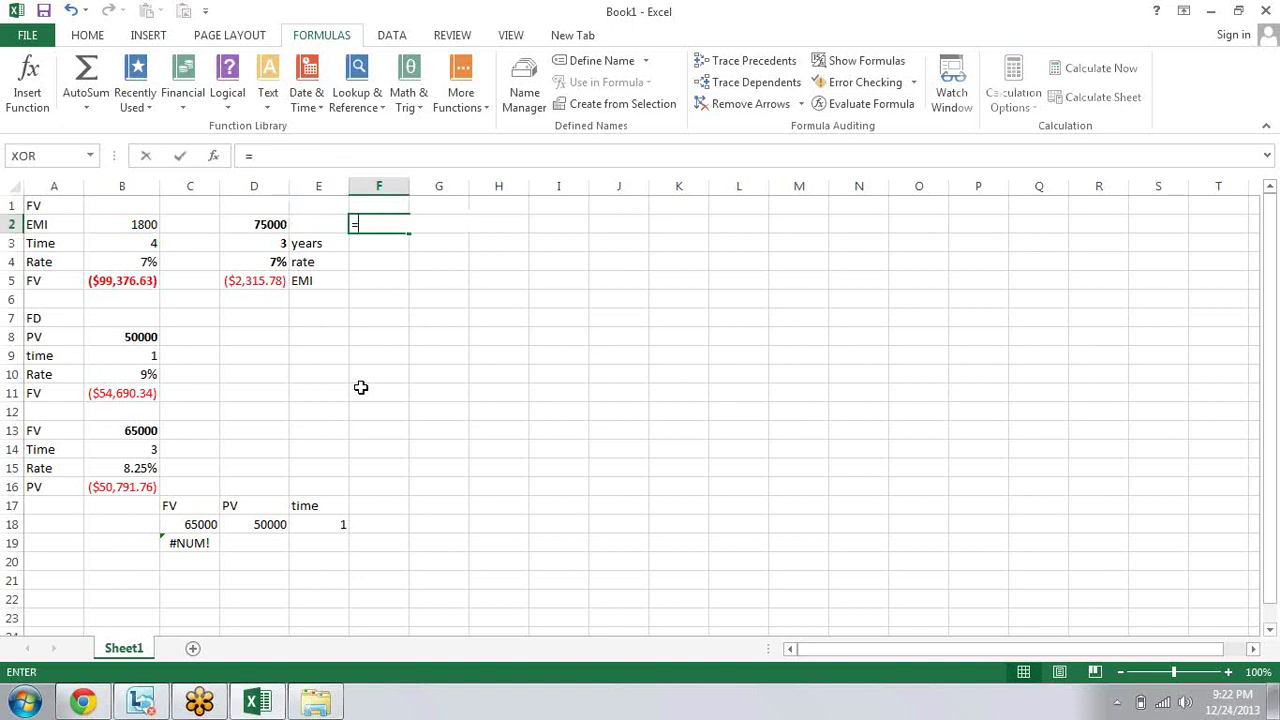
text(rate)
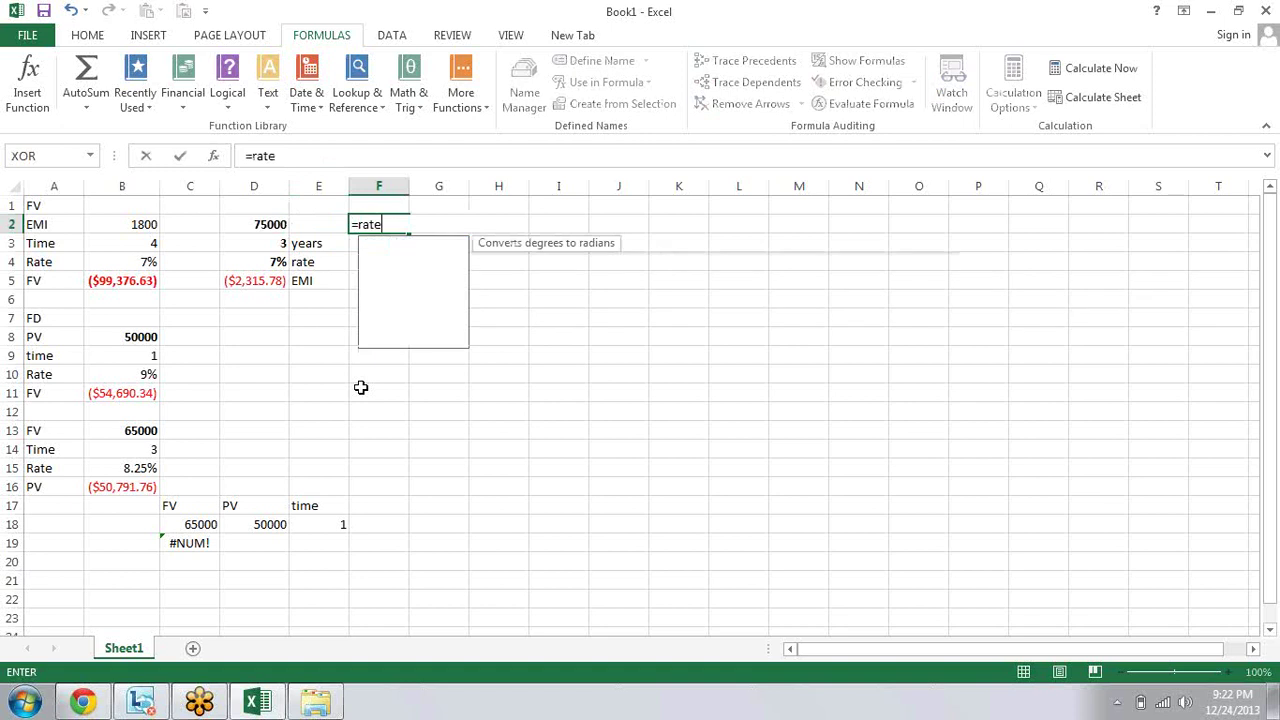
key(Tab)
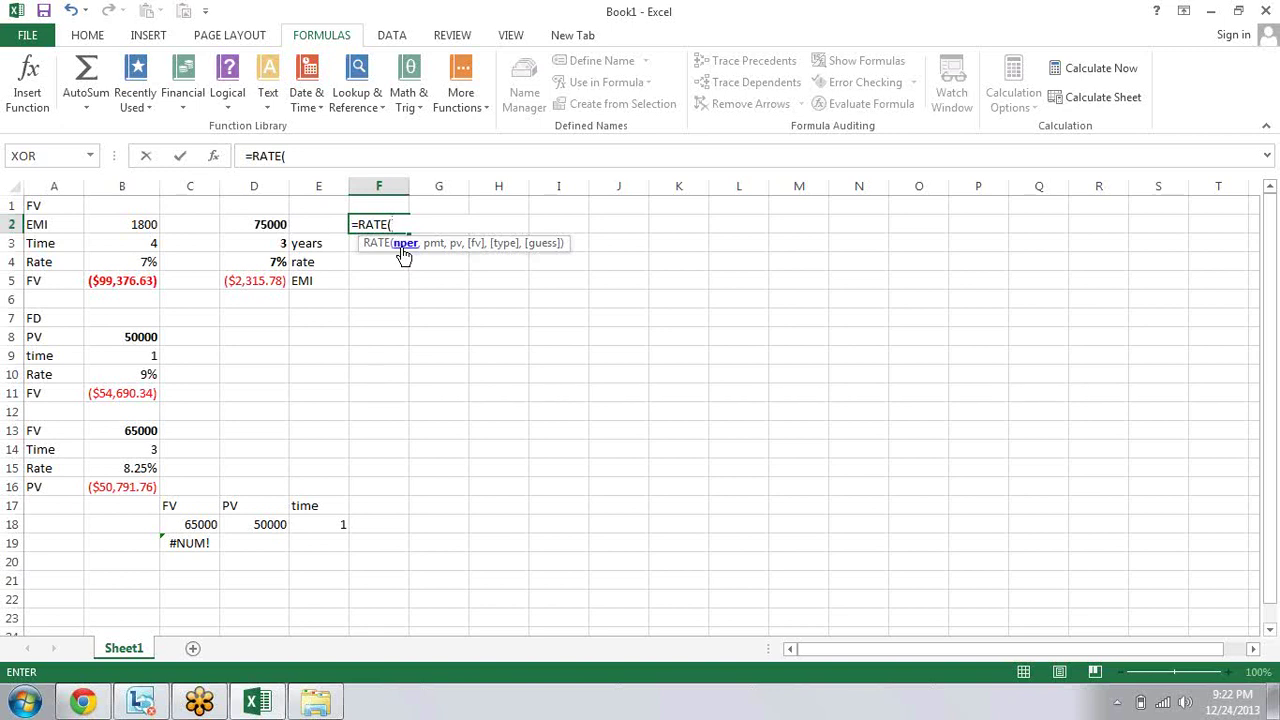
click(254, 243)
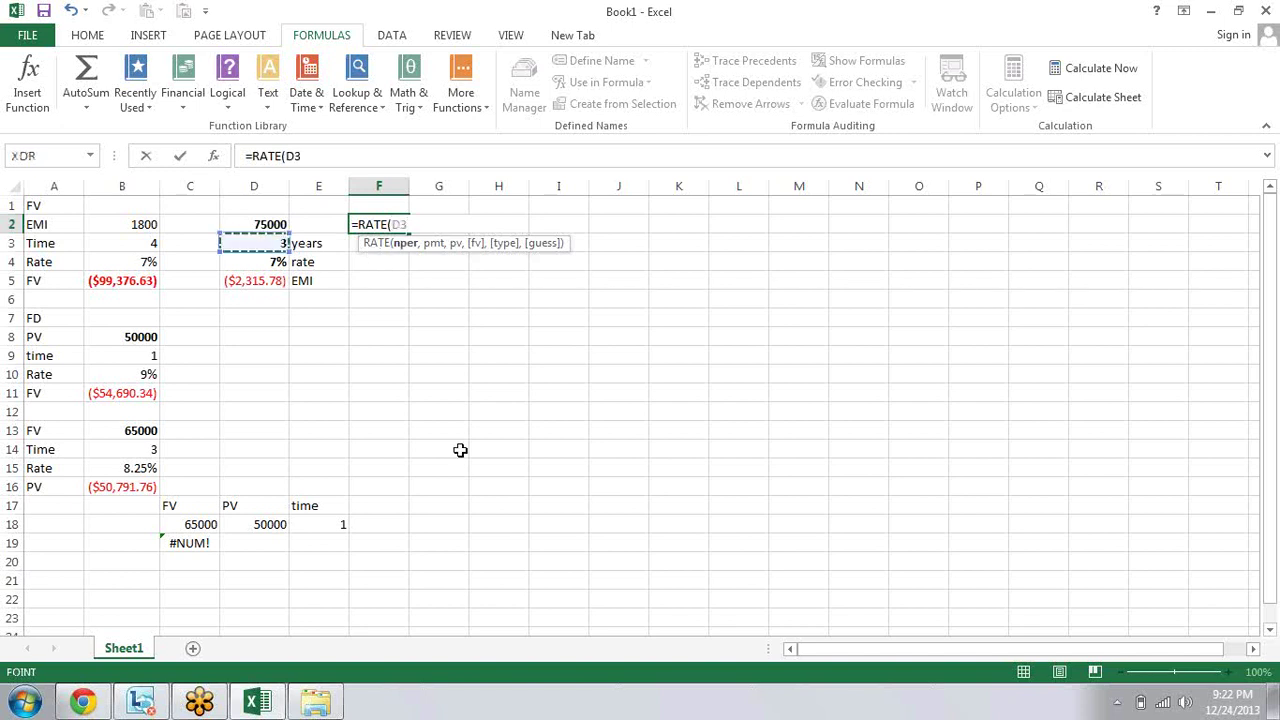
text(*)
text(12)
text(,)
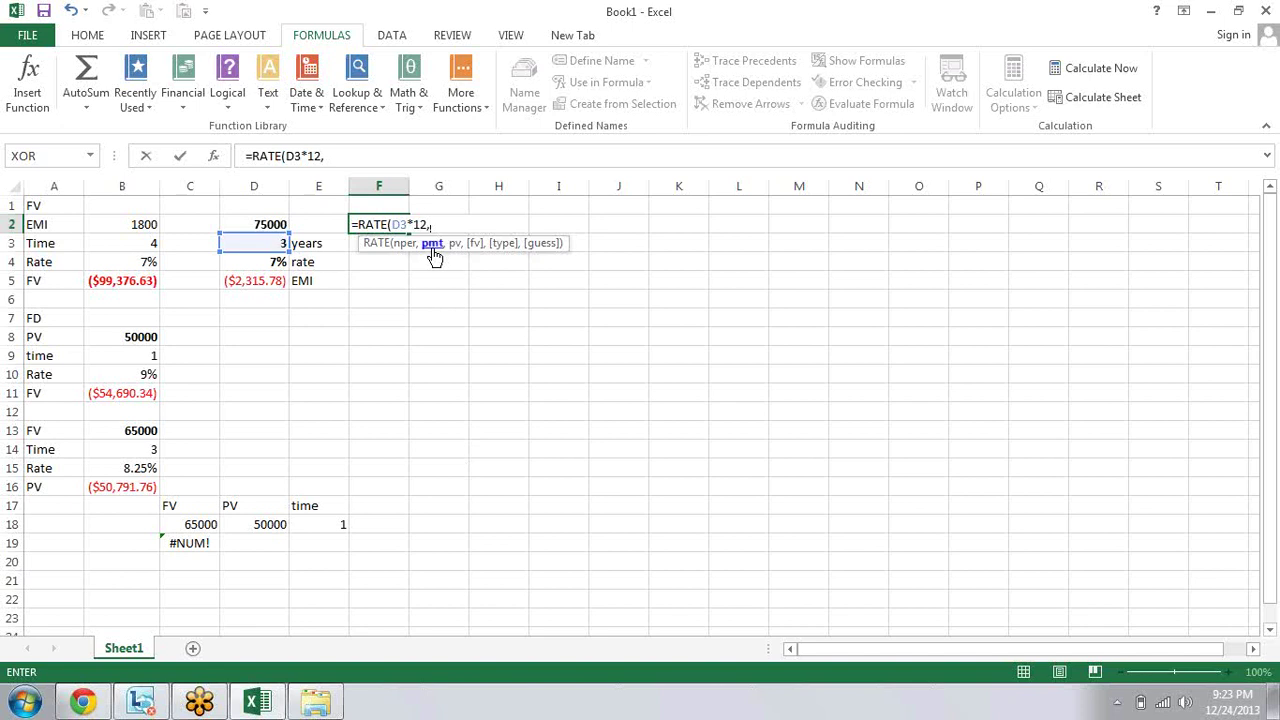
click(270, 283)
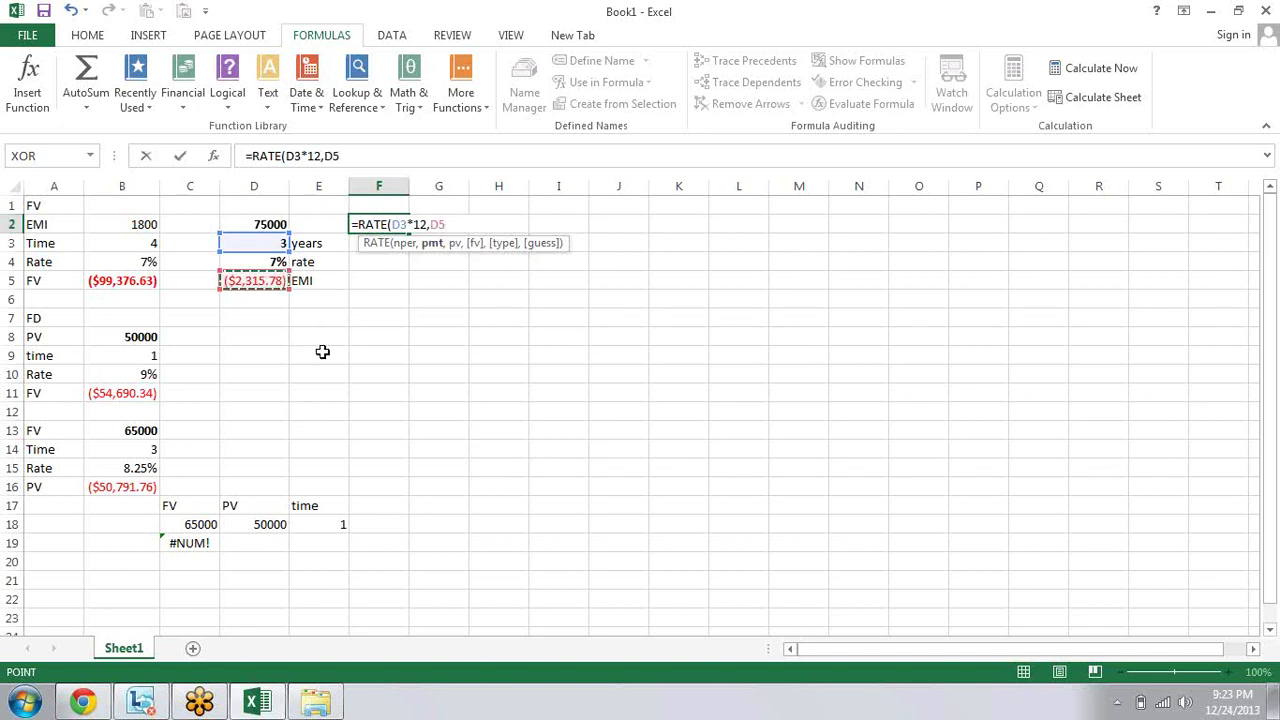
text(,)
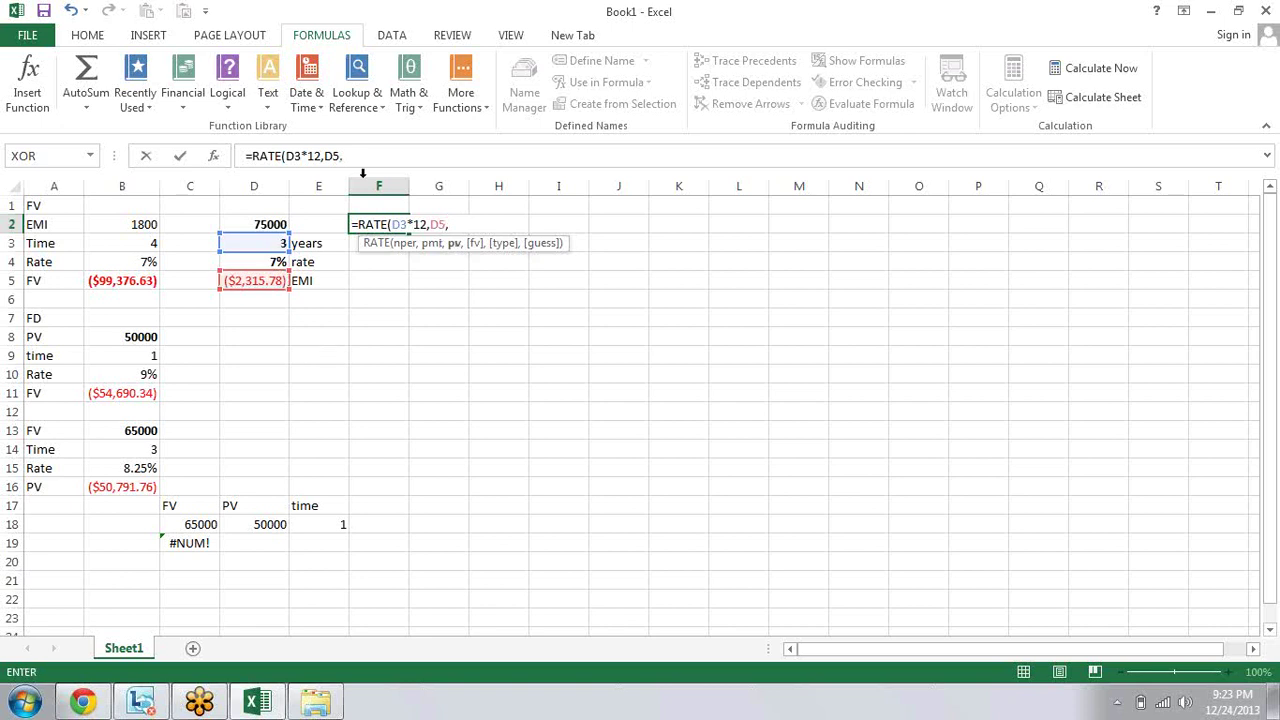
click(283, 224)
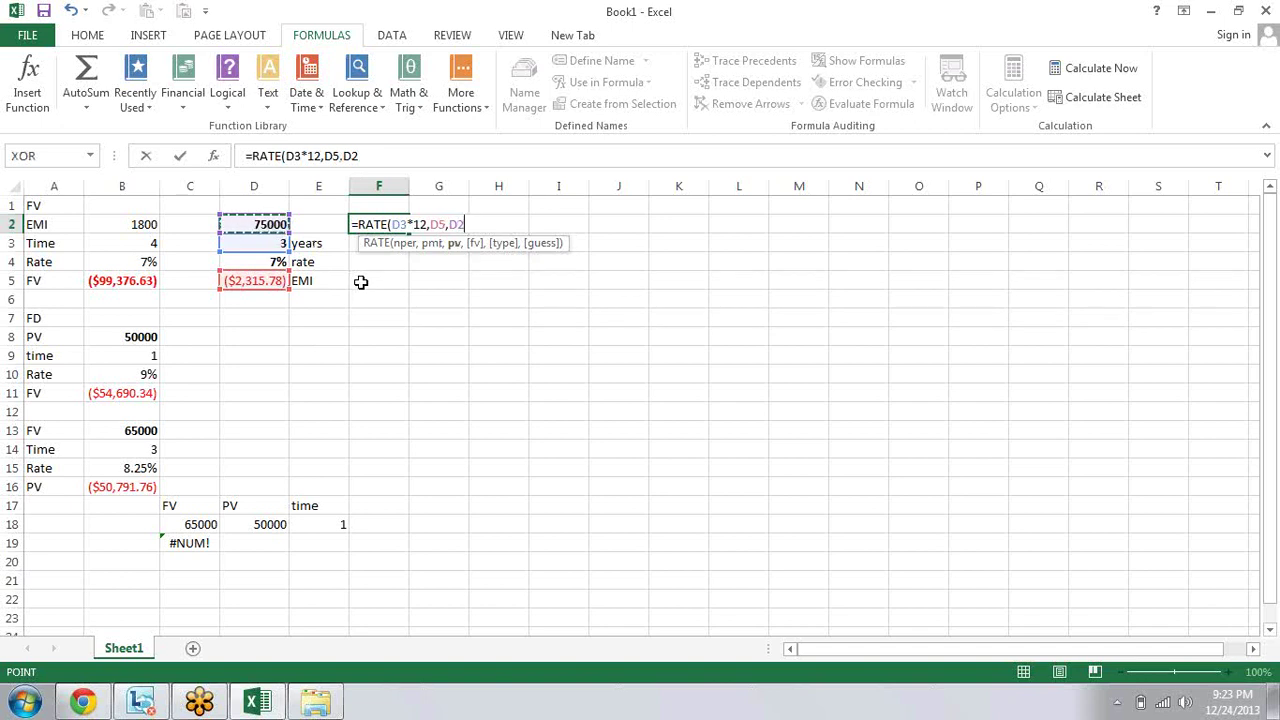
text())
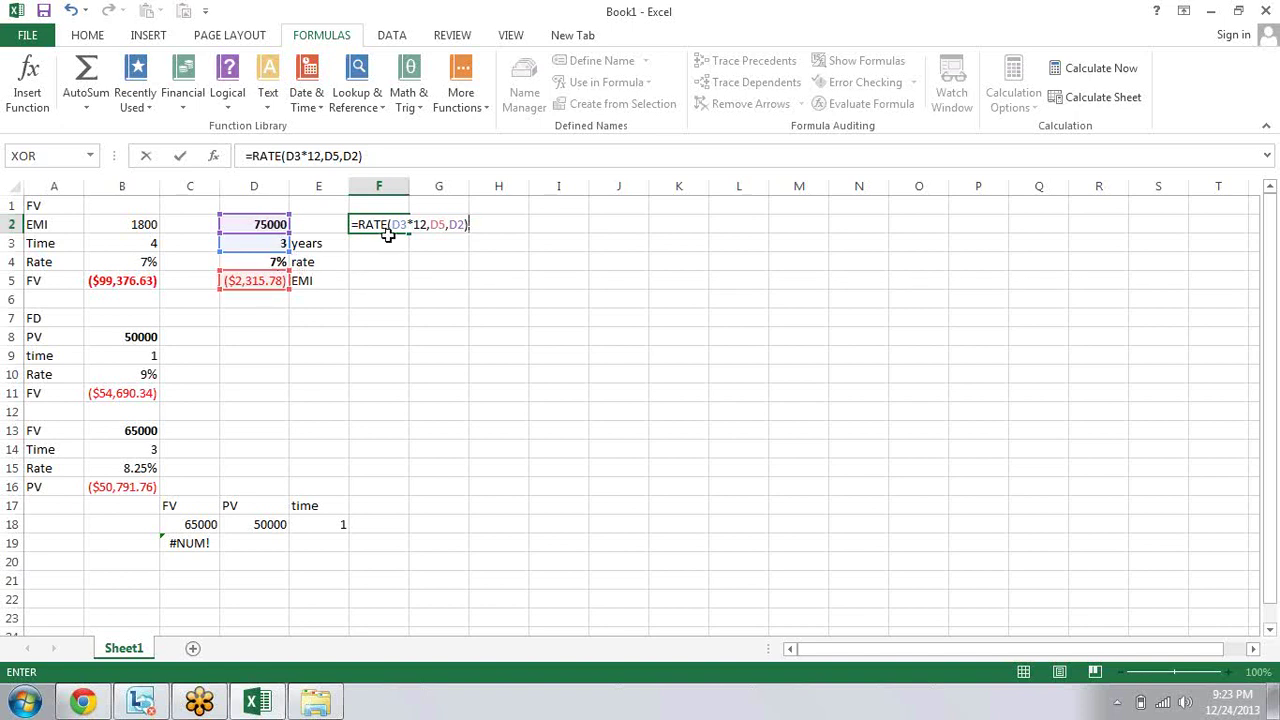
text(*12)
key(Return)
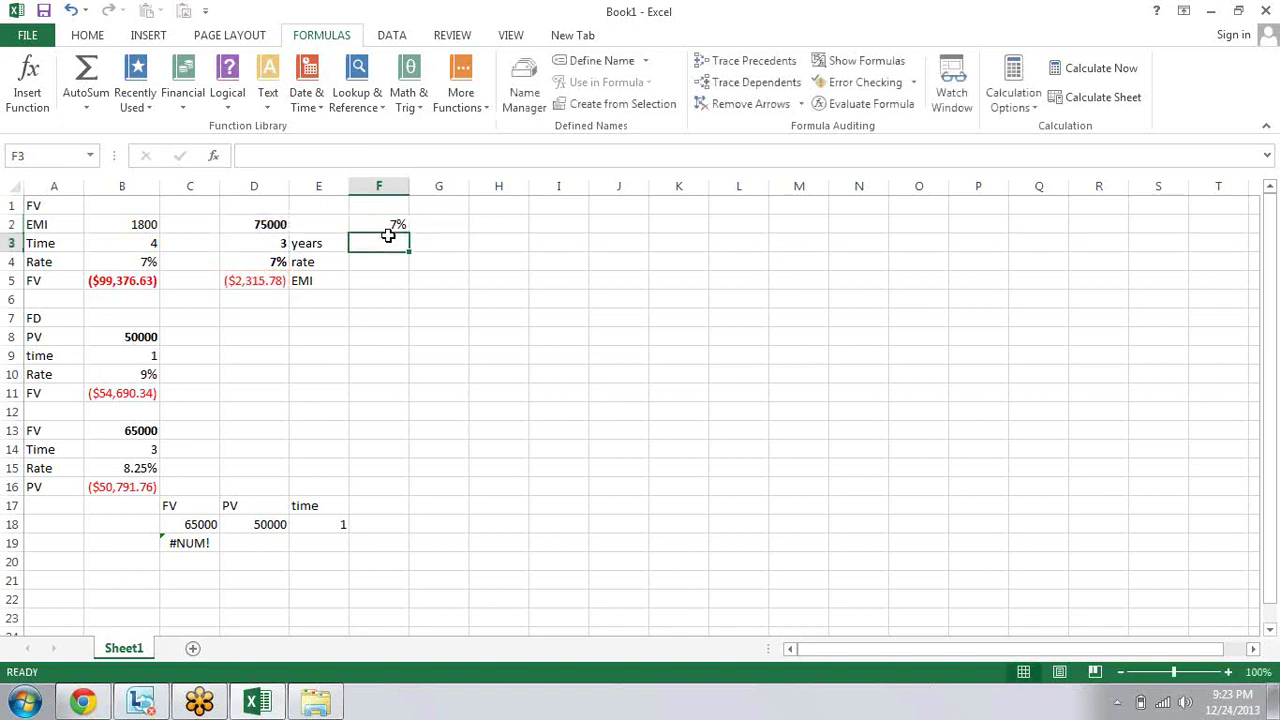
key(Up)
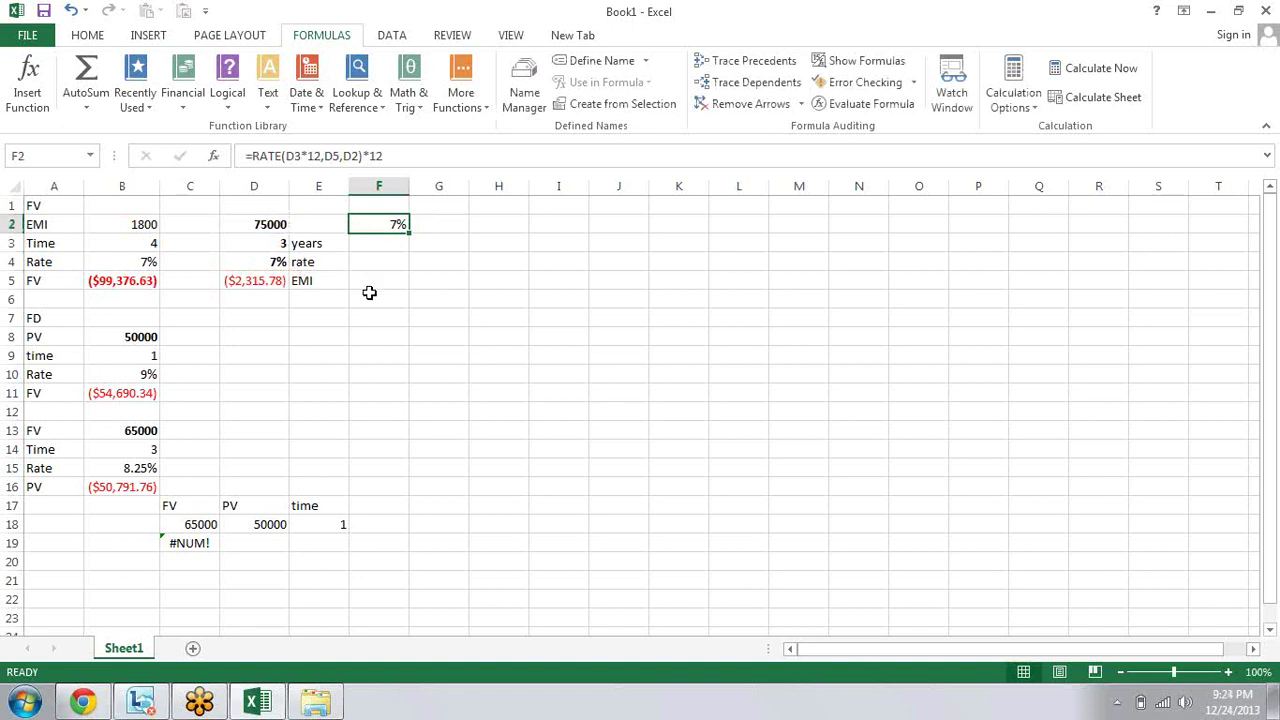
Step: Start an NPER formula in F3, replacing the mistakenly chosen TIME function
key(Down)
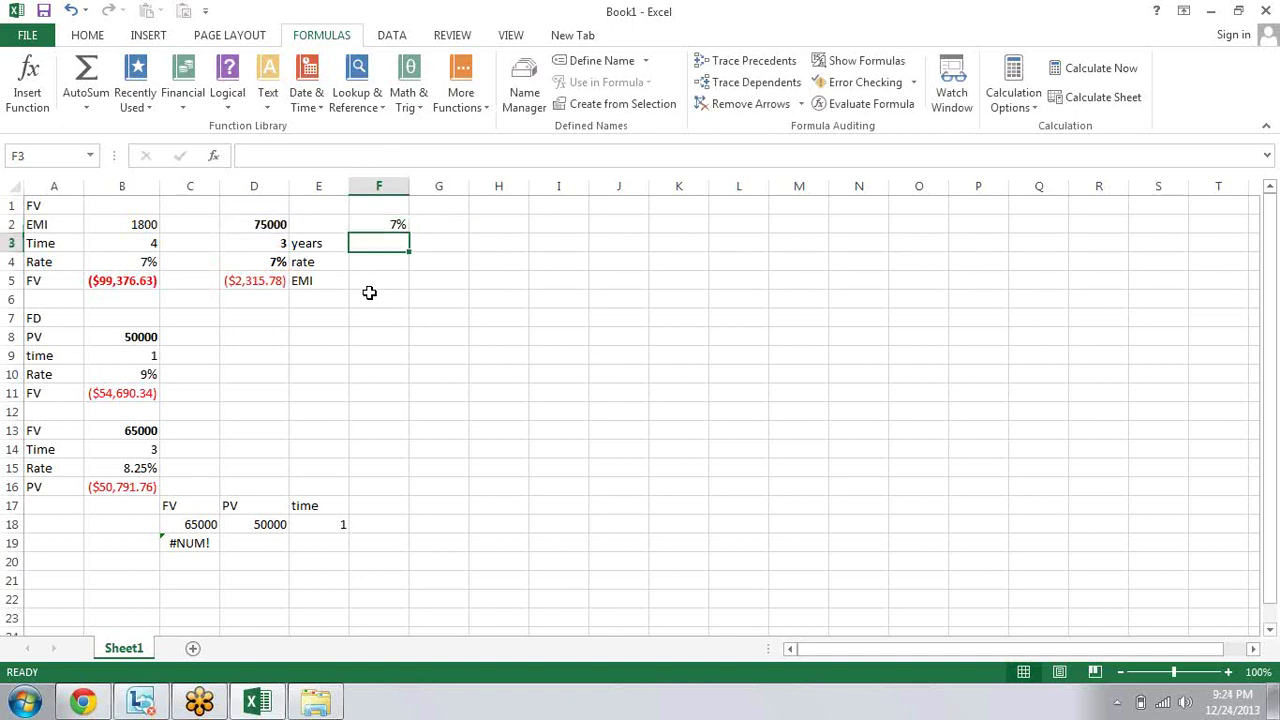
text(=)
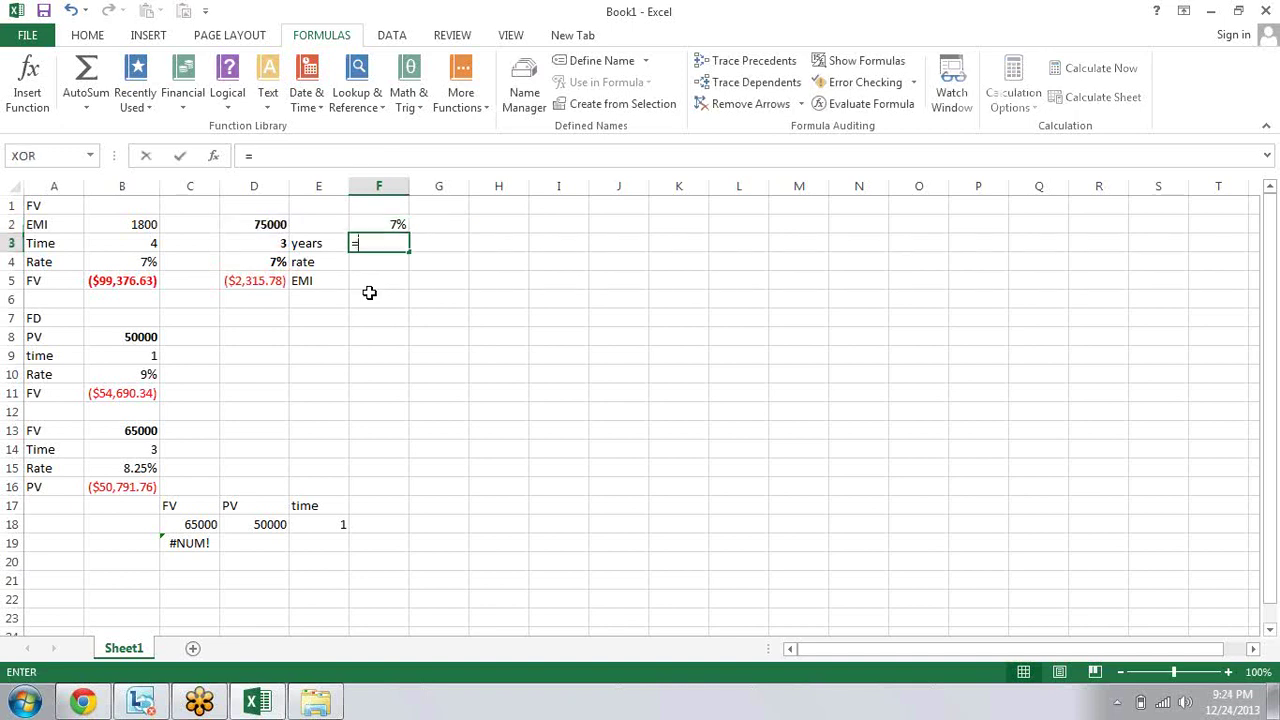
text(ti)
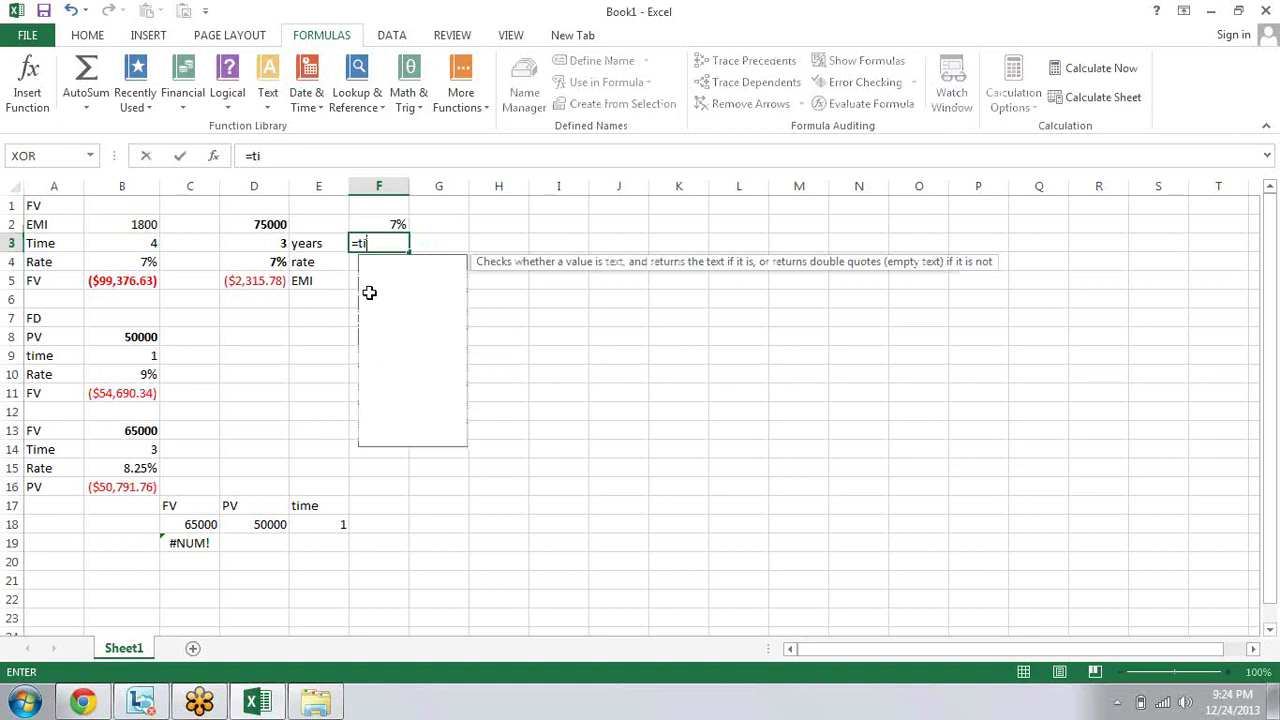
text(me)
key(Tab)
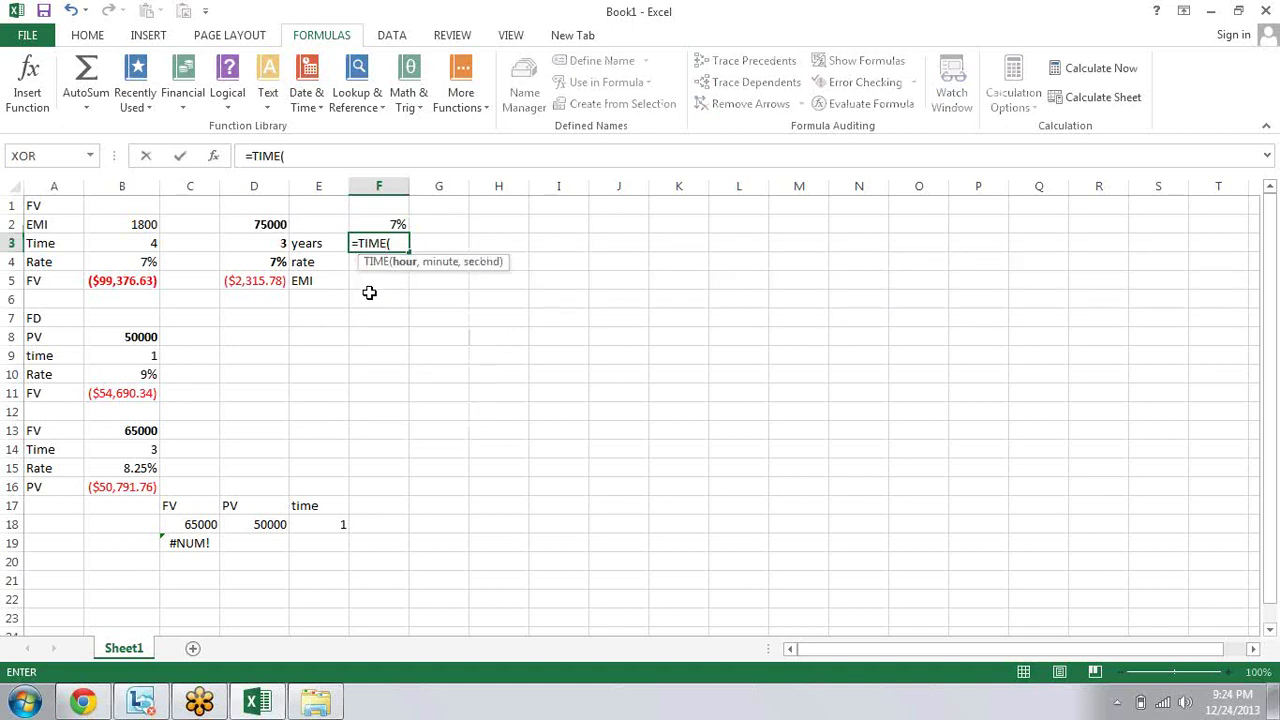
key(BackSpace)
key(BackSpace)
key(BackSpace)
key(BackSpace)
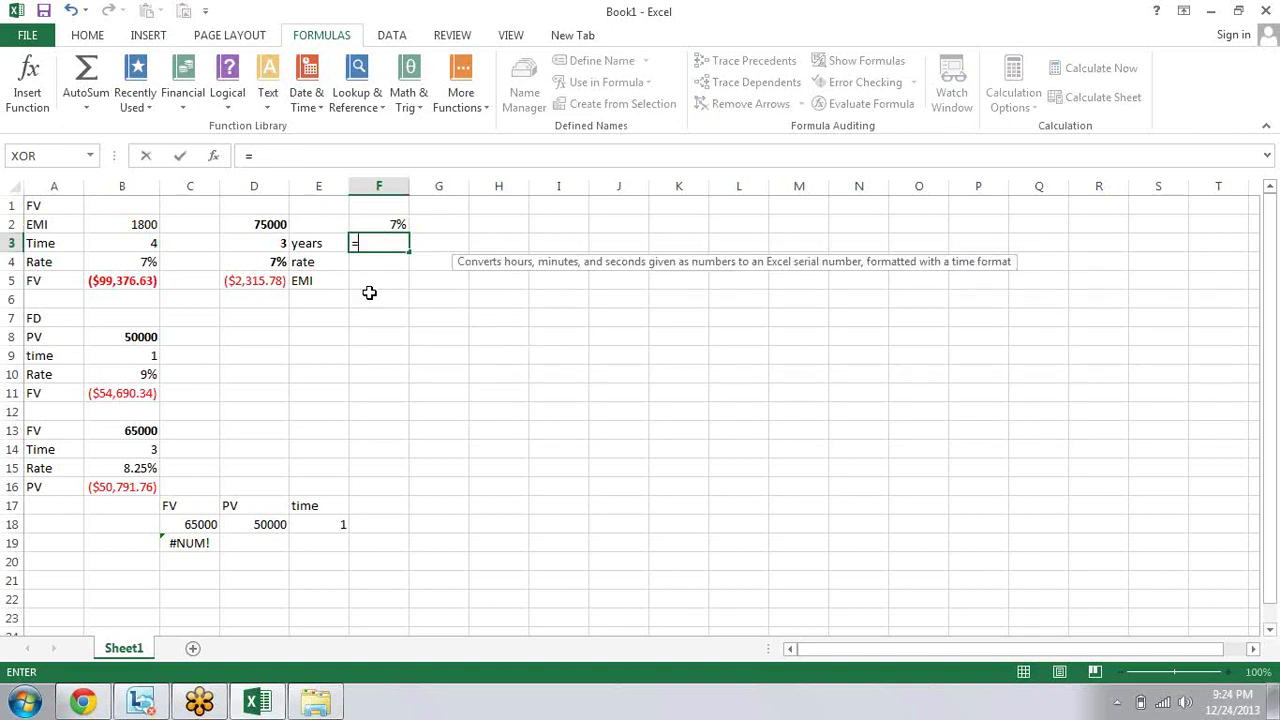
text(n)
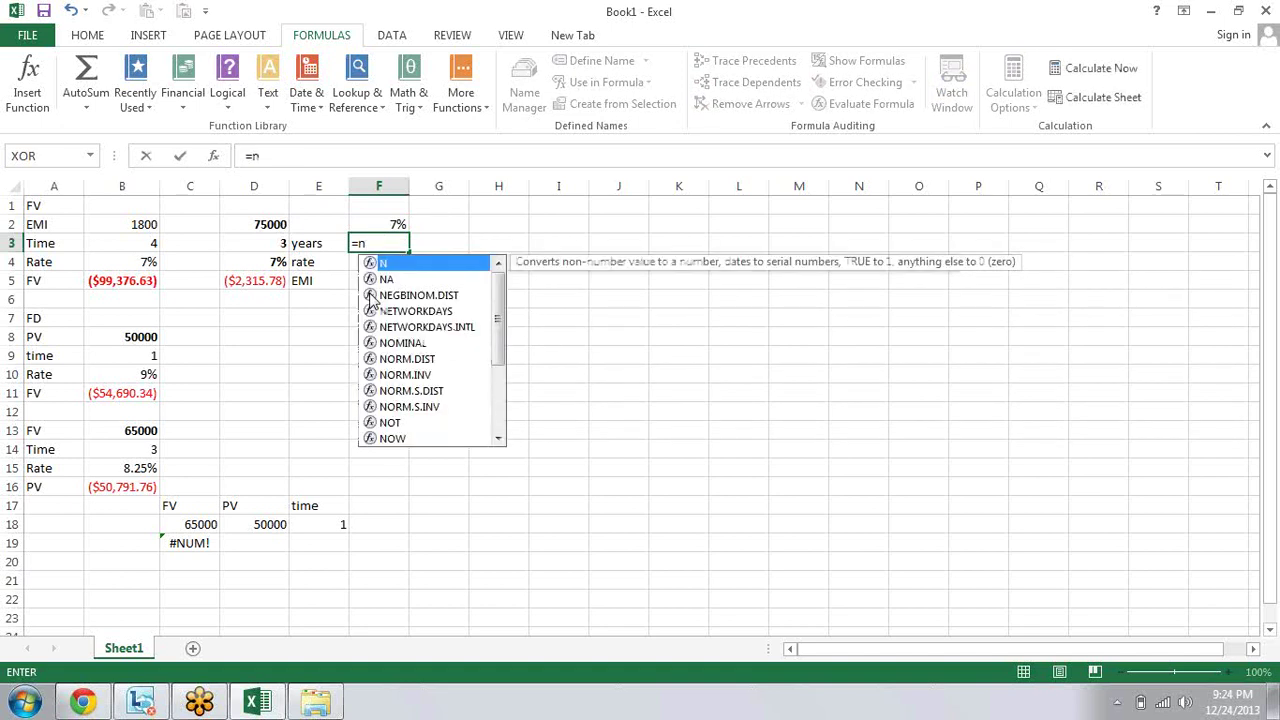
text(per)
key(Tab)
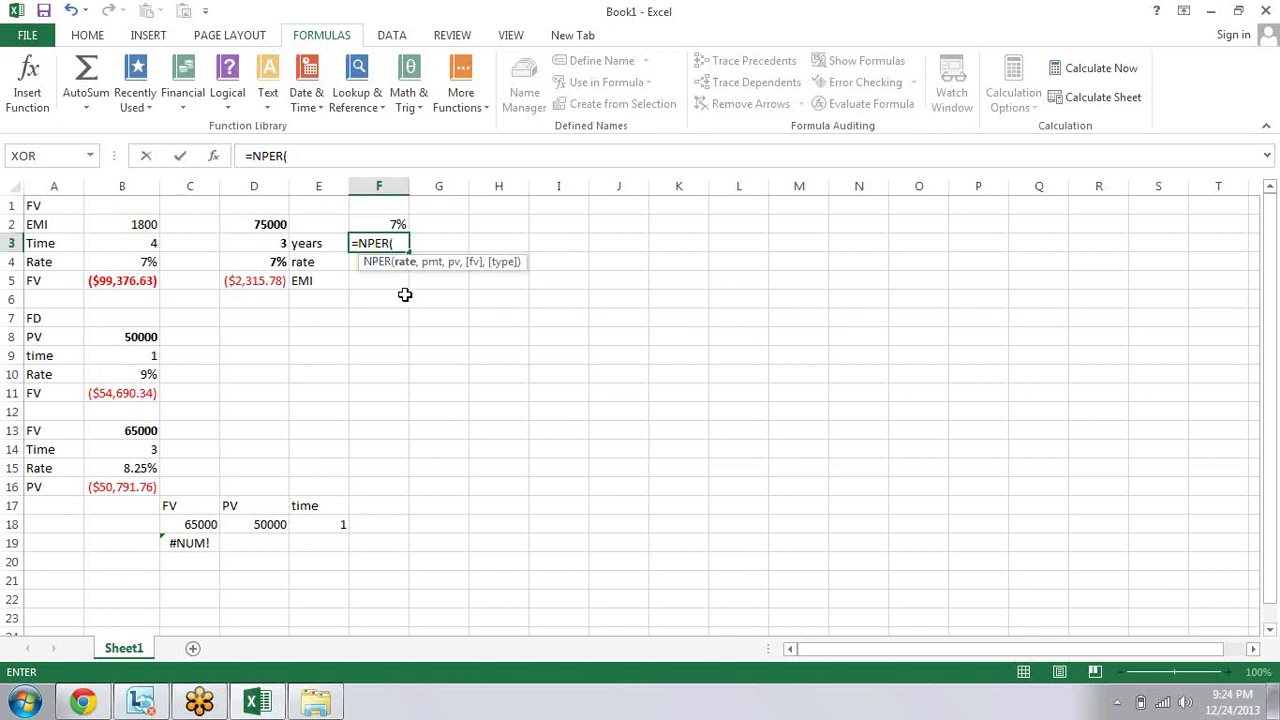
Step: Give NPER the arguments D4/12, D5 and D2, returning 36 months
click(279, 261)
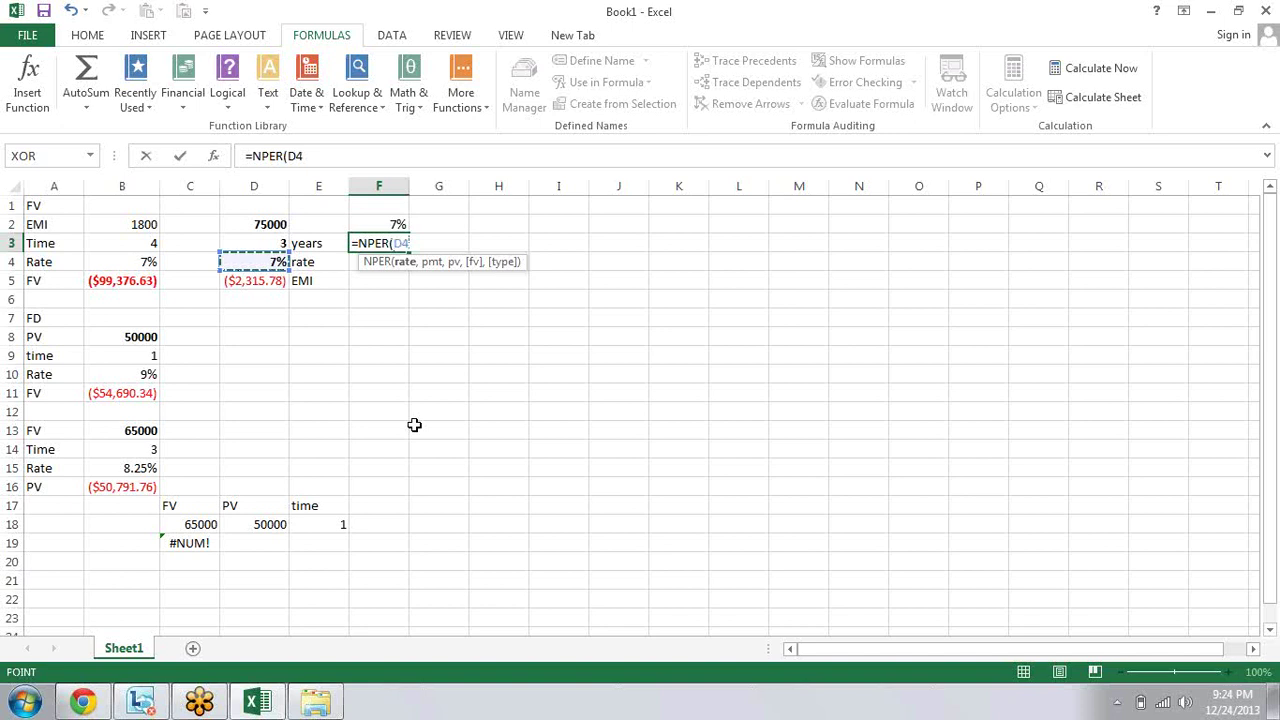
text(/)
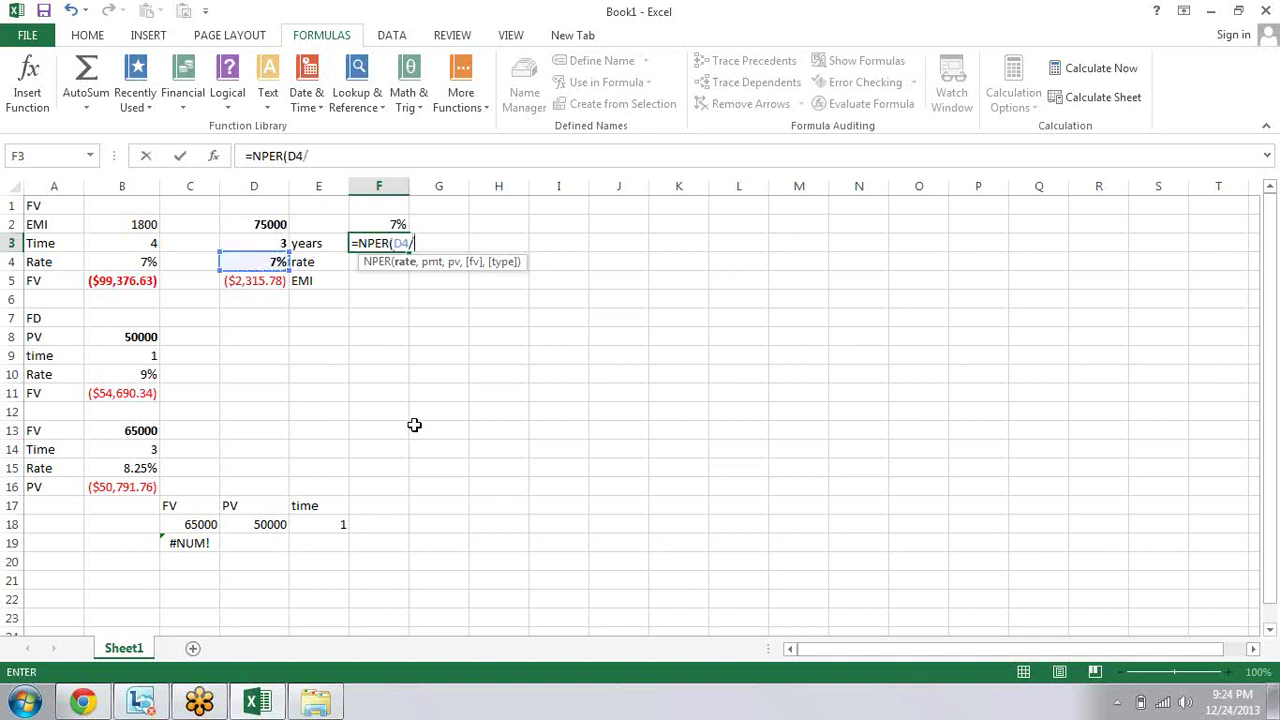
text(12,)
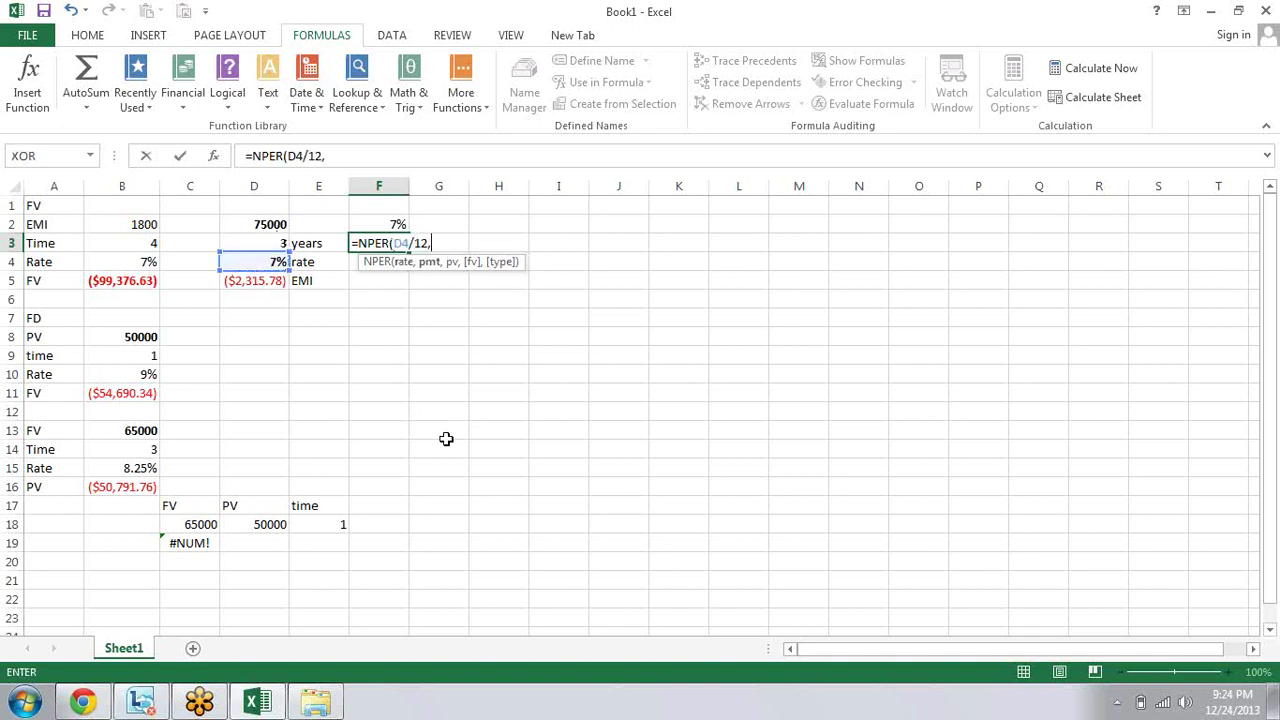
key(Left)
key(Left)
text(*)
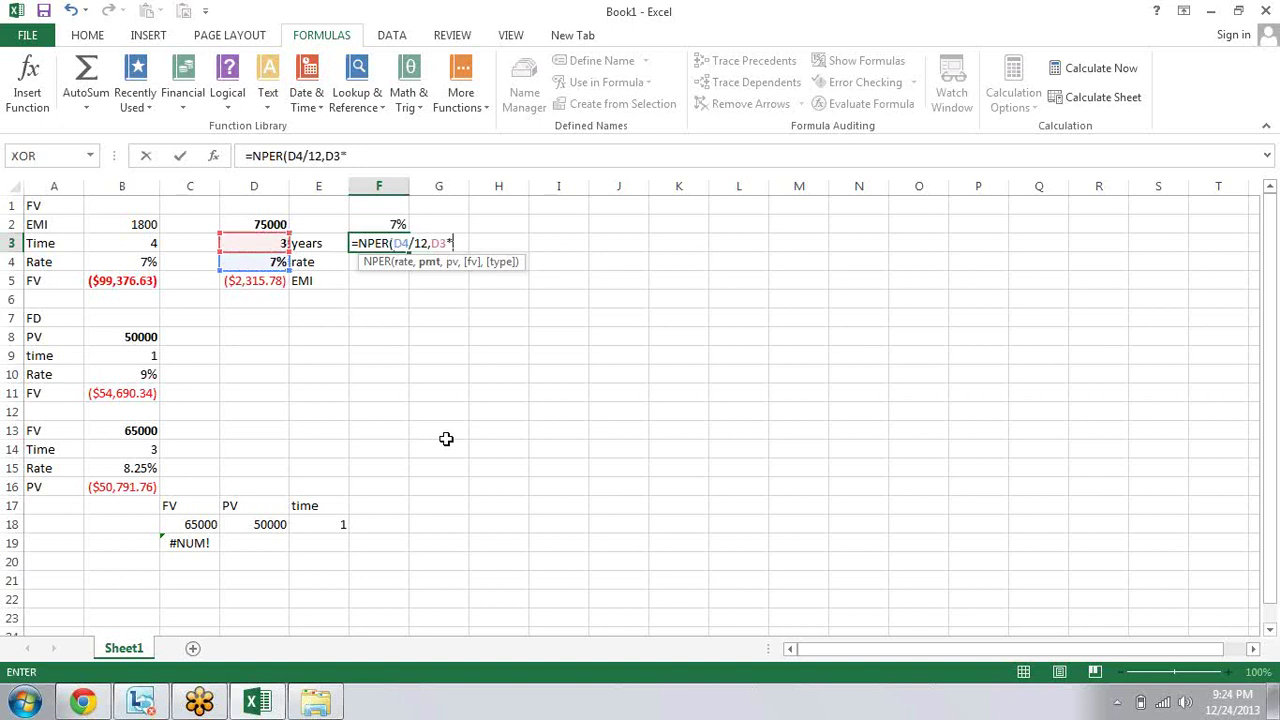
text(12)
text(,)
key(Up)
key(Left)
key(Left)
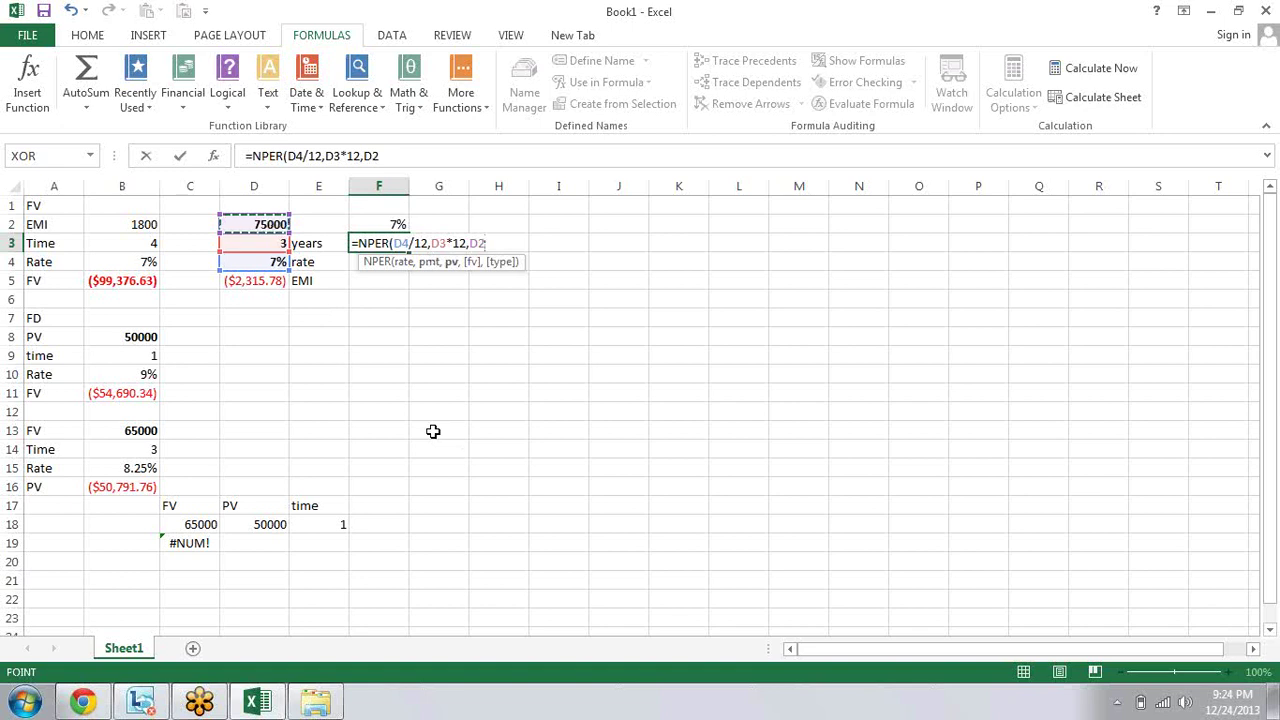
click(469, 243)
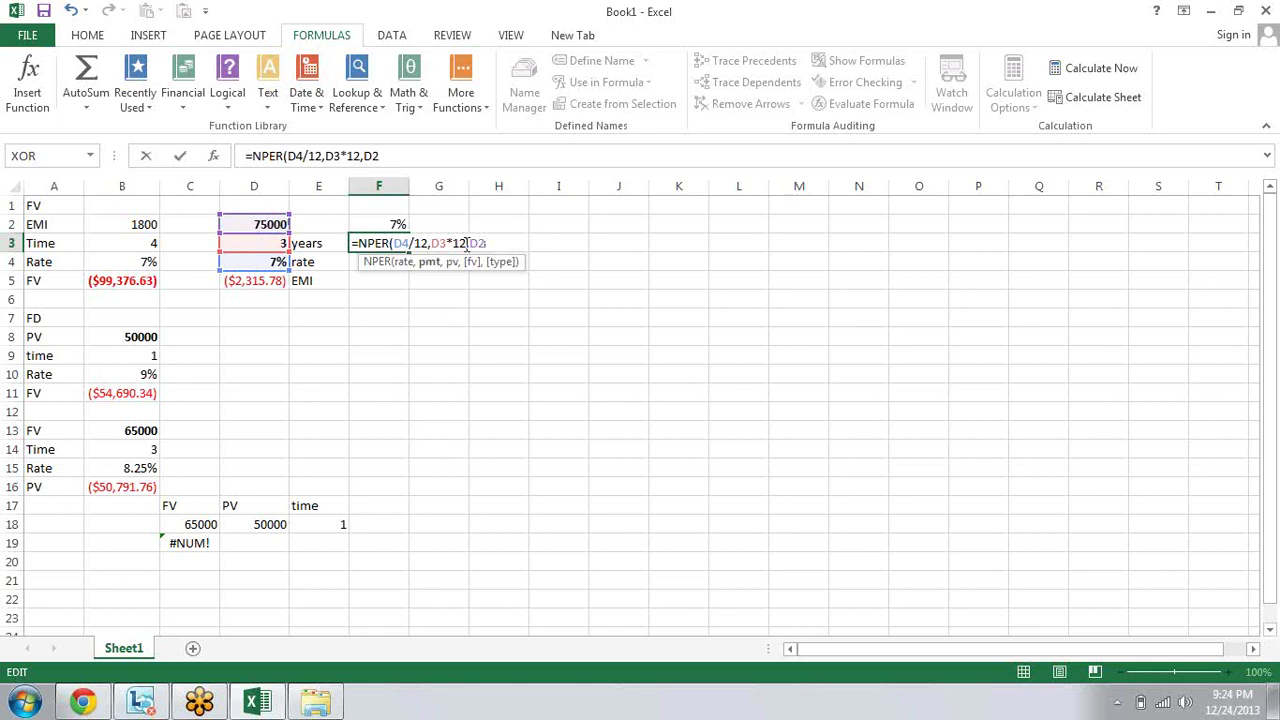
key(BackSpace)
key(BackSpace)
key(BackSpace)
key(BackSpace)
key(BackSpace)
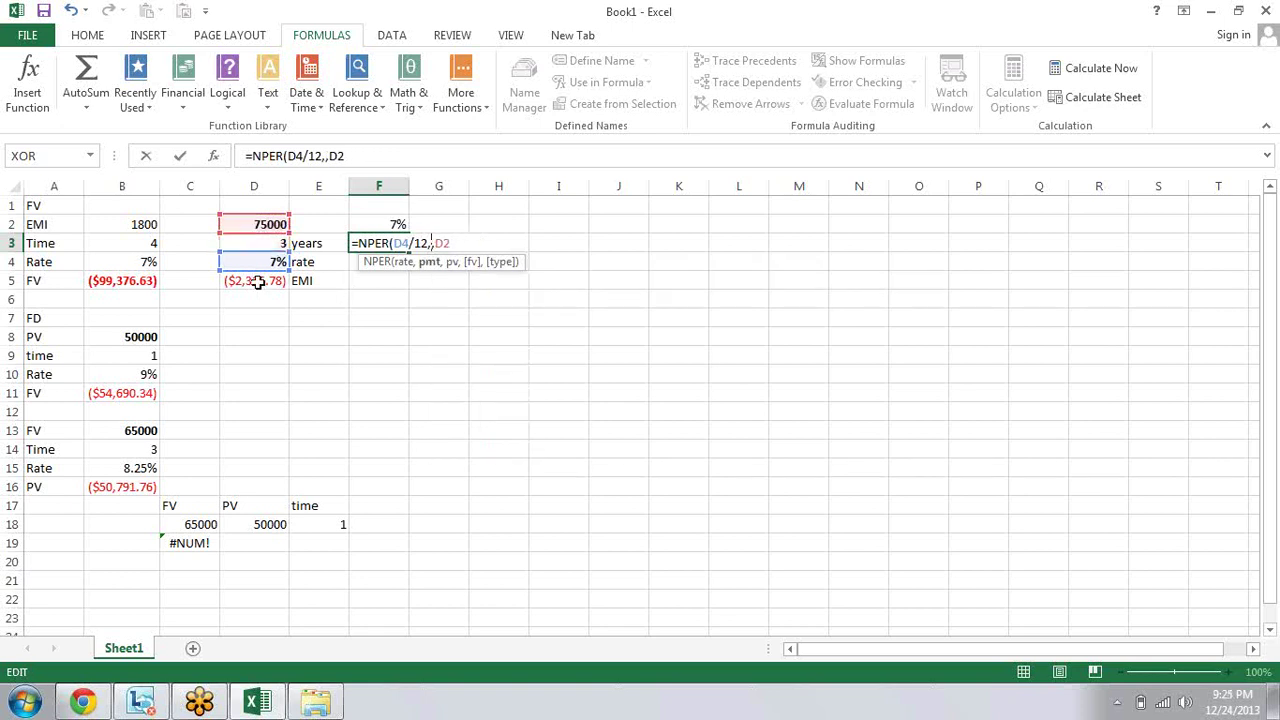
click(262, 284)
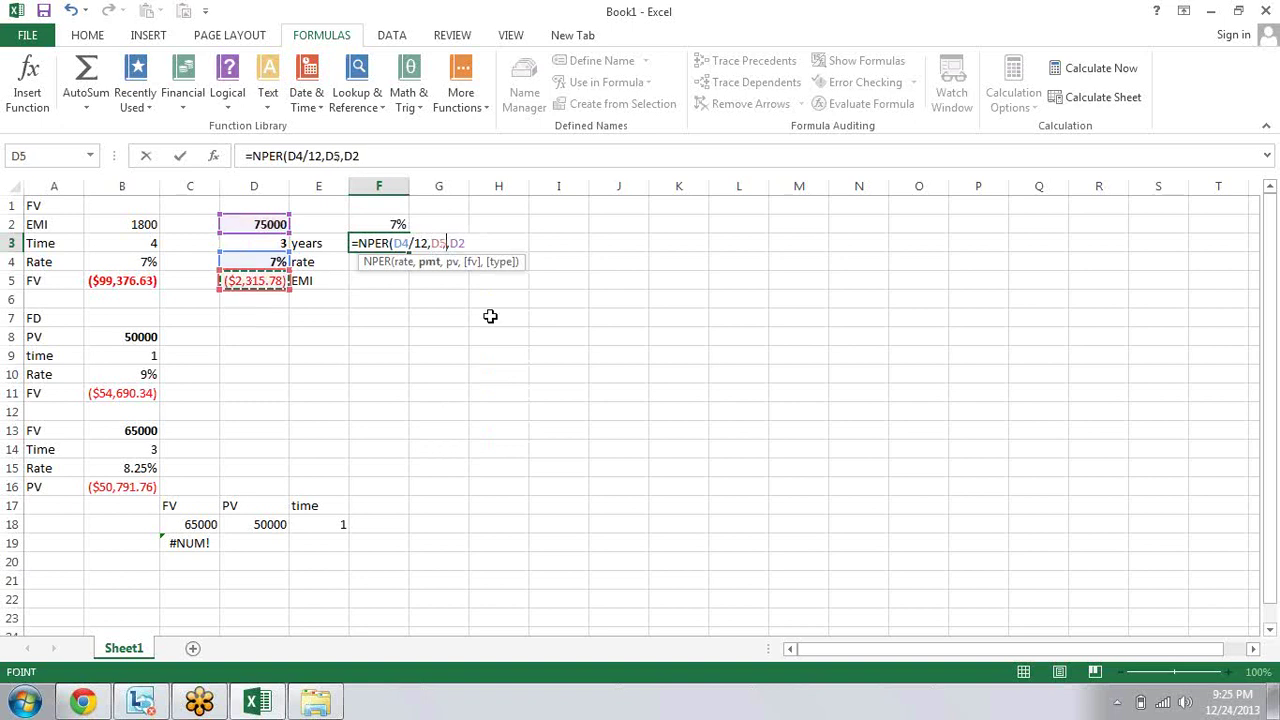
click(472, 244)
text())
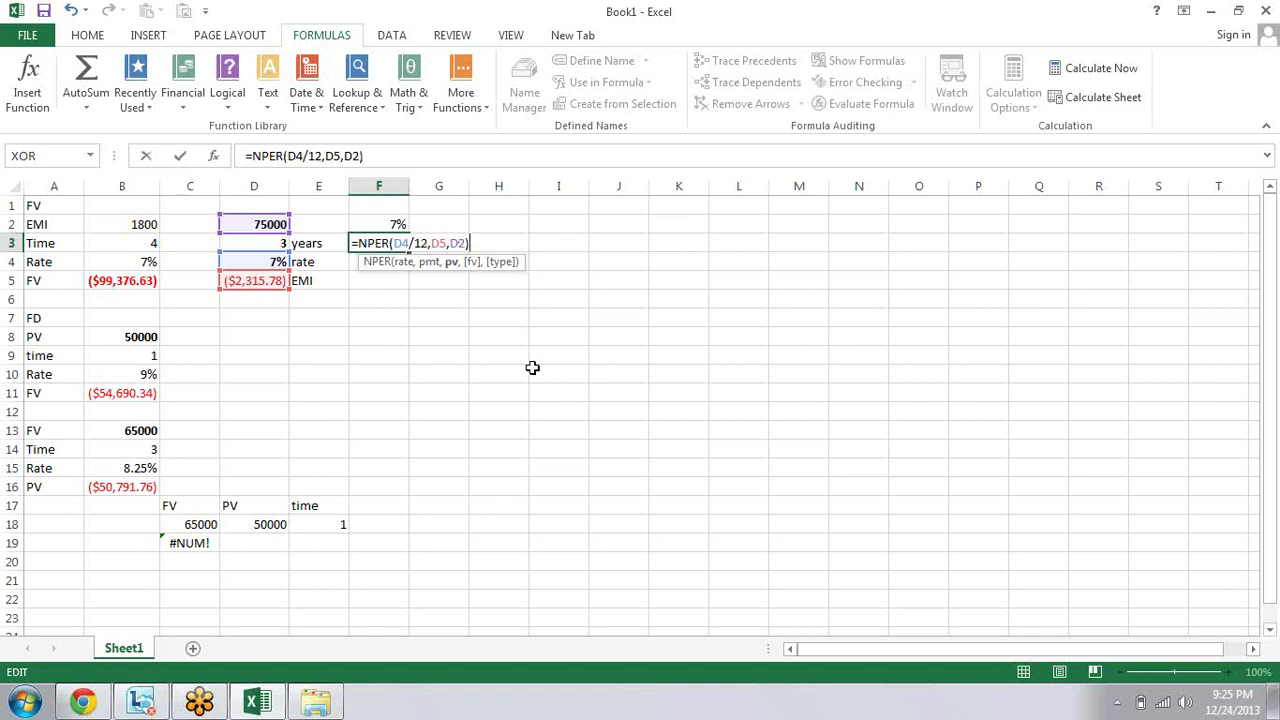
key(Return)
Step: Divide F3's NPER result by 12 to show the term as 3 years
key(Up)
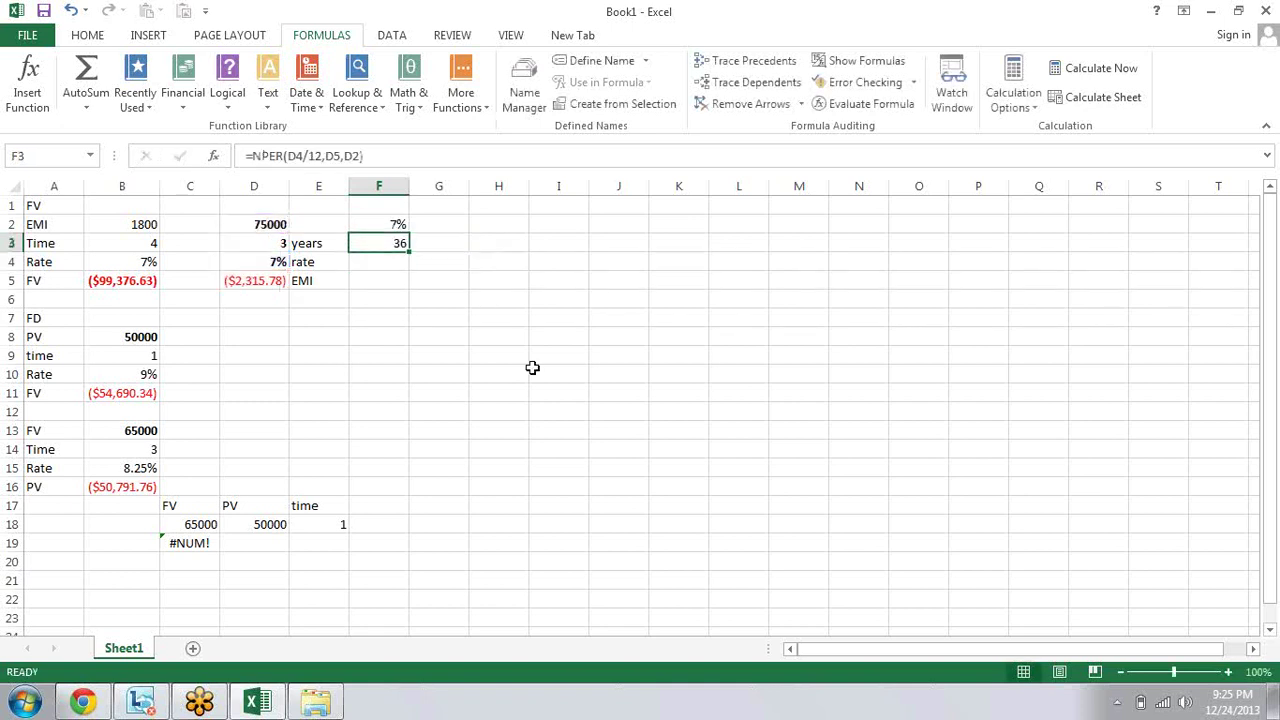
key(F2)
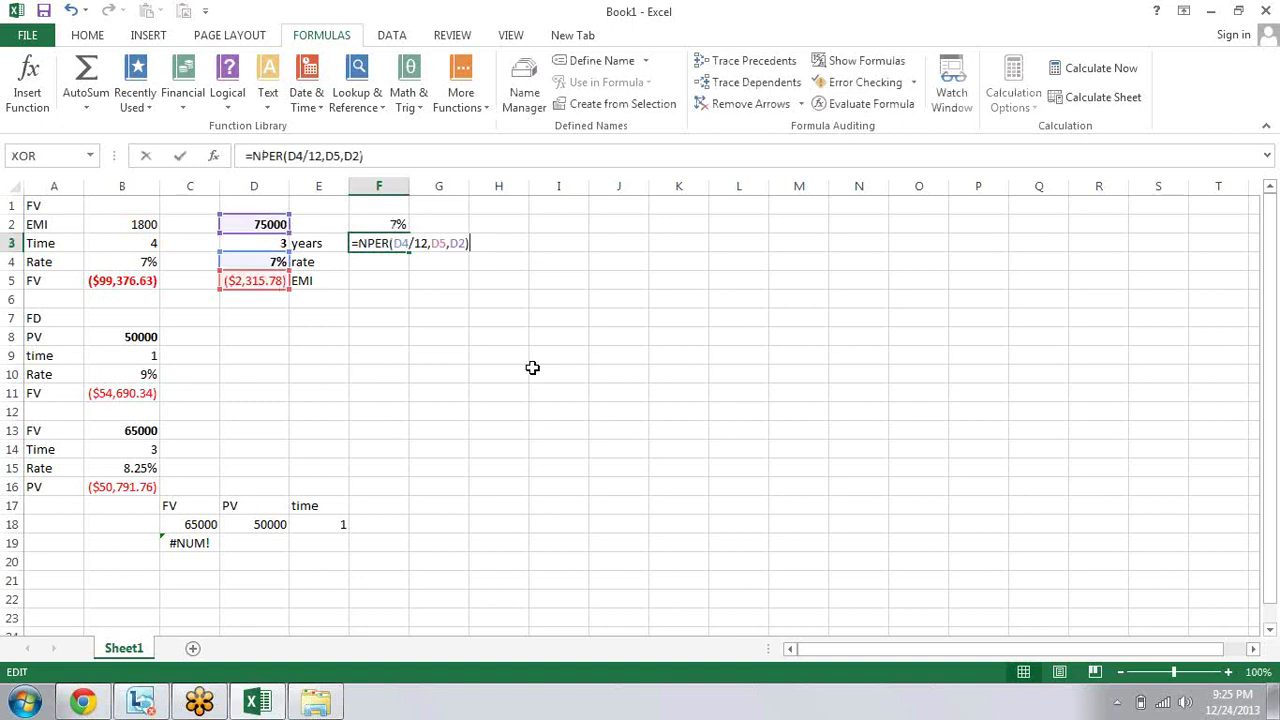
text(/12)
key(Return)
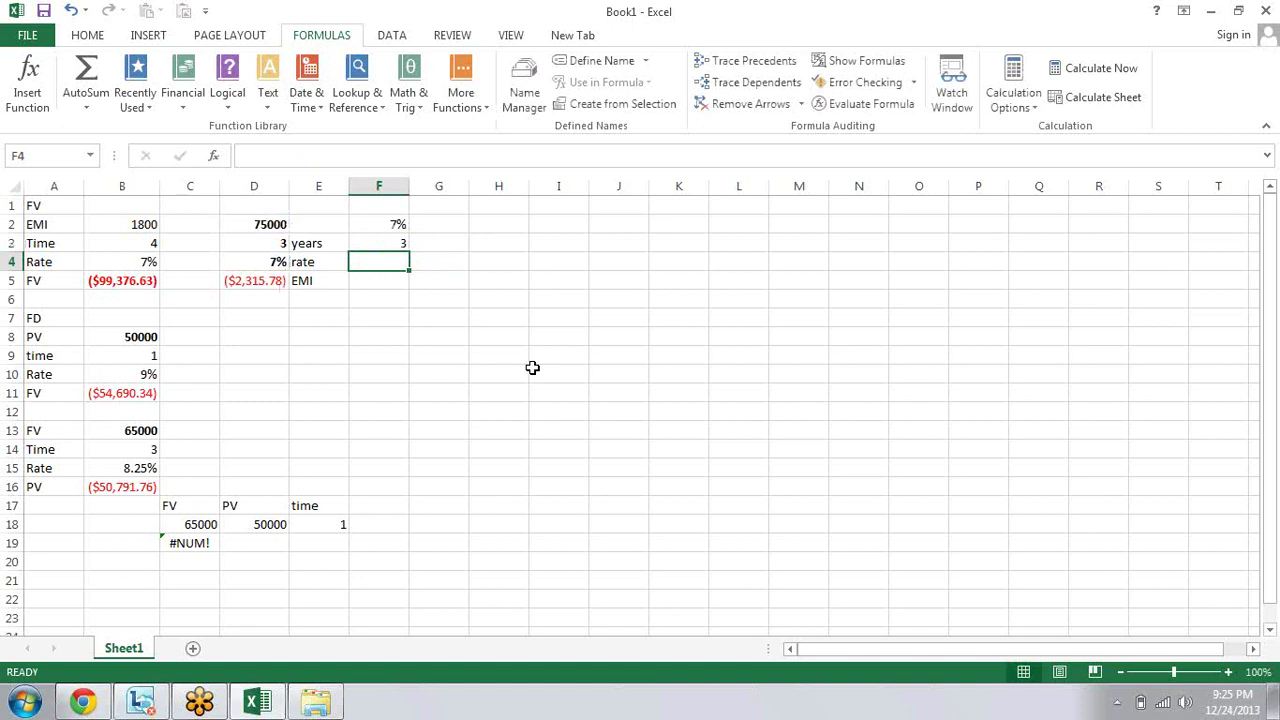
Step: Bold the ($2,315.78) EMI value in D5 with Ctrl+B
key(Down)
key(Up)
key(Up)
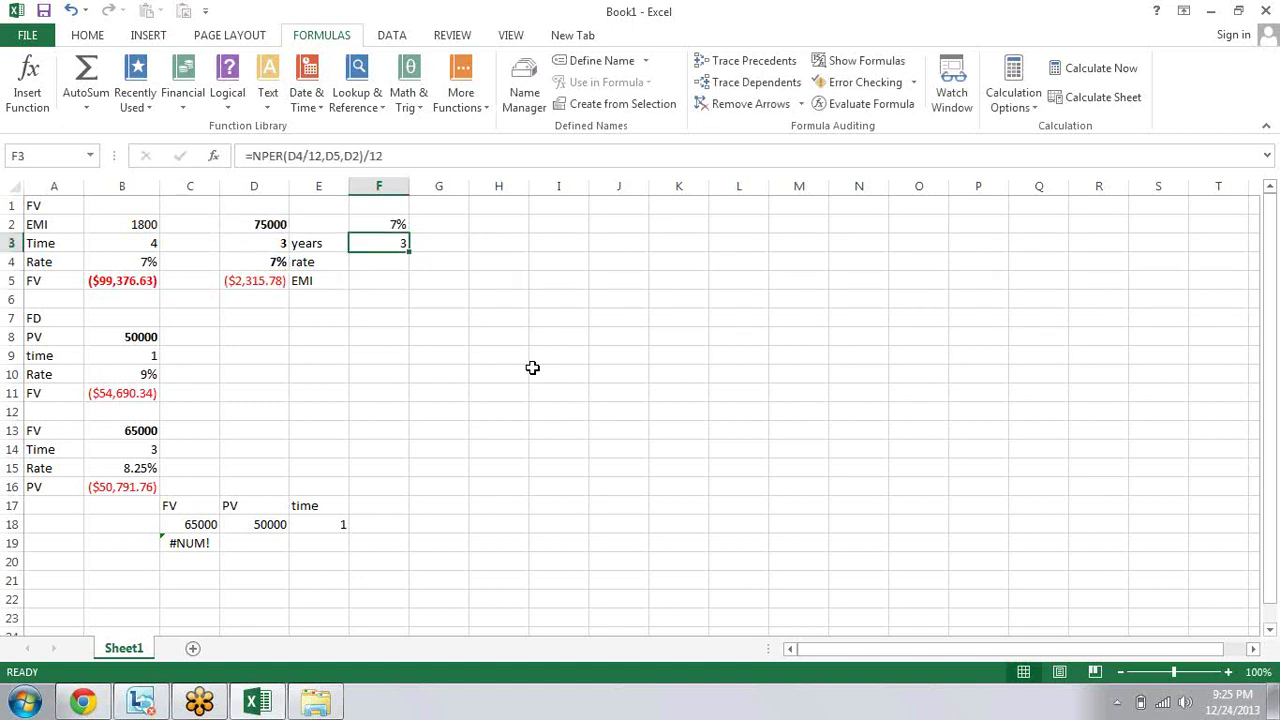
key(Down)
key(Up)
key(Down)
key(Down)
key(Down)
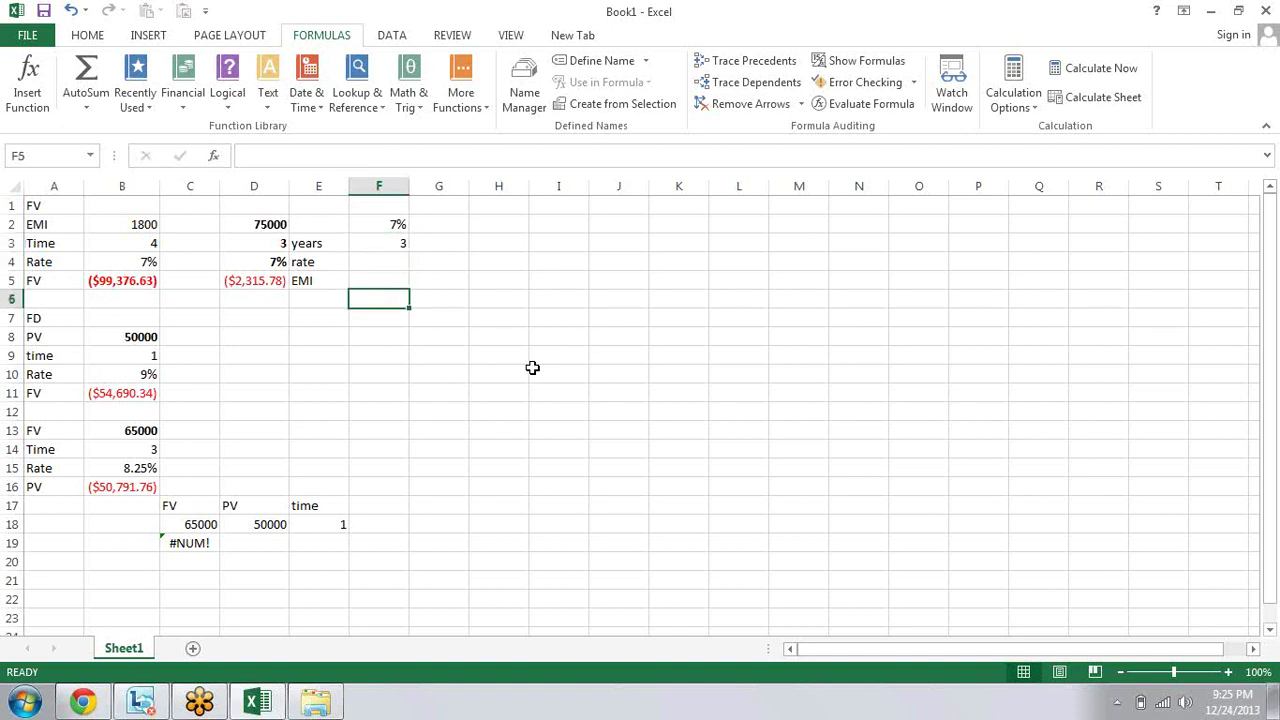
key(Down)
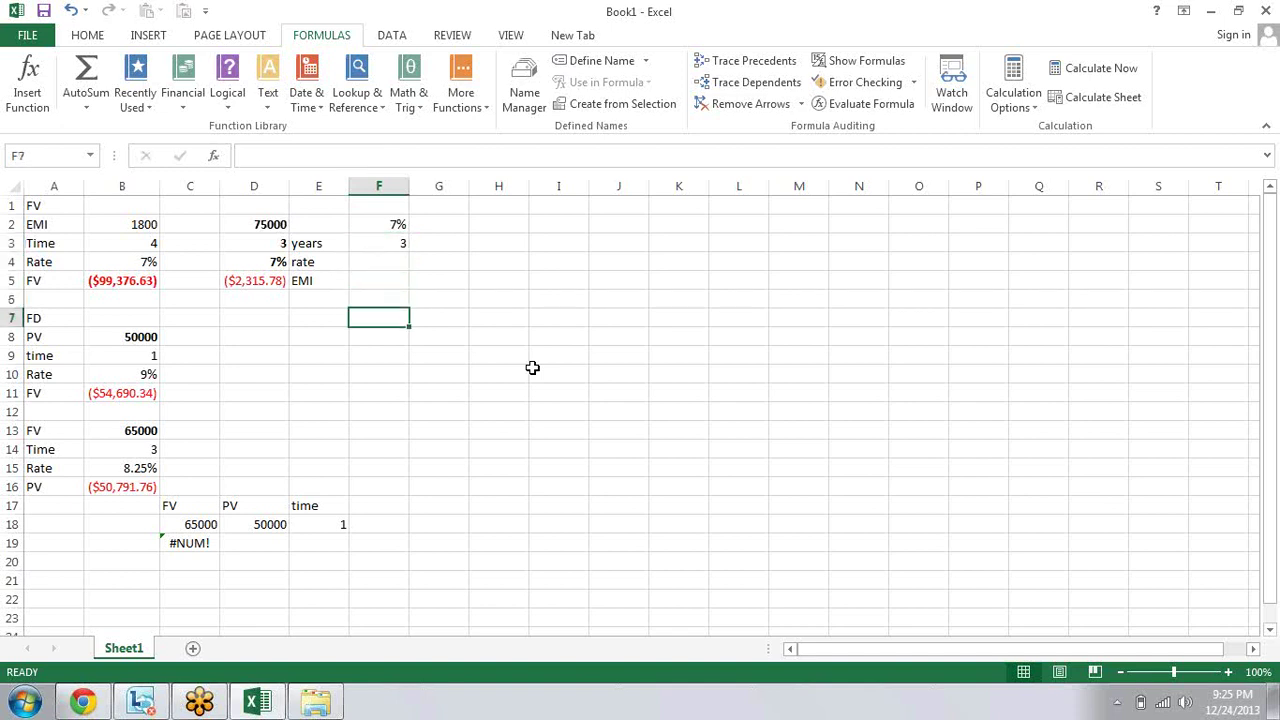
key(Down)
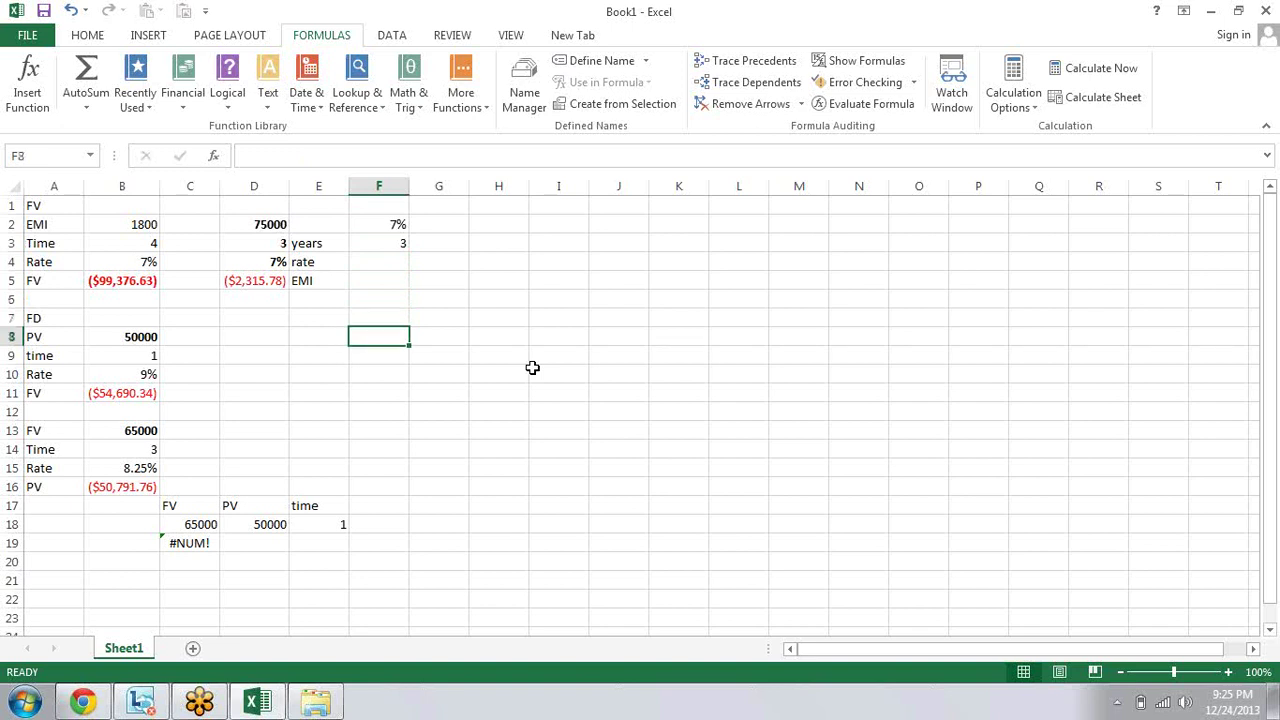
key(Up)
key(Up)
key(Up)
key(Left)
key(Left)
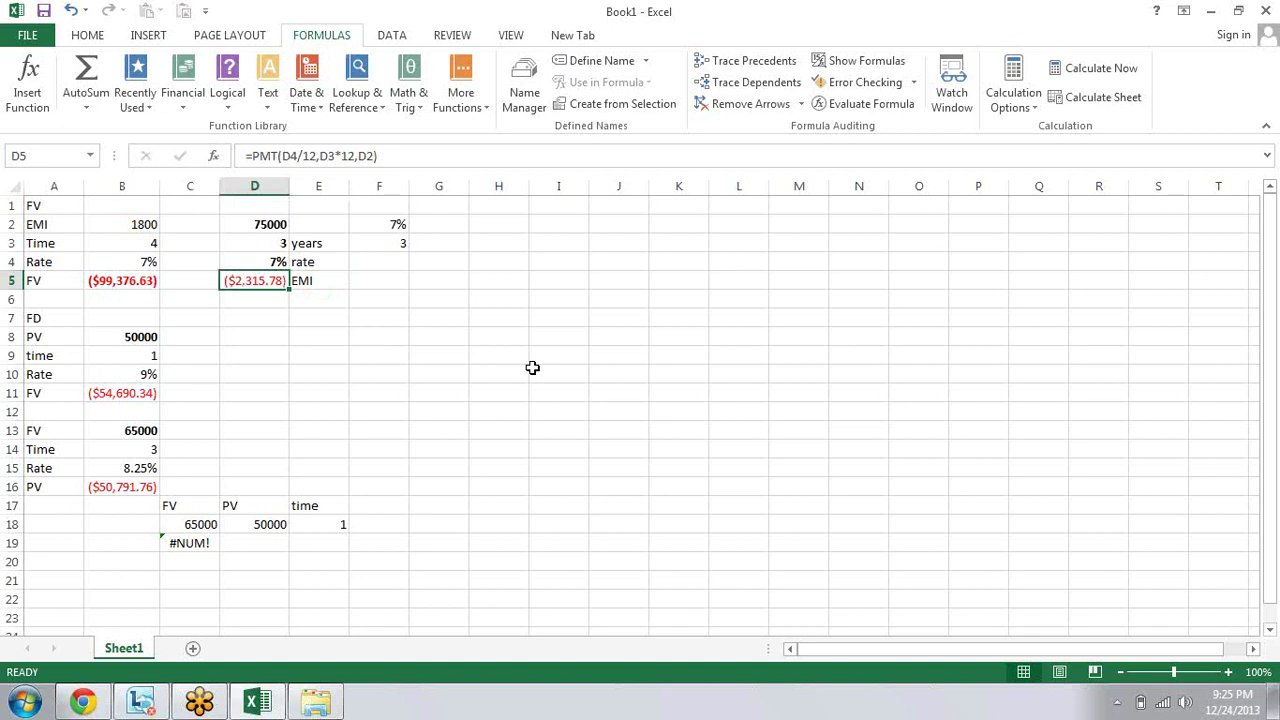
key(ctrl+b)
key(Down)
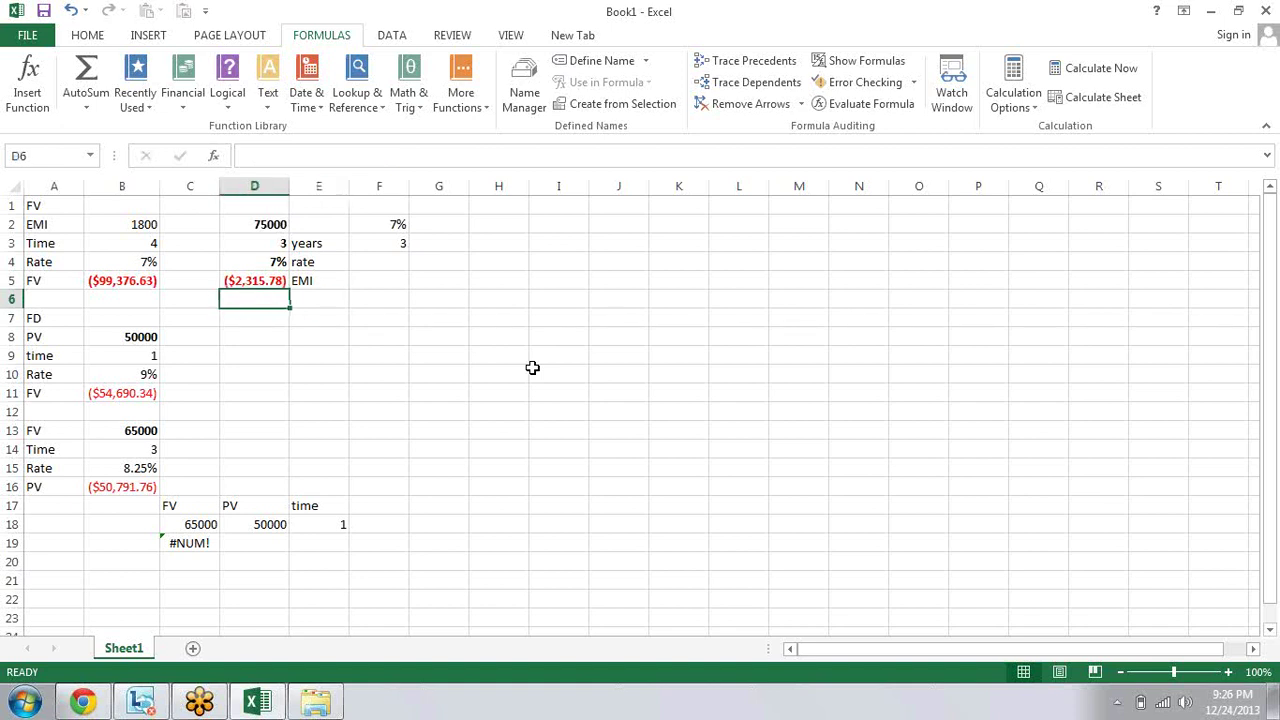
key(Down)
key(Down)
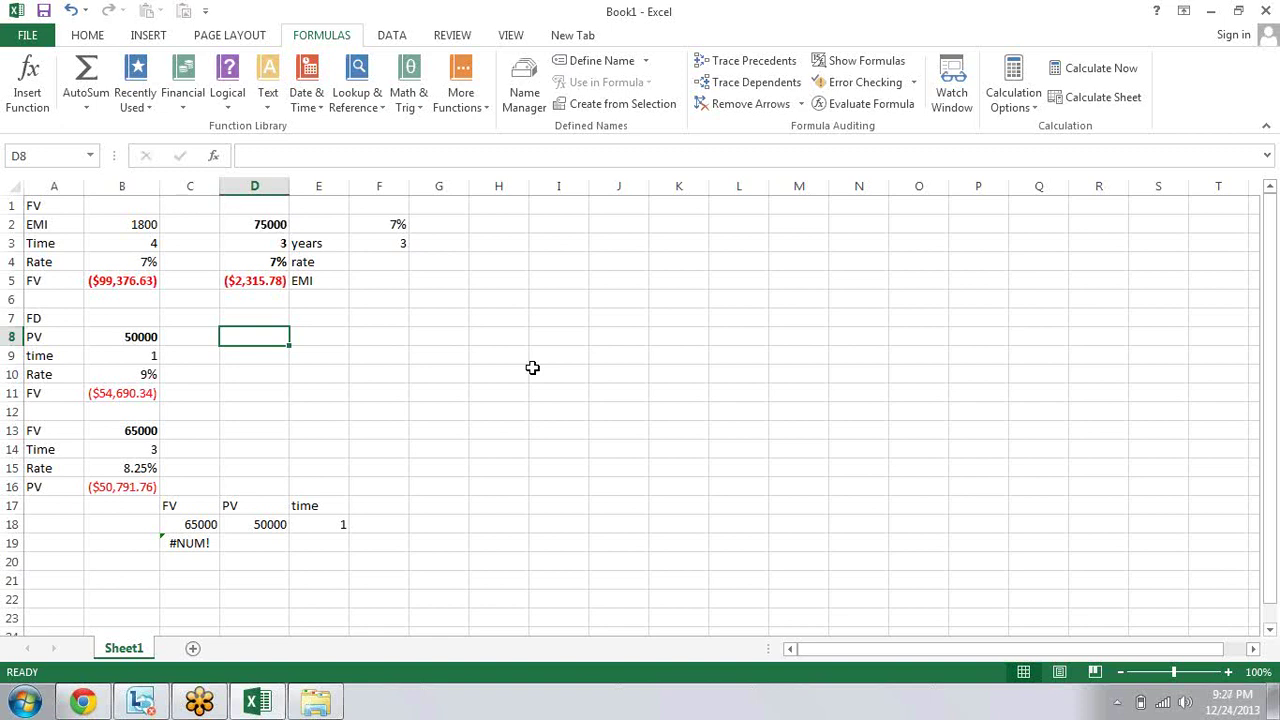
Step: After checking the EMI result in D5, enter the heading NOP in H6
key(Up)
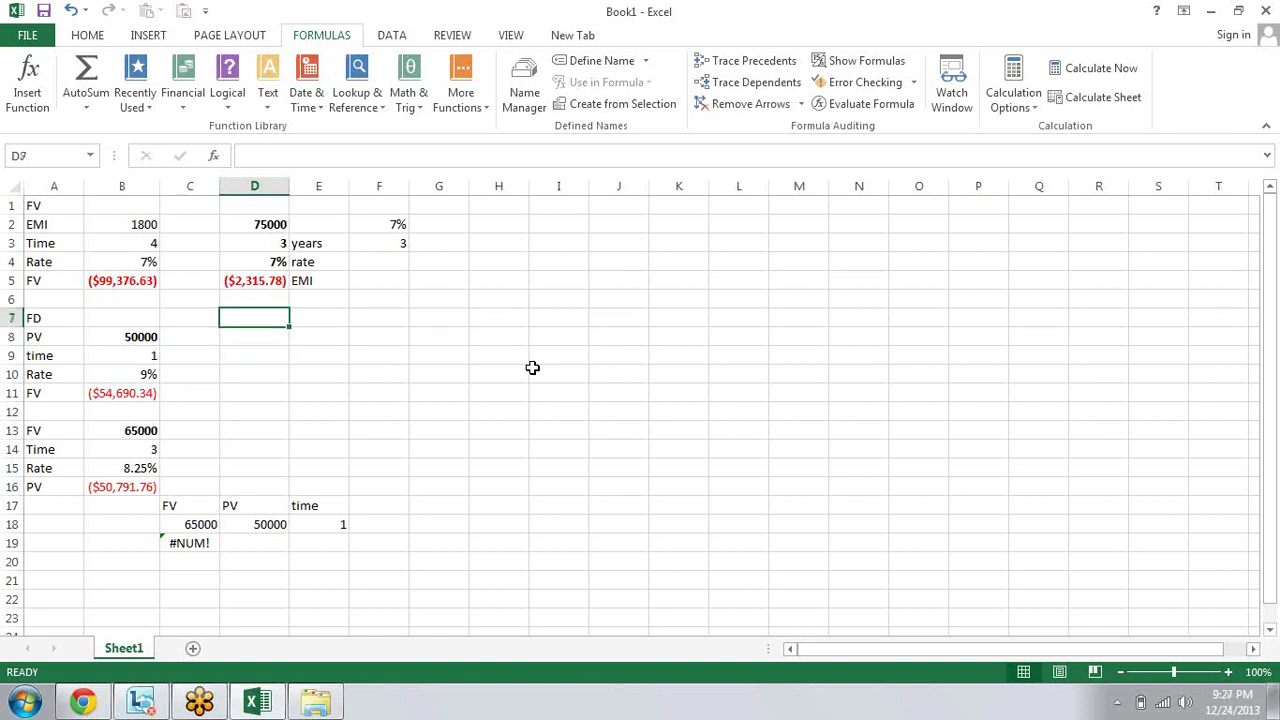
key(Up)
key(Up)
key(Up)
key(Down)
key(Right)
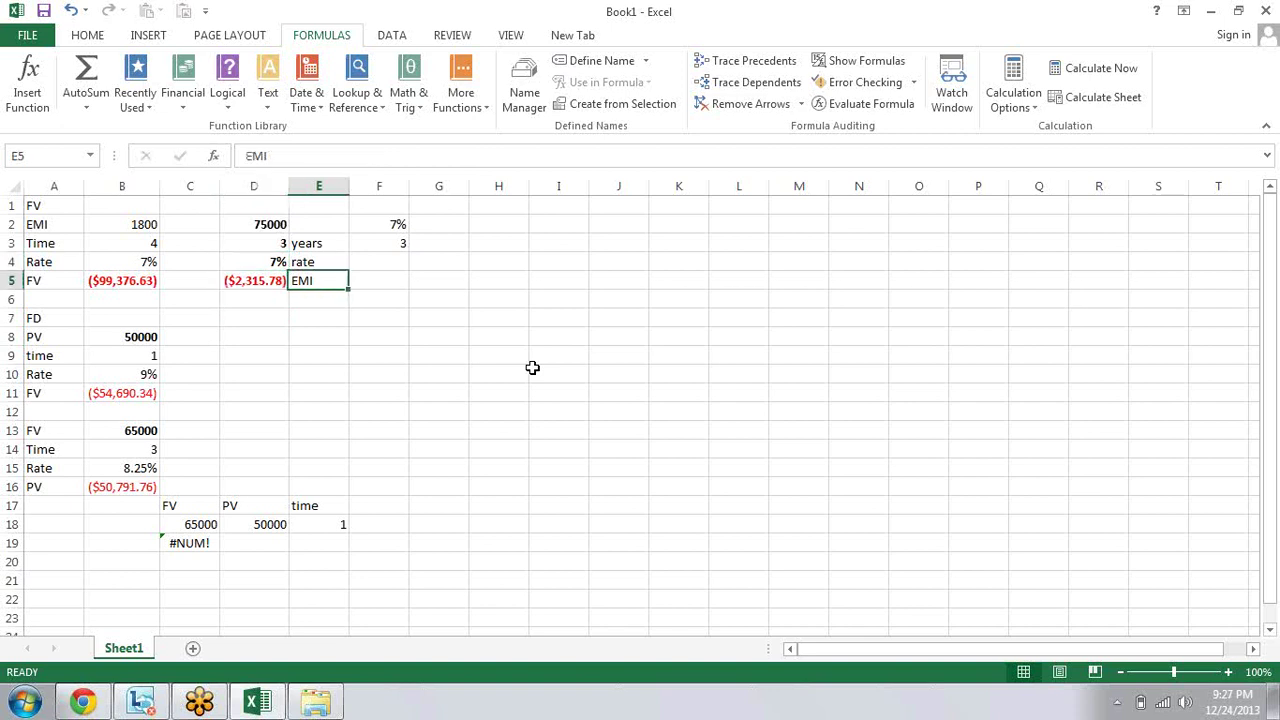
key(Right)
key(Left)
key(Left)
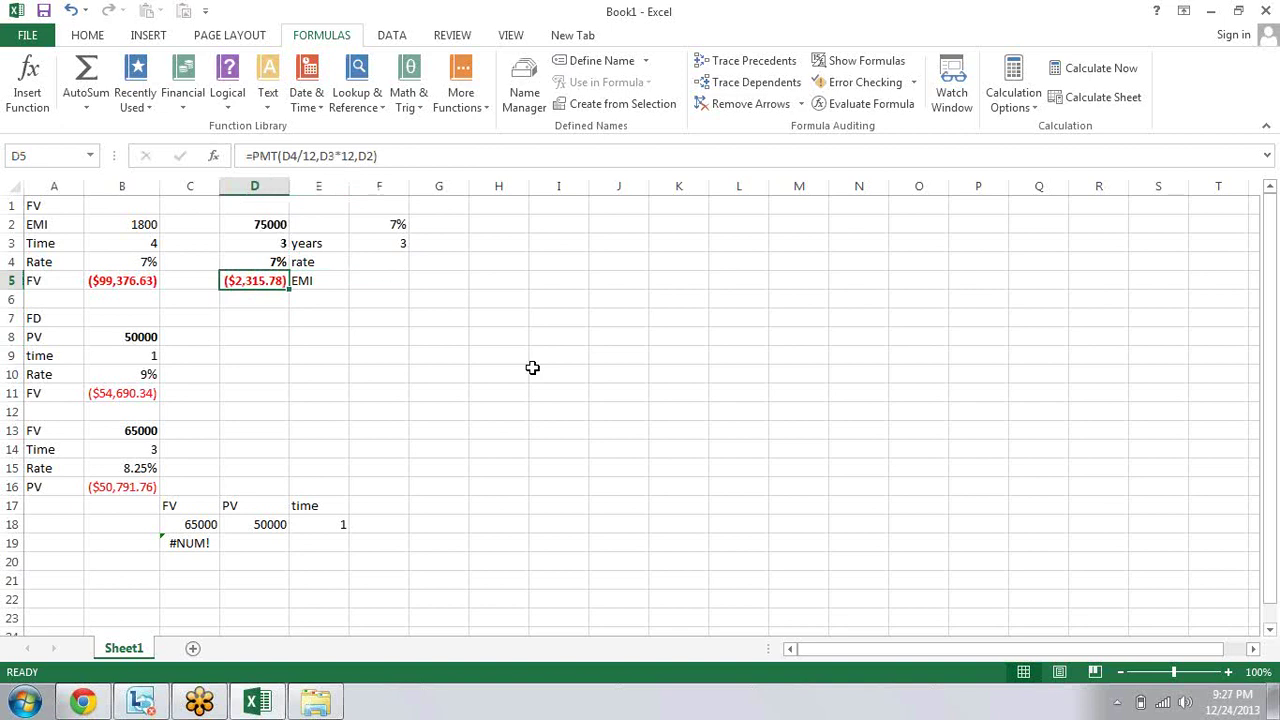
key(Right)
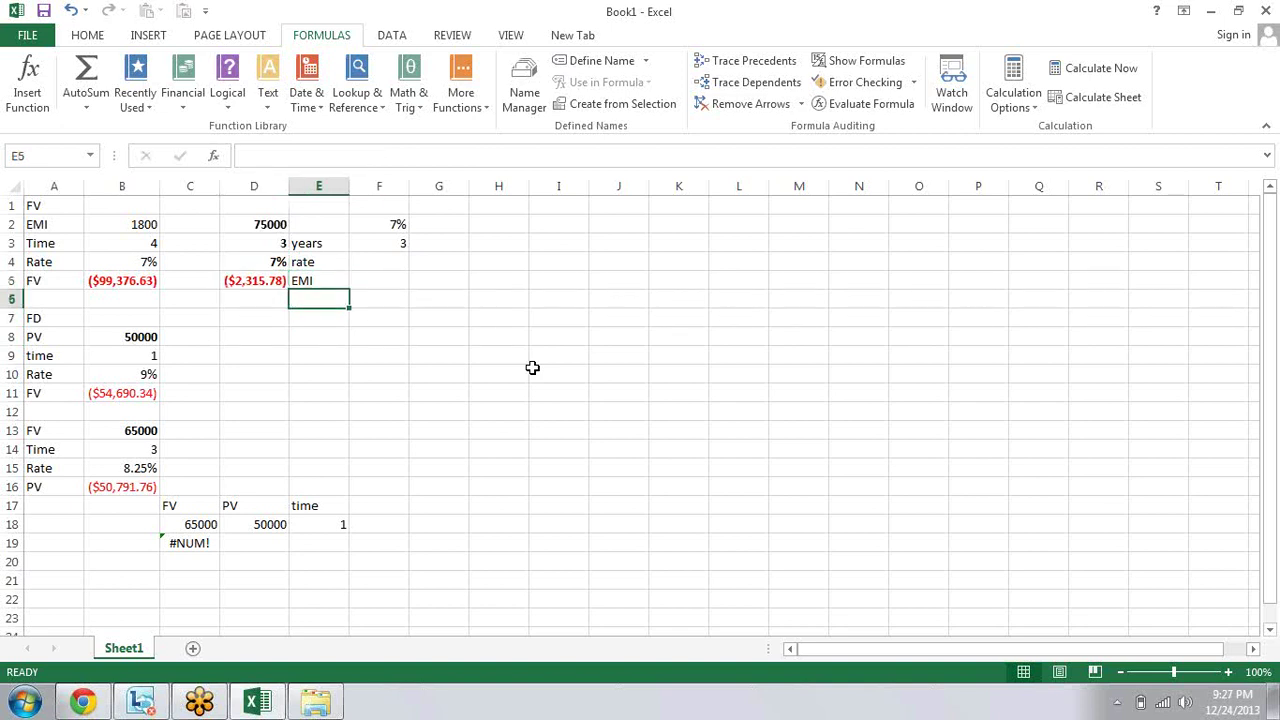
key(Right)
key(Right)
key(Right)
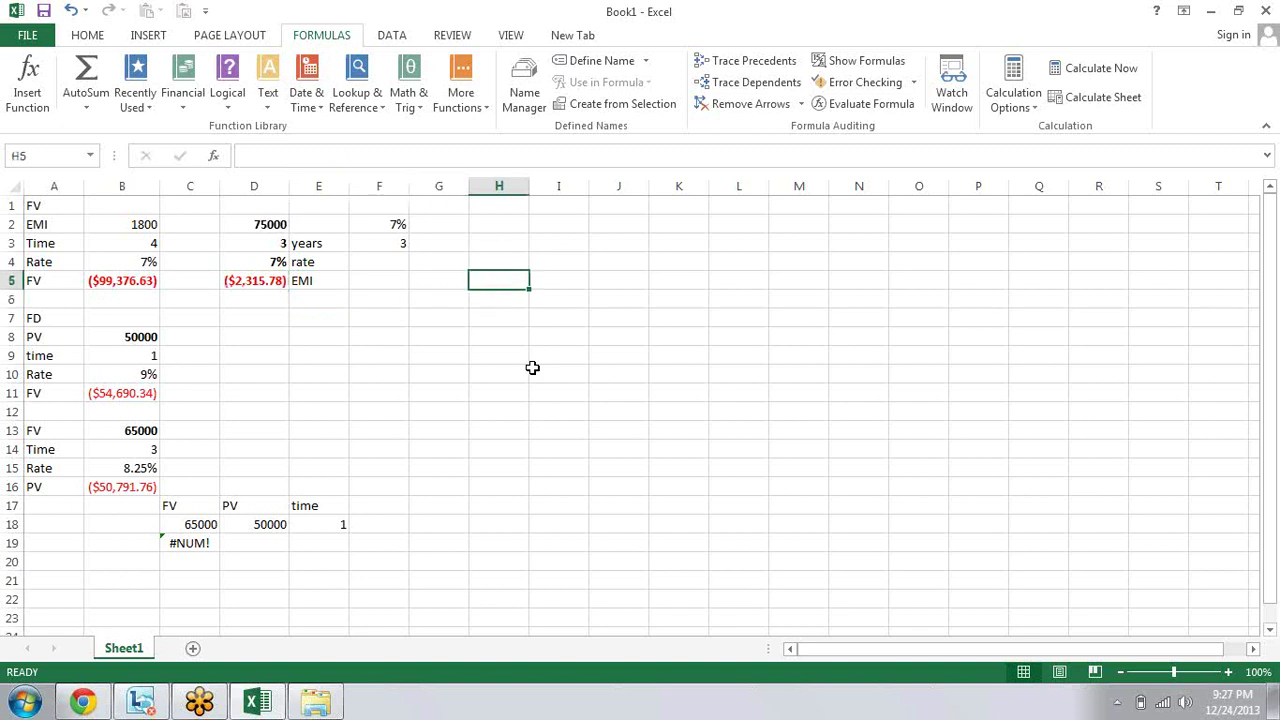
key(Down)
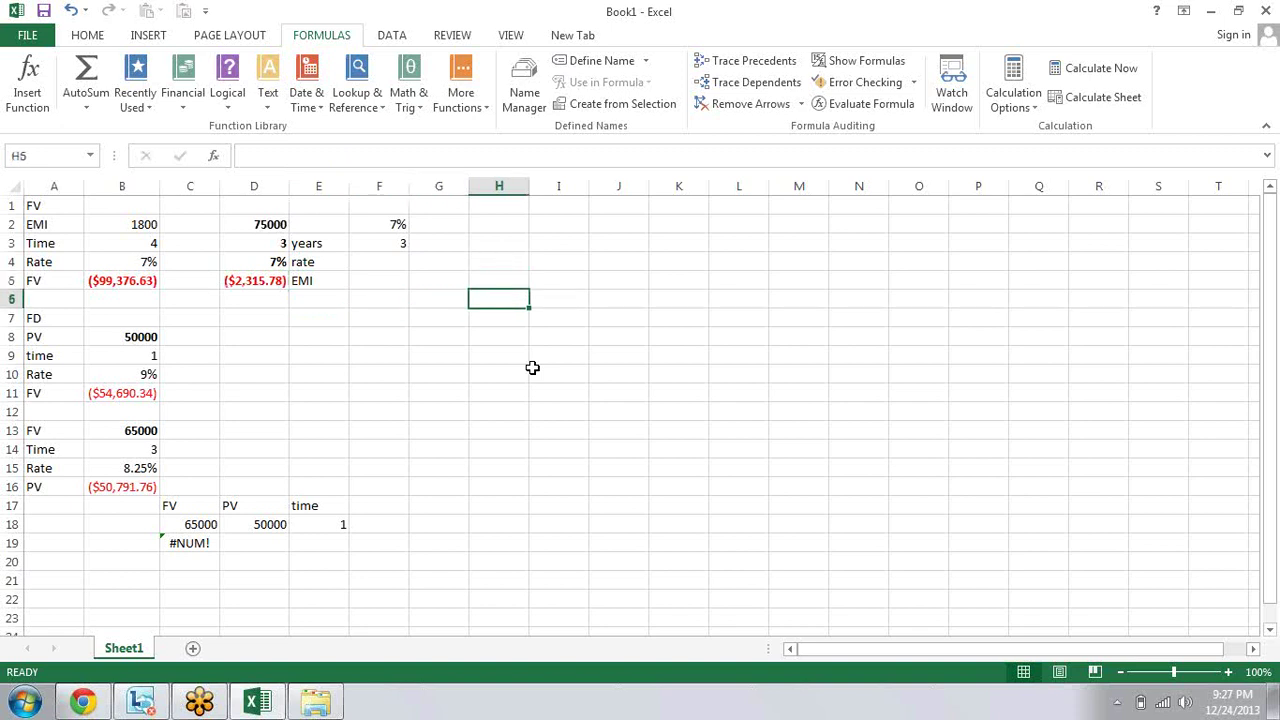
text(=)
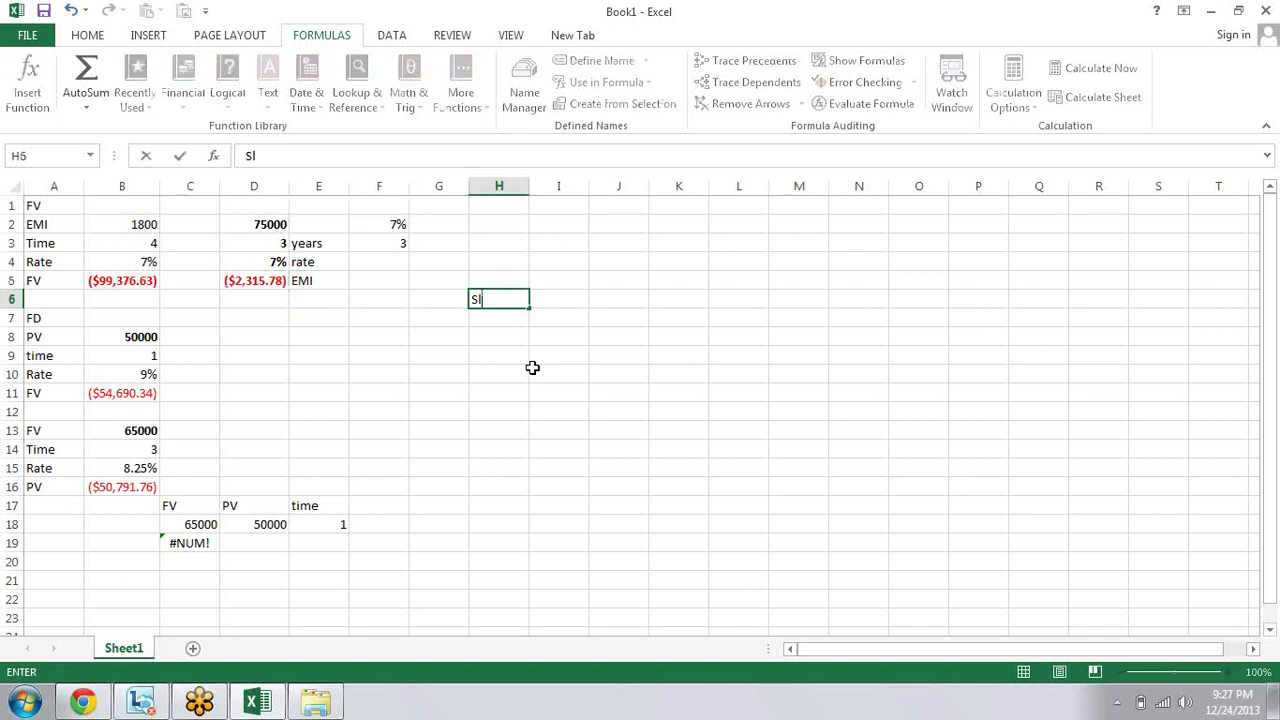
key(BackSpace)
text(N)
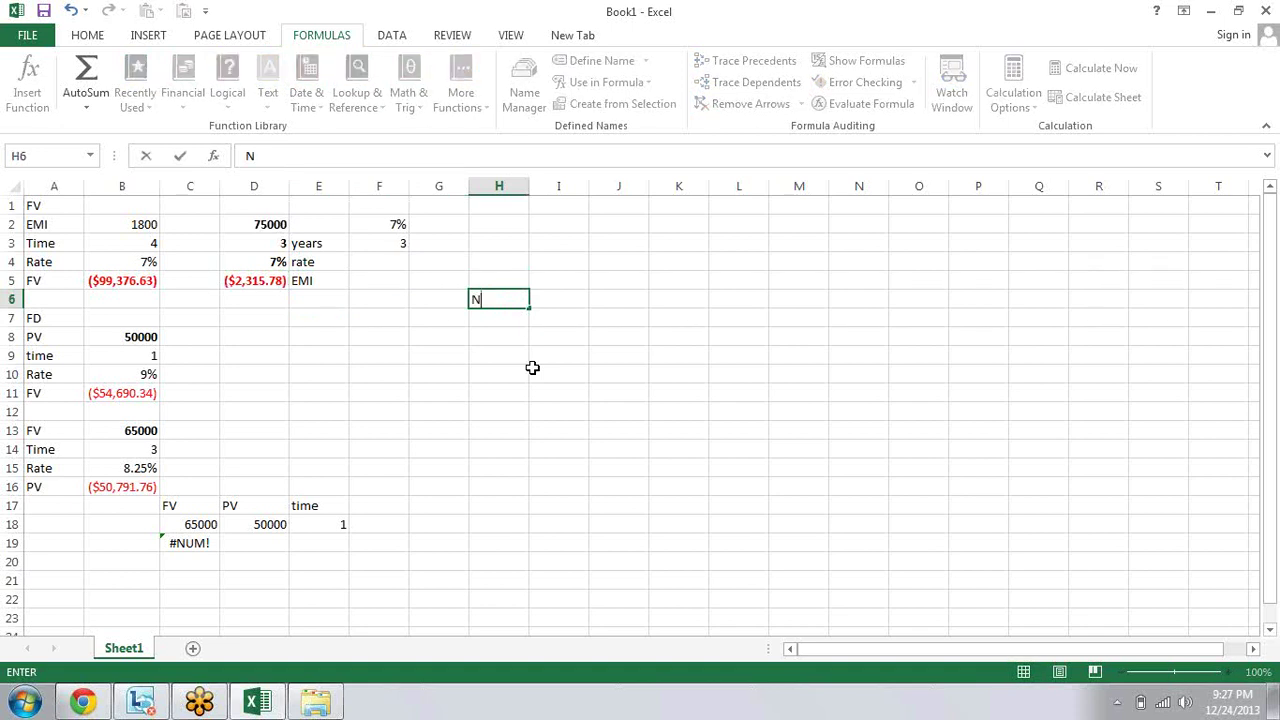
text(OP)
key(Tab)
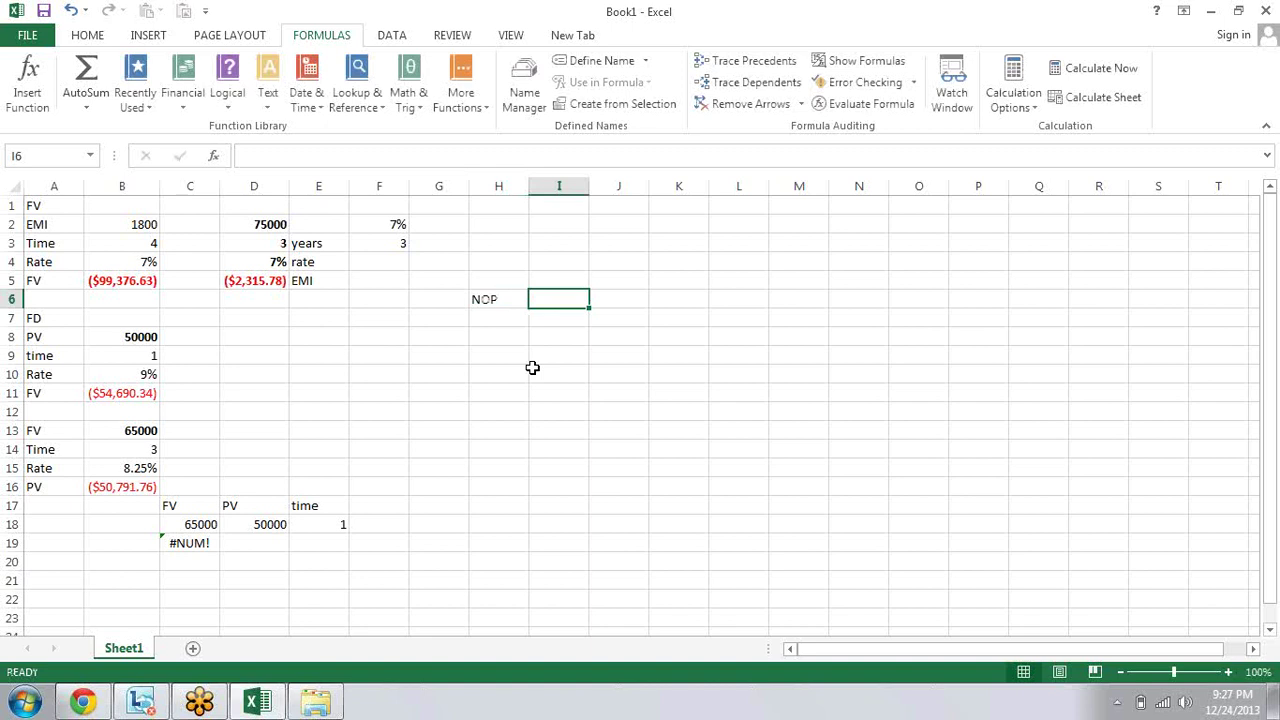
Step: Number the payment periods 1 through 36 down H7:H42 by filling from 1 and 2
key(Return)
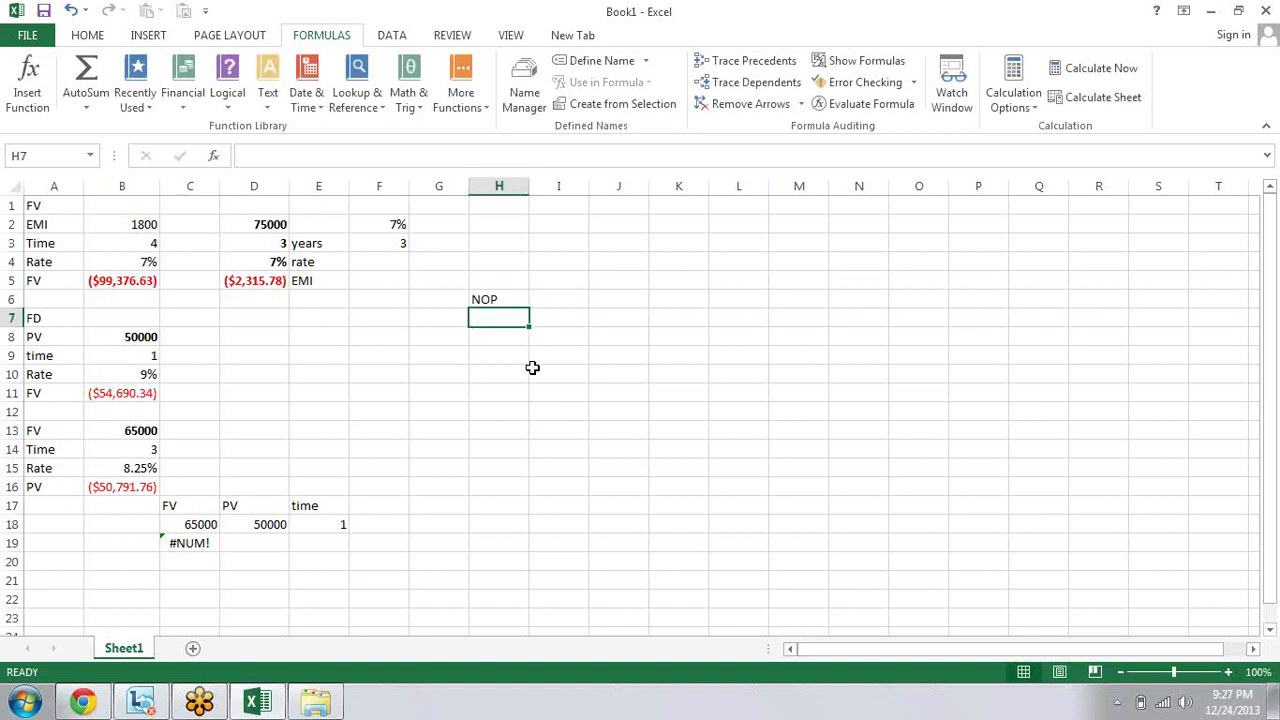
text(1)
key(Return)
text(2)
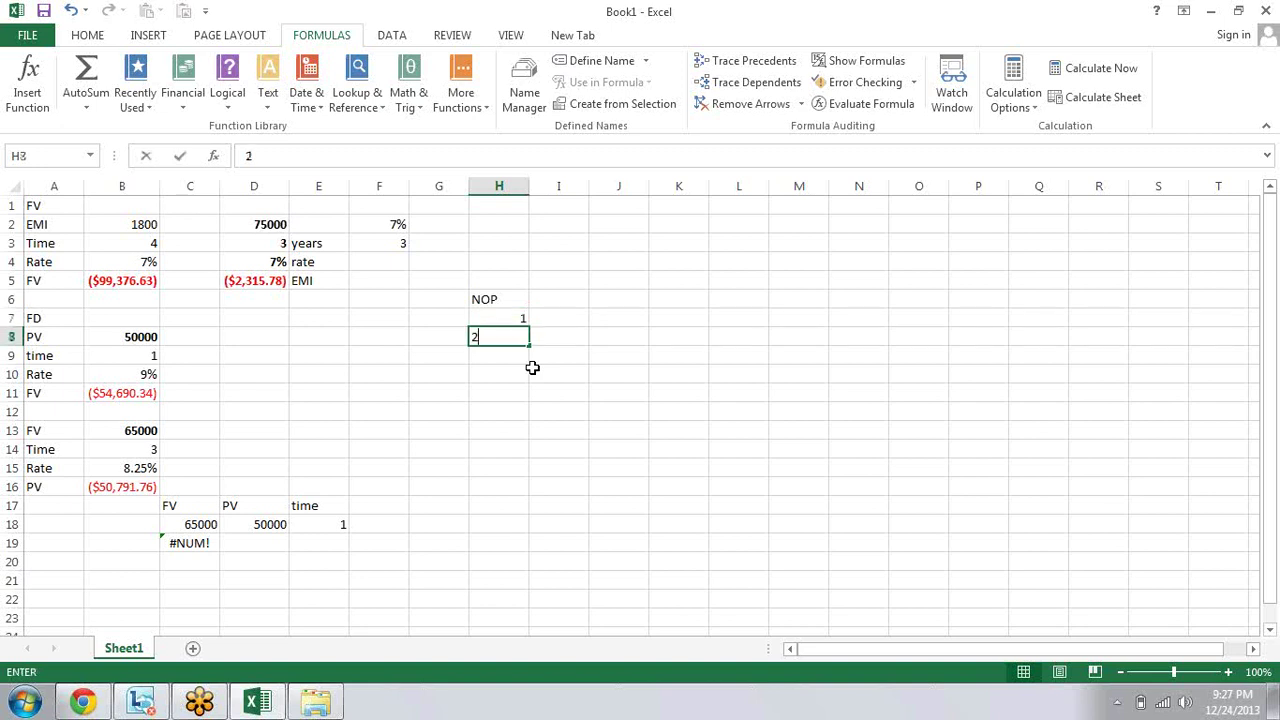
key(Up)
key(shift+Down)
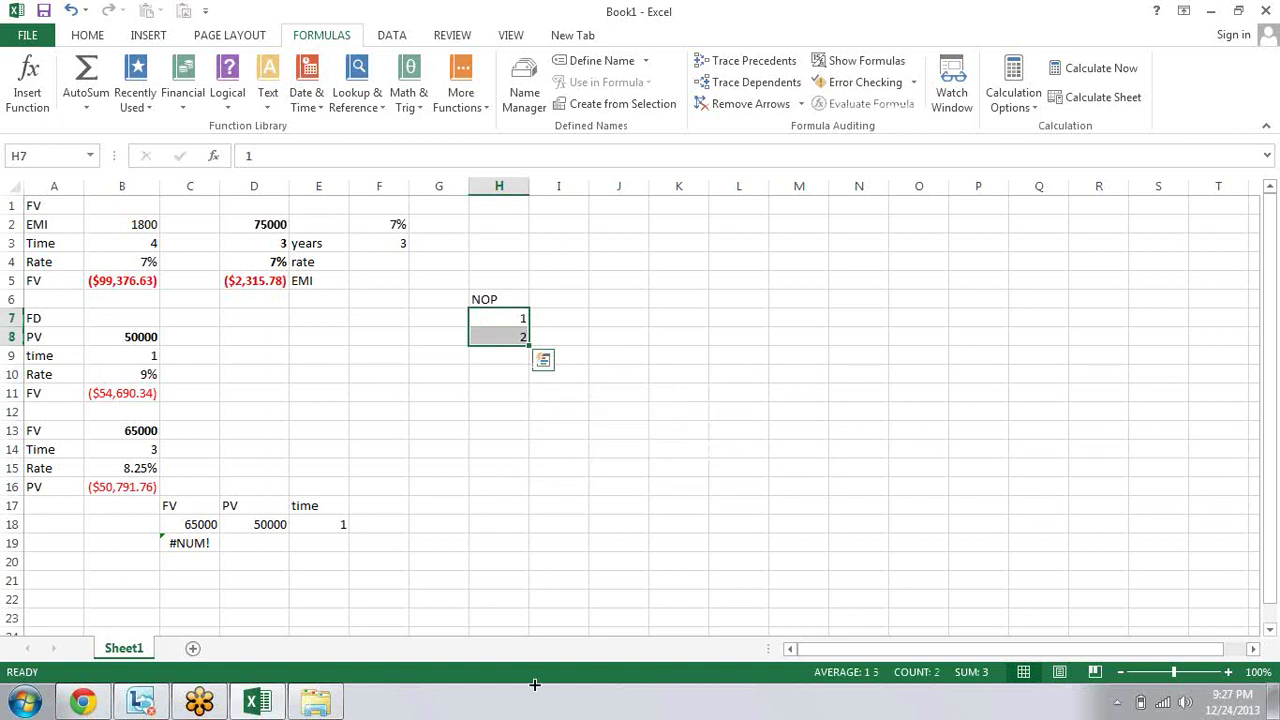
drag(529, 345, 646, 534)
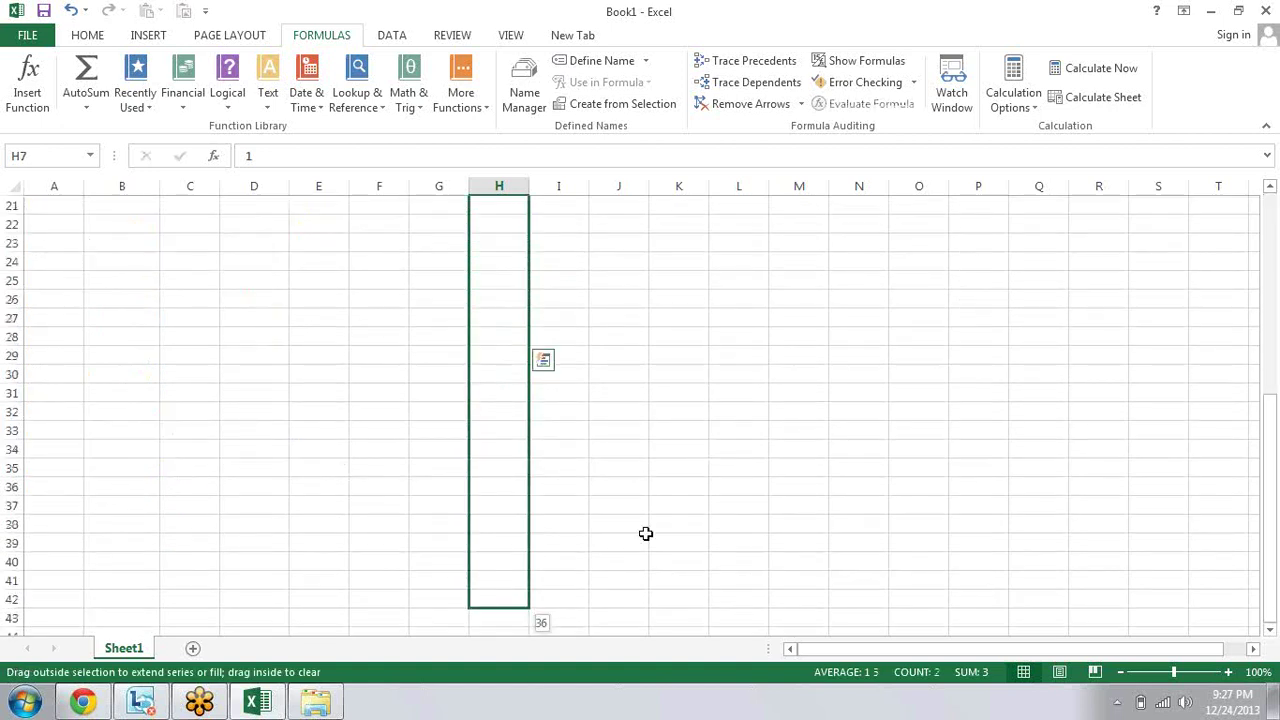
key(ctrl+Up)
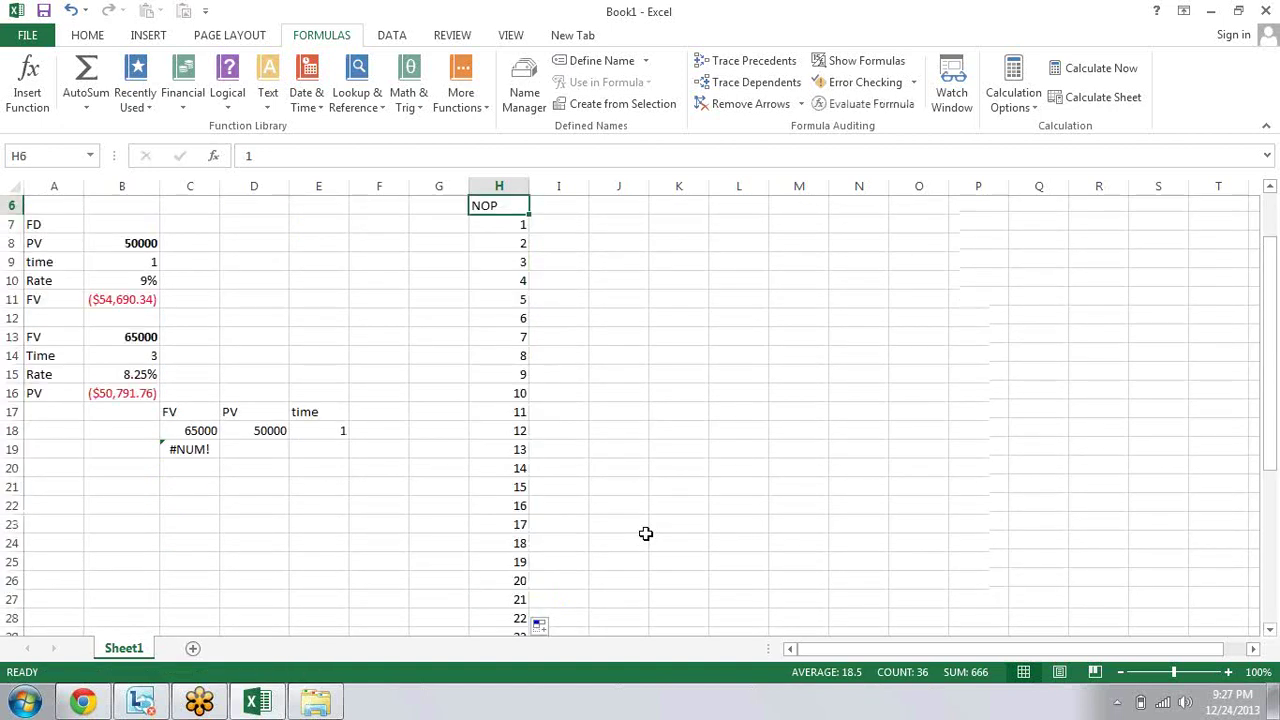
scroll(646, 534, up, 2)
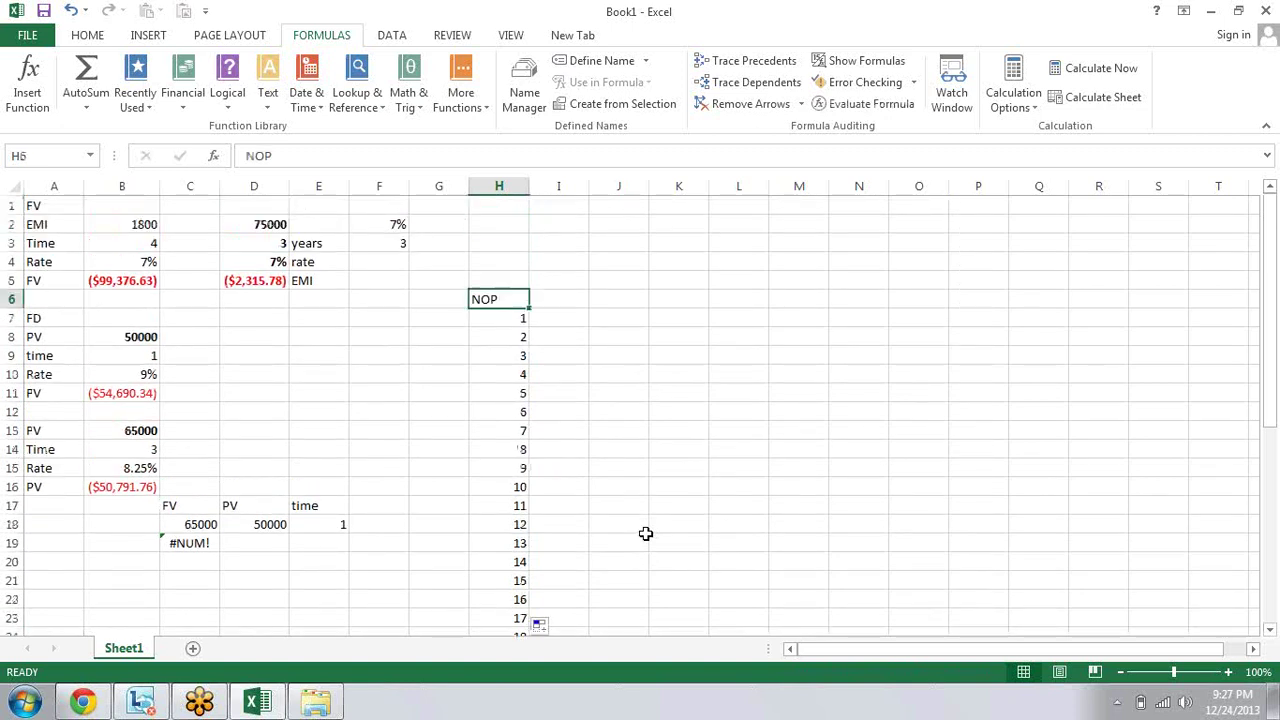
key(Right)
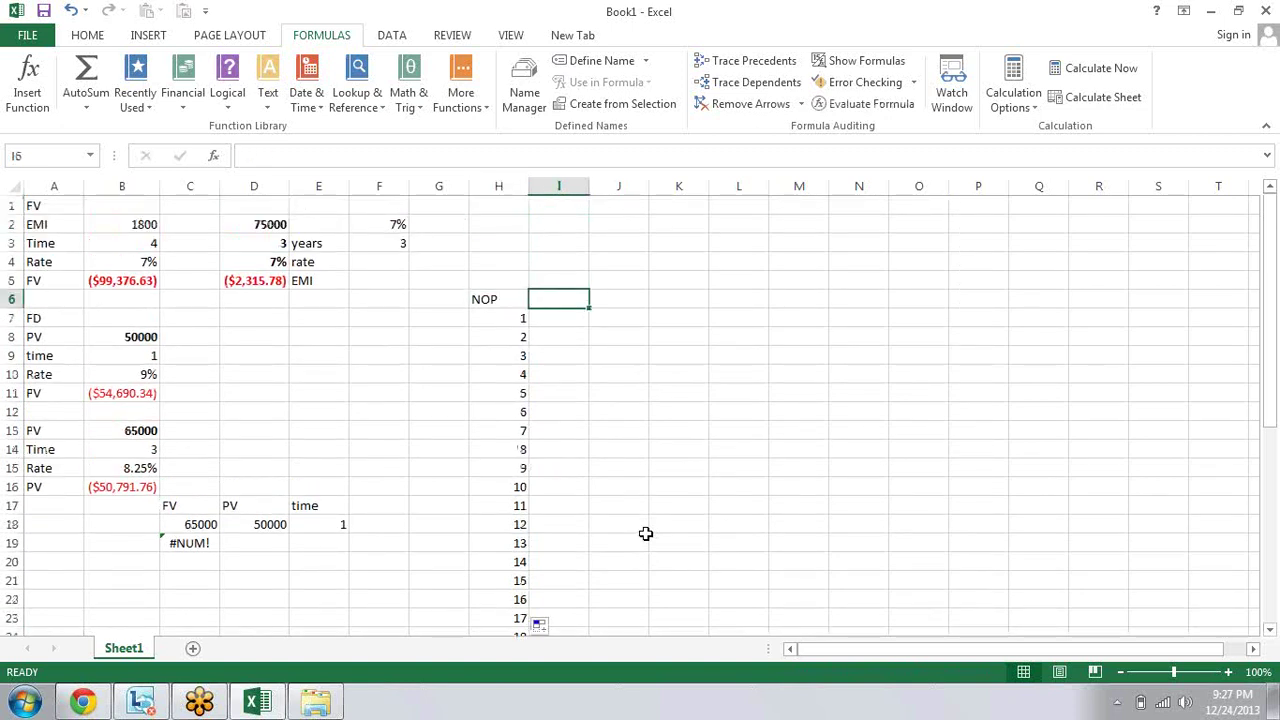
Step: Enter the headings Principal, Interest and EMI in I6, J6 and K6
text(Pr)
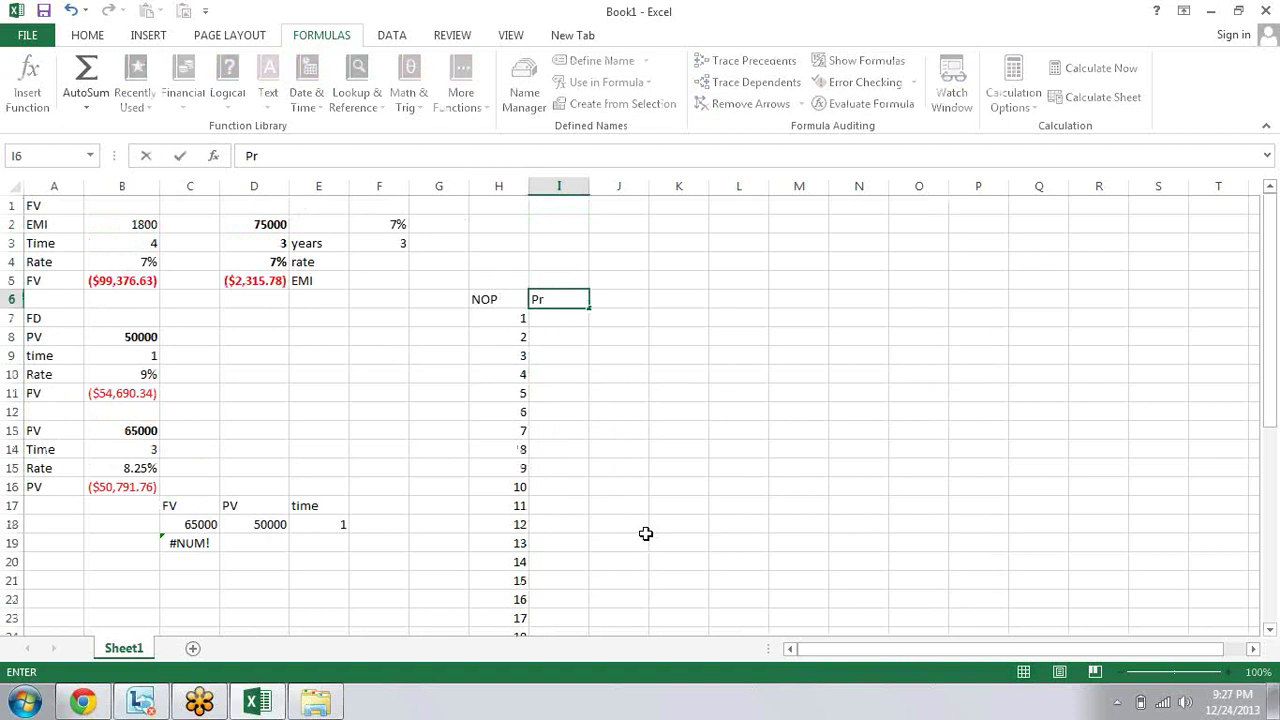
text(inc)
text(ia)
key(BackSpace)
key(BackSpace)
text(ipal)
key(Tab)
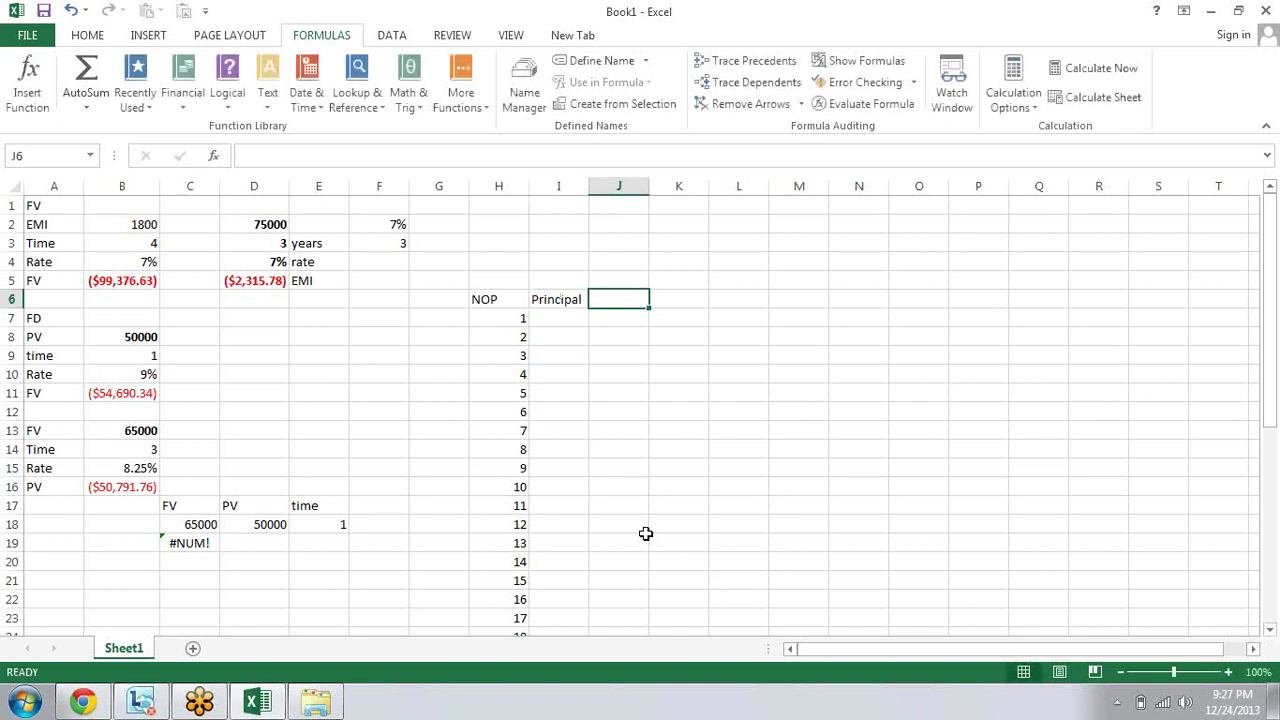
text(INt)
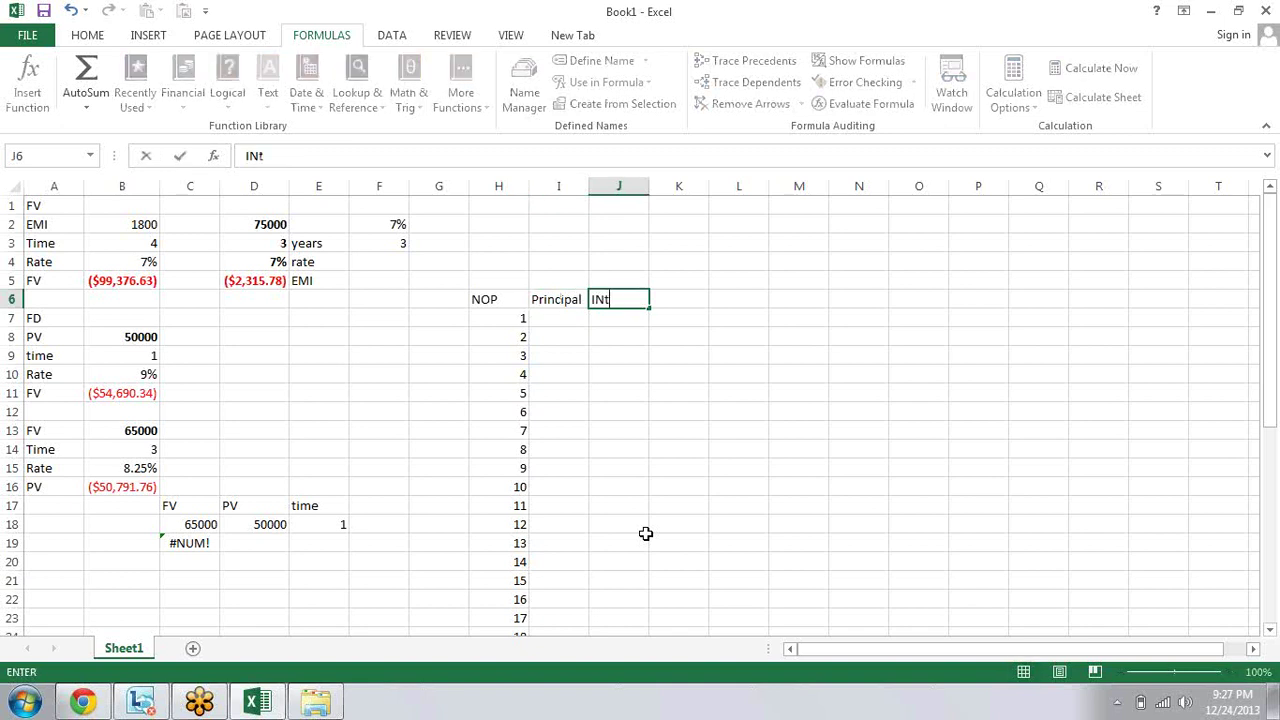
text(erest)
key(Tab)
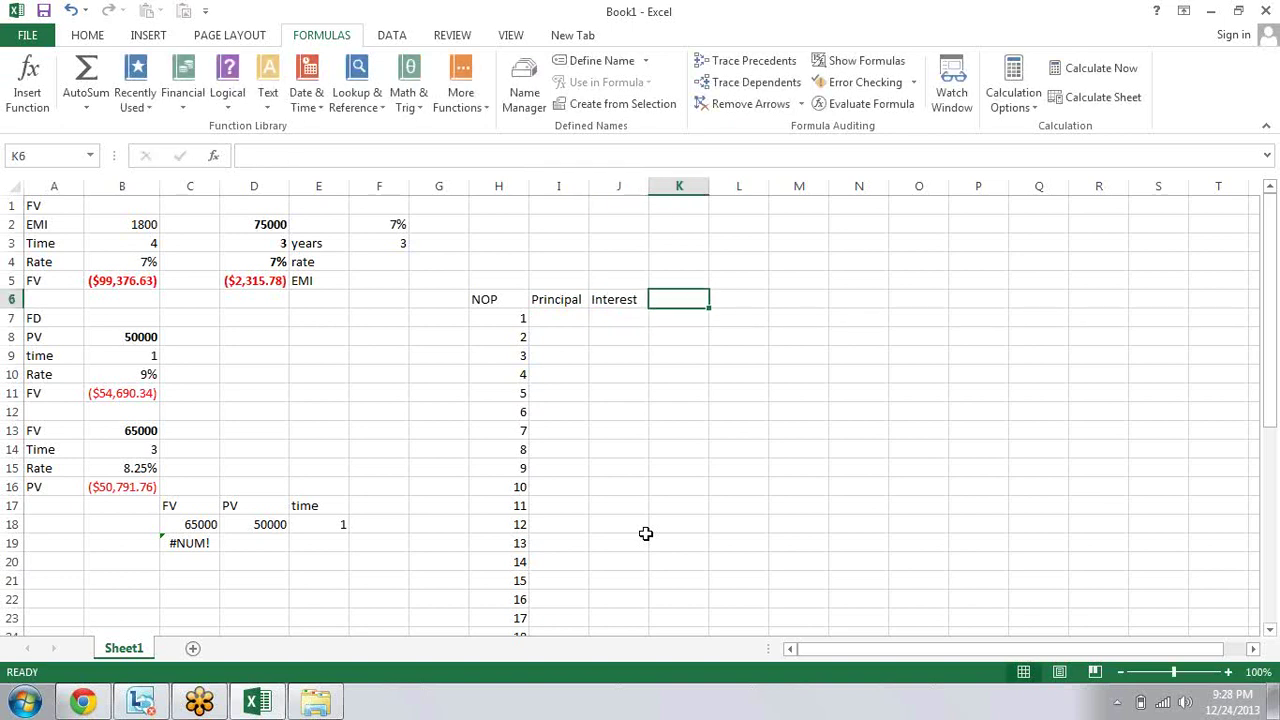
text(EMI)
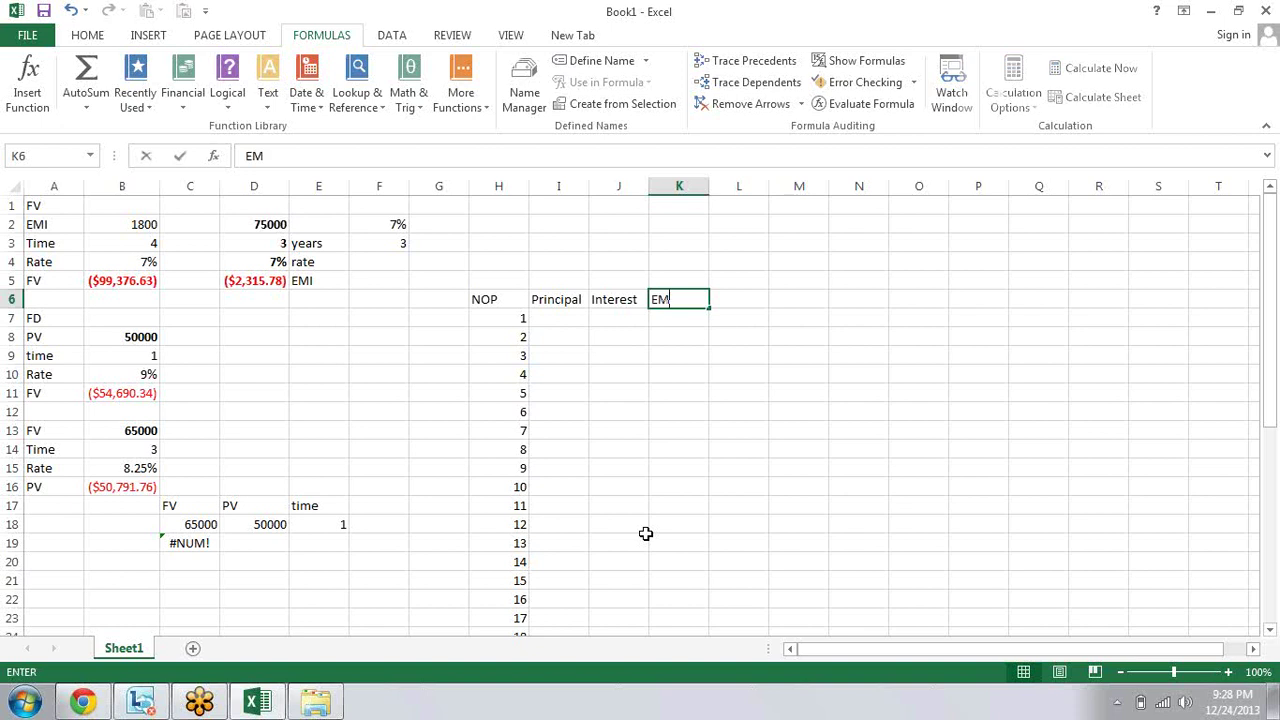
key(Return)
Step: Begin the EMI formula in K7 with a reference to I7
key(Left)
key(Left)
key(Right)
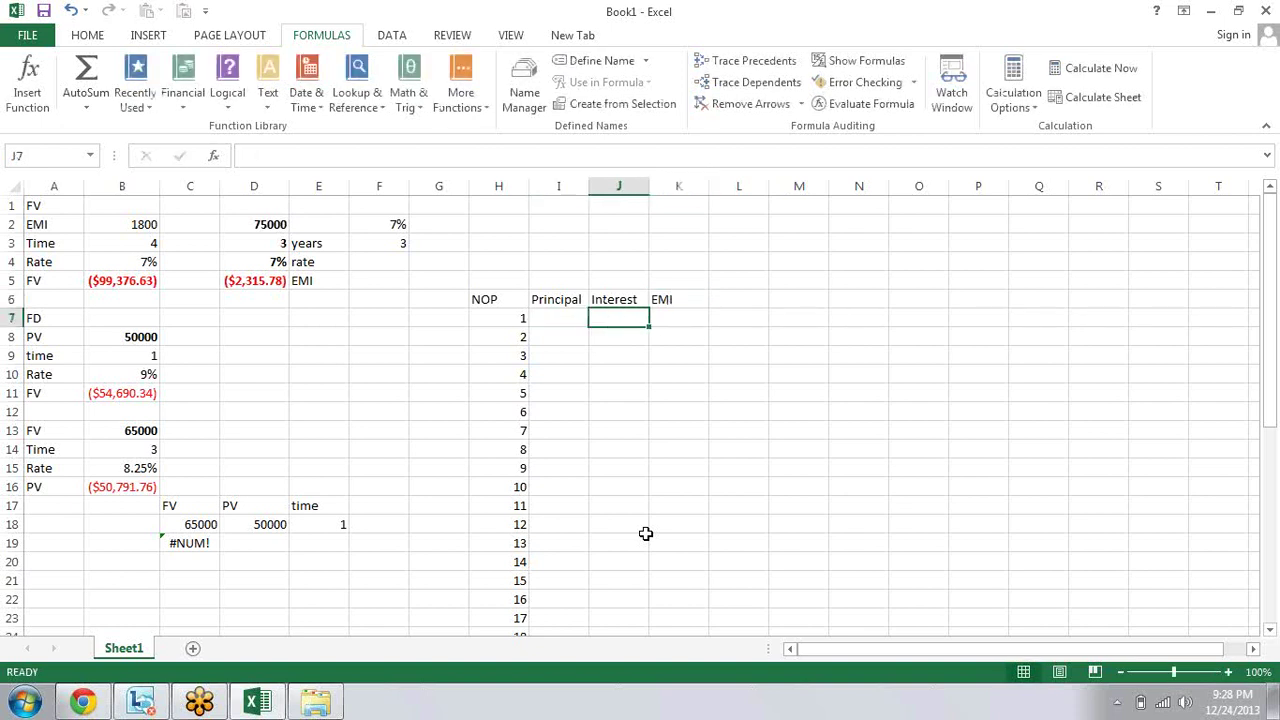
key(Right)
key(Right)
key(Left)
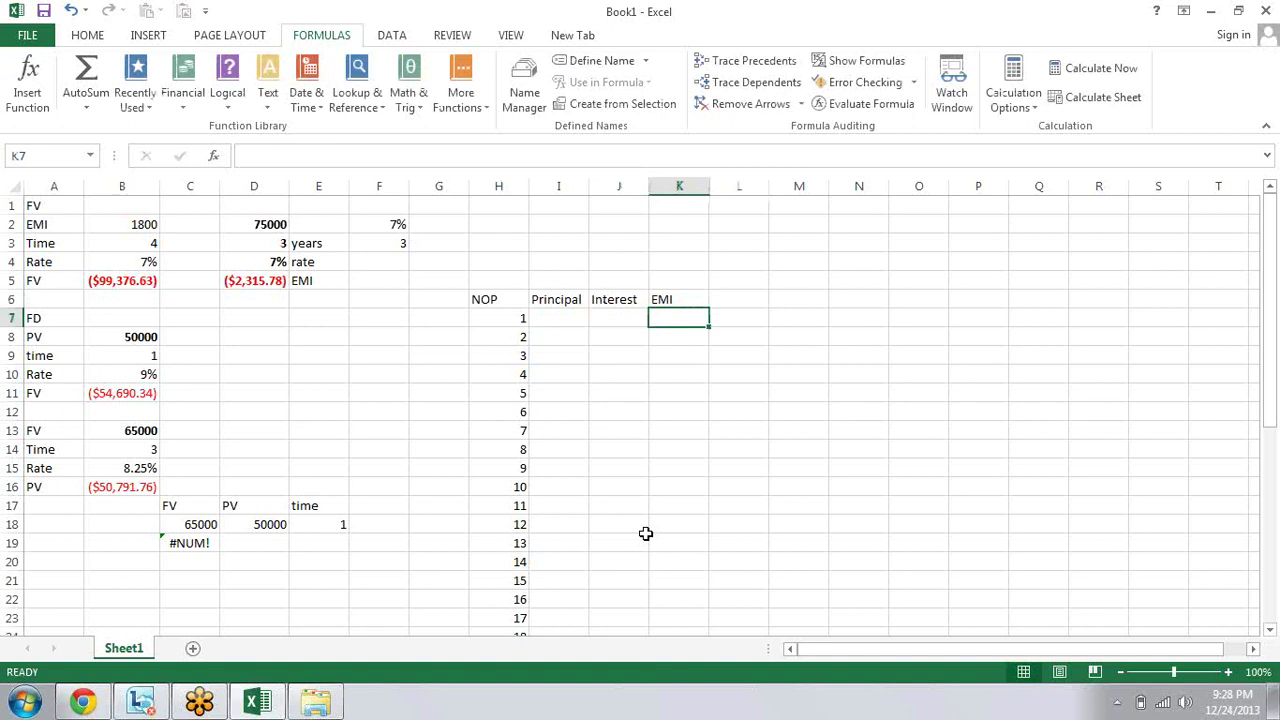
text(=)
key(Left)
key(Left)
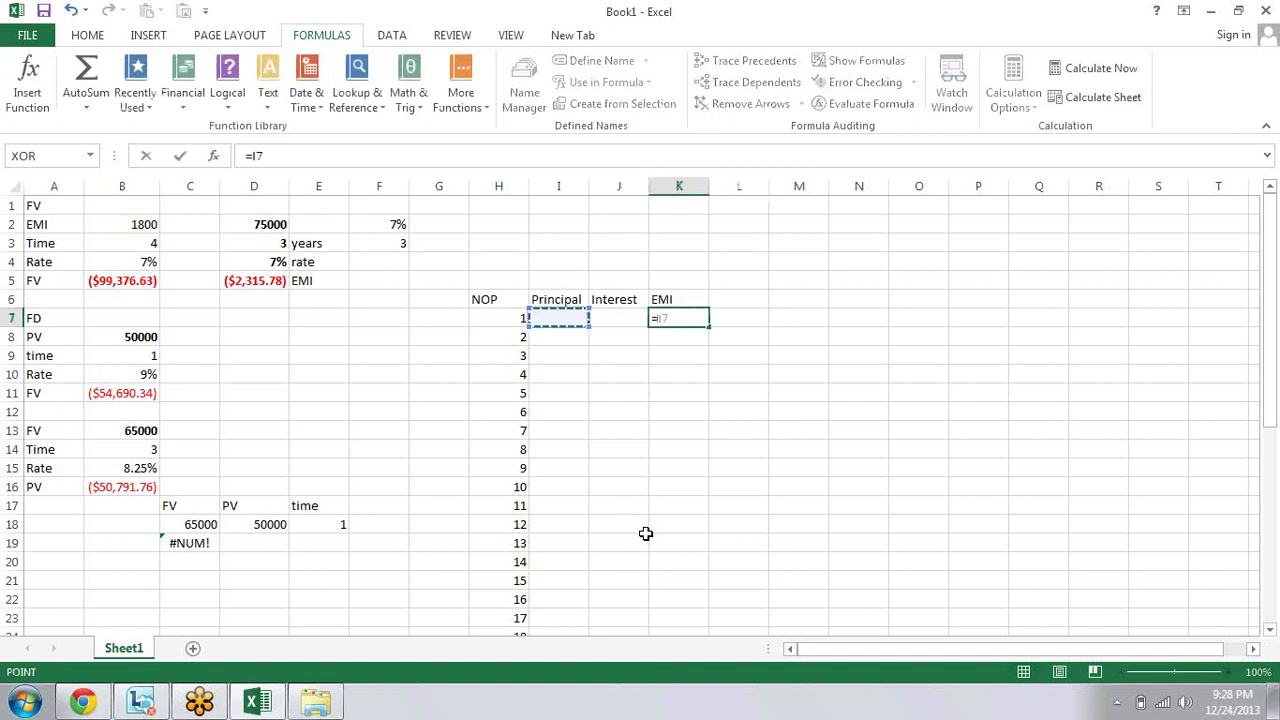
Step: Complete K7's EMI formula as =I7+J7
text(+)
key(Left)
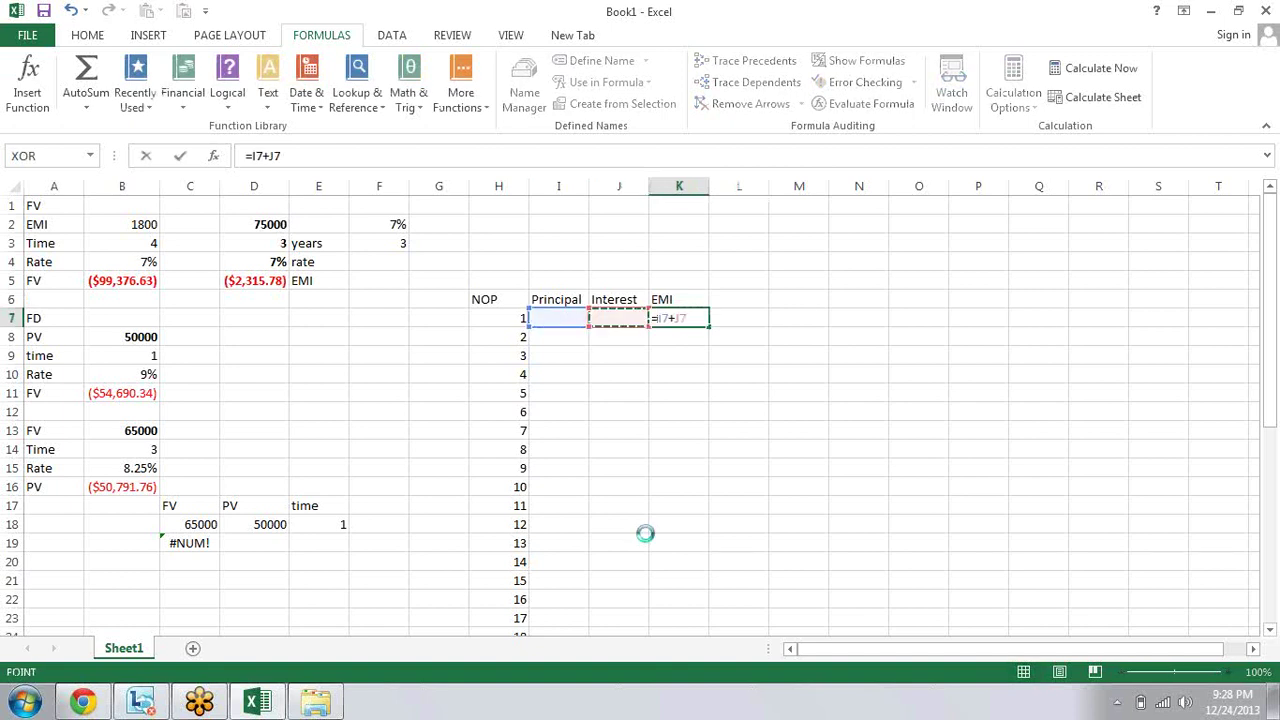
key(Return)
key(Up)
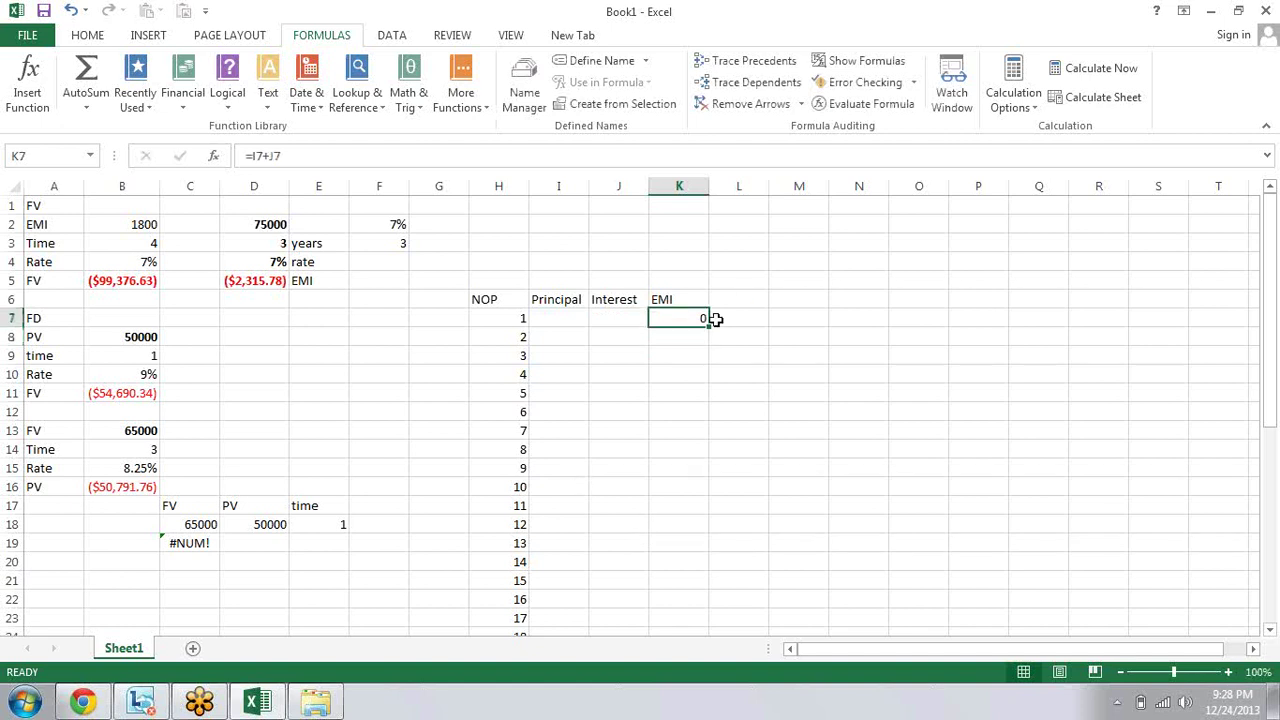
Step: Fill the EMI formula down to K42 and check the copied row formulas
mouse_move(691, 613)
mouse_down()
mouse_move(711, 712)
mouse_move(699, 457)
mouse_up()
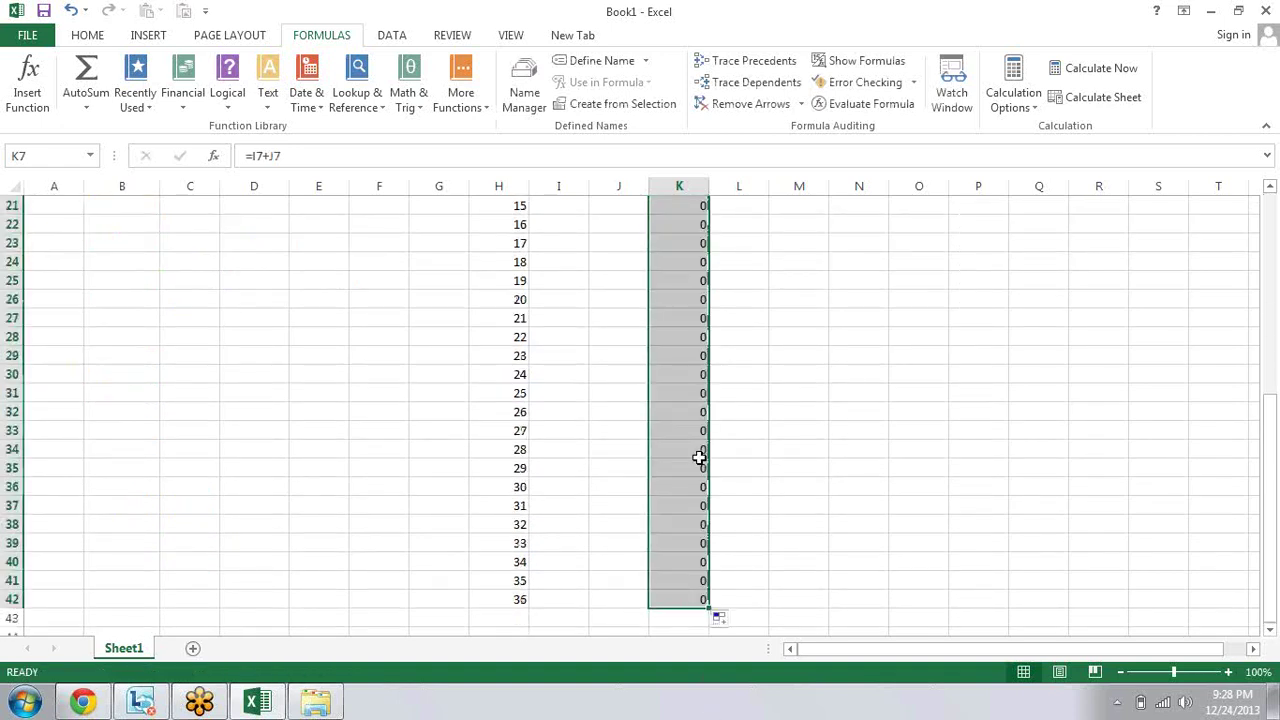
click(699, 450)
key(Up)
key(Up)
key(Up)
key(Up)
key(Up)
key(Up)
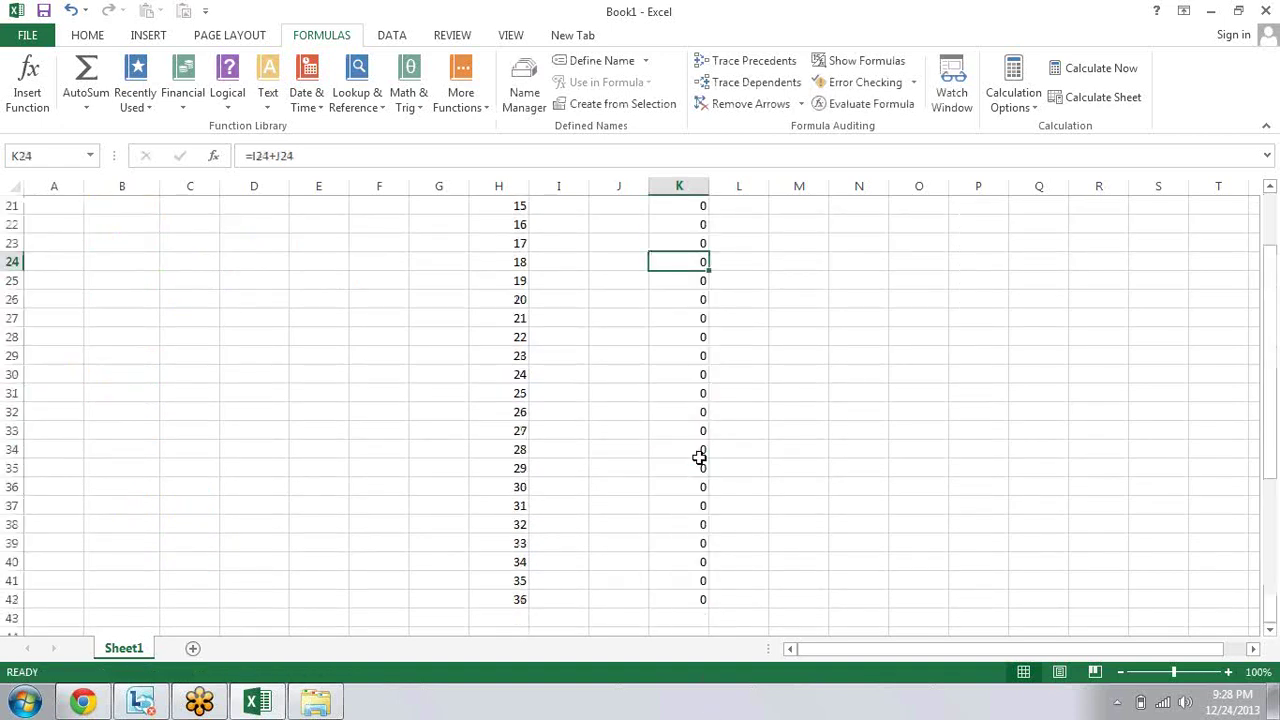
key(Up)
key(Up)
key(Up)
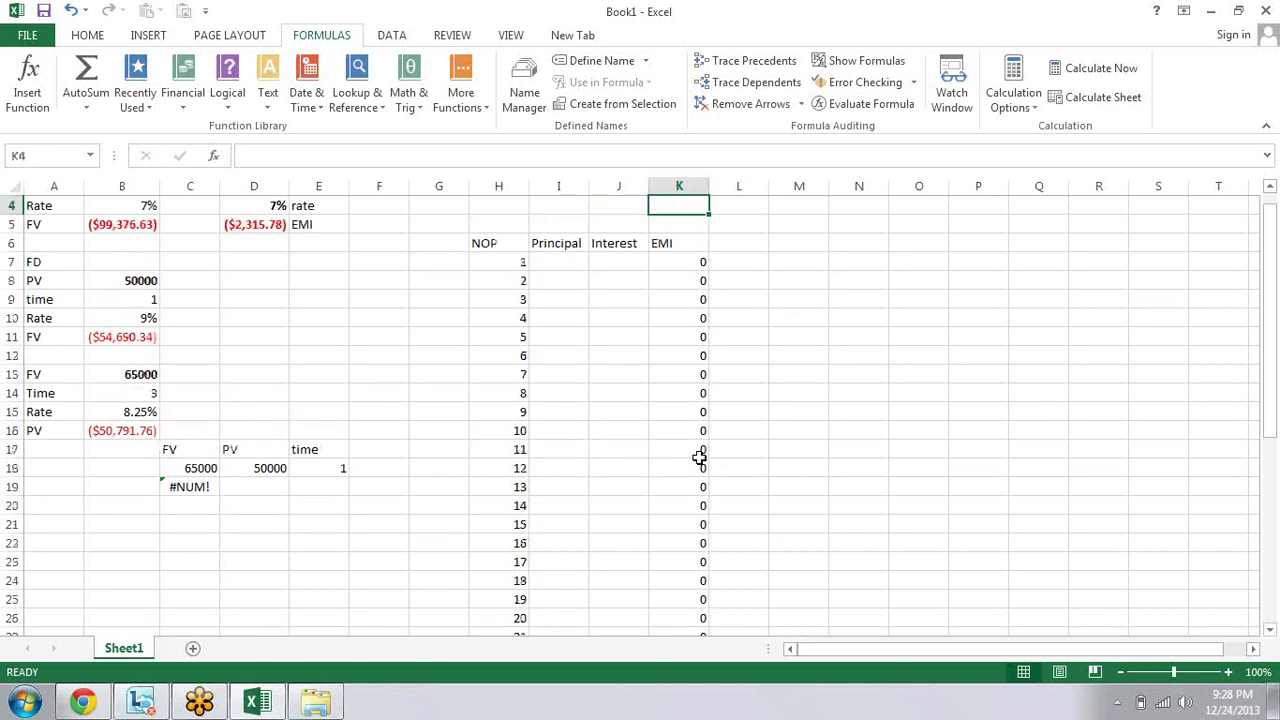
key(Up)
key(Up)
key(Up)
key(Down)
key(Down)
key(Down)
key(Down)
key(Down)
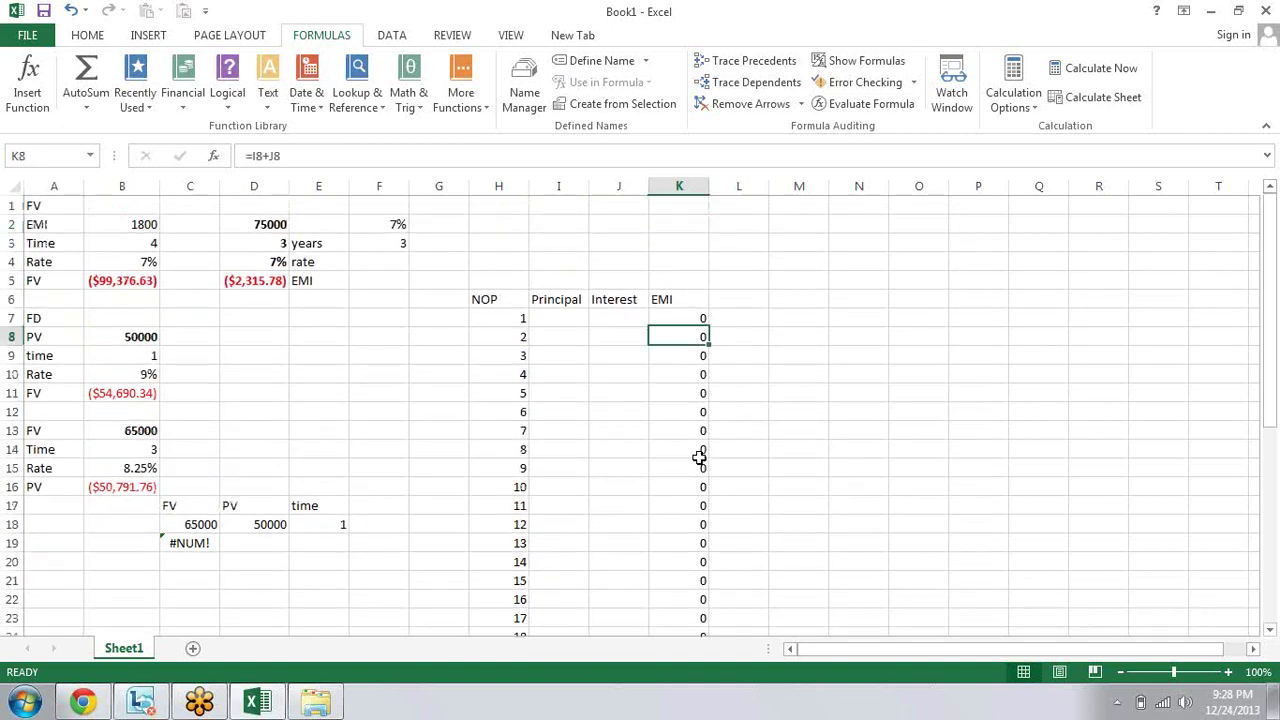
key(Left)
key(Left)
key(Up)
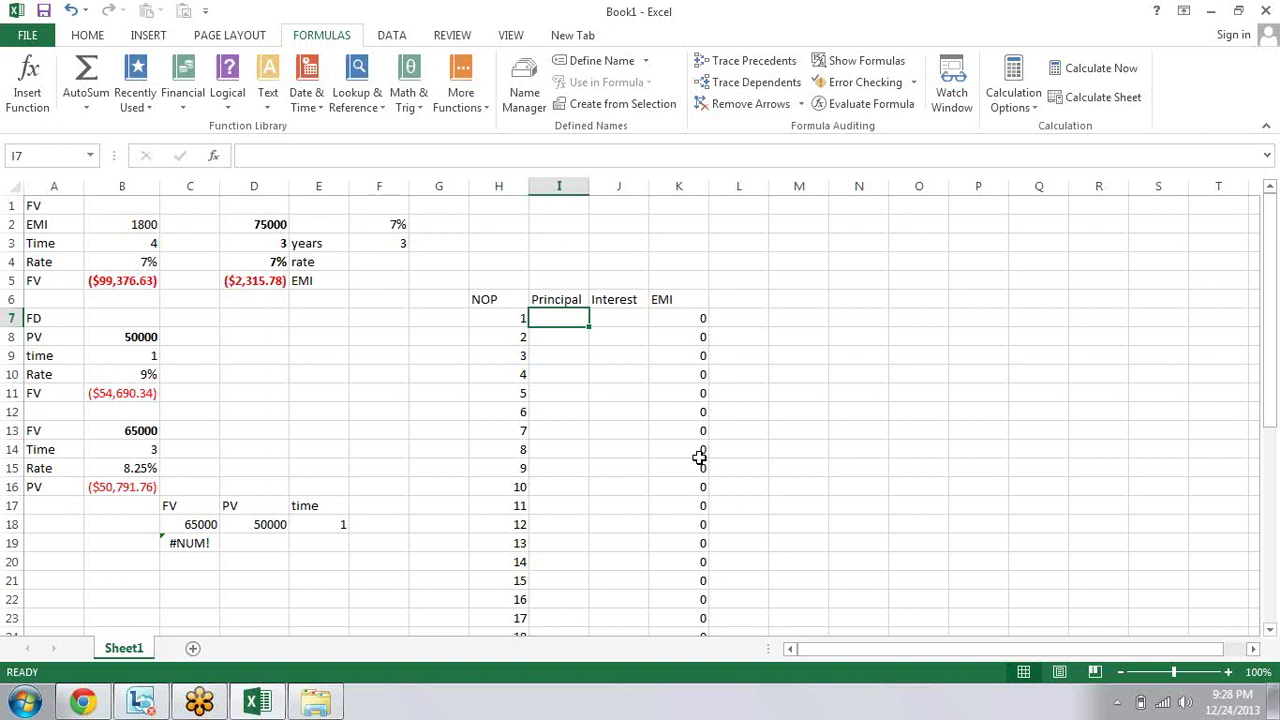
Step: Enter =PPMT(D4/12,H7,D3*12,D2) in I7, giving ($1,878.28) principal for period 1
text(=)
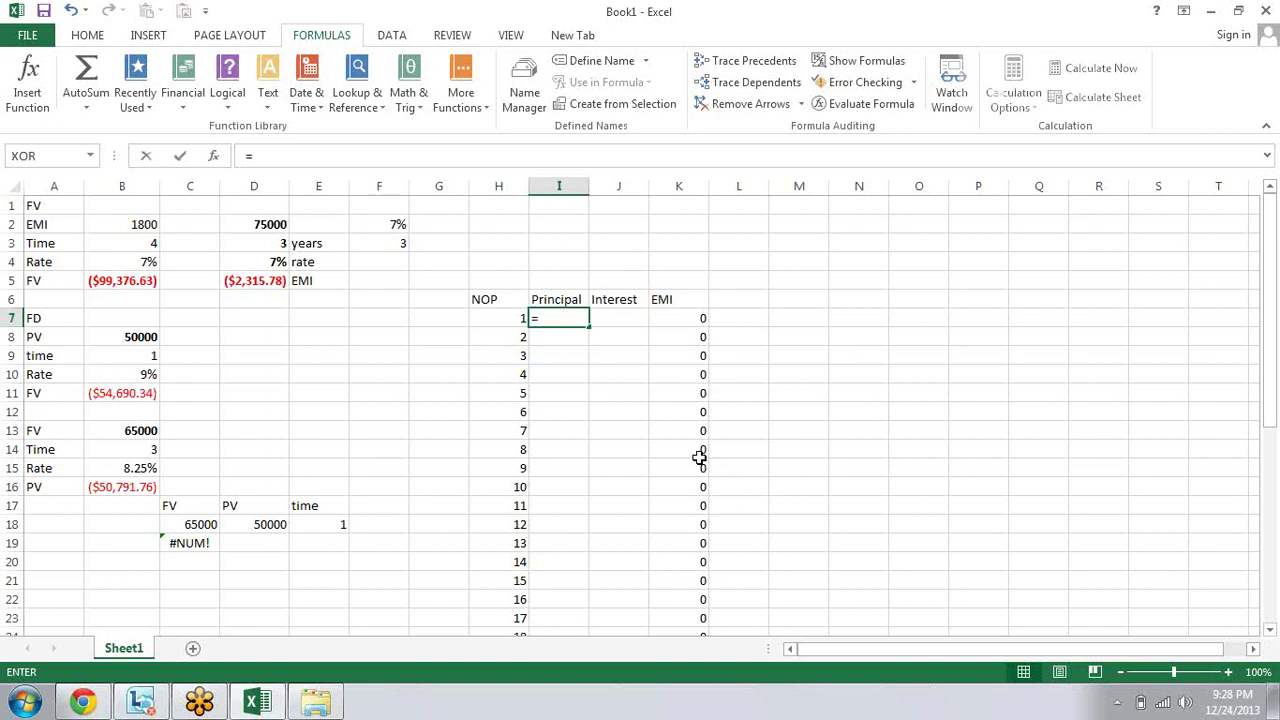
text(p)
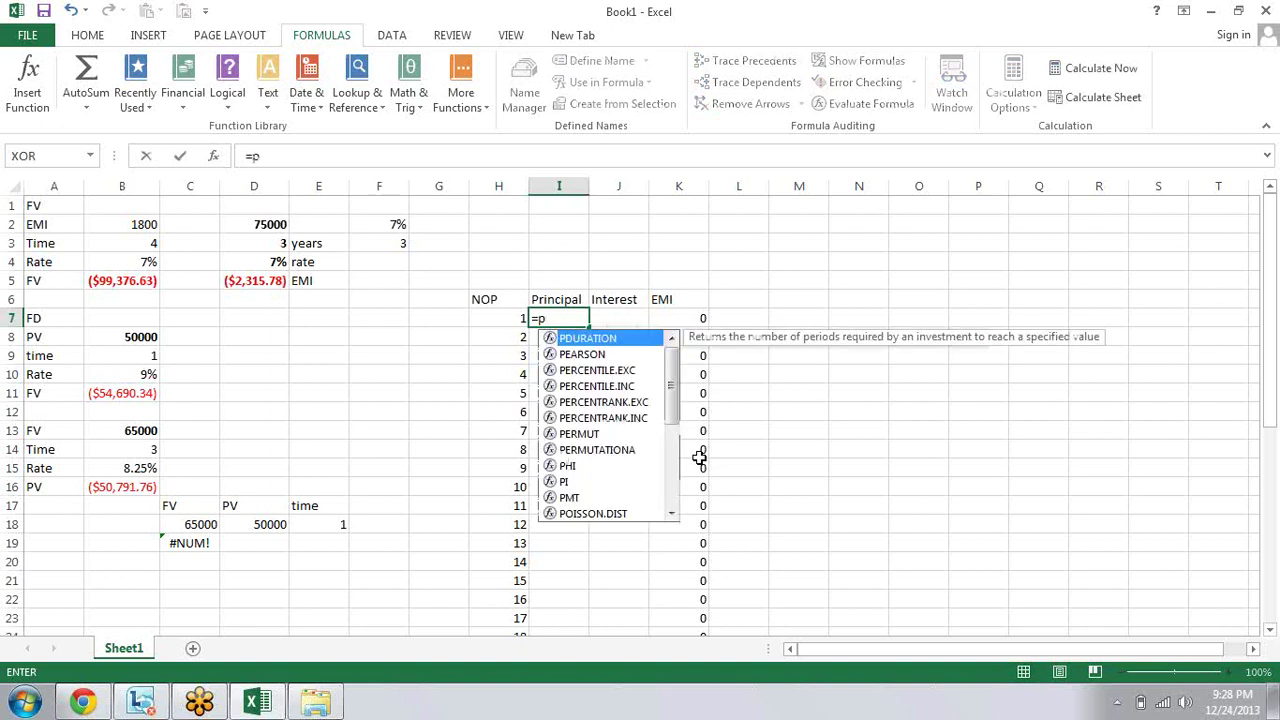
text(p)
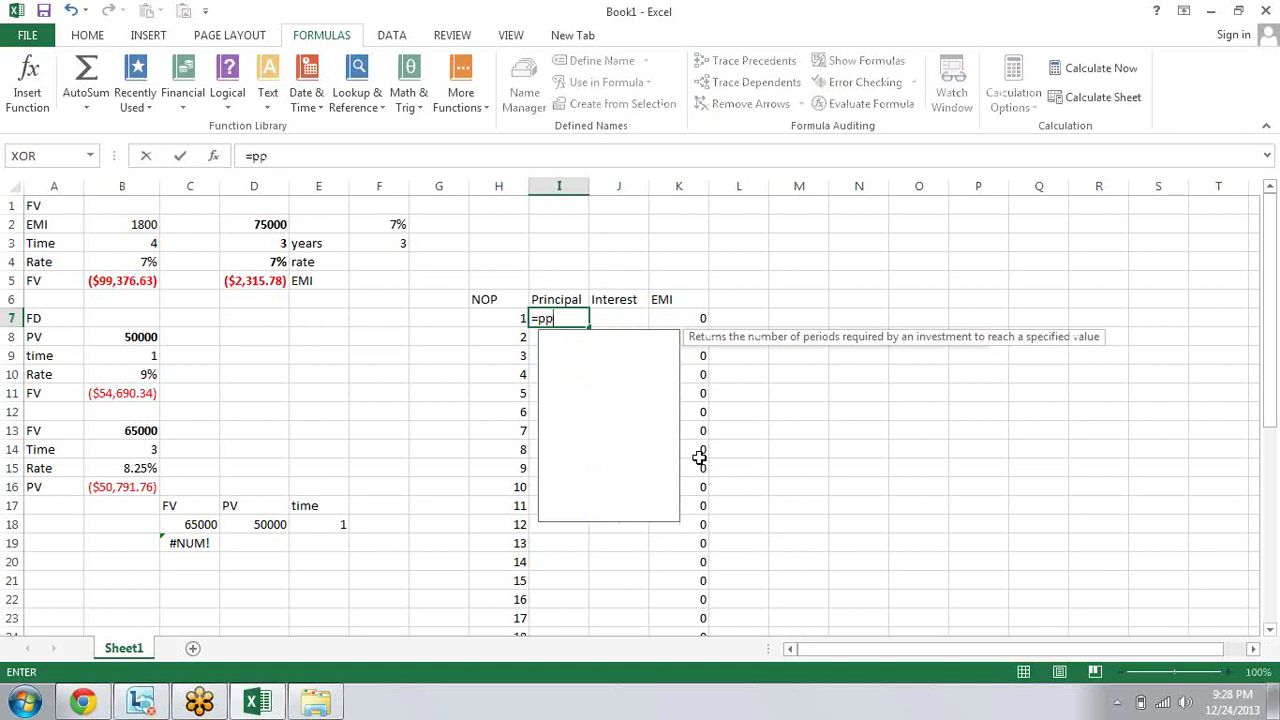
text(m)
key(Tab)
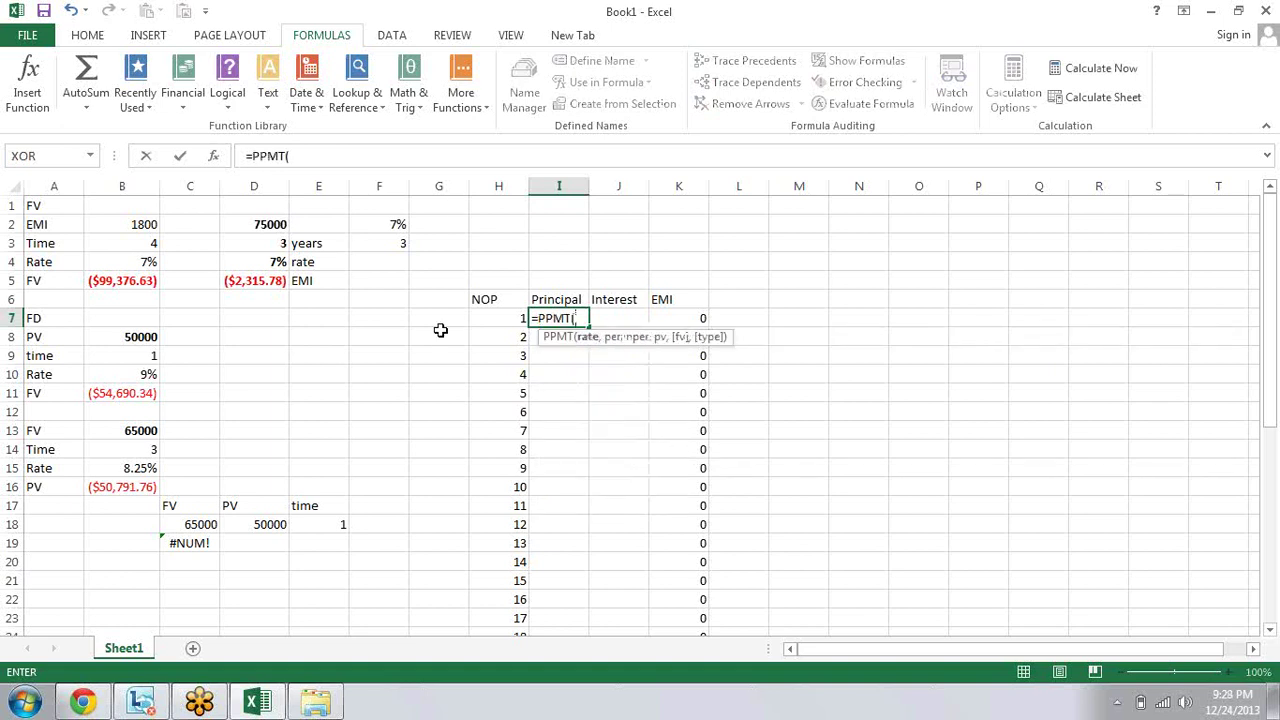
click(272, 262)
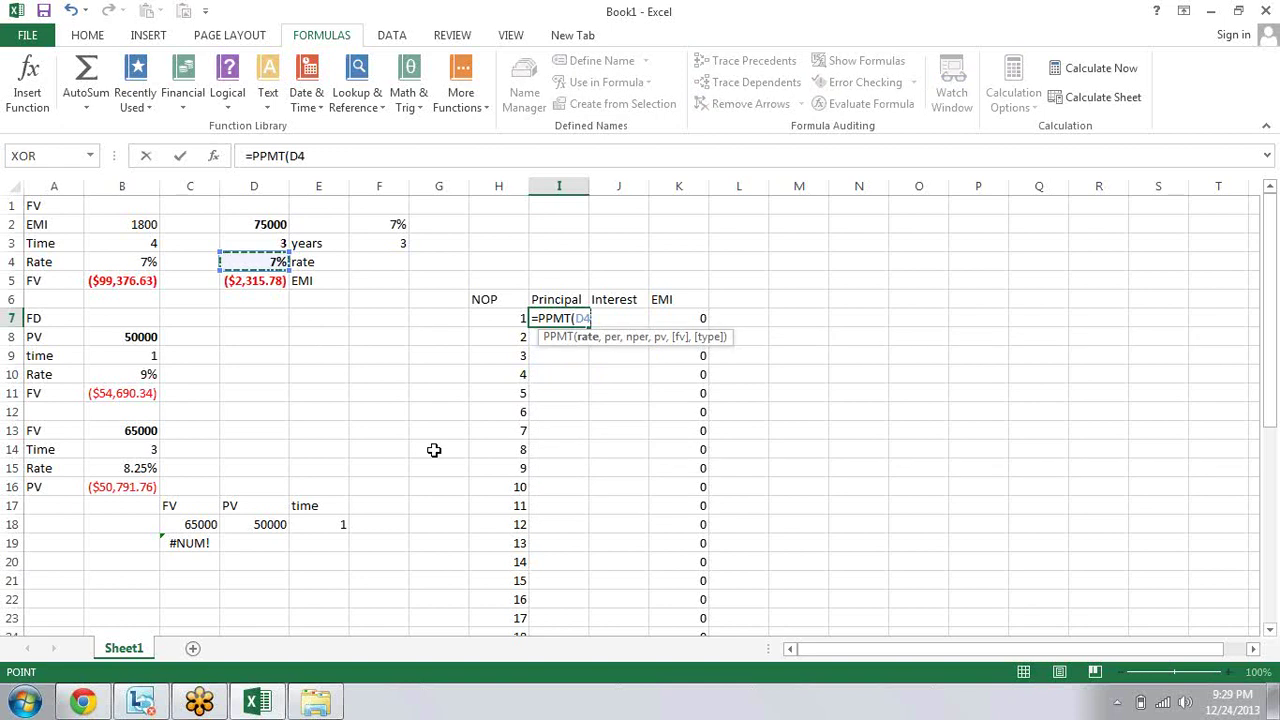
text(/12)
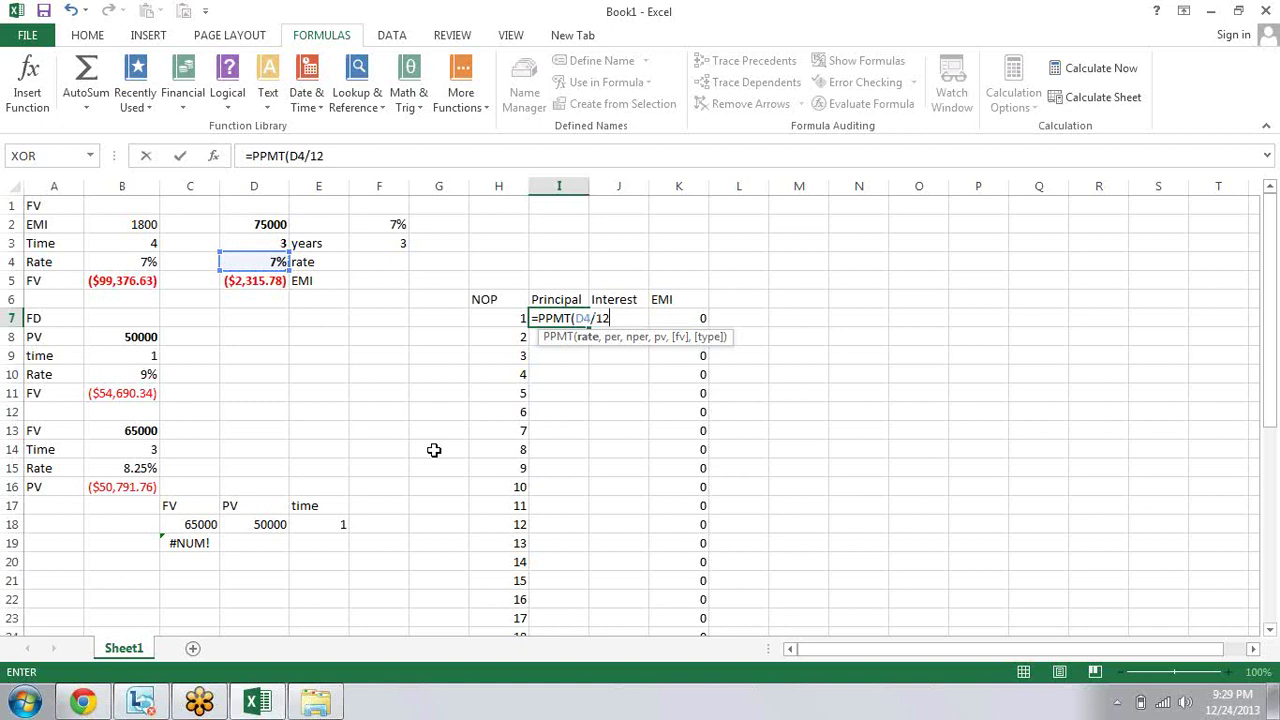
text(,)
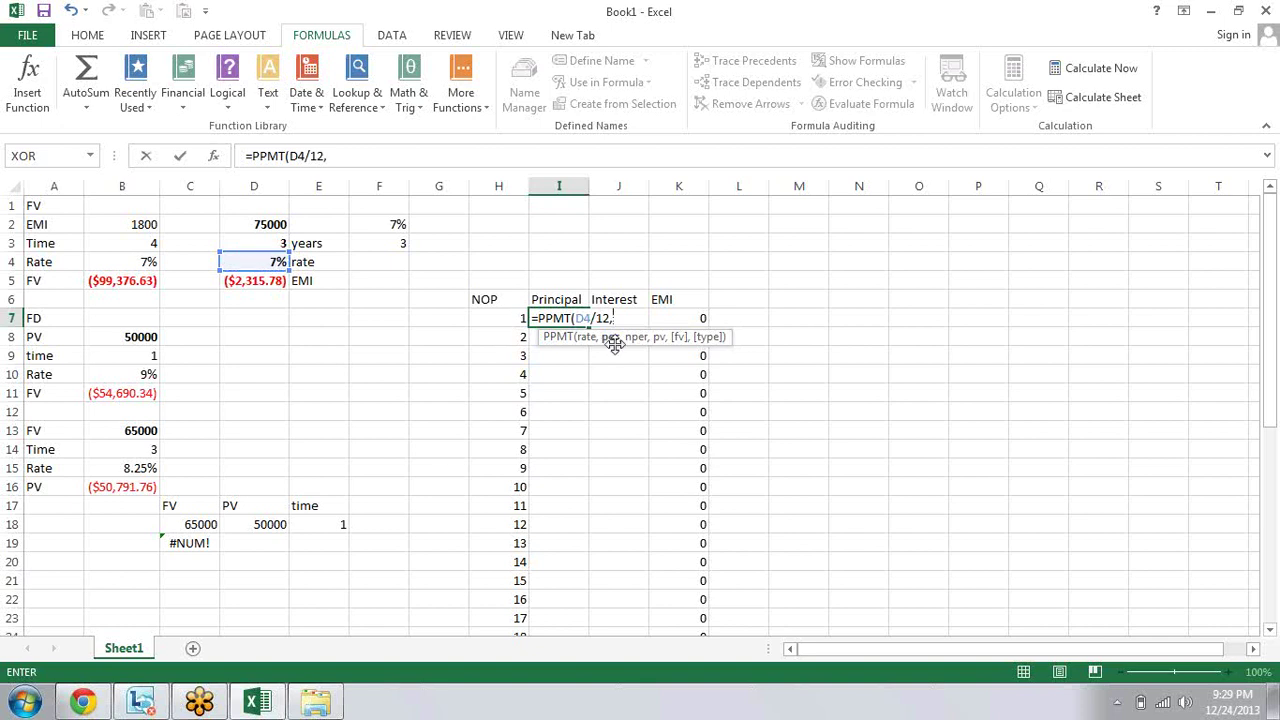
click(518, 316)
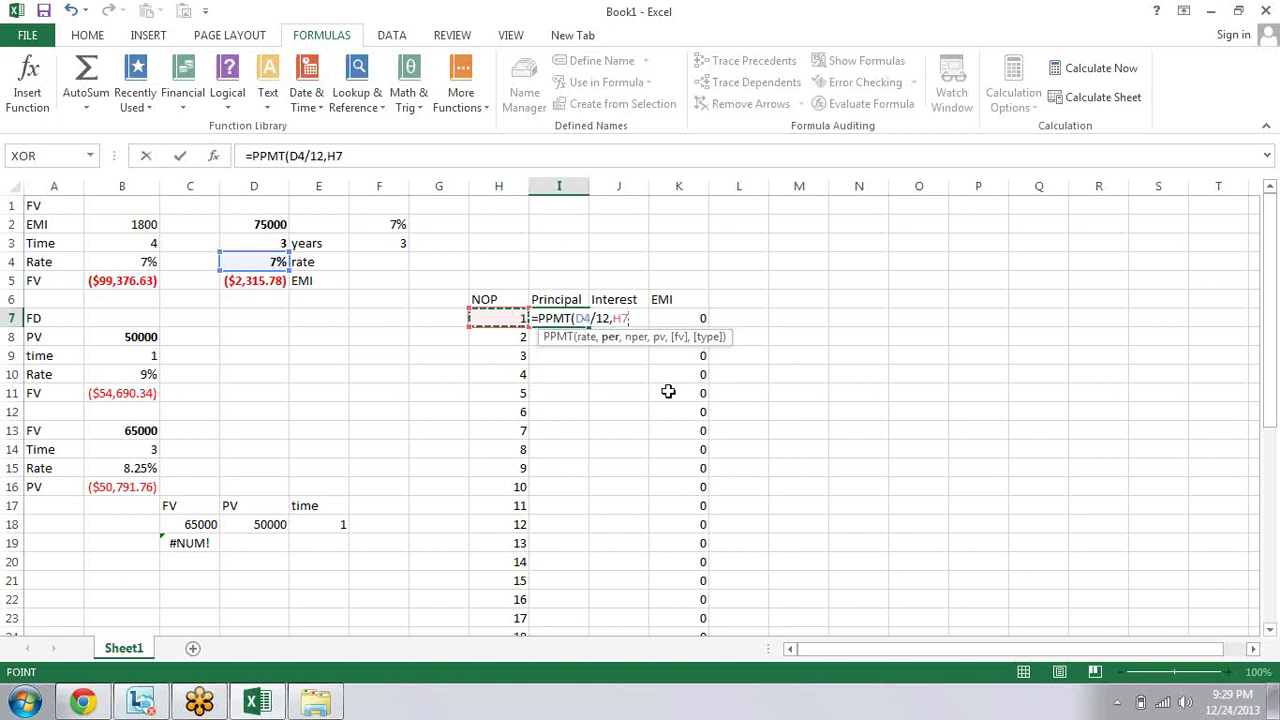
text(,)
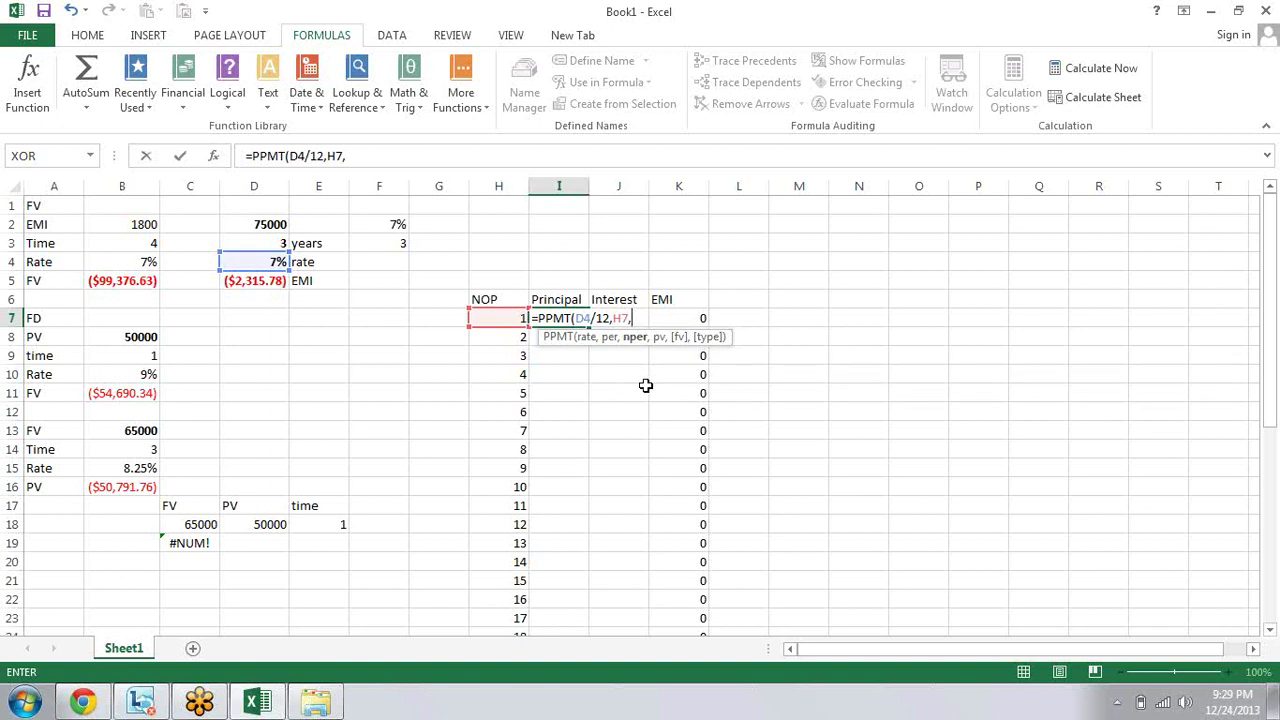
click(265, 244)
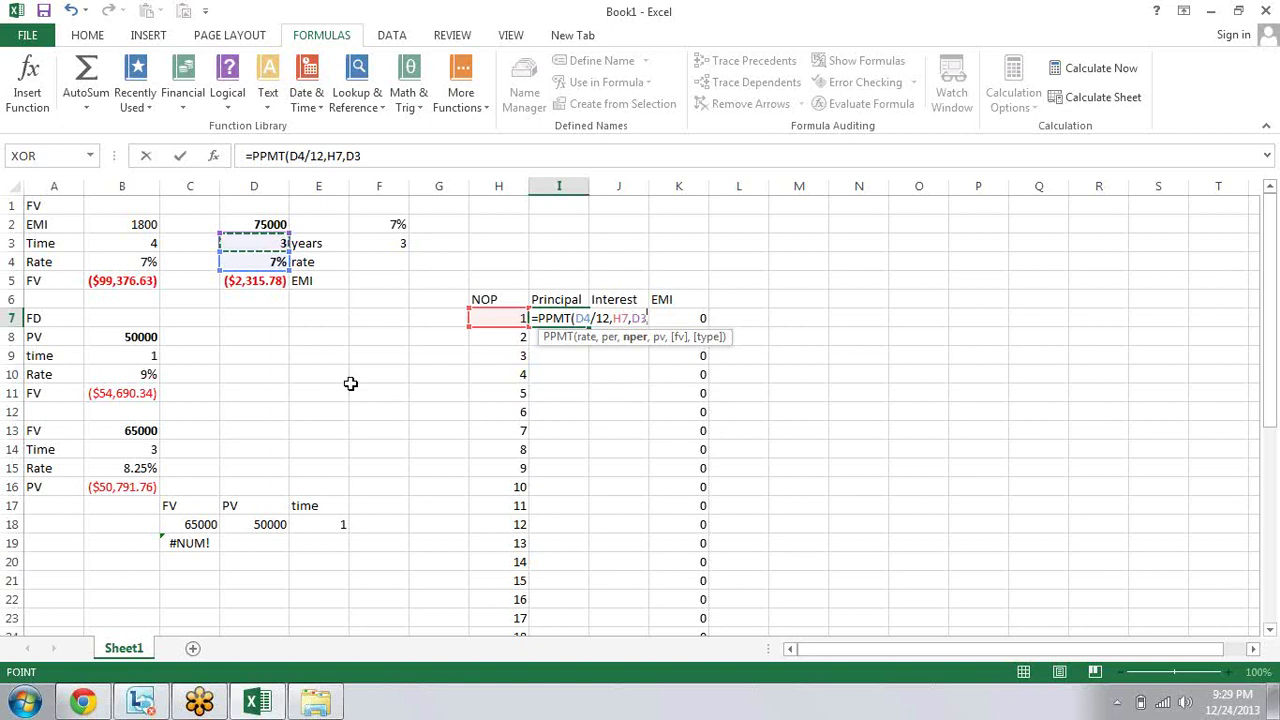
text(*12)
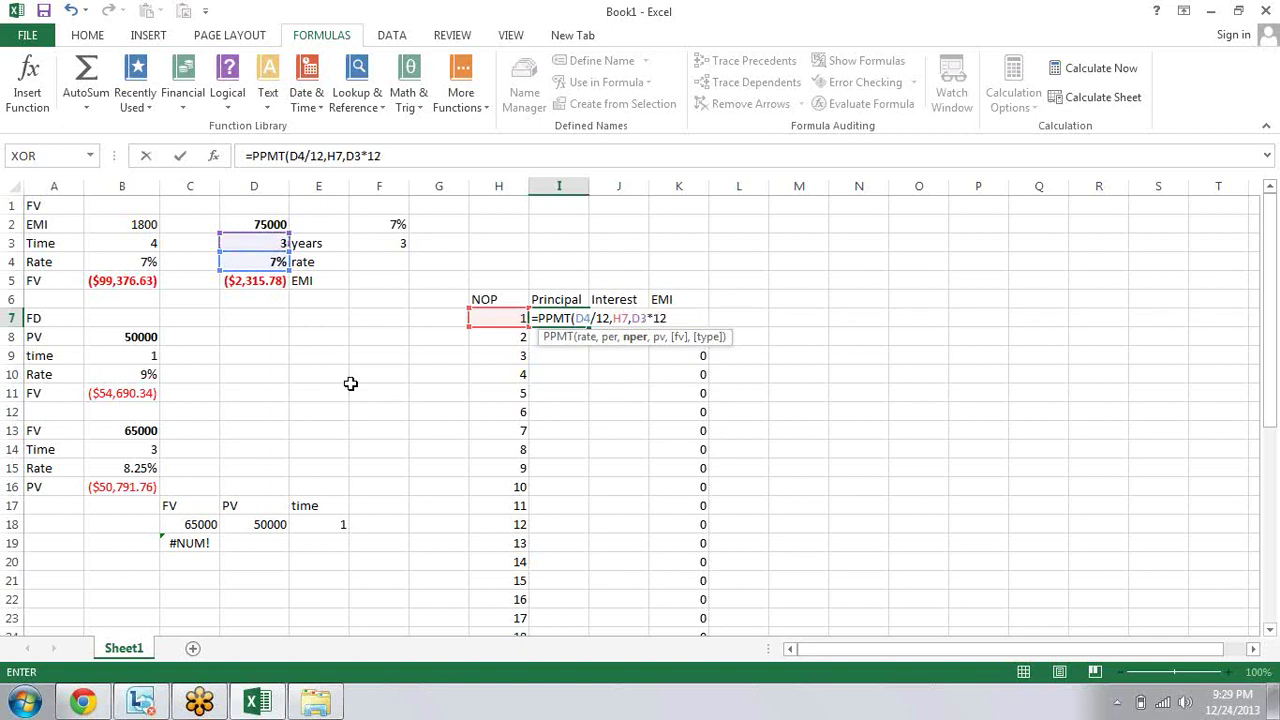
text(,)
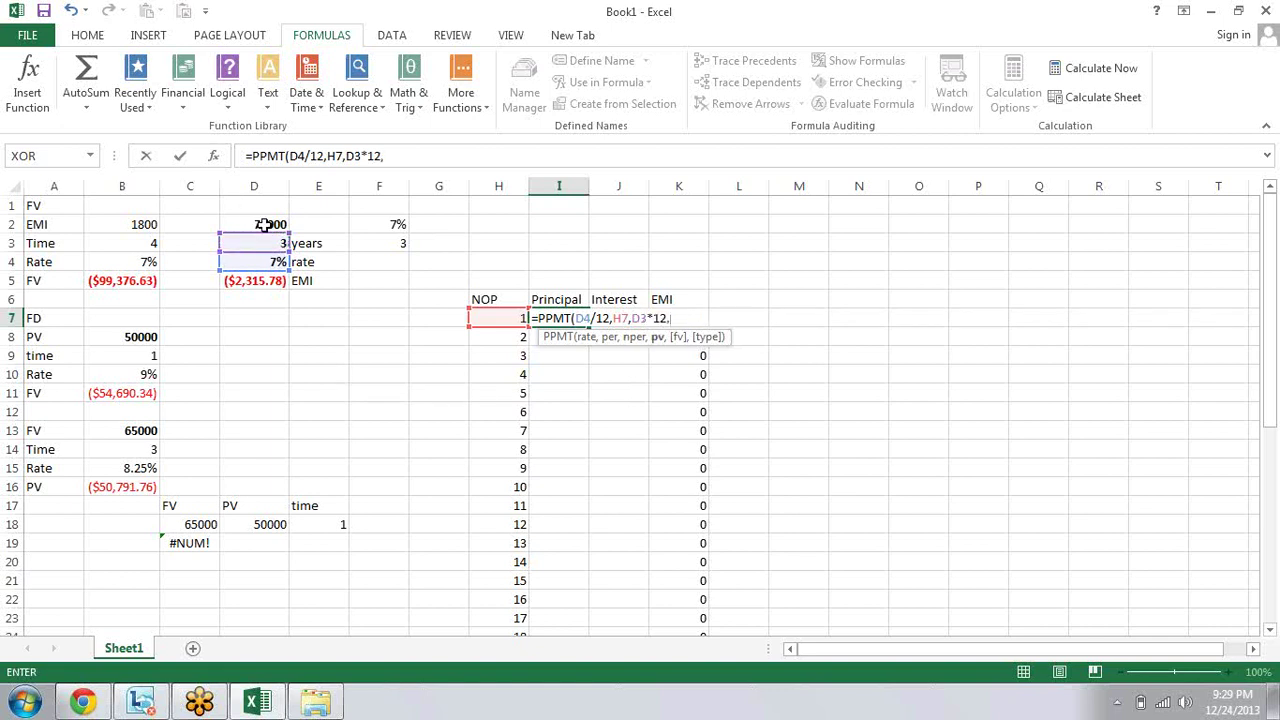
click(265, 224)
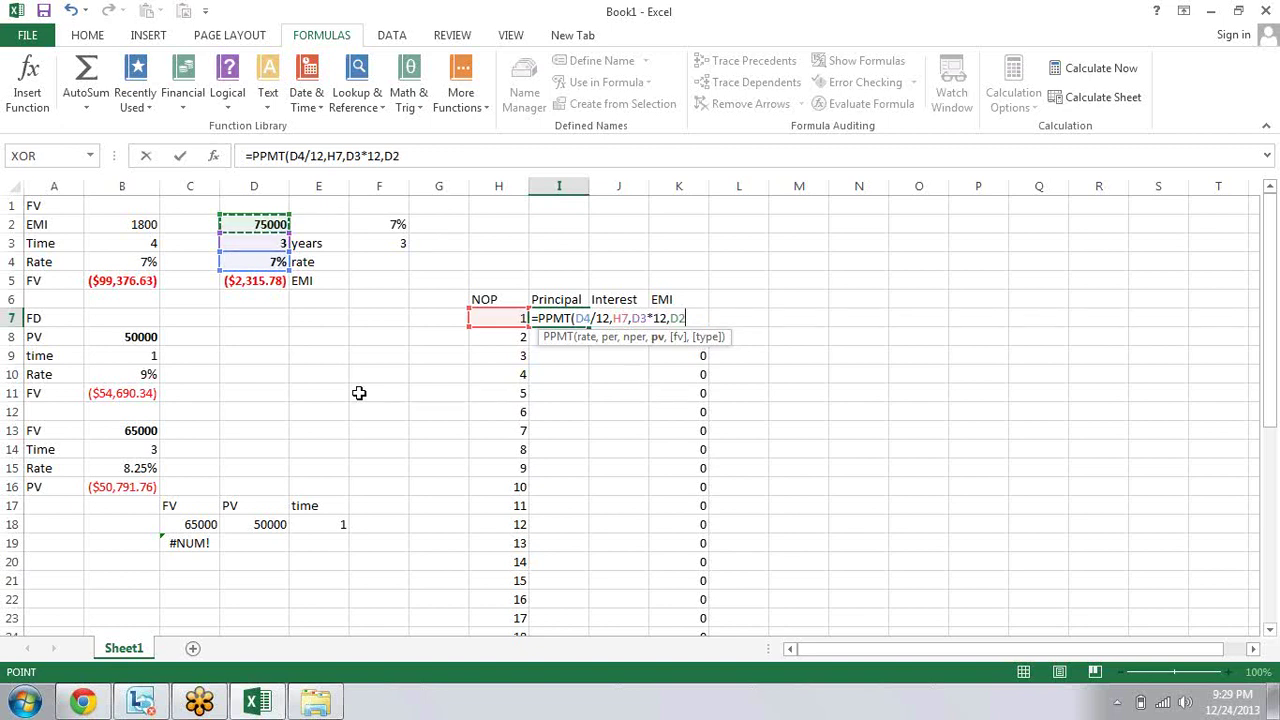
text())
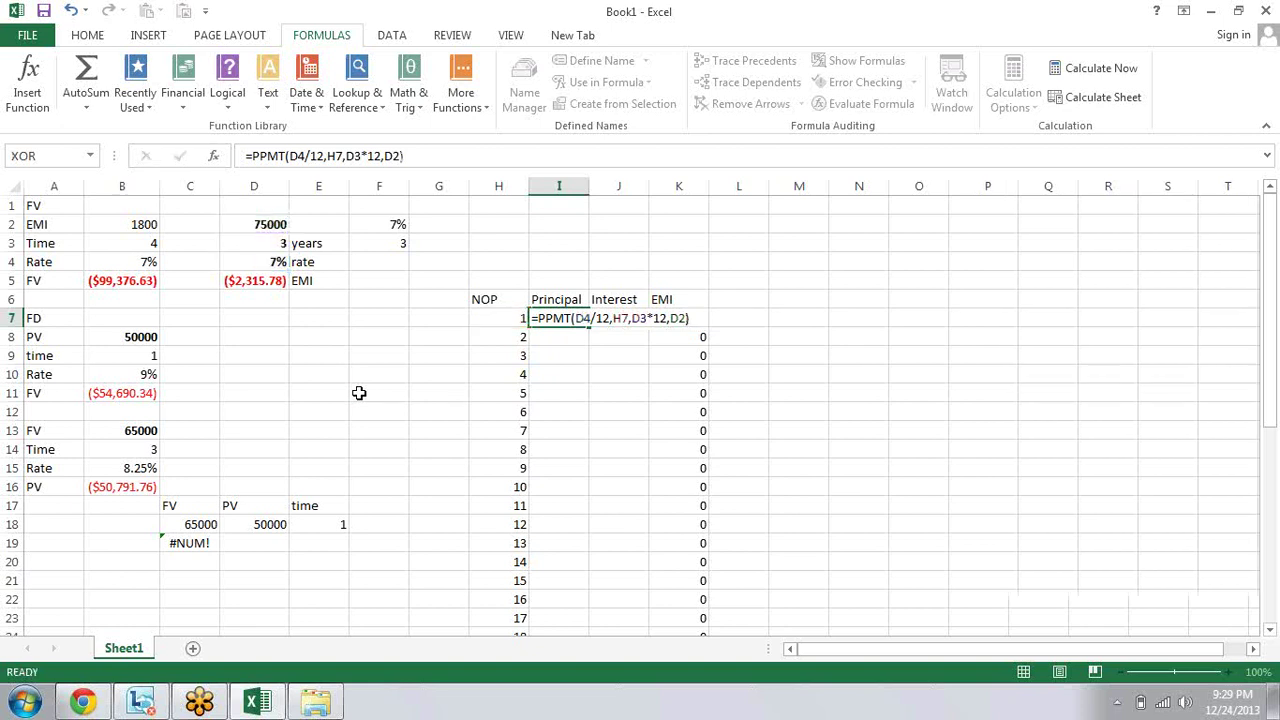
key(Return)
key(Up)
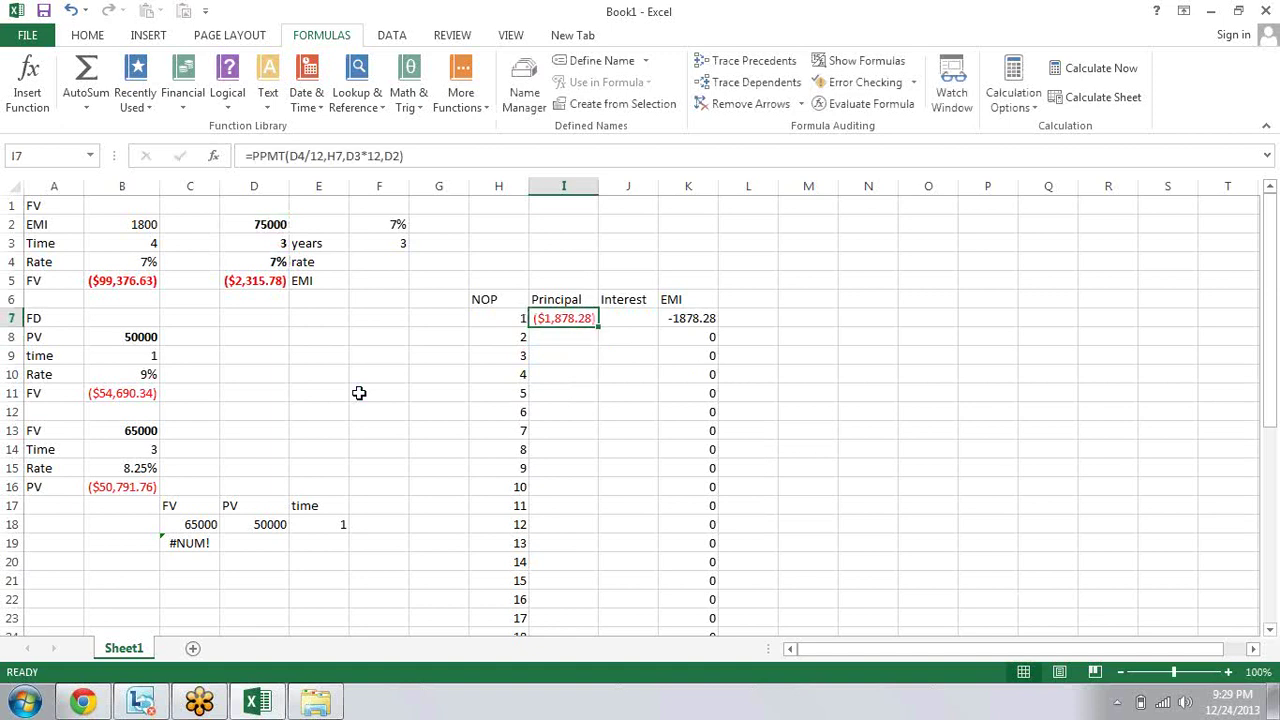
key(Right)
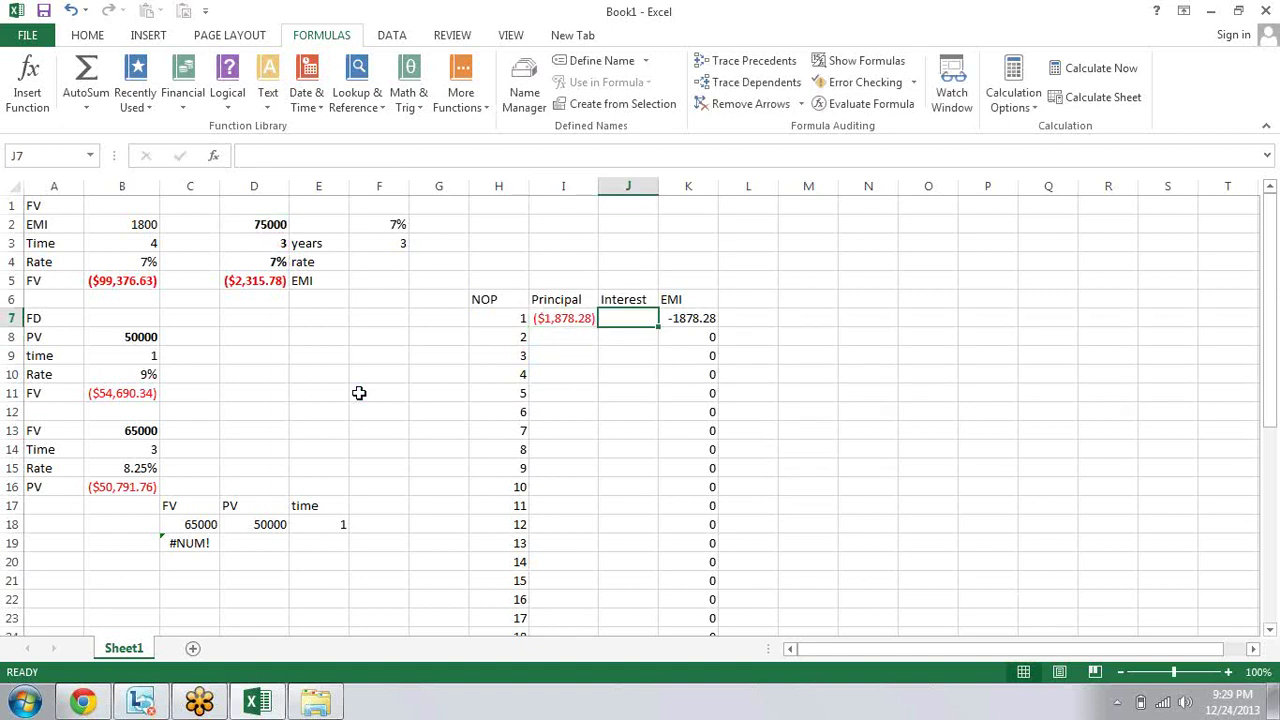
Step: Enter =IPMT(D4/12,H7,D3*12,D2) in J7, giving ($437.50) interest and EMI -2315.78
text(=)
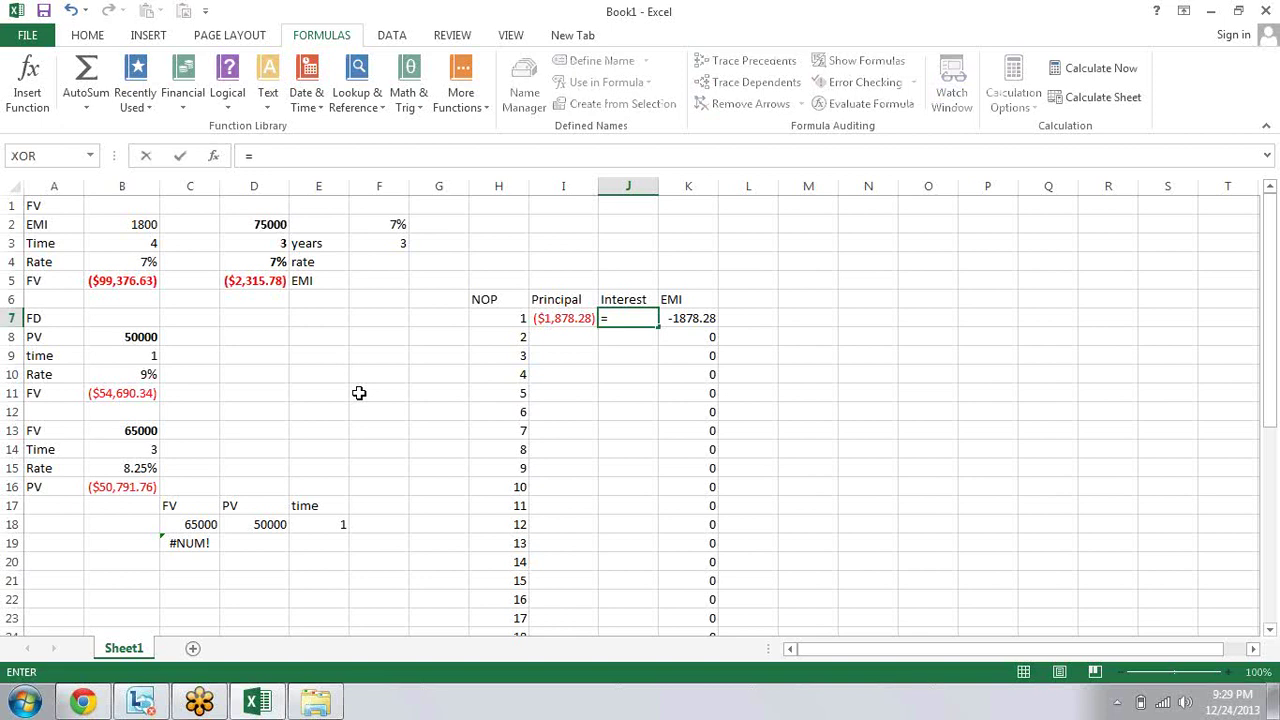
text(ip)
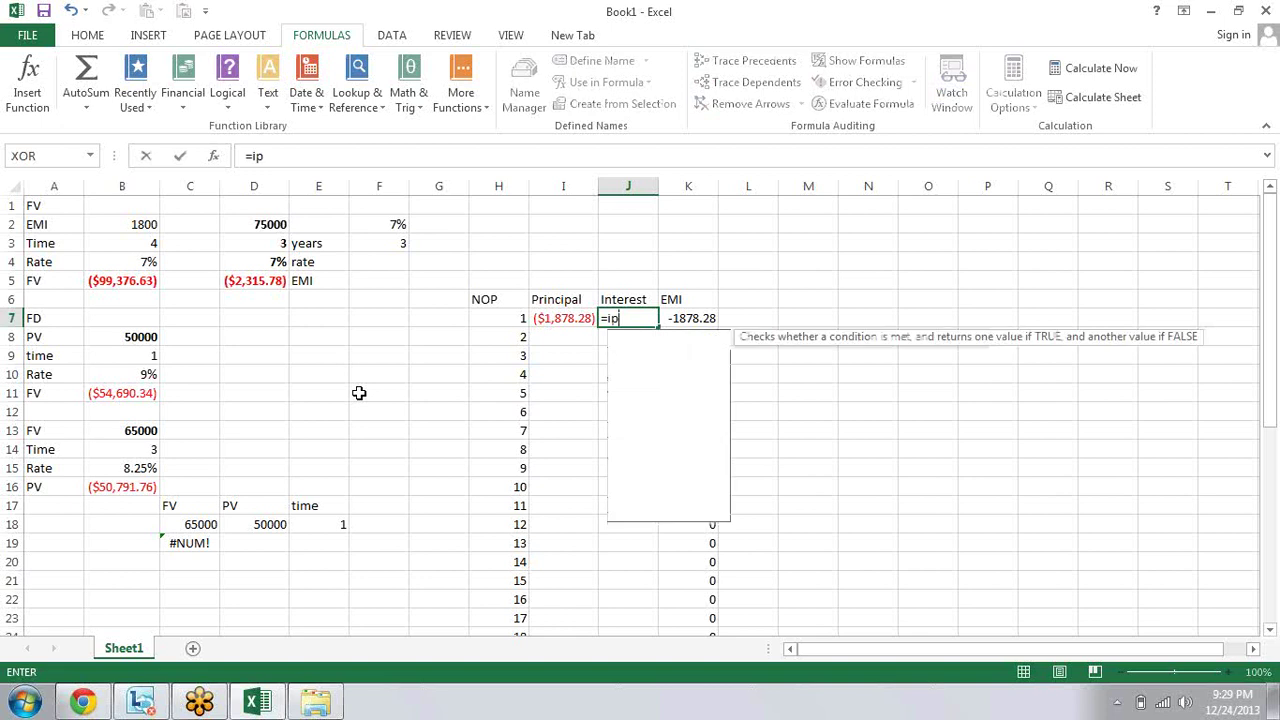
key(Tab)
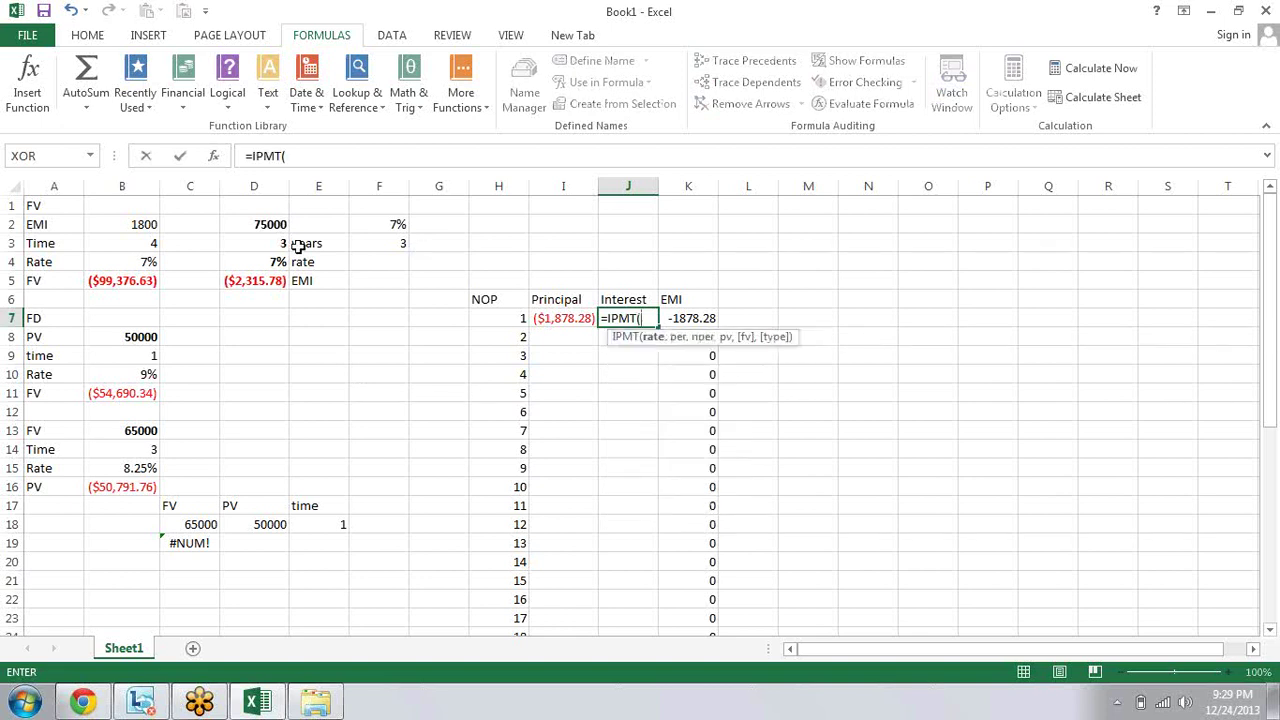
click(270, 262)
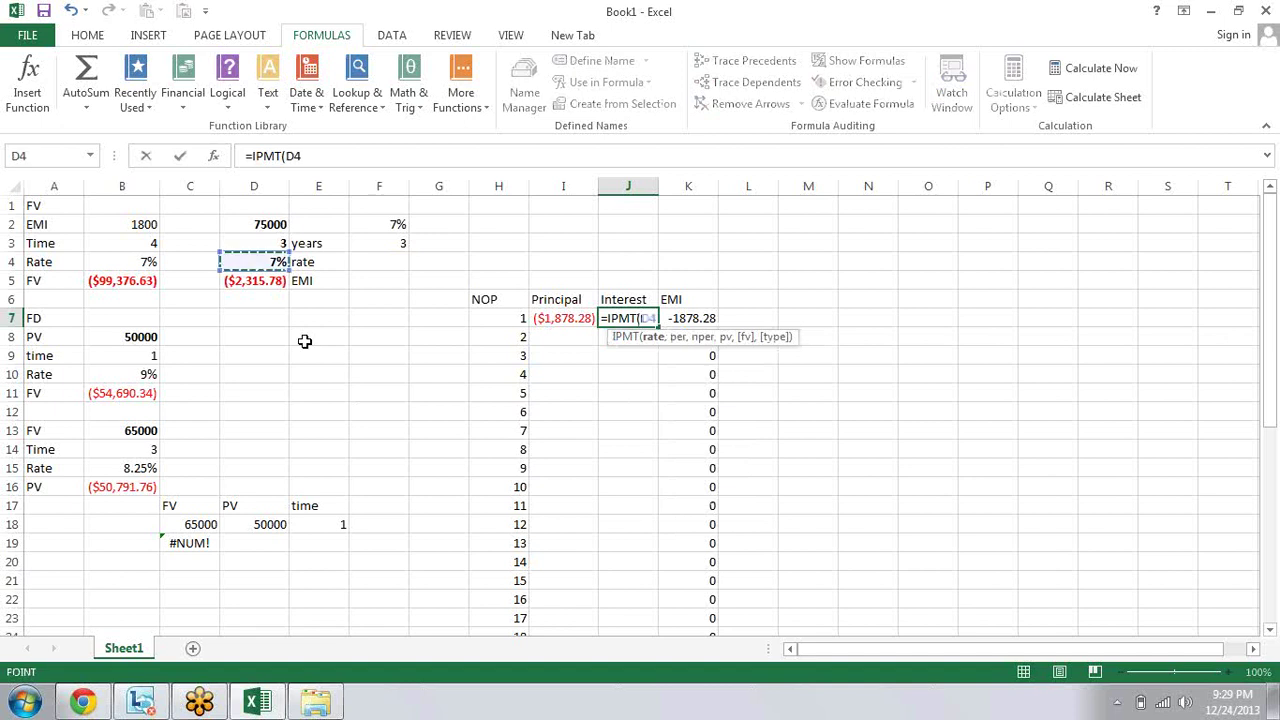
text(/12,)
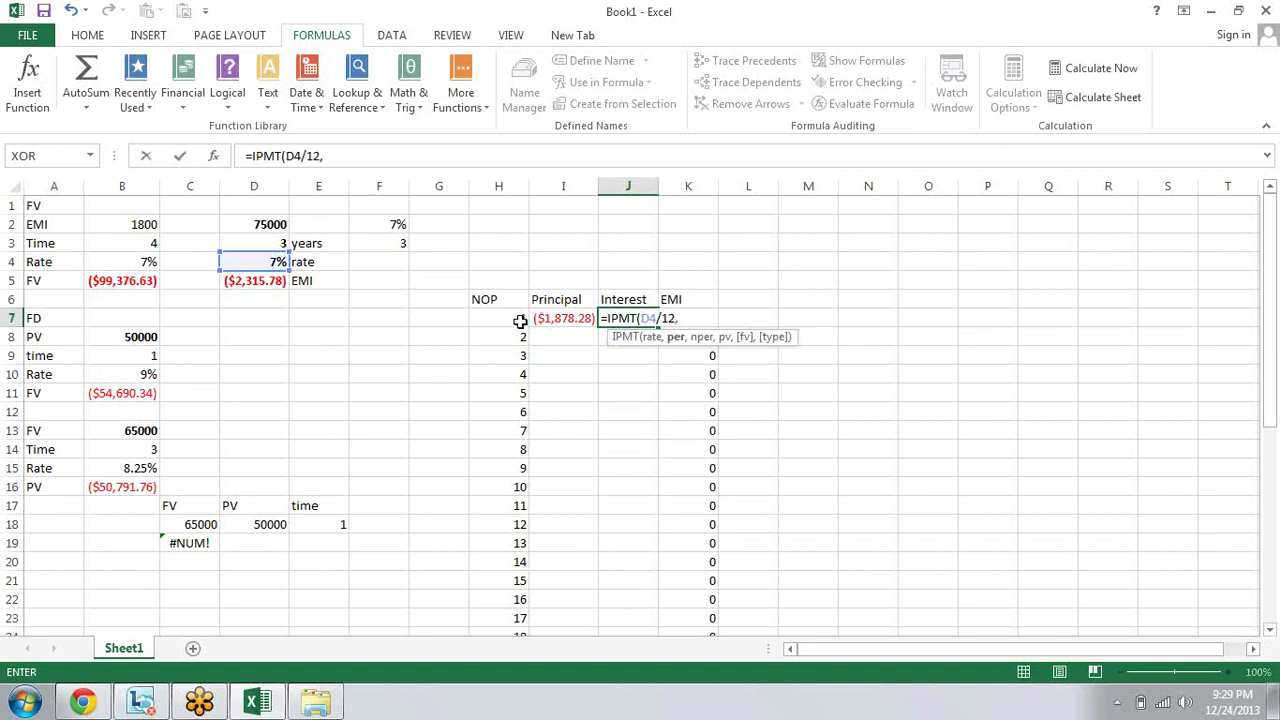
click(527, 391)
key(Left)
key(Left)
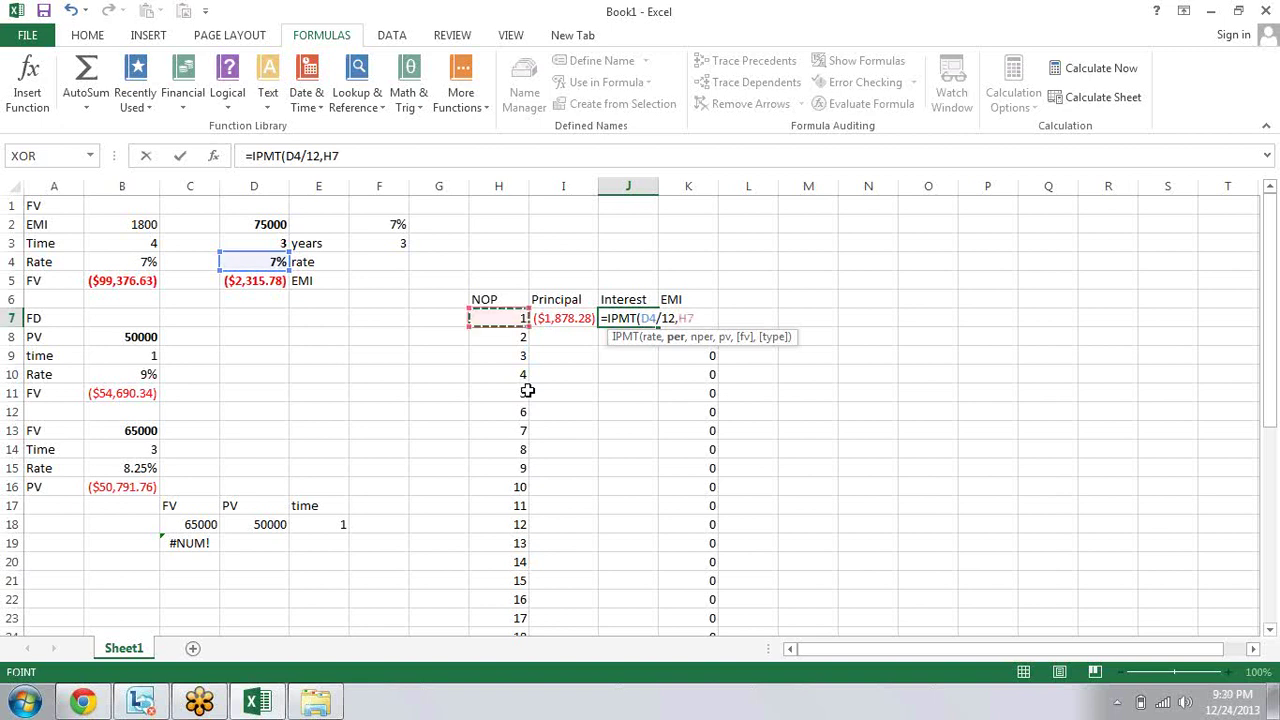
text(,)
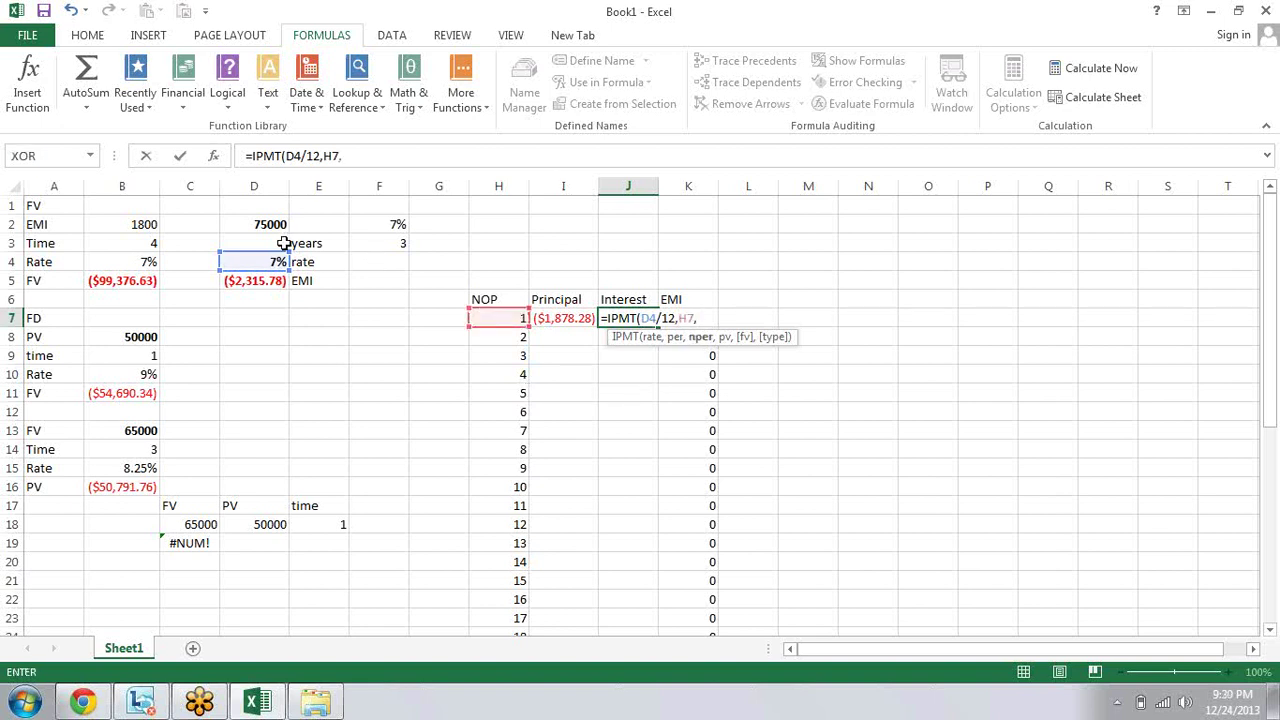
click(285, 243)
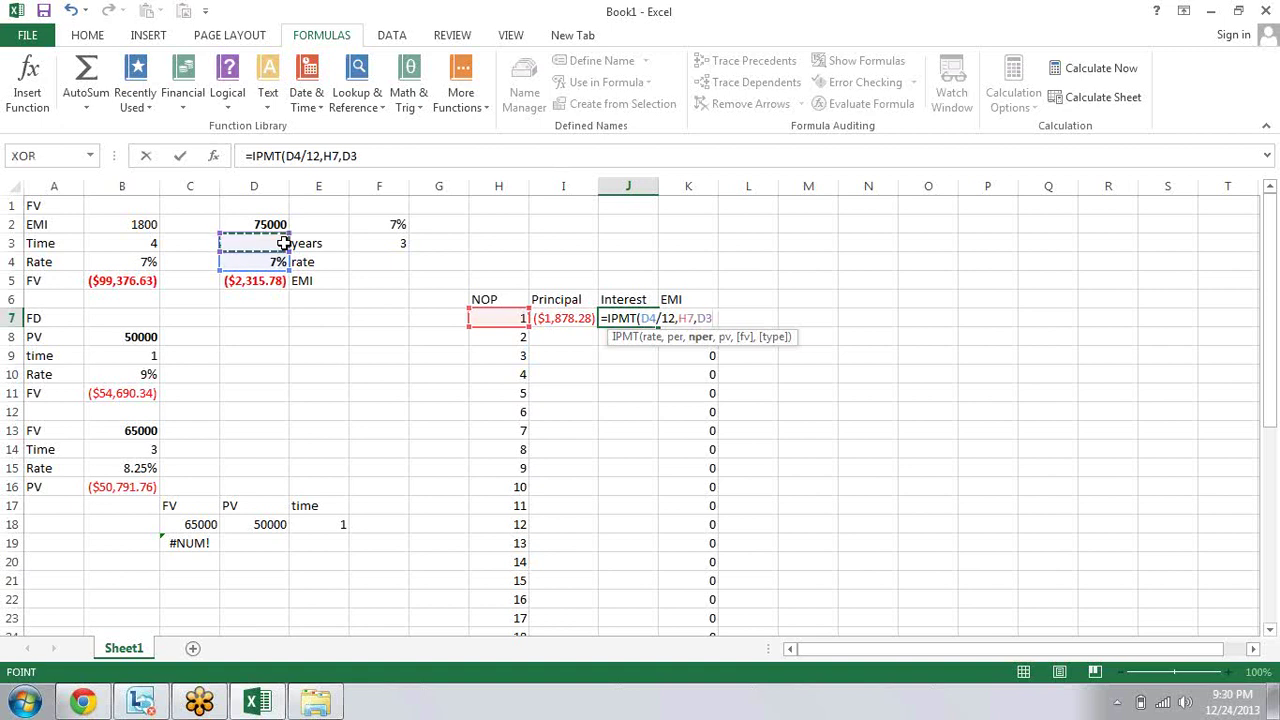
text(*12)
text(,)
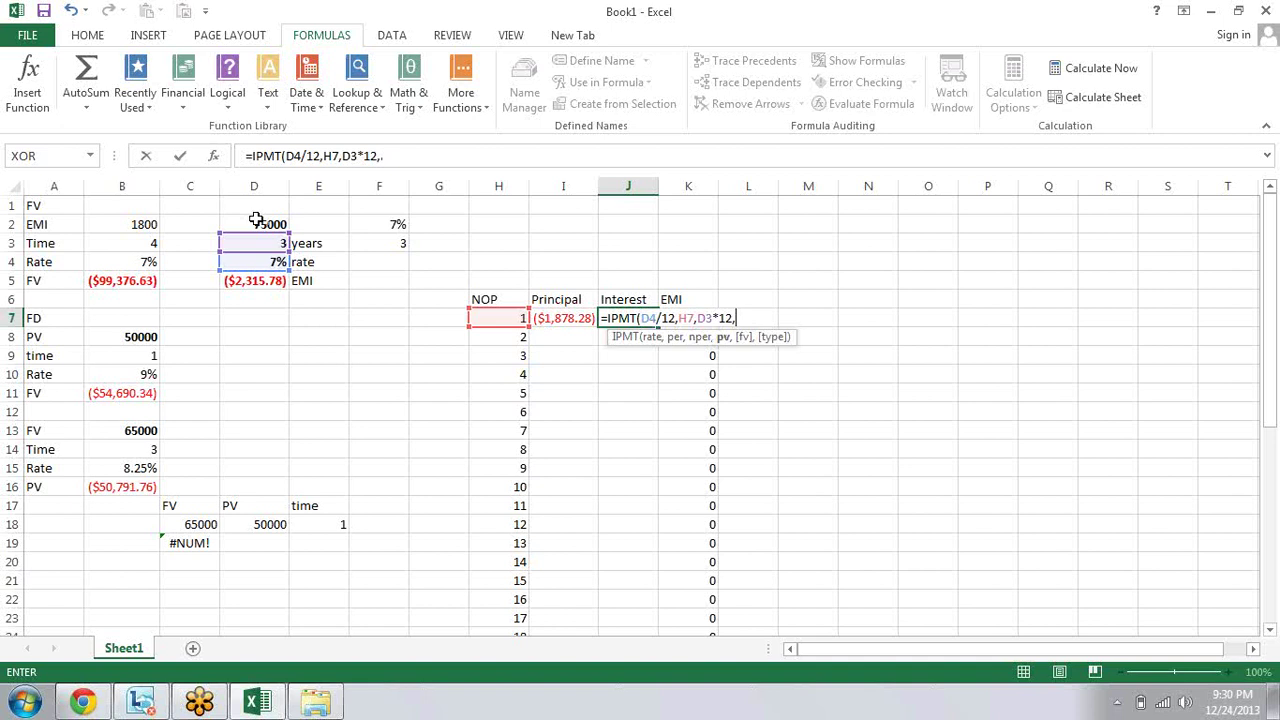
click(256, 220)
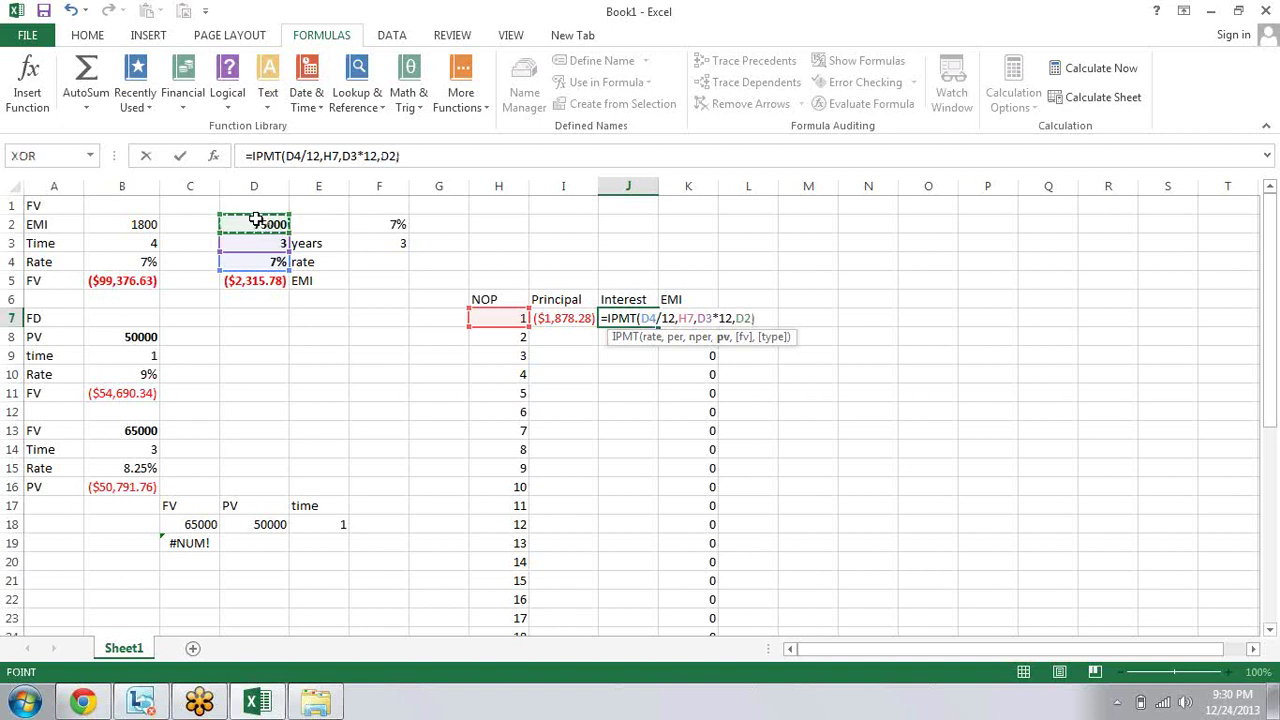
key(Return)
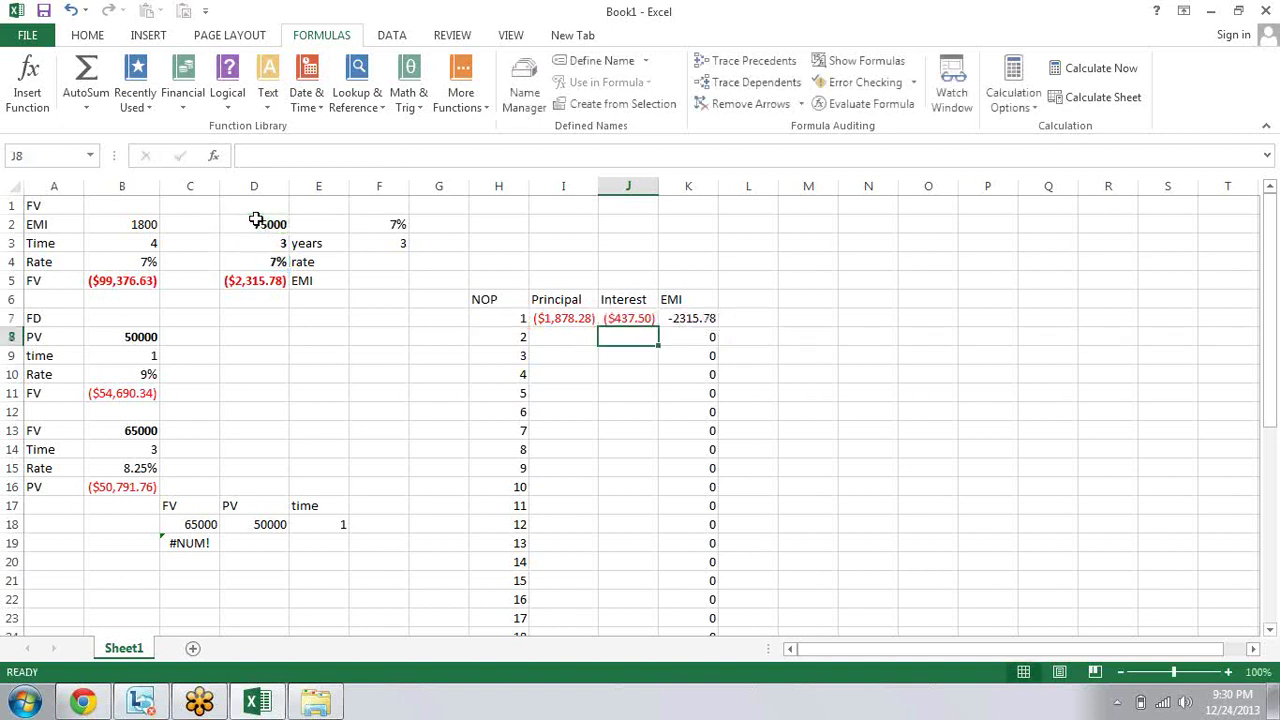
key(Up)
key(Right)
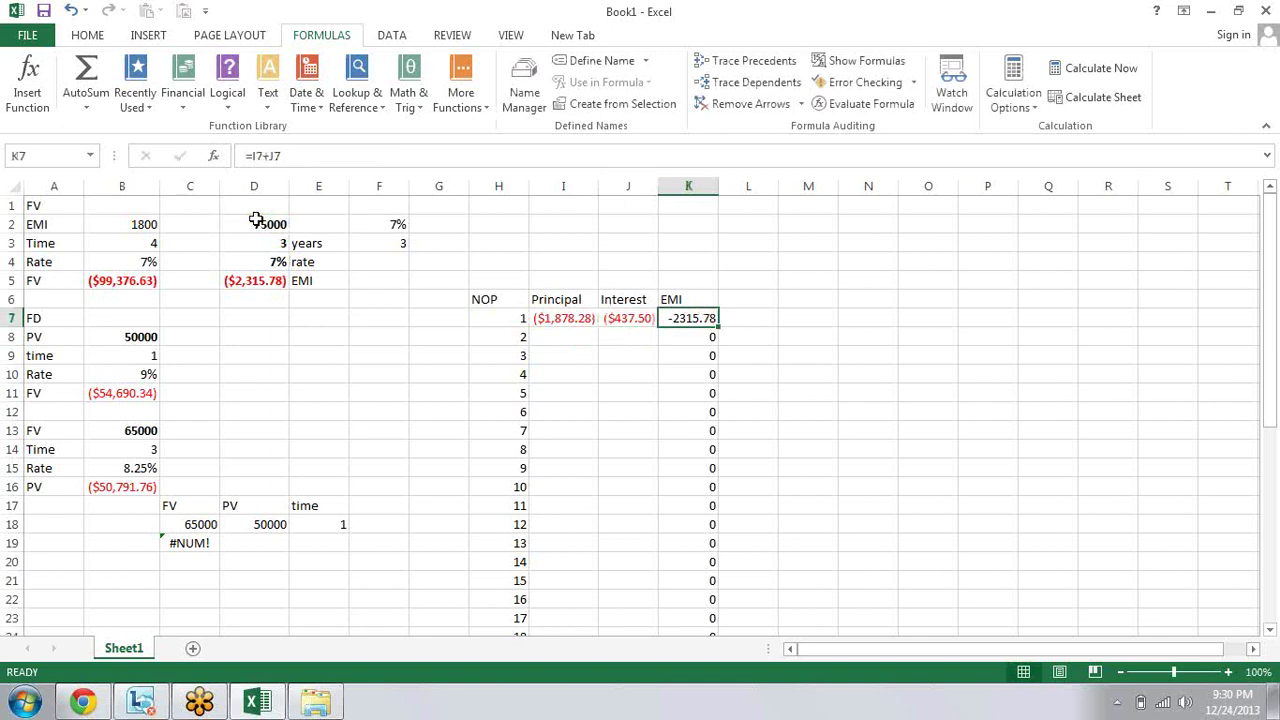
key(Left)
key(Right)
key(Left)
key(Left)
key(Left)
key(Right)
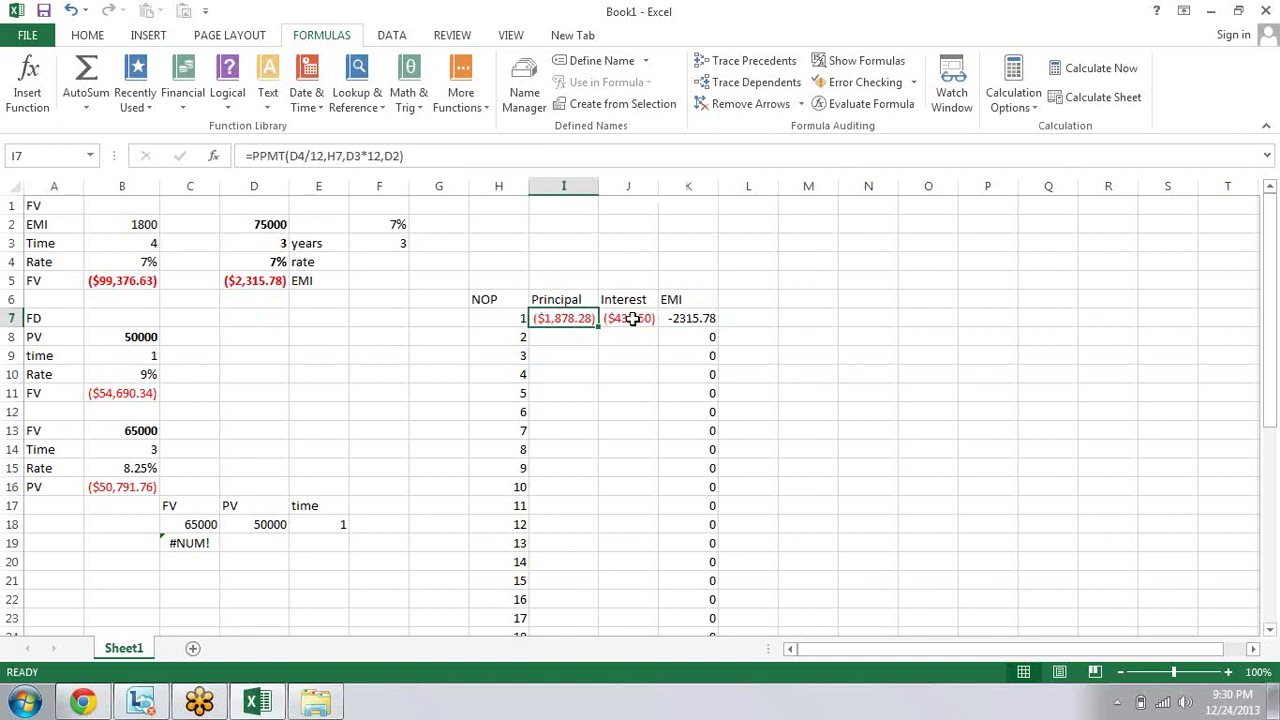
click(633, 318)
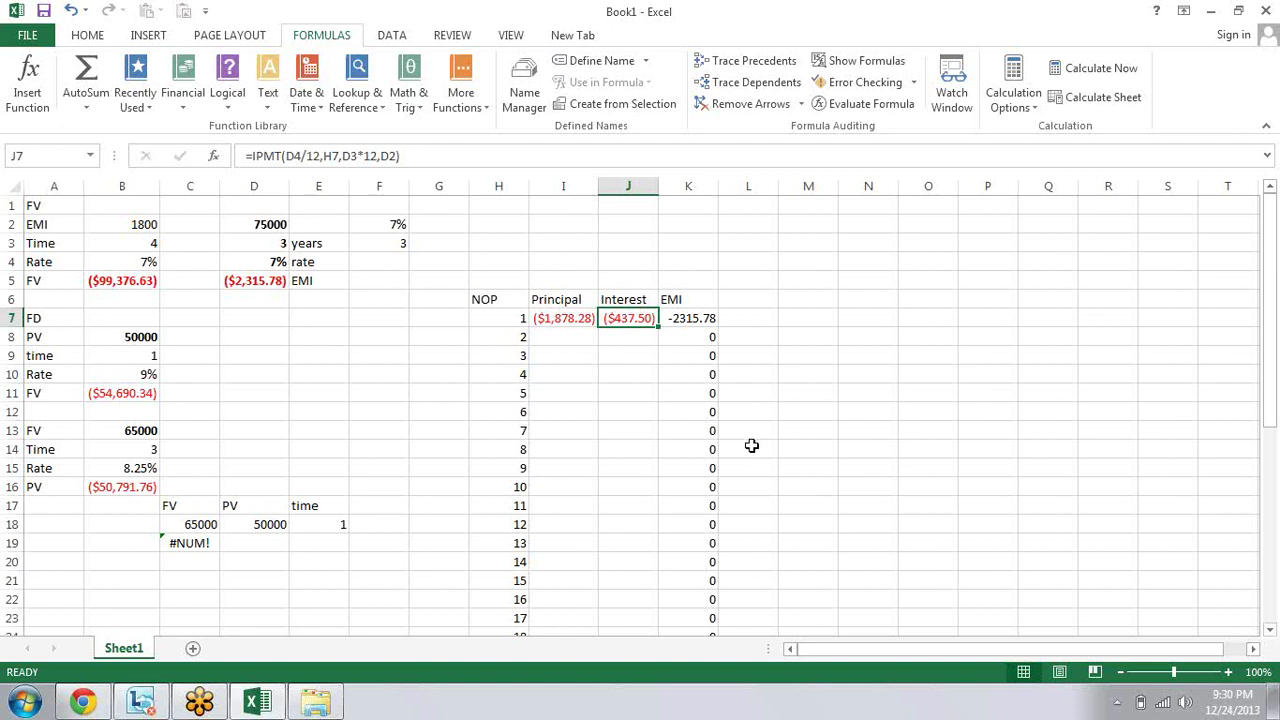
click(698, 318)
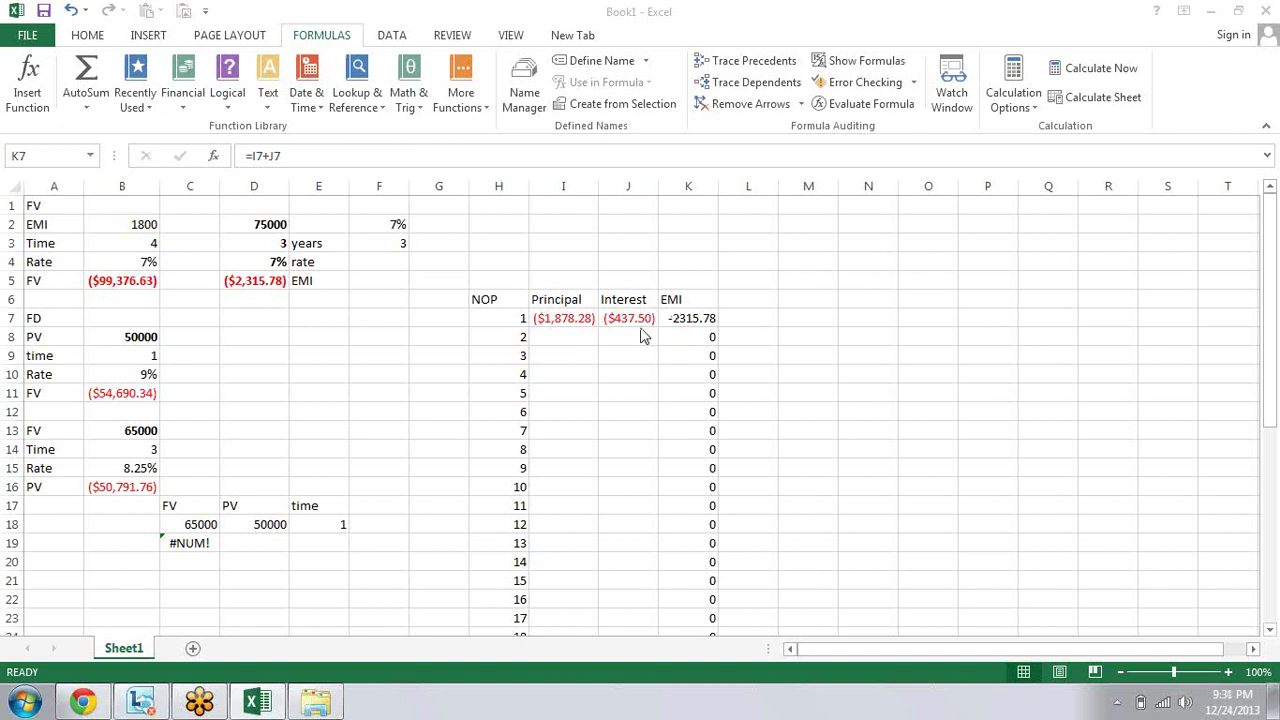
click(618, 318)
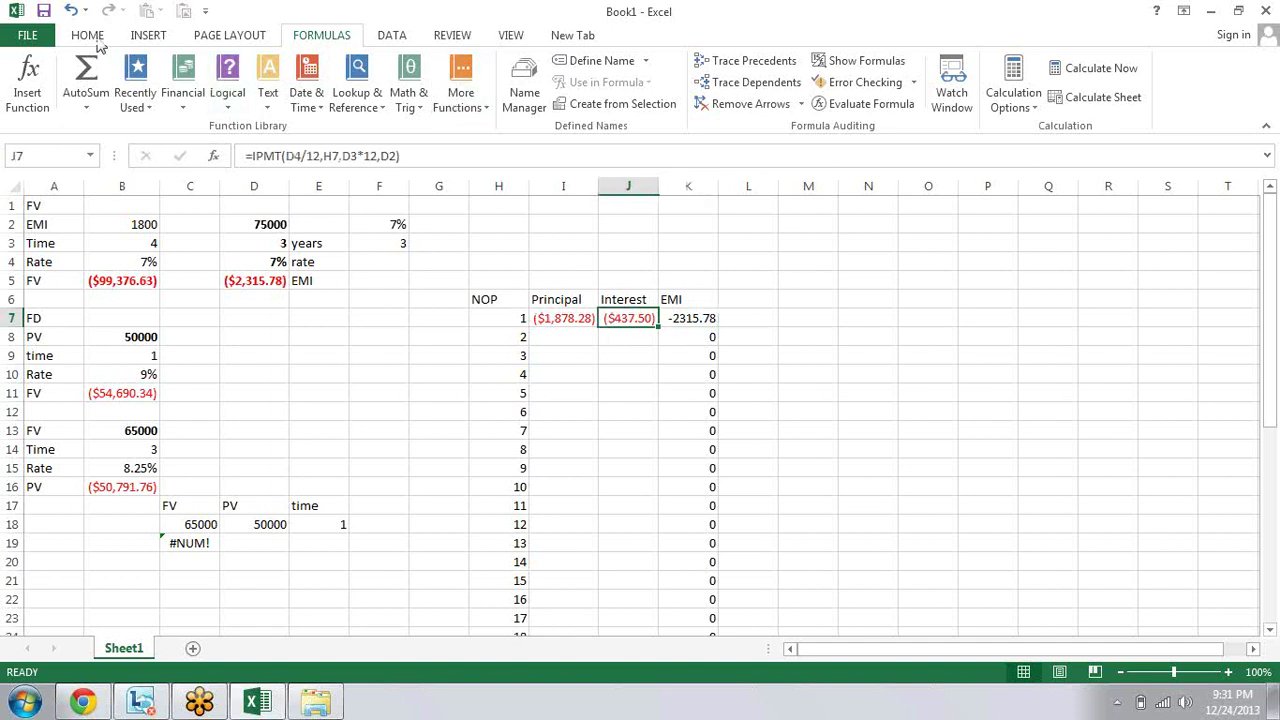
Step: Copy J7's currency format to K7 with Format Painter and autofit column K to show ($2,315.78)
scroll(187, 92, up, 3)
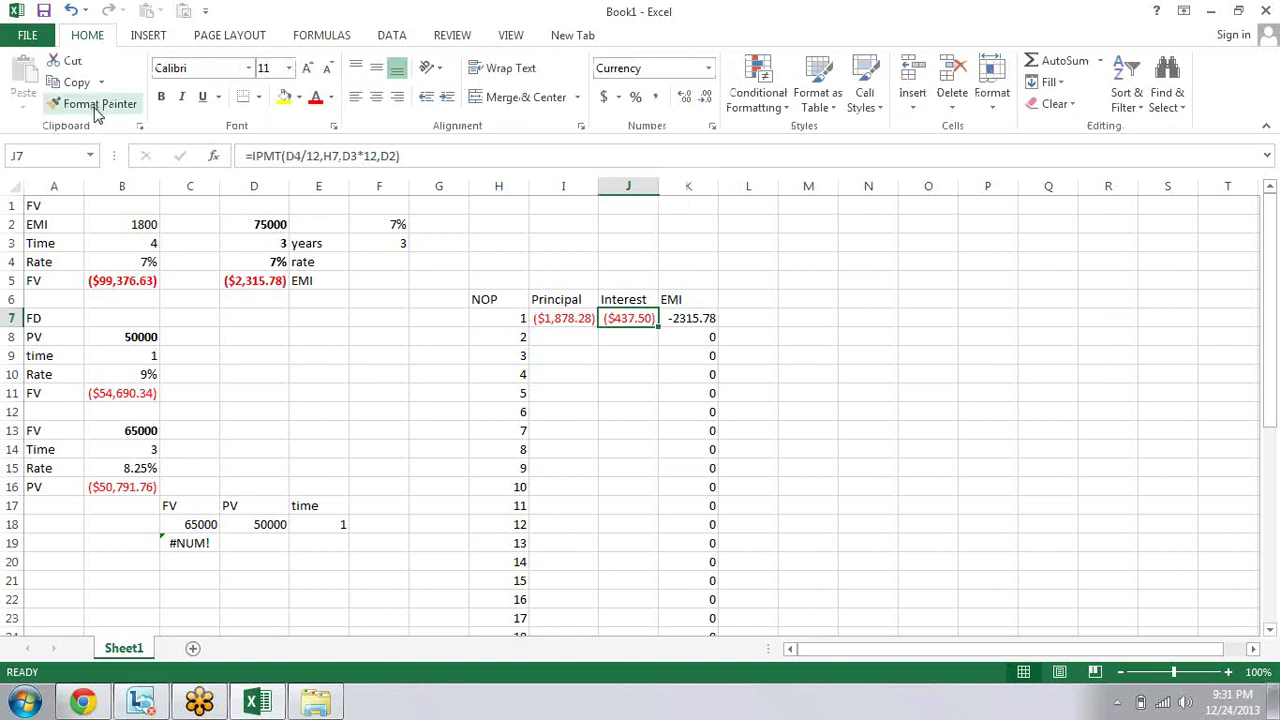
click(96, 110)
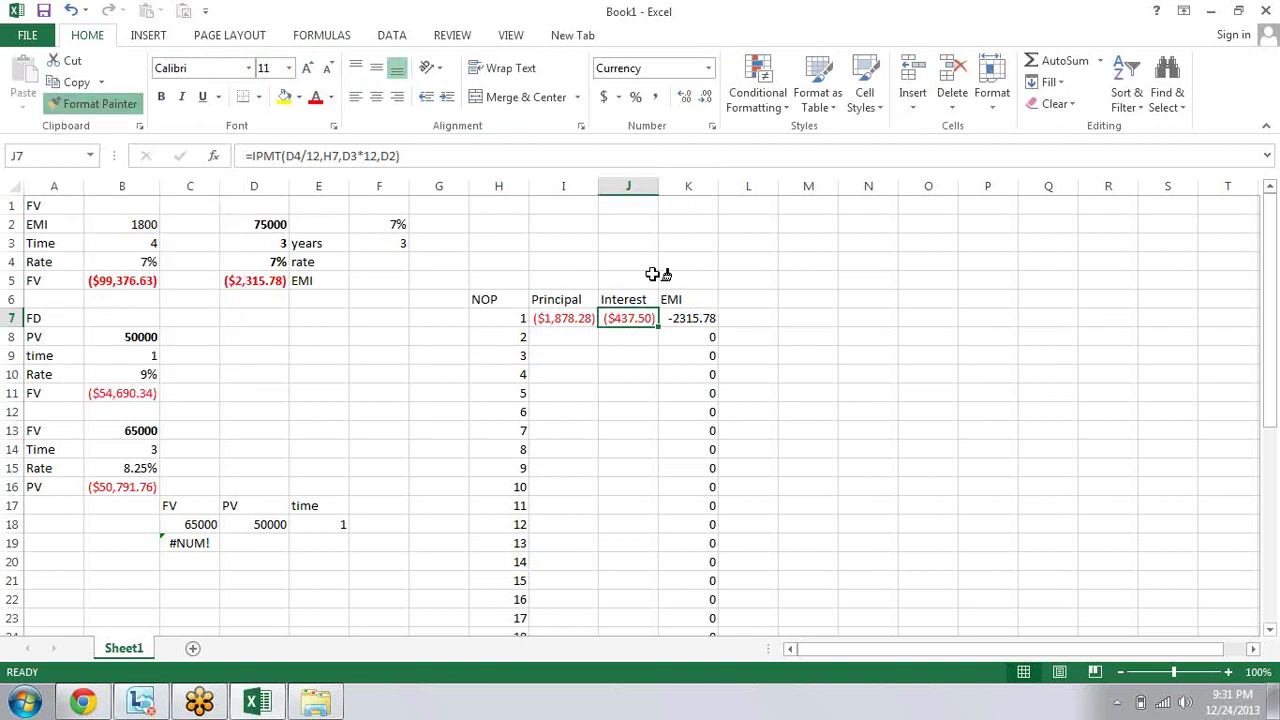
click(690, 318)
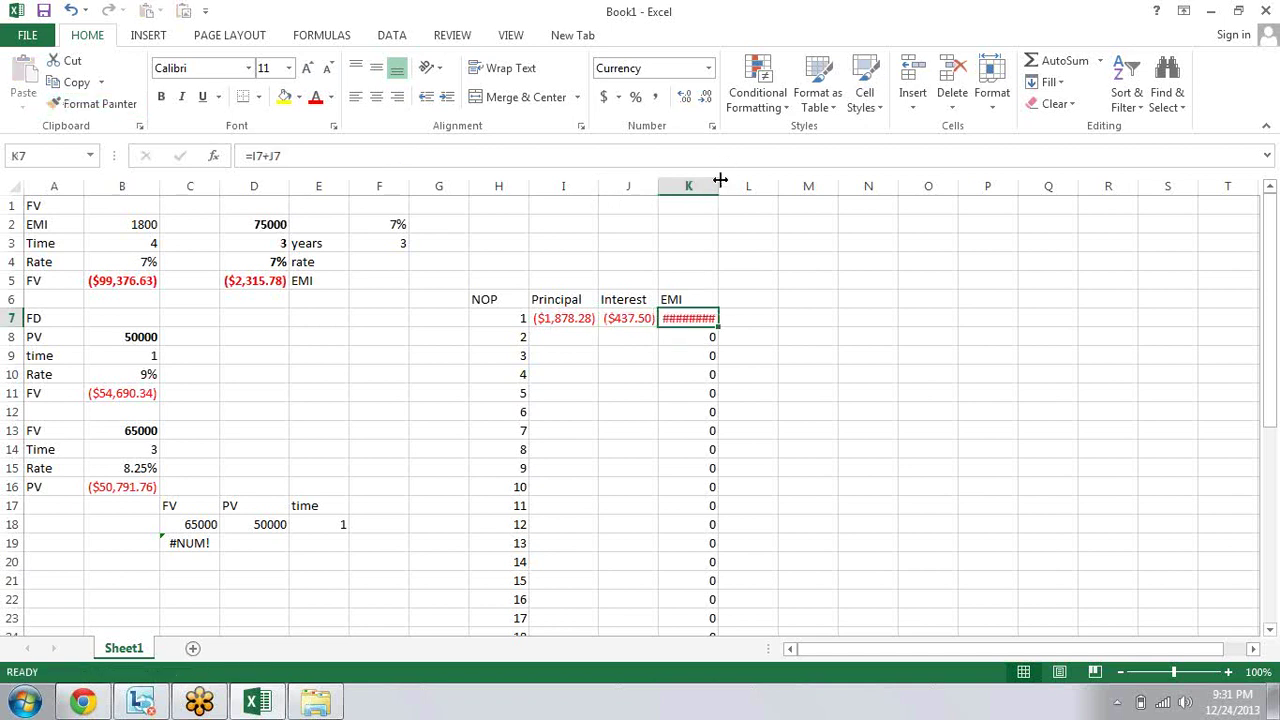
double_click(720, 180)
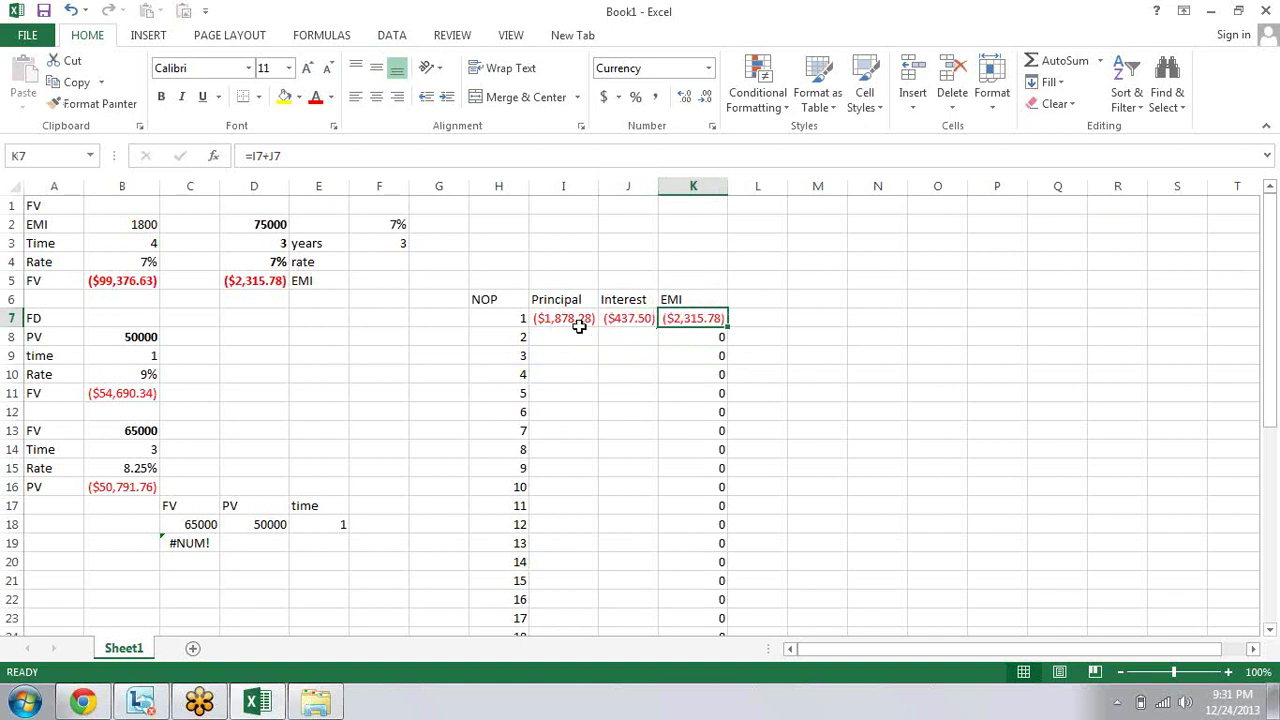
key(Right)
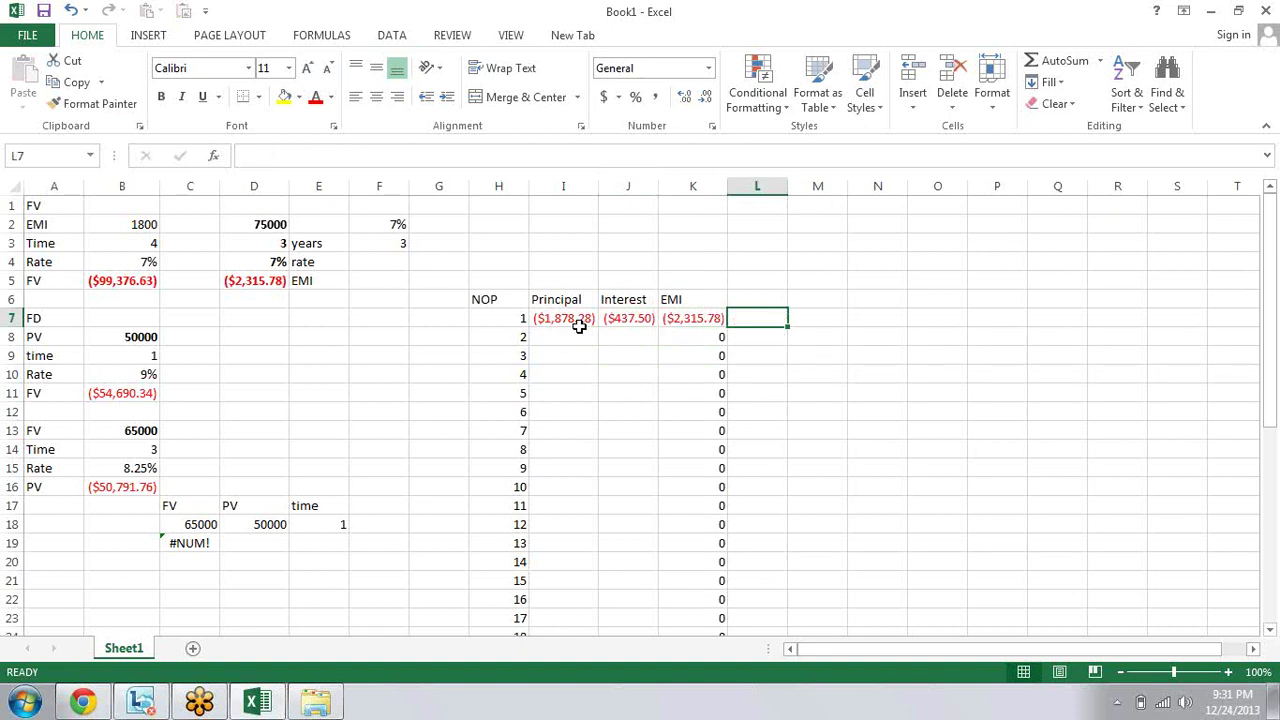
text(=)
text(ab)
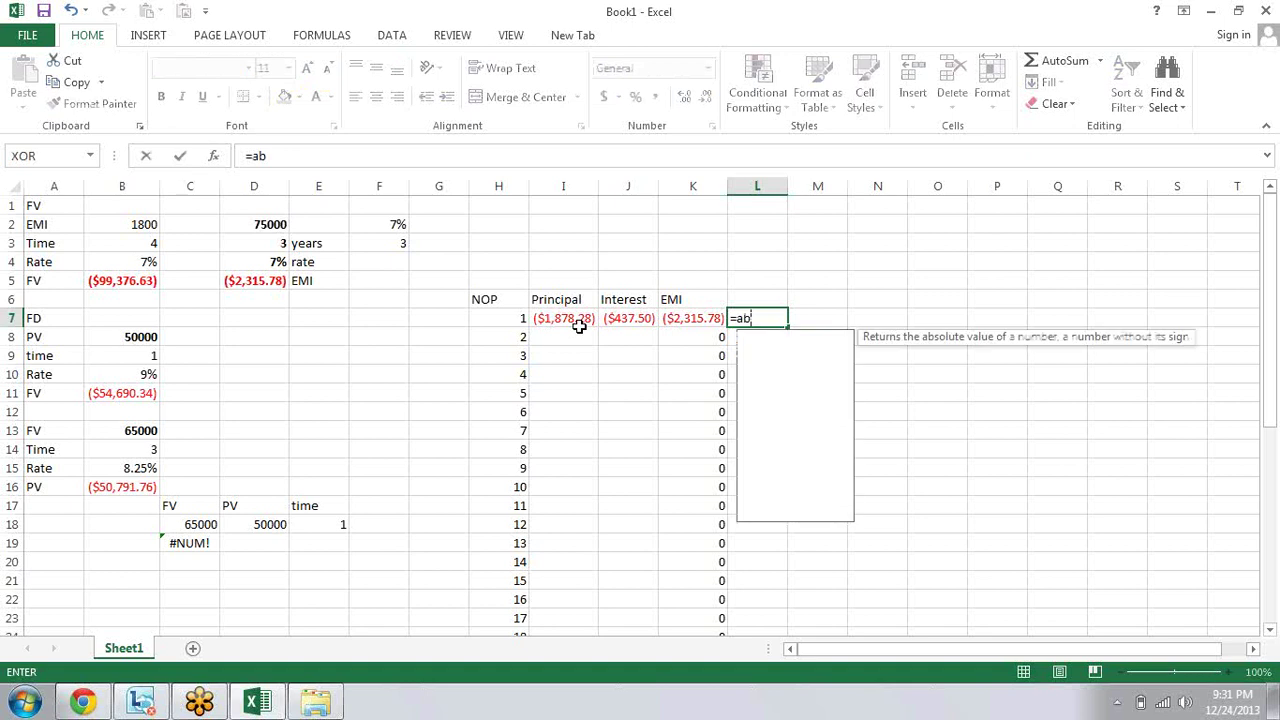
key(Tab)
key(Left)
text())
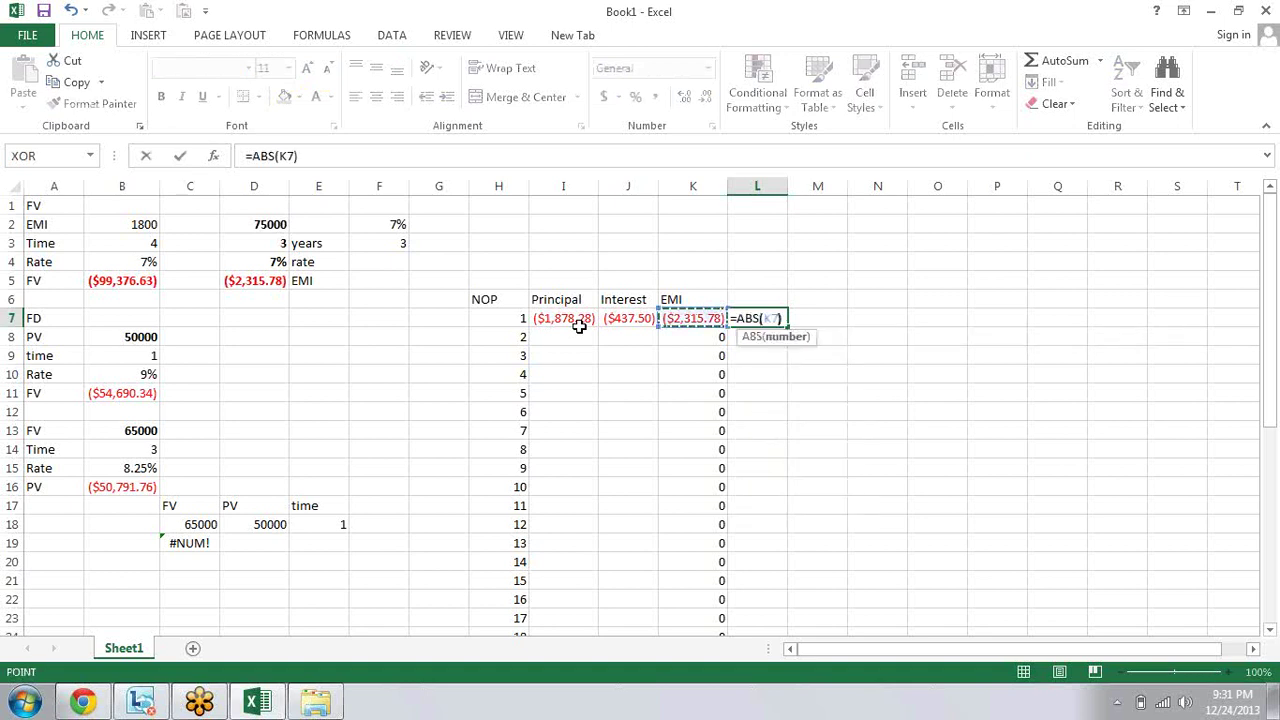
key(Return)
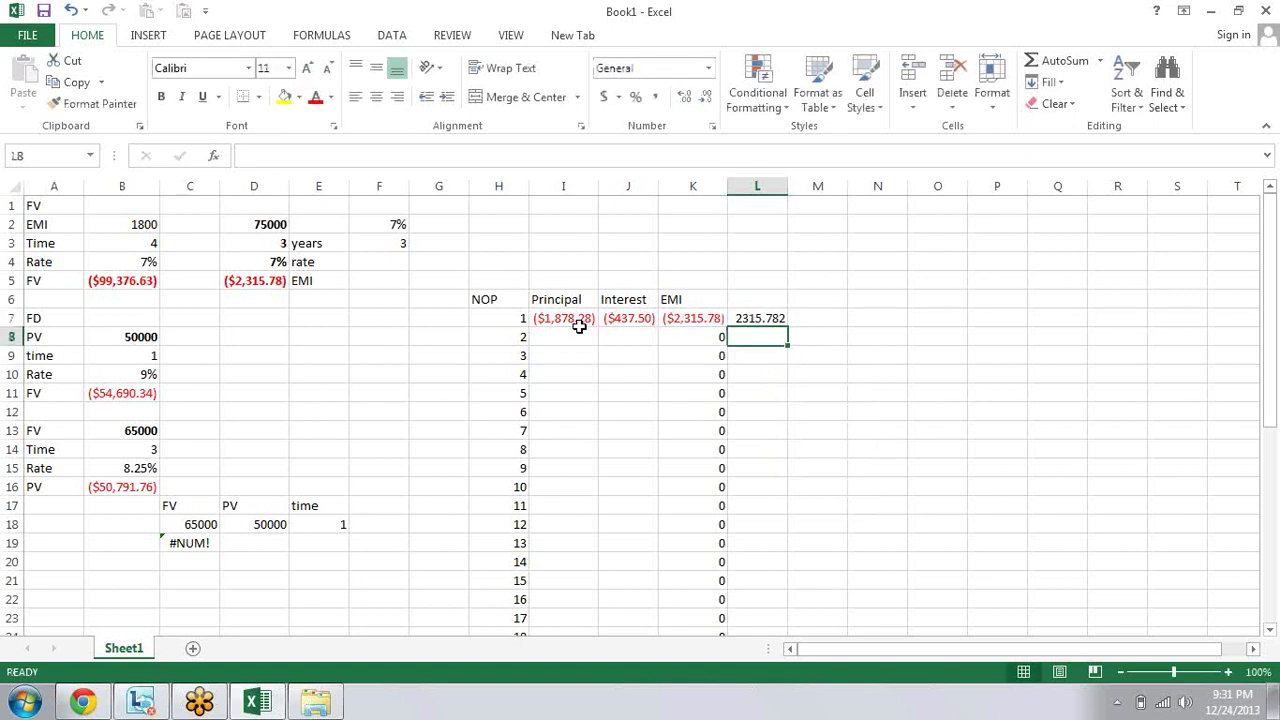
key(Up)
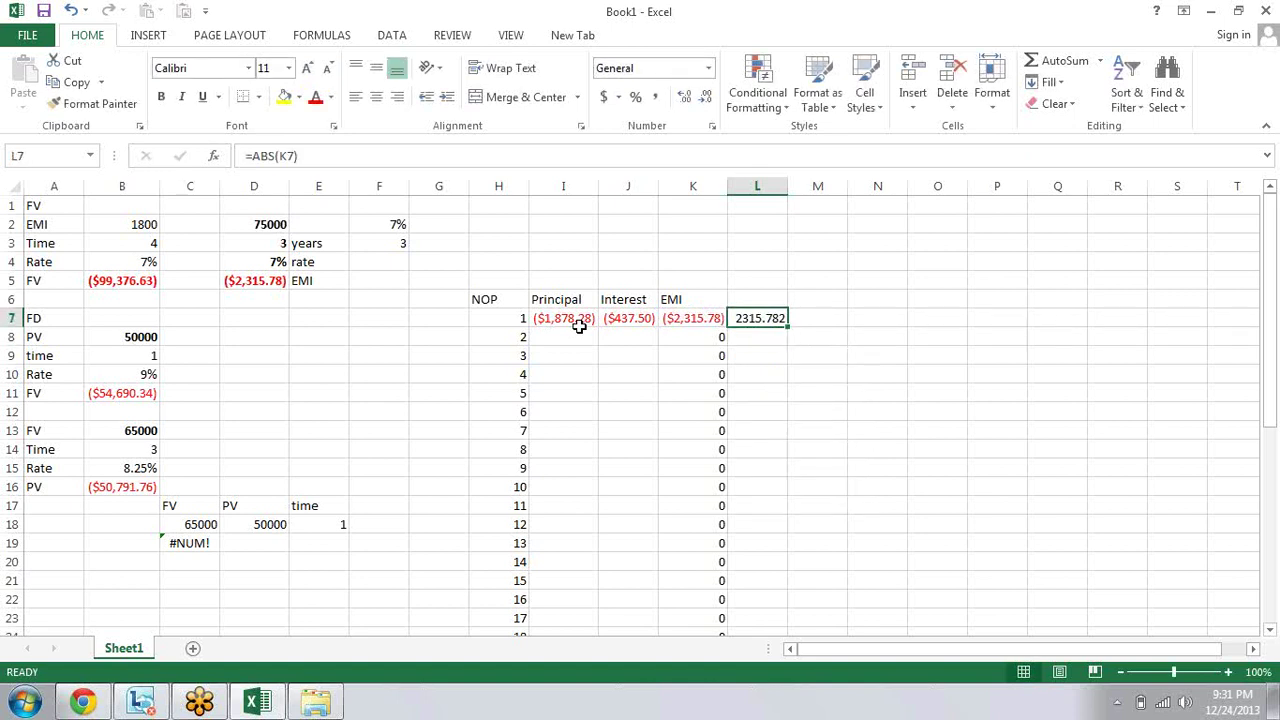
key(Delete)
key(Left)
key(Left)
key(Left)
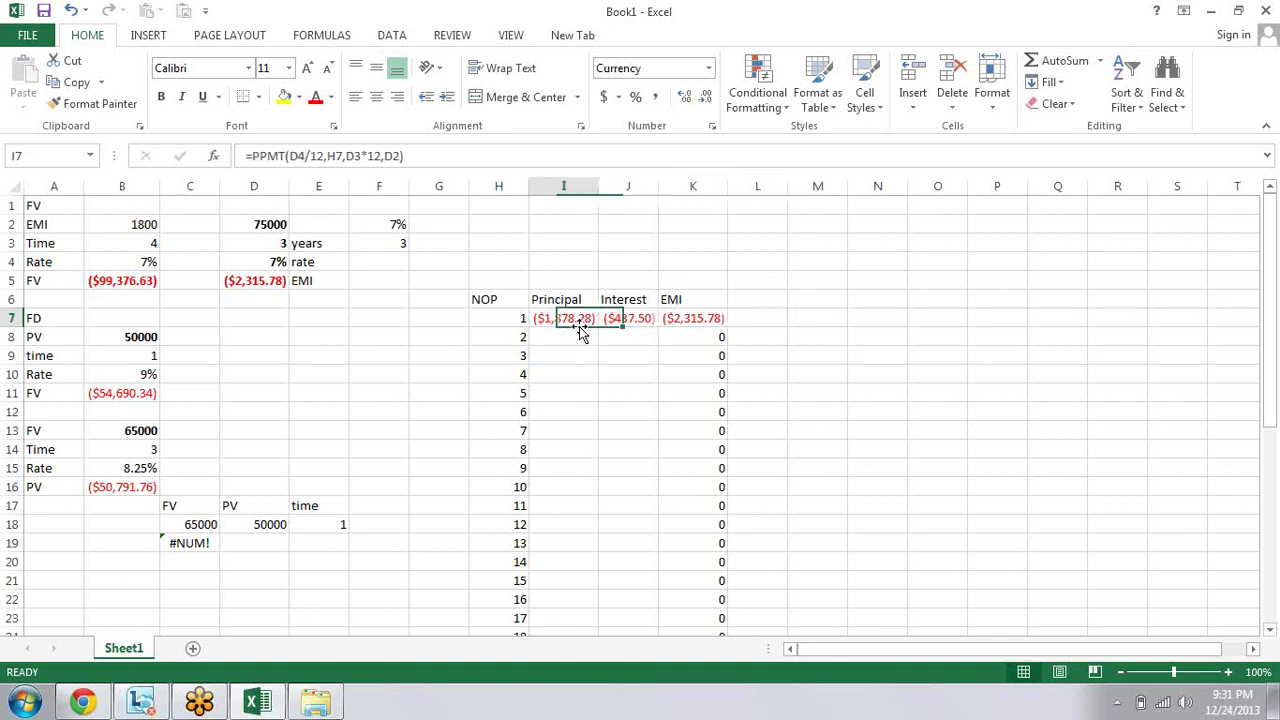
key(Right)
key(Right)
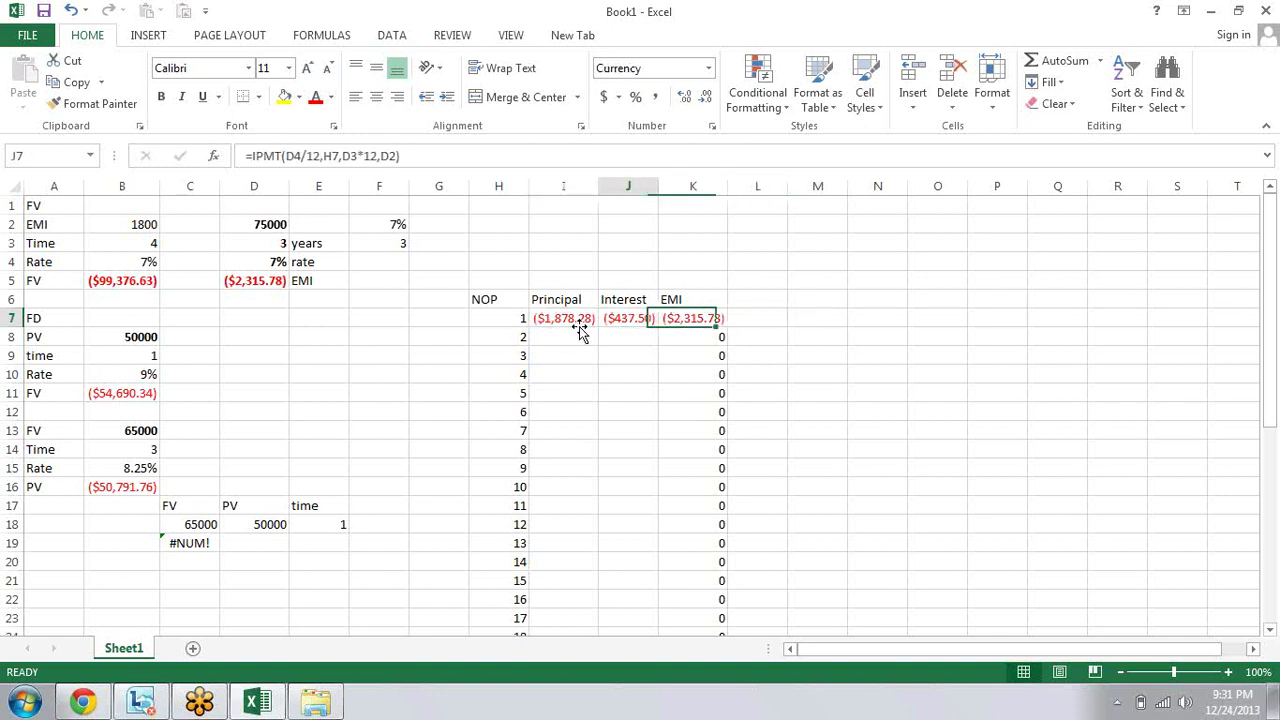
key(Left)
key(Left)
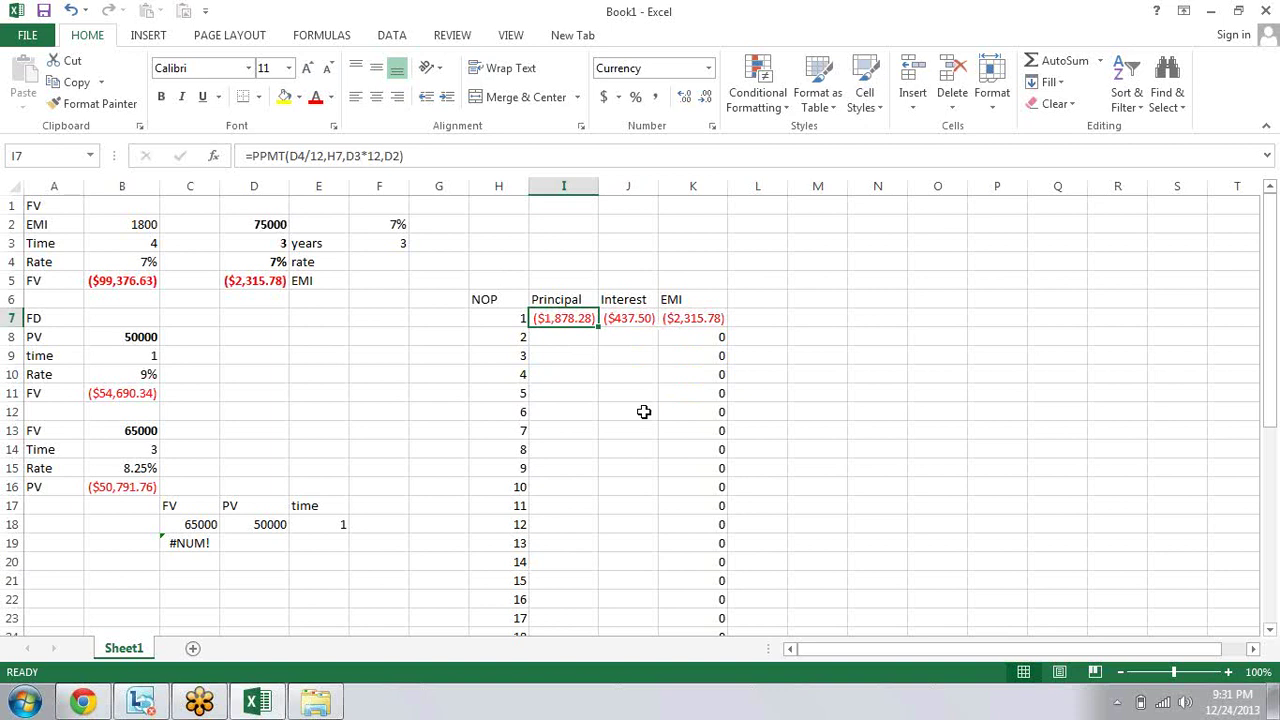
Step: Make the references in I7's PPMT formula absolute: $D$4, $D$3 and $D$2
key(F2)
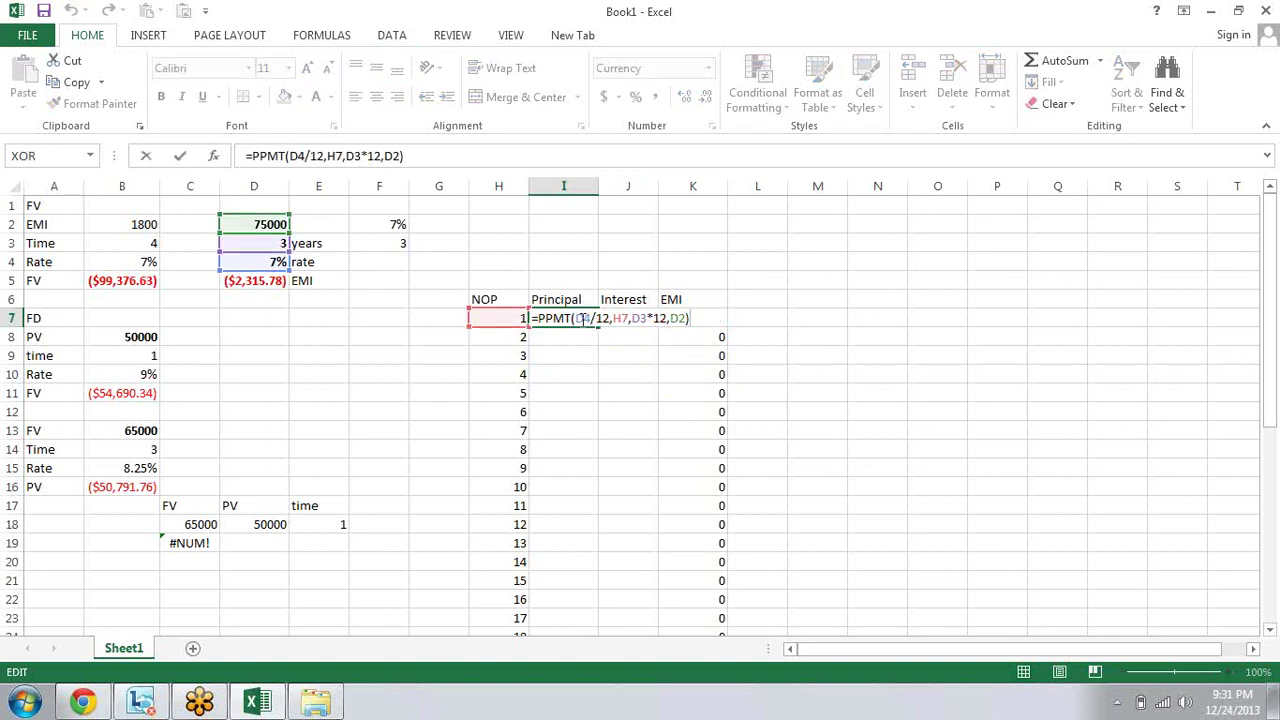
click(583, 318)
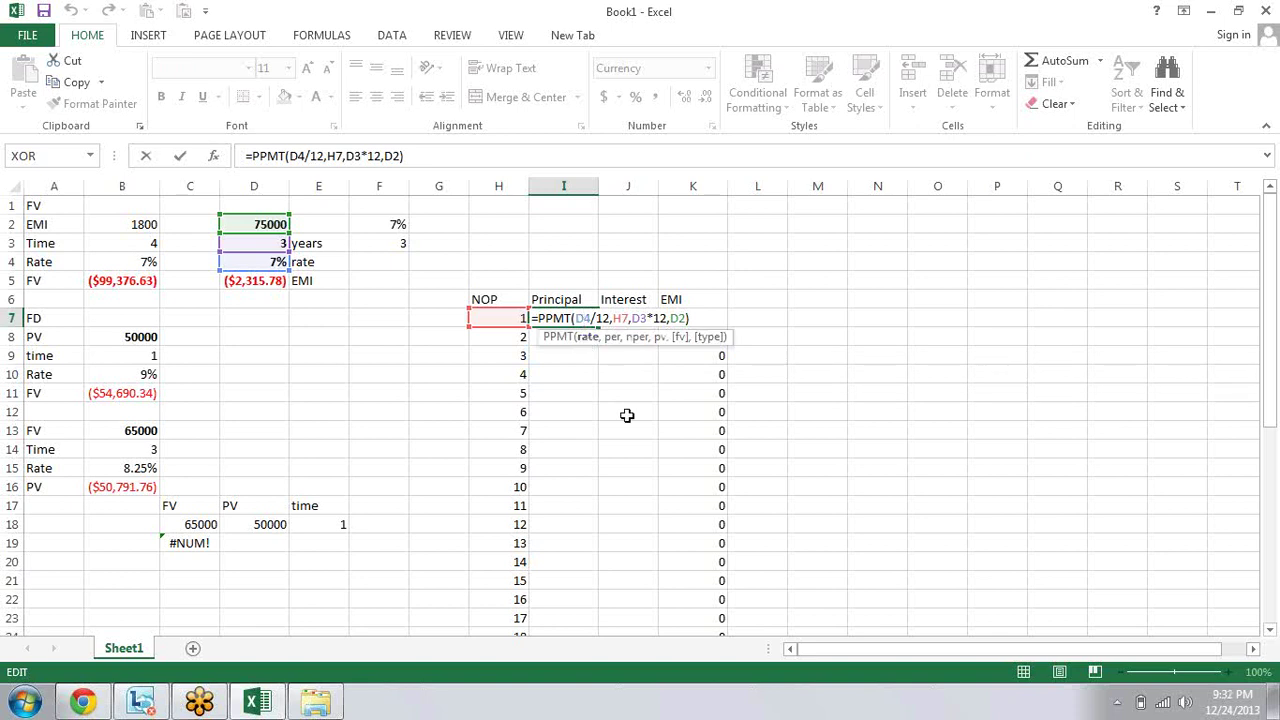
key(Return)
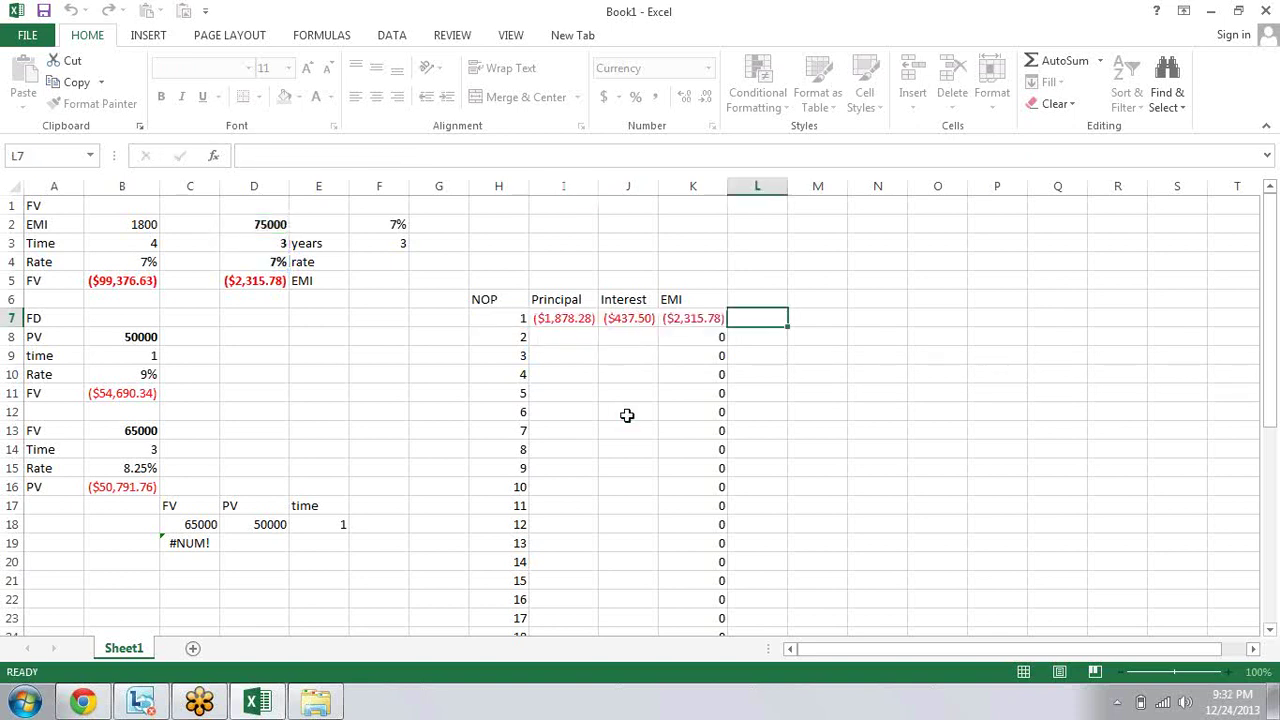
key(Left)
key(Left)
key(Left)
key(F2)
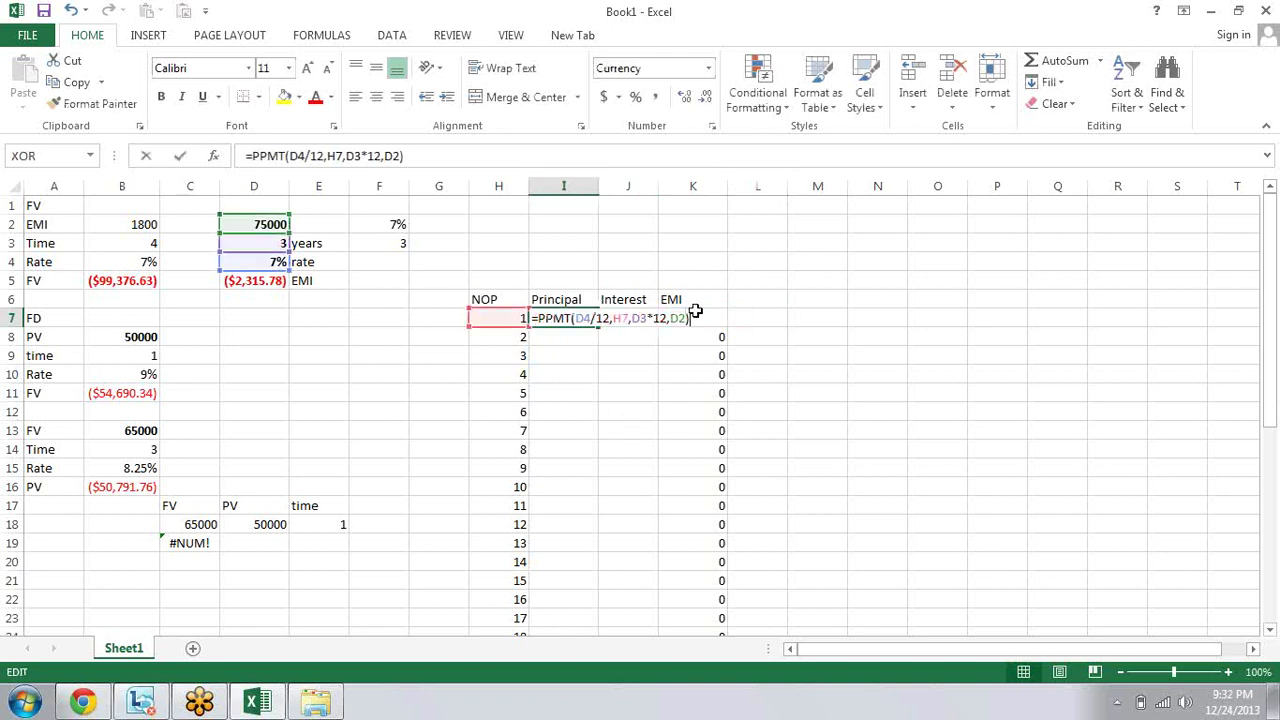
click(583, 318)
key(F4)
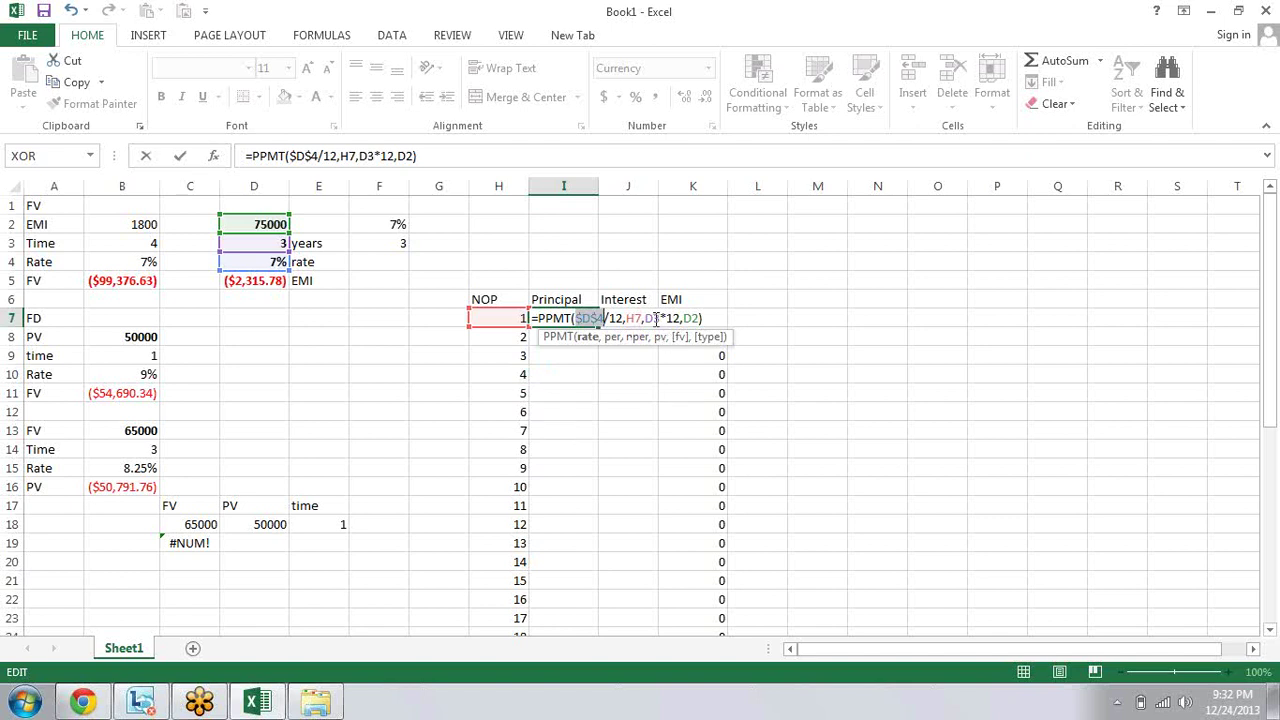
click(655, 318)
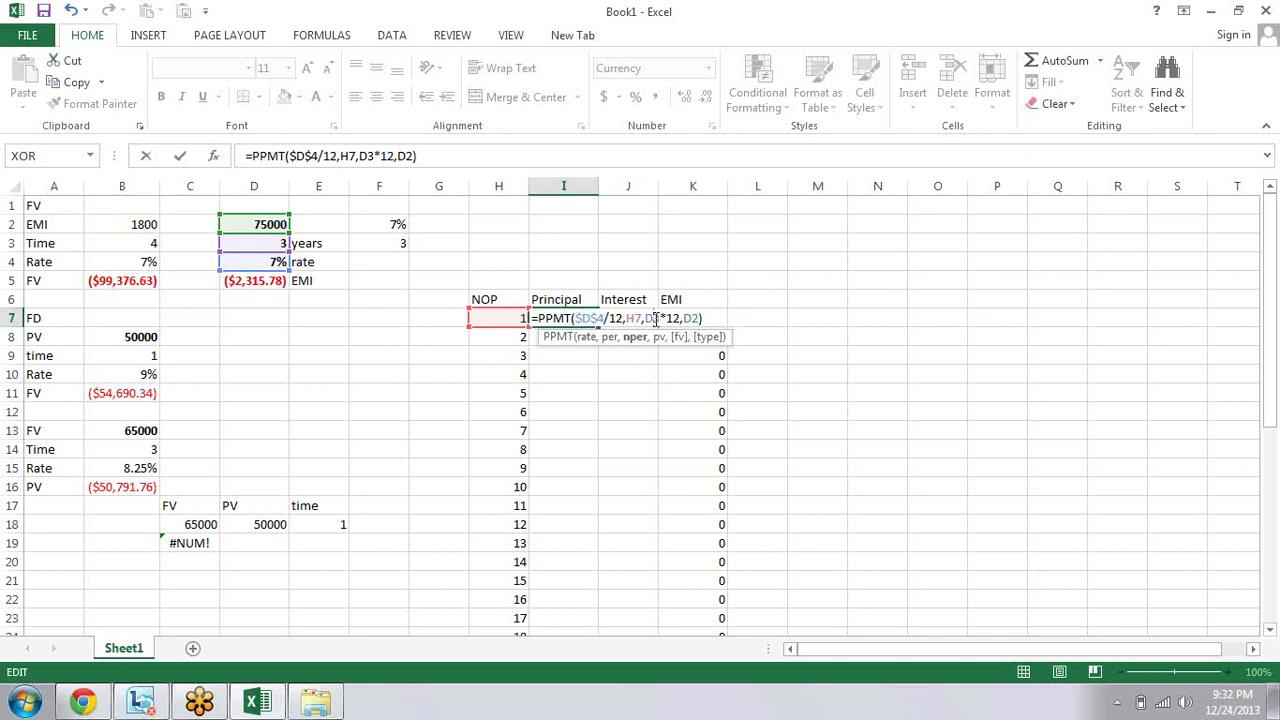
key(F4)
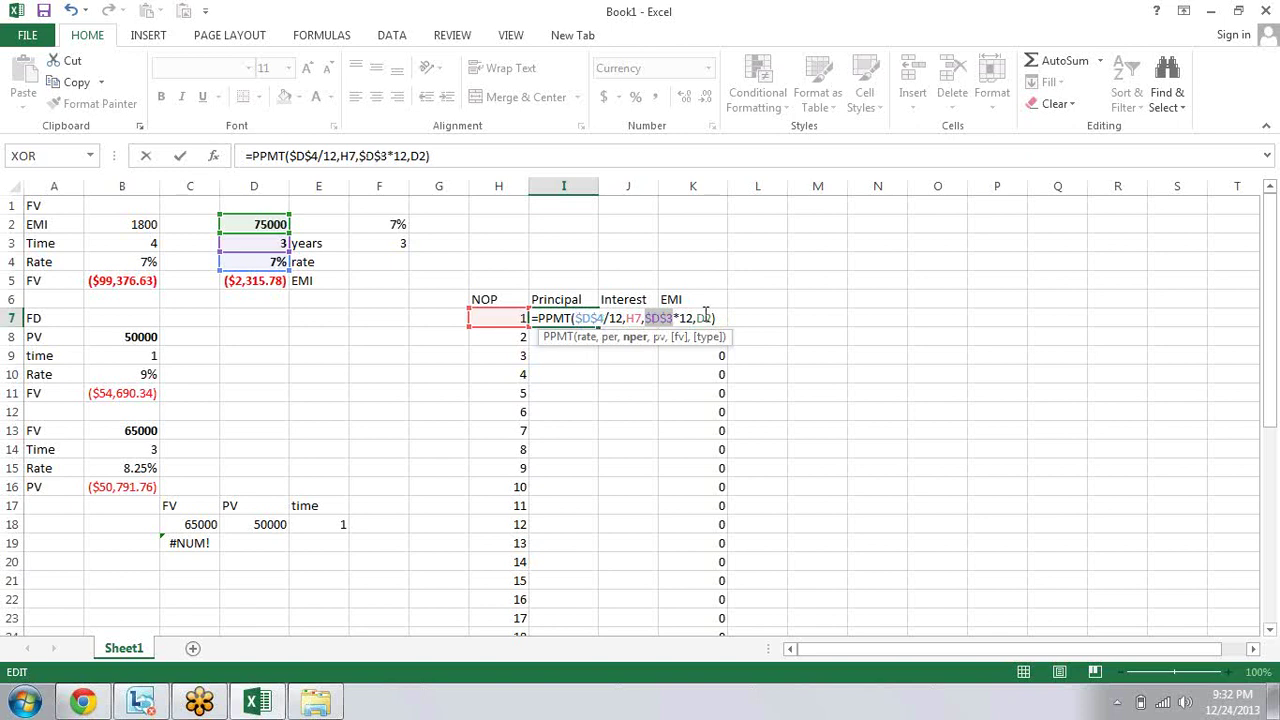
click(706, 317)
key(F4)
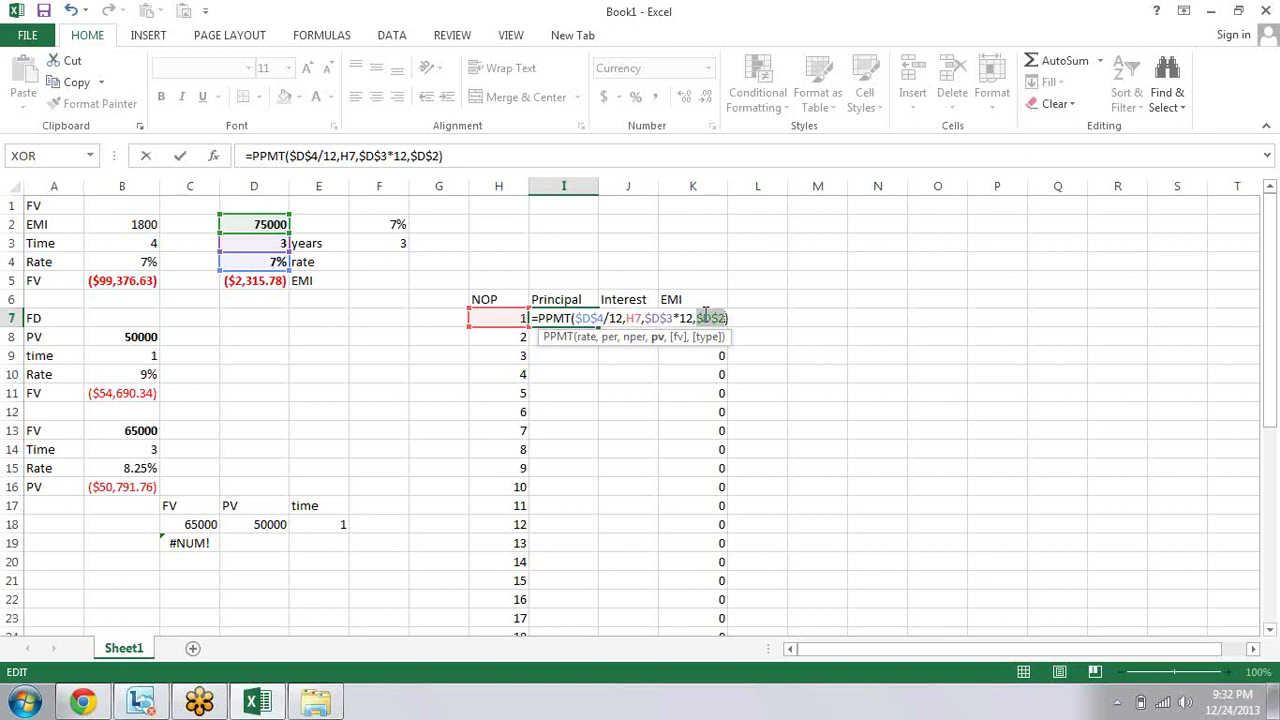
key(ctrl+Return)
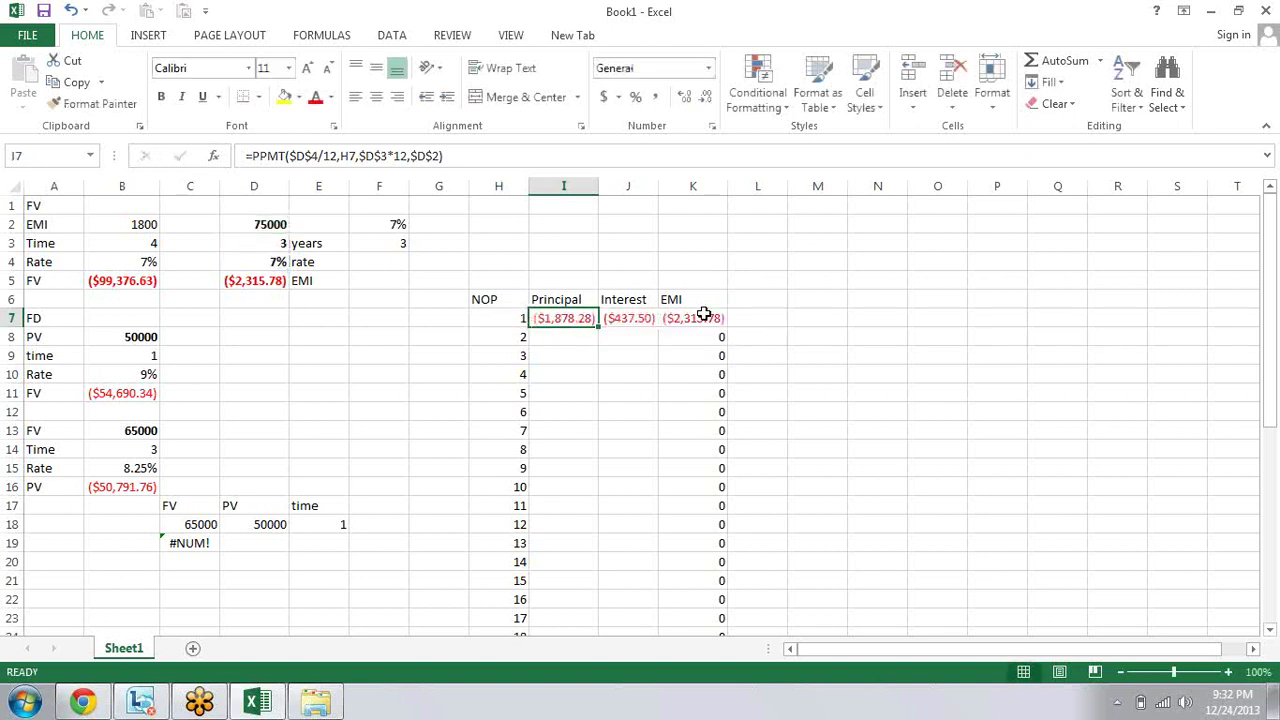
Step: Make the D4, D3 and D2 references in J7's IPMT formula absolute, then select I7:J7
key(Right)
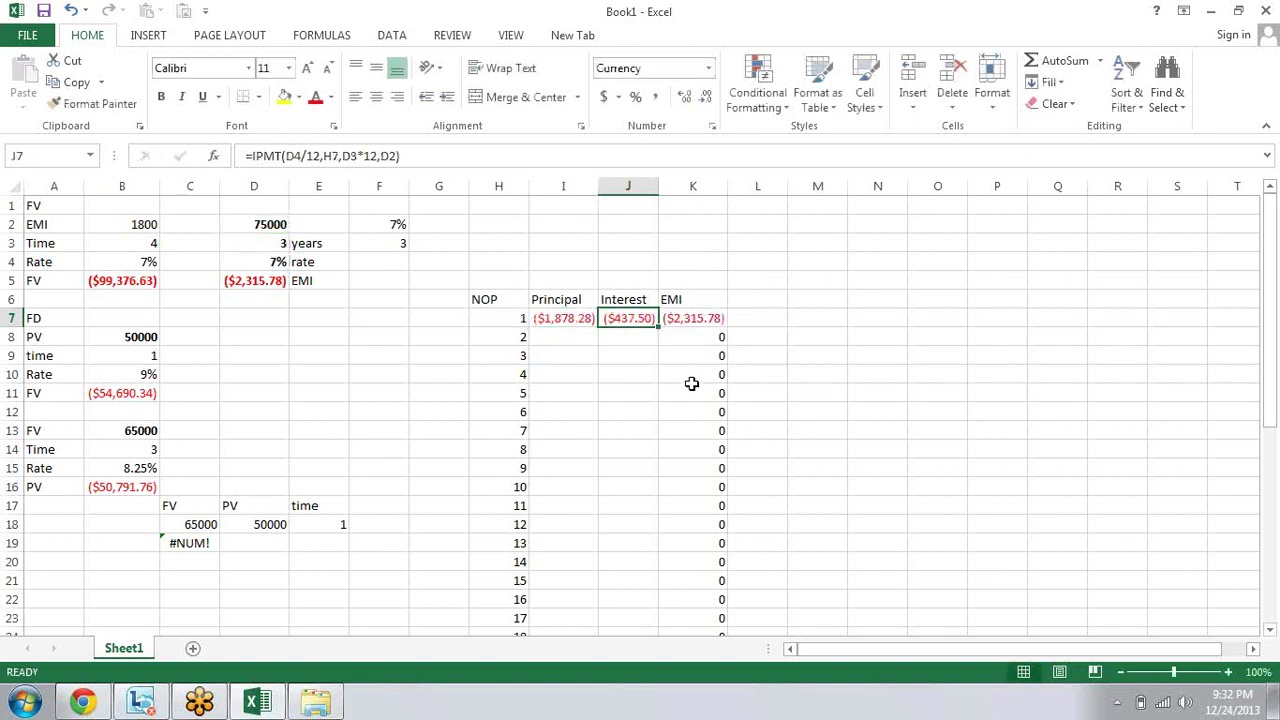
key(F2)
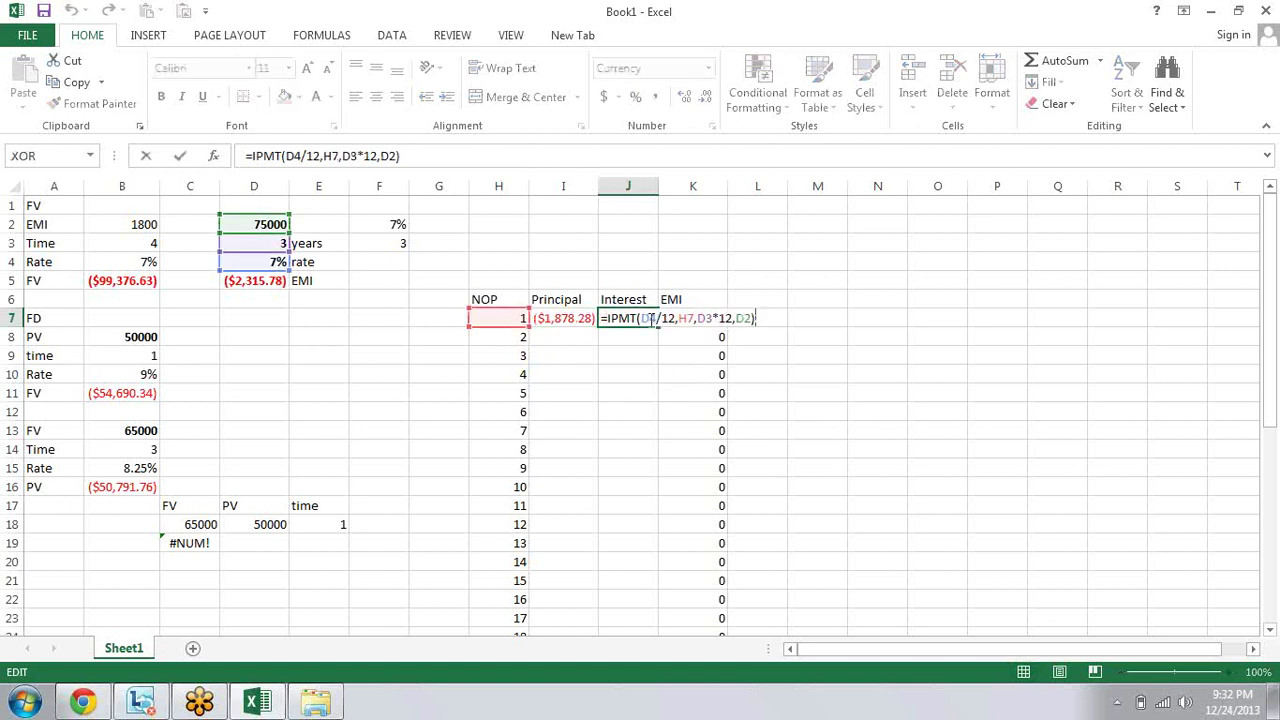
click(651, 318)
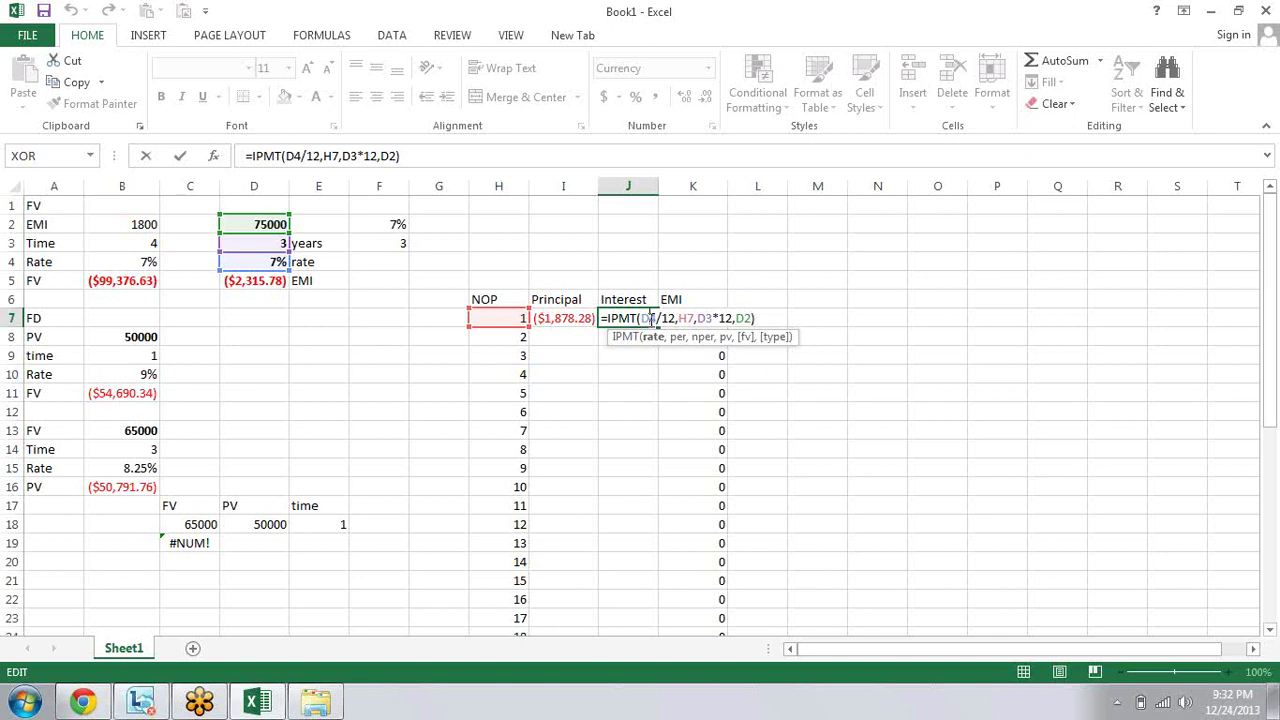
key(F4)
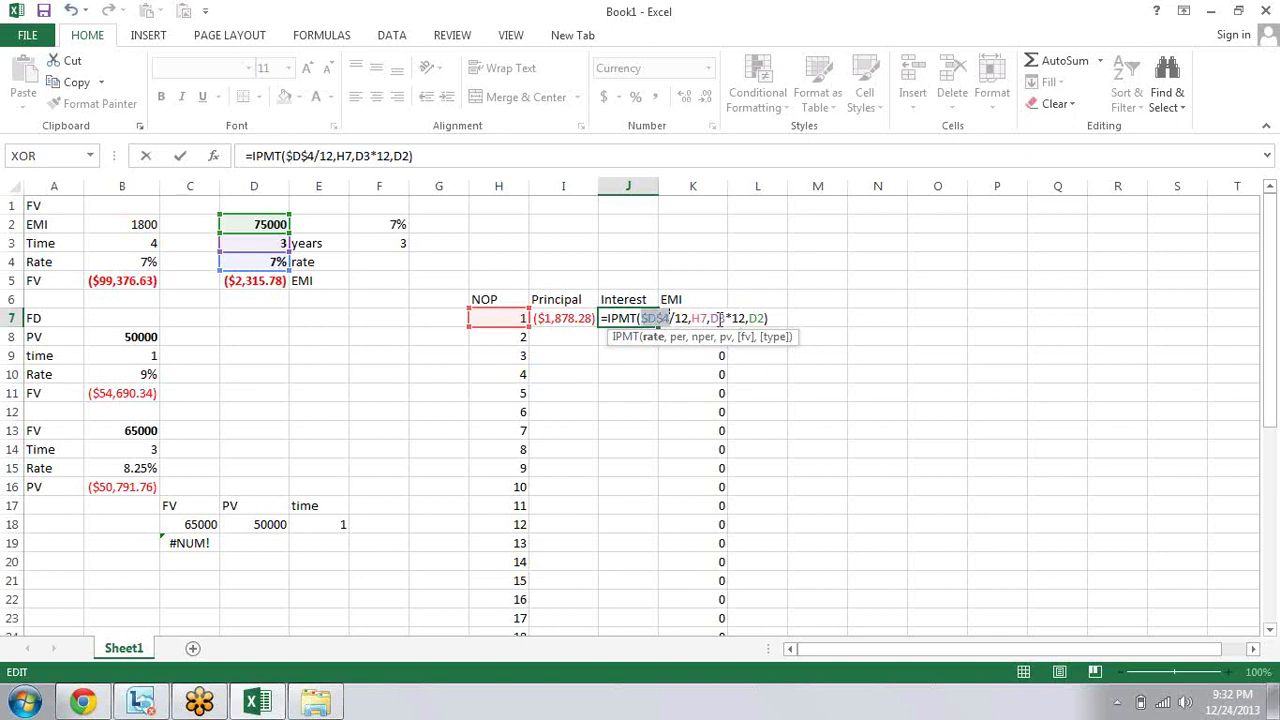
click(719, 318)
key(F4)
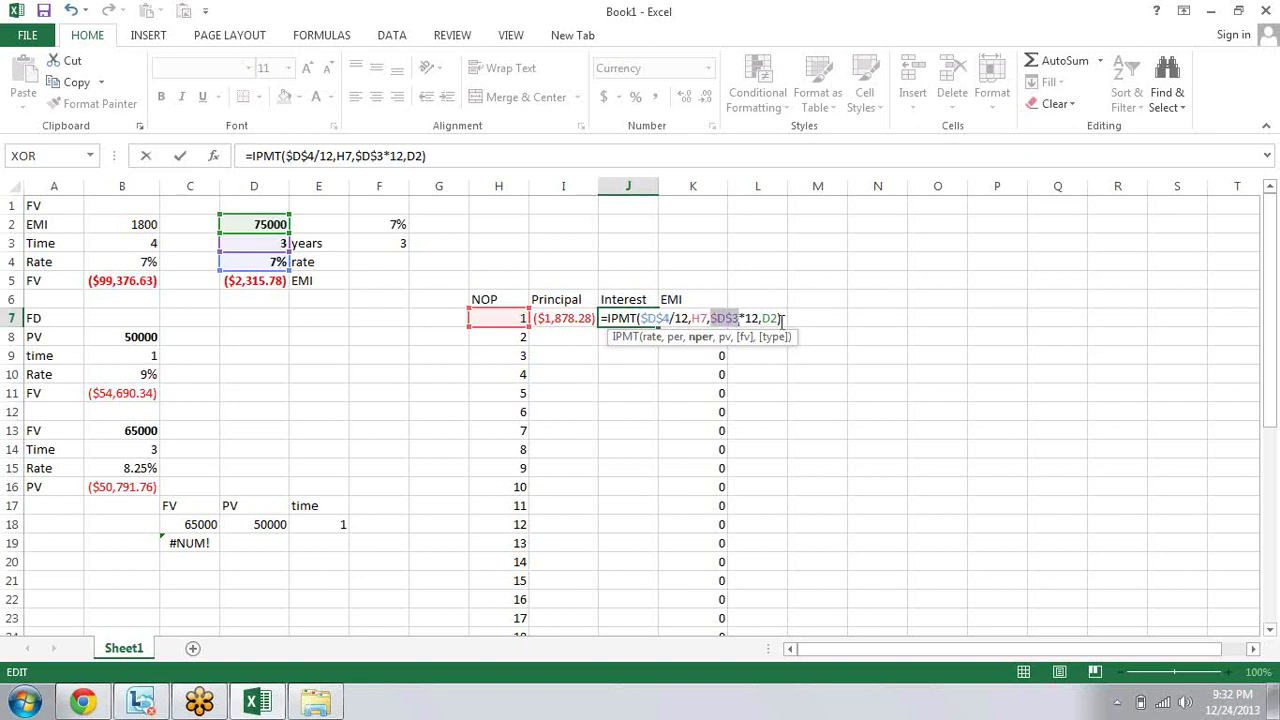
click(772, 318)
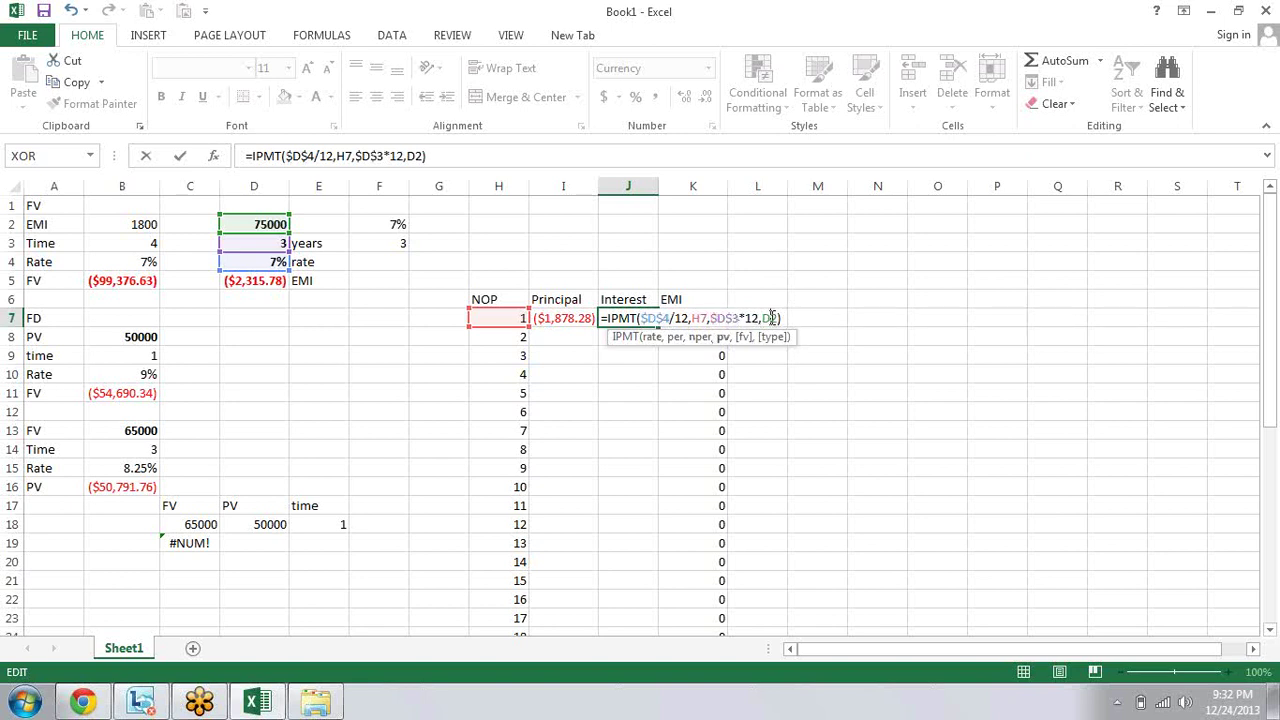
key(F4)
key(Return)
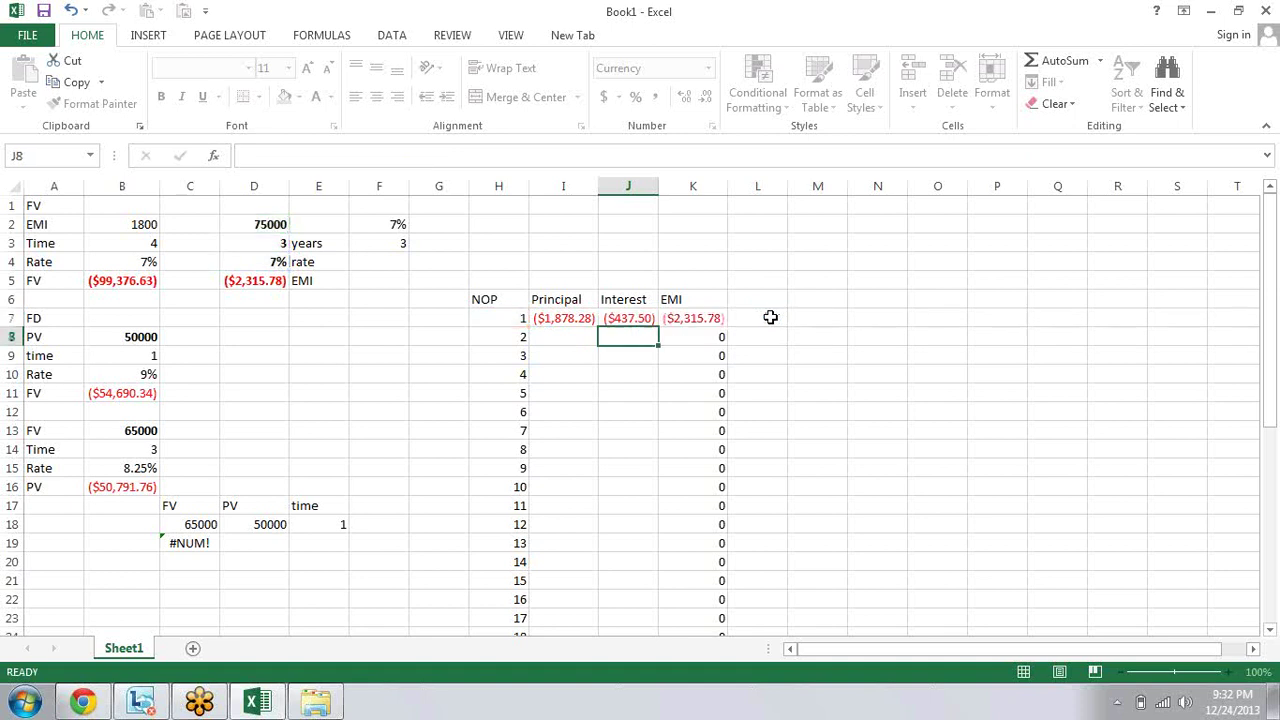
key(Up)
key(Left)
key(shift+Right)
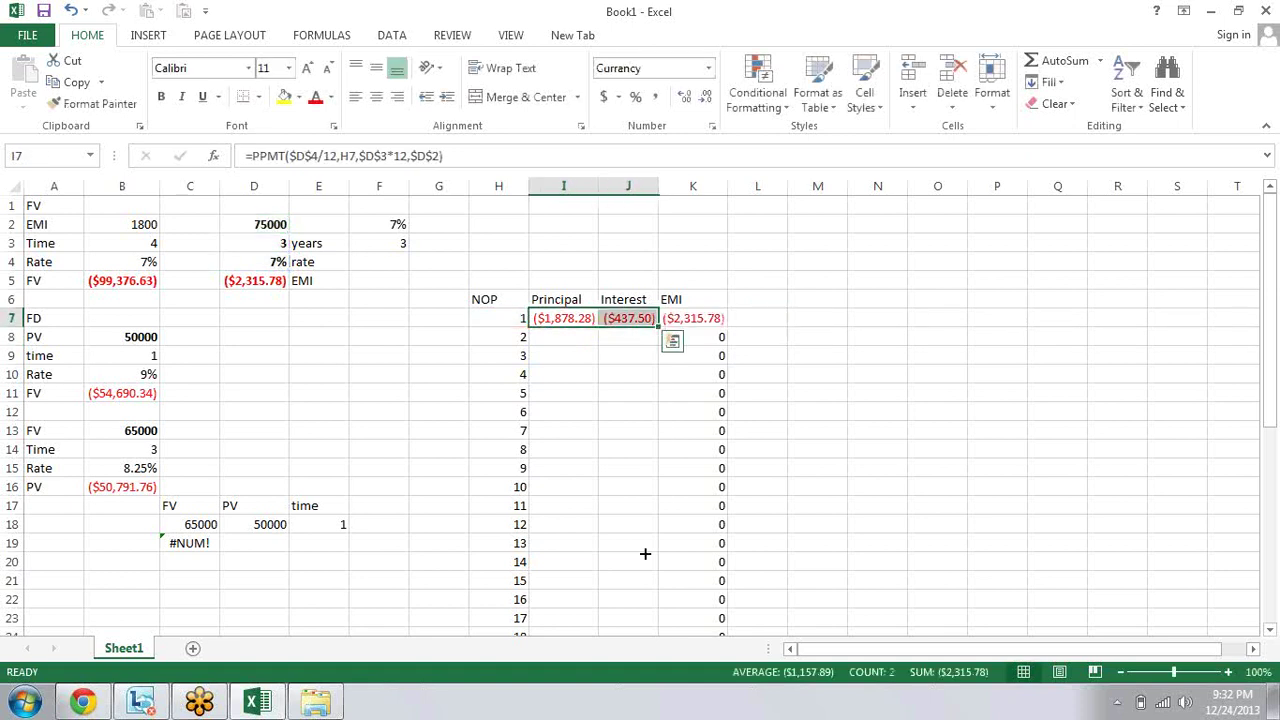
Step: Fill the I7:J7 PPMT and IPMT formulas down toward row 42
mouse_move(645, 553)
mouse_down()
mouse_move(669, 695)
mouse_move(660, 604)
mouse_up()
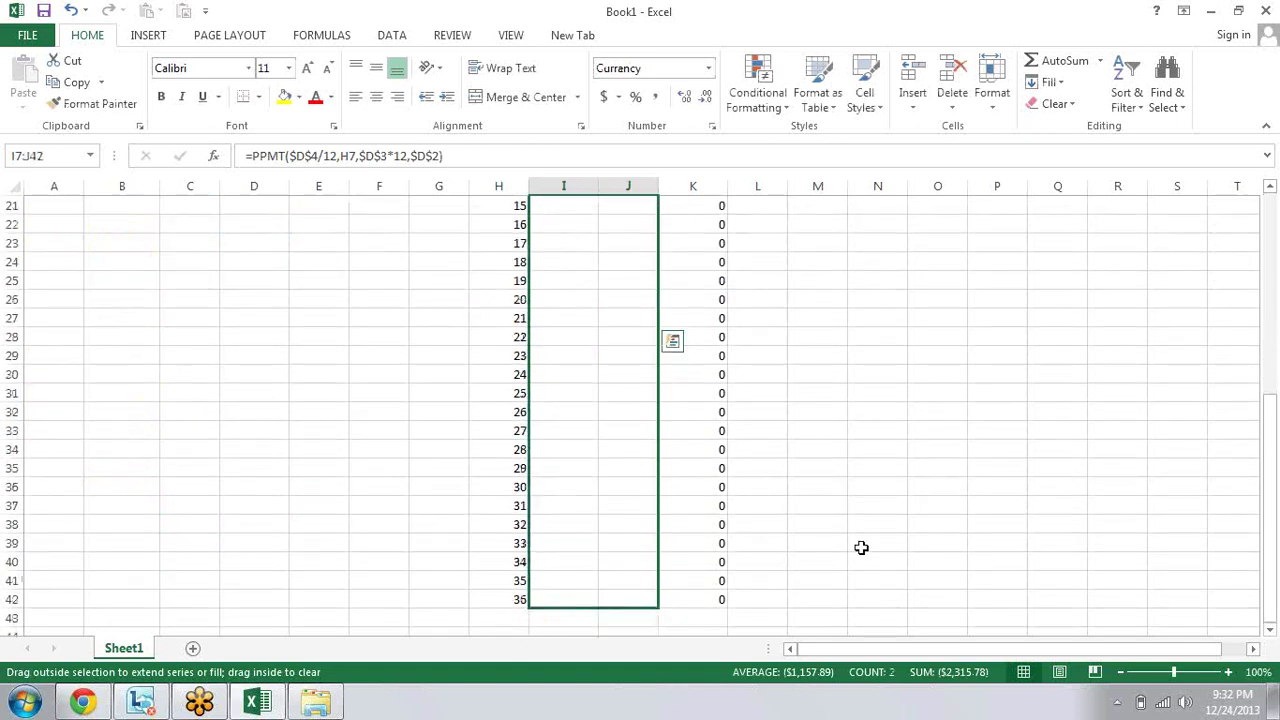
scroll(861, 547, up, 2)
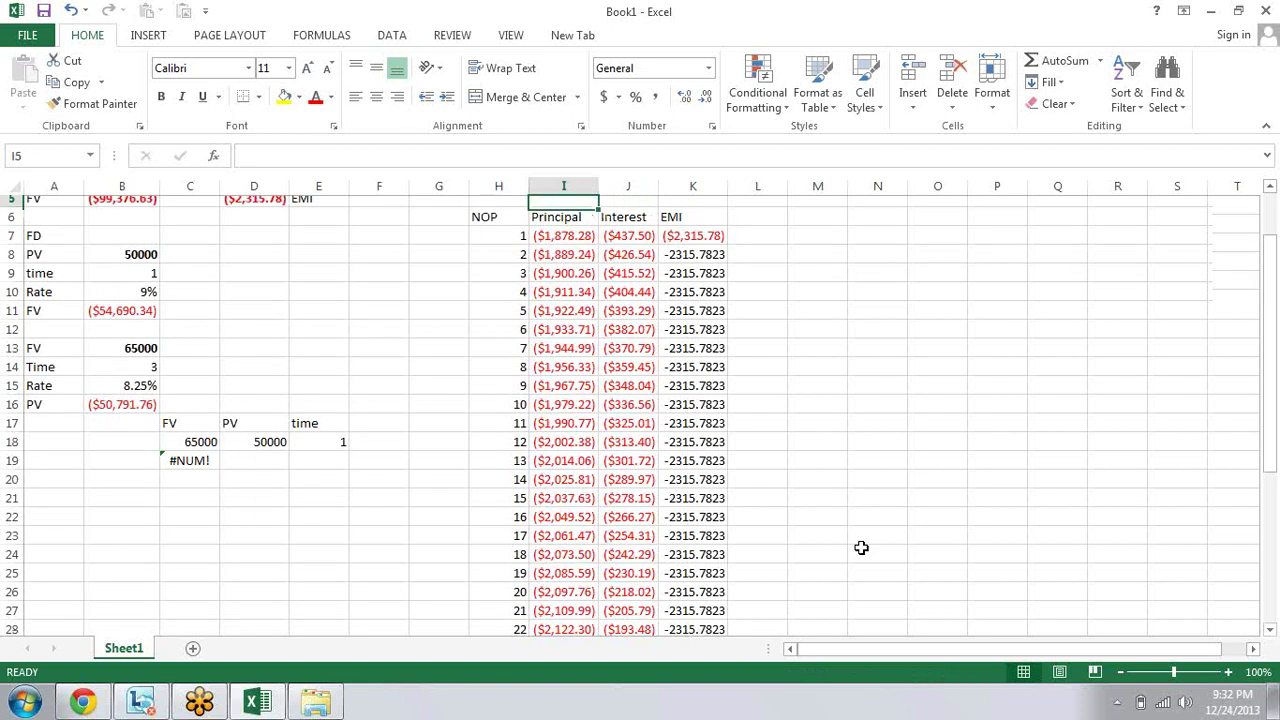
key(Down)
key(Right)
key(Right)
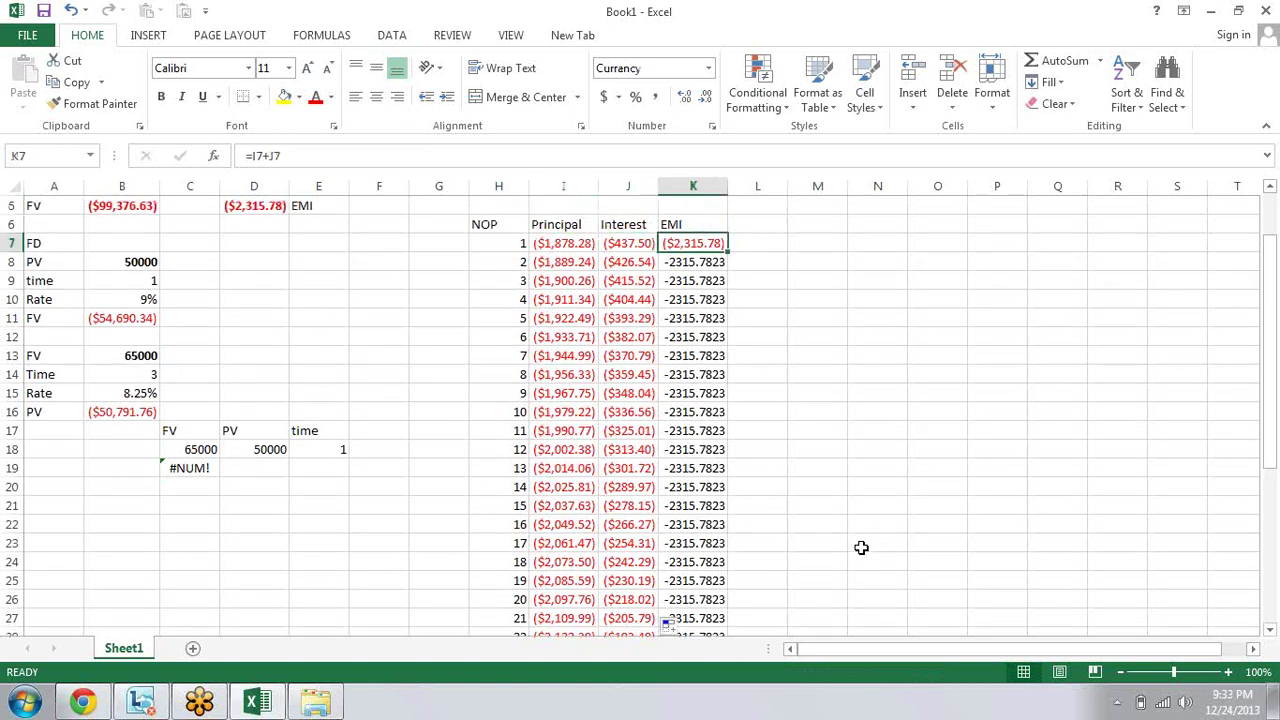
key(Left)
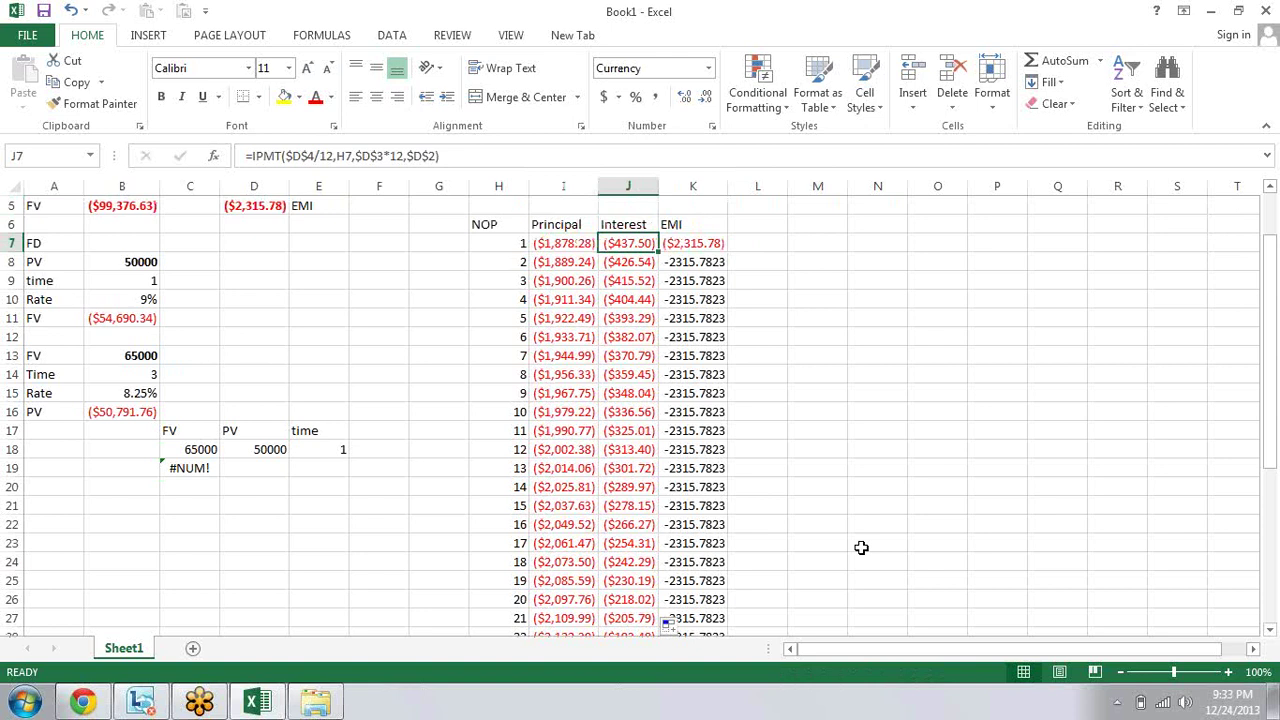
key(Down)
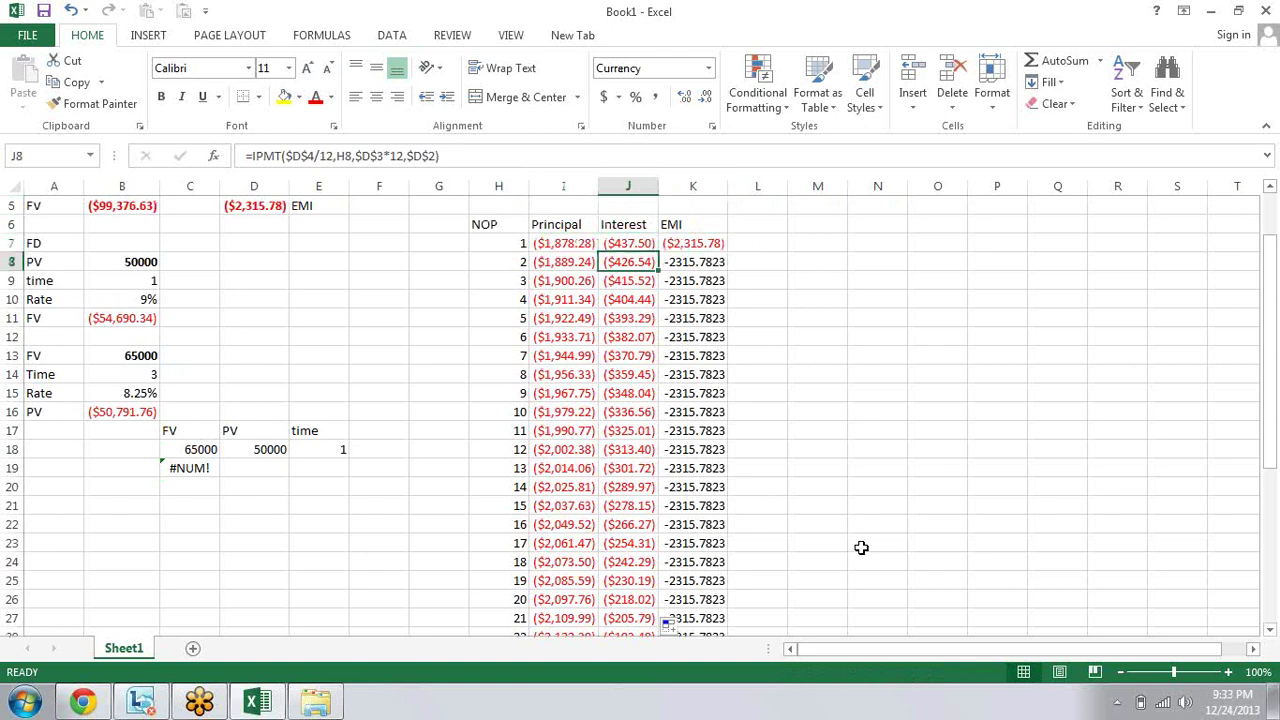
key(Down)
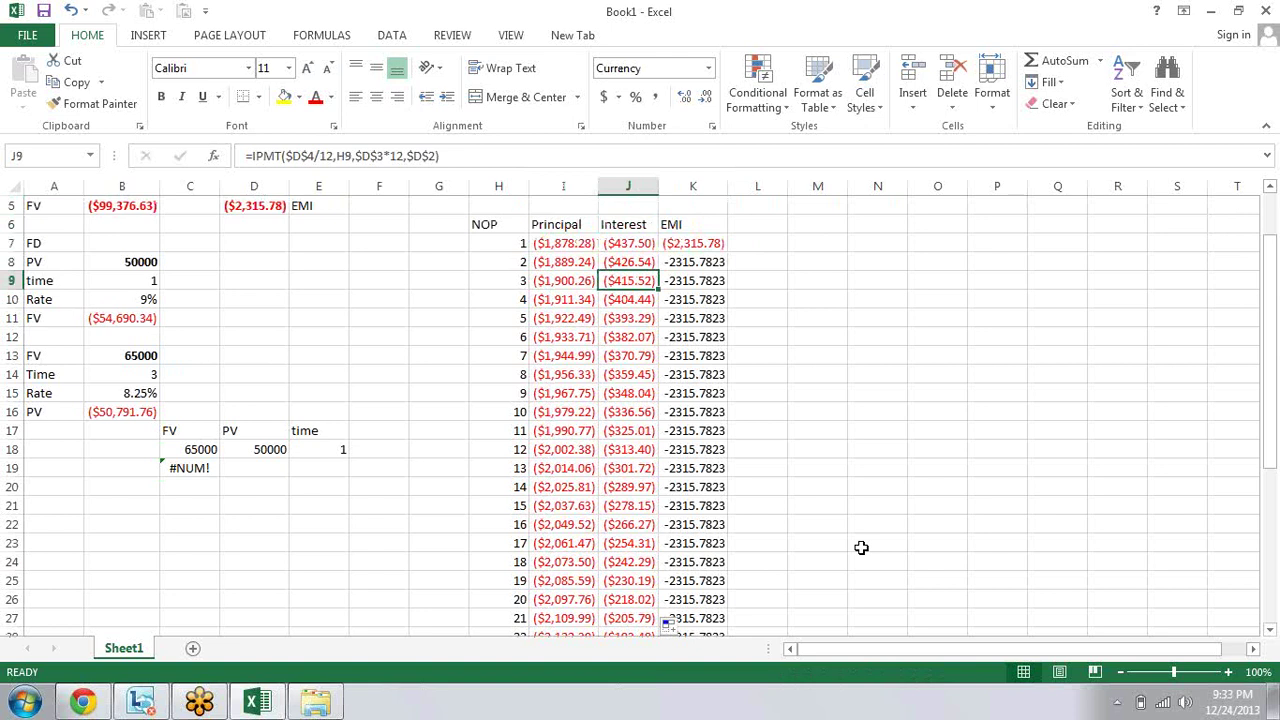
key(Left)
key(Up)
key(Up)
key(Right)
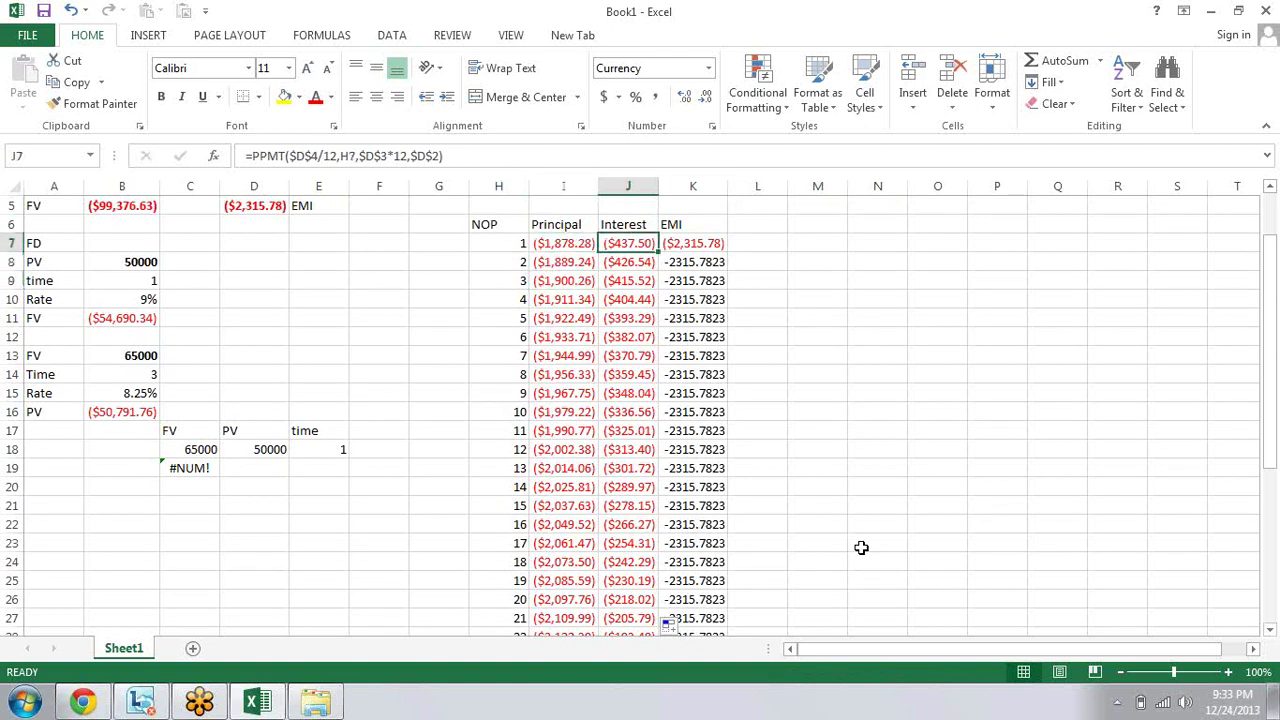
key(Down)
key(Down)
key(Down)
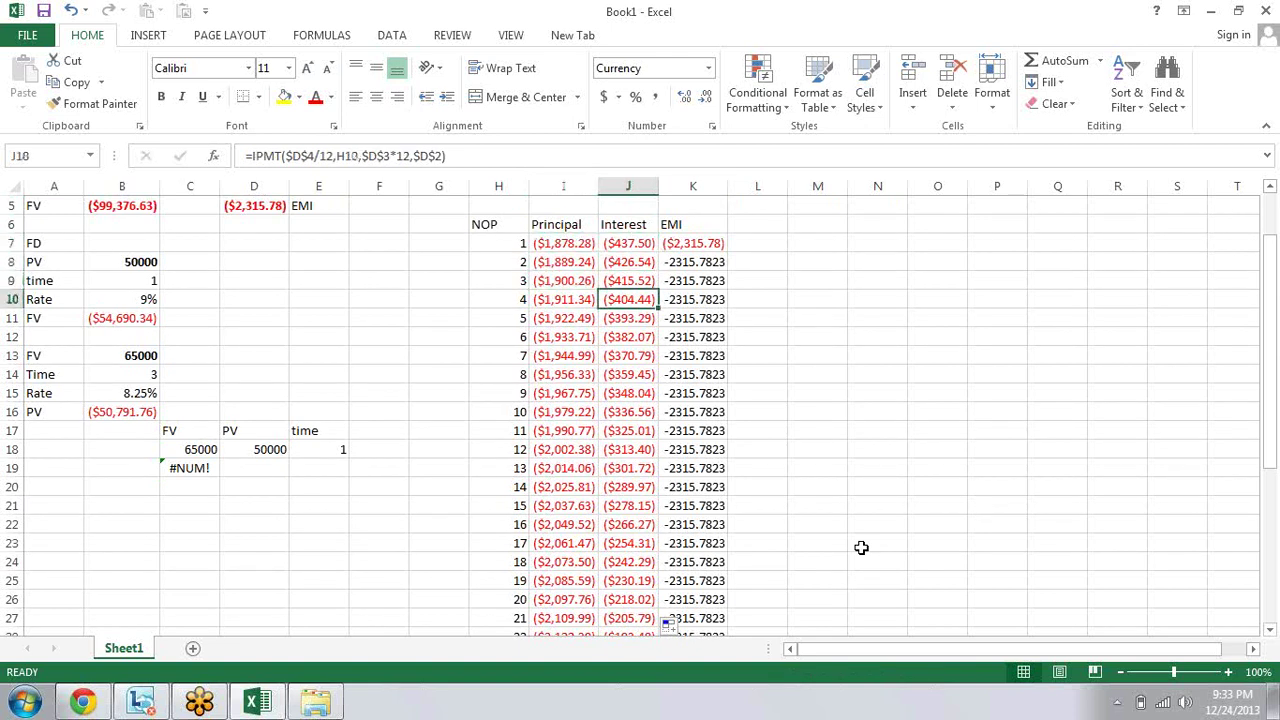
key(Down)
key(Down)
key(Down)
key(Down)
key(Down)
key(Down)
key(Down)
key(Down)
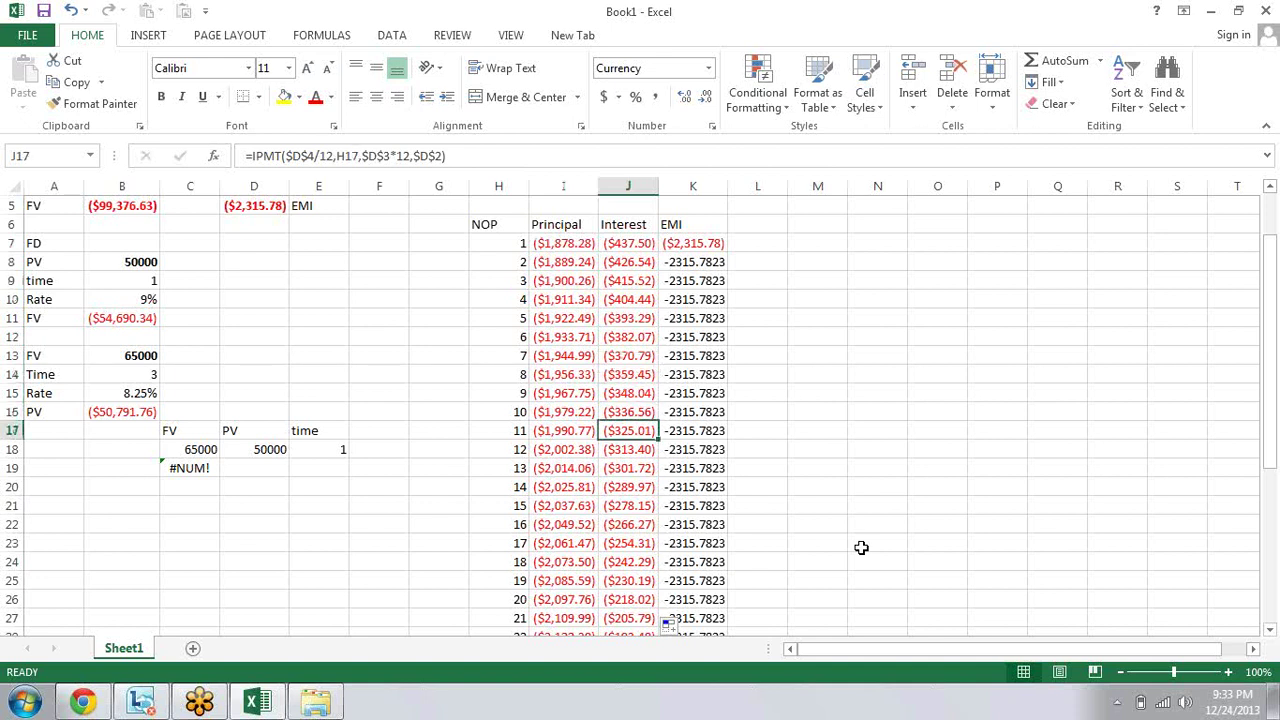
key(Down)
key(Down)
key(Down)
key(Down)
key(Up)
key(Up)
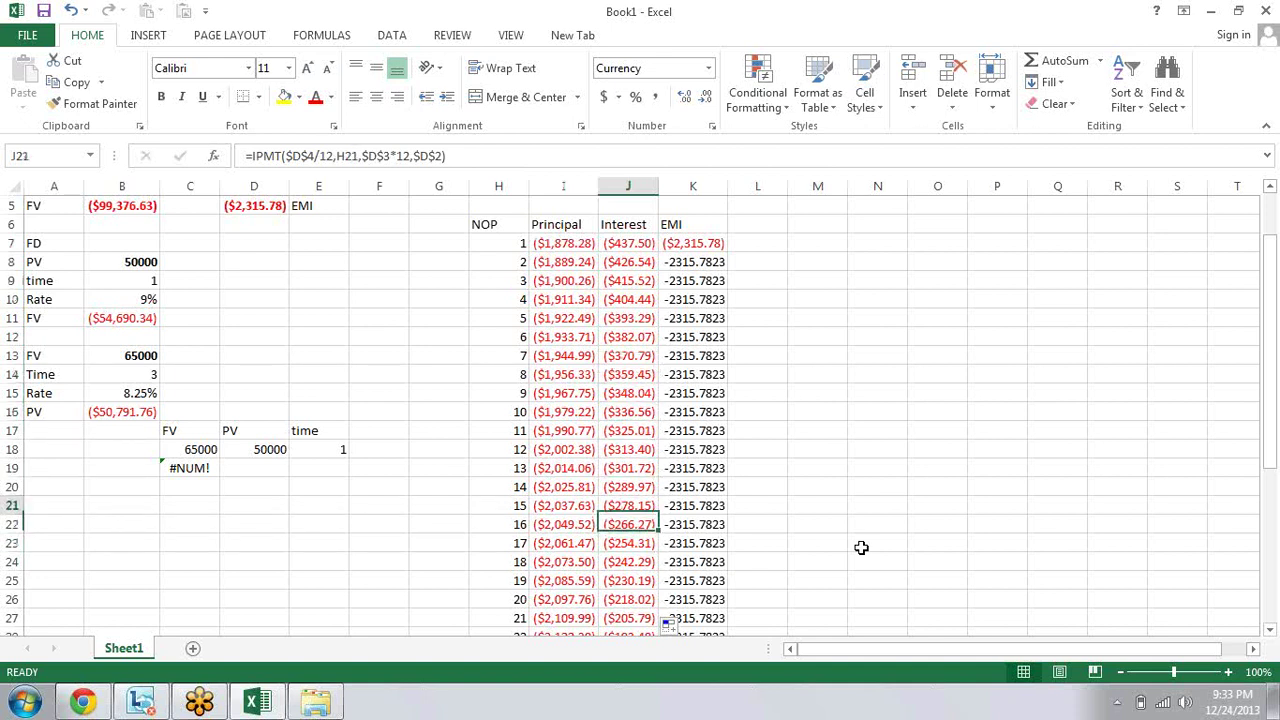
key(Up)
key(Up)
key(Up)
key(Up)
key(Up)
key(Up)
key(Up)
key(Up)
key(Up)
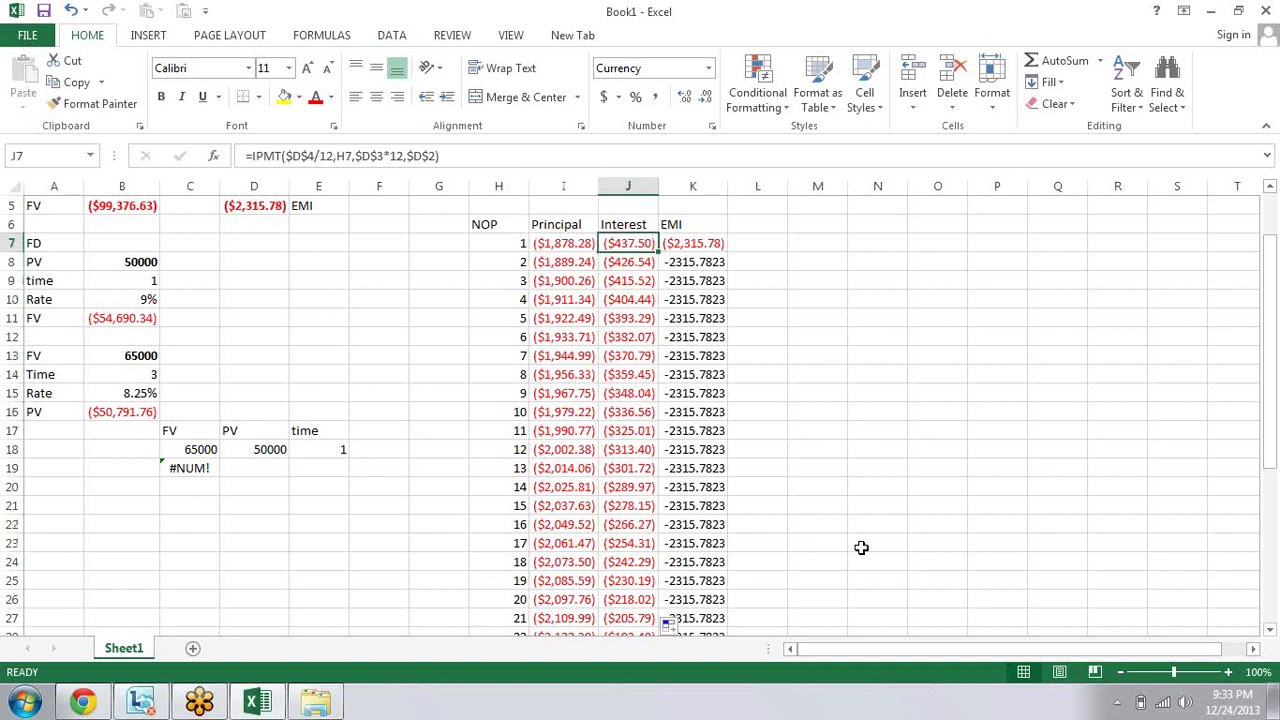
key(Right)
key(Right)
key(Down)
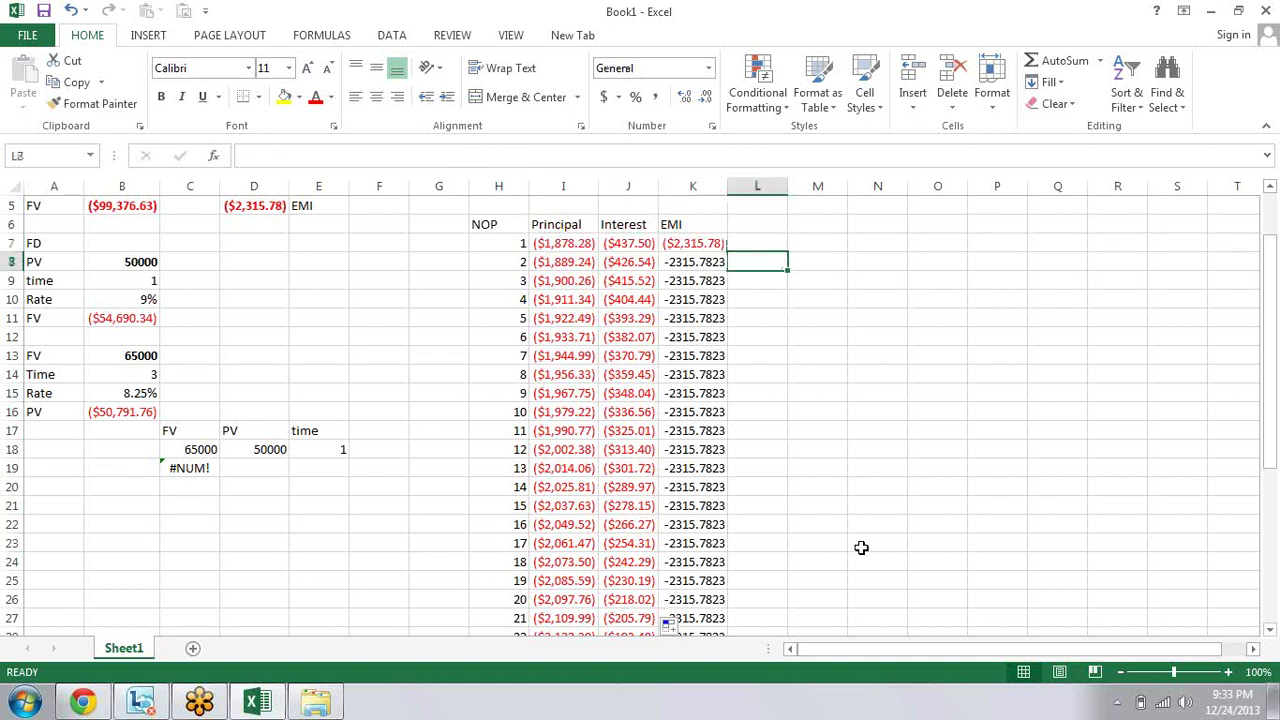
key(Down)
key(Down)
key(Down)
key(Down)
key(Down)
key(Down)
key(Down)
key(Up)
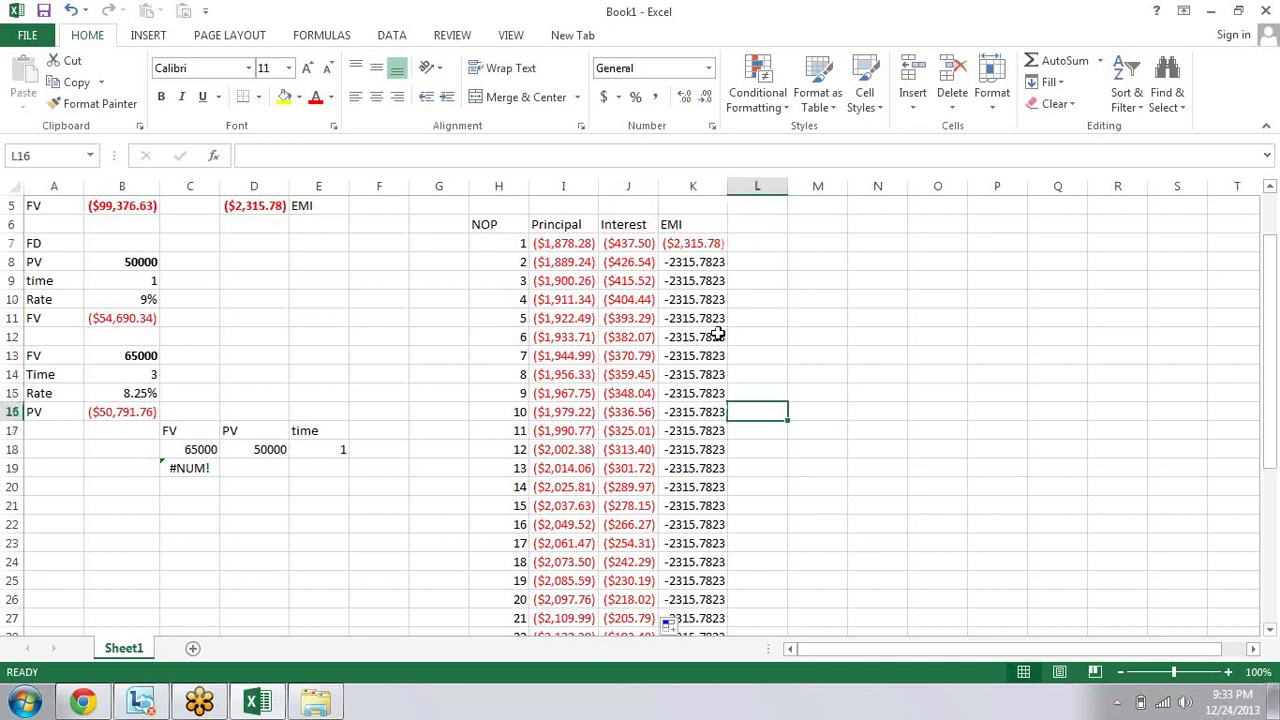
key(alt+equal)
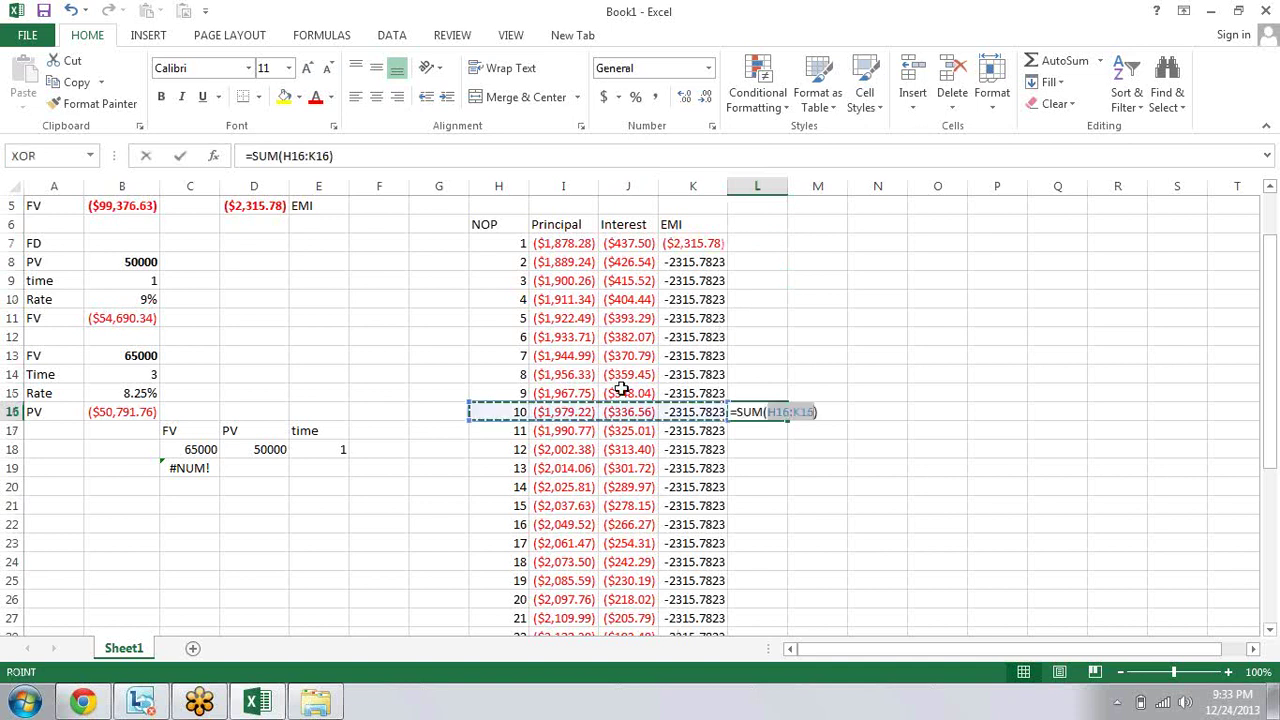
click(628, 243)
drag(623, 418, 624, 419)
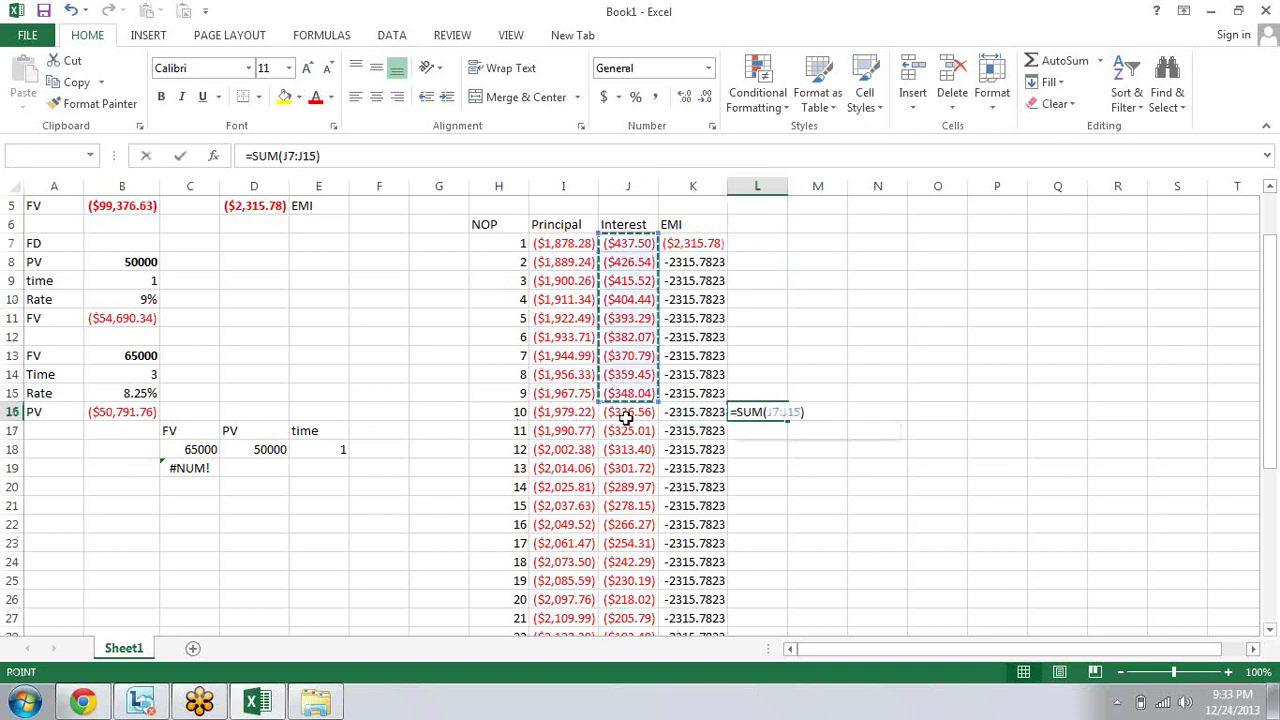
key(shift+Down)
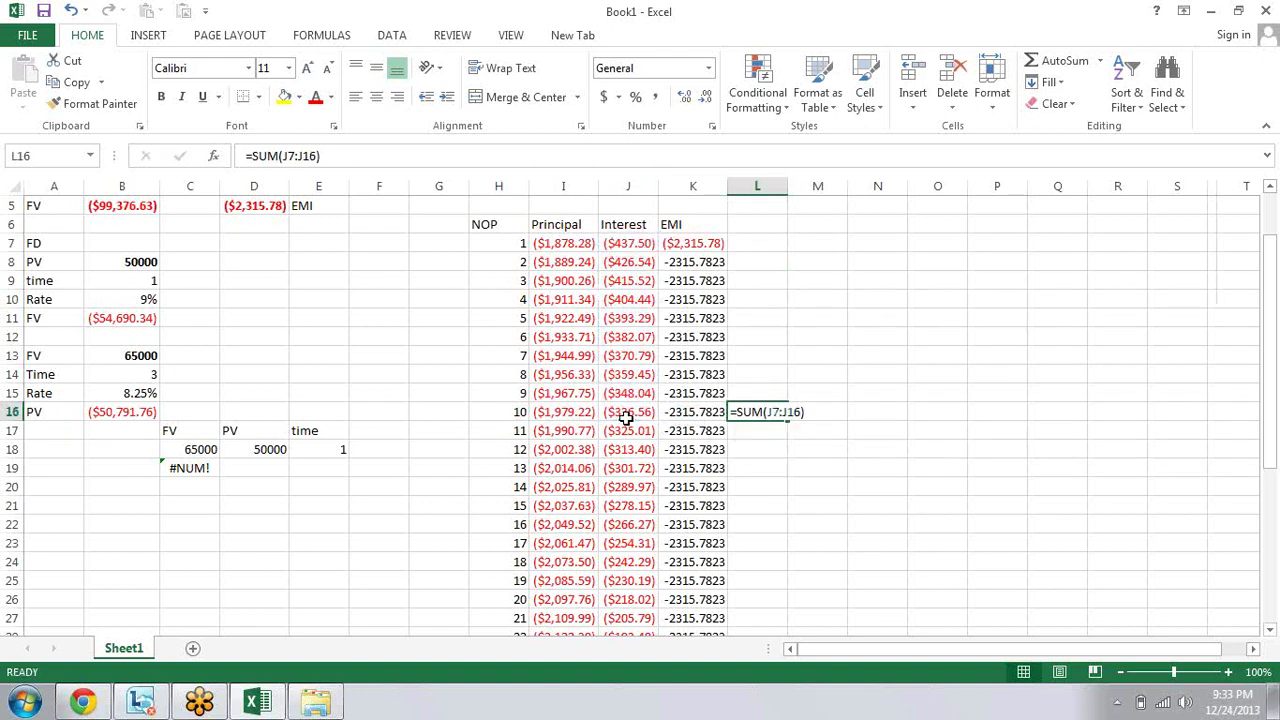
key(Return)
key(Up)
key(Right)
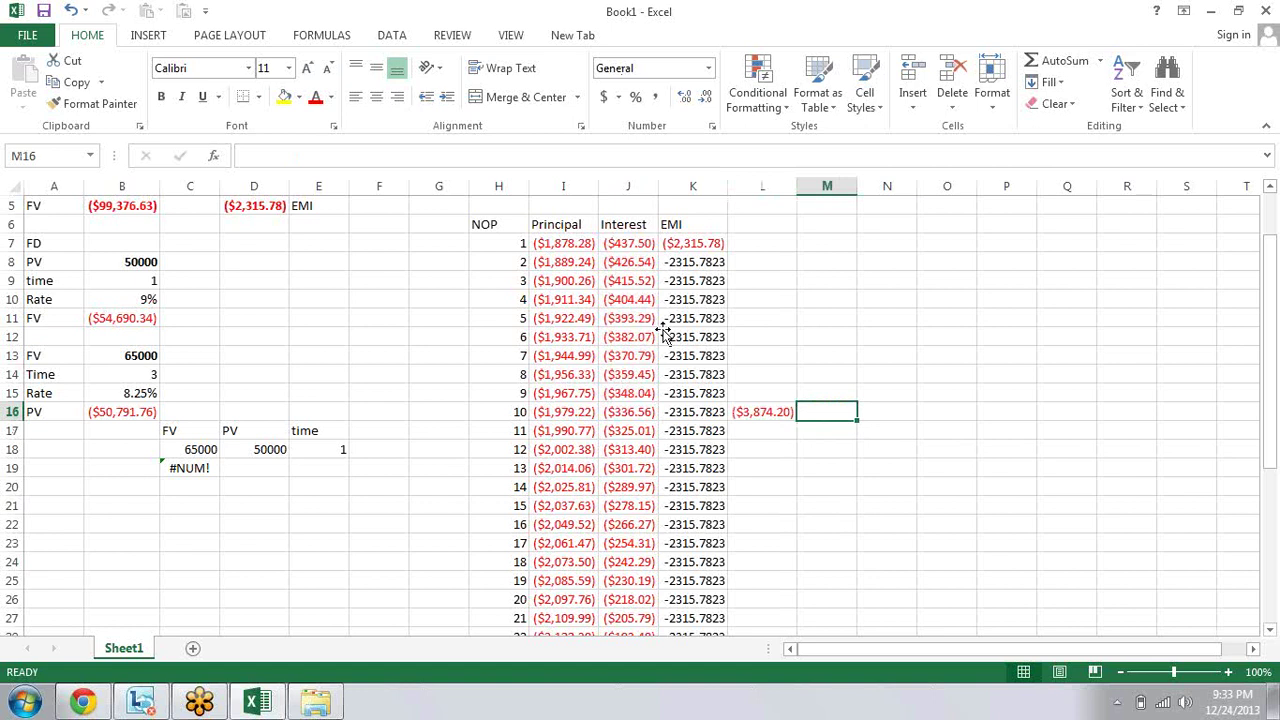
key(alt+equal)
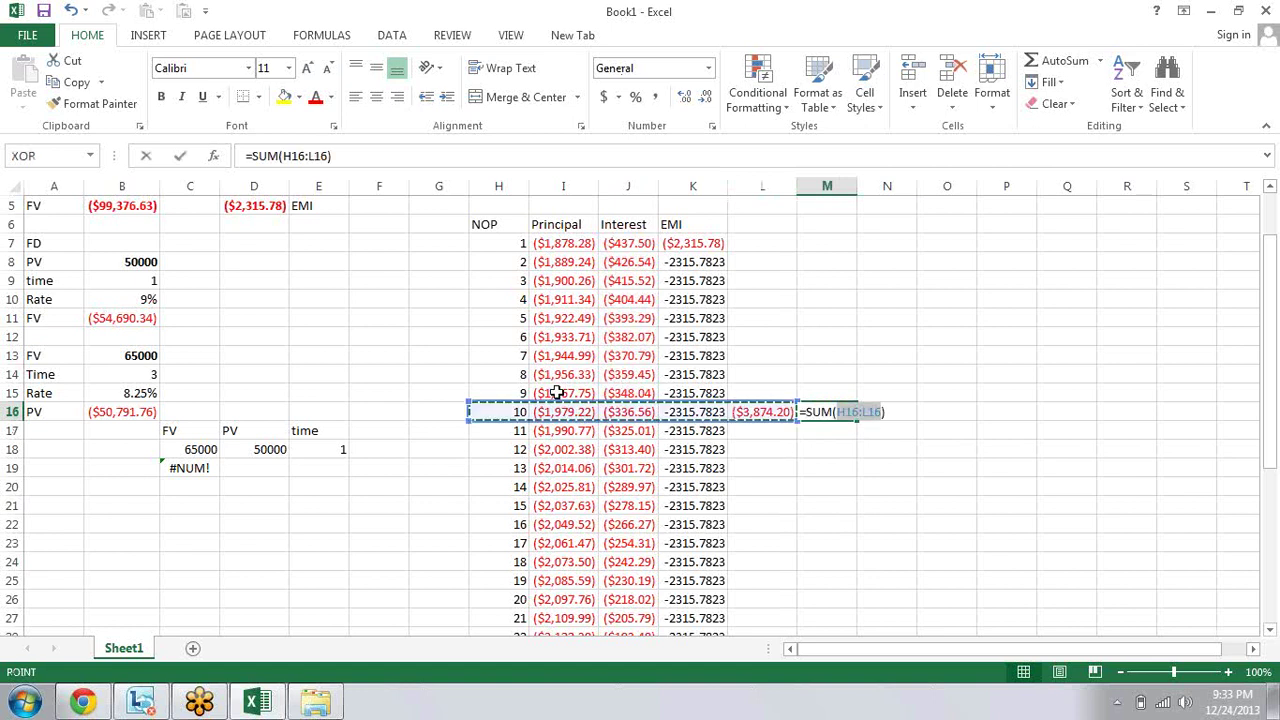
key(Up)
key(Up)
key(Up)
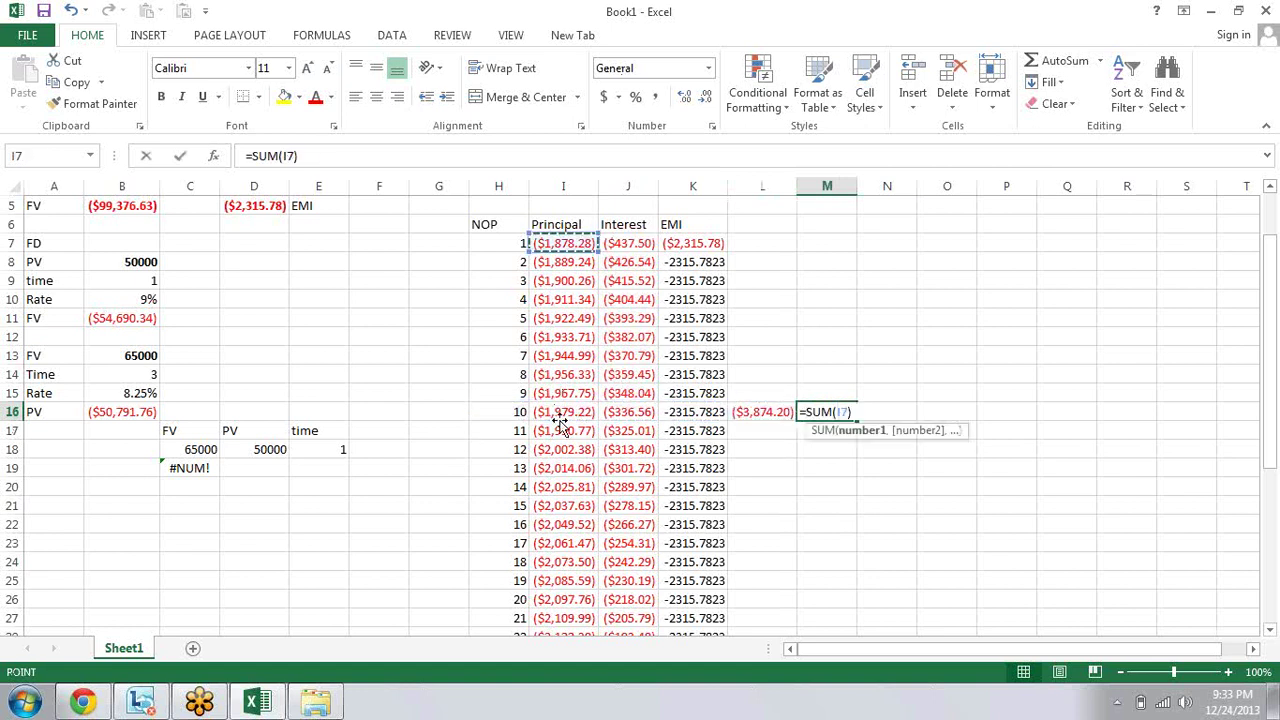
key(shift+Down)
key(shift+Down)
key(shift+Down)
key(Return)
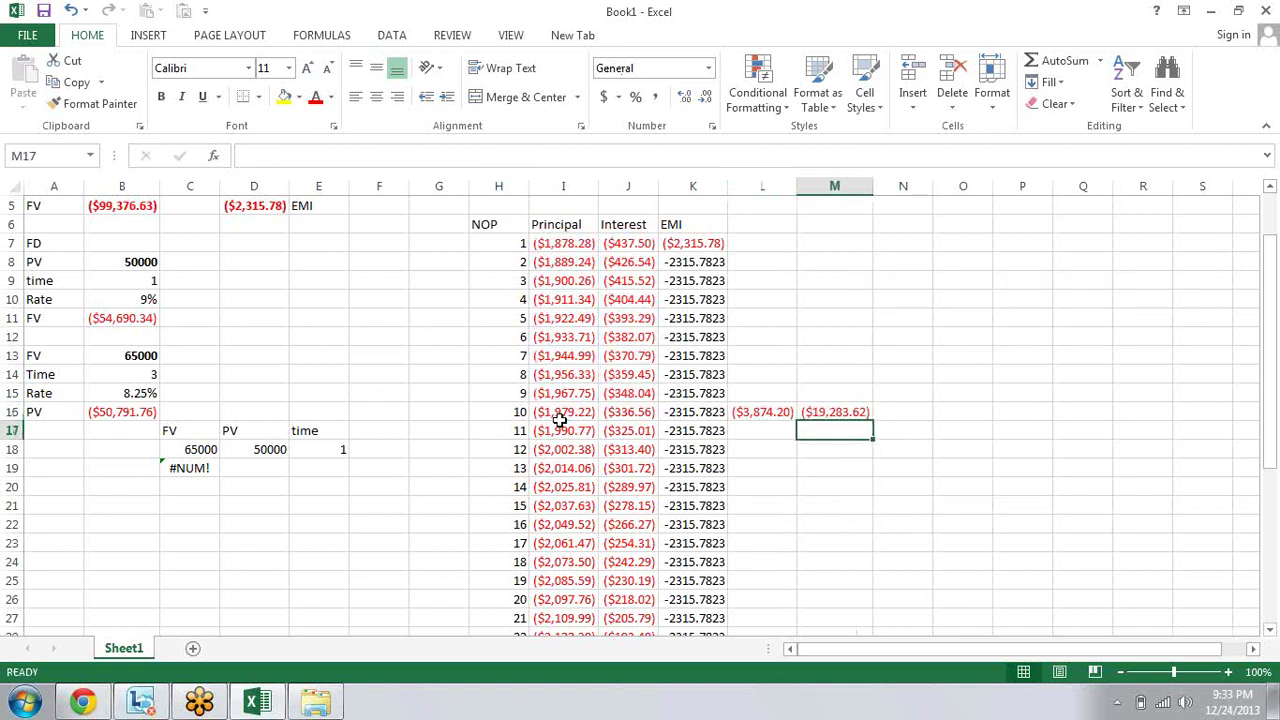
key(Up)
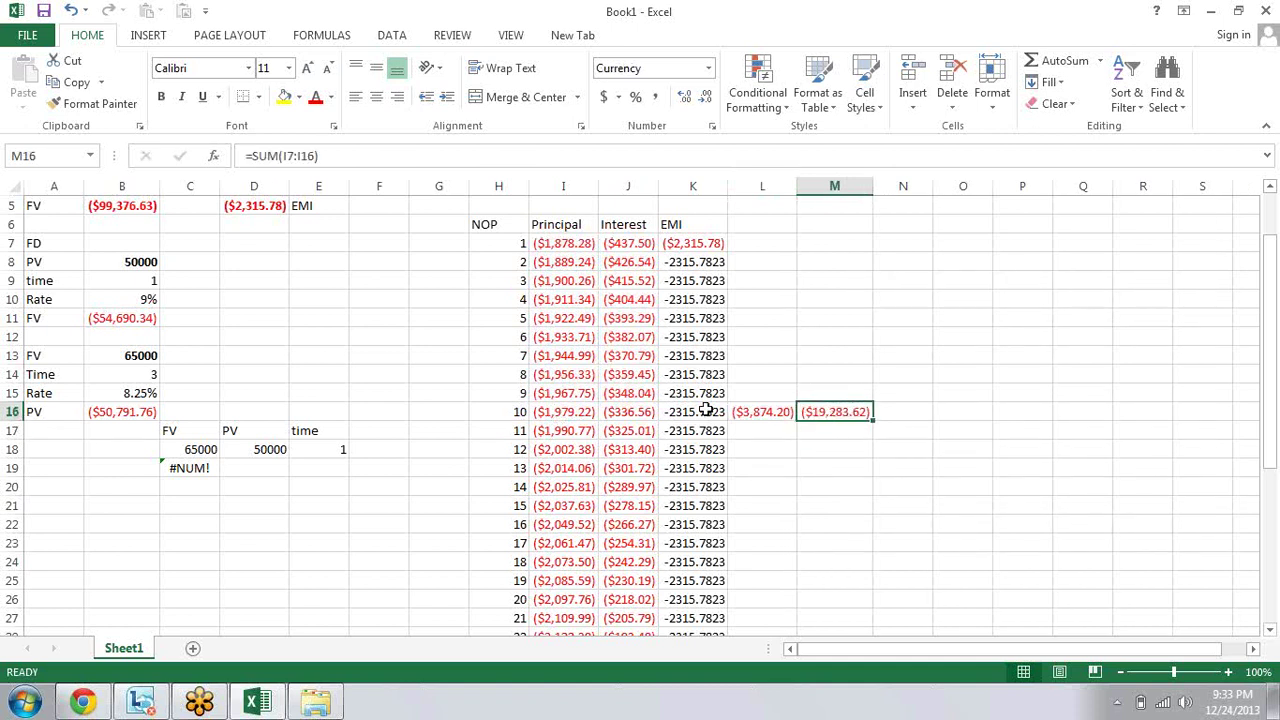
drag(706, 410, 690, 247)
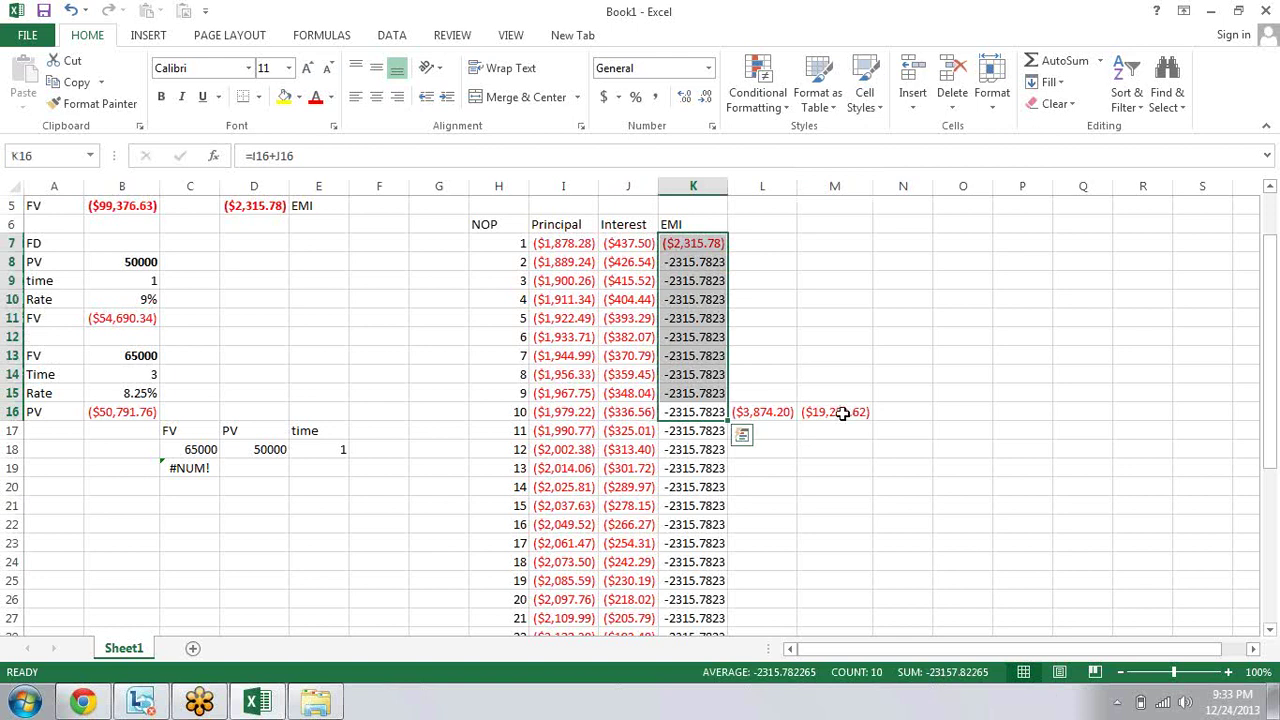
click(843, 413)
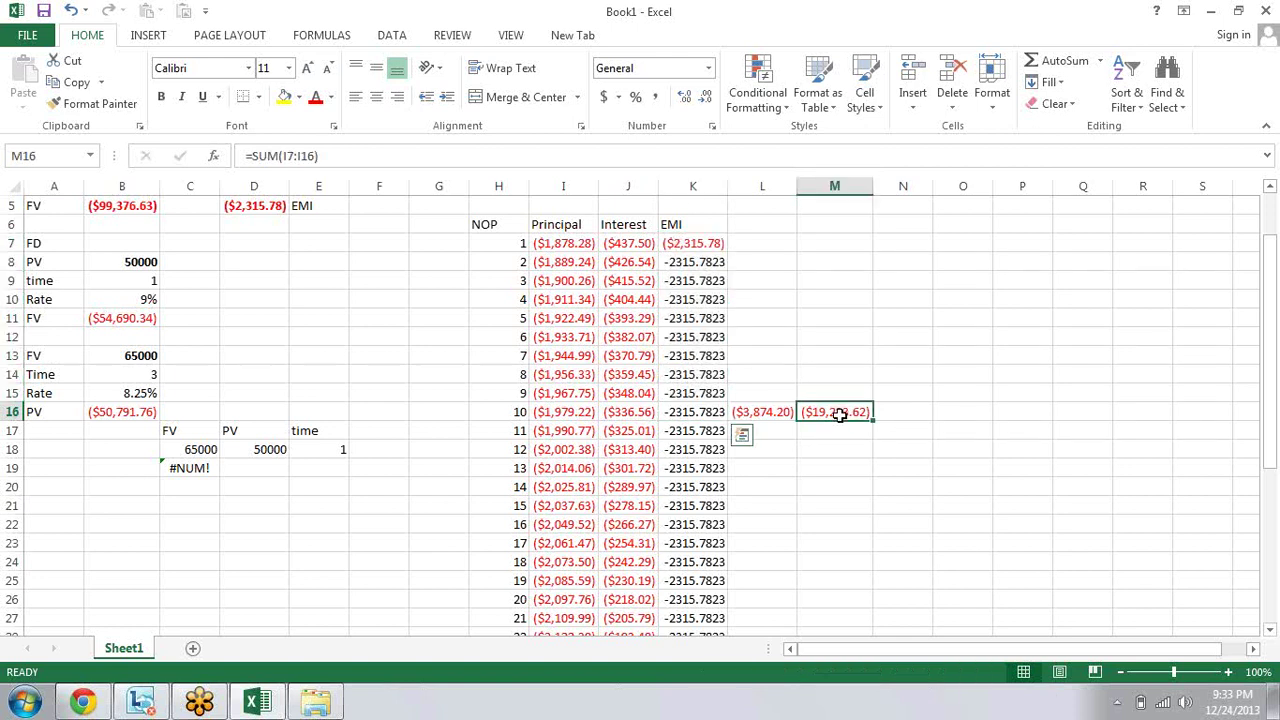
click(771, 411)
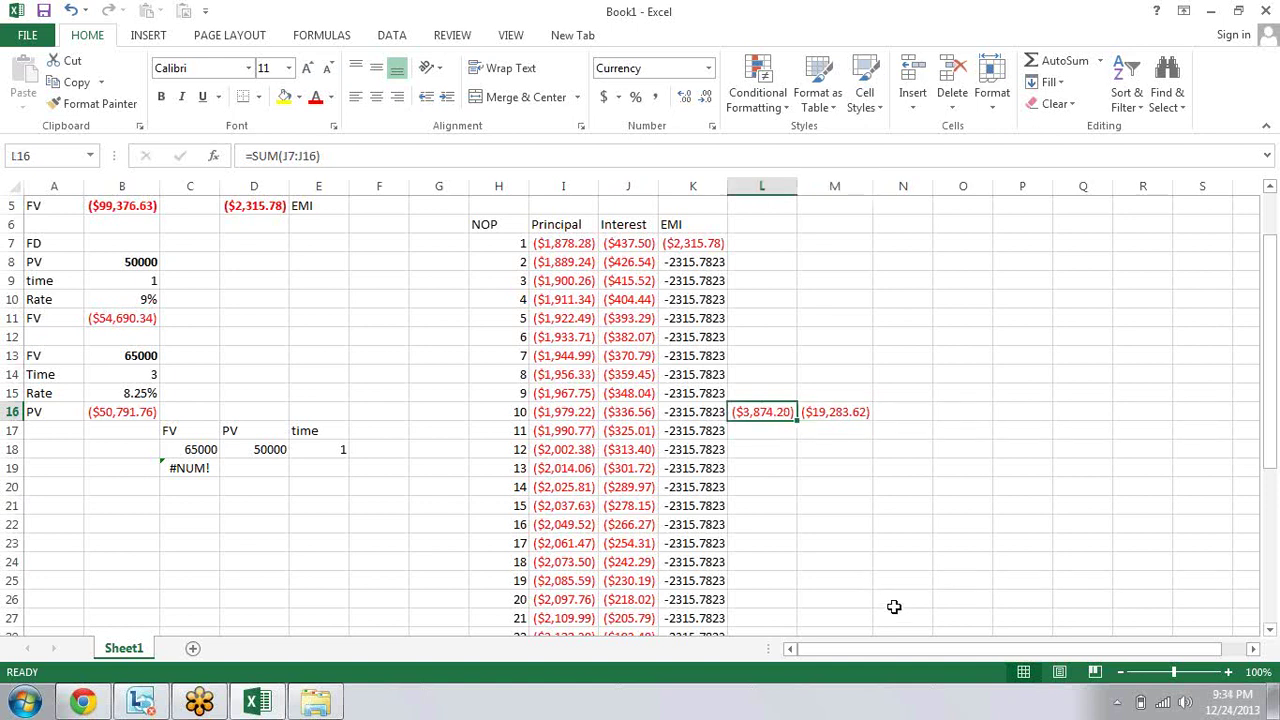
key(shift+Right)
key(Delete)
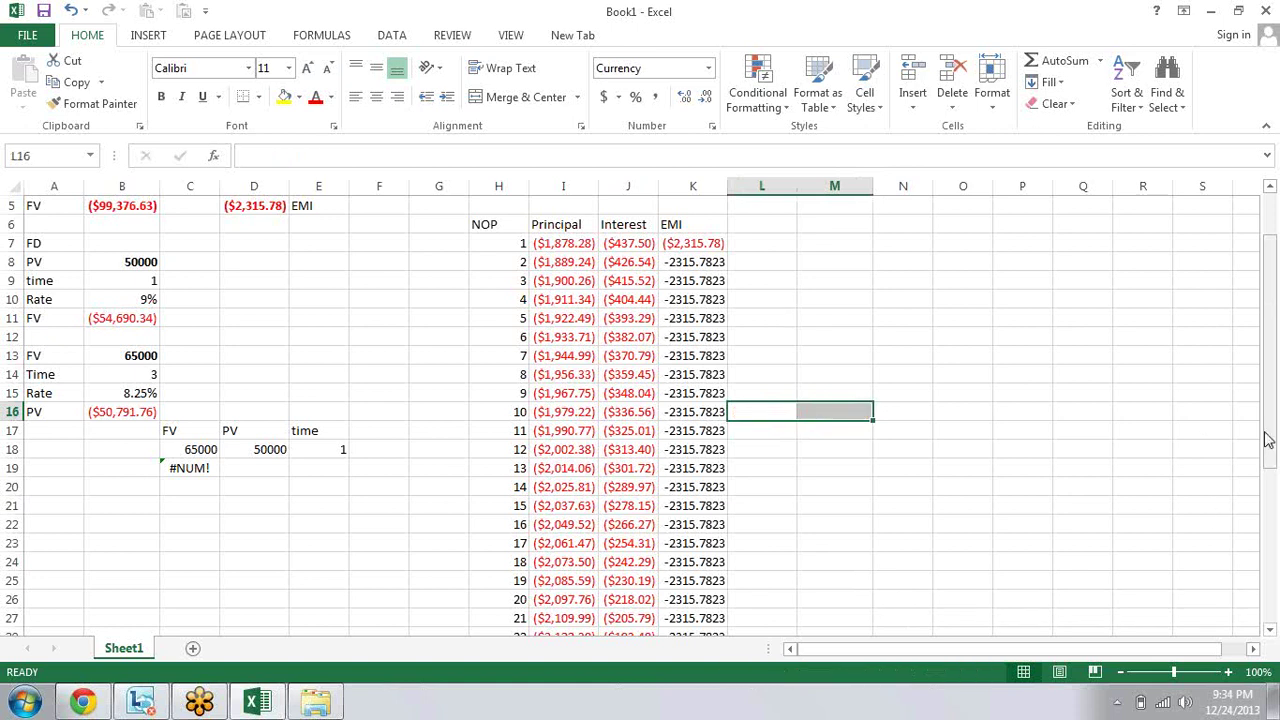
scroll(596, 296, up, 1)
click(590, 262)
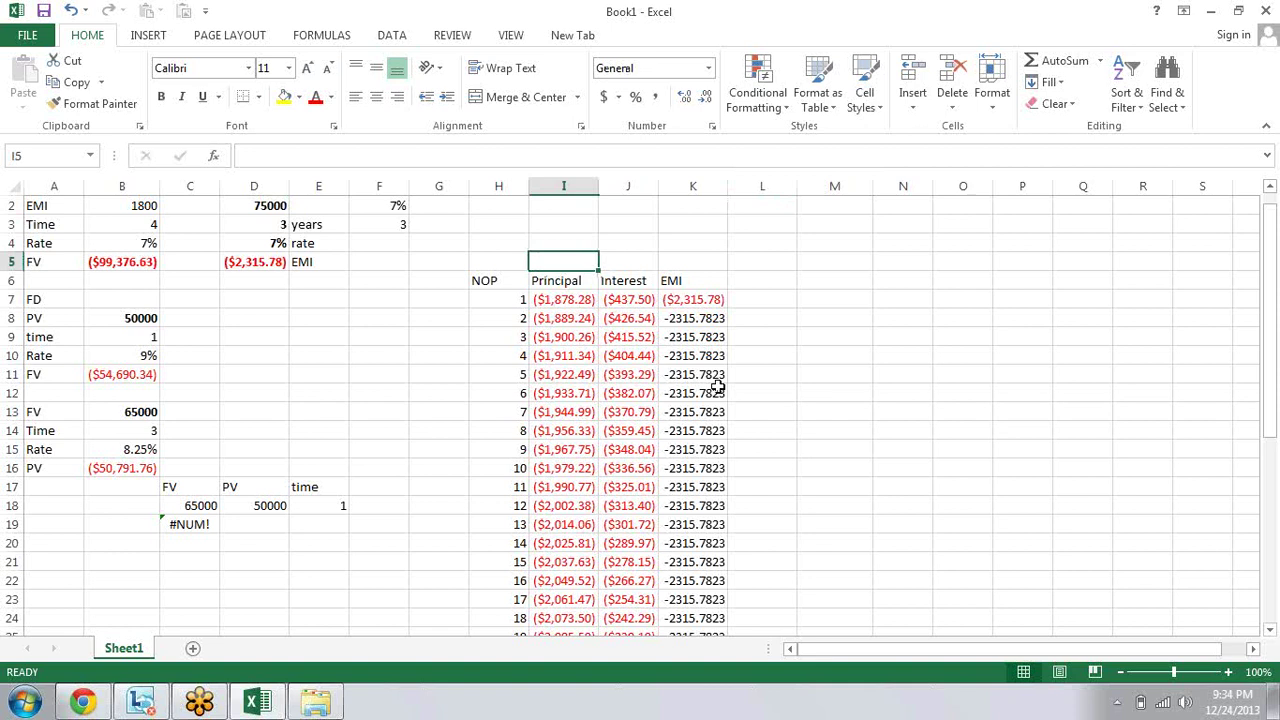
key(alt+equal)
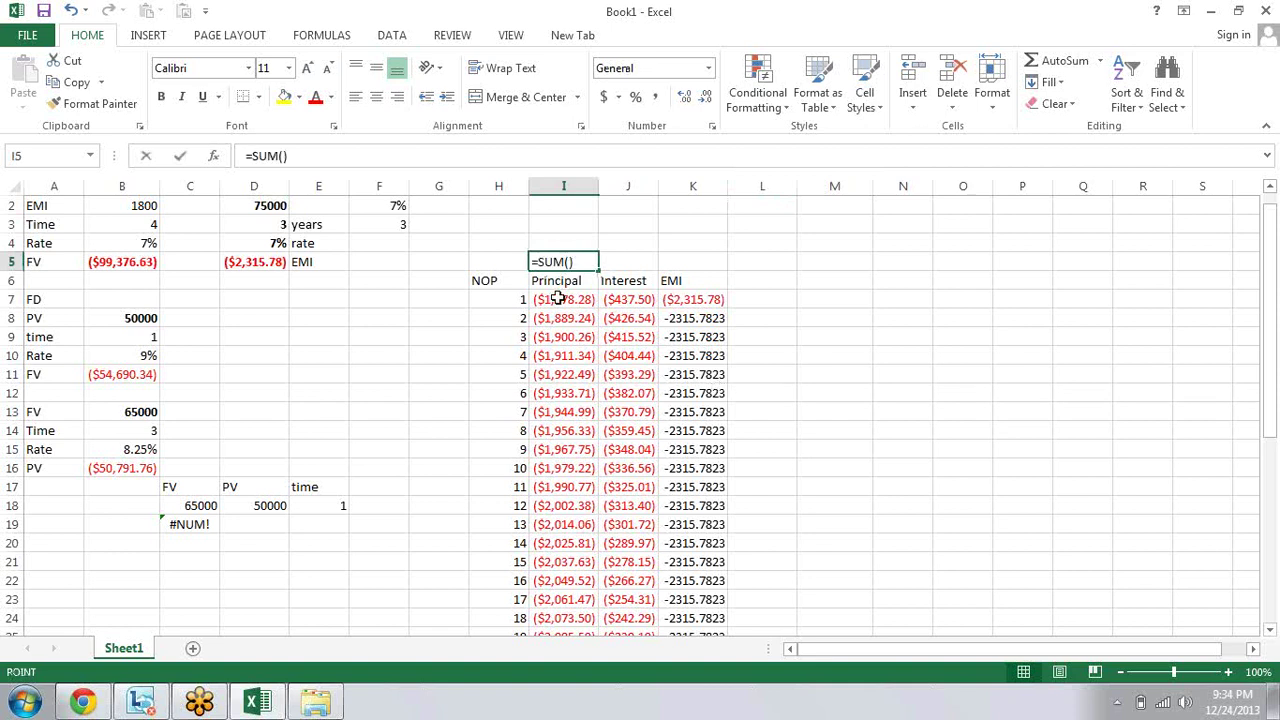
click(558, 298)
key(ctrl+shift+Down)
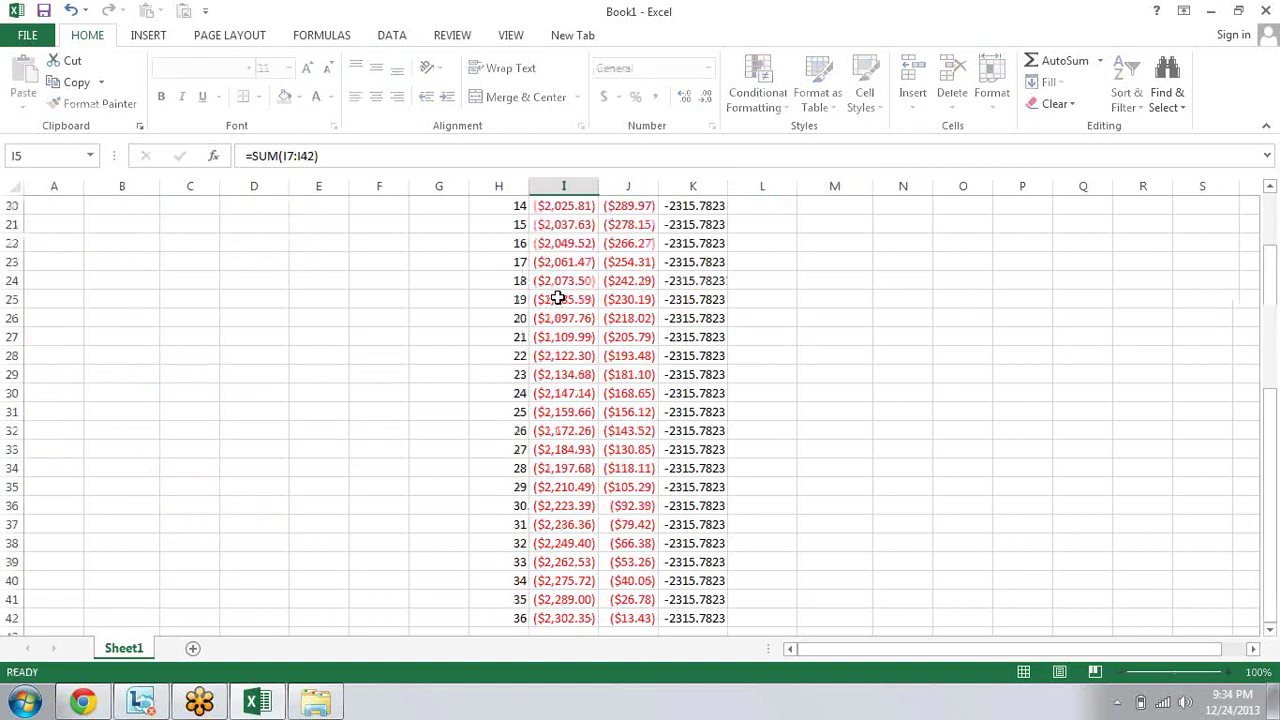
key(Return)
key(Up)
scroll(558, 298, up, 2)
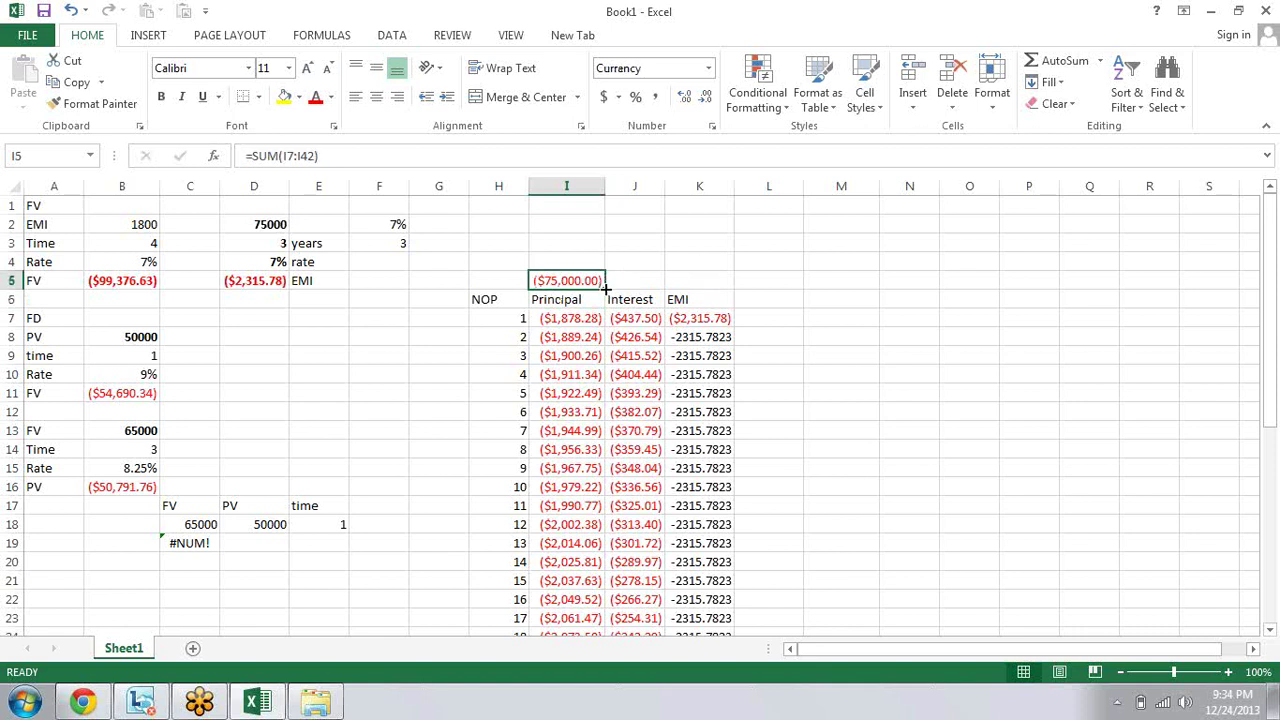
drag(605, 289, 857, 301)
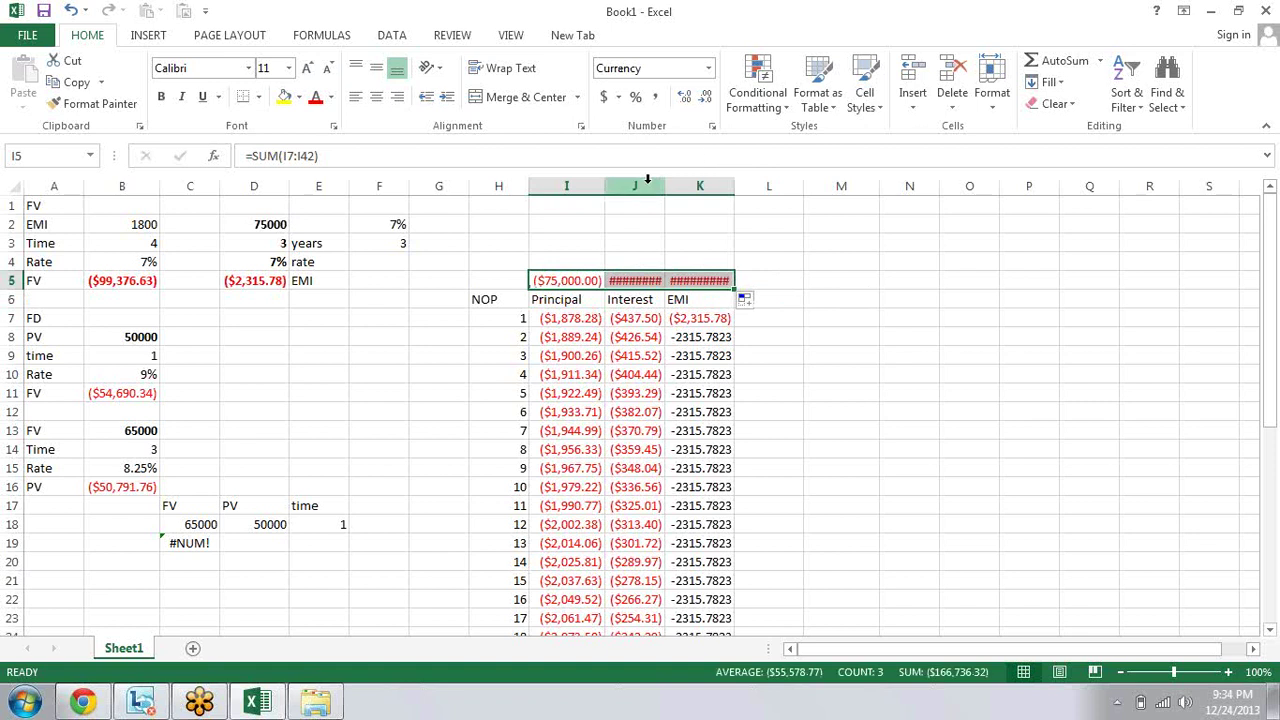
drag(648, 180, 735, 184)
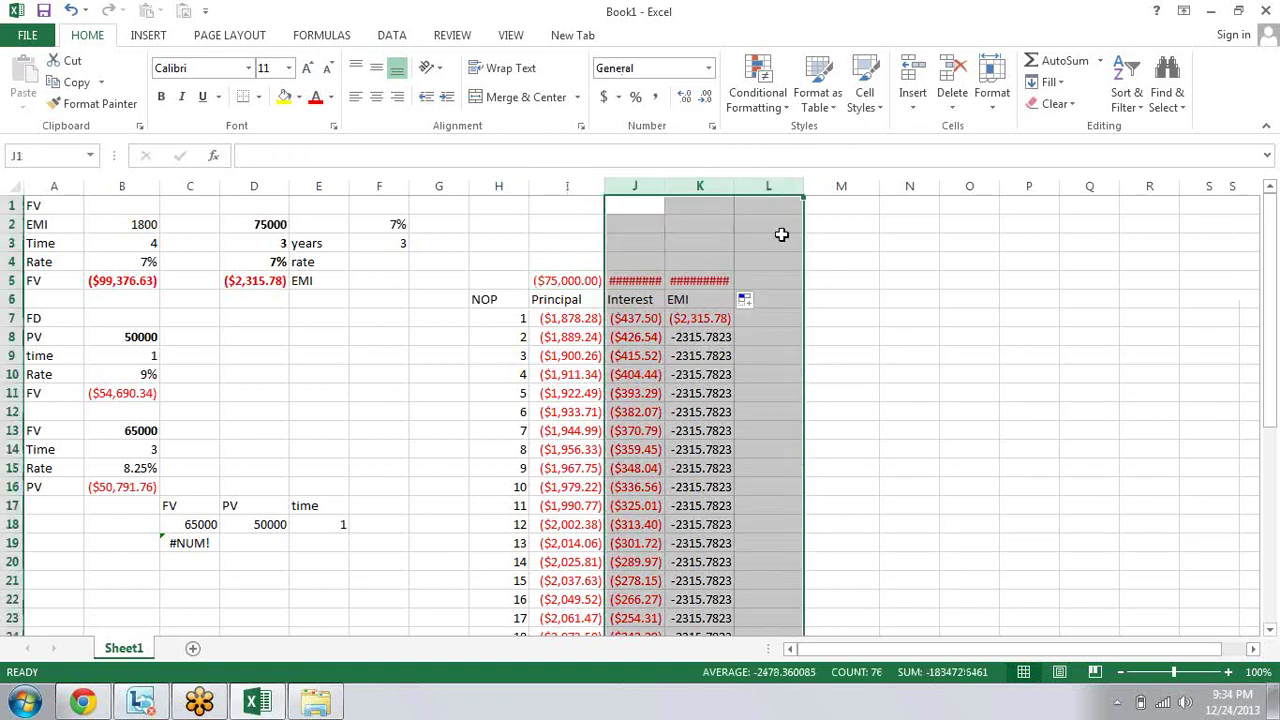
double_click(734, 185)
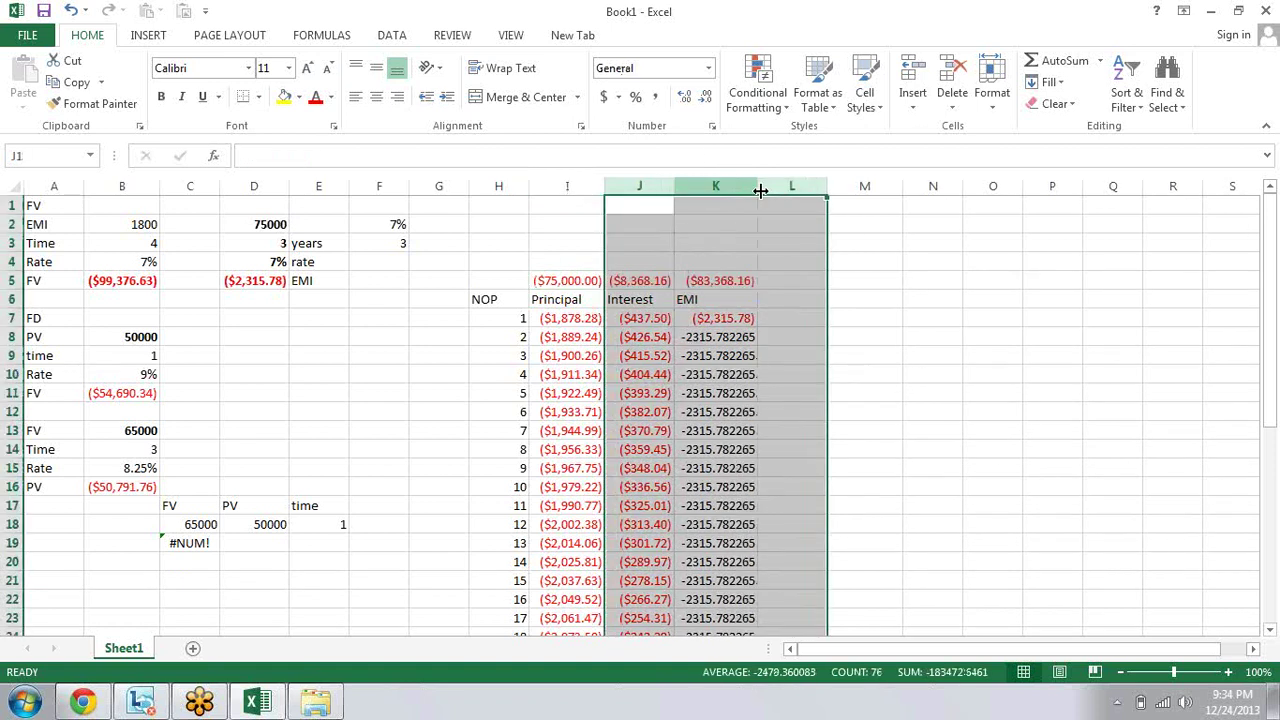
click(871, 320)
click(566, 281)
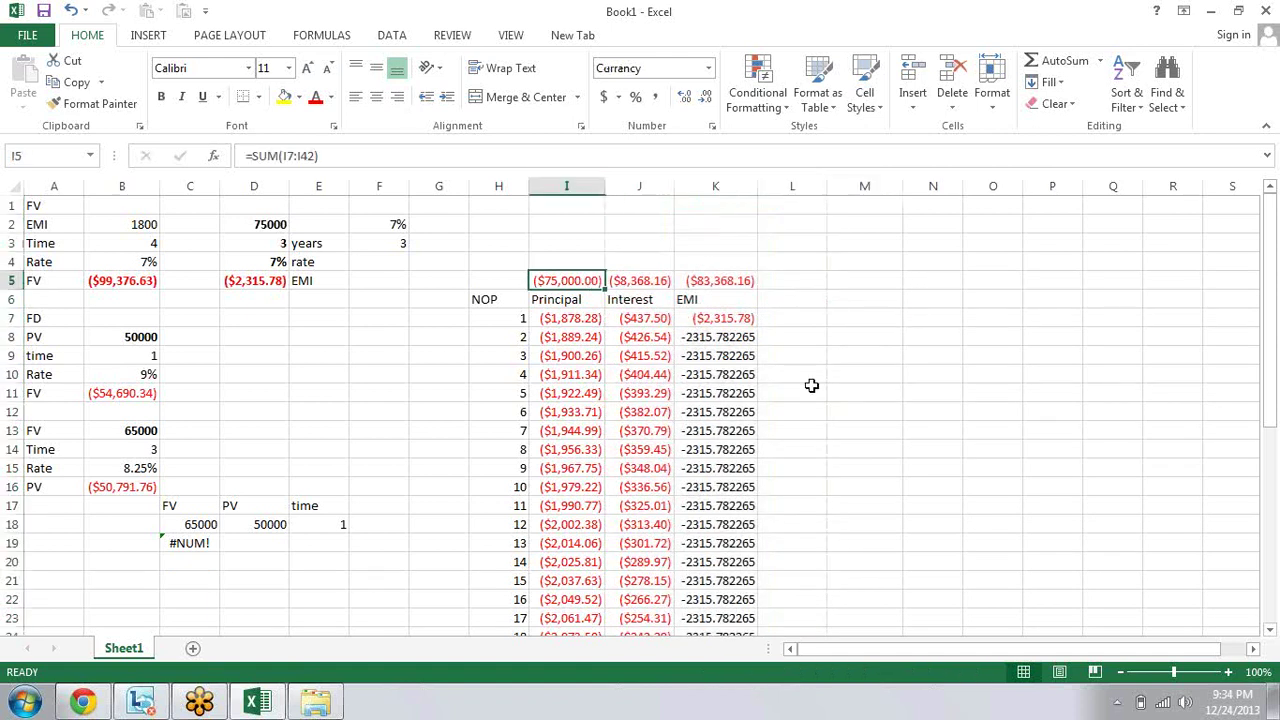
key(ctrl+b)
key(Right)
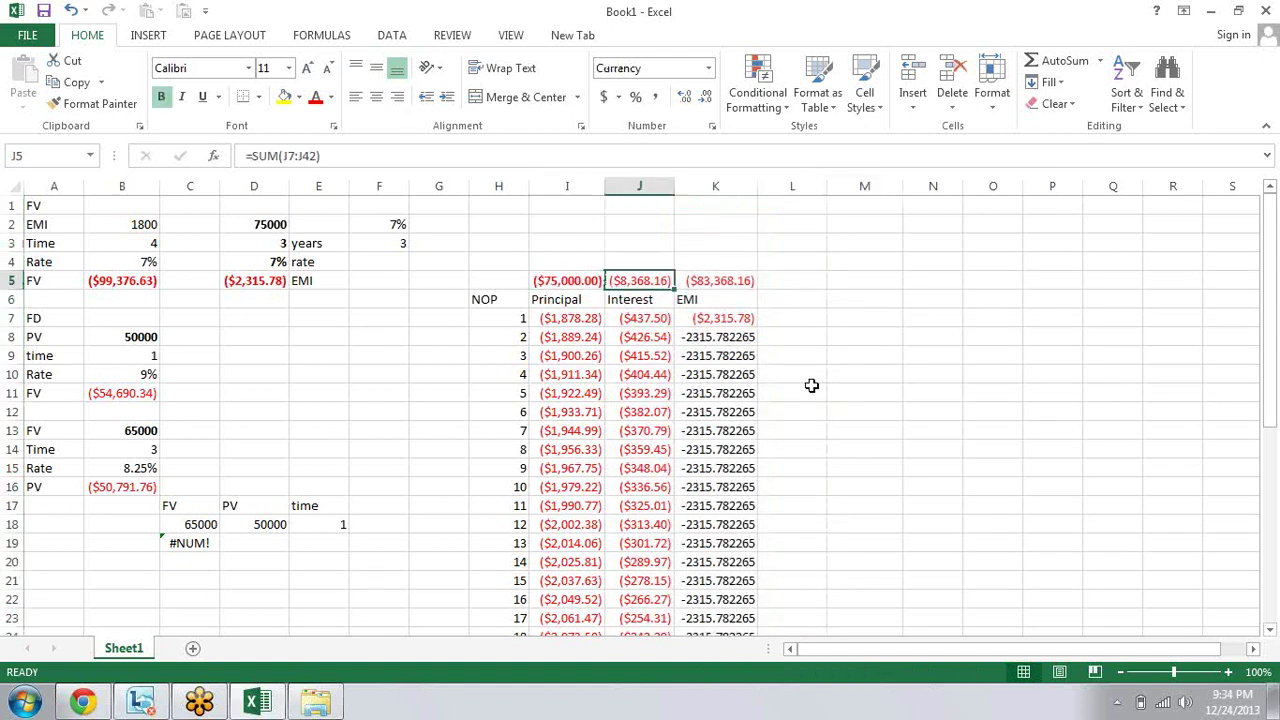
key(ctrl+b)
key(Right)
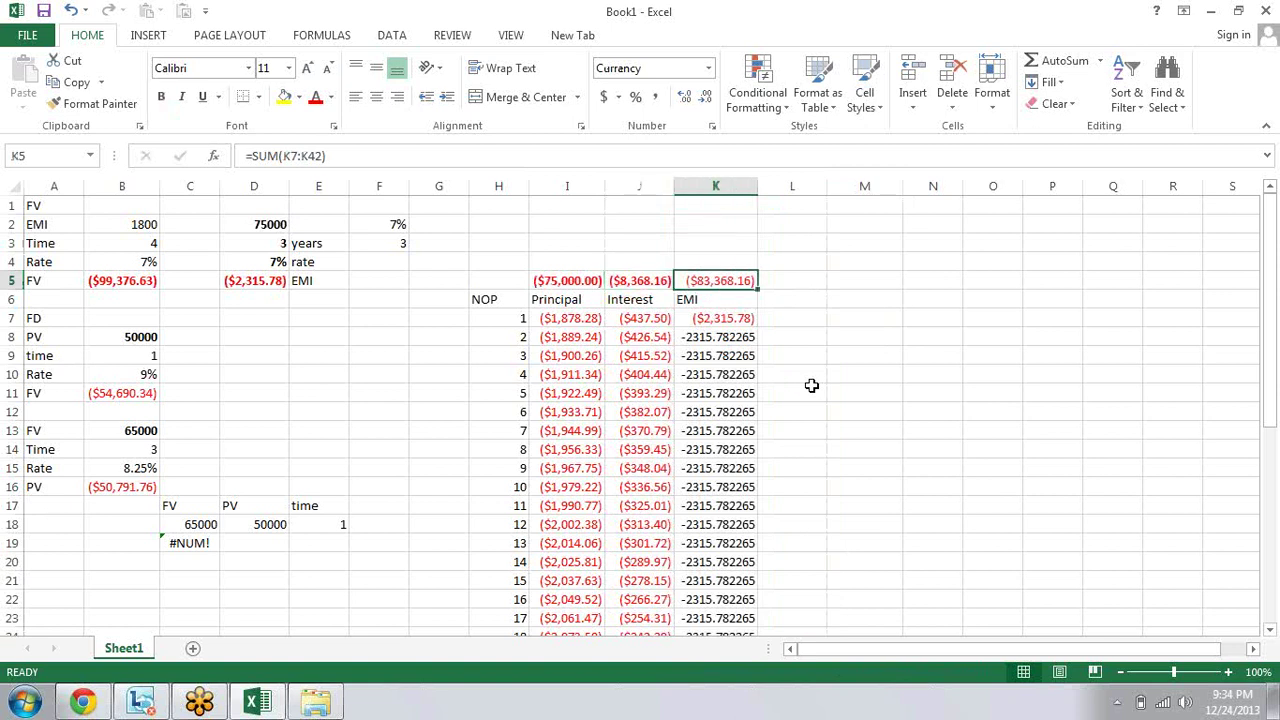
key(ctrl+b)
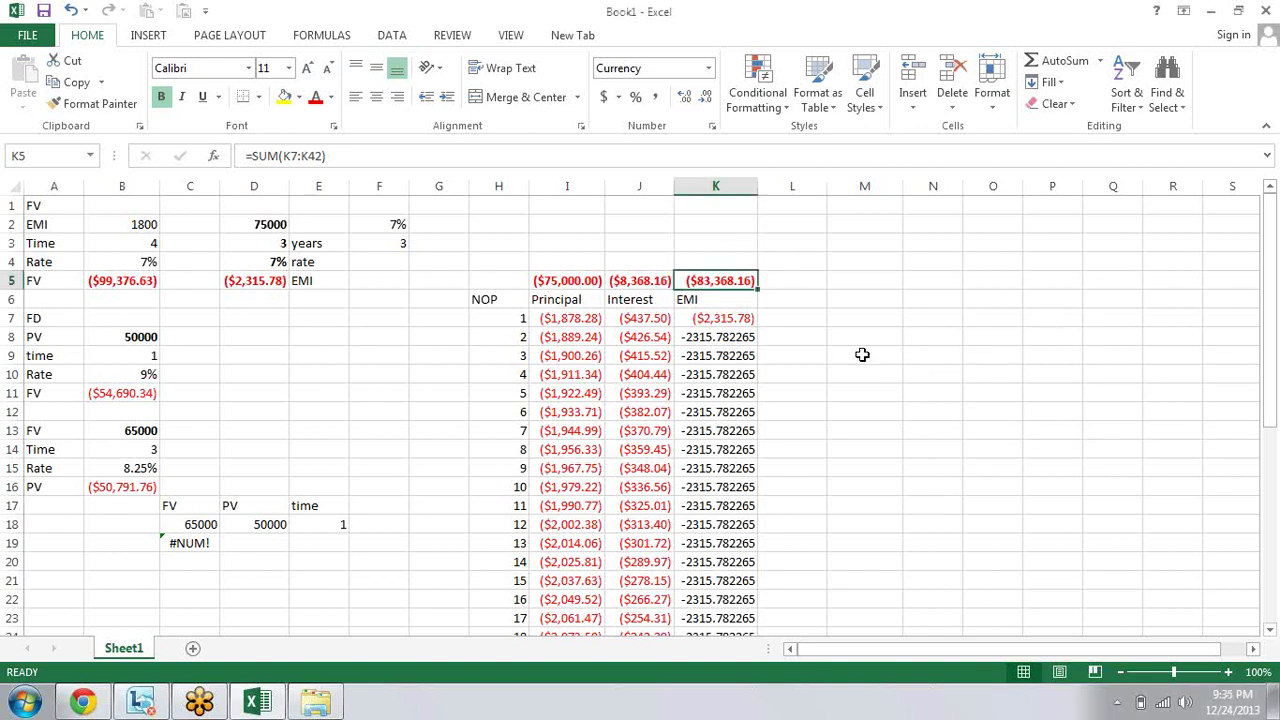
key(Down)
key(Down)
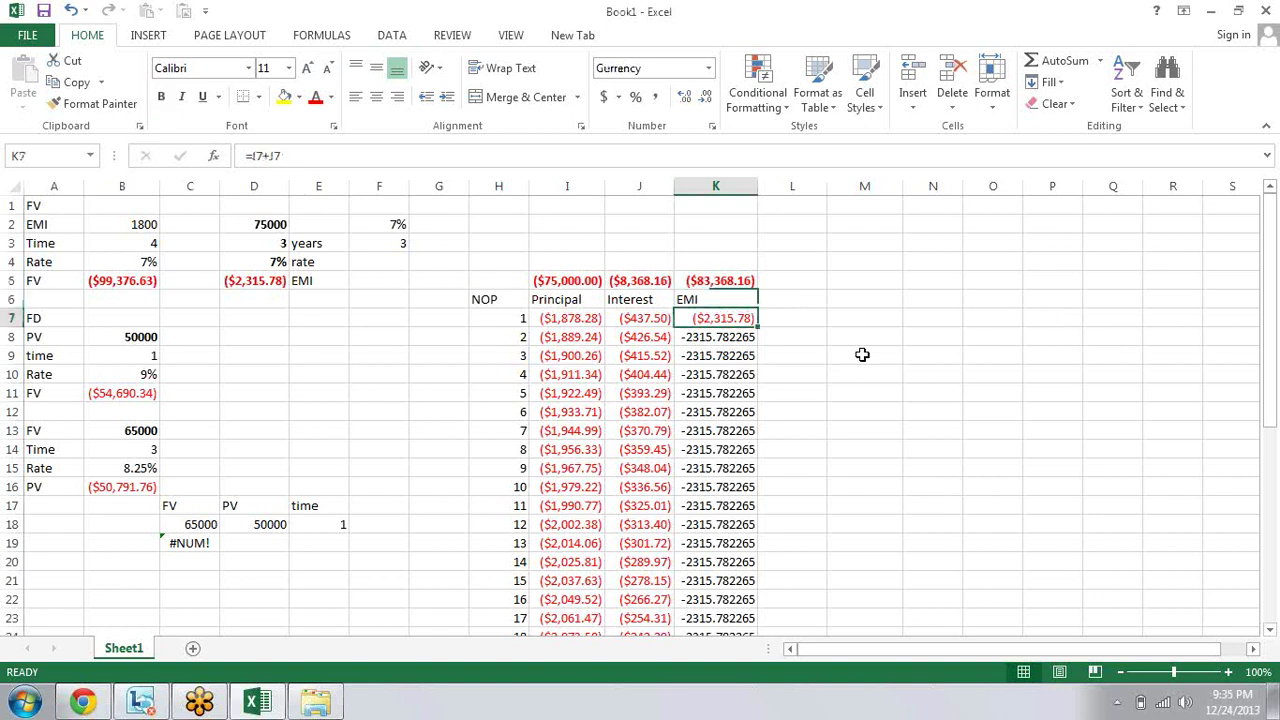
key(Up)
key(Up)
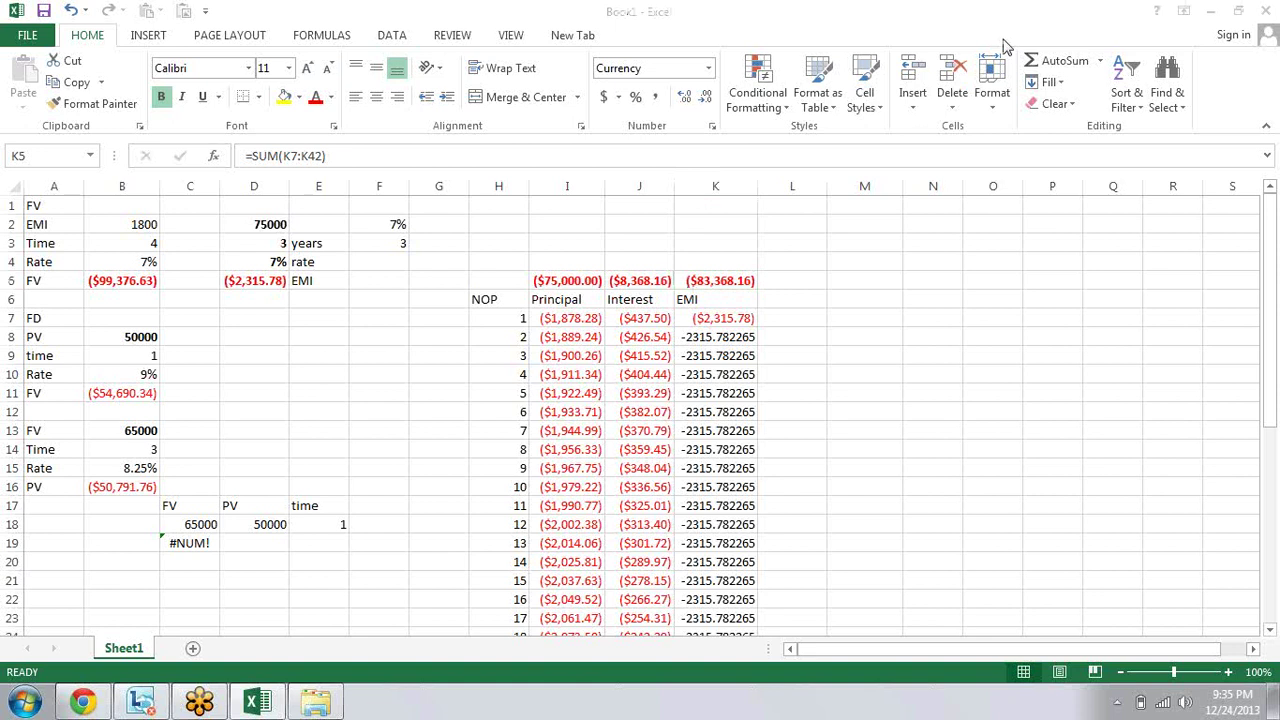
Step: Try a =ppmt entry in J3, then delete the resulting #NAME? error
click(560, 230)
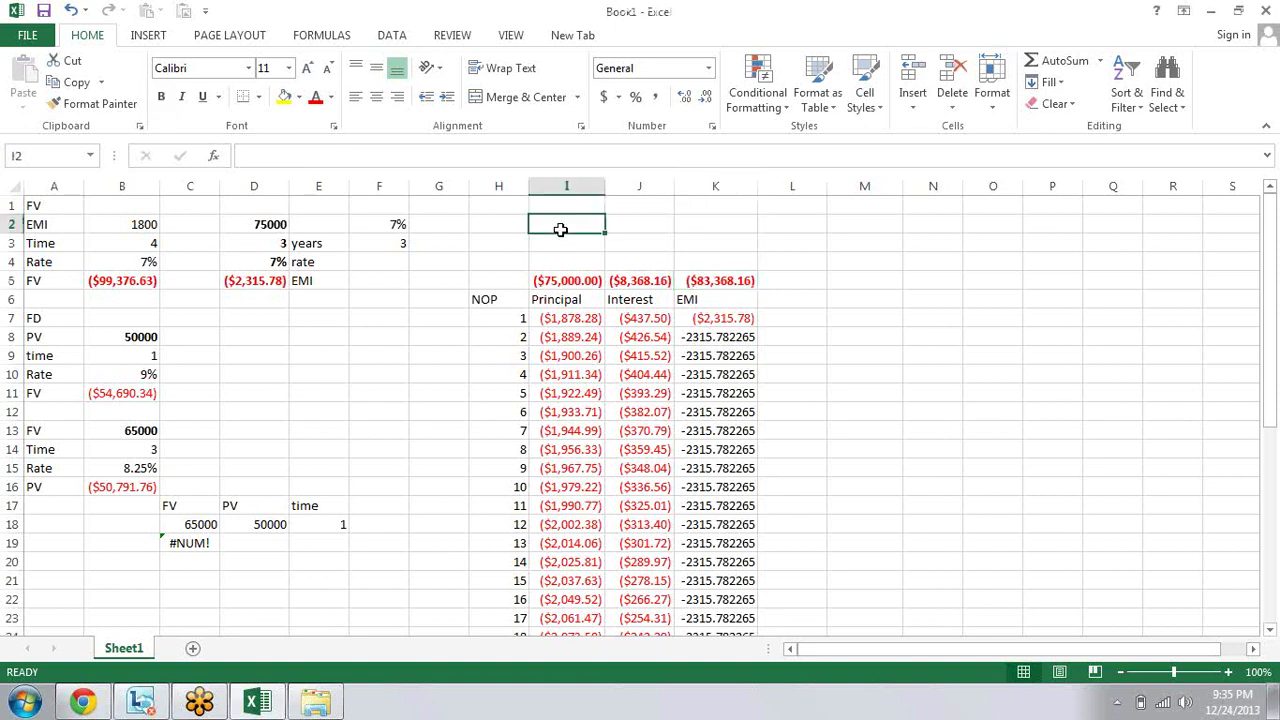
key(Down)
key(Down)
key(Down)
key(Right)
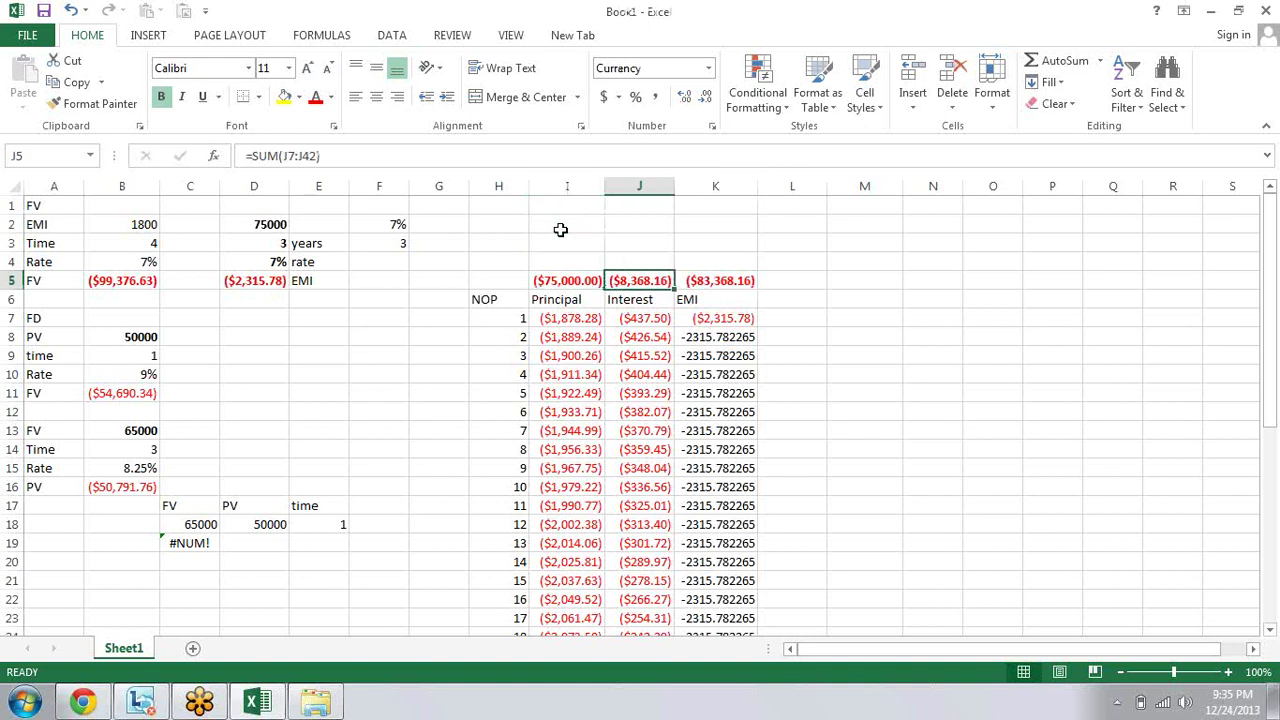
key(Up)
key(Up)
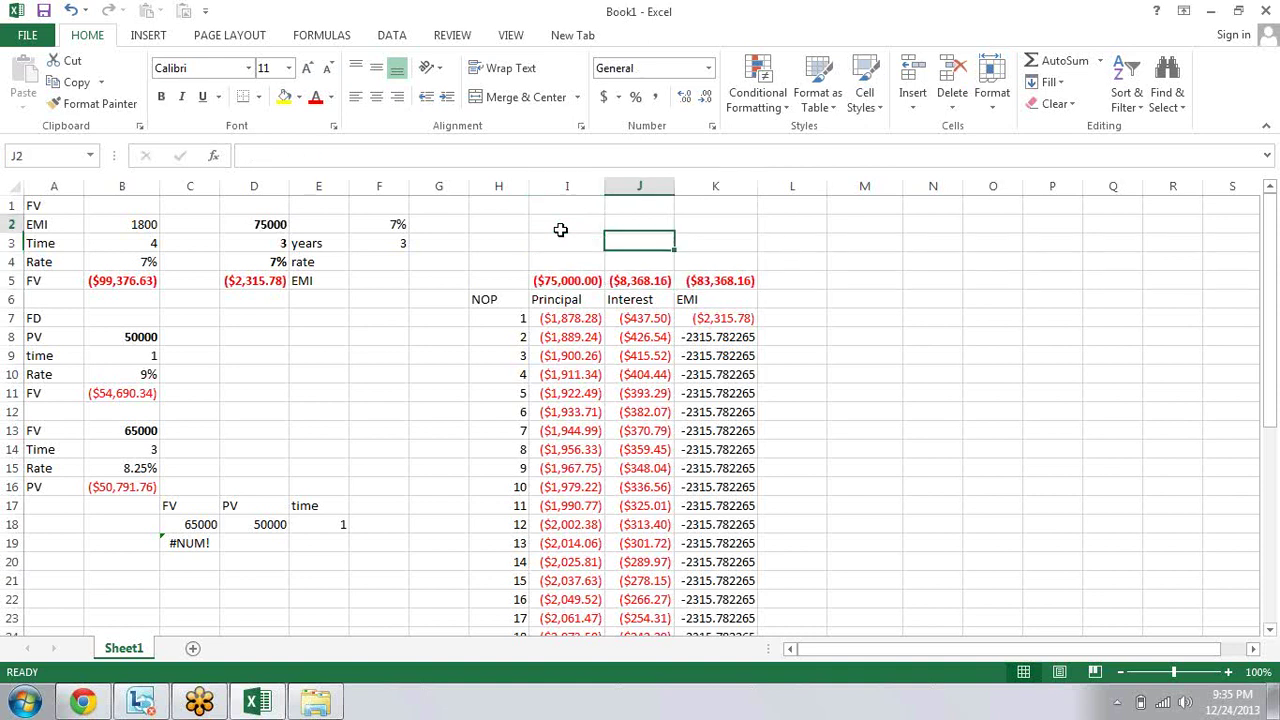
key(Up)
key(Up)
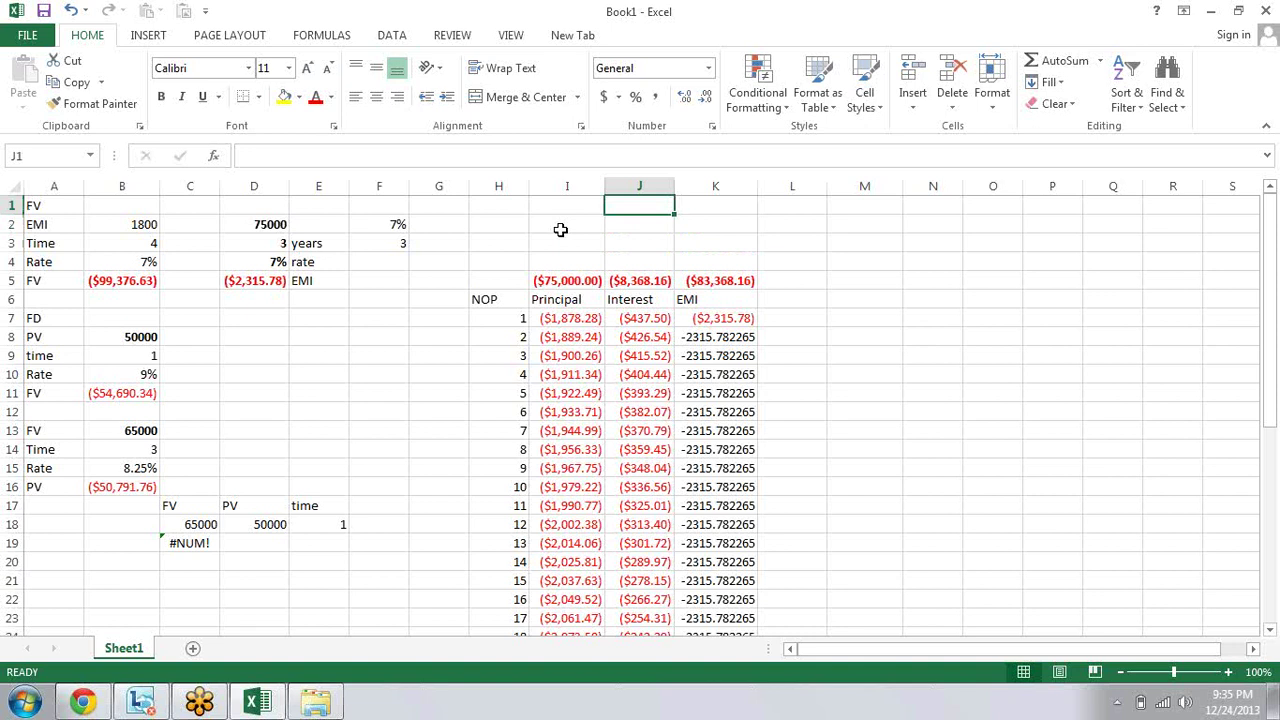
key(Down)
key(Down)
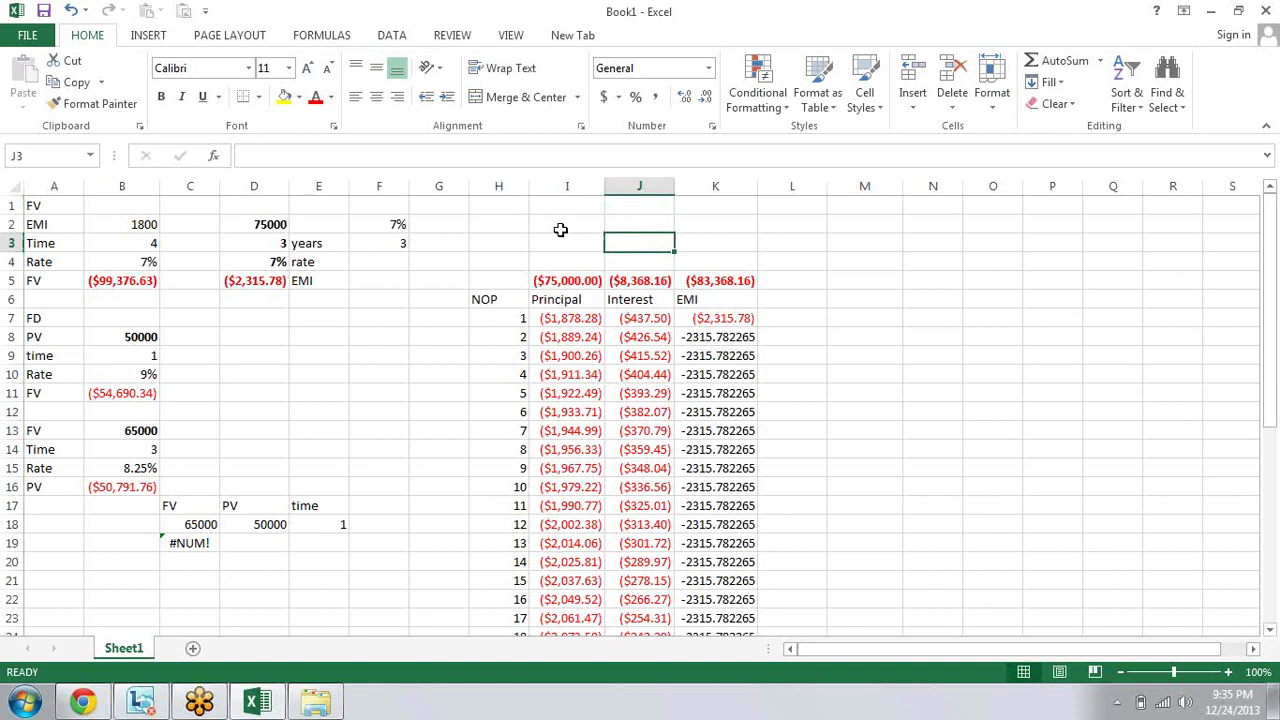
text(=)
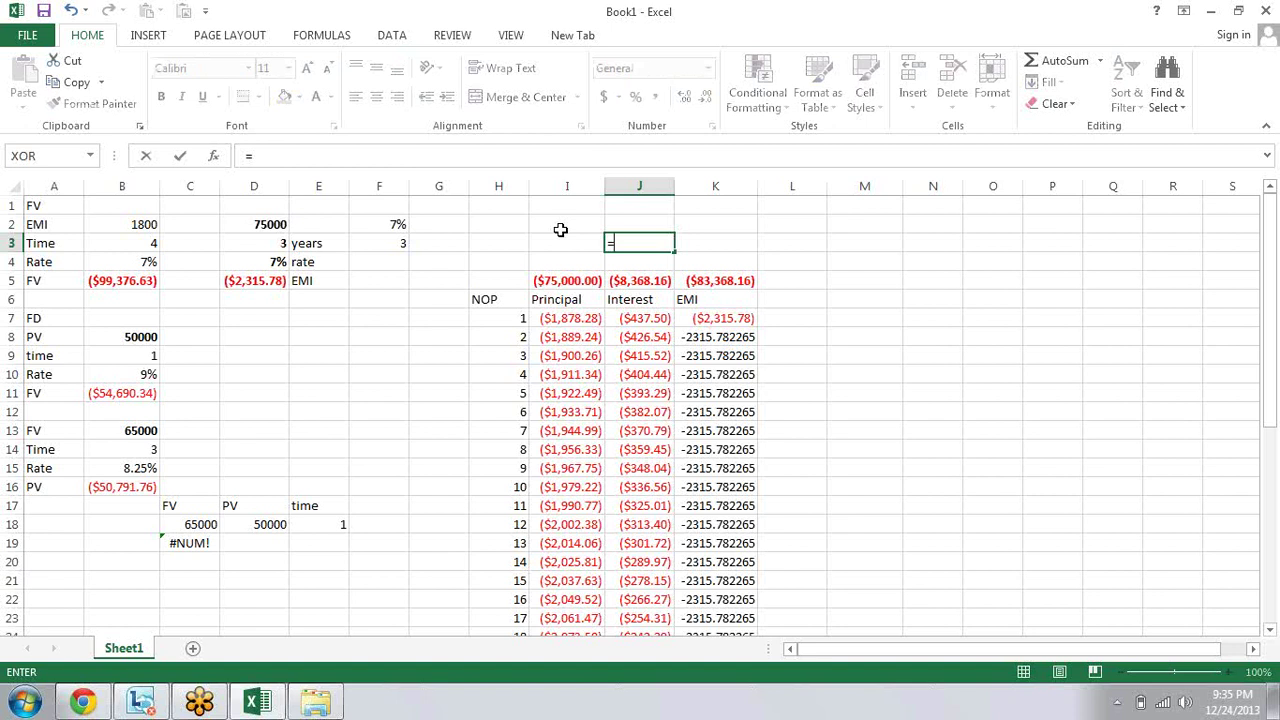
text(ab)
key(BackSpace)
key(BackSpace)
text(p)
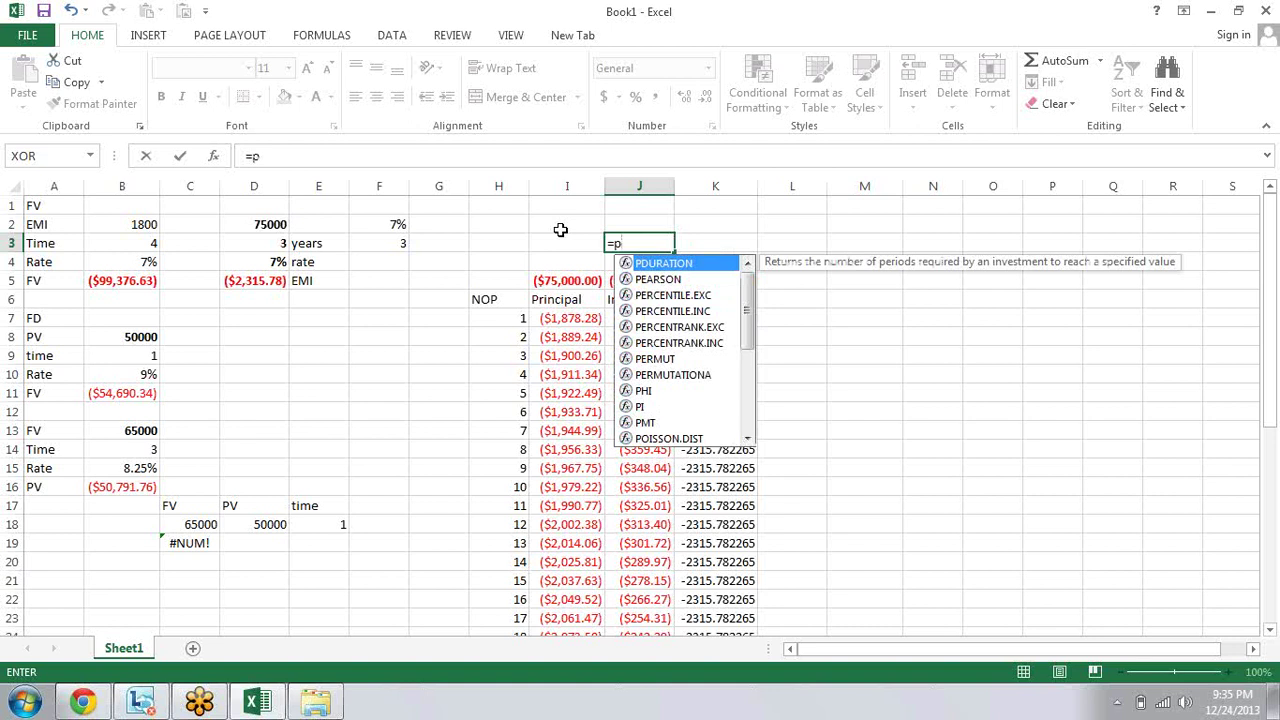
text(p)
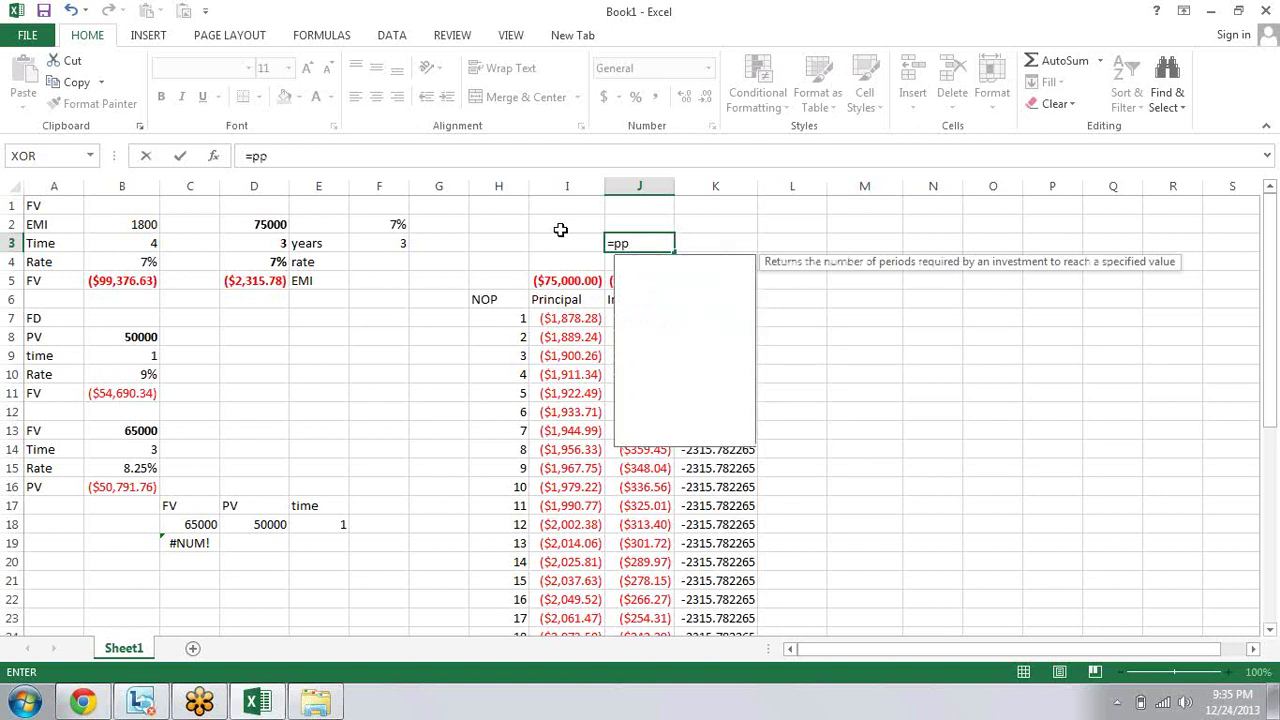
text(mt)
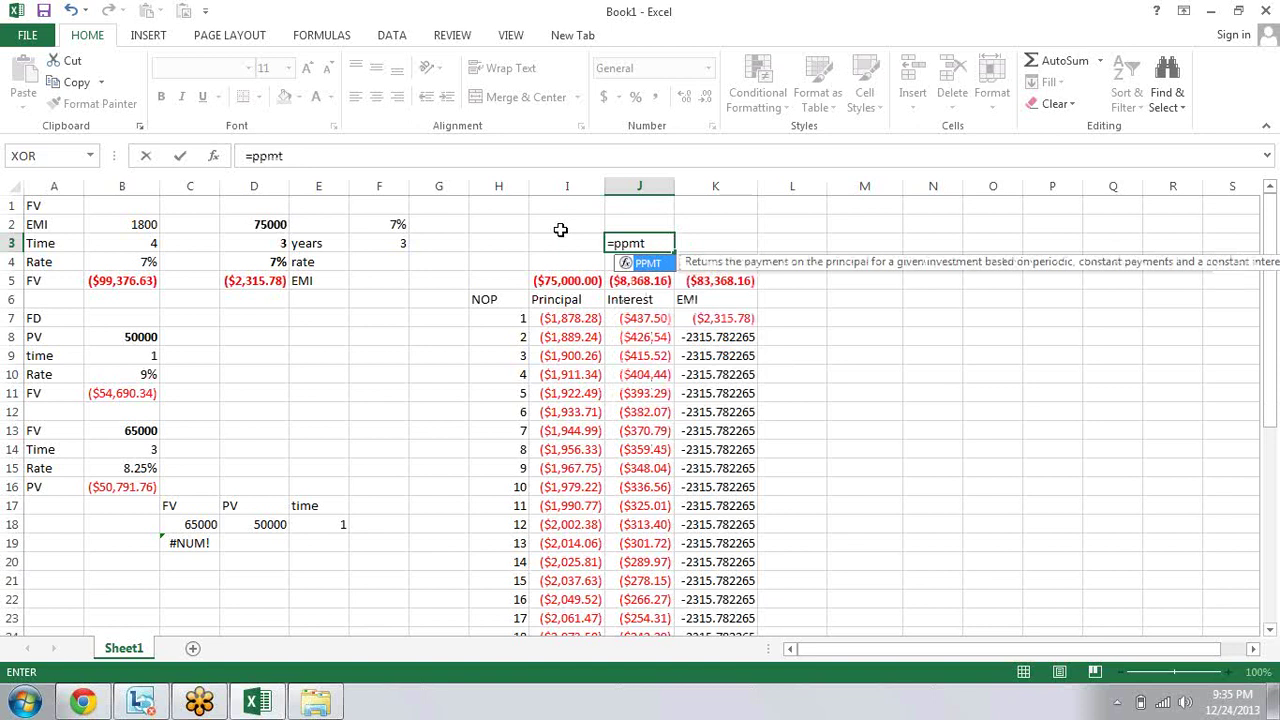
key(Escape)
key(ctrl+Return)
key(Left)
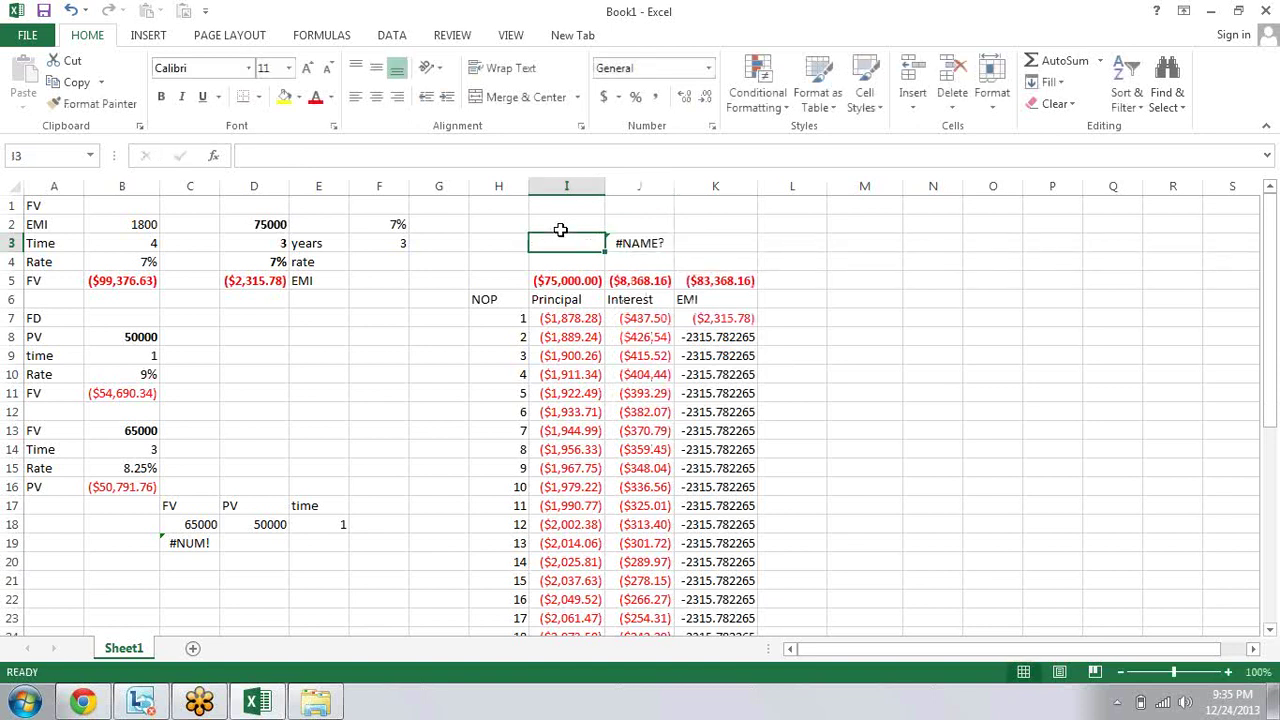
key(Right)
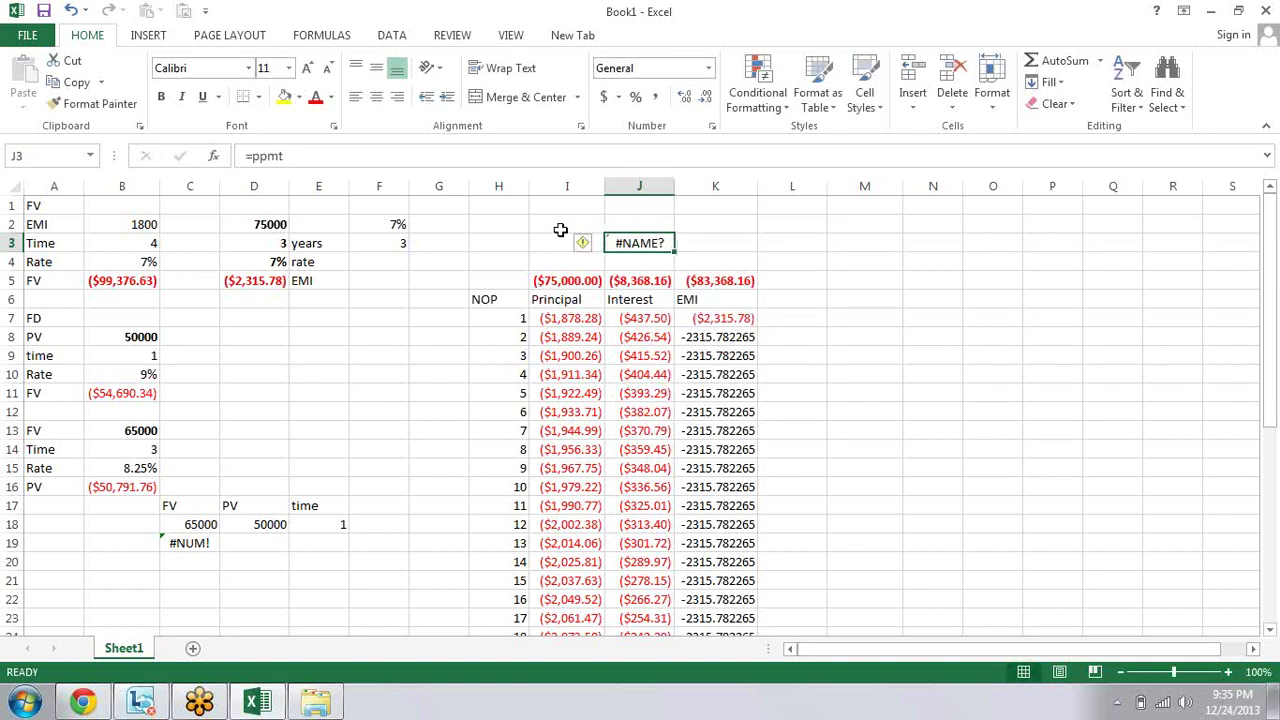
key(Delete)
key(Left)
Step: Start a PPMT formula in I3 as =PPMT(D4/12,ROW(1:36), with periods 1 to 36
text(=)
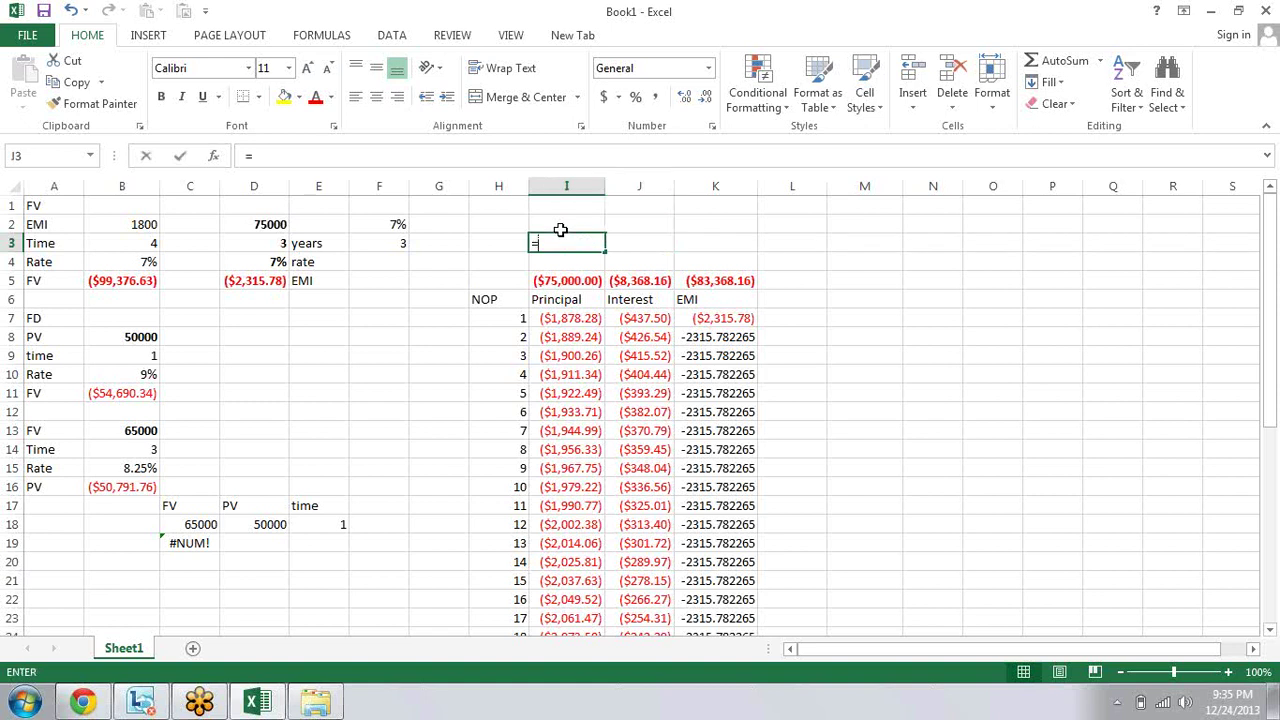
text(p)
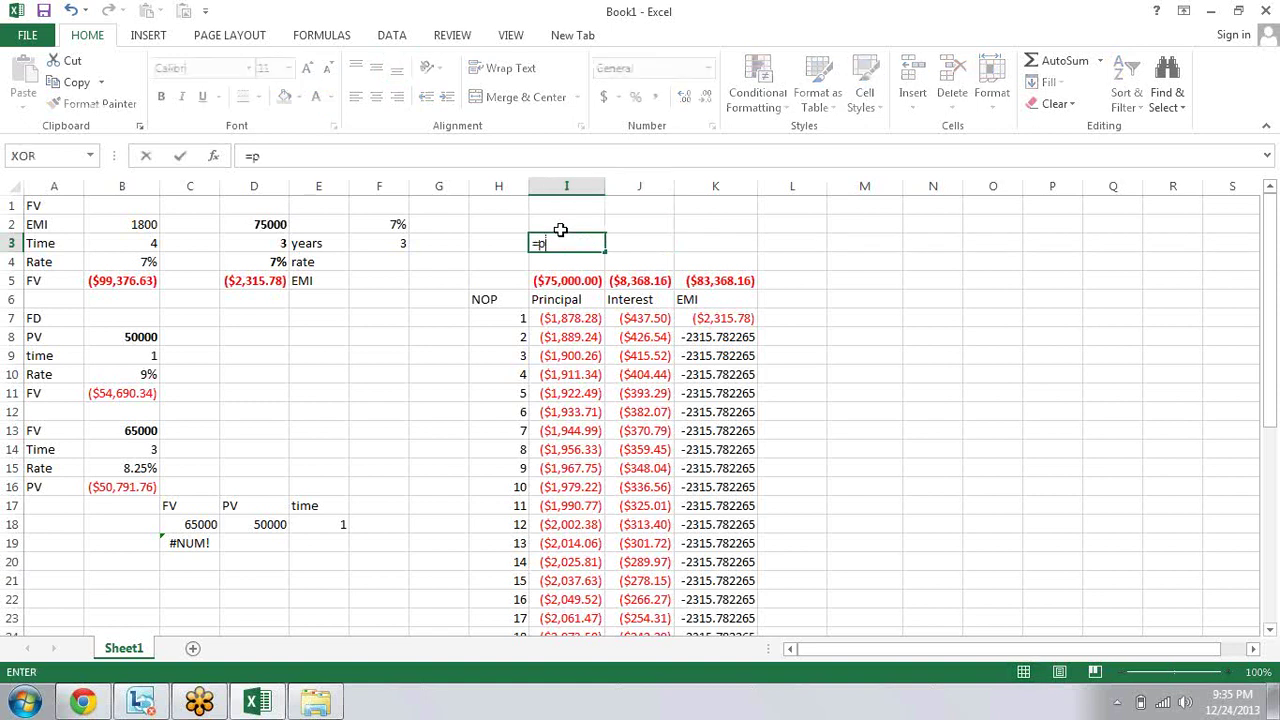
text(pmt)
key(Tab)
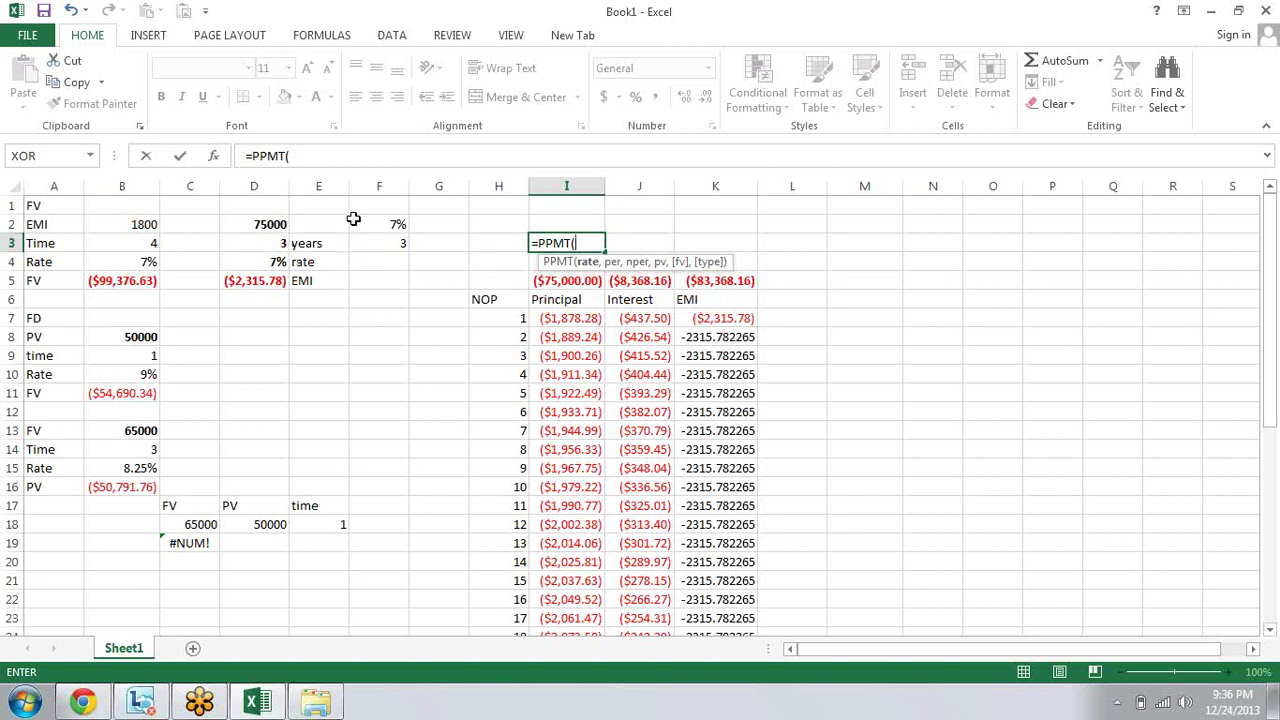
click(271, 250)
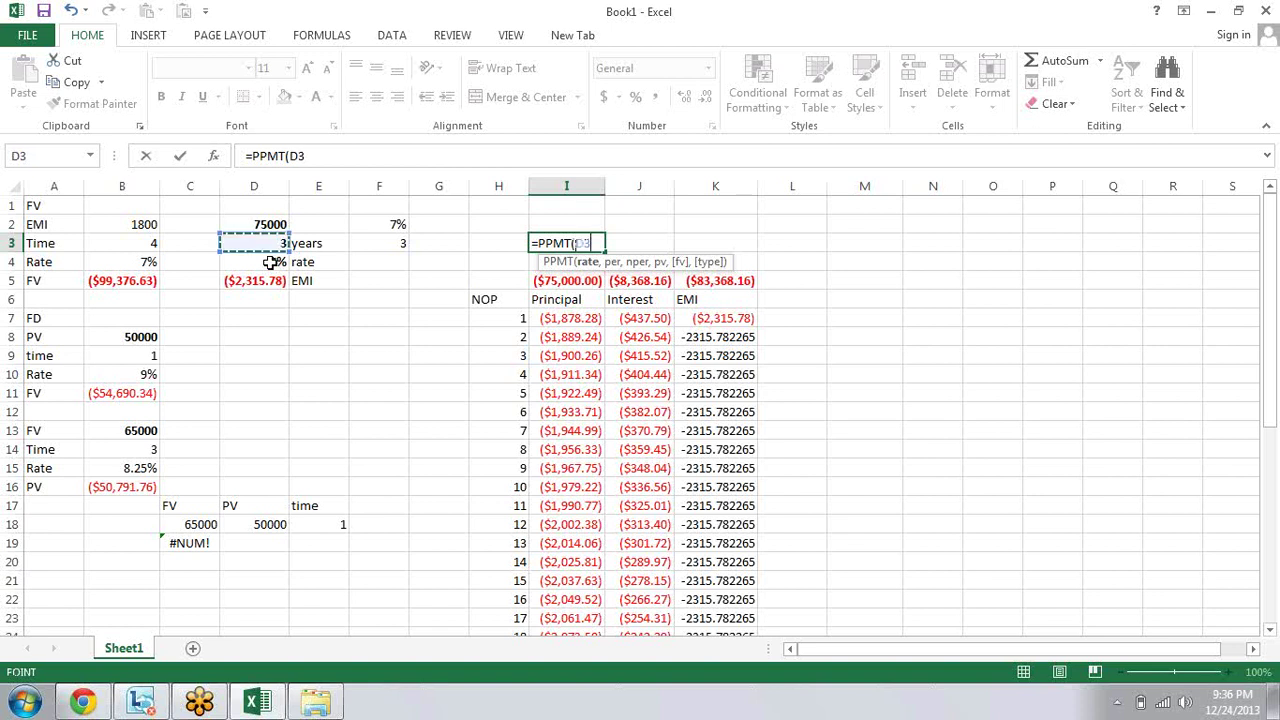
click(271, 262)
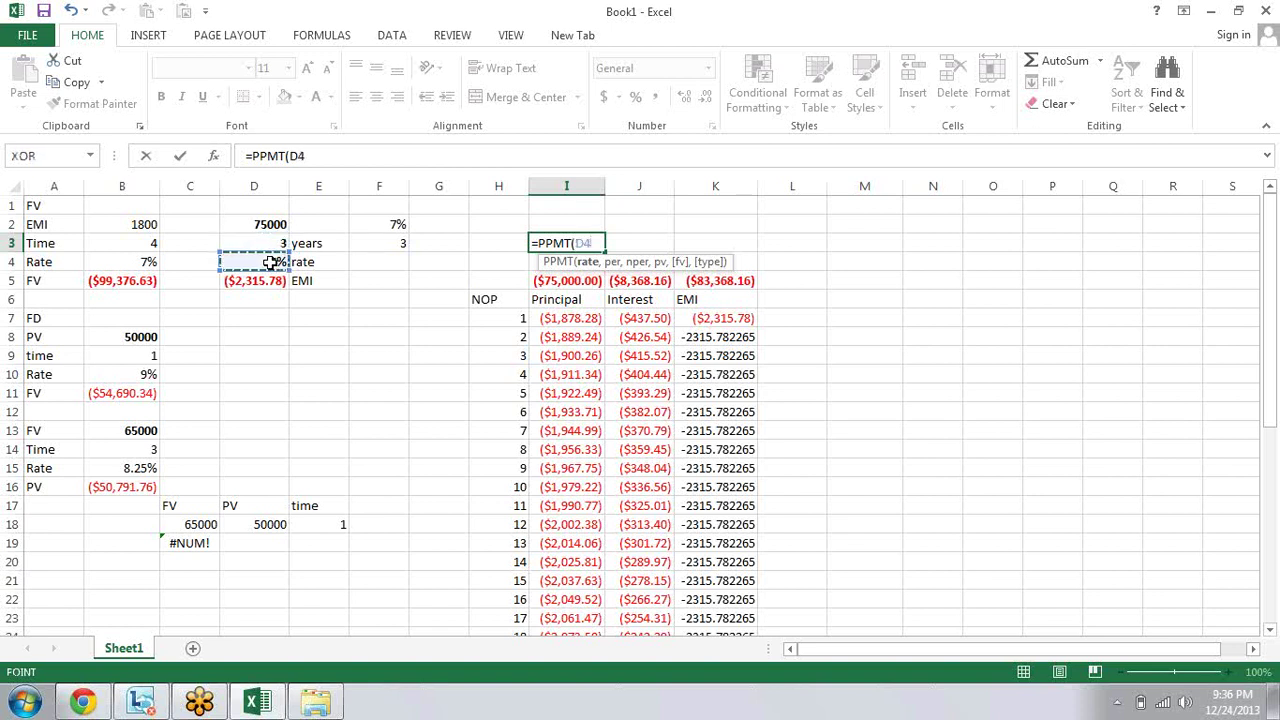
text(/12)
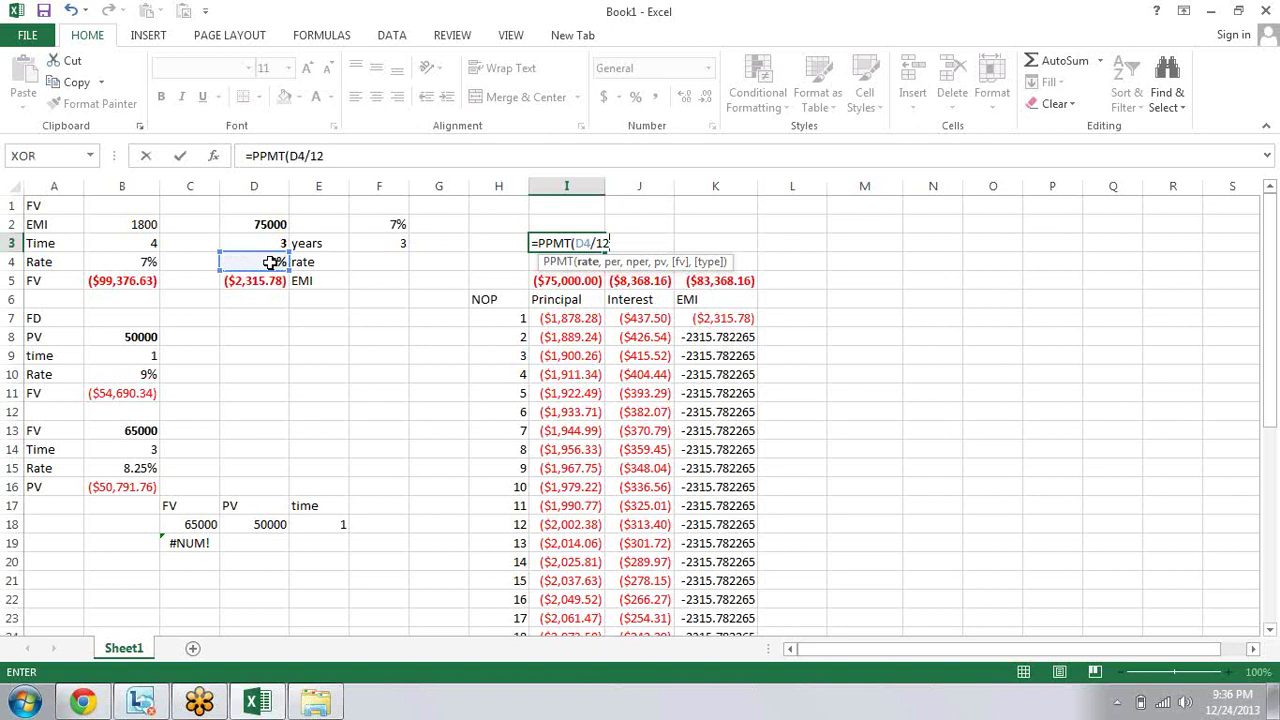
text(,)
text(row)
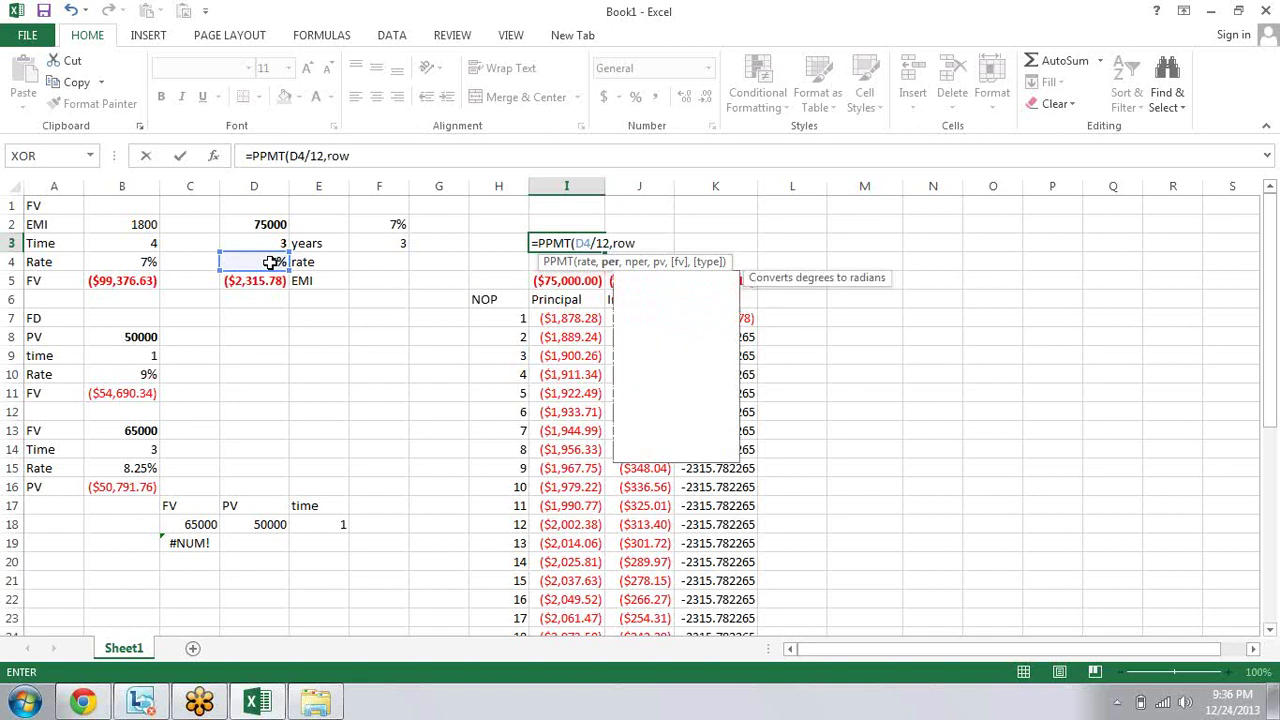
key(Tab)
text(1:)
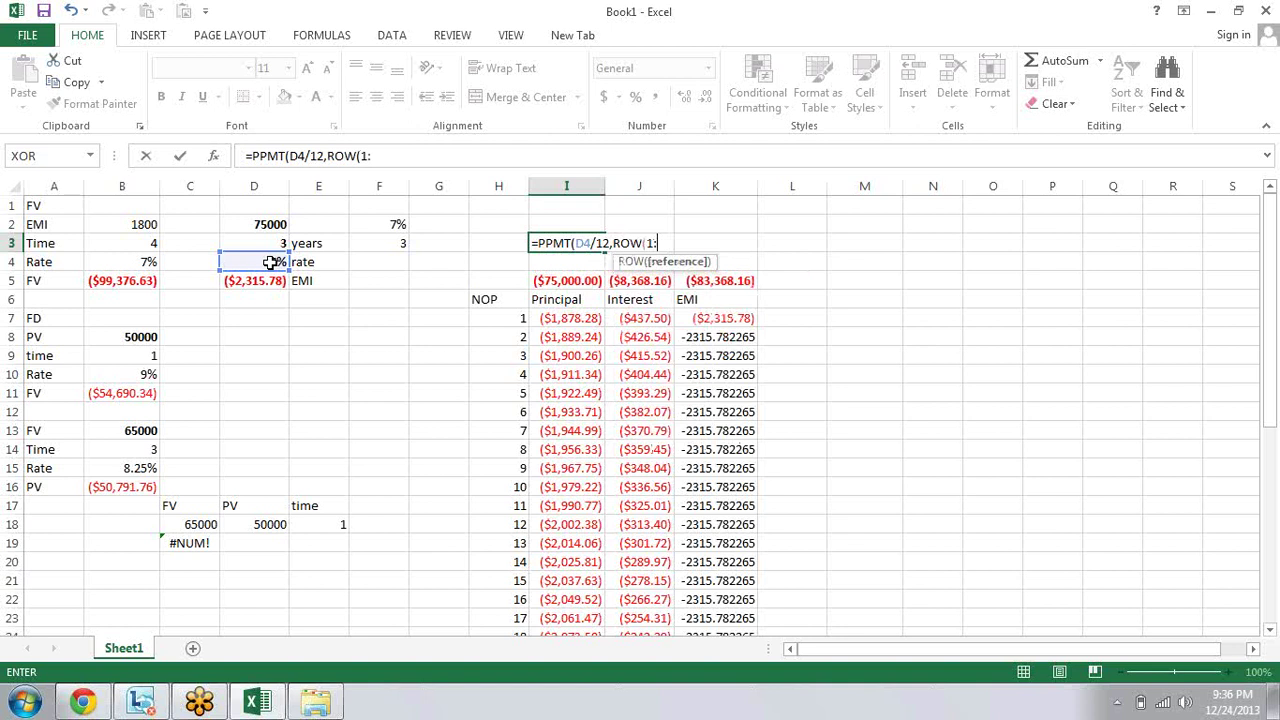
text(3)
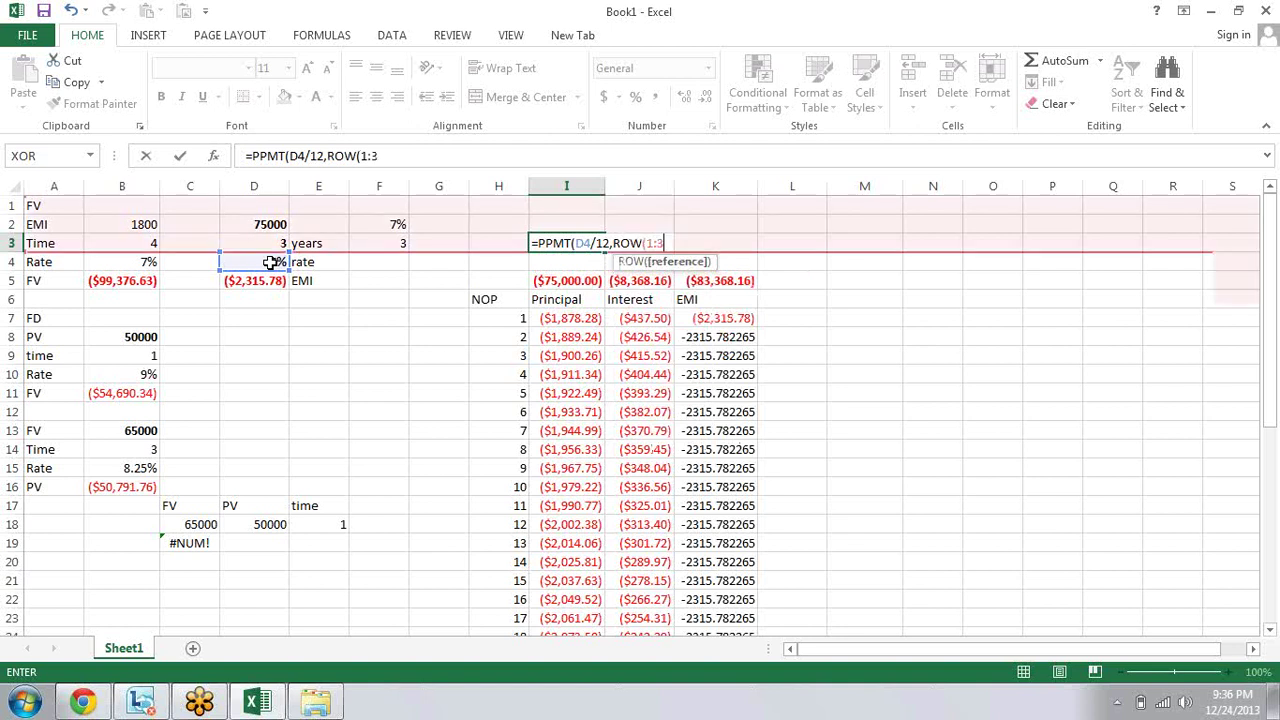
text(6)
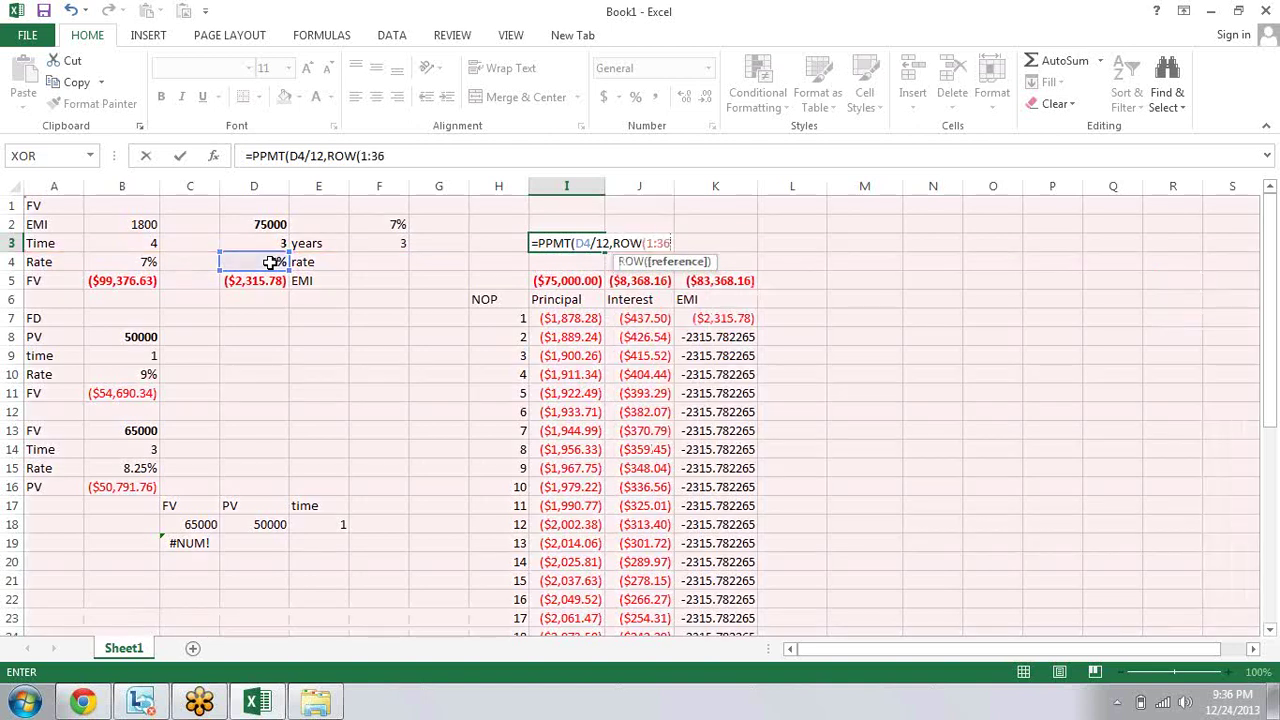
text())
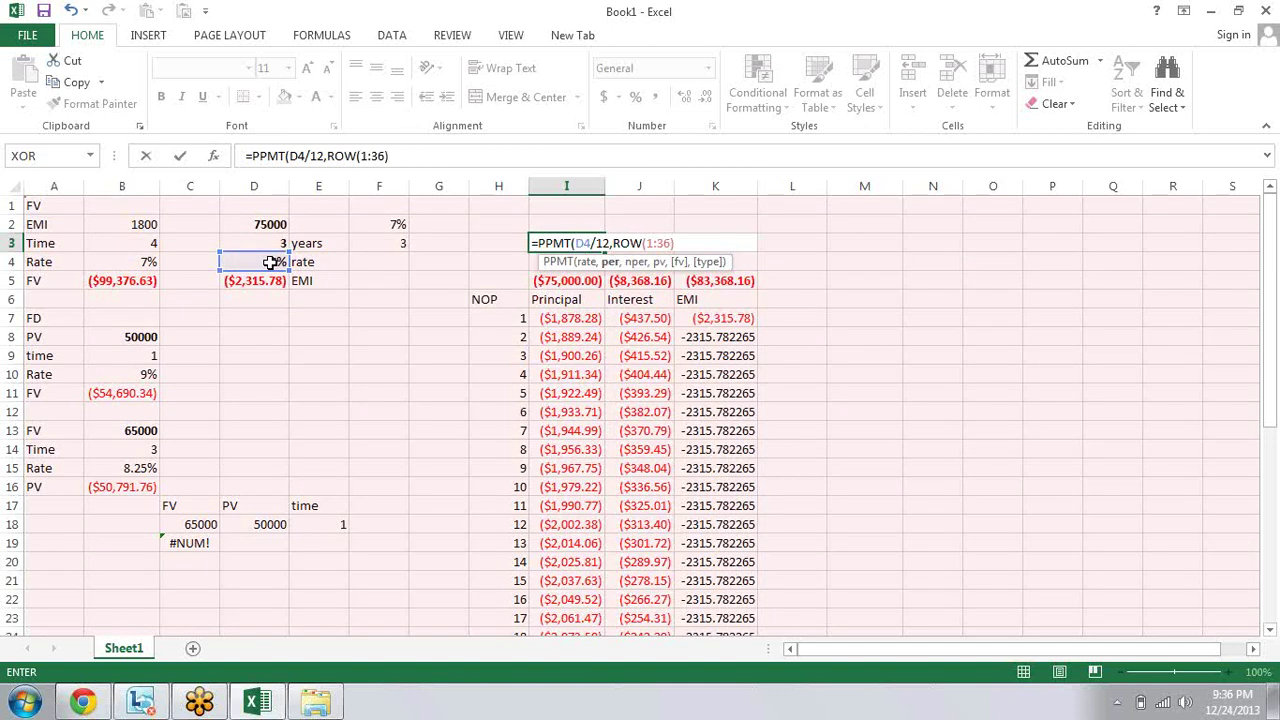
text(,)
key(Up)
key(Left)
key(Left)
key(Left)
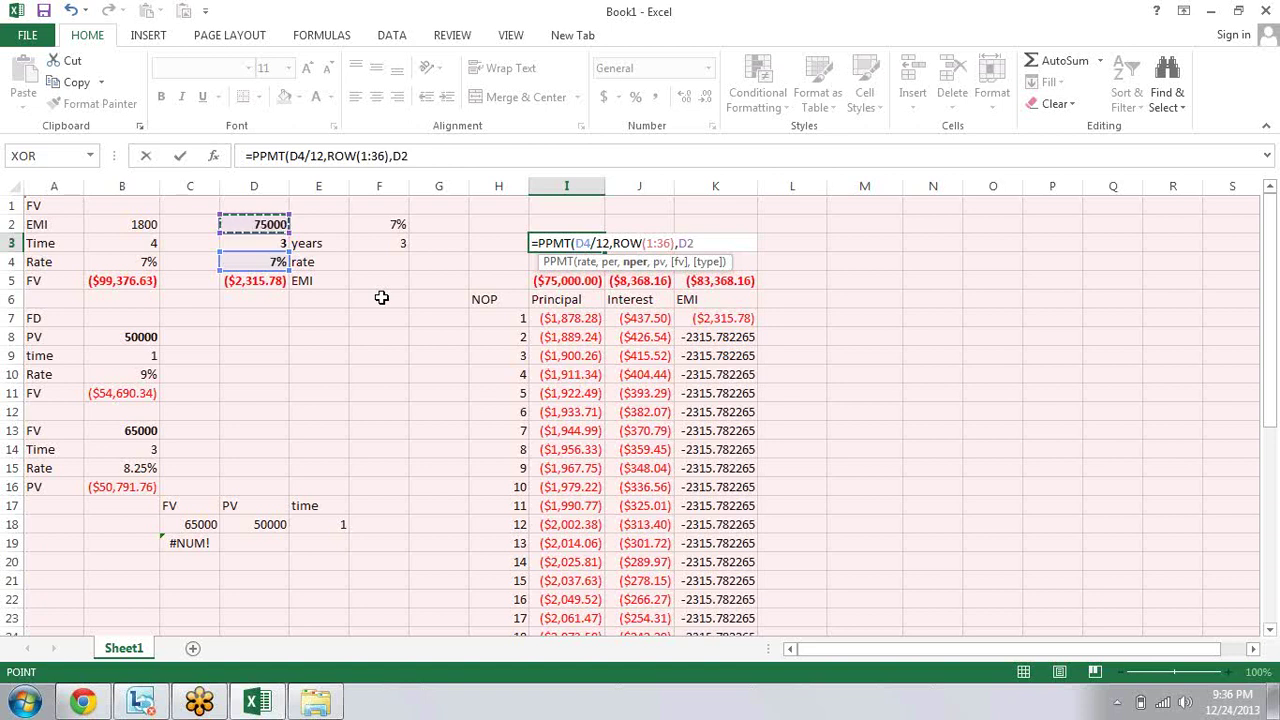
Step: Complete I3's formula as =PPMT(D4/12,ROW(1:36),D3*12,D2)
key(BackSpace)
key(BackSpace)
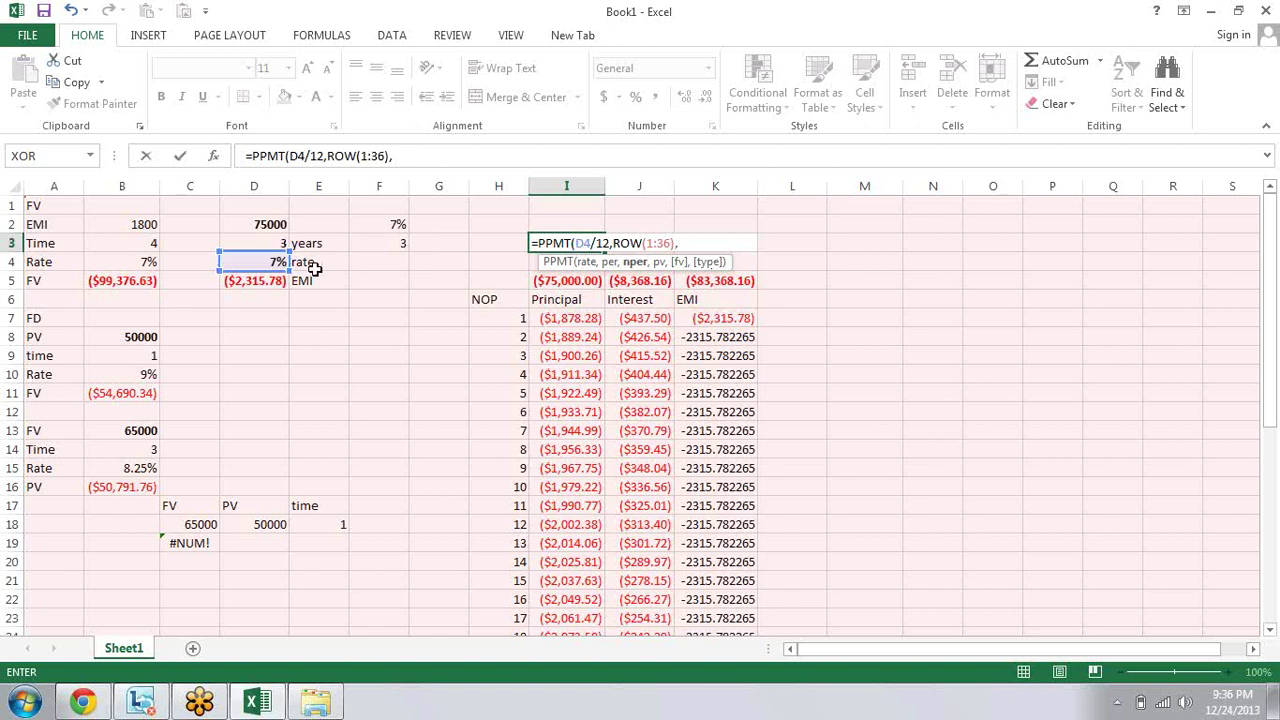
click(254, 243)
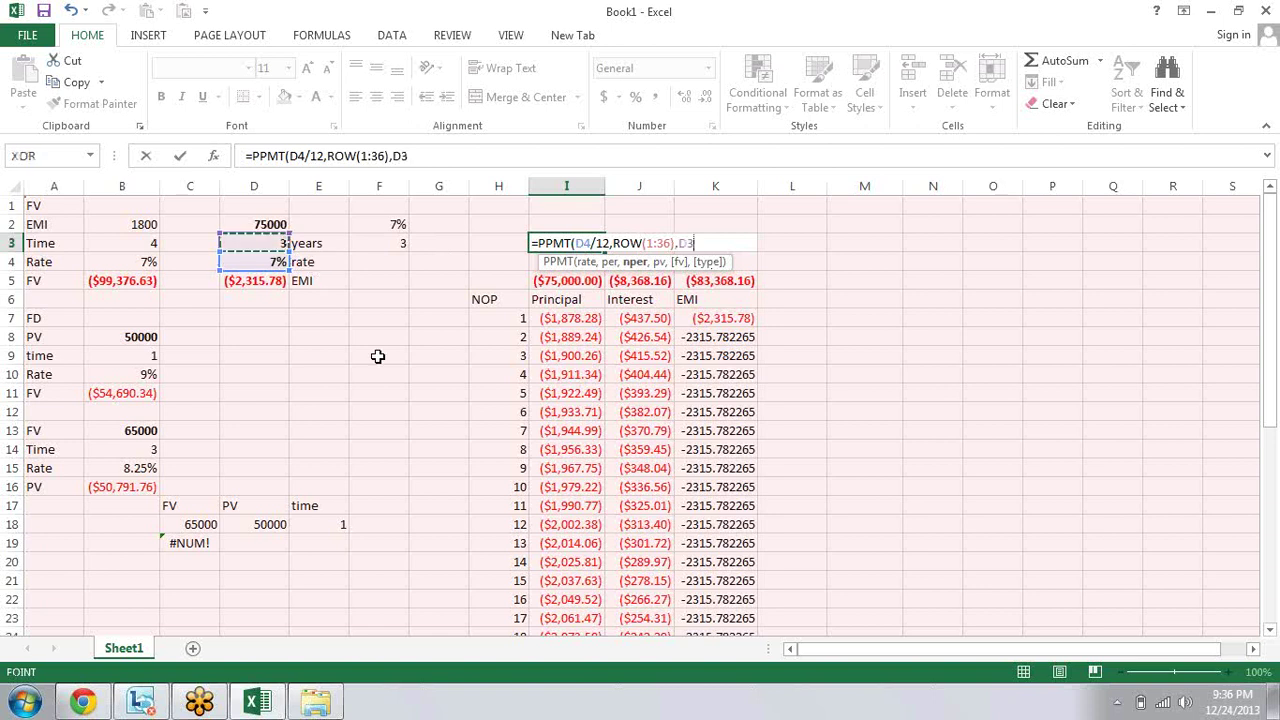
text(*12)
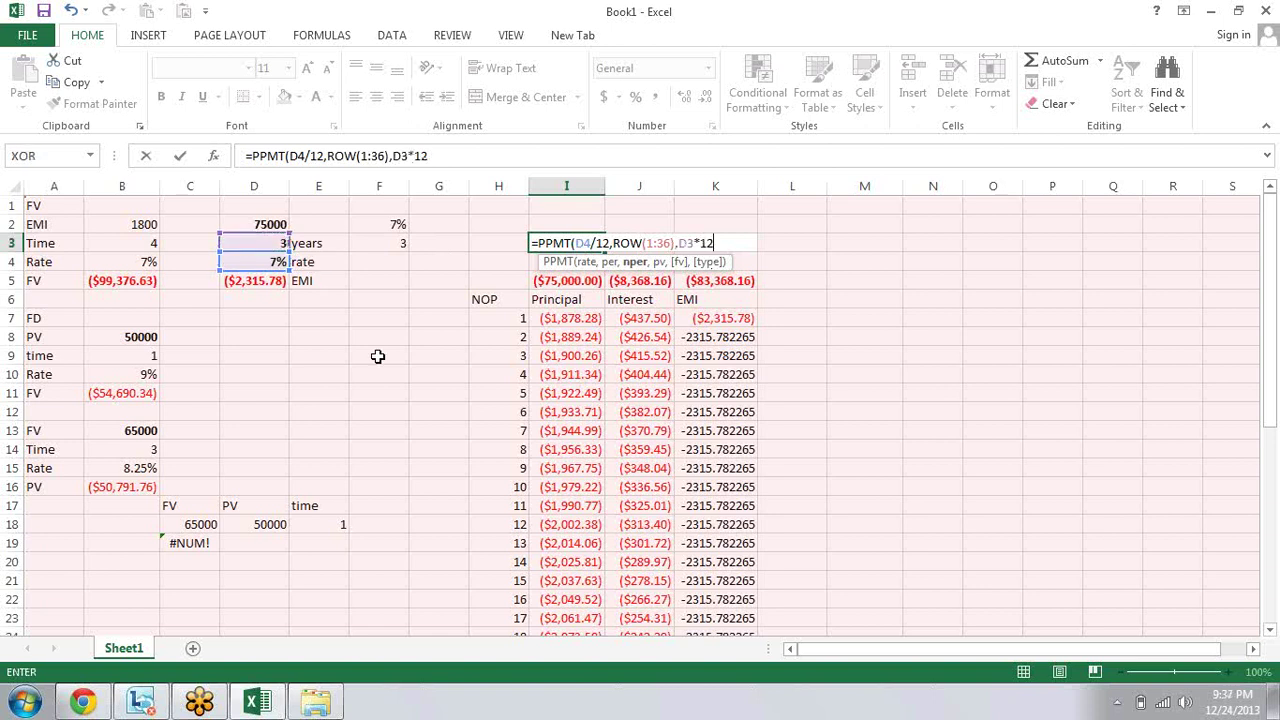
text(,)
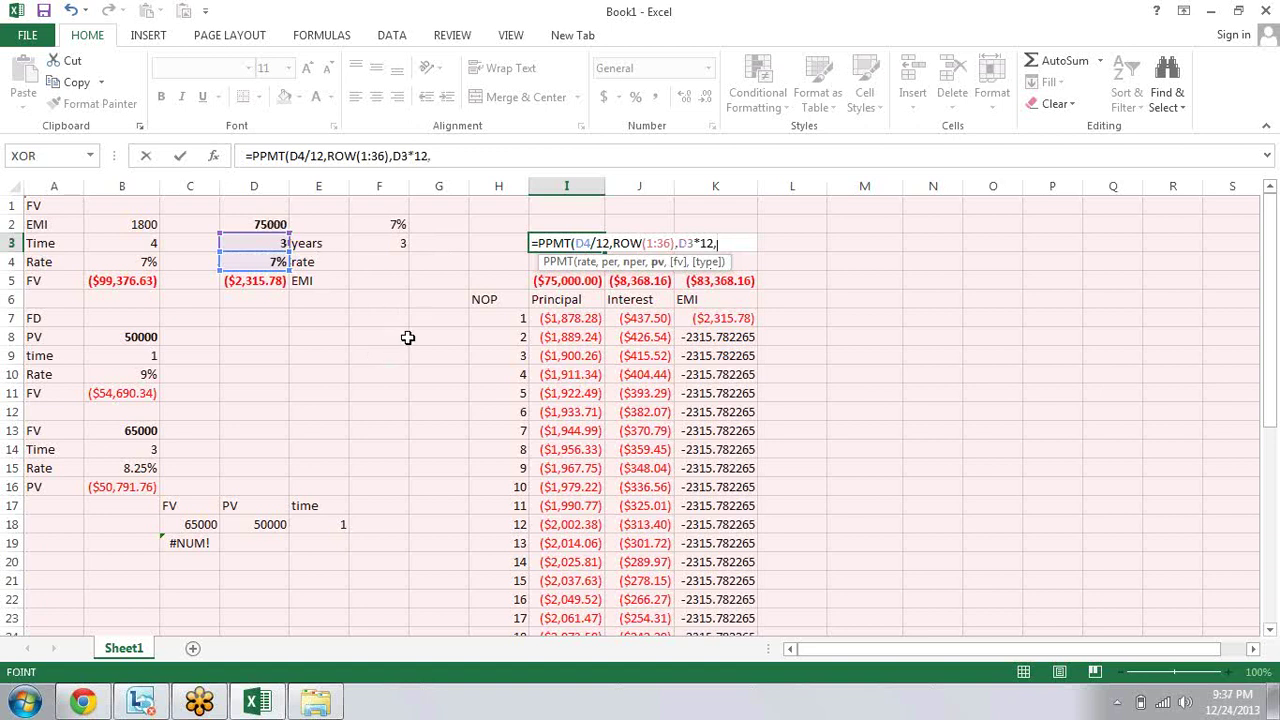
key(Left)
key(Left)
key(Left)
key(Up)
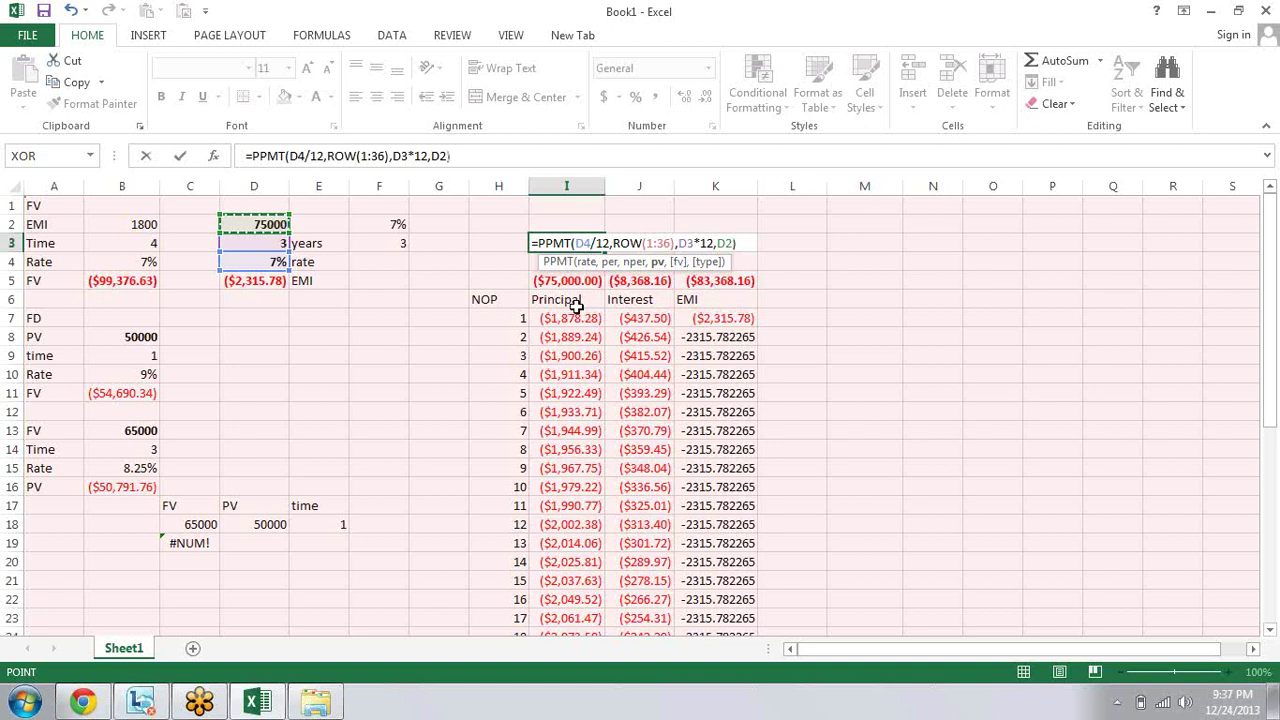
text())
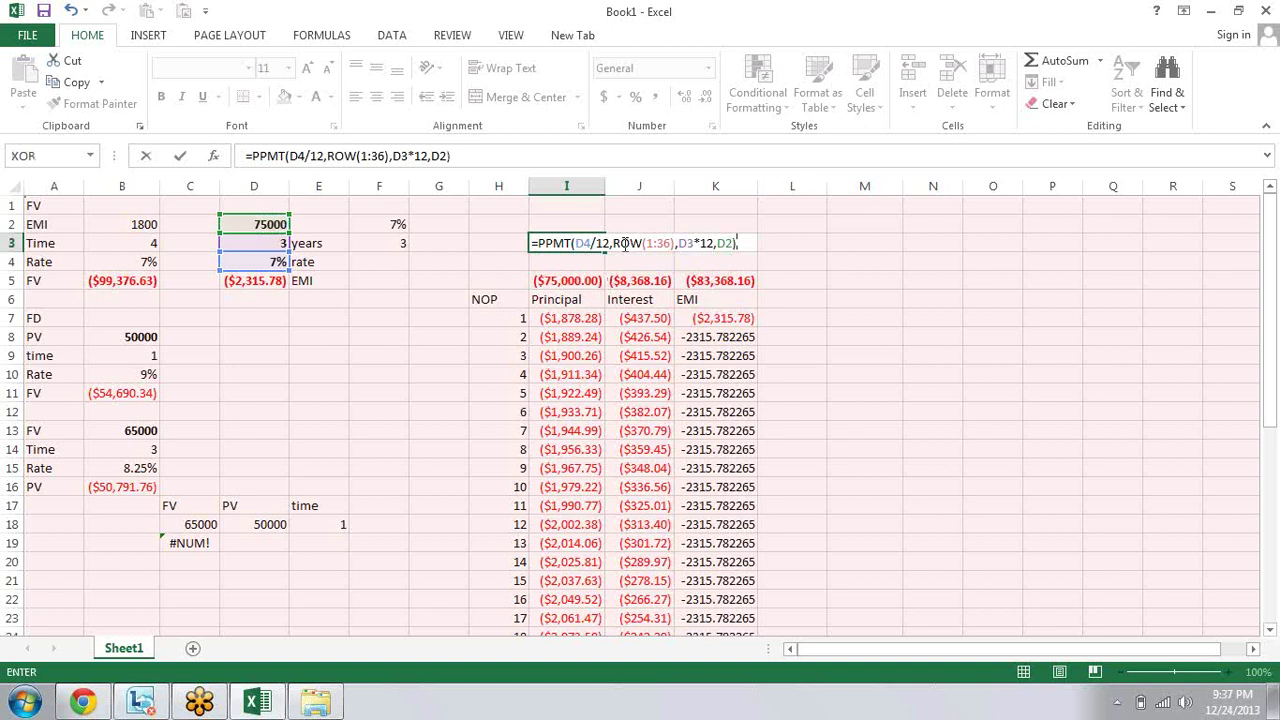
Step: Inspect ROW(1:36) and commit I3 as an array formula, returning -1878.28226
click(613, 243)
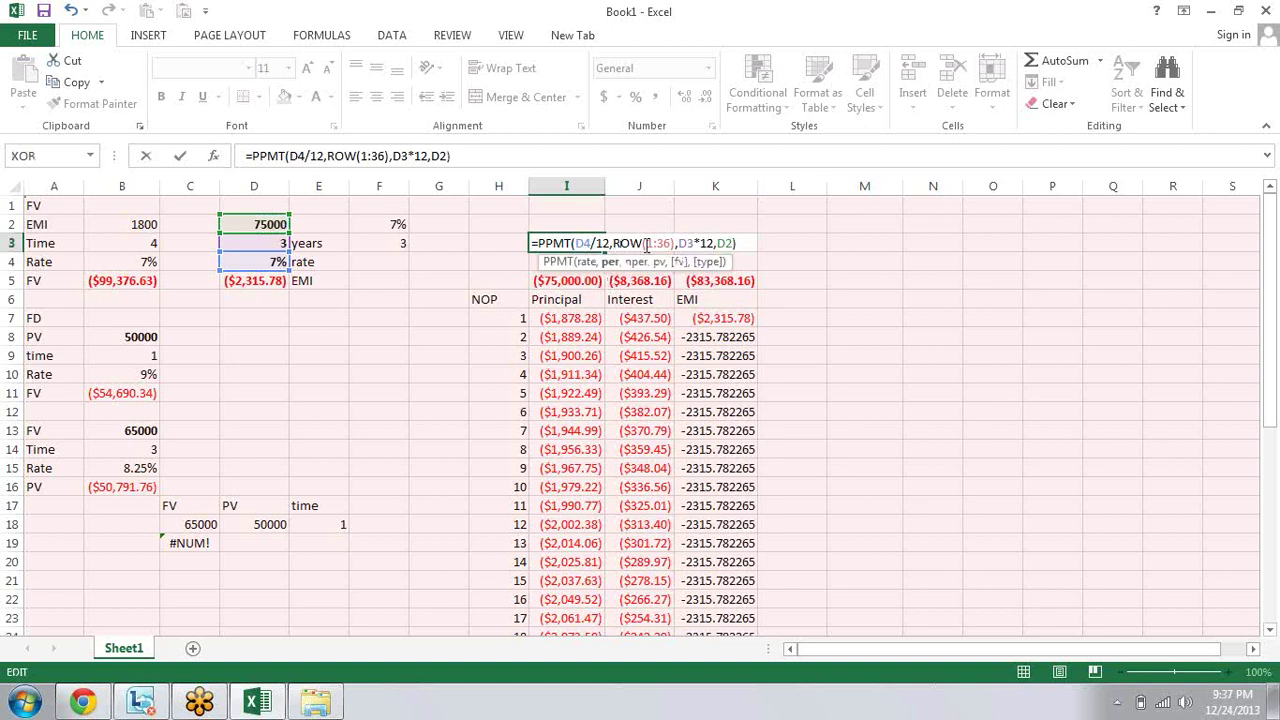
drag(613, 243, 676, 243)
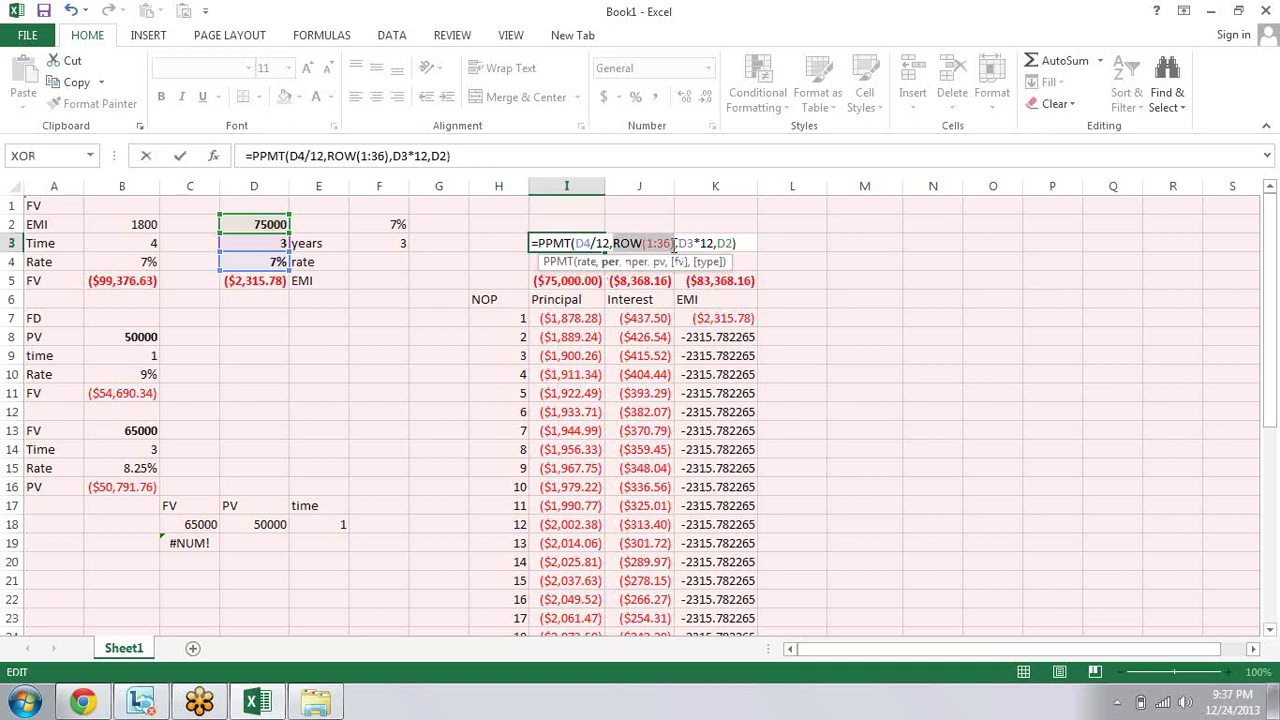
drag(676, 243, 668, 243)
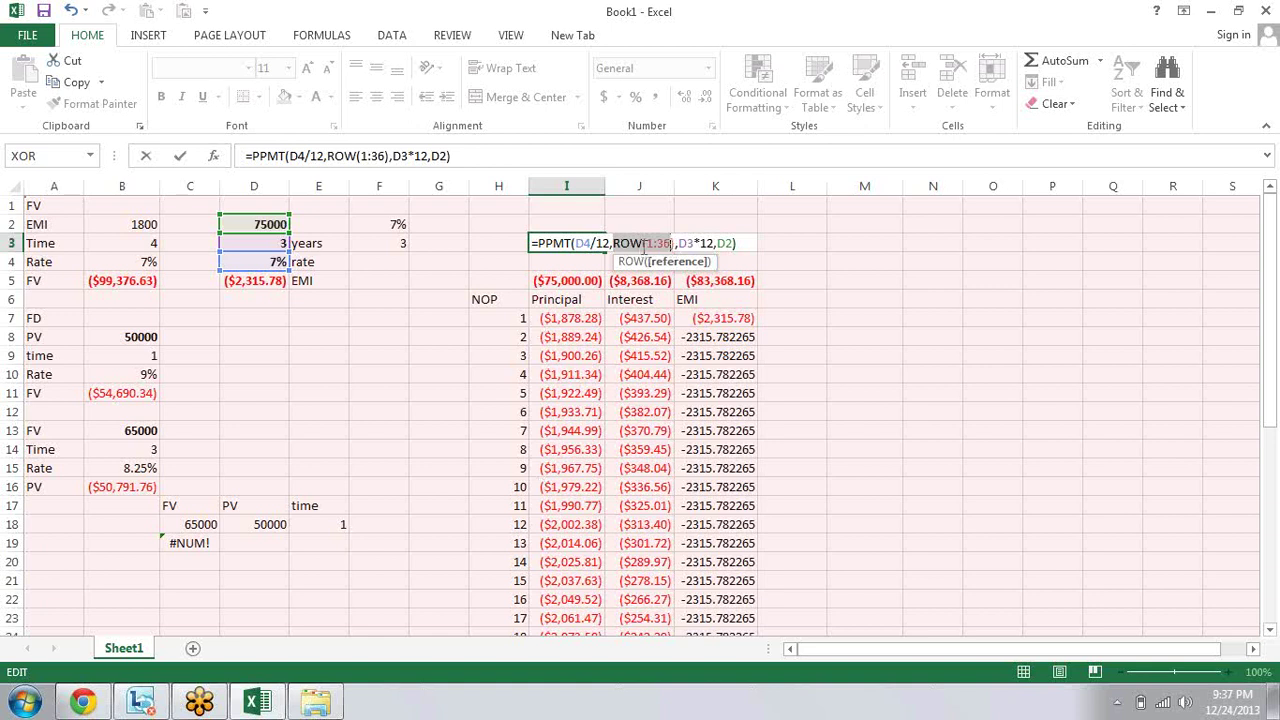
click(643, 243)
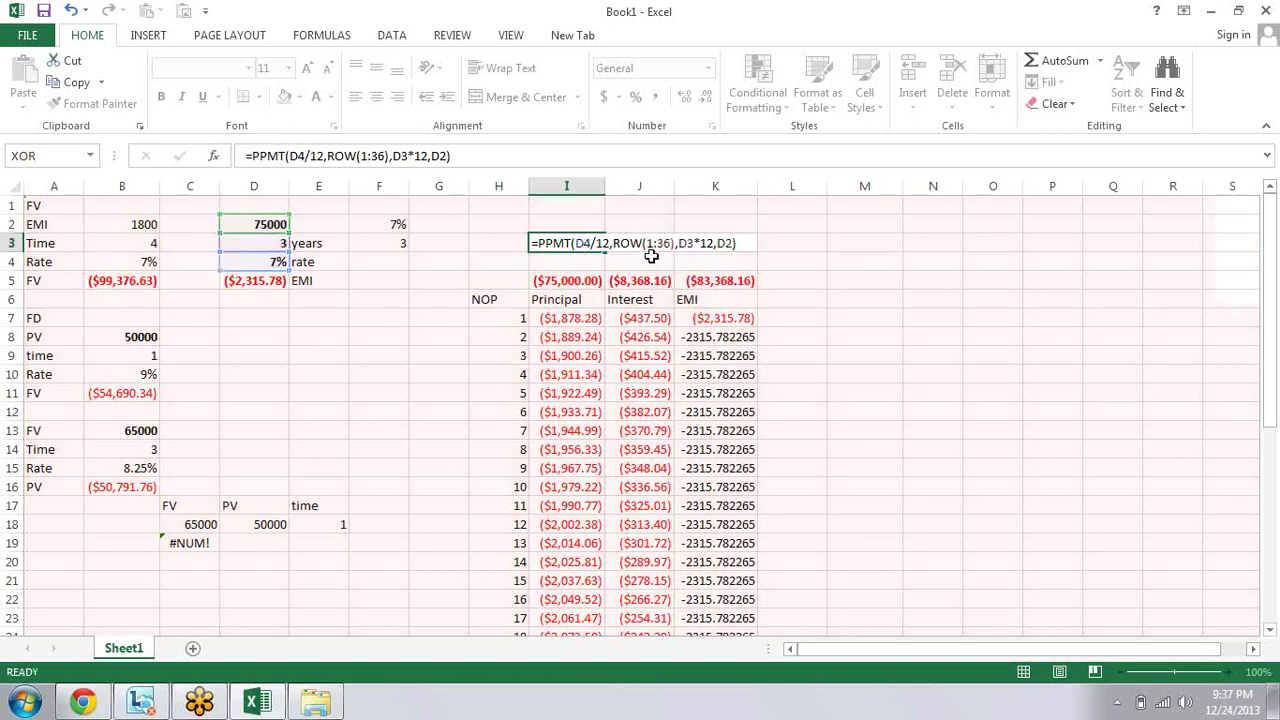
key(ctrl+shift+Return)
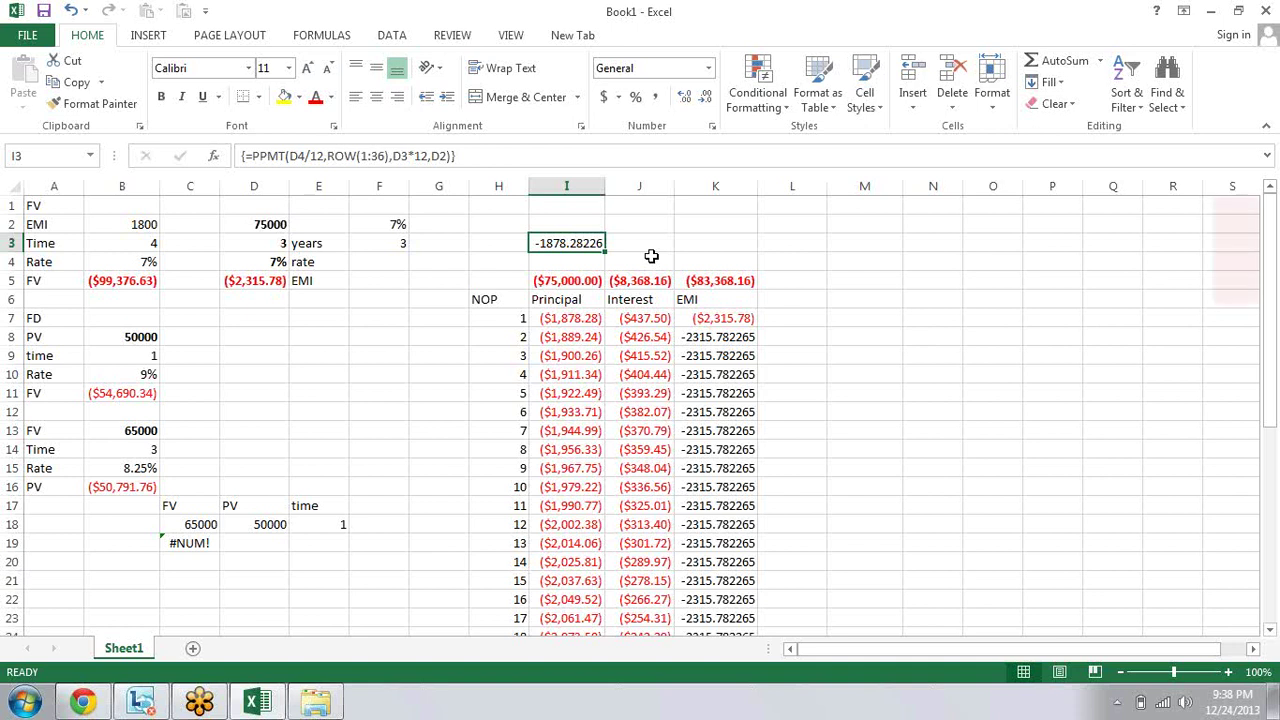
Step: Change I3 to the array formula =ABS(PPMT(D4/12,ROW(1:36),D3*12,D2)), returning 1878.28226
double_click(603, 245)
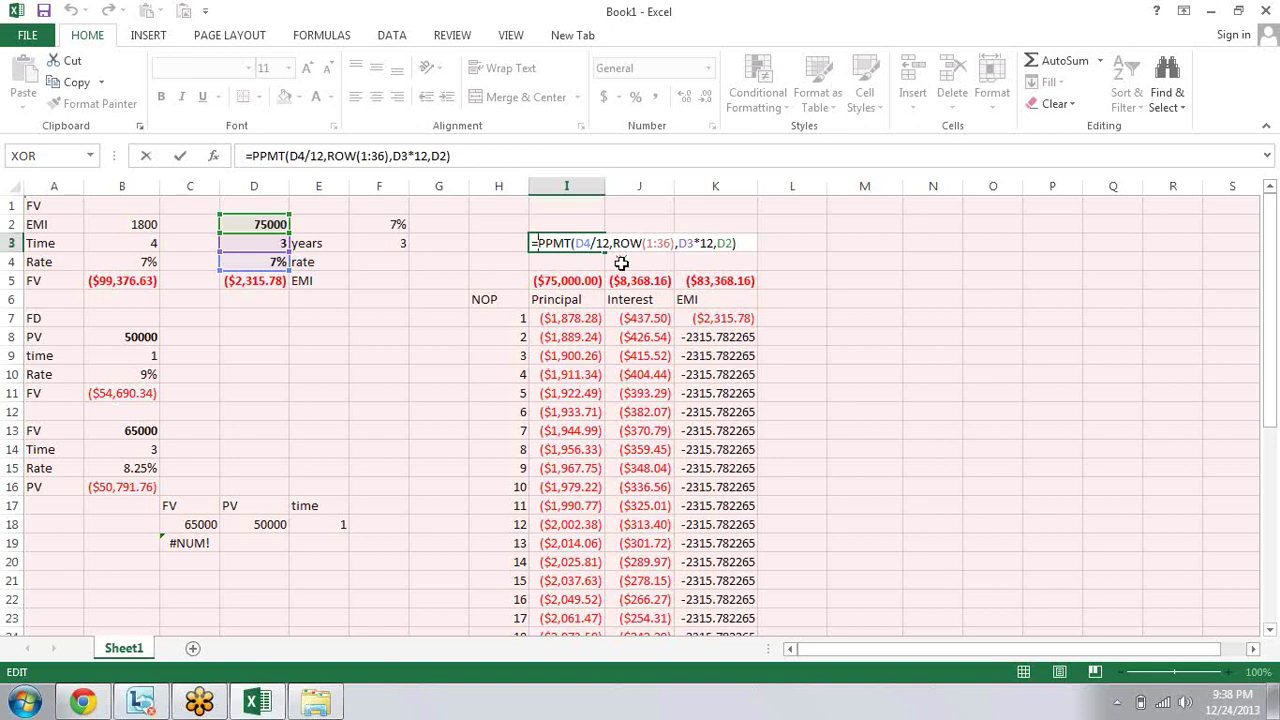
text(abs)
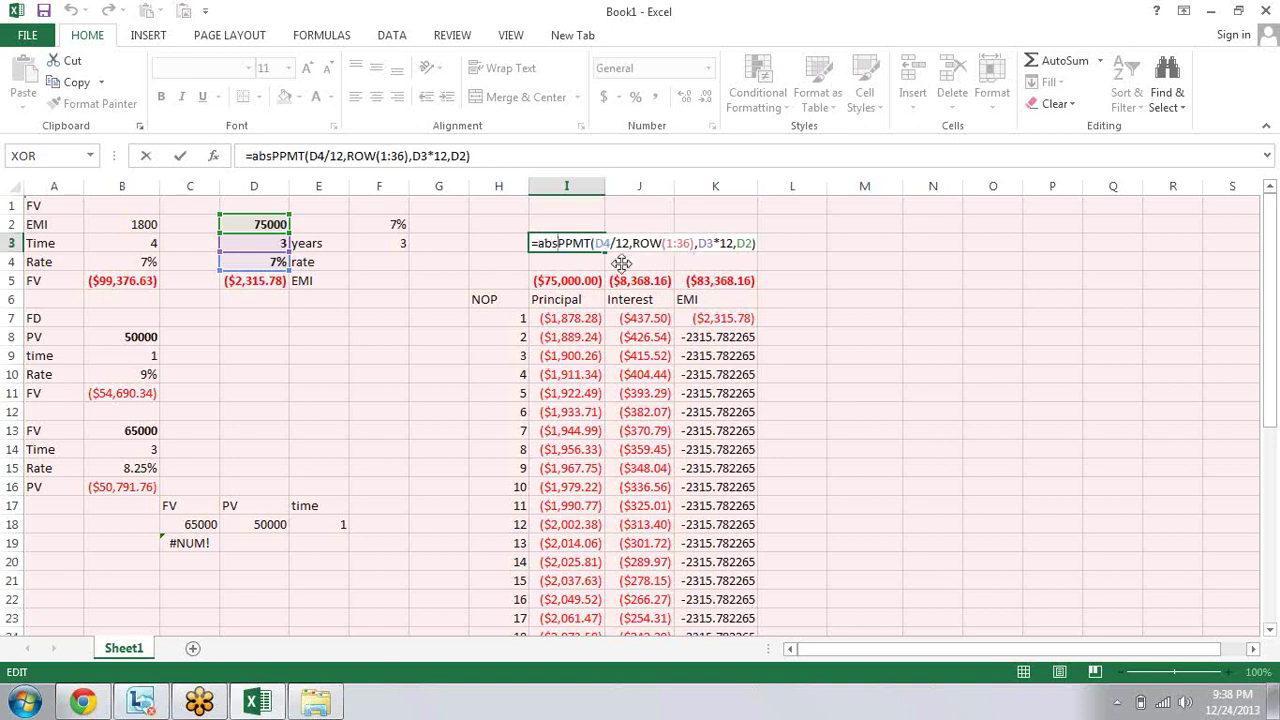
text(()
click(762, 244)
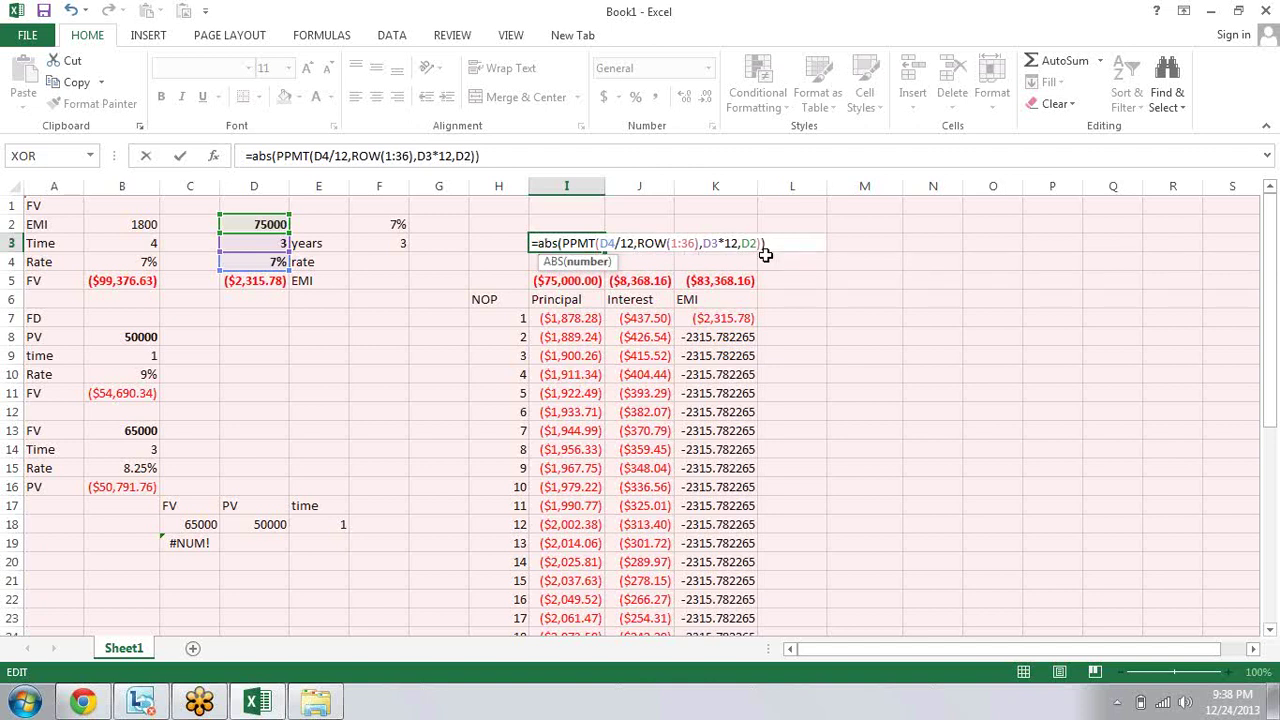
text())
key(ctrl+shift+Return)
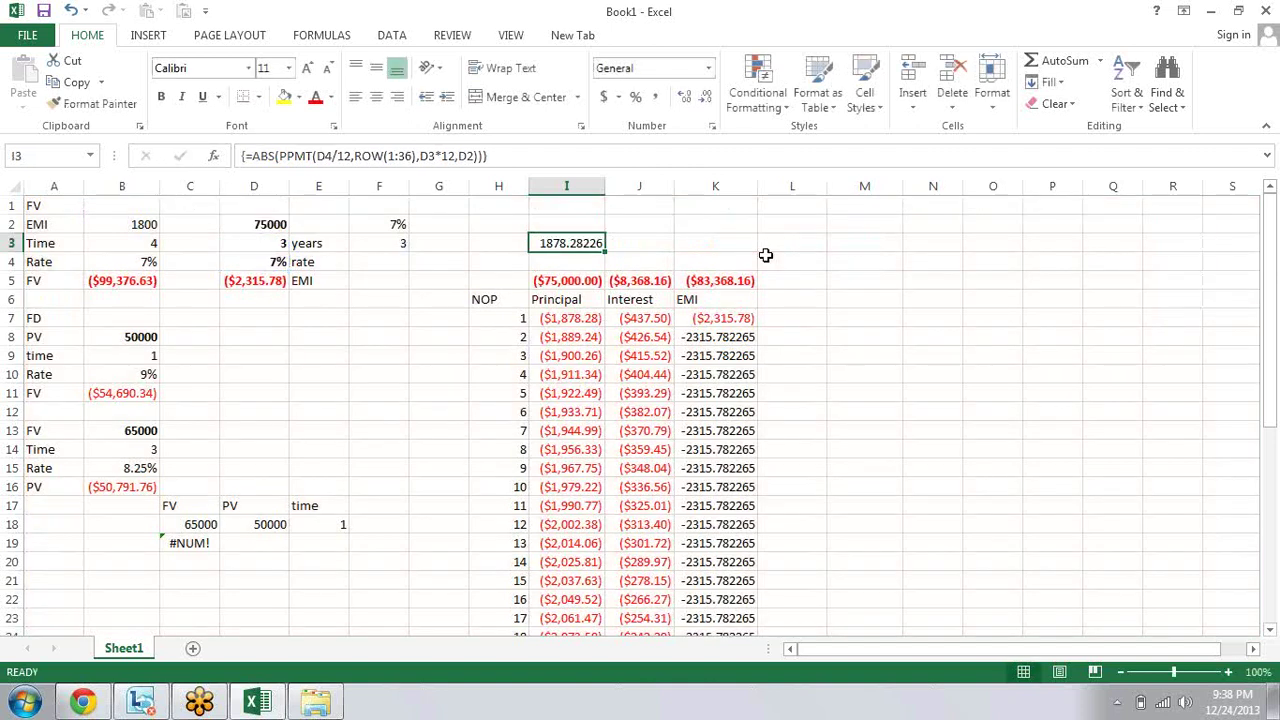
double_click(548, 242)
text(s)
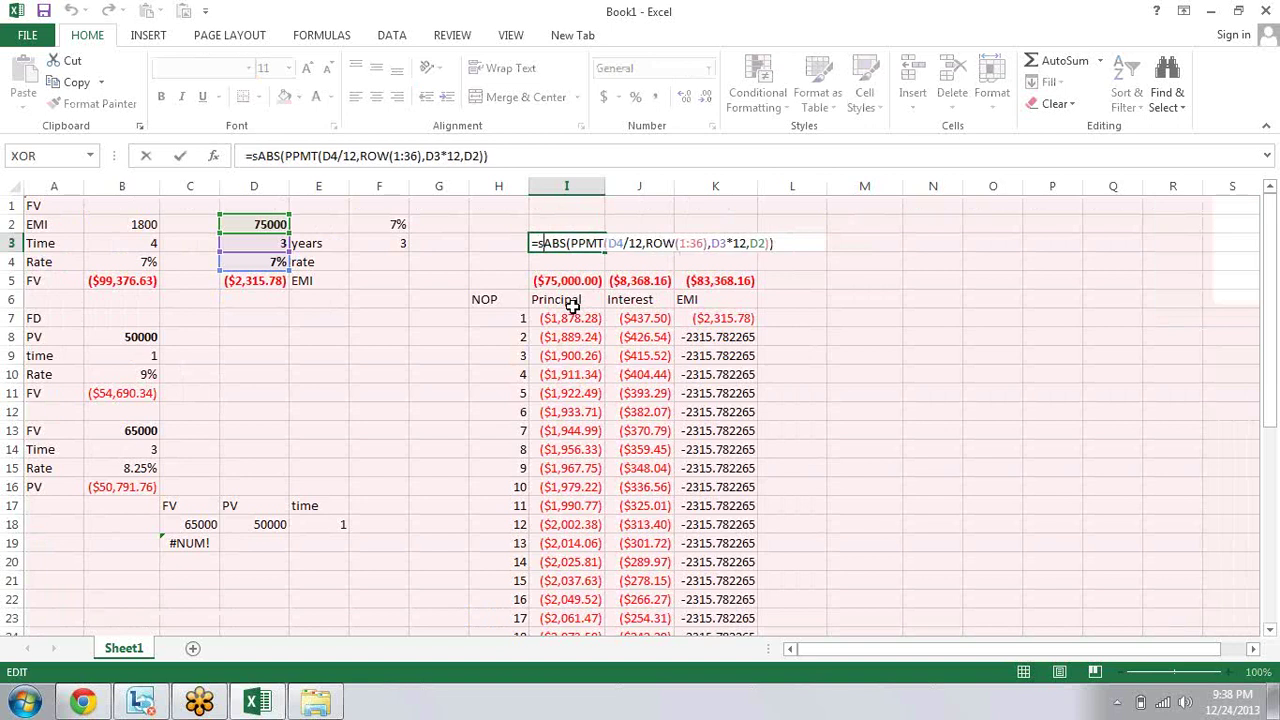
Step: Make I3 the array formula =SUM(ABS(PPMT(D4/12,ROW(1:36),D3*12,D2))), totalling 75000
key(Tab)
key(Left)
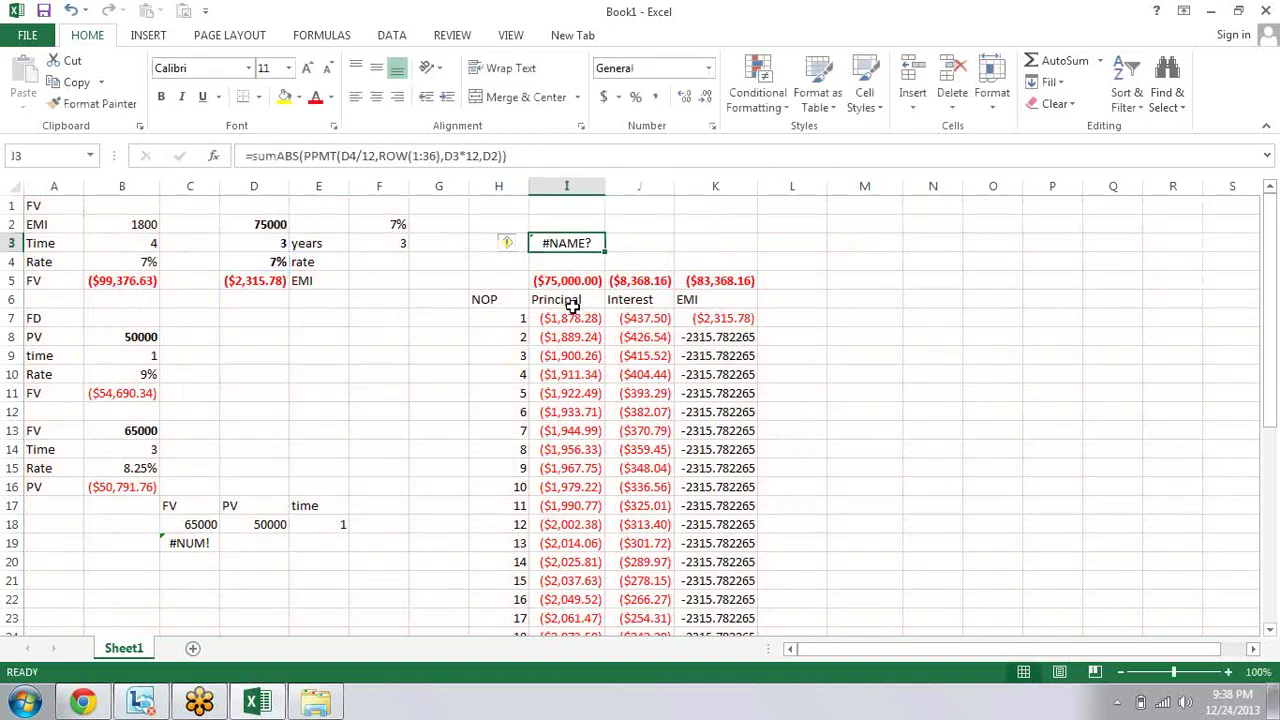
key(F2)
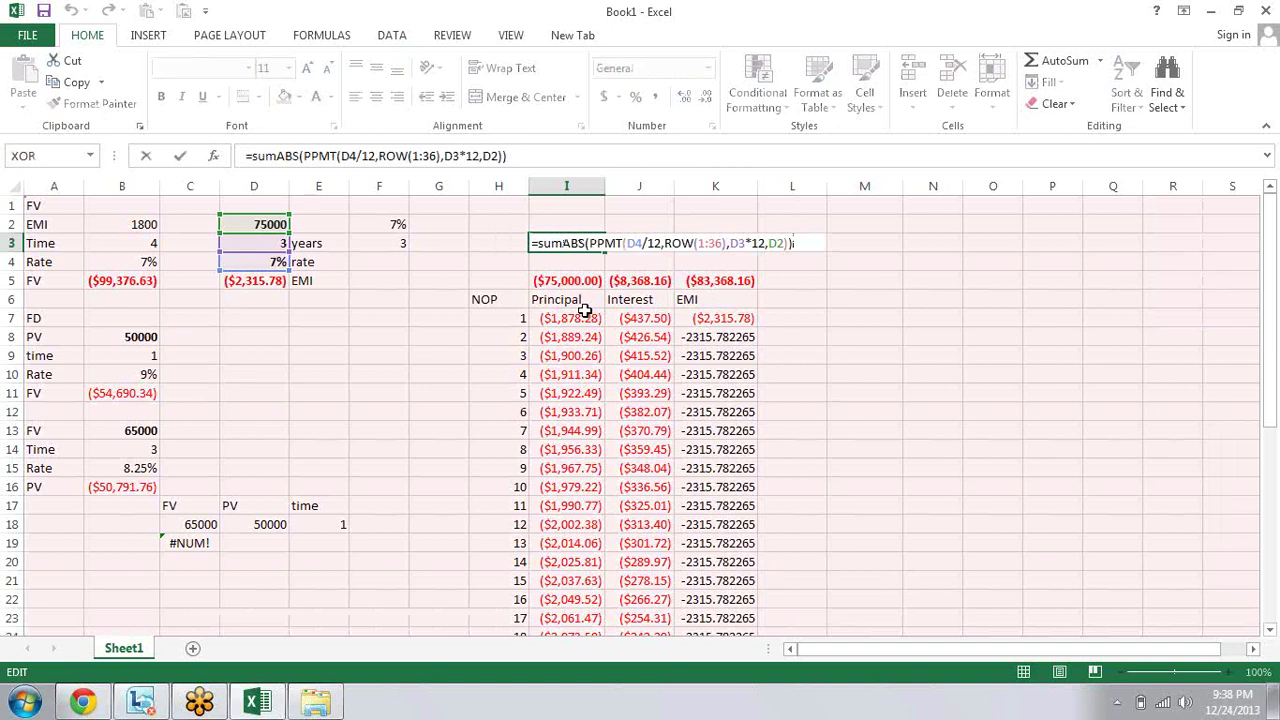
key(Home)
key(Right)
key(Right)
key(Right)
text(()
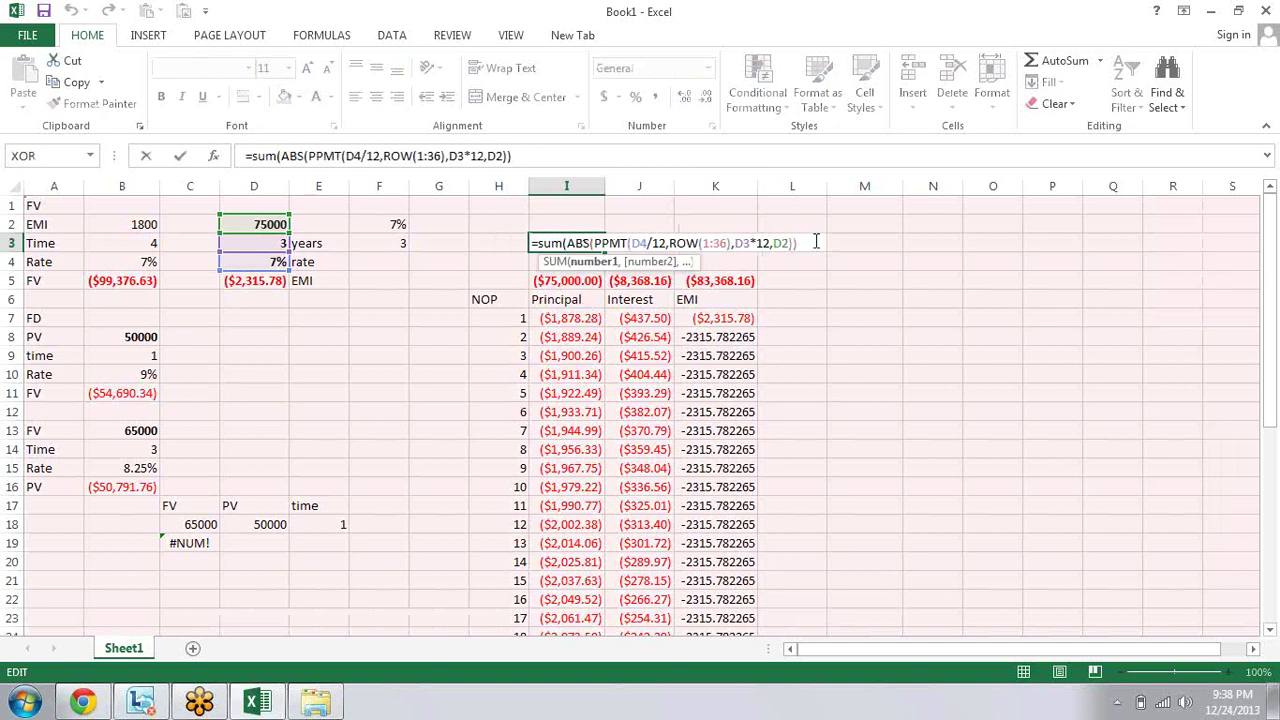
key(End)
text())
key(ctrl+shift+Return)
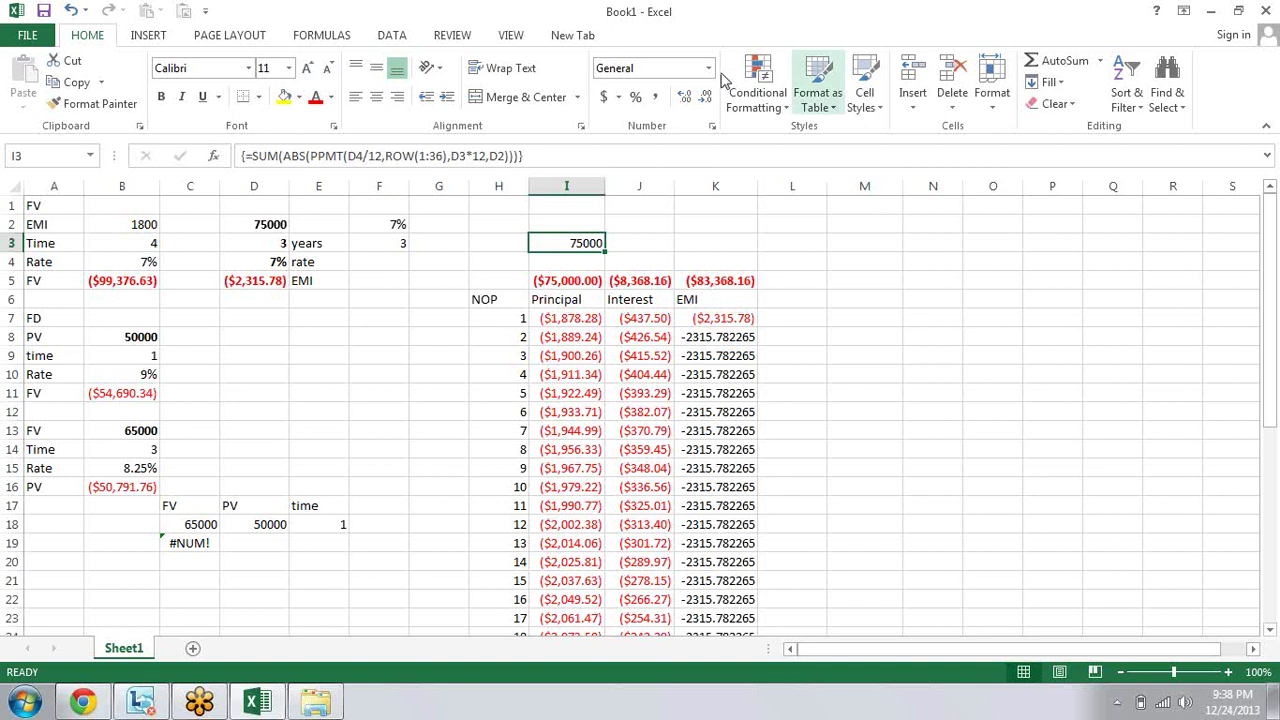
Step: Run Evaluate Formula on I3, resolving the D4/12 rate and ROW(1:36) periods
click(340, 37)
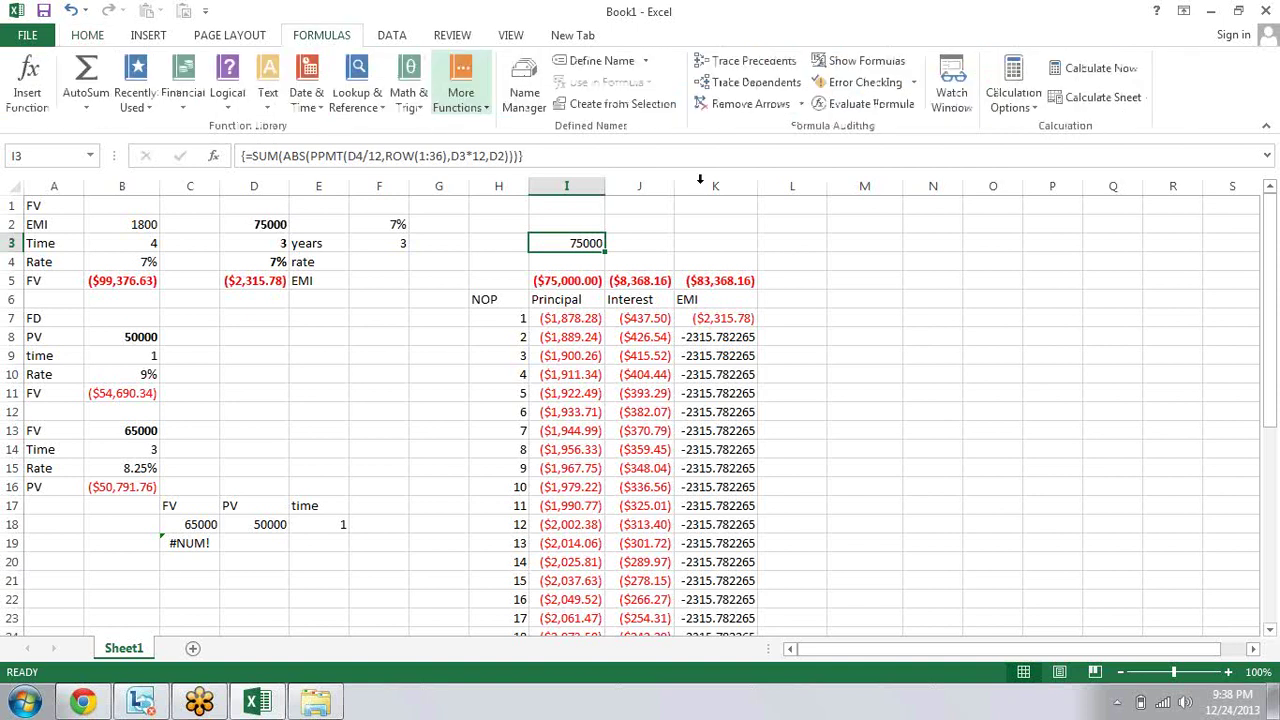
click(866, 104)
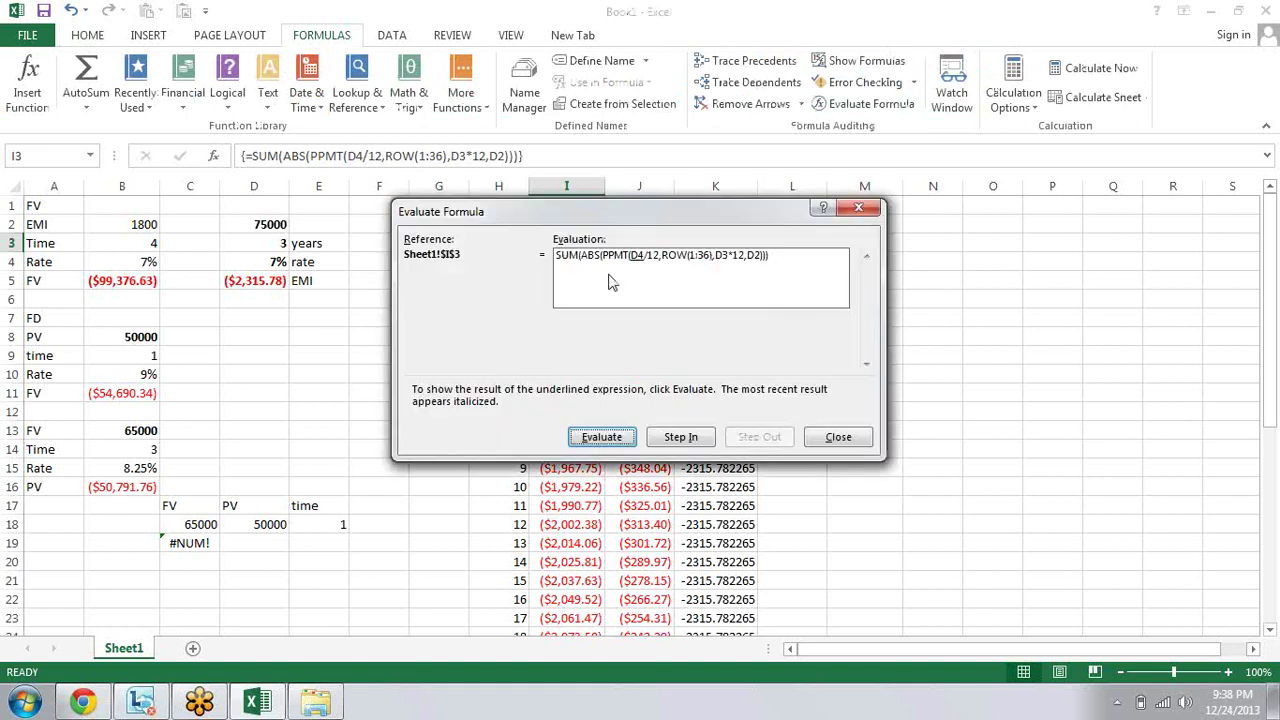
click(602, 437)
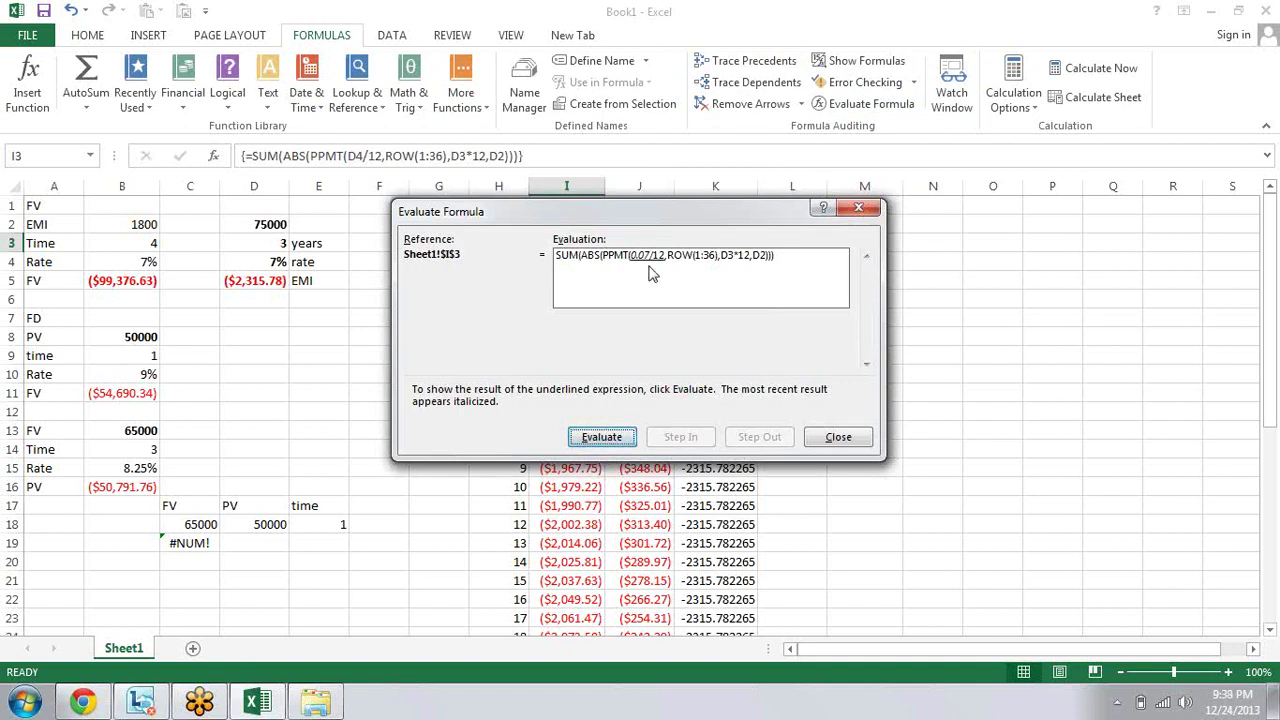
click(604, 440)
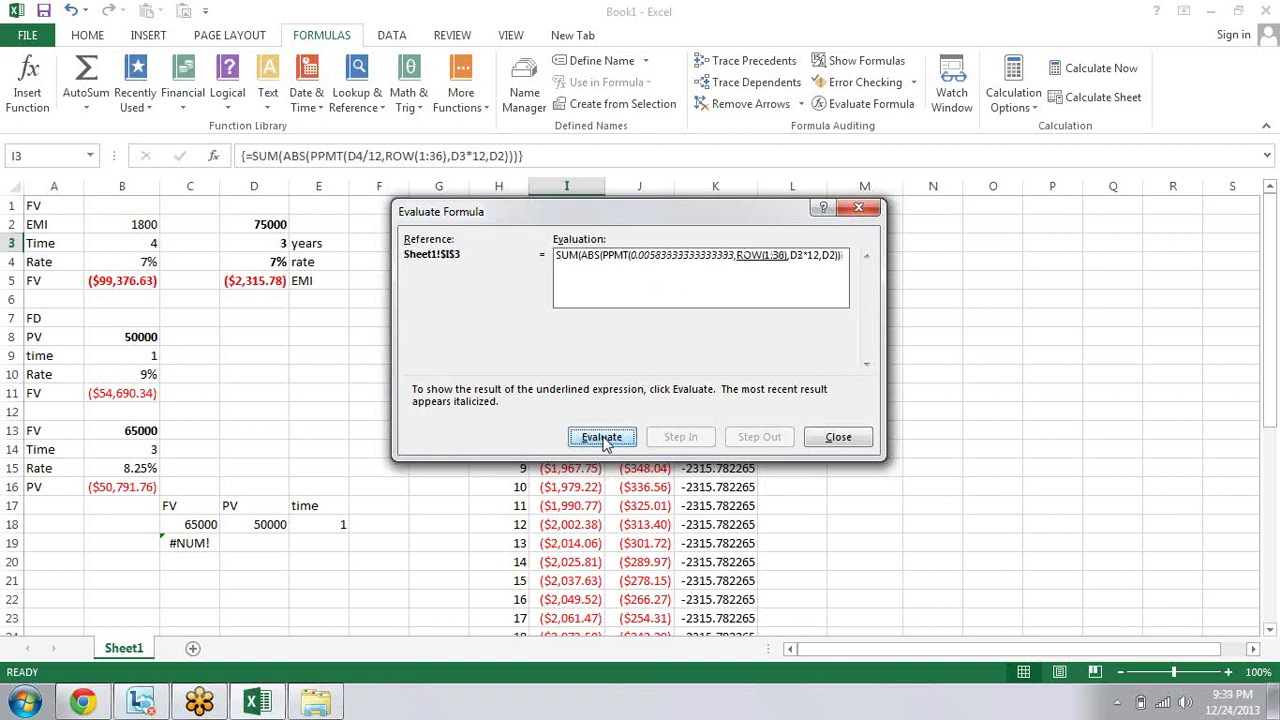
click(604, 440)
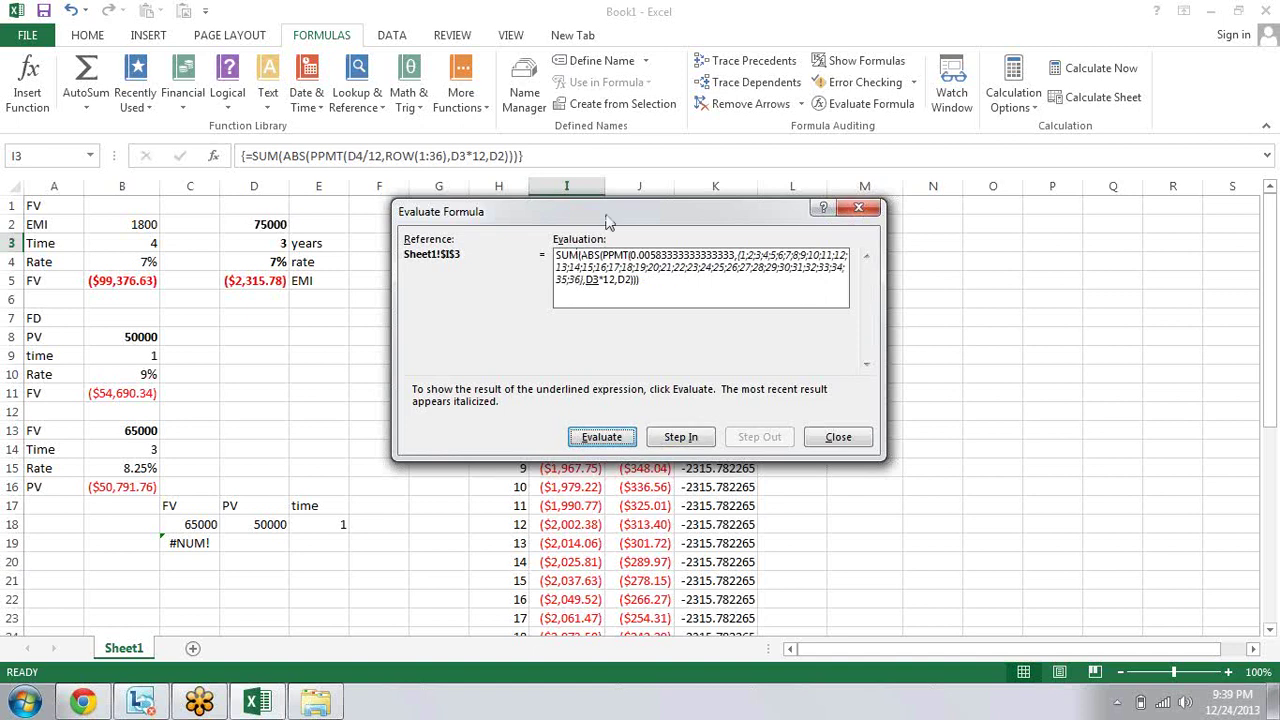
drag(731, 204, 911, 191)
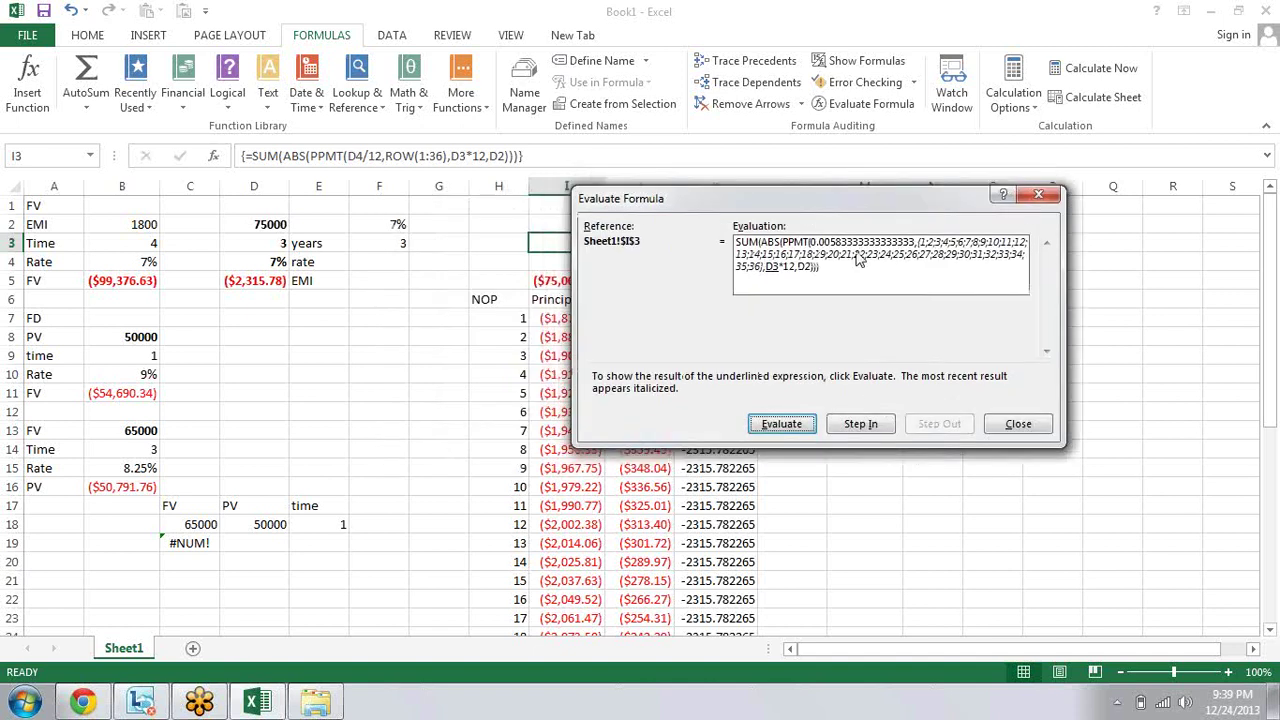
Step: Evaluate the term, loan amount, PPMT, ABS and SUM parts through to 75000, then close
click(783, 424)
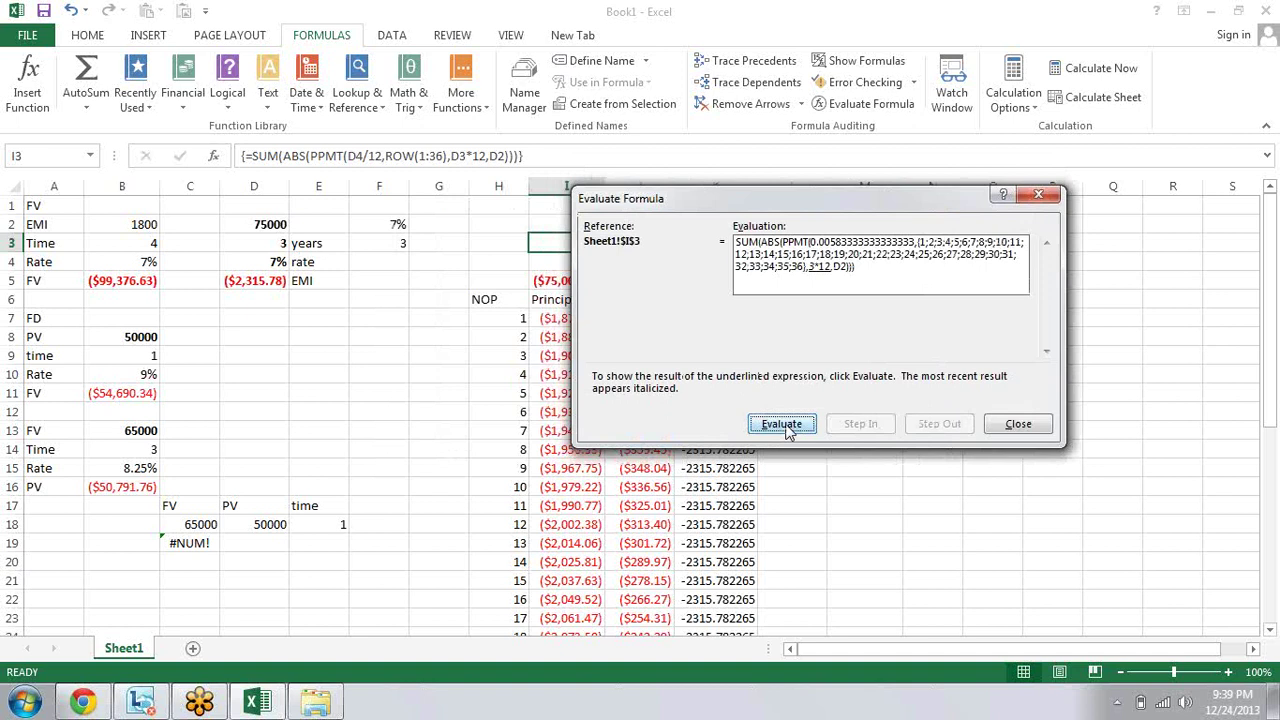
click(783, 424)
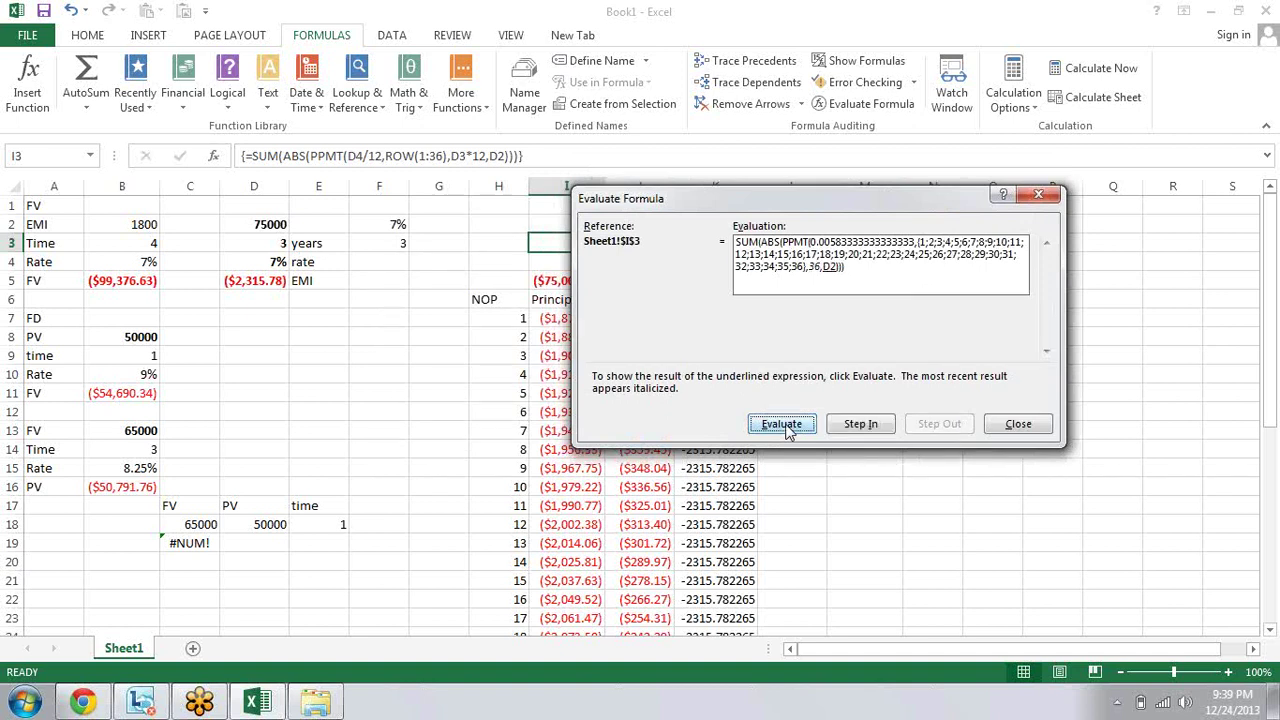
click(783, 424)
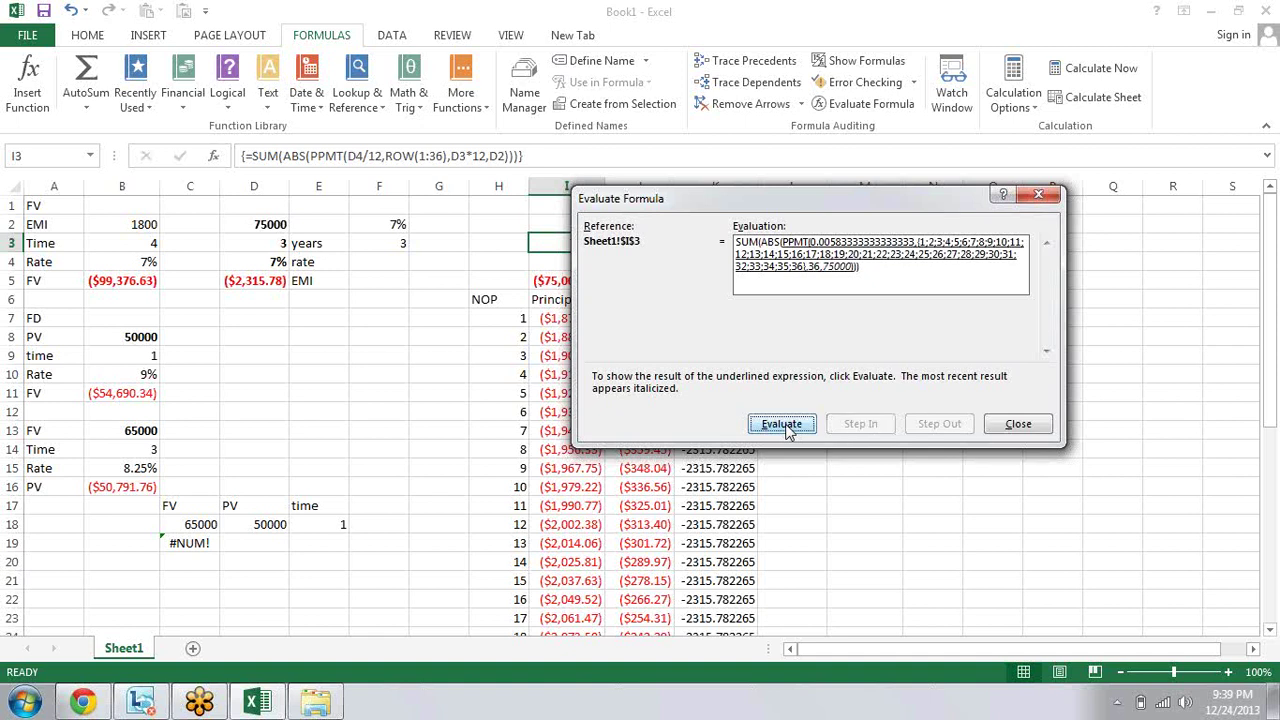
click(783, 424)
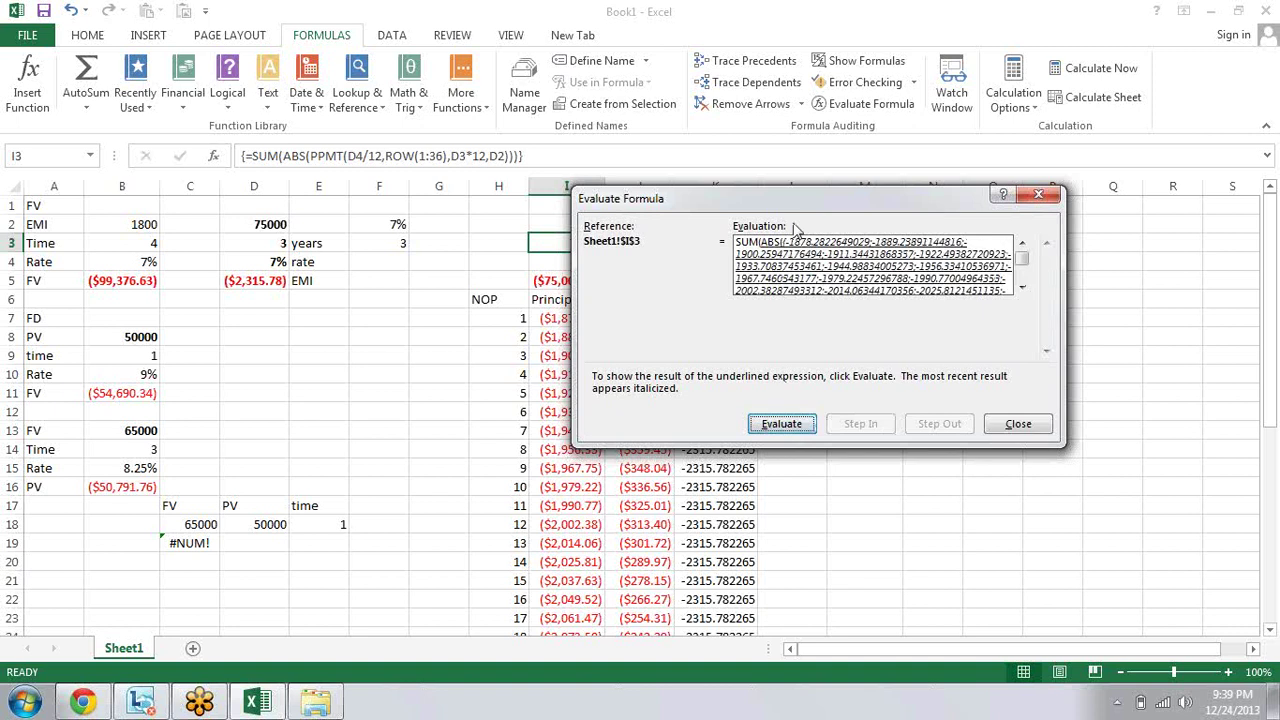
drag(802, 200, 972, 260)
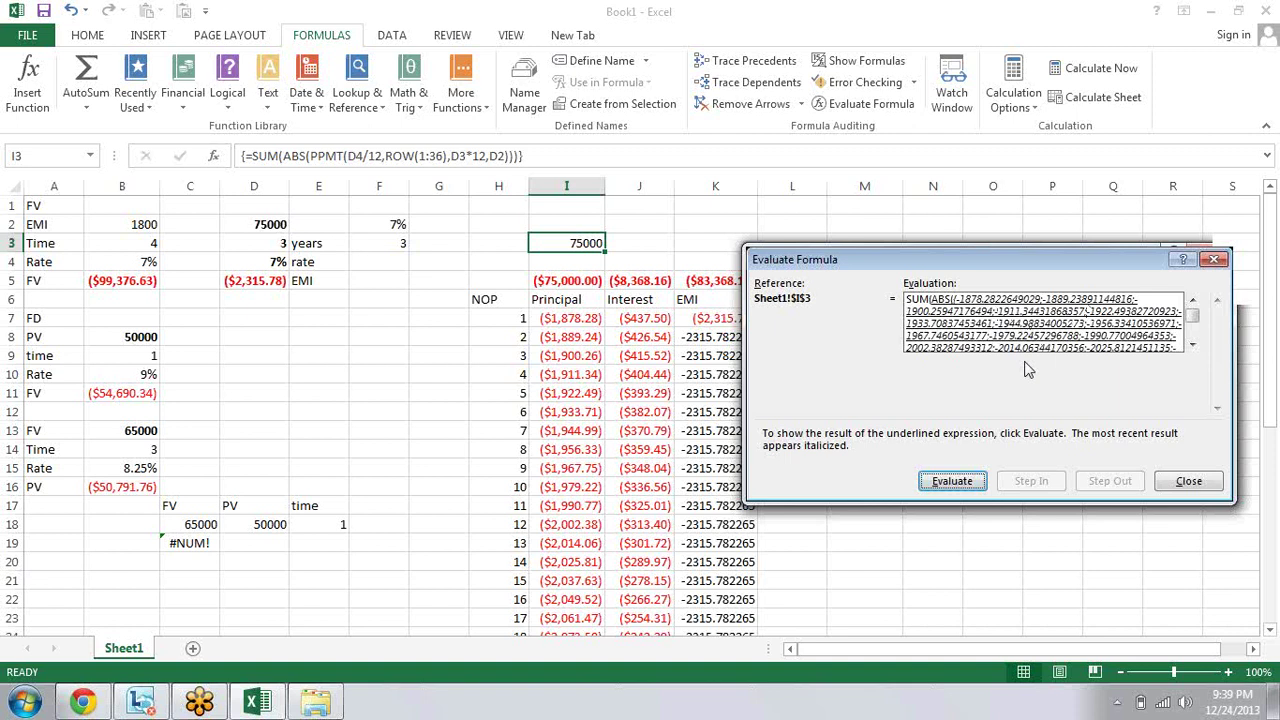
click(955, 481)
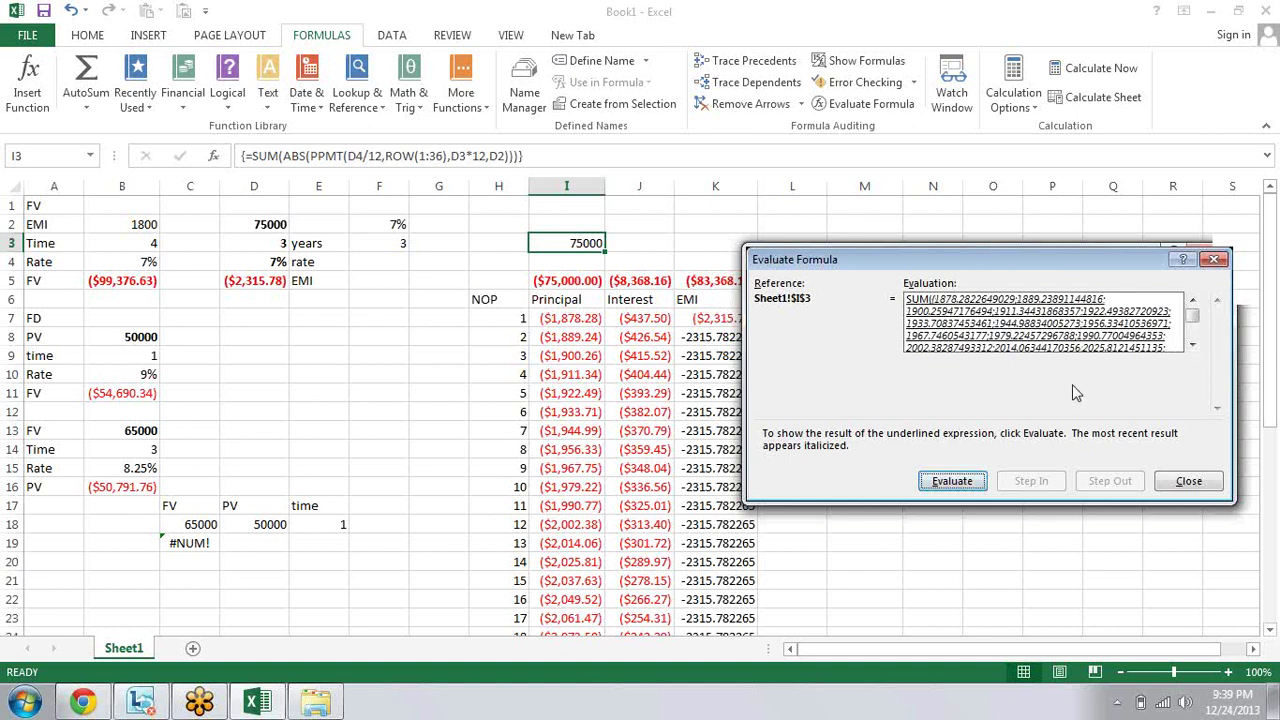
click(955, 481)
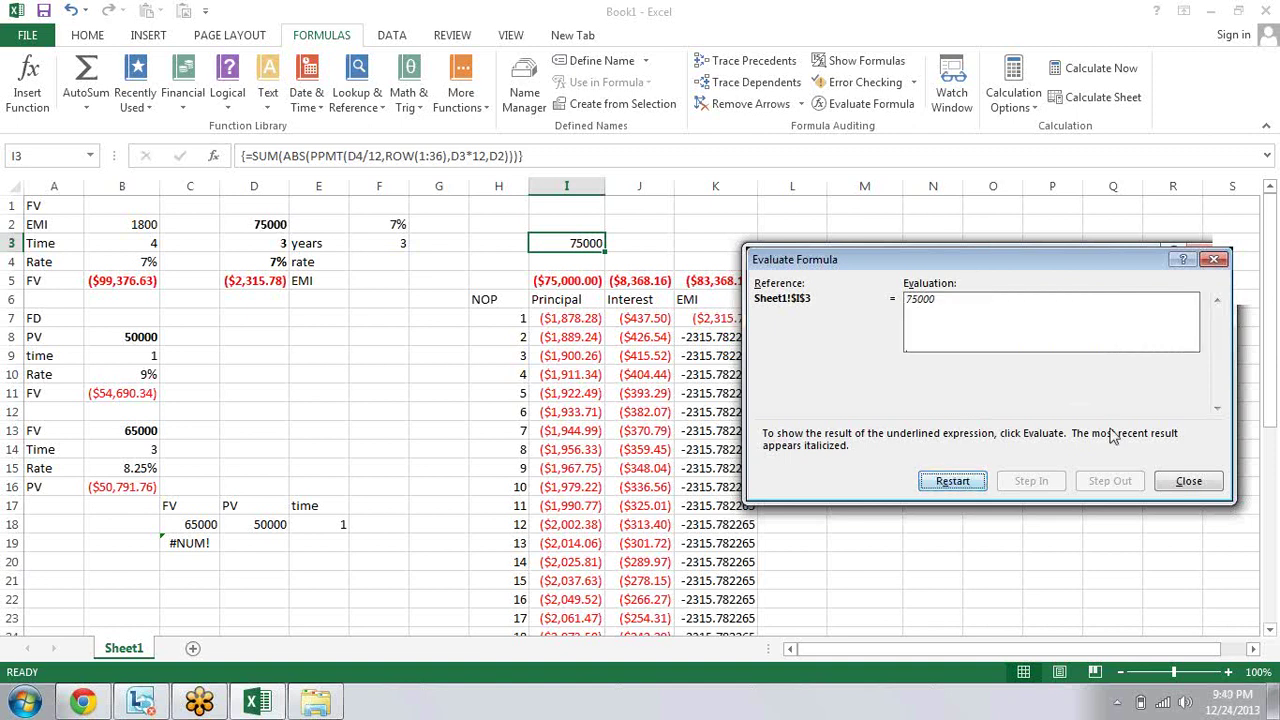
click(1182, 482)
key(Right)
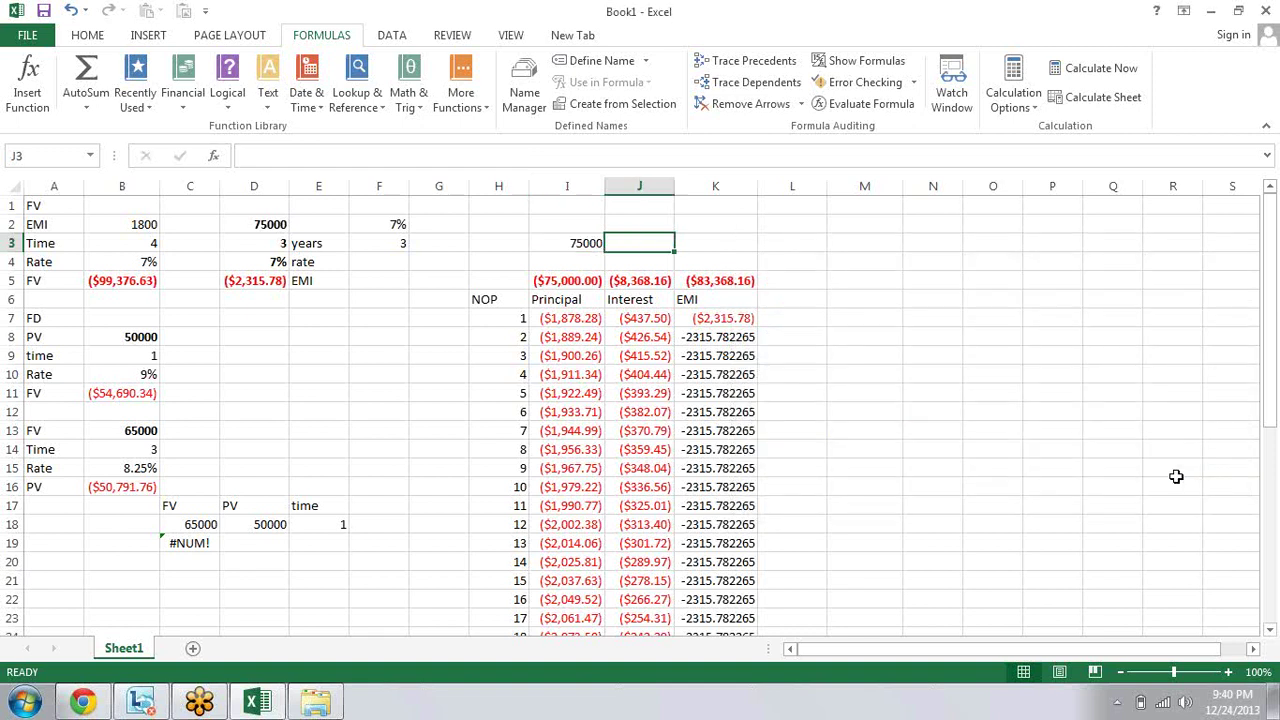
text(=)
text(sun)
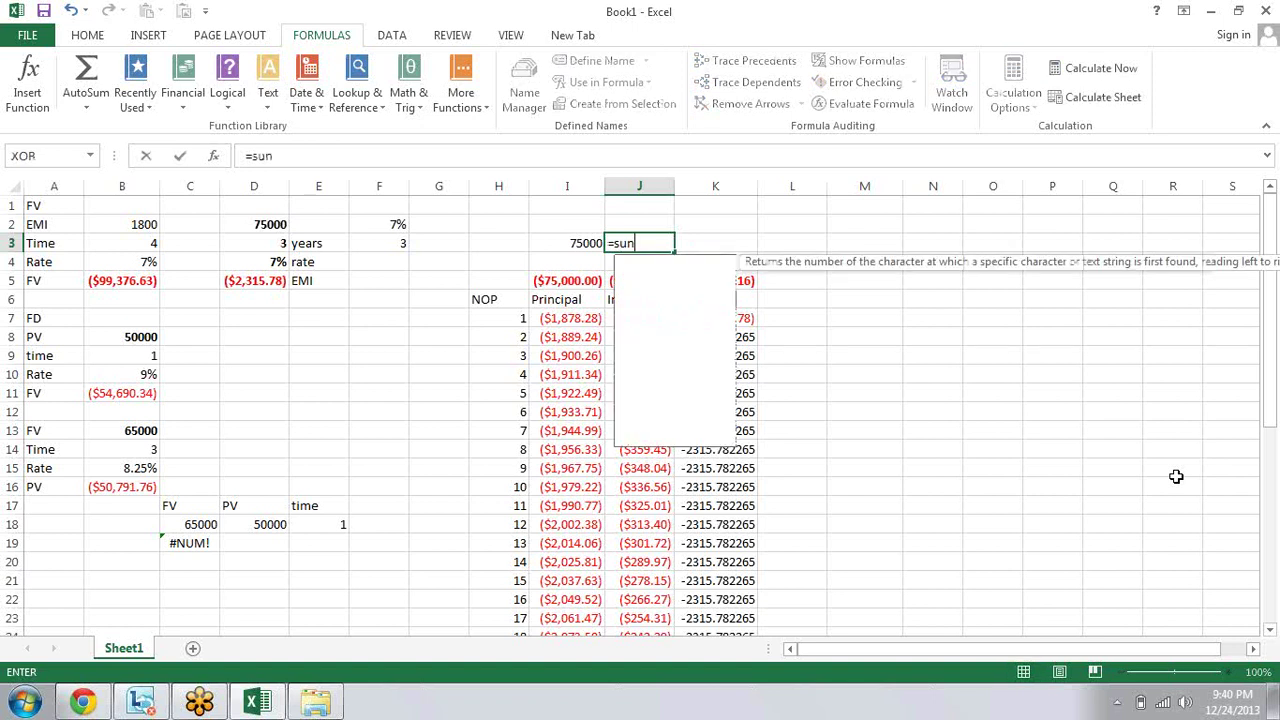
Step: Start J3's formula as =SUM(ABS(IPMT( using the function suggestions
key(BackSpace)
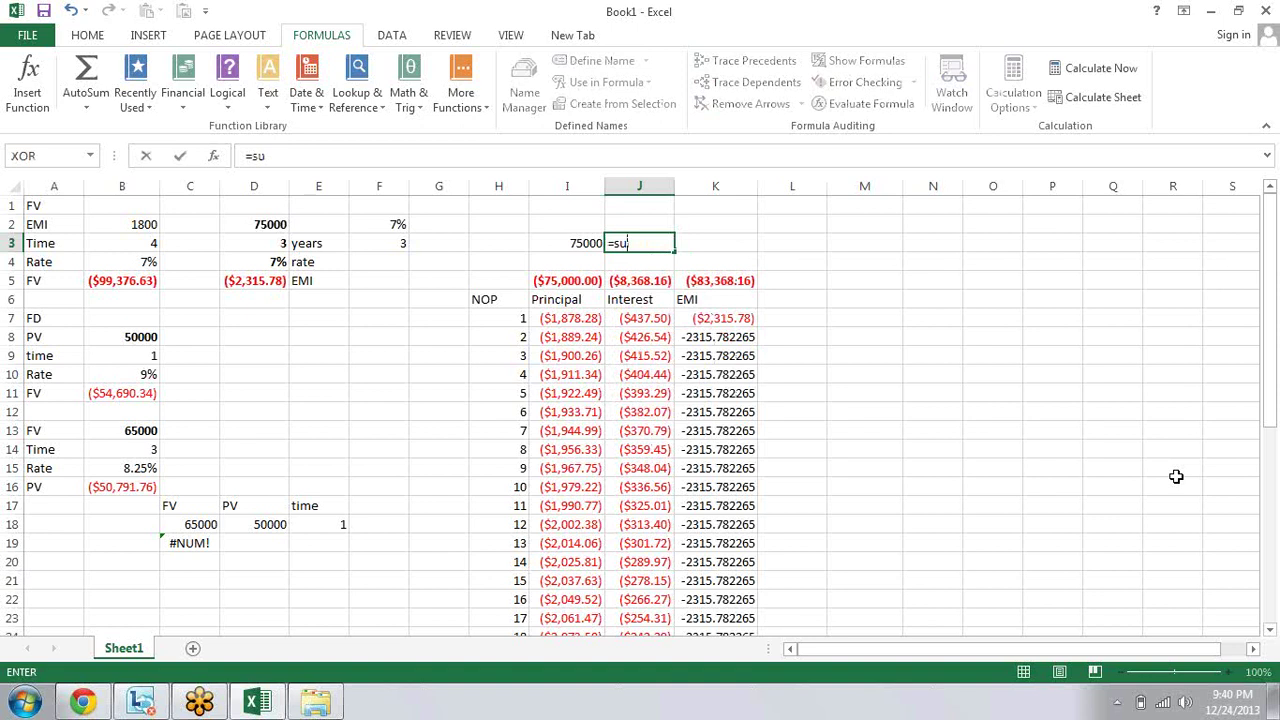
text(m)
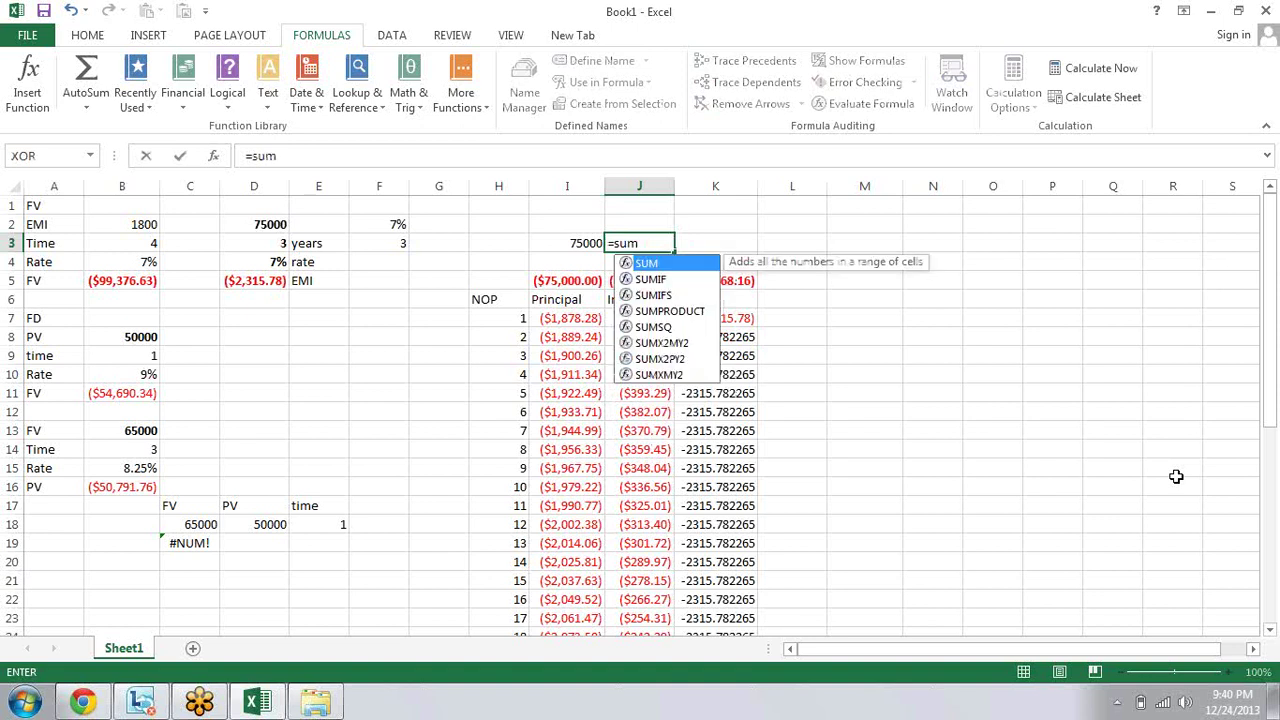
key(Tab)
text(abs()
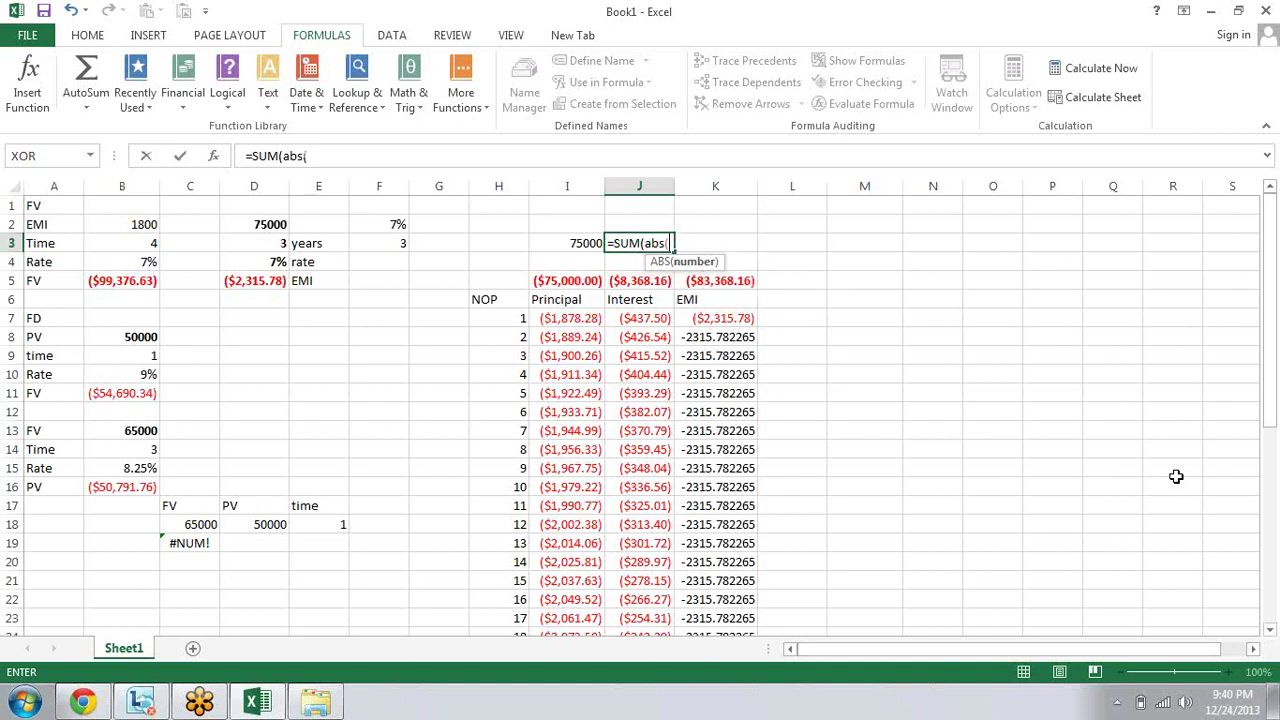
text(i)
text(pm)
key(Tab)
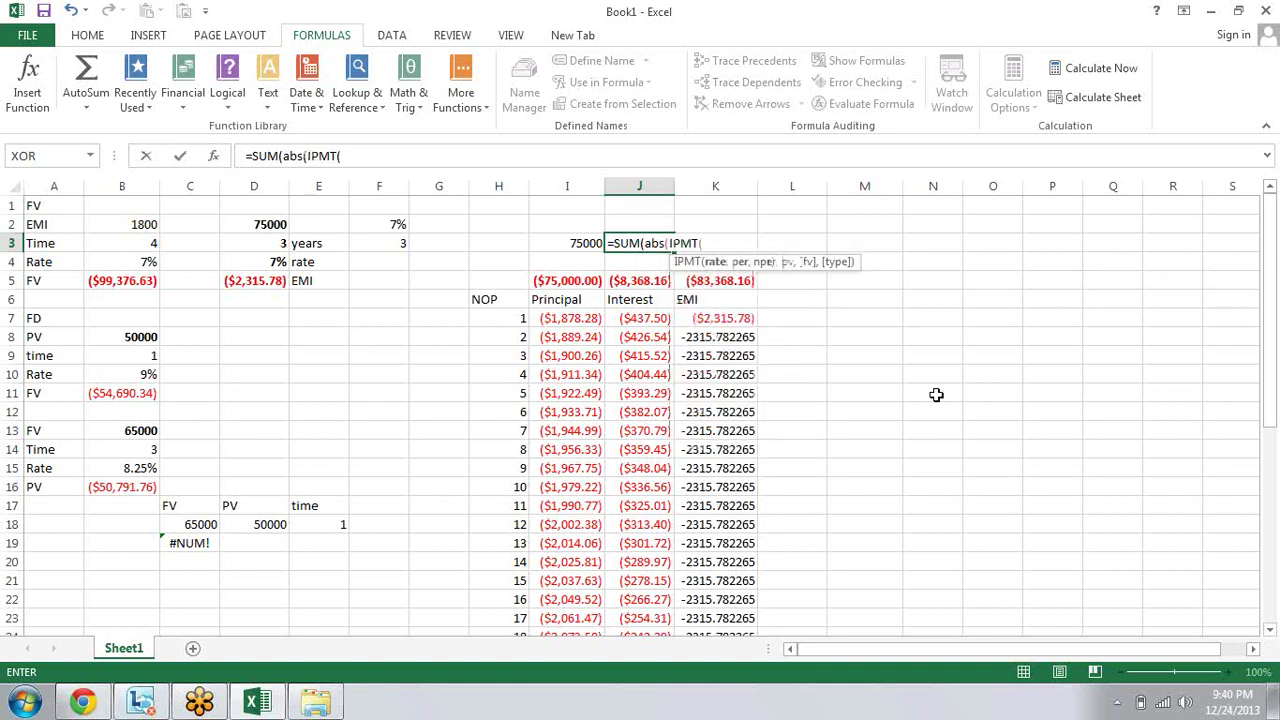
Step: Finish IPMT with D4/12, ROW(1:36), D3*12, D2 as an array formula giving 8368.1615
click(267, 261)
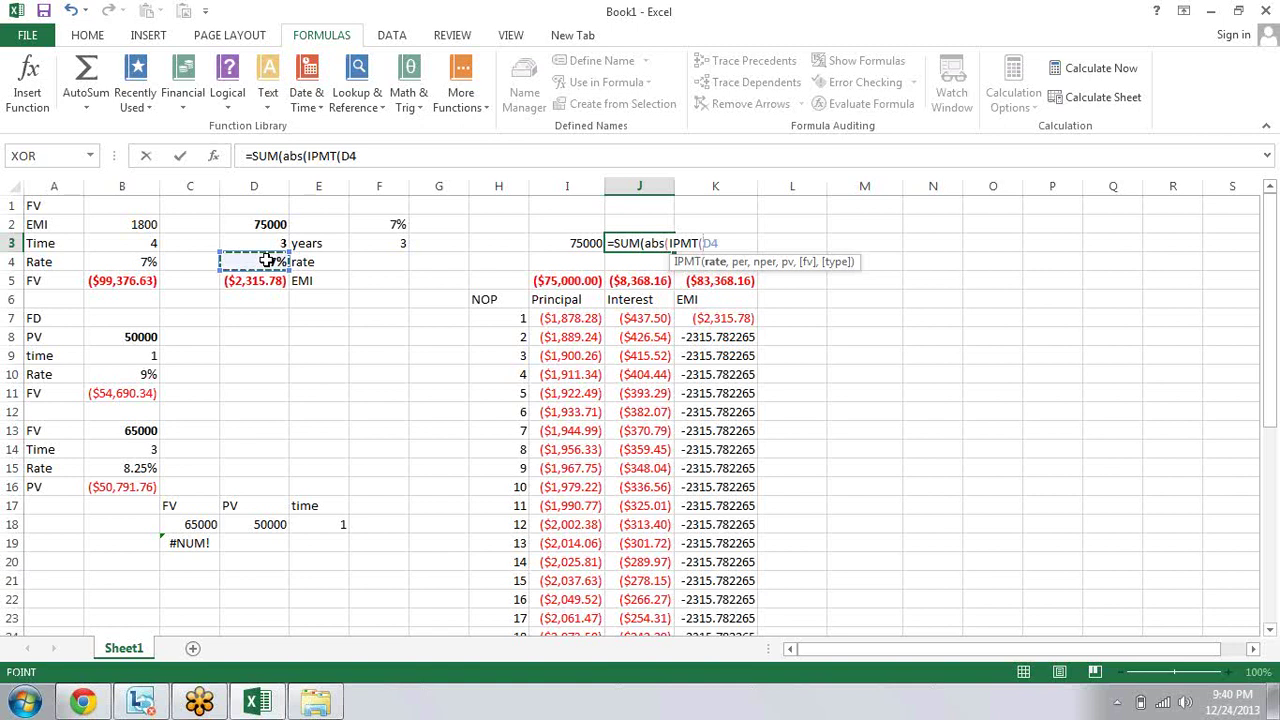
text(/12,)
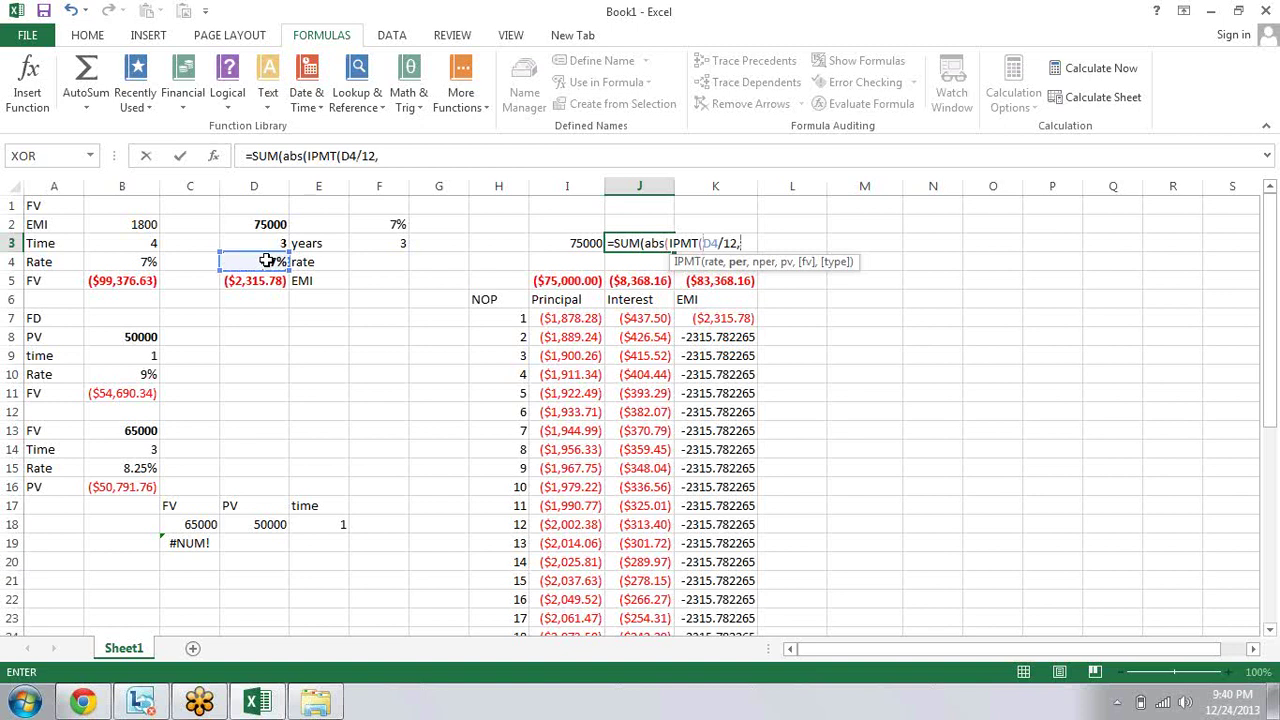
text(row(1:)
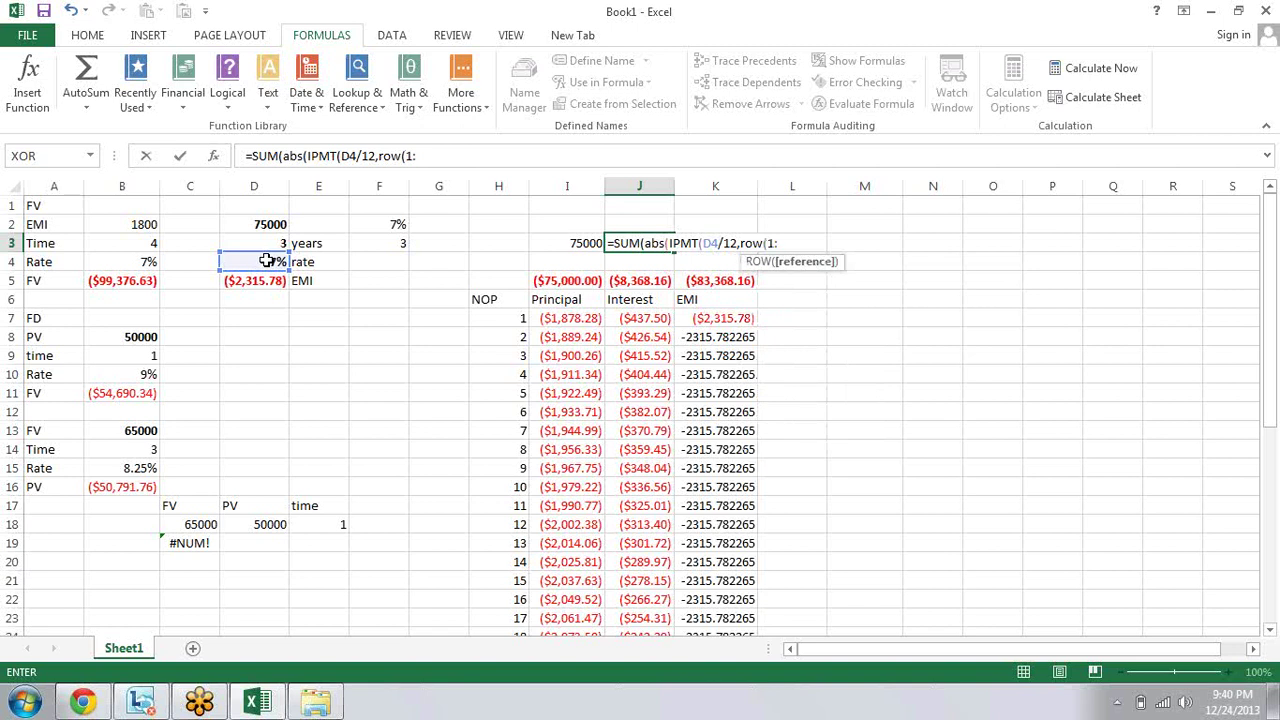
text(36)
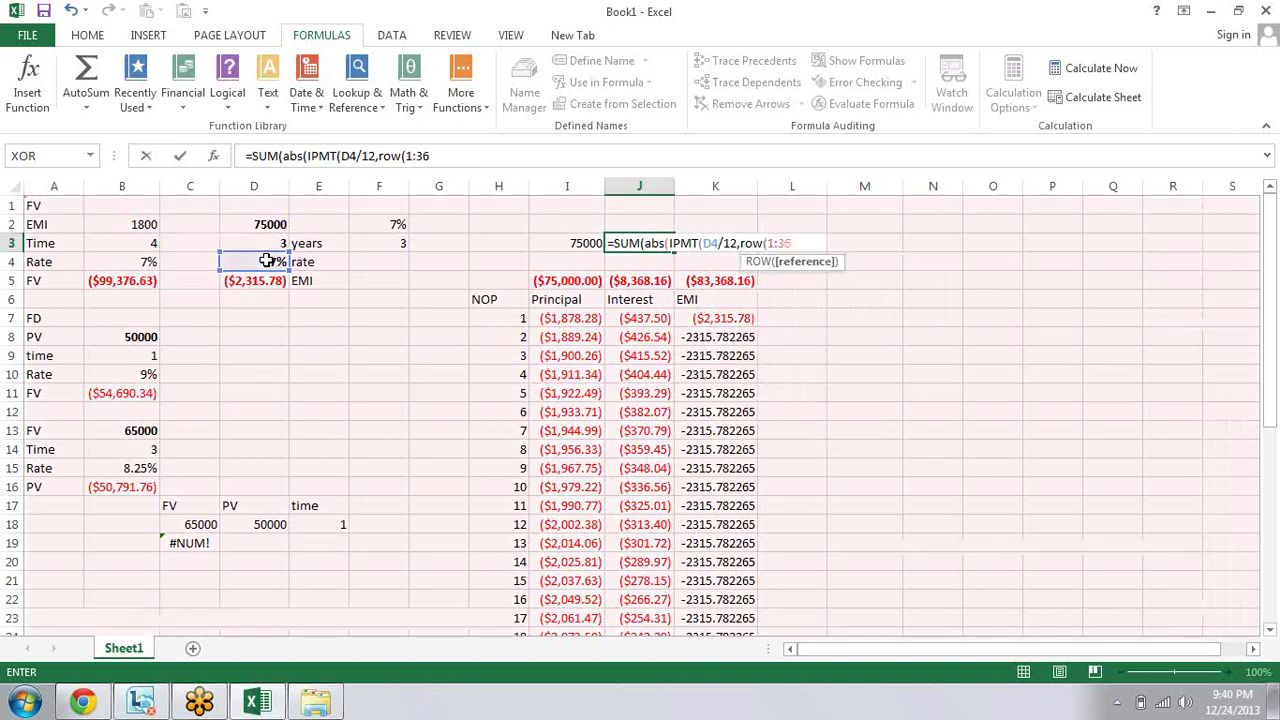
text())
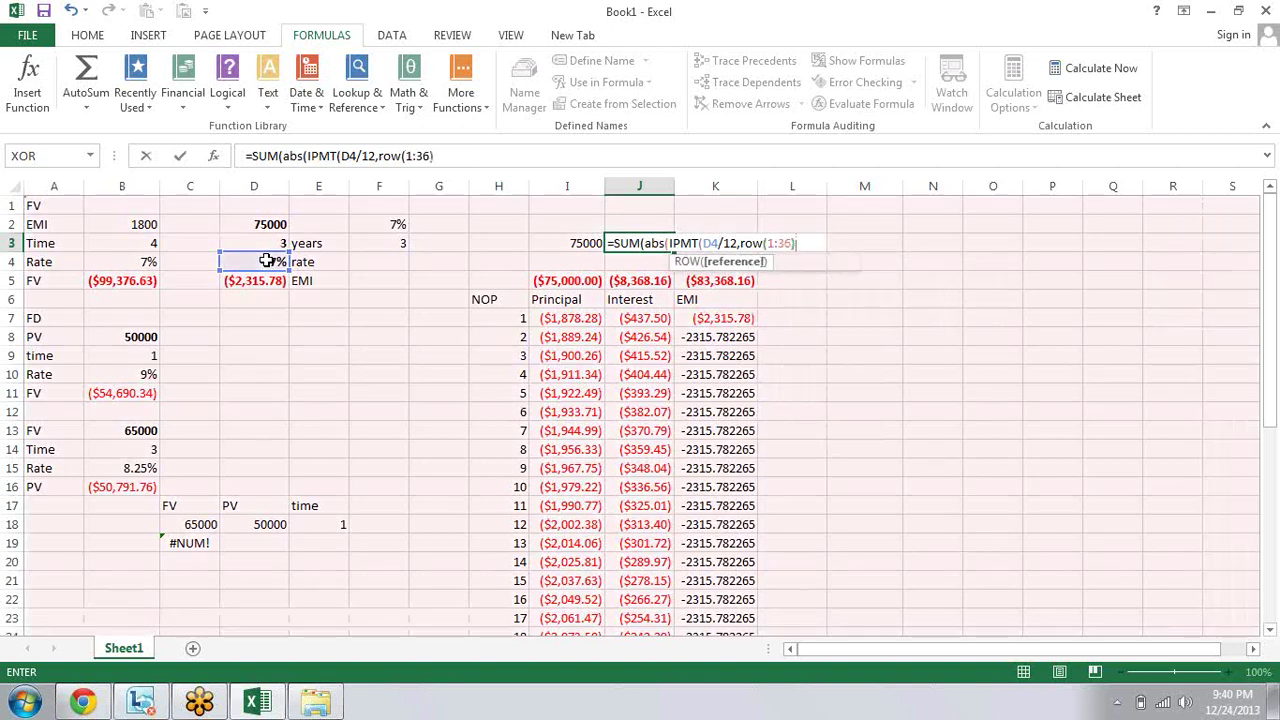
text(,)
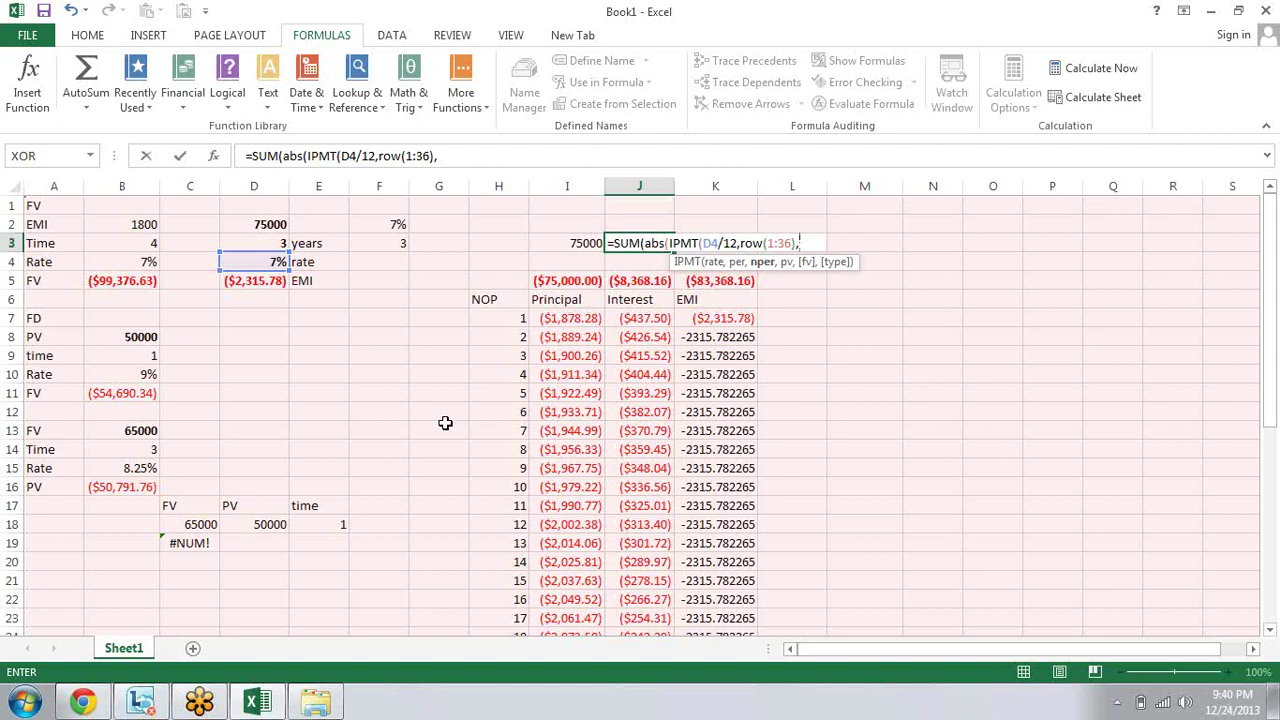
key(Up)
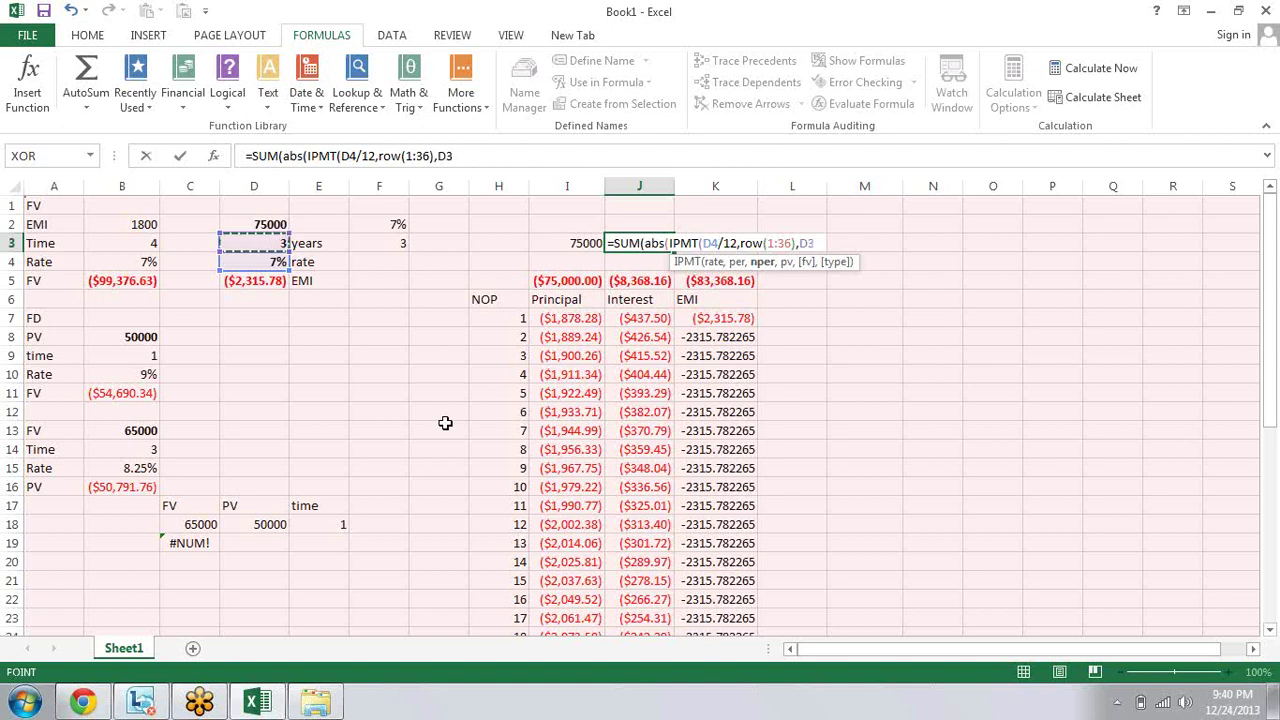
text(*)
text(12)
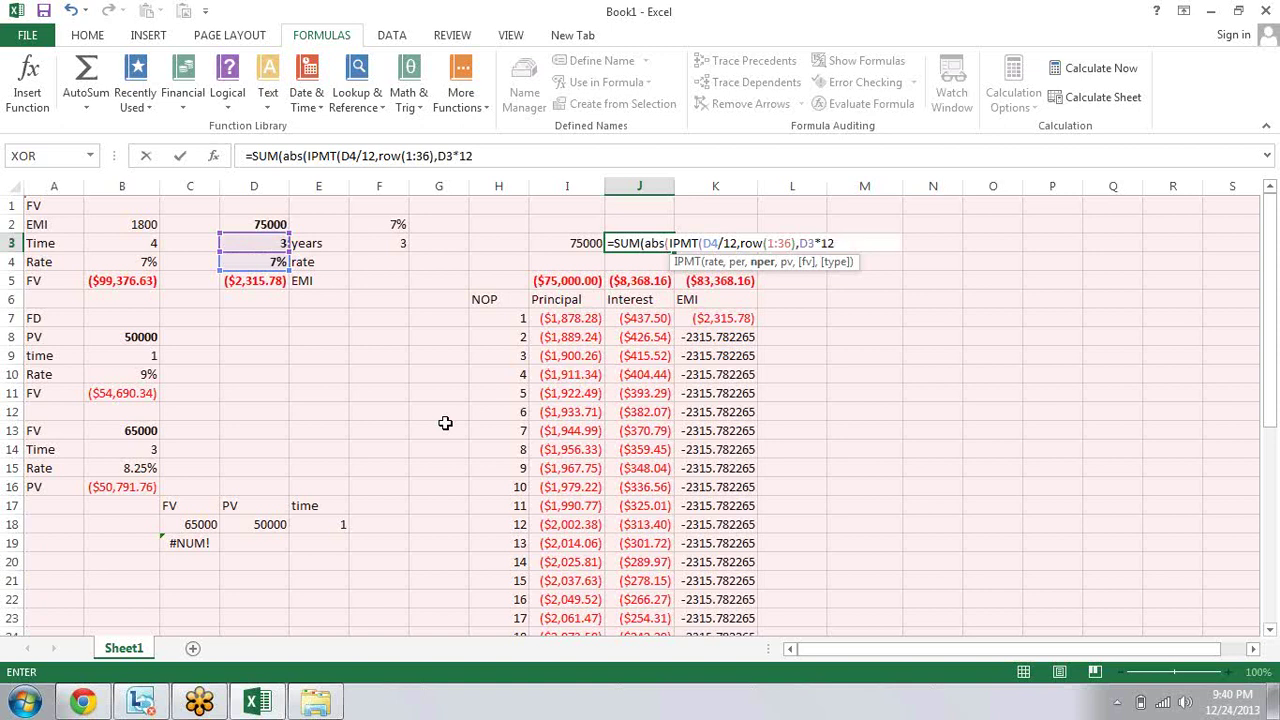
text(,)
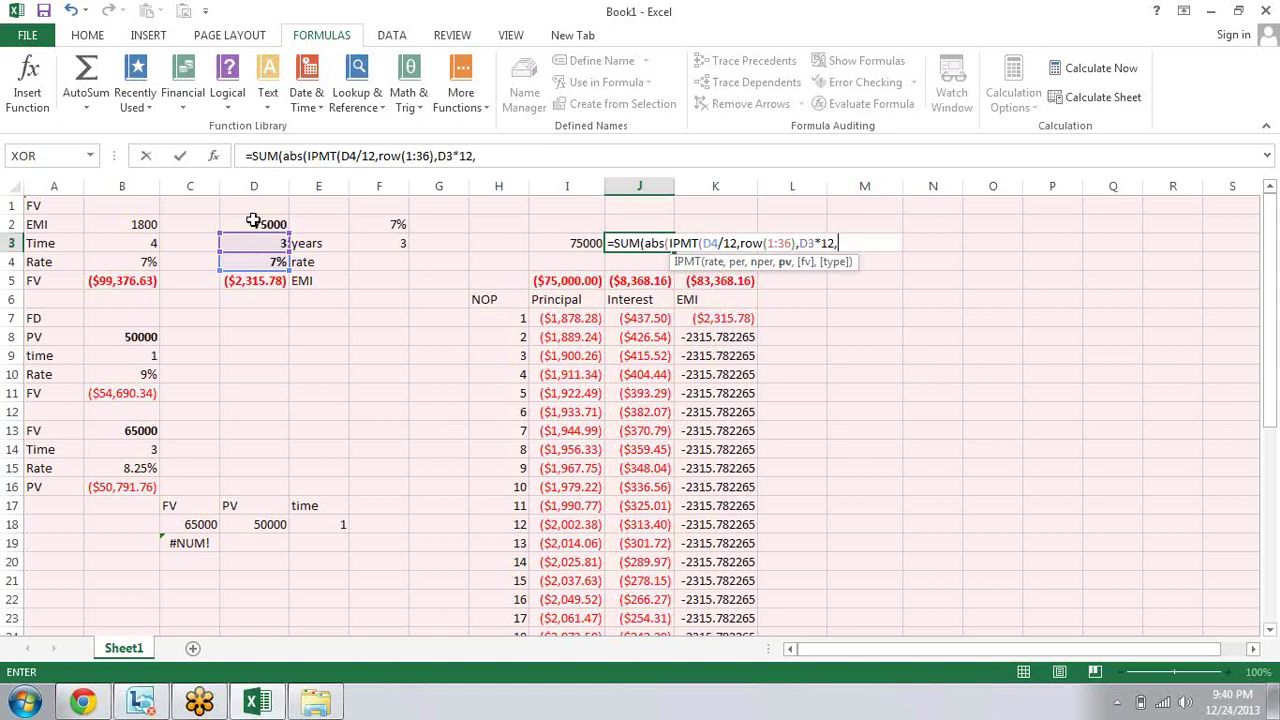
click(254, 221)
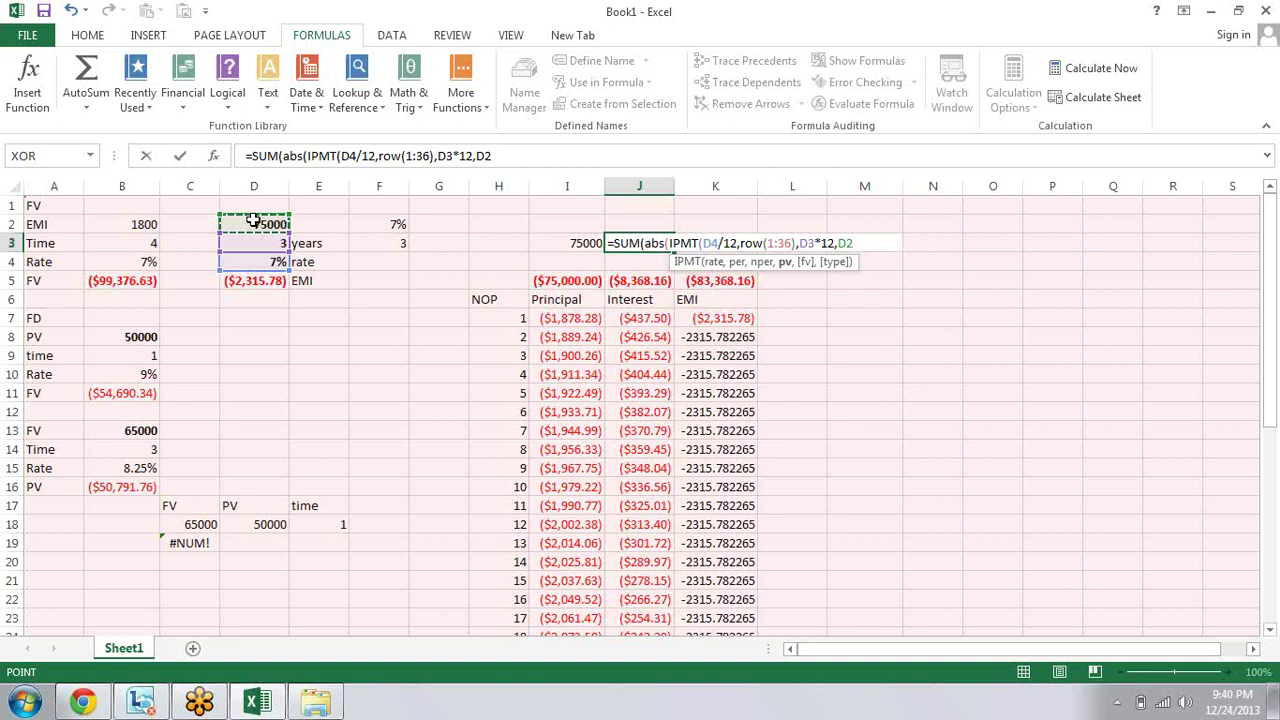
text()))
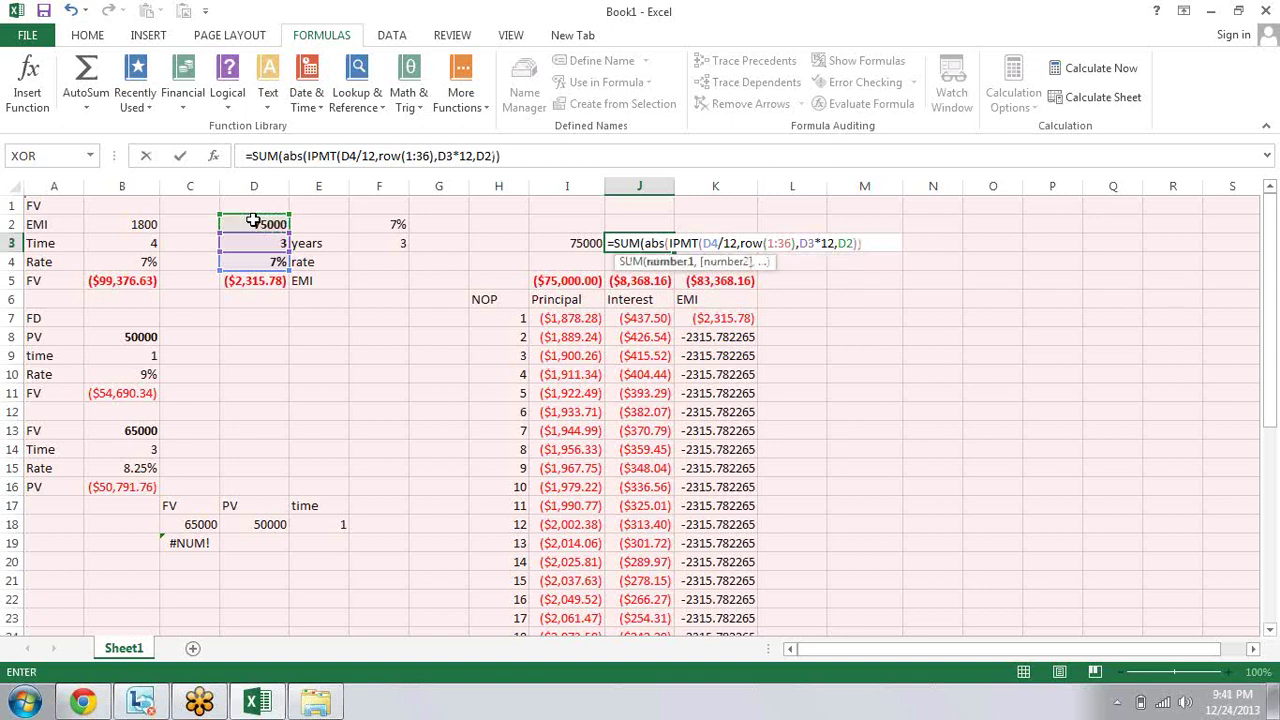
text())
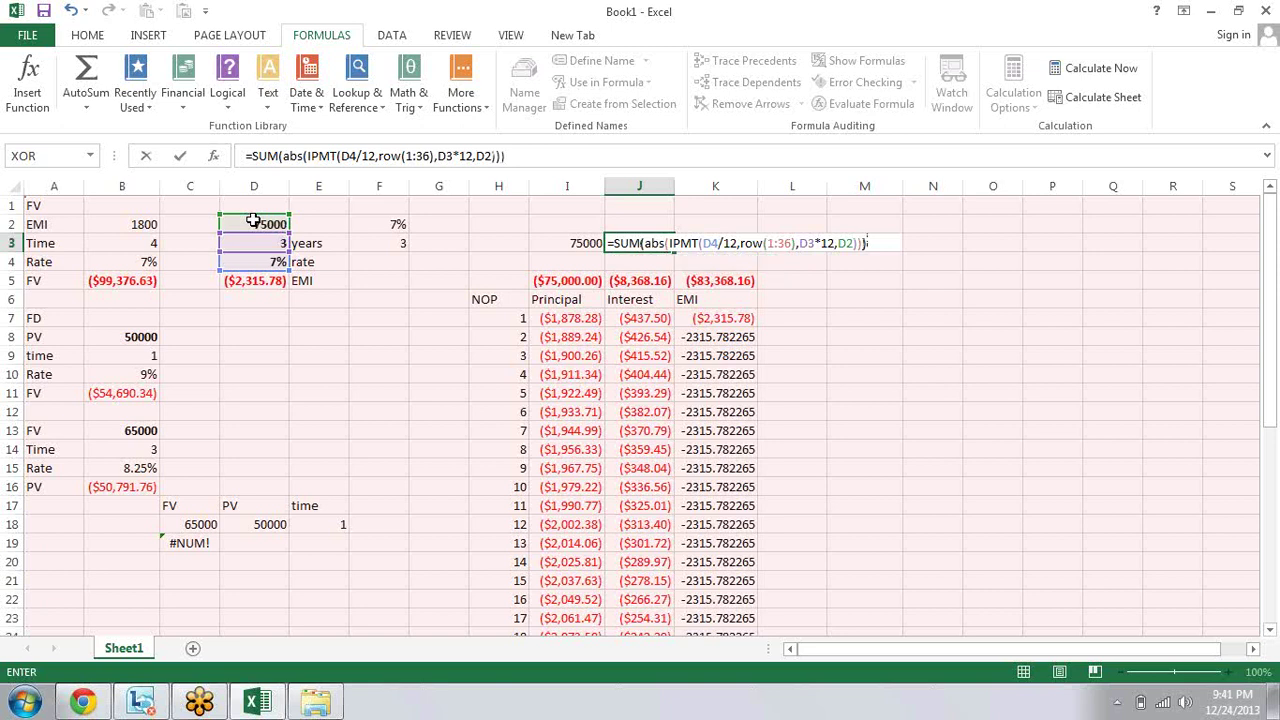
key(ctrl+shift+Return)
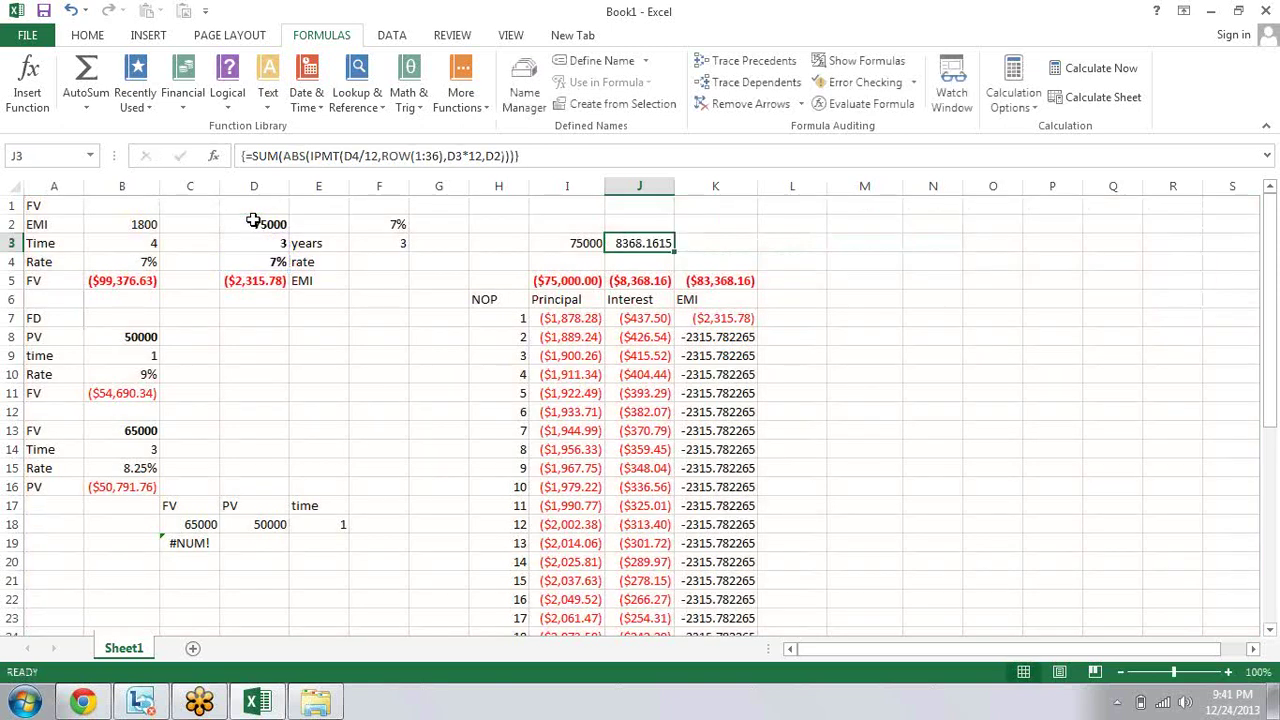
key(Down)
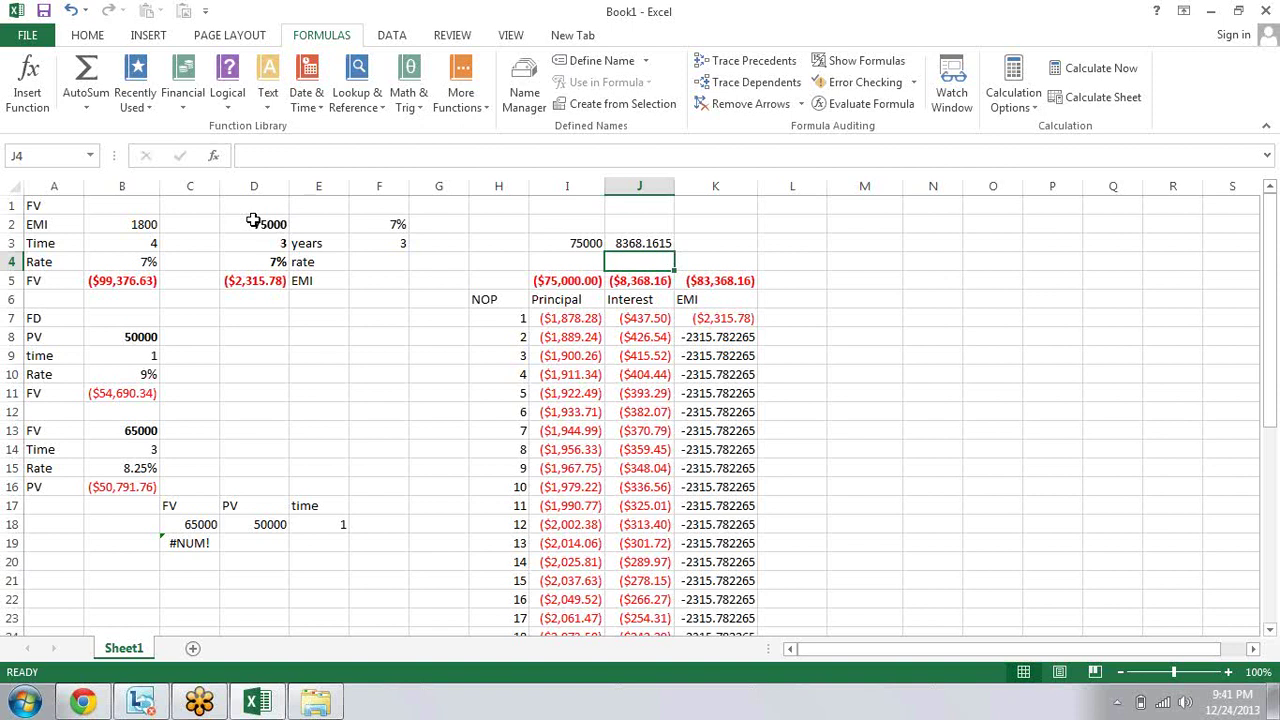
Step: Enter =I3+J3 in K3, showing the combined total 83368.16154
key(Up)
key(Right)
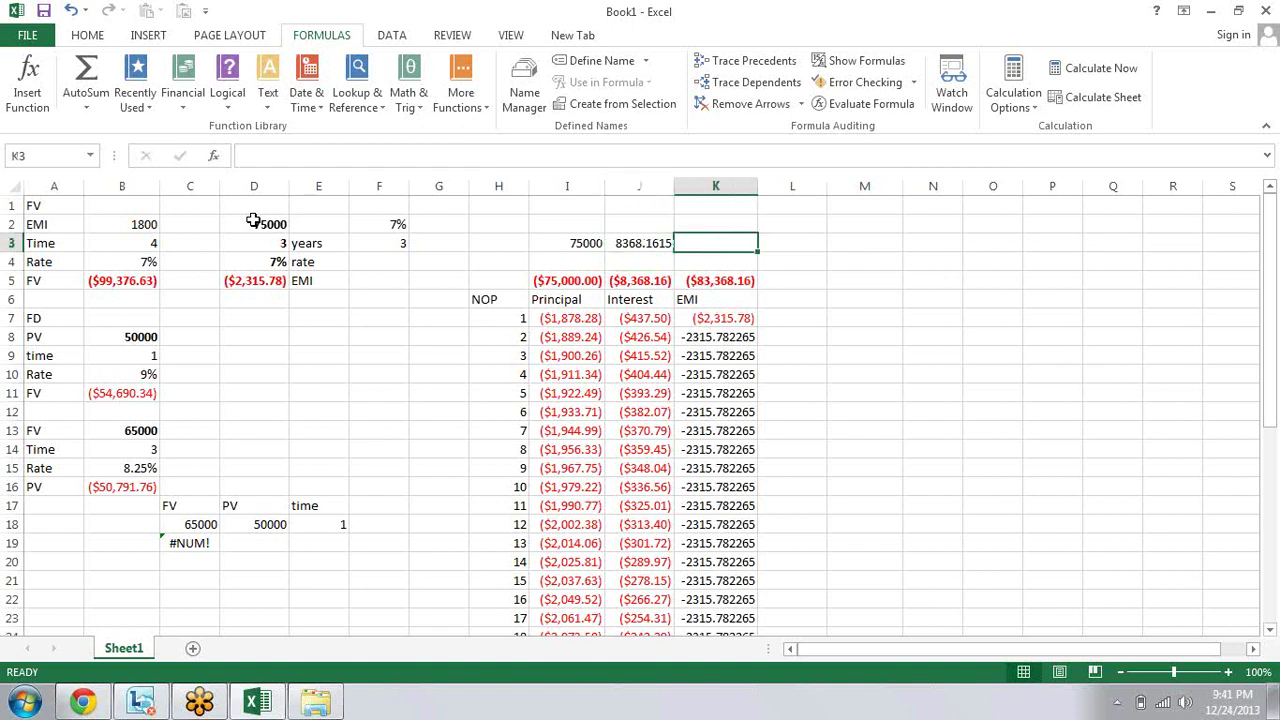
text(=)
key(Left)
key(Left)
text(+)
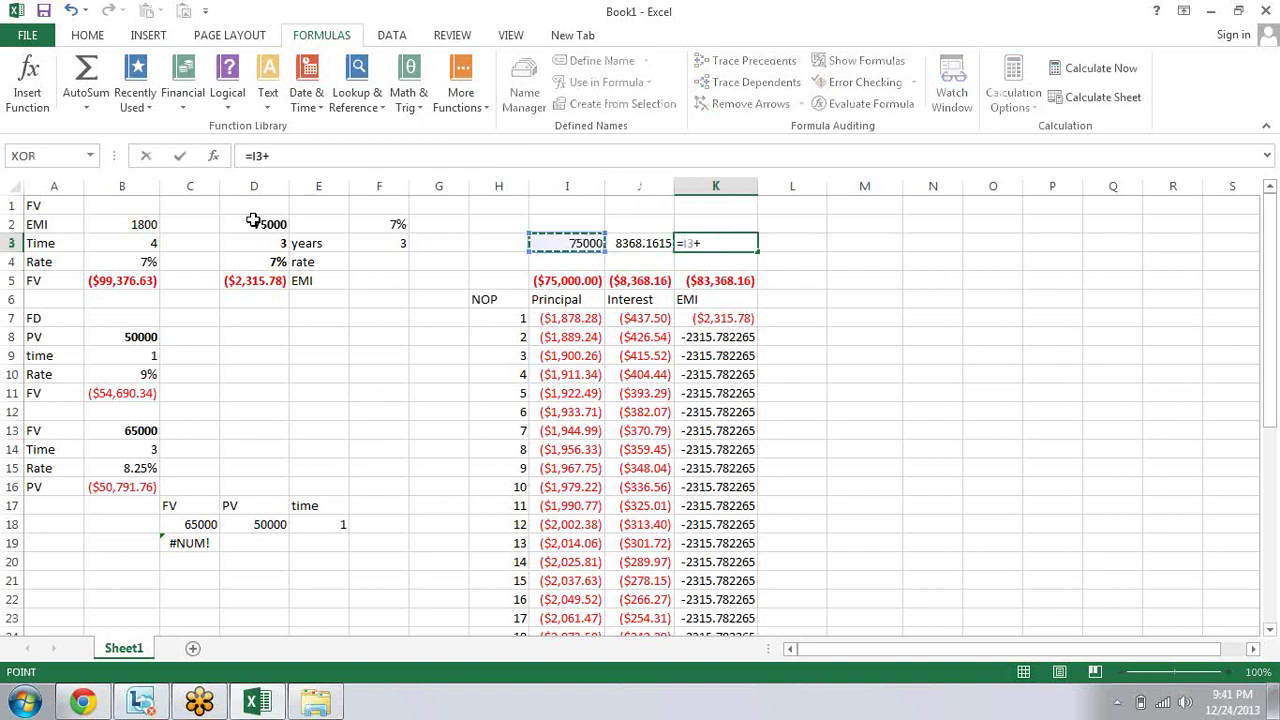
key(Left)
key(Return)
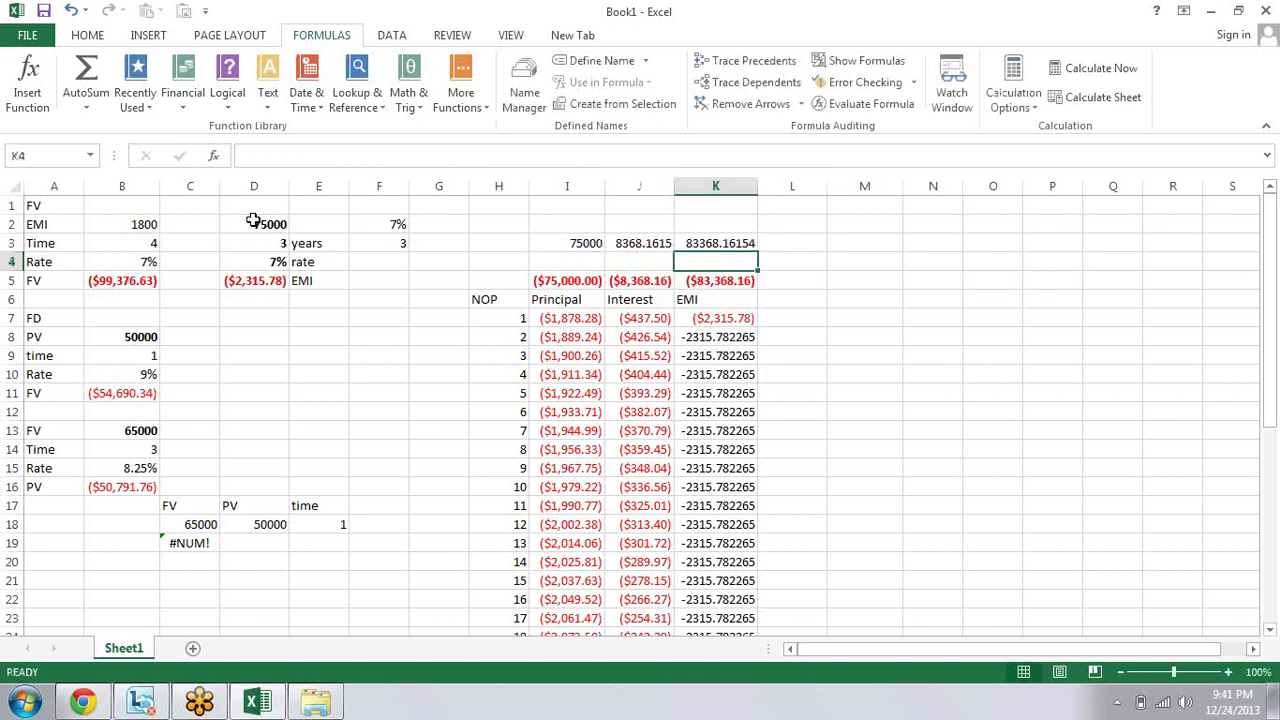
key(Up)
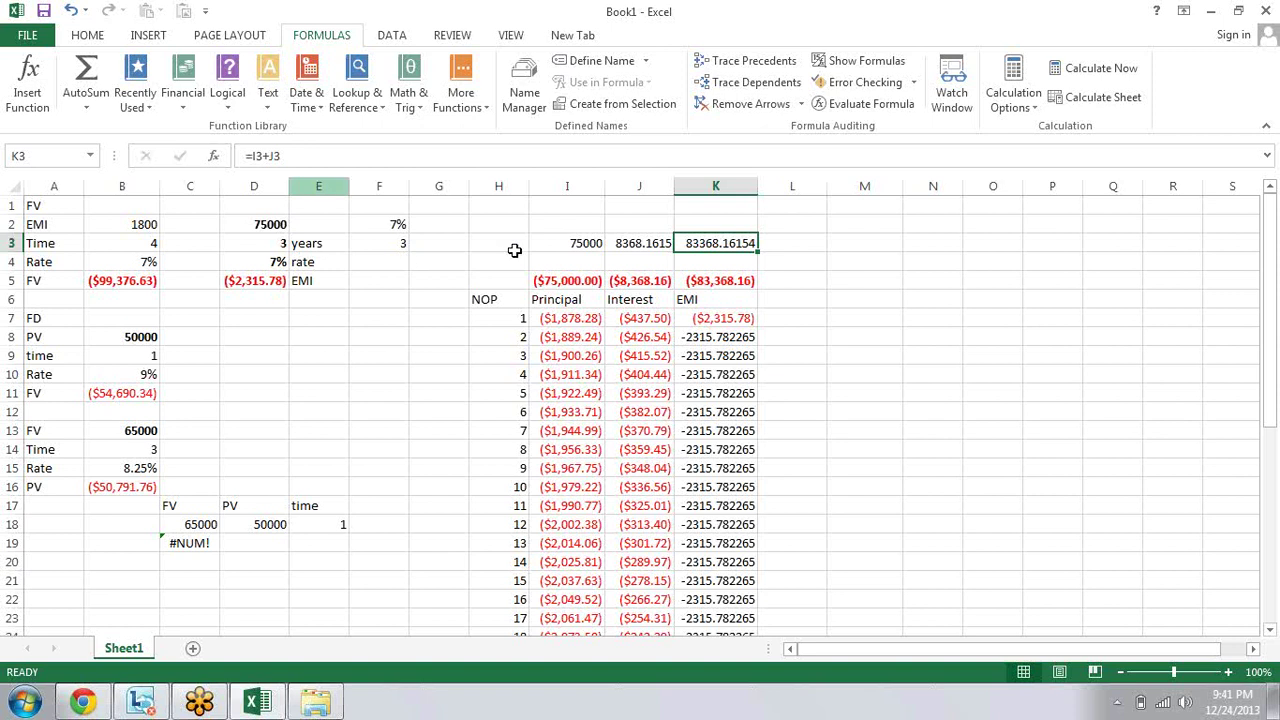
Step: Select the first principal payments and review J3's array formula
drag(570, 337, 570, 449)
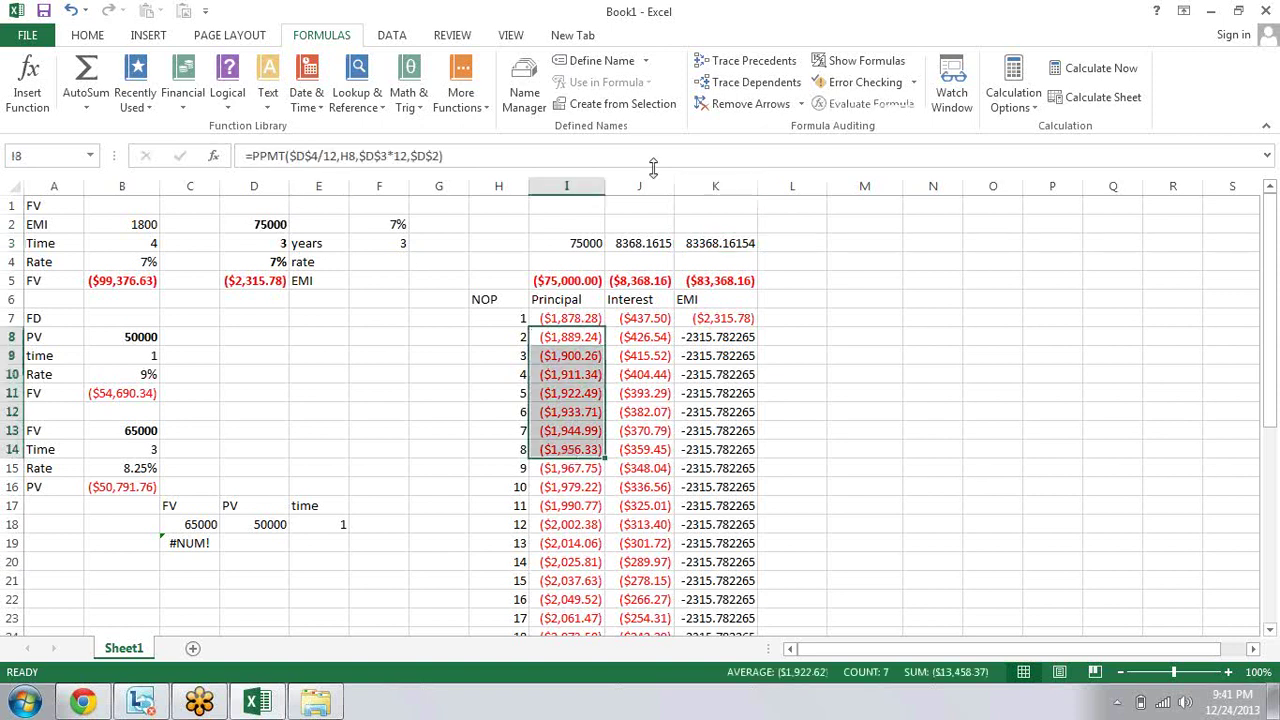
click(624, 248)
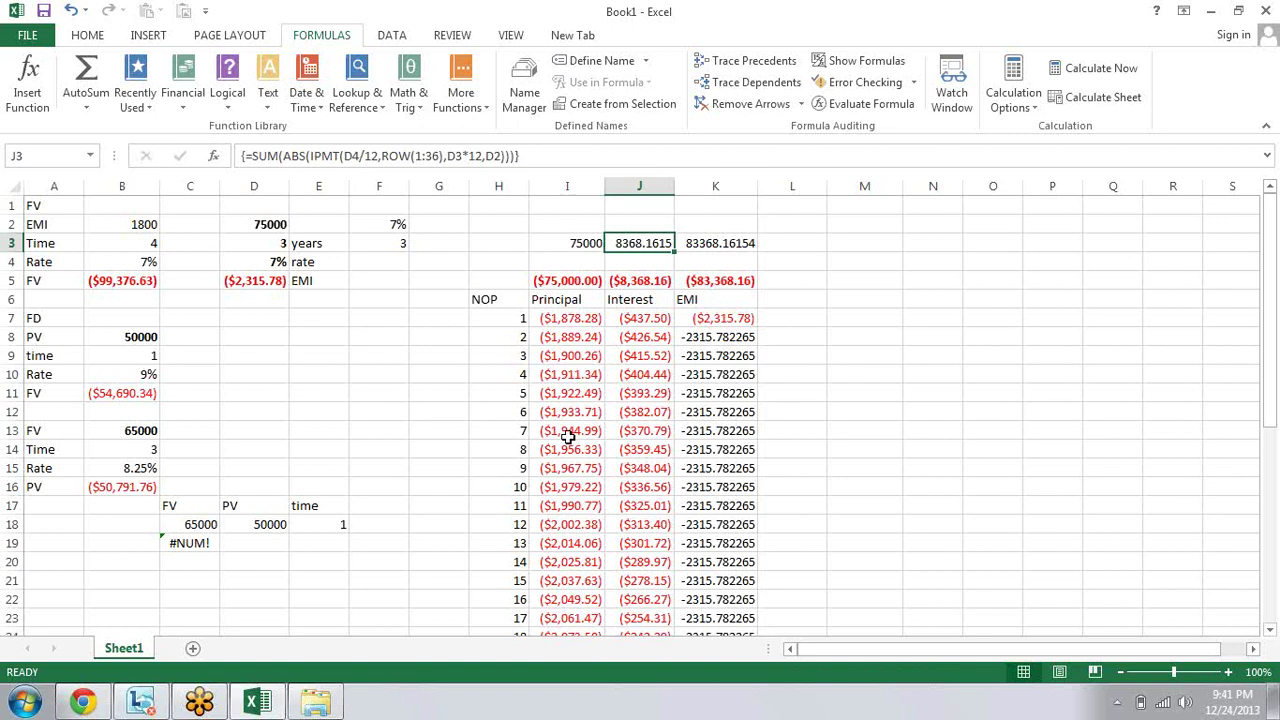
drag(570, 318, 567, 436)
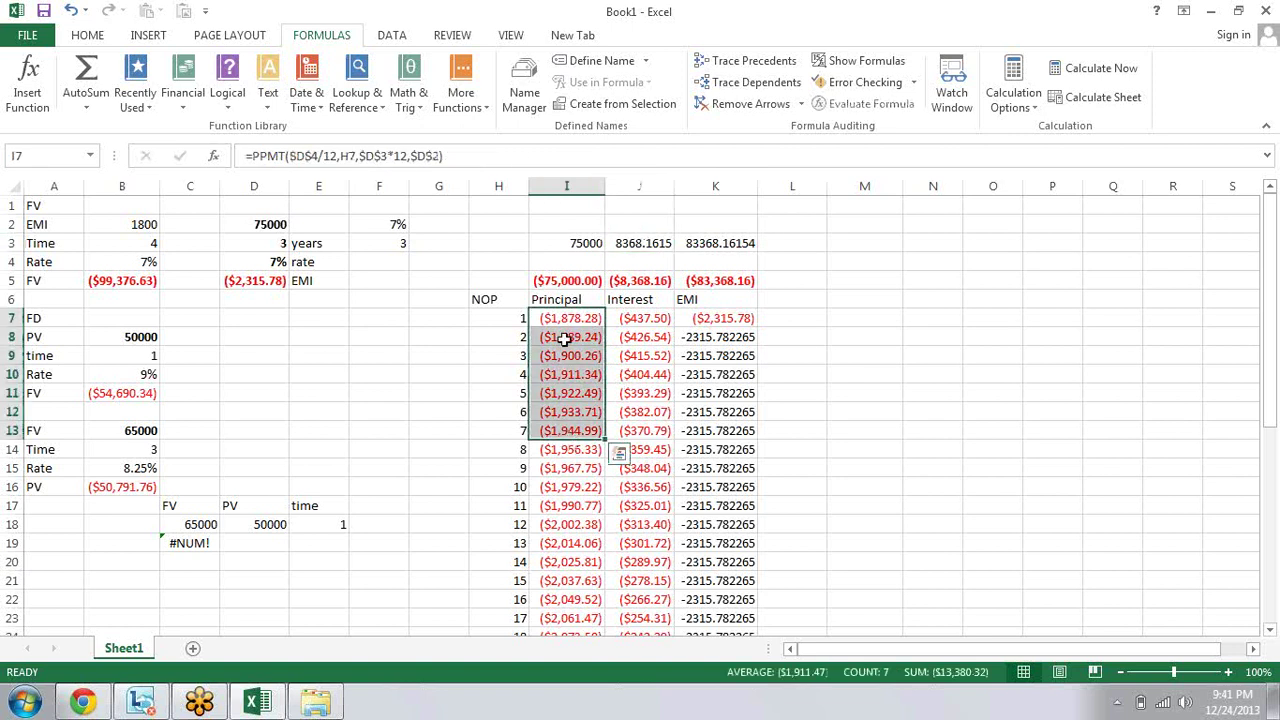
click(664, 243)
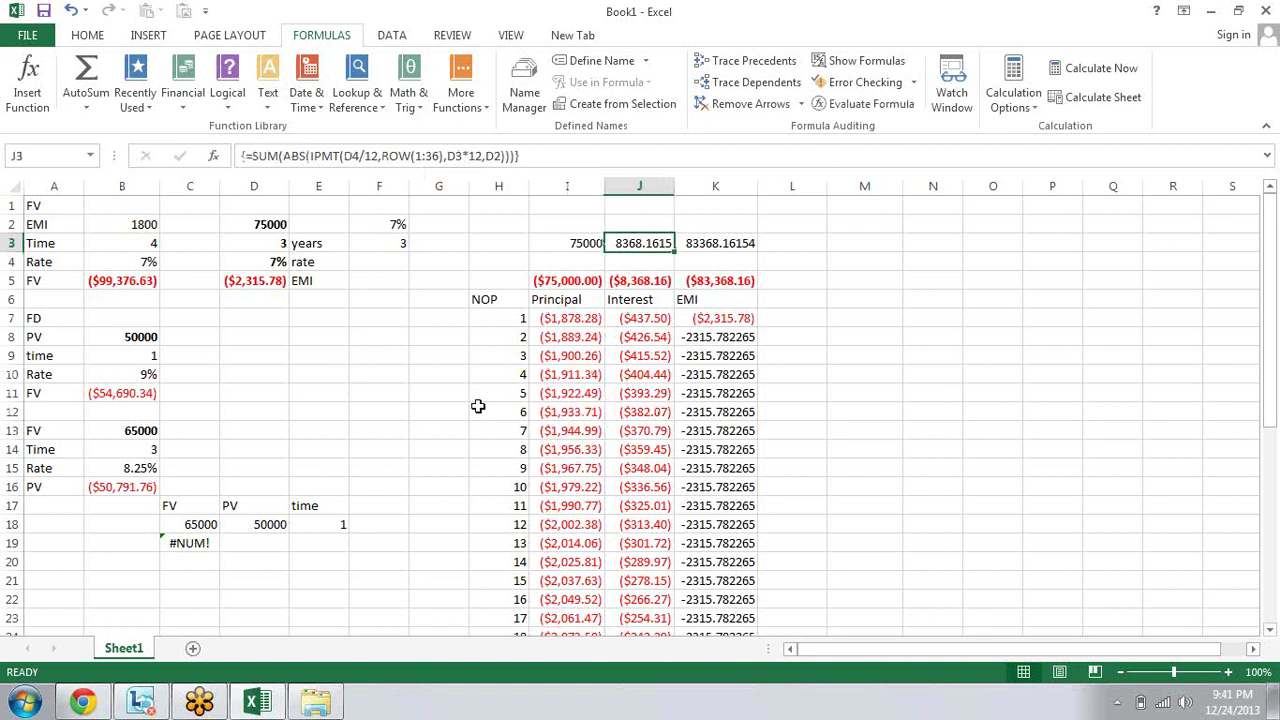
key(Right)
key(Left)
Step: Move the selection over to cell M5
key(Right)
key(Right)
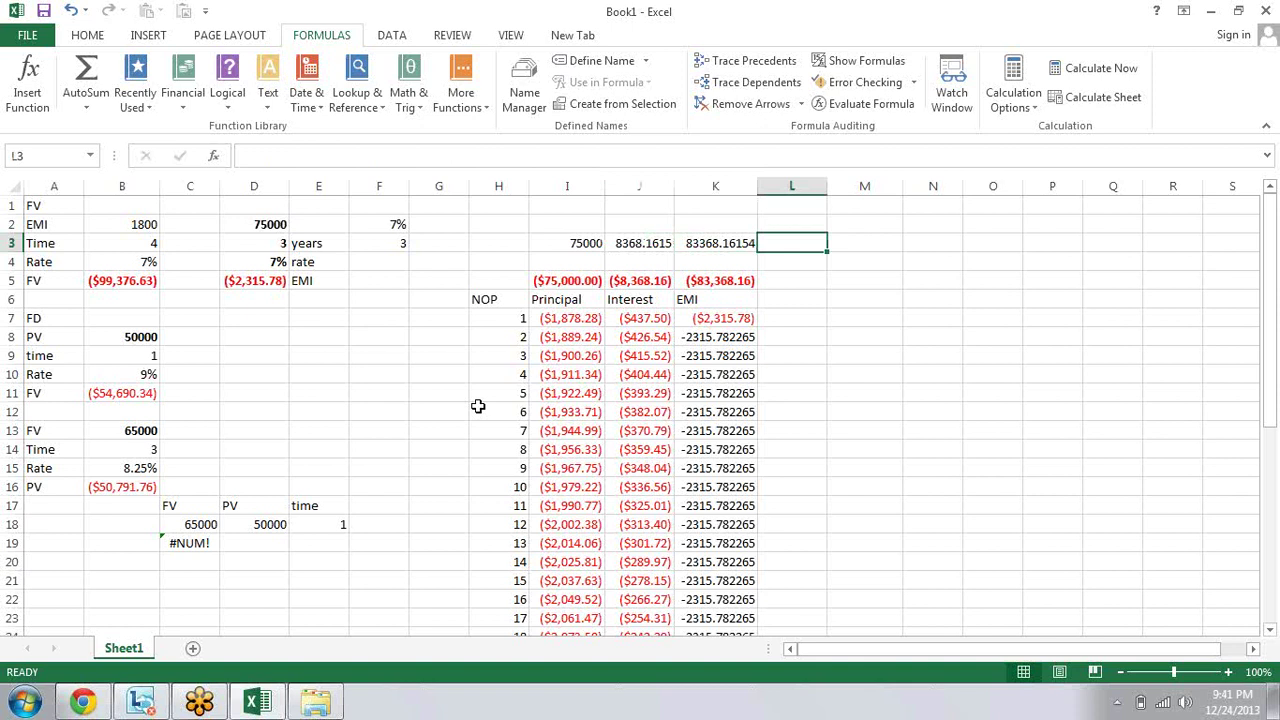
key(Down)
key(Right)
key(Up)
key(Up)
key(Up)
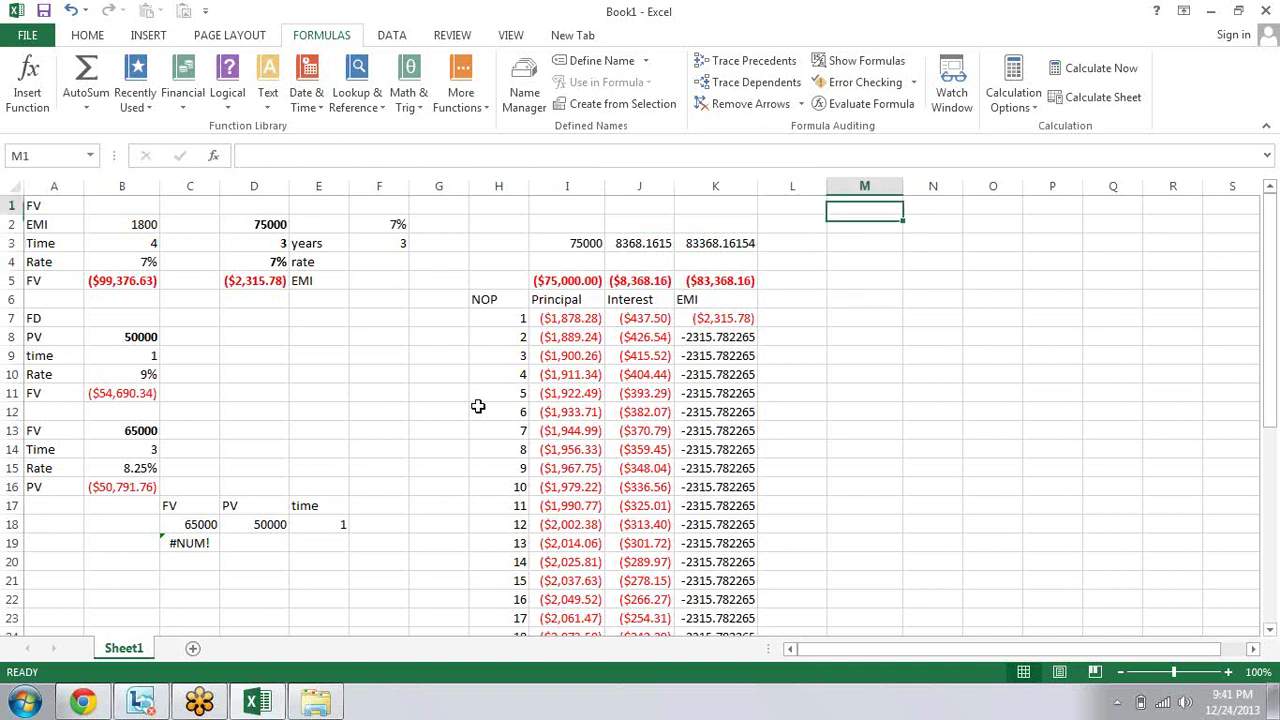
key(Down)
key(Down)
key(Down)
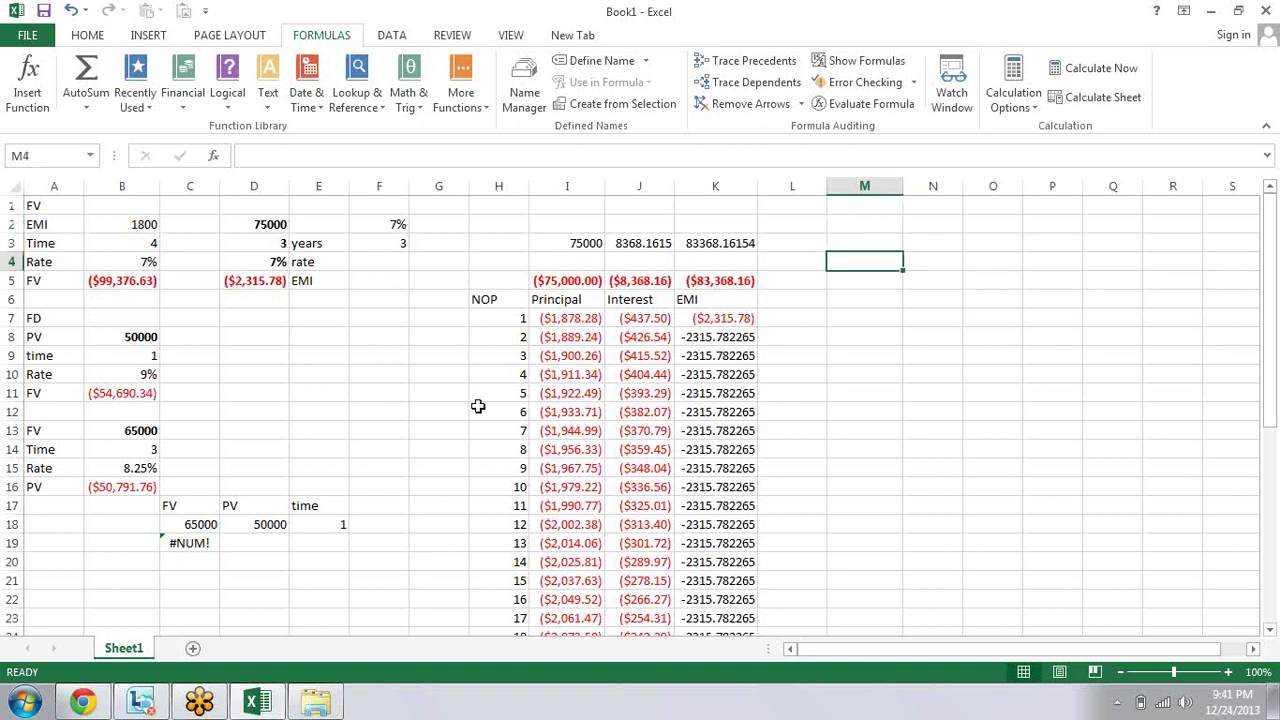
key(Down)
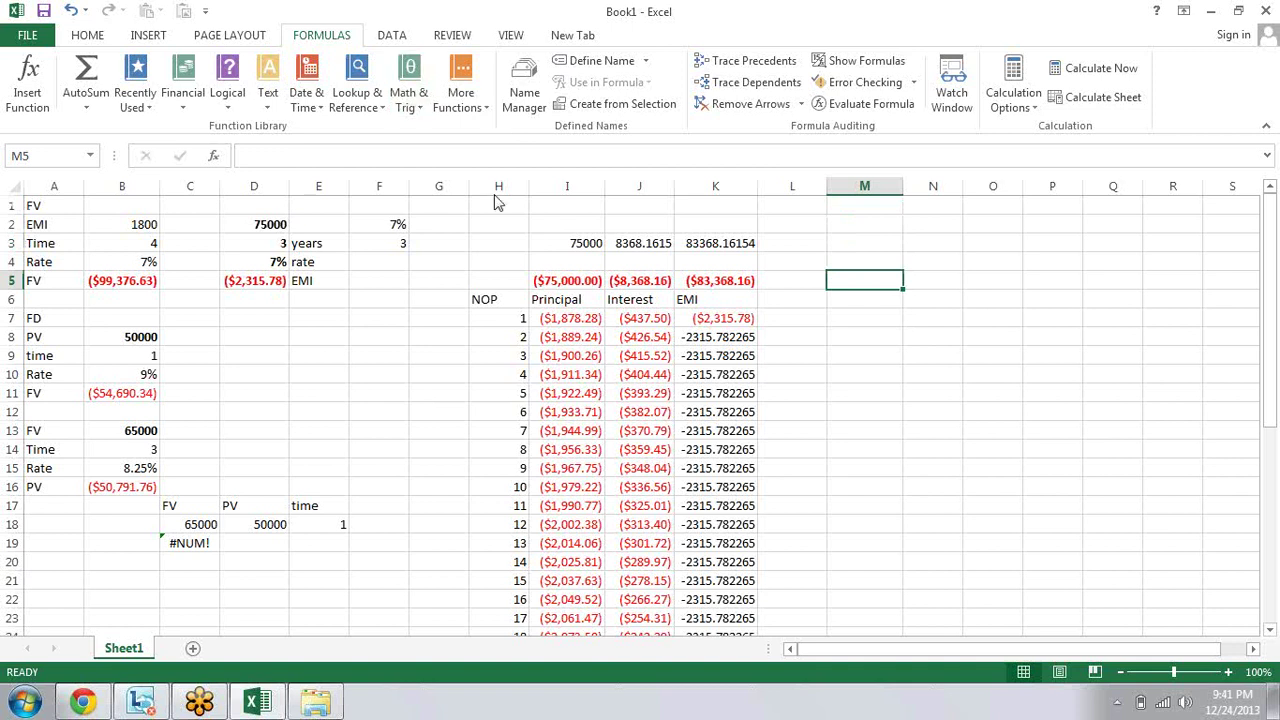
click(461, 90)
mouse_move(491, 195)
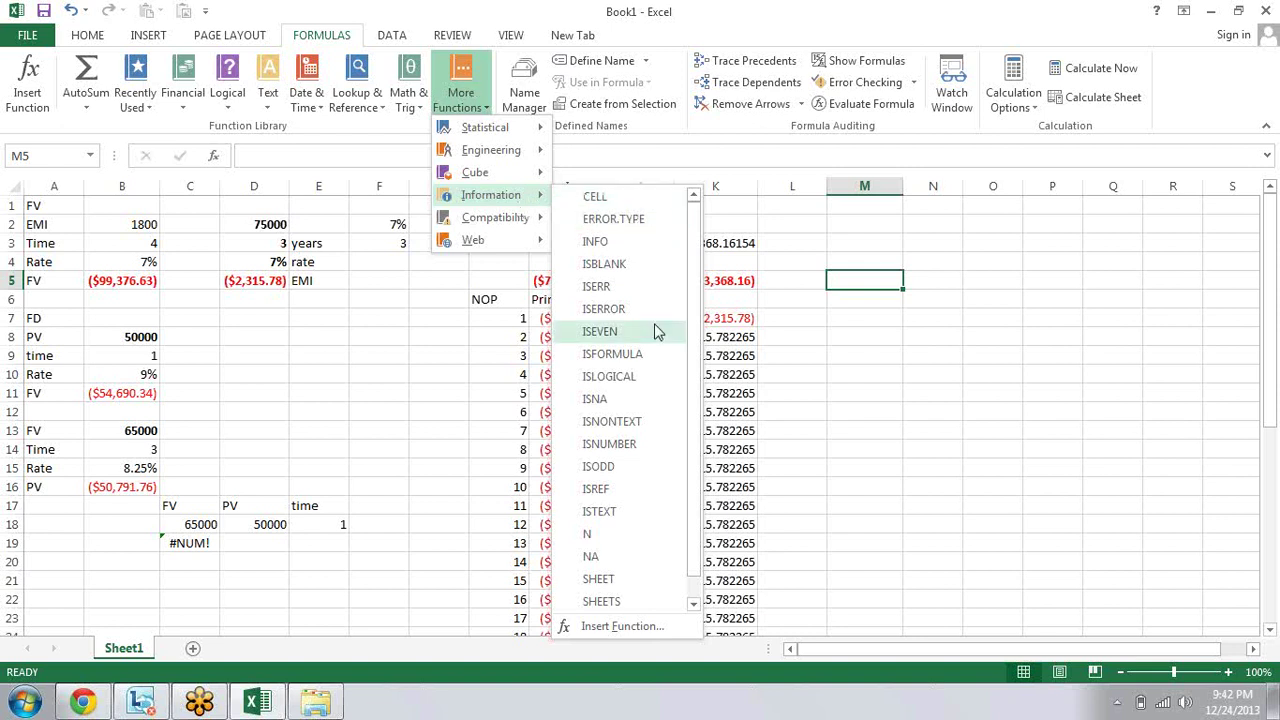
drag(694, 335, 700, 260)
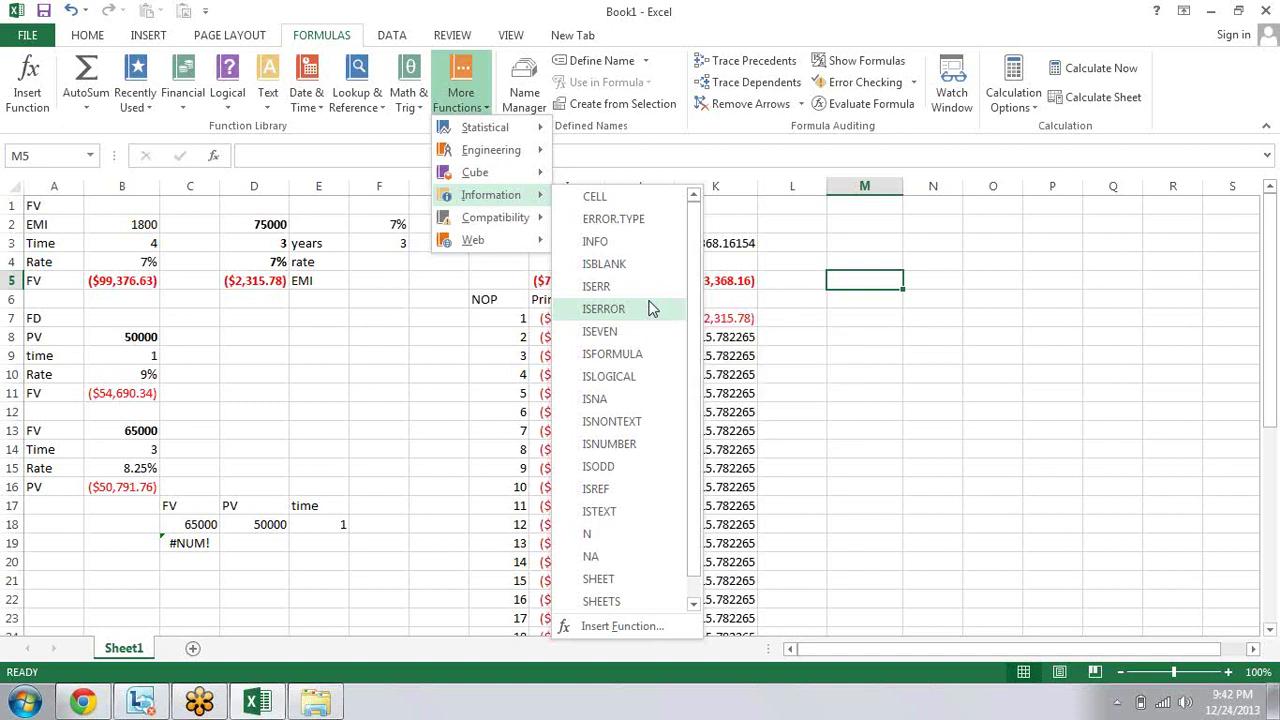
key(Escape)
key(Escape)
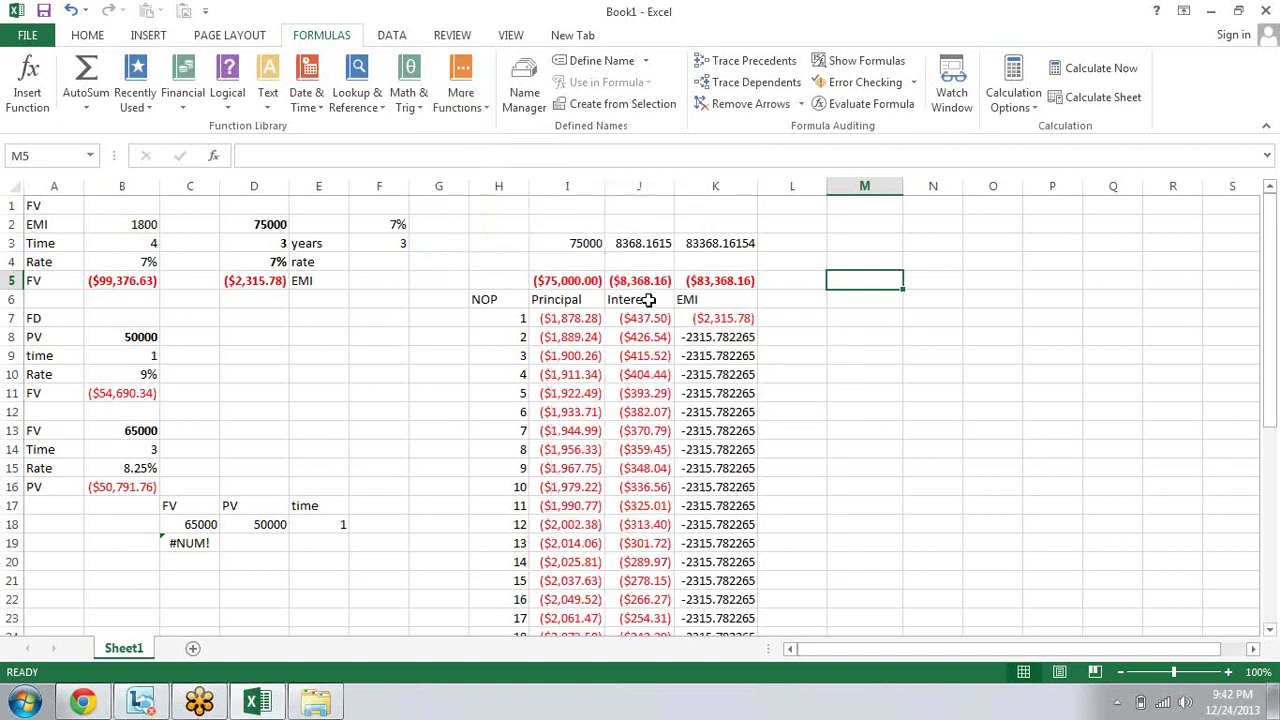
Step: Enter =CELL("address",L1) in M5
text(=)
text(cell)
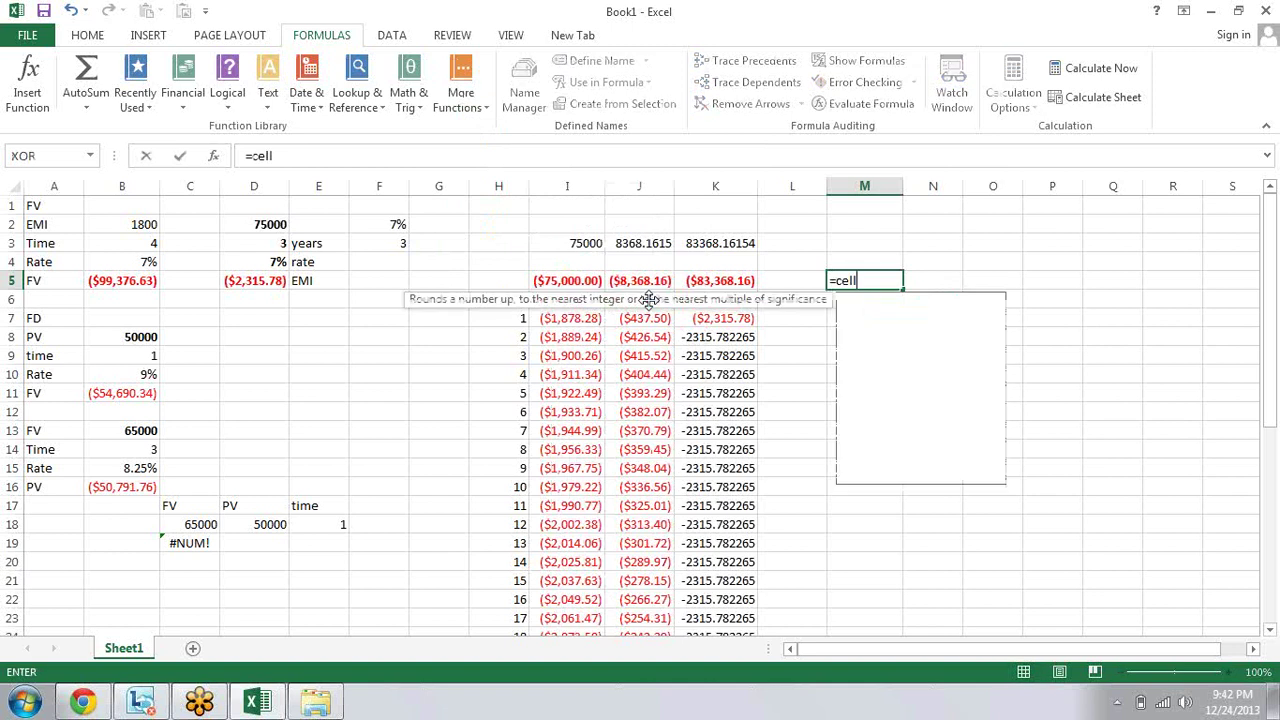
key(Tab)
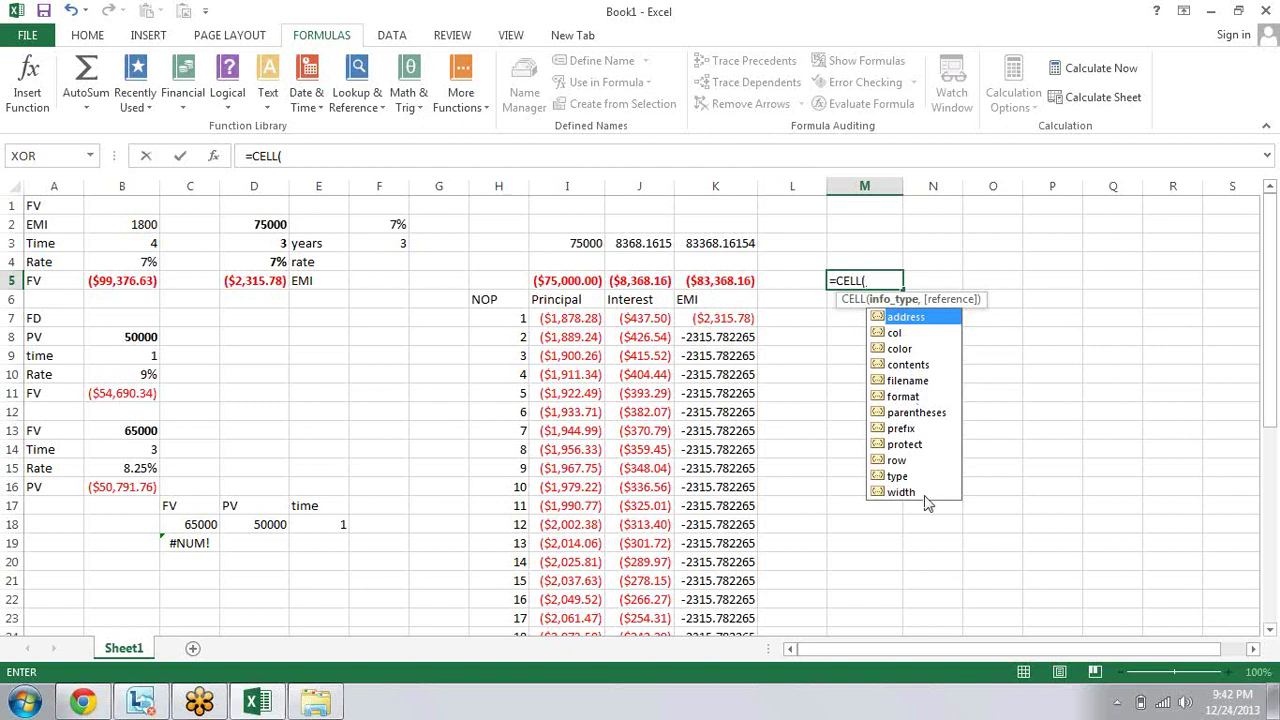
key(Tab)
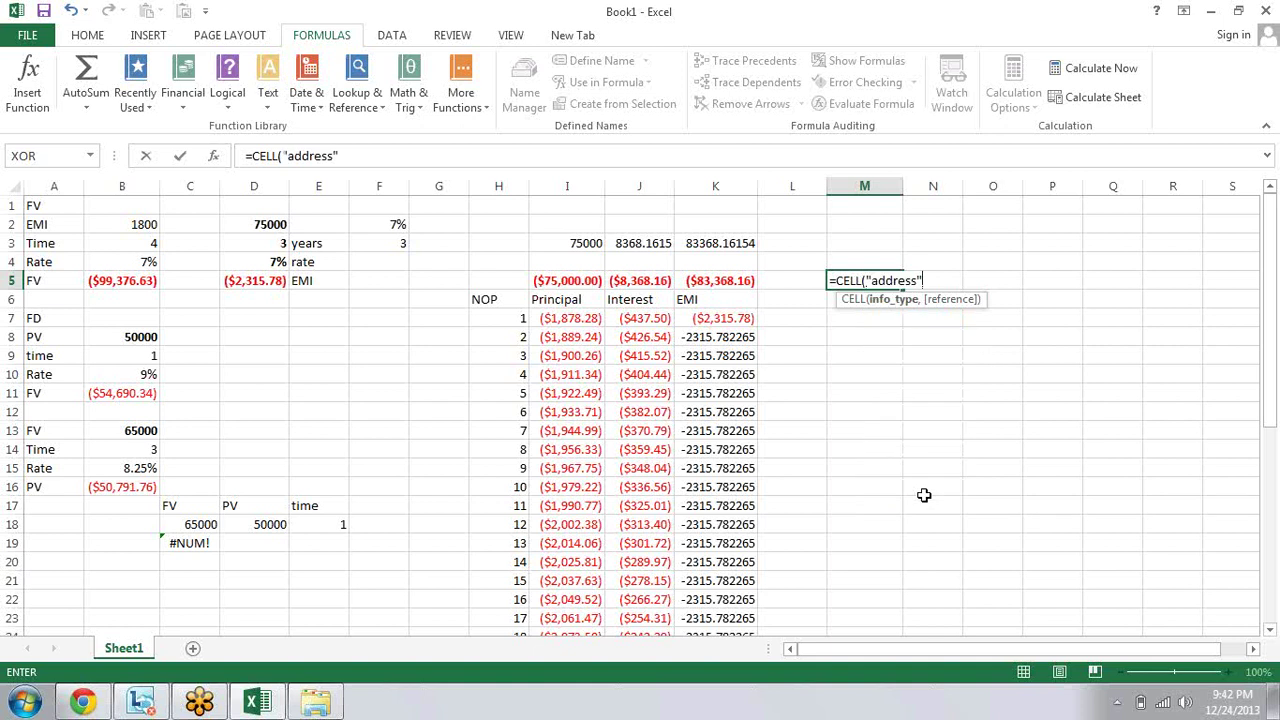
text(,)
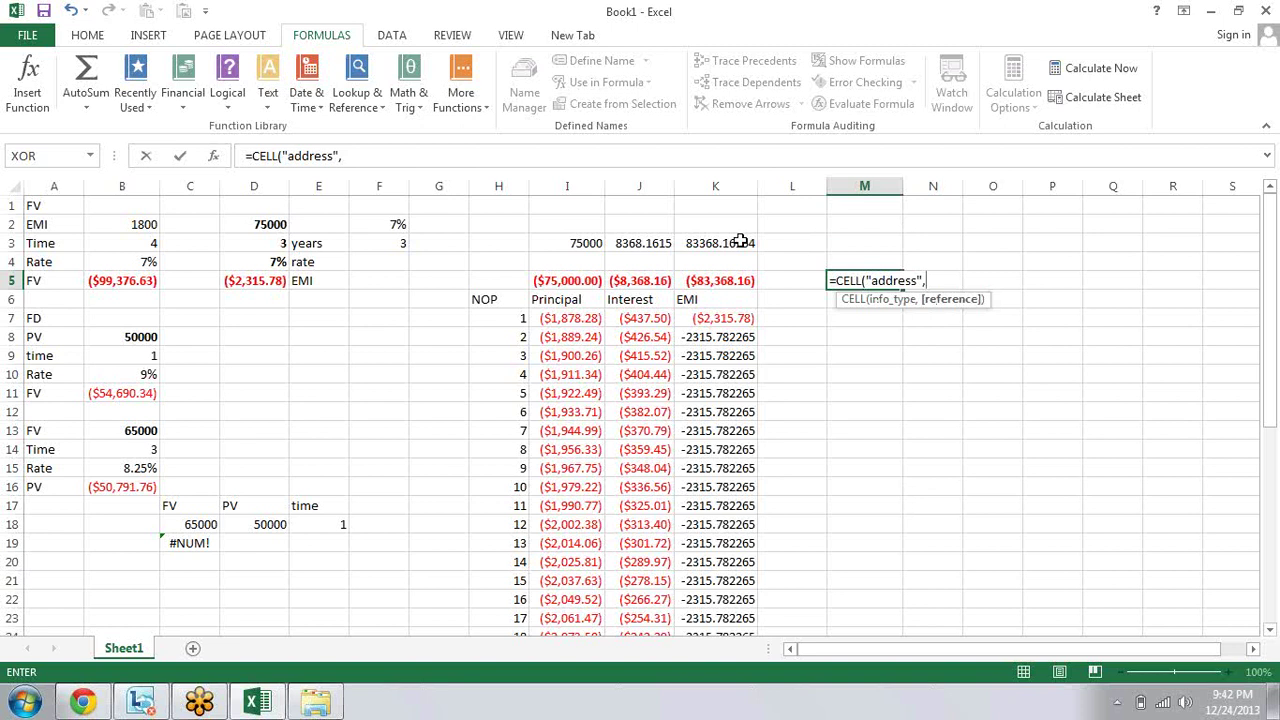
click(787, 210)
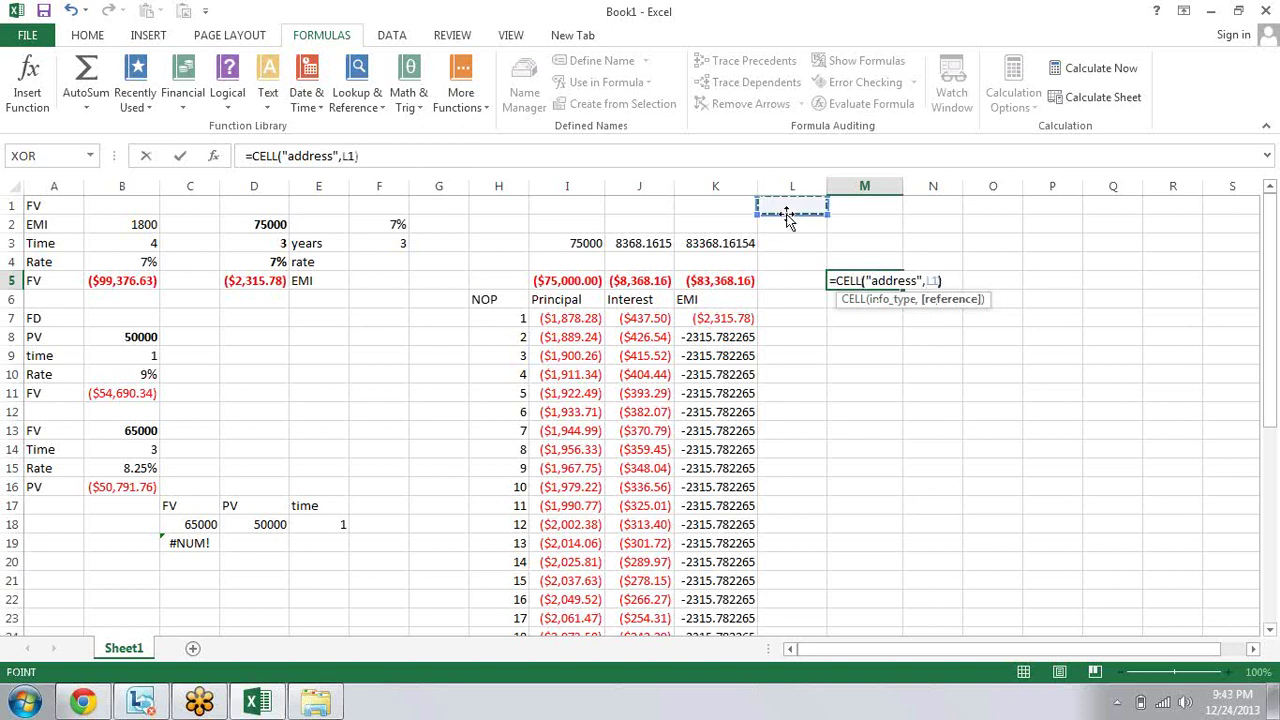
text())
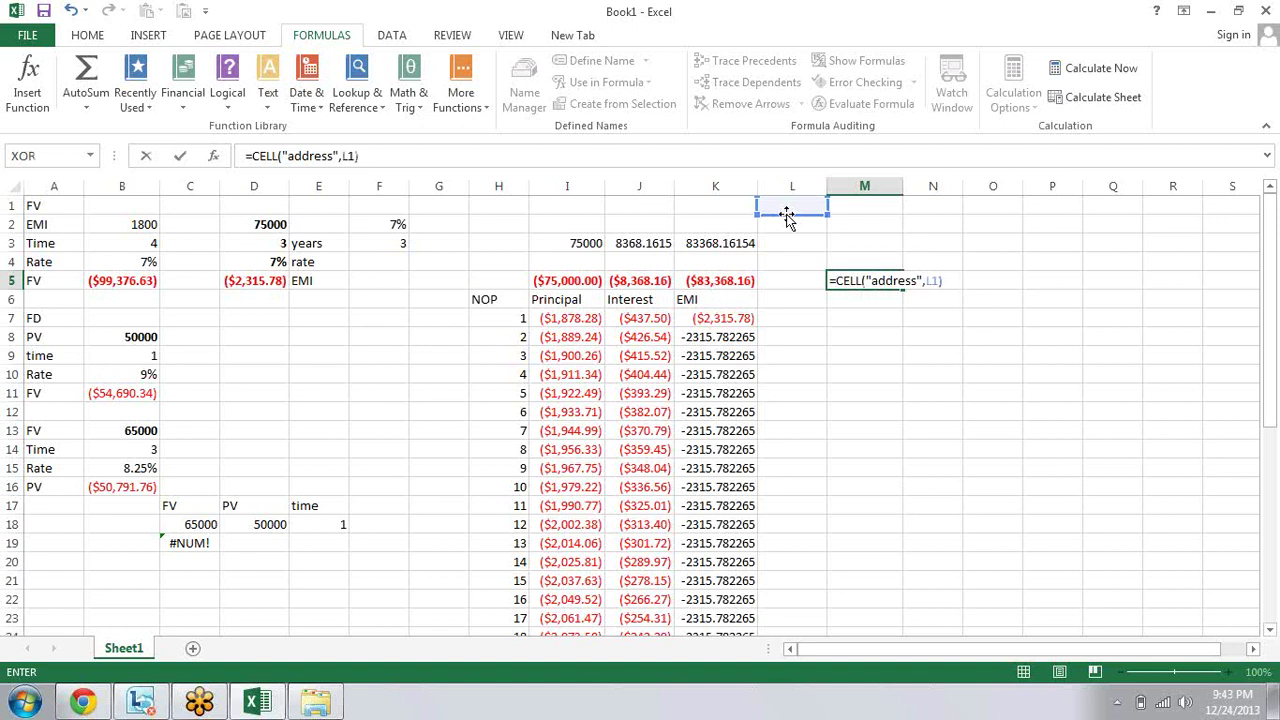
key(Return)
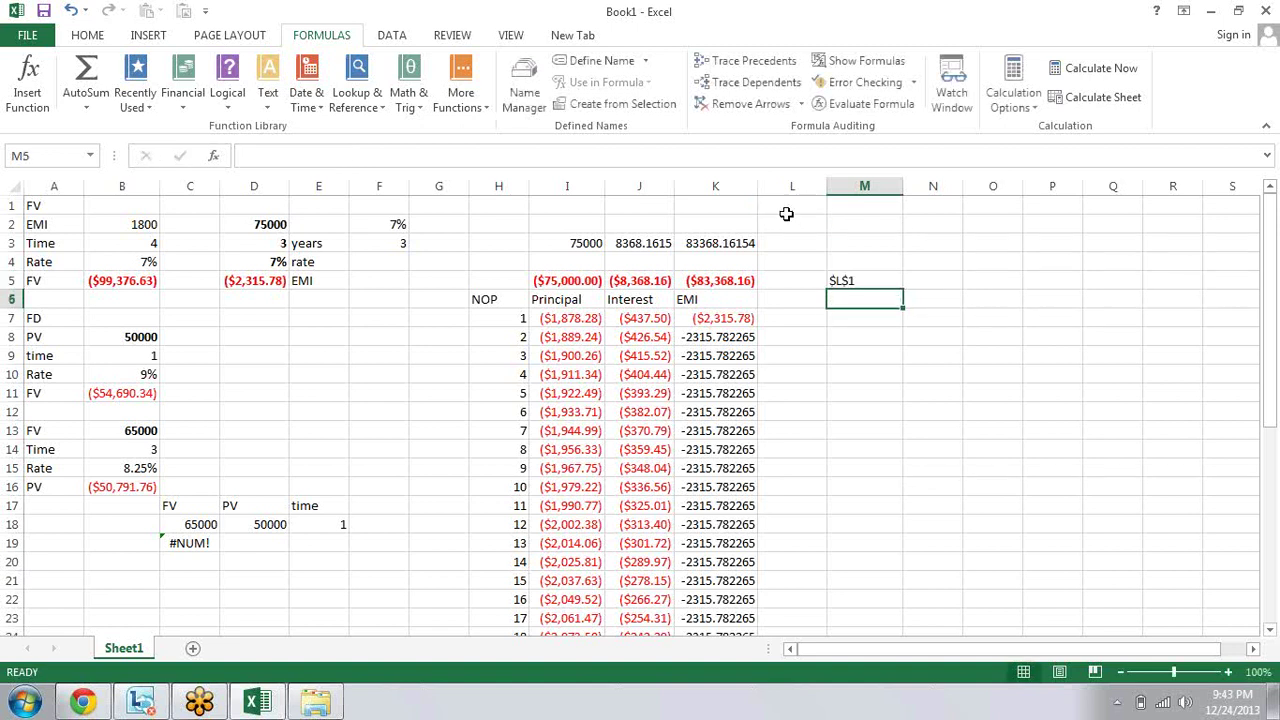
Step: Change M5's info type from "address" to "col"
key(Up)
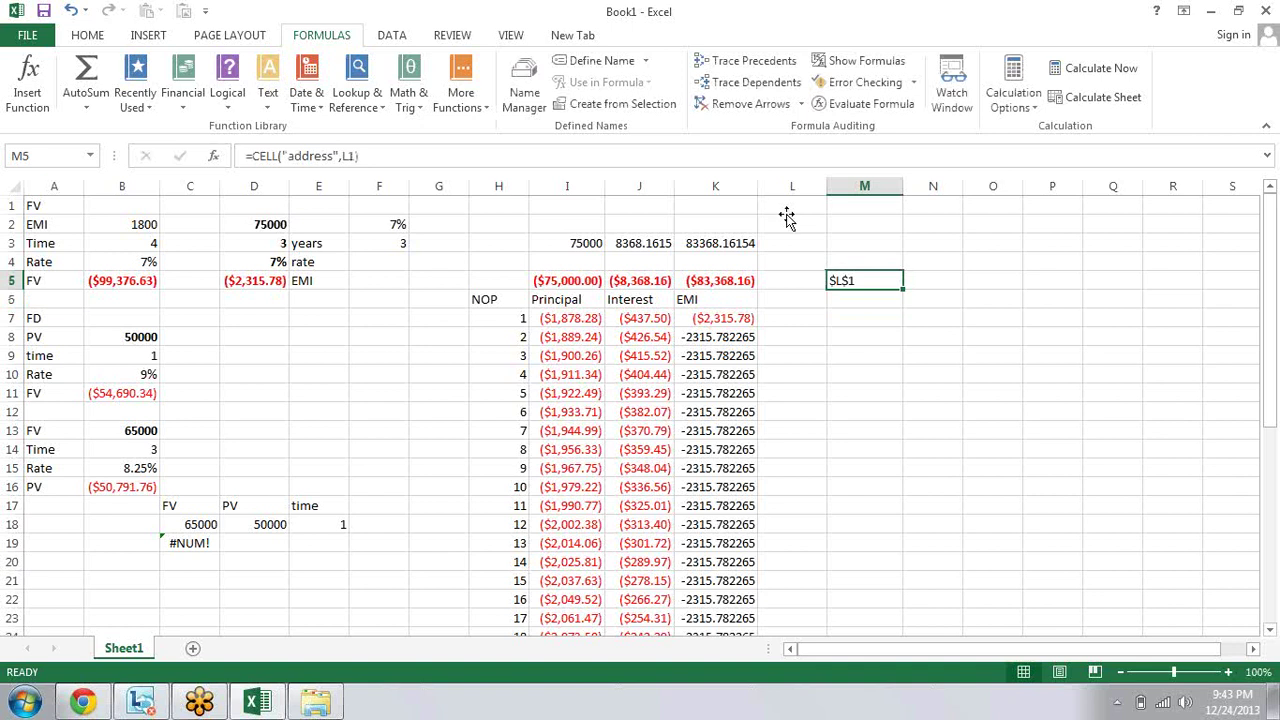
key(F2)
key(Left)
key(Left)
key(Left)
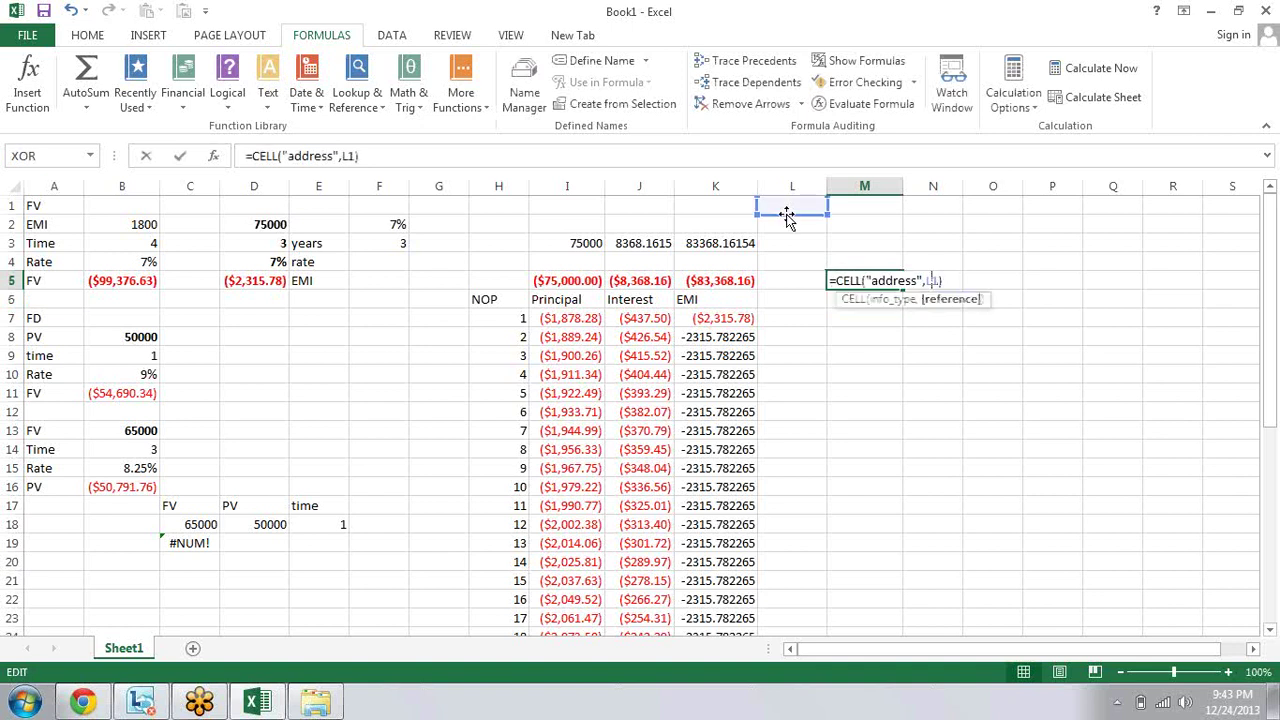
key(BackSpace)
key(BackSpace)
key(BackSpace)
key(BackSpace)
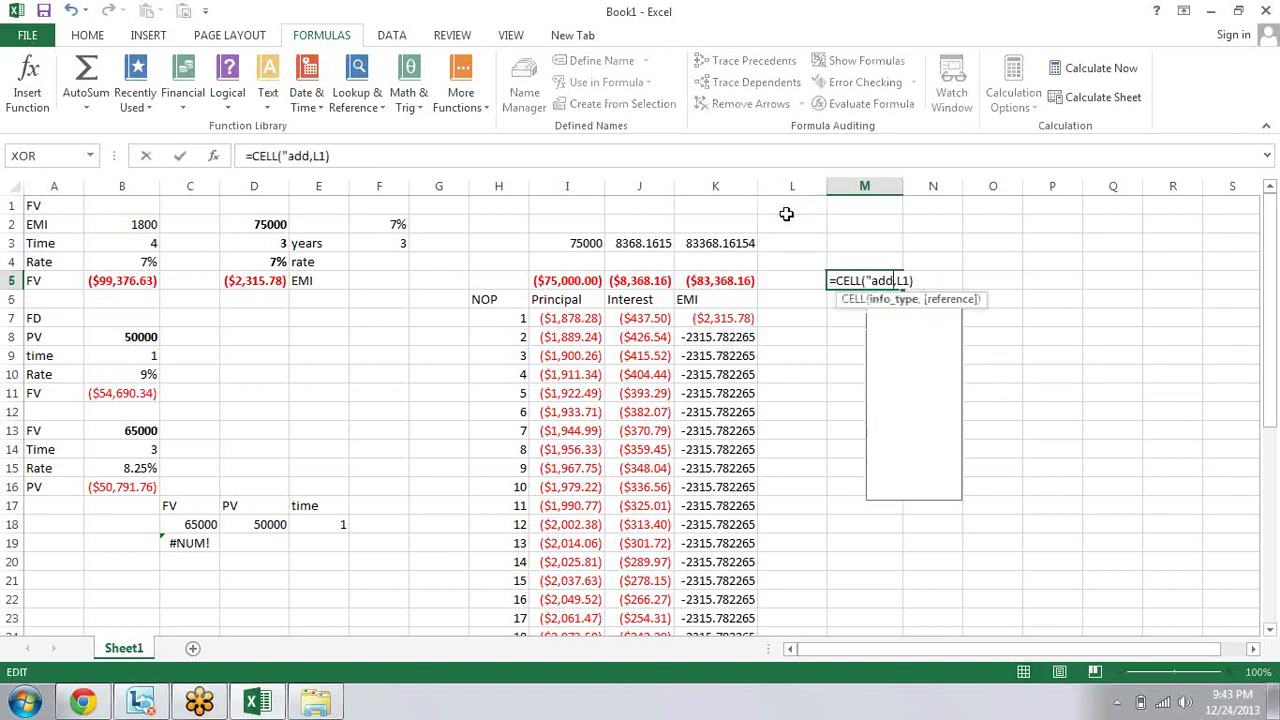
key(BackSpace)
key(BackSpace)
key(BackSpace)
key(BackSpace)
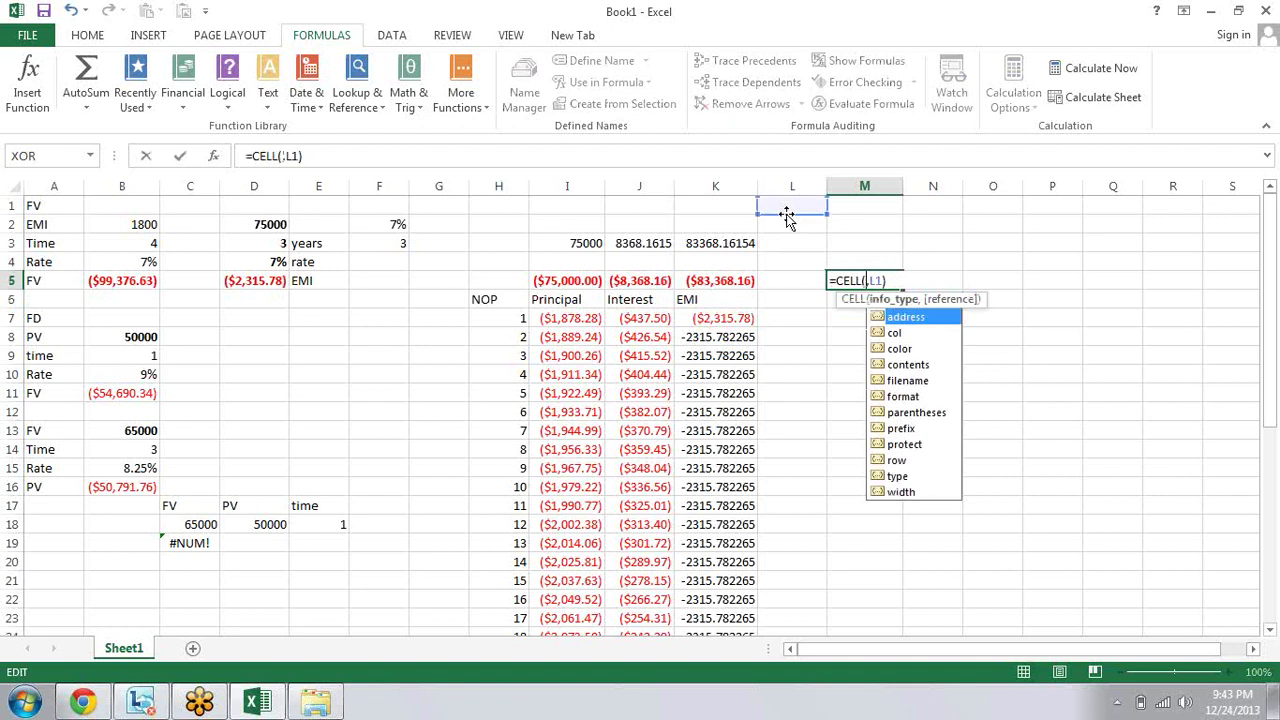
click(895, 335)
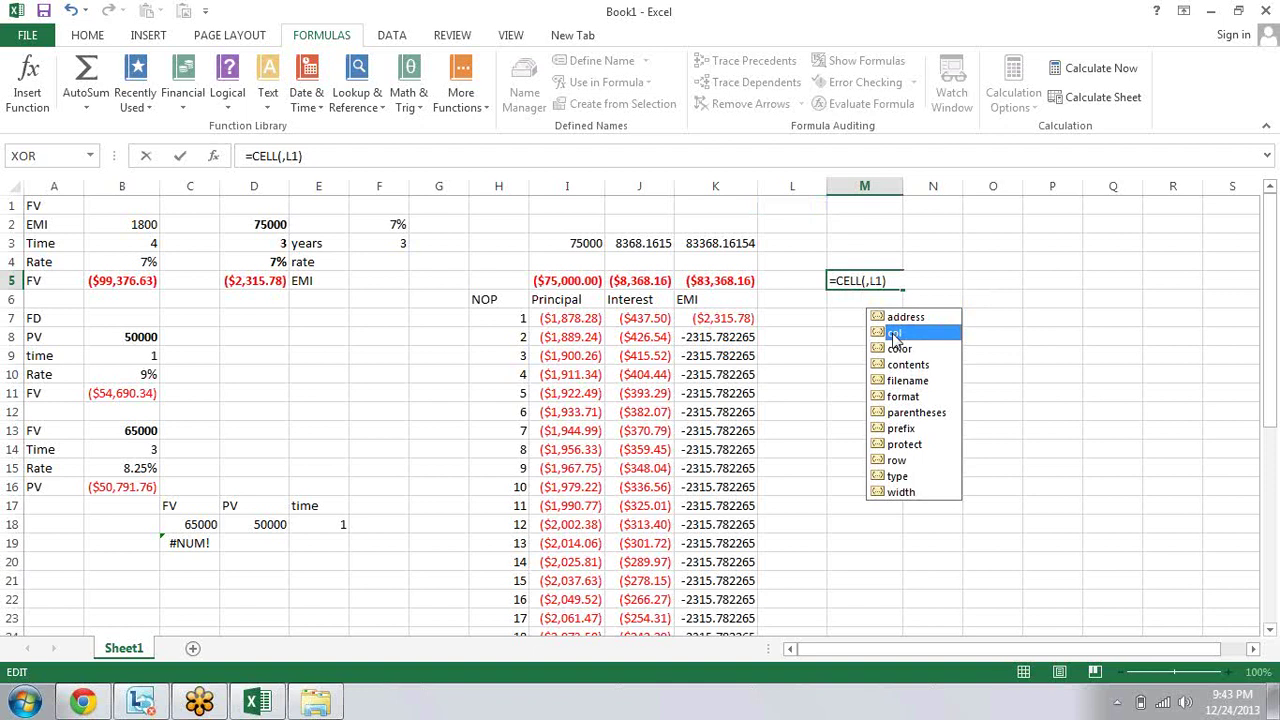
double_click(895, 335)
key(Return)
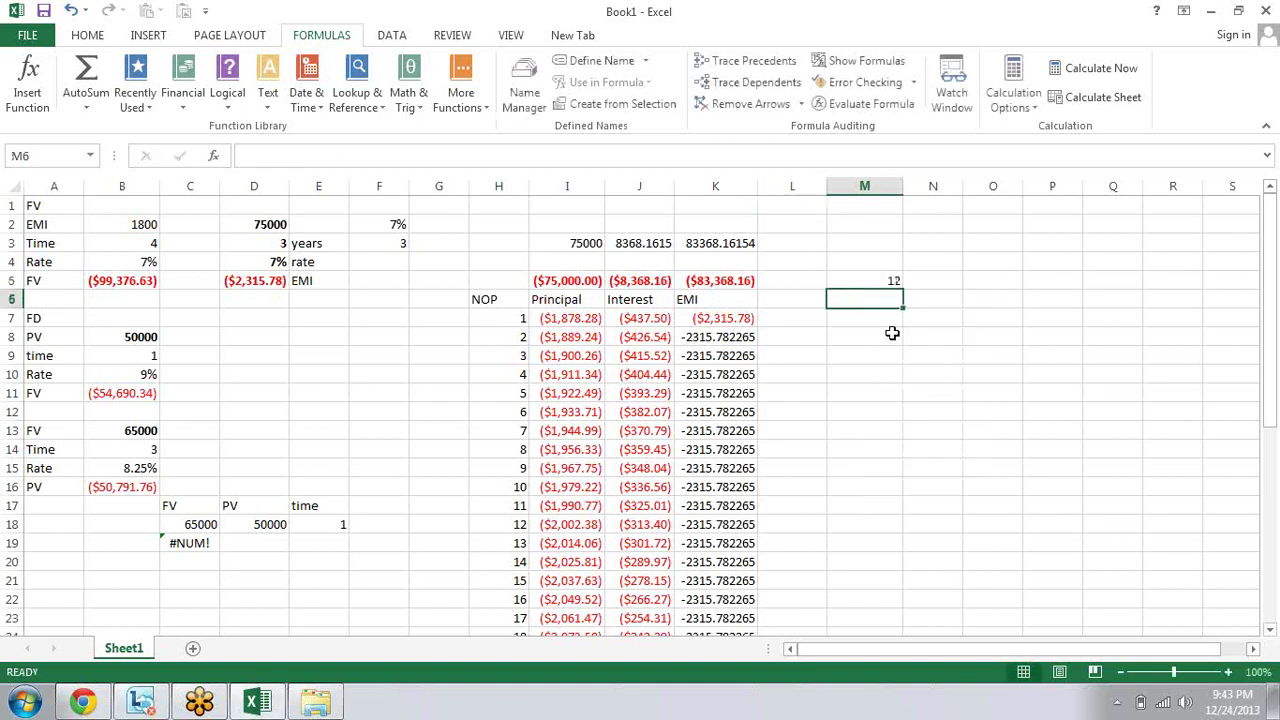
Step: Test =COLUMN() in L1, then clear it
key(Up)
key(Up)
key(Up)
key(Up)
key(Up)
key(Left)
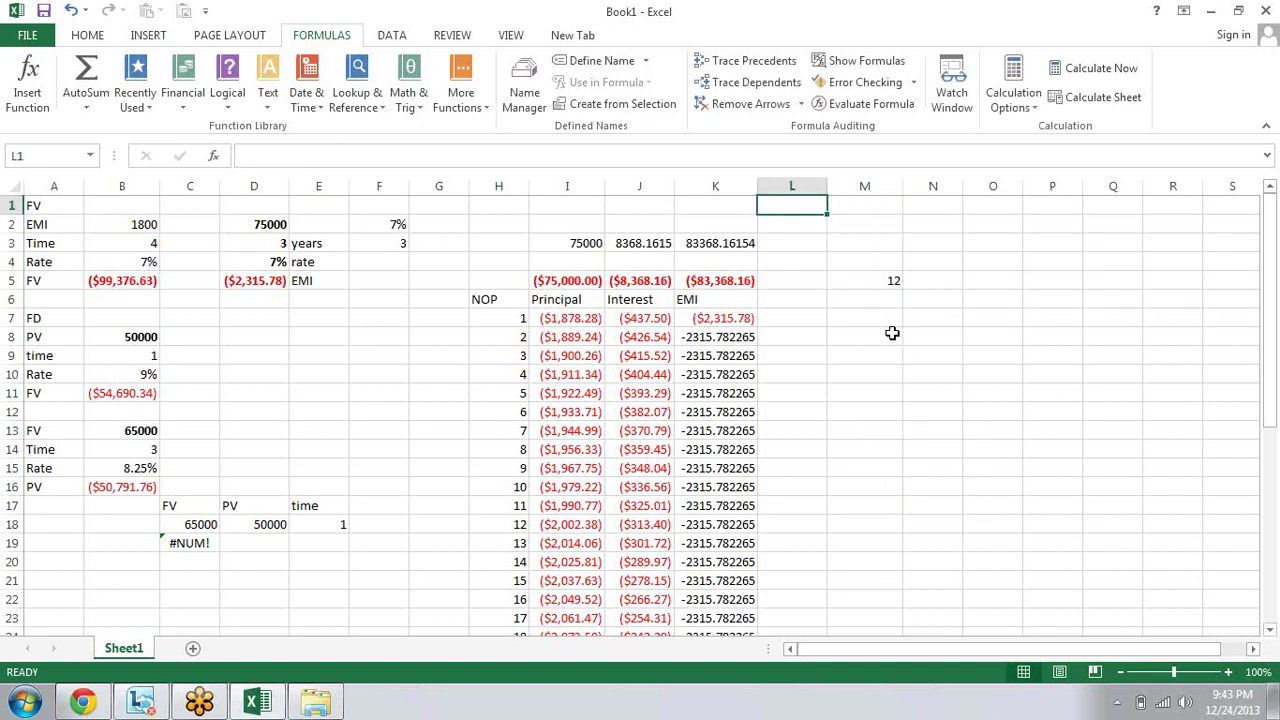
text(=)
text(colu)
key(Tab)
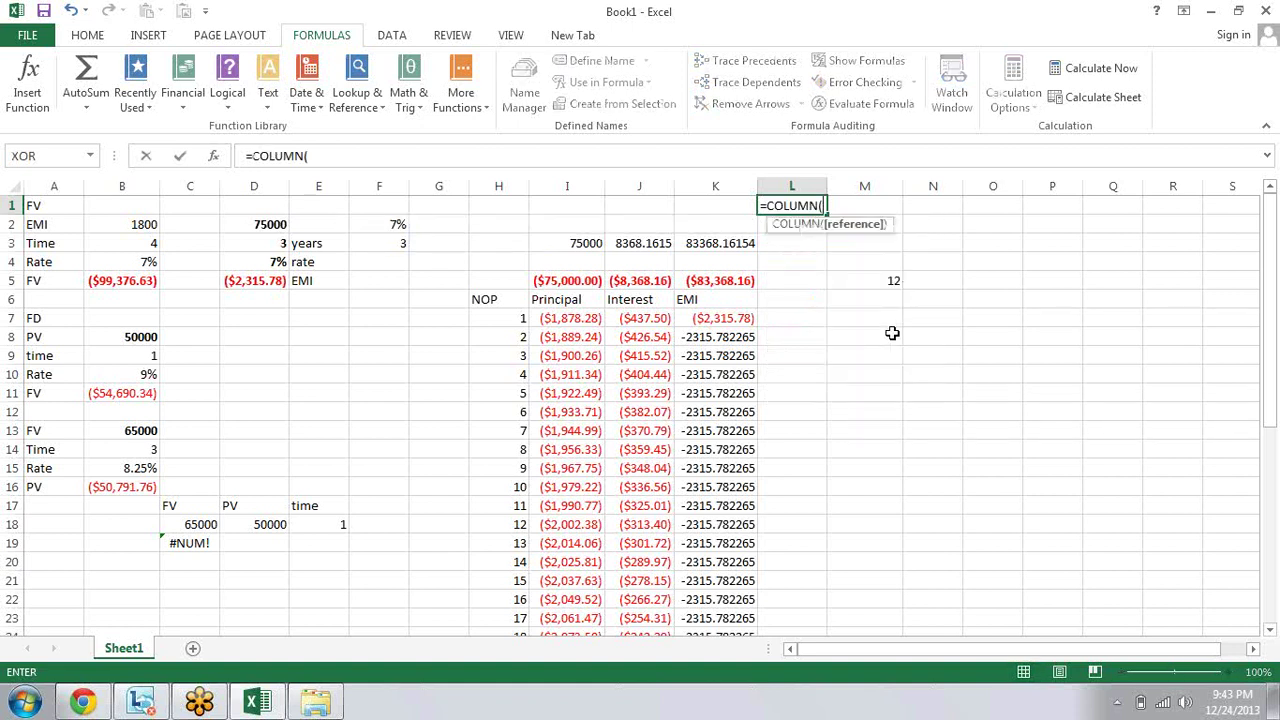
text())
key(Return)
key(Up)
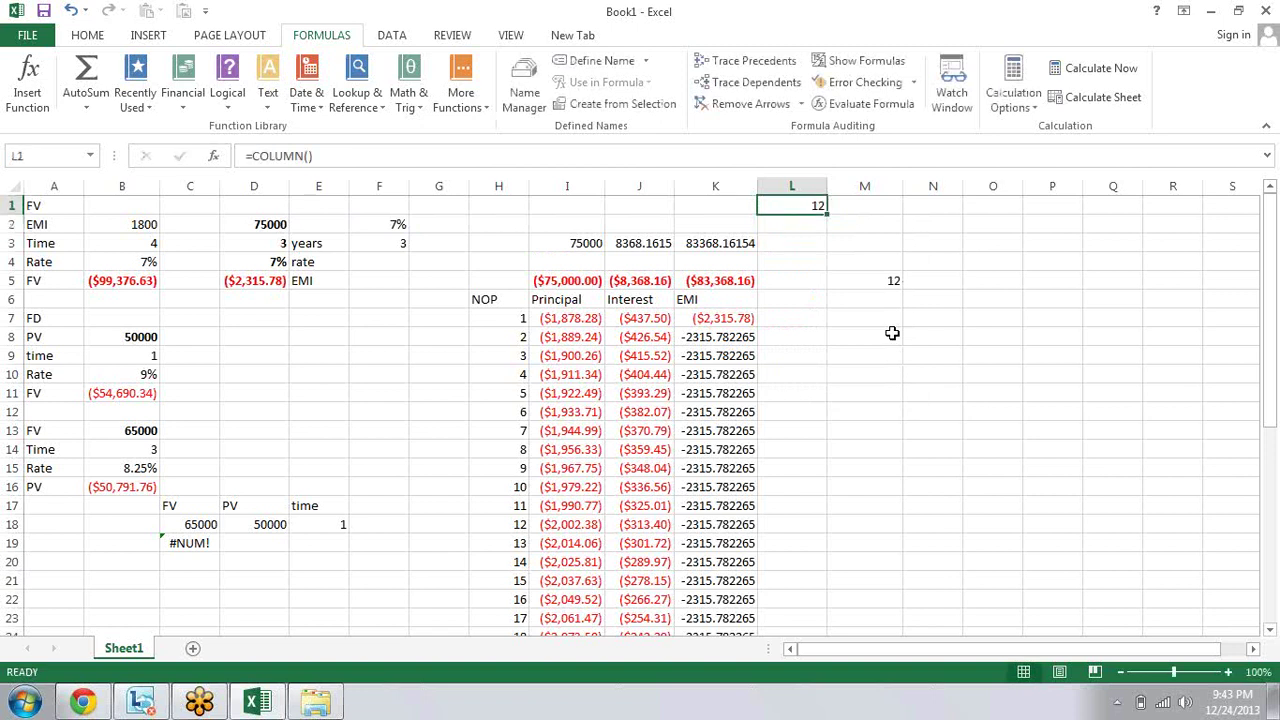
key(Delete)
Step: Change M5 to =CELL("color",L1), returning 0
click(891, 280)
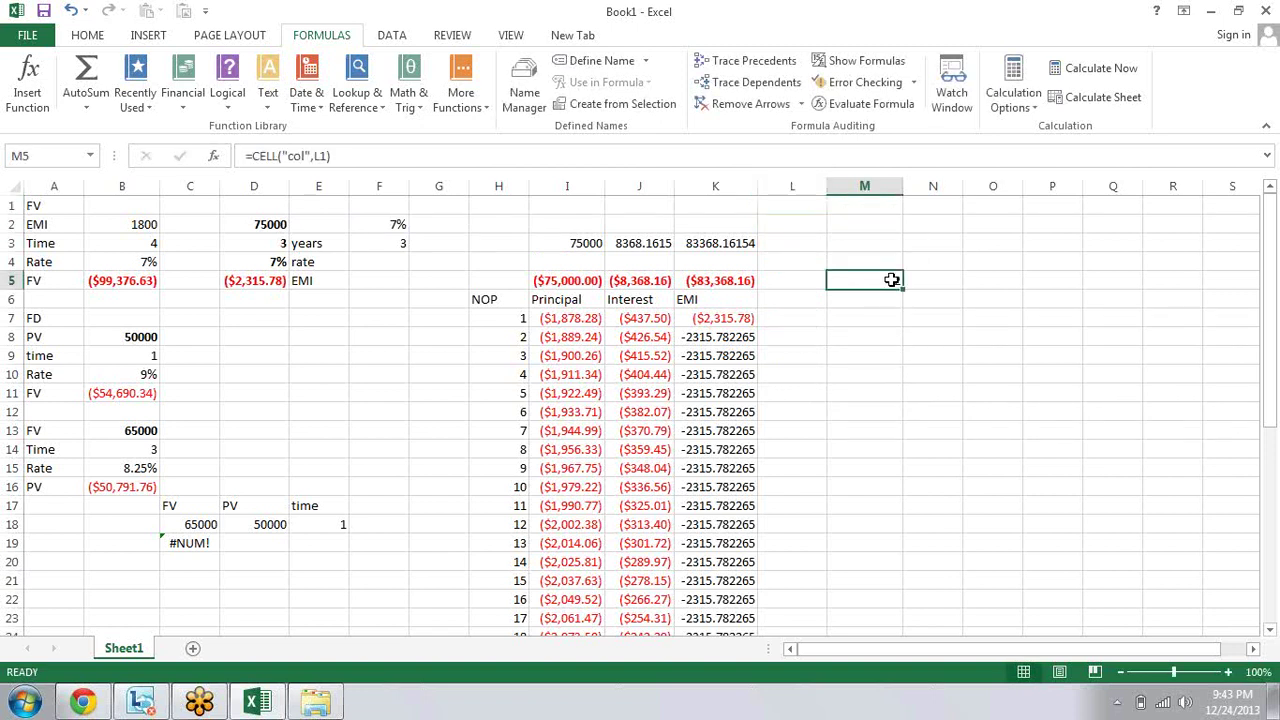
double_click(891, 280)
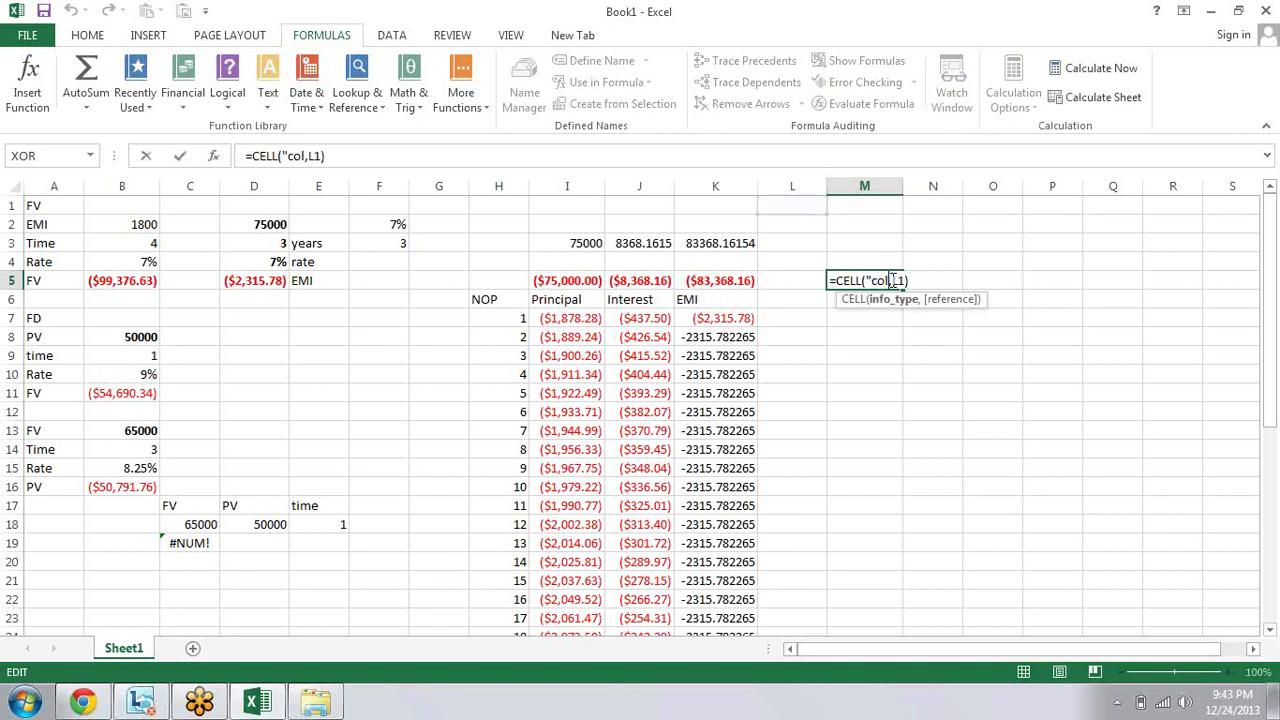
key(BackSpace)
key(BackSpace)
key(BackSpace)
key(BackSpace)
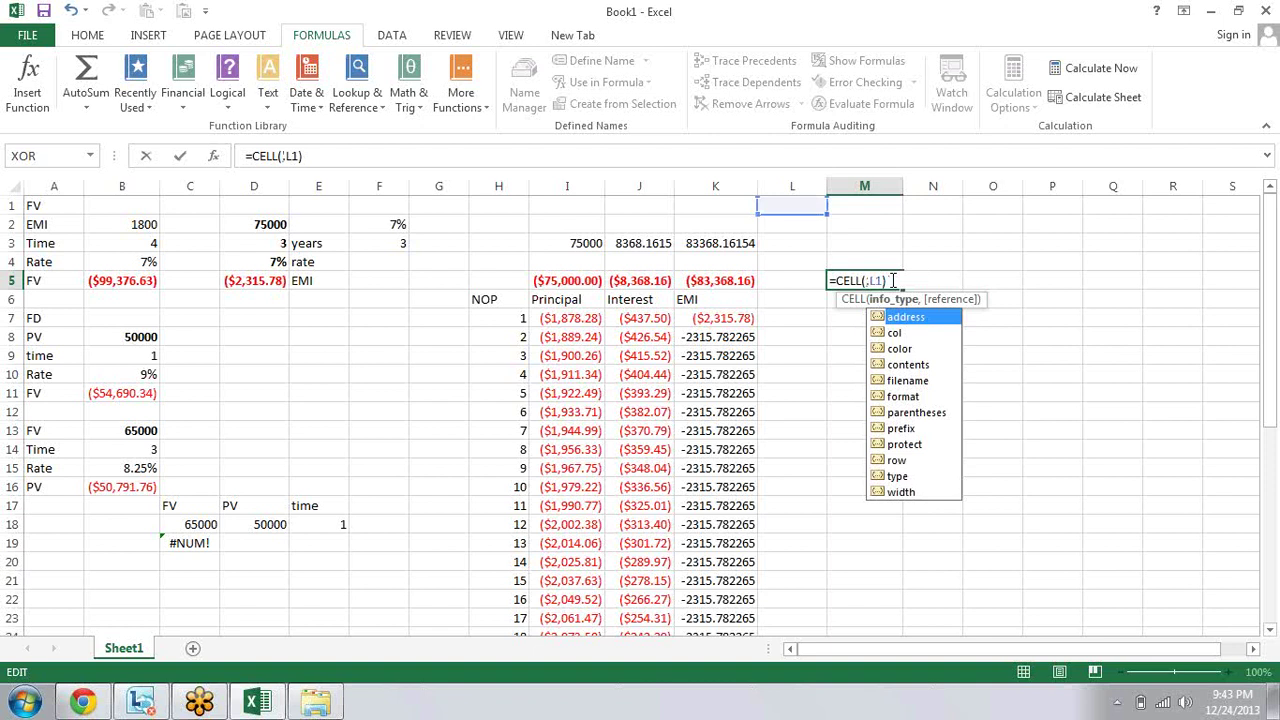
key(Down)
key(Down)
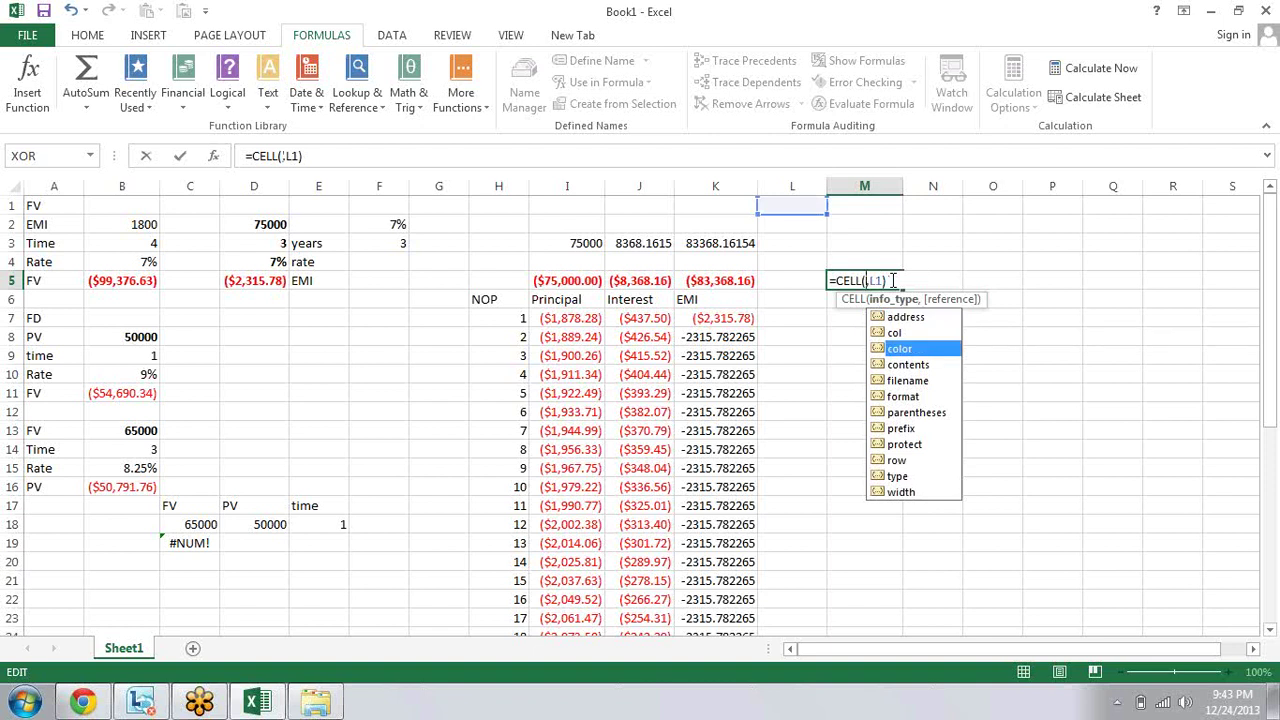
key(Tab)
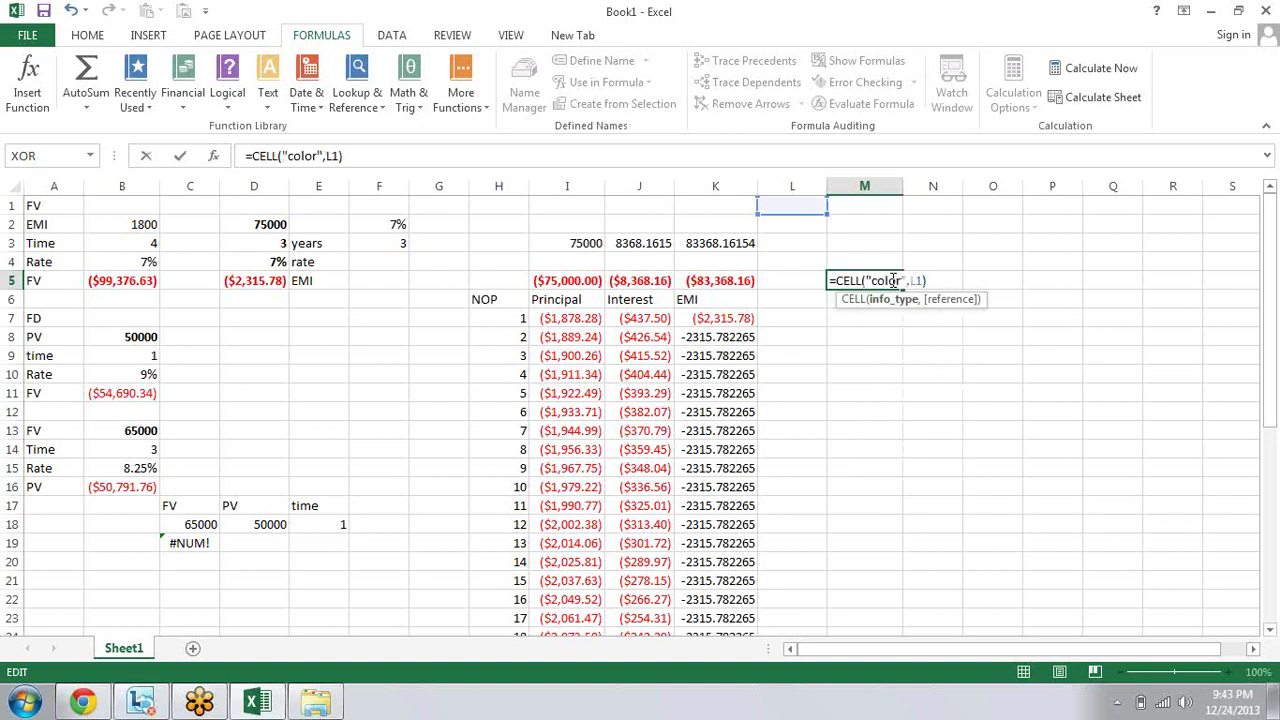
key(Return)
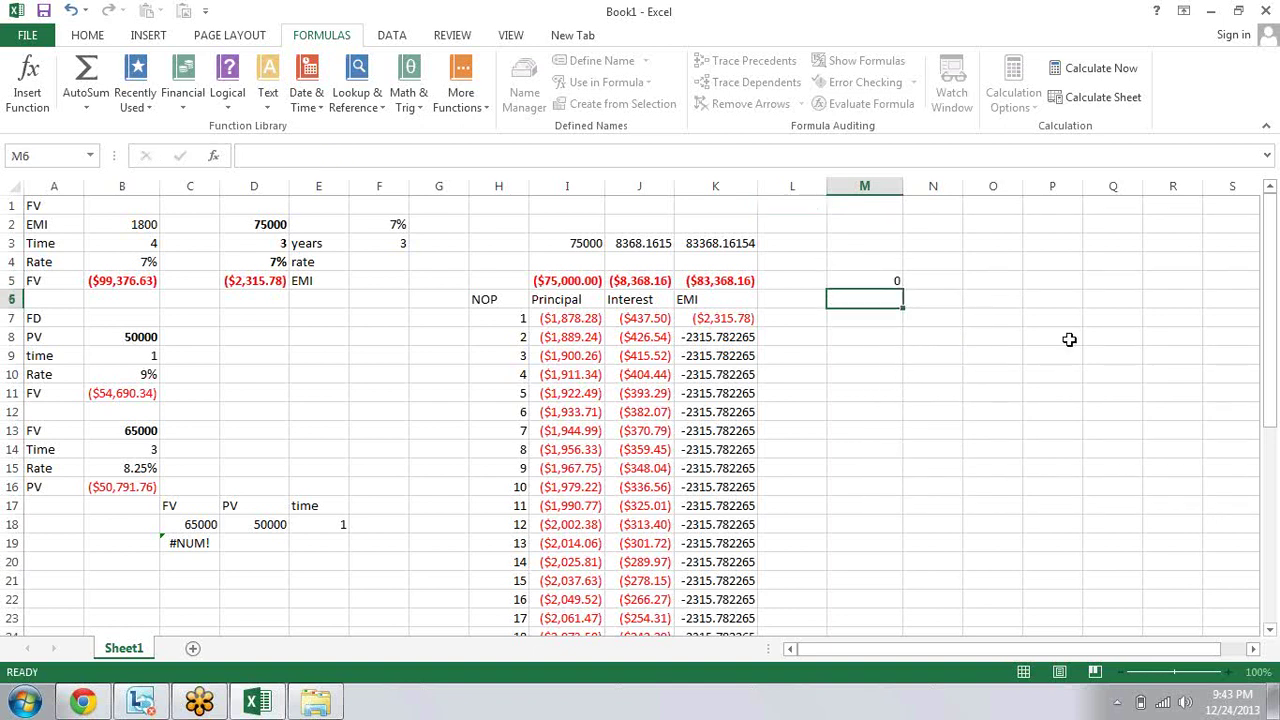
Step: Give L1 a yellow fill and check M5's result
click(792, 204)
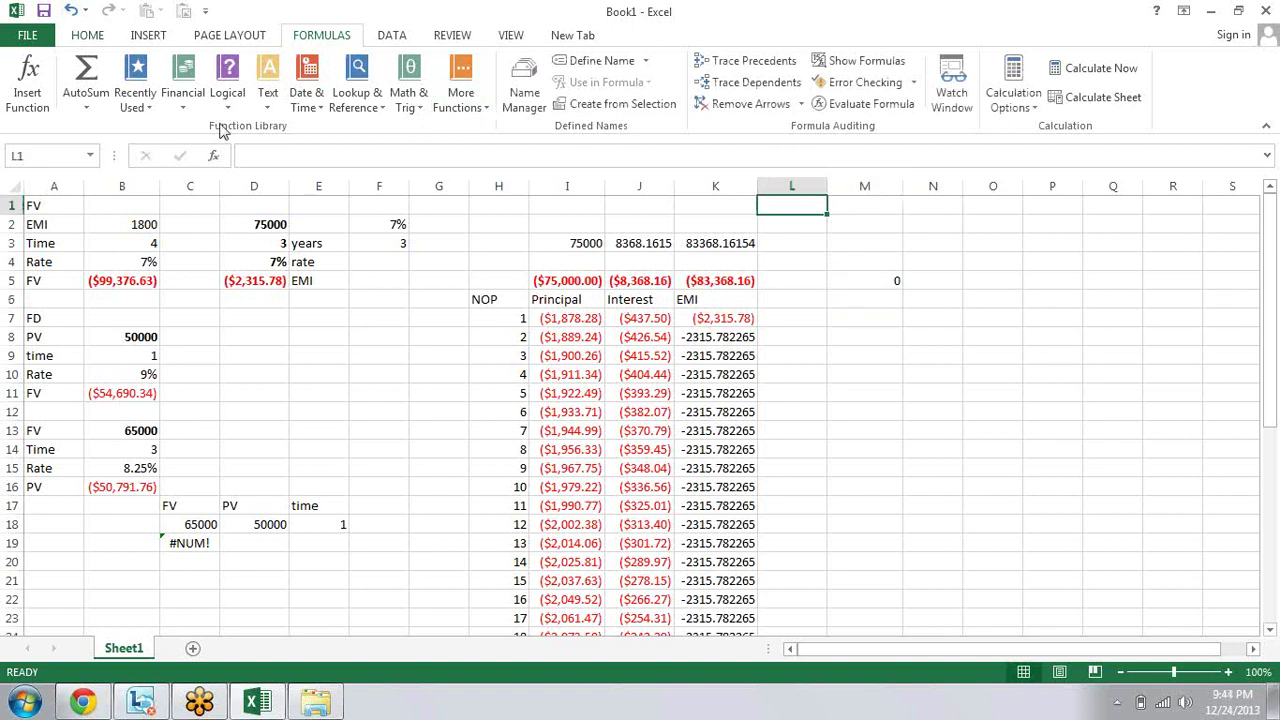
scroll(222, 132, up, 3)
click(284, 96)
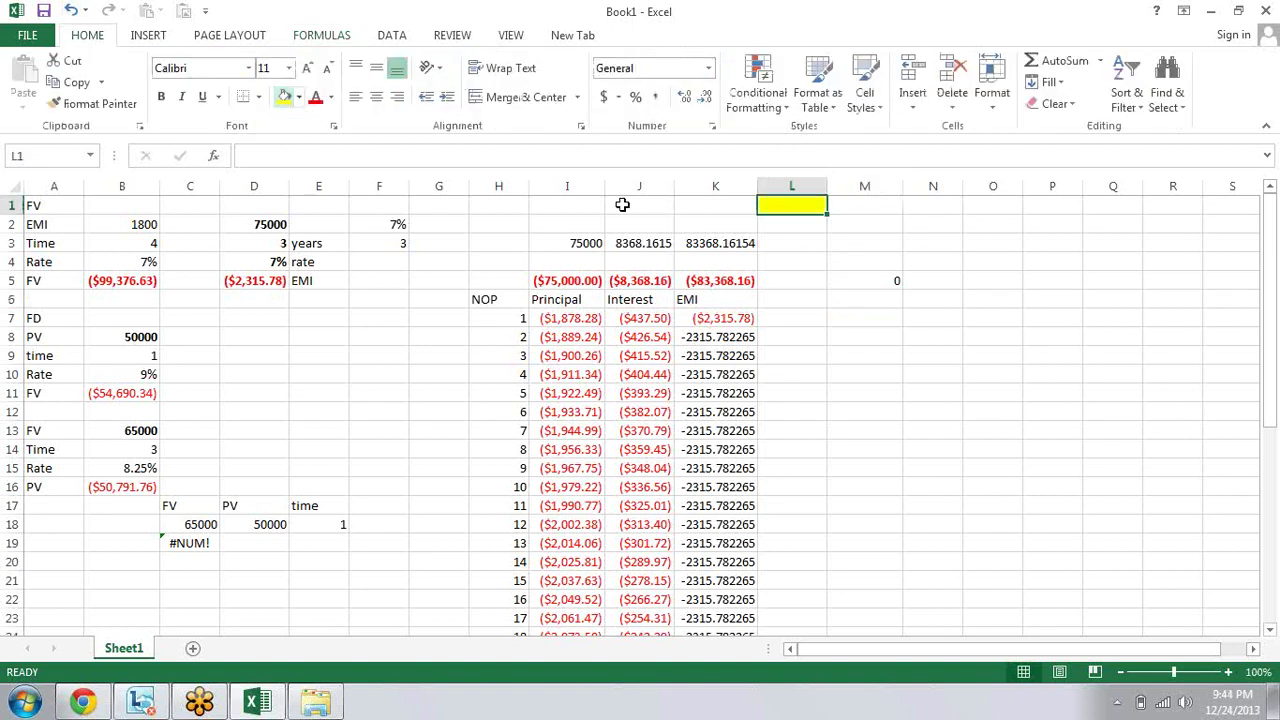
click(908, 282)
click(880, 283)
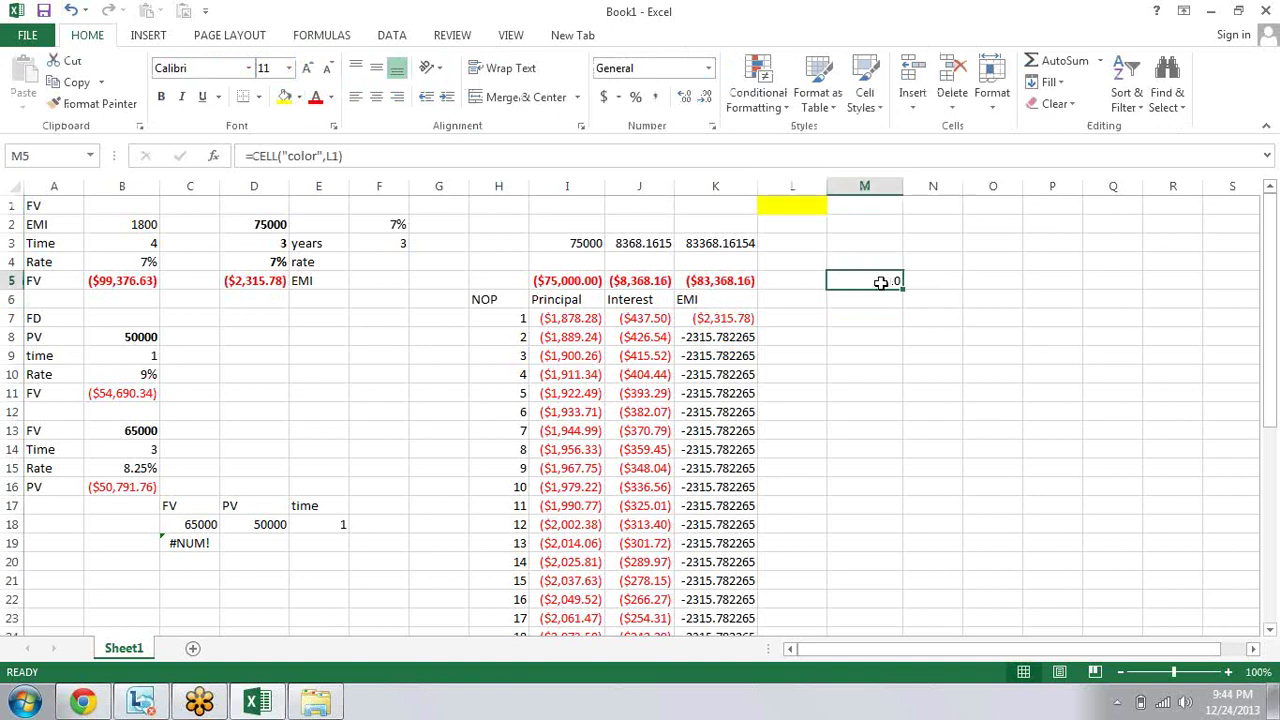
Step: Type sdfsdf into L1 and make its text red
click(783, 201)
text(sd)
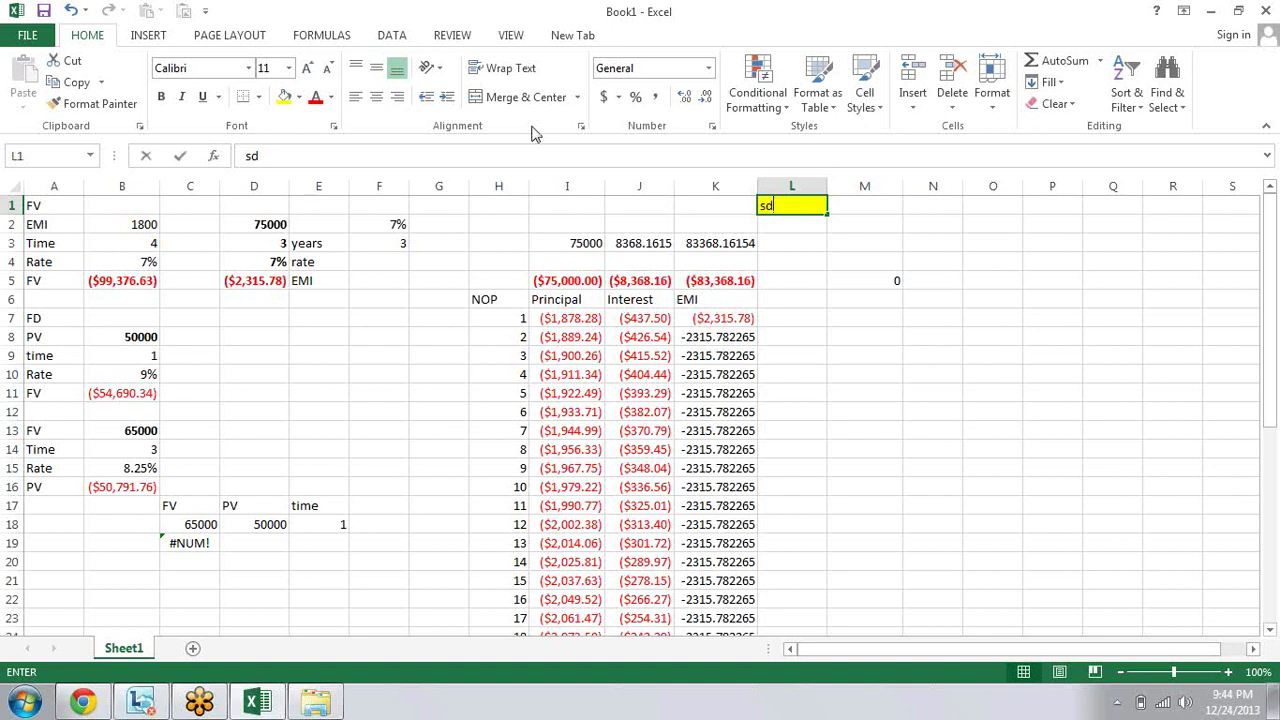
text(fsdf)
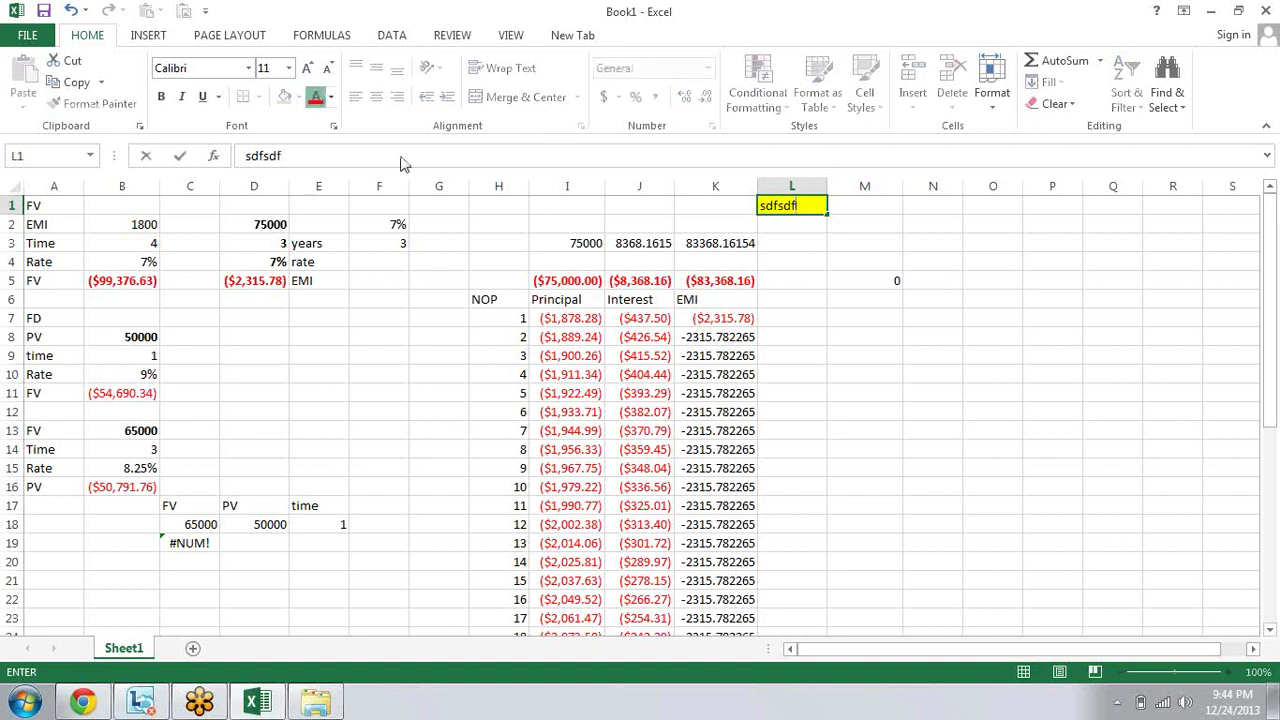
key(ctrl+Return)
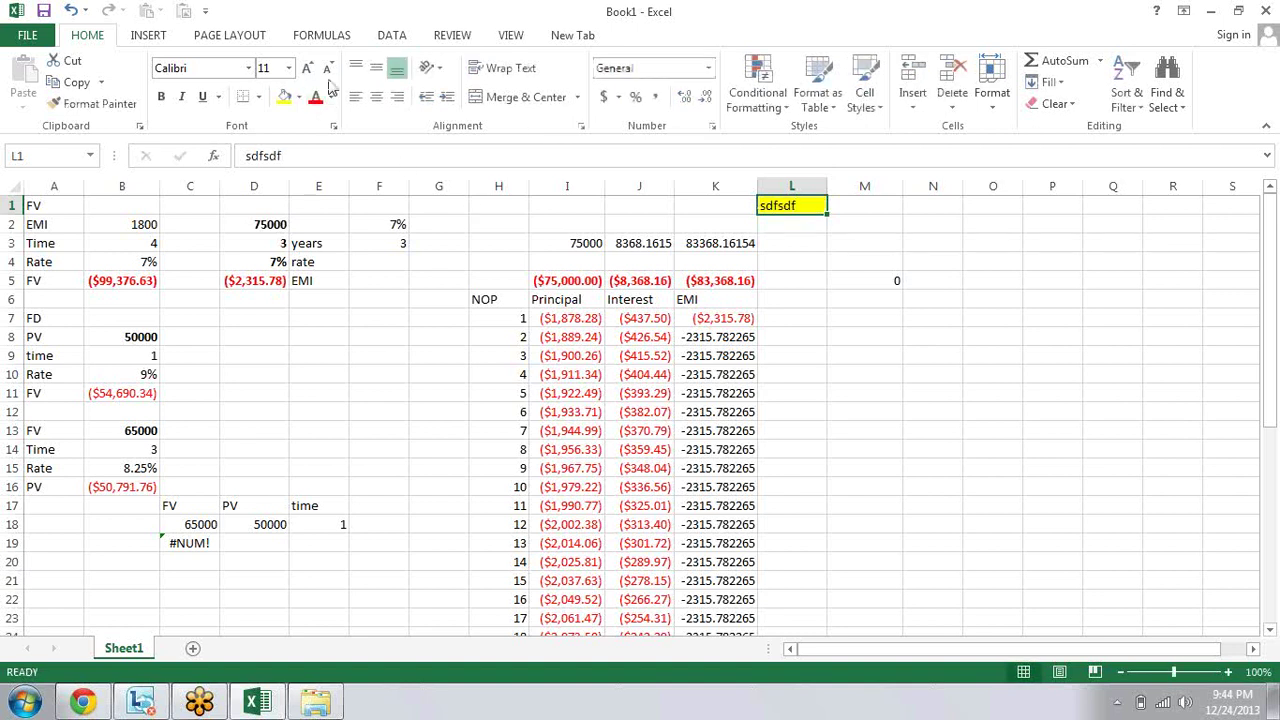
click(314, 97)
Step: Re-enter M5's formula to recalculate it; it still shows 0
key(Down)
key(Down)
key(Down)
key(Down)
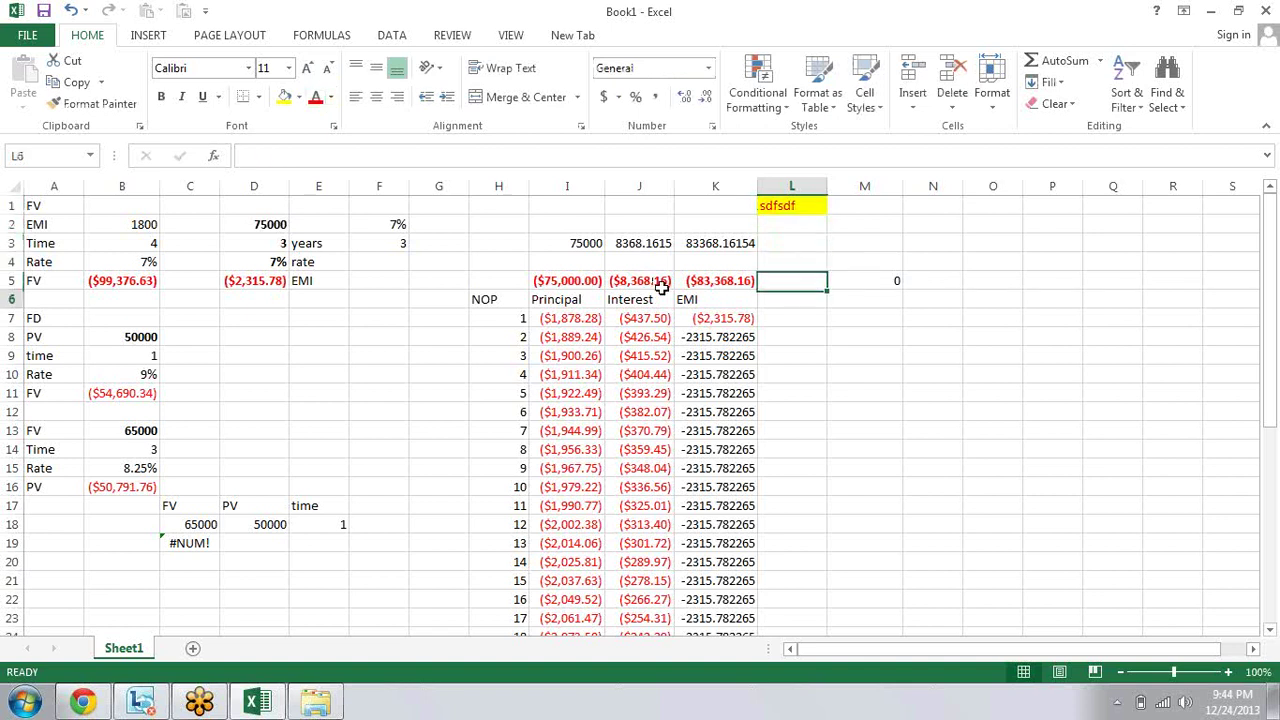
key(Right)
key(Right)
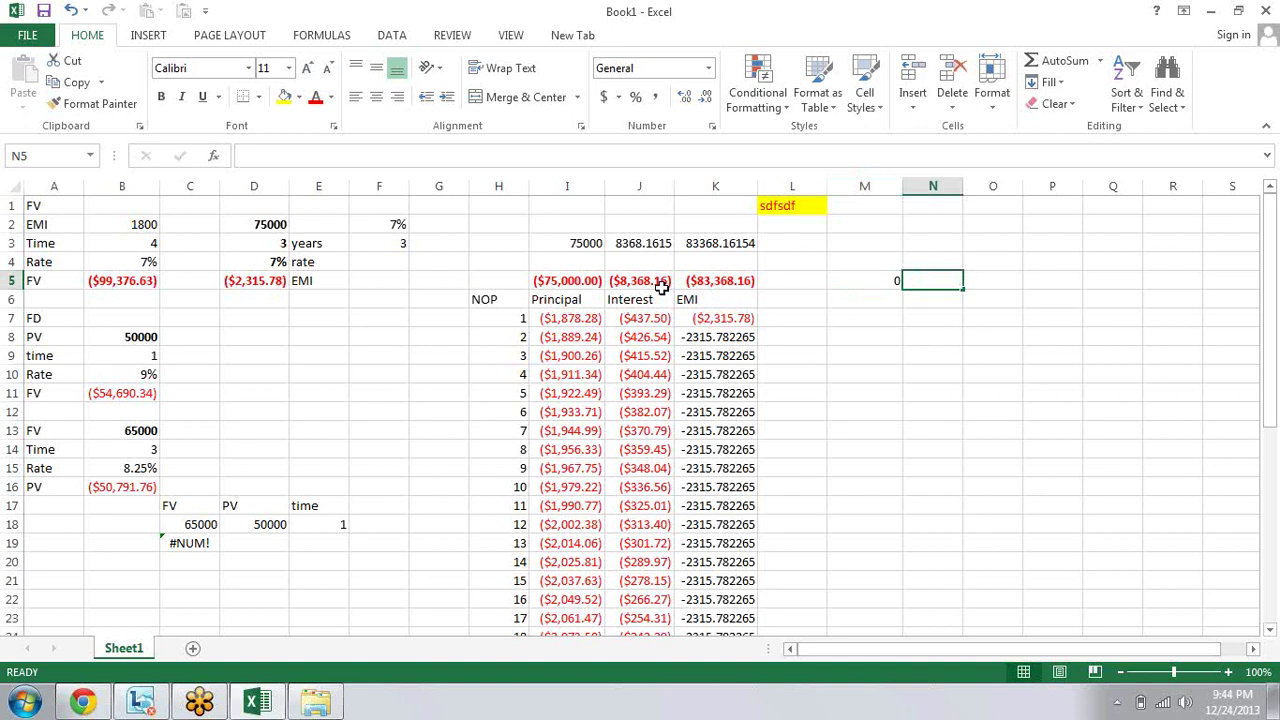
key(Left)
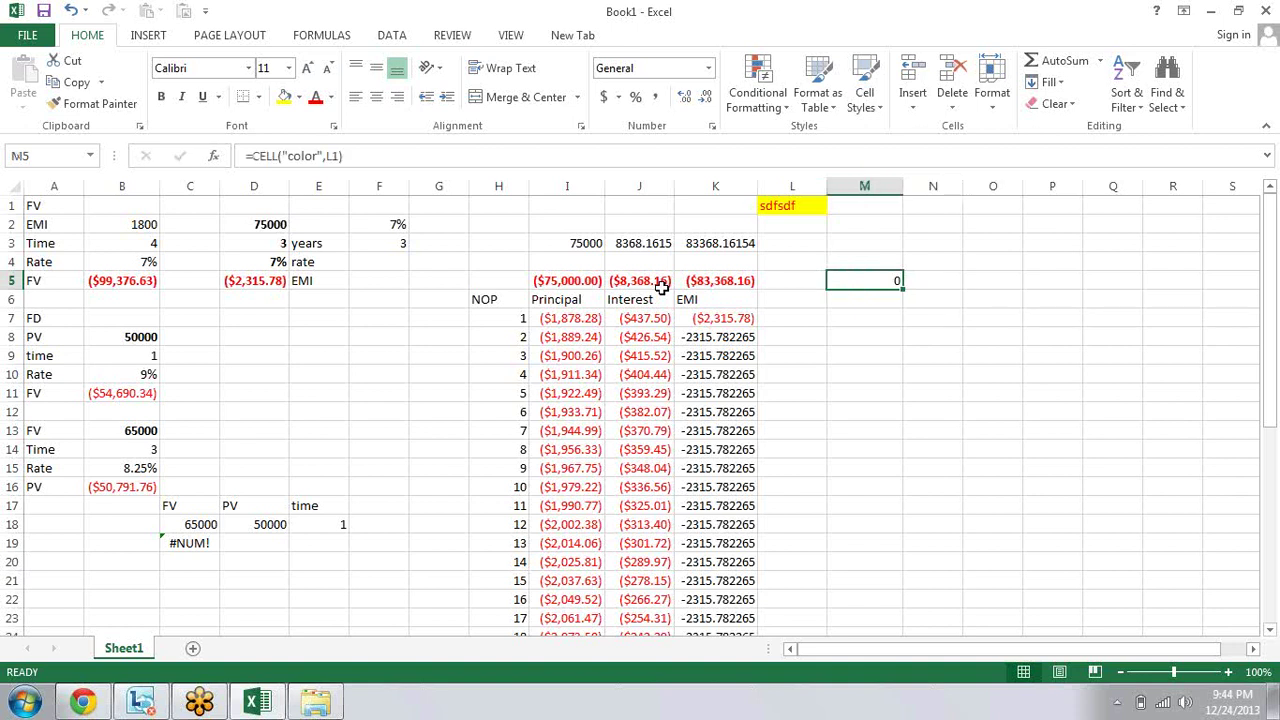
key(F2)
key(ctrl+Return)
key(Down)
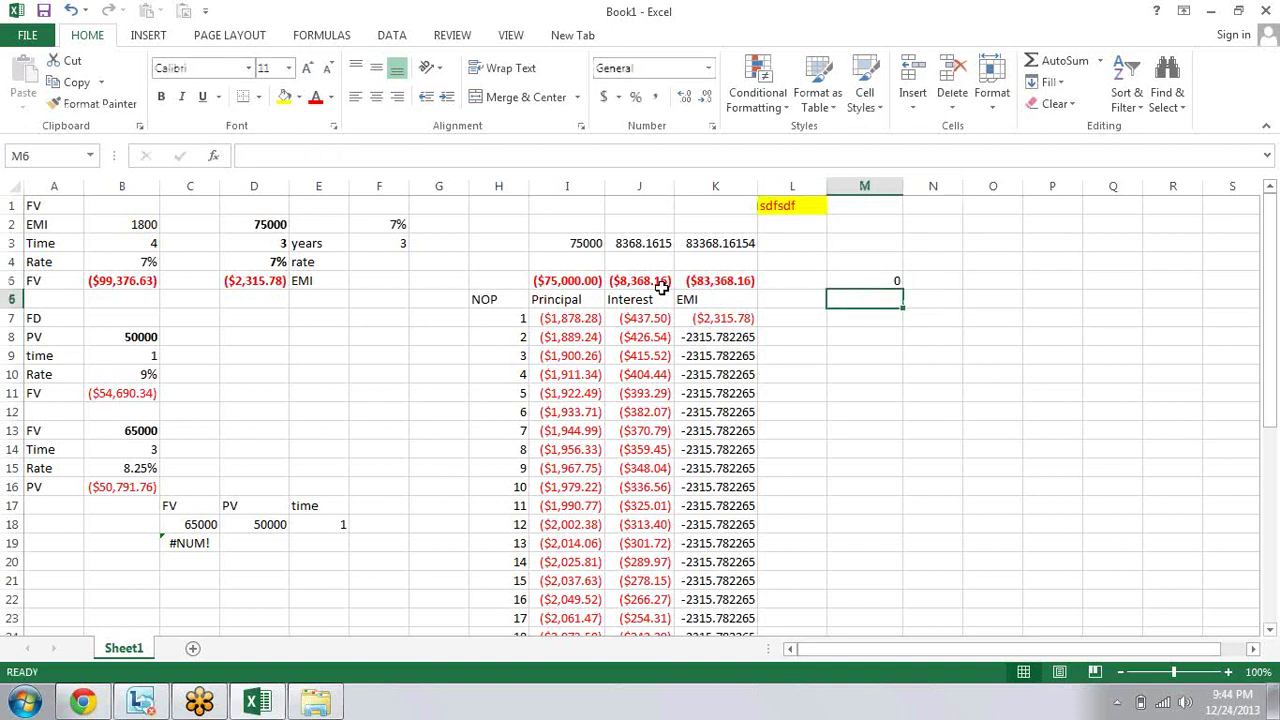
key(Up)
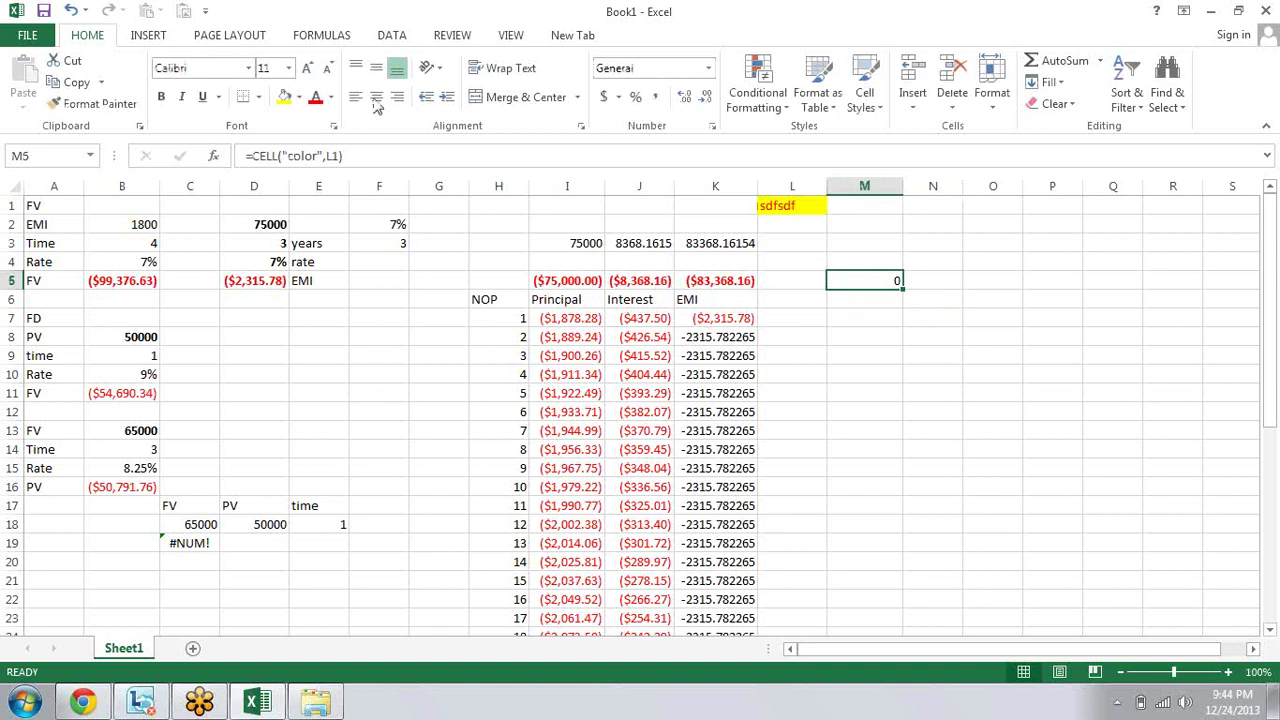
Step: Open M5's CELL Function Arguments and read the info_type table in its Help article
click(214, 157)
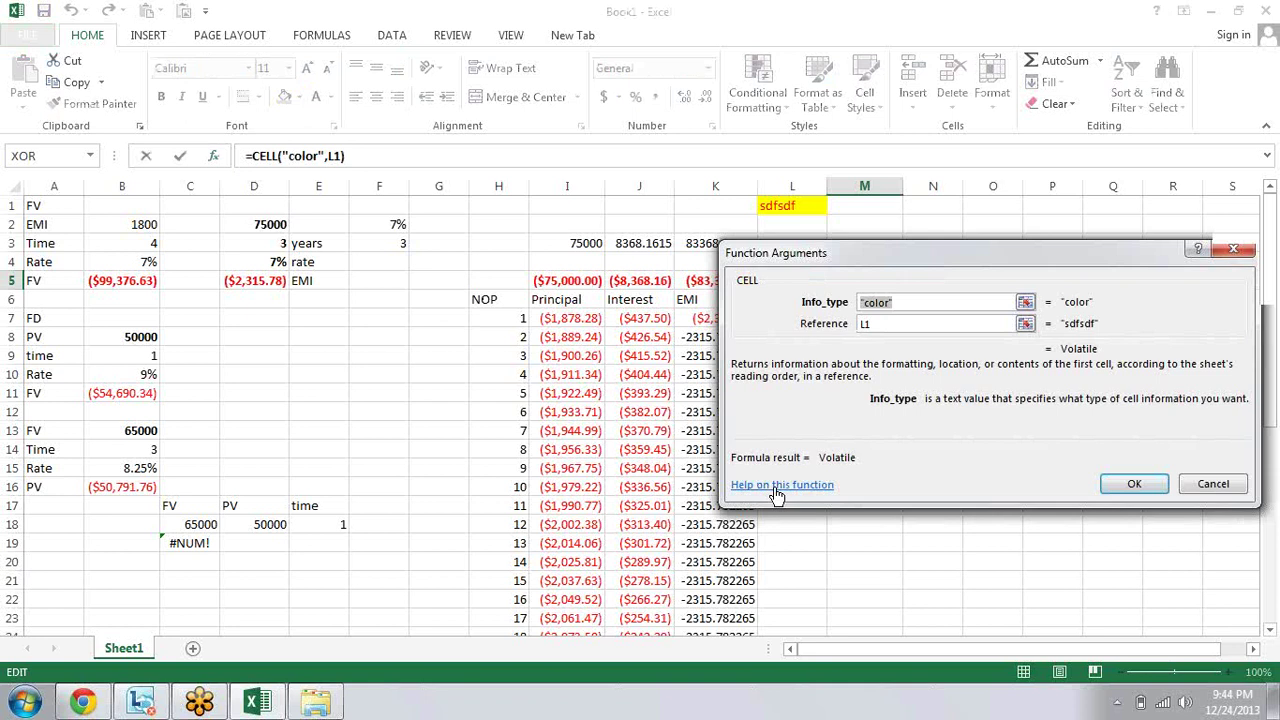
click(776, 488)
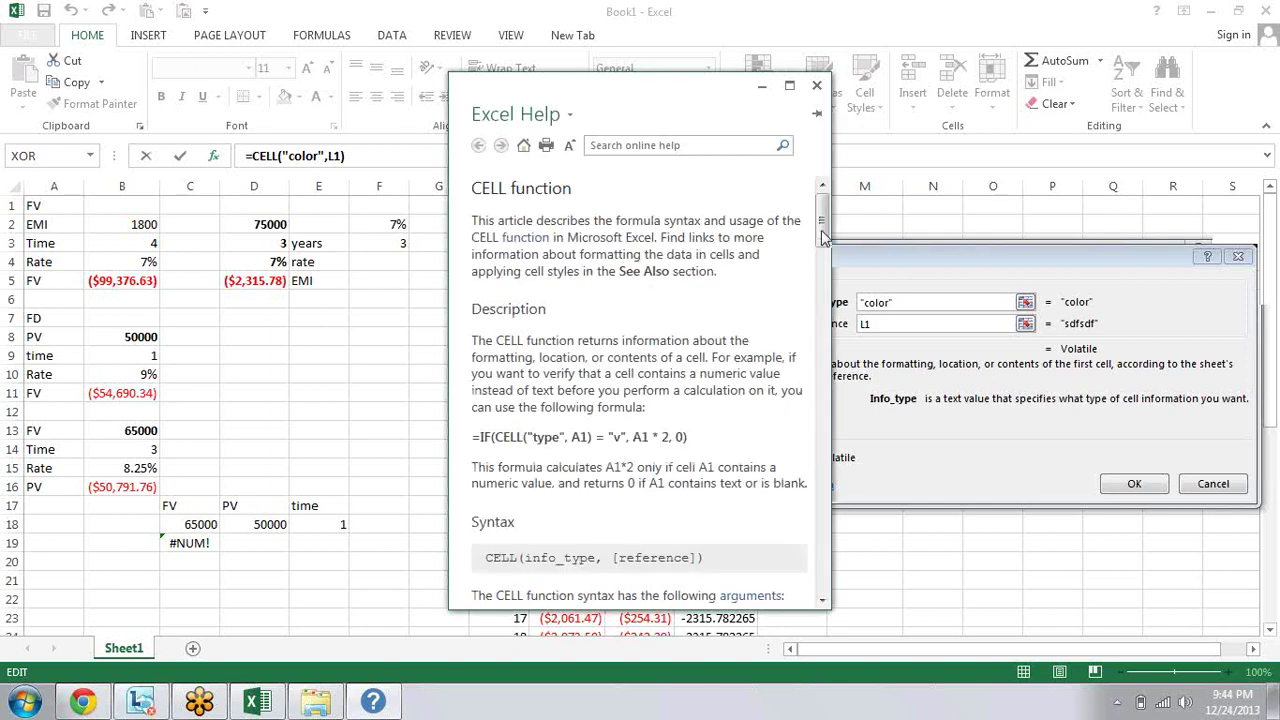
scroll(827, 266, down, 1)
drag(827, 266, 827, 324)
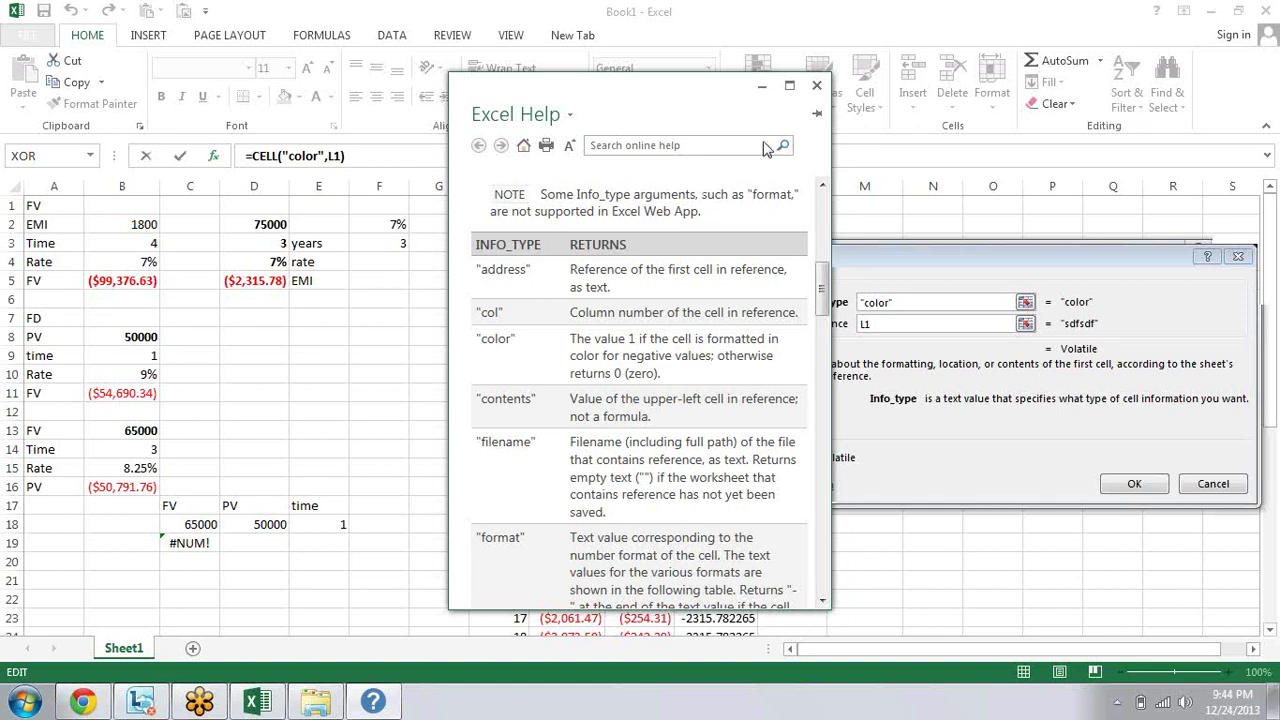
click(845, 300)
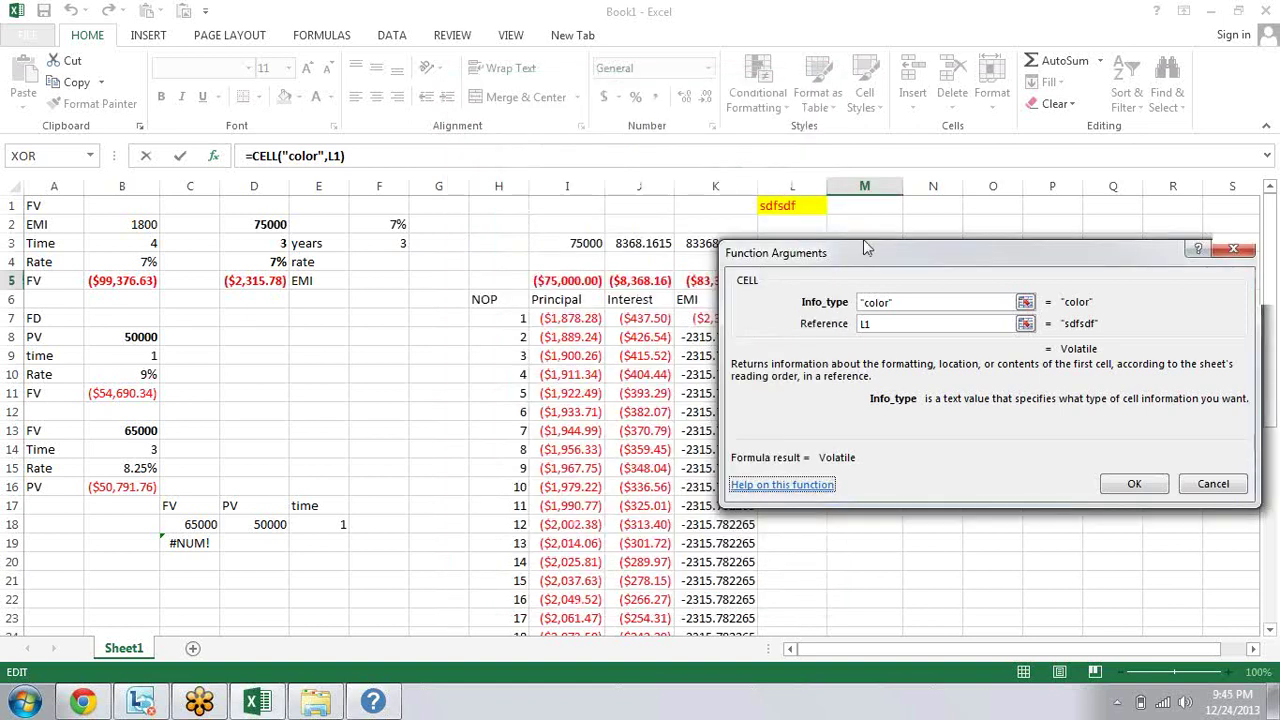
Step: Point M5's CELL color formula at the red interest cell J7, giving 1
click(1025, 324)
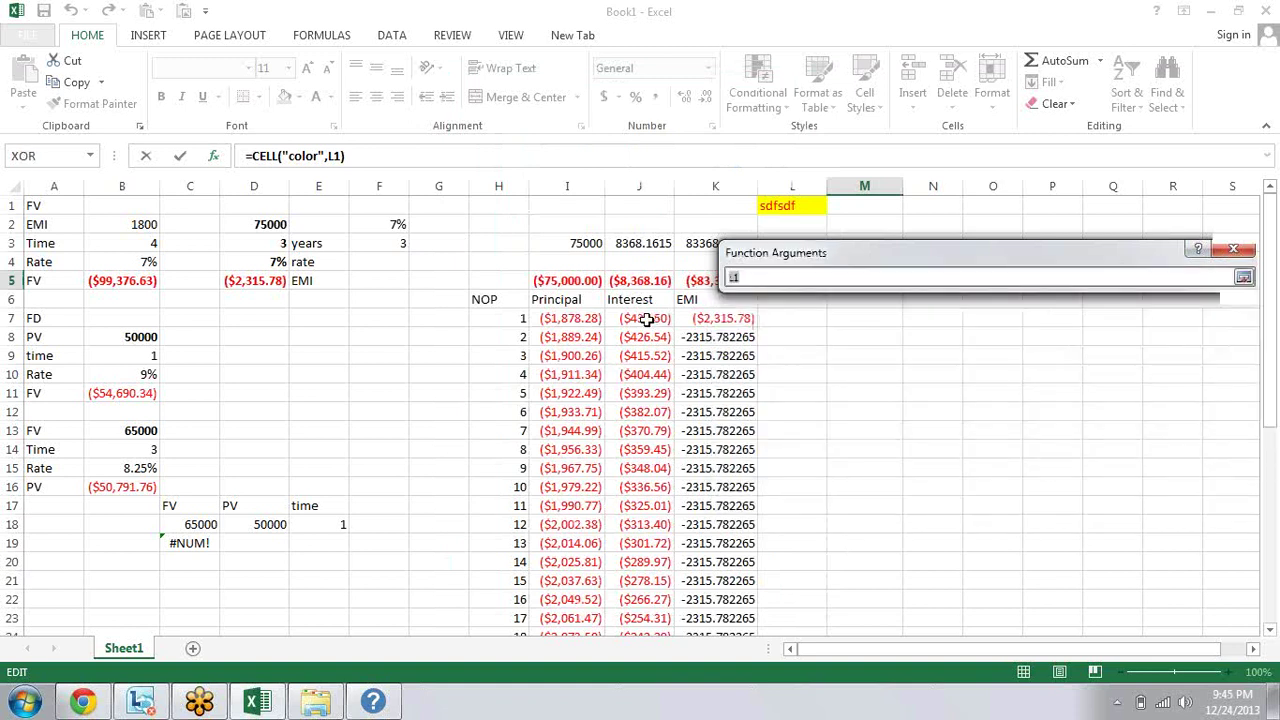
click(647, 318)
key(Return)
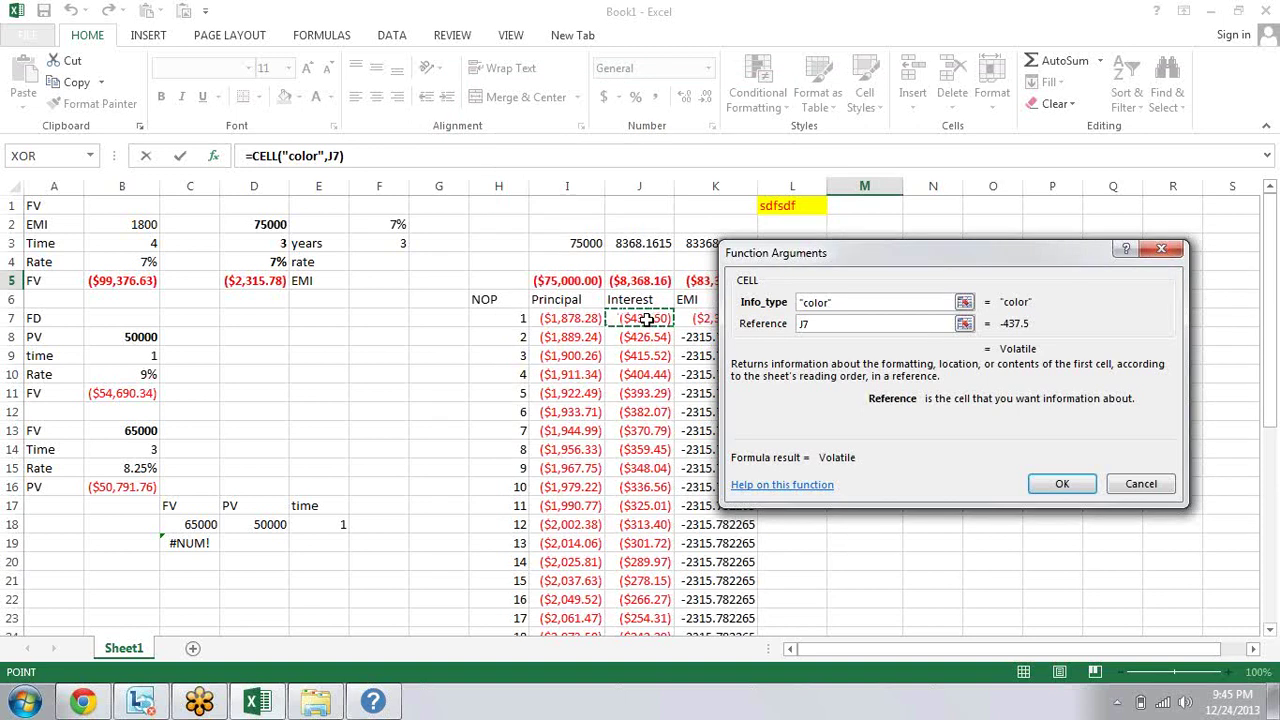
key(Return)
key(Return)
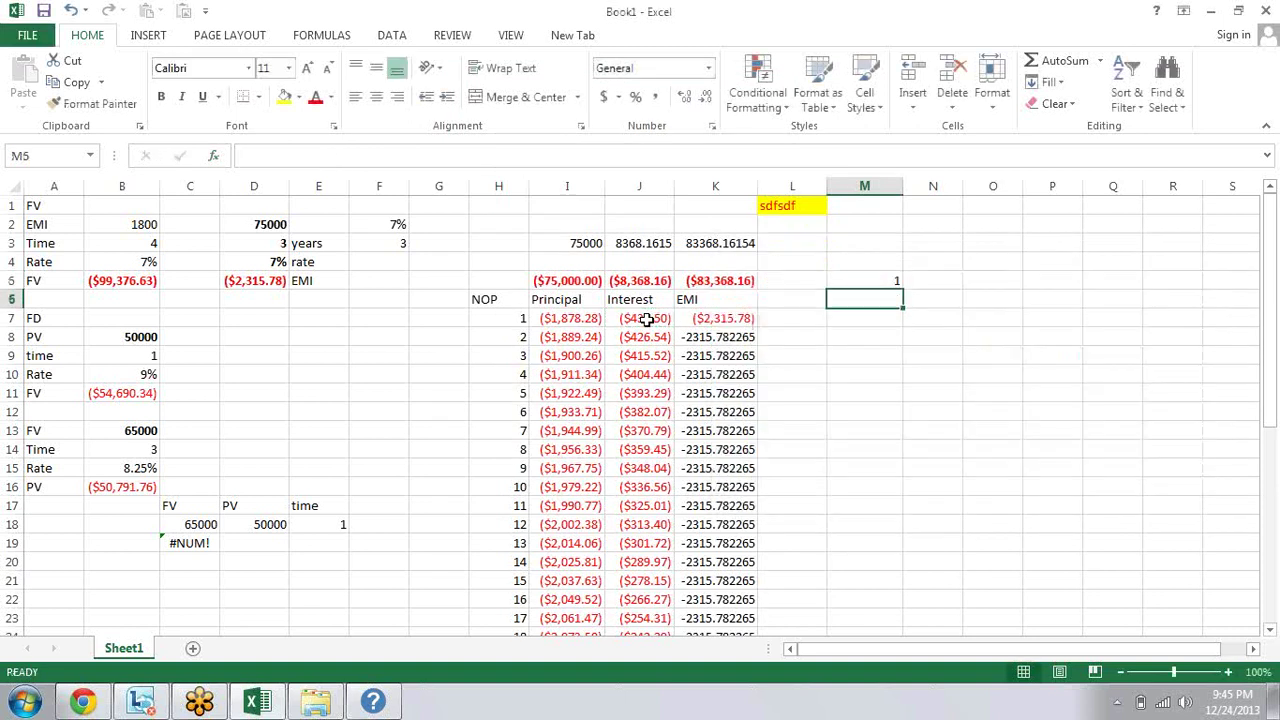
key(Up)
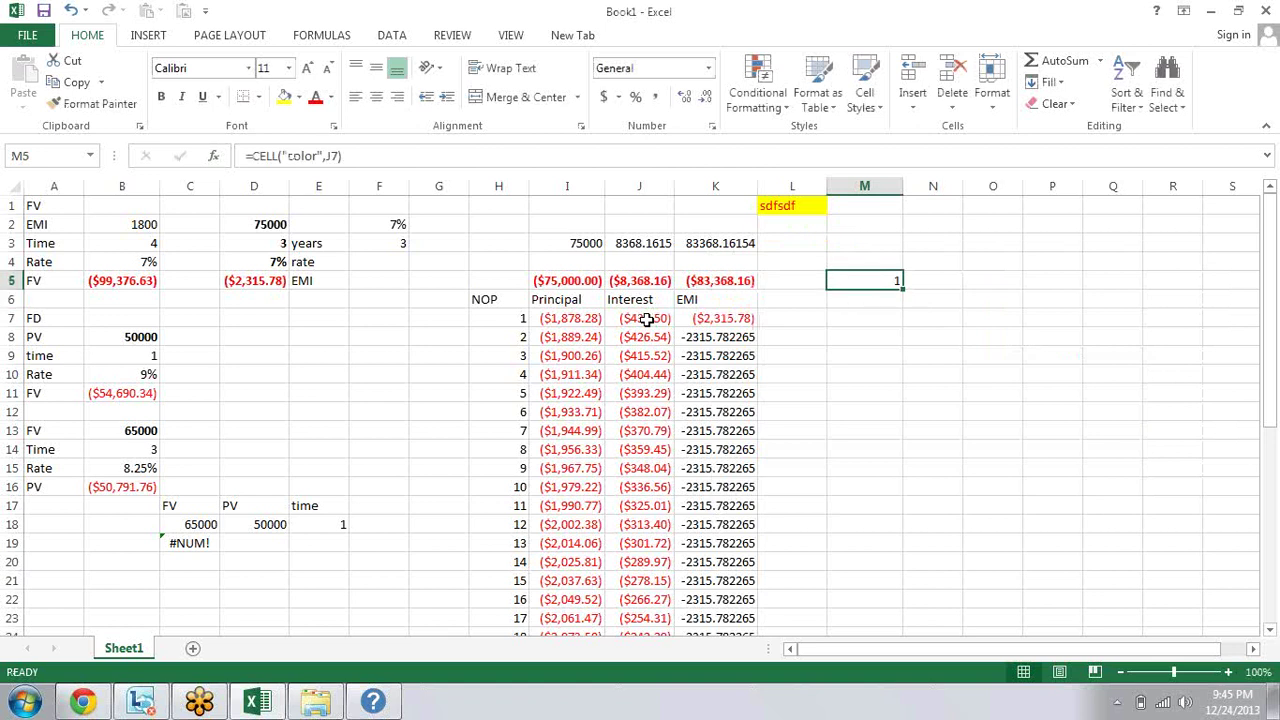
Step: Inspect the contents of J7, L1 and K8
click(647, 318)
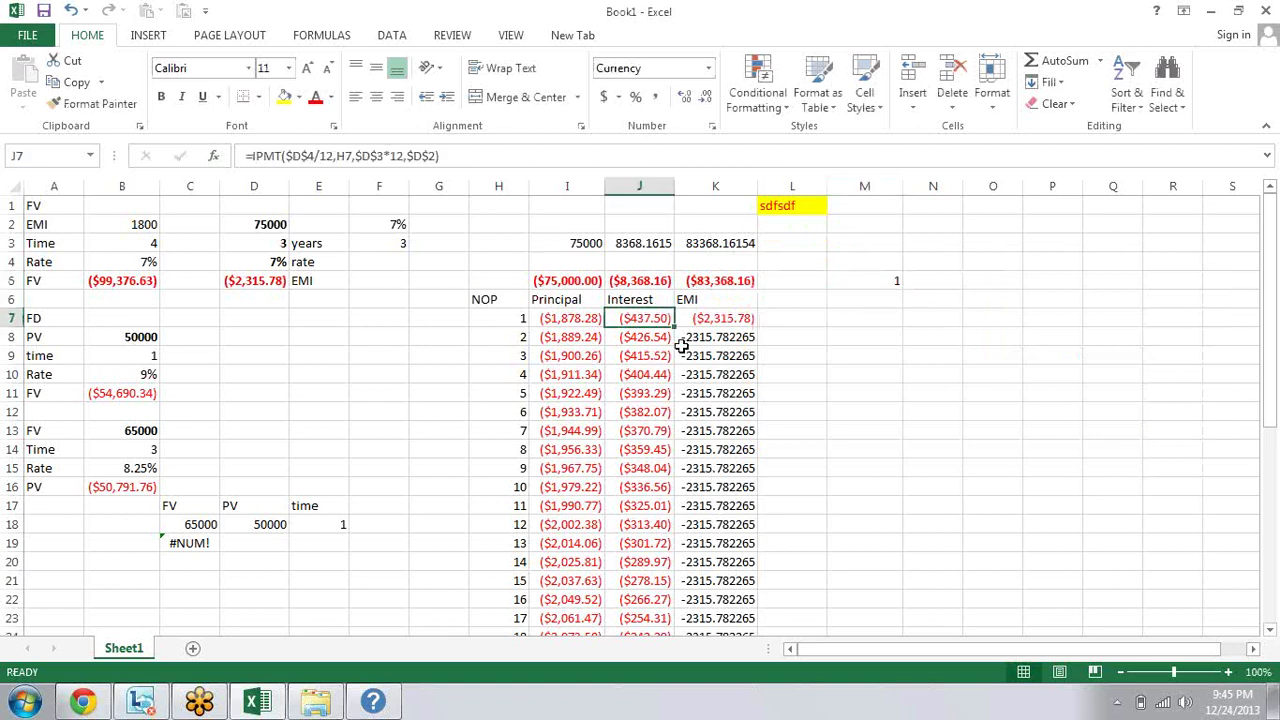
click(785, 208)
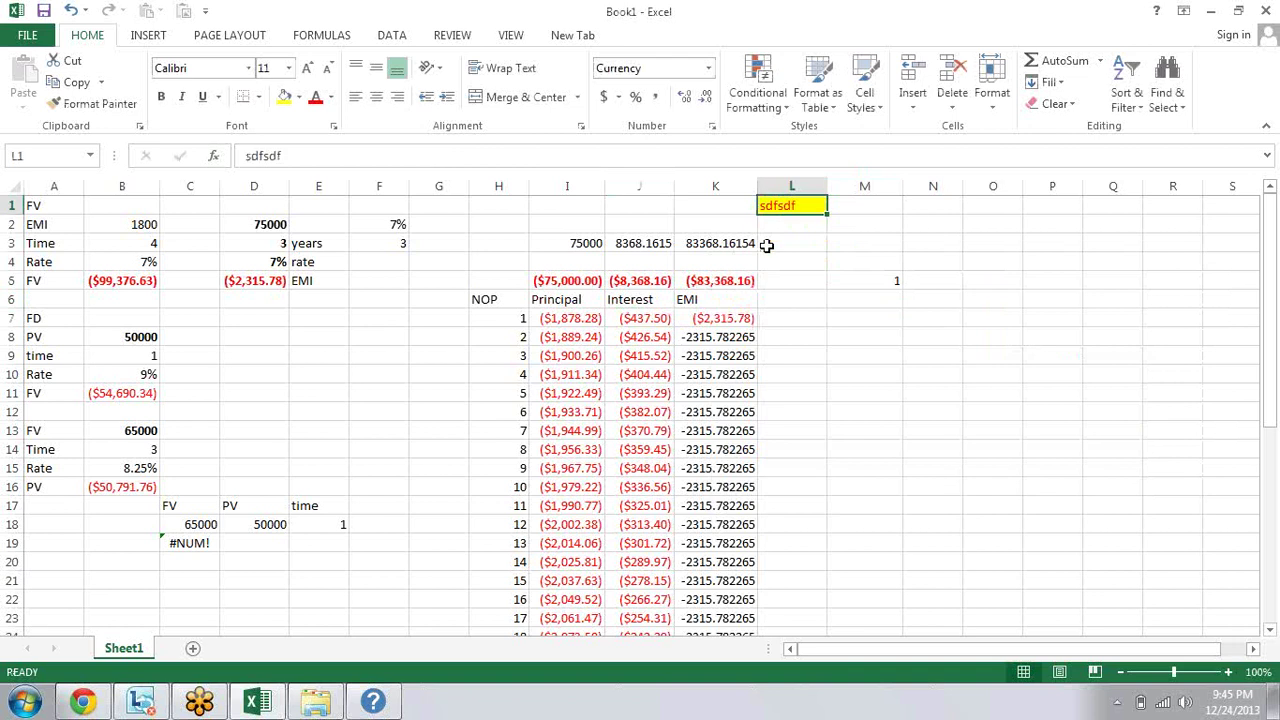
click(645, 320)
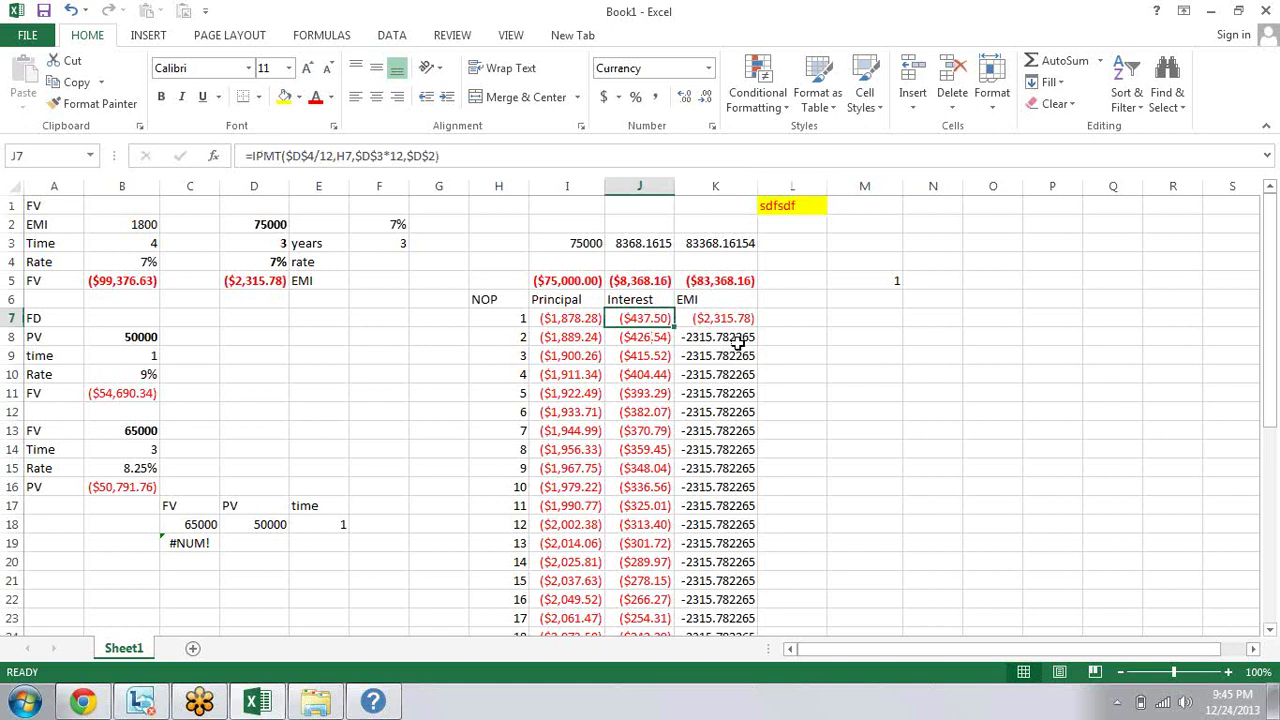
click(740, 343)
click(892, 280)
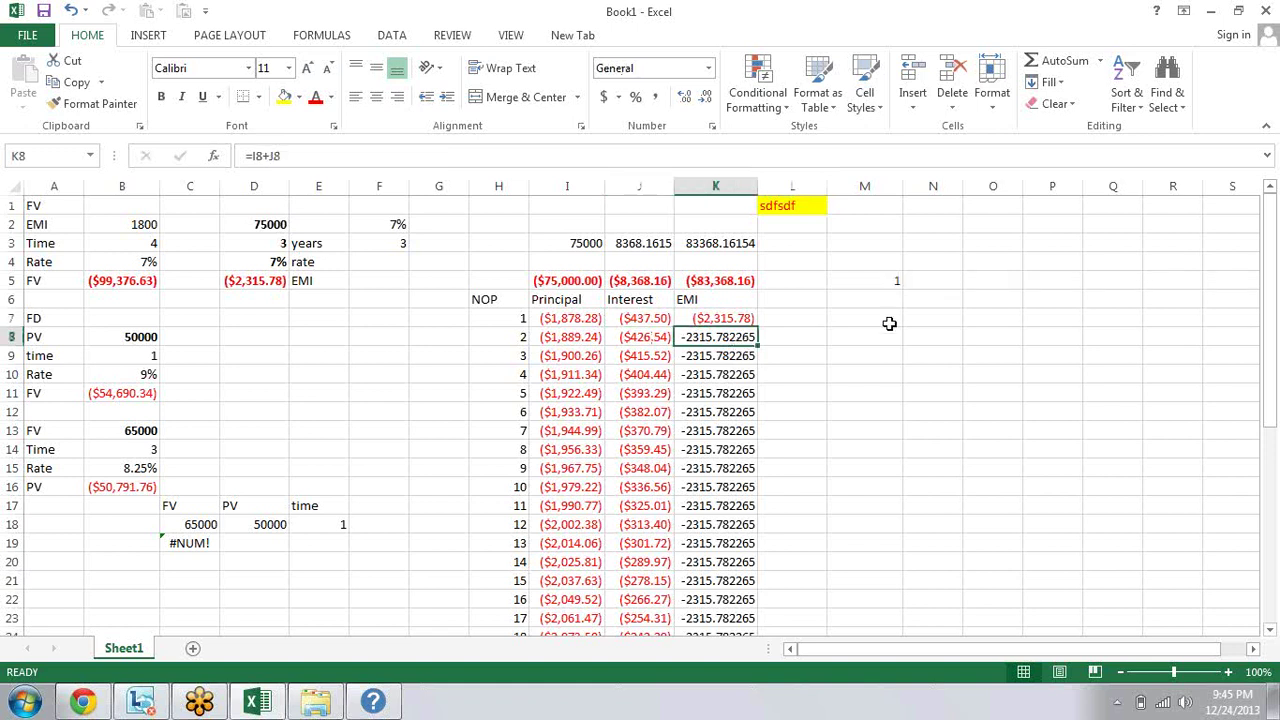
Step: Rework M5's CELL color formula, removing the reference and adding a comma, so it shows 0
key(F2)
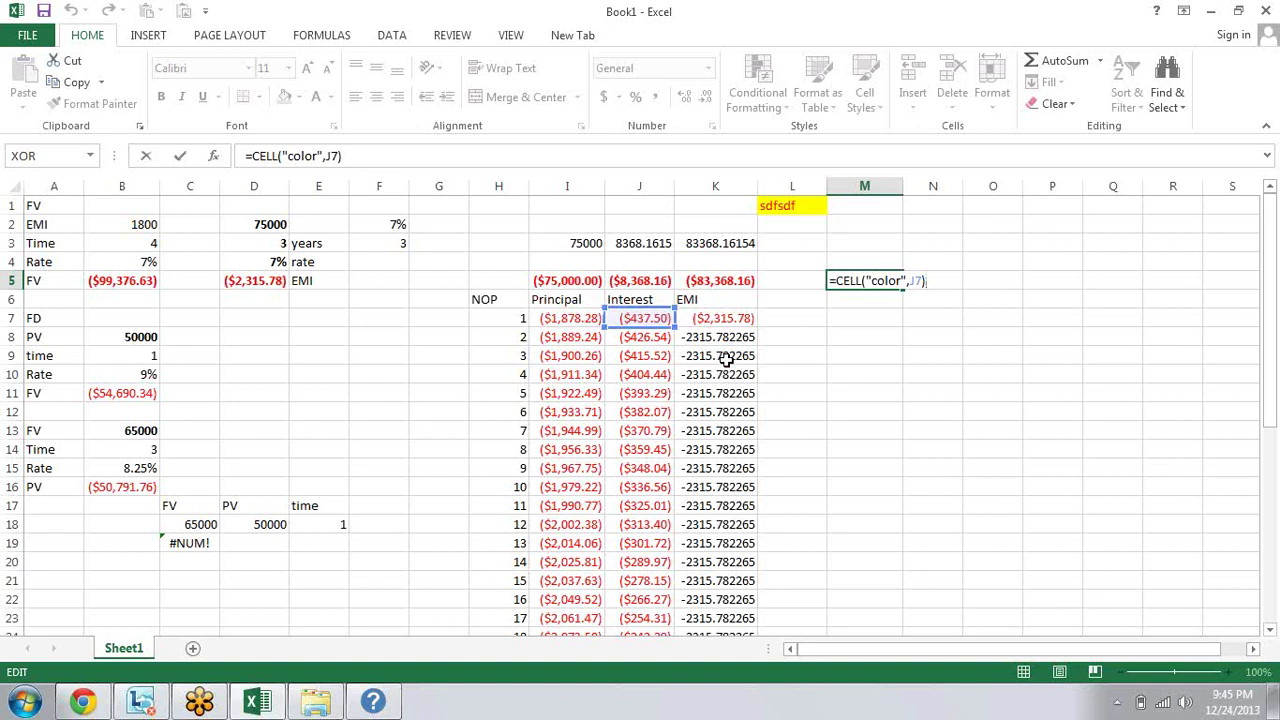
drag(640, 300, 715, 393)
click(893, 284)
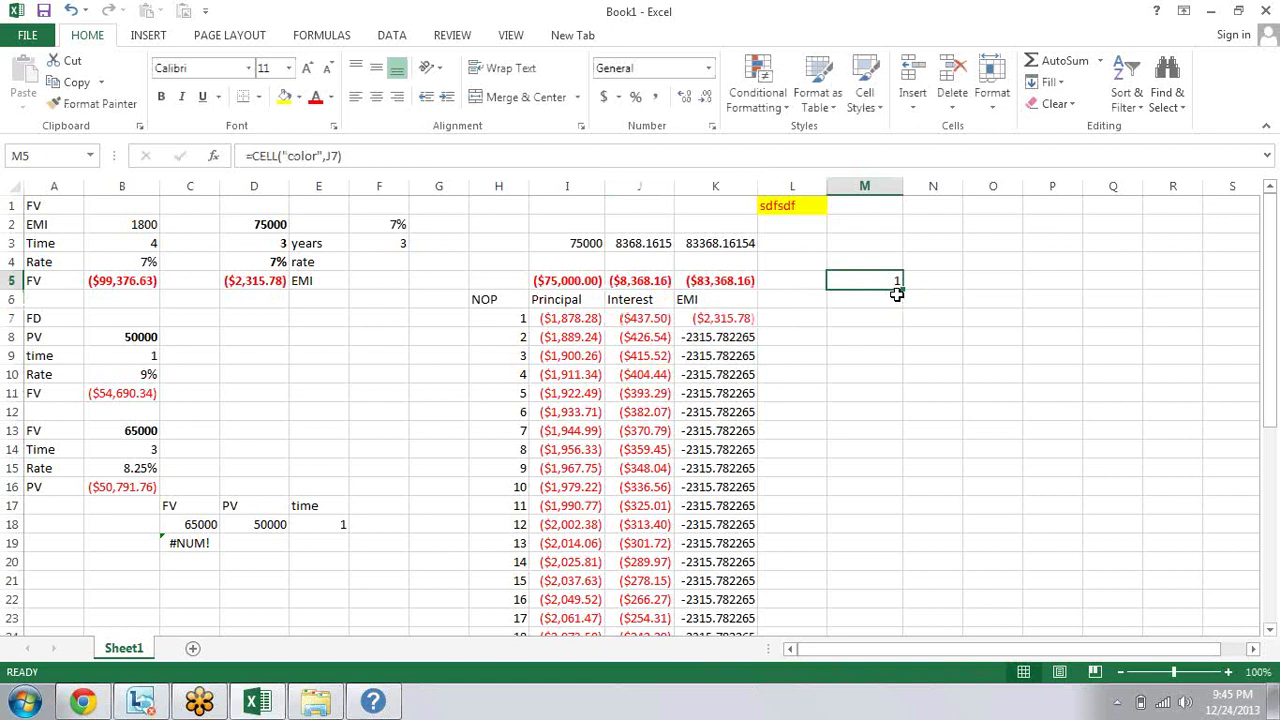
double_click(897, 289)
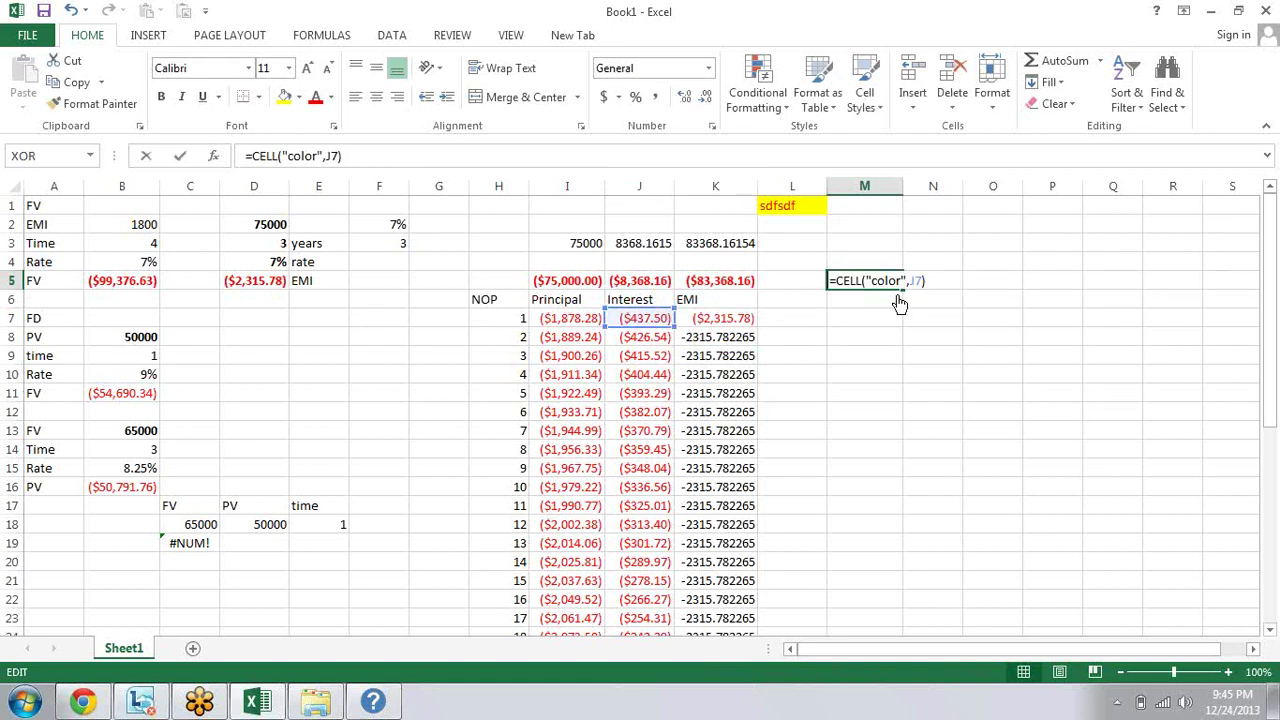
key(BackSpace)
key(BackSpace)
key(BackSpace)
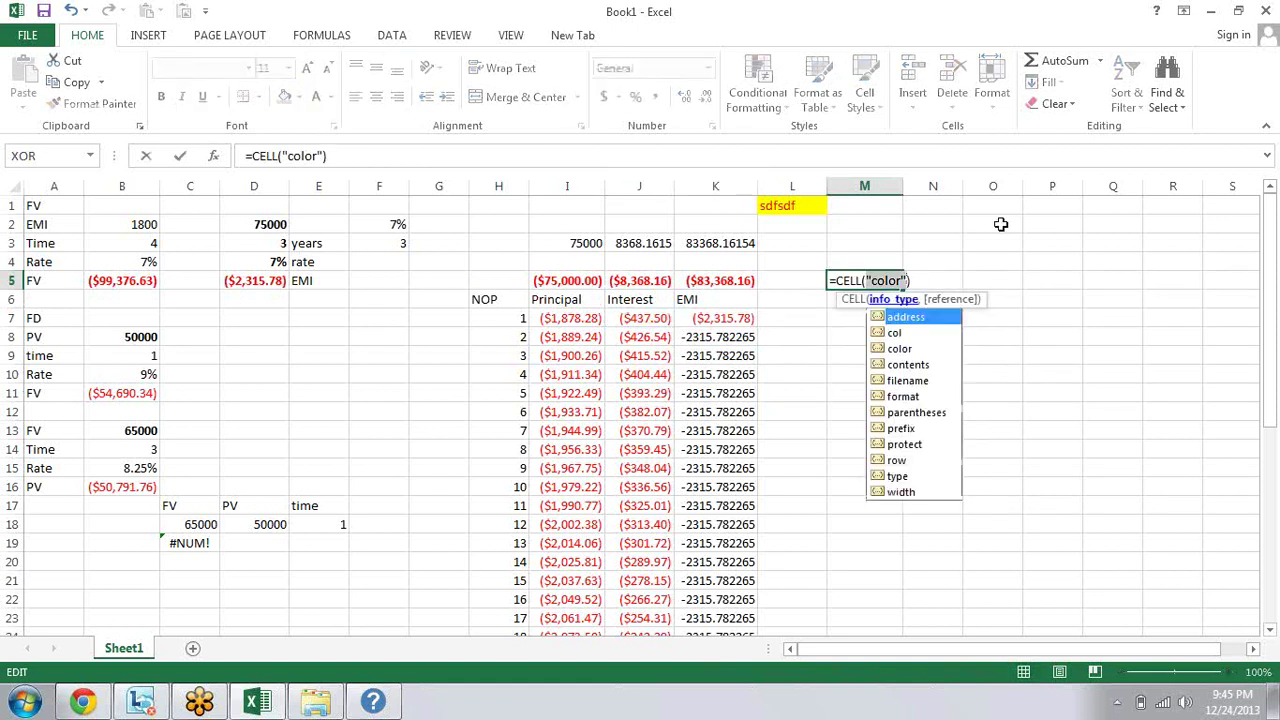
key(Escape)
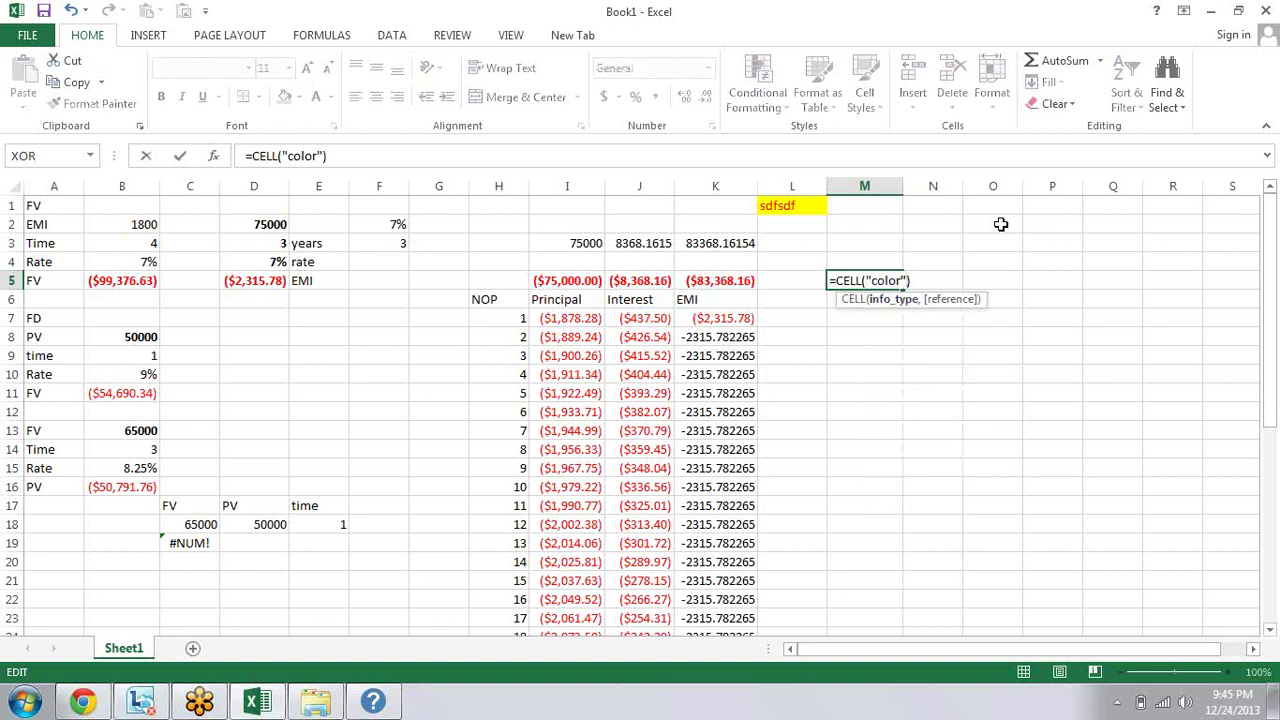
key(Right)
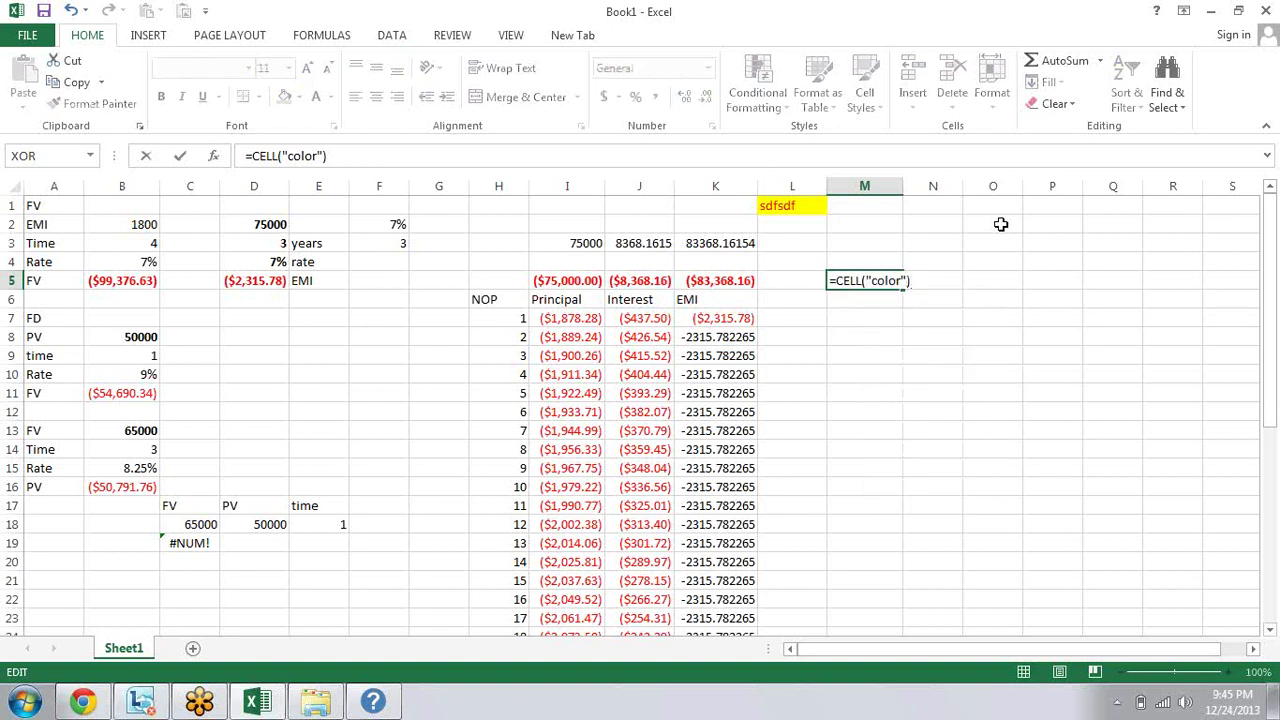
key(Left)
text(,)
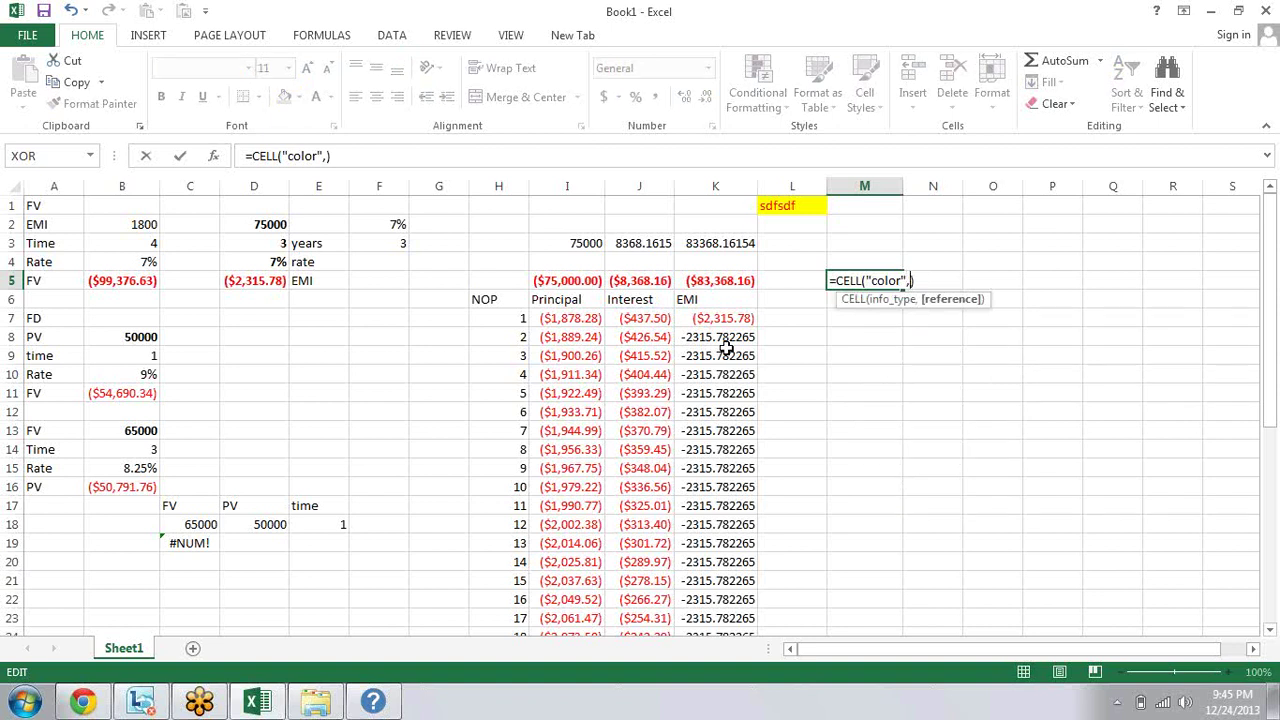
key(Return)
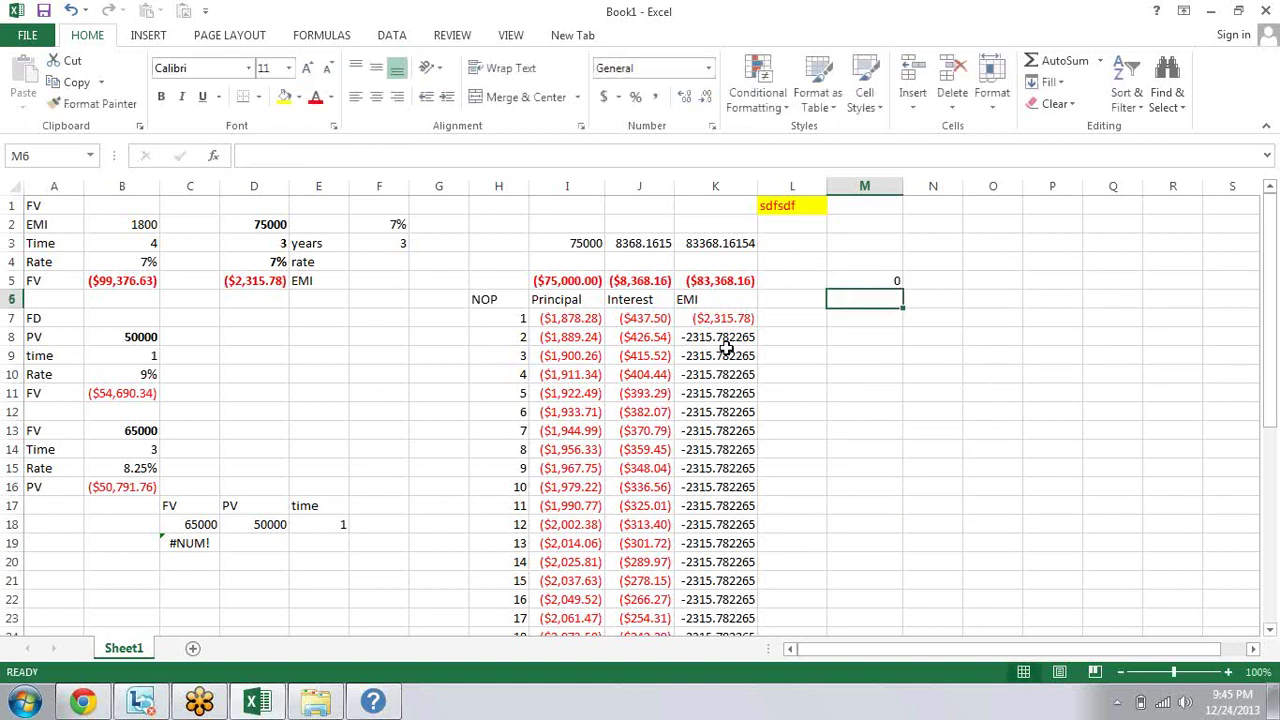
key(Up)
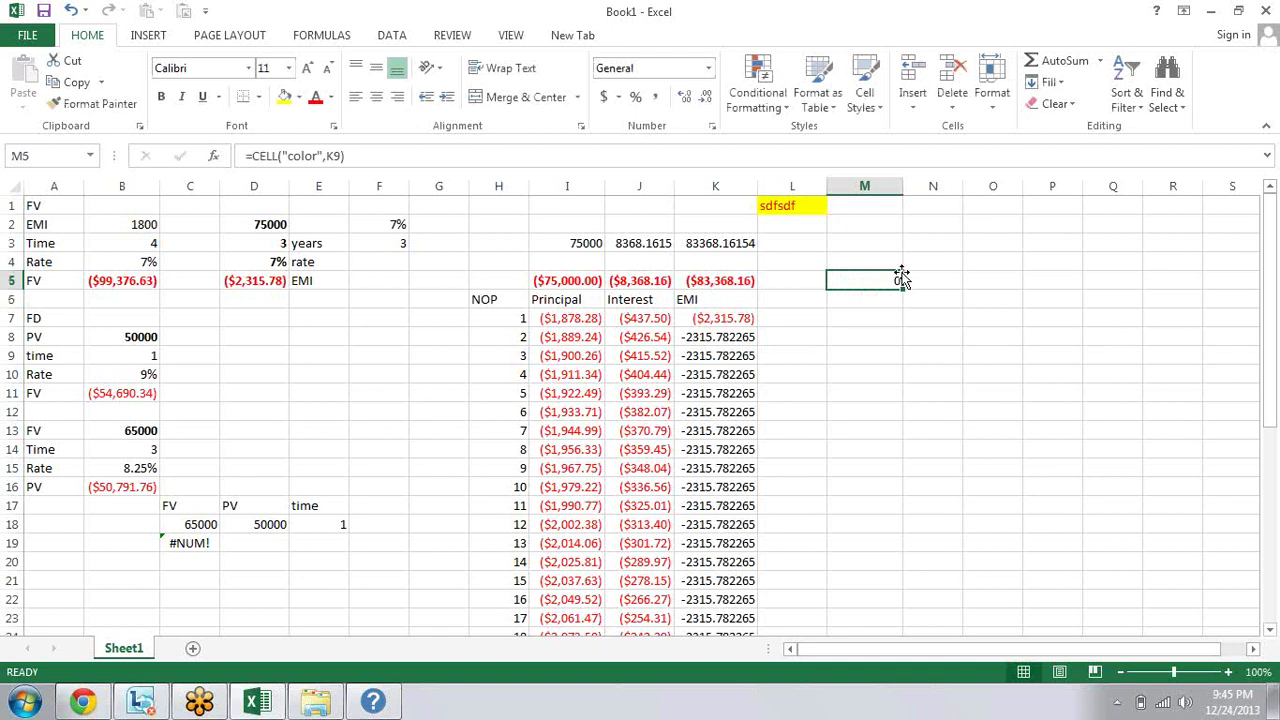
Step: Restore the CELL Help article, enlarge its window, and scroll through the info_type table
click(370, 702)
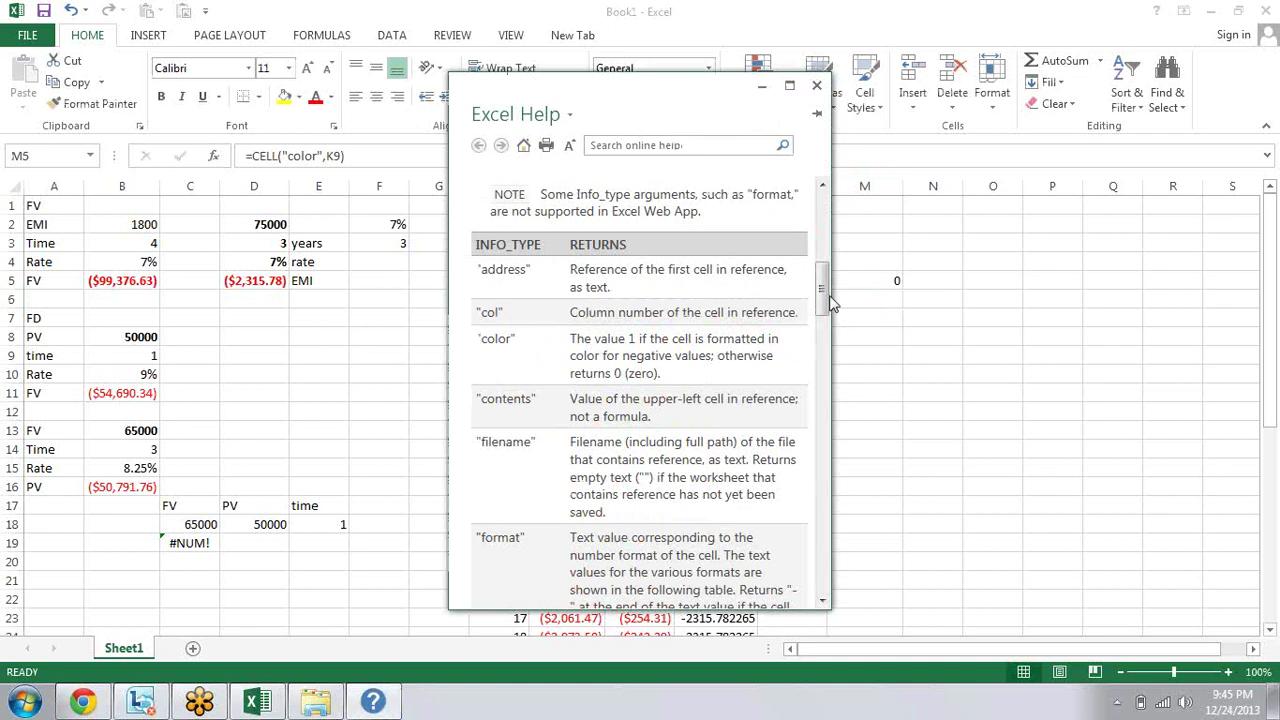
scroll(830, 312, down, 2)
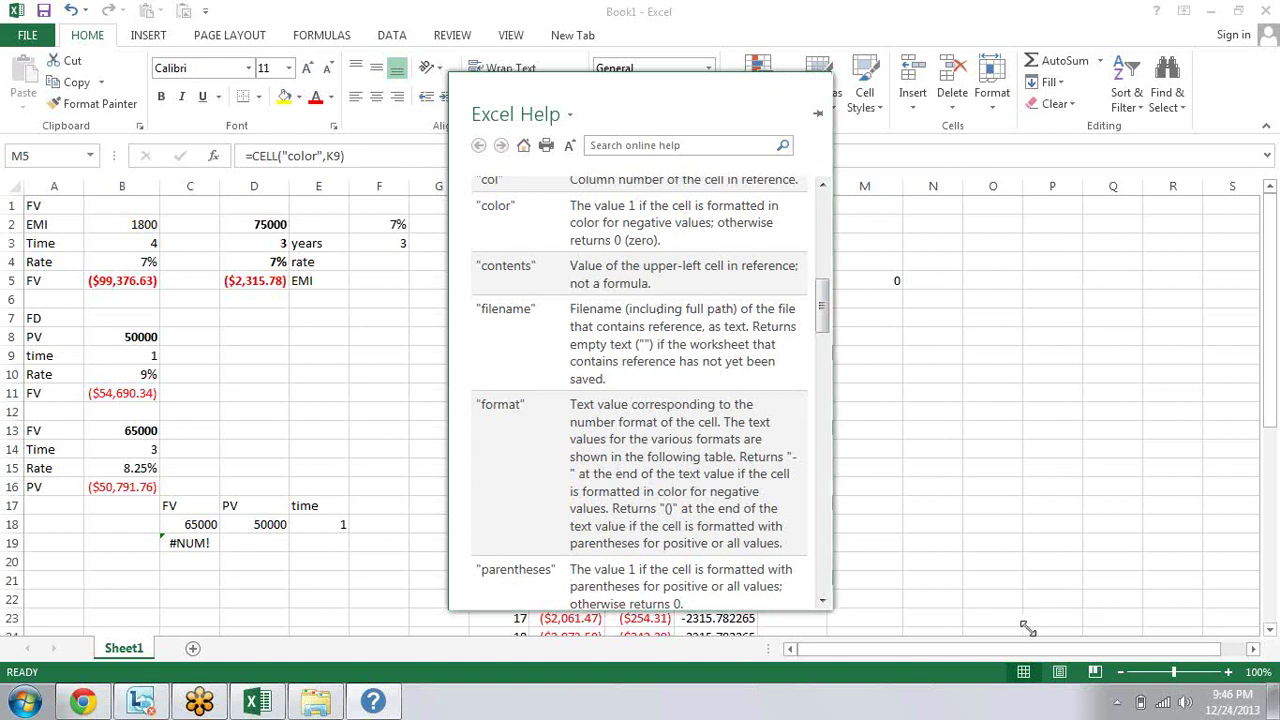
drag(1027, 627, 1020, 635)
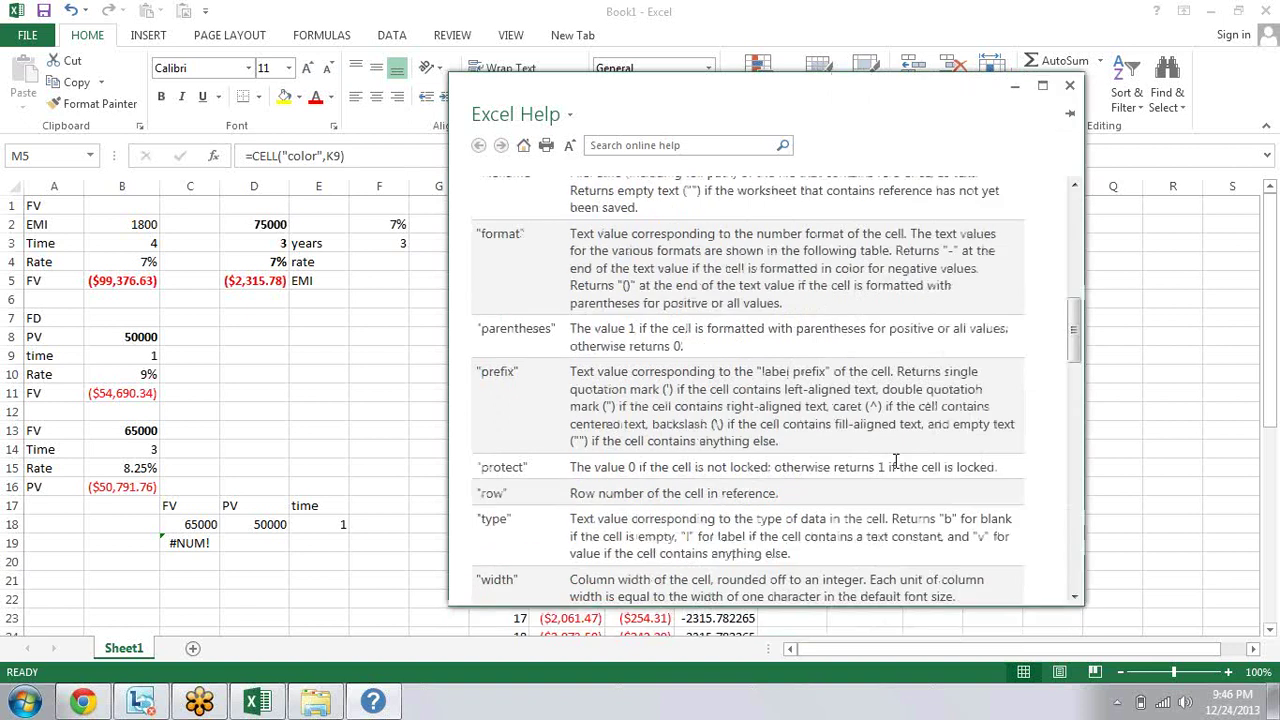
scroll(620, 331, down, 3)
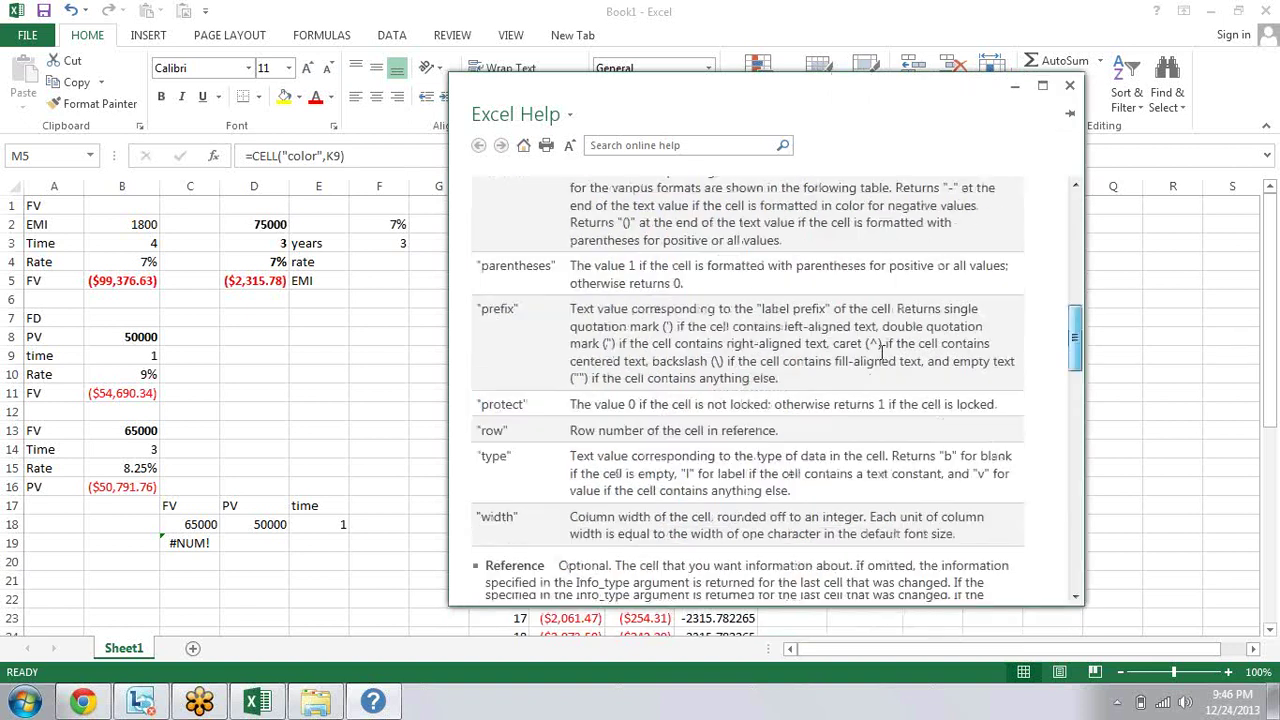
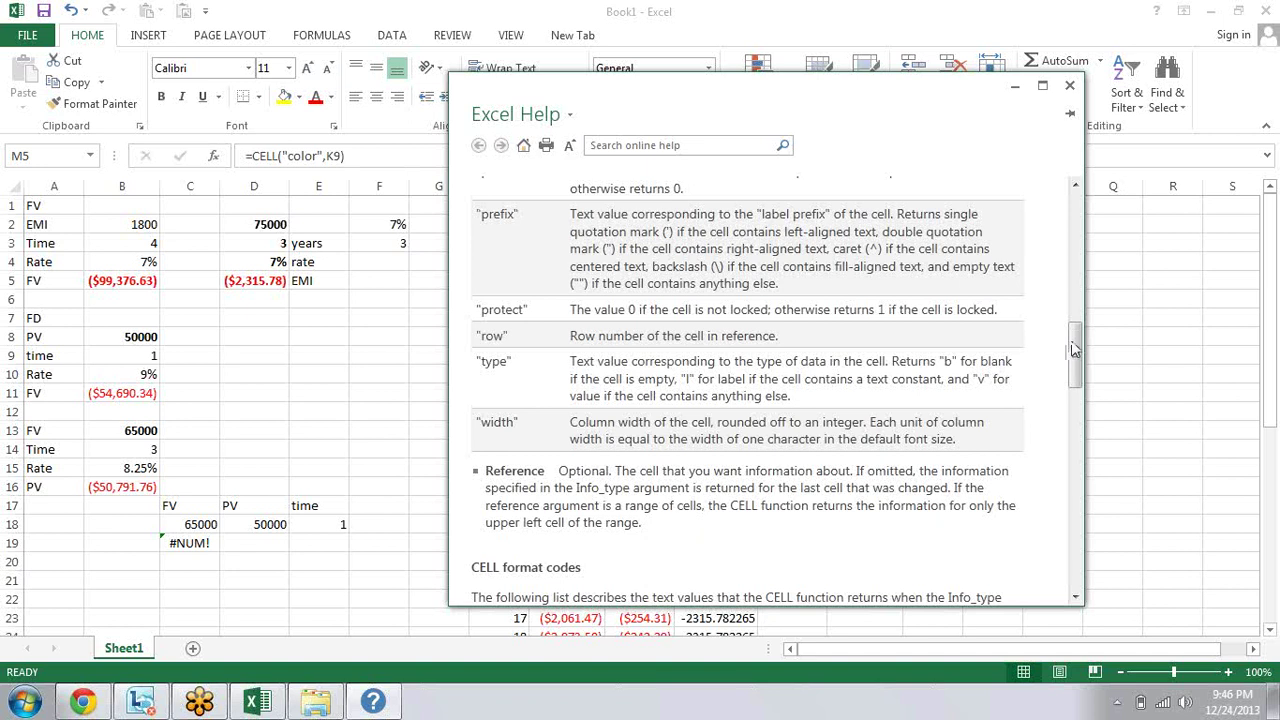
Step: Highlight the CELL help's prefix entries (', ^, \ for alignment), then return to the worksheet
drag(1073, 348, 1072, 338)
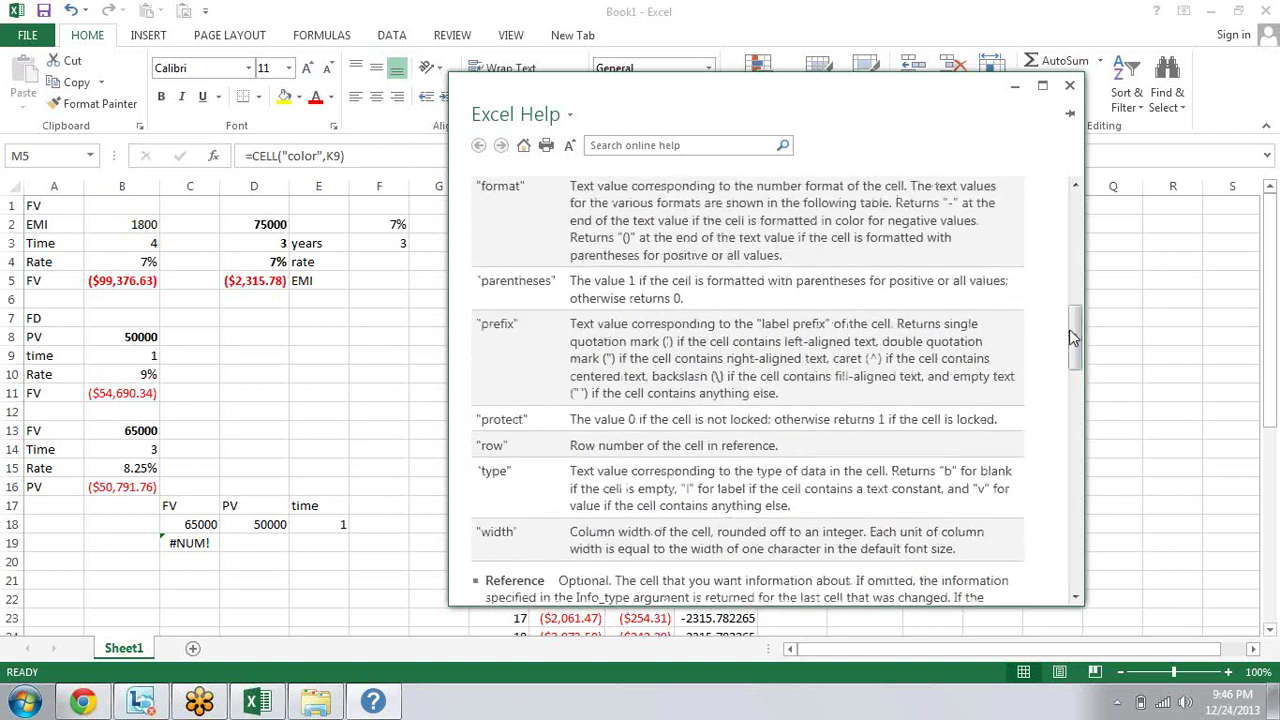
drag(1073, 340, 1073, 330)
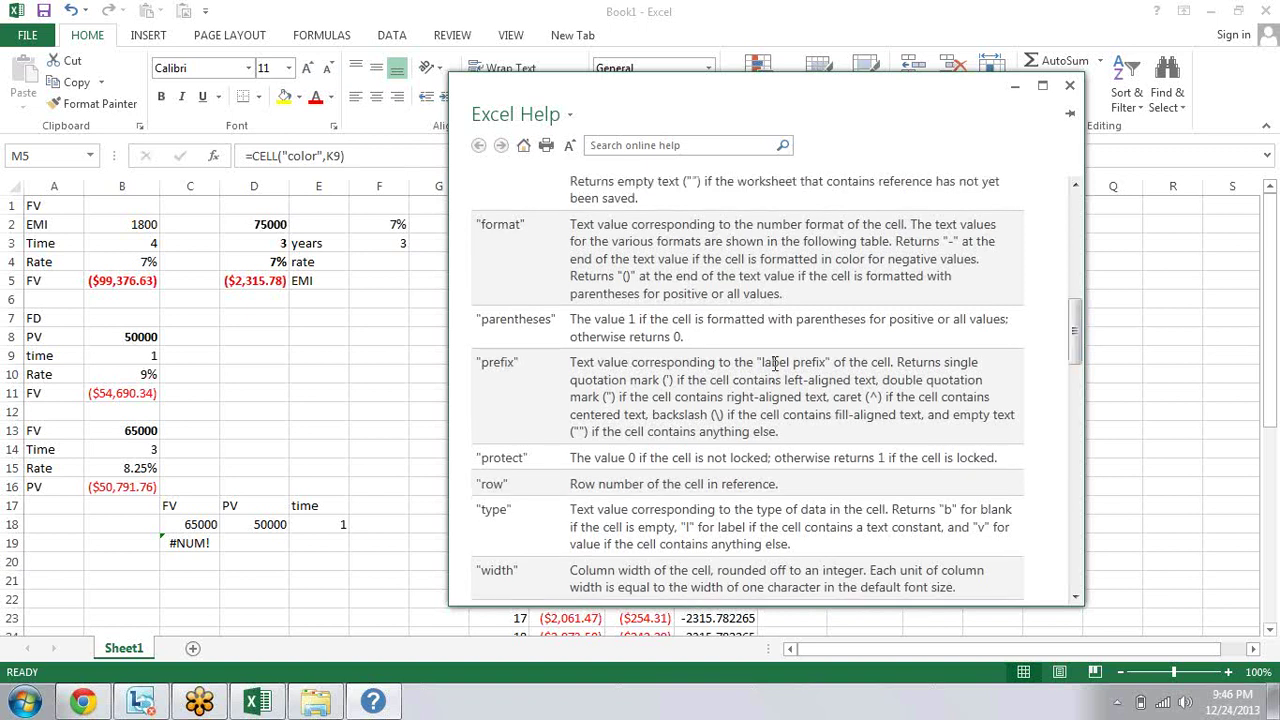
drag(763, 363, 848, 362)
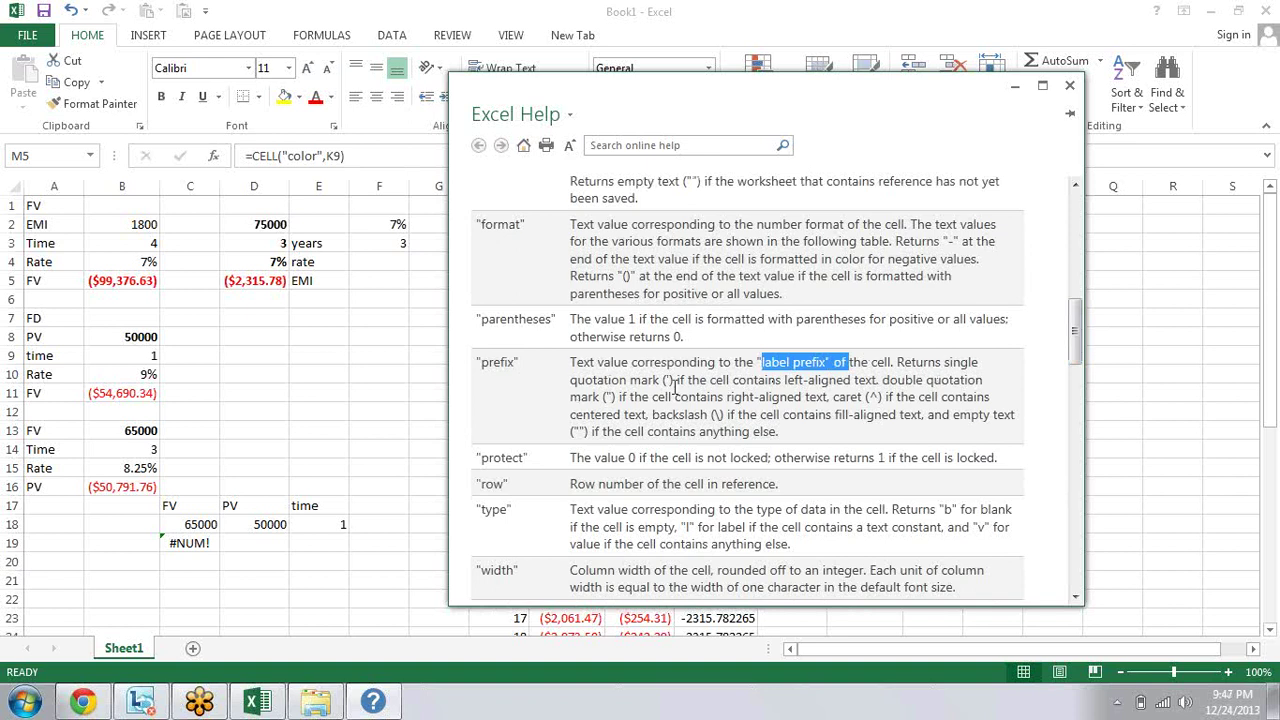
drag(628, 381, 676, 383)
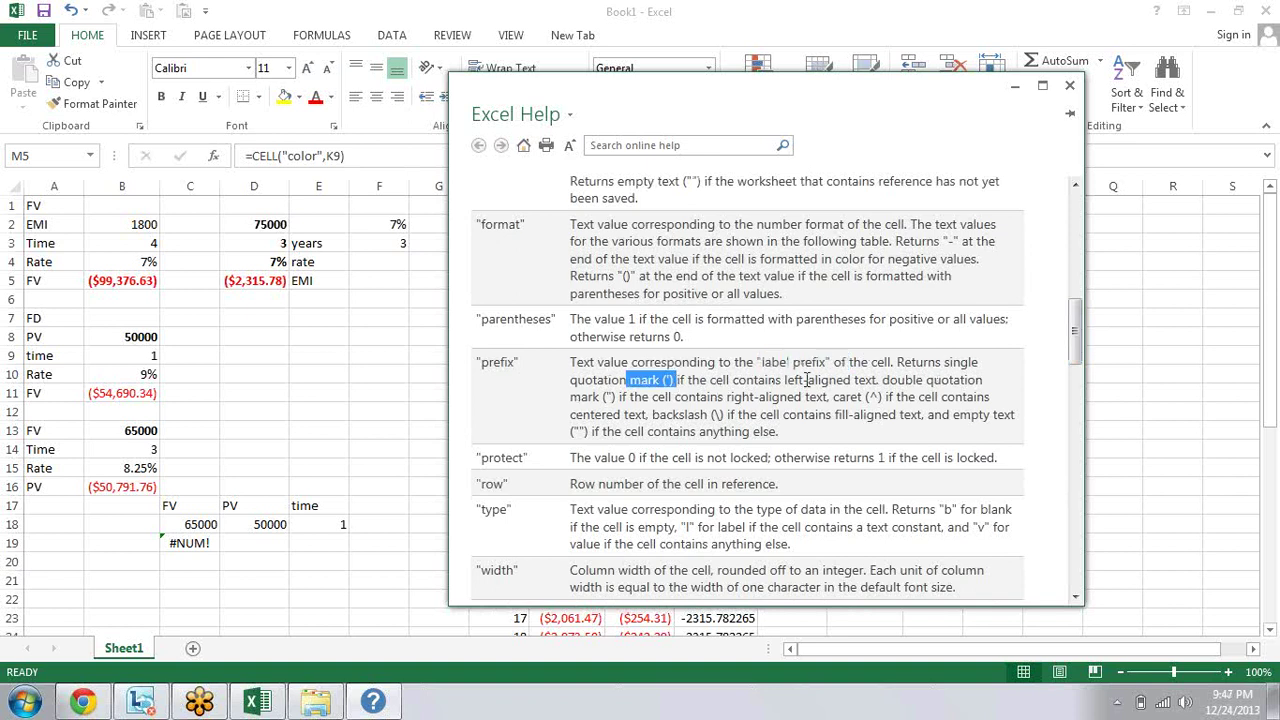
drag(733, 380, 878, 381)
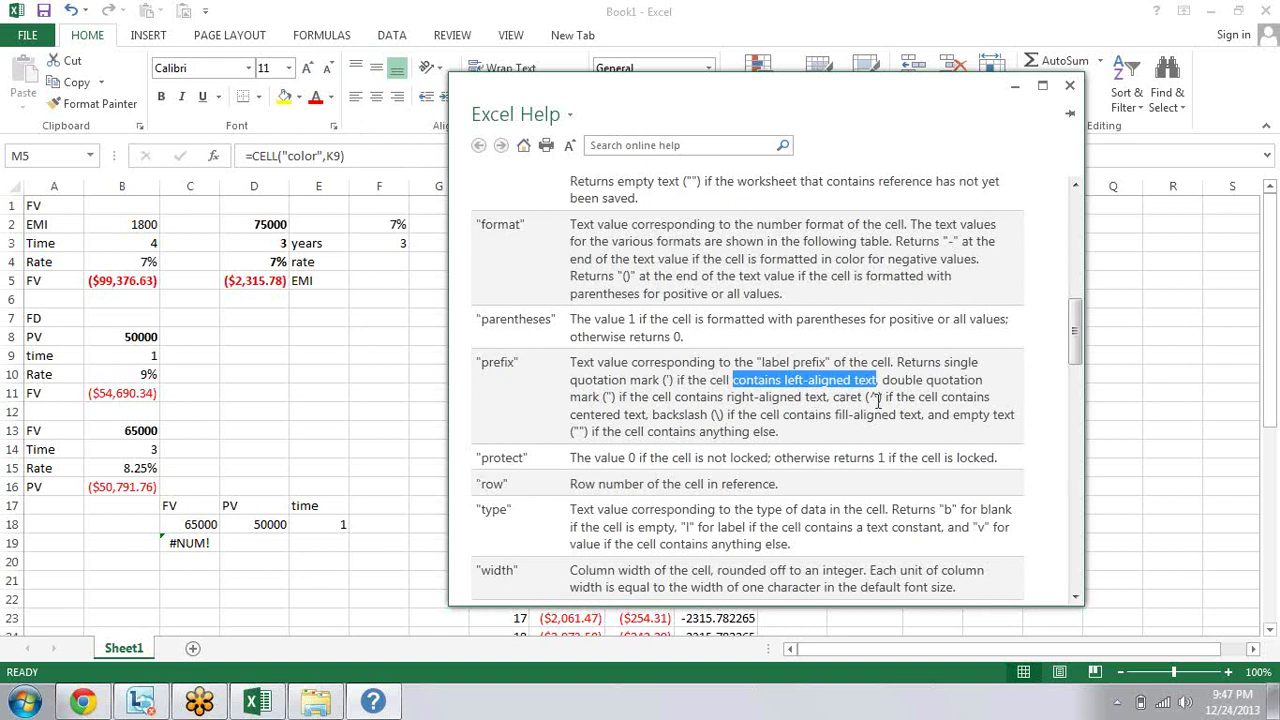
drag(834, 398, 883, 401)
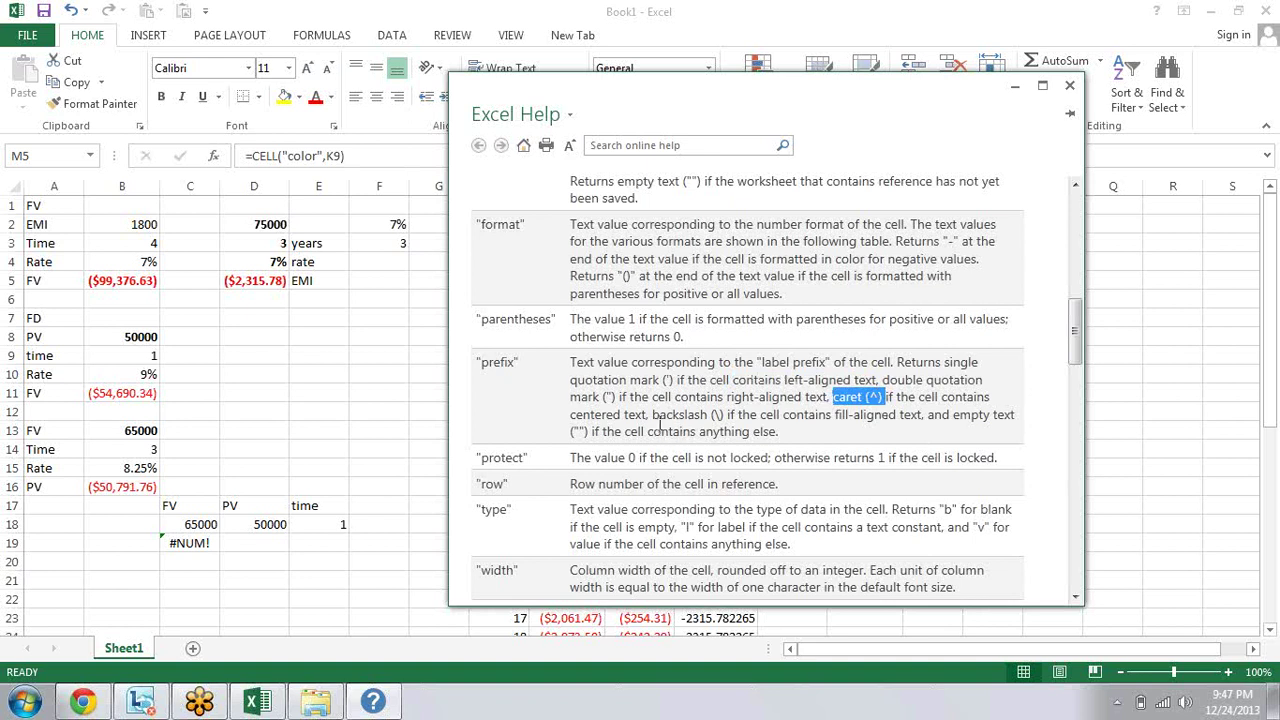
drag(659, 414, 685, 414)
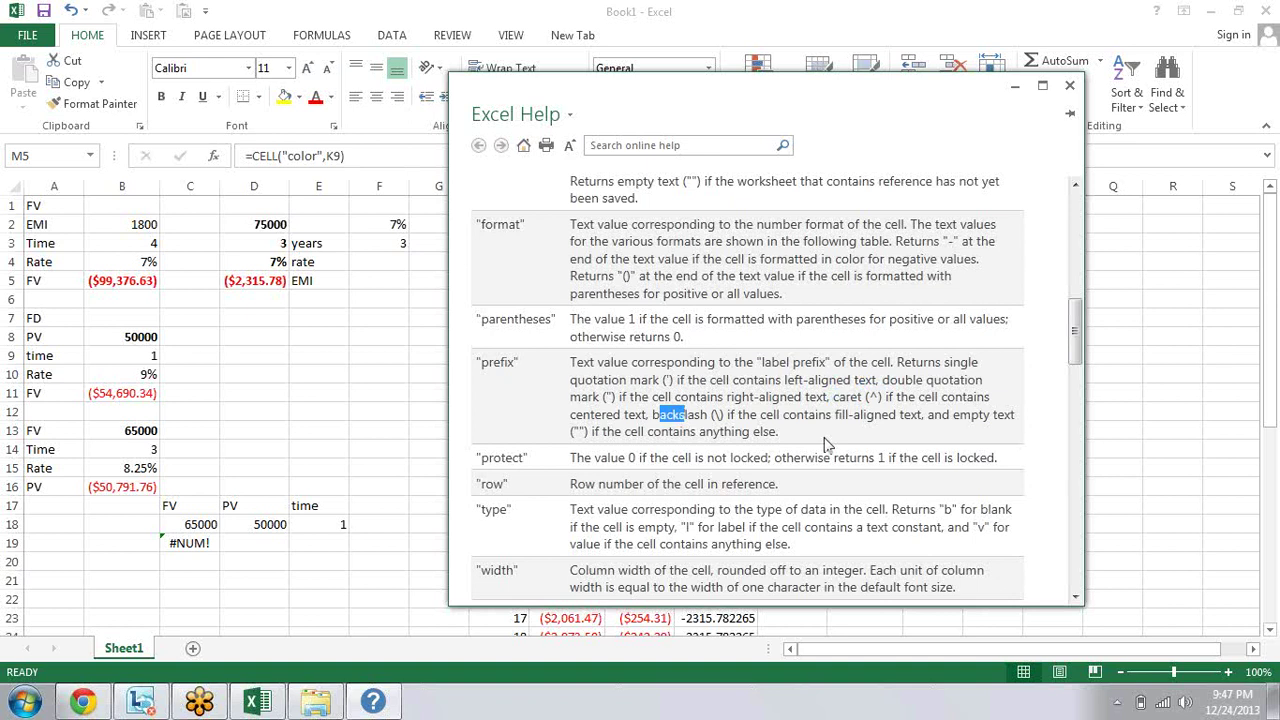
click(1077, 426)
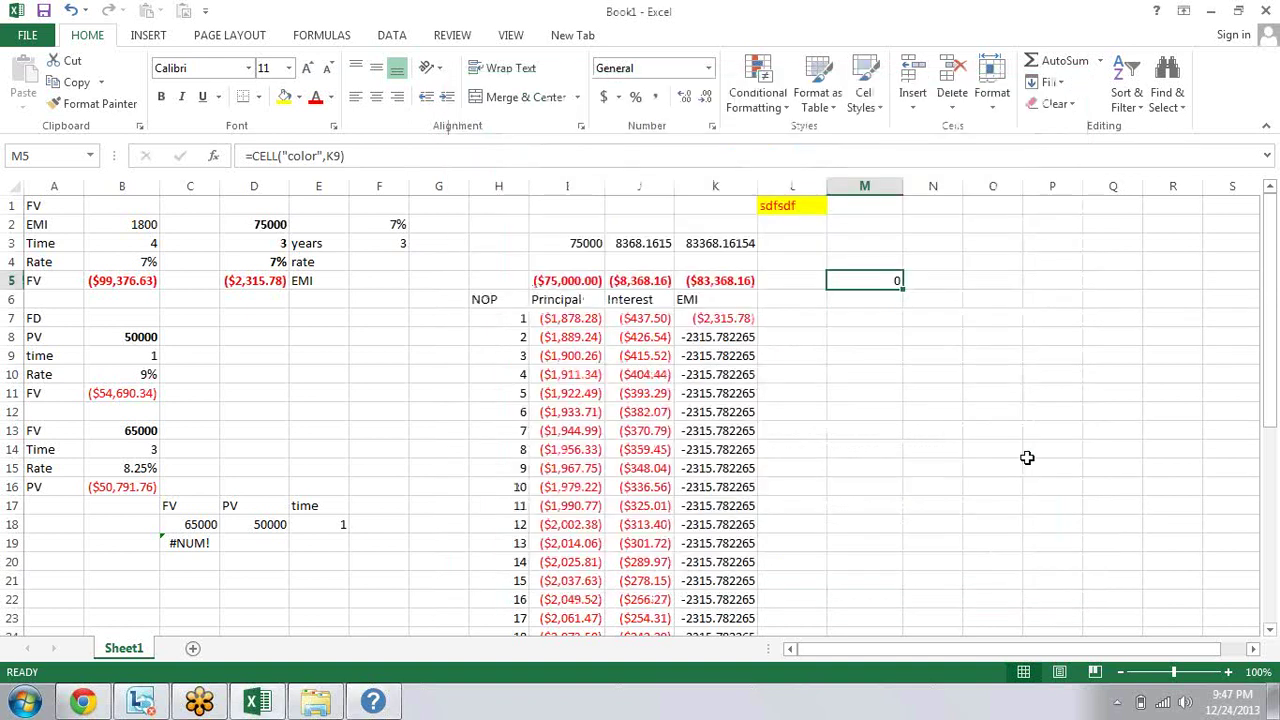
Step: Enter =CELL("prefix",K3) in M3
key(Left)
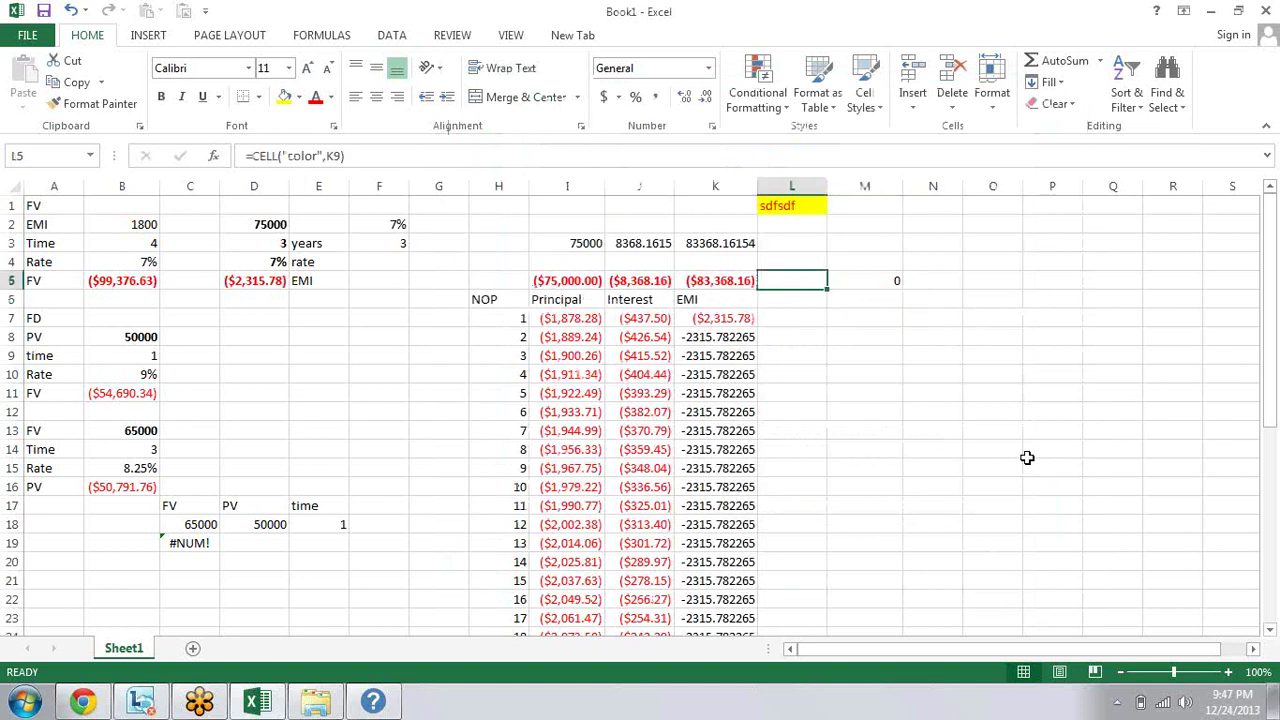
key(Left)
key(Up)
key(Up)
key(Right)
key(Right)
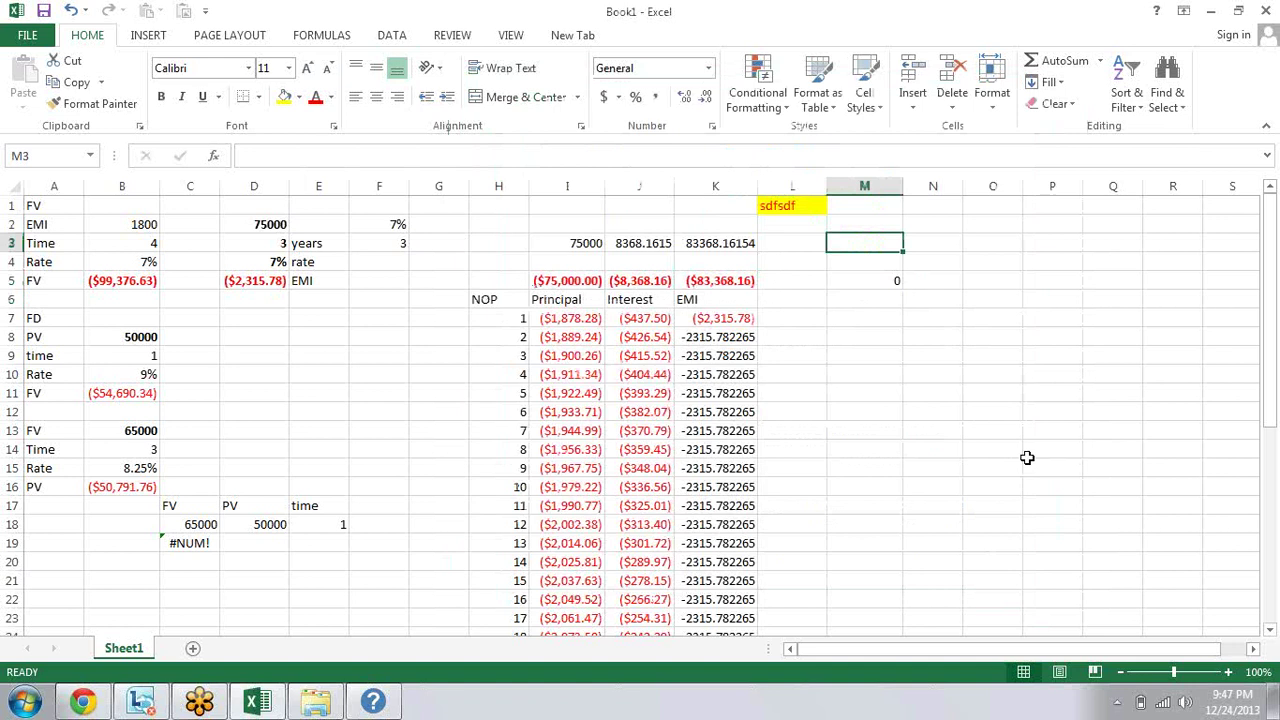
text(=cel)
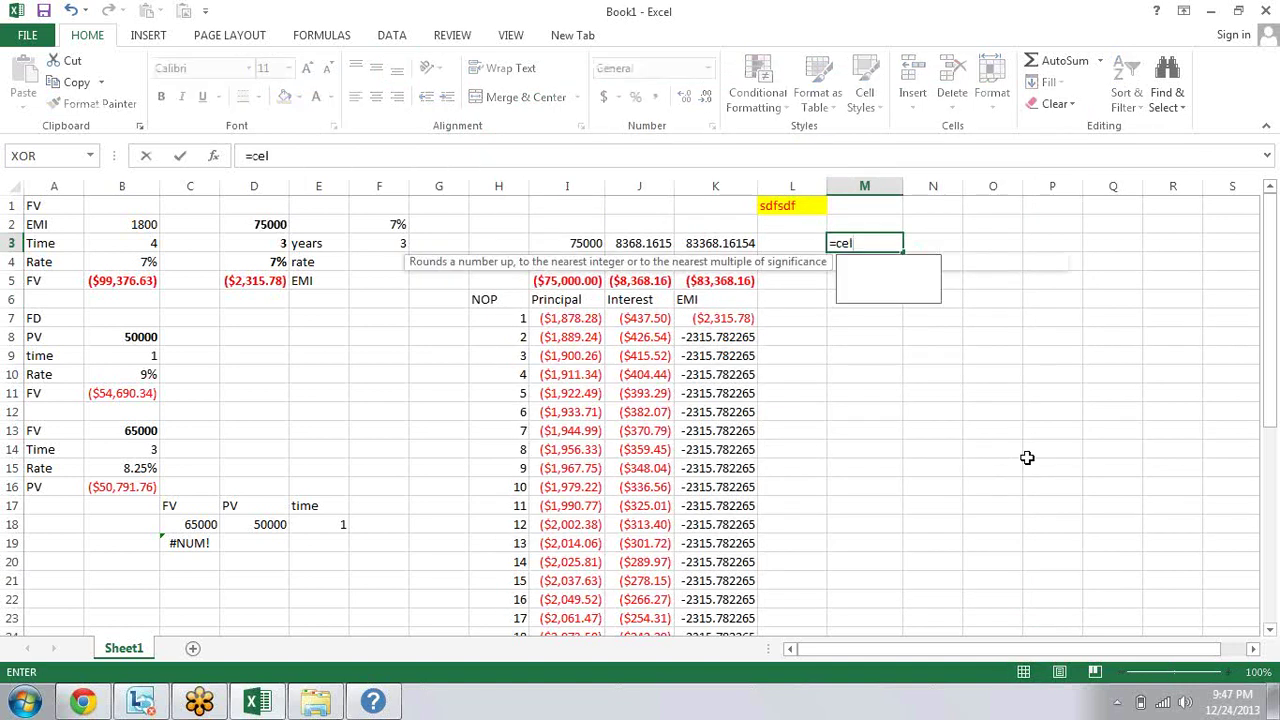
key(Tab)
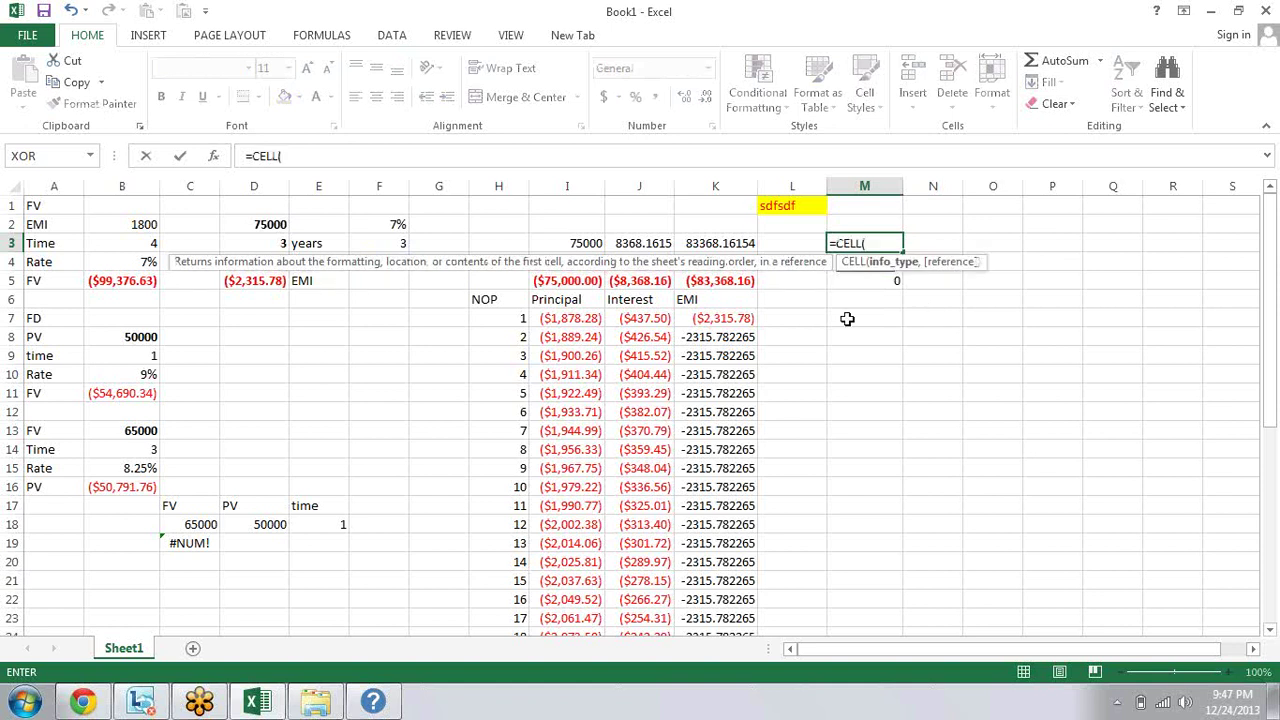
key(Down)
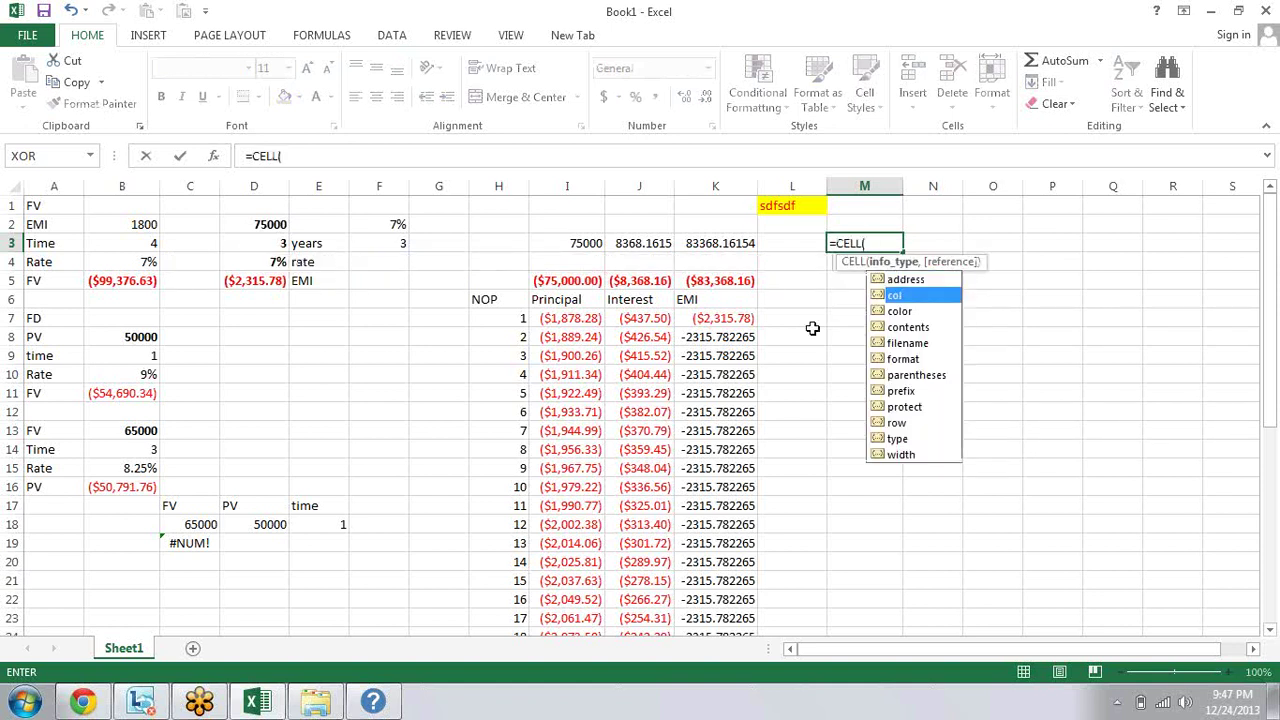
key(Down)
key(Down)
key(Down)
key(Down)
key(Down)
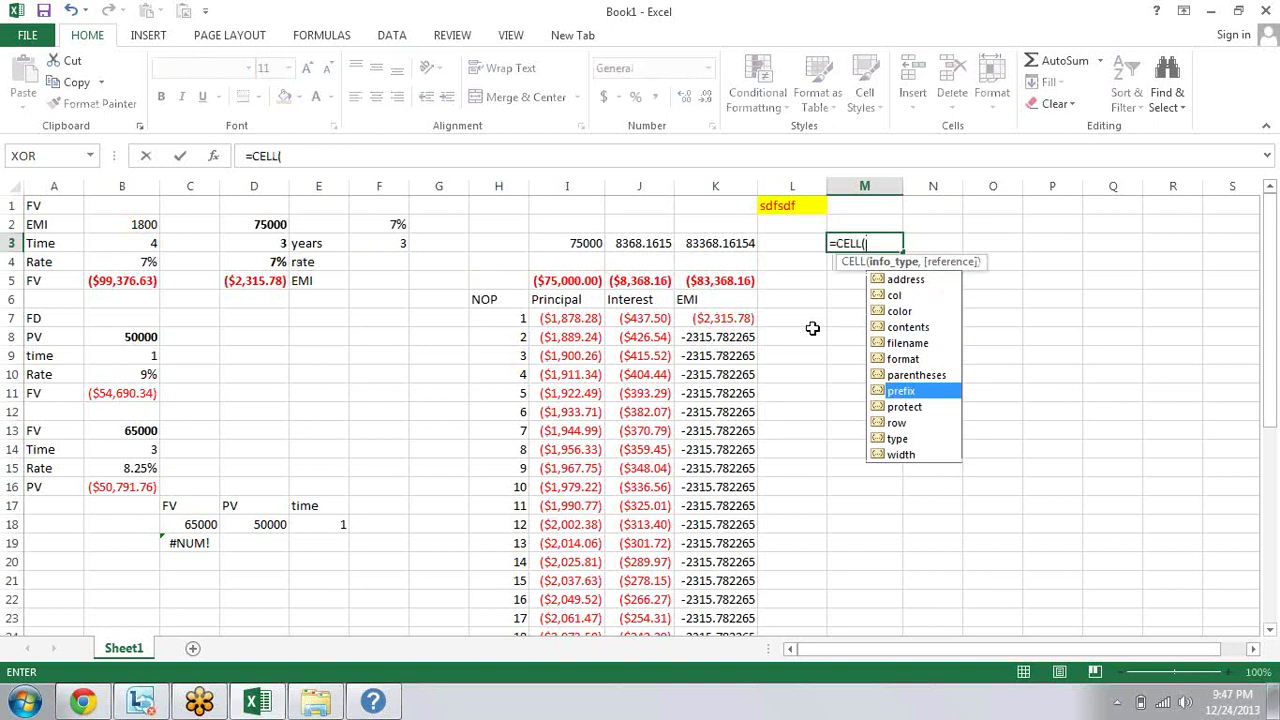
key(Tab)
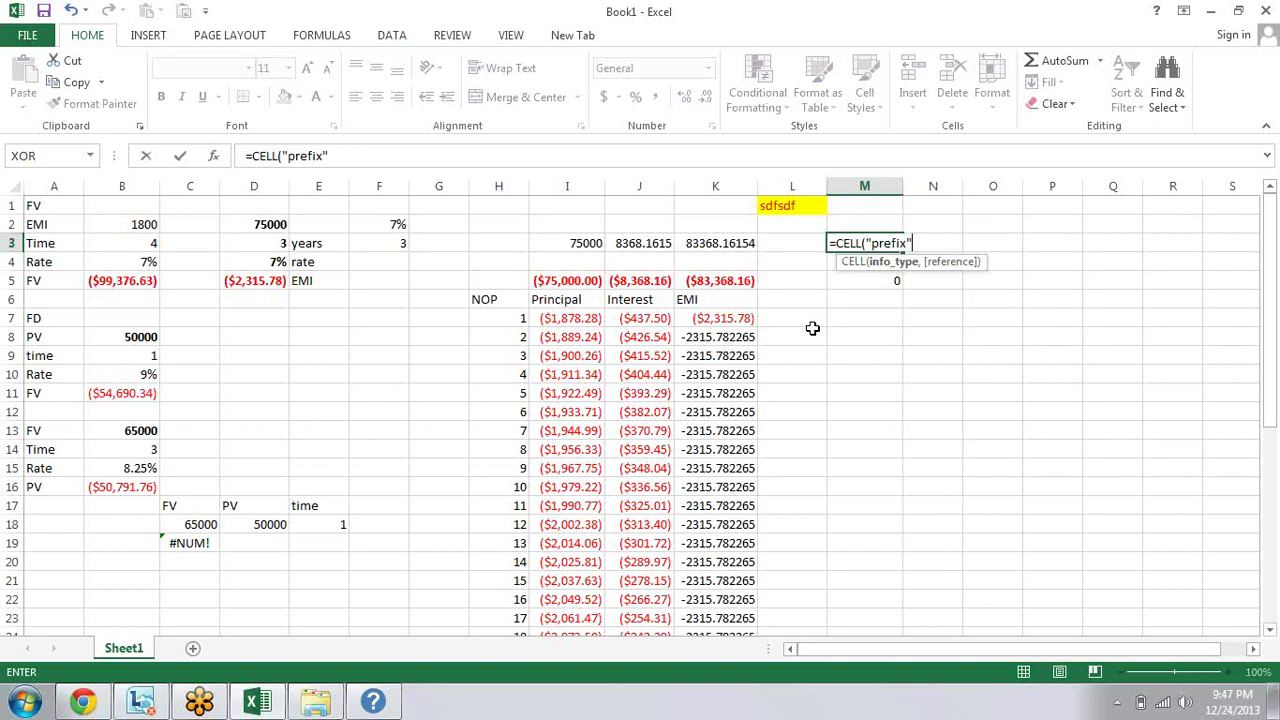
text(,)
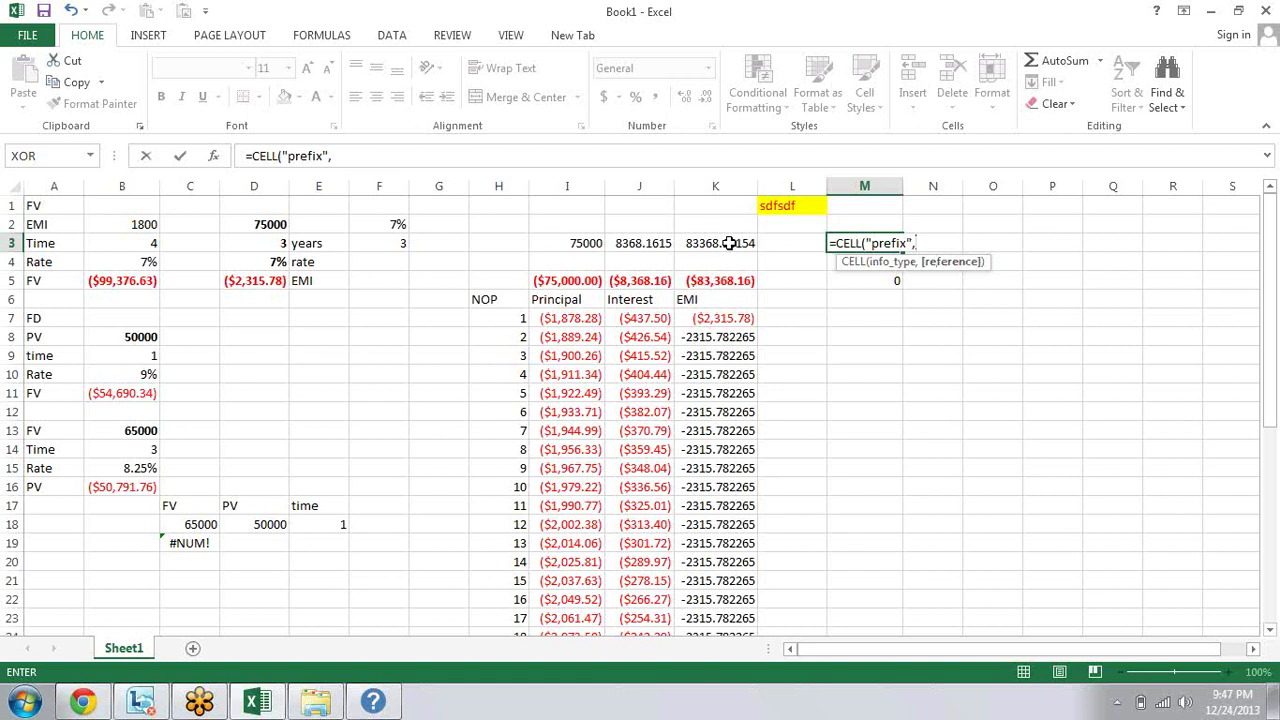
click(729, 243)
key(Return)
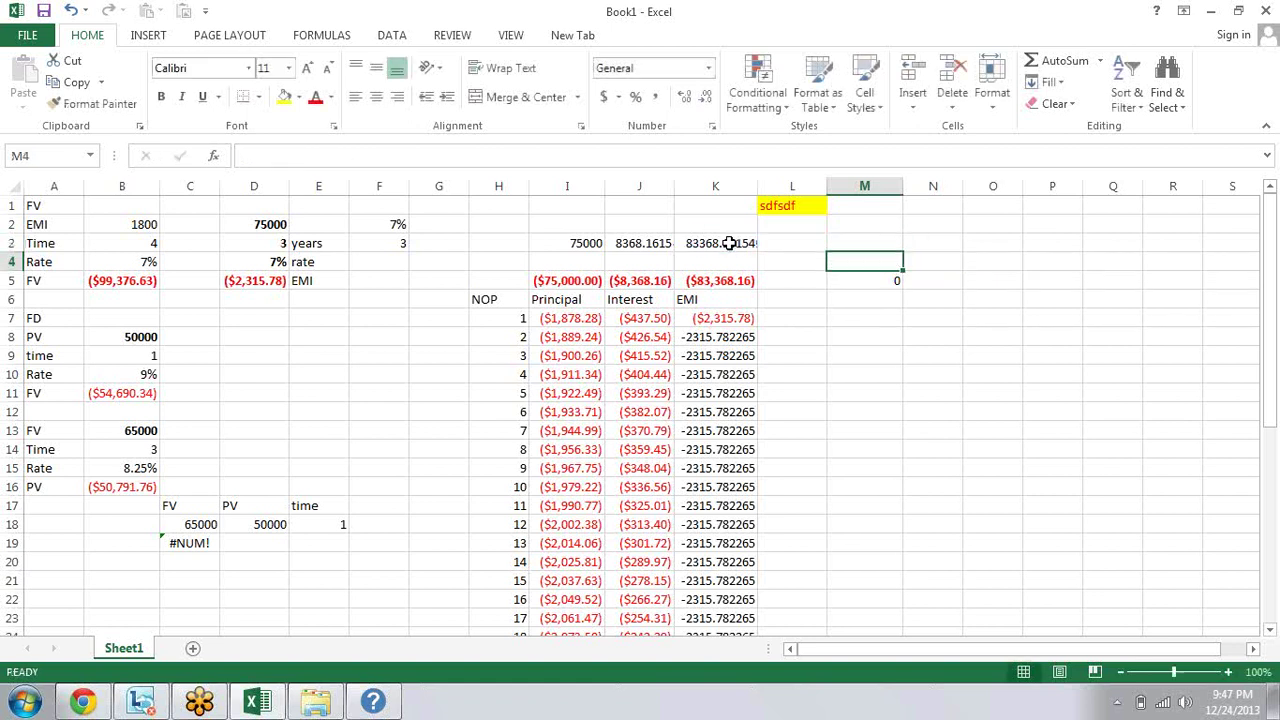
Step: Left-align K3 and re-enter =CELL("prefix",K3) in M3
key(Up)
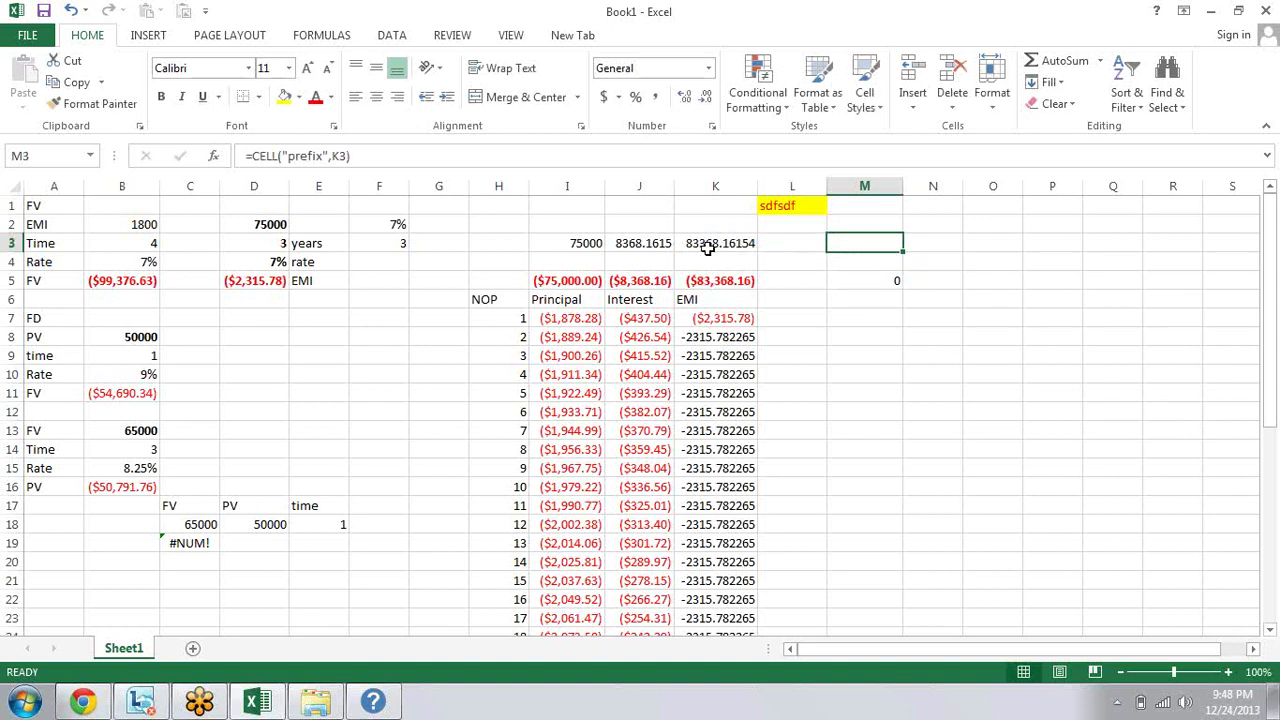
key(Left)
key(Left)
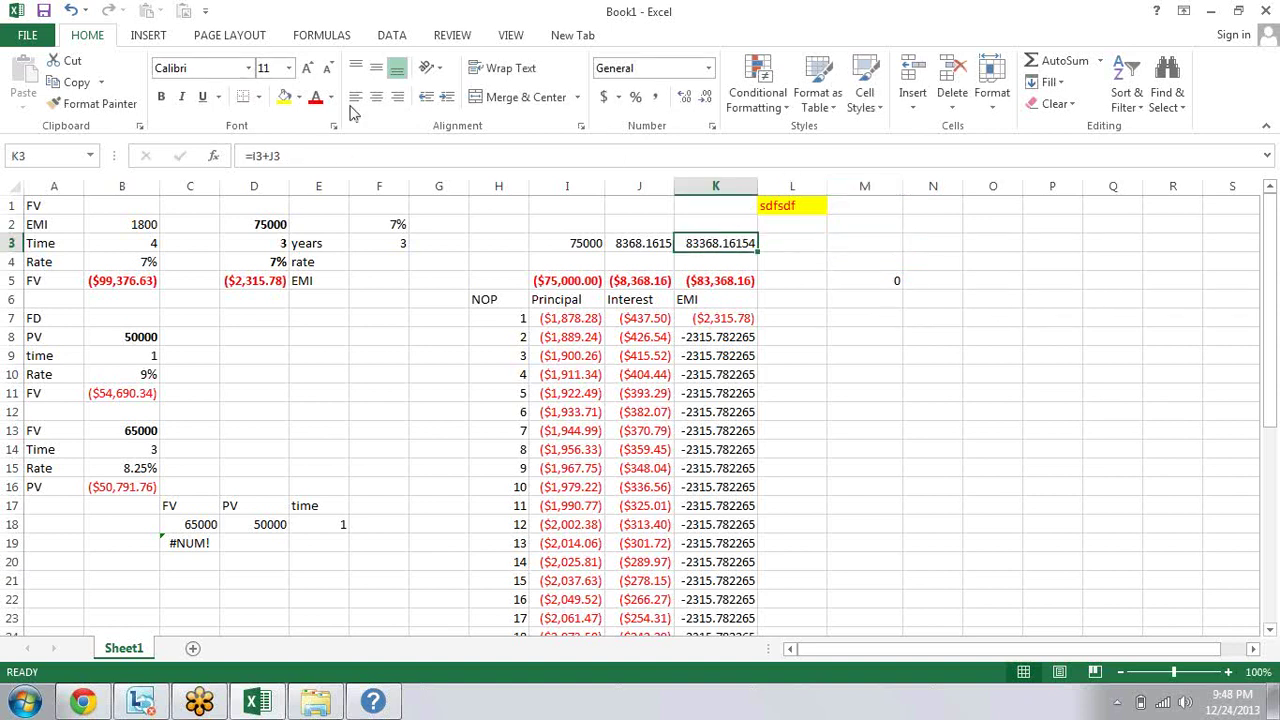
click(355, 97)
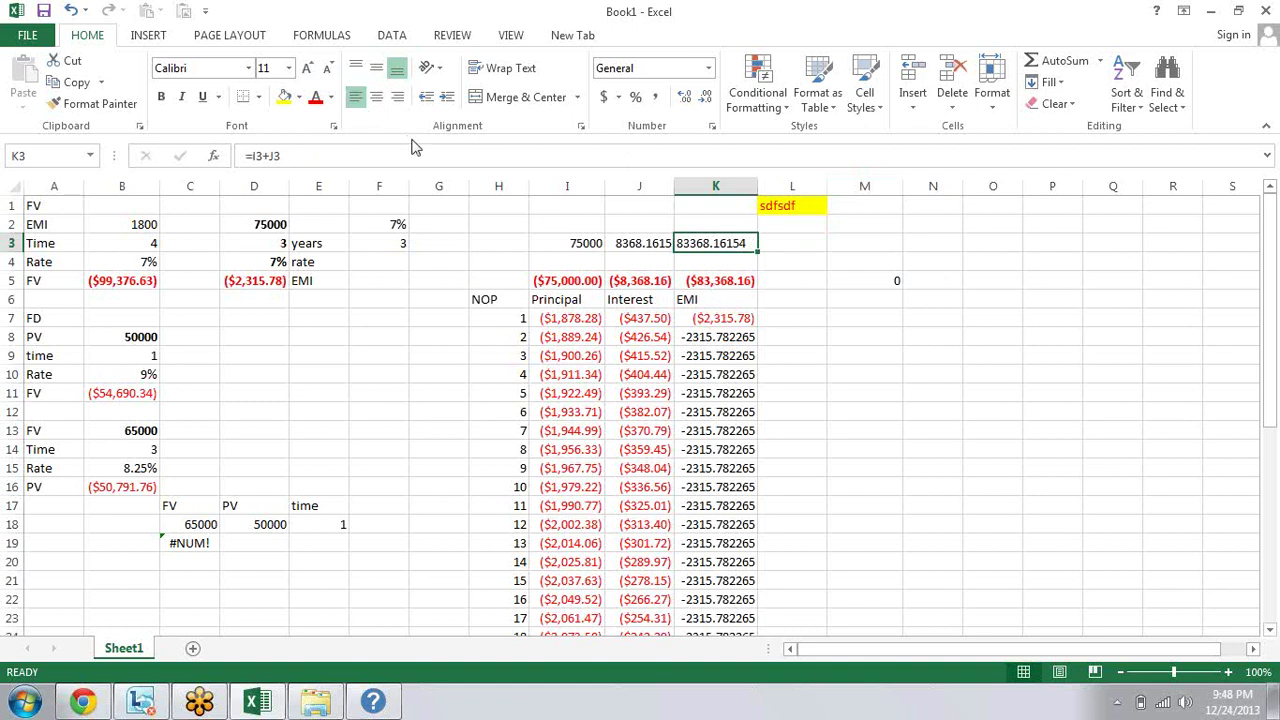
key(Right)
key(Right)
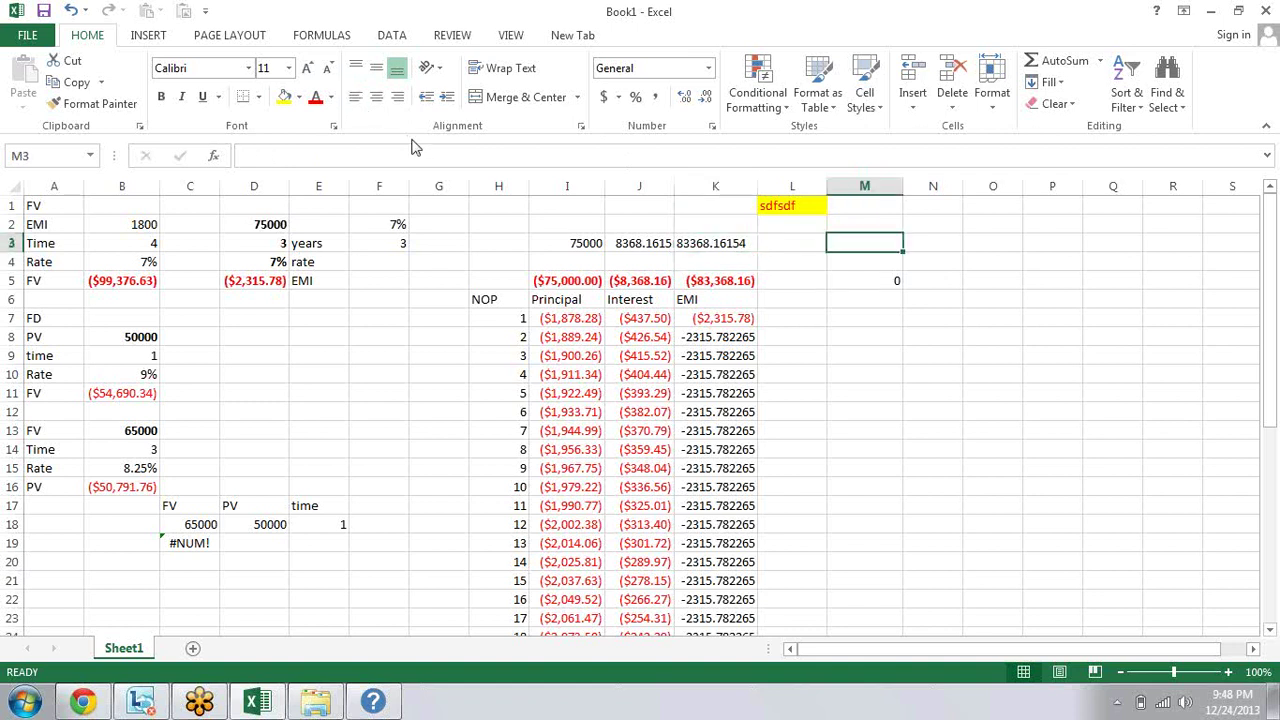
text(=CELL("prefix",K3))
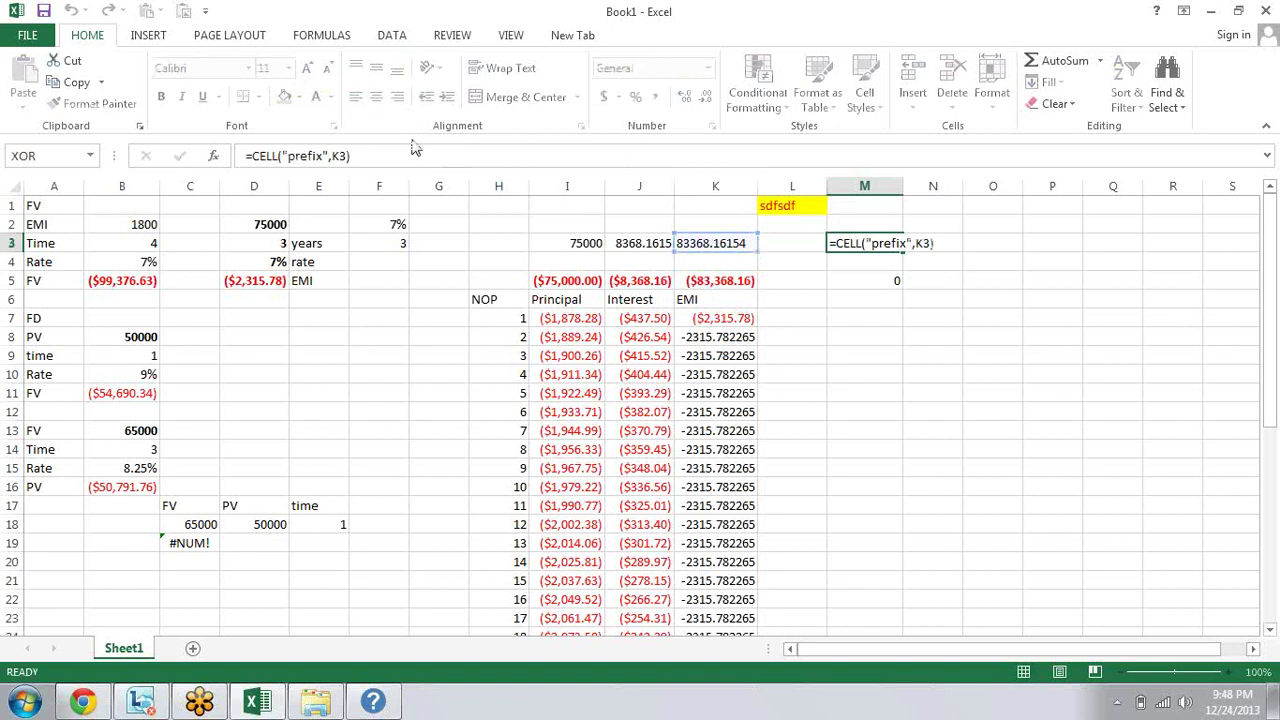
key(Return)
Step: Type sadfsdf in J3 and sdfdfssdf in K3
key(Up)
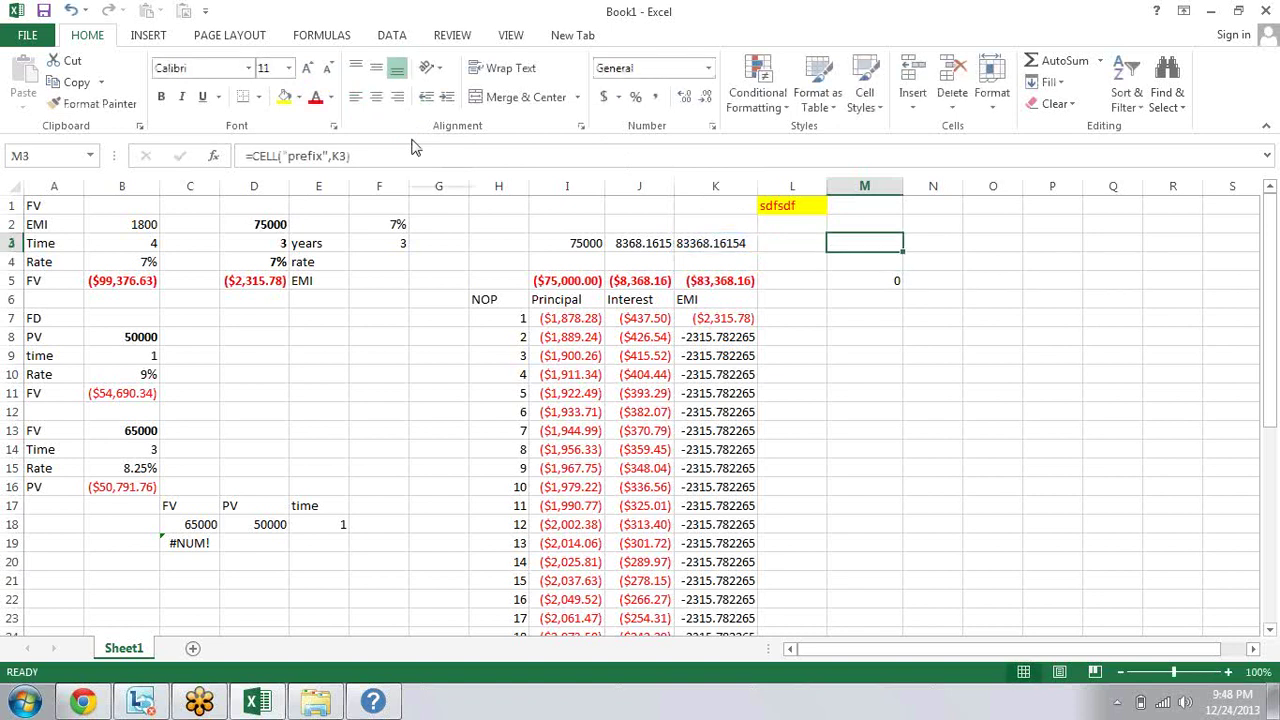
key(Left)
key(Left)
key(Left)
text(sadf)
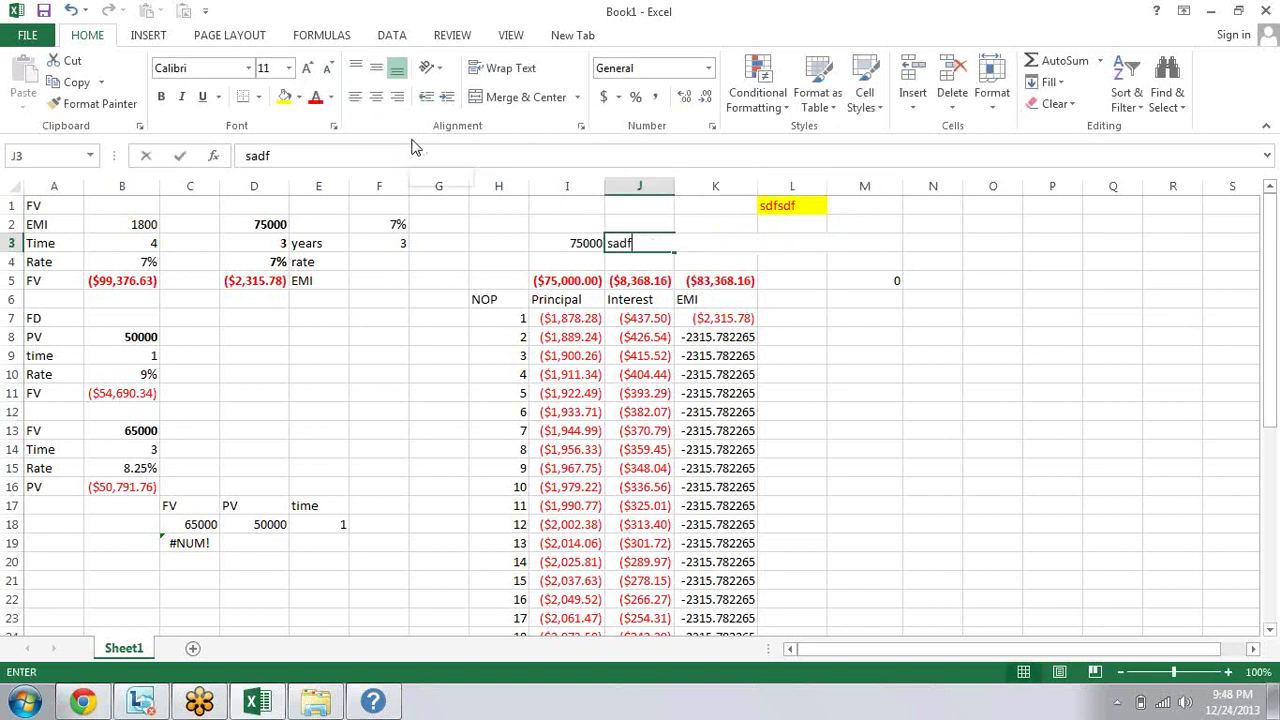
text(sdf)
key(Right)
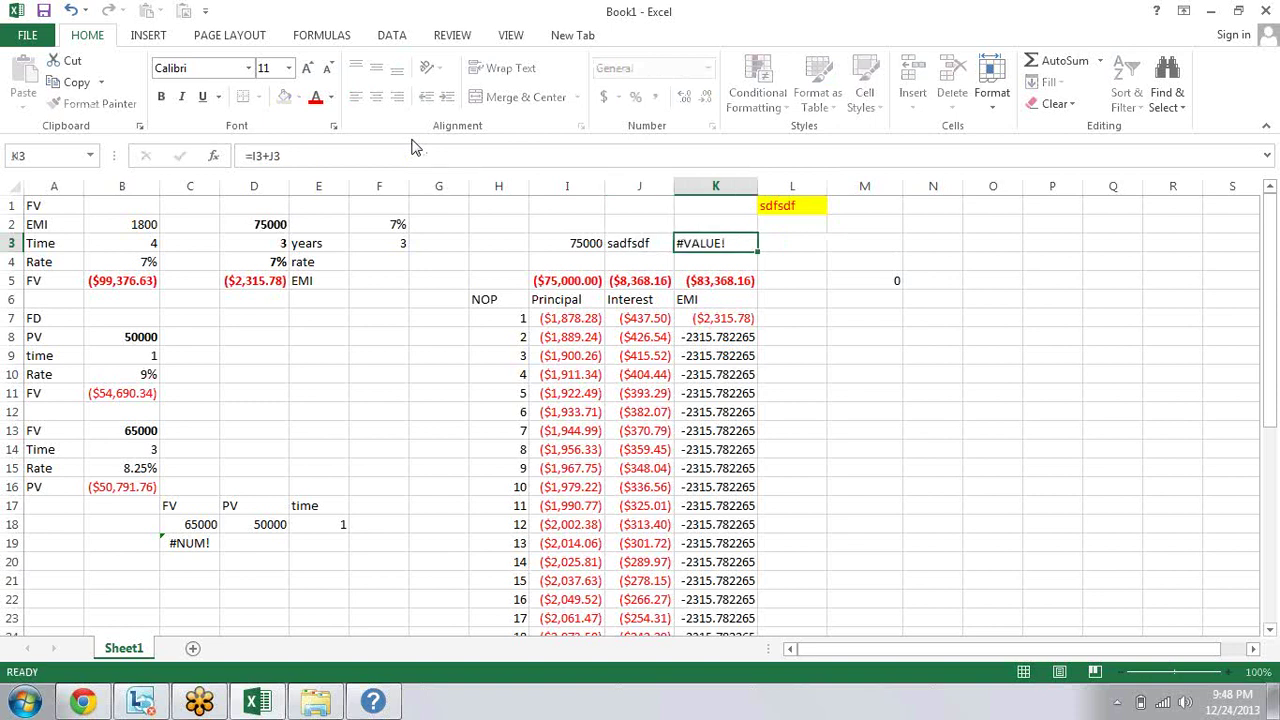
text(sdfdfssdf)
key(Return)
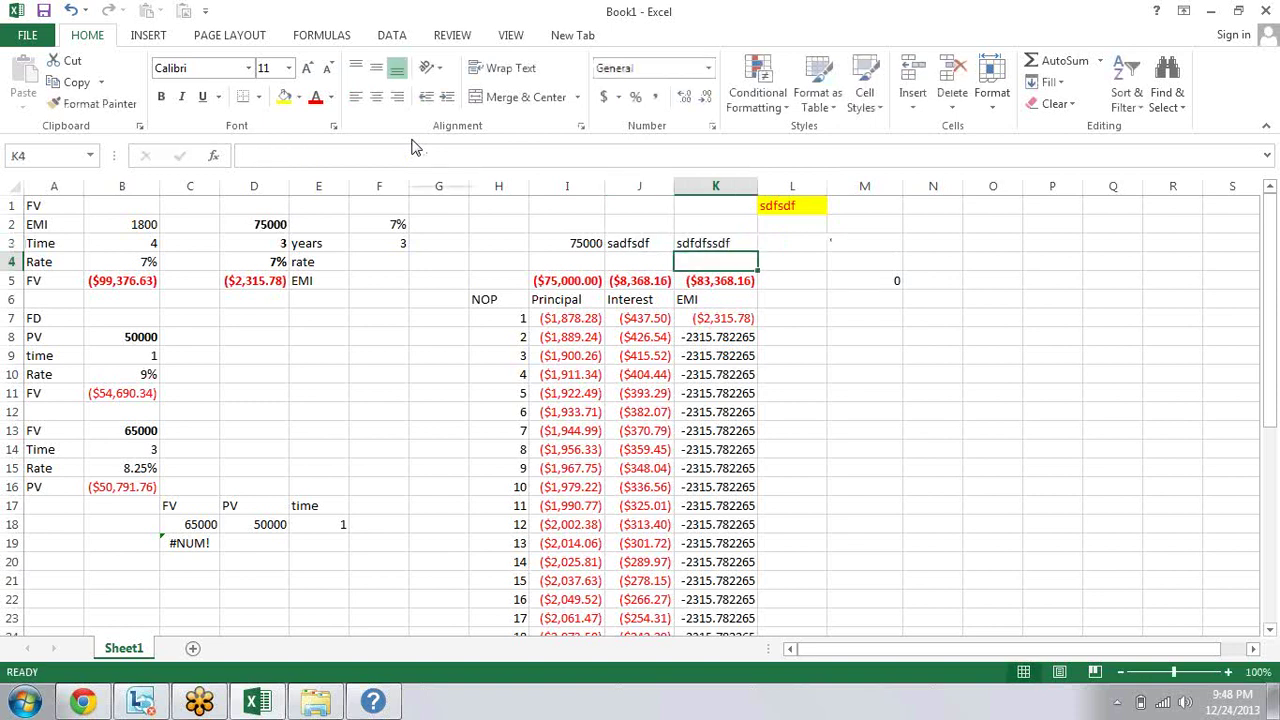
Step: Right-align K3 and recalculate M3 so it shows a double quote prefix
key(Up)
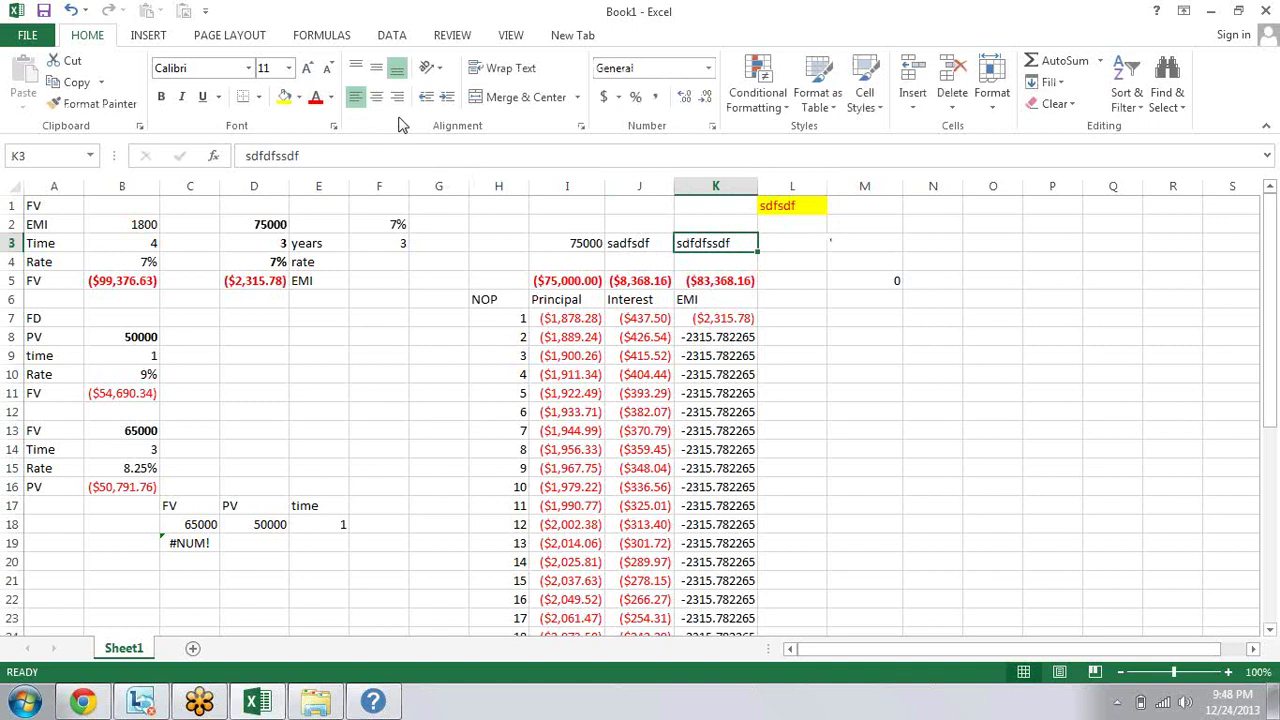
click(398, 100)
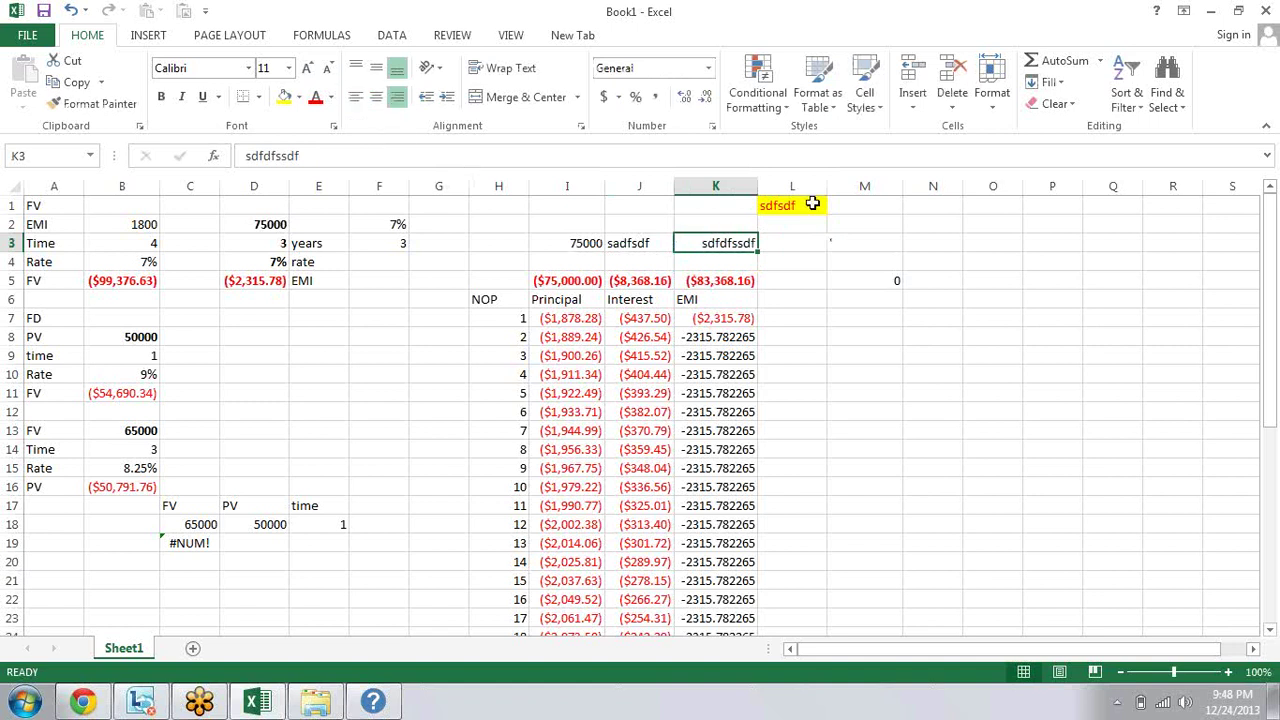
click(853, 281)
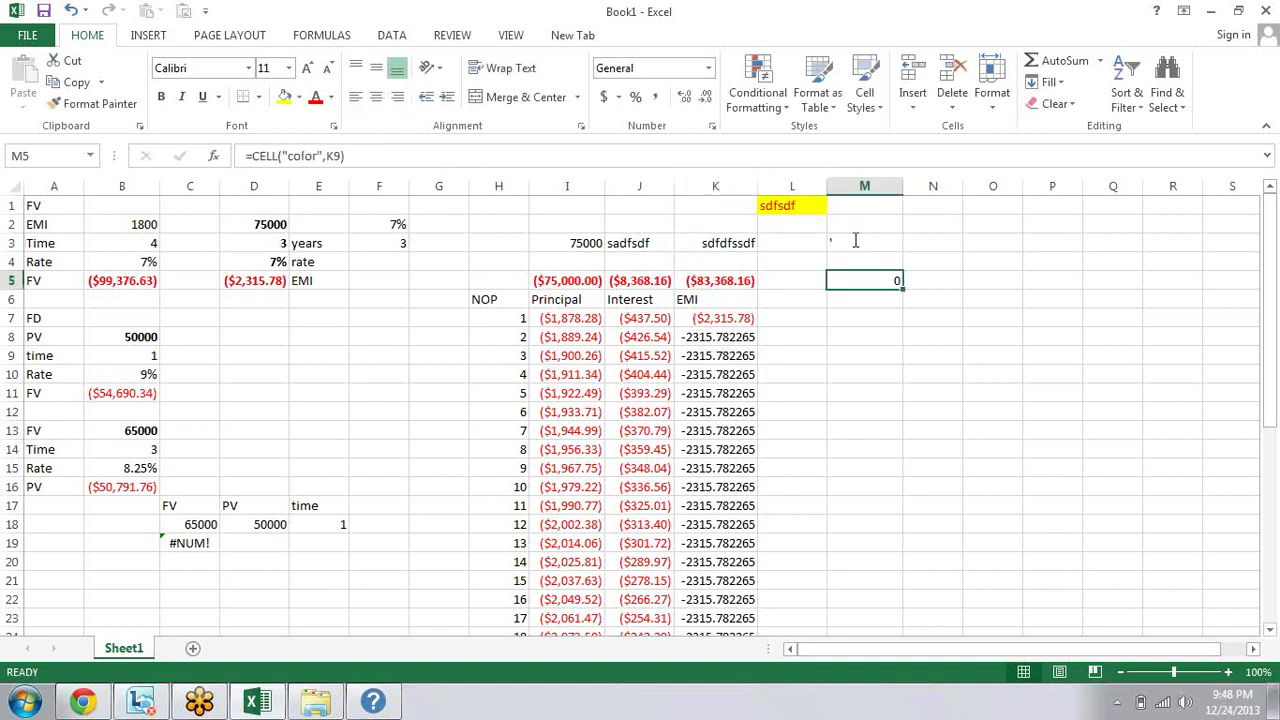
double_click(855, 240)
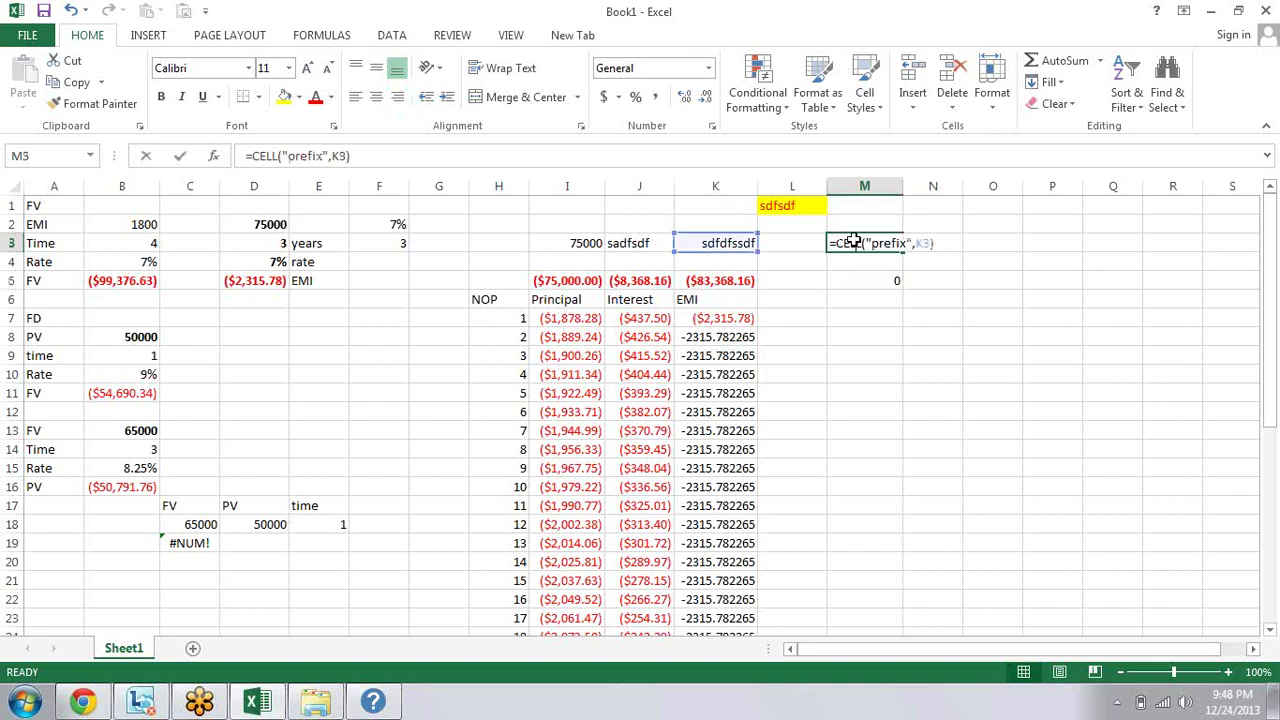
key(Return)
key(Left)
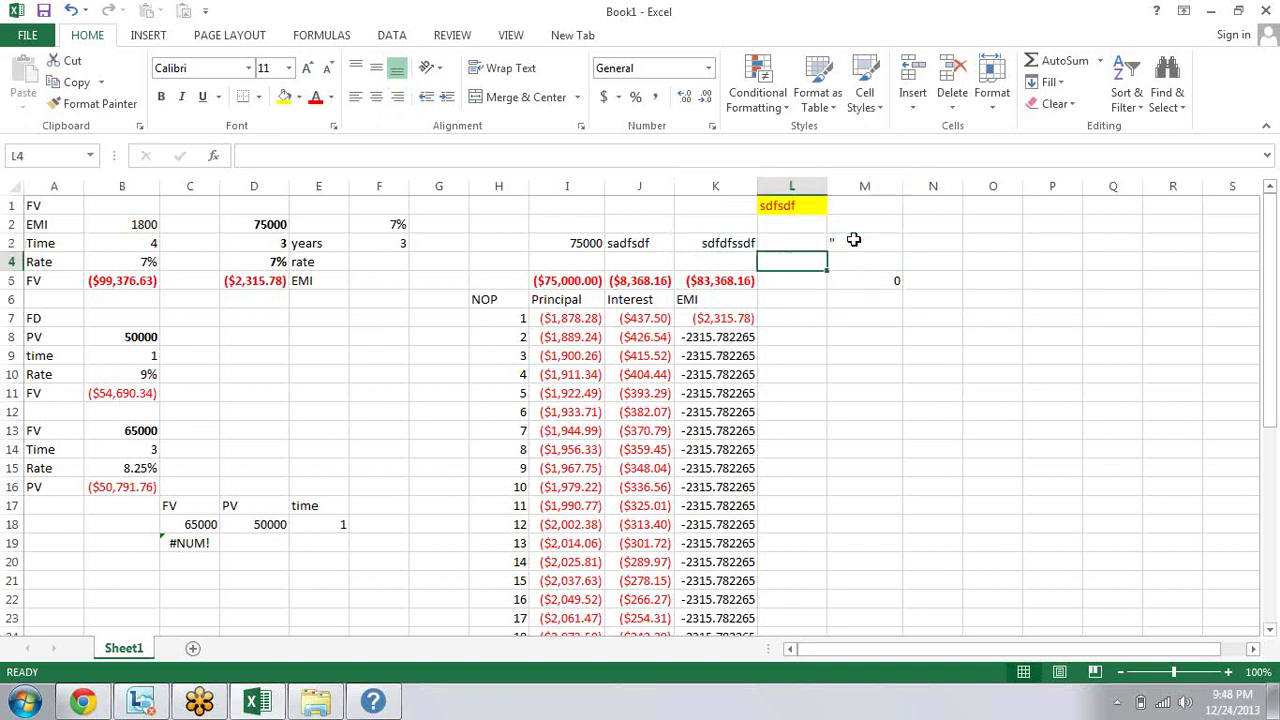
key(Up)
key(Left)
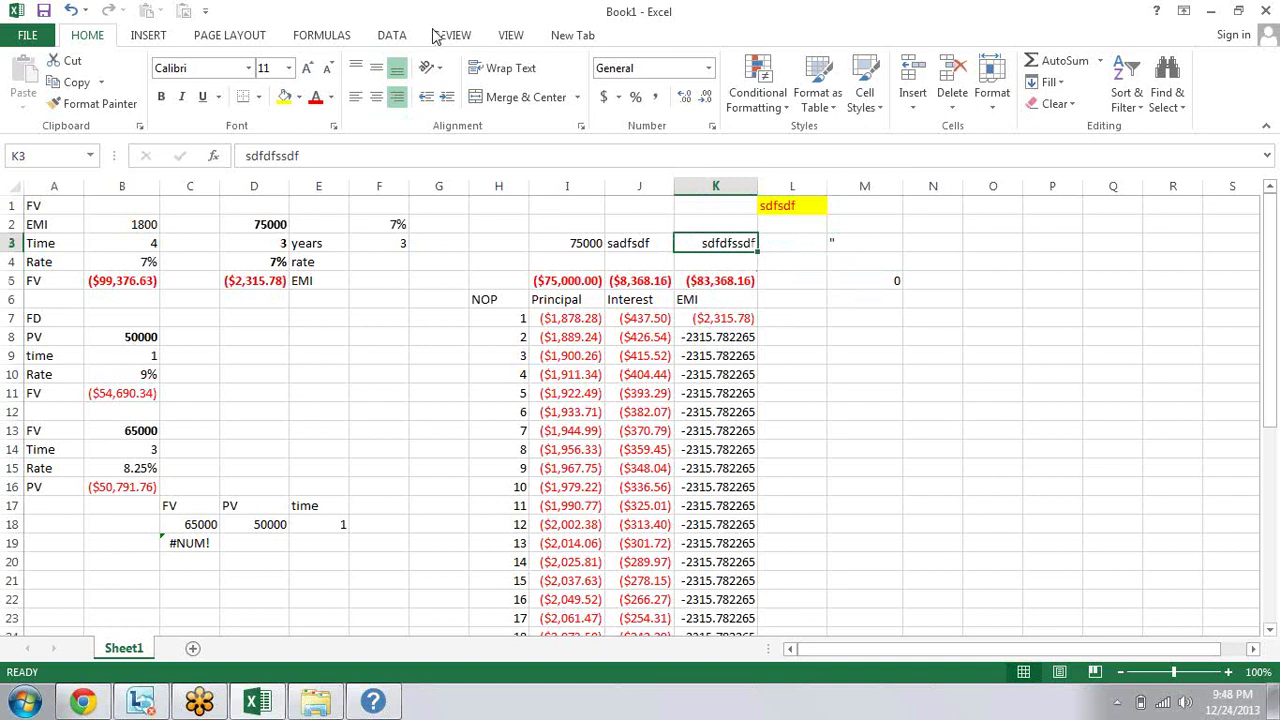
Step: Check the workbook's Calculation Options on the Formulas tab
click(316, 38)
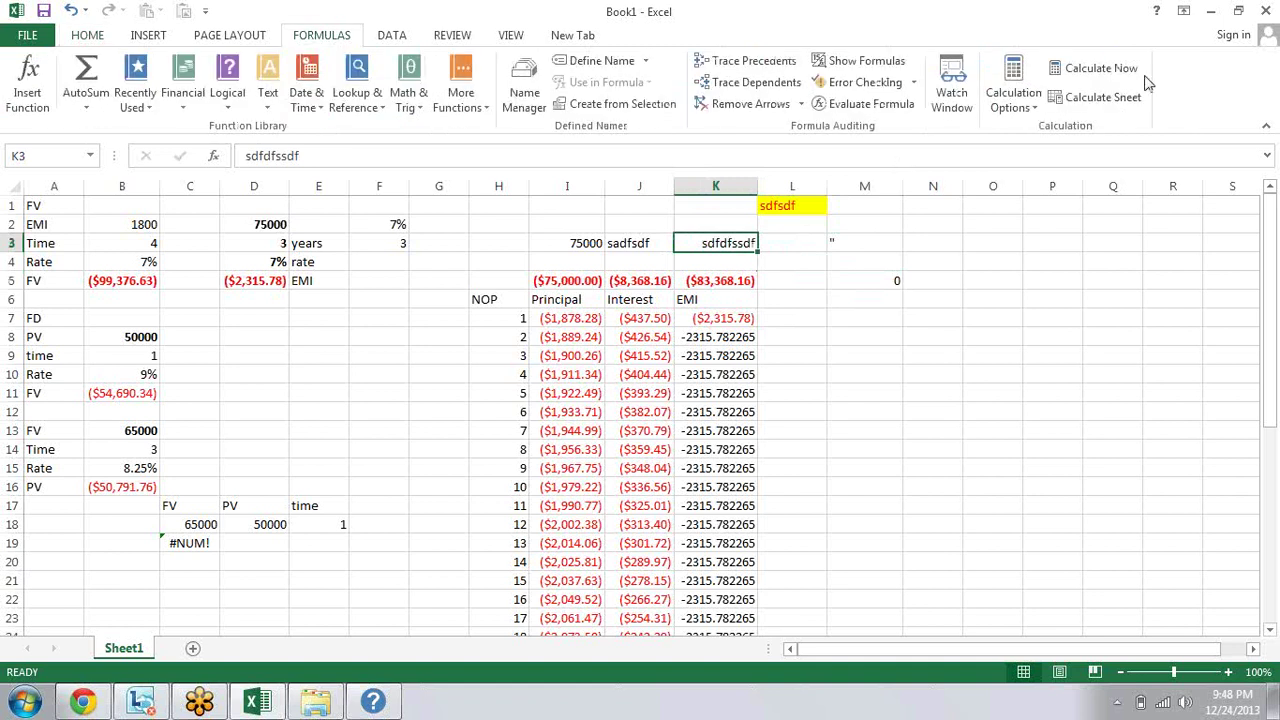
click(1035, 108)
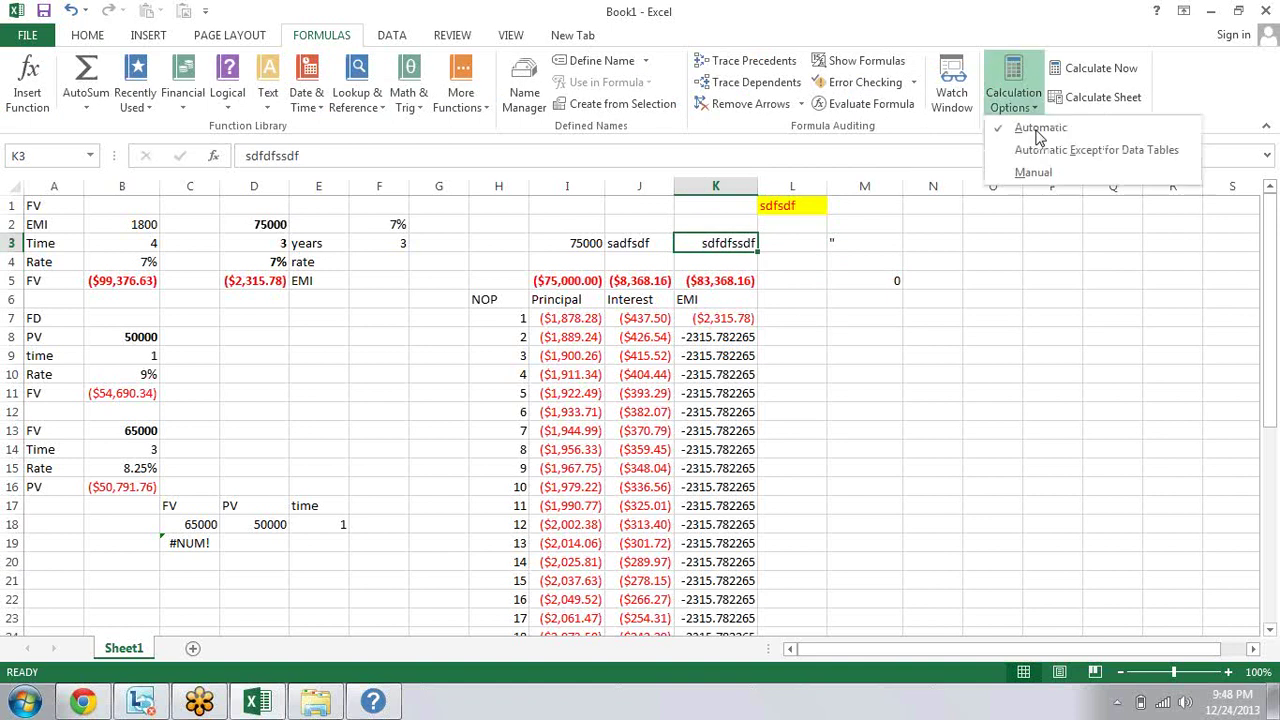
click(851, 246)
key(Right)
key(Right)
Step: Centre K3's text so M3's prefix result becomes ^
click(733, 243)
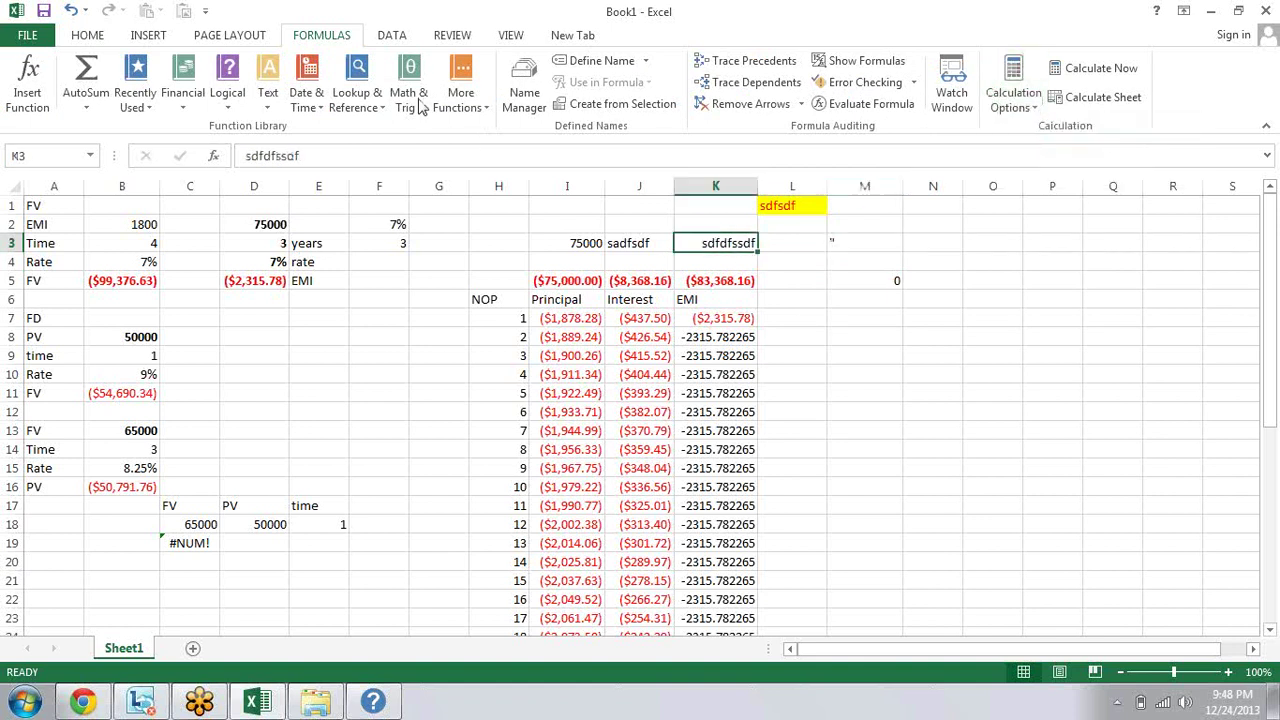
click(104, 36)
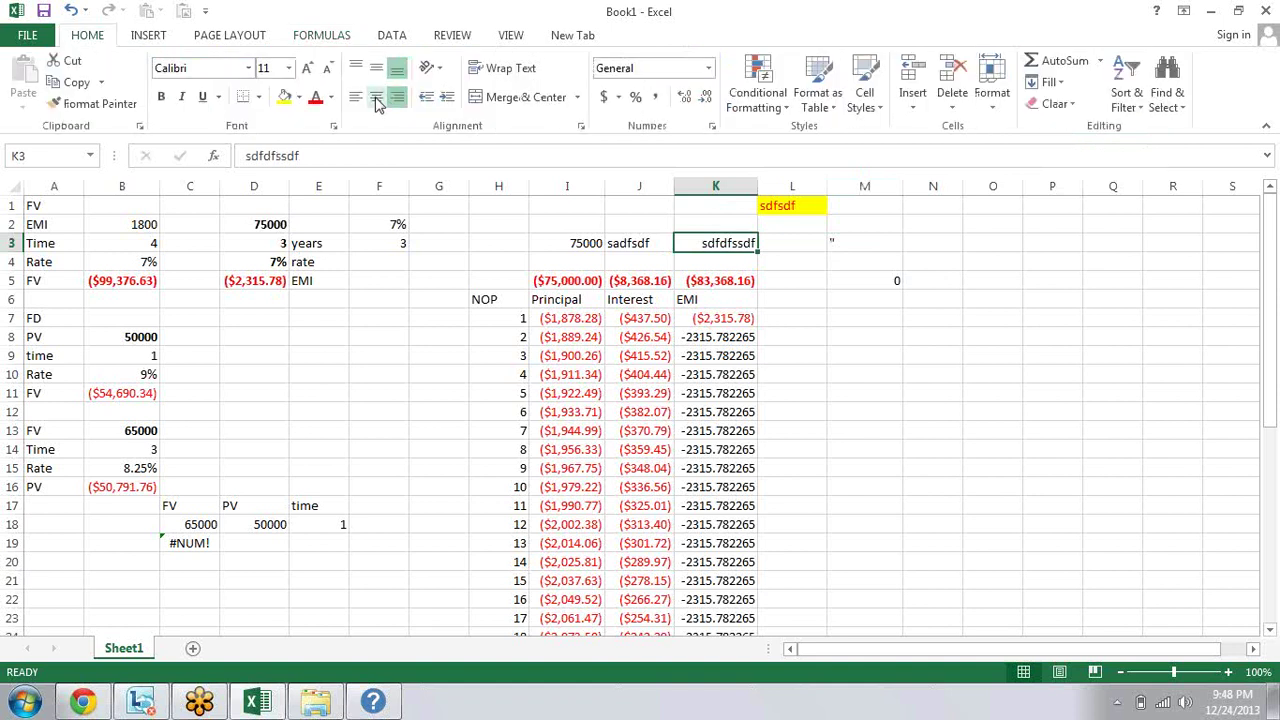
click(378, 99)
key(Right)
key(Right)
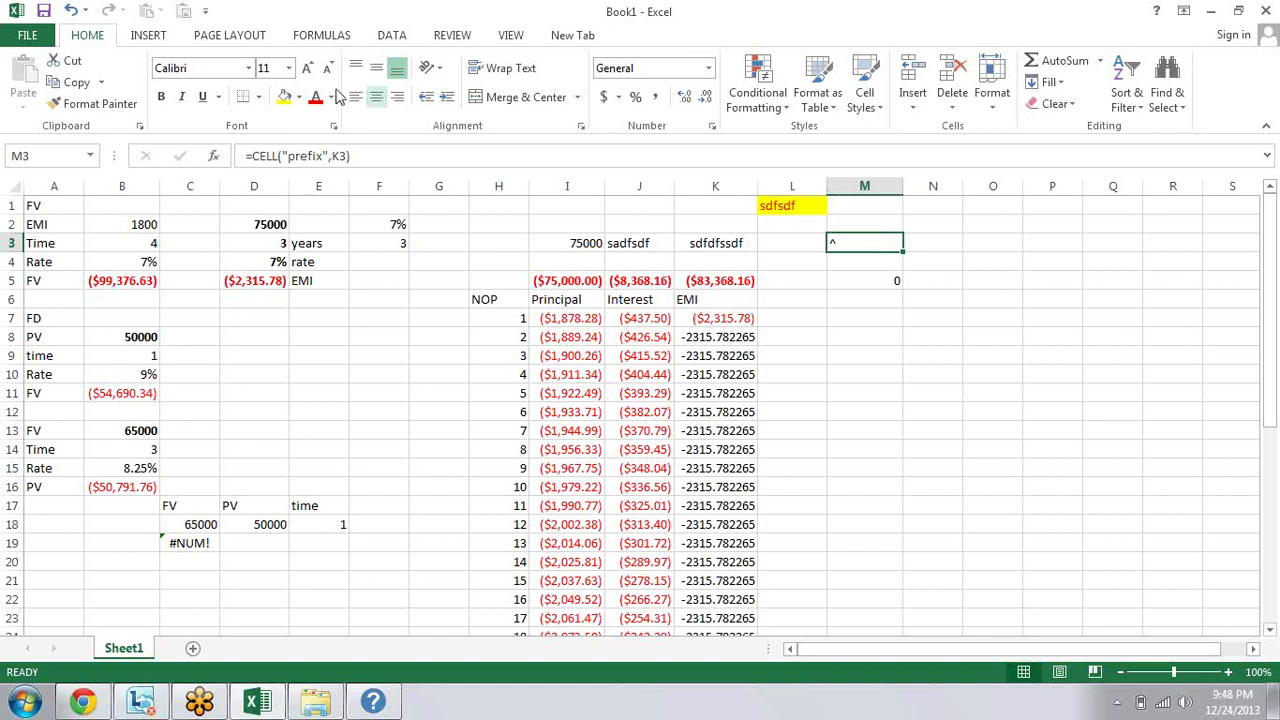
key(Down)
key(Down)
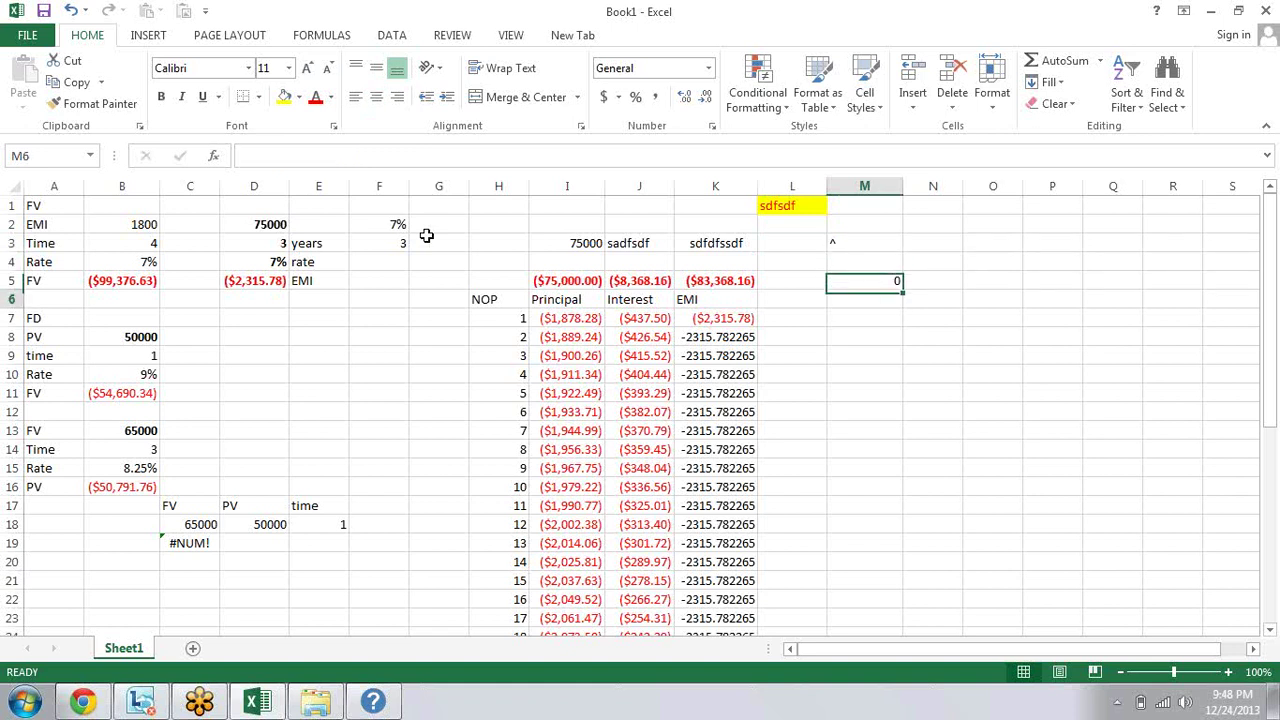
key(Down)
key(Down)
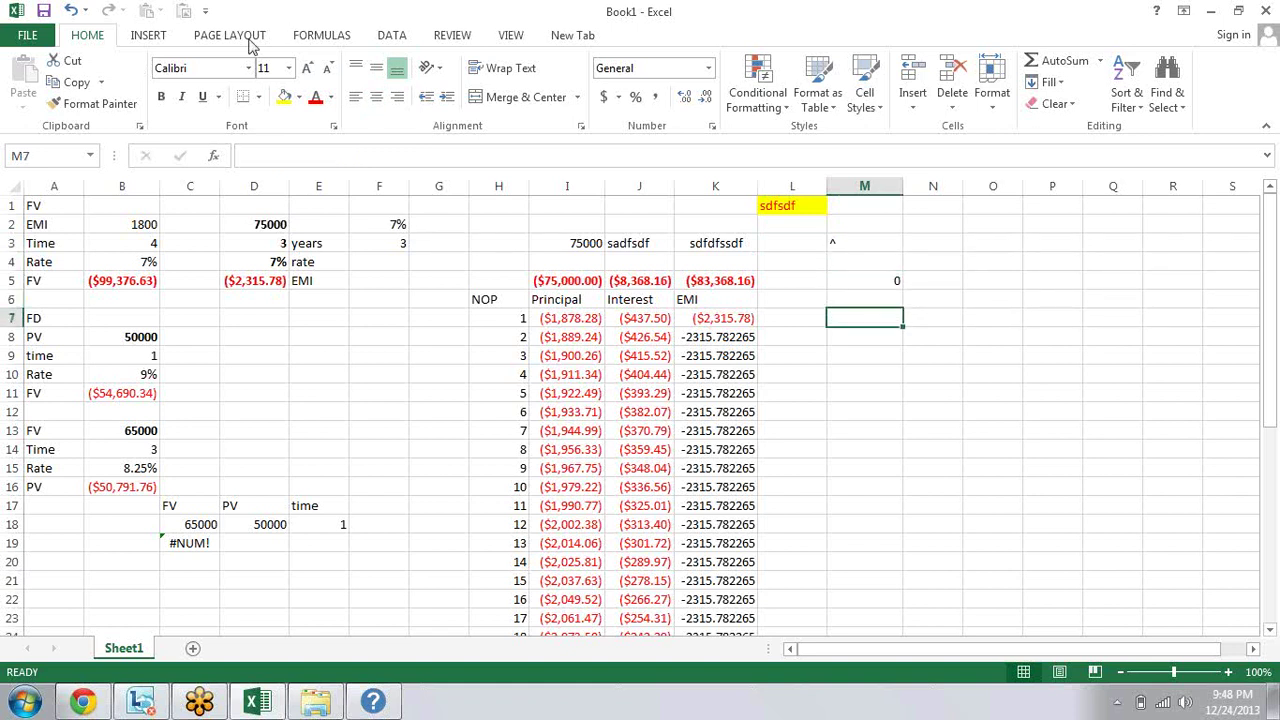
Step: Browse the Information function list under More Functions, then close it
scroll(252, 45, down, 1)
click(322, 38)
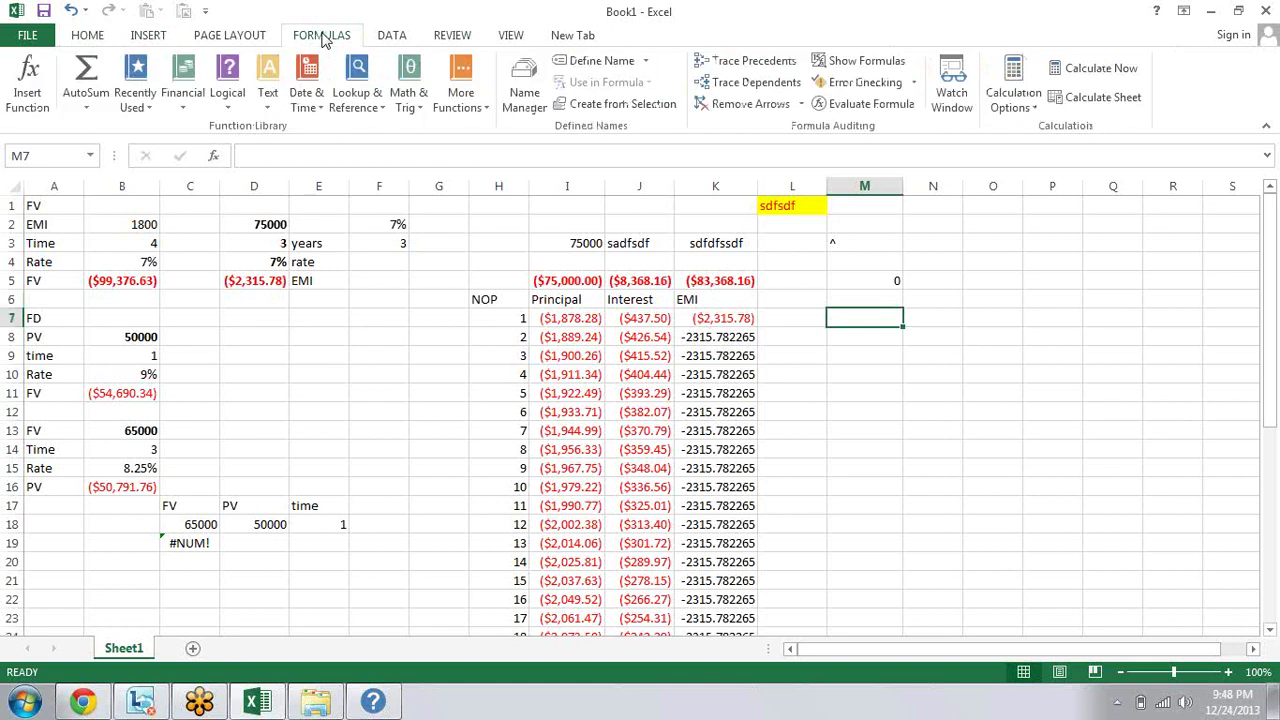
click(489, 112)
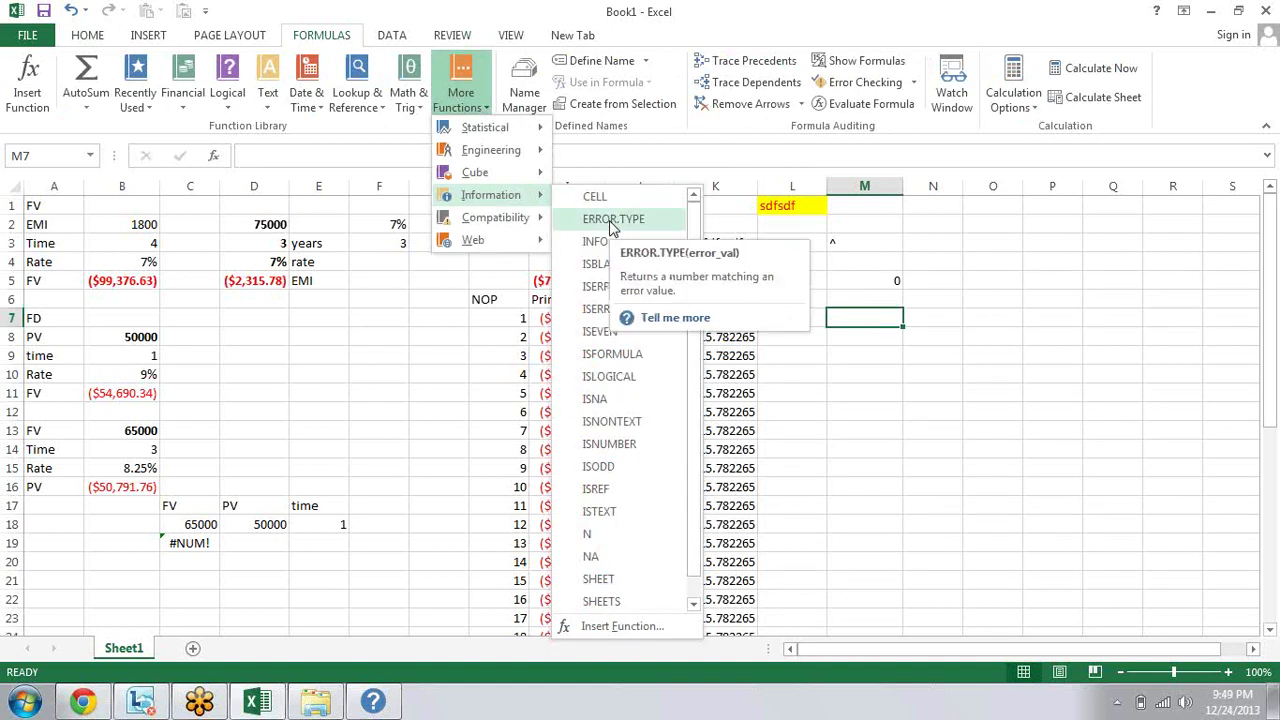
key(Escape)
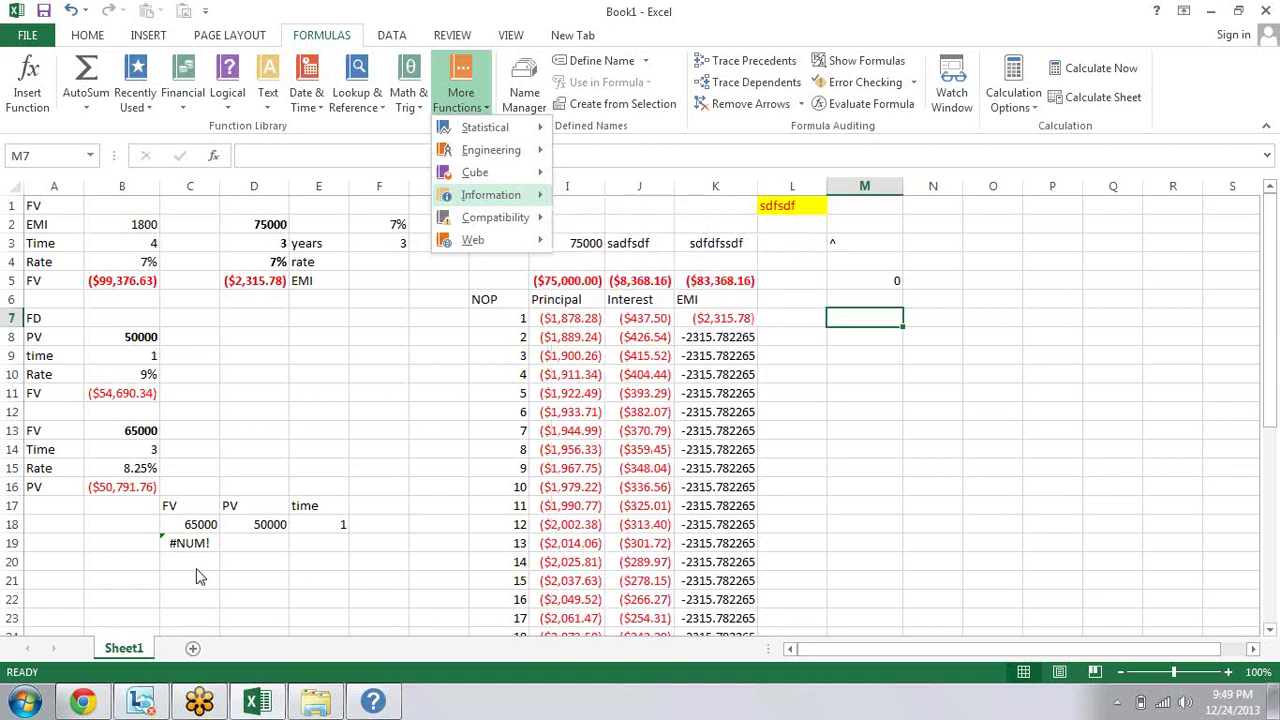
key(Escape)
Step: Start an ERROR.TYPE formula with =err in C20, below the #NUM! cell
click(190, 562)
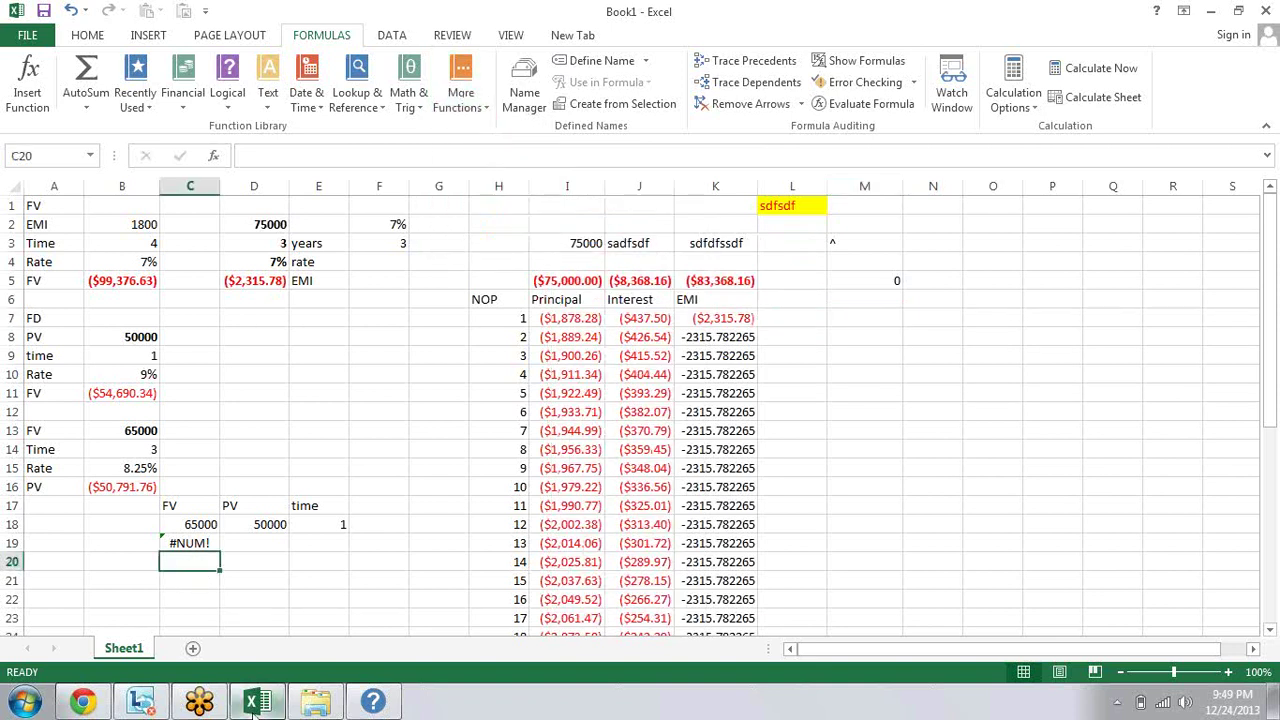
mouse_move(255, 705)
text(=)
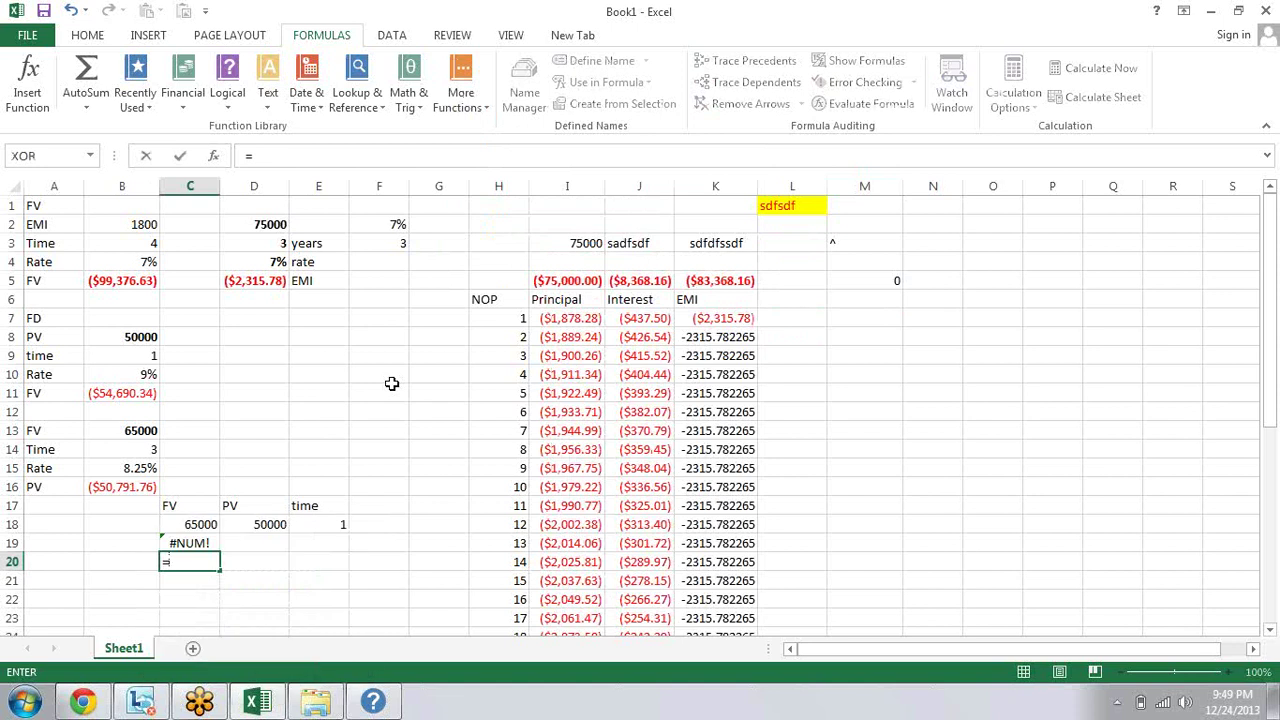
text(err)
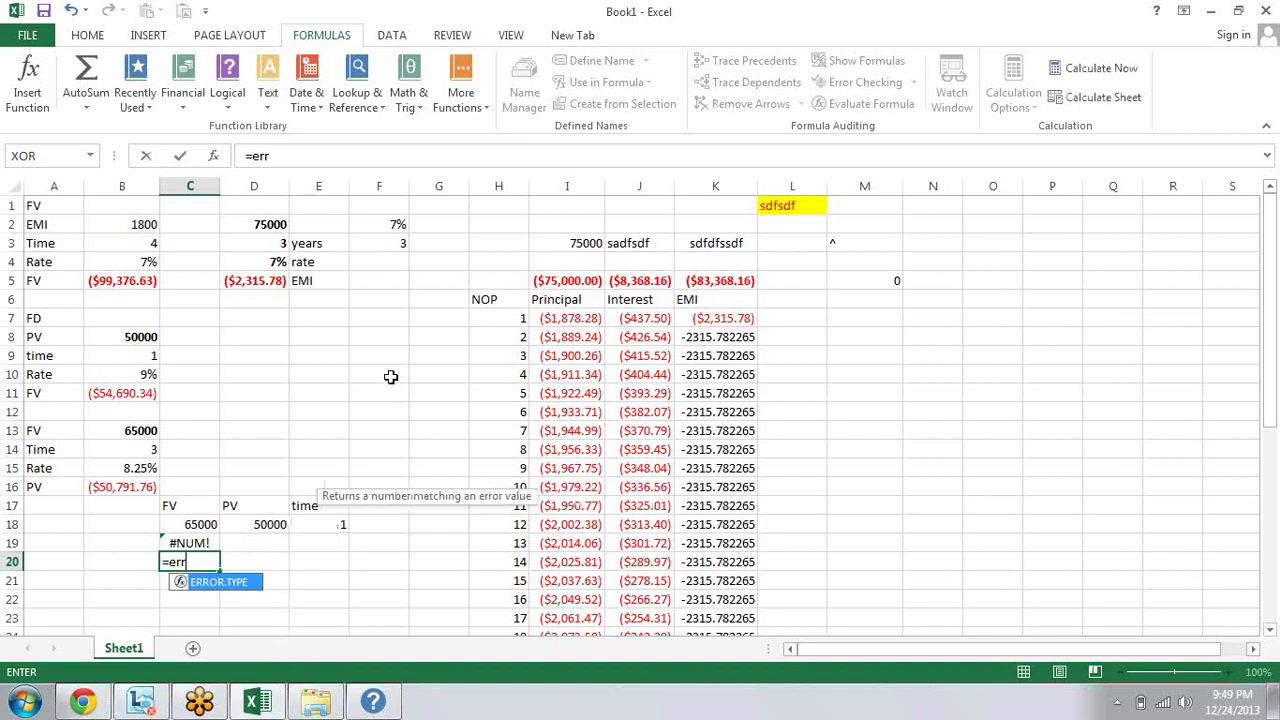
Step: Complete =ERROR.TYPE(C19) in C20, returning 6, and reopen it for editing
key(Tab)
key(Up)
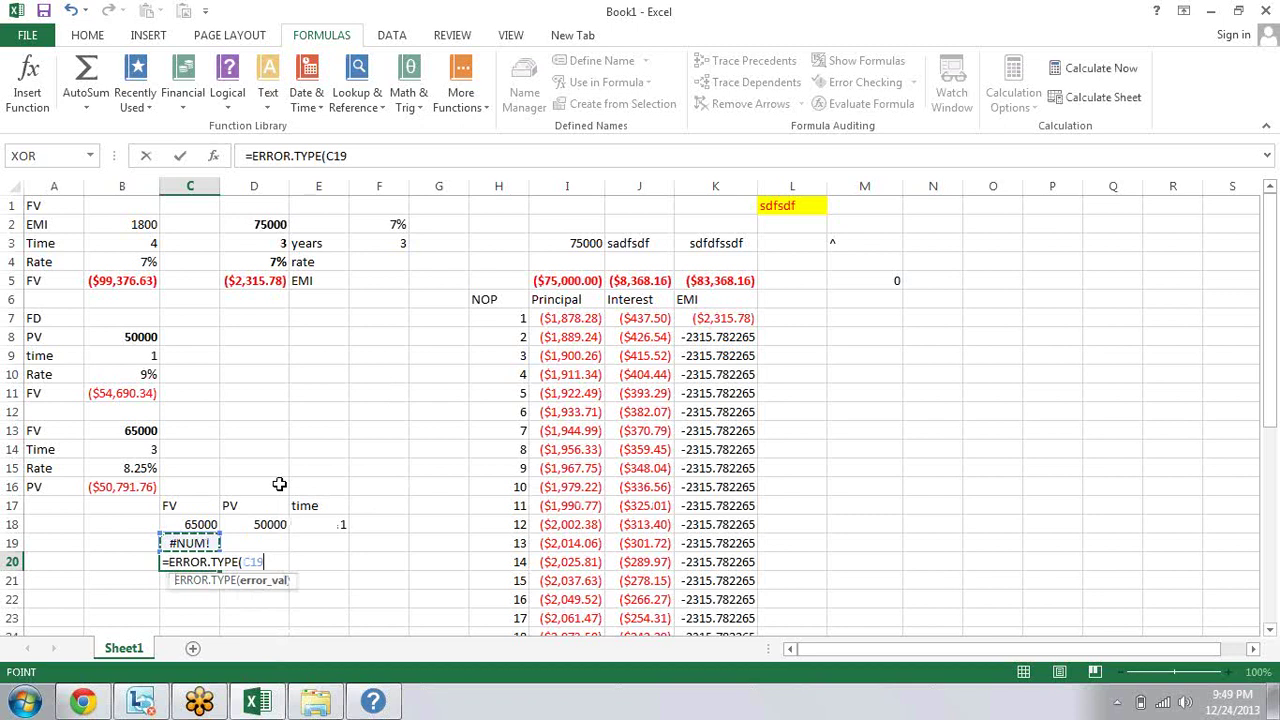
text())
key(Return)
key(Up)
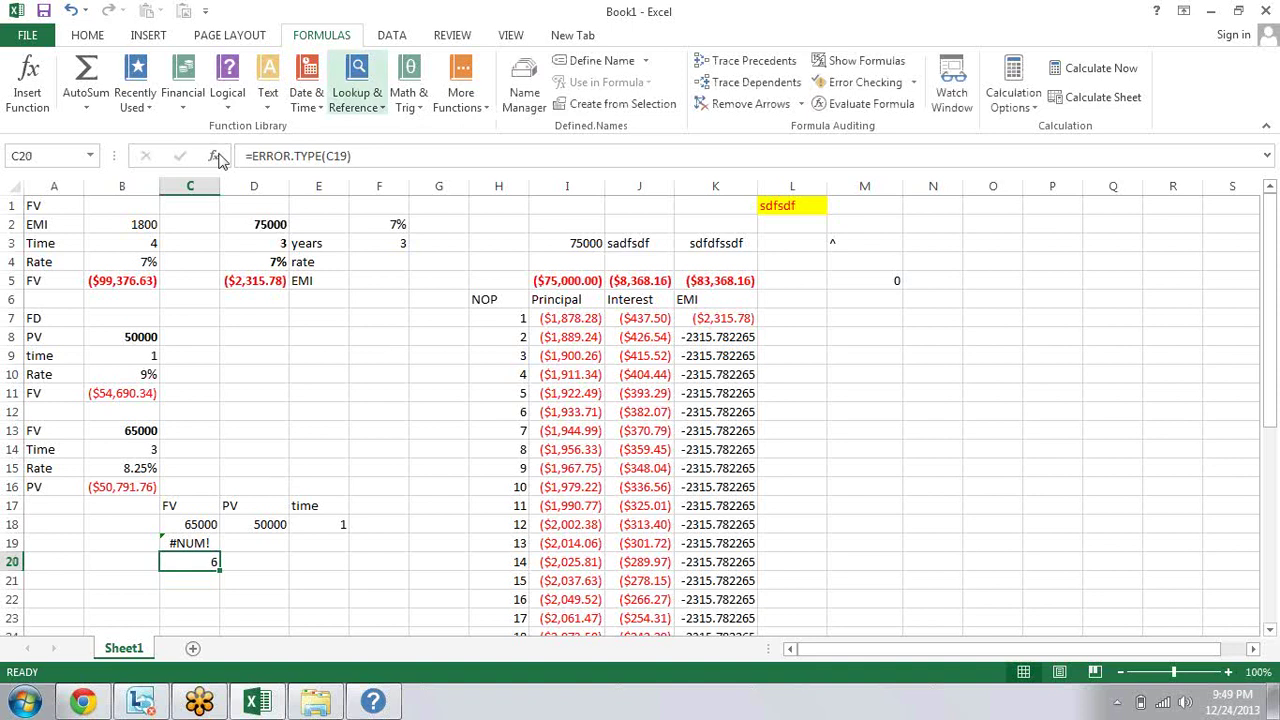
key(F2)
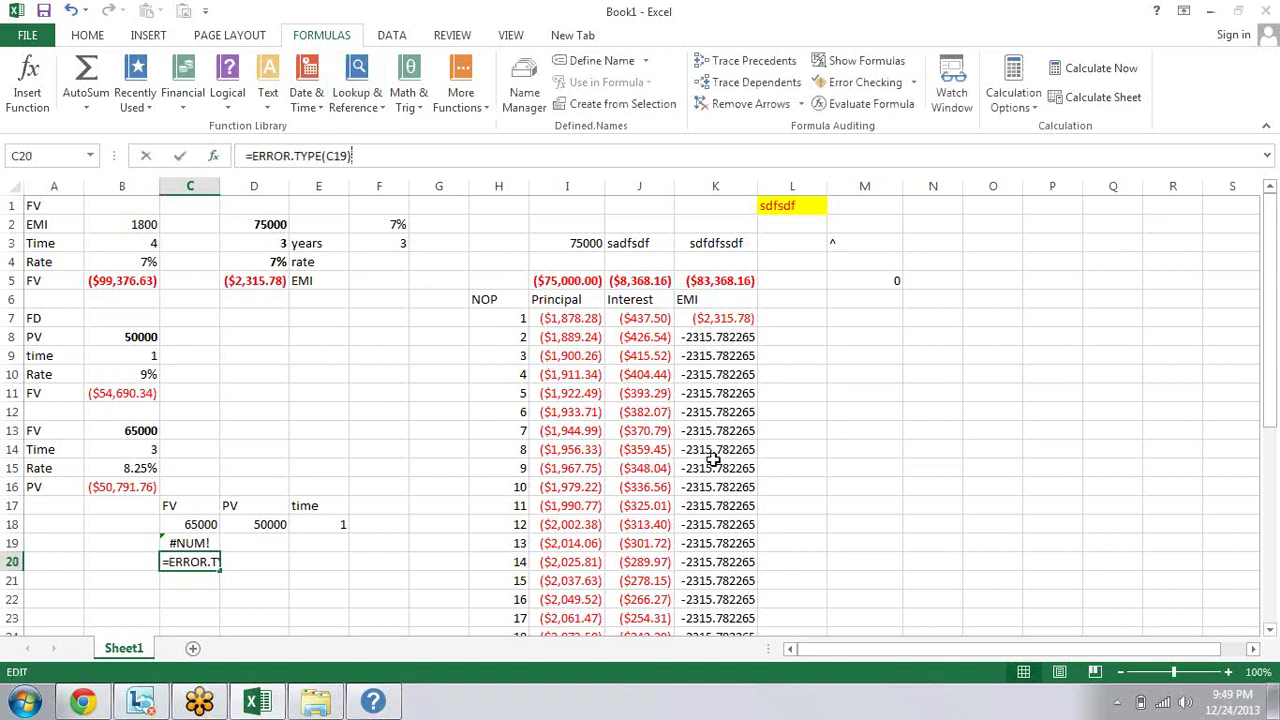
Step: Open the Function Arguments for ERROR.TYPE and its help page
key(shift+F3)
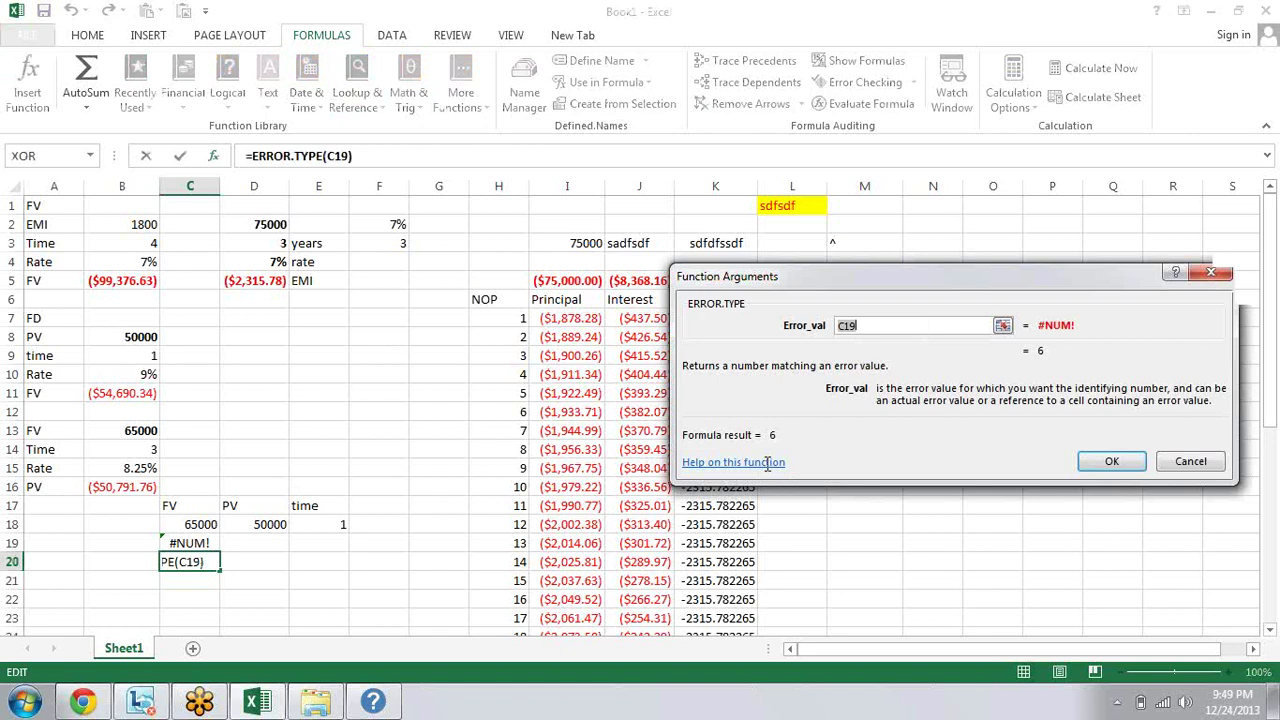
click(767, 462)
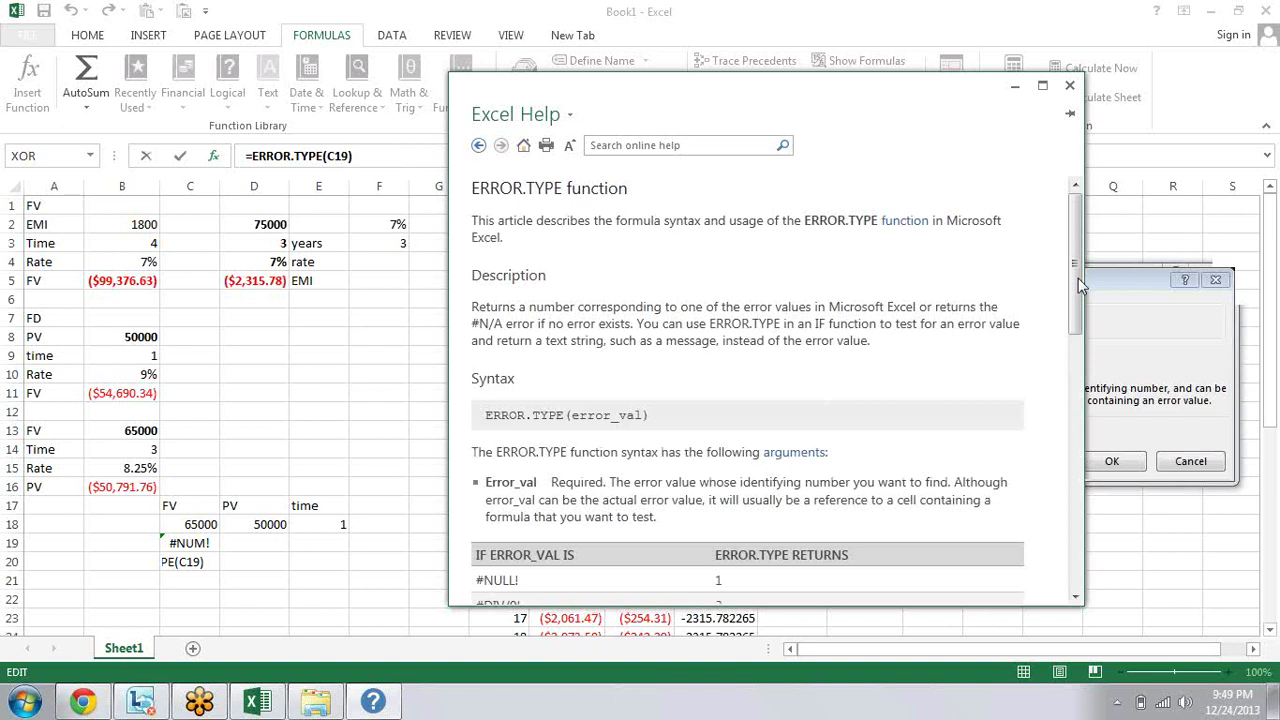
scroll(775, 325, down, 3)
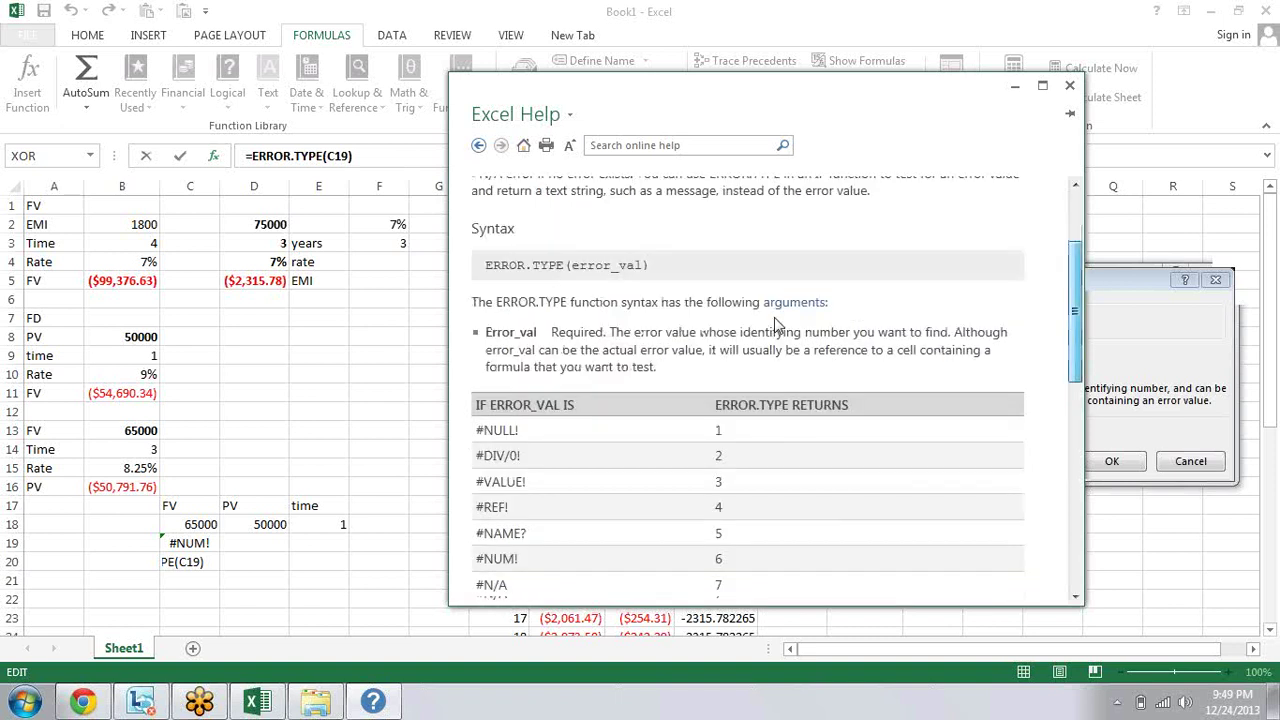
scroll(775, 325, down, 3)
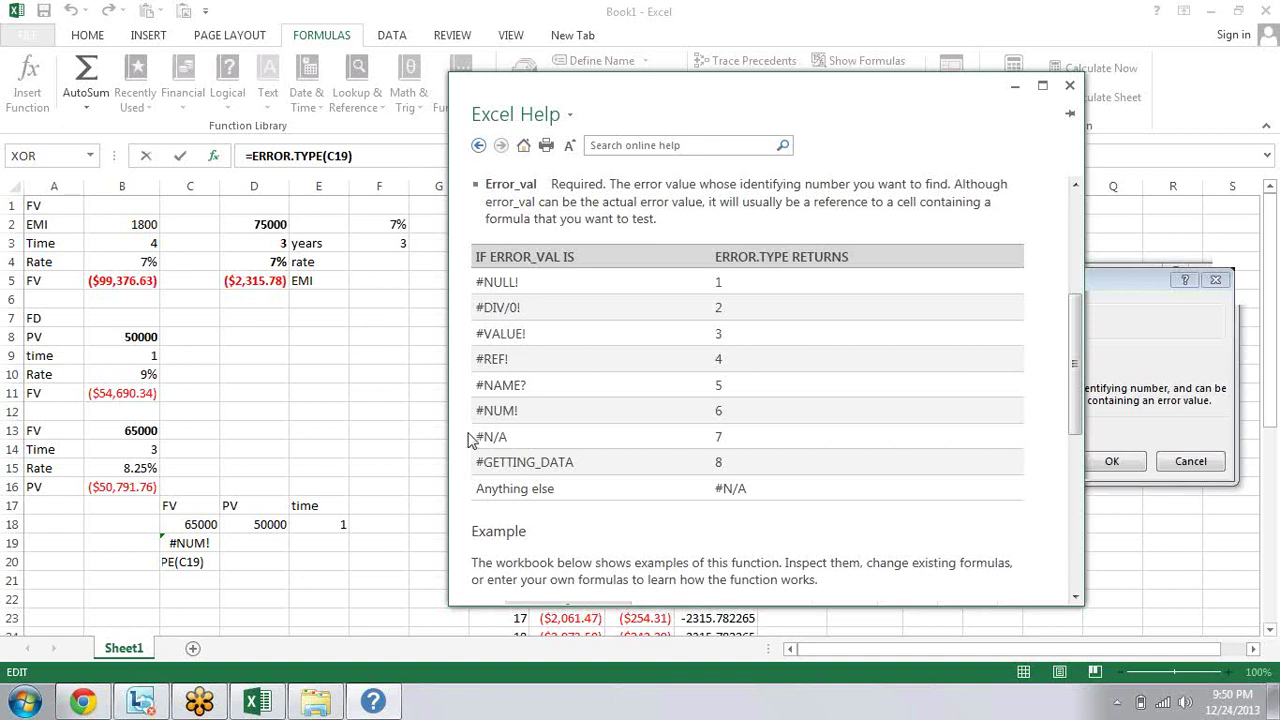
Step: Highlight the #N/A code 7 and #DIV/0! code 2 in the help's return table
double_click(720, 437)
click(530, 447)
double_click(530, 447)
double_click(478, 309)
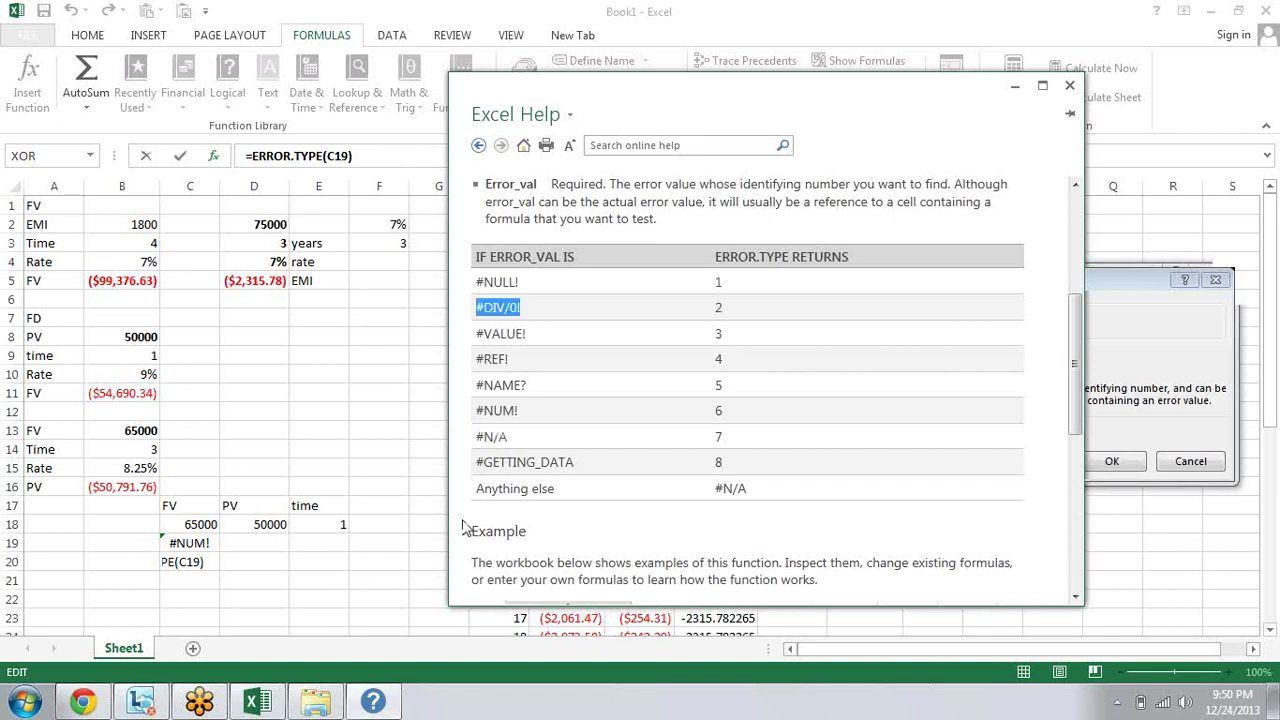
double_click(718, 307)
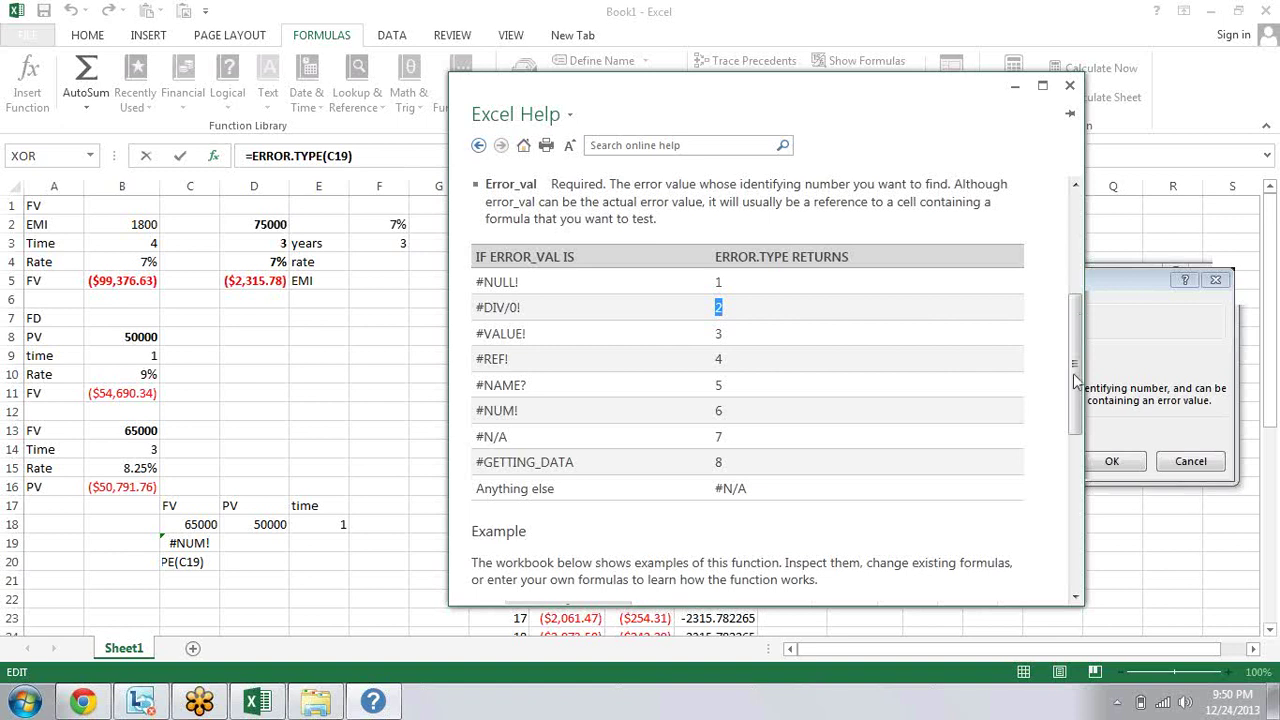
scroll(1030, 255, down, 3)
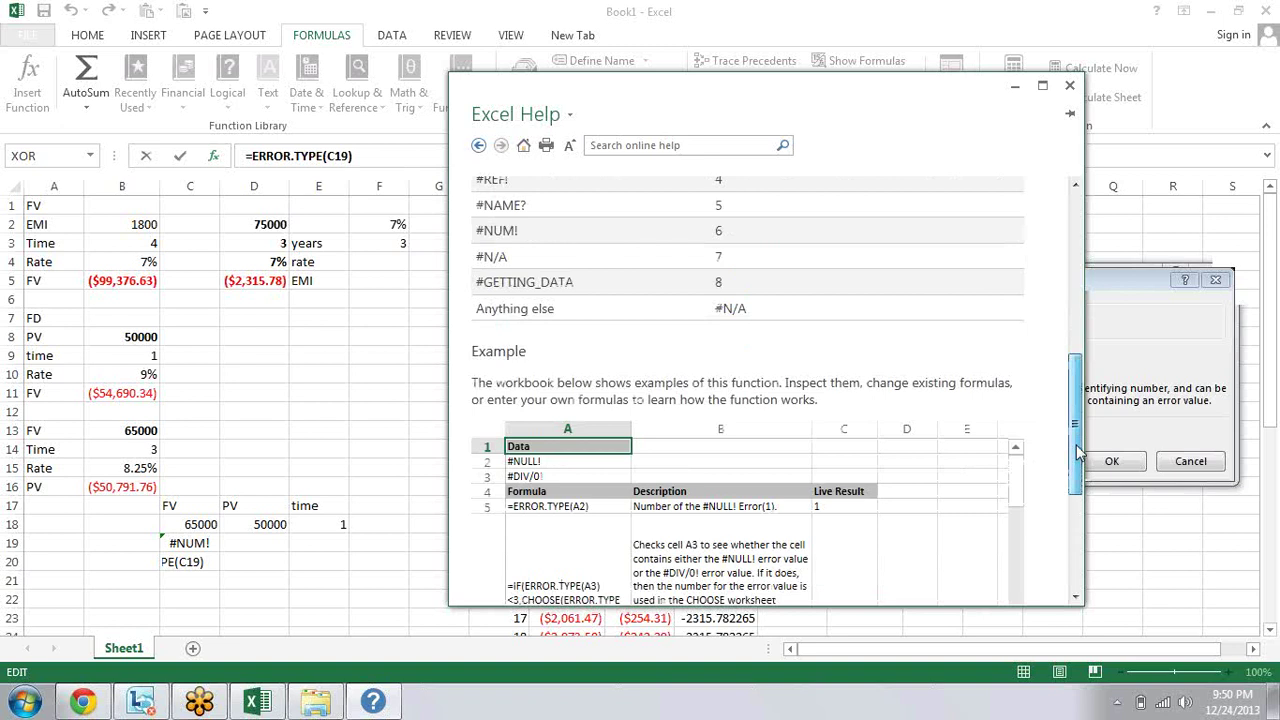
scroll(1078, 452, down, 3)
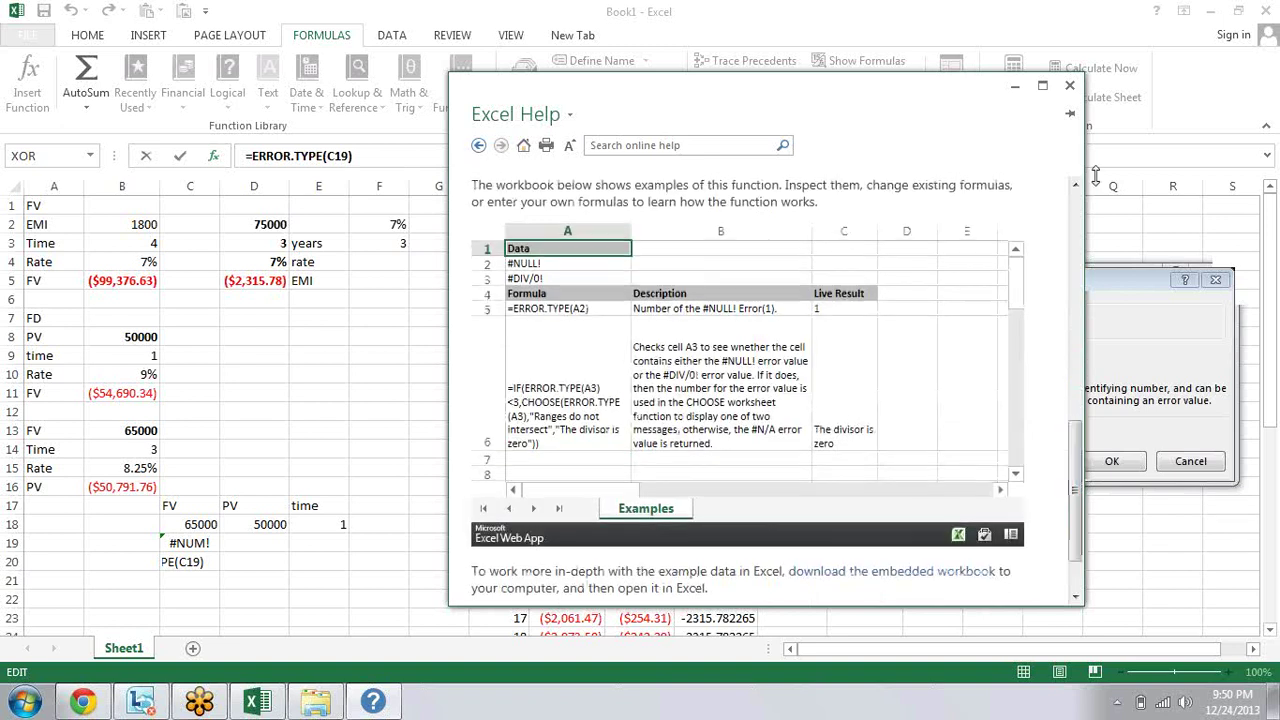
click(1070, 114)
Step: Close the help and arguments dialog, then look up INFO among the Information functions
click(1070, 85)
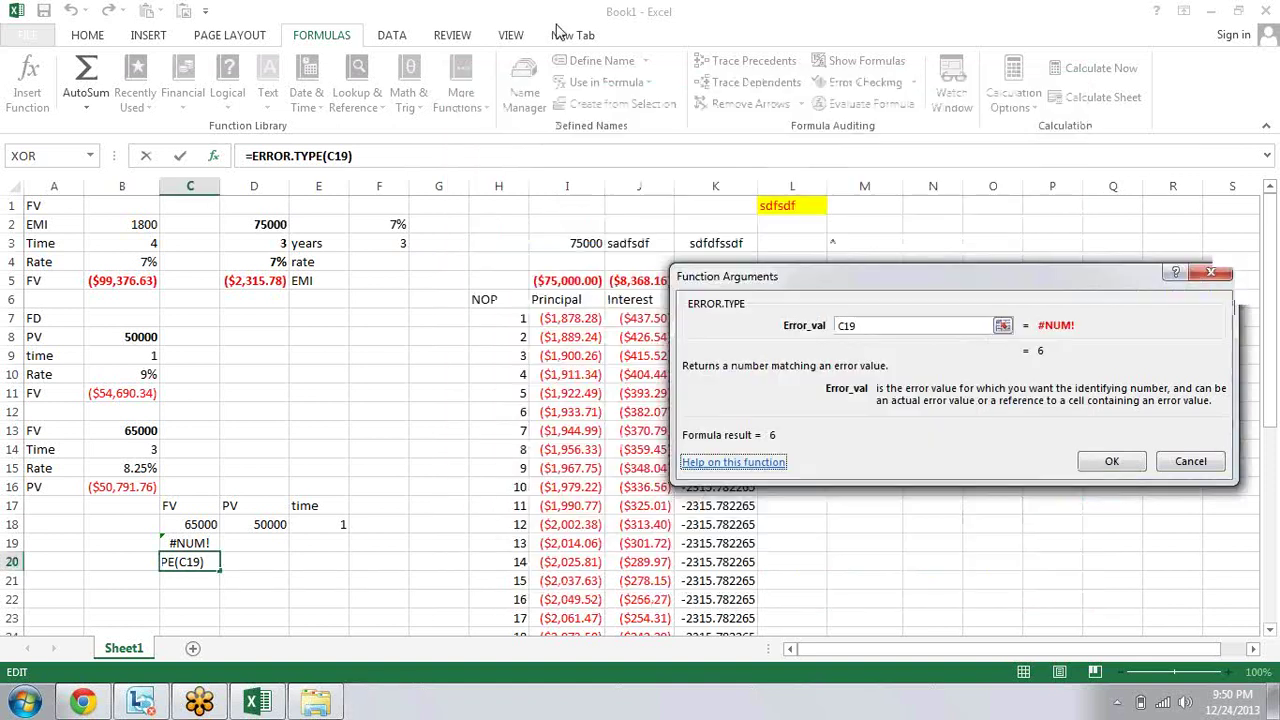
click(1111, 461)
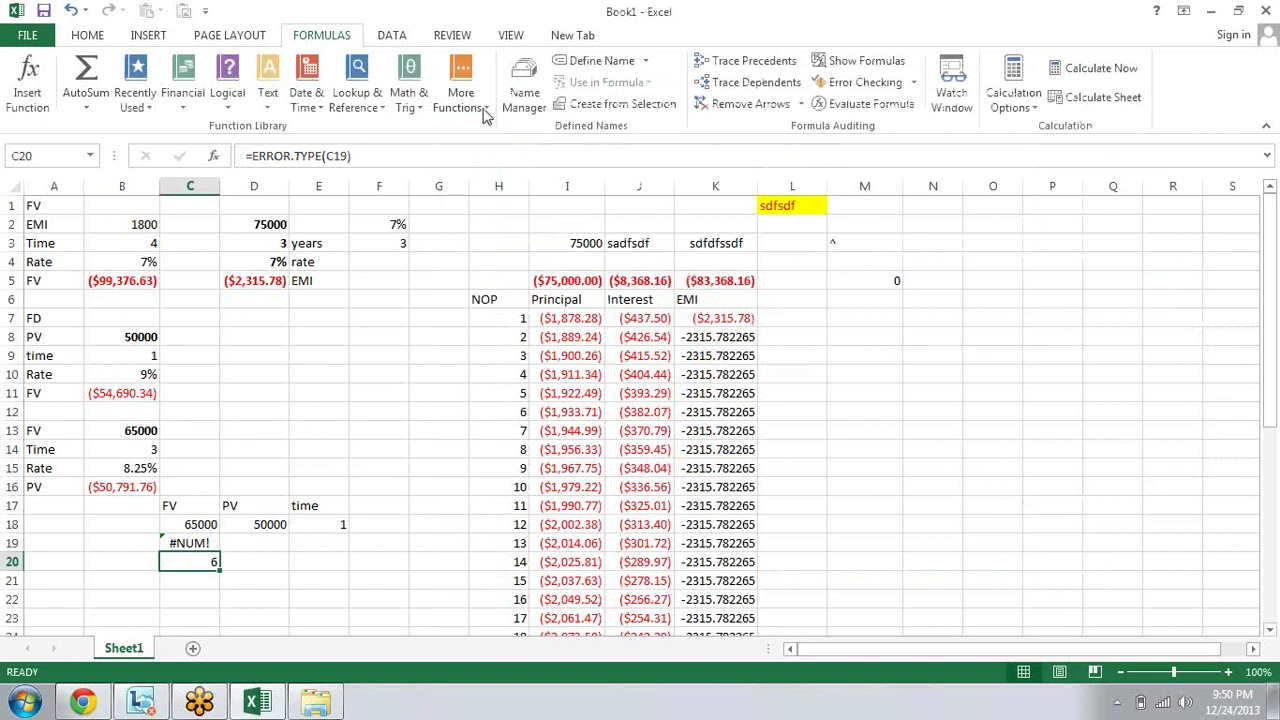
click(480, 110)
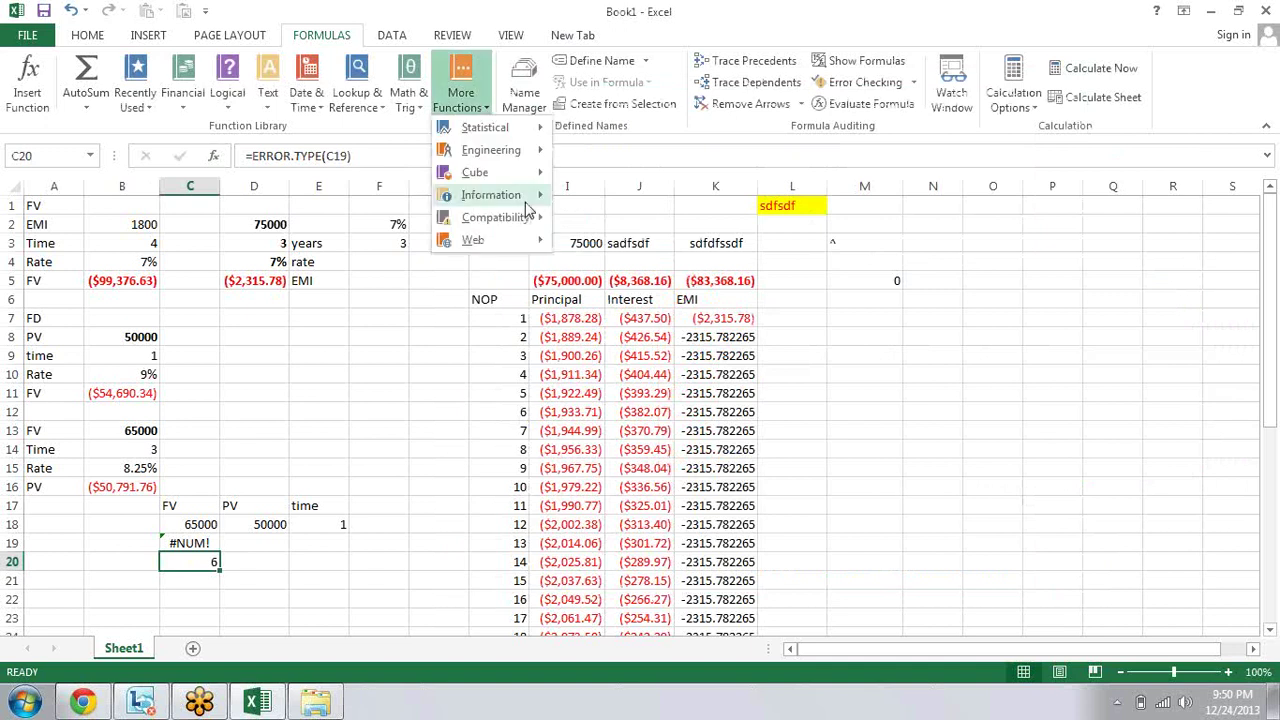
mouse_move(525, 196)
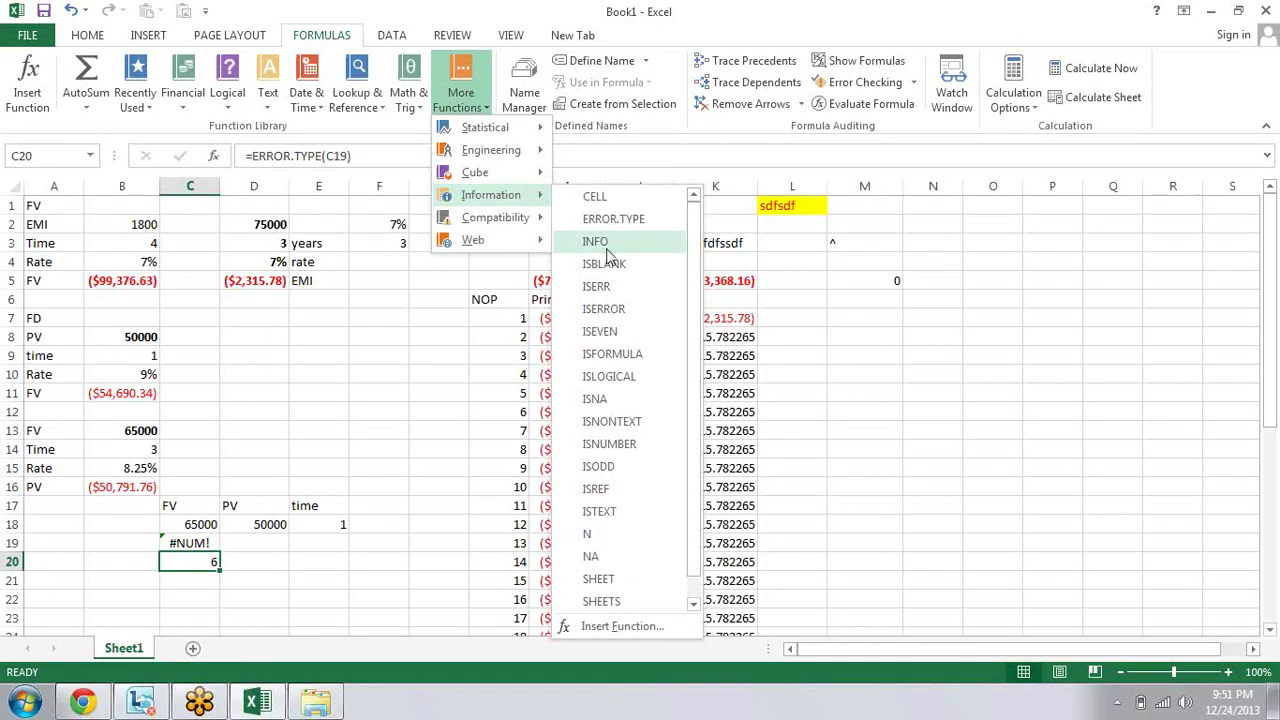
click(606, 248)
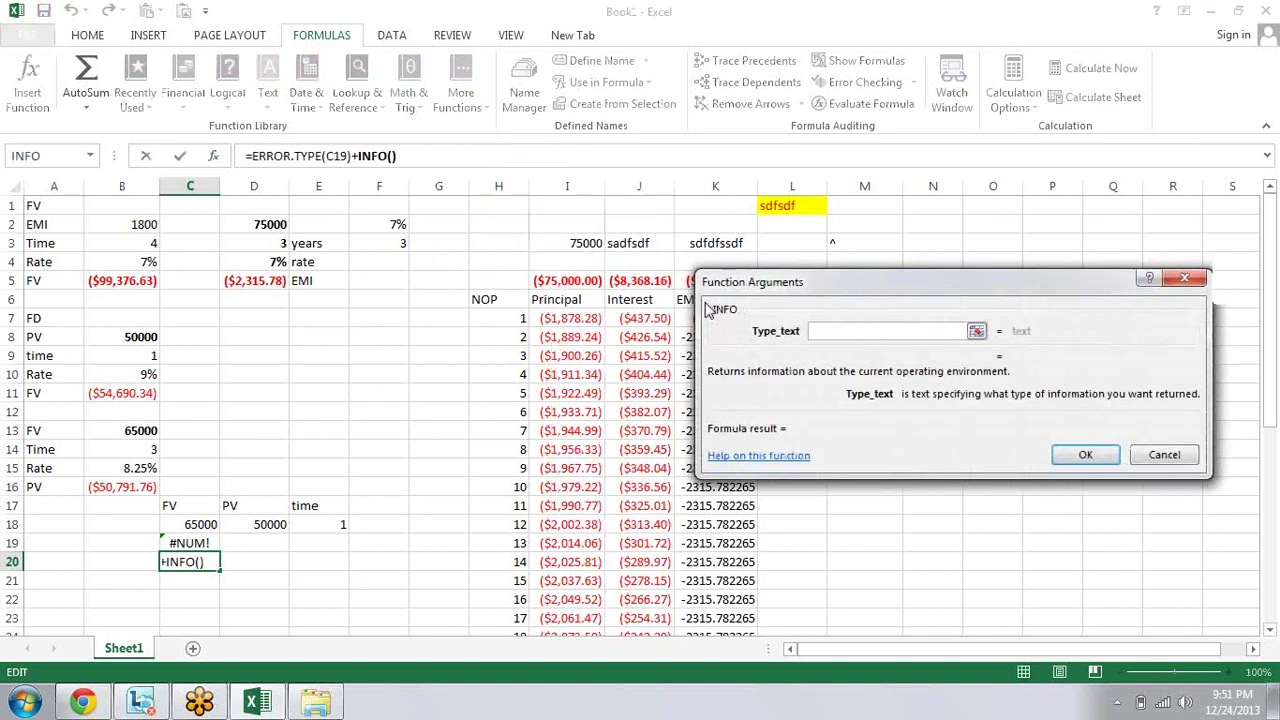
key(Escape)
Step: Enter =INFO("DIRECTORY") in M8 to show the Documents folder path
click(834, 334)
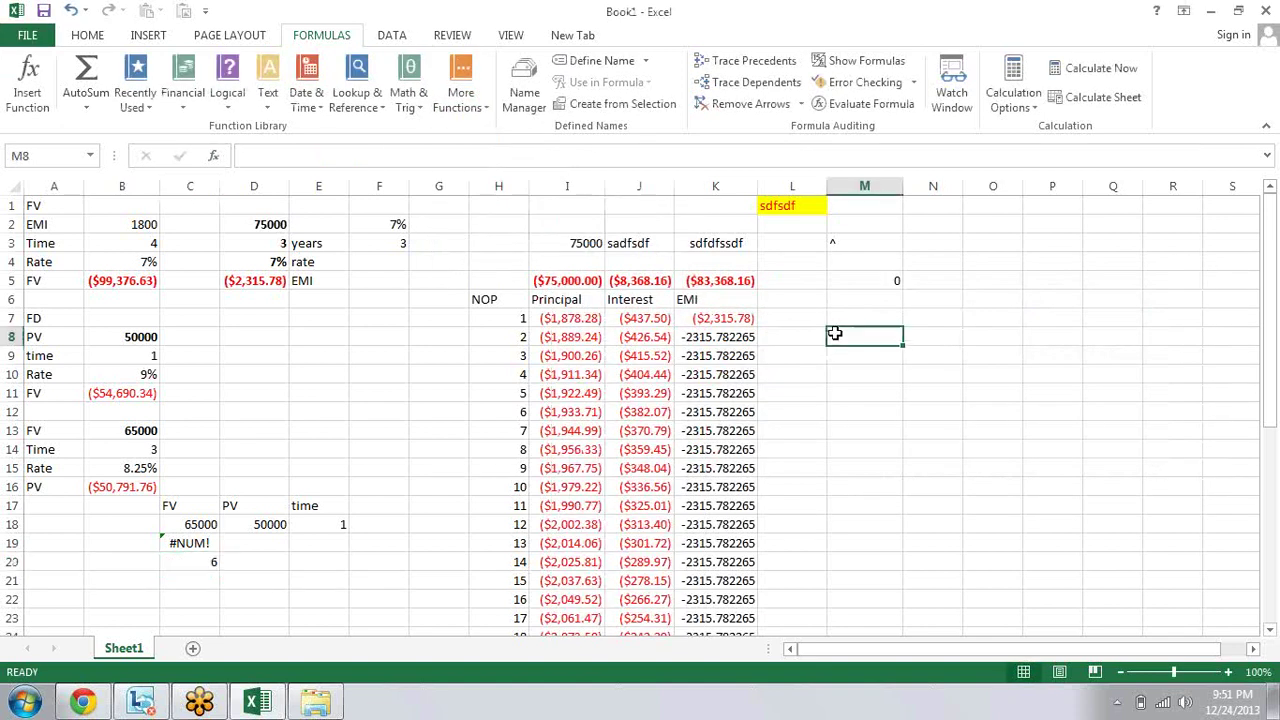
text(=)
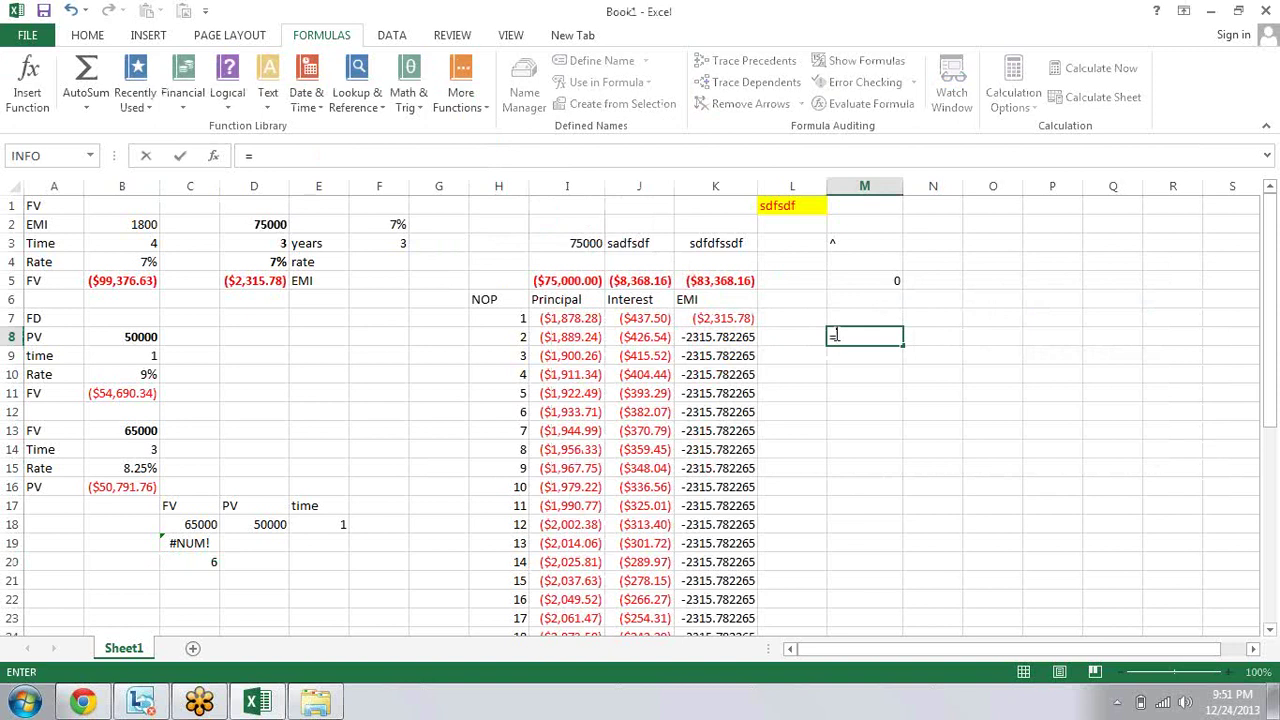
text(inv)
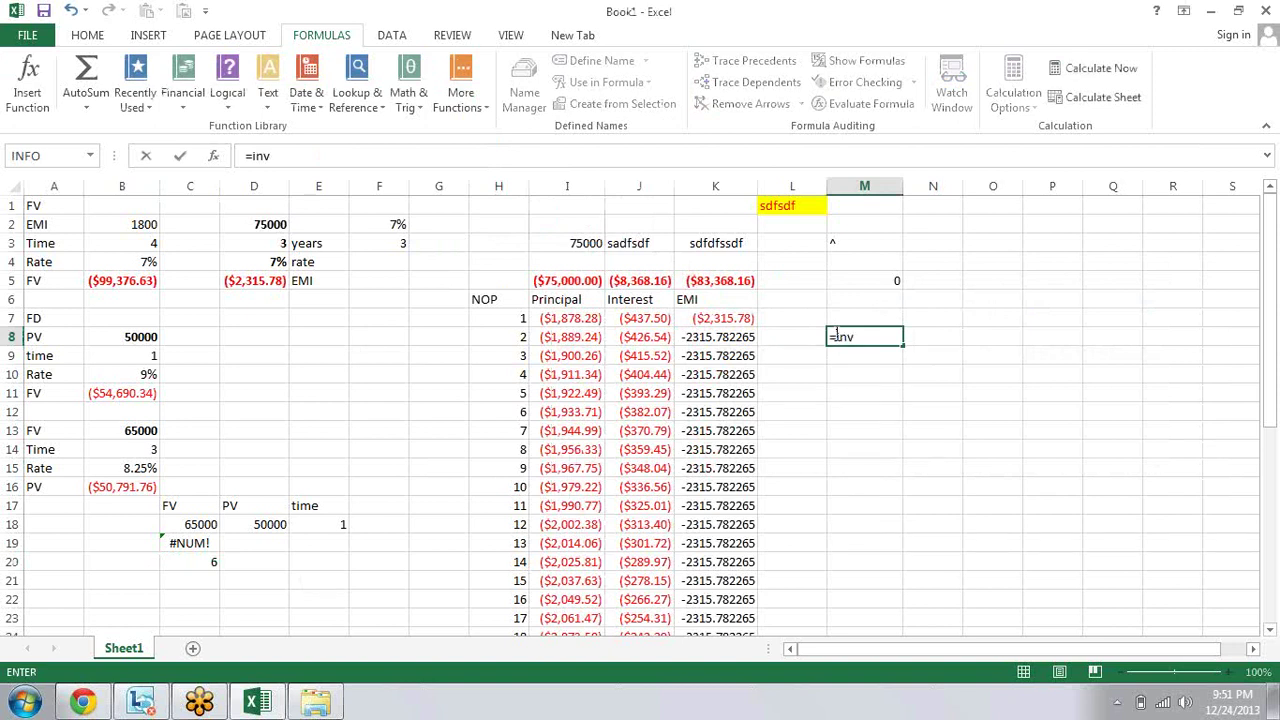
key(BackSpace)
text(f)
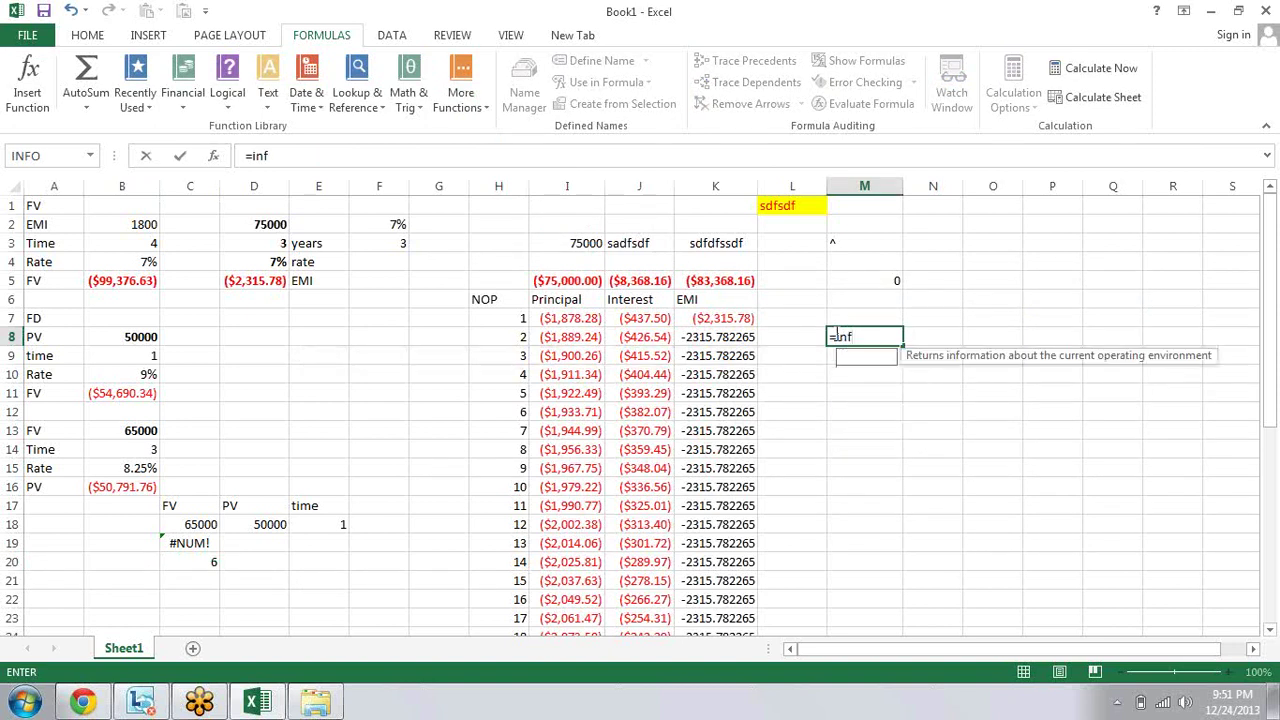
text(o)
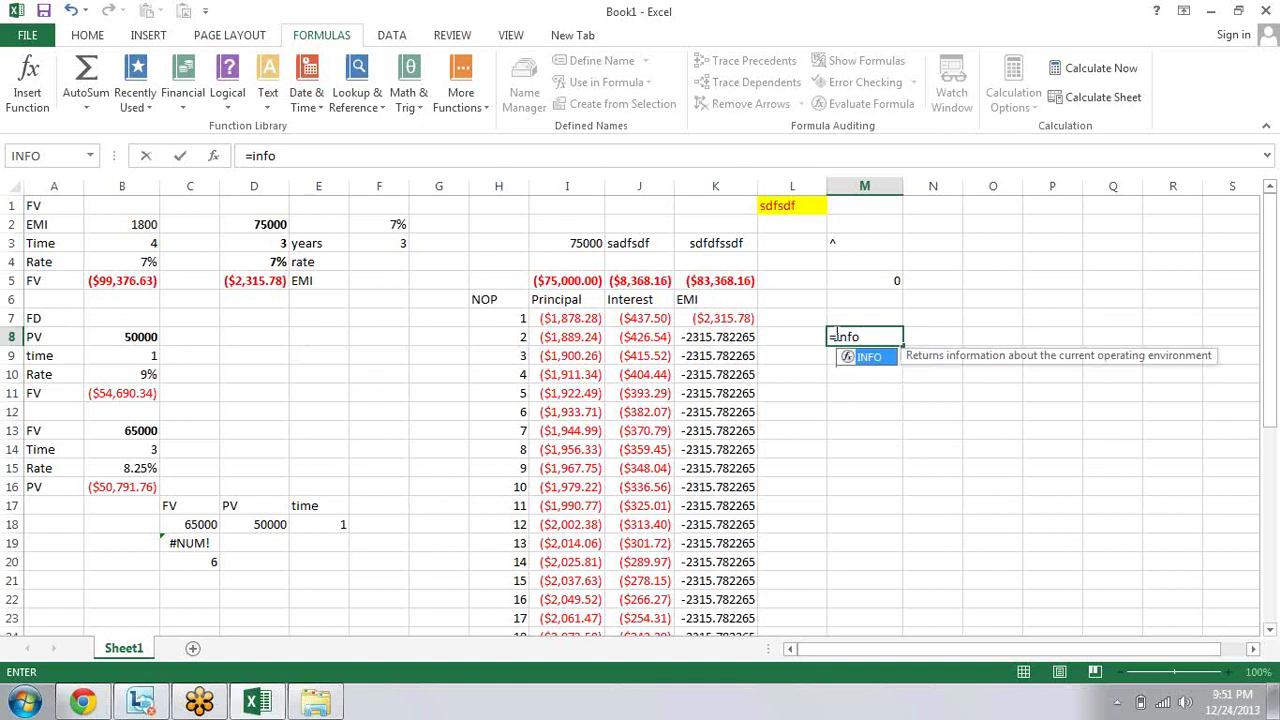
key(Tab)
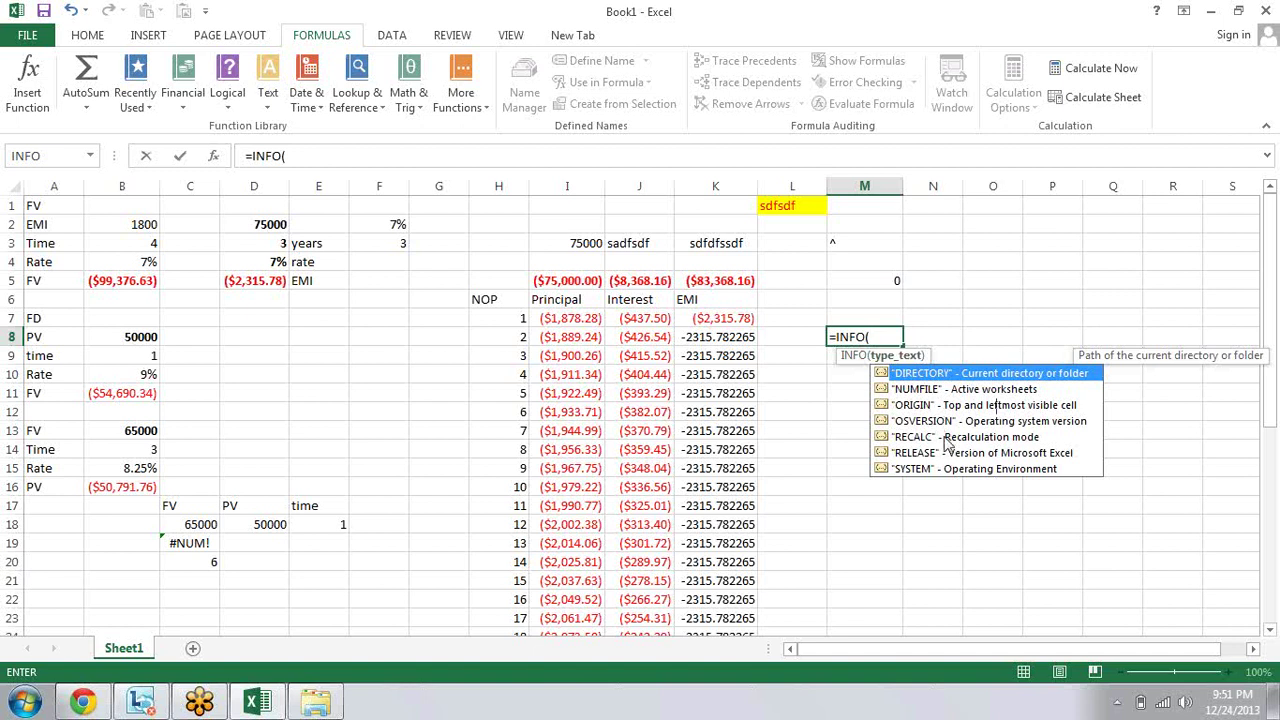
key(Tab)
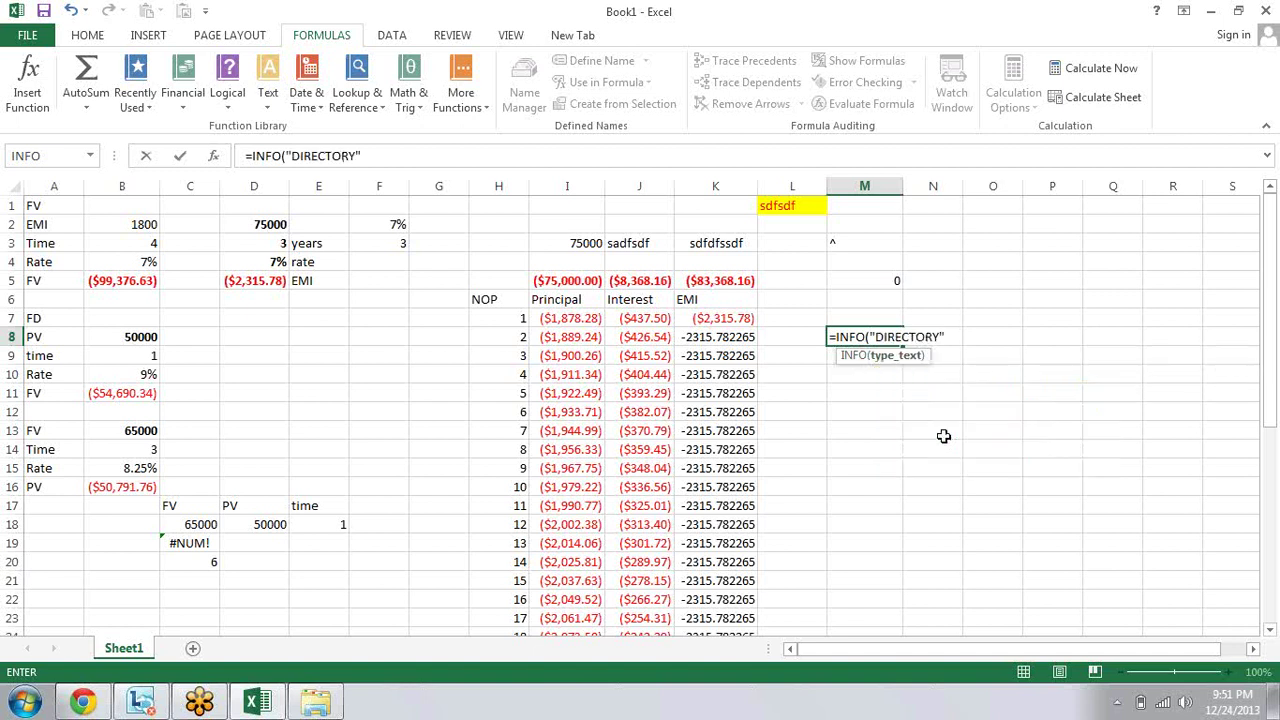
key(Return)
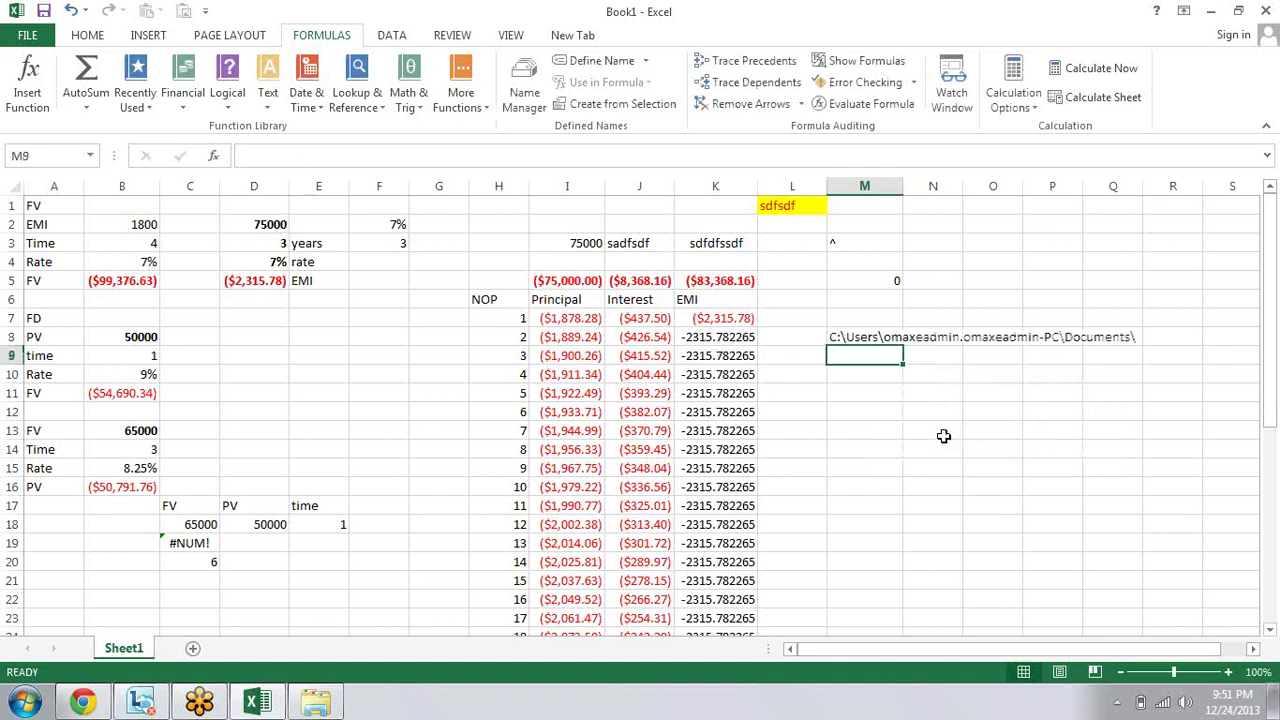
text(=i)
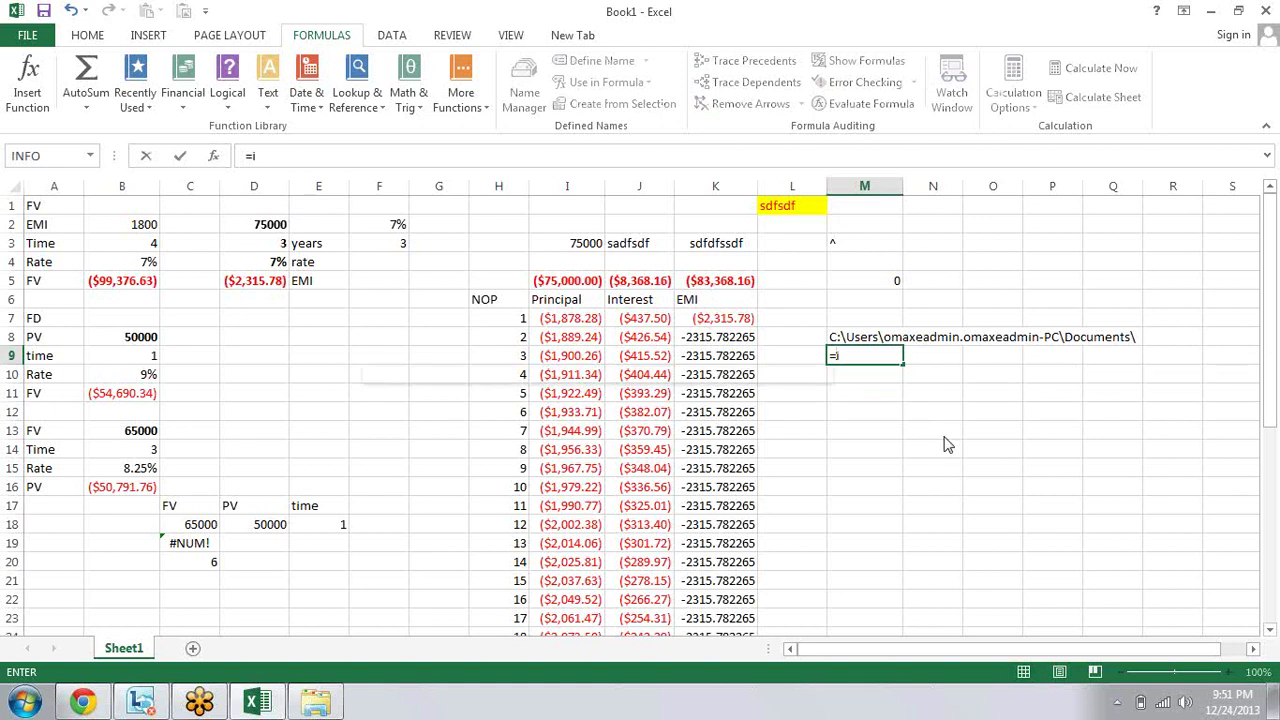
text(nfo)
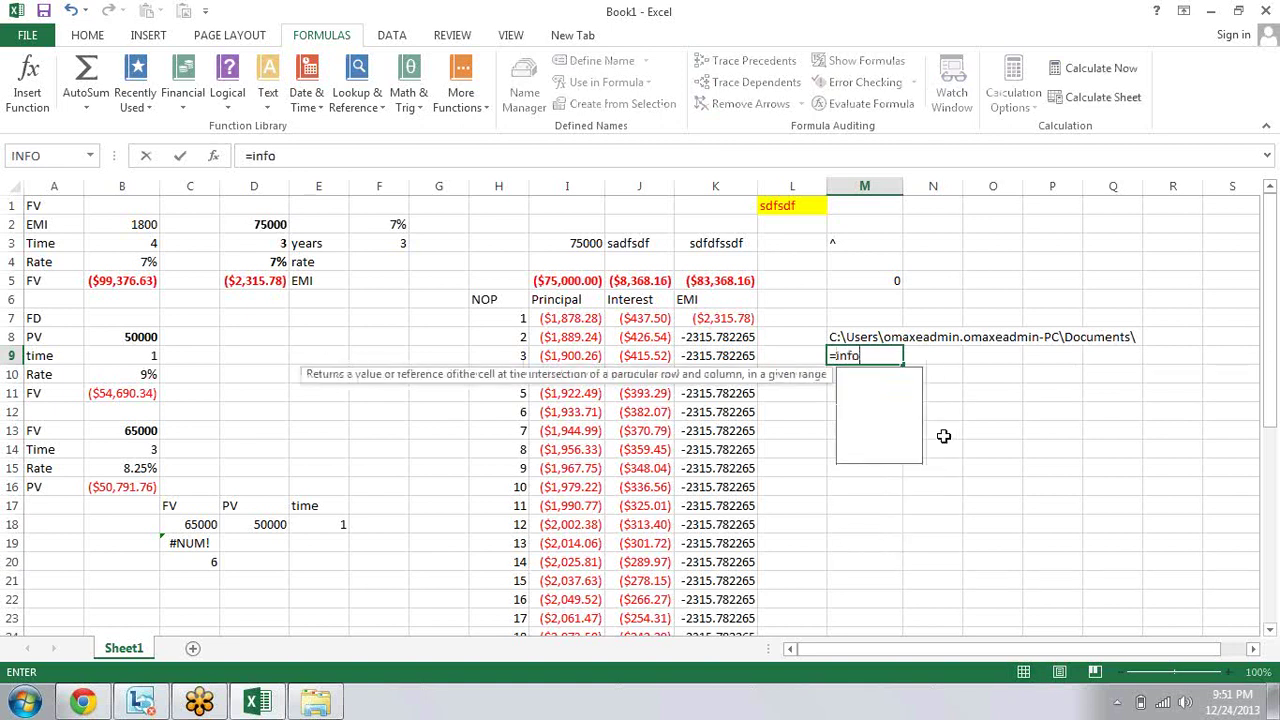
Step: Complete =INFO("NUMFILE") in M9, showing 1, and add a new worksheet
key(Tab)
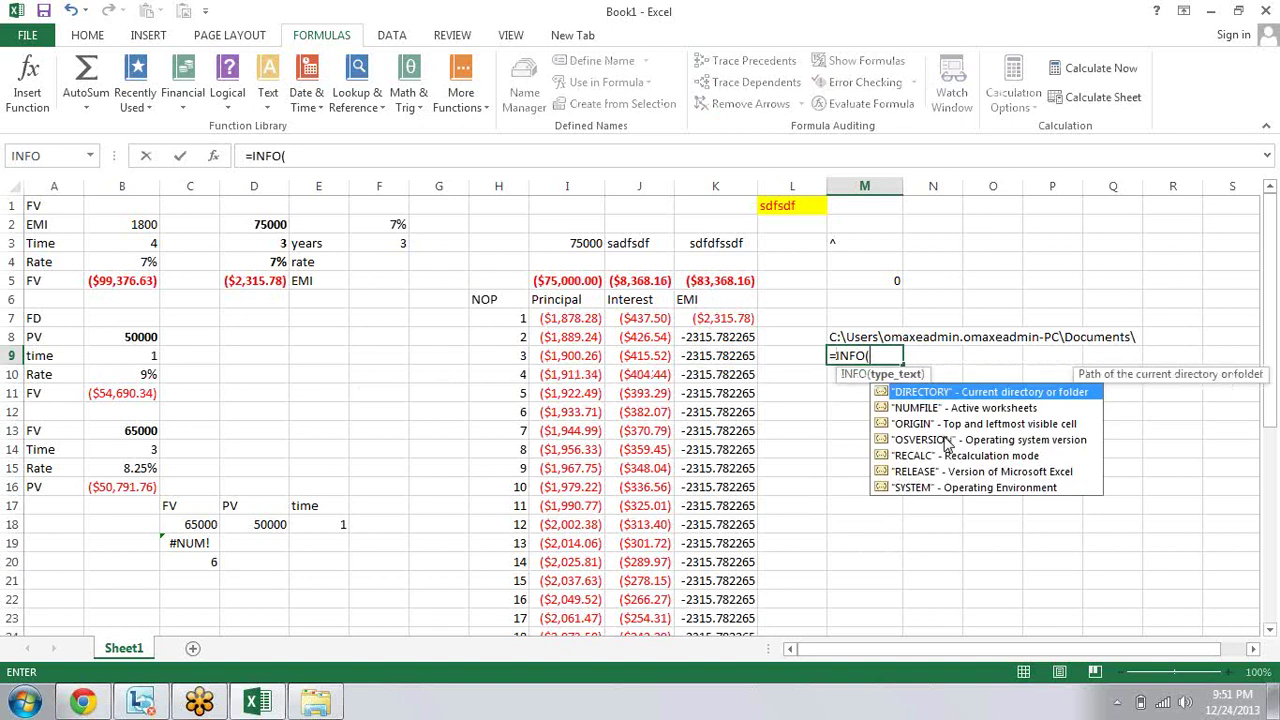
key(Down)
key(Escape)
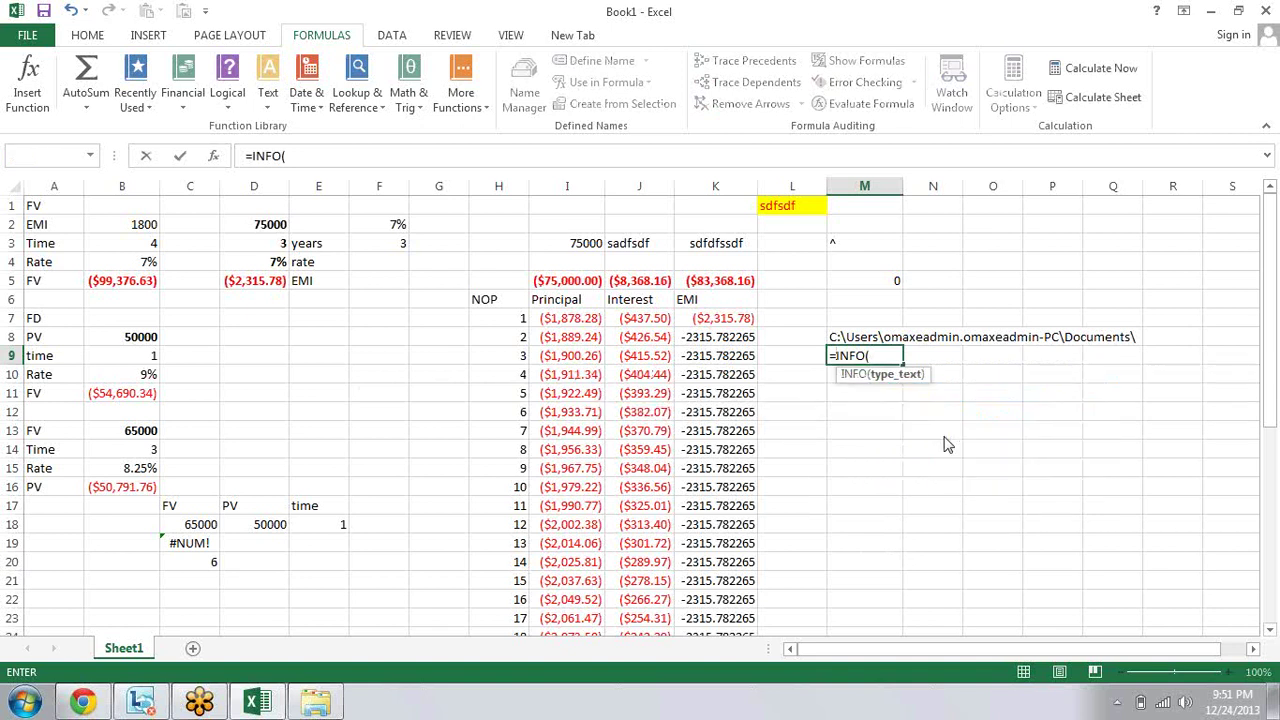
key(Return)
key(Return)
key(End)
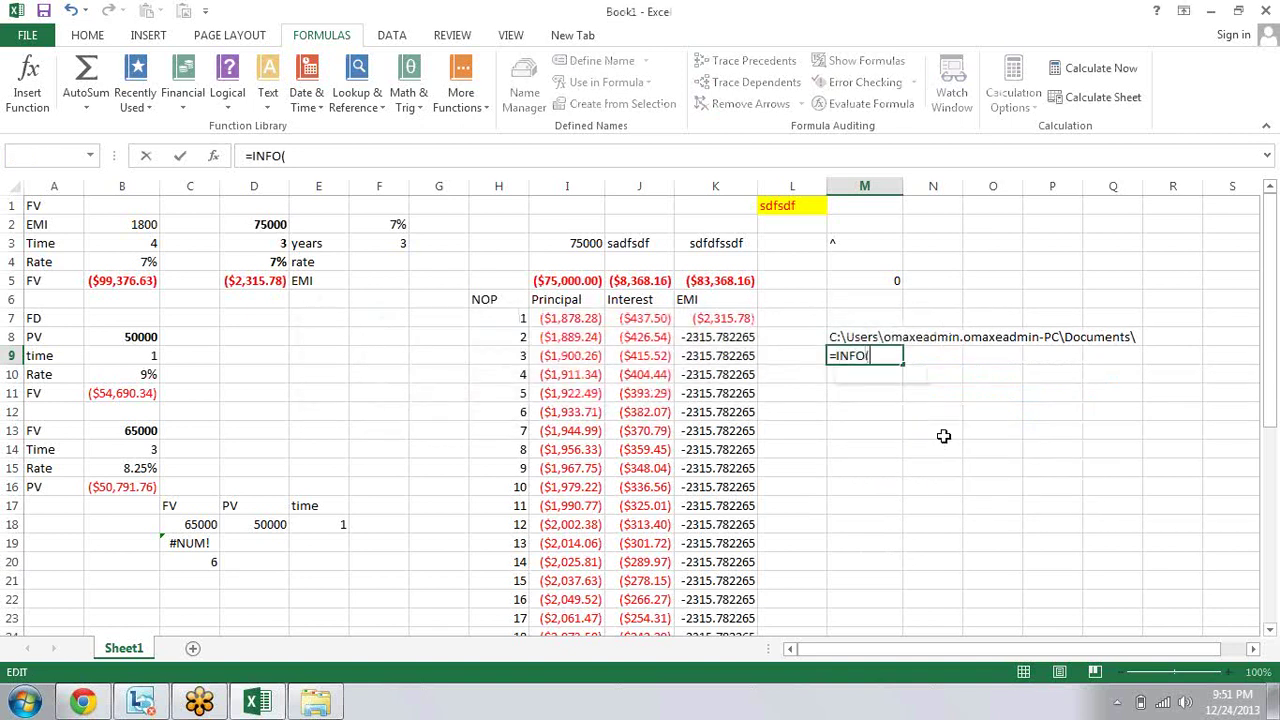
text(a)
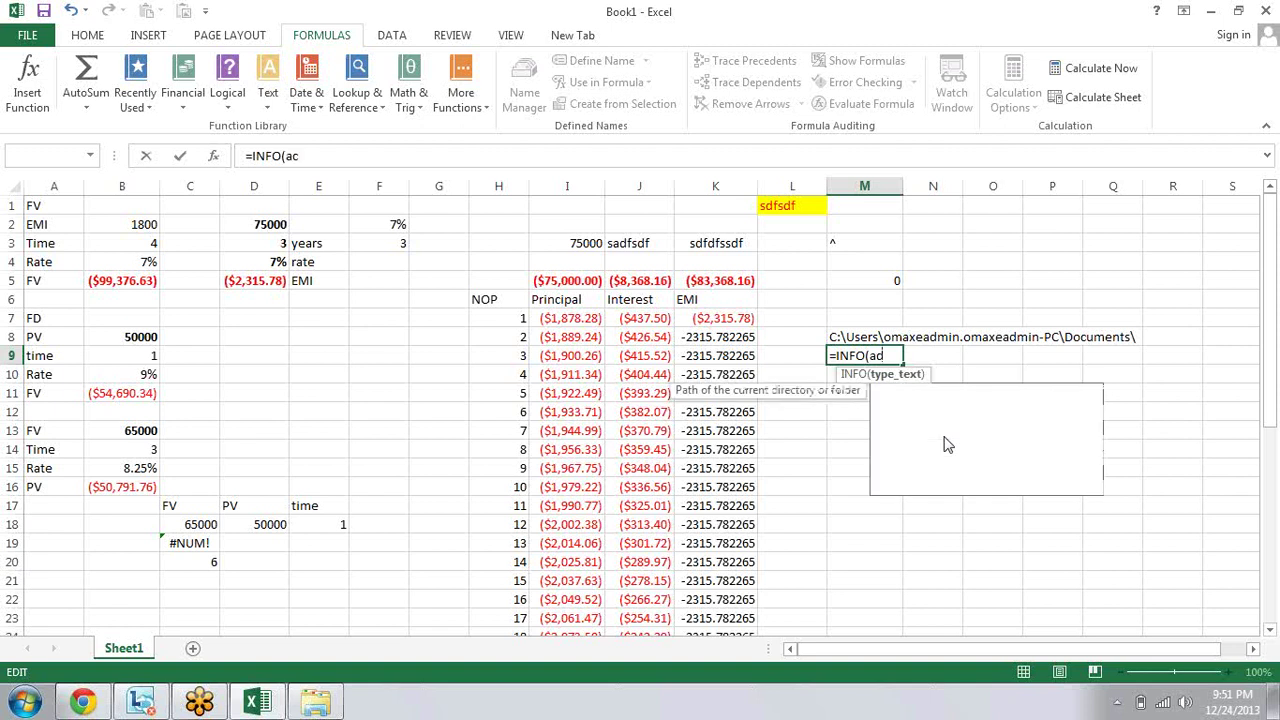
text(c)
key(Down)
key(Down)
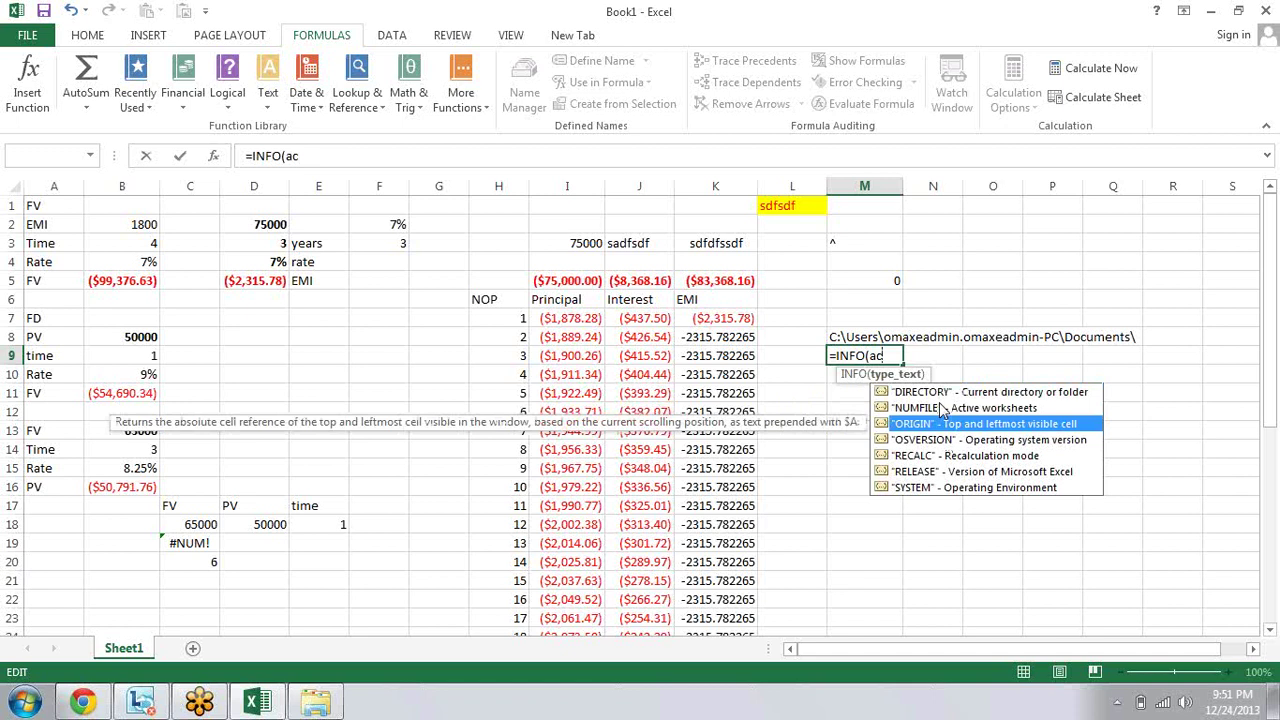
double_click(942, 408)
key(Return)
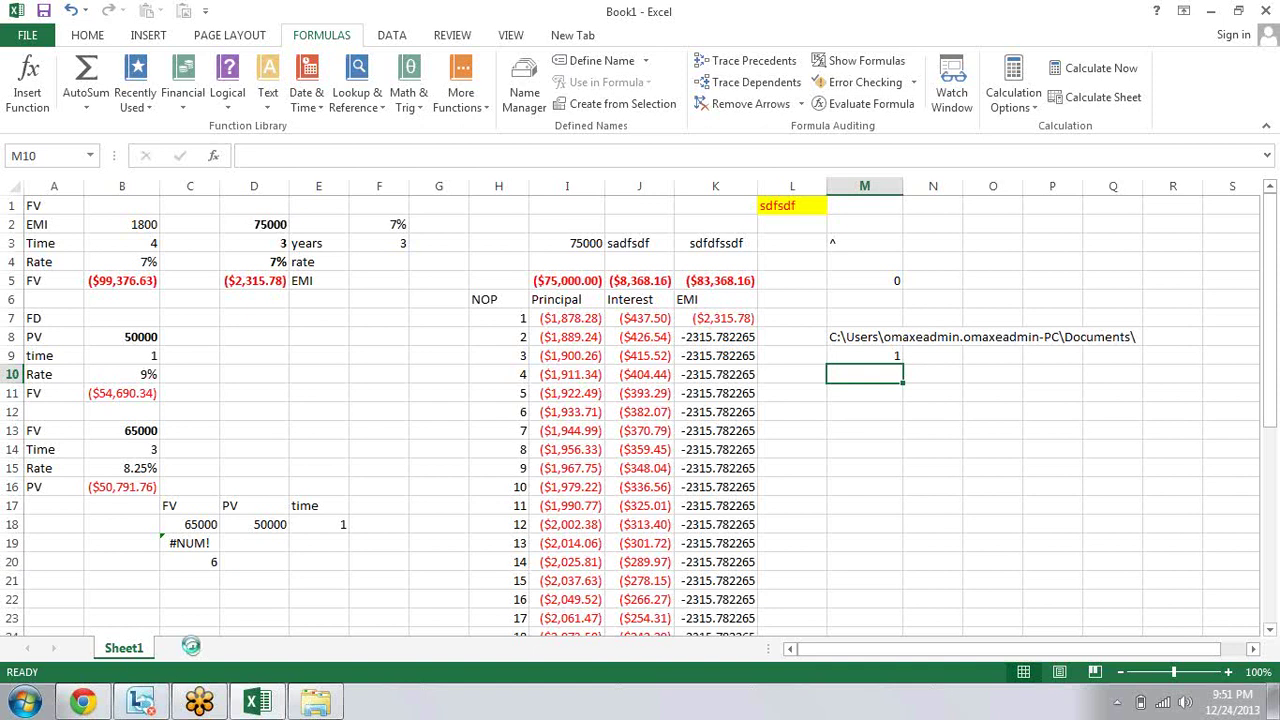
click(191, 647)
Step: Copy M9's NUMFILE formula into Sheet2!A2 so the count reads 2, then begin =inf in M10
click(120, 648)
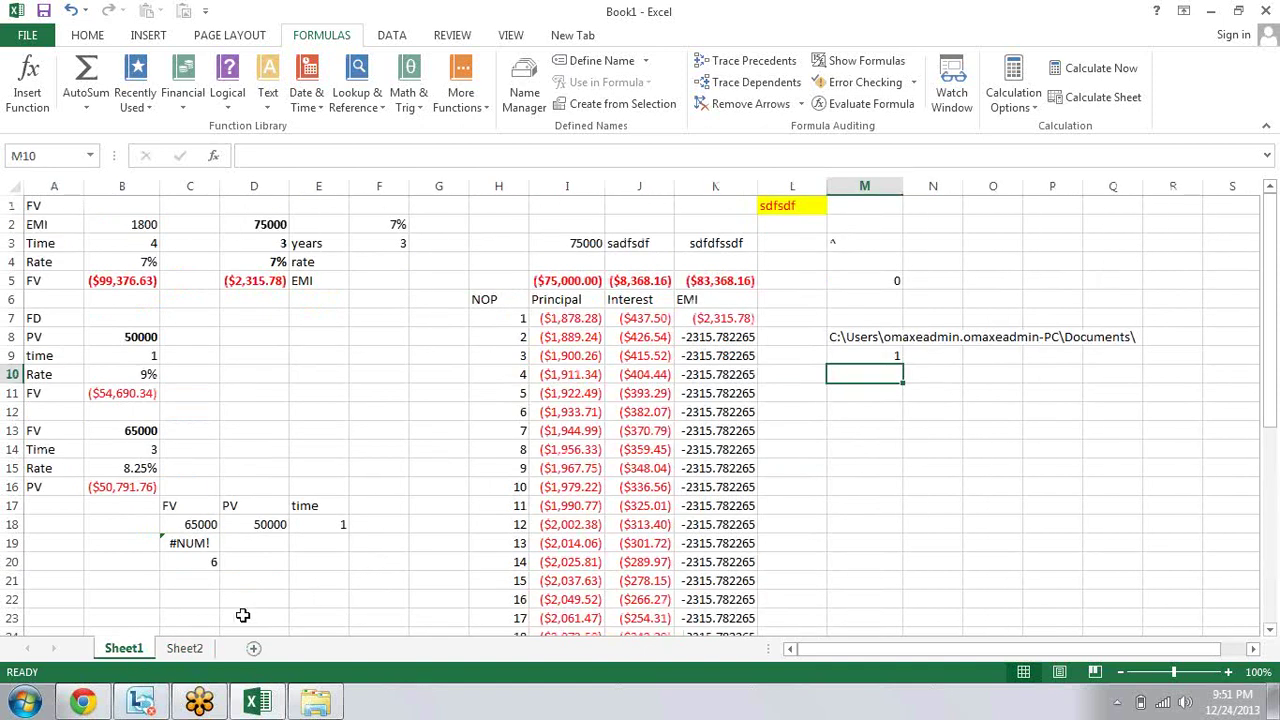
key(Up)
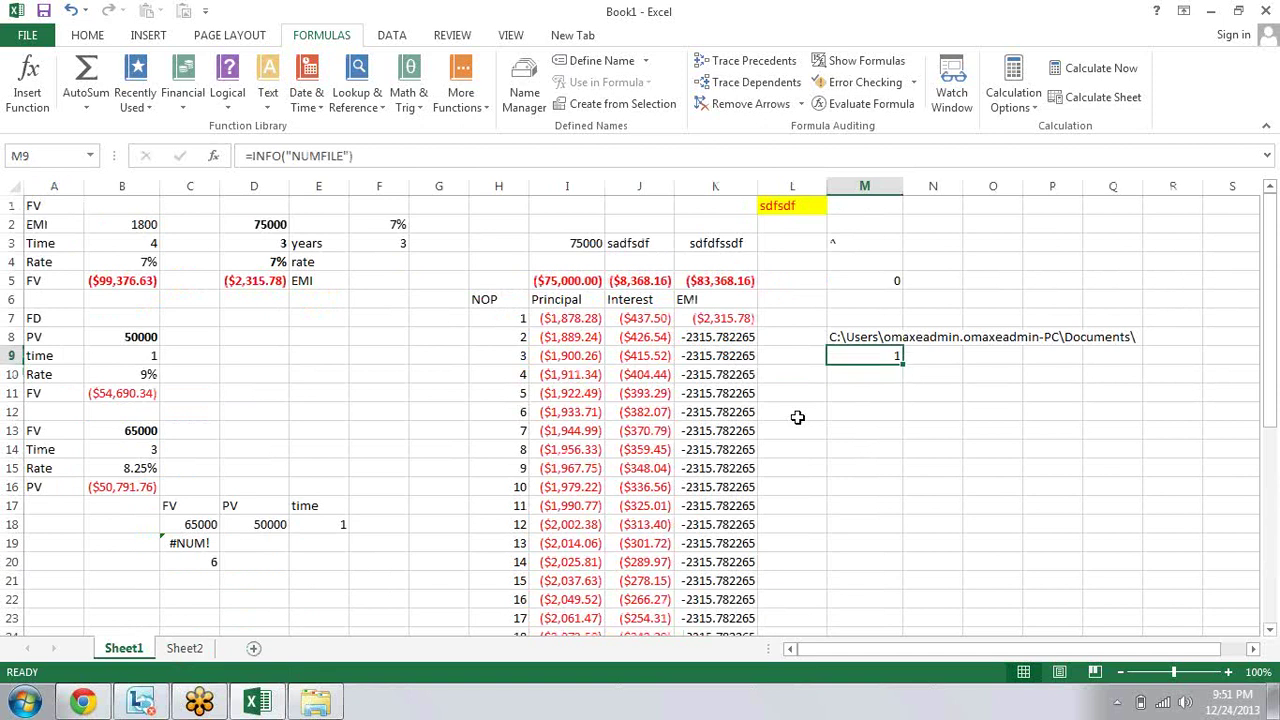
key(ctrl+c)
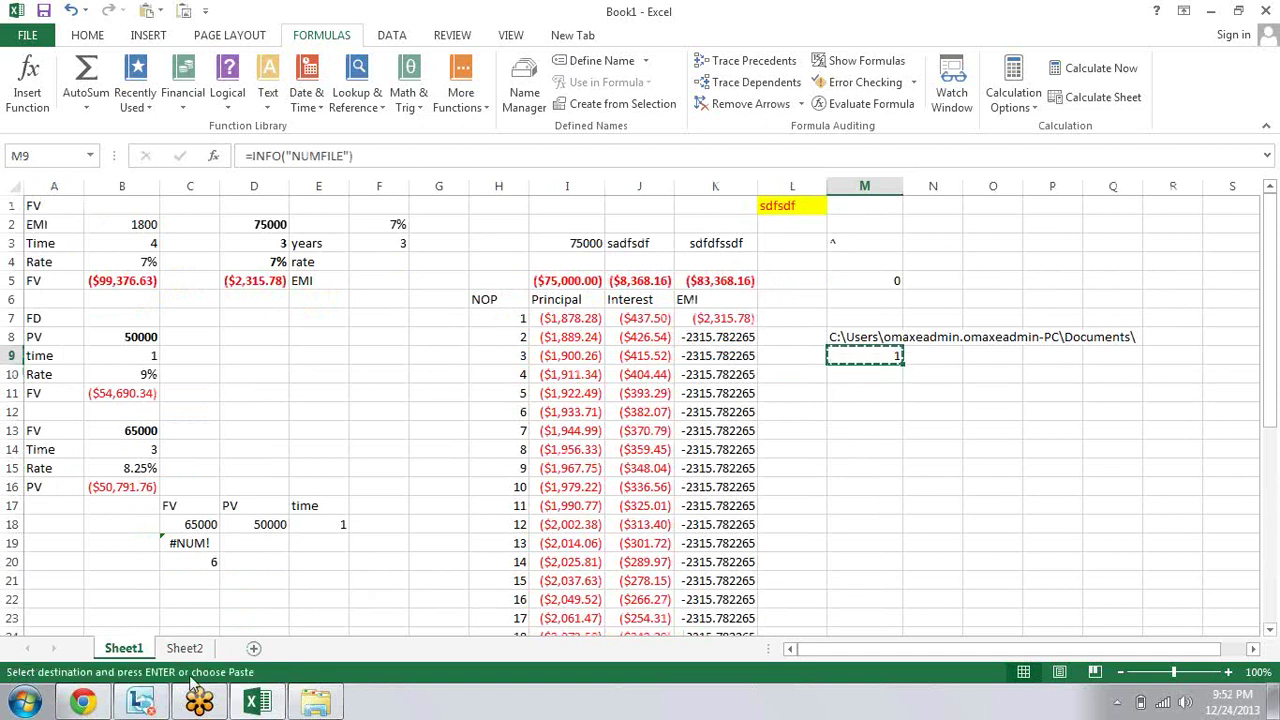
click(200, 647)
key(Down)
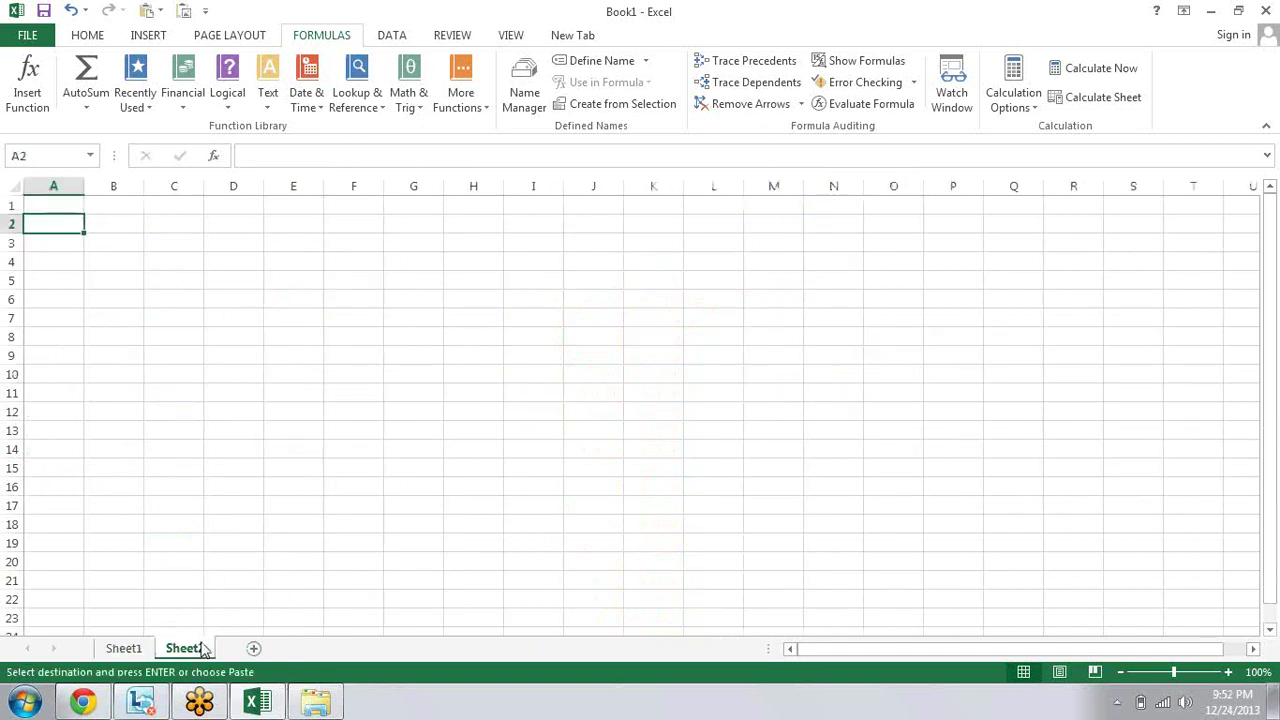
key(ctrl+v)
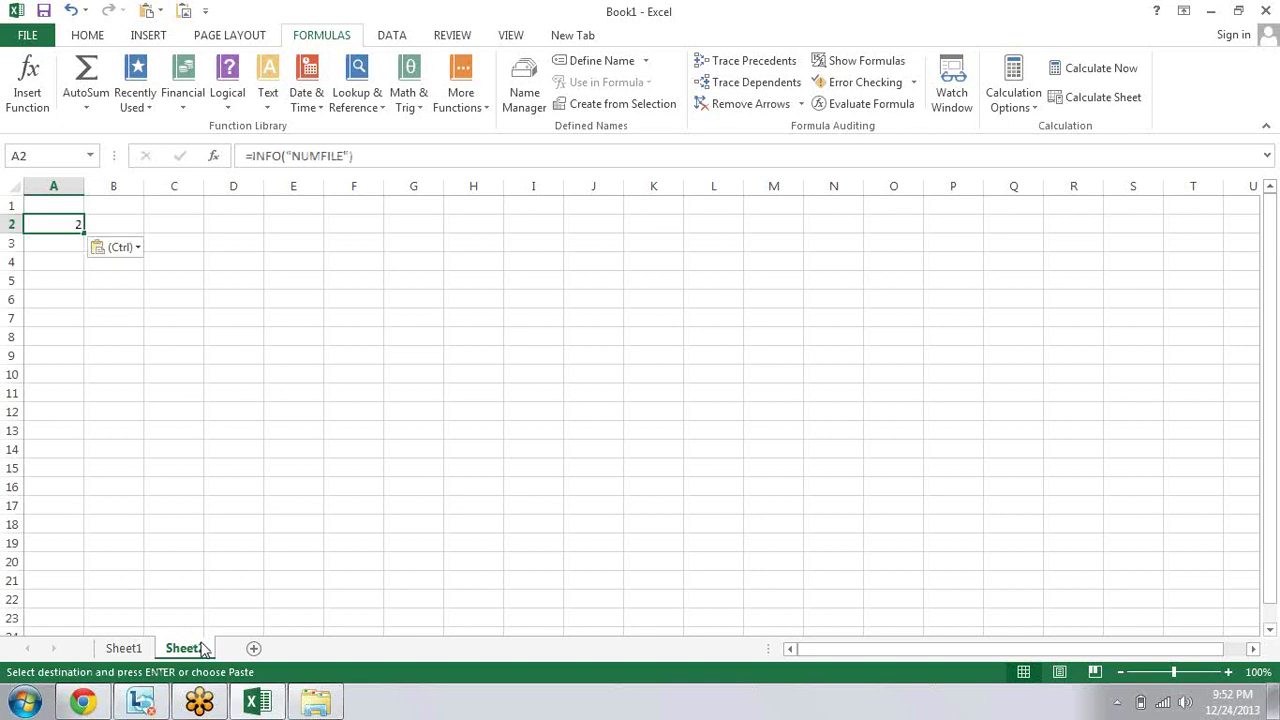
click(133, 649)
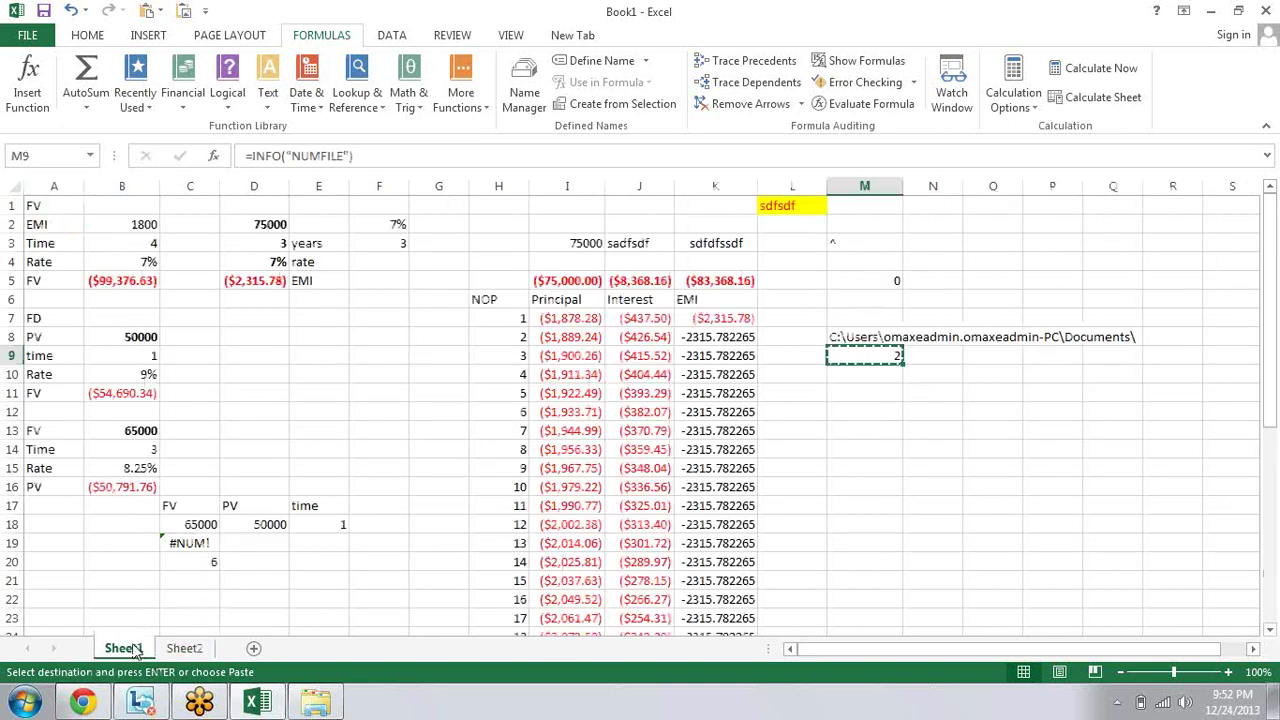
key(Escape)
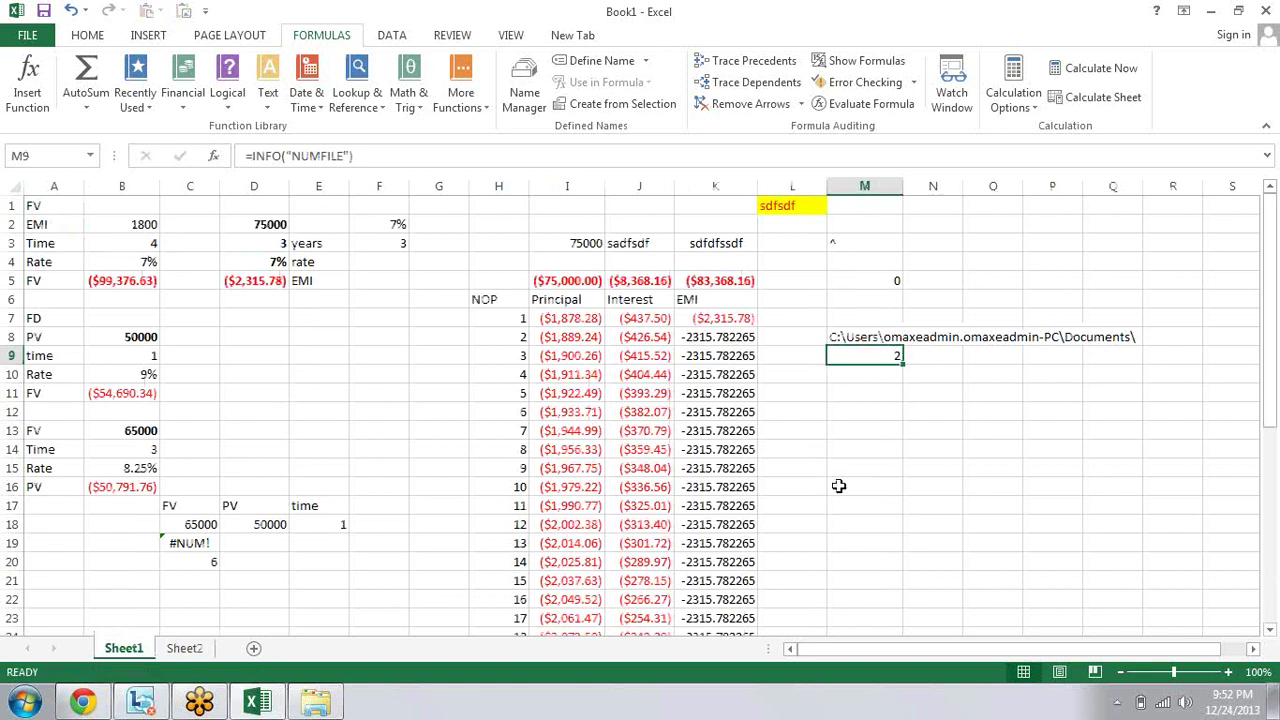
key(Down)
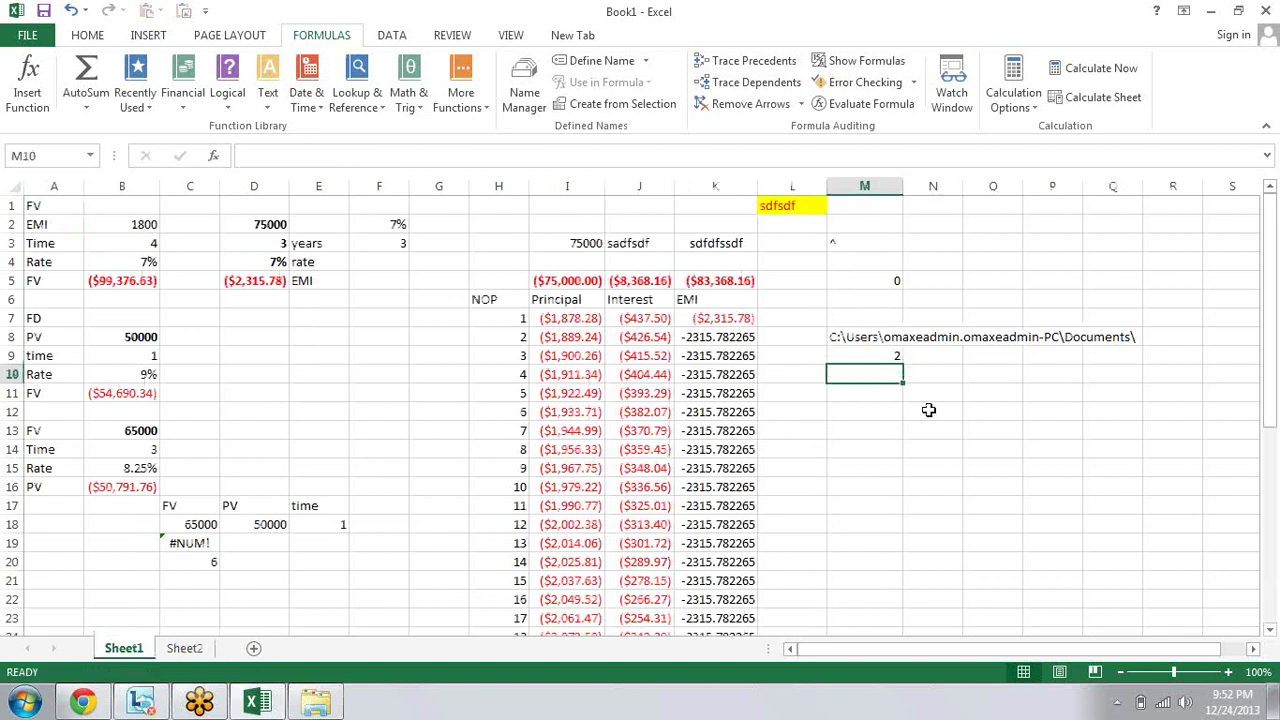
text(=i)
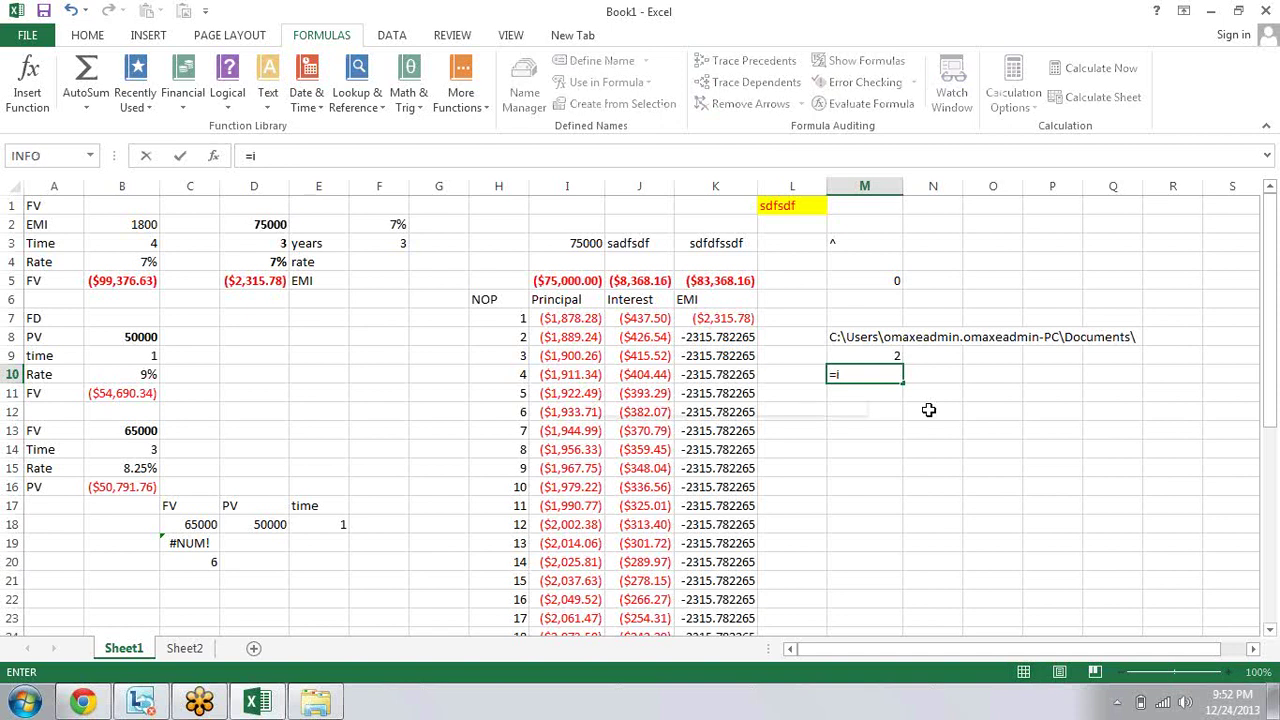
text(nf)
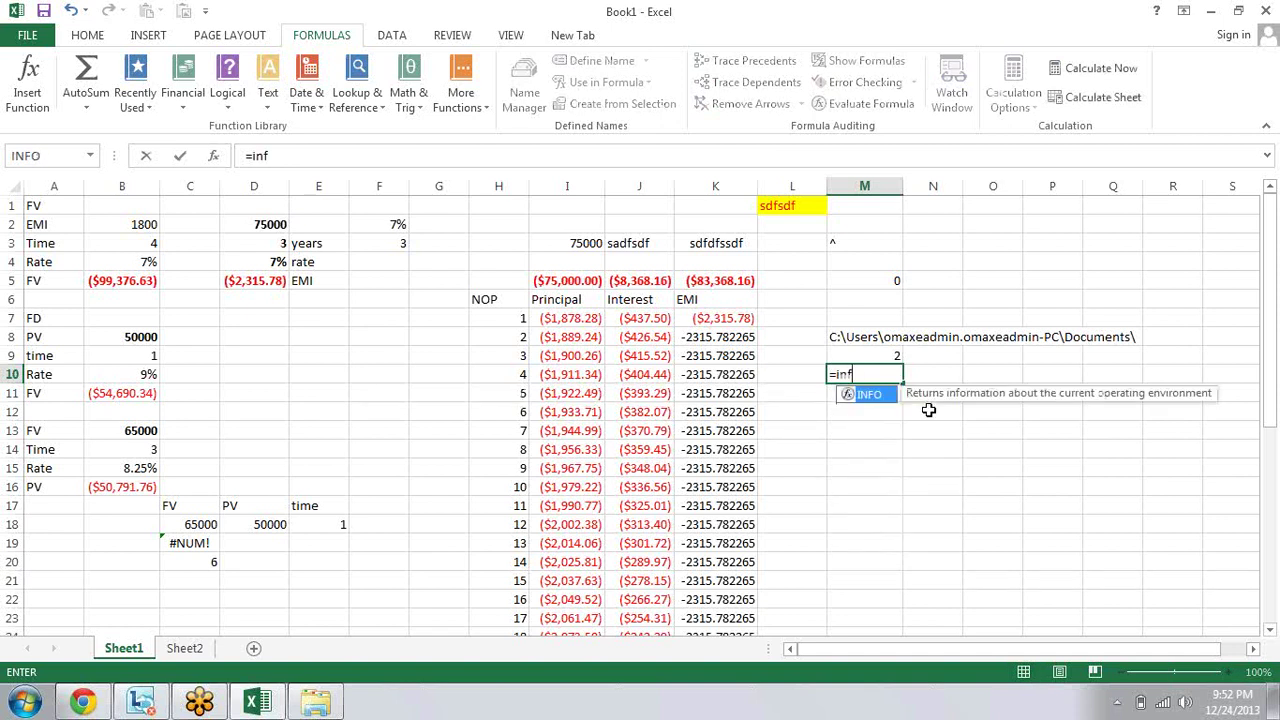
Step: Finish =INFO("SYSTEM") in M10, returning pcdos, and re-enter it
key(Tab)
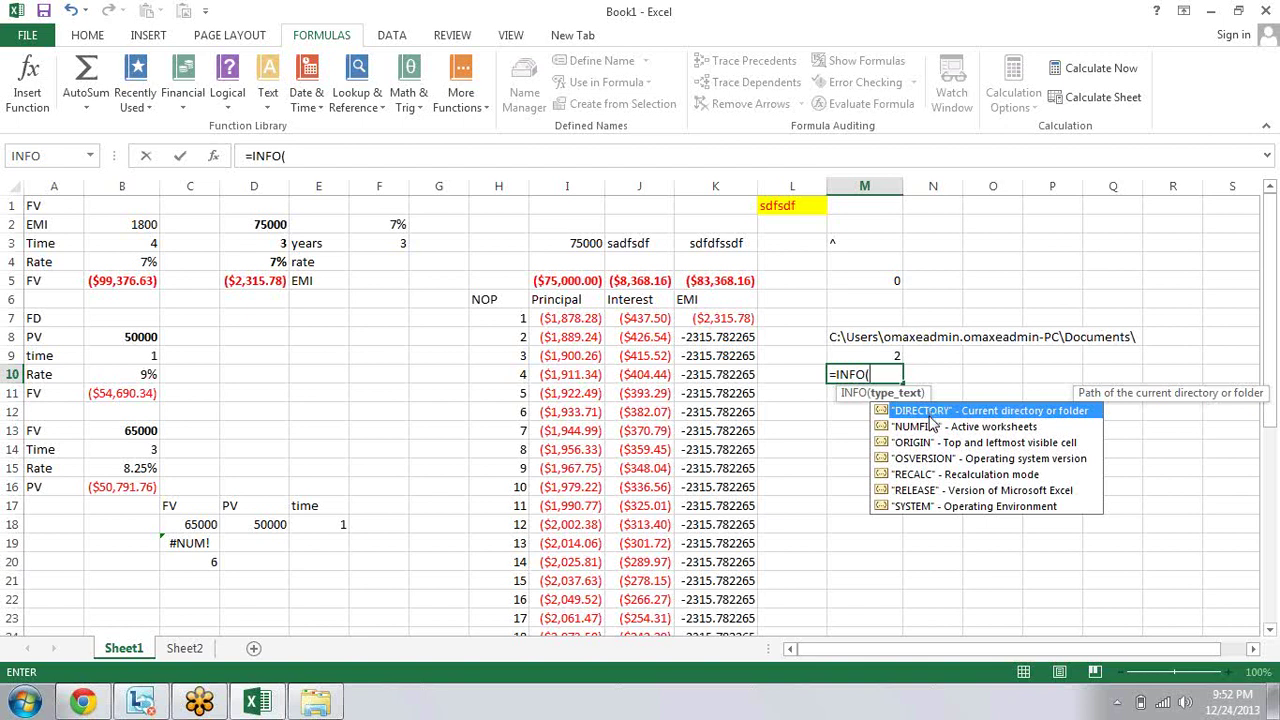
double_click(964, 507)
key(Return)
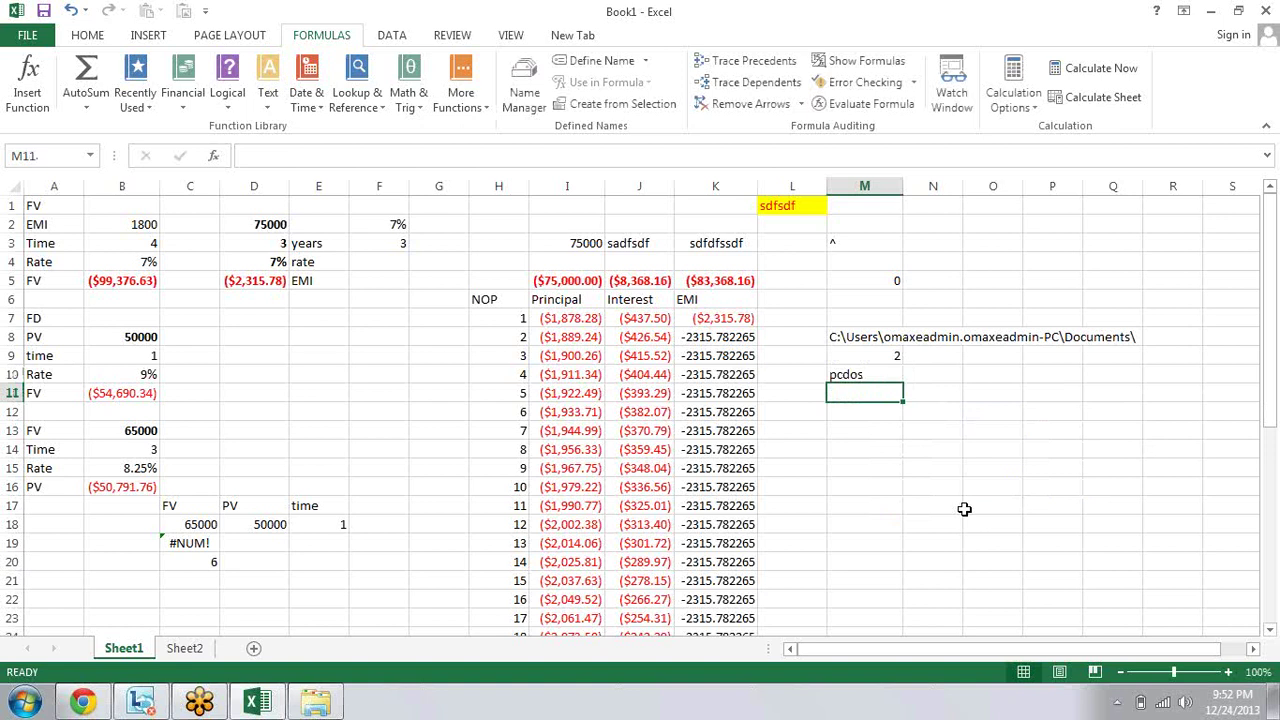
key(Up)
key(F2)
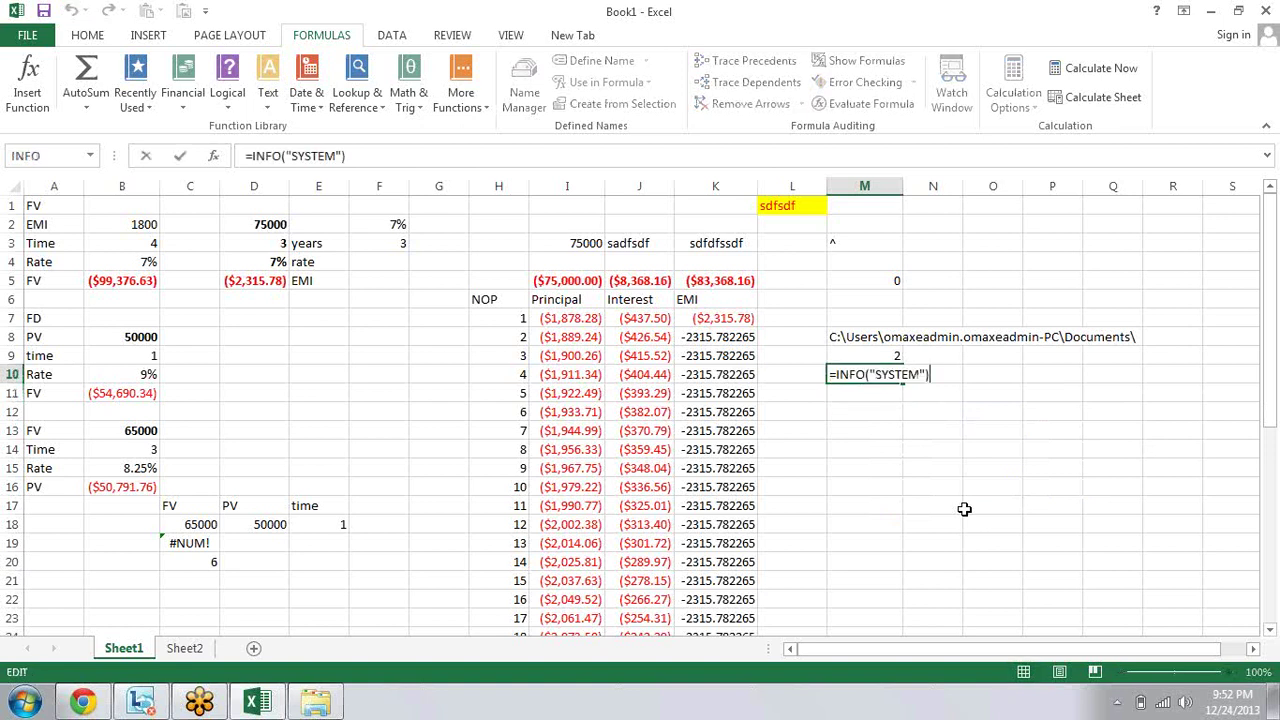
key(Return)
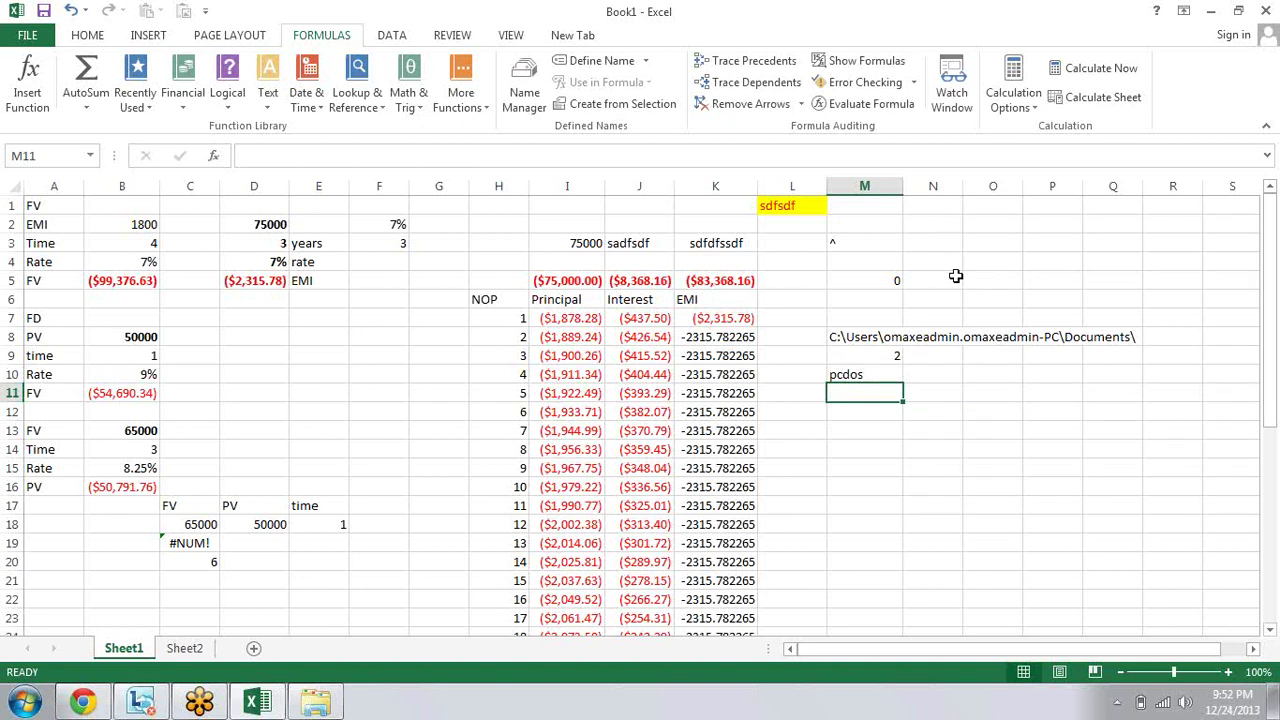
Step: Show the Information function list under More Functions, including ISERR's description
click(461, 92)
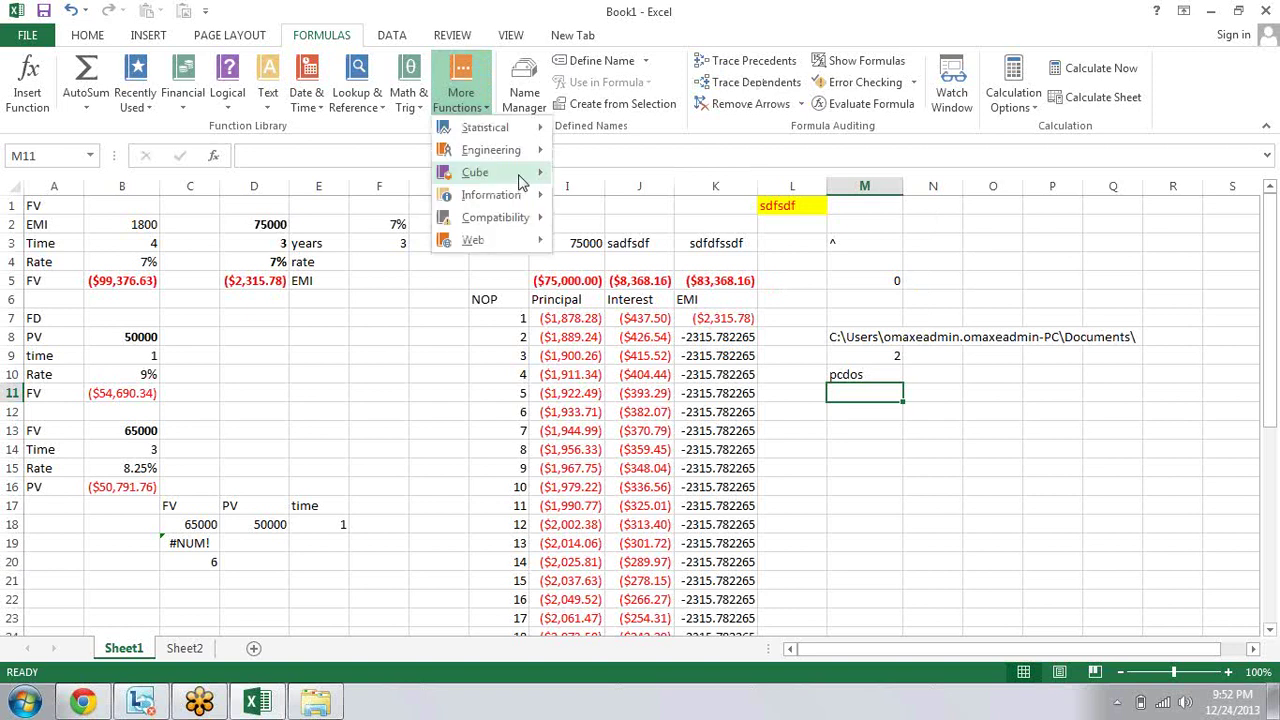
mouse_move(519, 178)
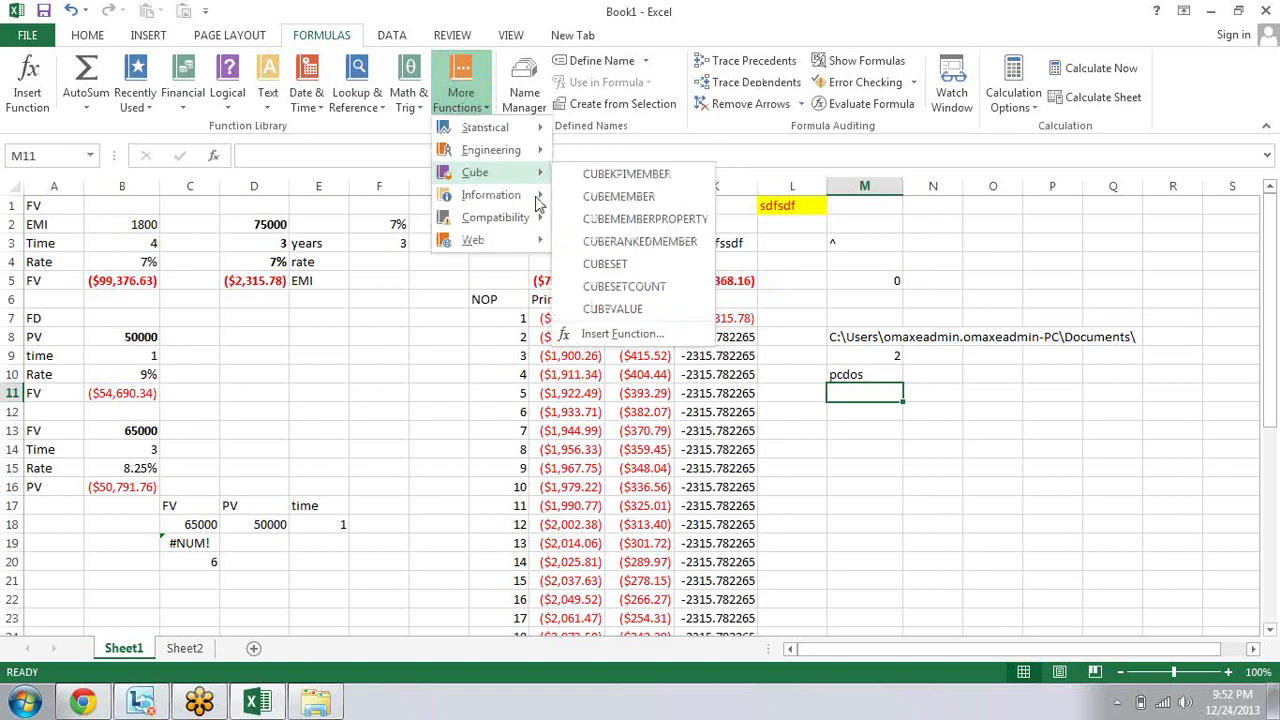
mouse_move(538, 200)
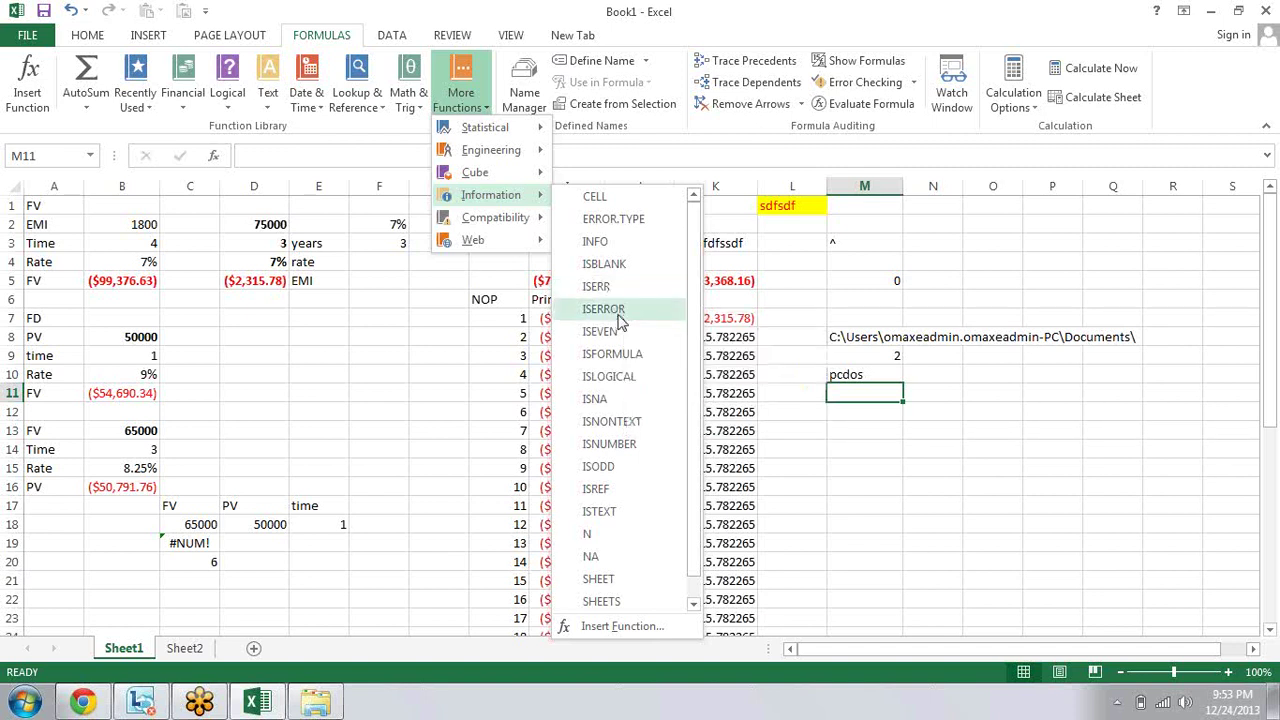
Step: Look over ISFORMULA and the other IS tests in the Information list, then close it
mouse_move(619, 319)
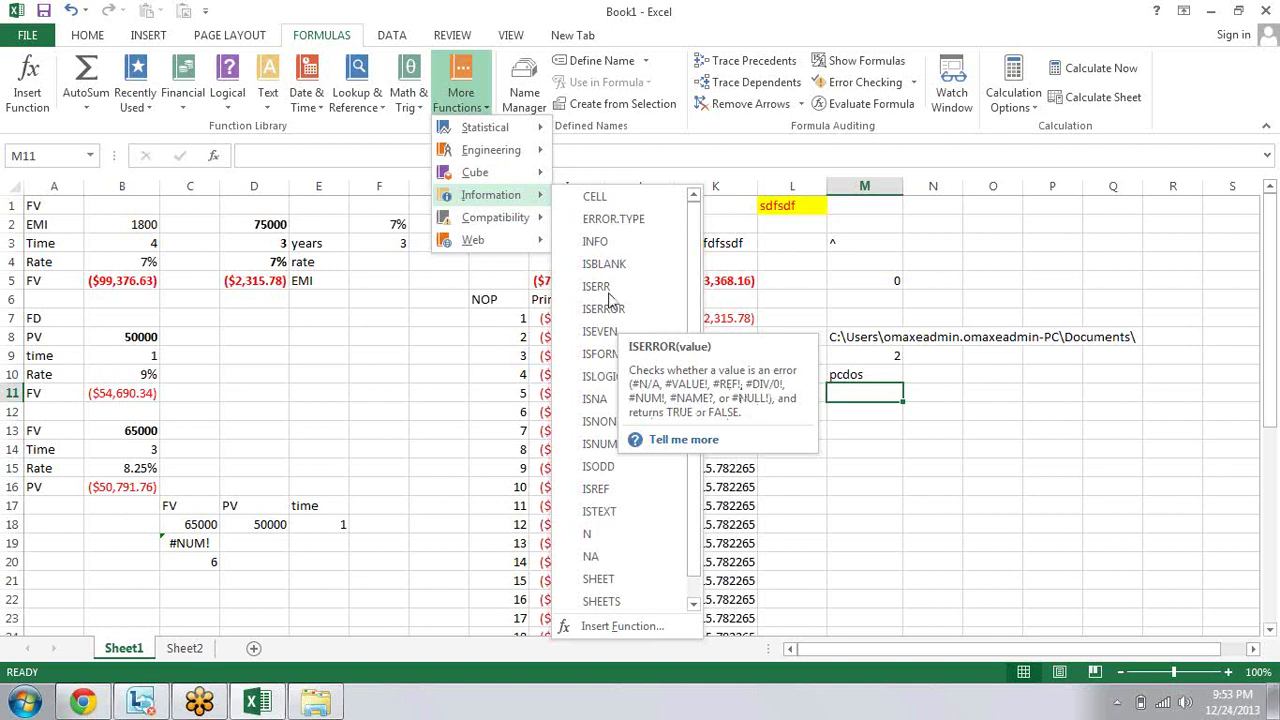
mouse_move(610, 298)
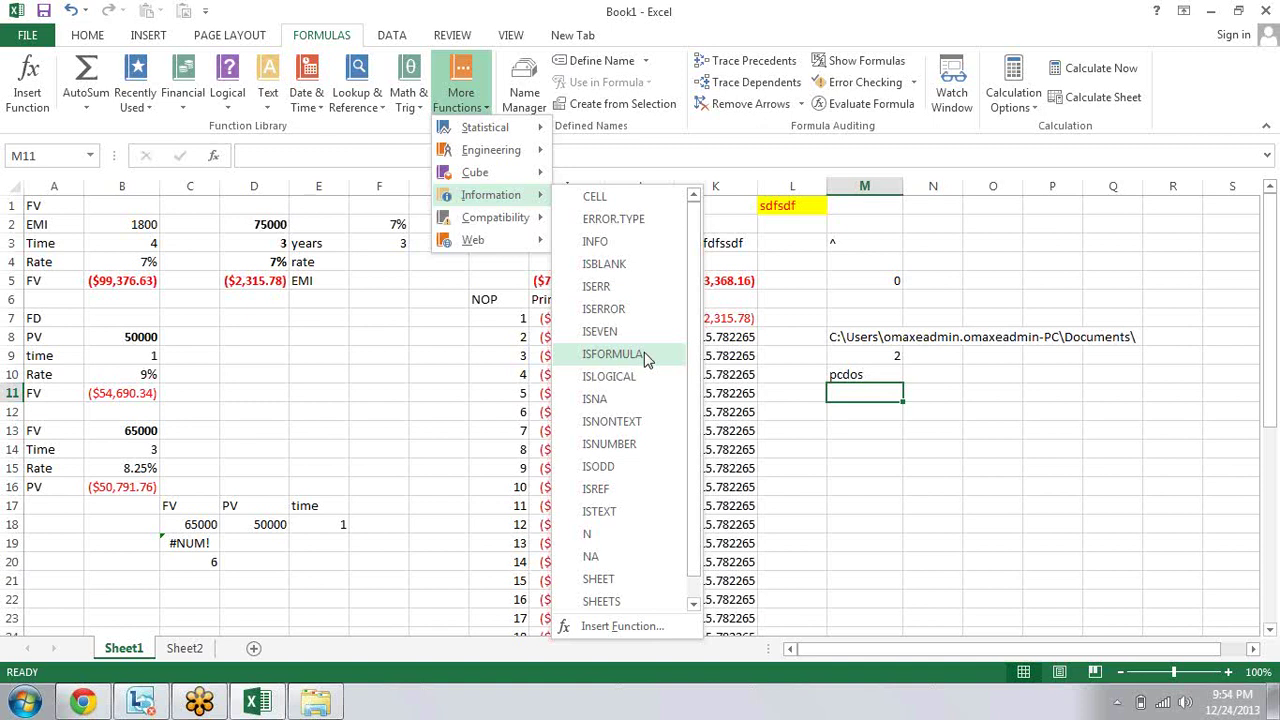
key(Escape)
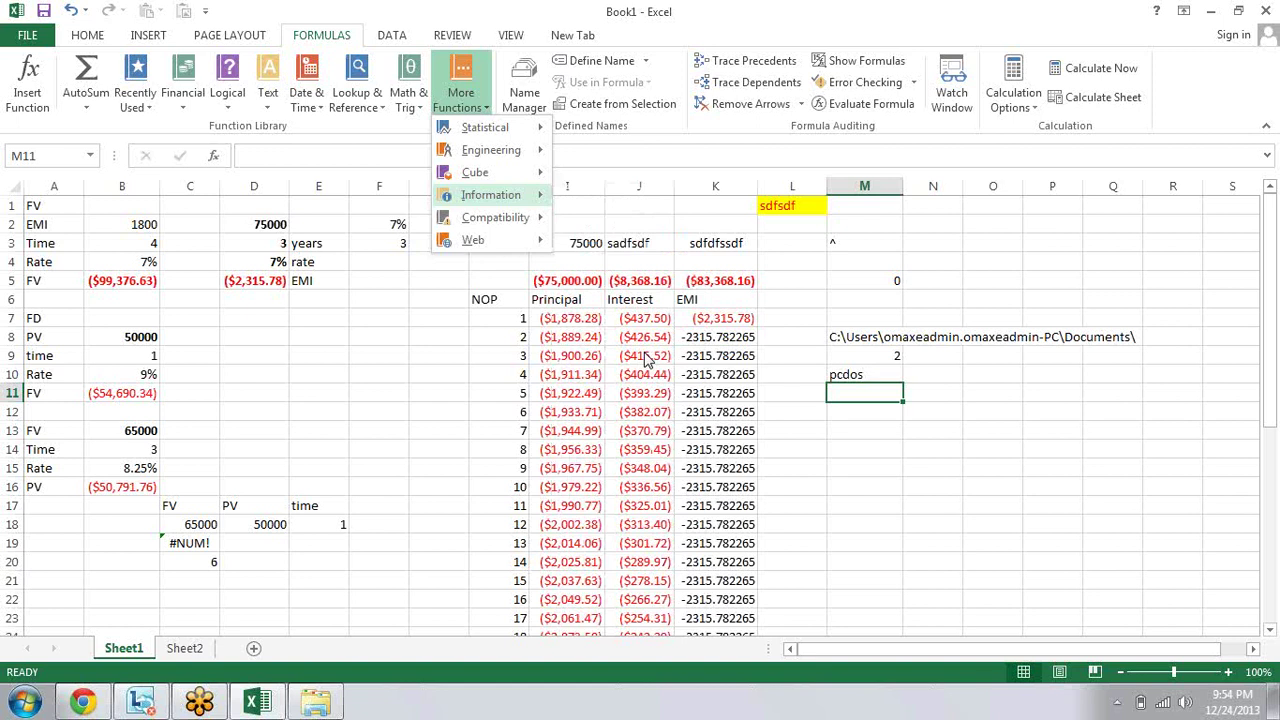
Step: Enter =ISFORMULA(K11) in M11, which returns TRUE
key(Escape)
text(=)
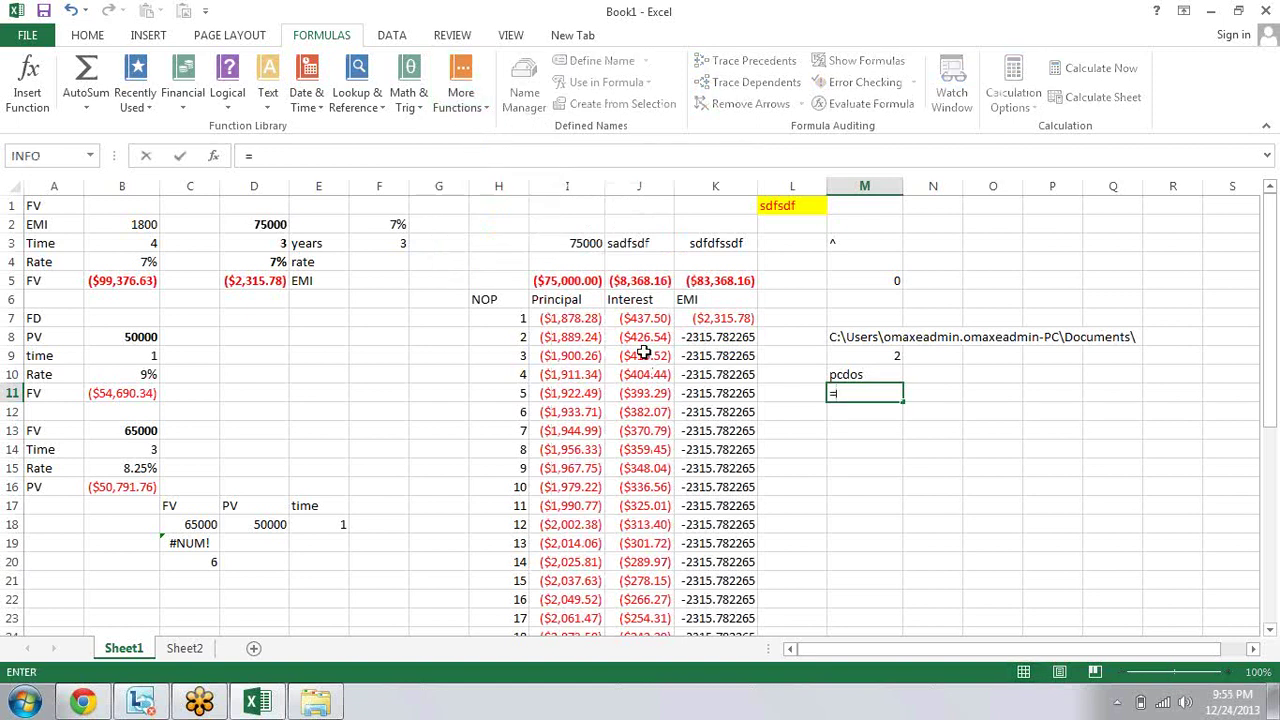
text(i)
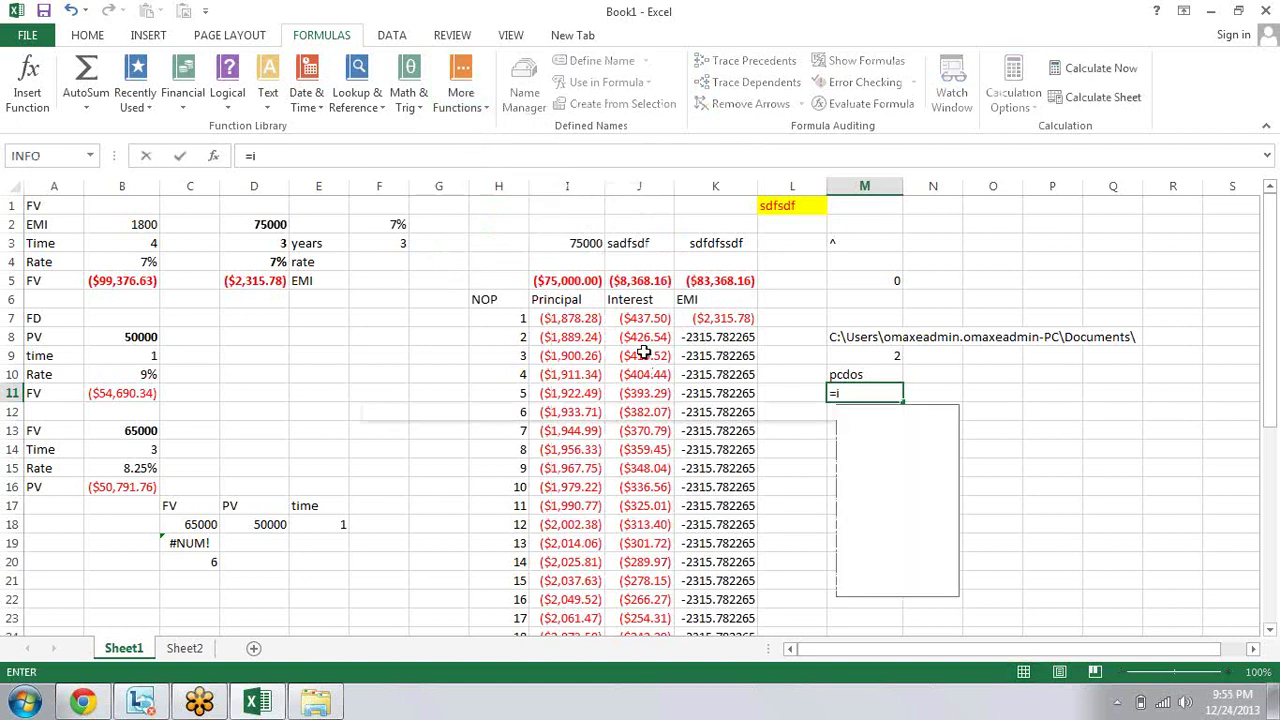
text(s)
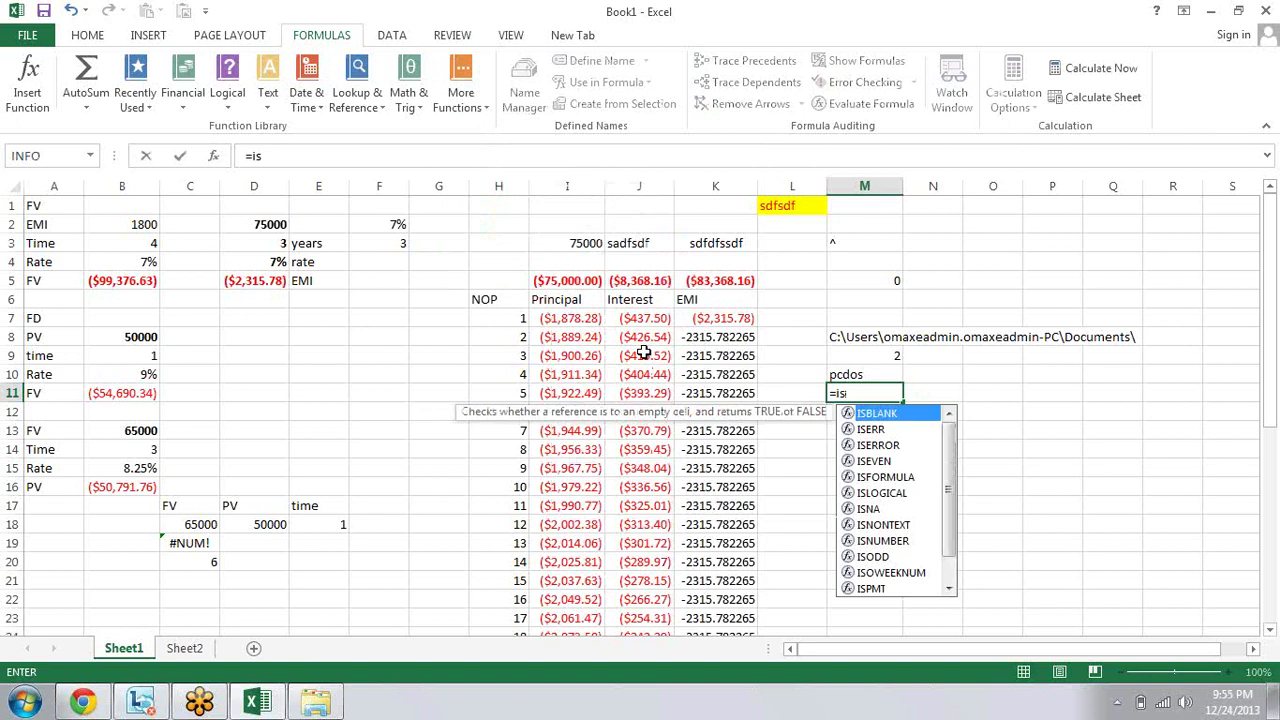
text(form)
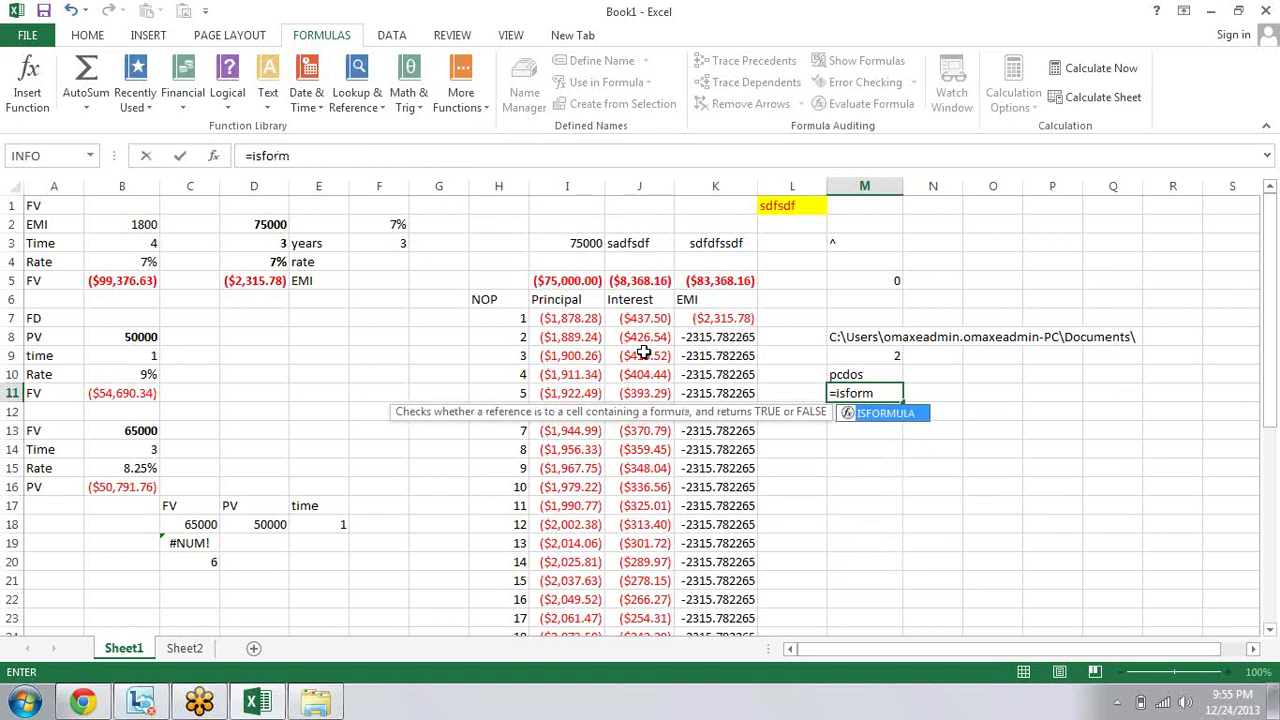
key(Tab)
click(745, 393)
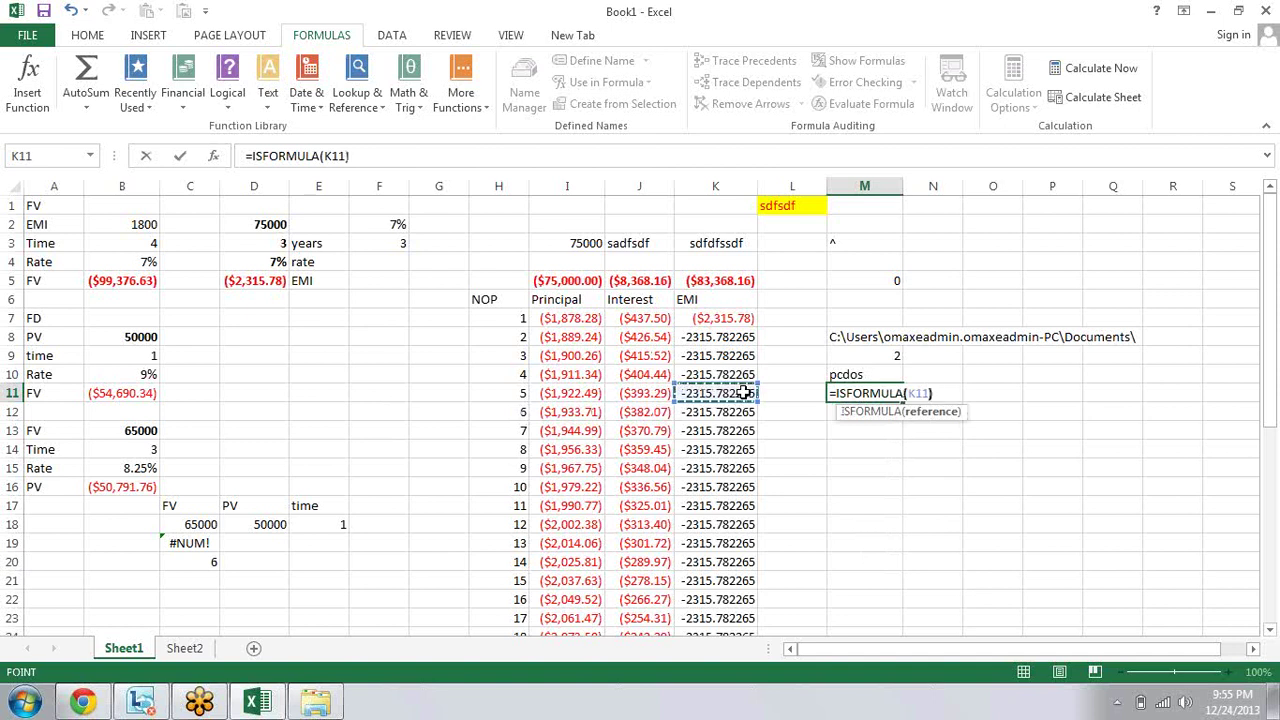
key(Return)
key(Return)
Step: Change M11's formula to =ISFORMULA(K3) so it returns FALSE
key(Up)
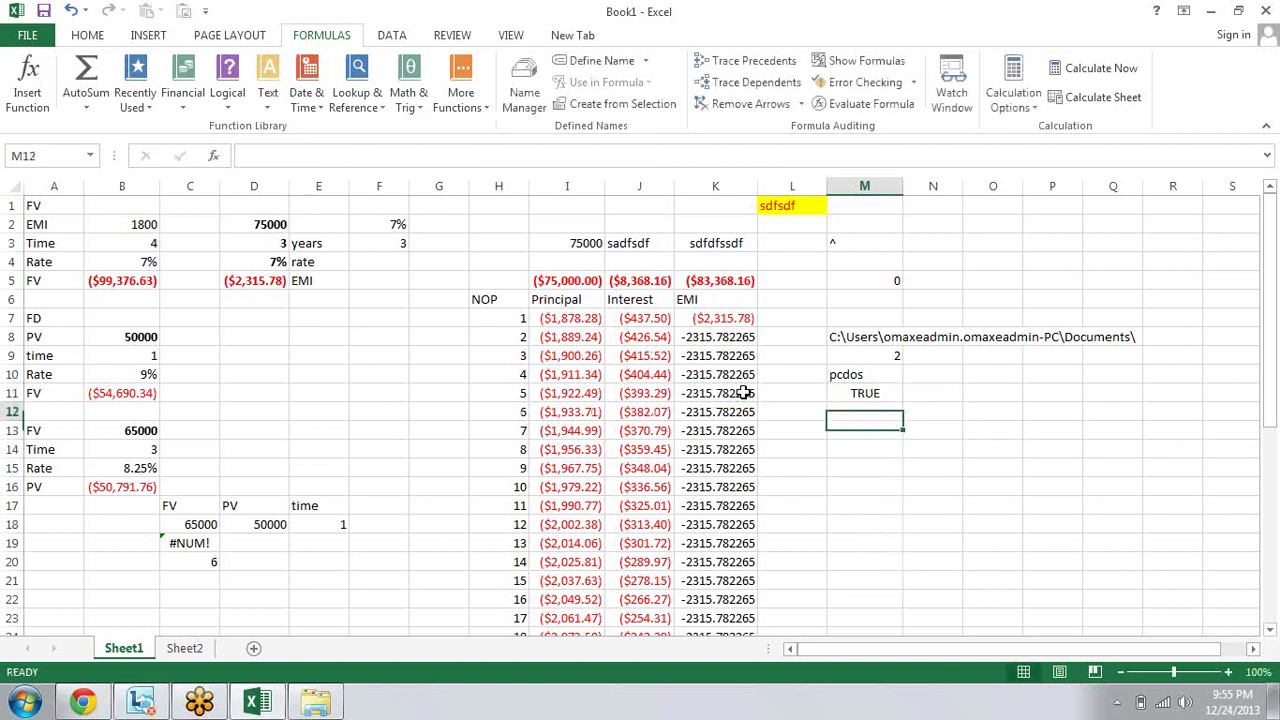
key(Up)
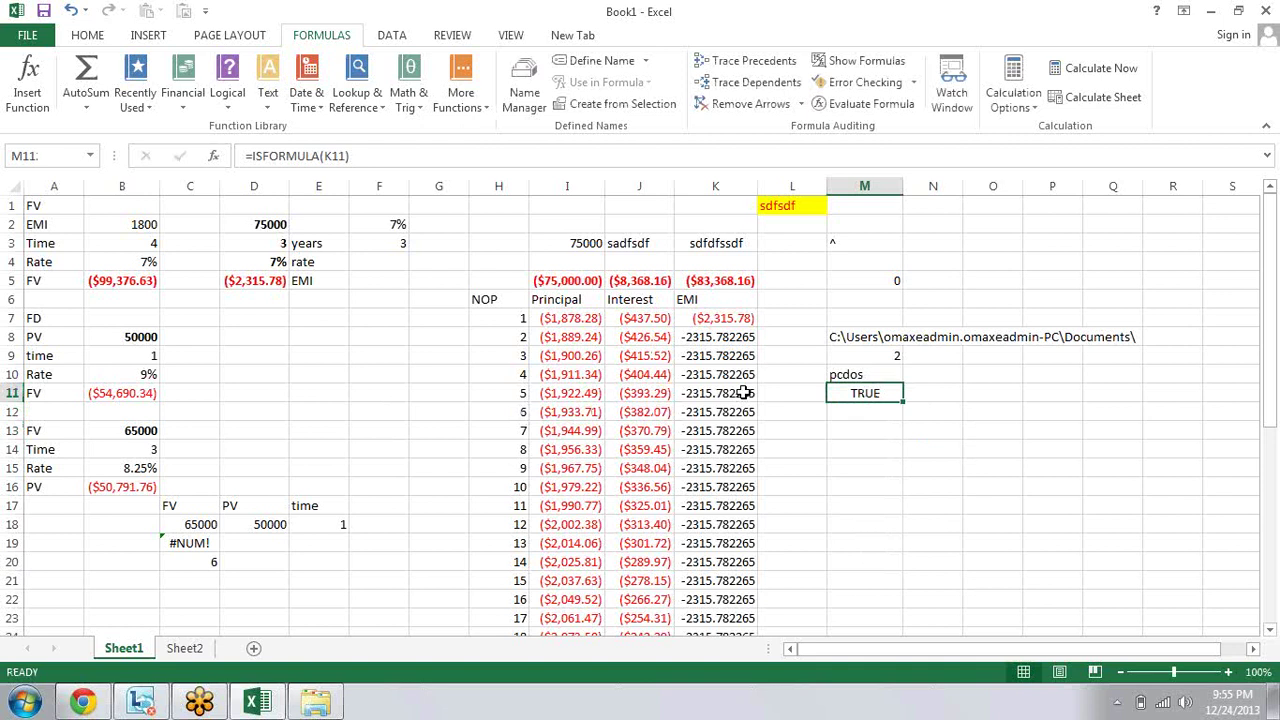
key(F2)
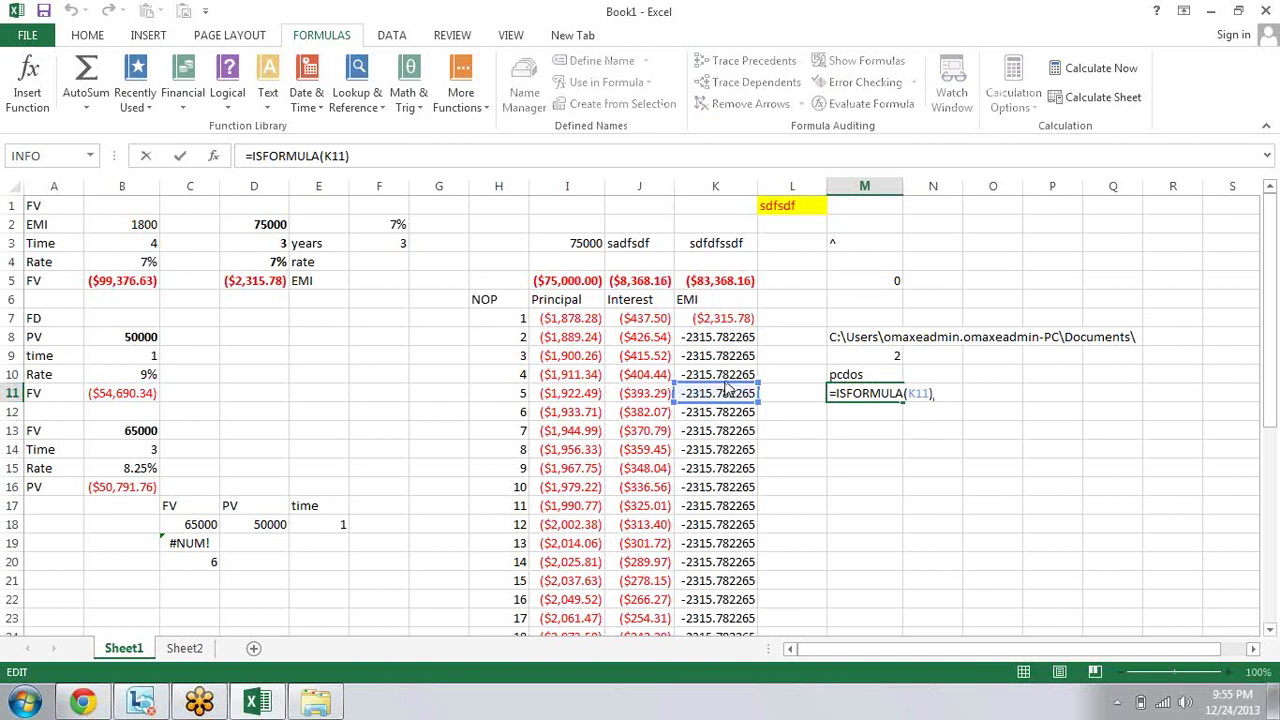
click(730, 243)
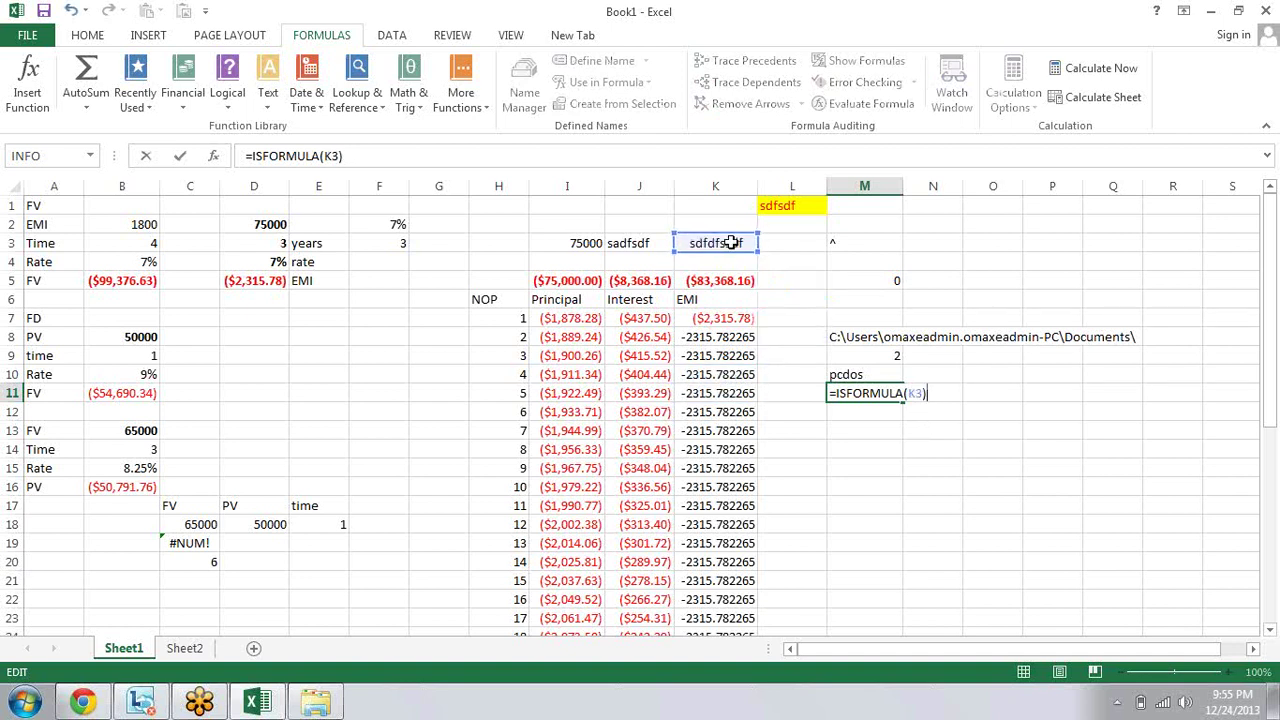
key(Return)
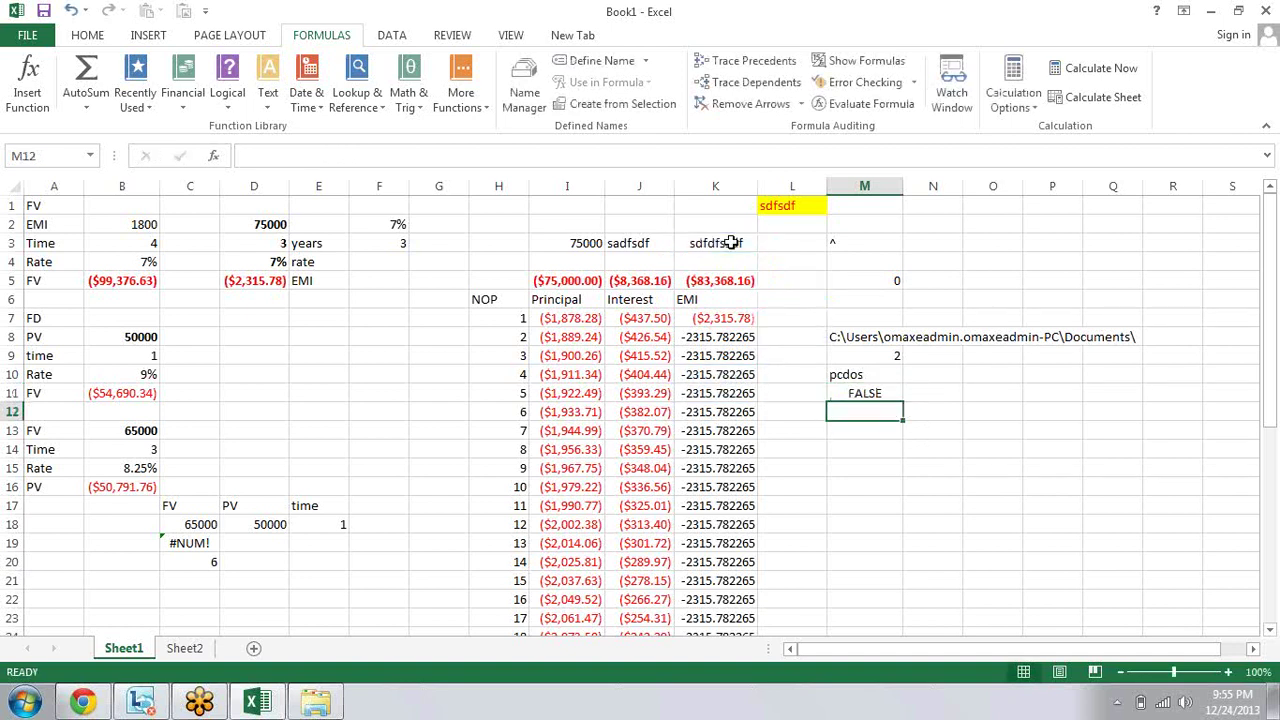
key(Return)
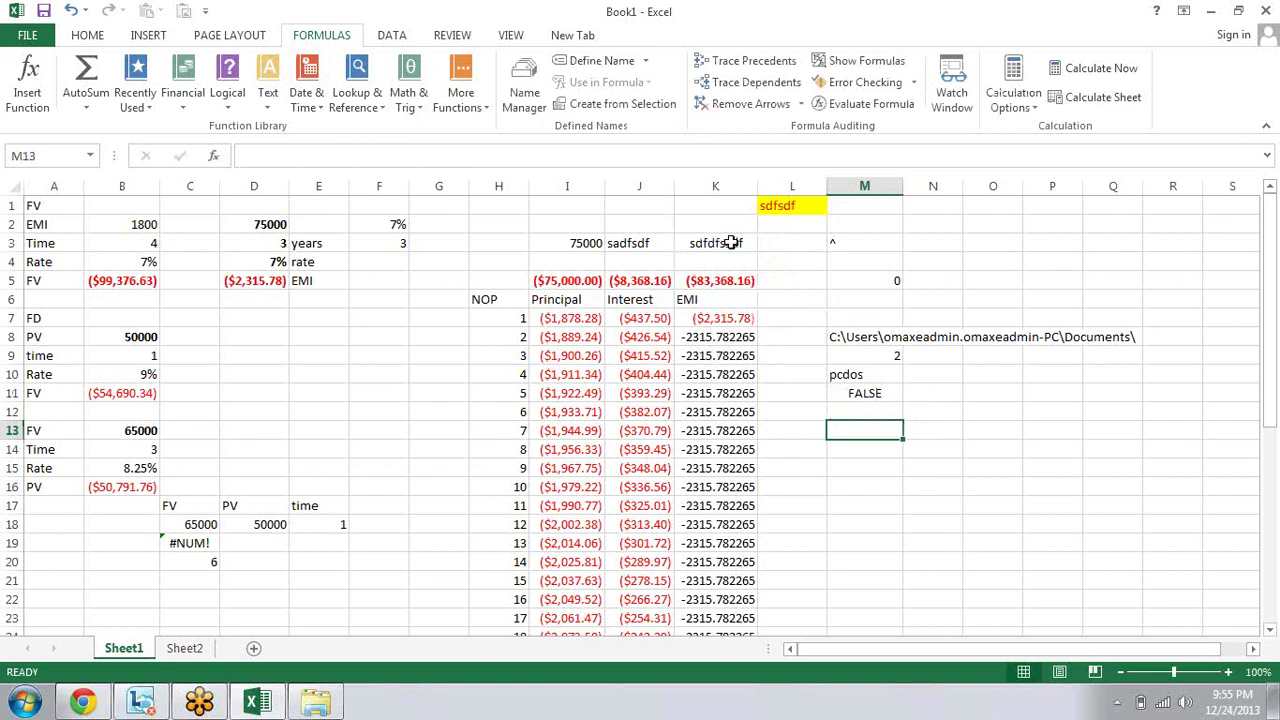
Step: Enter =FORMULATEXT(I3) in M13 to display I3's SUM/PPMT array formula as text
text(=f)
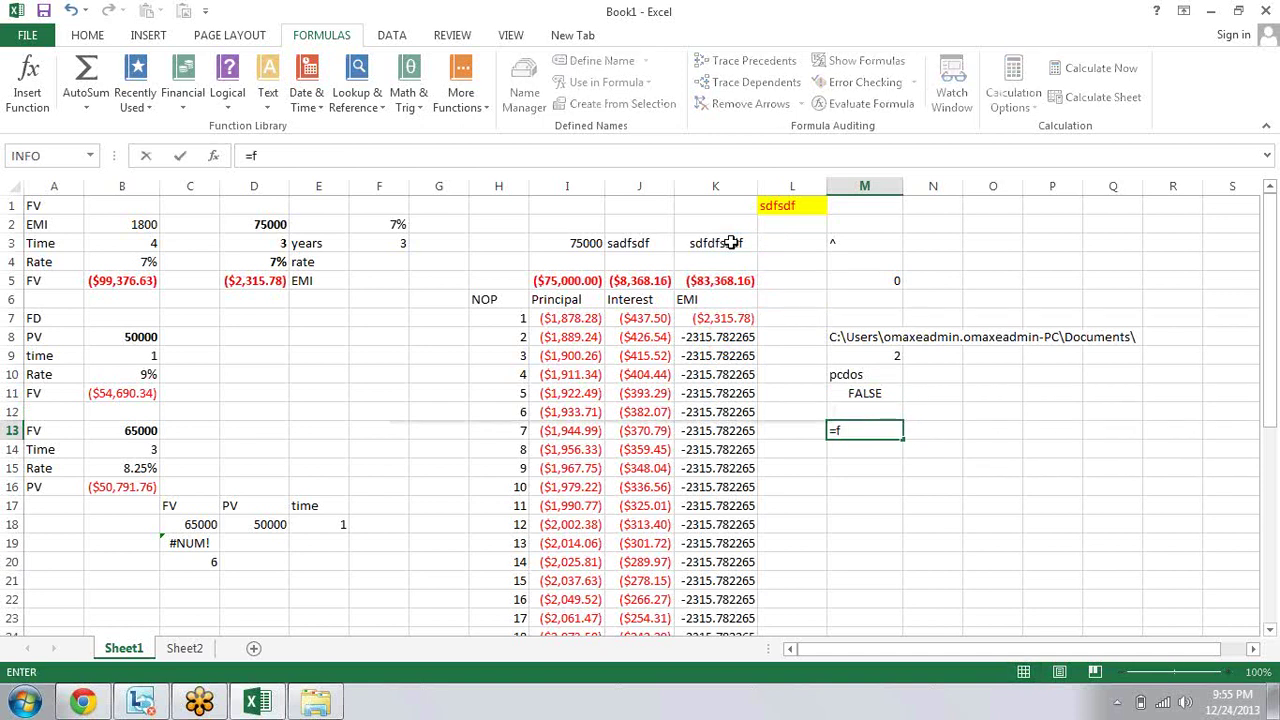
text(ormula)
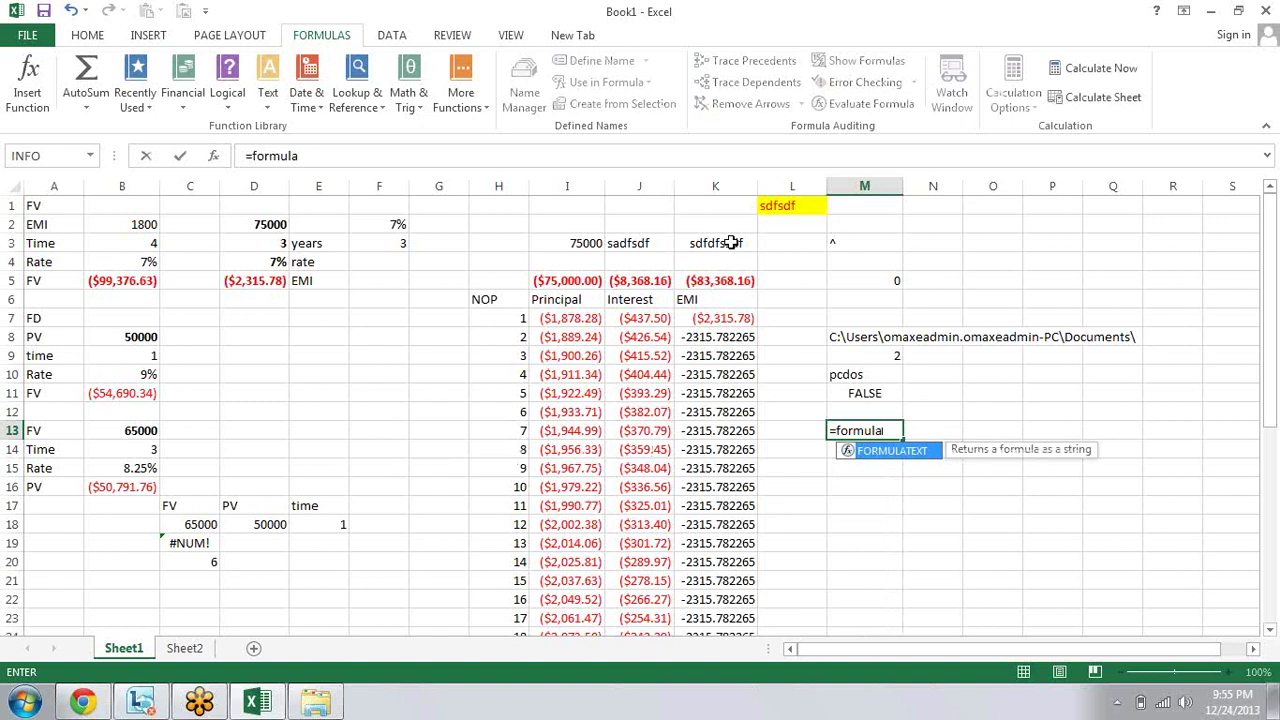
key(Tab)
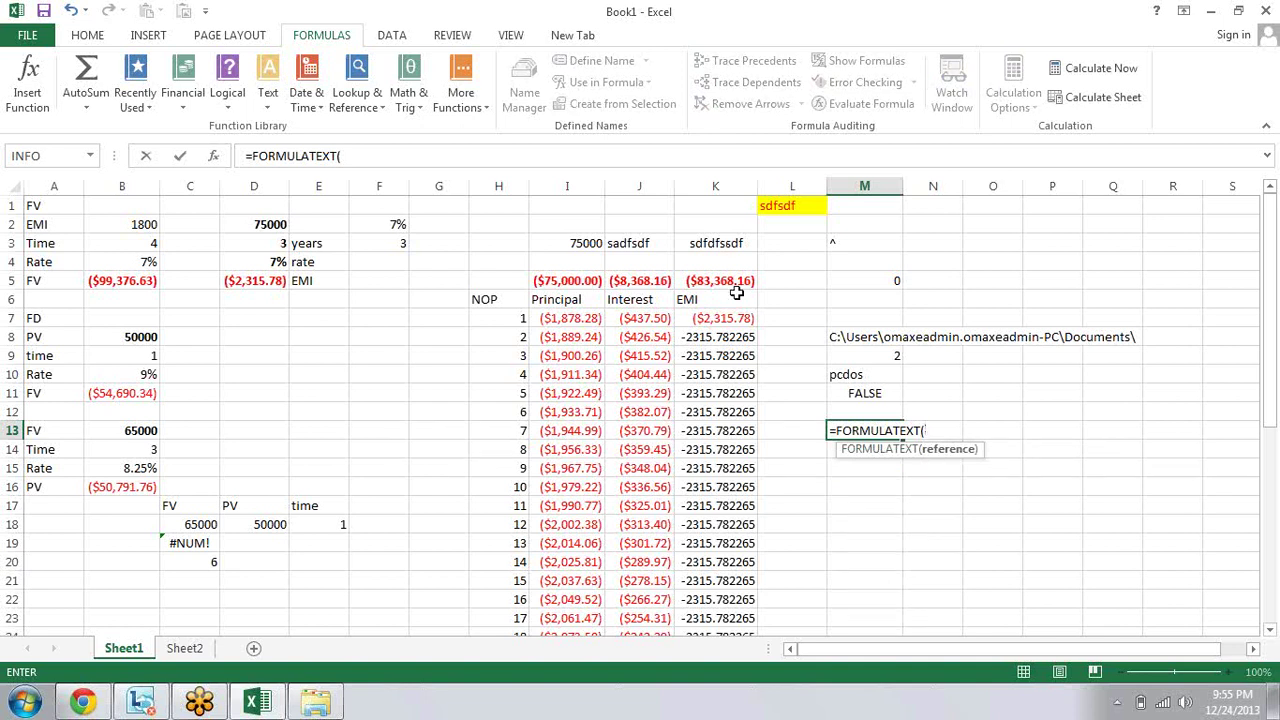
click(594, 243)
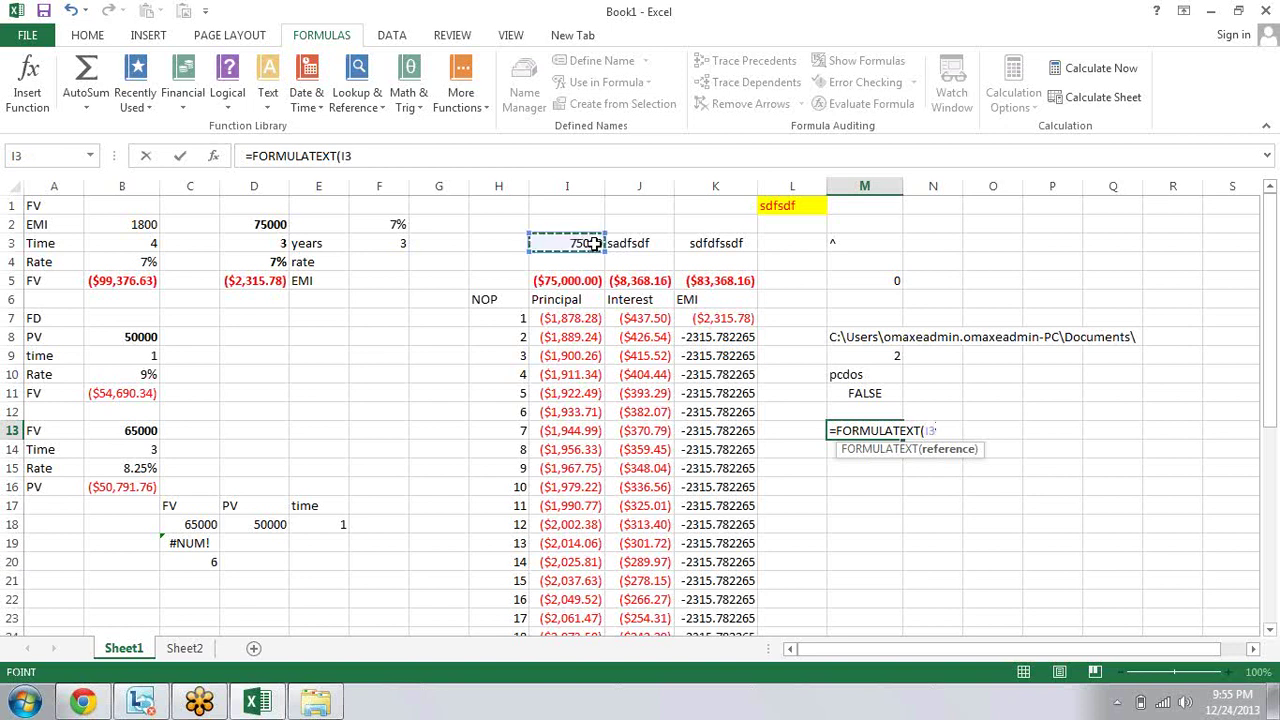
text())
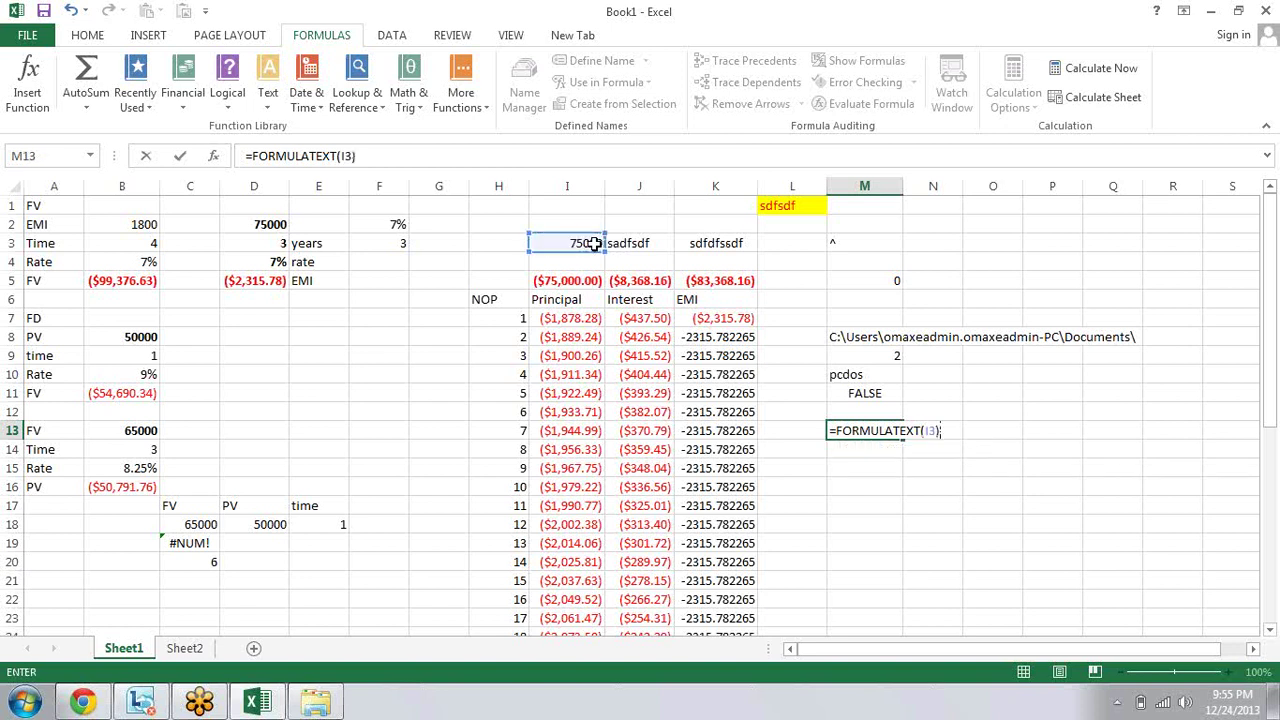
key(Return)
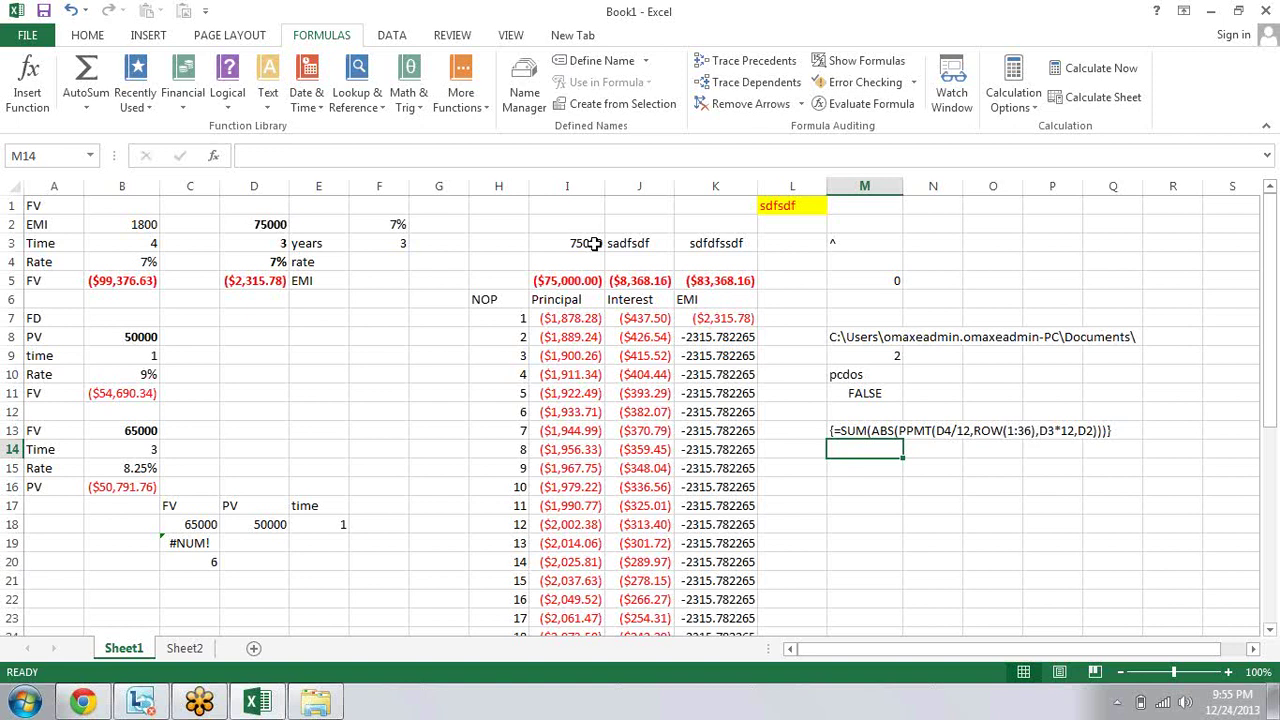
key(ctrl+grave)
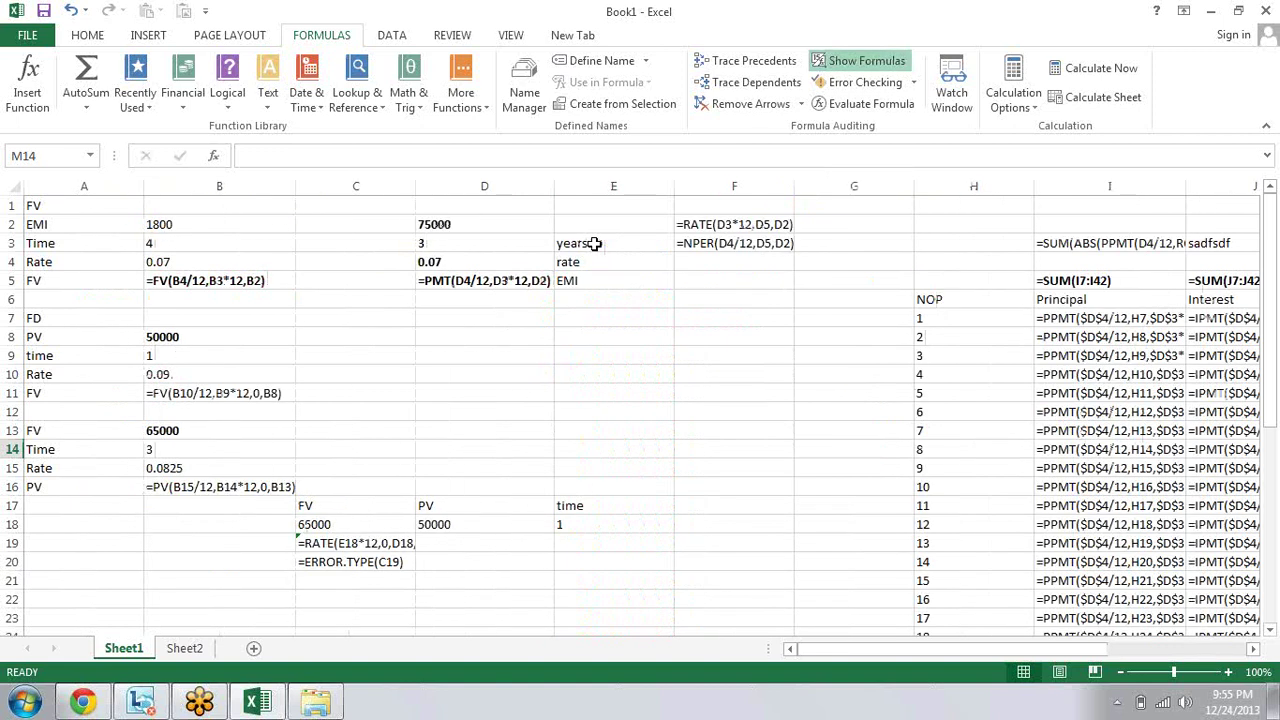
key(ctrl+grave)
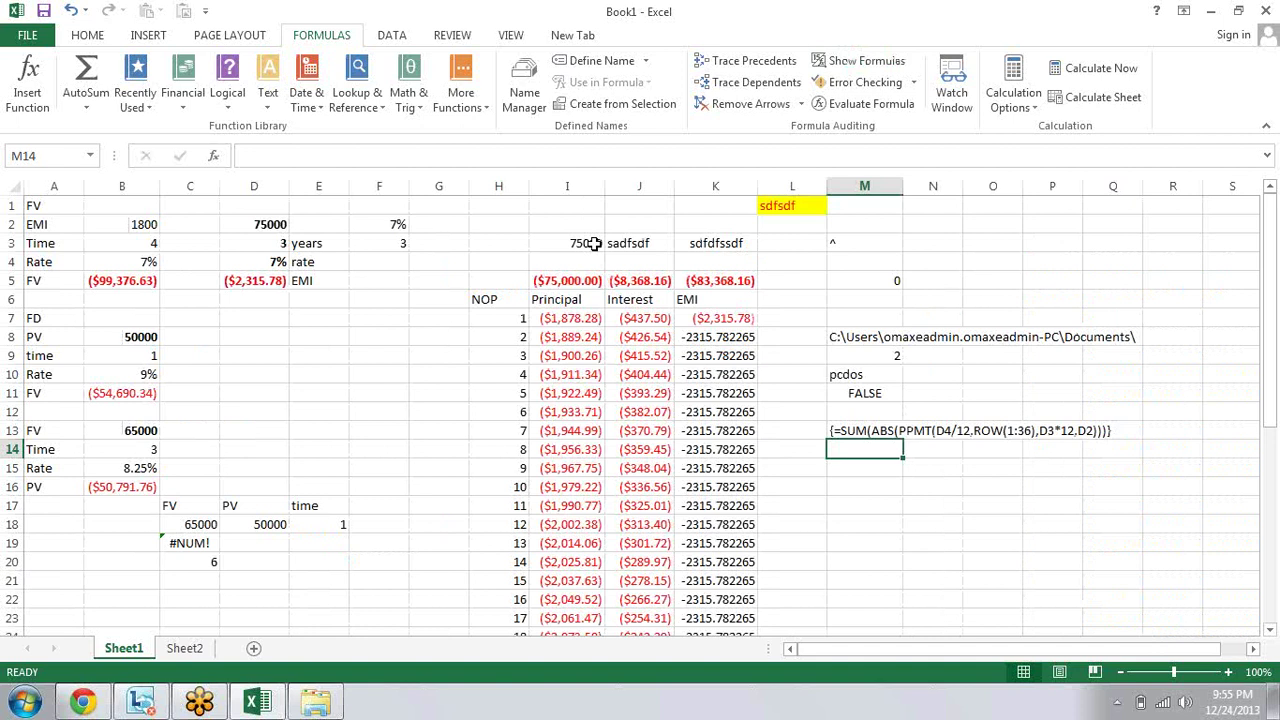
click(570, 280)
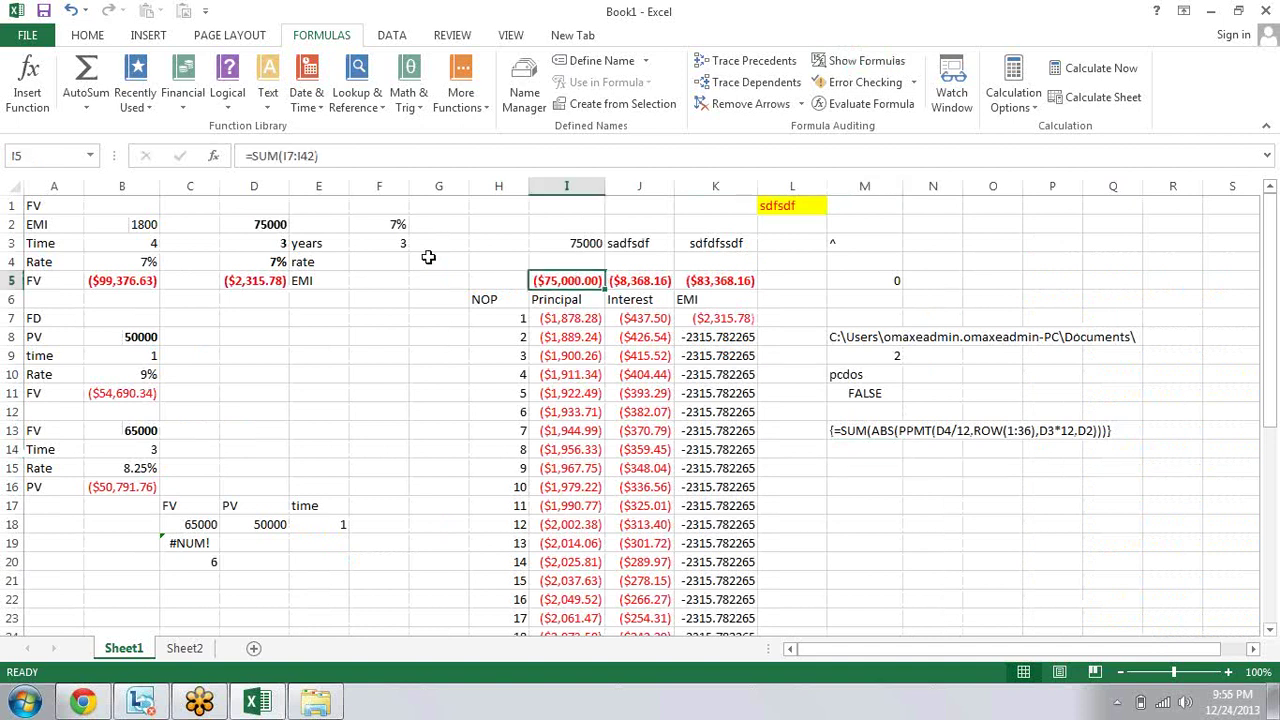
key(F2)
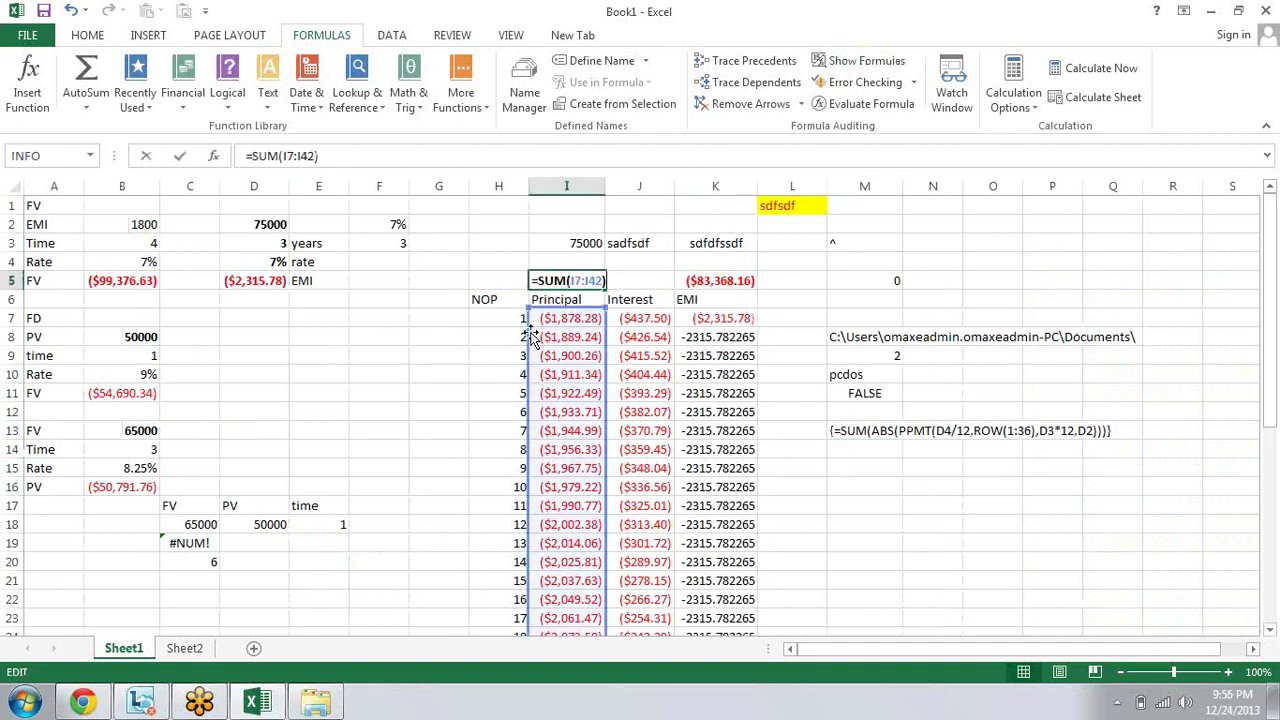
key(Escape)
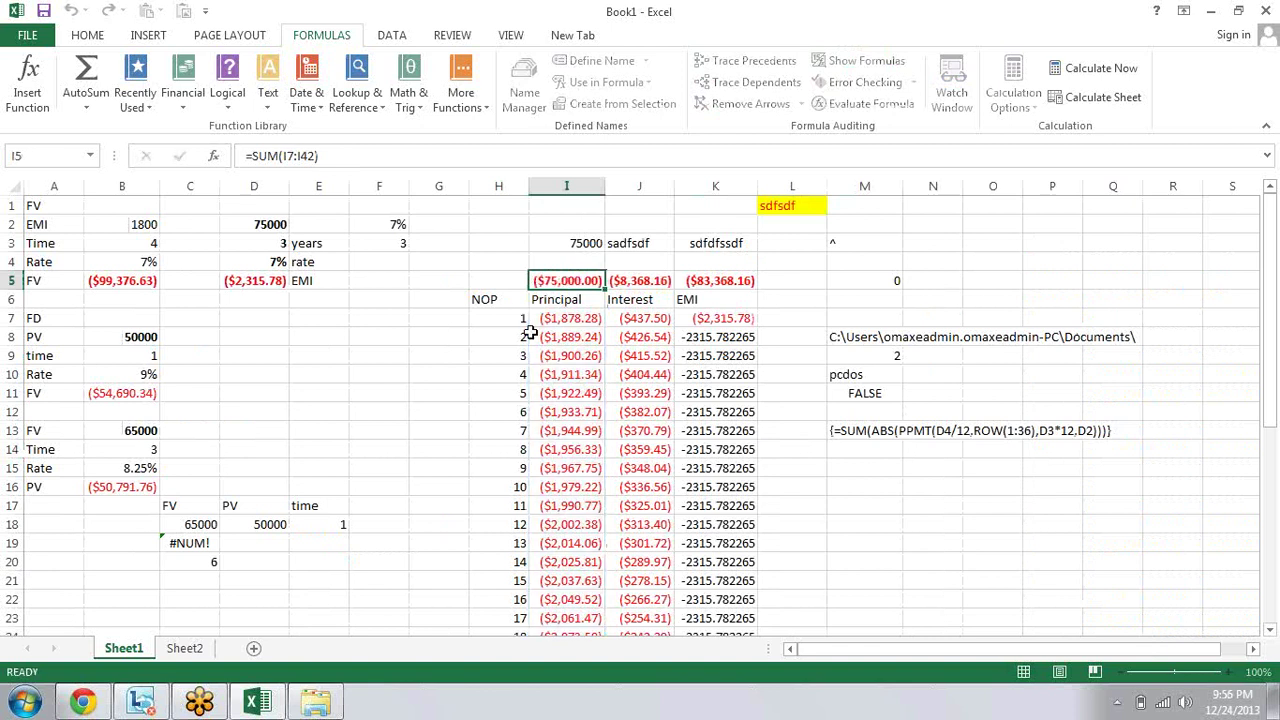
key(Right)
key(Up)
key(Up)
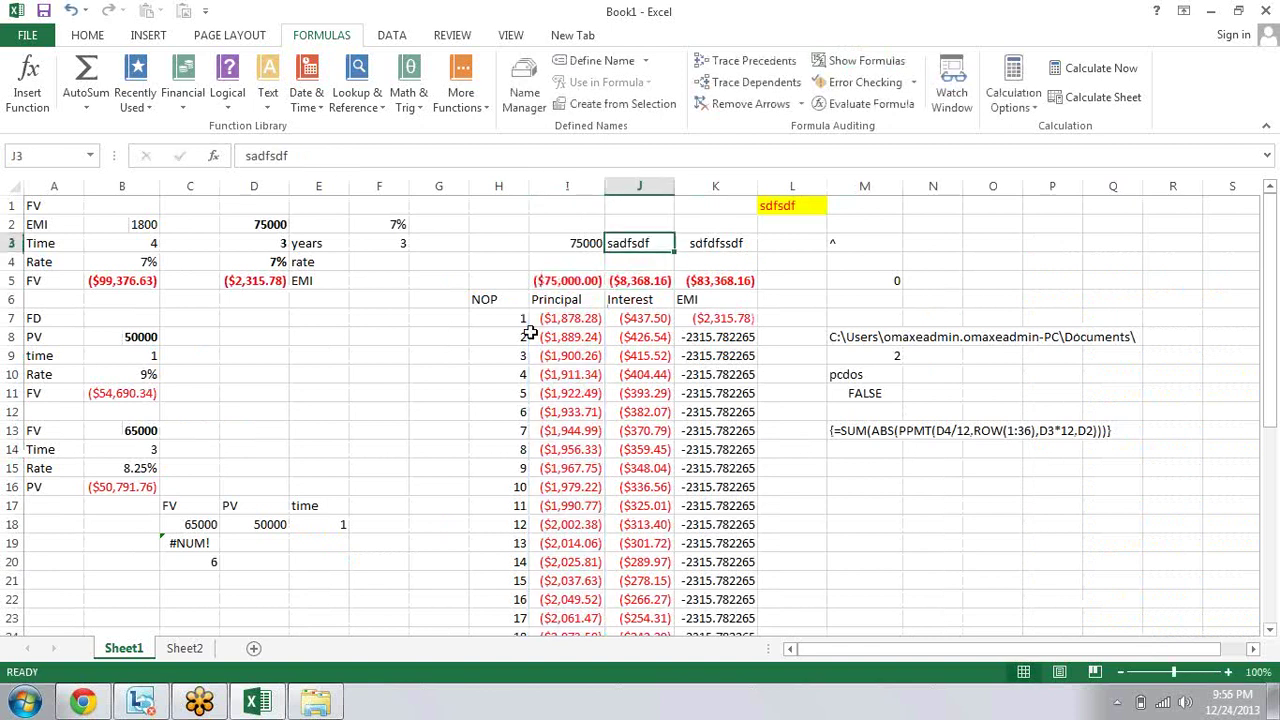
key(Left)
key(F2)
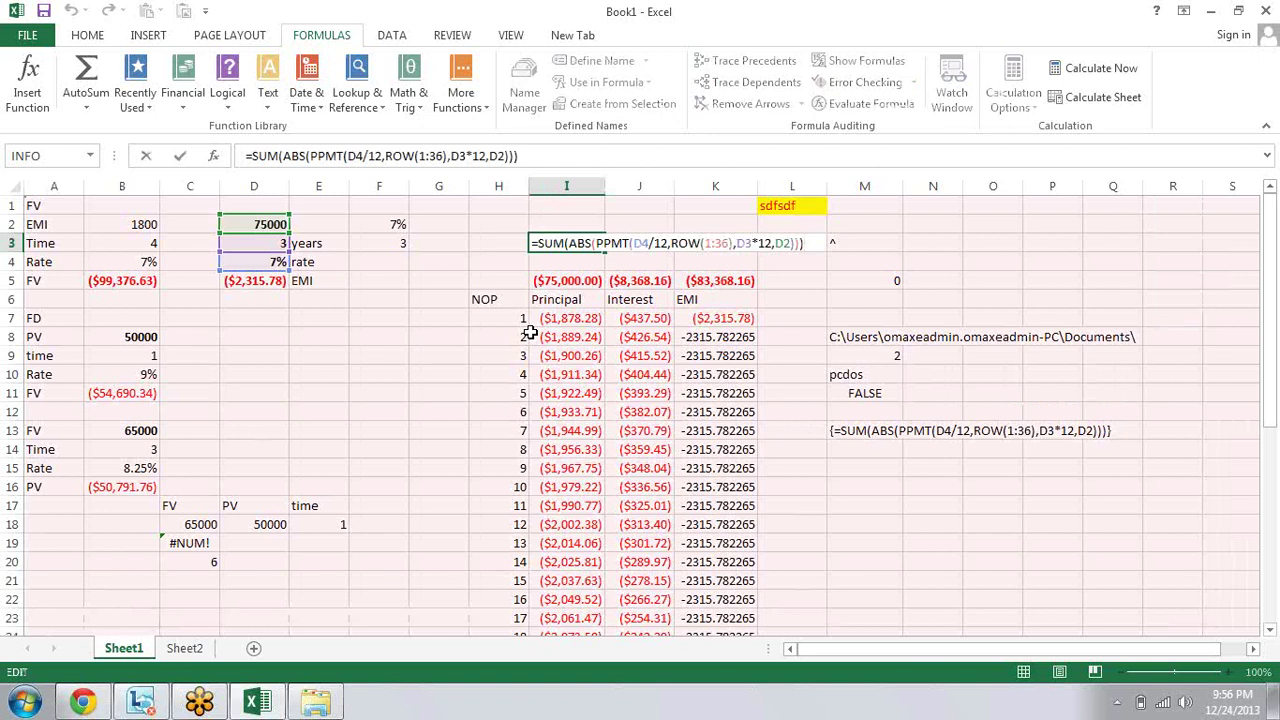
key(Escape)
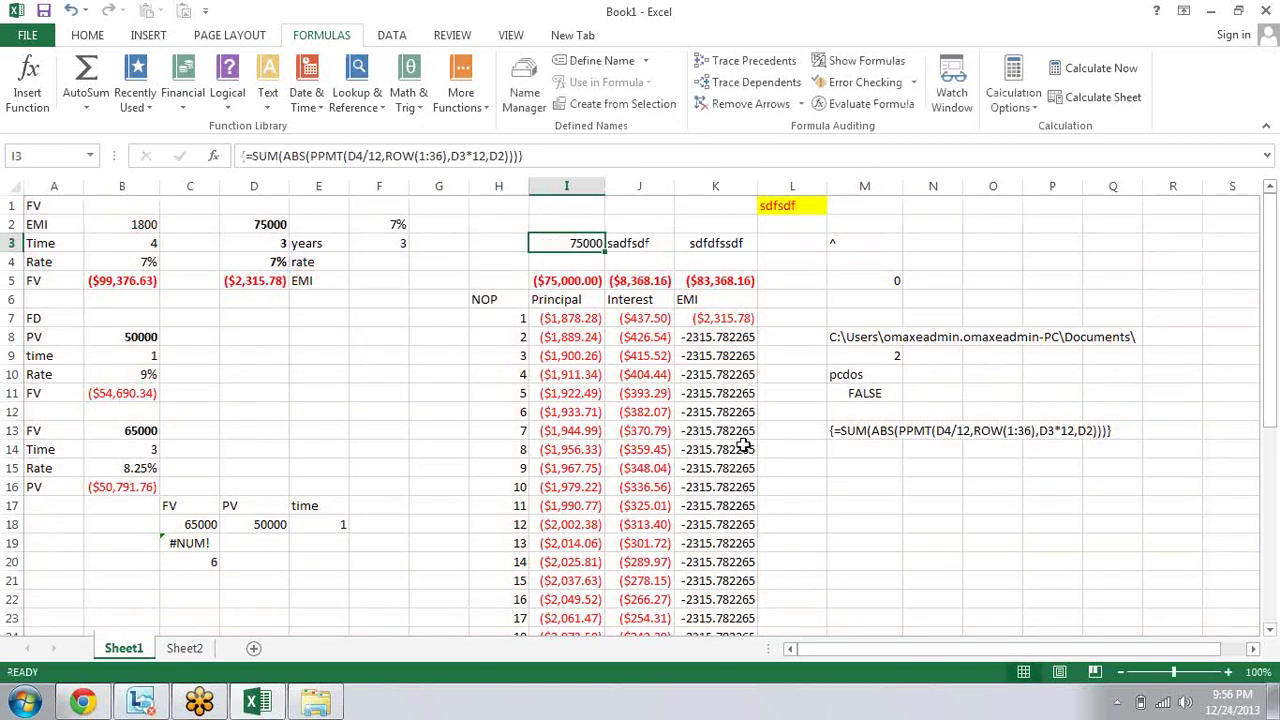
click(871, 440)
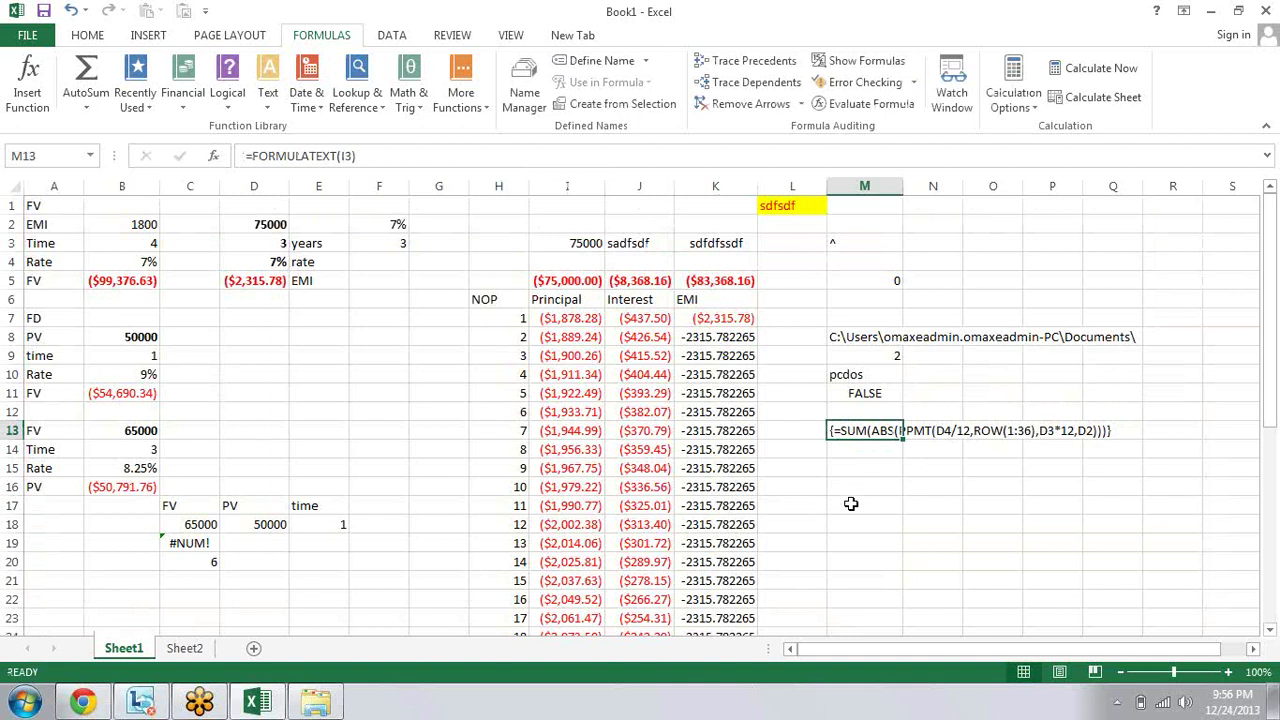
key(Return)
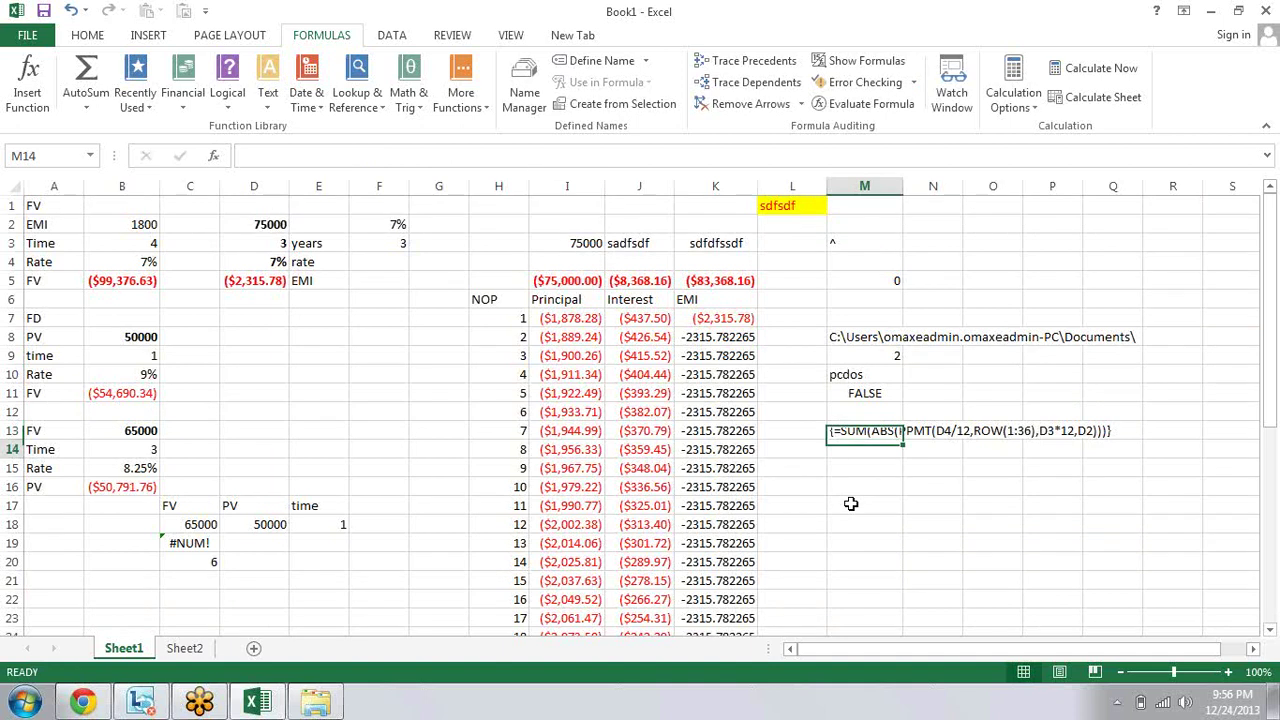
click(487, 110)
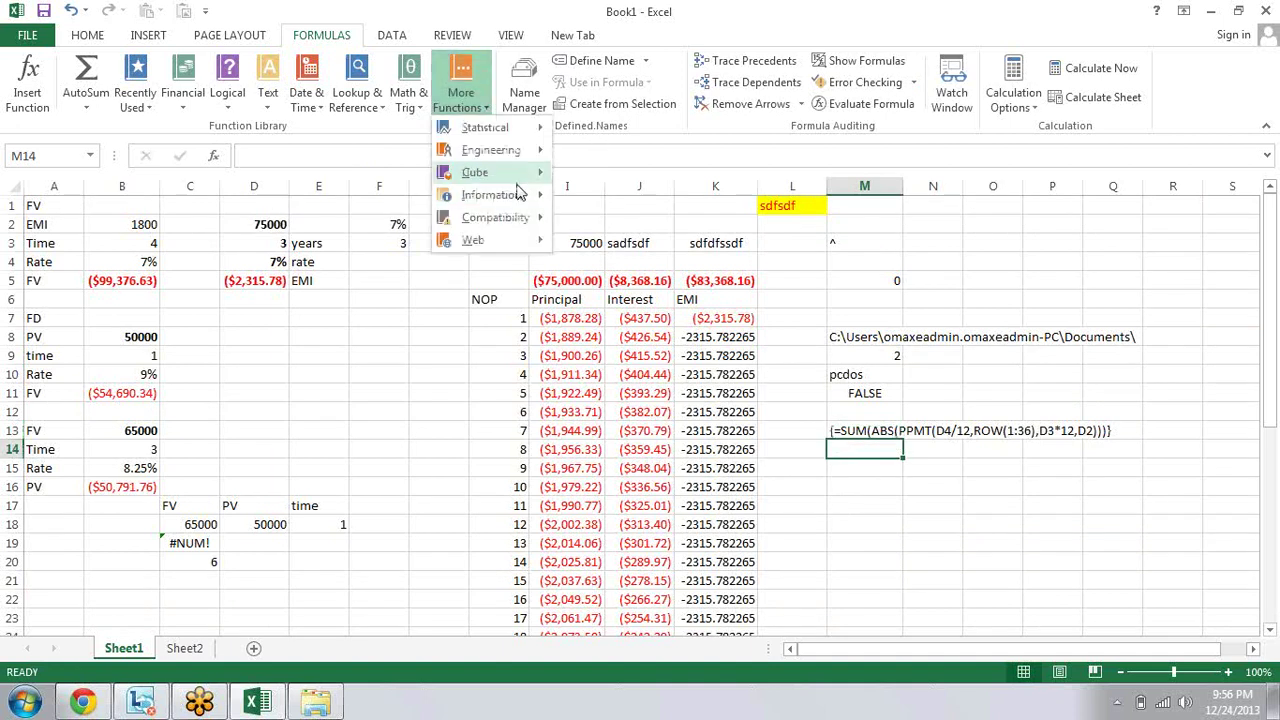
mouse_move(520, 205)
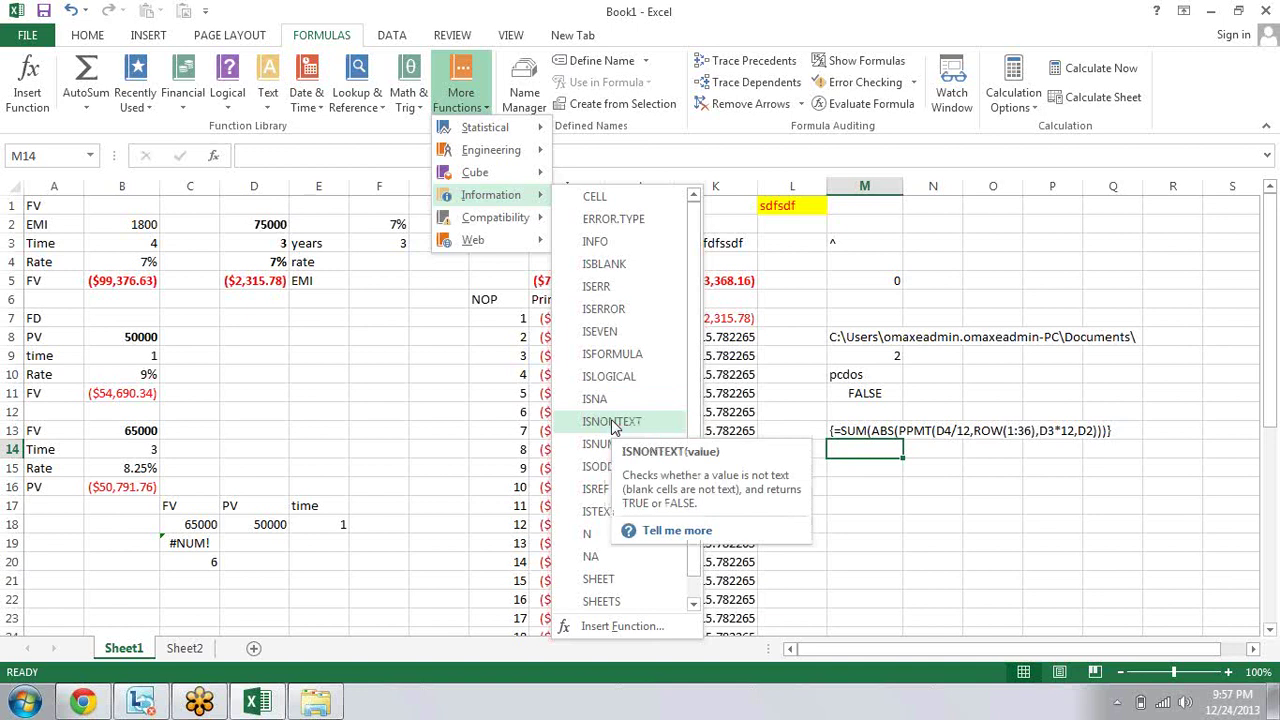
key(Left)
key(Down)
Step: Type a person's first name and surname on two lines in M15 using Alt+Enter
key(Escape)
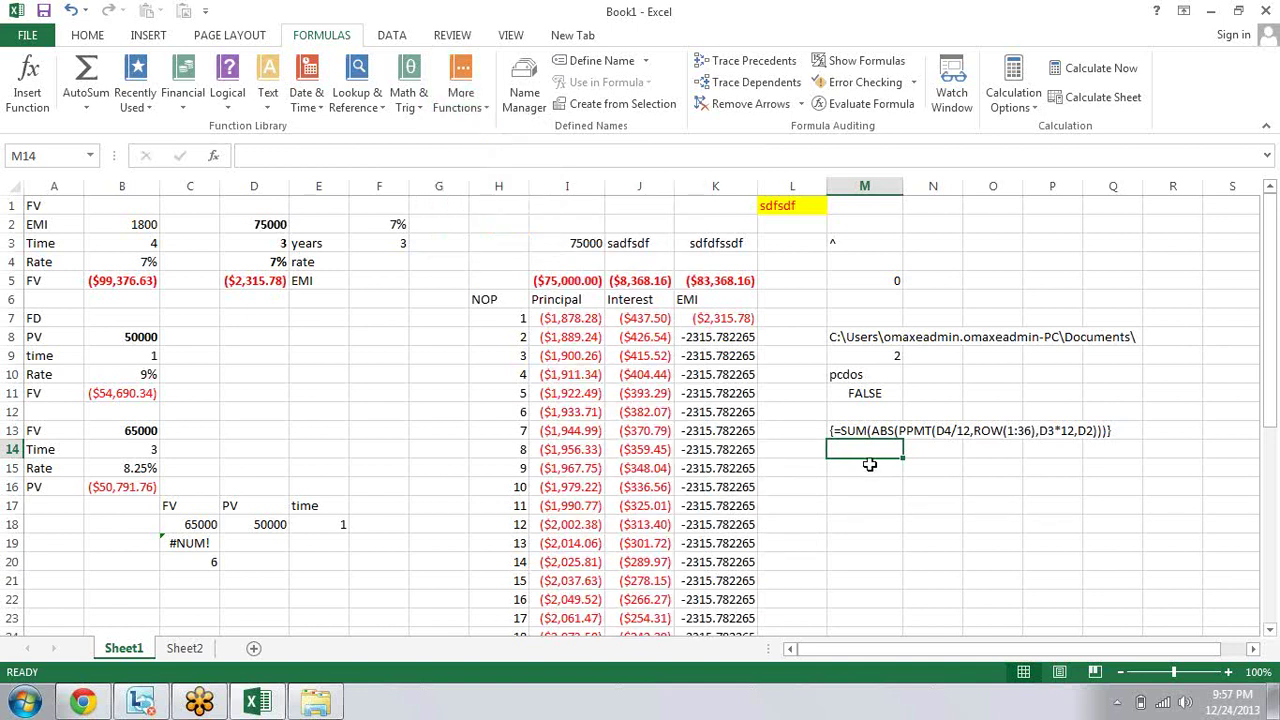
click(866, 468)
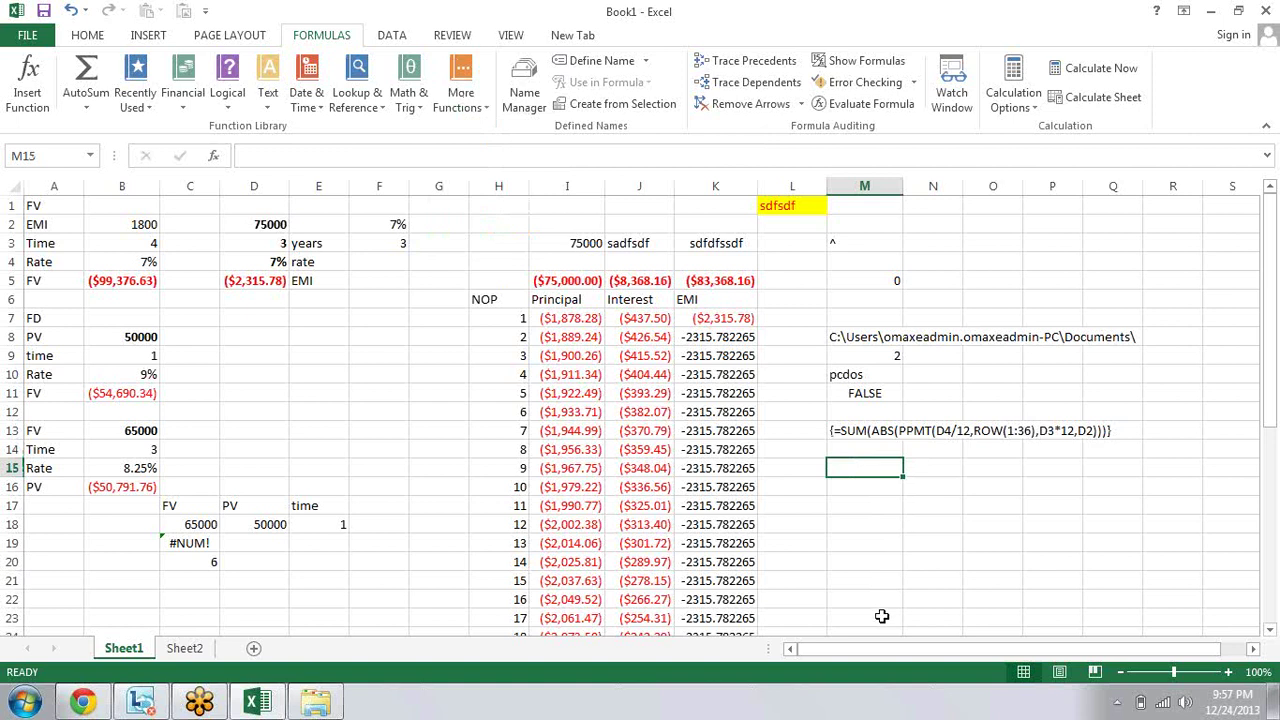
text(sandeep)
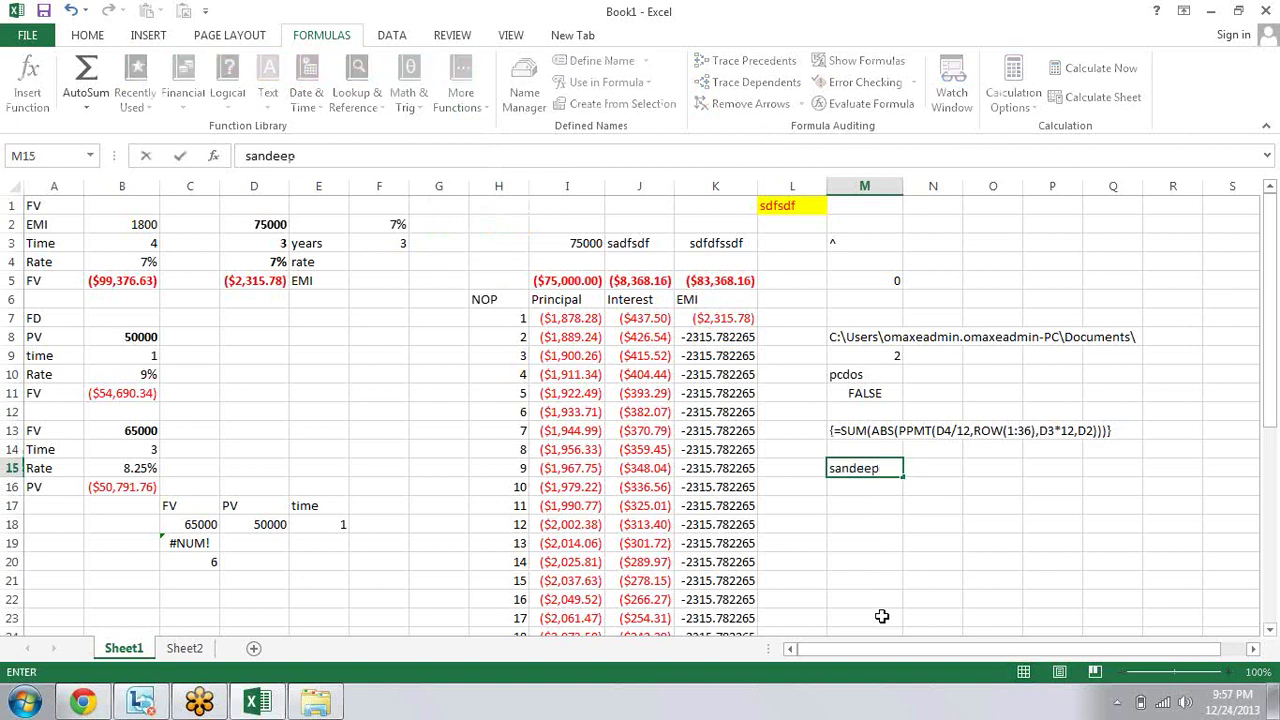
key(alt+Return)
text(sin)
text(gh)
key(Return)
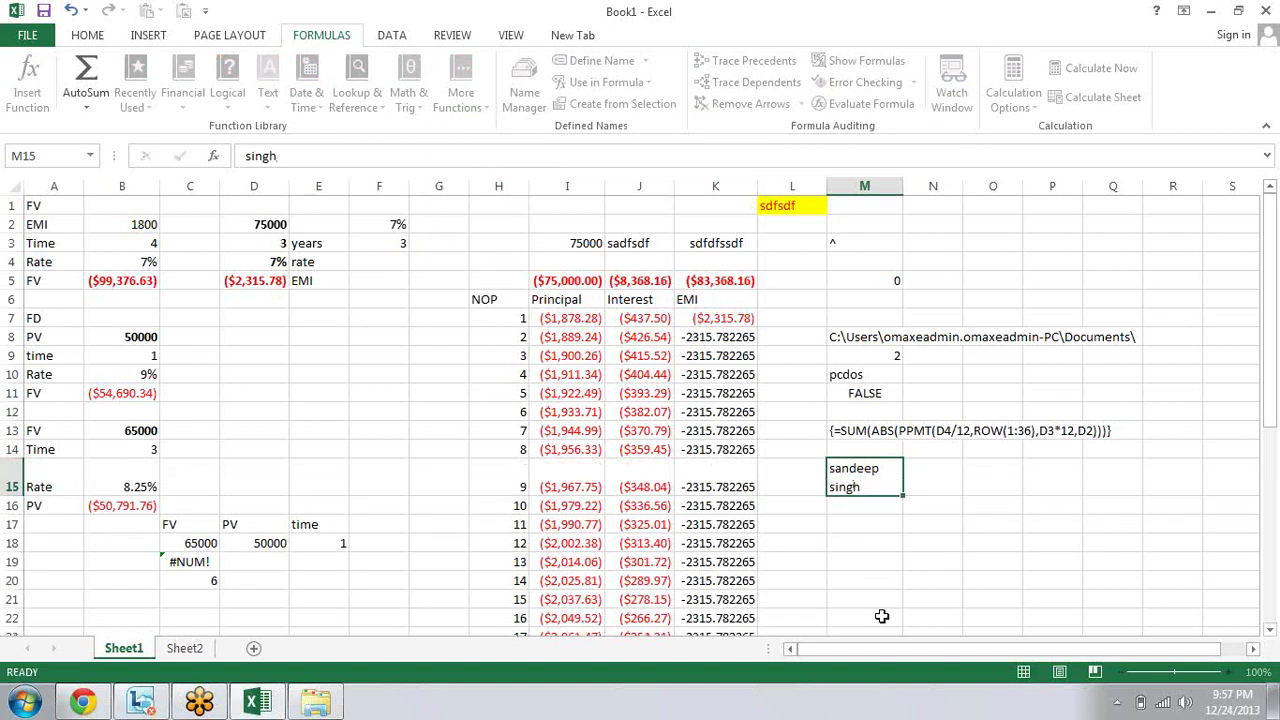
key(Up)
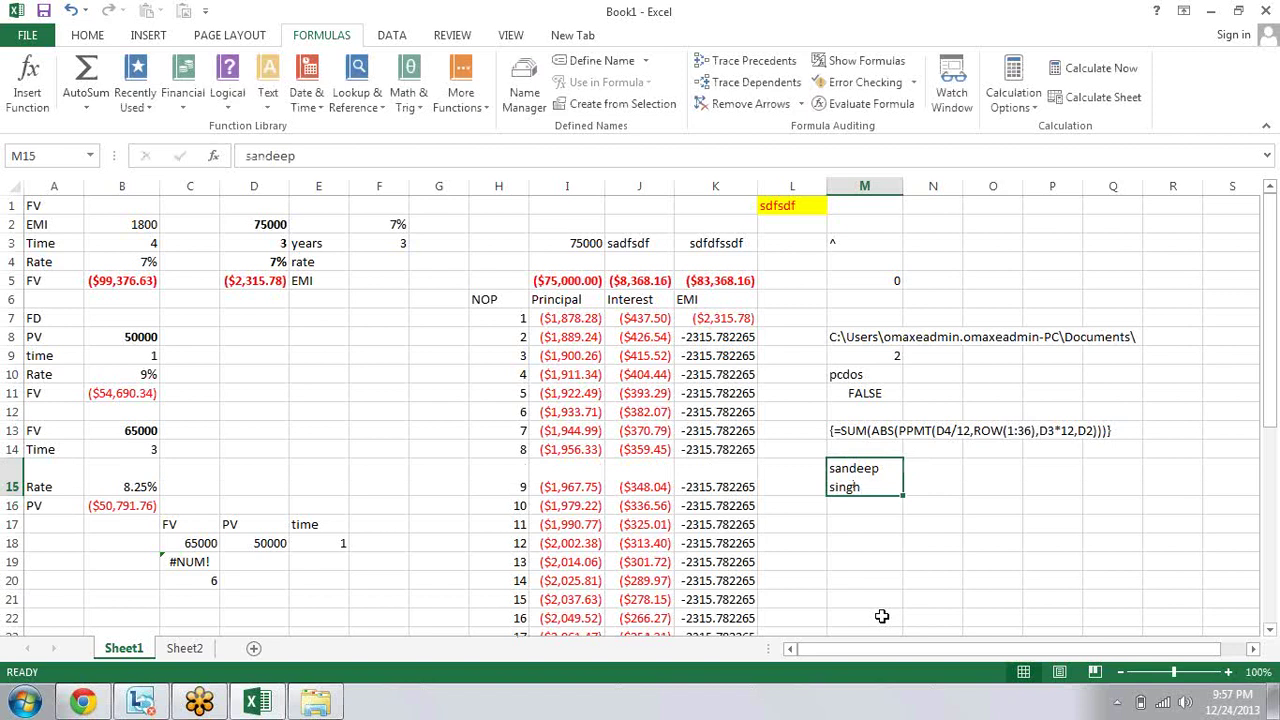
key(Right)
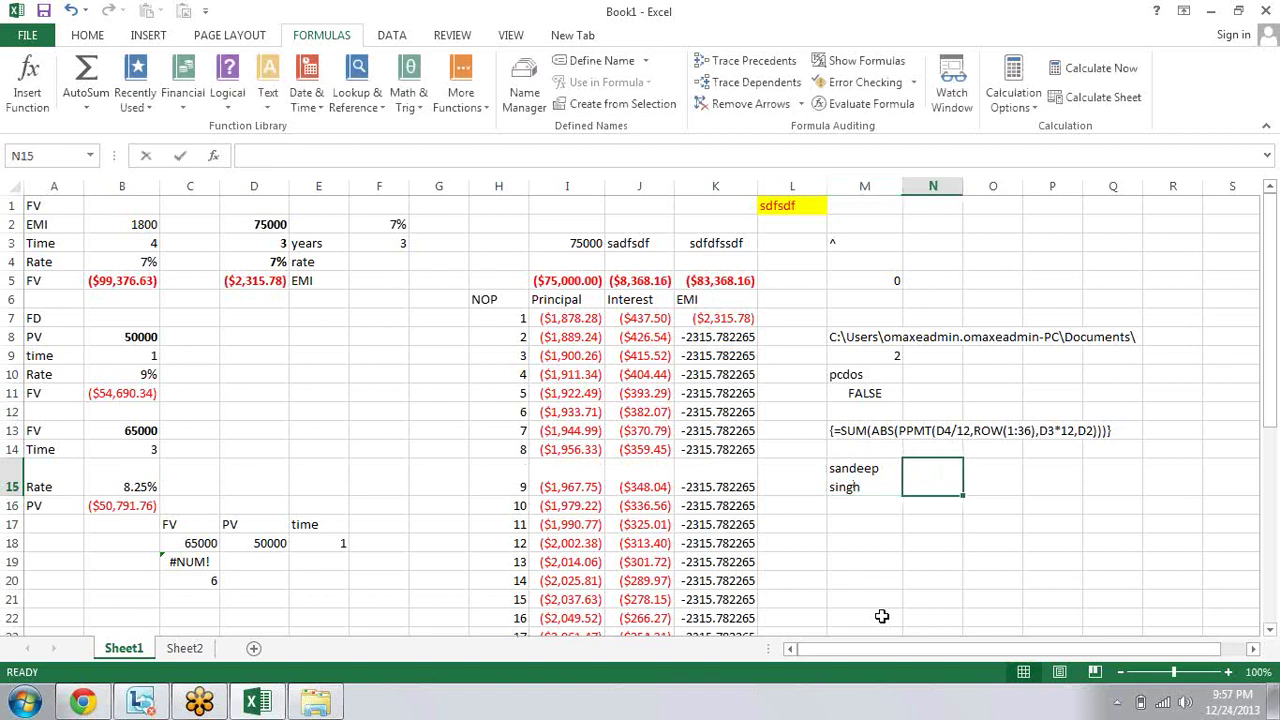
Step: Enter =ISNONTEXT(M15) in N15, then clear it again
text(=i)
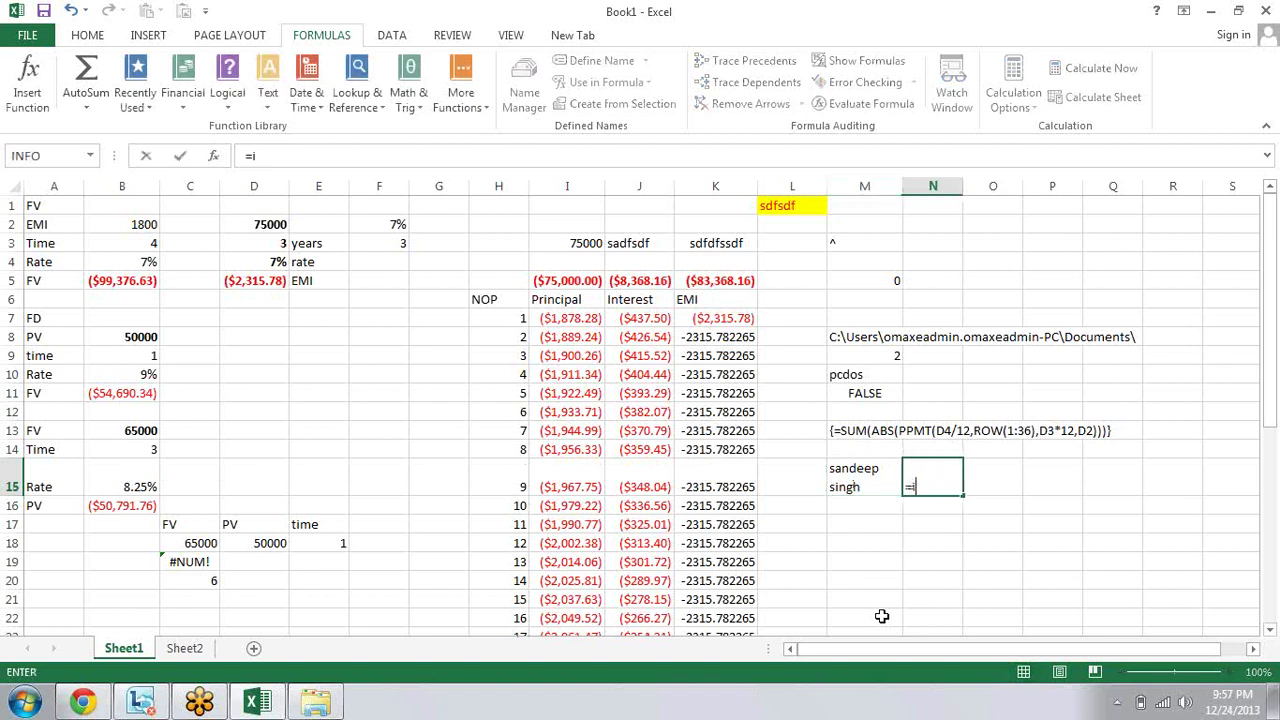
text(sn)
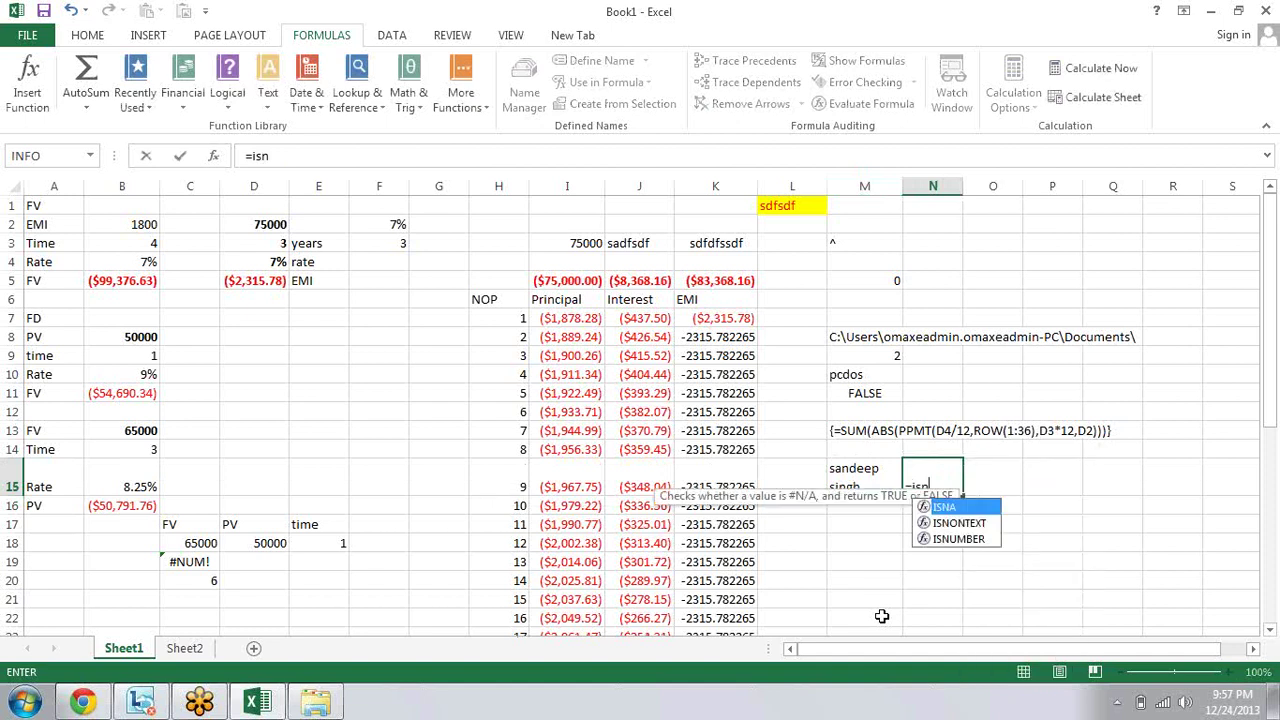
key(Down)
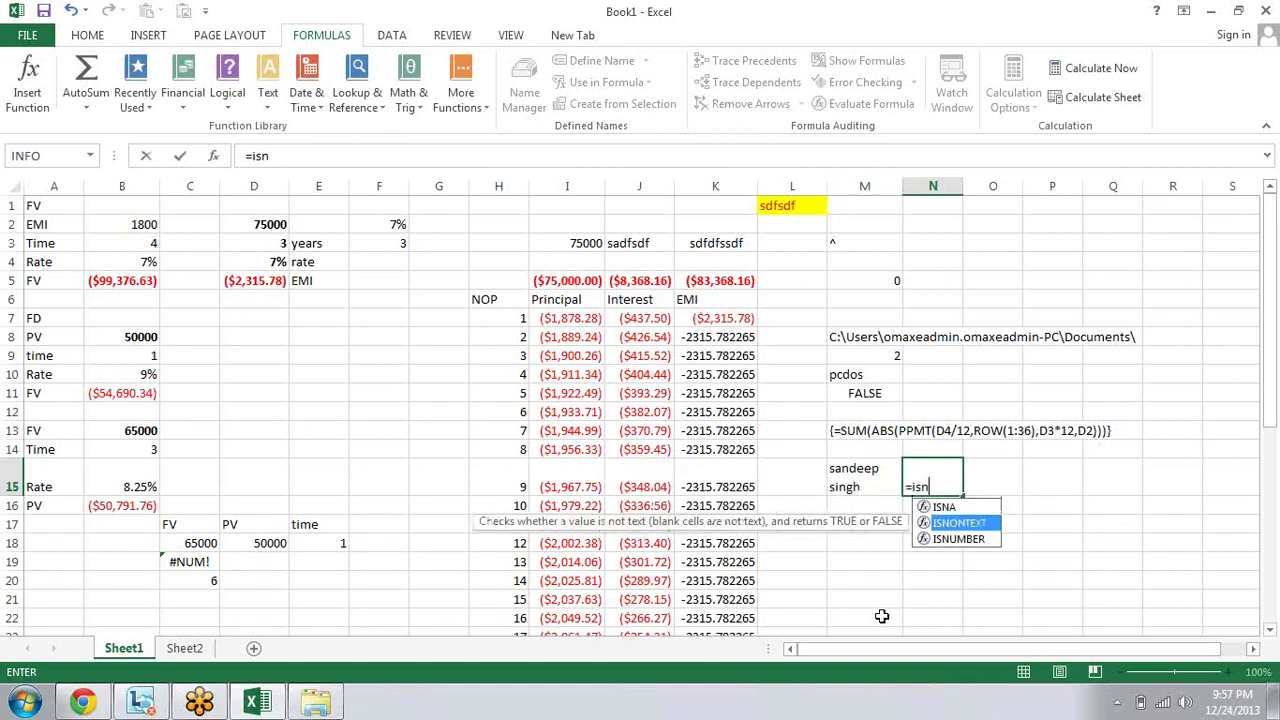
key(Tab)
key(Left)
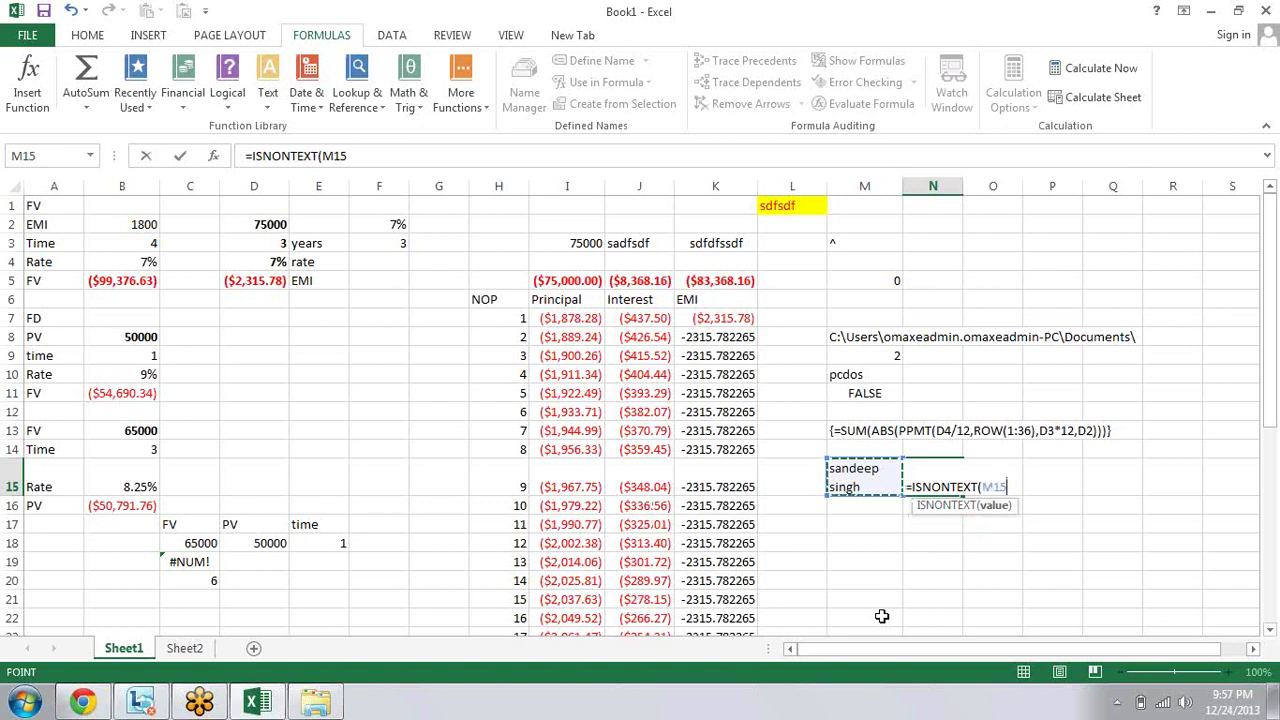
text())
key(Return)
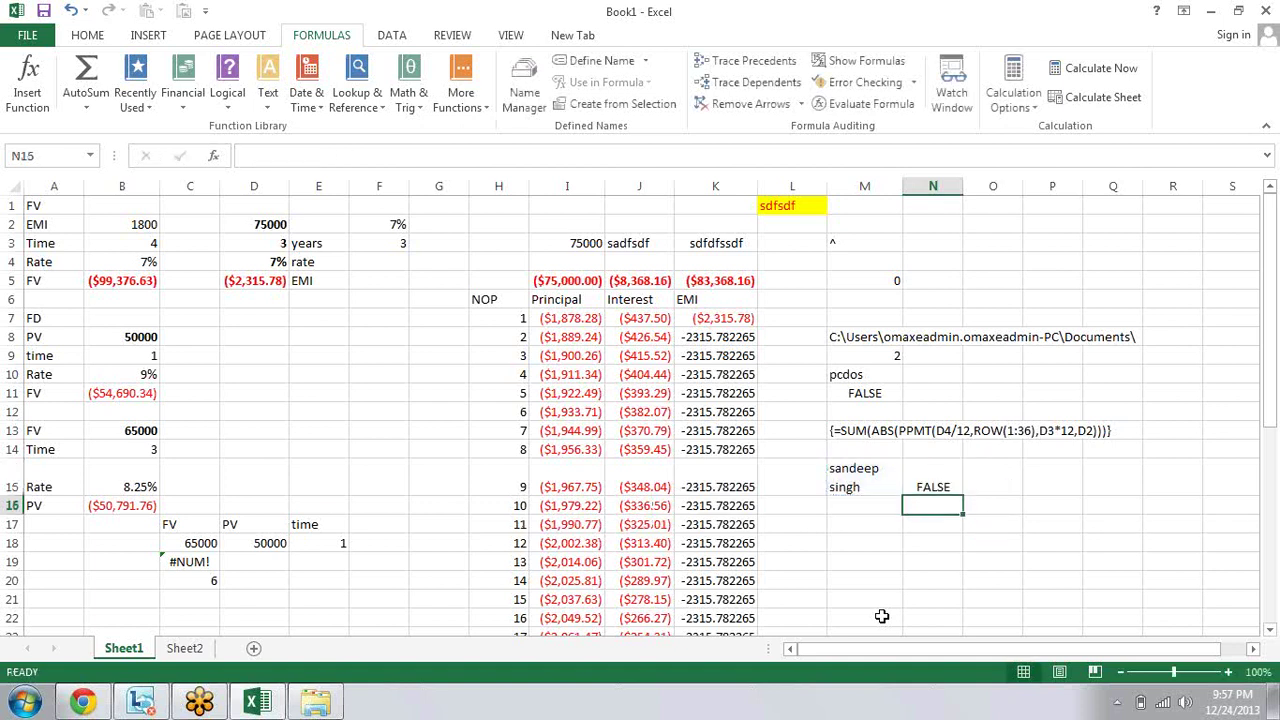
key(Up)
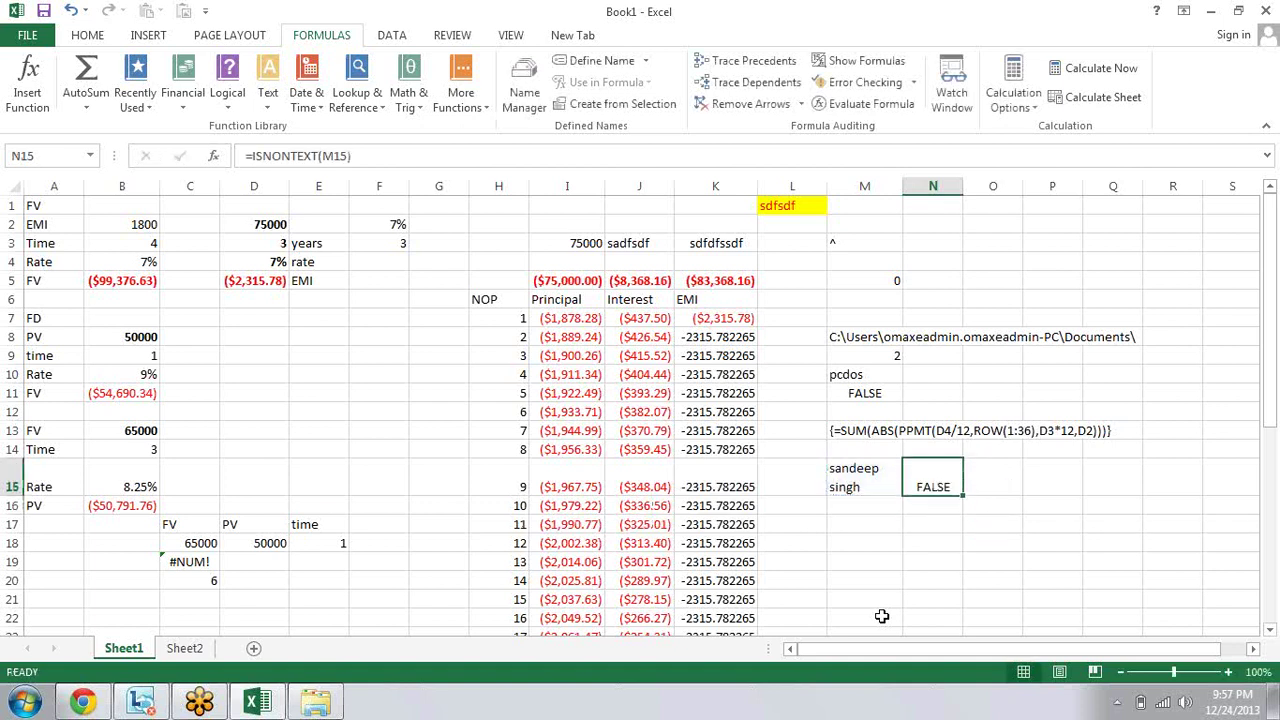
key(Delete)
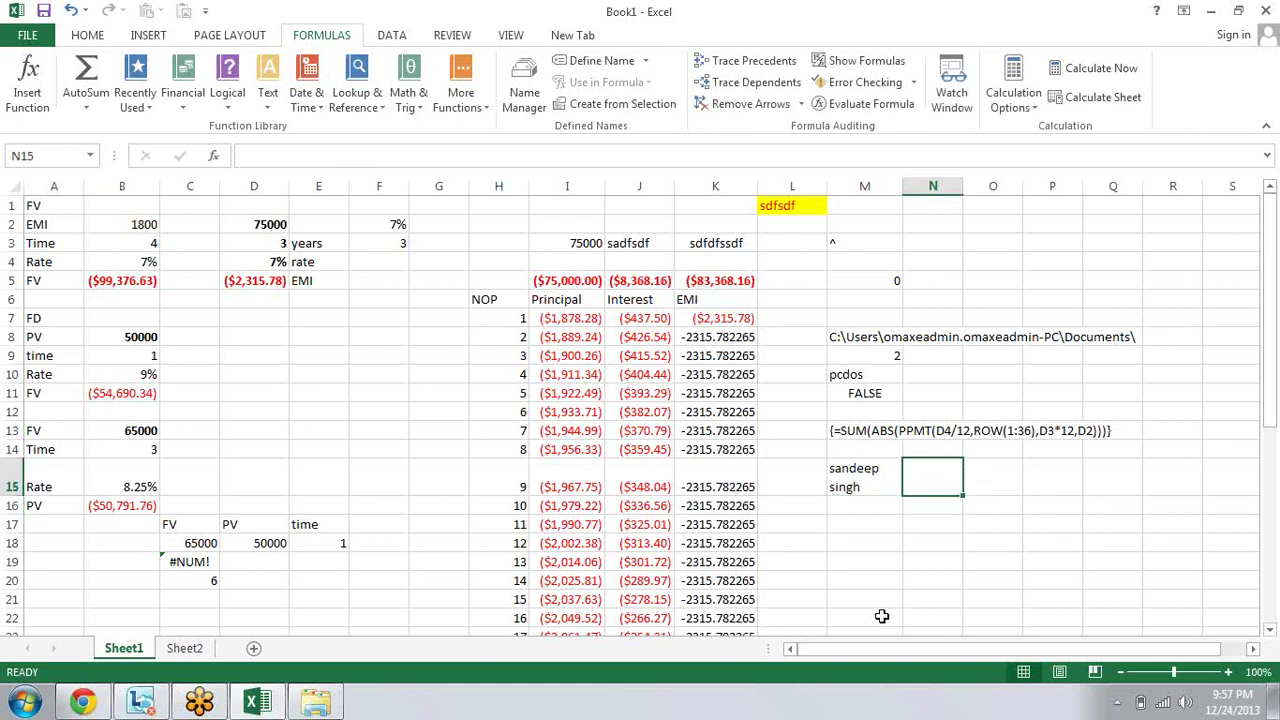
Step: Enter =LEN(N15) in O15, returning 1
key(F2)
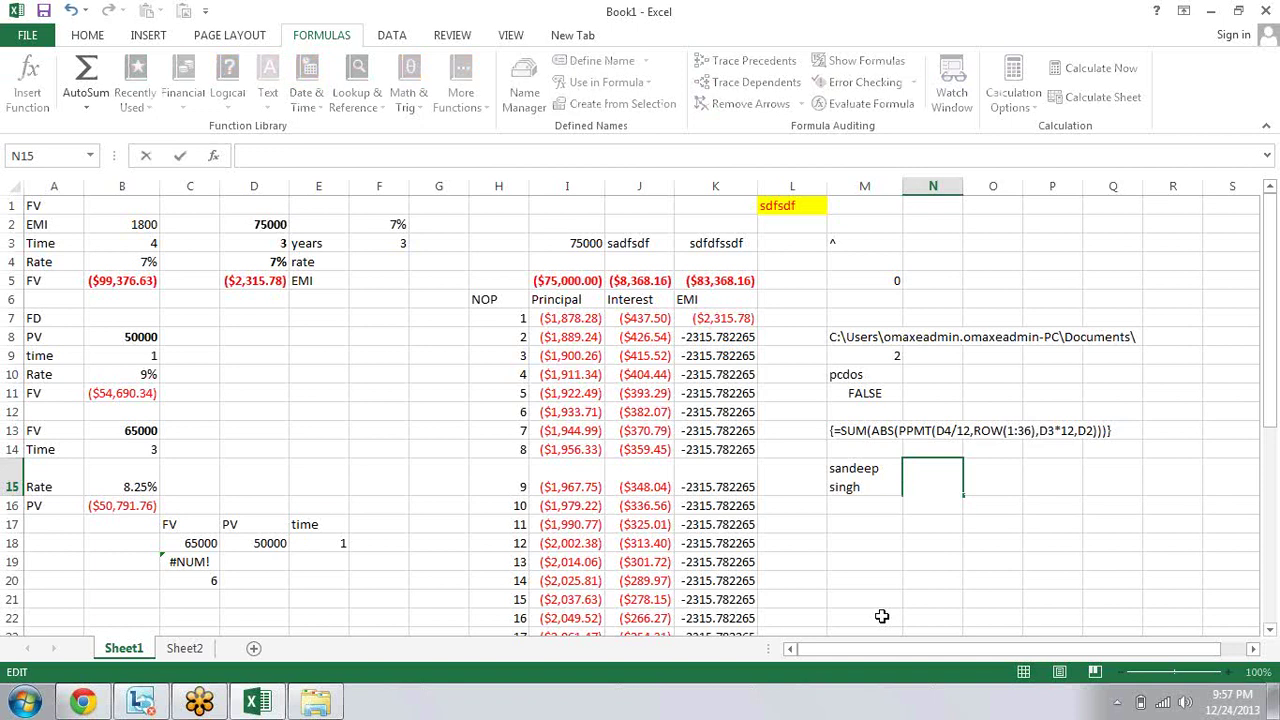
key(Escape)
key(Right)
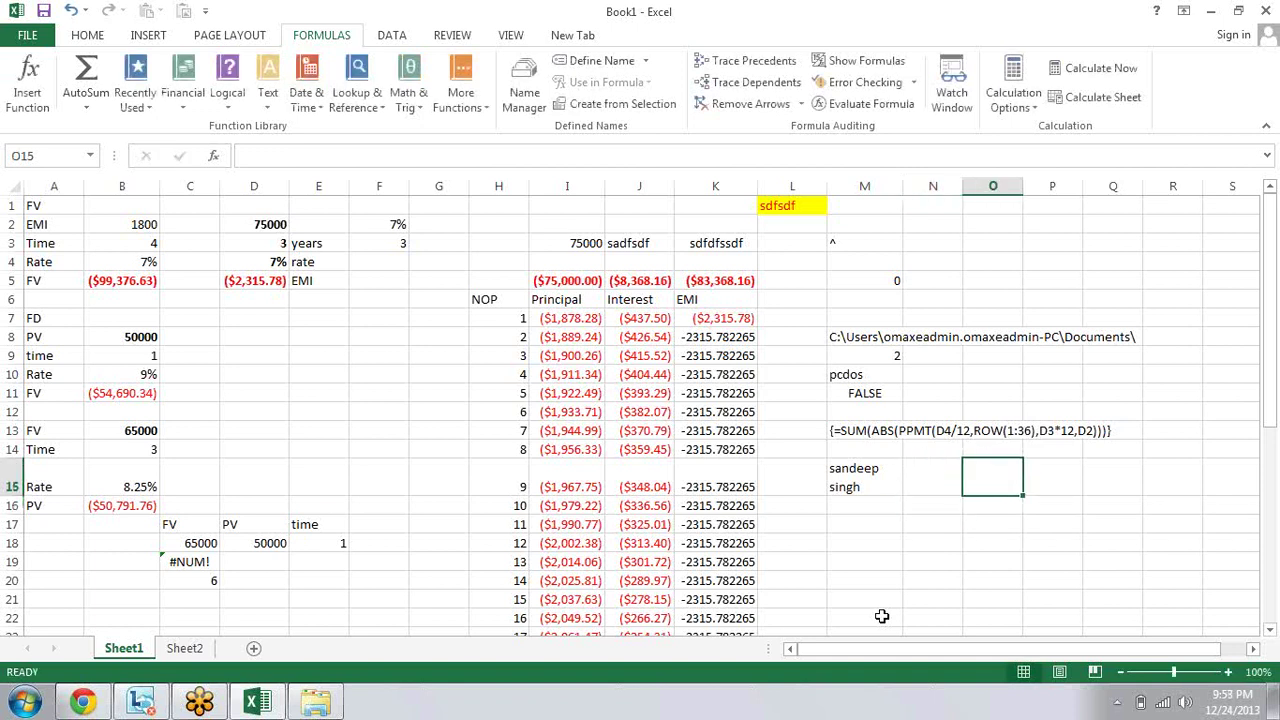
text(=I)
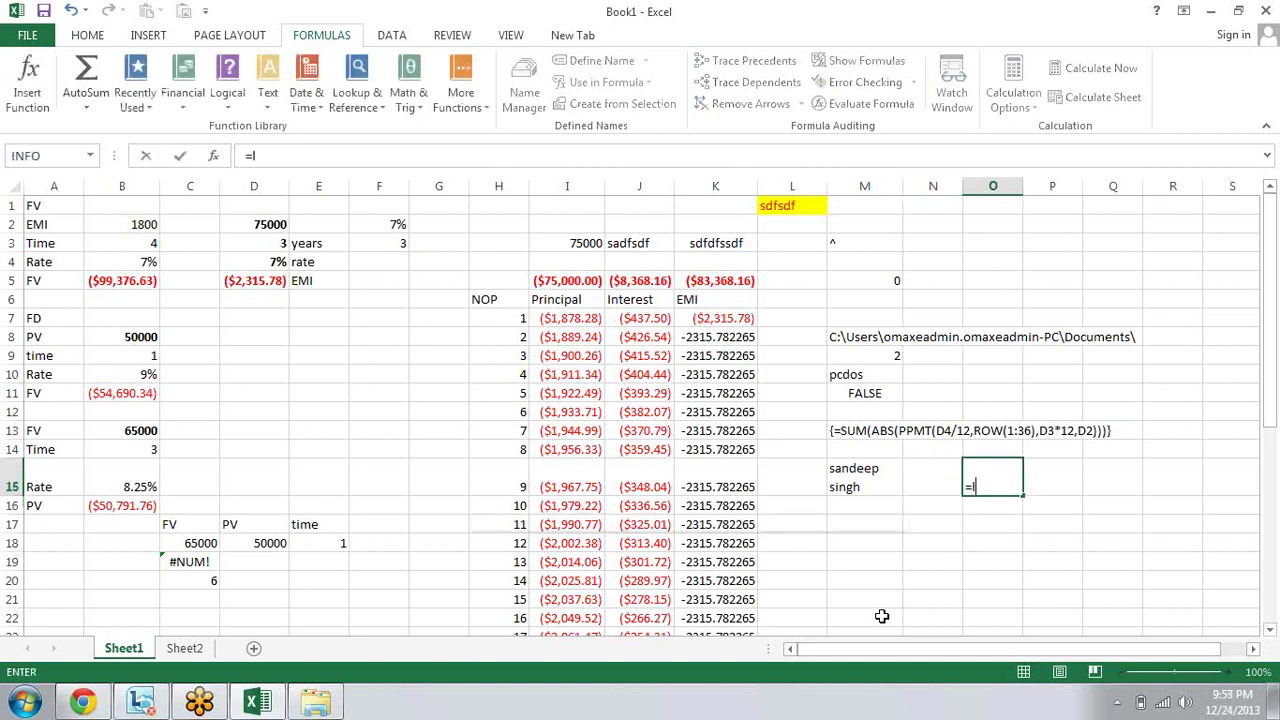
text(en)
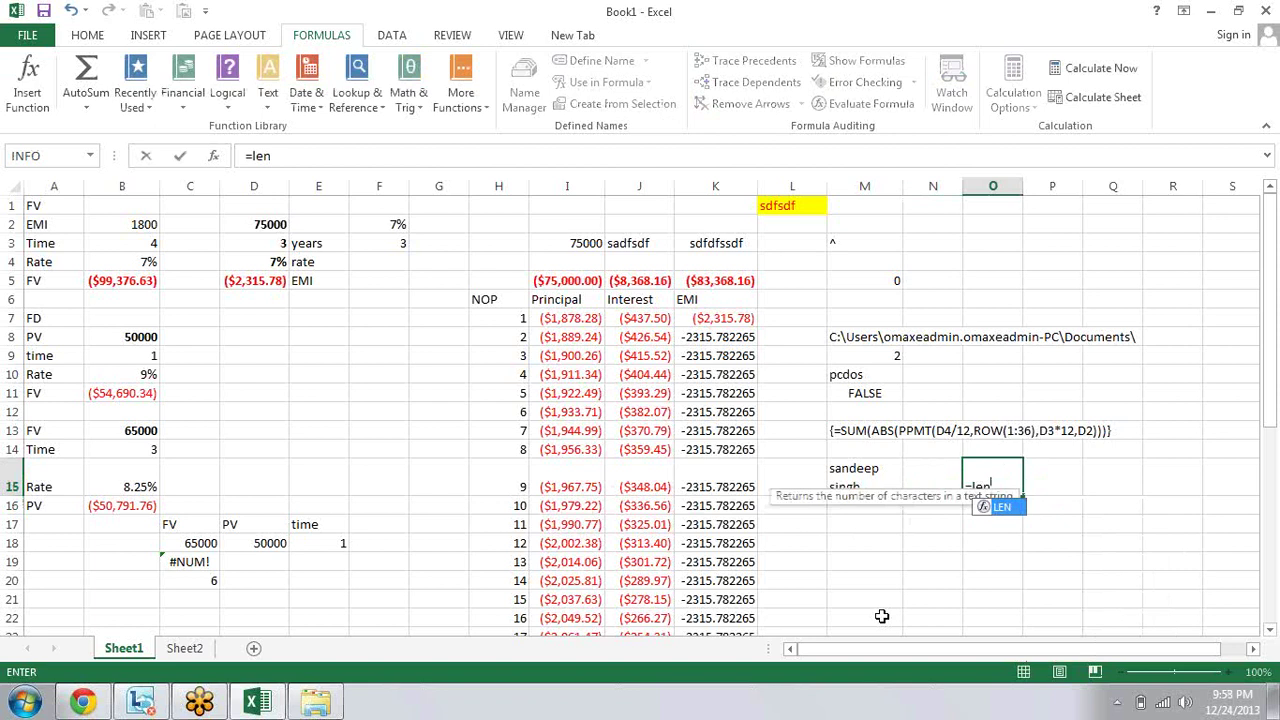
text(()
key(Left)
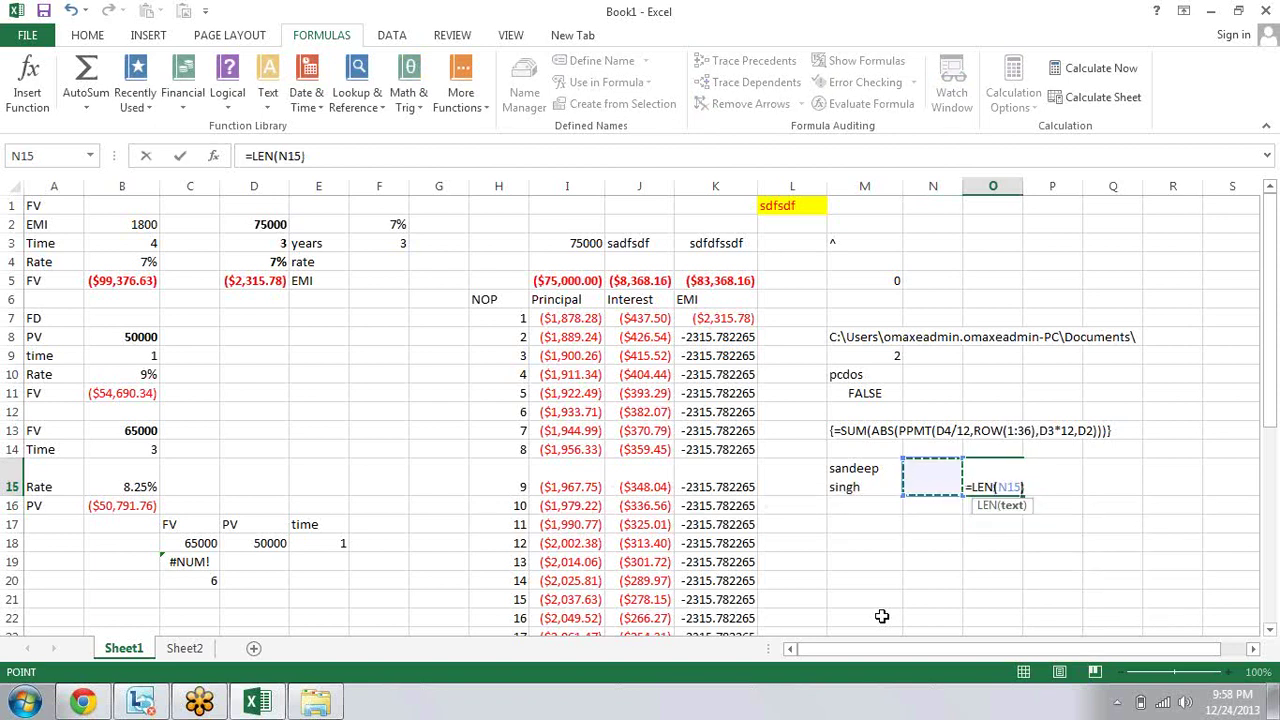
key(Return)
key(Up)
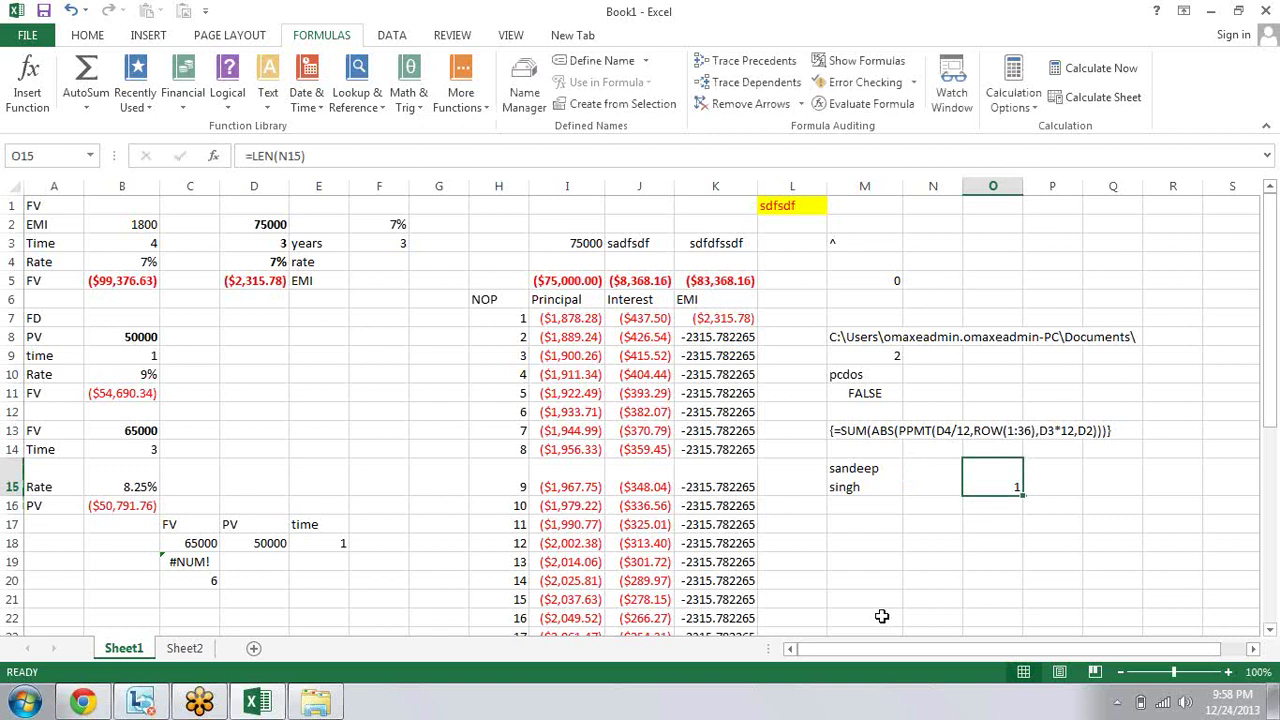
key(Left)
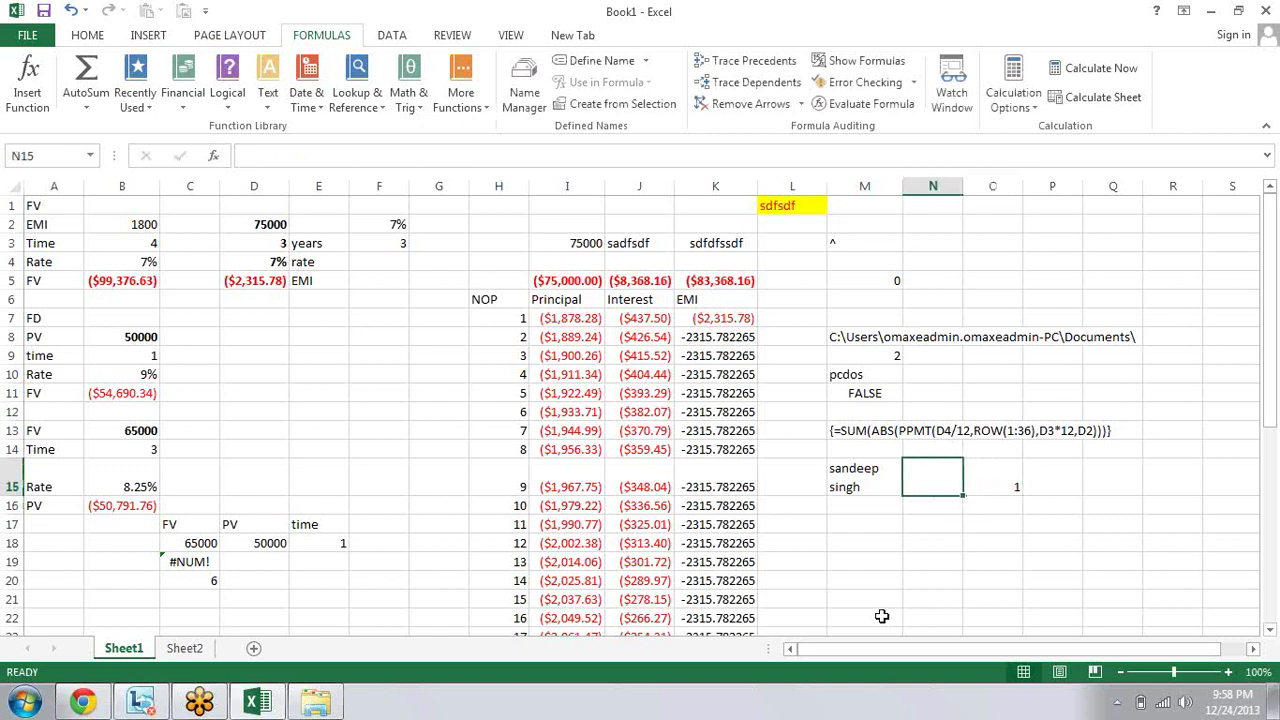
Step: Enter =CODE(N15) in N16, returning 10
key(Down)
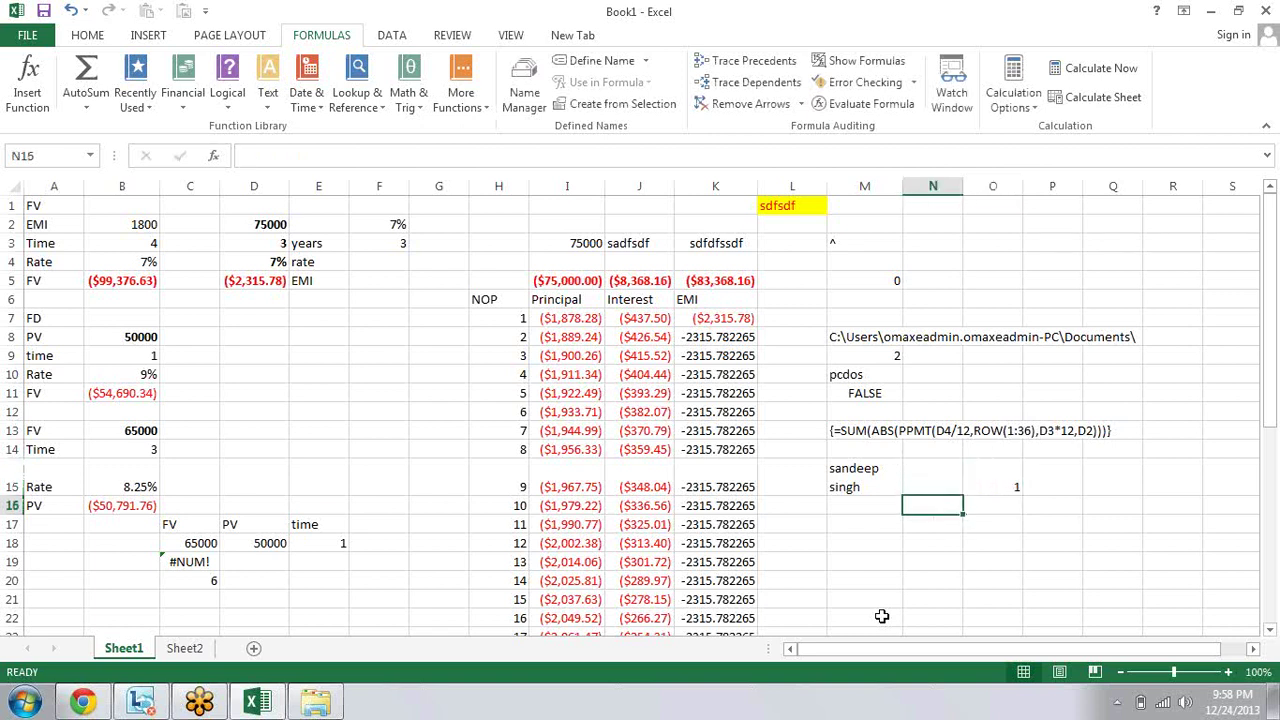
text(=)
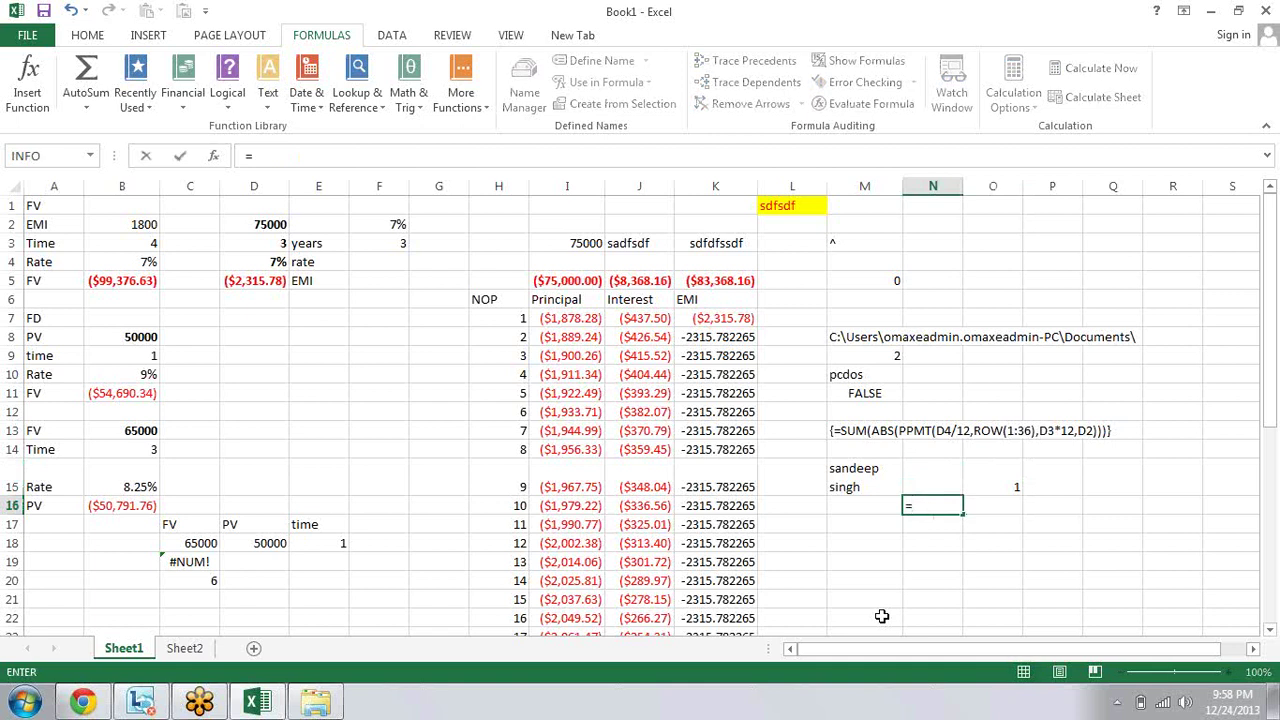
text(cod)
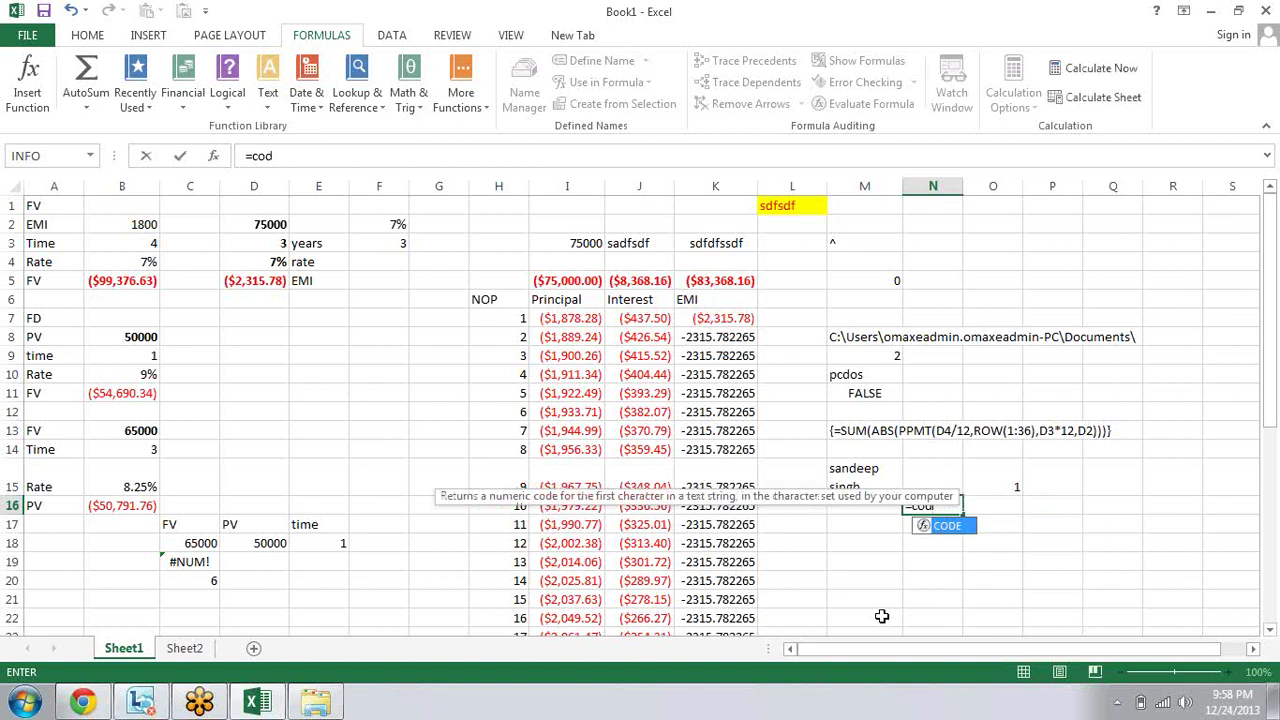
key(Tab)
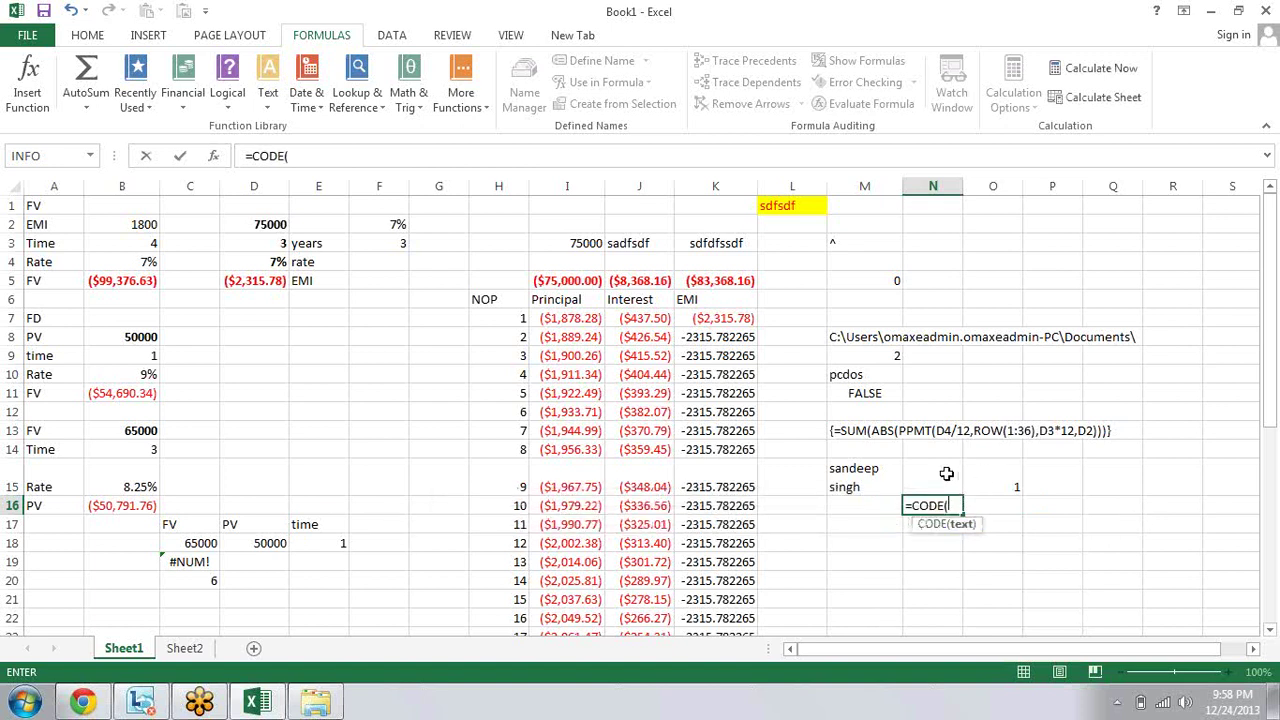
click(946, 472)
text())
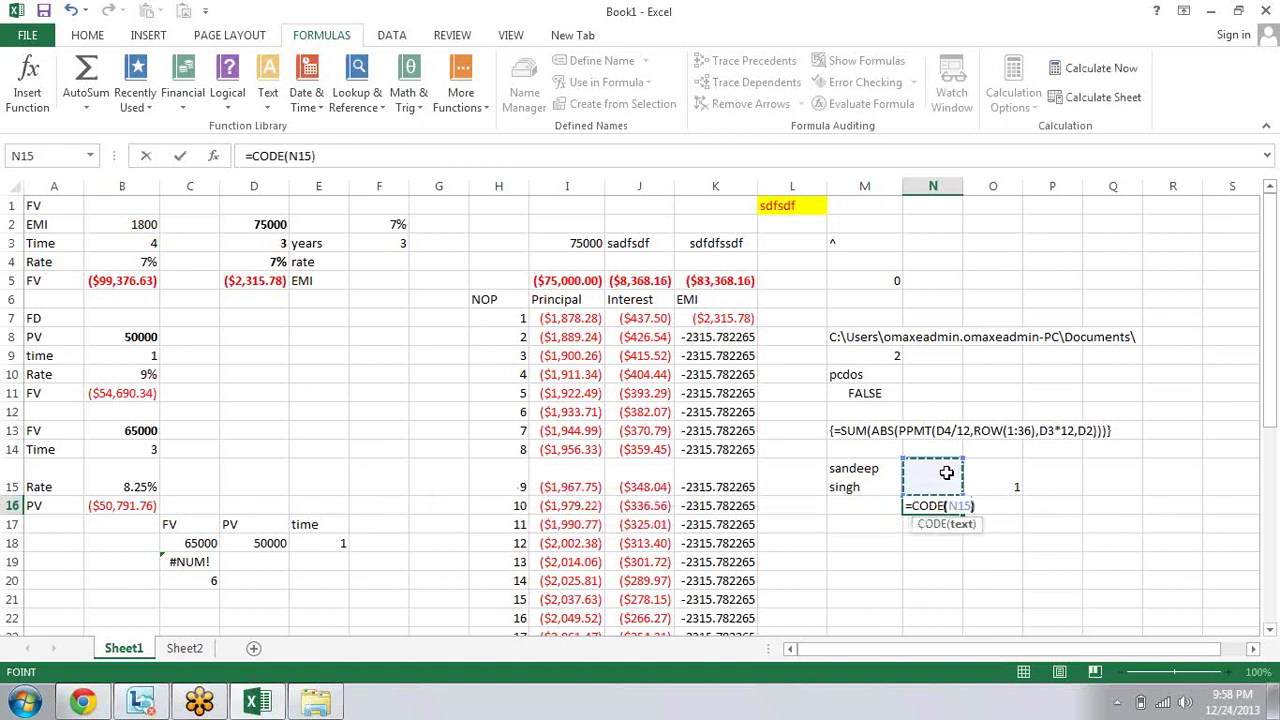
key(Return)
key(Up)
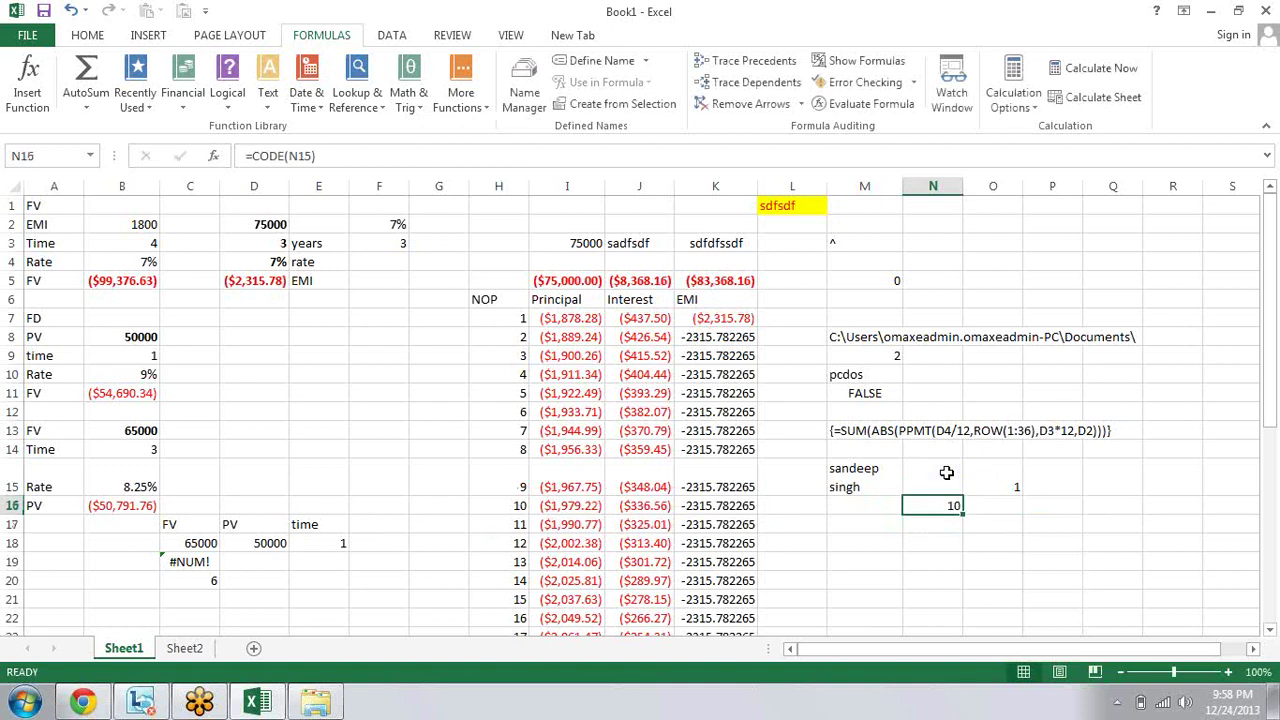
Step: Enter =ISNONTEXT(N15) in N17
key(Down)
text(=)
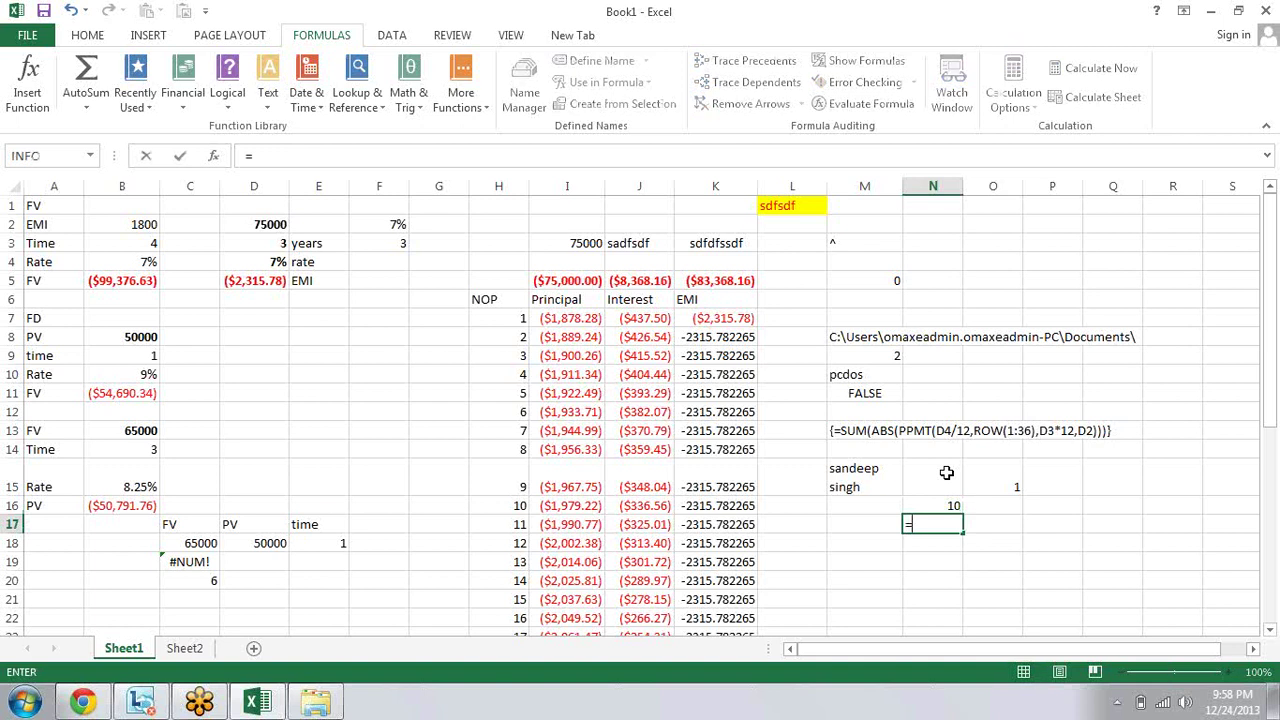
text(is)
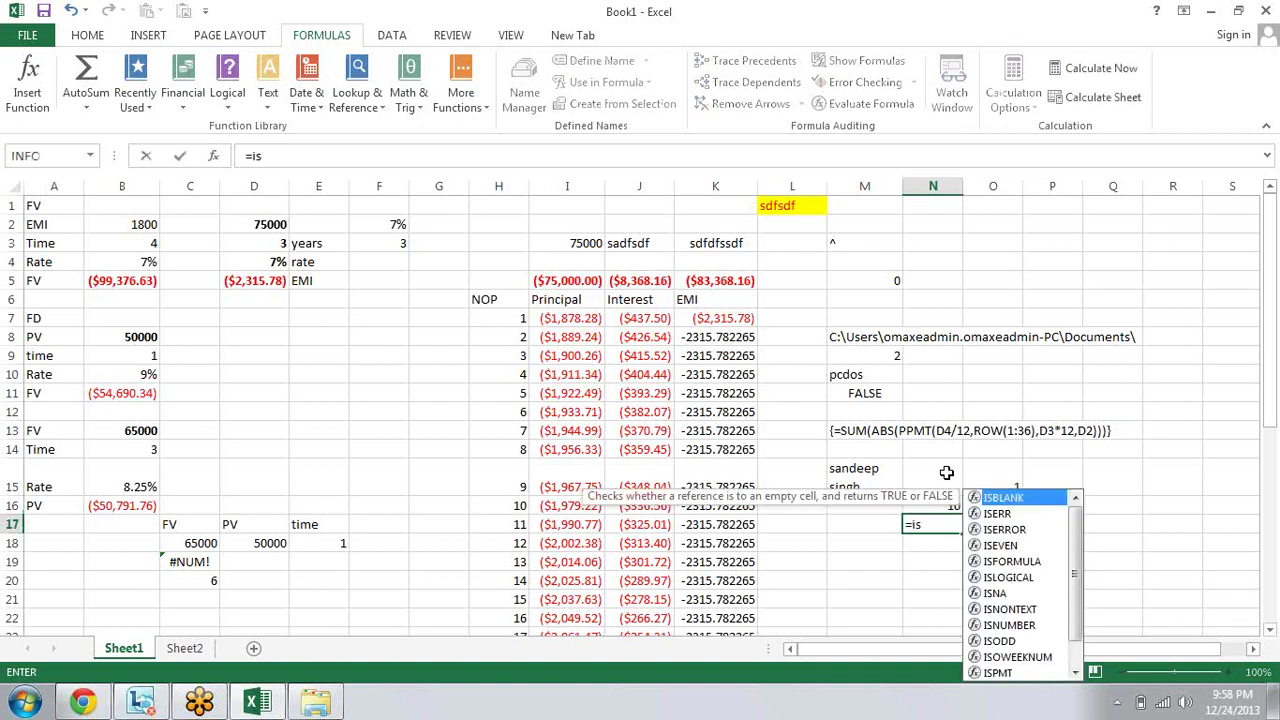
key(Down)
key(Down)
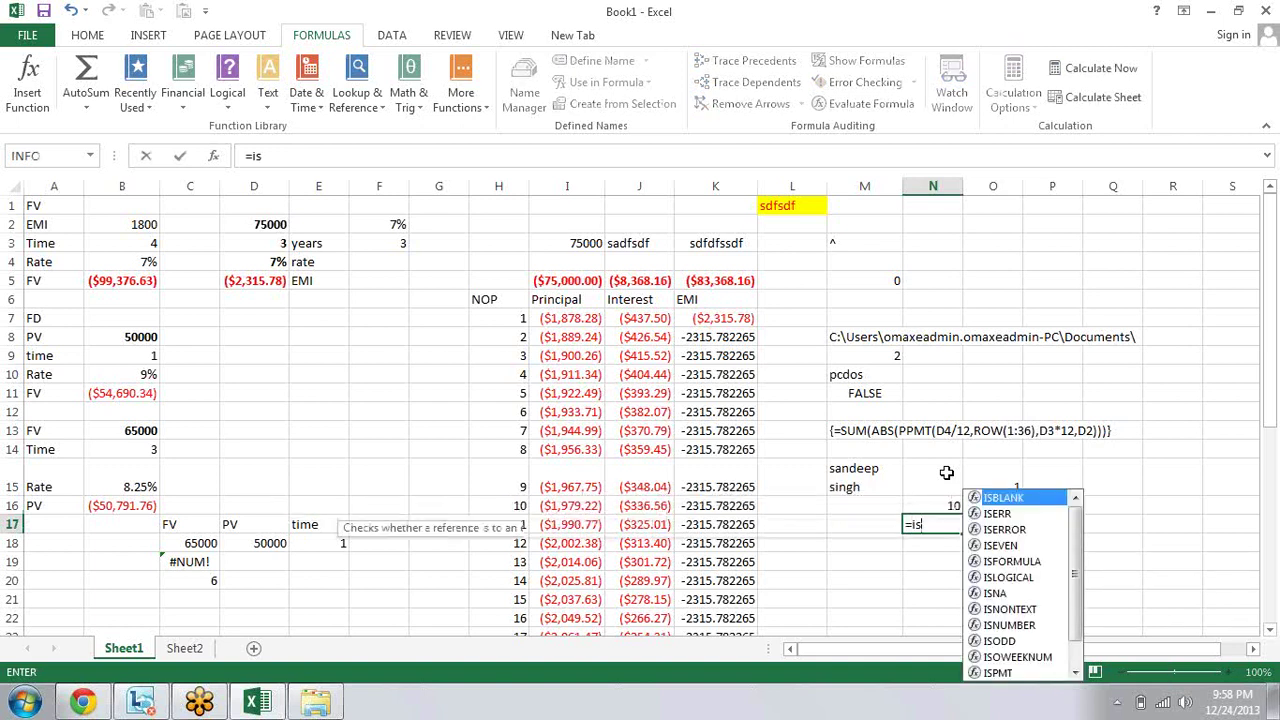
key(Down)
key(Down)
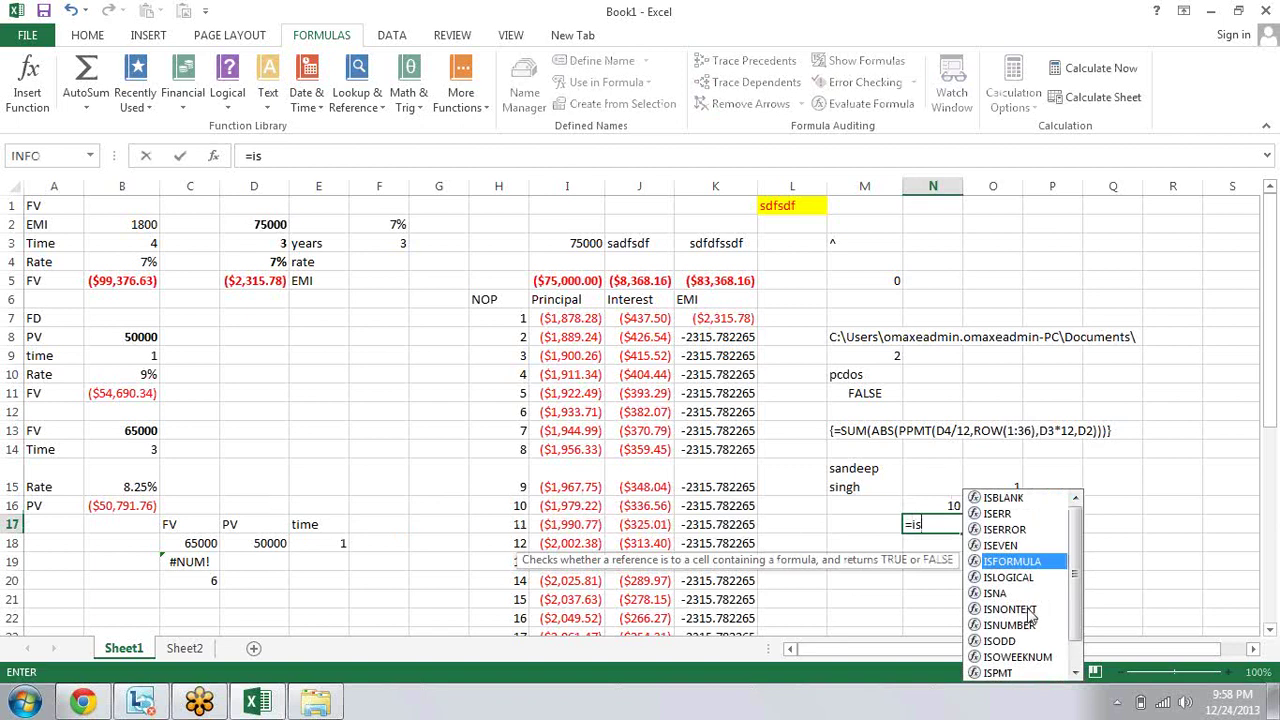
click(1028, 610)
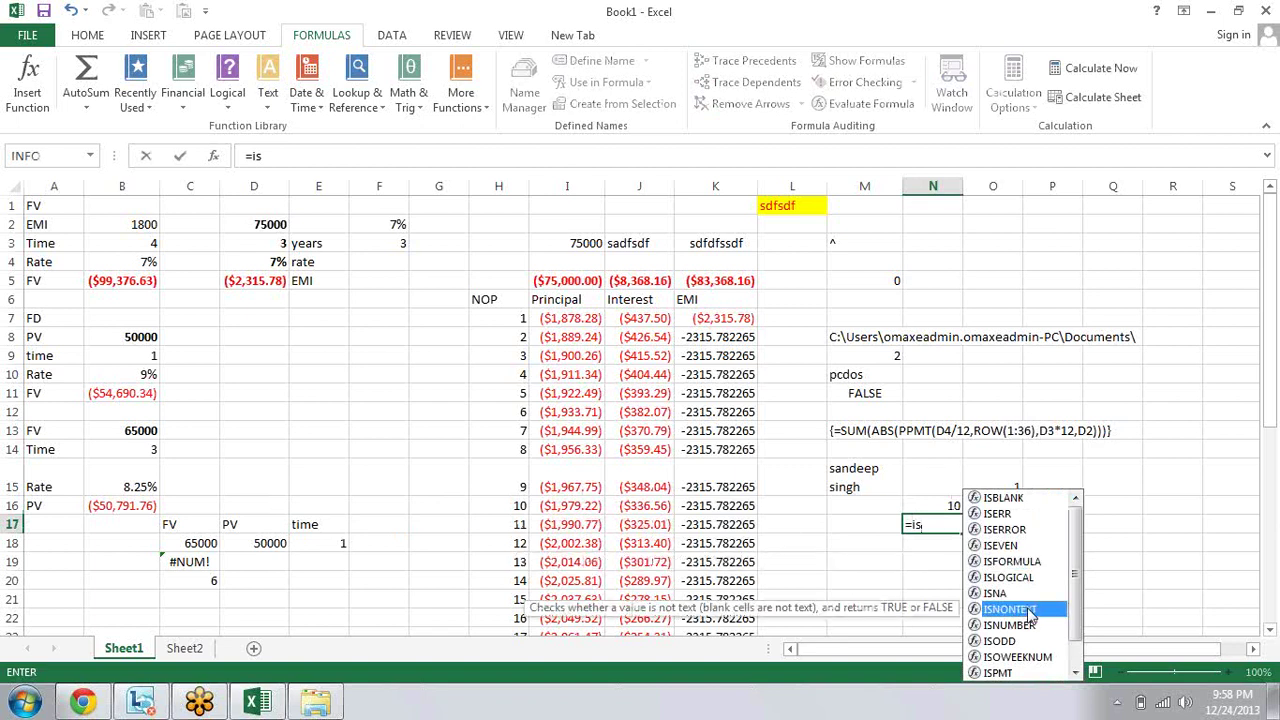
double_click(1028, 610)
click(941, 487)
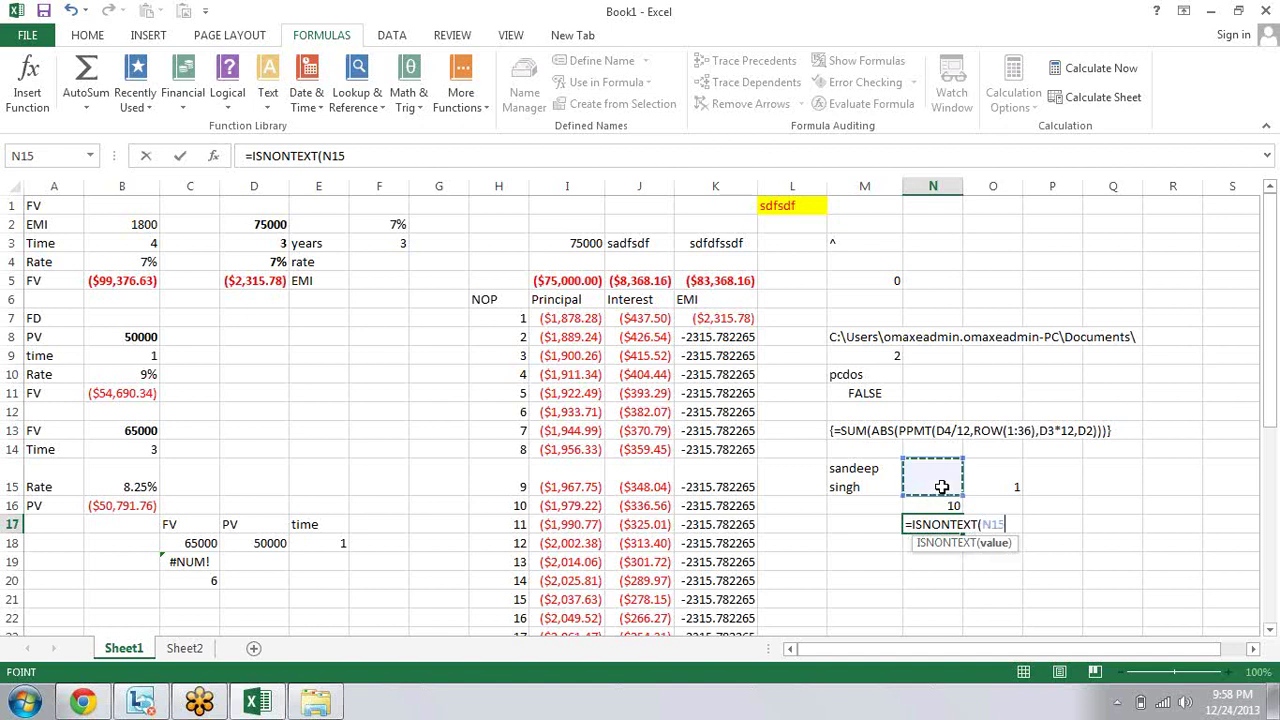
text())
key(Return)
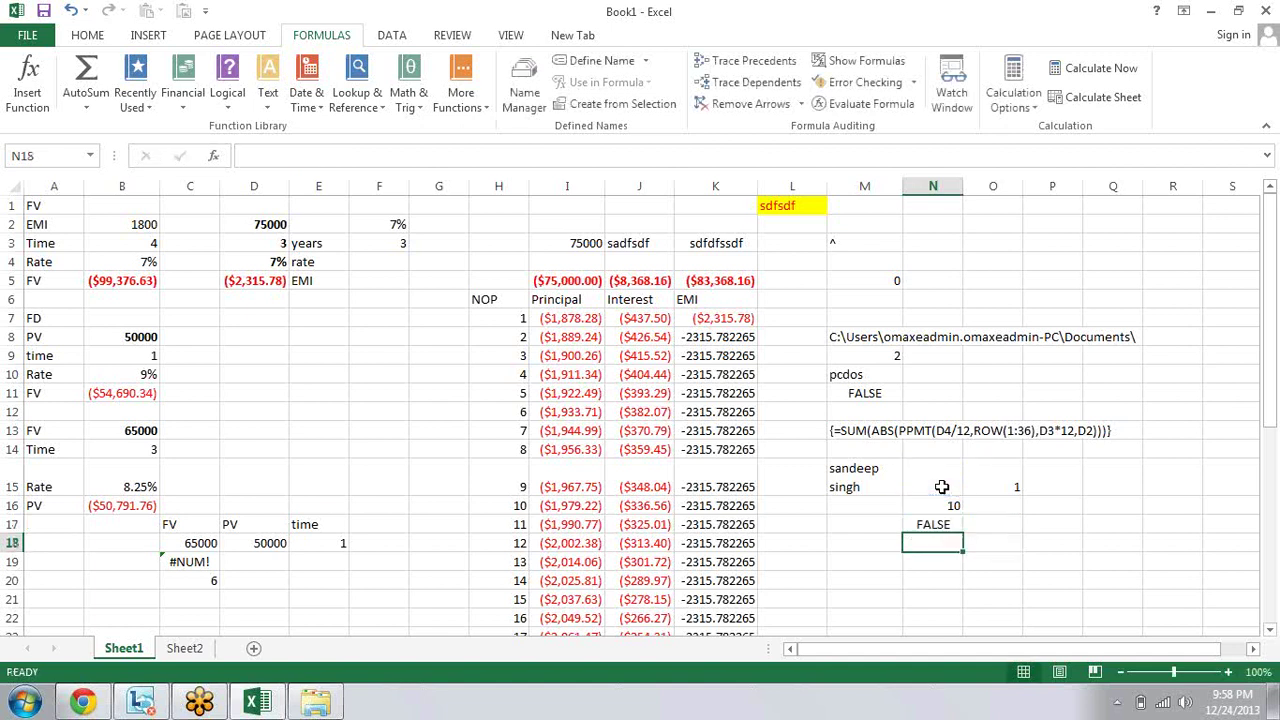
Step: Recommit N17's ISNONTEXT formula, showing FALSE, and open its Function Arguments dialog
key(Up)
key(F2)
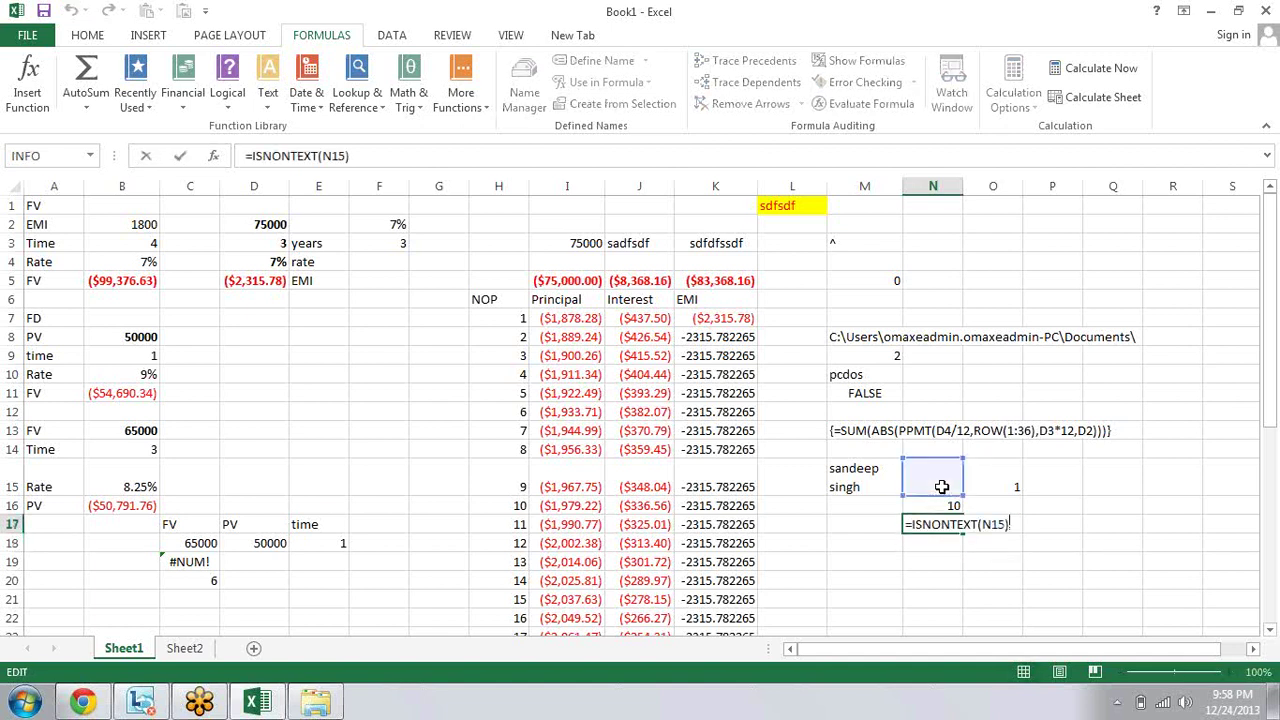
key(Return)
key(Up)
key(Up)
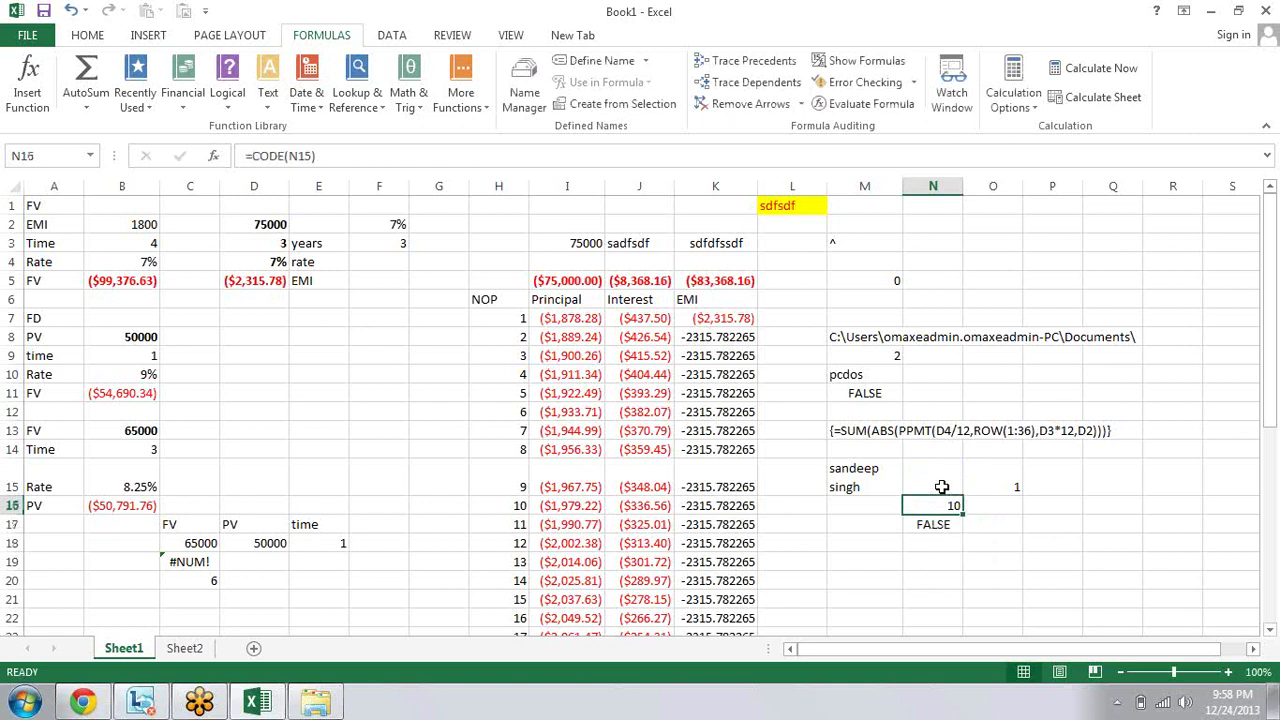
key(Down)
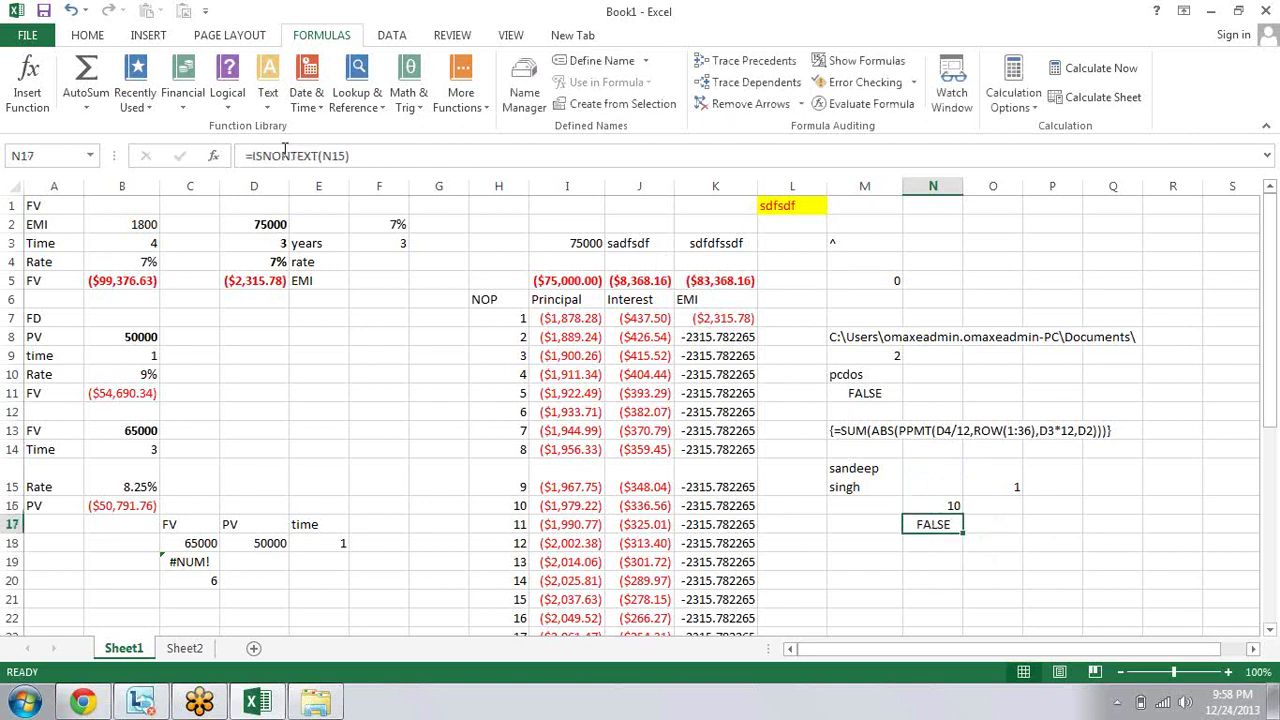
click(213, 155)
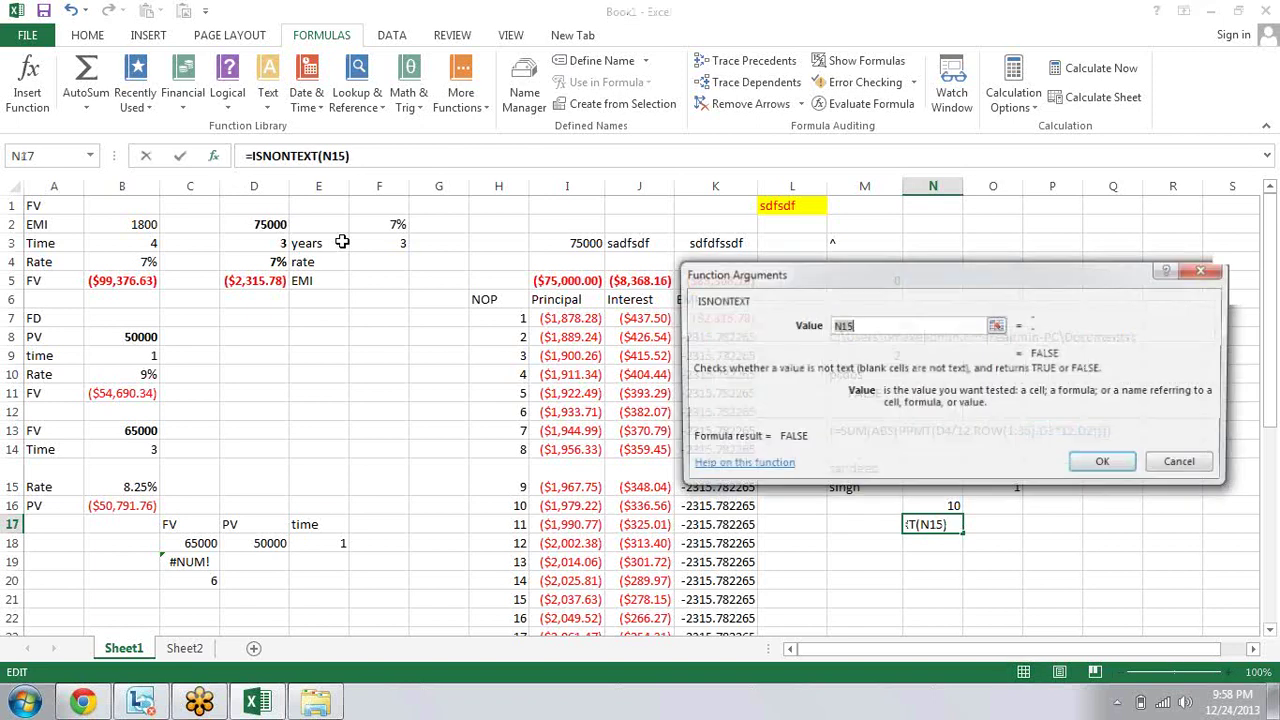
Step: Open the IS functions help article and read the note about blank cells returning TRUE
click(740, 466)
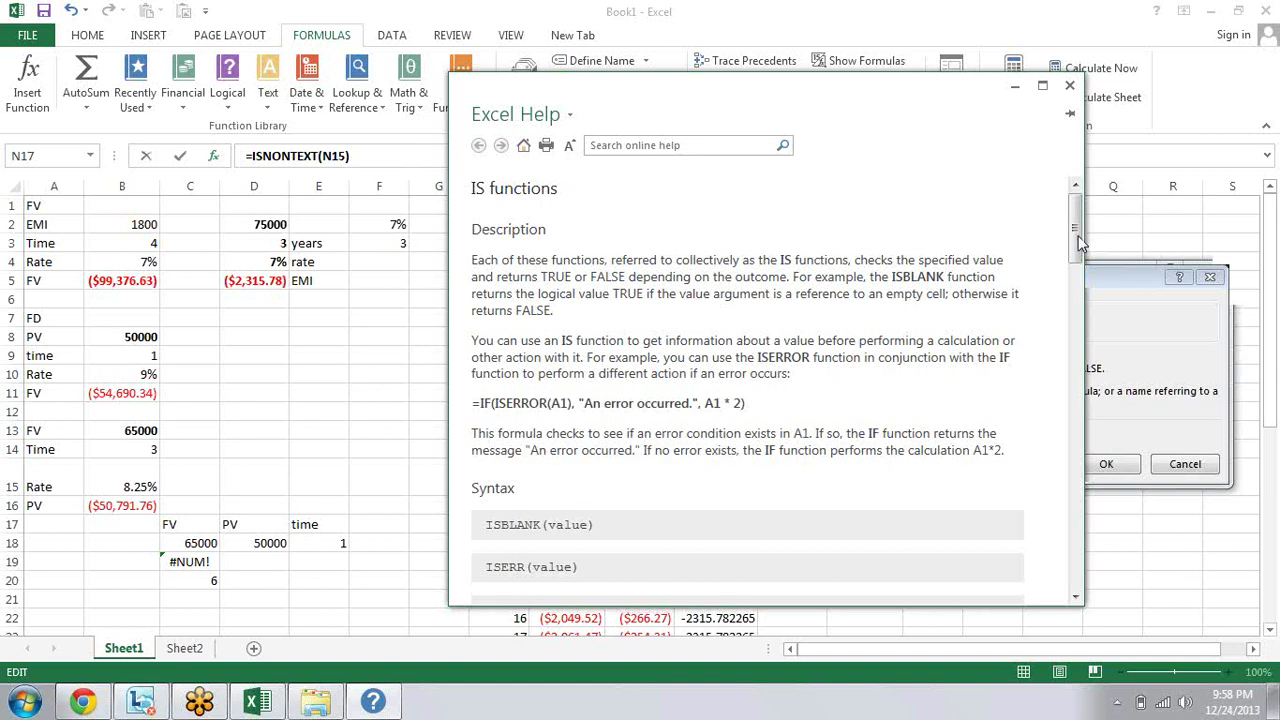
drag(1078, 240, 1069, 372)
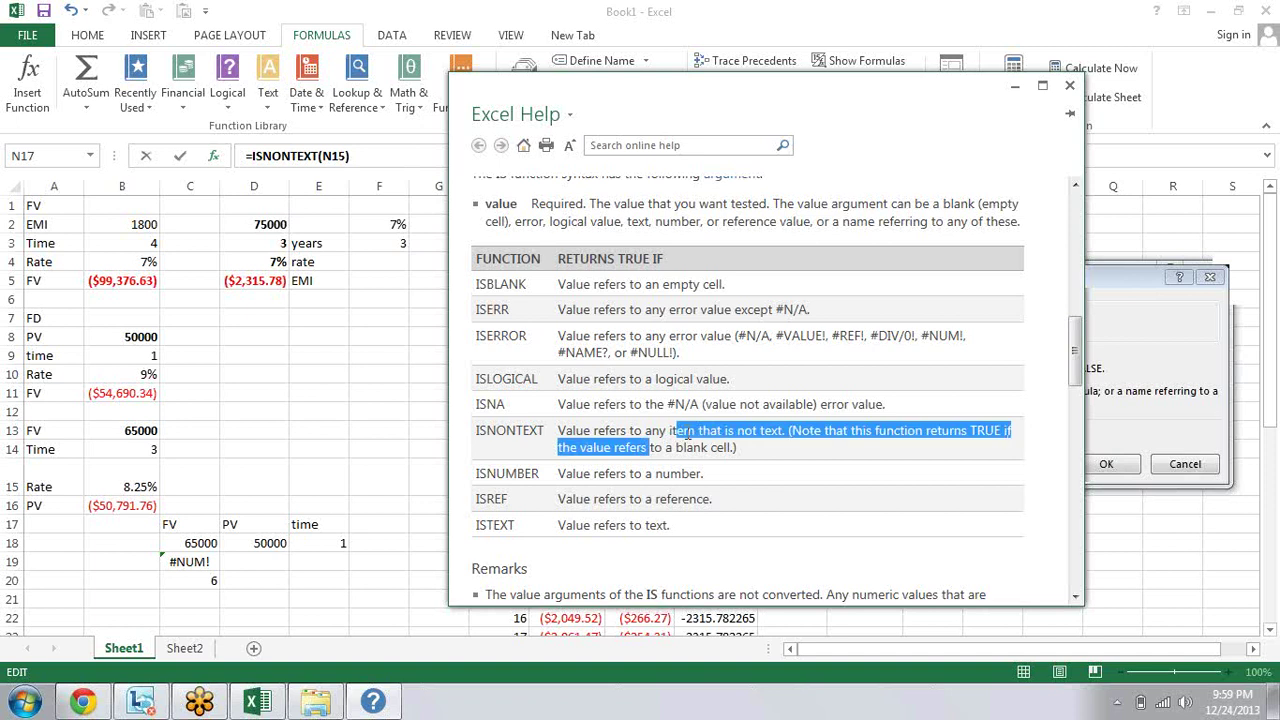
drag(646, 447, 785, 432)
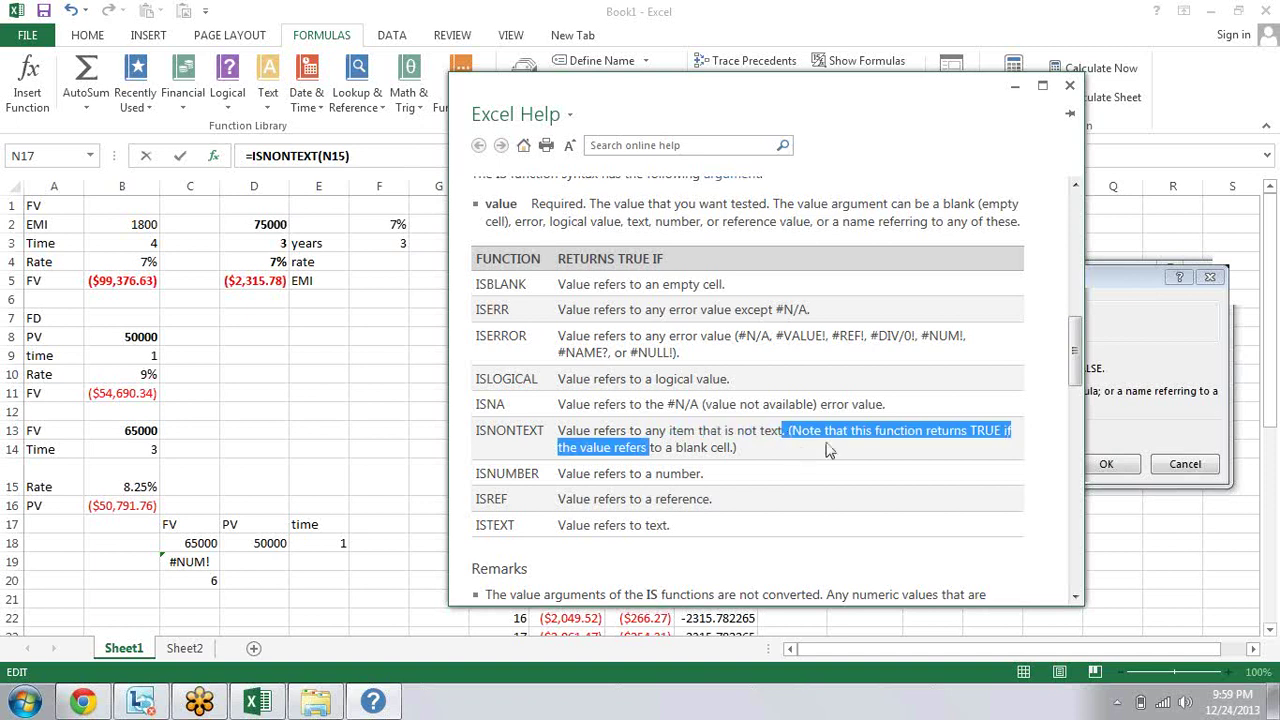
drag(876, 432, 965, 432)
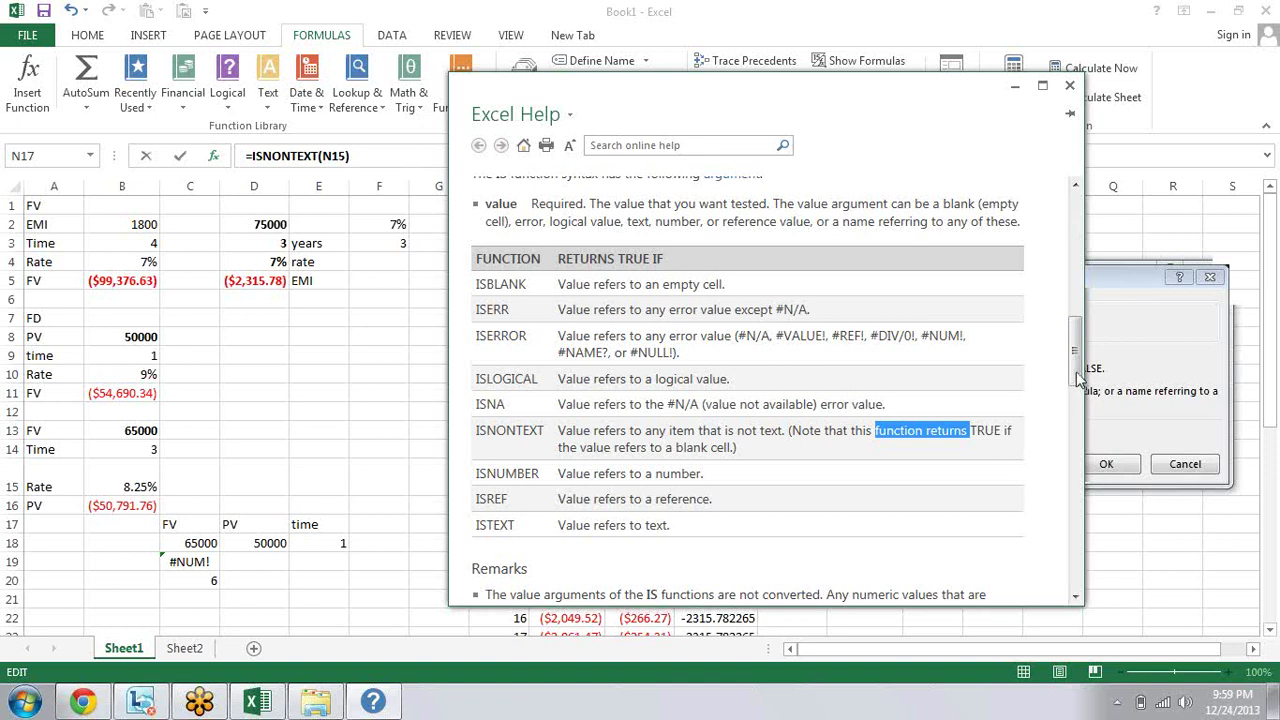
drag(1078, 378, 1078, 395)
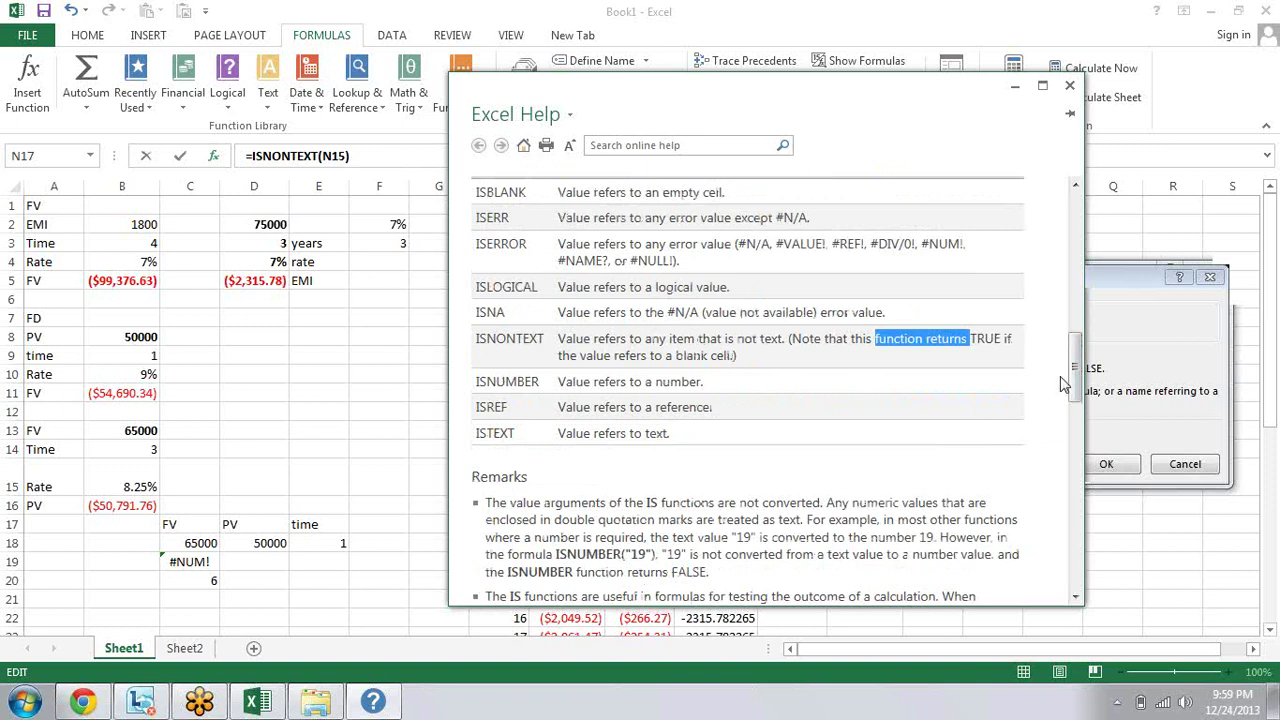
scroll(1079, 382, down, 1)
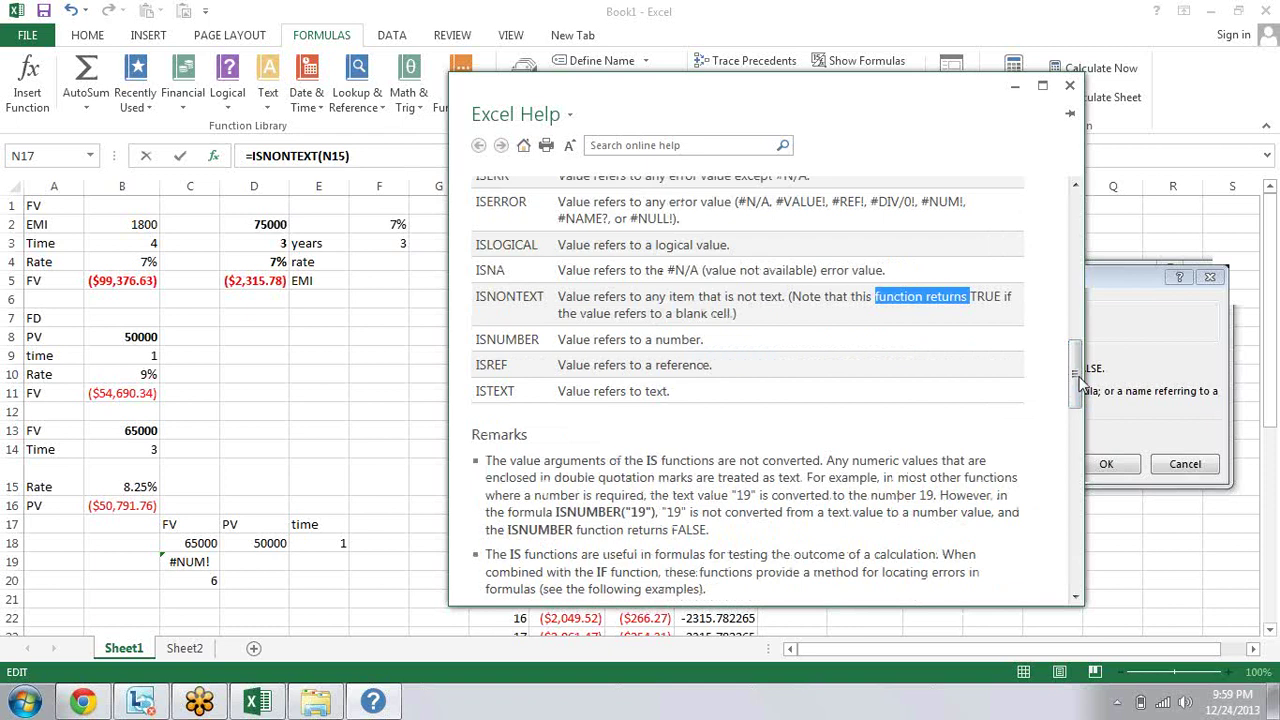
scroll(1078, 374, up, 1)
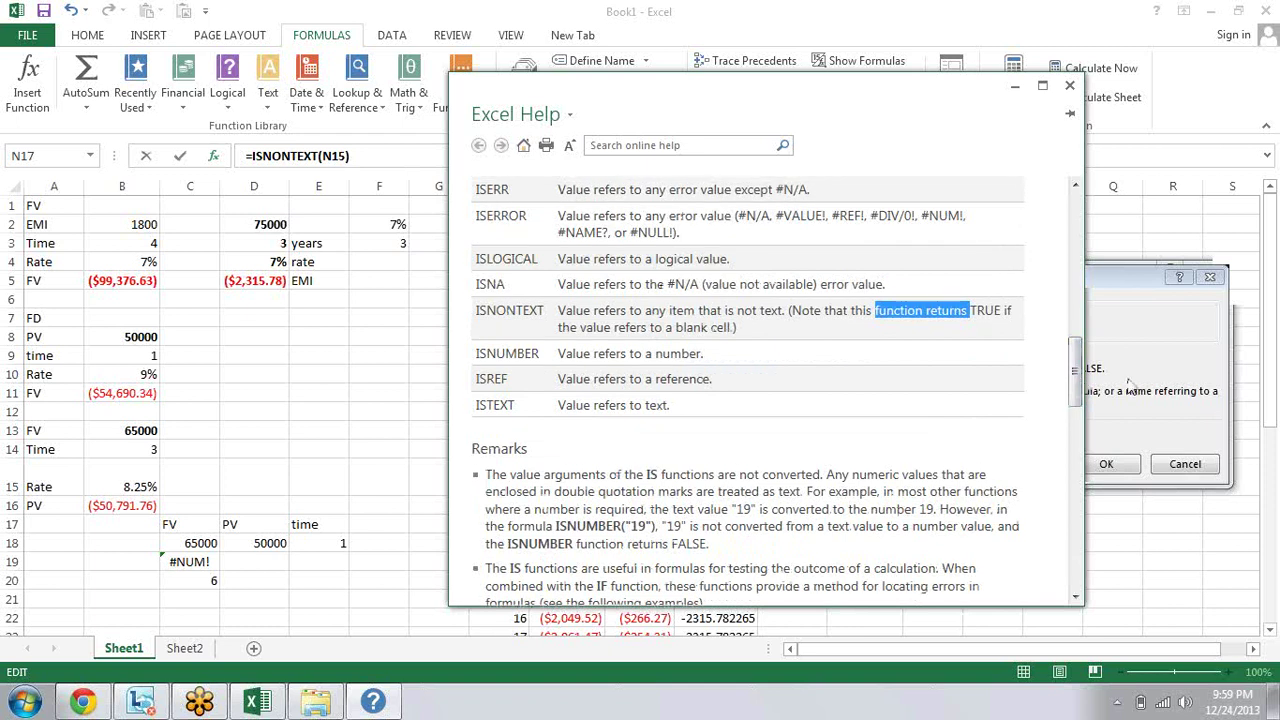
Step: Cancel the ISNONTEXT Function Arguments dialog and close Excel Help
click(1133, 428)
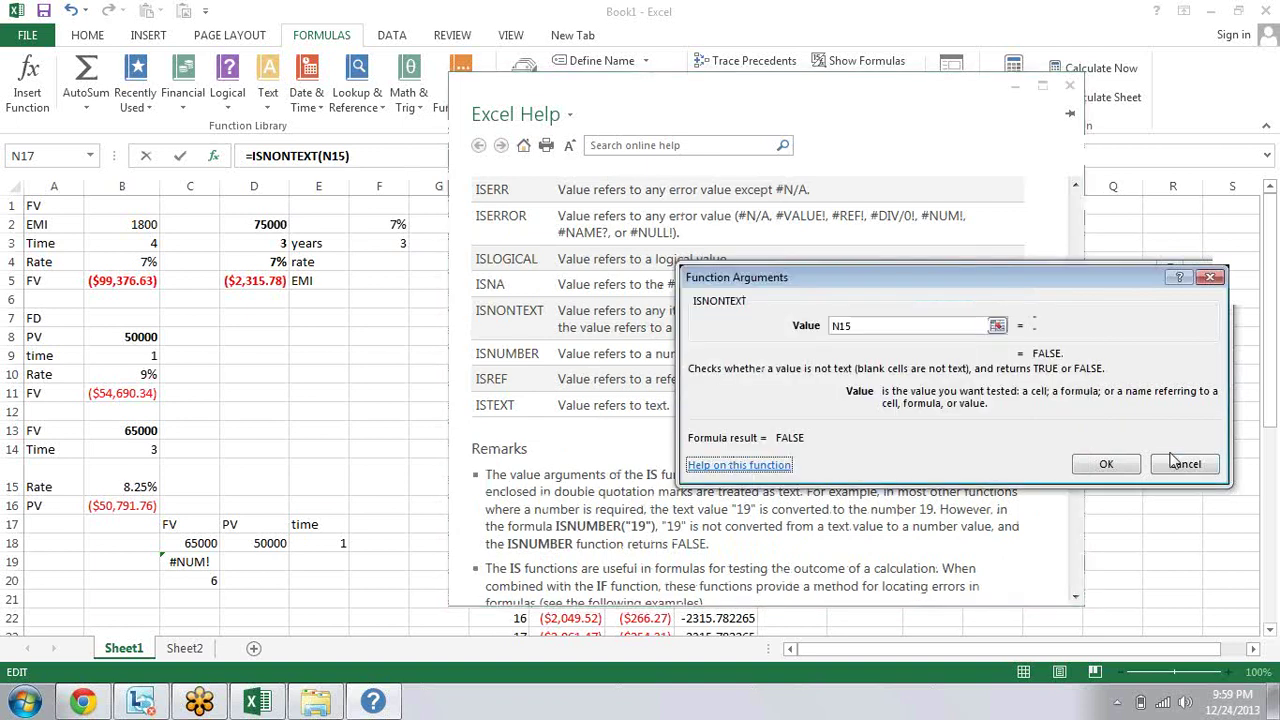
click(1185, 464)
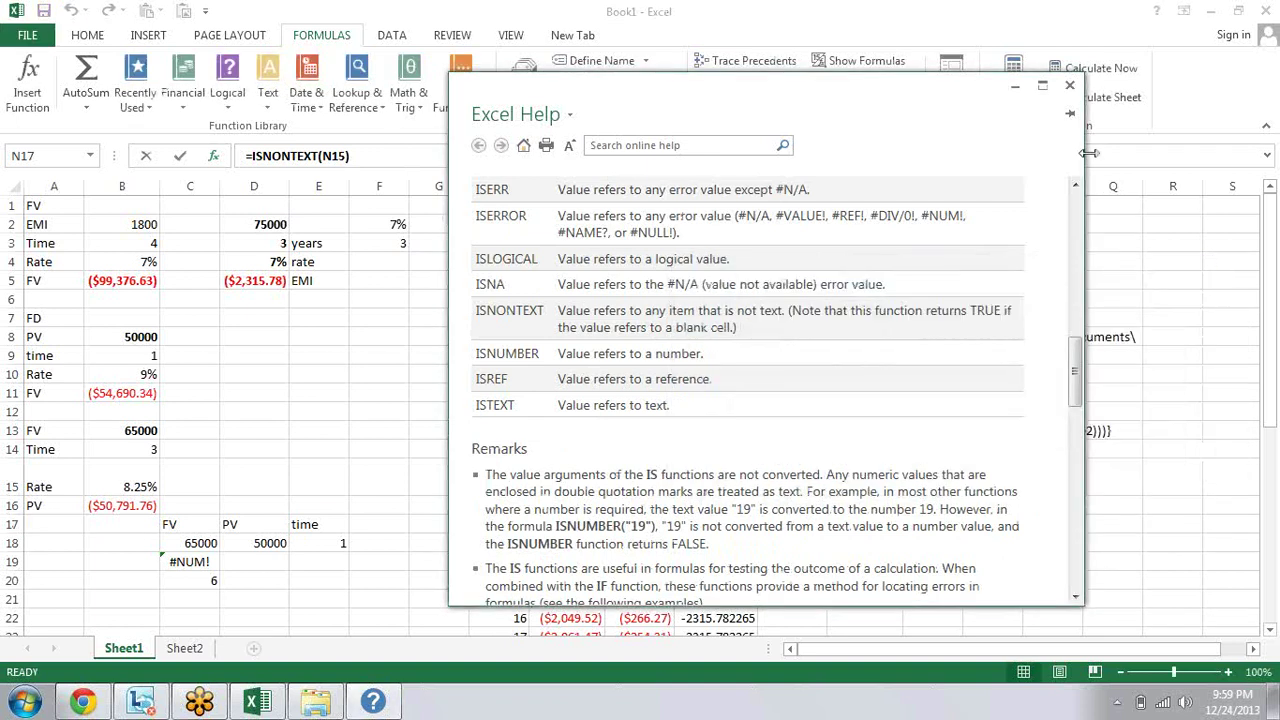
click(1069, 85)
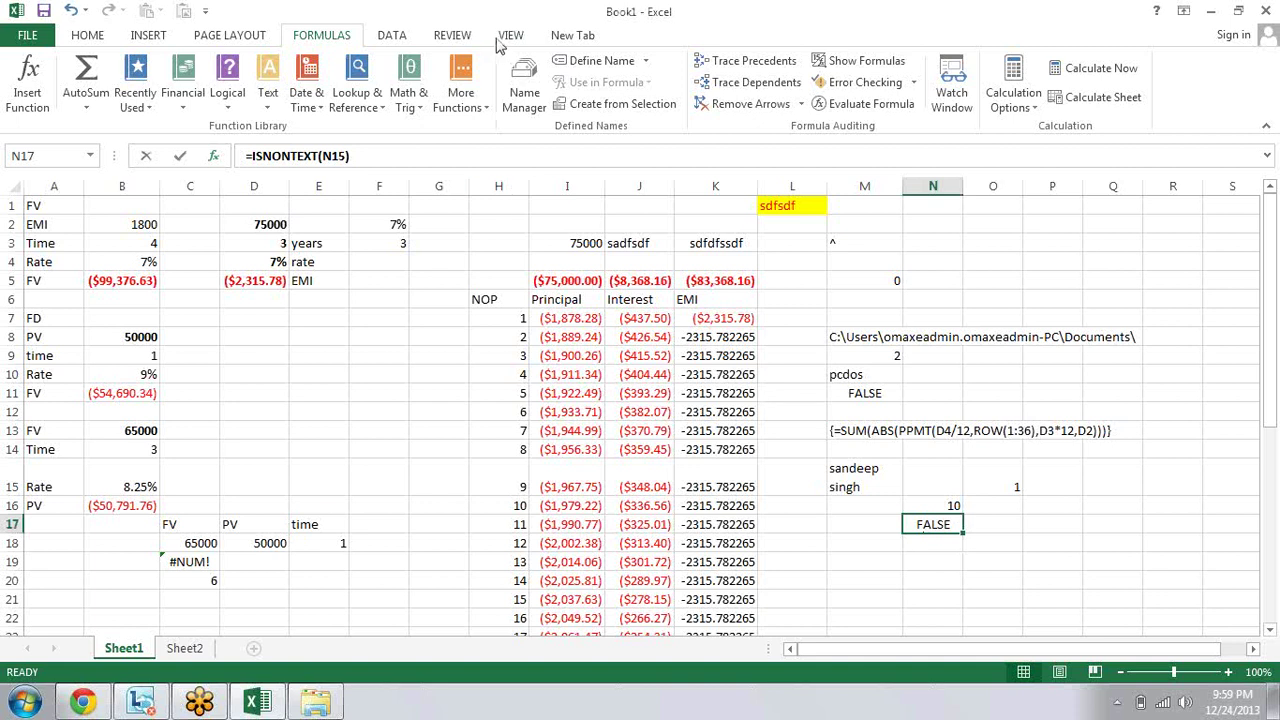
click(830, 537)
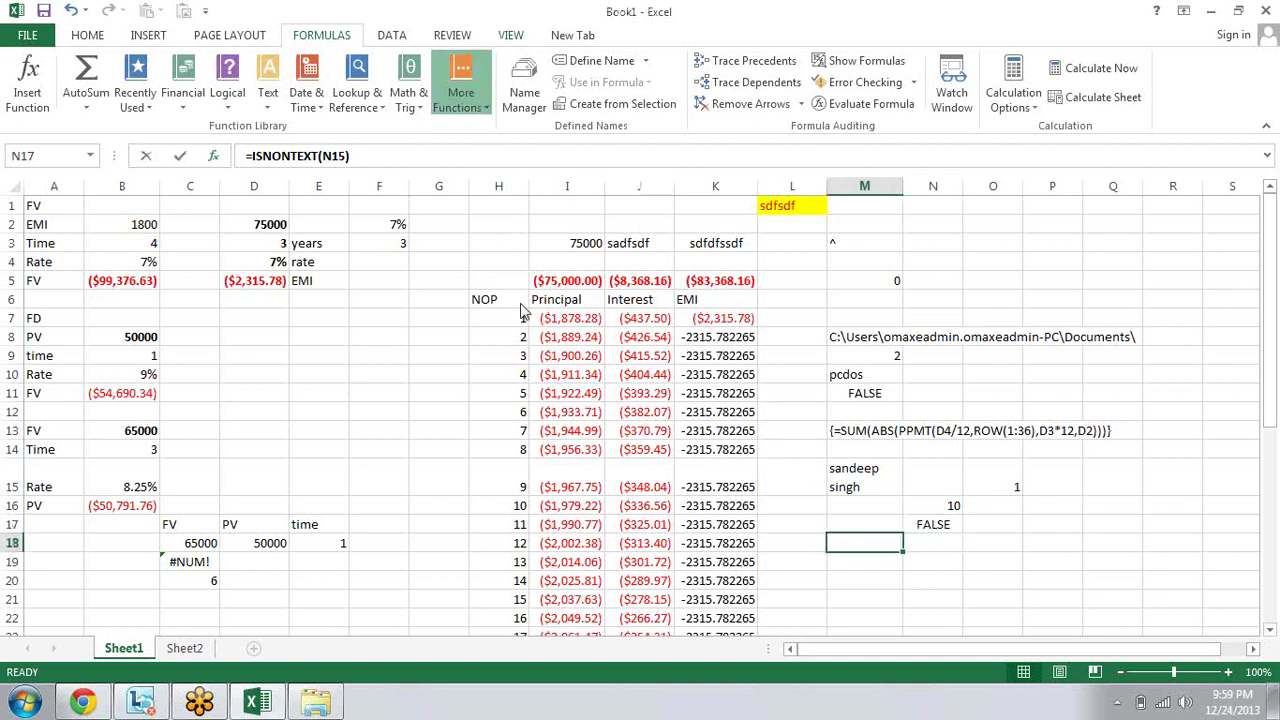
click(461, 92)
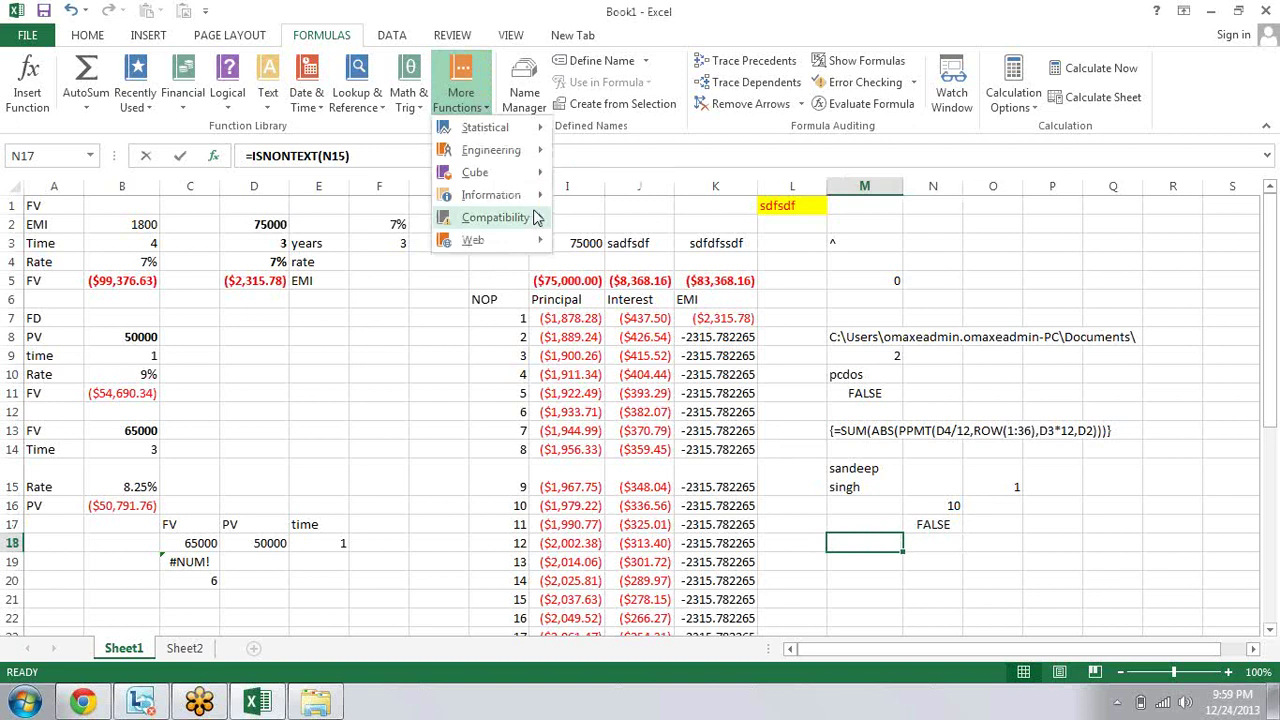
mouse_move(535, 217)
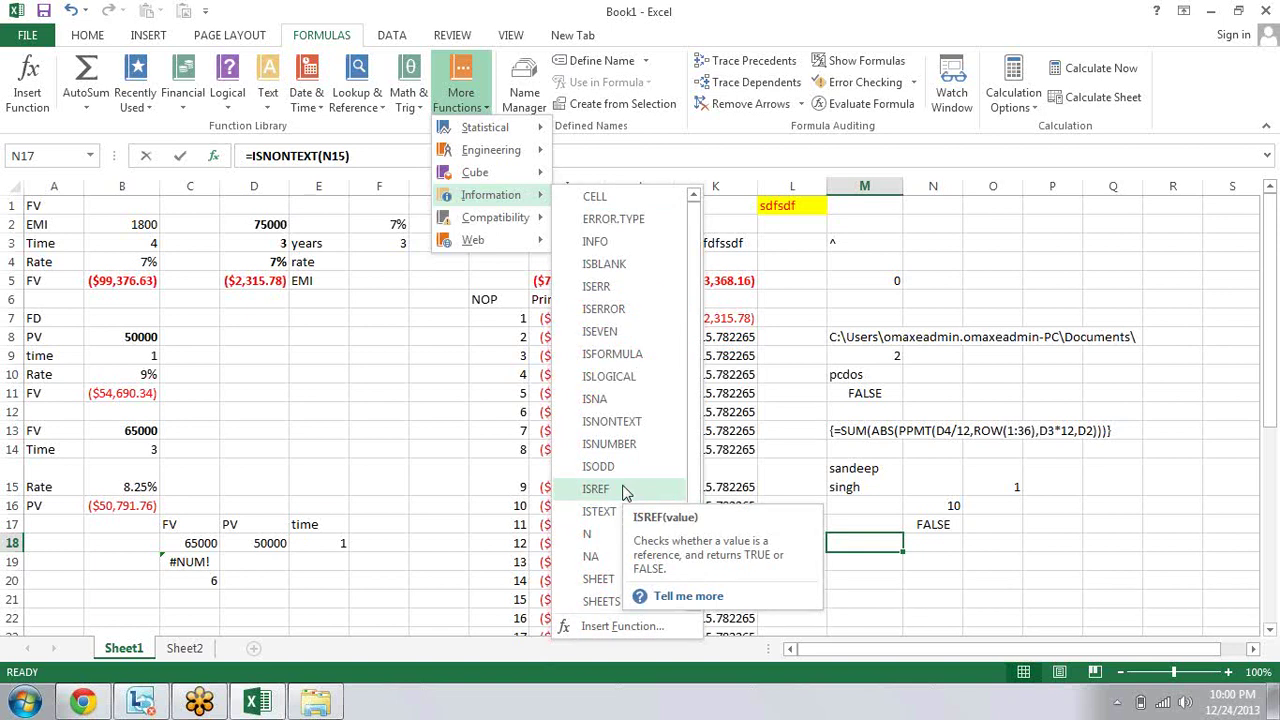
click(848, 372)
click(944, 240)
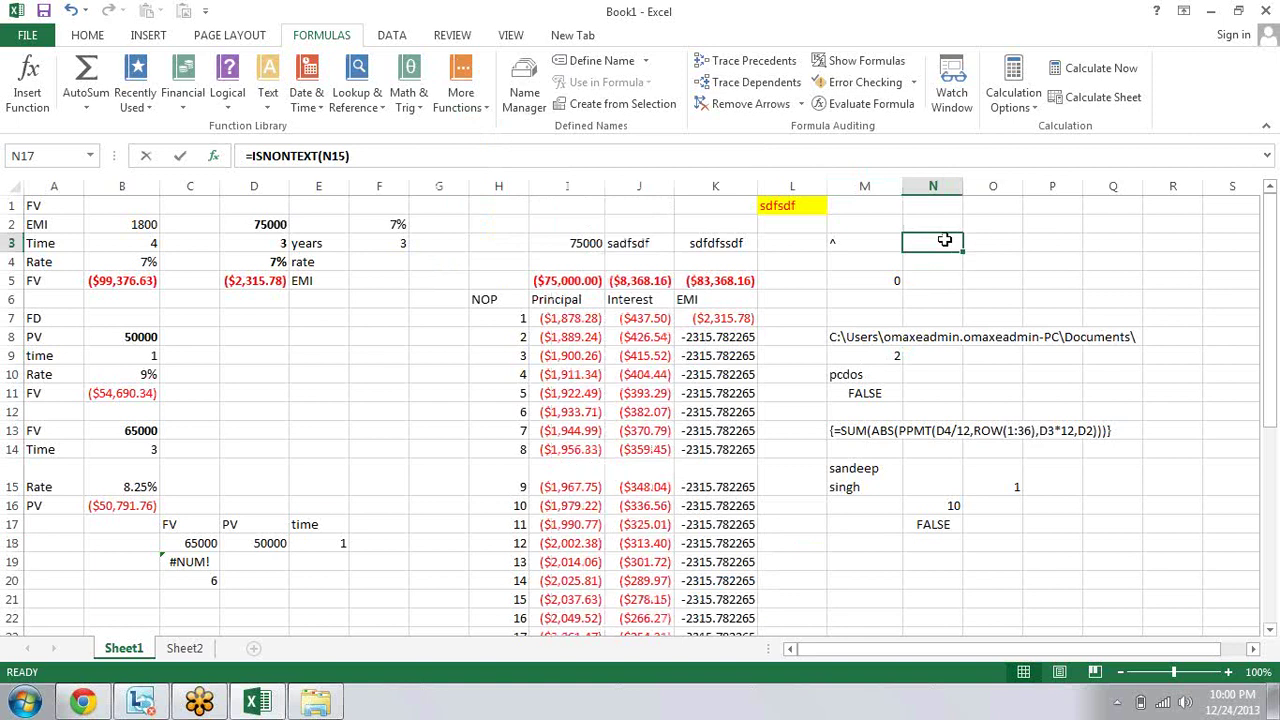
Step: Enter =ADDRESS(1,1) in N3, returning $A$1
text(=add)
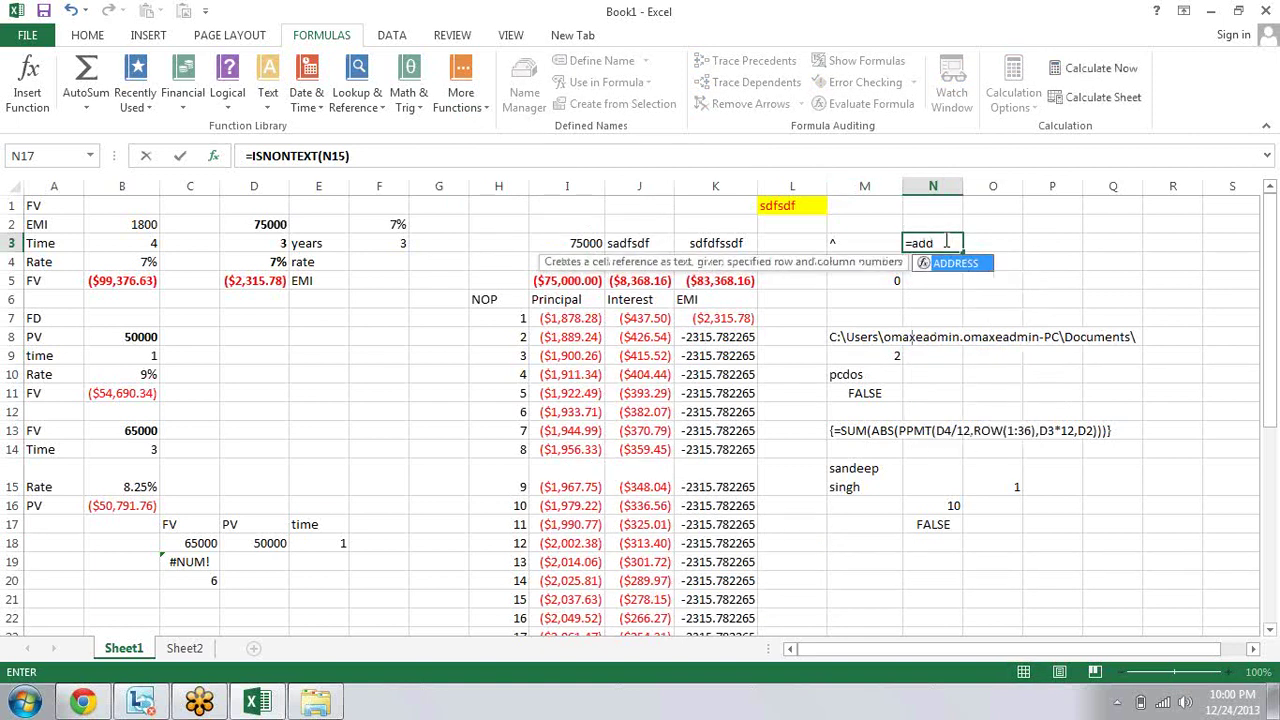
key(Tab)
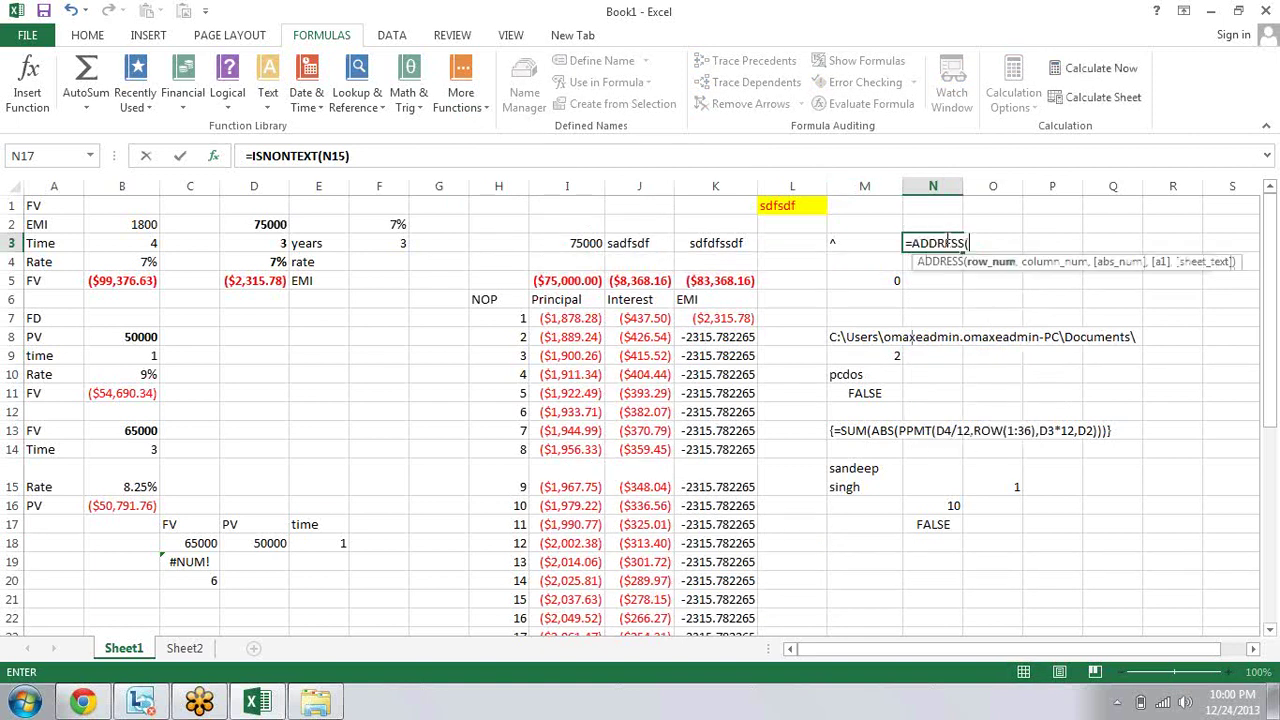
text(1,)
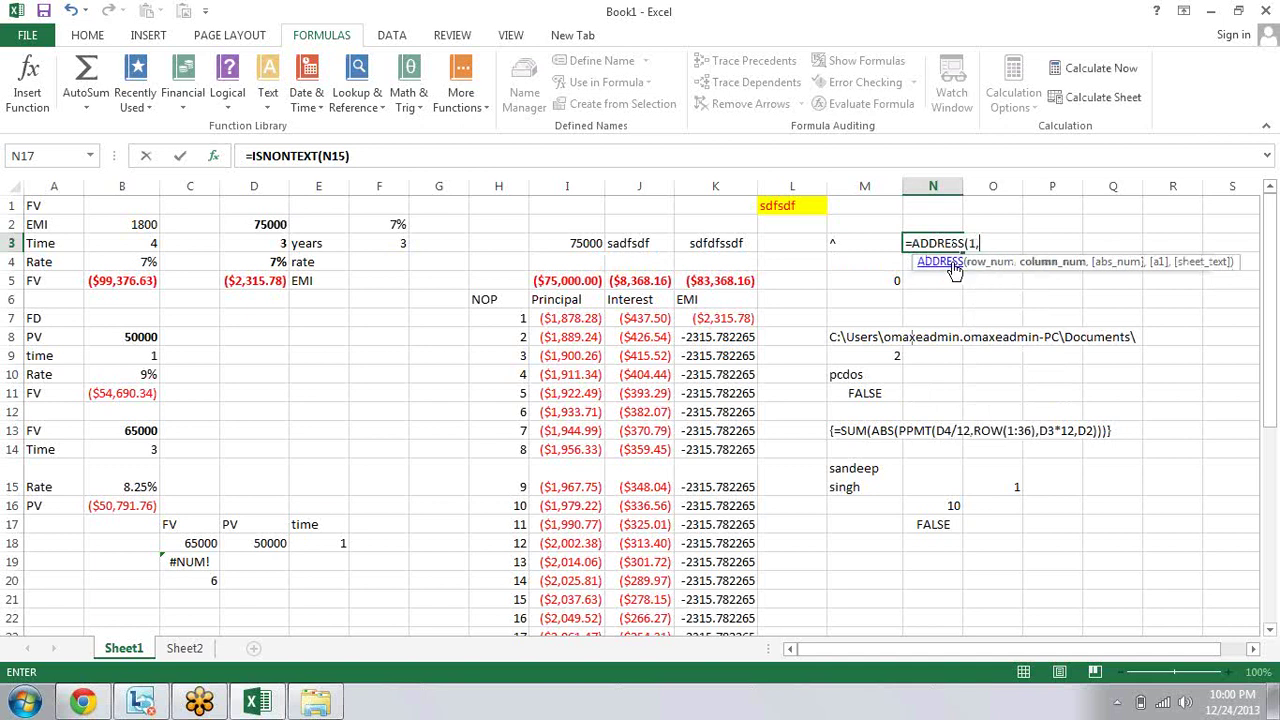
text(1,)
key(BackSpace)
text())
key(Return)
key(Up)
key(Right)
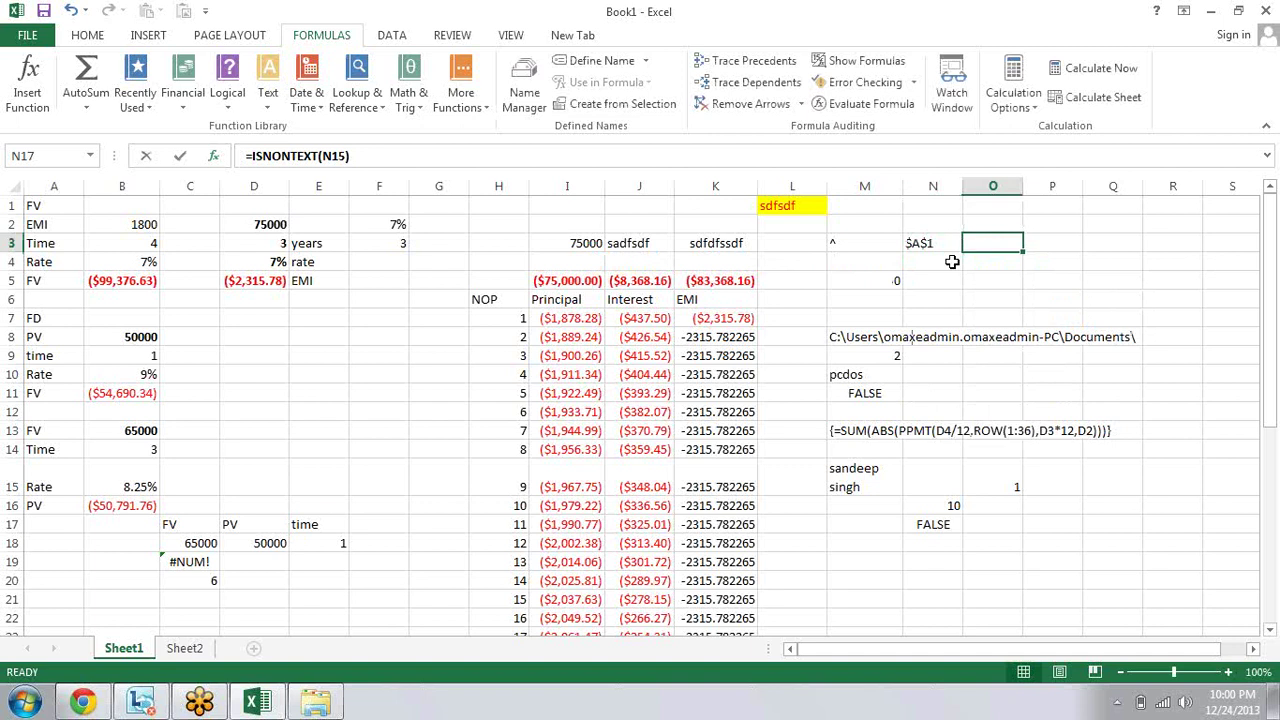
Step: Enter =ISREF(N3) in O3, returning TRUE
text(=)
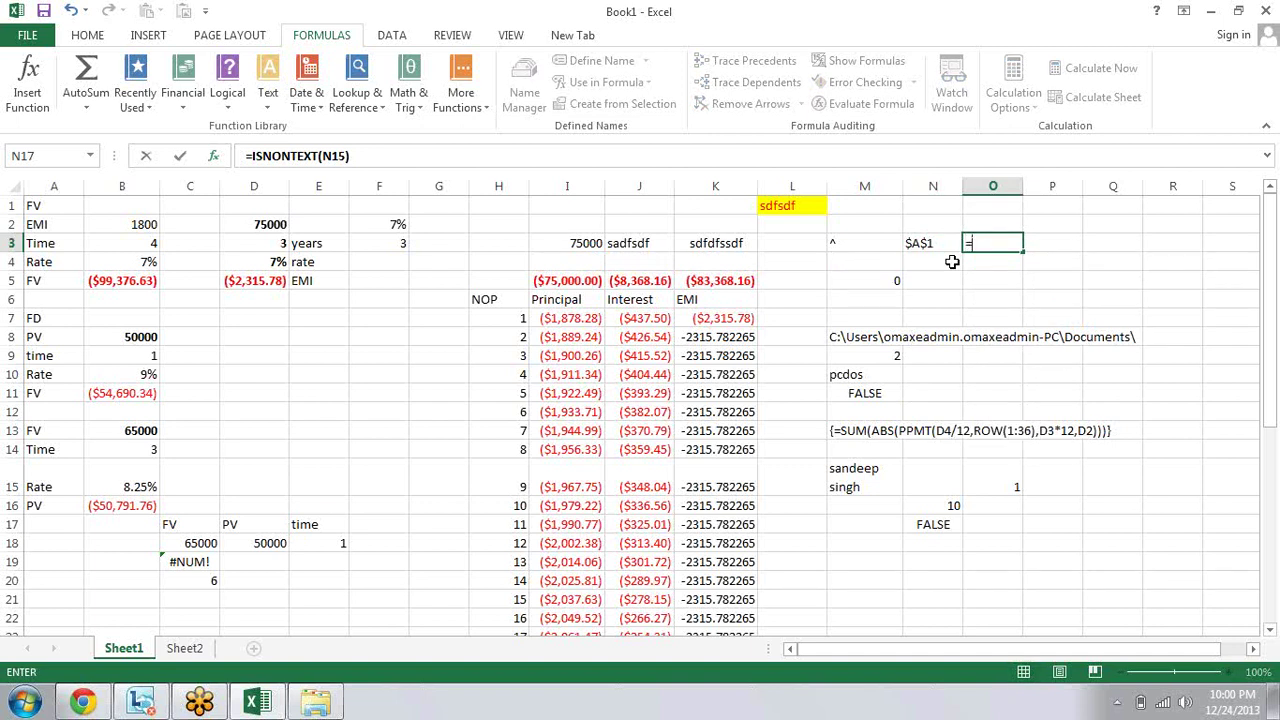
text(i)
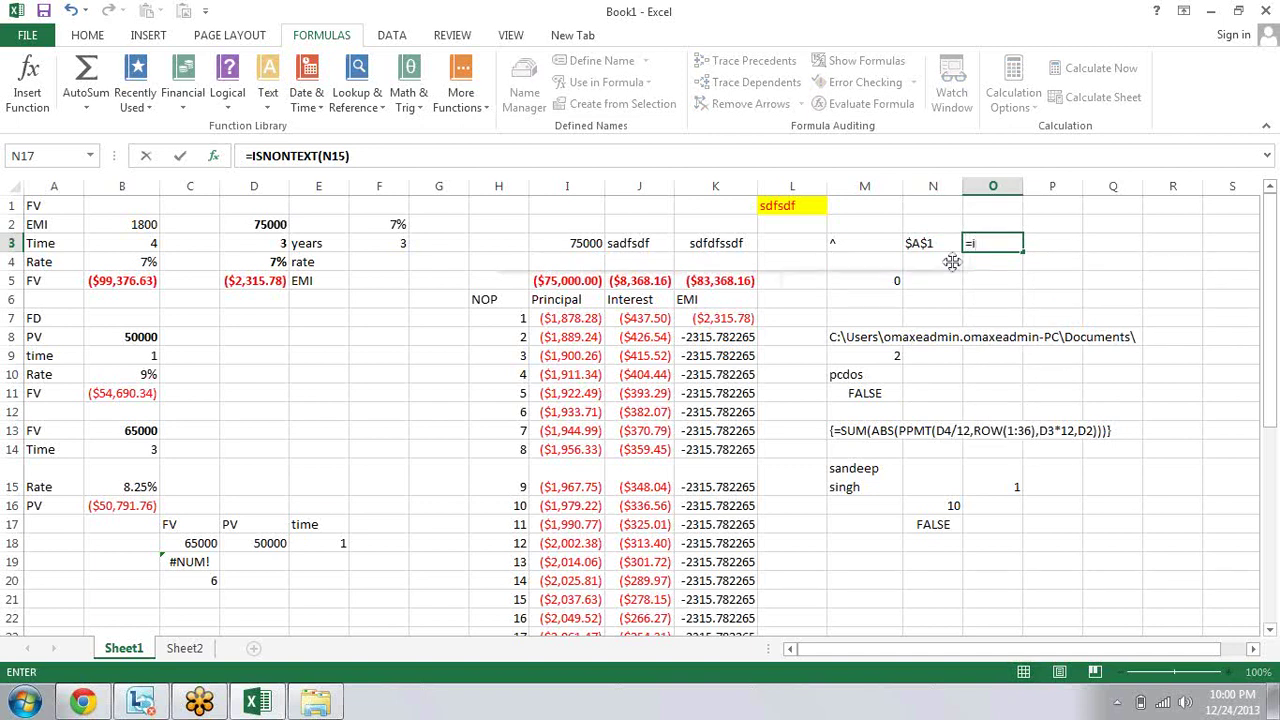
text(rr)
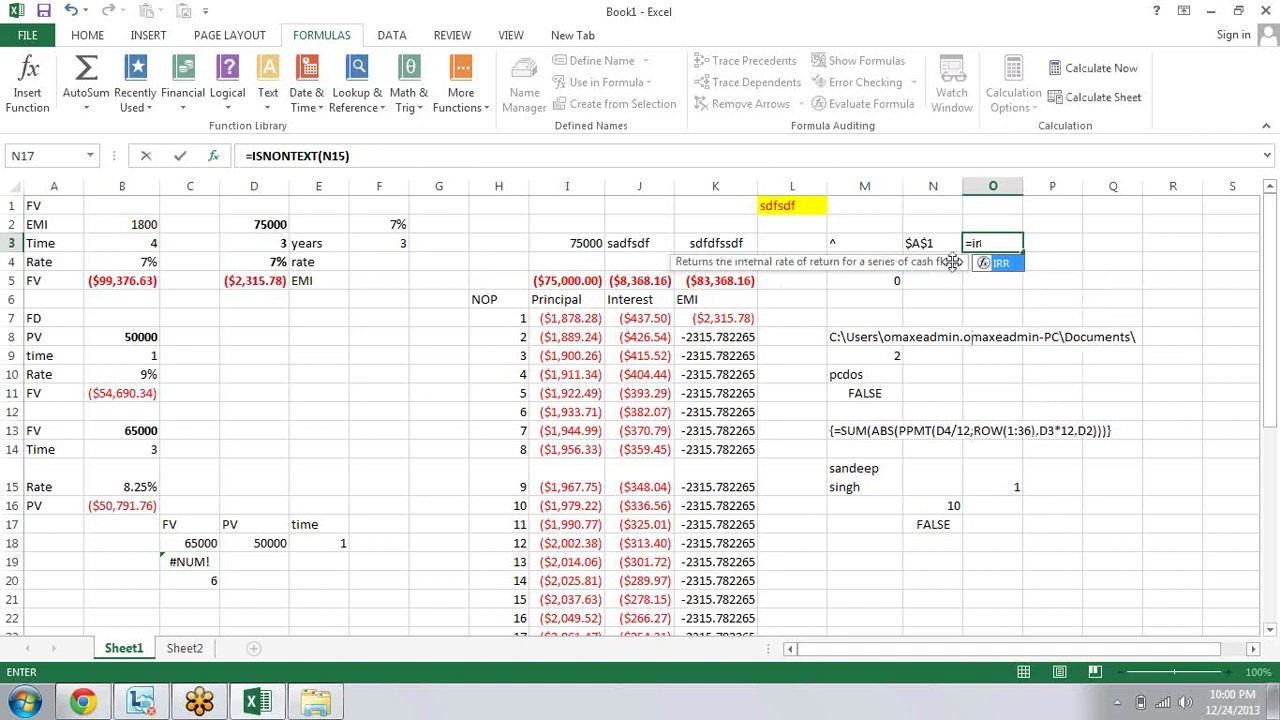
key(BackSpace)
text(sre)
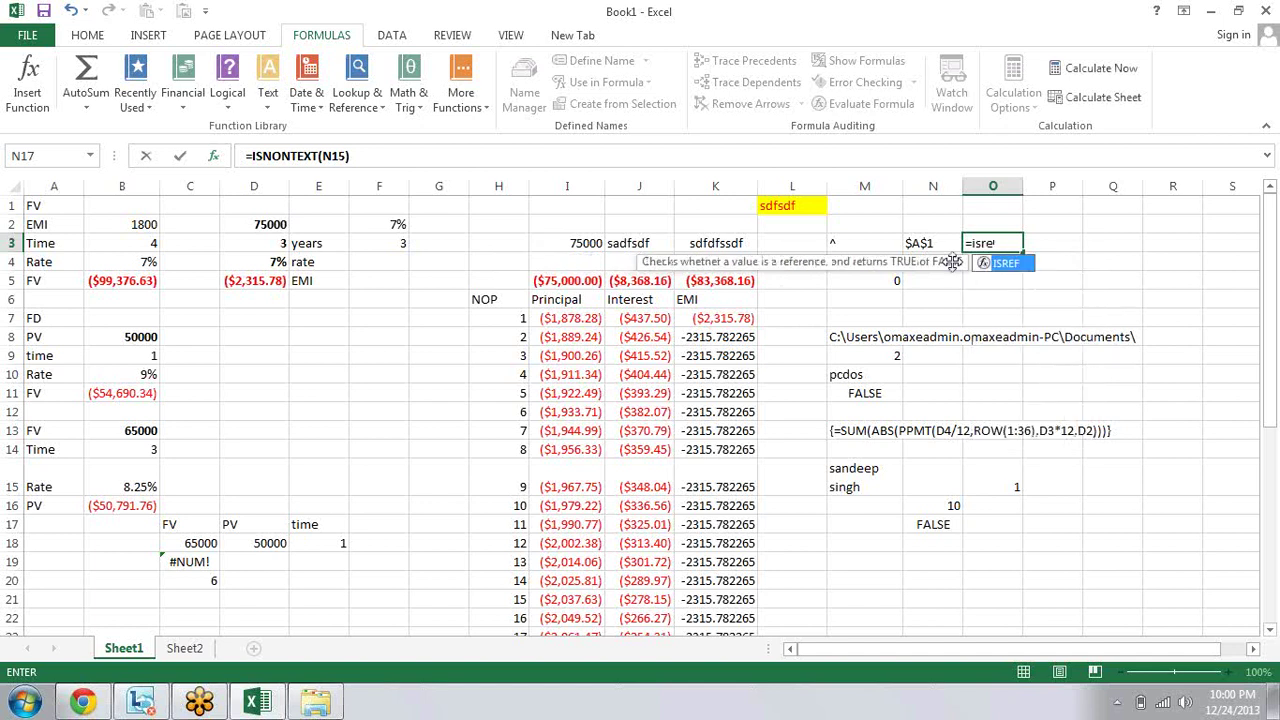
key(Tab)
key(Left)
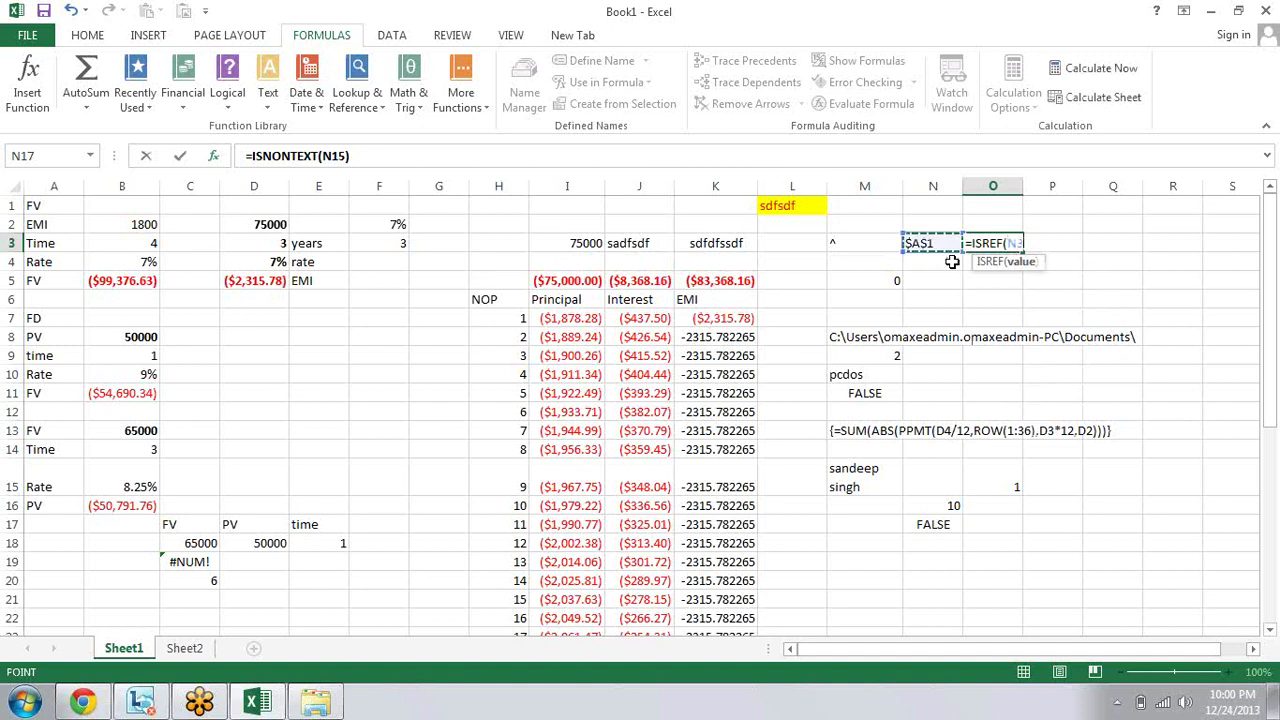
text())
key(Return)
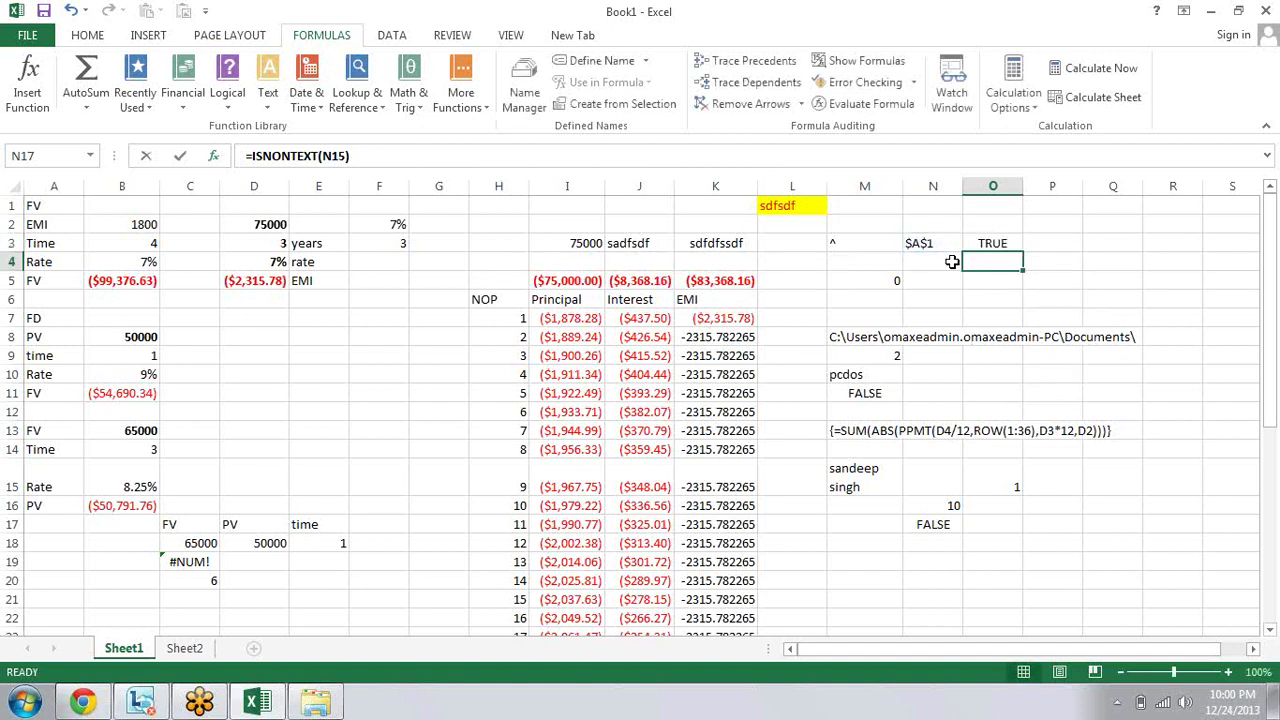
key(Up)
key(Left)
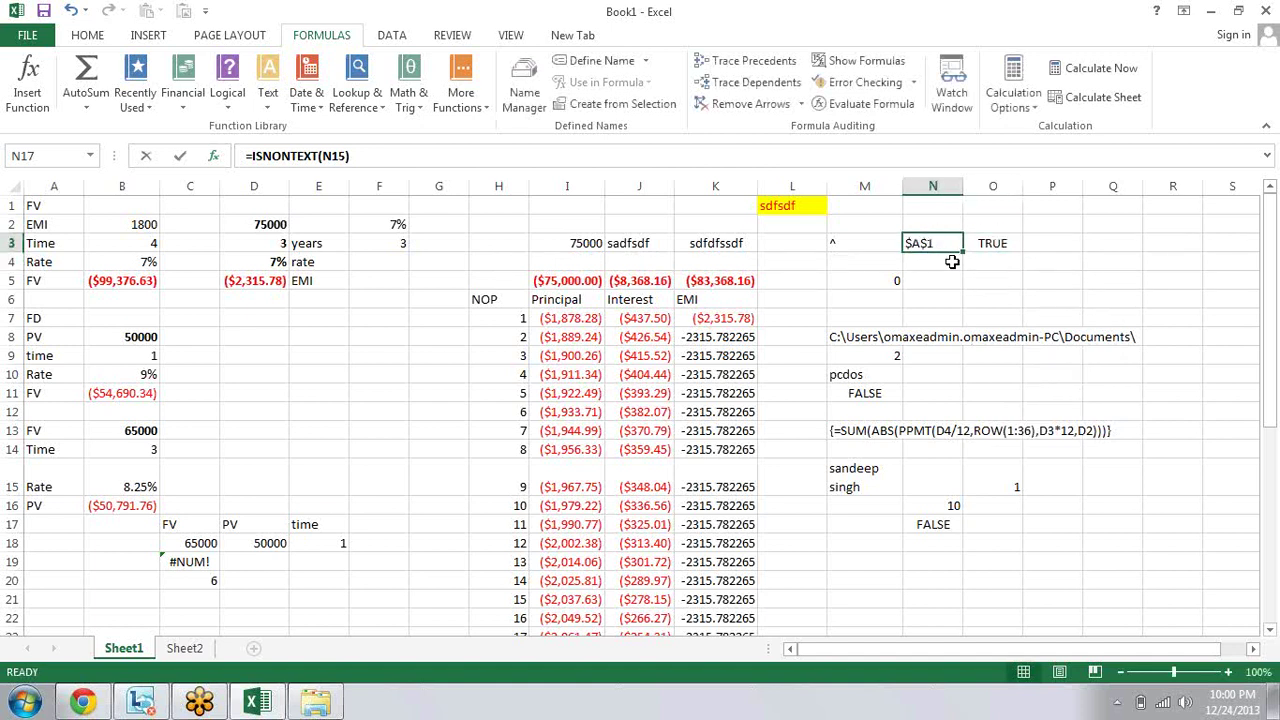
key(Down)
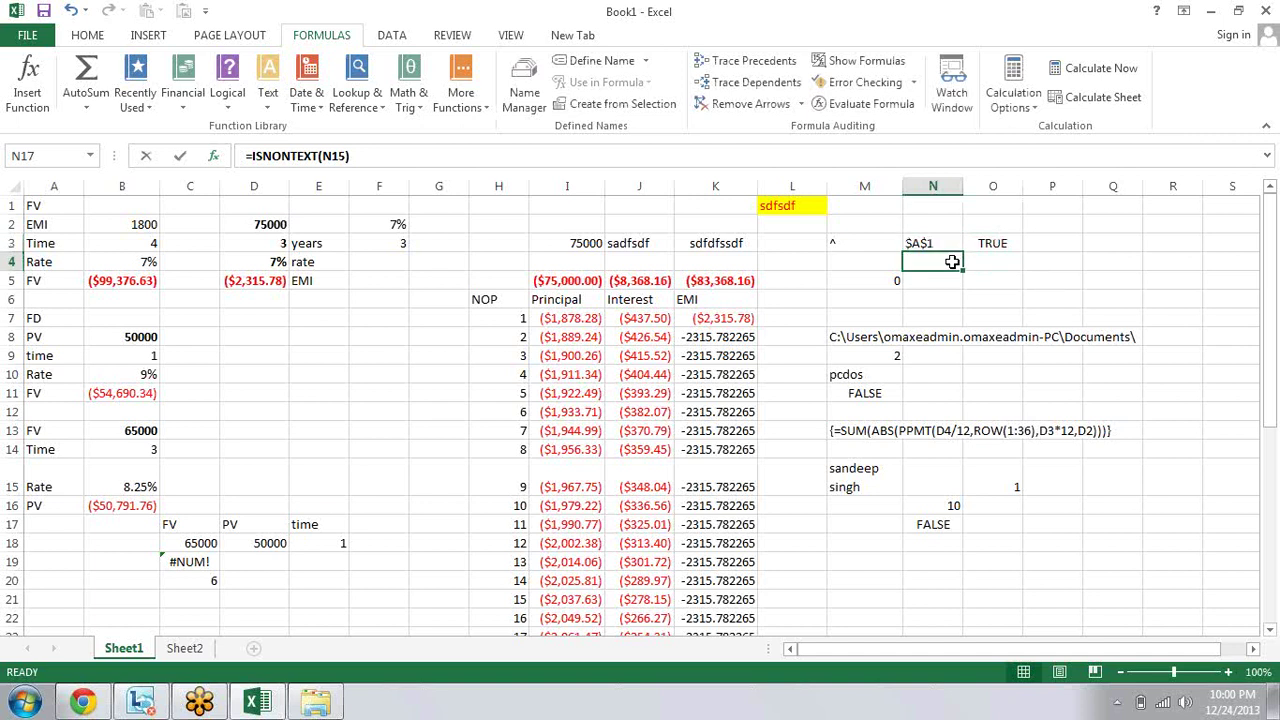
Step: Change the entry in N4 from a1 to a1sdf
text(a1)
key(Tab)
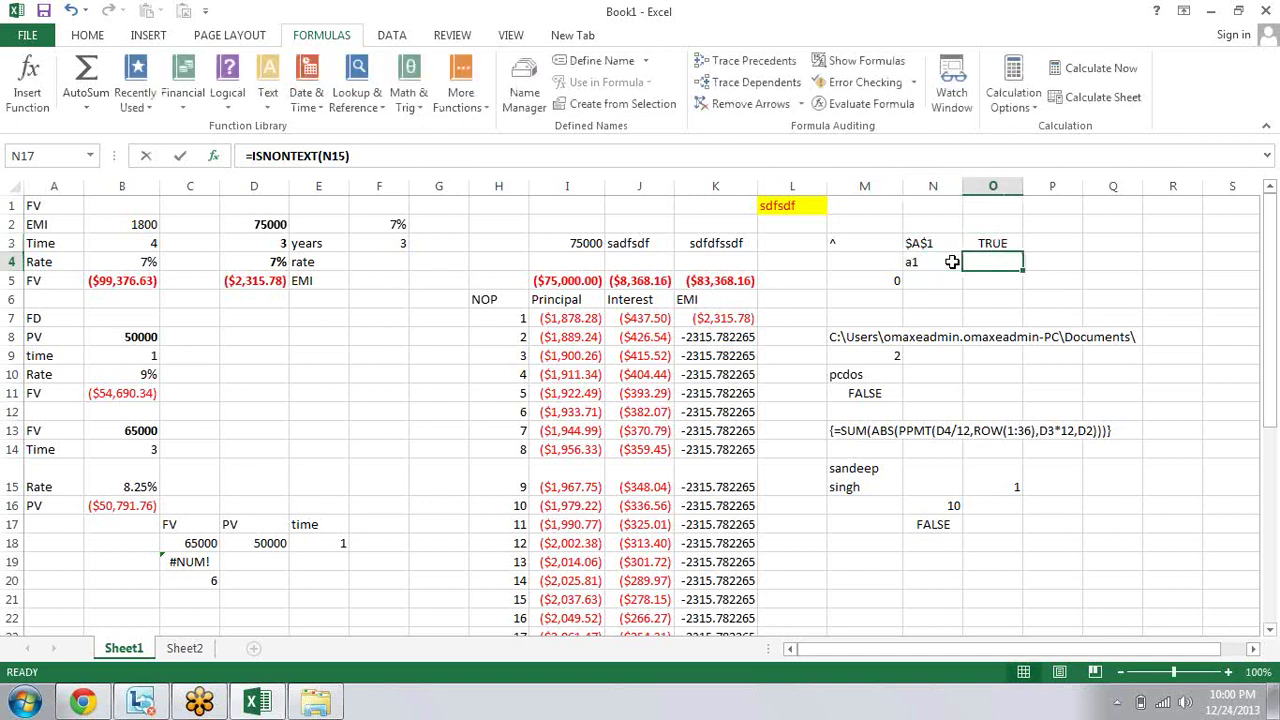
key(ctrl+d)
key(Down)
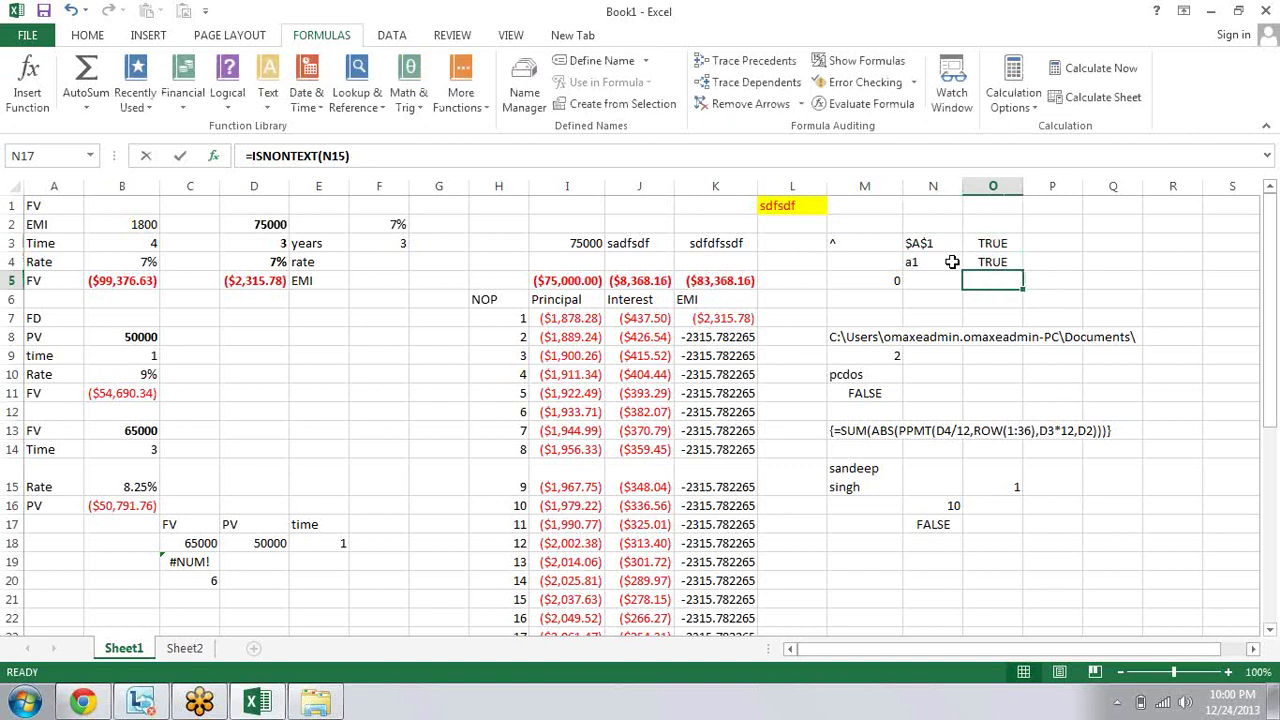
key(Up)
key(Left)
key(F2)
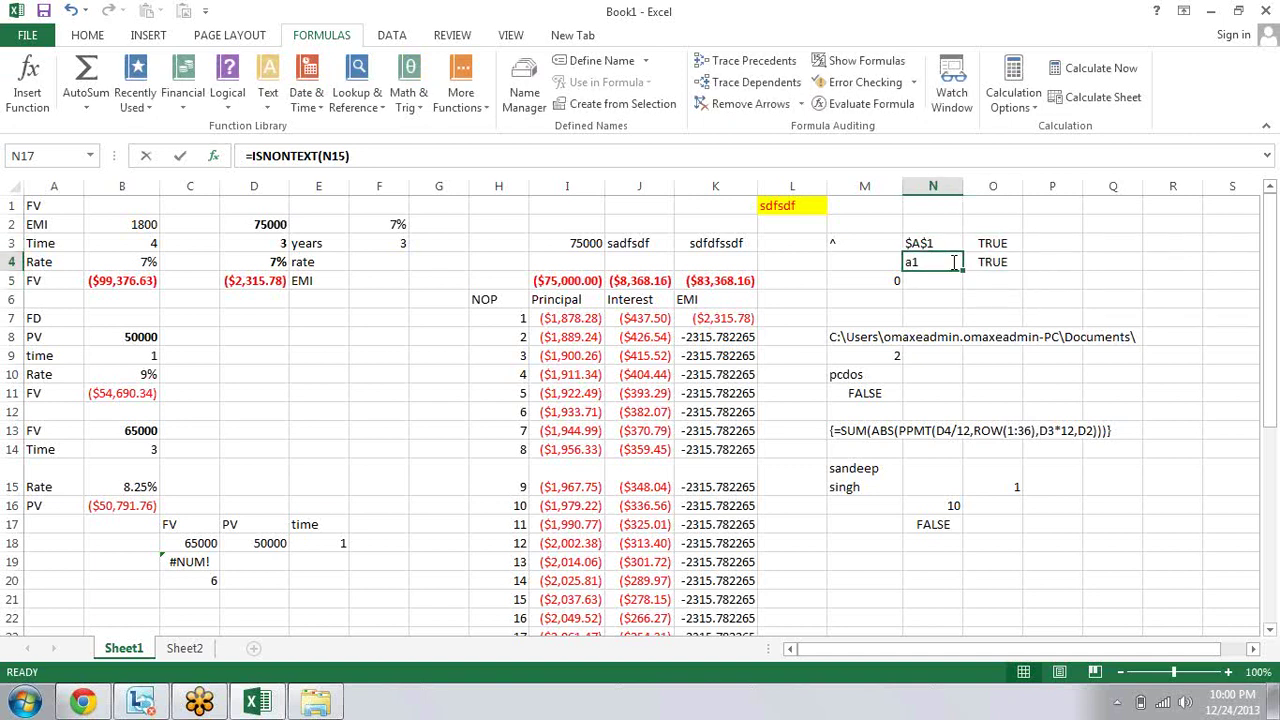
text(sdf)
key(Return)
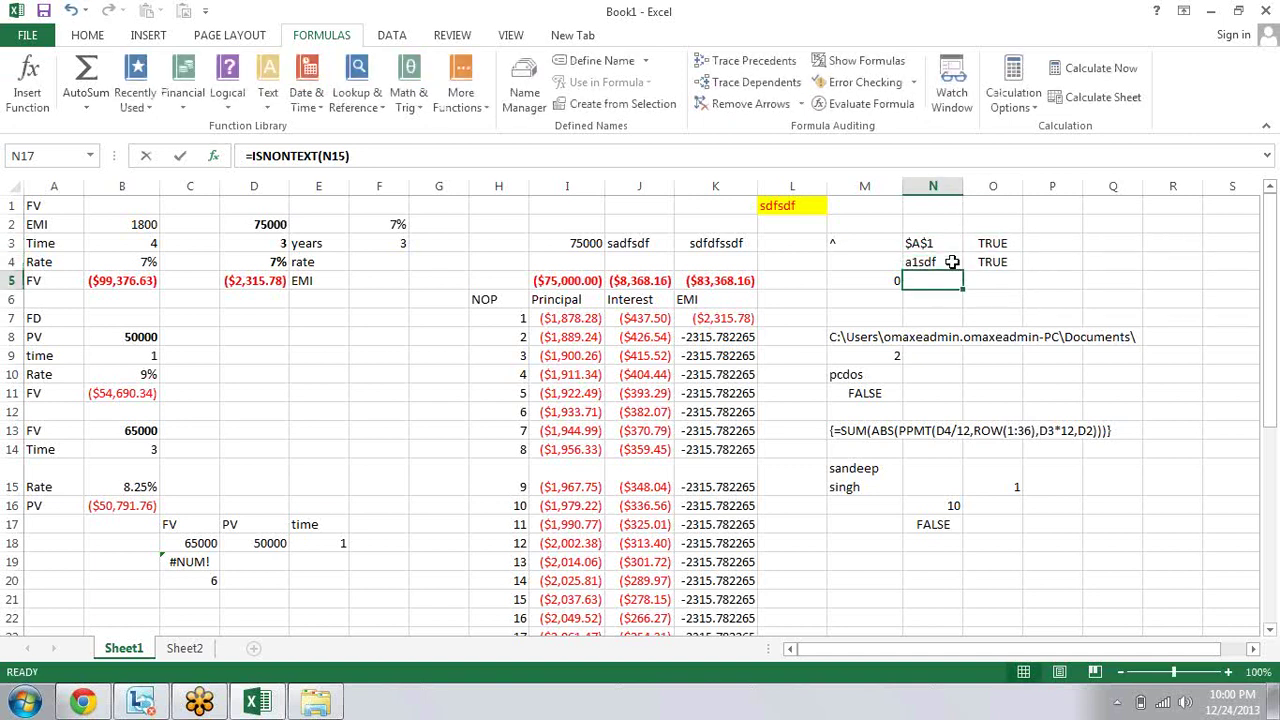
Step: Re-commit O4's =ISREF(N4) formula unchanged; it still returns TRUE
key(Right)
key(Up)
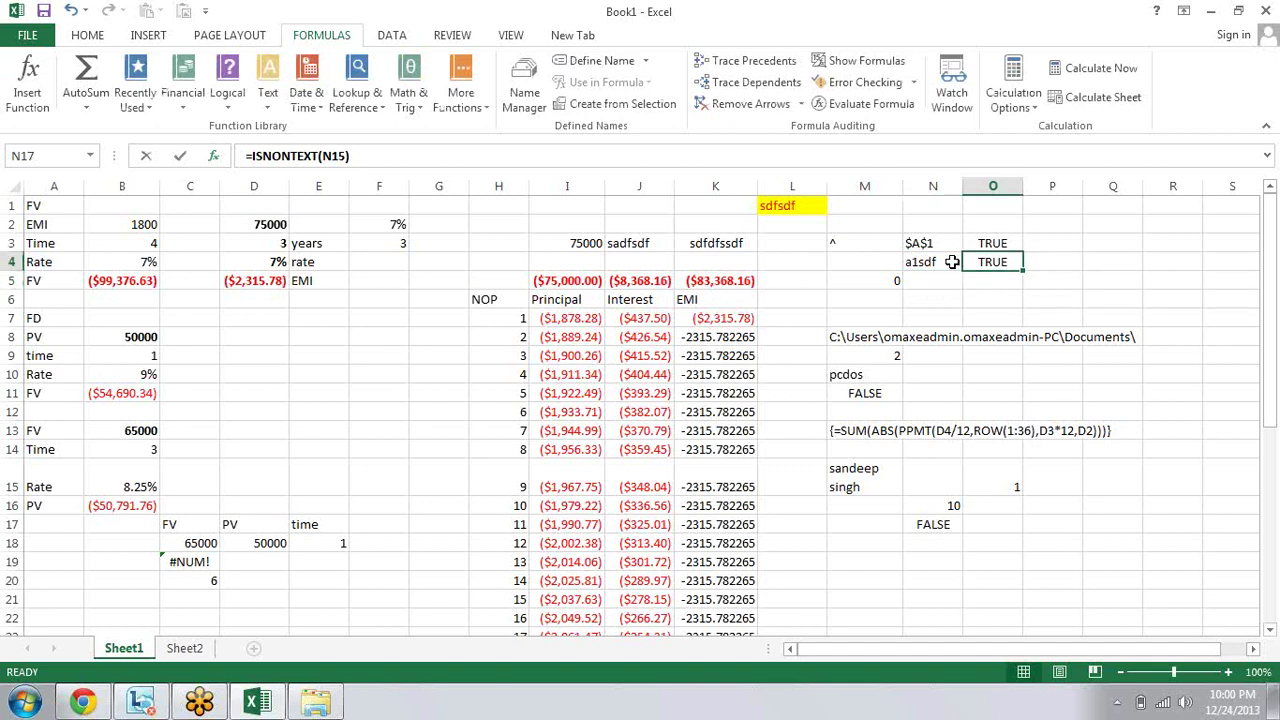
key(Down)
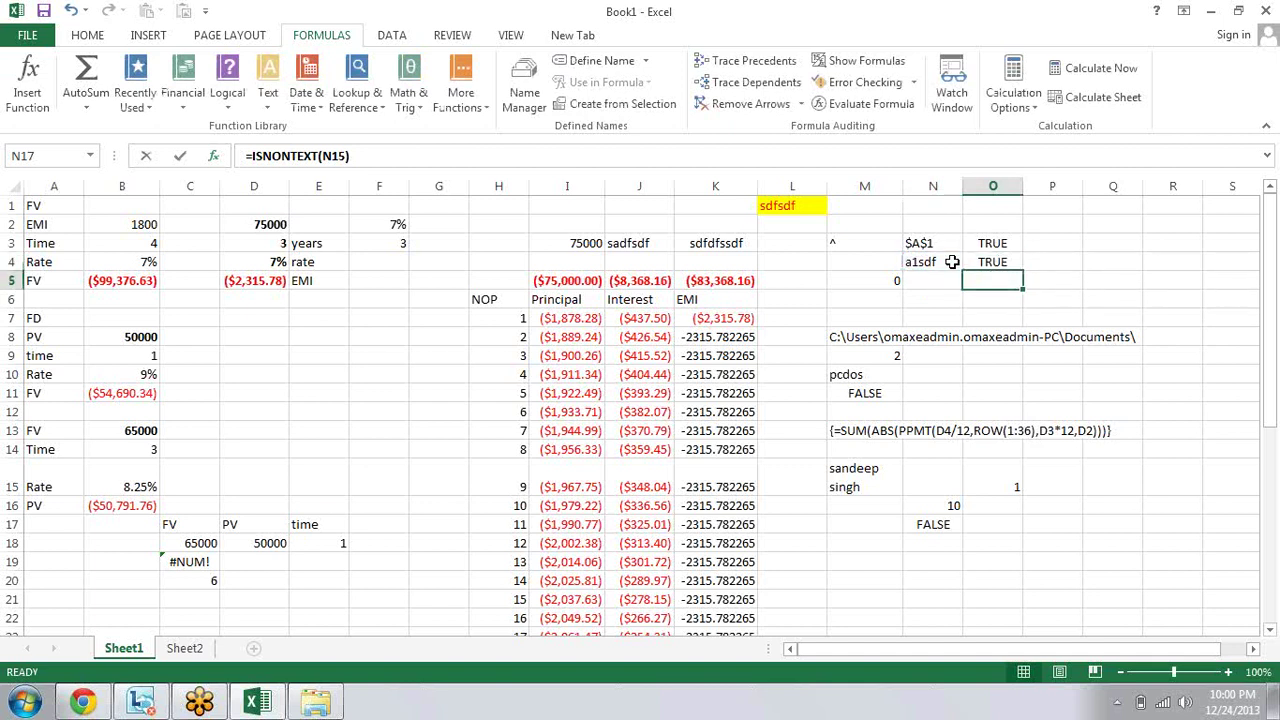
key(Up)
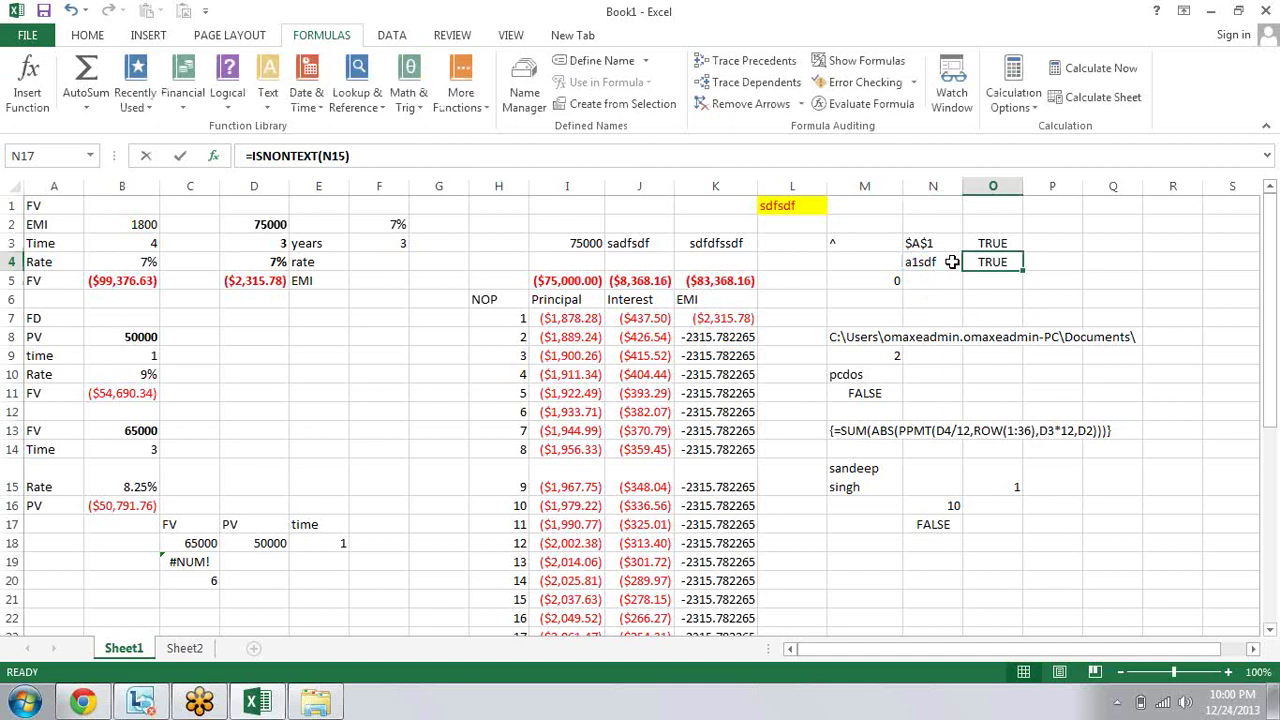
key(F2)
key(Return)
key(Up)
key(Left)
key(Down)
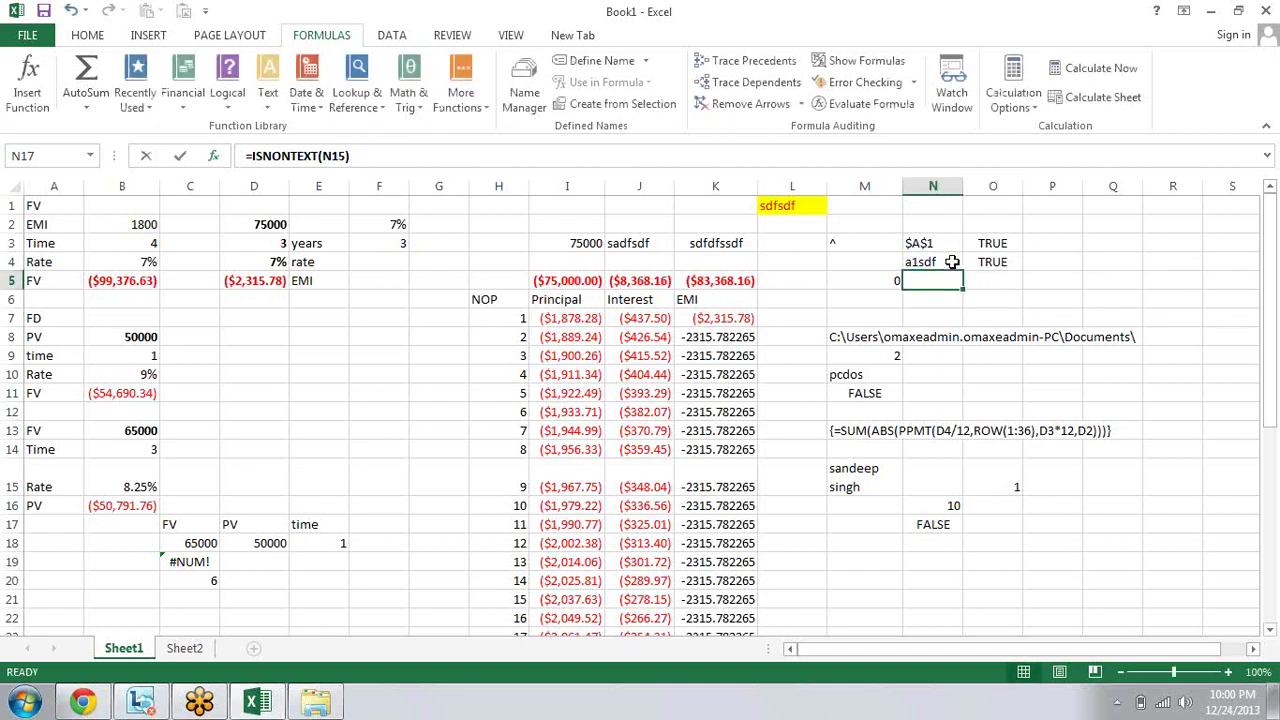
key(Up)
key(Right)
key(F2)
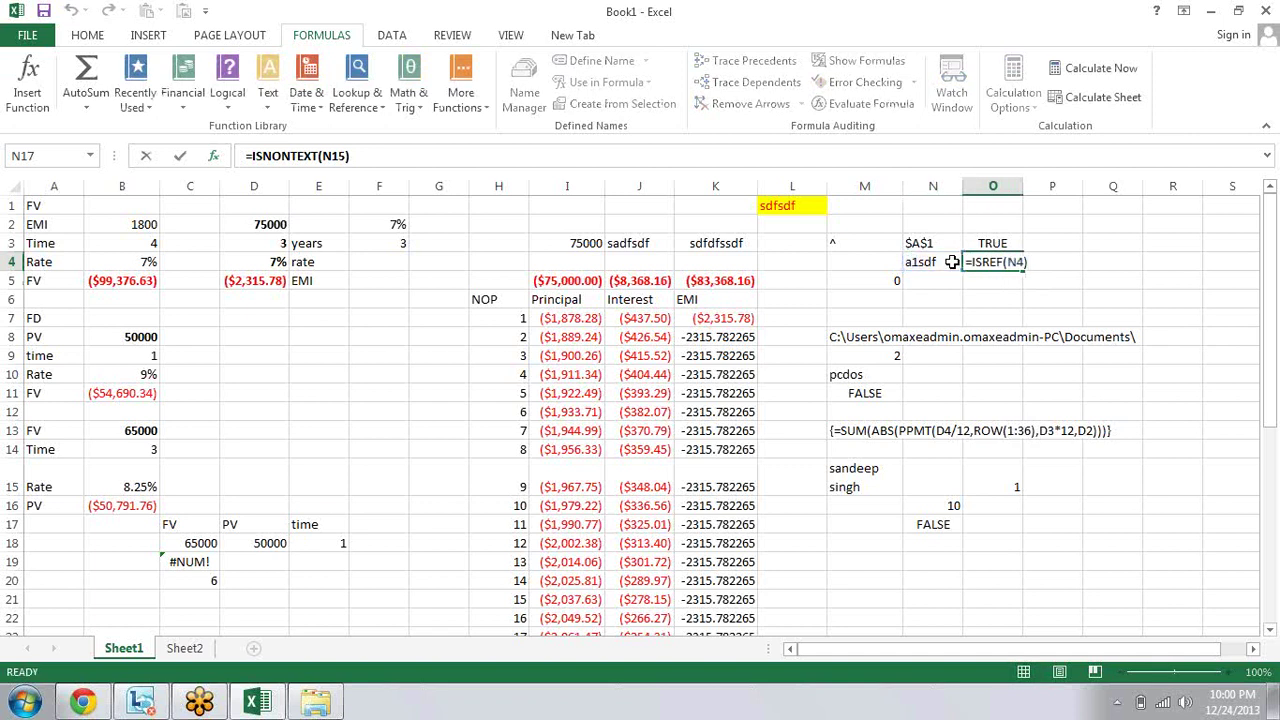
key(Return)
key(Up)
key(Left)
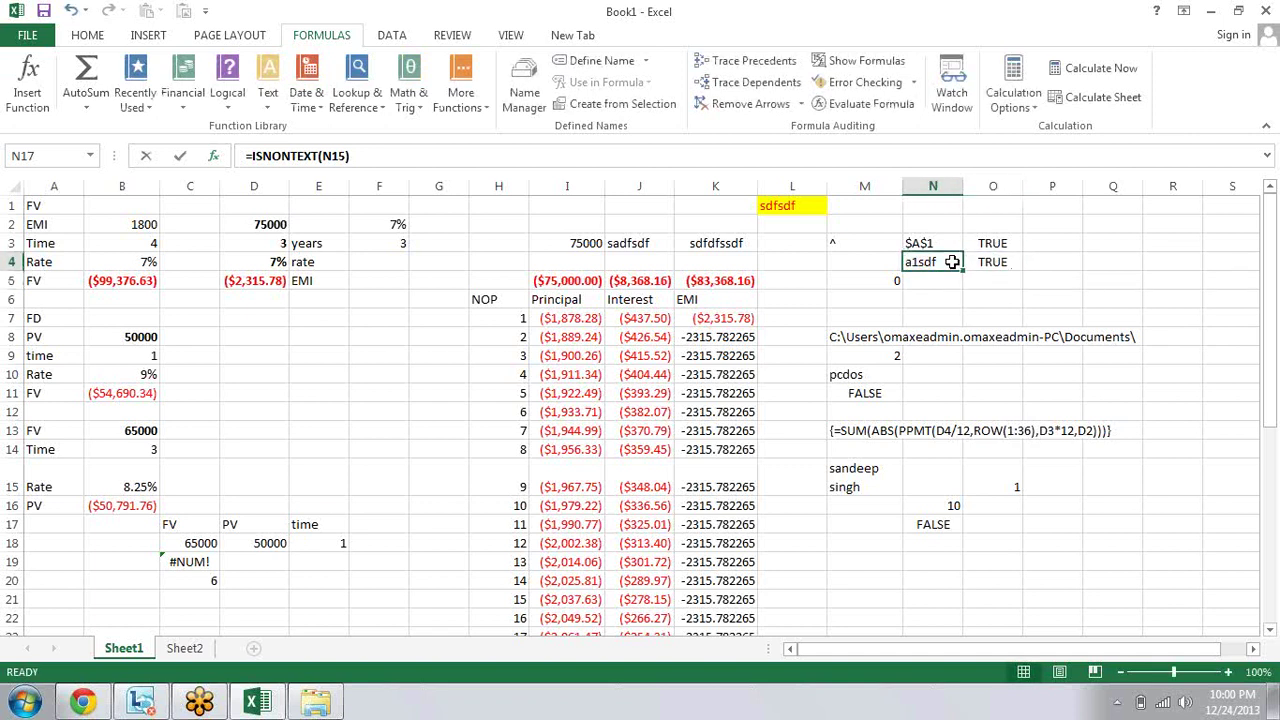
key(Right)
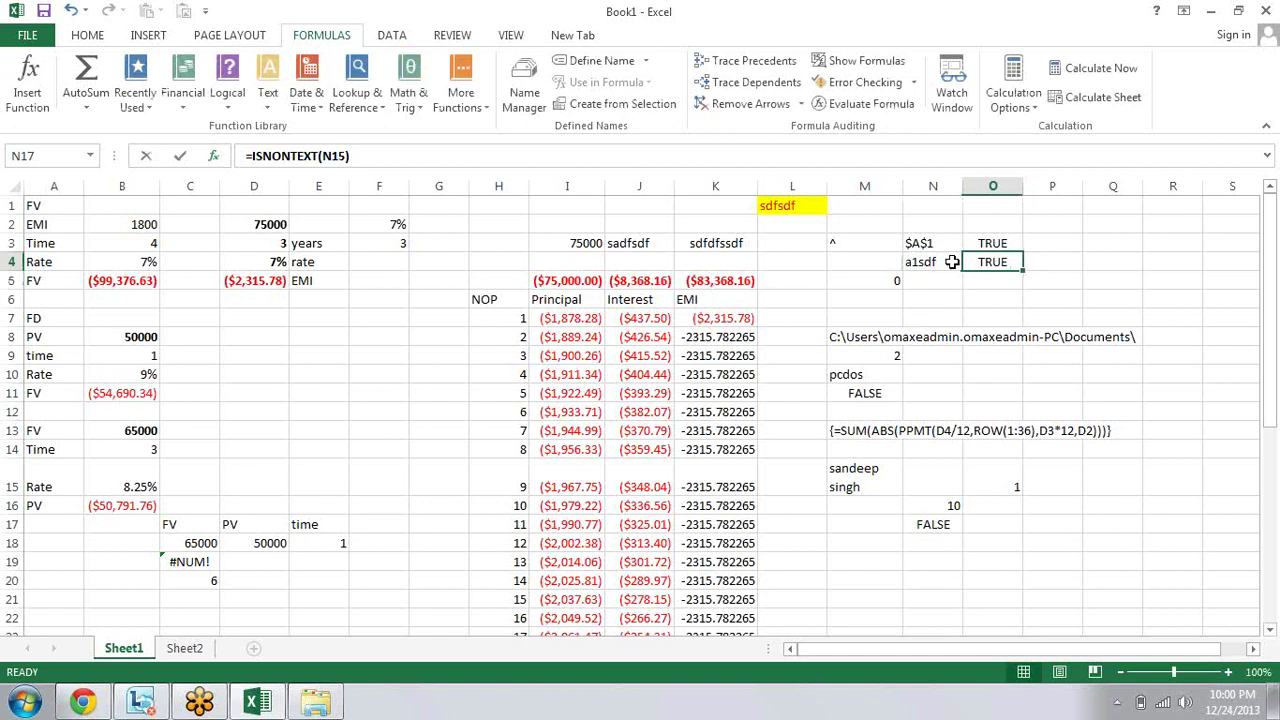
key(F2)
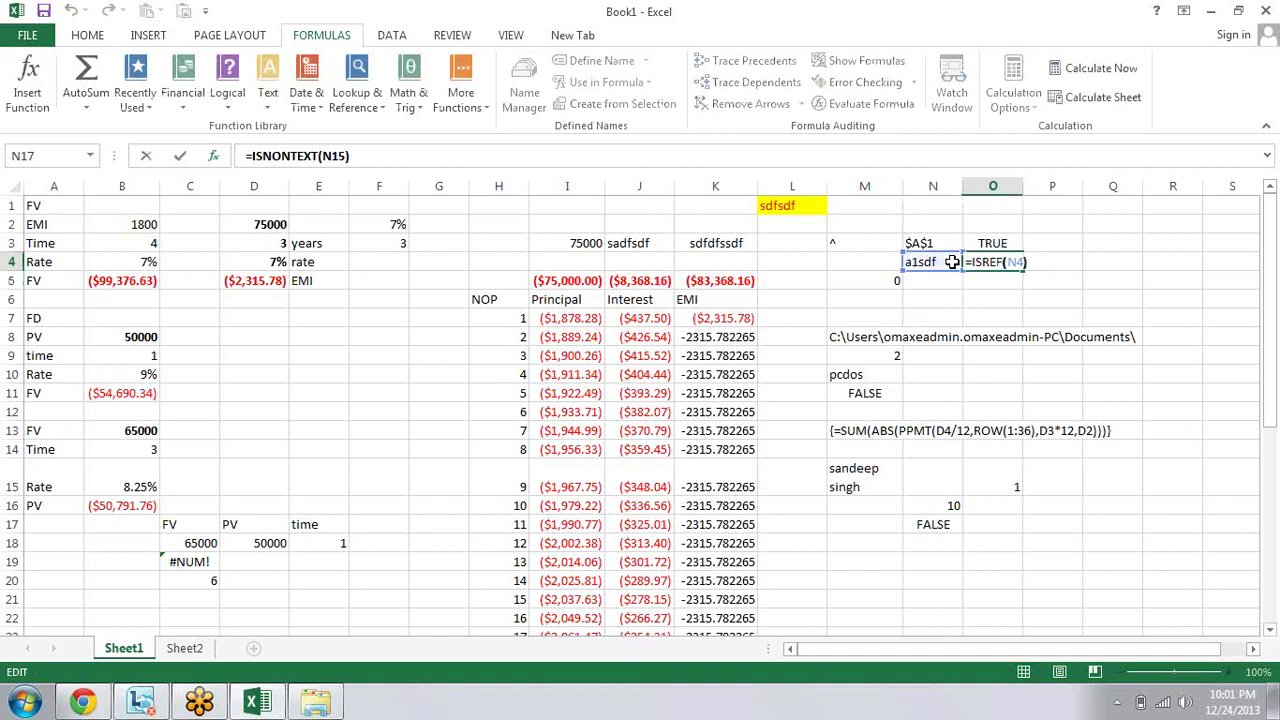
Step: Change O4's ISREF argument to 109, which returns FALSE
key(Left)
key(BackSpace)
key(BackSpace)
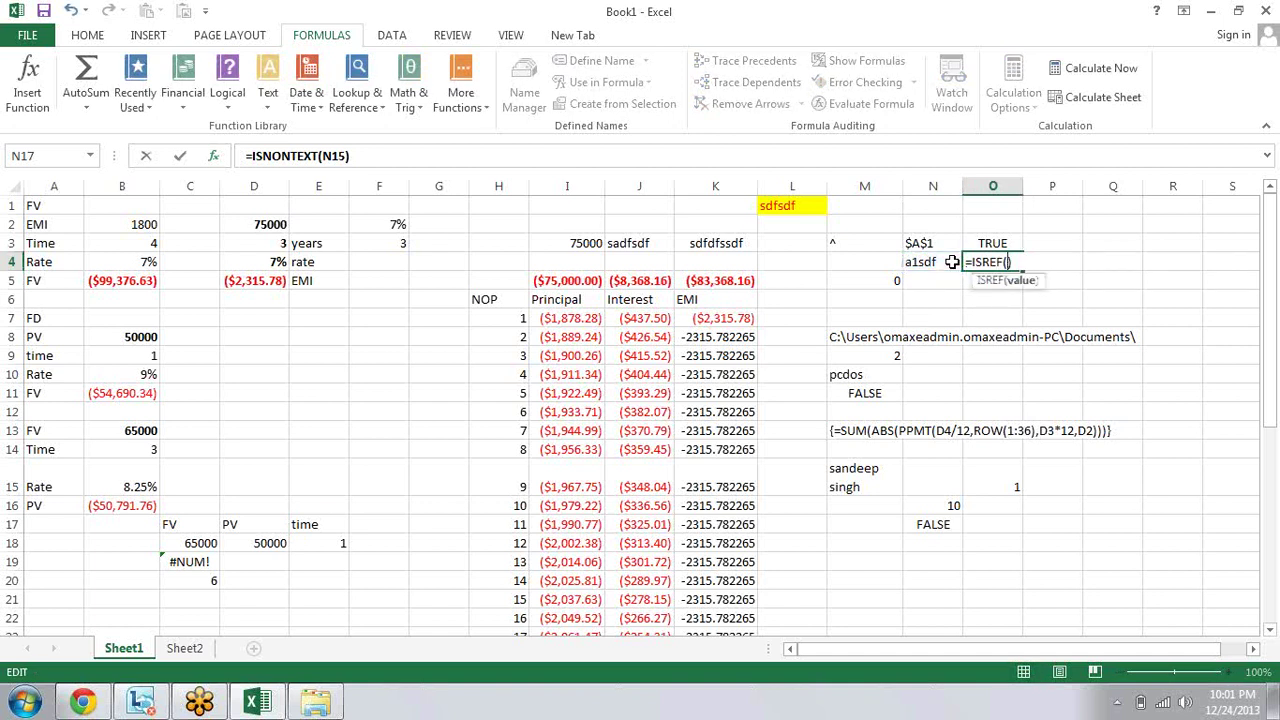
text(sdfl)
key(BackSpace)
key(BackSpace)
key(BackSpace)
key(BackSpace)
text(109)
key(Return)
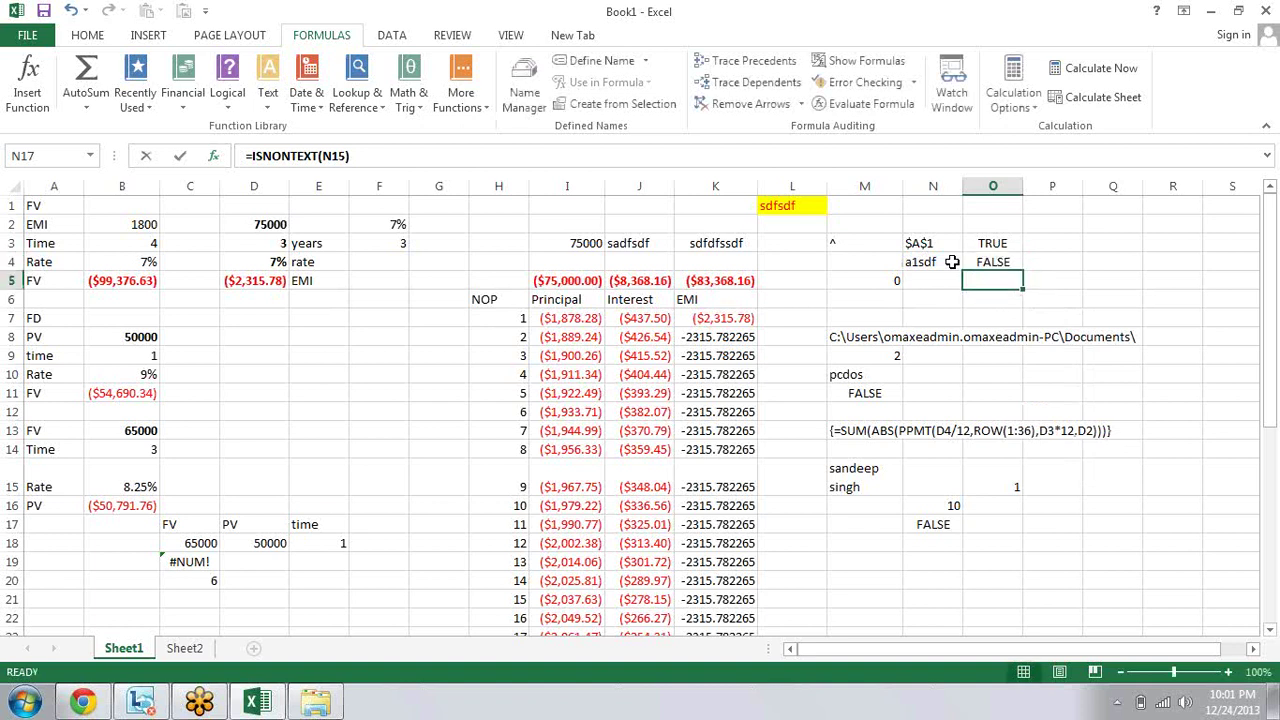
Step: Replace the 109 argument with a reference to Q3, so ISREF returns TRUE
key(Up)
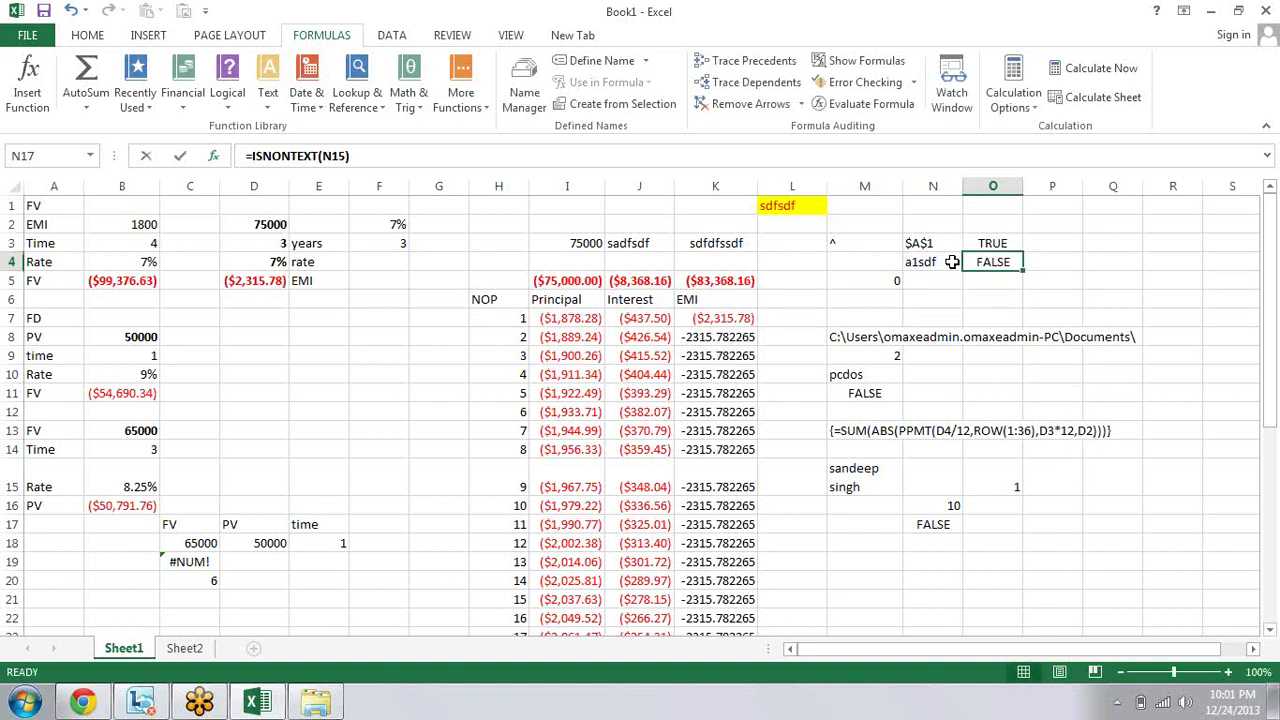
key(F2)
key(Left)
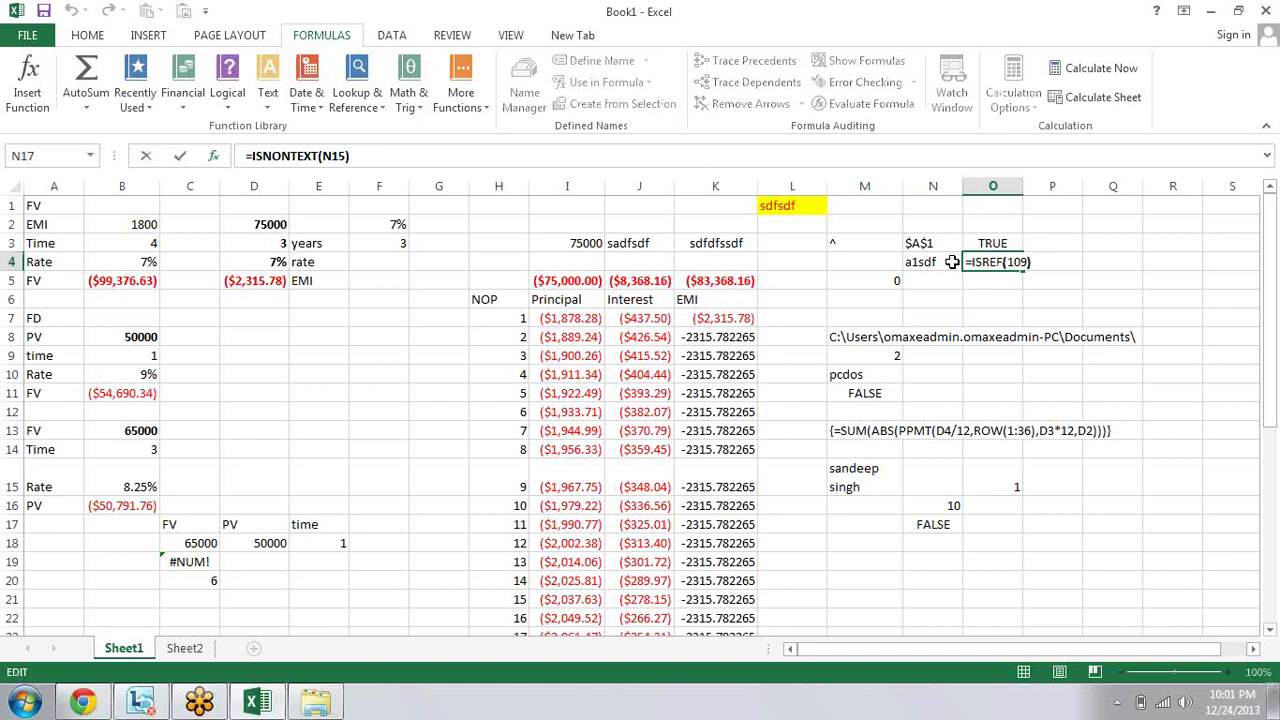
key(Left)
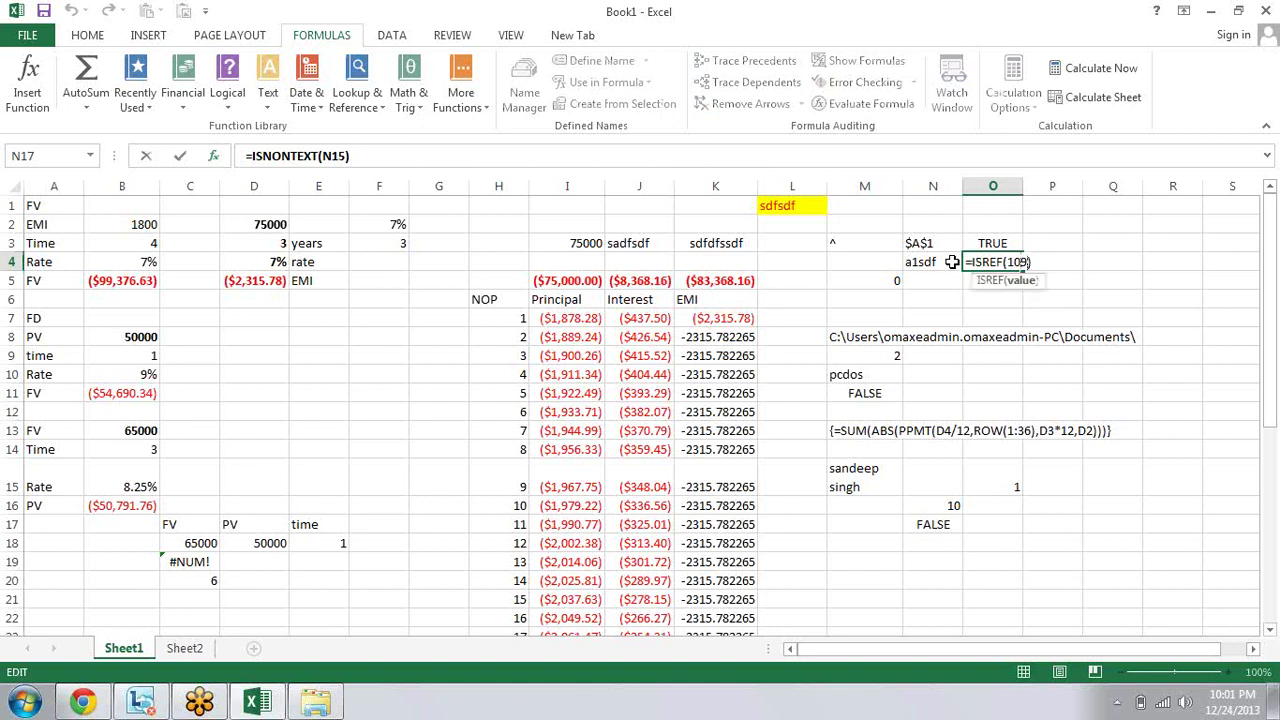
key(Left)
key(Left)
key(Left)
key(End)
key(Left)
key(BackSpace)
key(BackSpace)
key(BackSpace)
click(1088, 240)
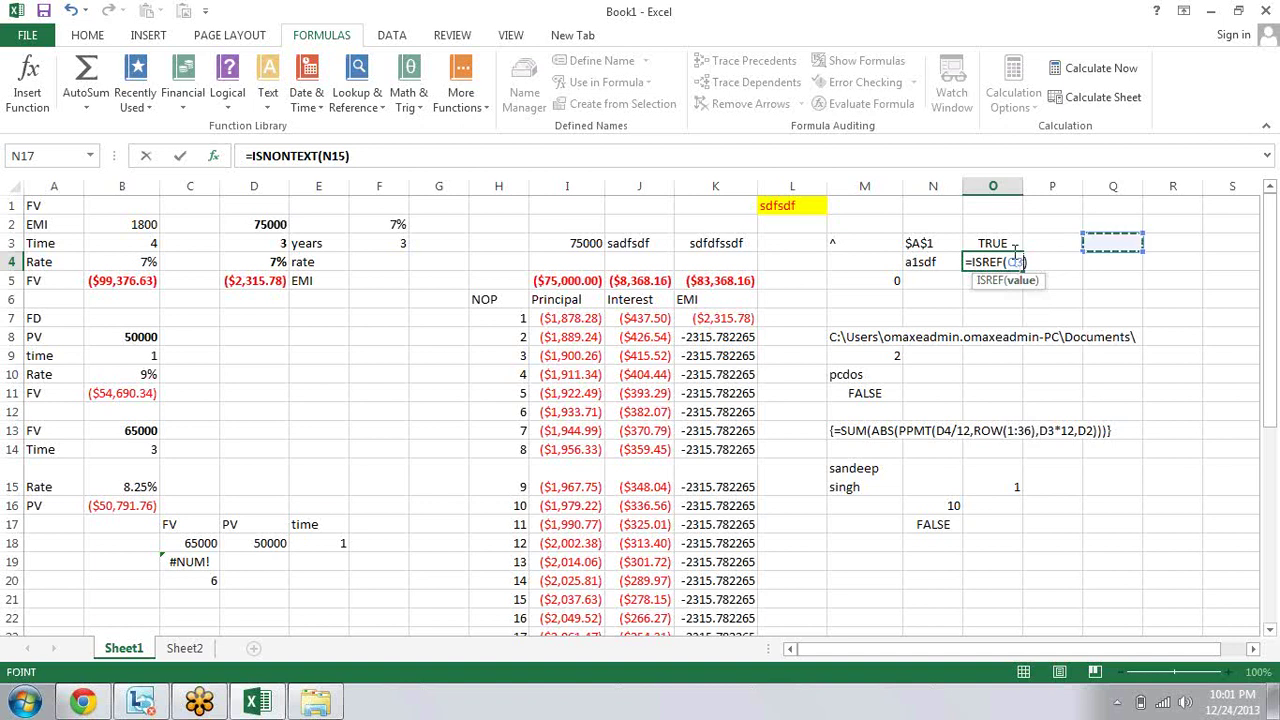
key(Return)
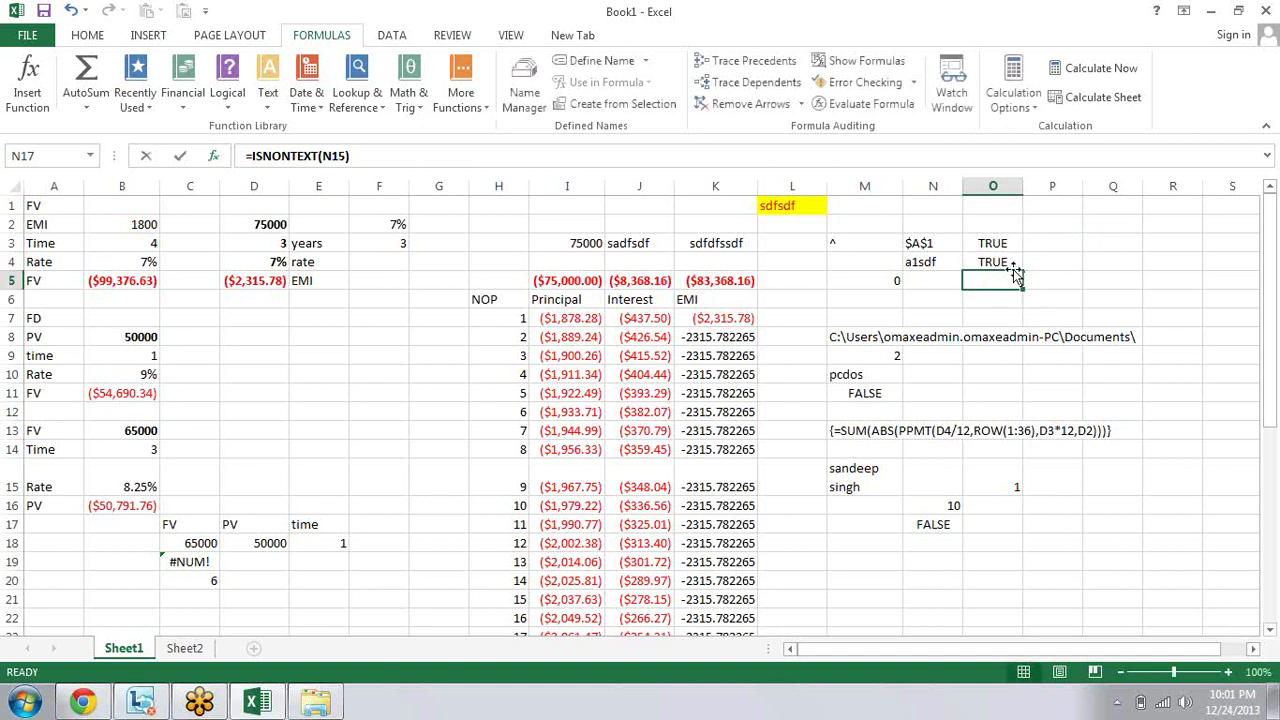
Step: Change the ISREF argument to the quoted text "asdf", leaving O4 showing FALSE
click(1013, 269)
double_click(1013, 269)
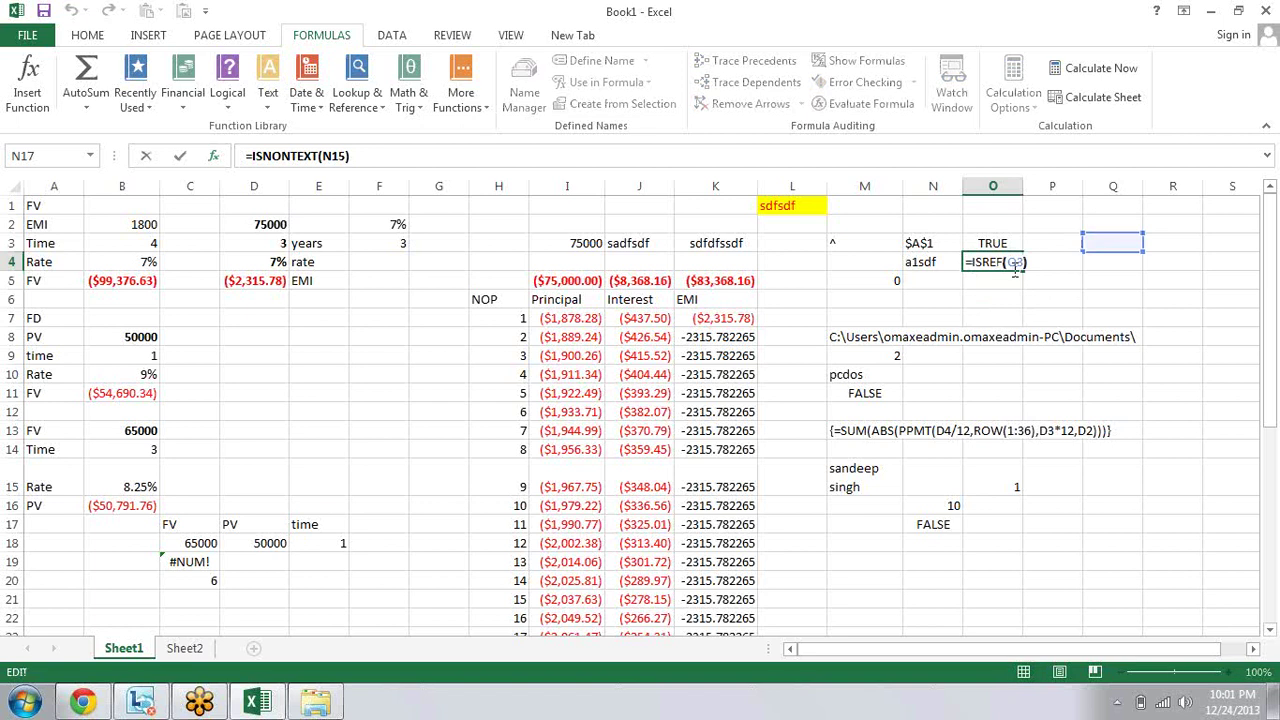
click(1015, 269)
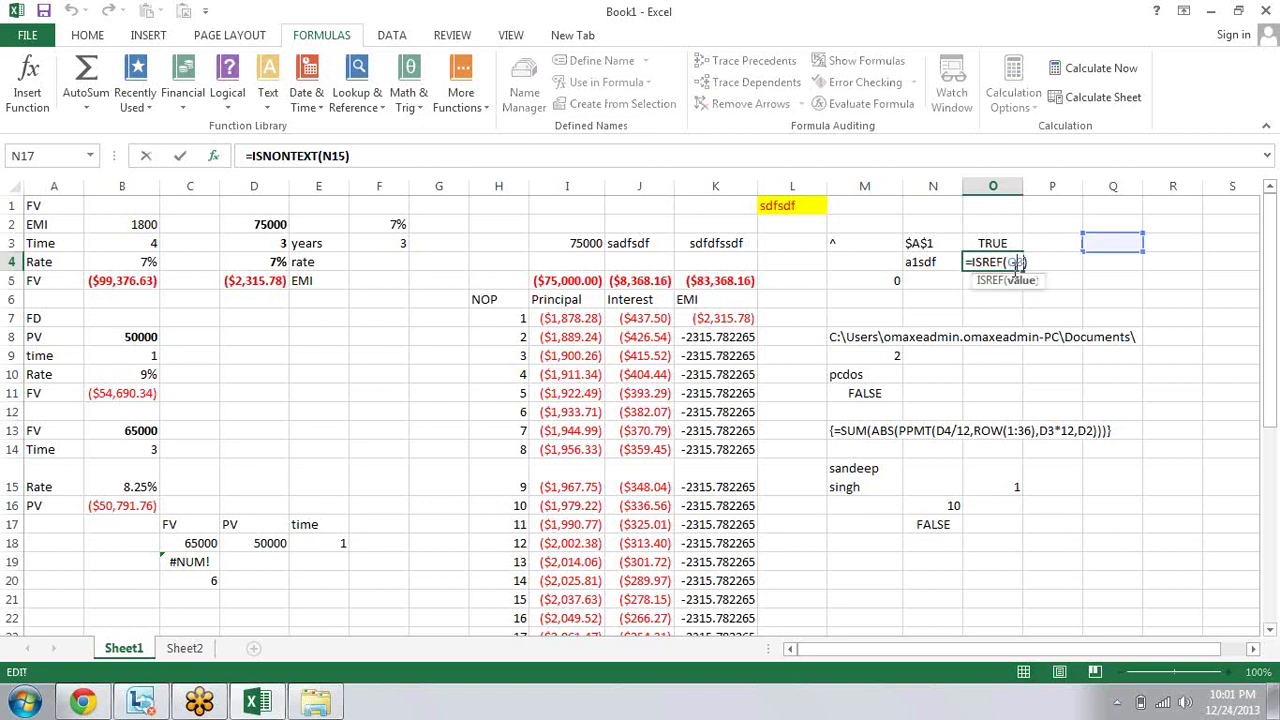
key(BackSpace)
key(BackSpace)
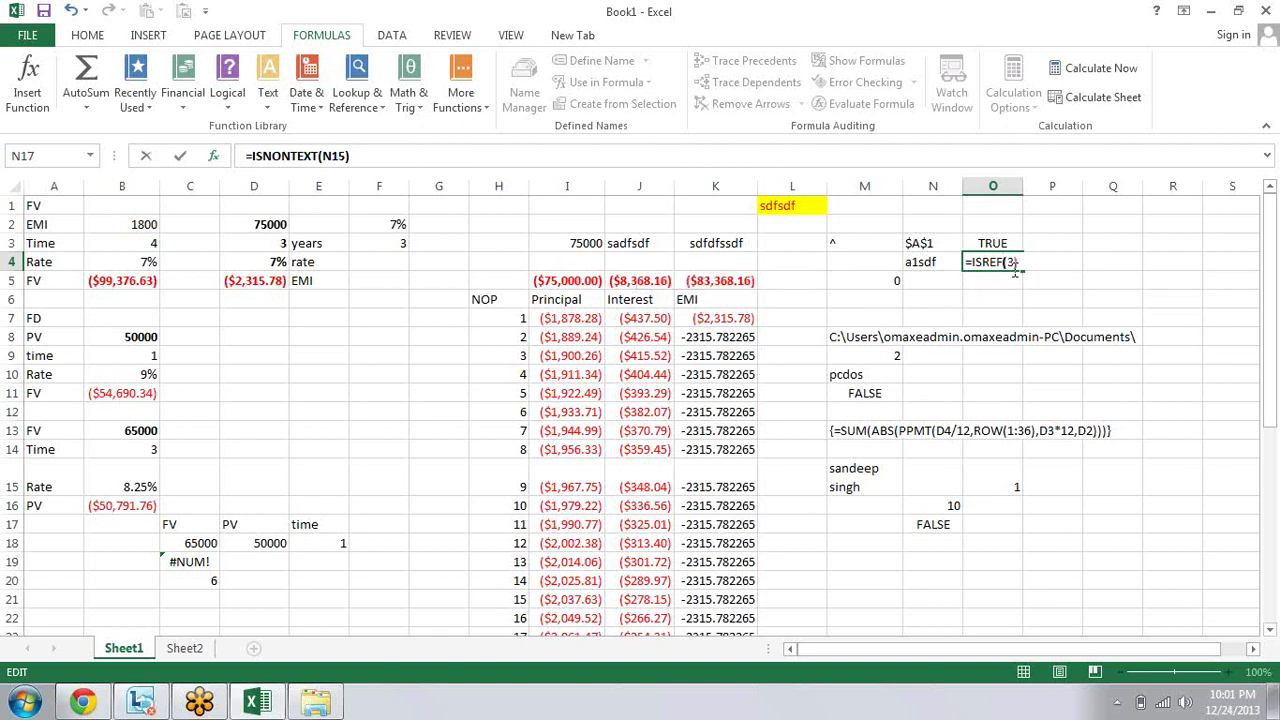
text(()
text(asdf")
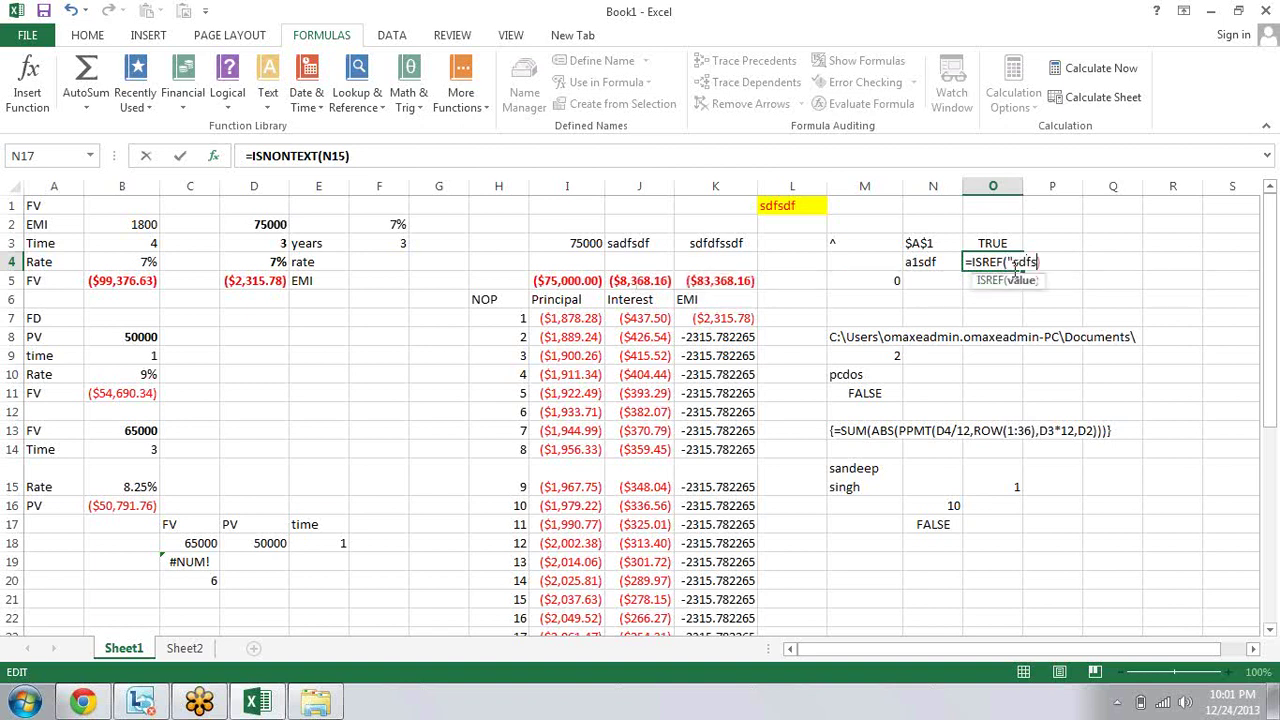
key(Return)
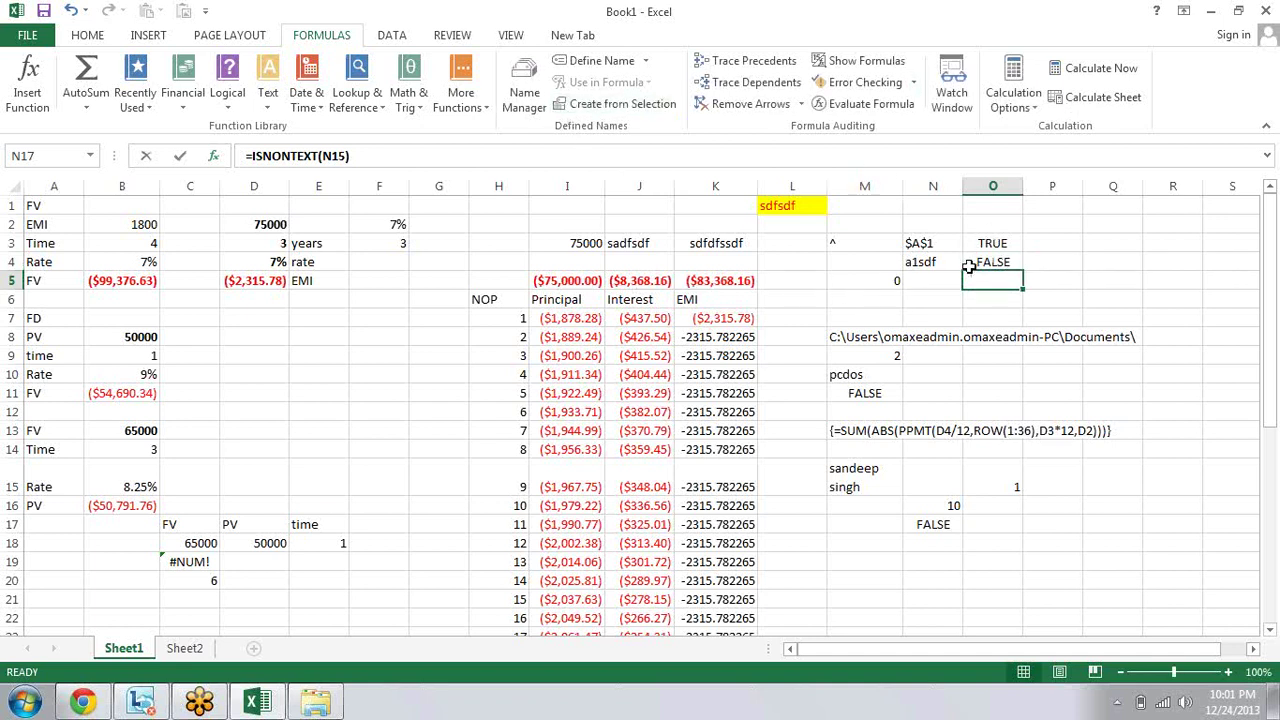
click(1066, 242)
click(931, 299)
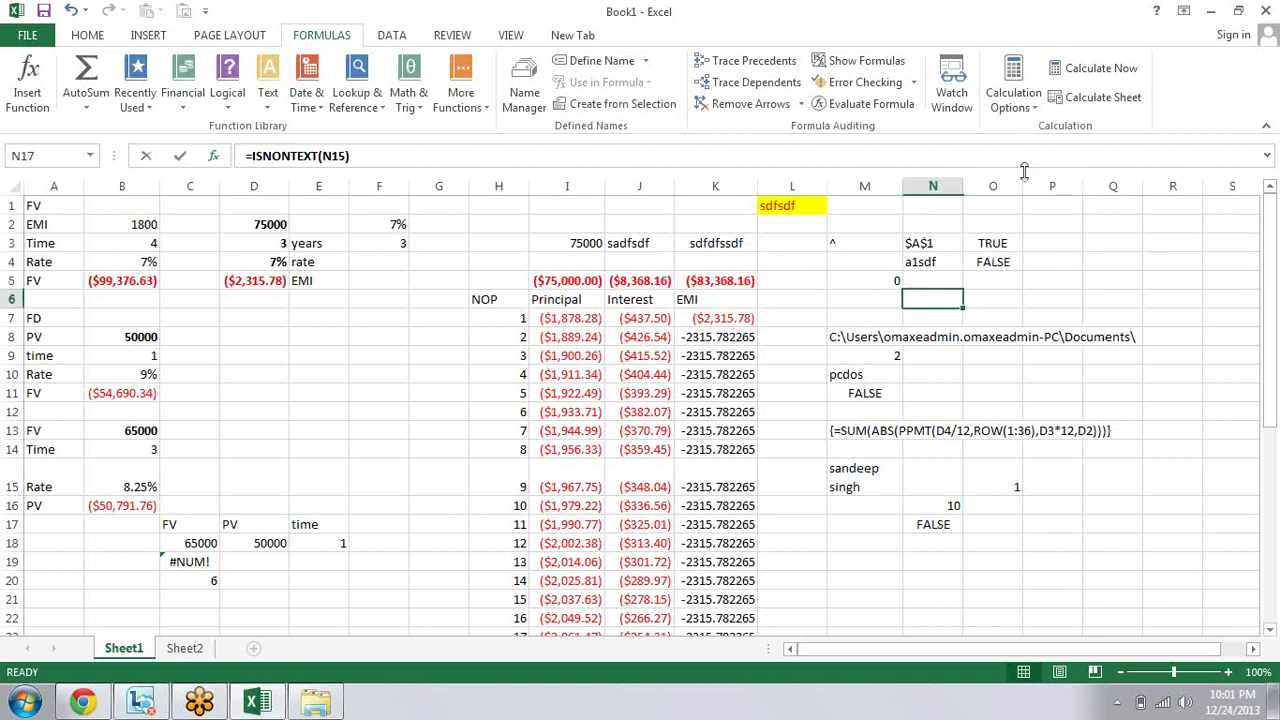
Step: Show the More Functions > Information list and scroll to ISTEXT's description
click(477, 116)
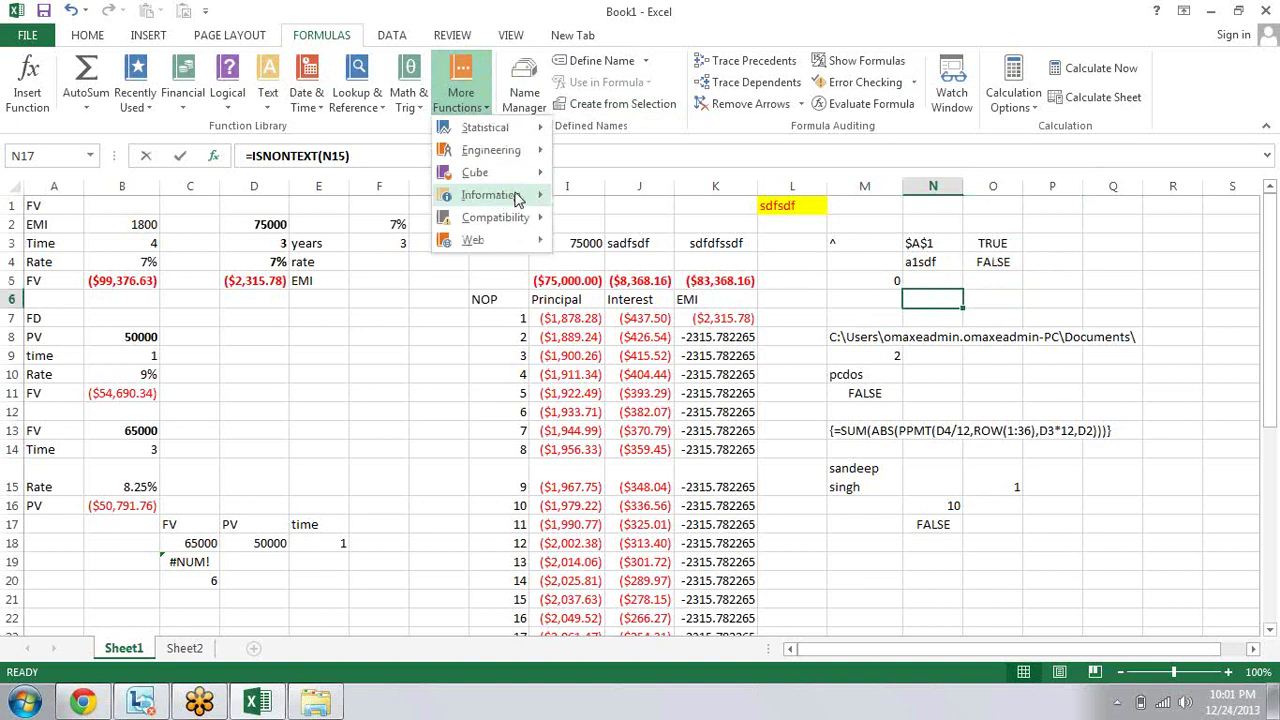
mouse_move(501, 198)
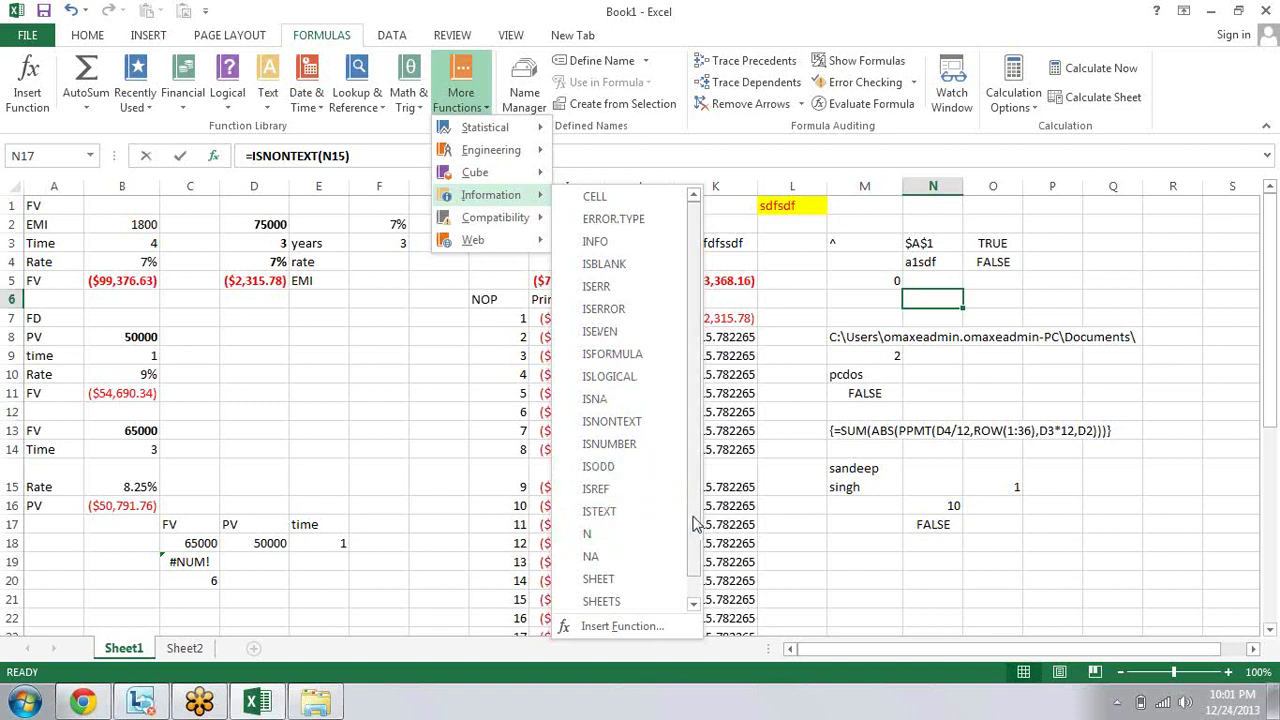
drag(695, 535, 697, 560)
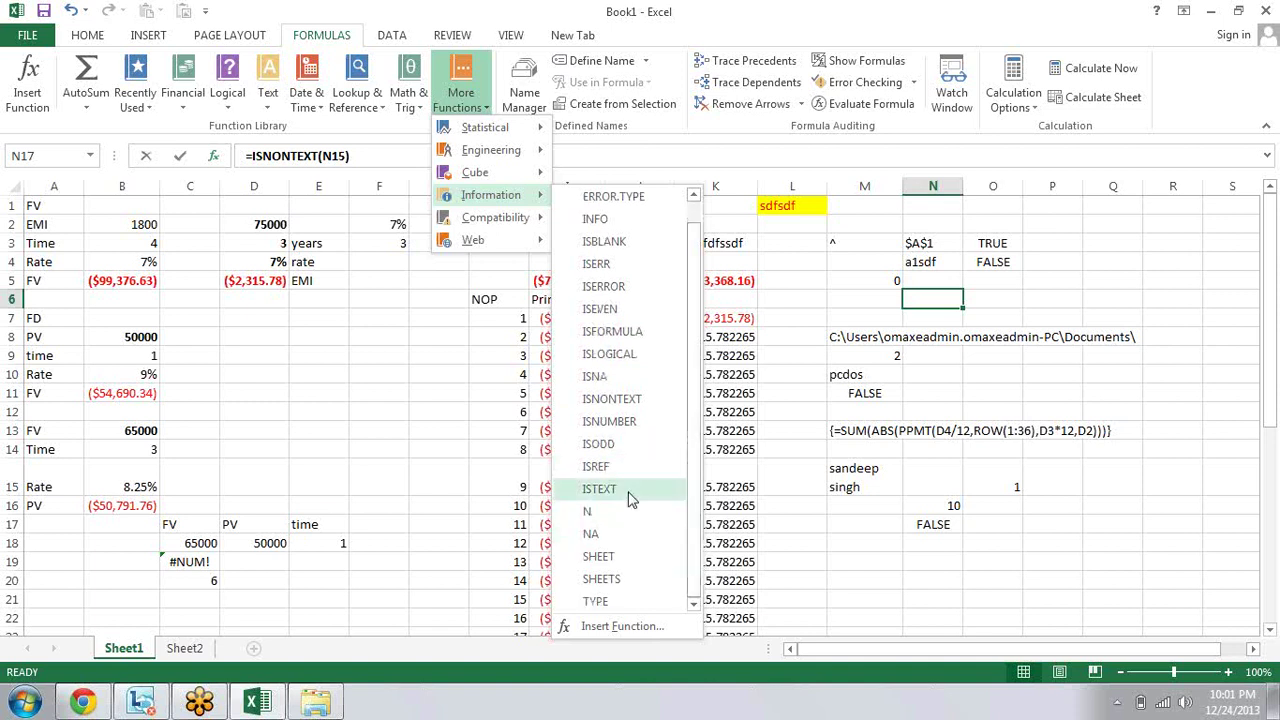
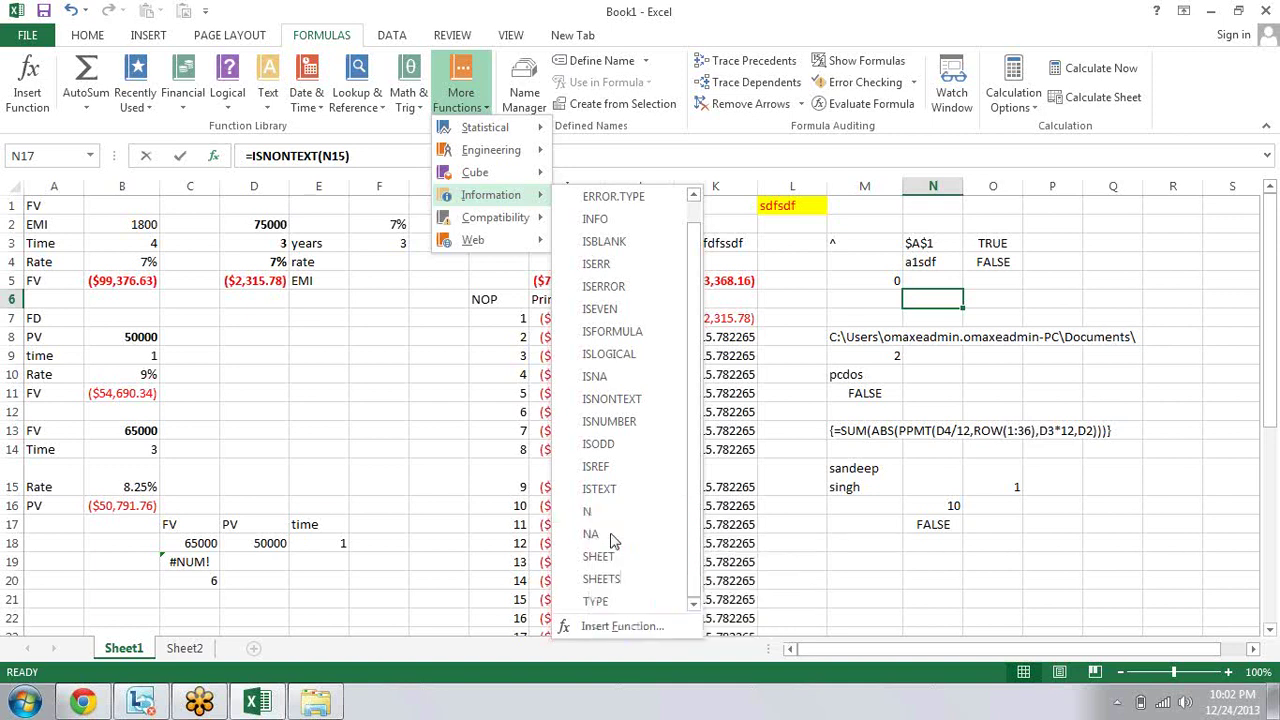
Step: Enter 12, 3, 23, 223, sdef, sdf, sdf and df down cells F9:F16
click(975, 614)
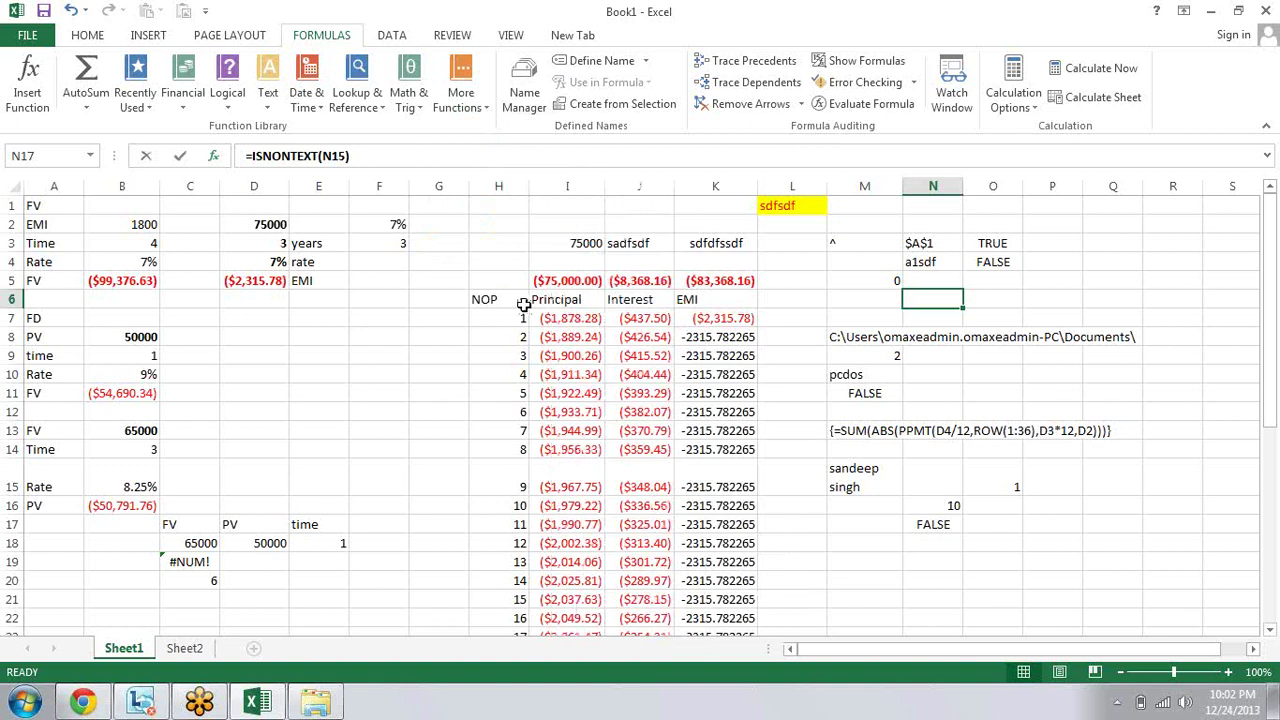
click(405, 356)
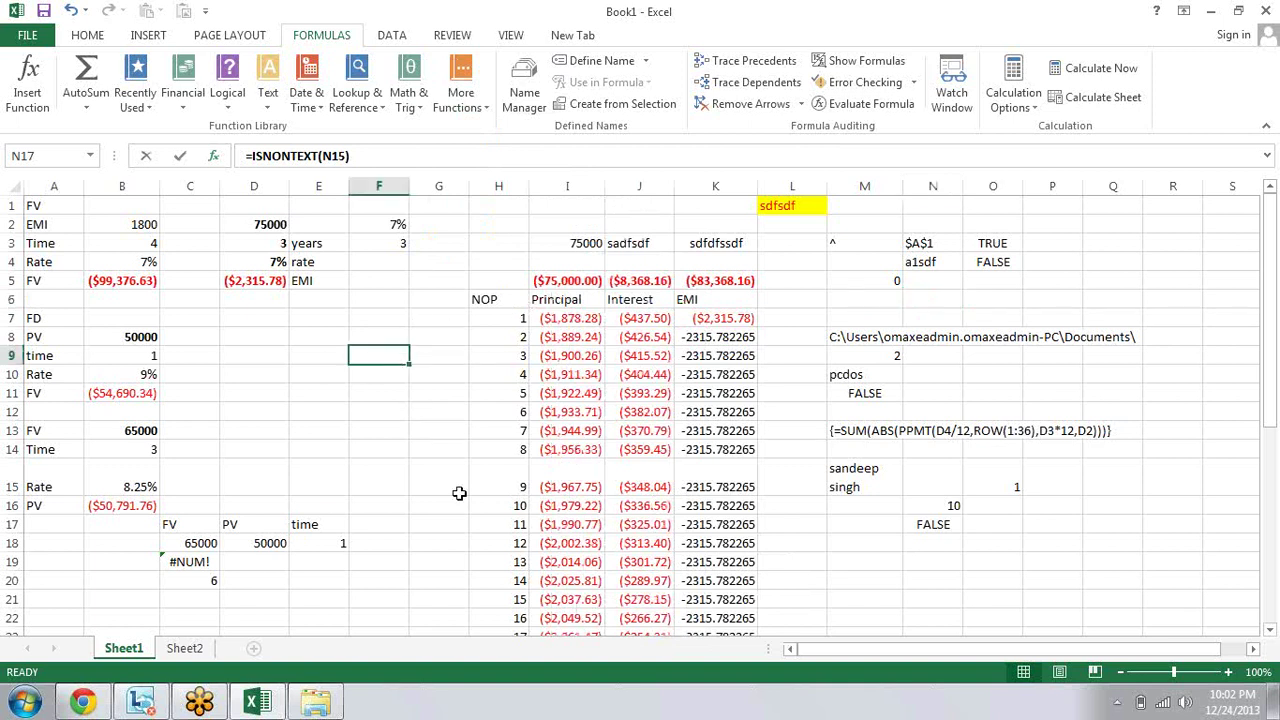
text(12 3 23 2)
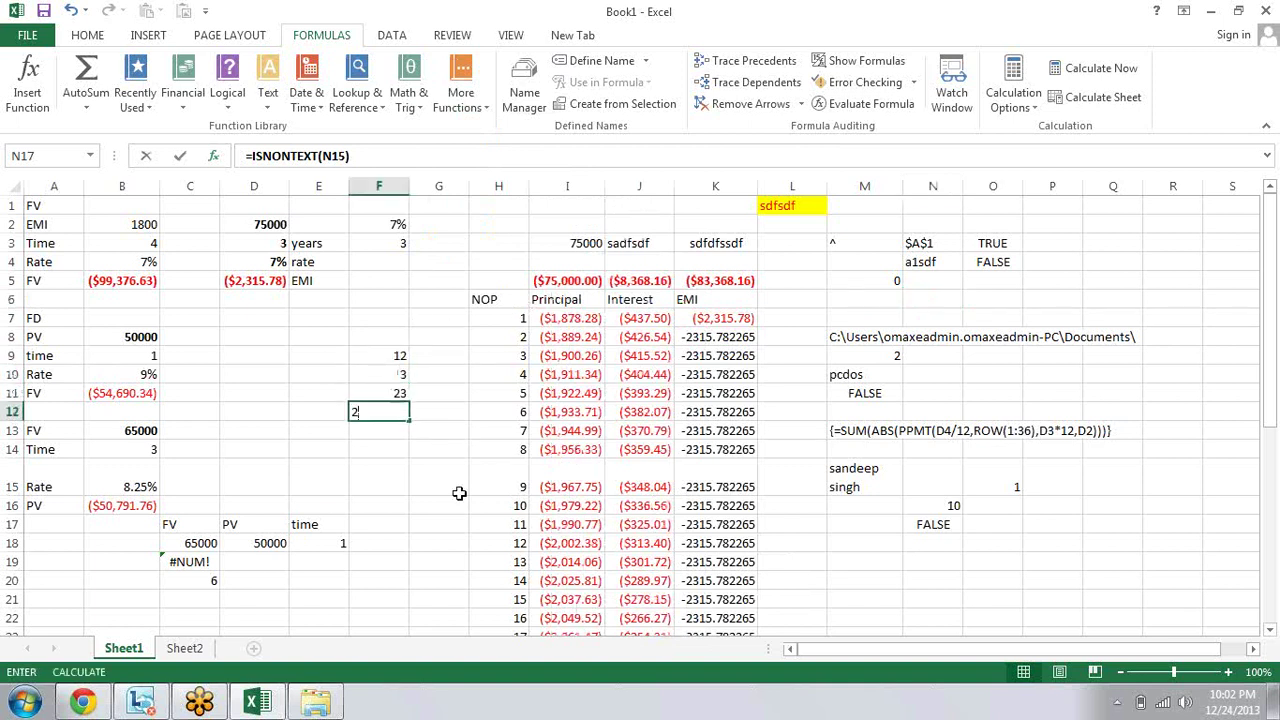
text(23 sdef)
key(Return)
text(sdf)
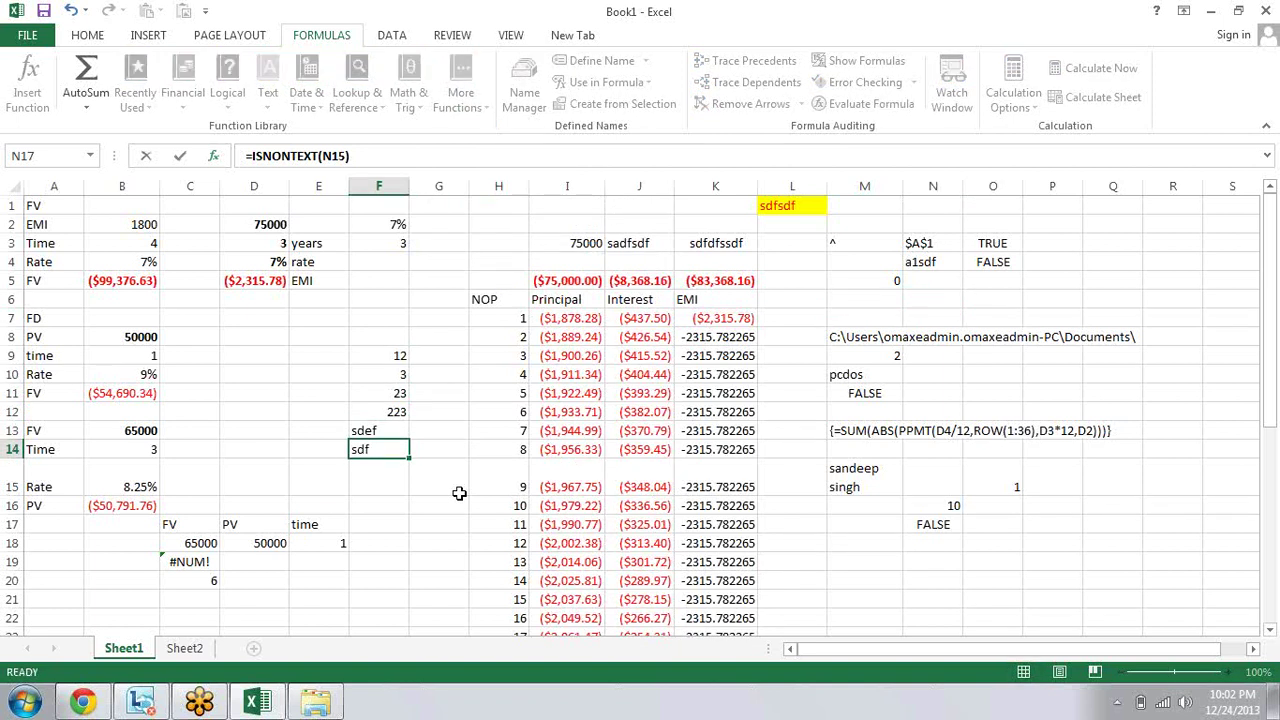
key(Return)
text(sdf)
key(Return)
text(df)
key(Return)
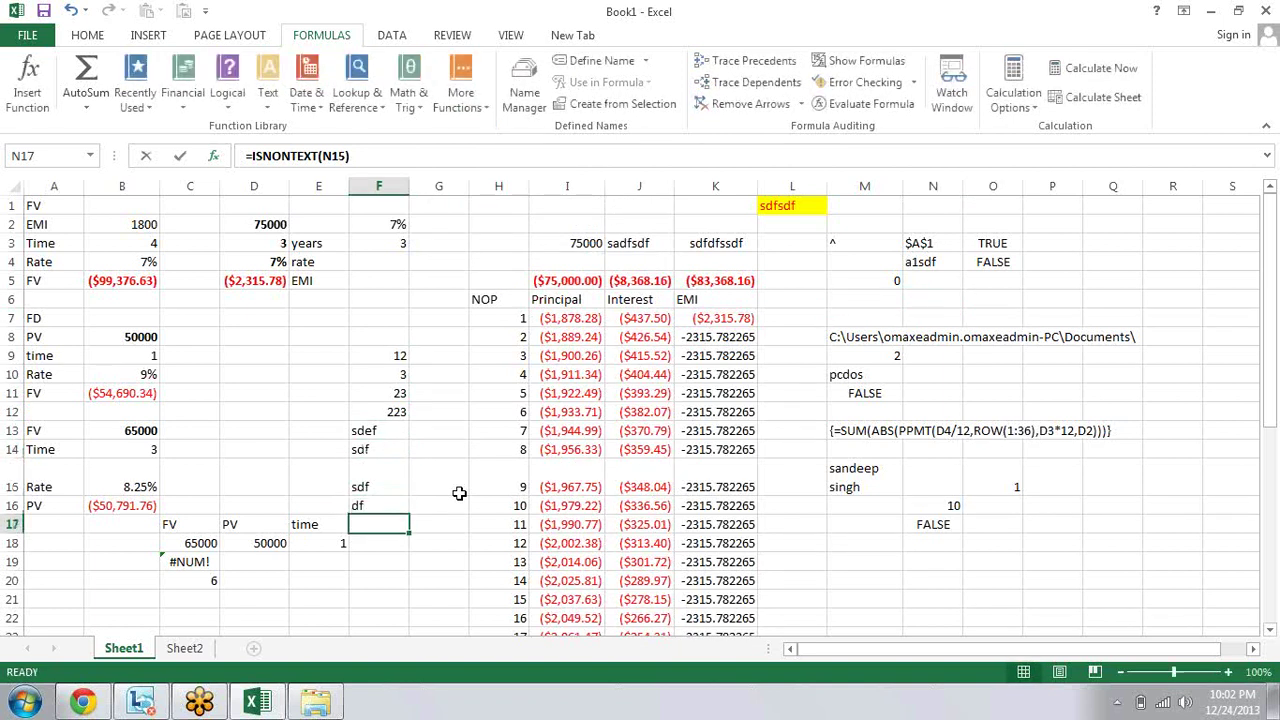
Step: Insert today's date into cell F17 with Ctrl+;
key(Right)
key(Up)
key(Up)
key(Up)
key(Up)
key(Up)
key(Up)
key(Up)
key(Down)
key(Down)
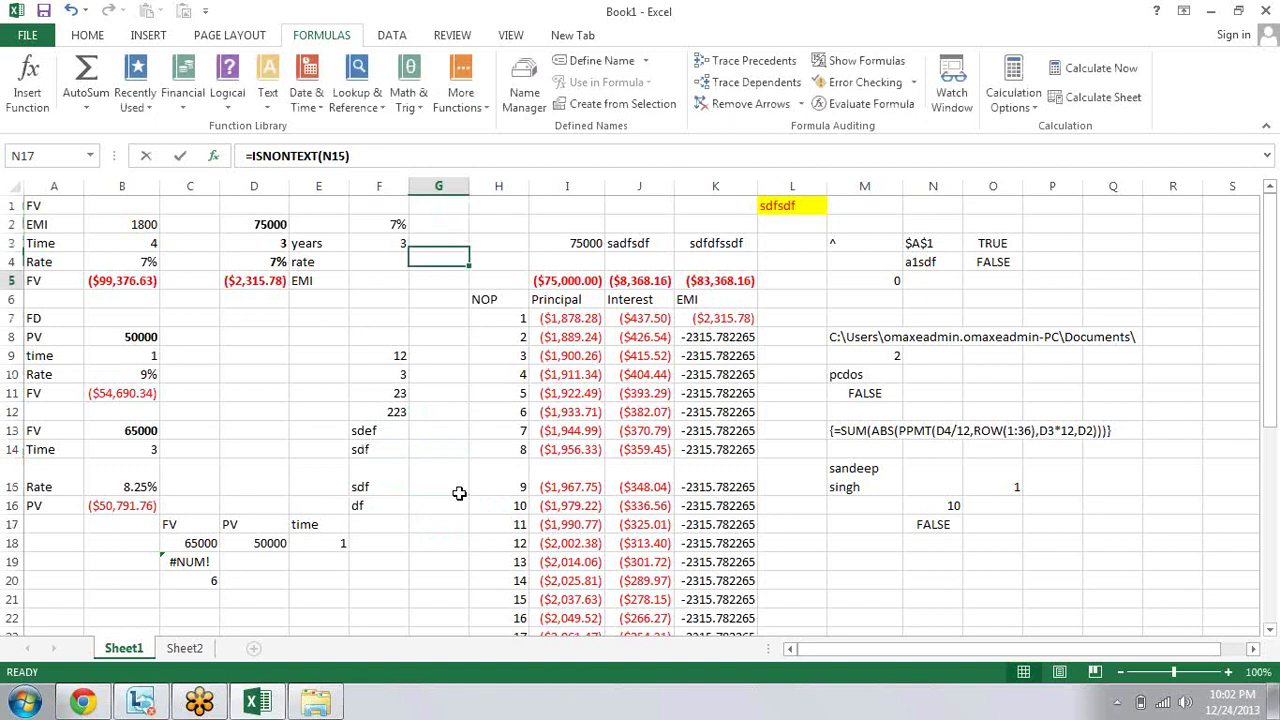
key(Down)
key(Down)
key(Down)
key(Up)
key(Up)
key(Up)
key(Up)
key(Up)
key(Up)
key(Up)
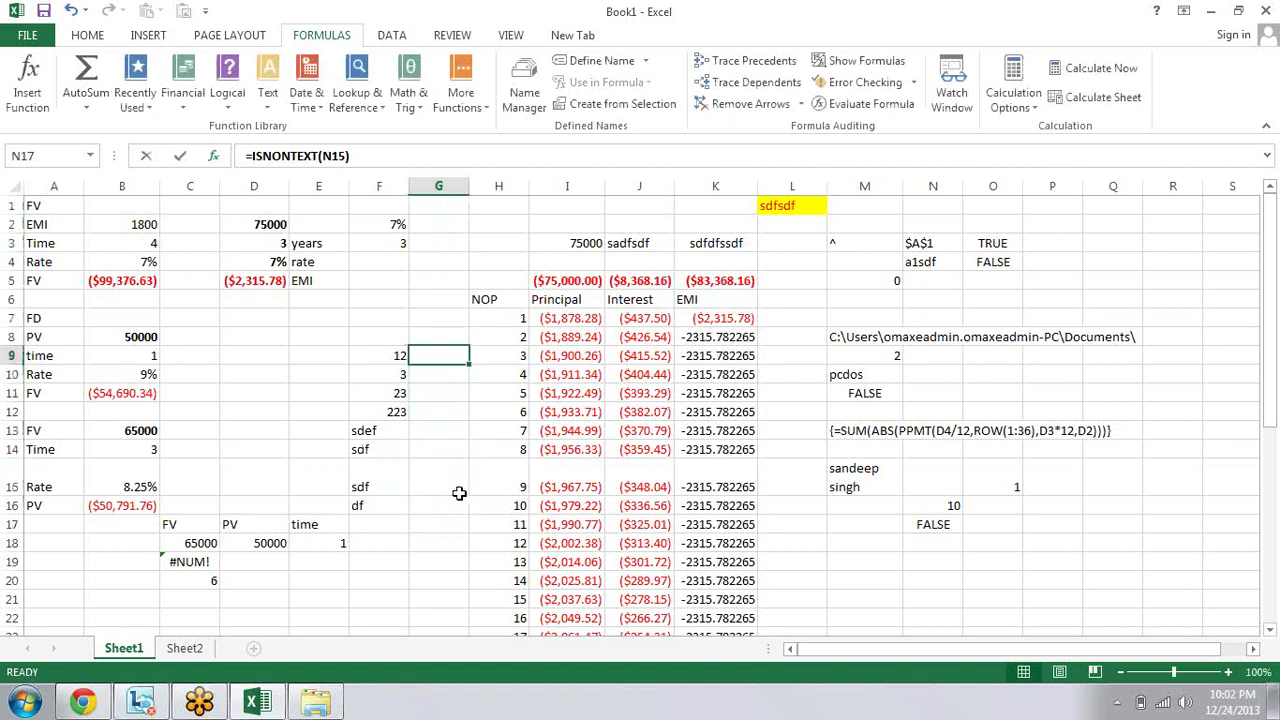
key(Up)
key(Down)
key(Down)
key(Down)
key(Down)
key(Down)
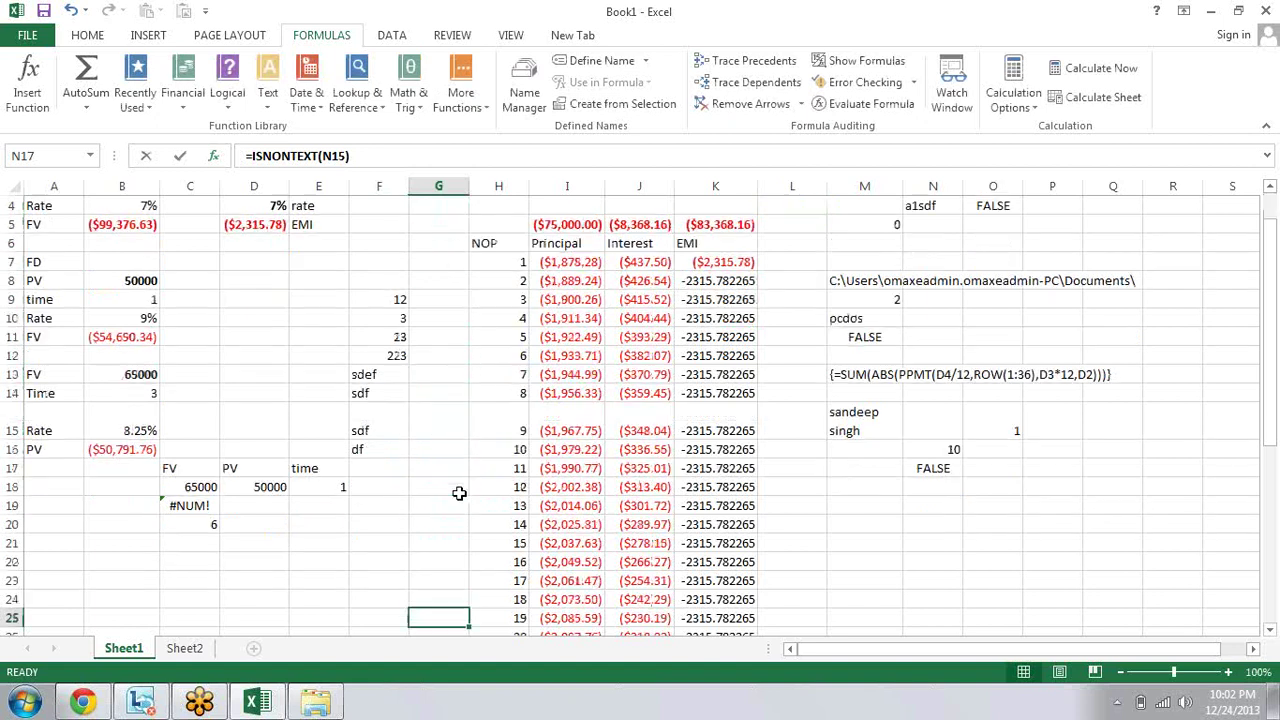
key(Up)
key(Up)
key(Up)
key(Up)
key(Up)
key(Up)
key(Up)
key(Up)
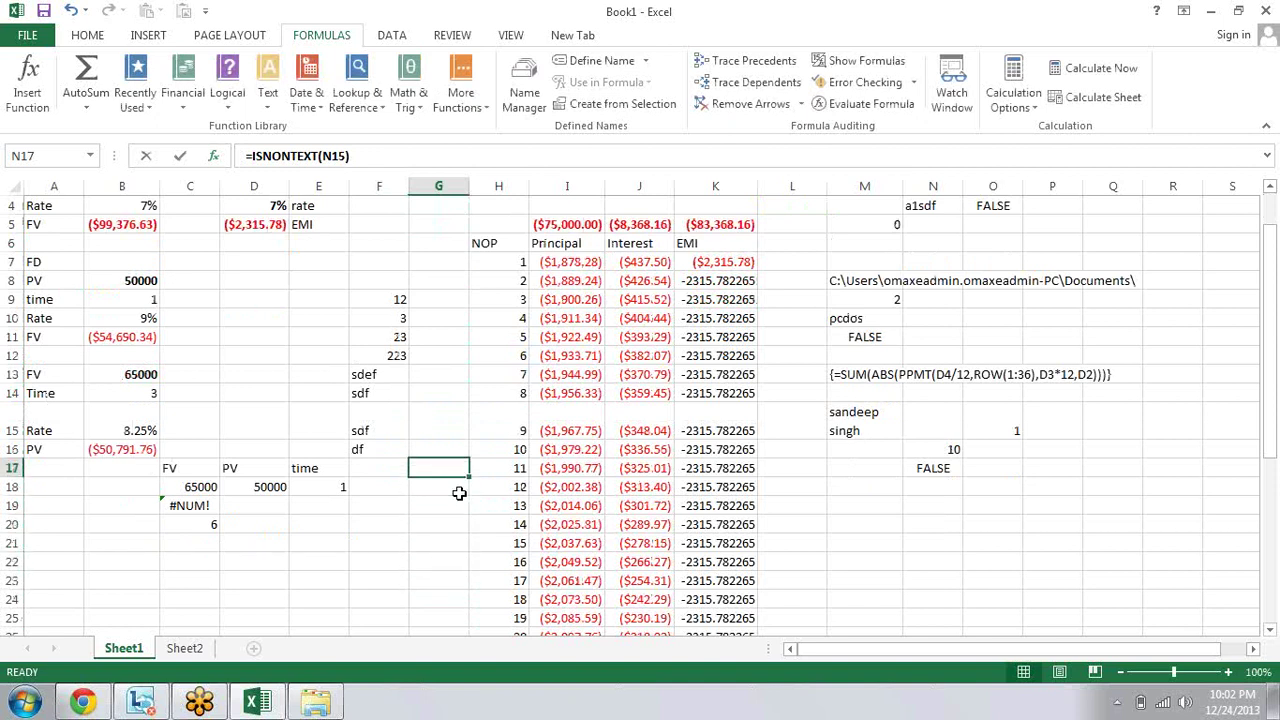
key(Left)
key(ctrl+semicolon)
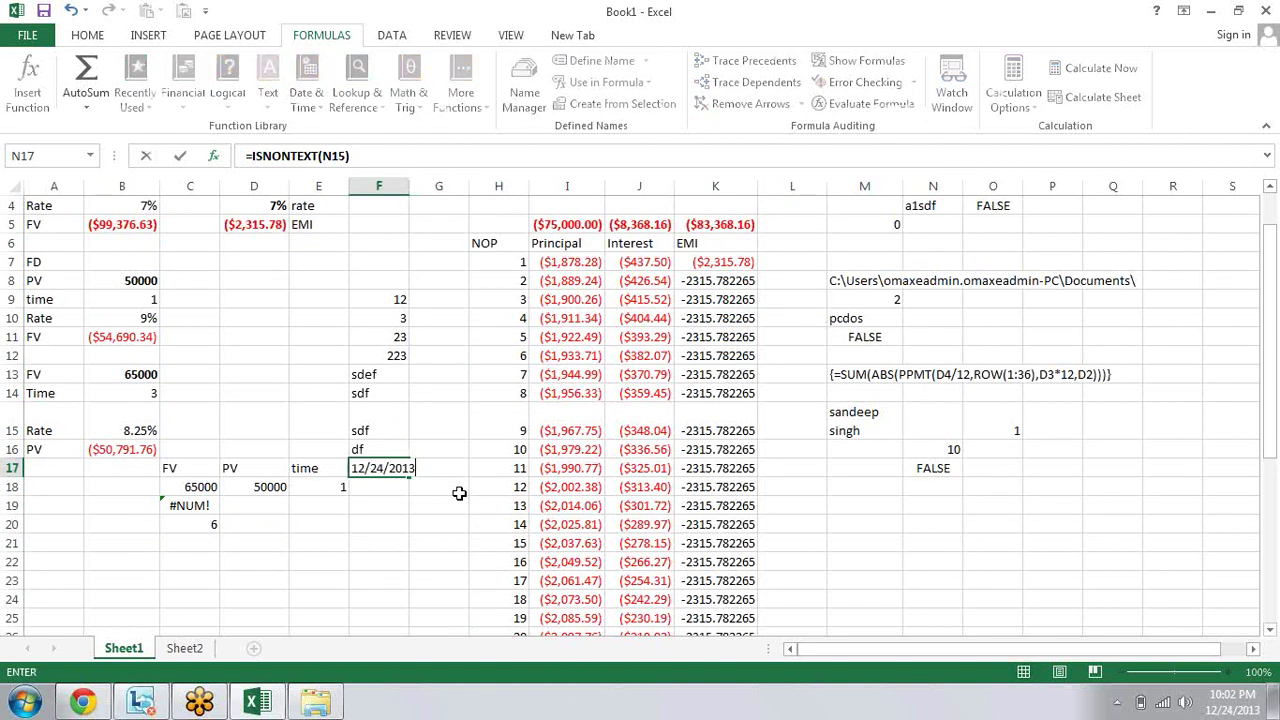
Step: Begin an =N formula in cell G9
click(459, 493)
key(Up)
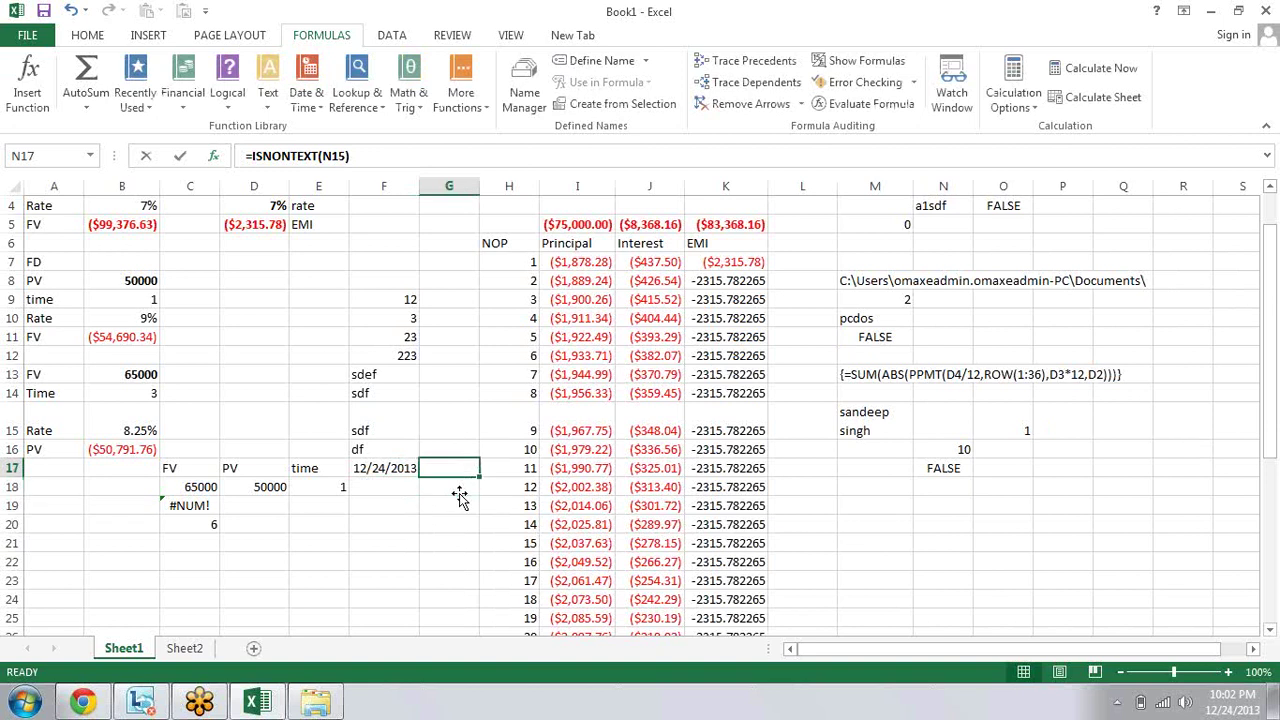
key(Up)
key(Up)
key(Up)
key(Up)
key(Up)
key(Up)
key(Down)
key(Down)
key(Down)
key(Down)
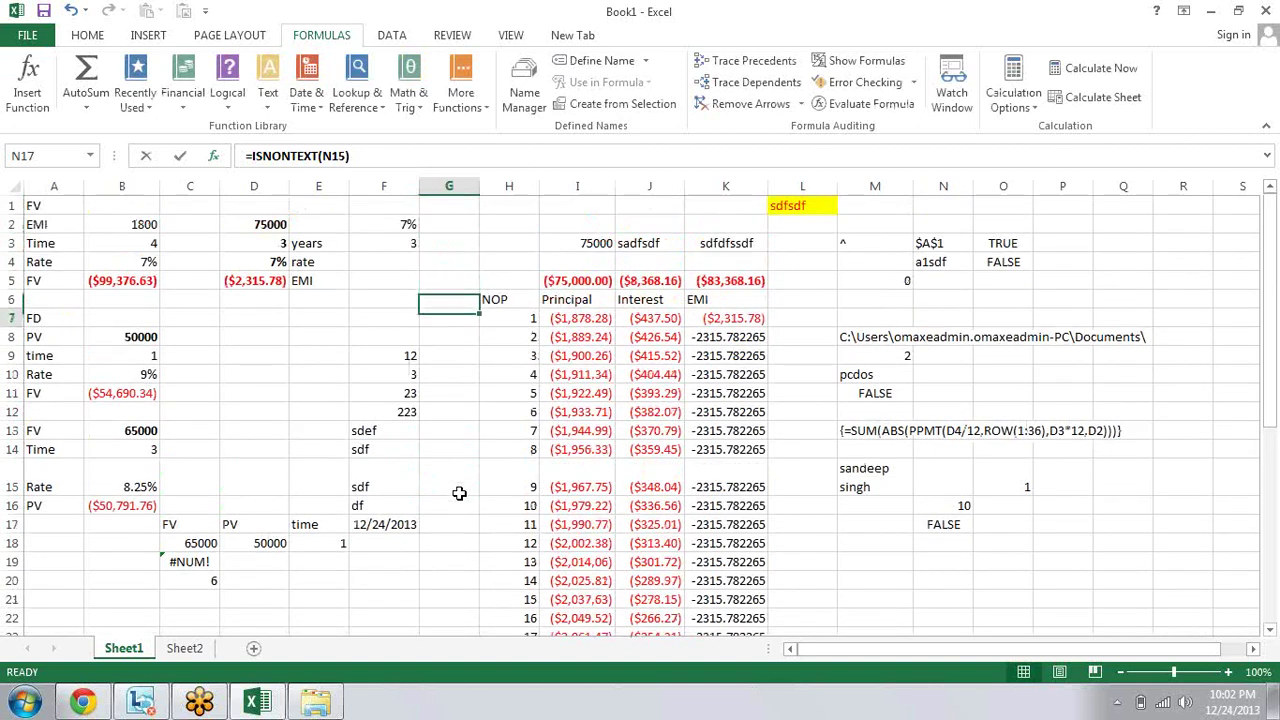
key(Down)
key(Down)
key(Down)
text(=)
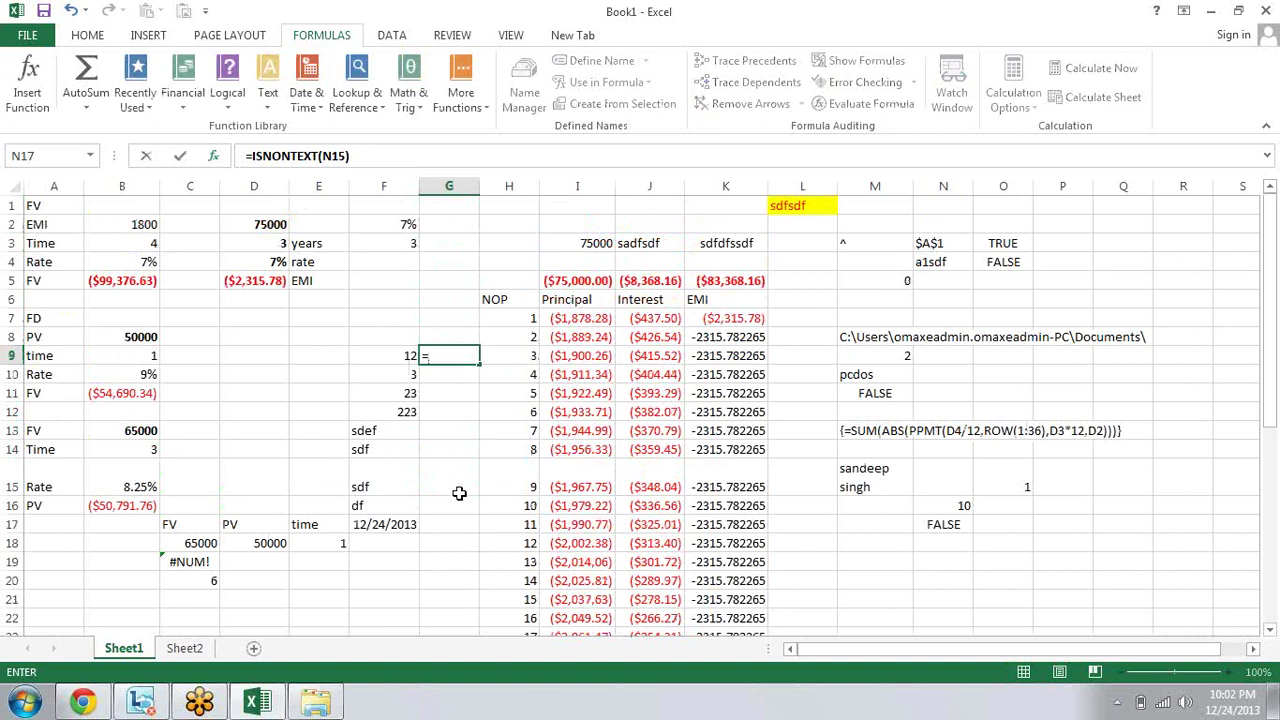
text(n)
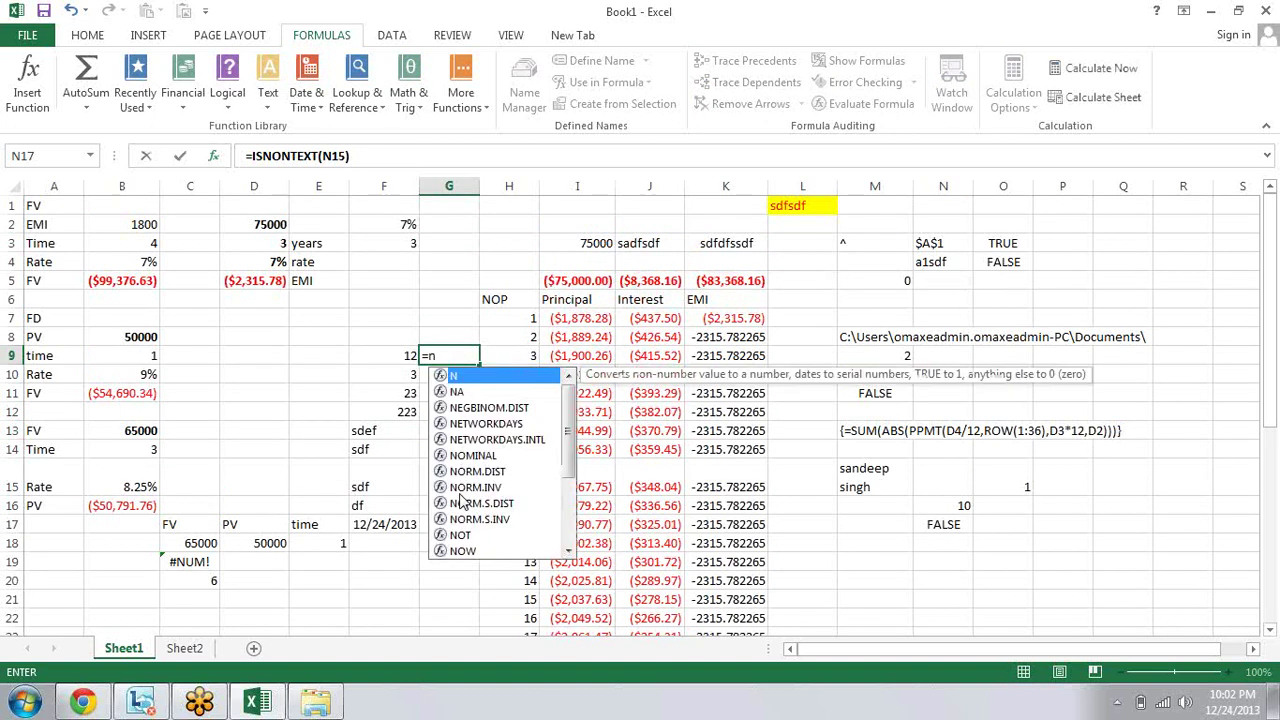
Step: Complete the formula =N(F9) in cell G9
key(Tab)
key(Left)
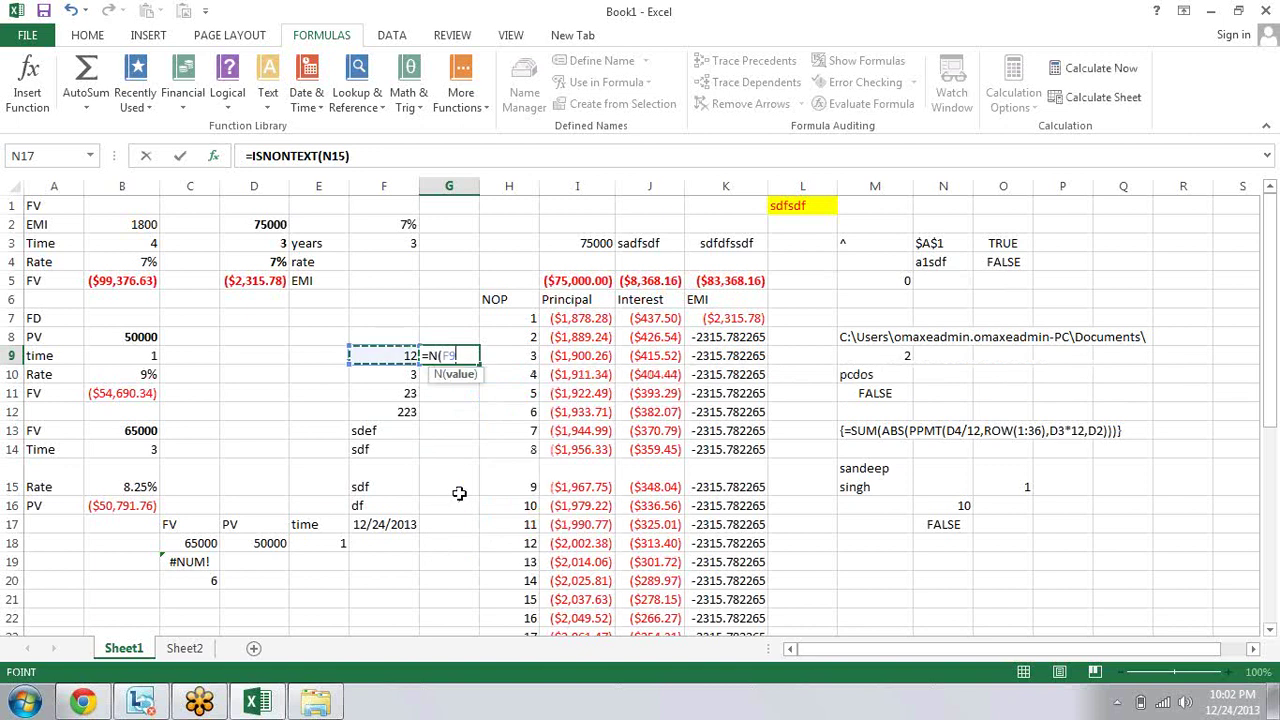
key(Return)
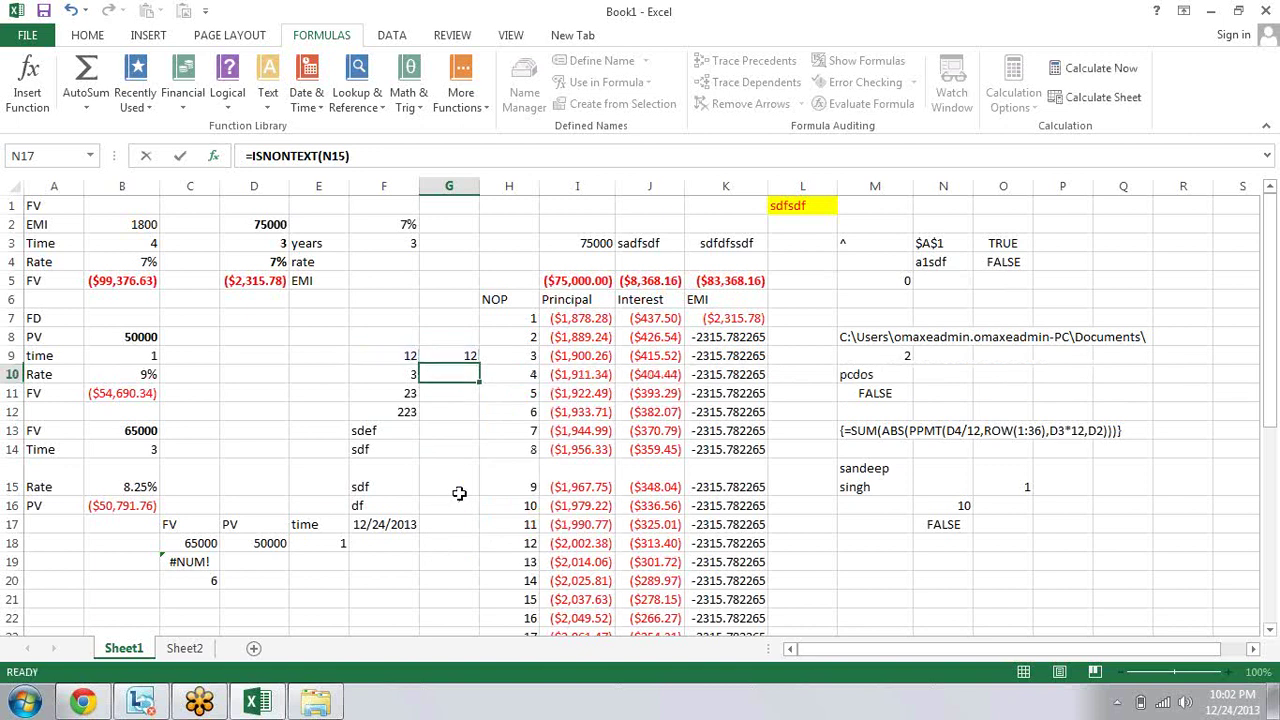
Step: Copy G9's N formula down into G10:G17
key(Up)
key(ctrl+c)
key(Down)
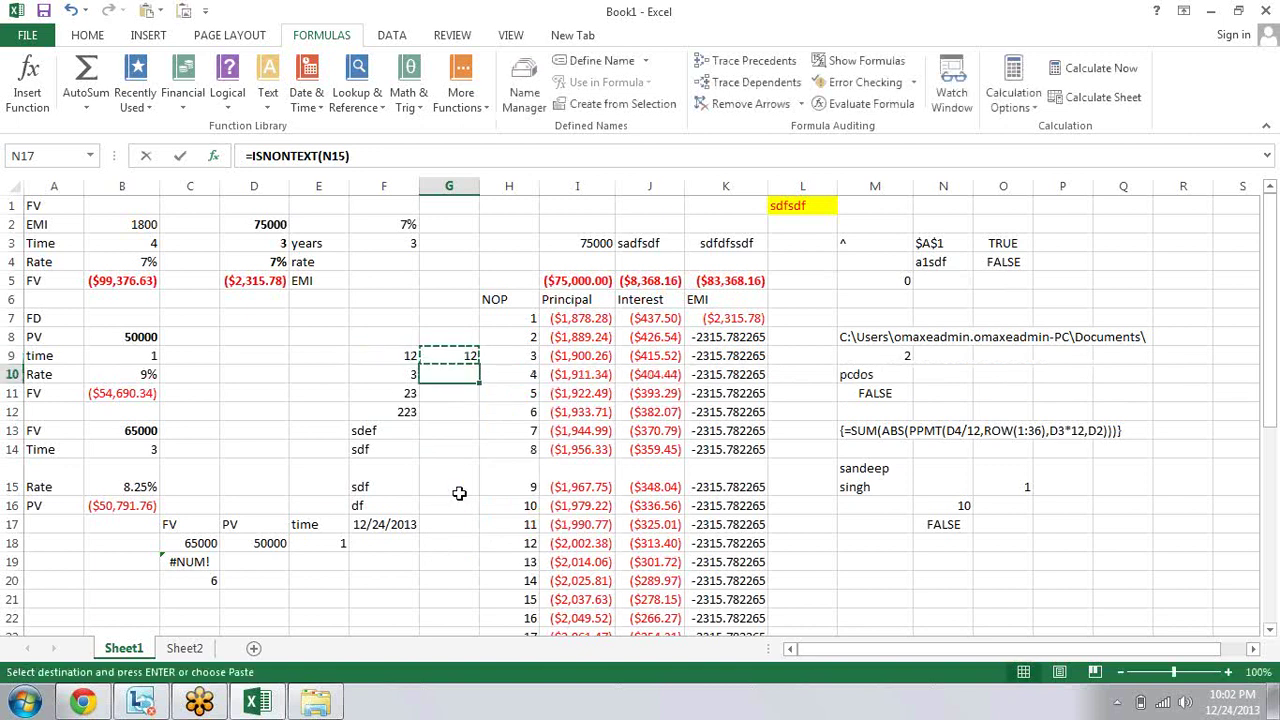
key(shift+Down)
key(shift+Down)
key(shift+Down)
key(shift+Down)
key(shift+Down)
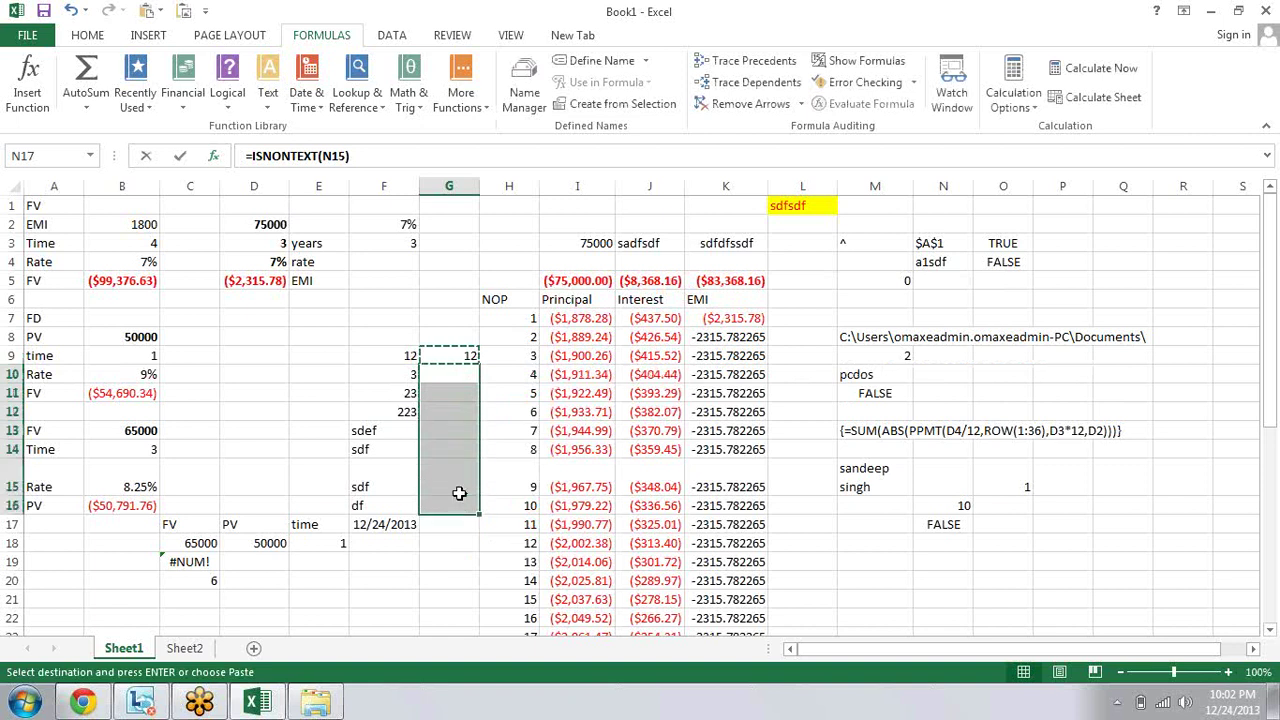
key(shift+Down)
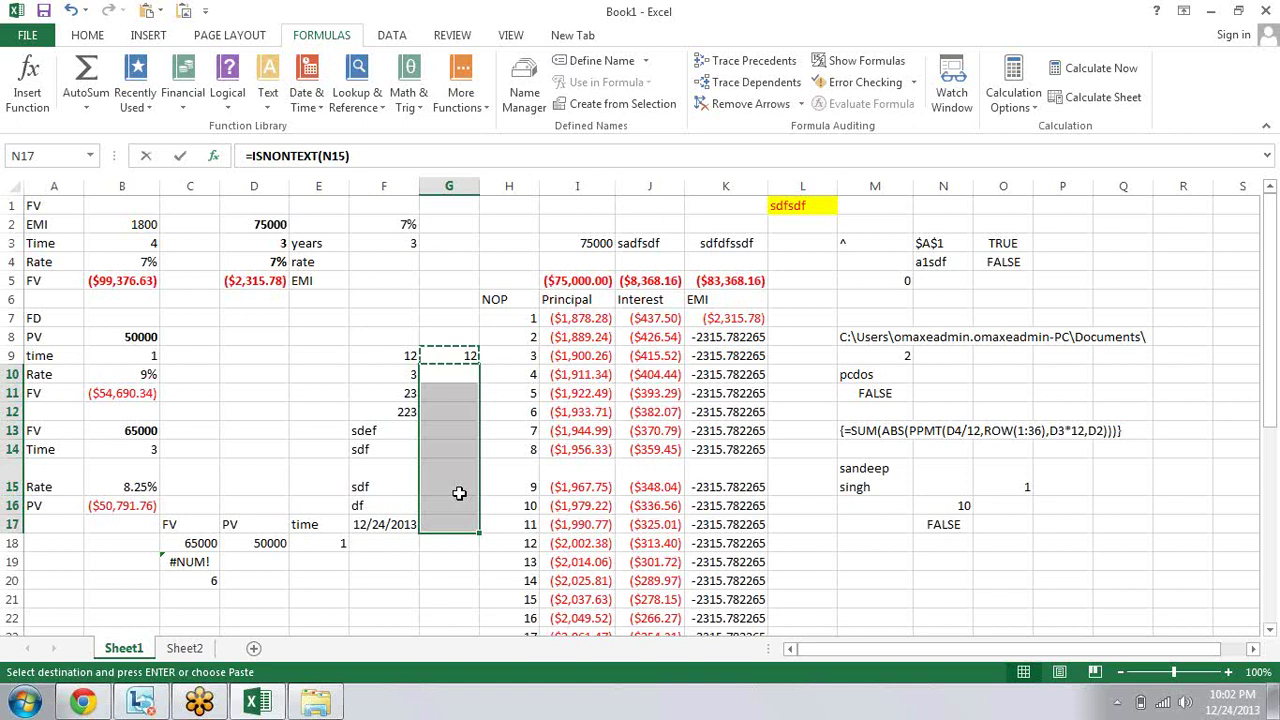
key(Return)
key(Down)
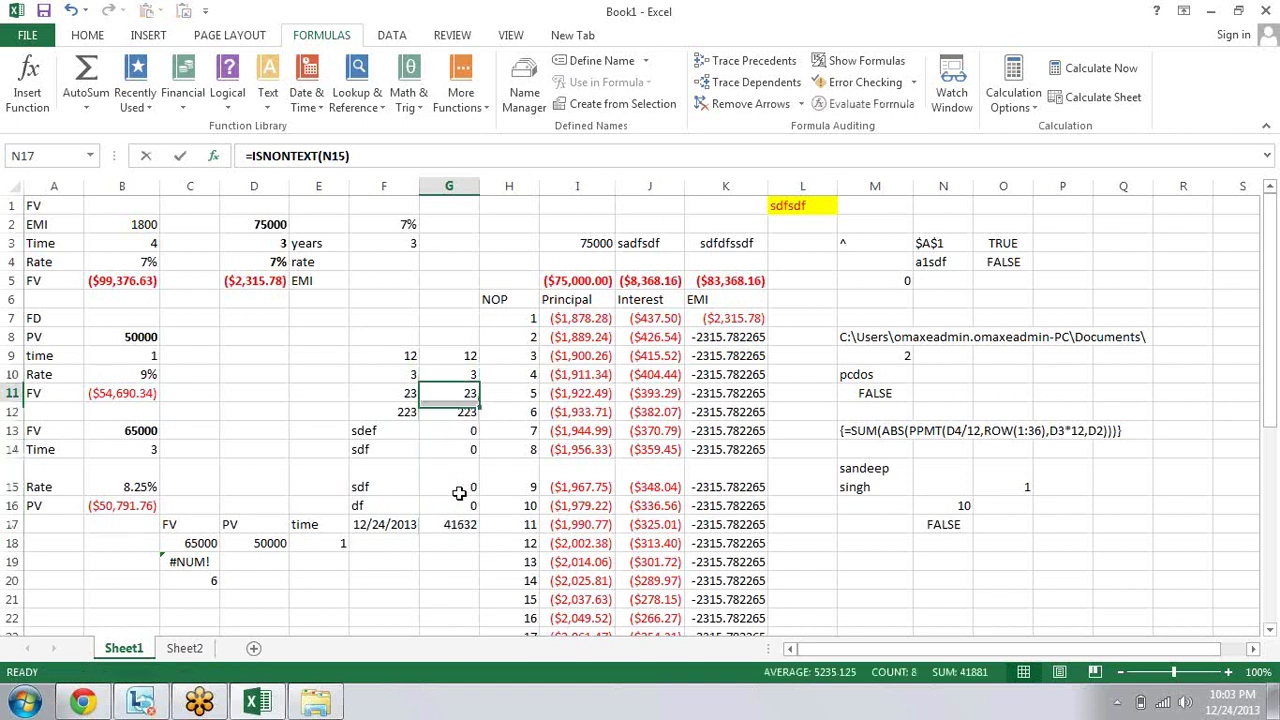
key(Down)
key(Down)
key(Down)
key(Down)
key(Down)
key(Down)
key(Down)
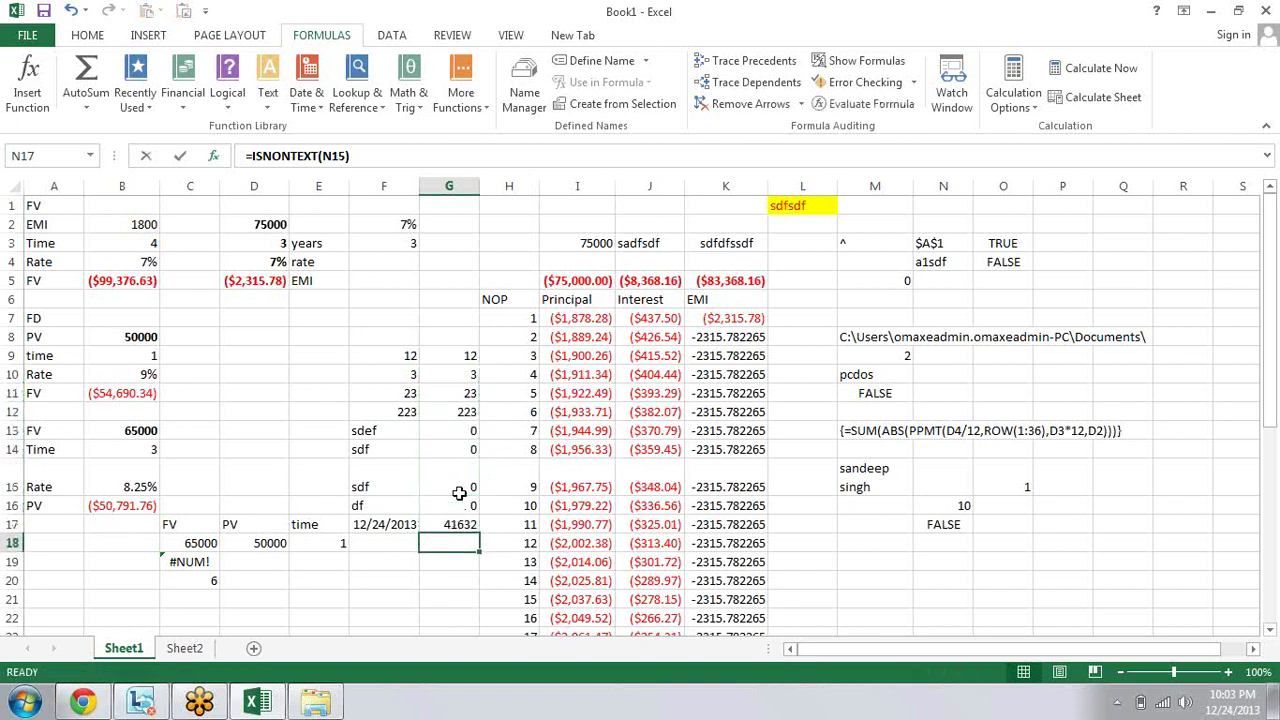
text(=n)
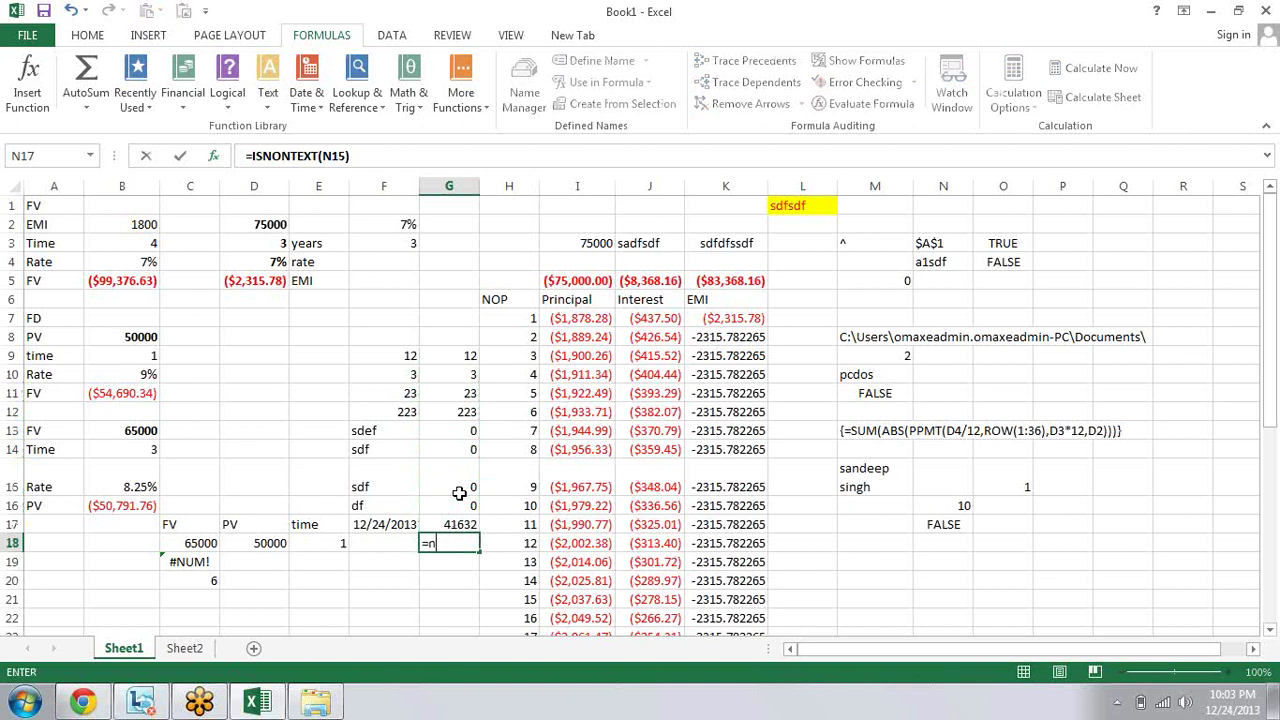
text(a)
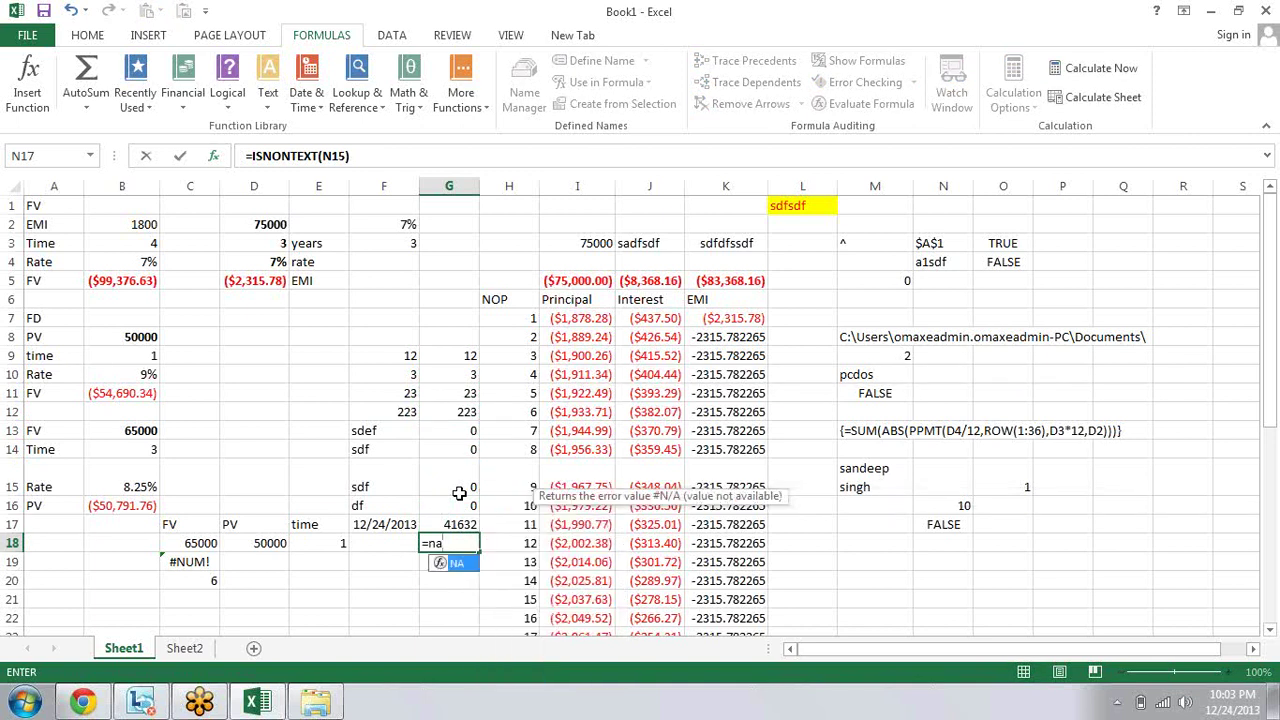
text((0)
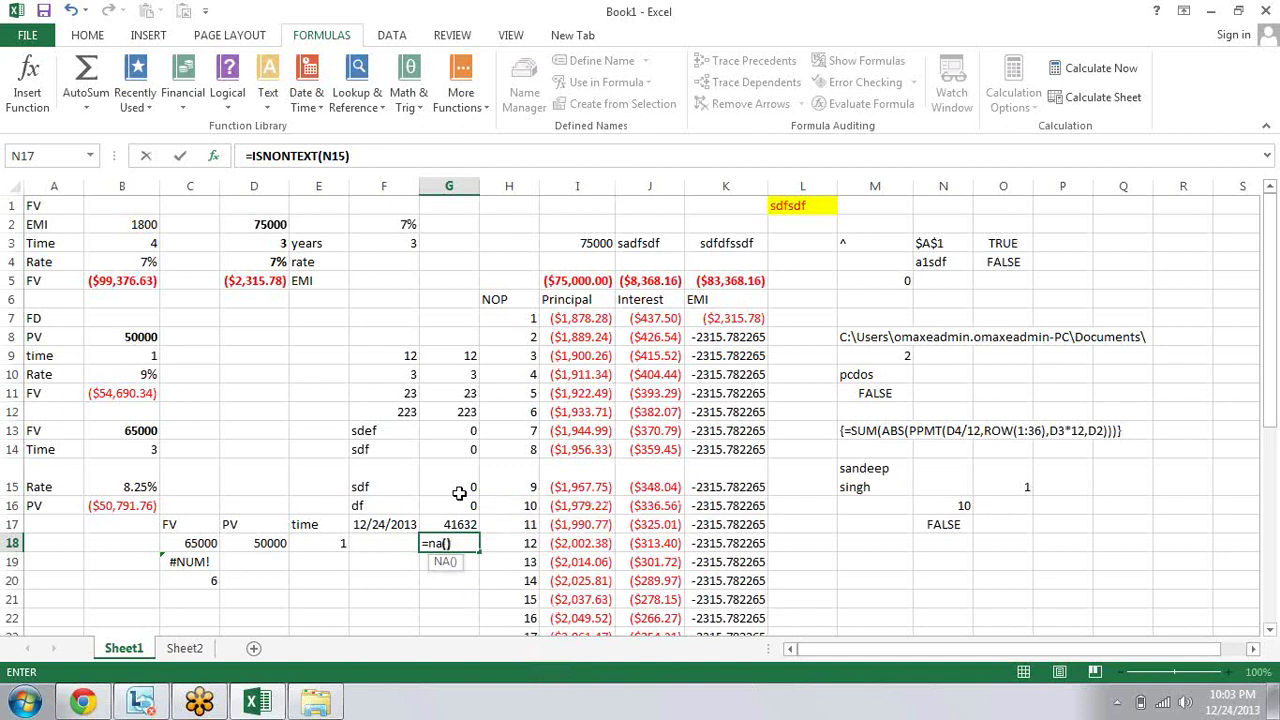
key(Return)
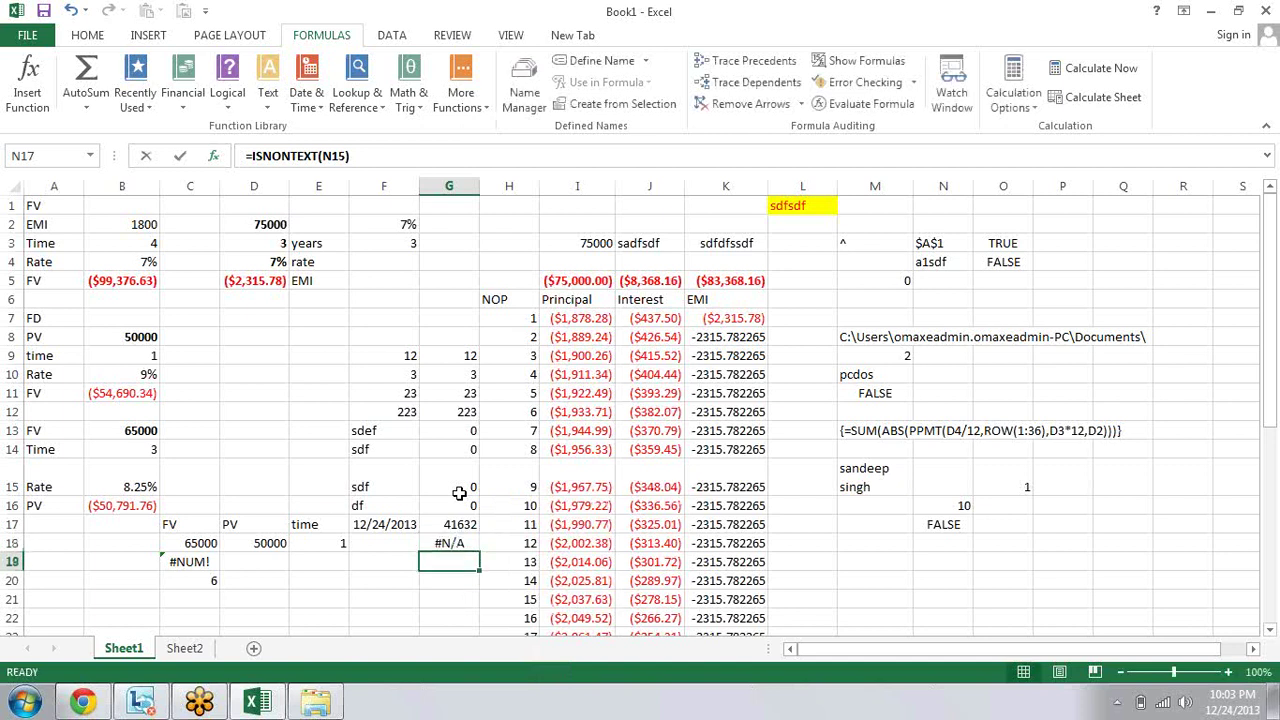
click(480, 118)
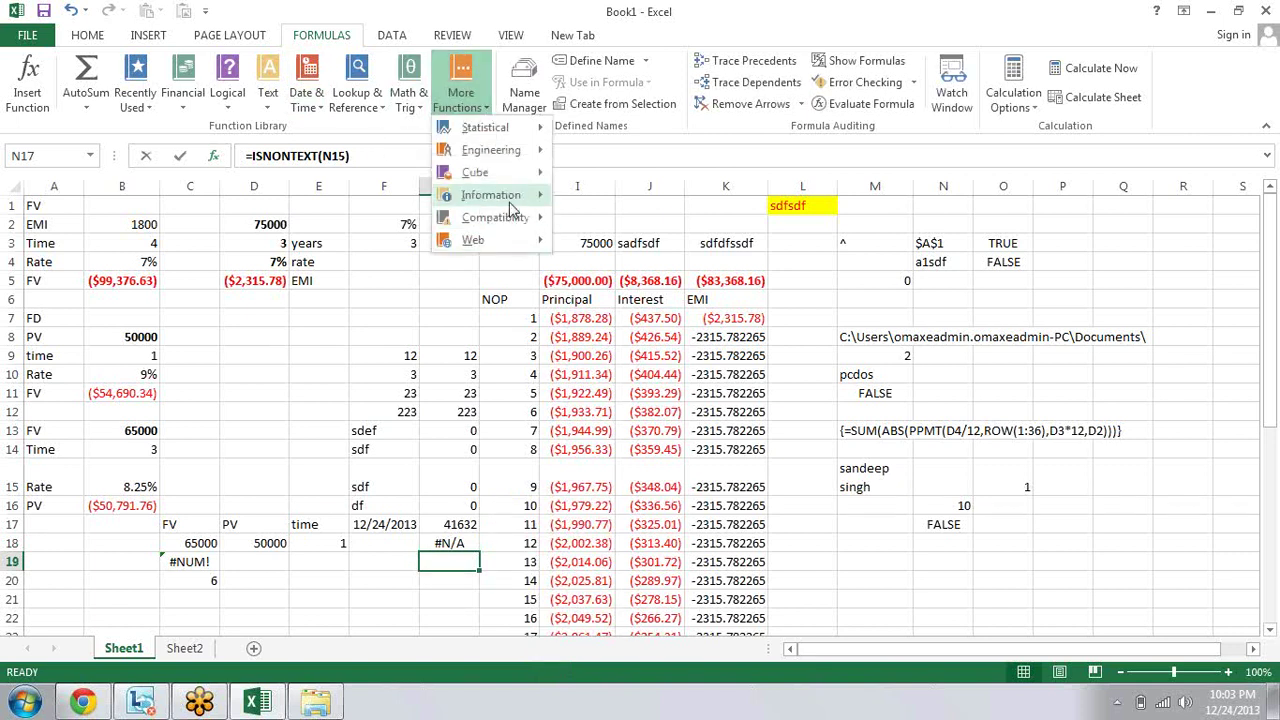
mouse_move(549, 201)
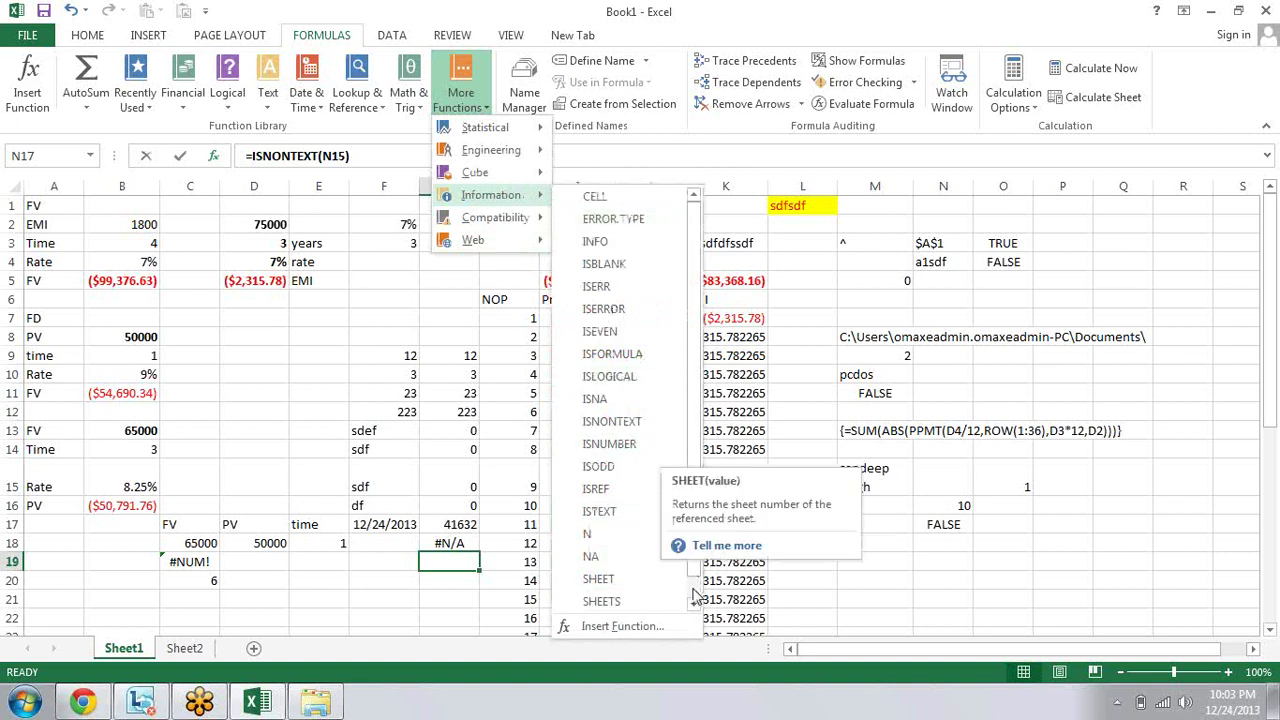
drag(700, 588, 698, 598)
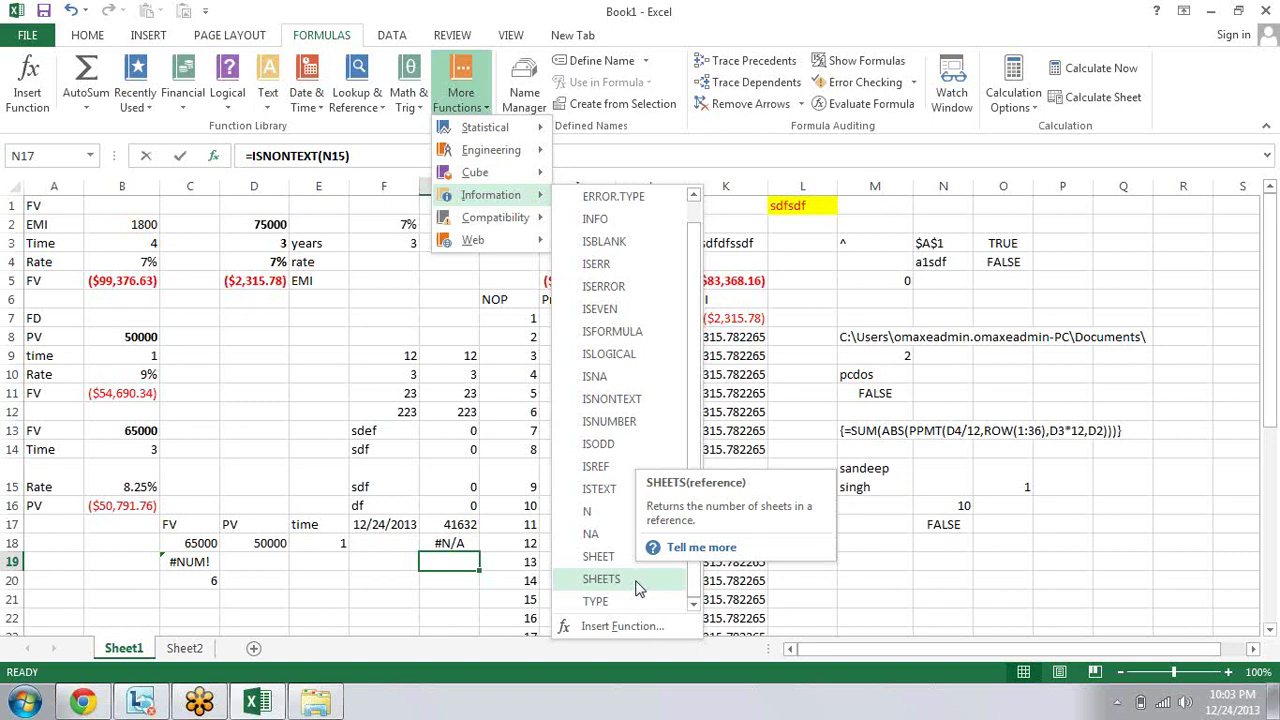
Step: Enter =SHEET(F19) in G19, returning 1
key(Escape)
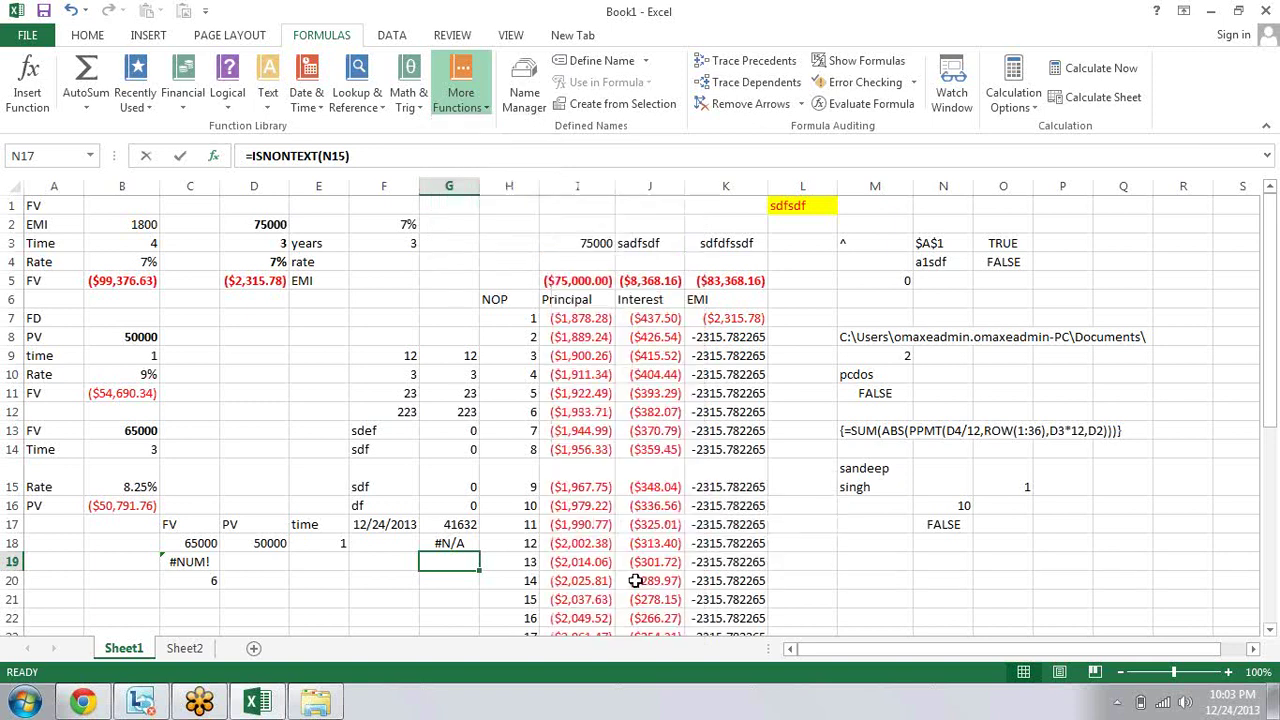
text(=s)
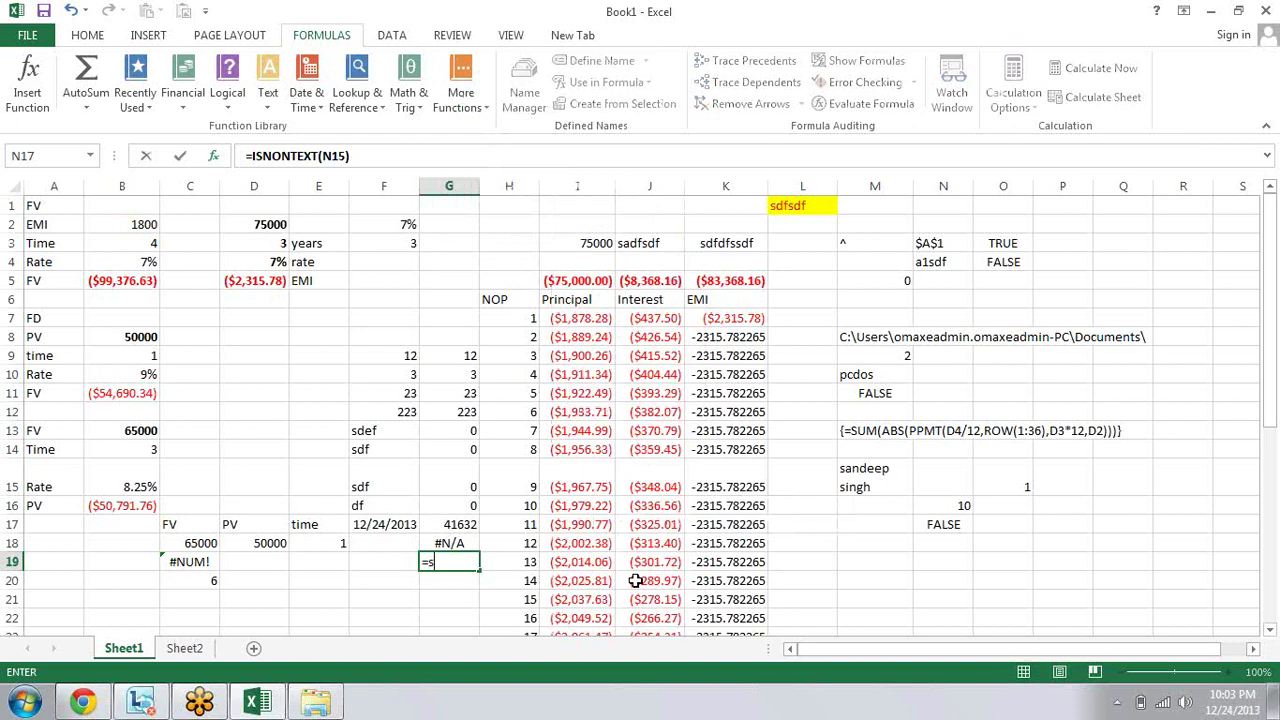
text(heet)
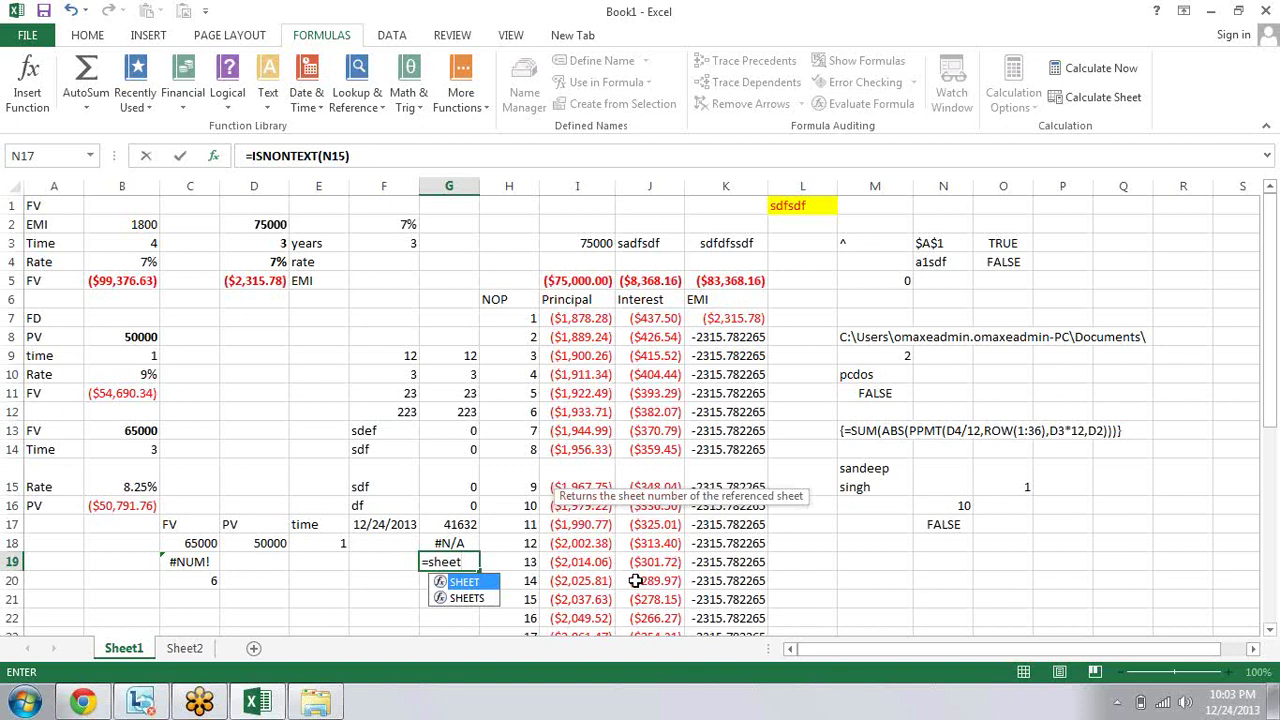
text(()
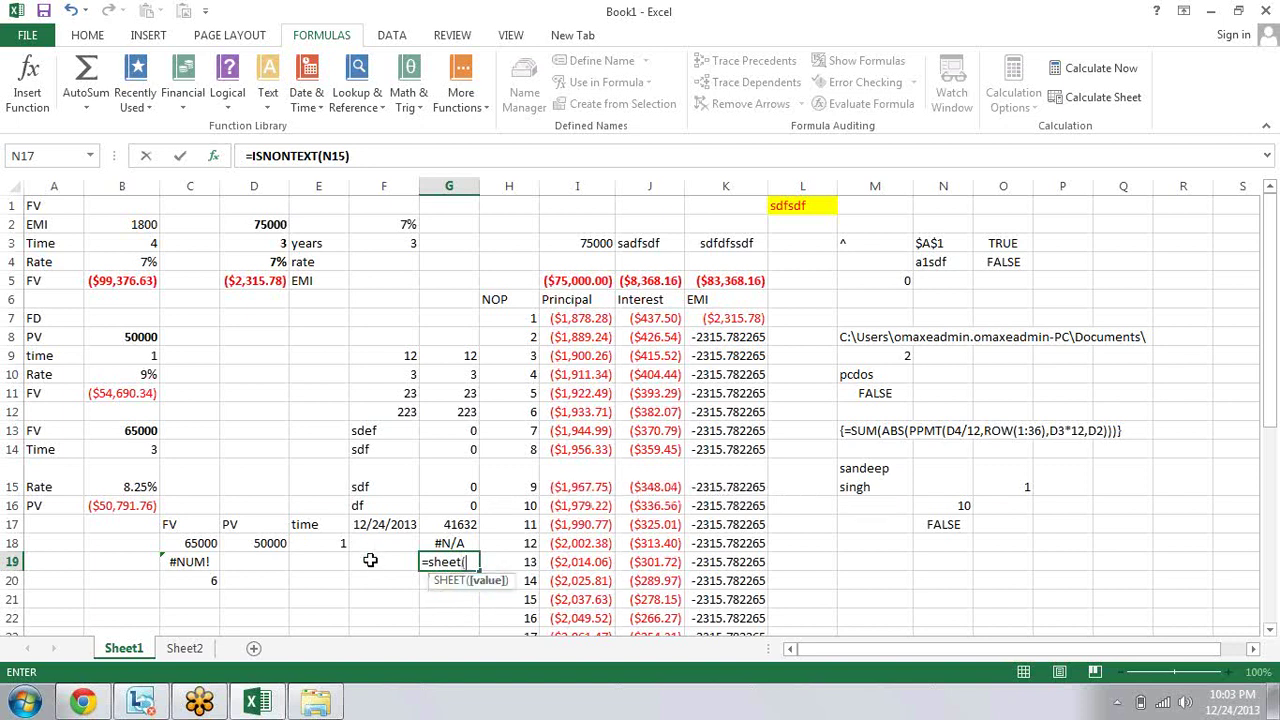
click(370, 561)
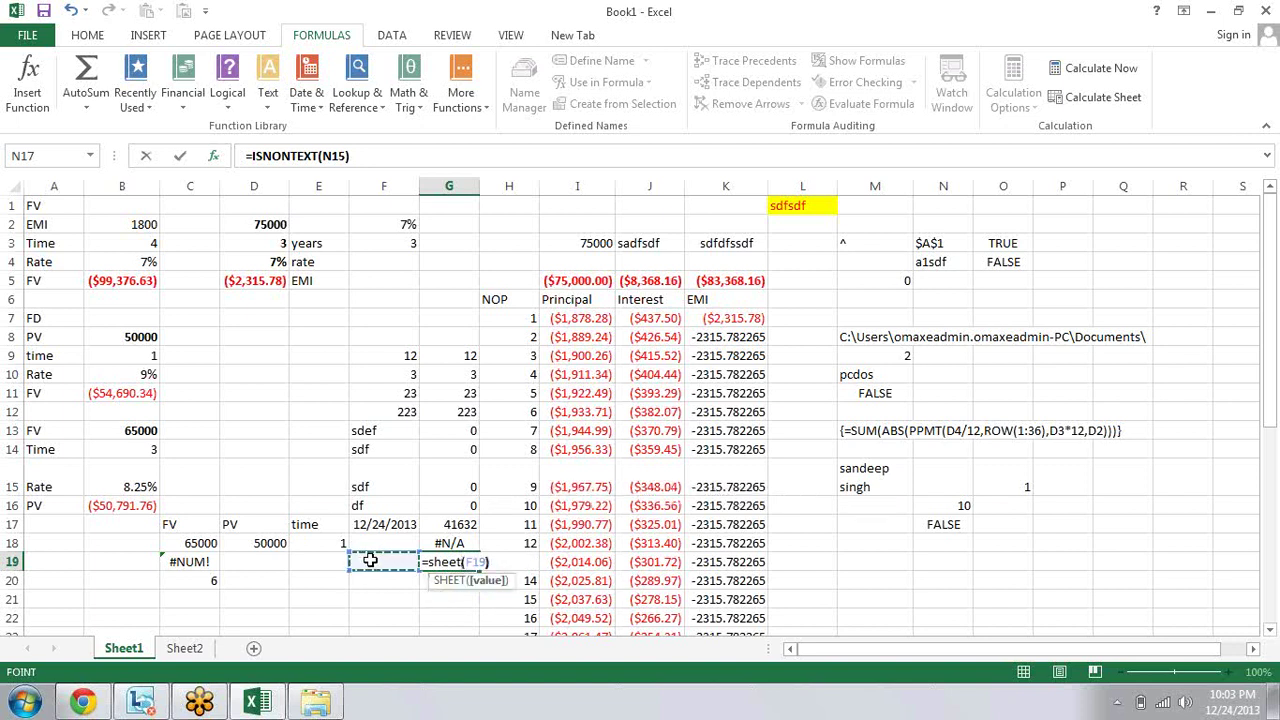
key(Return)
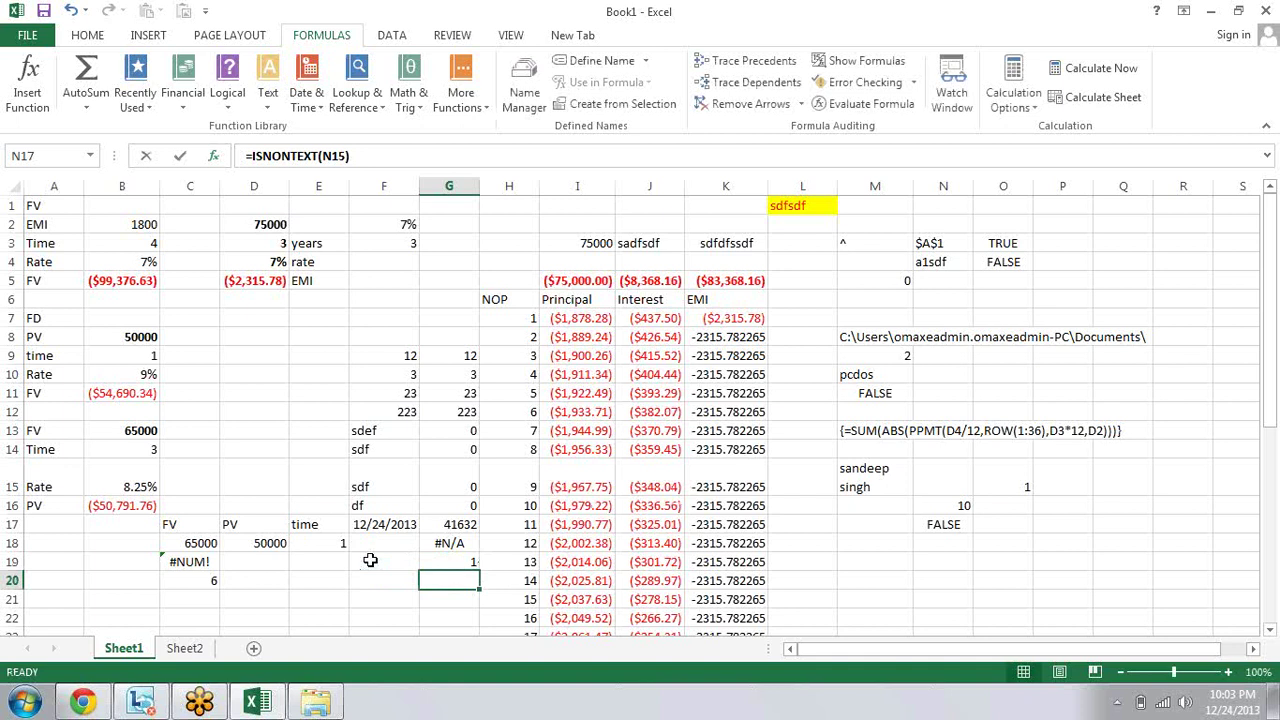
Step: Enter a SHEET formula in G20 referencing Sheet2's D15, returning 2
text(=s)
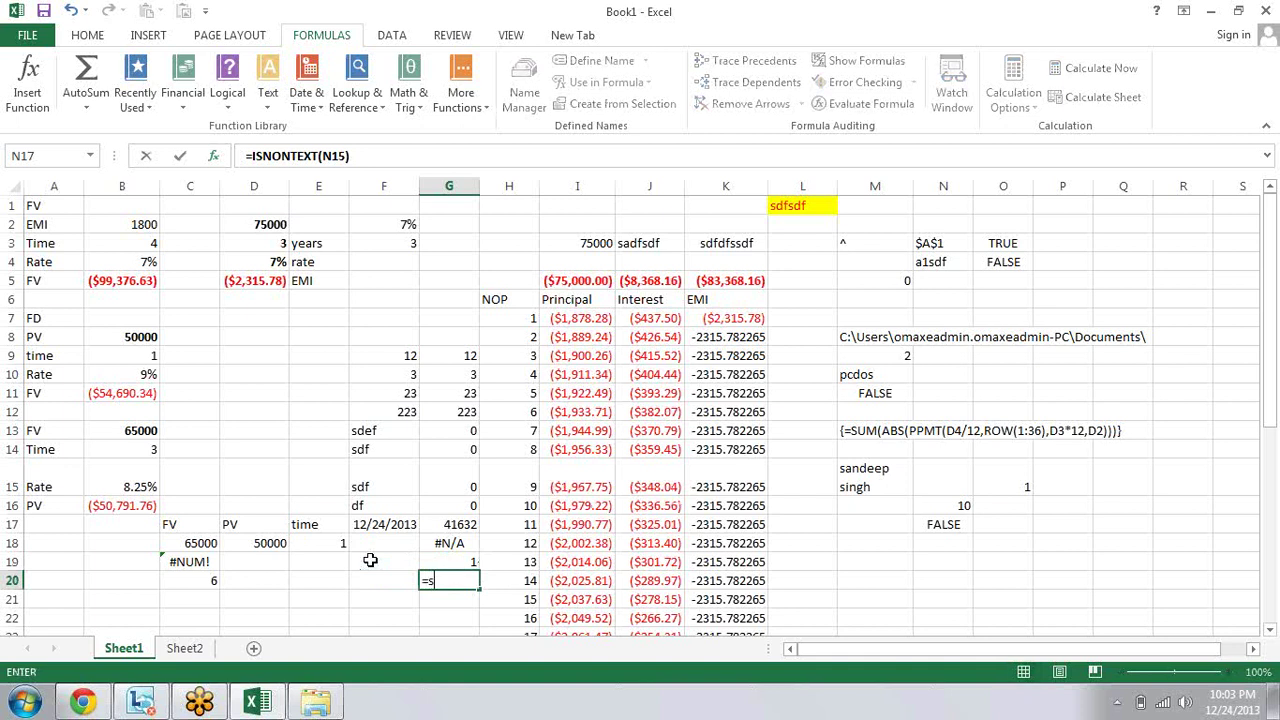
text(he)
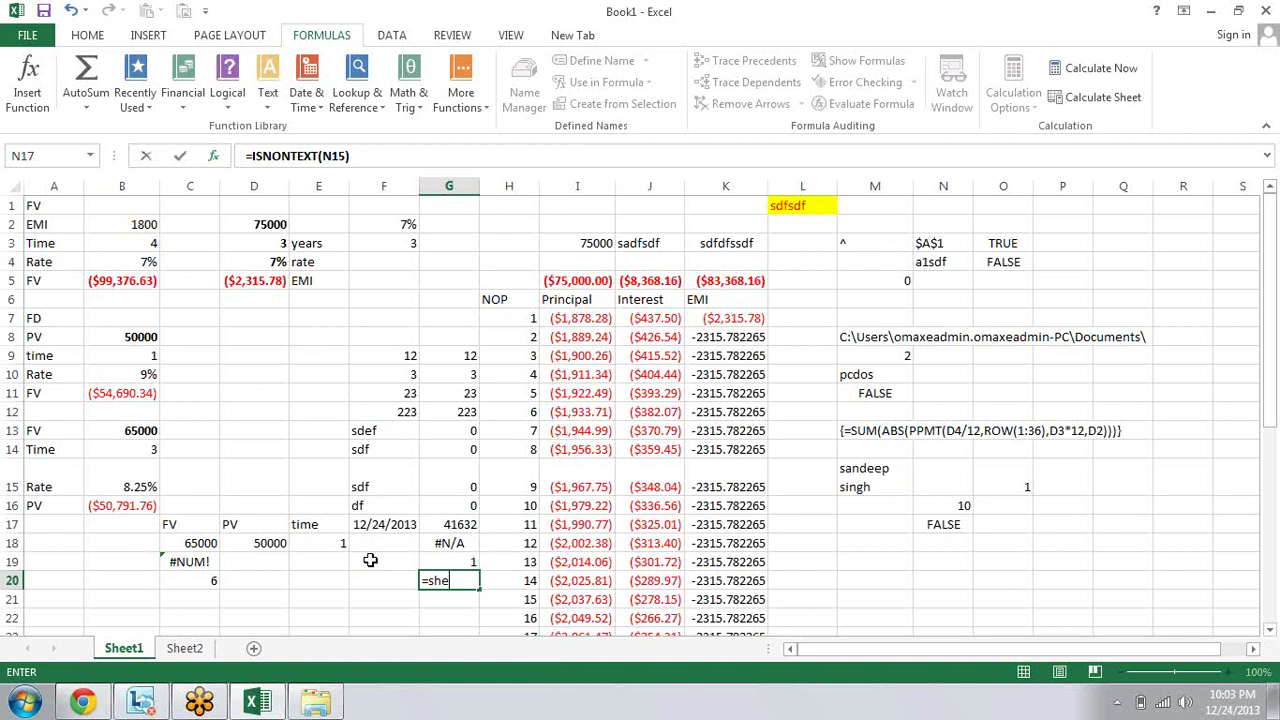
text(te)
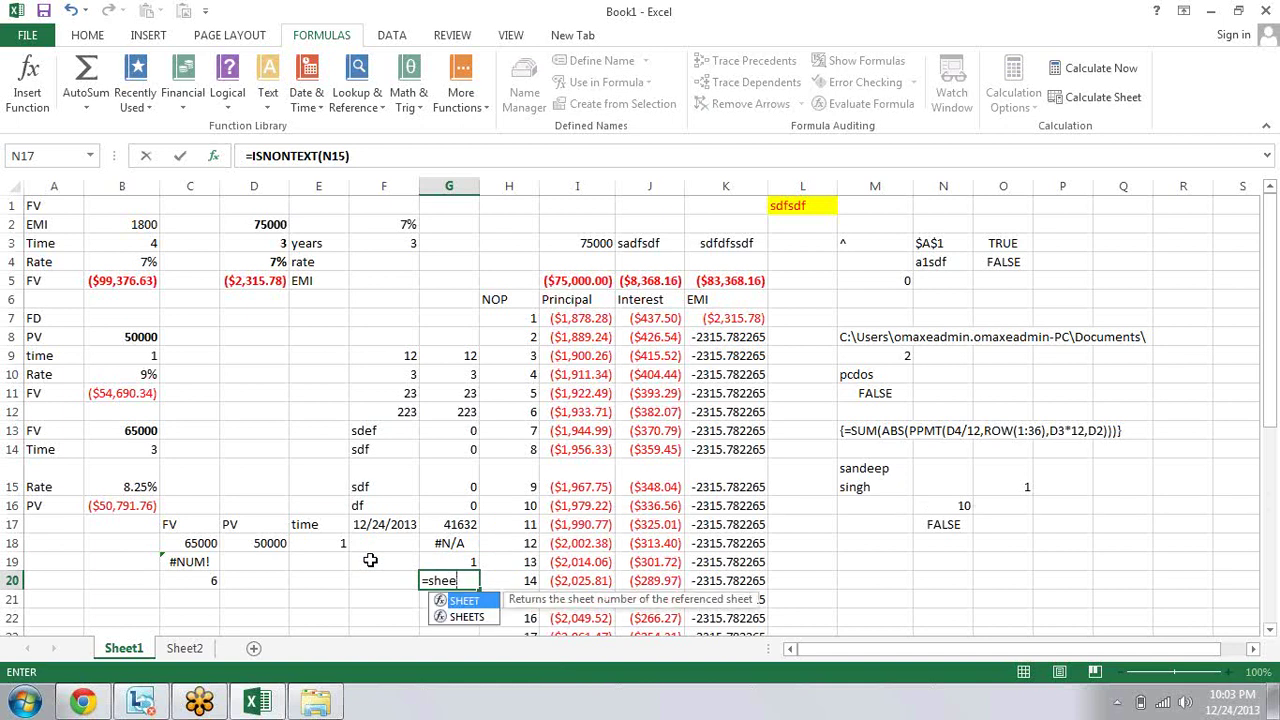
key(Tab)
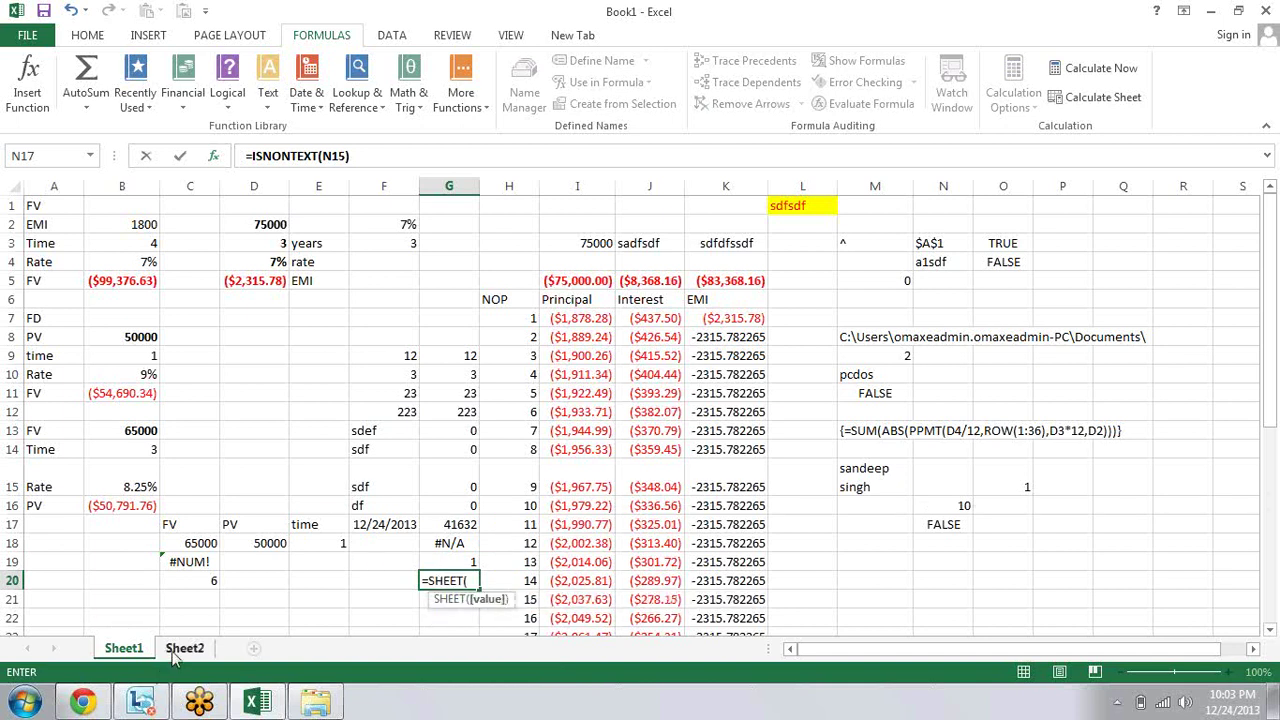
click(174, 650)
click(234, 466)
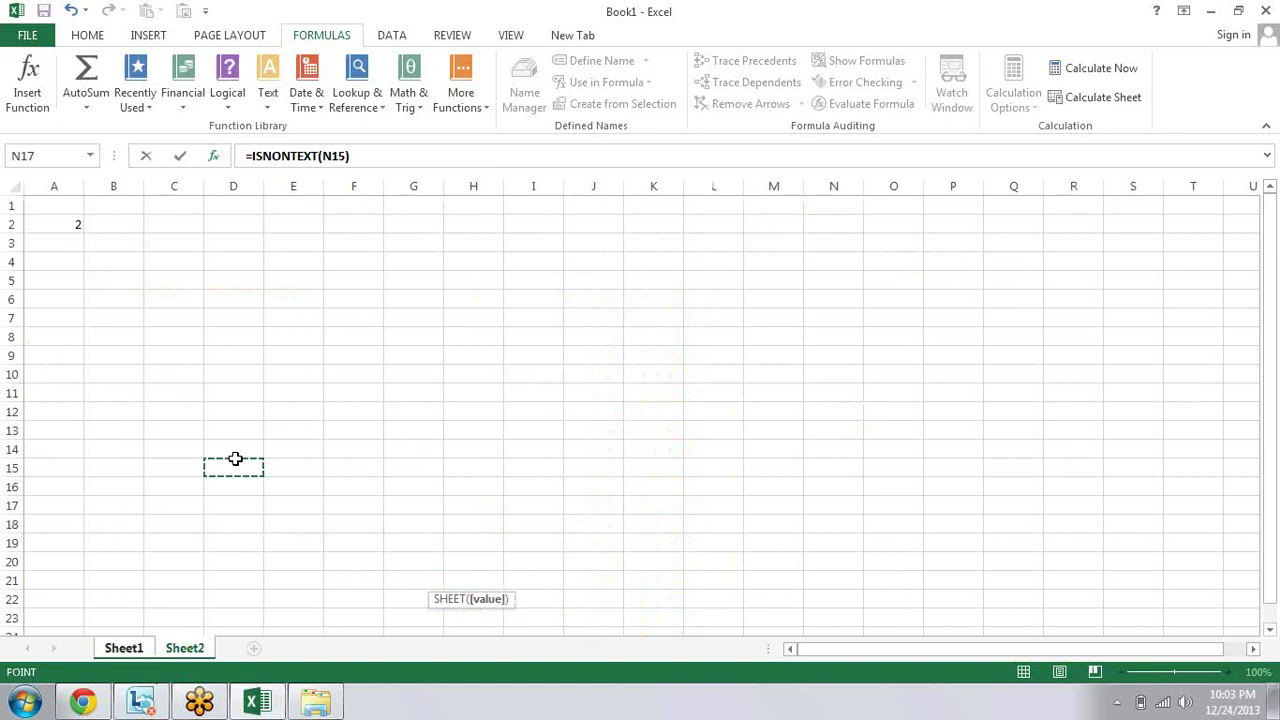
text())
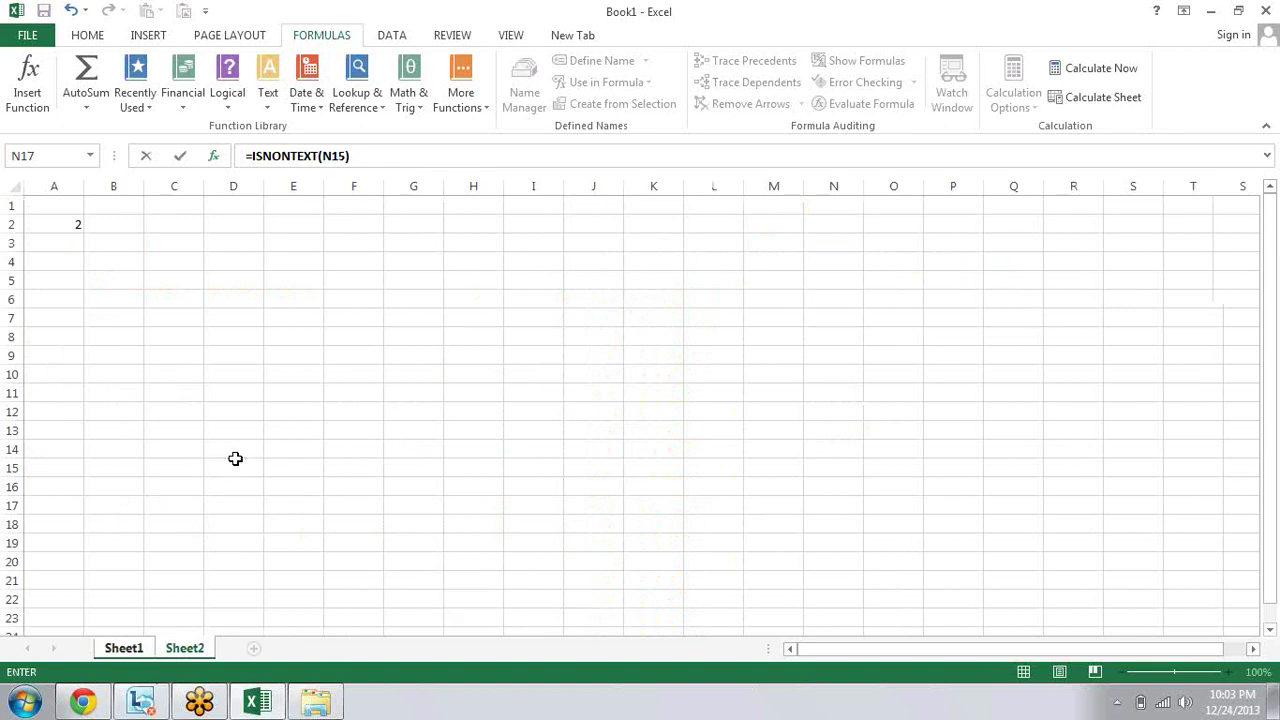
key(Return)
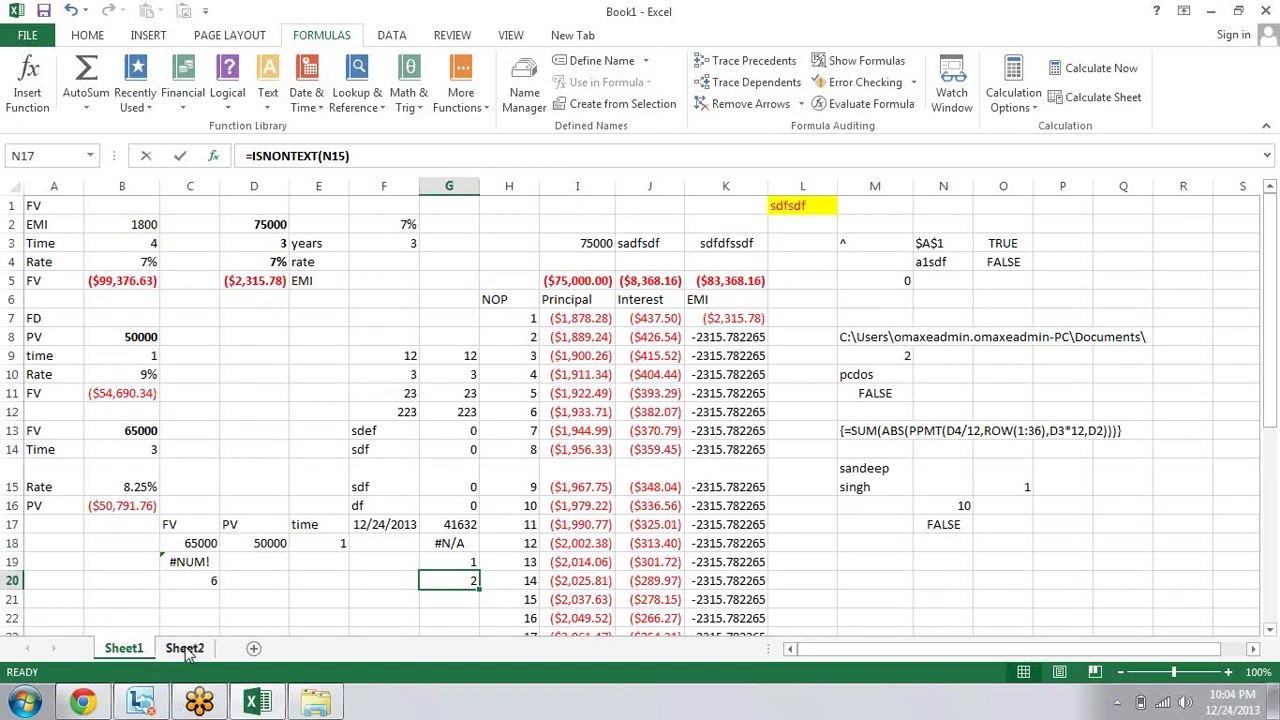
key(Down)
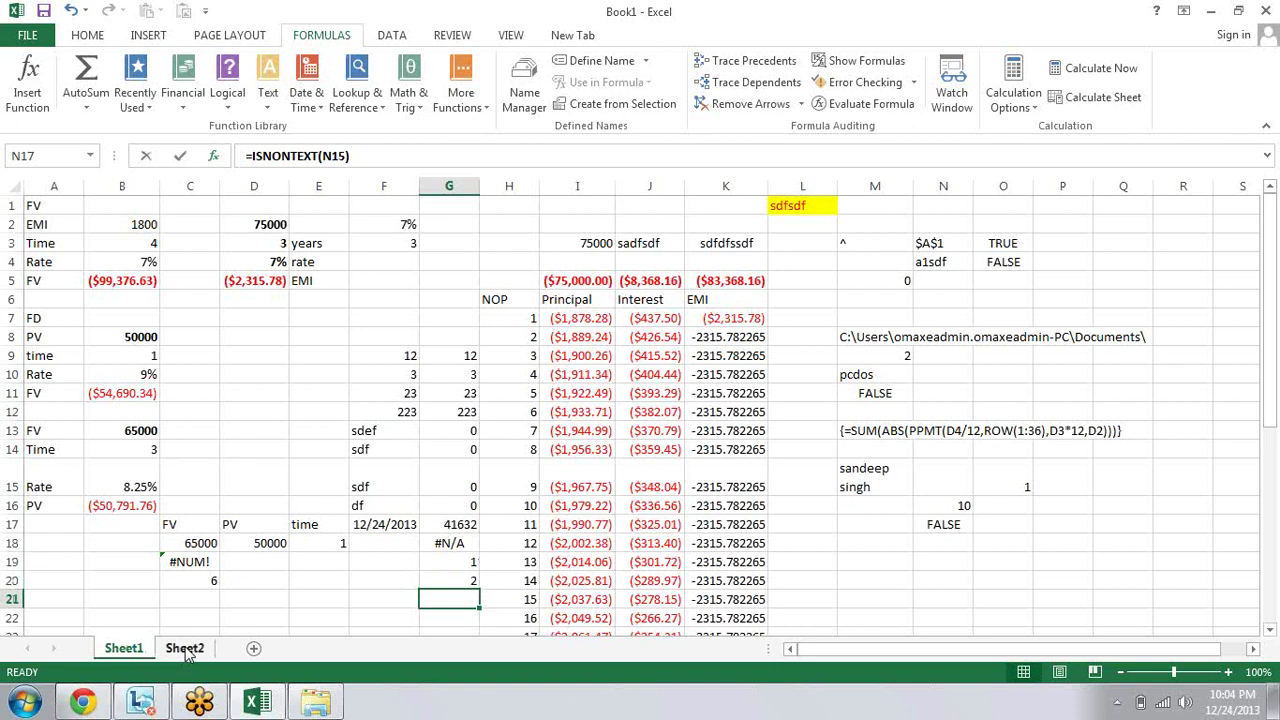
Step: Start a SHEETS formula in G21, then abandon it
text(=she)
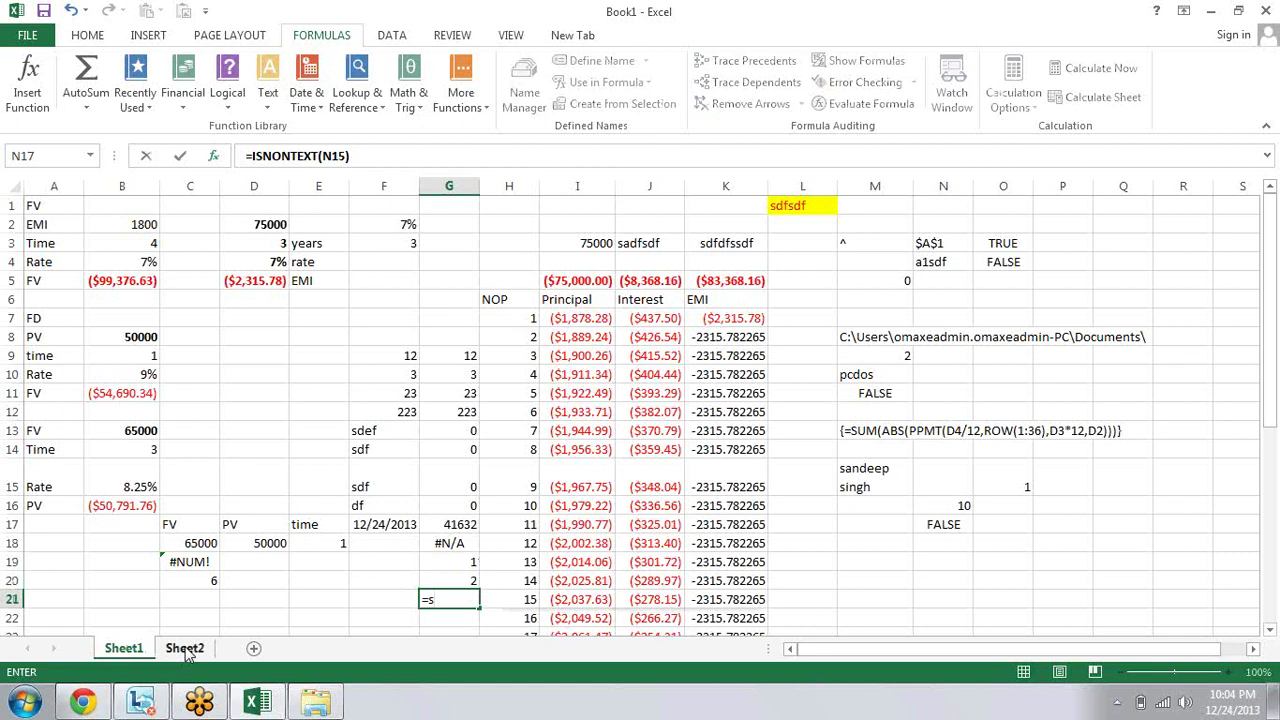
text(et)
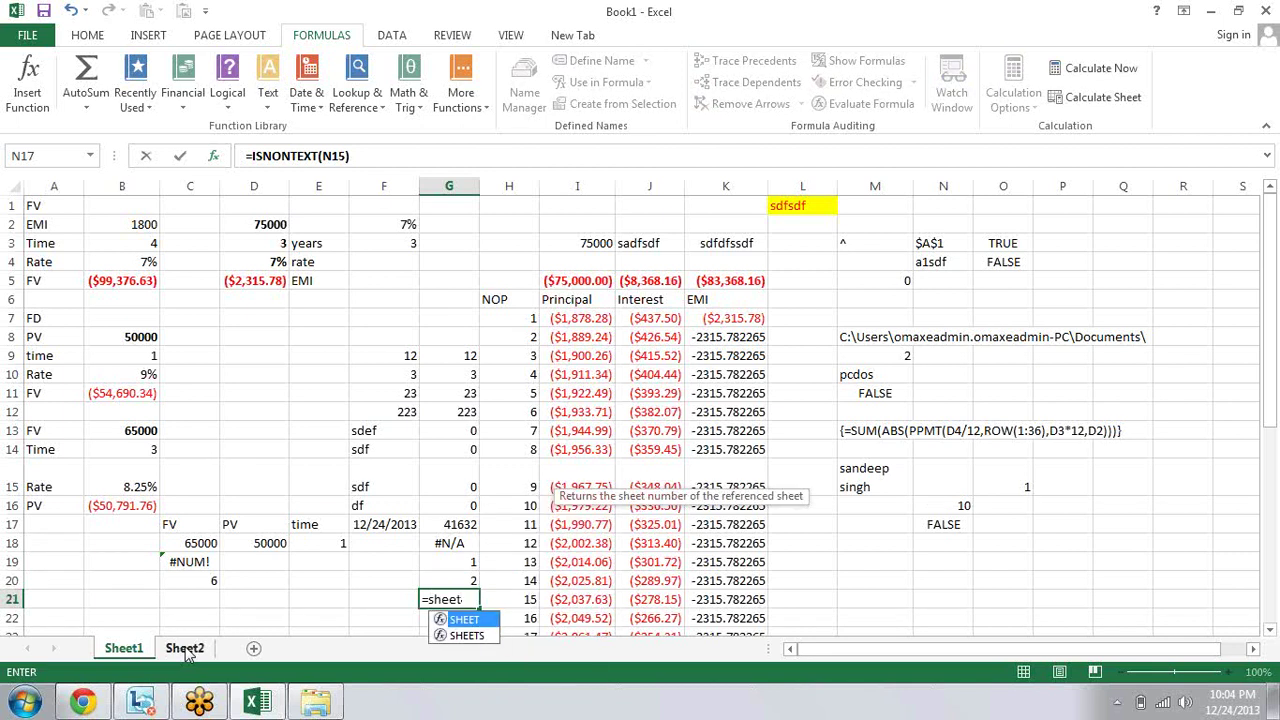
key(Down)
key(Escape)
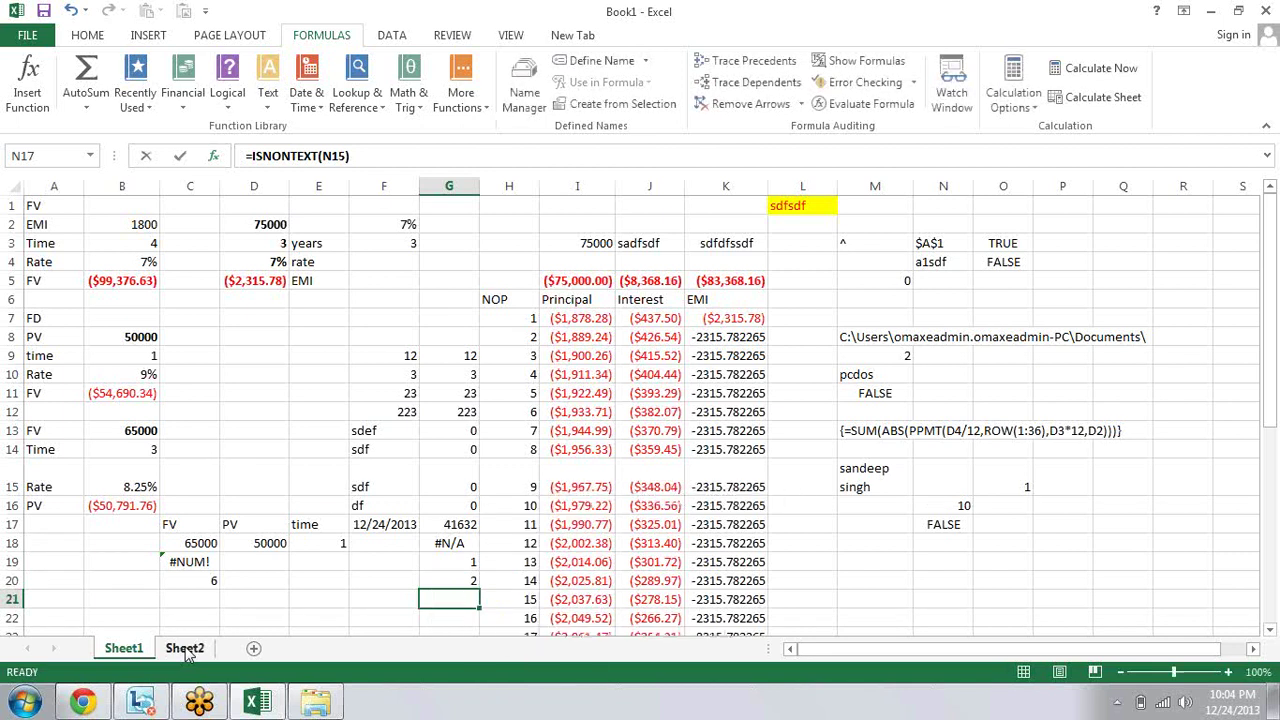
Step: Add two new blank sheets, Sheet3 and Sheet4, and show Sheet3
click(255, 649)
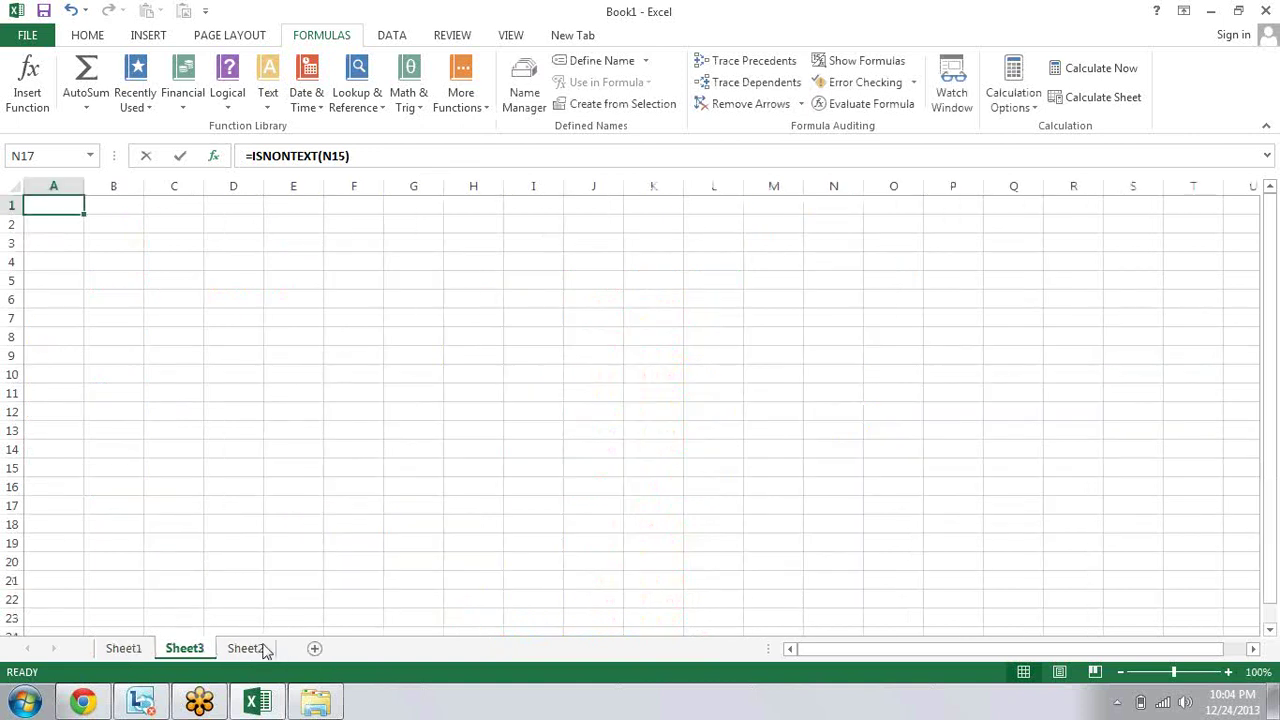
click(316, 650)
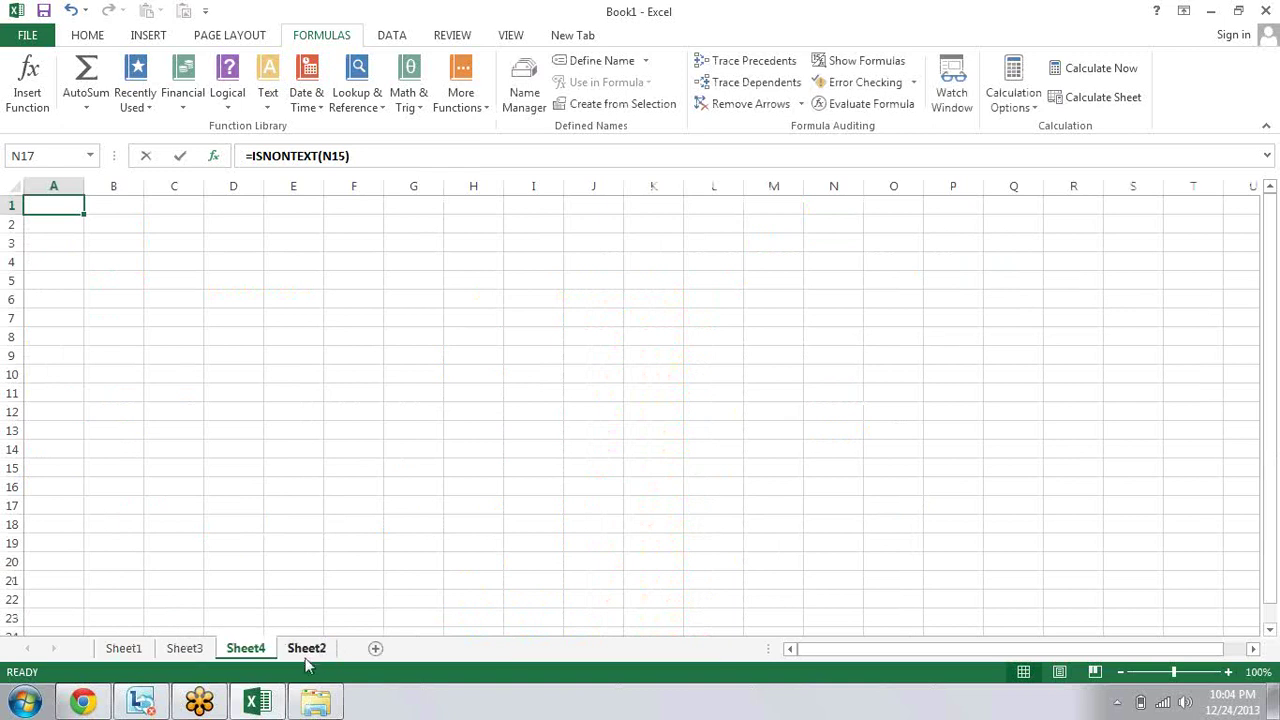
click(186, 652)
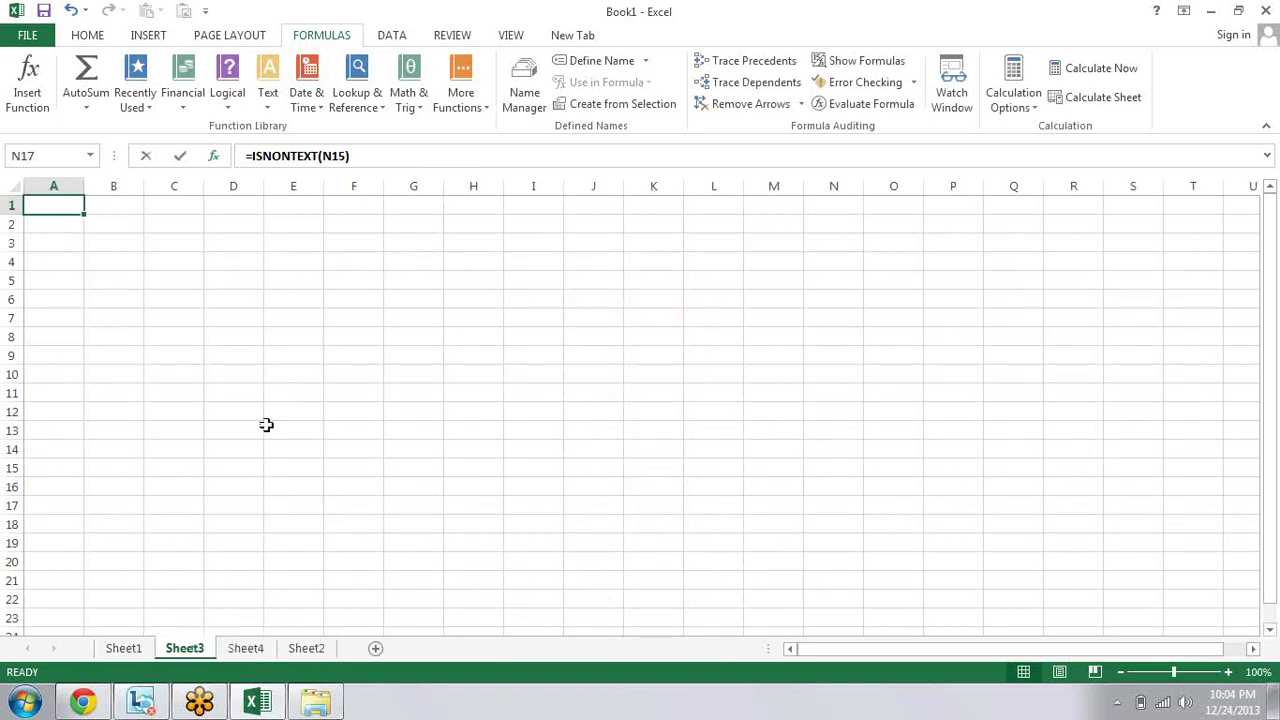
Step: Practise keyboard range selection on Sheet3, extending from C2 toward C2:F4
key(Down)
key(Right)
key(Right)
key(shift+Down)
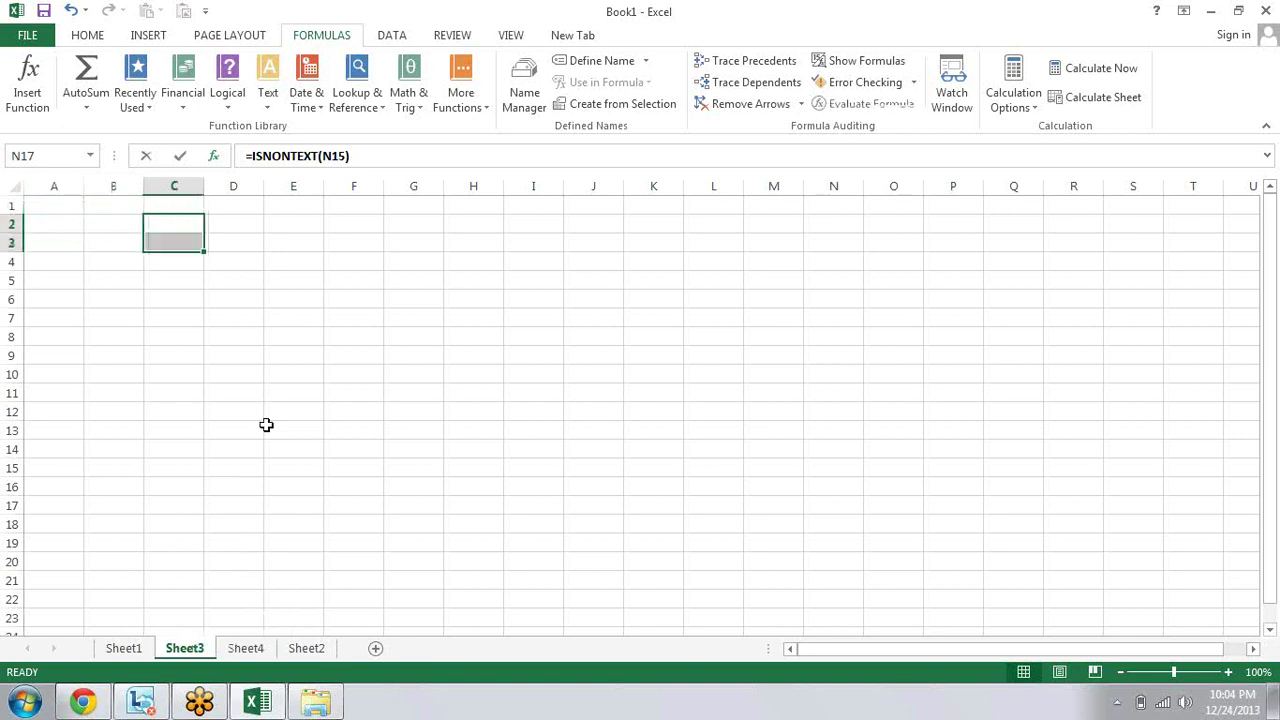
key(shift+Down)
key(shift+Down)
key(shift+Down)
key(shift+Down)
key(shift+Right)
key(shift+Right)
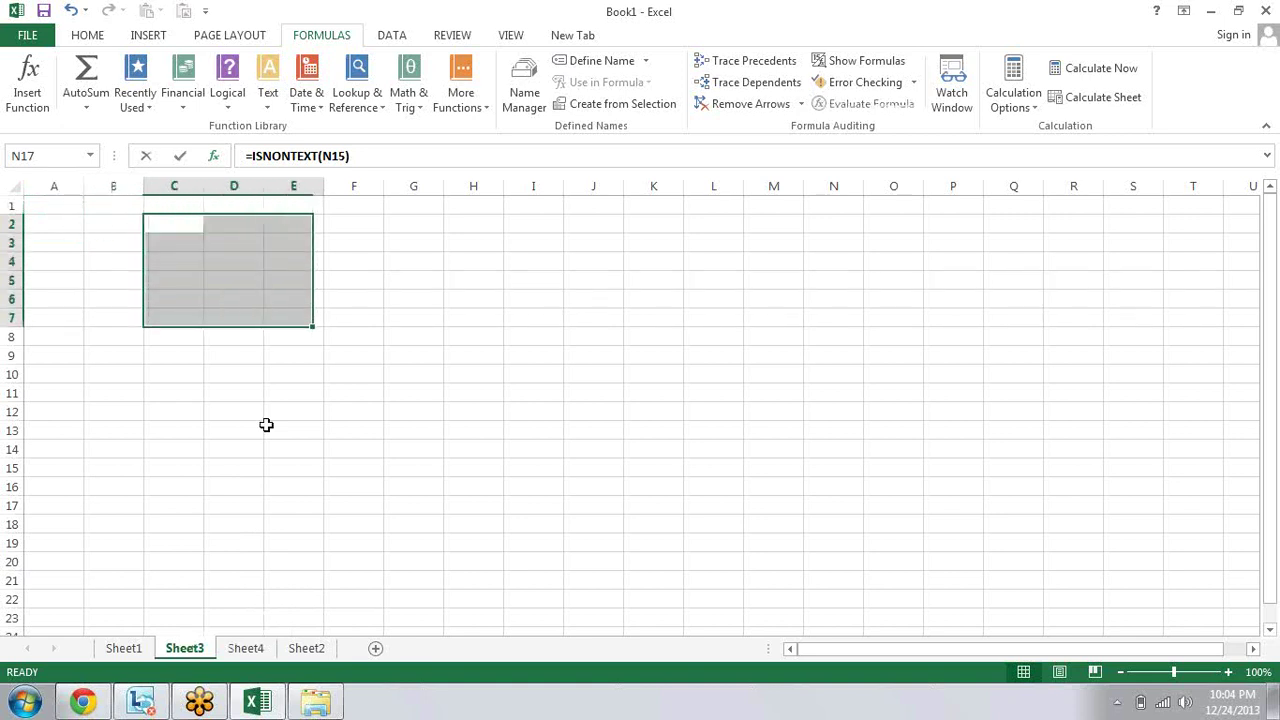
key(shift+Right)
key(shift+Right)
key(shift+Right)
key(shift+BackSpace)
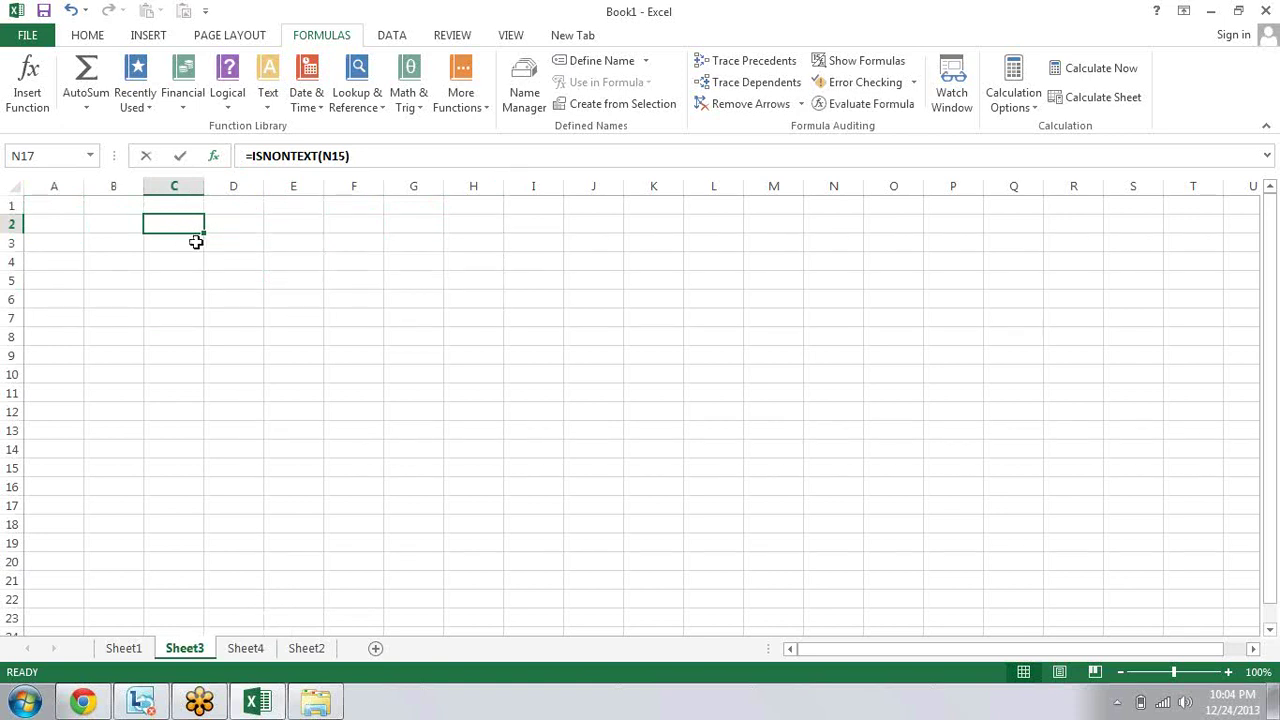
key(shift+Down)
key(shift+Right)
key(shift+Right)
key(shift+Right)
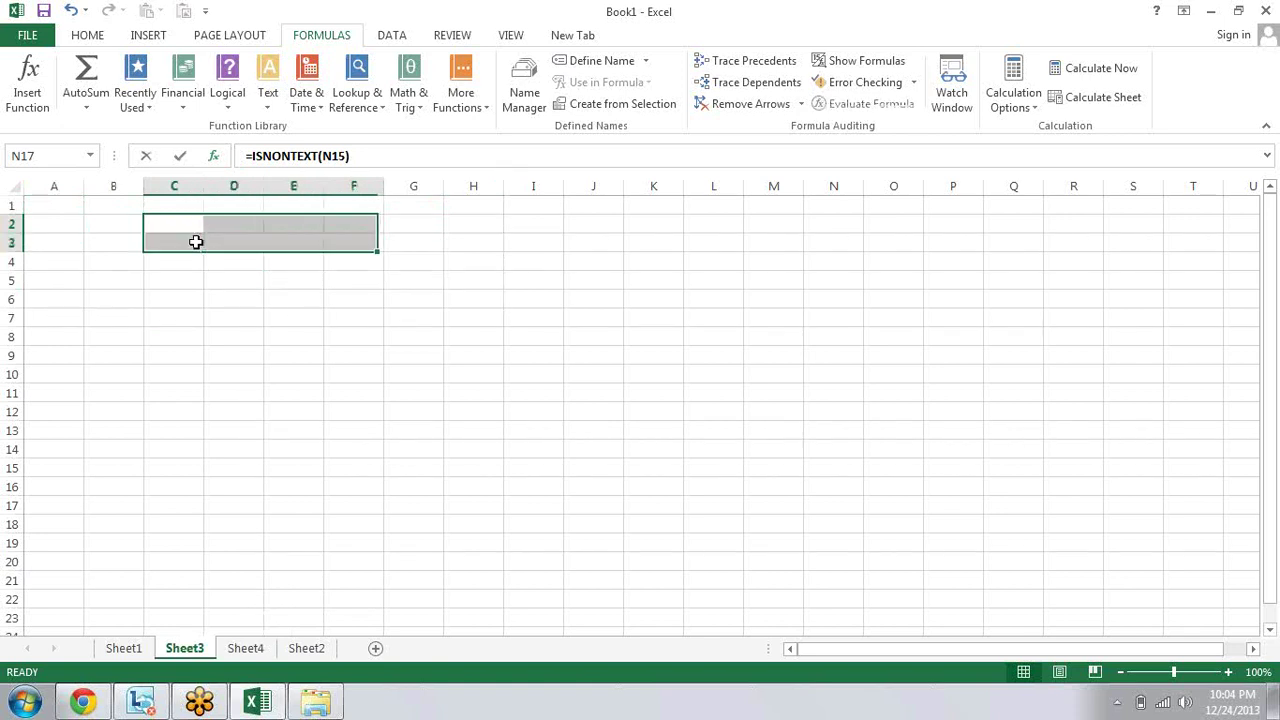
key(shift+Down)
key(shift+Down)
key(shift+Down)
key(shift+Down)
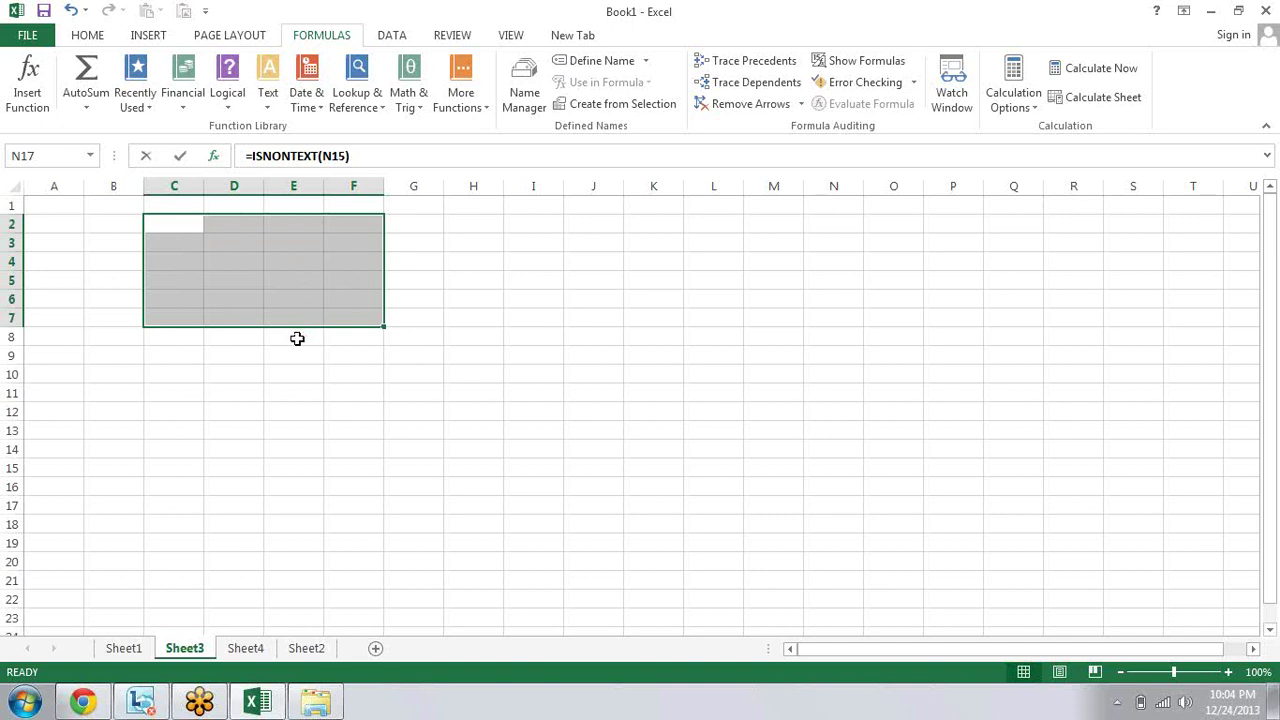
Step: Briefly group Sheet4 and Sheet2 with Sheet3, then release the group on Sheet1
ctrl+click(256, 651)
ctrl+click(312, 652)
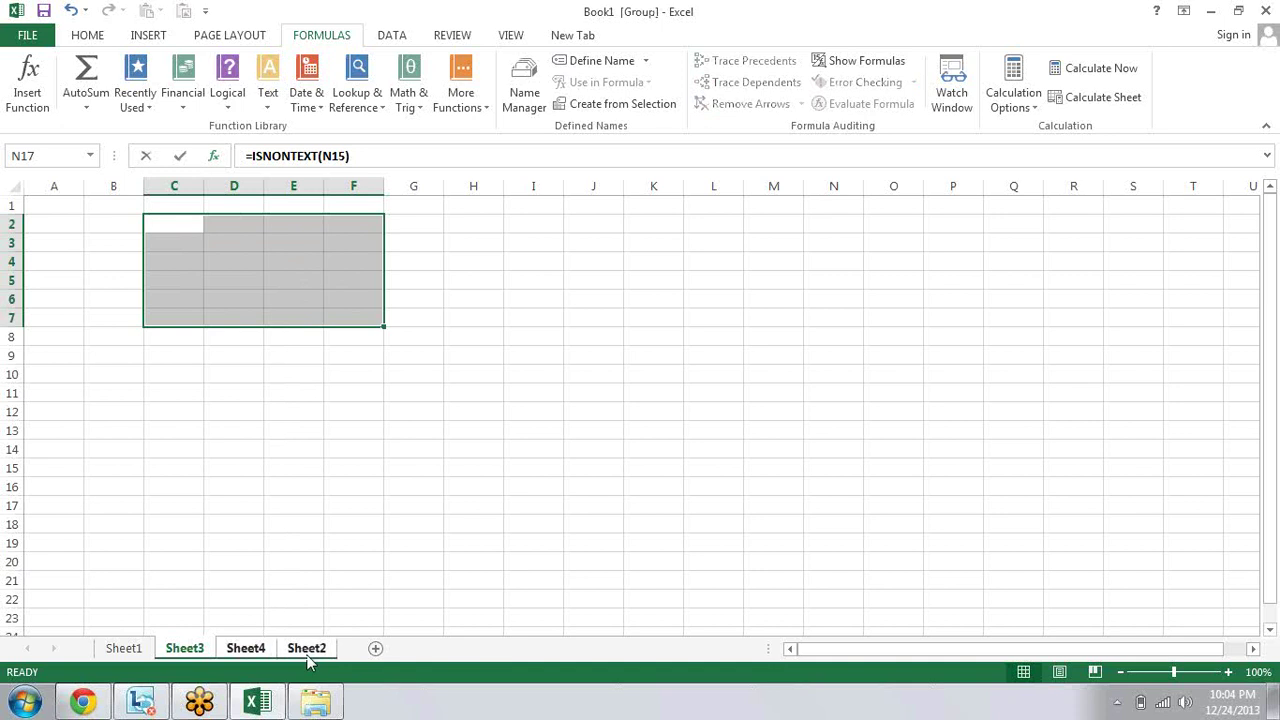
click(309, 487)
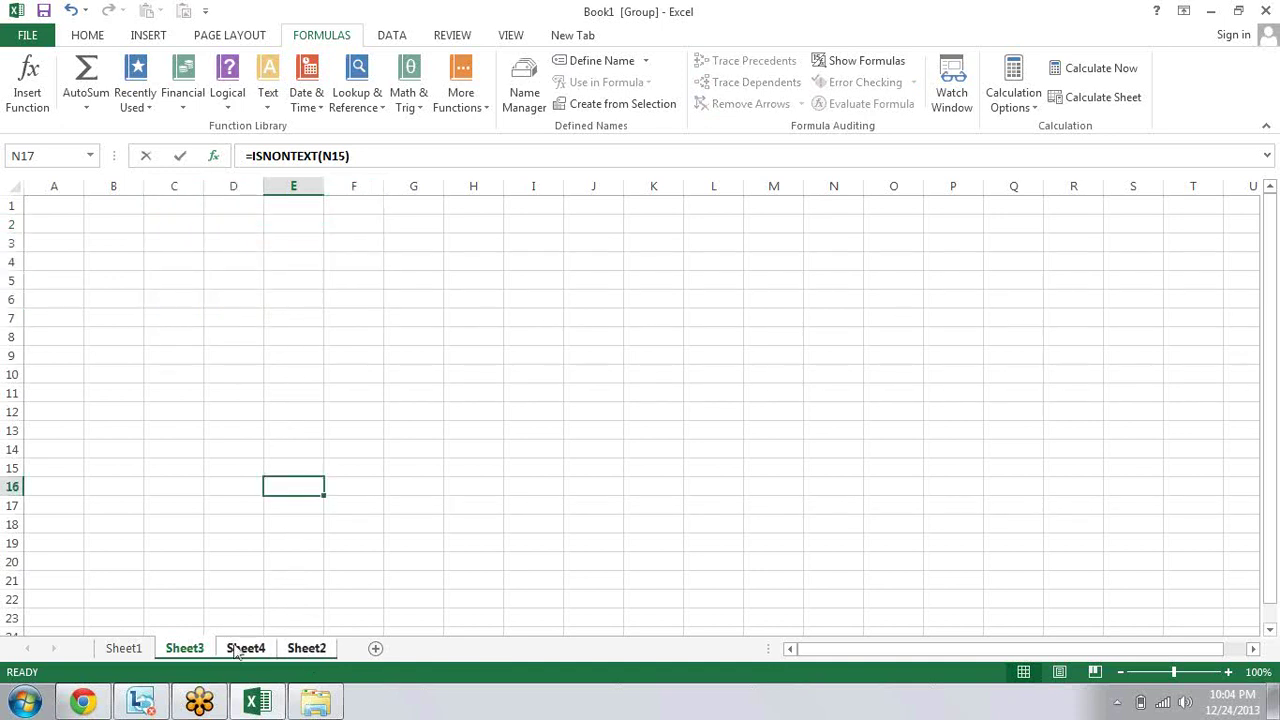
click(118, 649)
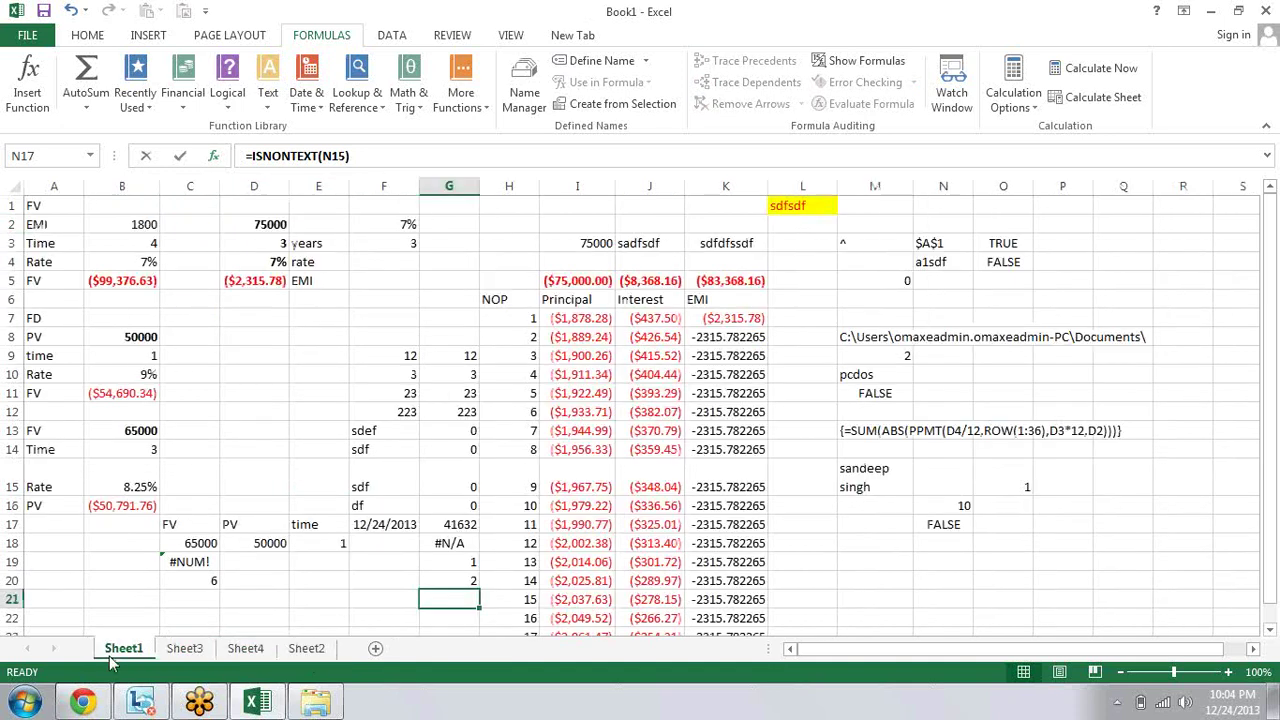
Step: Select A1 on Sheet3 and group Sheet3, Sheet4 and Sheet2 together
click(183, 655)
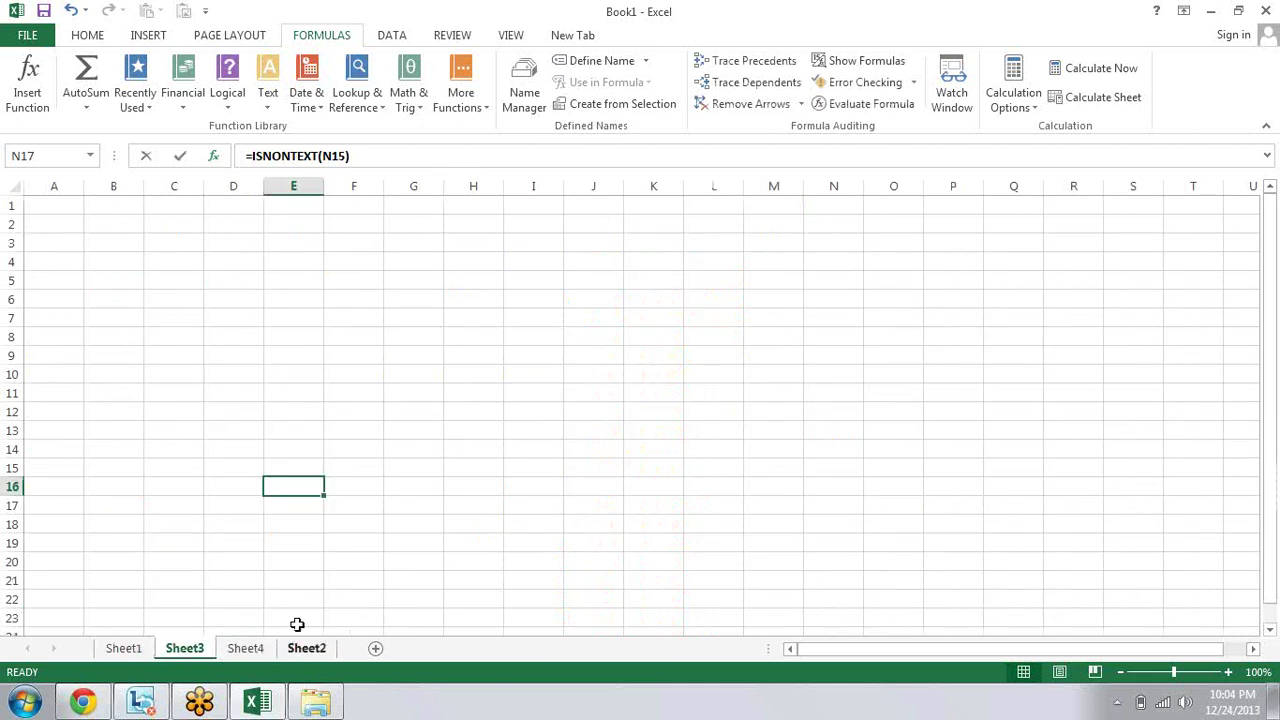
click(66, 201)
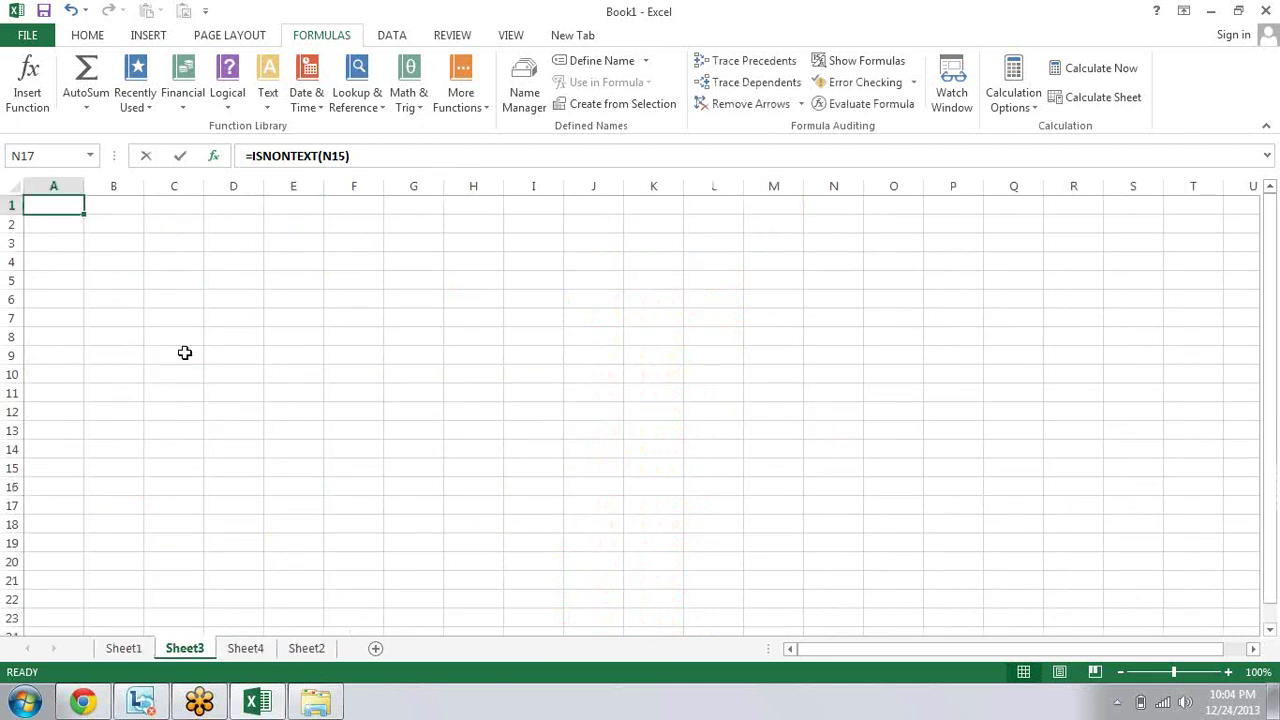
ctrl+click(256, 655)
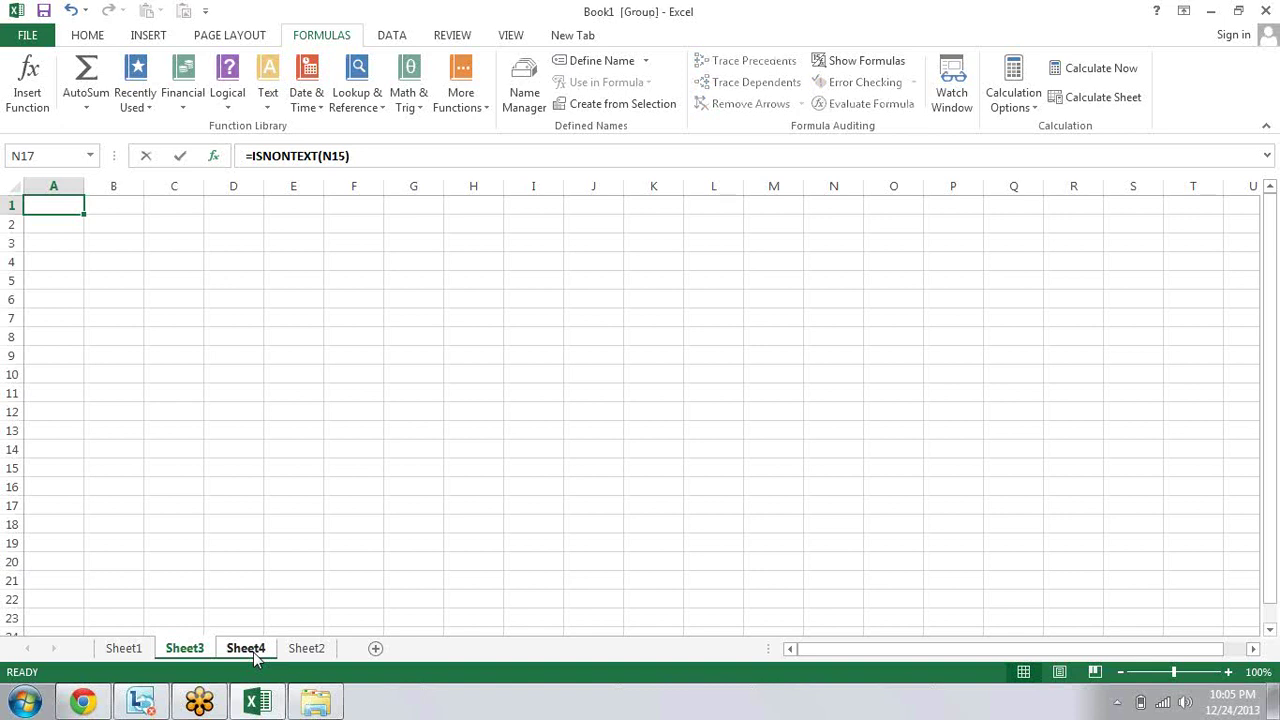
ctrl+click(313, 655)
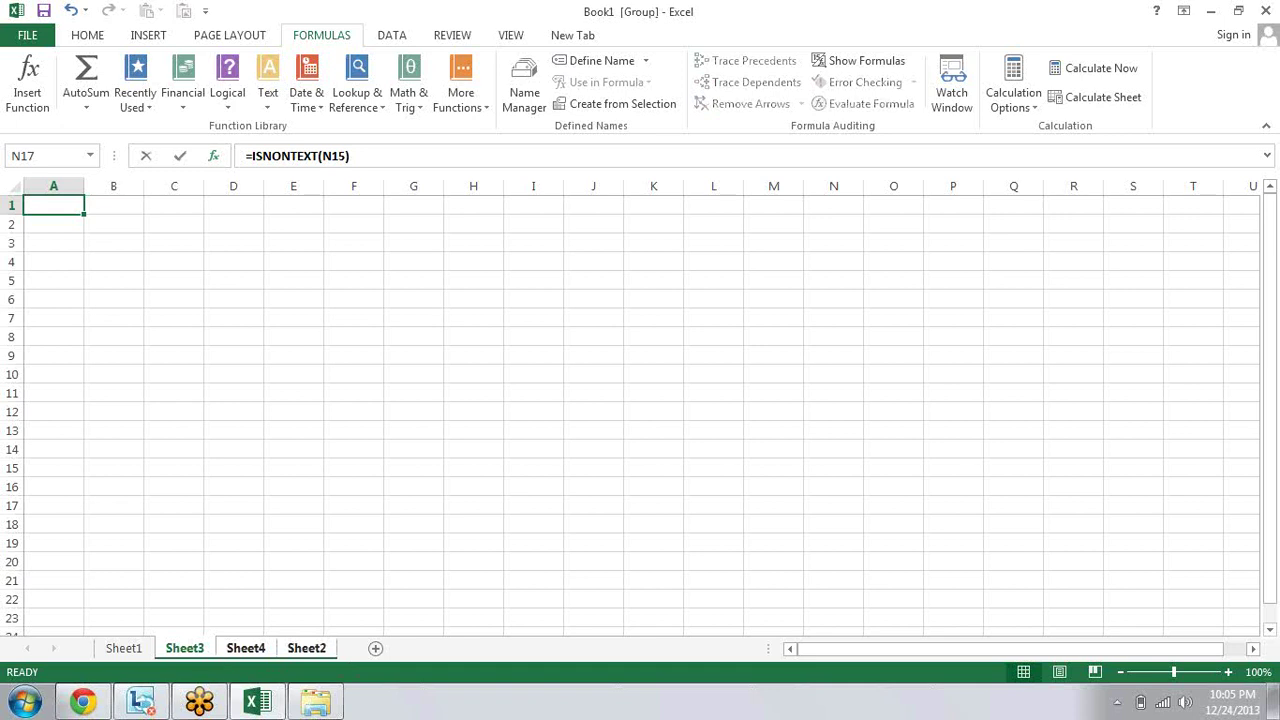
Step: Type 'I am 3D reference' into A1 of the grouped sheets
mouse_move(257, 702)
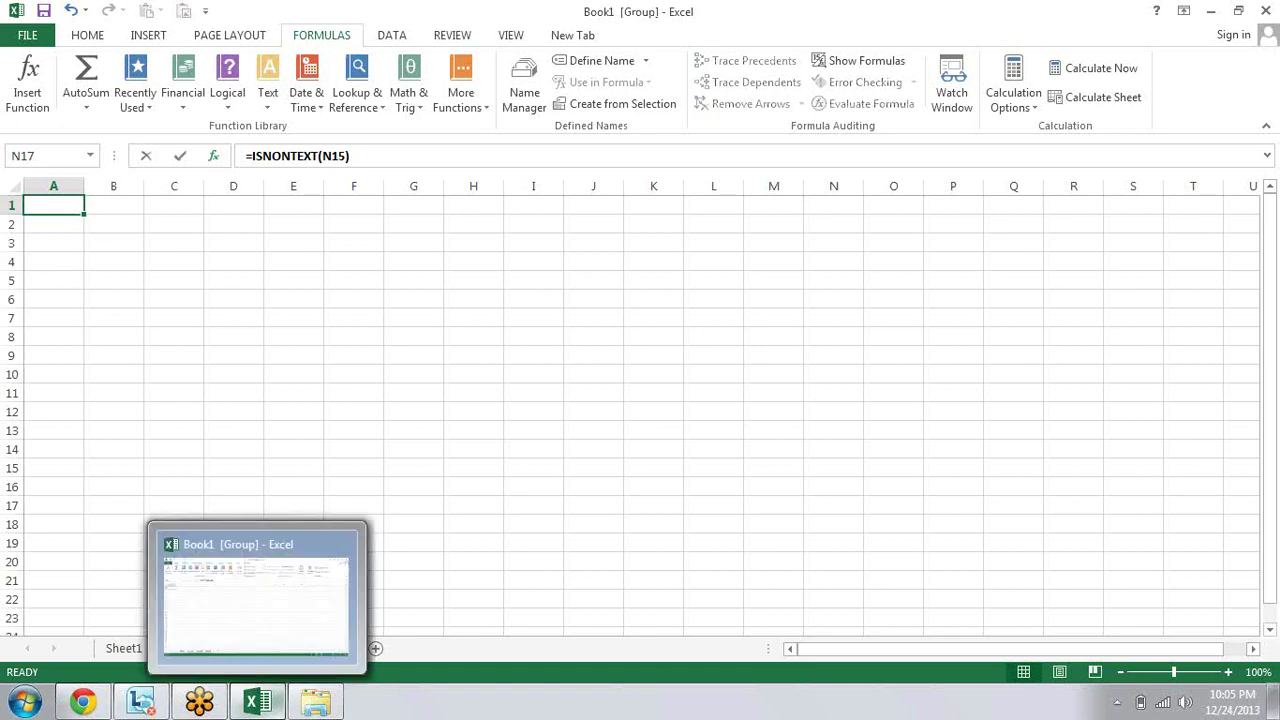
text(the)
key(BackSpace)
key(BackSpace)
key(BackSpace)
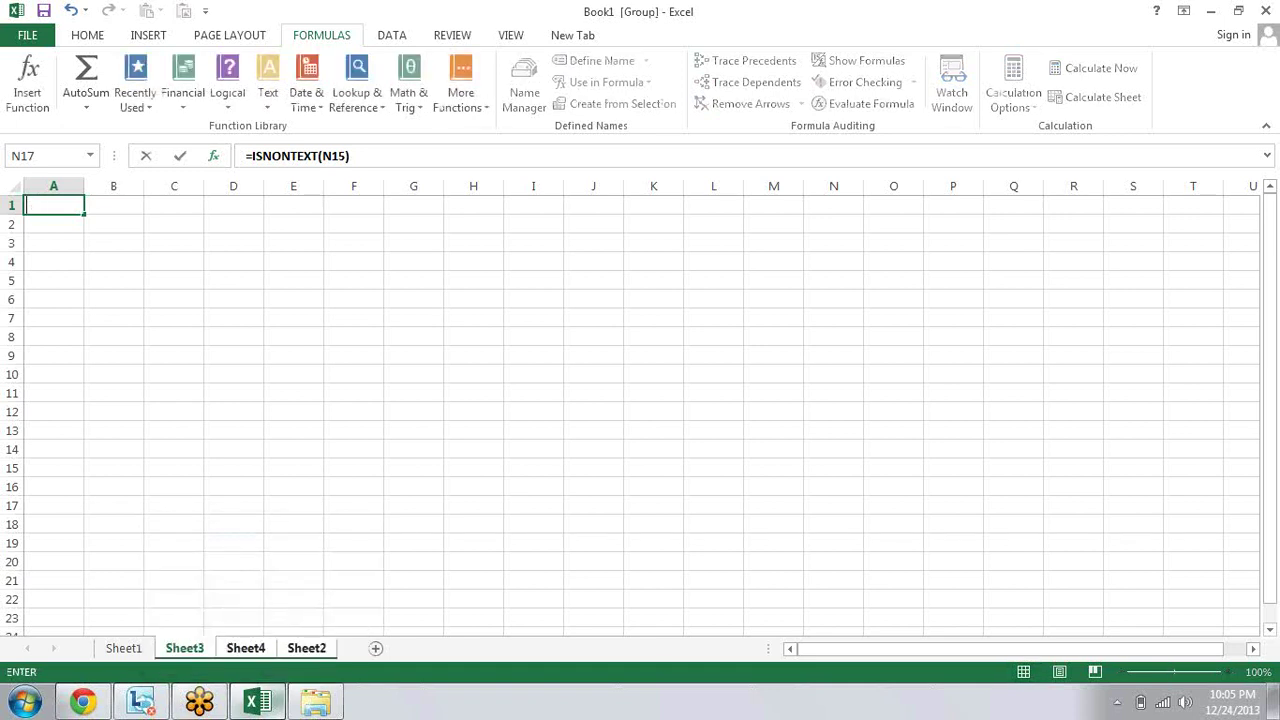
text(m 3)
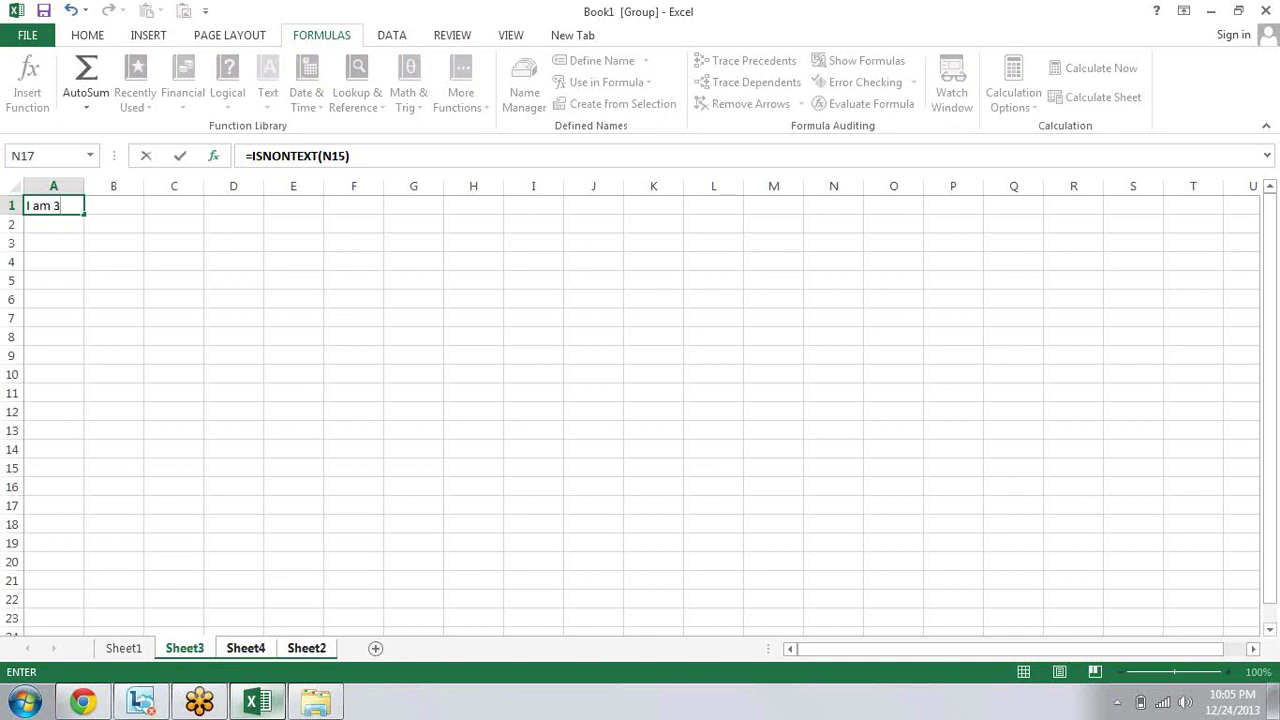
text(D refe)
text(rence)
key(Return)
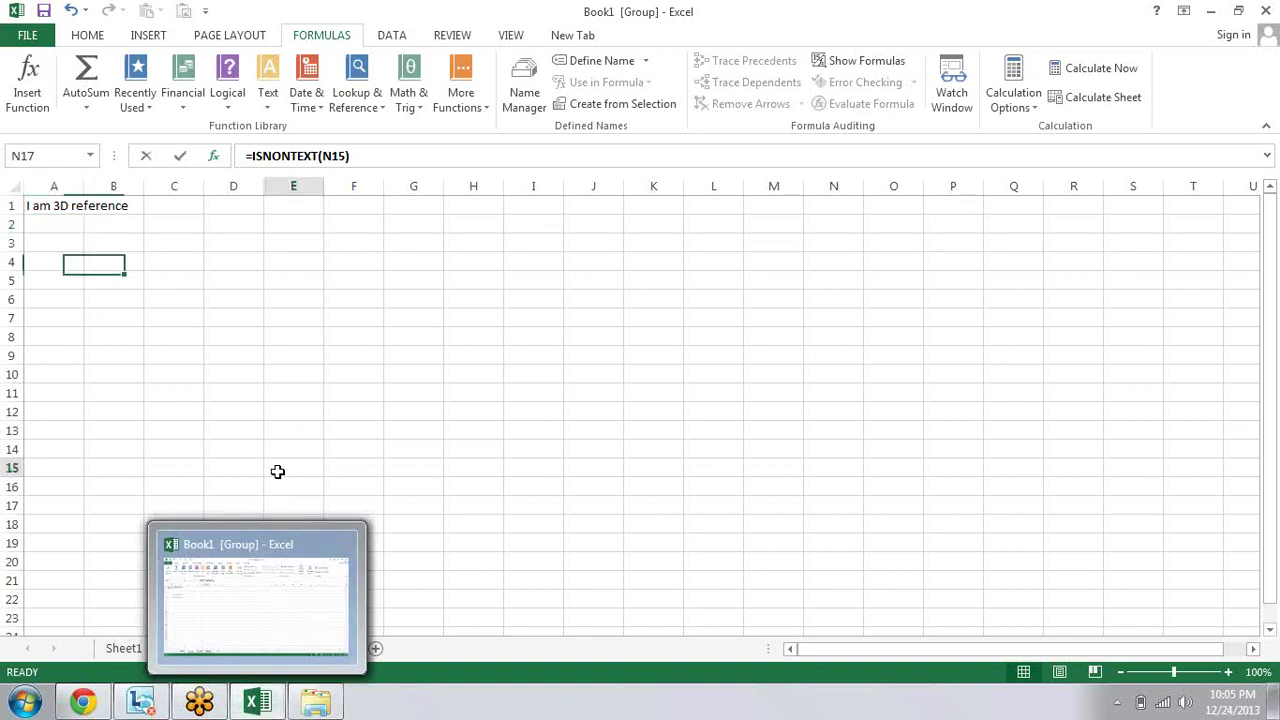
Step: Ungroup the sheets and check A1 on Sheet3, Sheet4 and Sheet2
ctrl+click(246, 648)
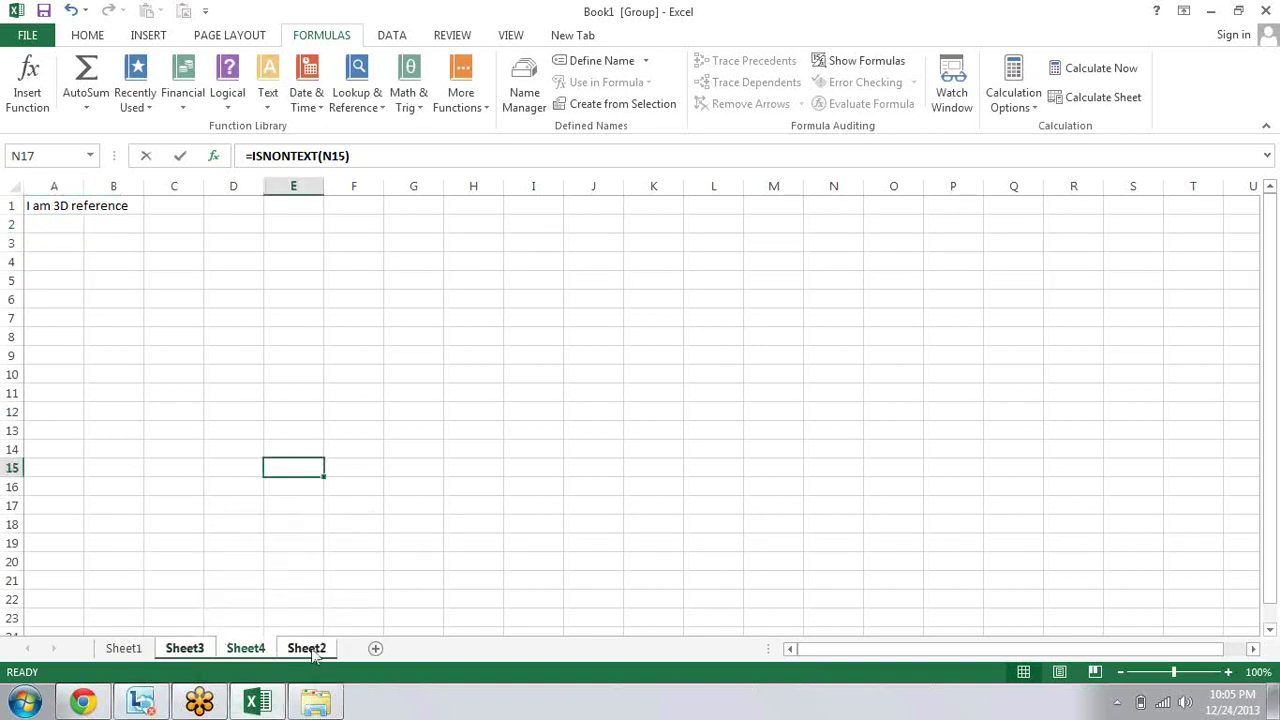
click(128, 648)
click(190, 648)
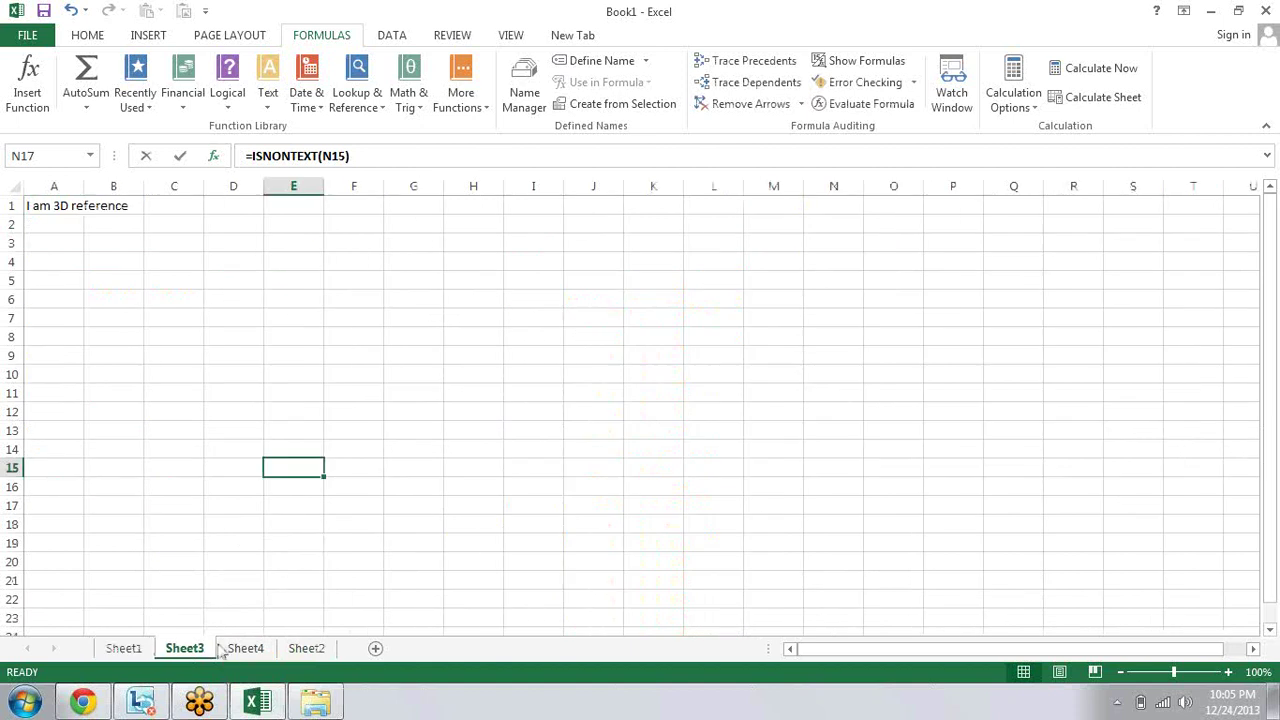
click(245, 648)
click(289, 650)
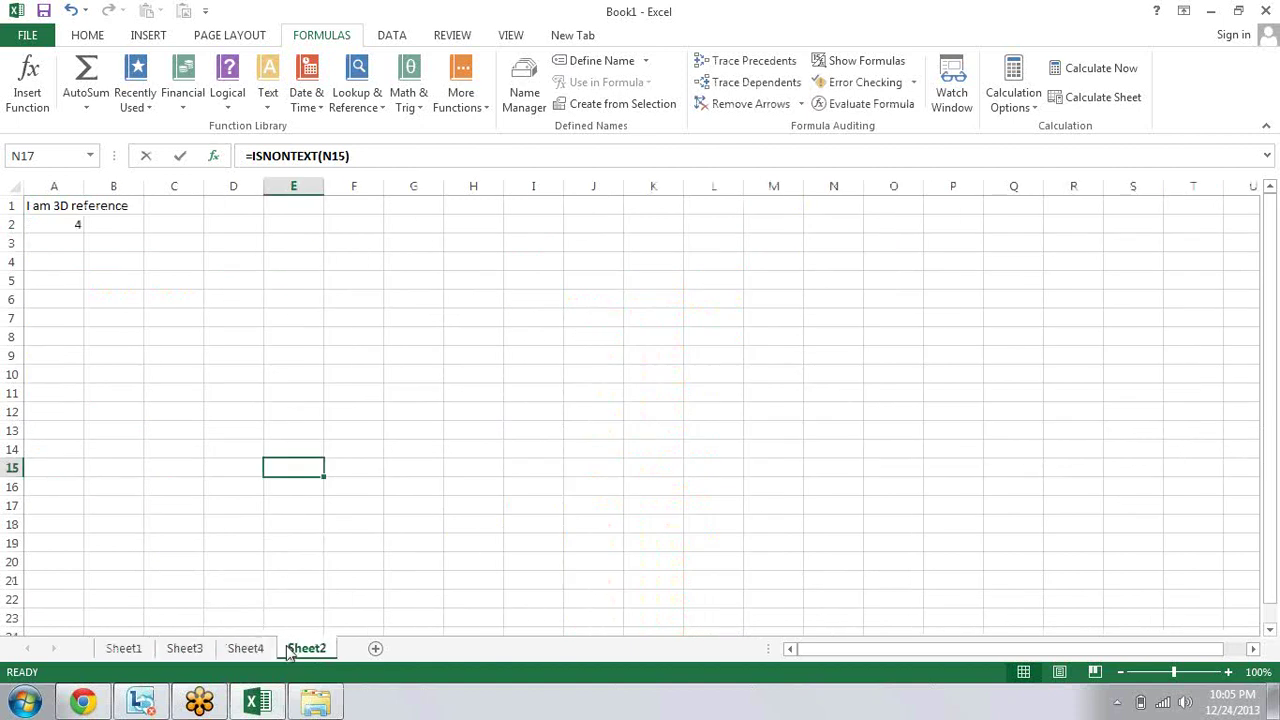
click(184, 648)
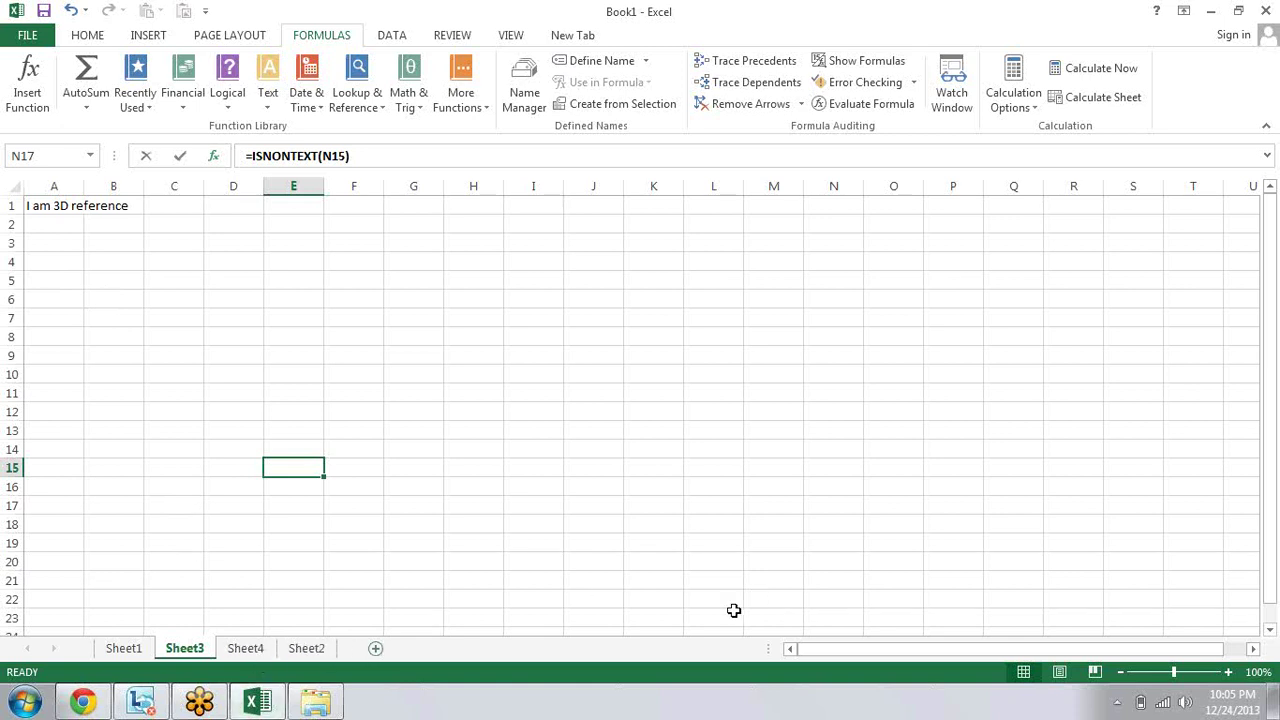
Step: Select cells on Sheet3 and flip through Sheet4 and Sheet2 again, ending on Sheet3
click(62, 224)
click(36, 247)
click(11, 243)
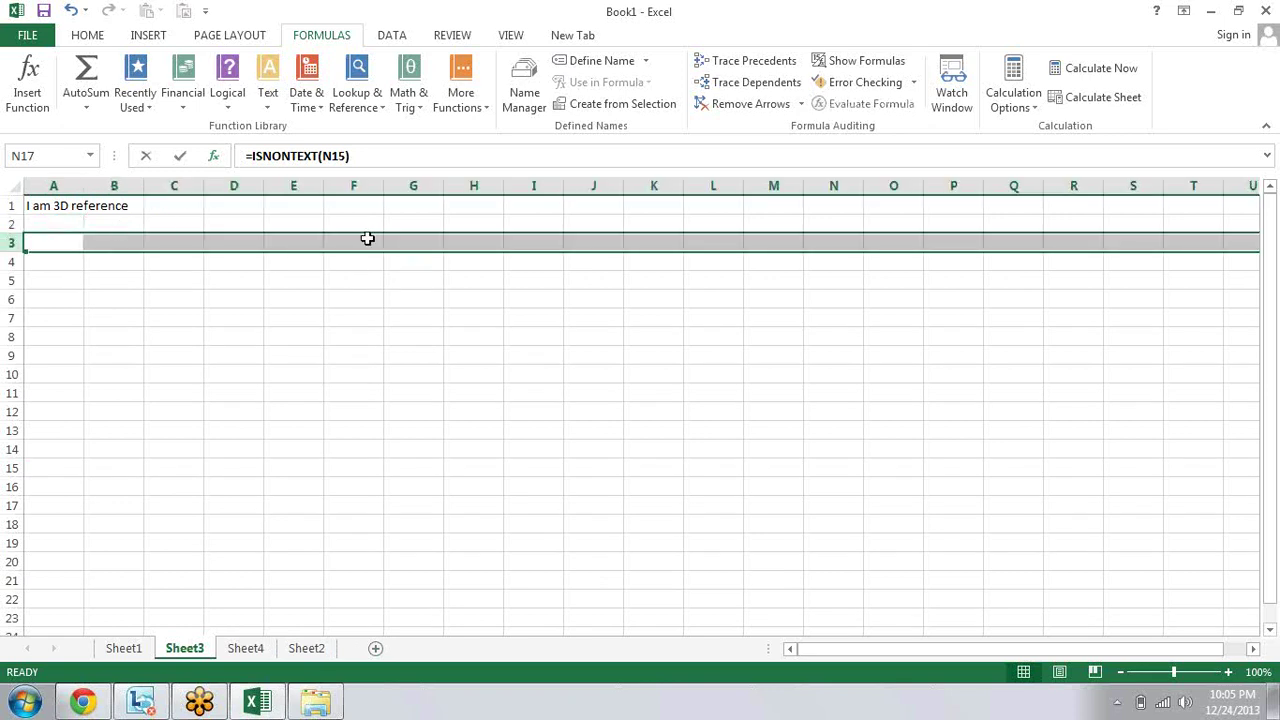
click(266, 655)
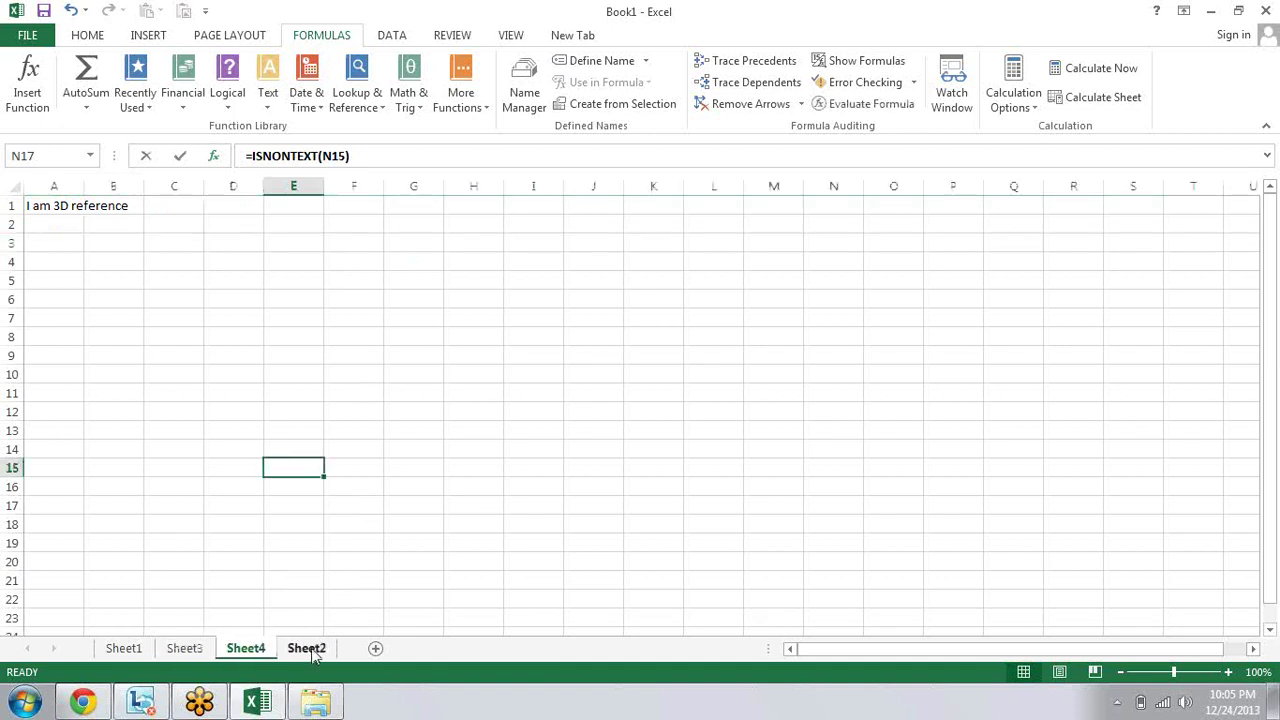
click(312, 652)
click(256, 649)
click(188, 649)
click(198, 375)
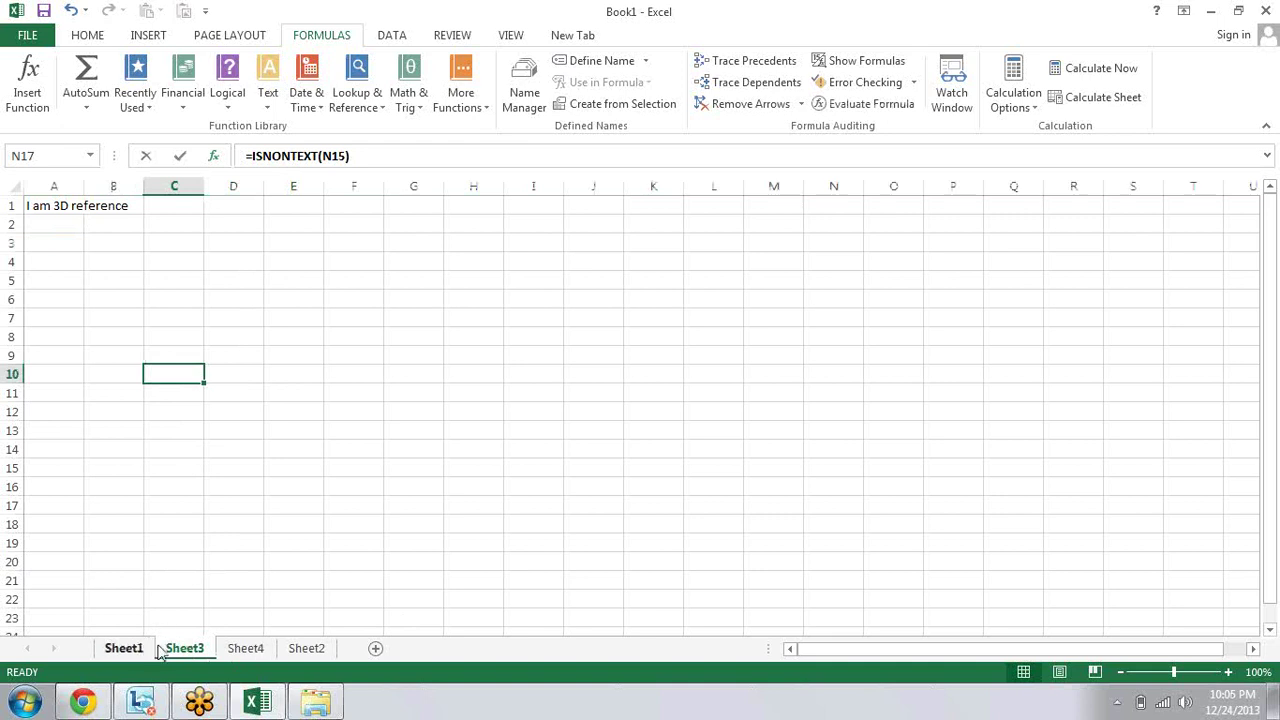
click(245, 650)
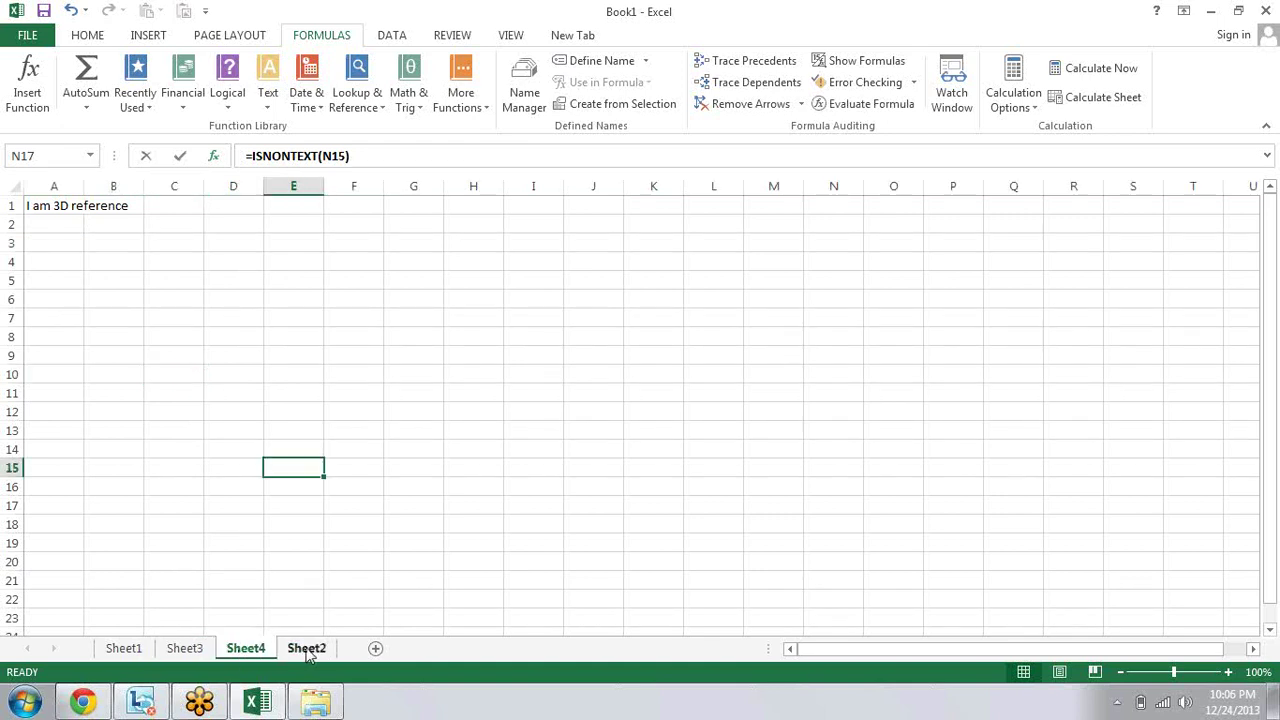
click(184, 649)
Step: Regroup Sheet3, Sheet4 and Sheet2 and enter 100 in A1 on all of them
click(124, 650)
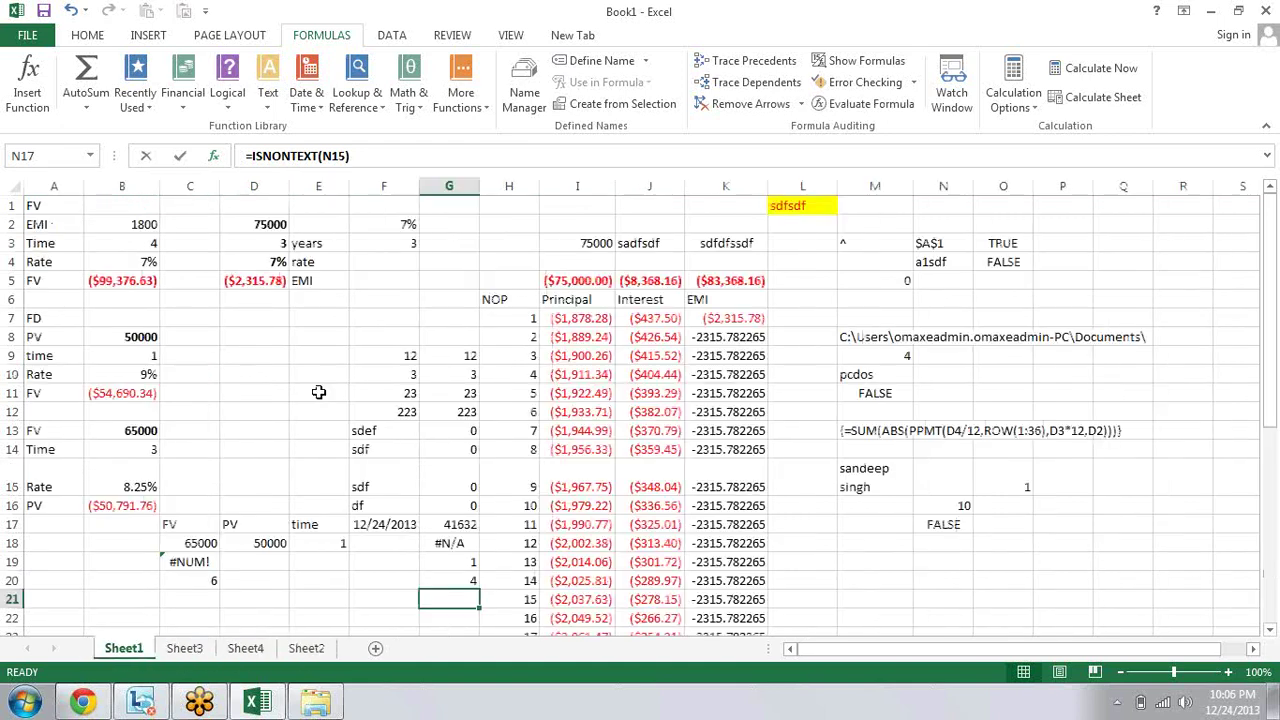
click(184, 648)
shift+click(263, 651)
shift+click(306, 649)
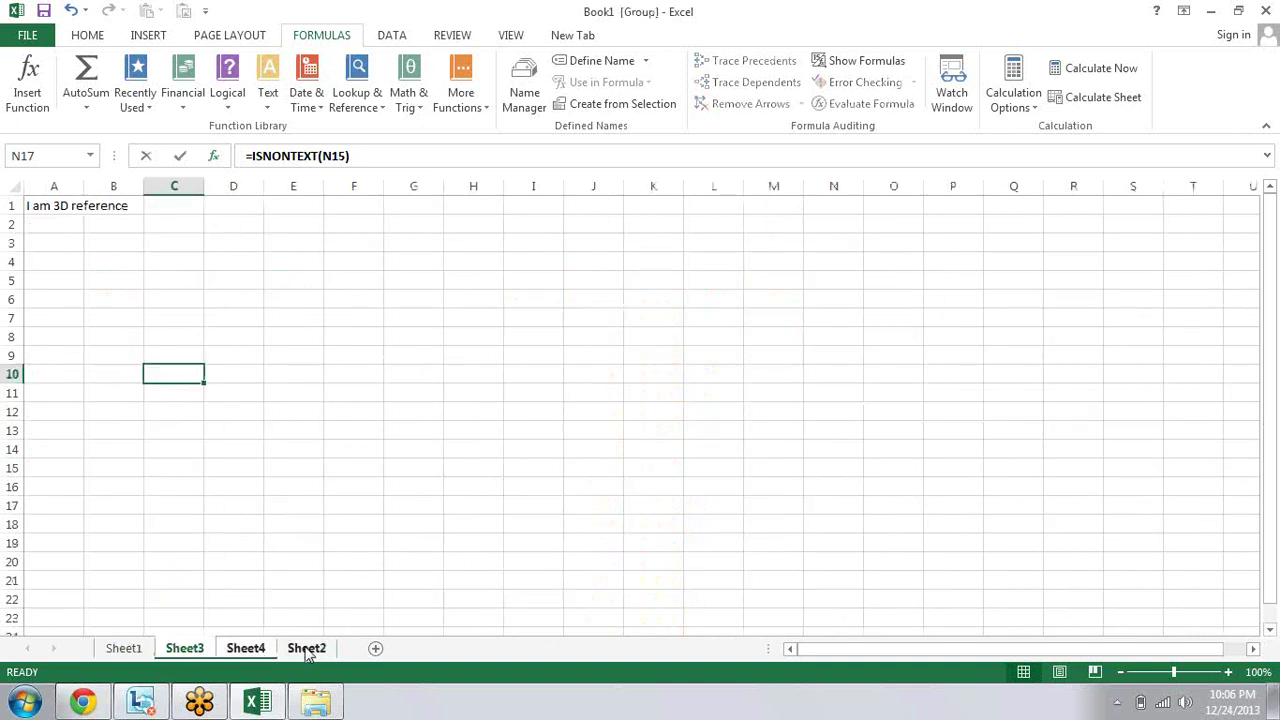
click(75, 204)
text(10)
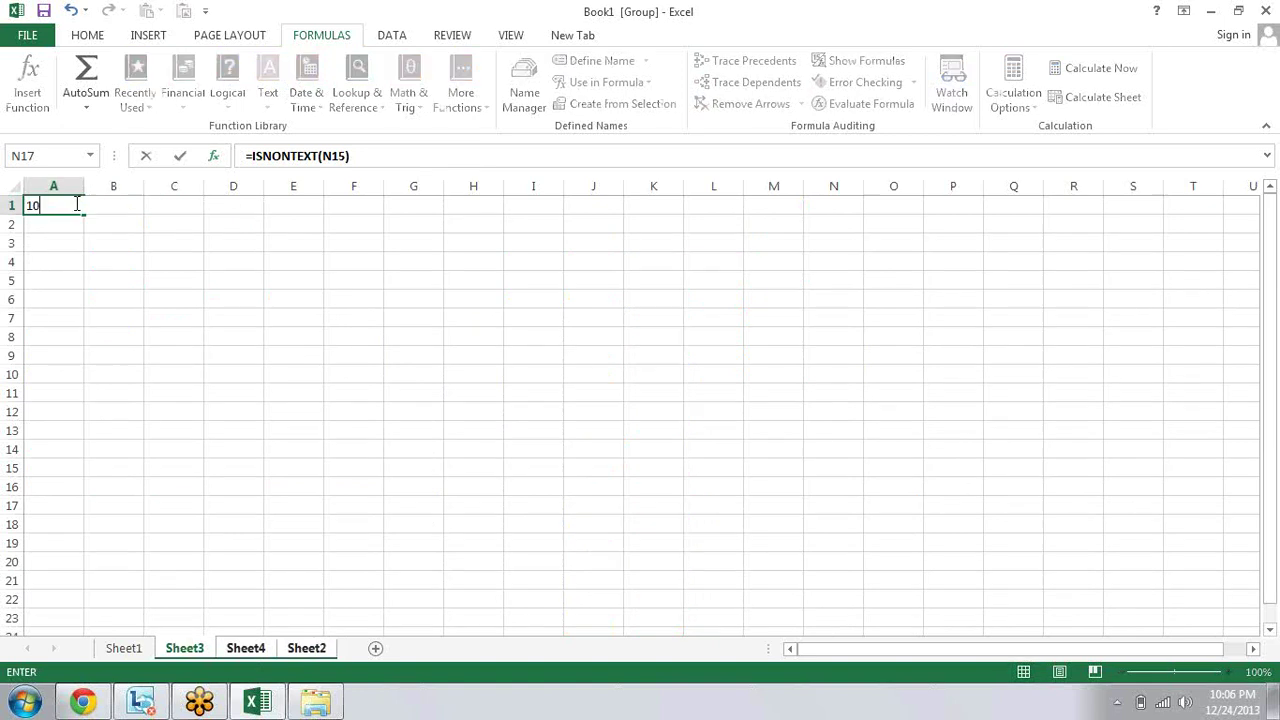
text(0)
key(Return)
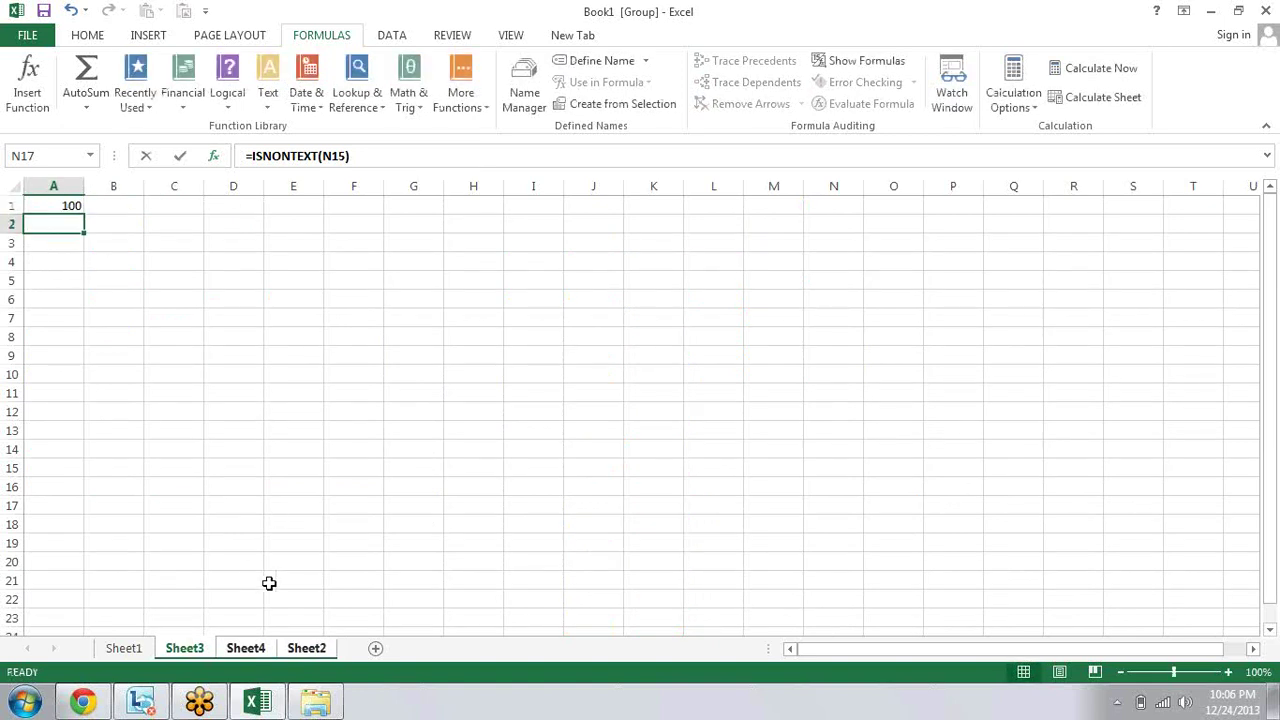
Step: Ungroup the sheets and change Sheet4's A1 to 200
click(270, 582)
click(137, 648)
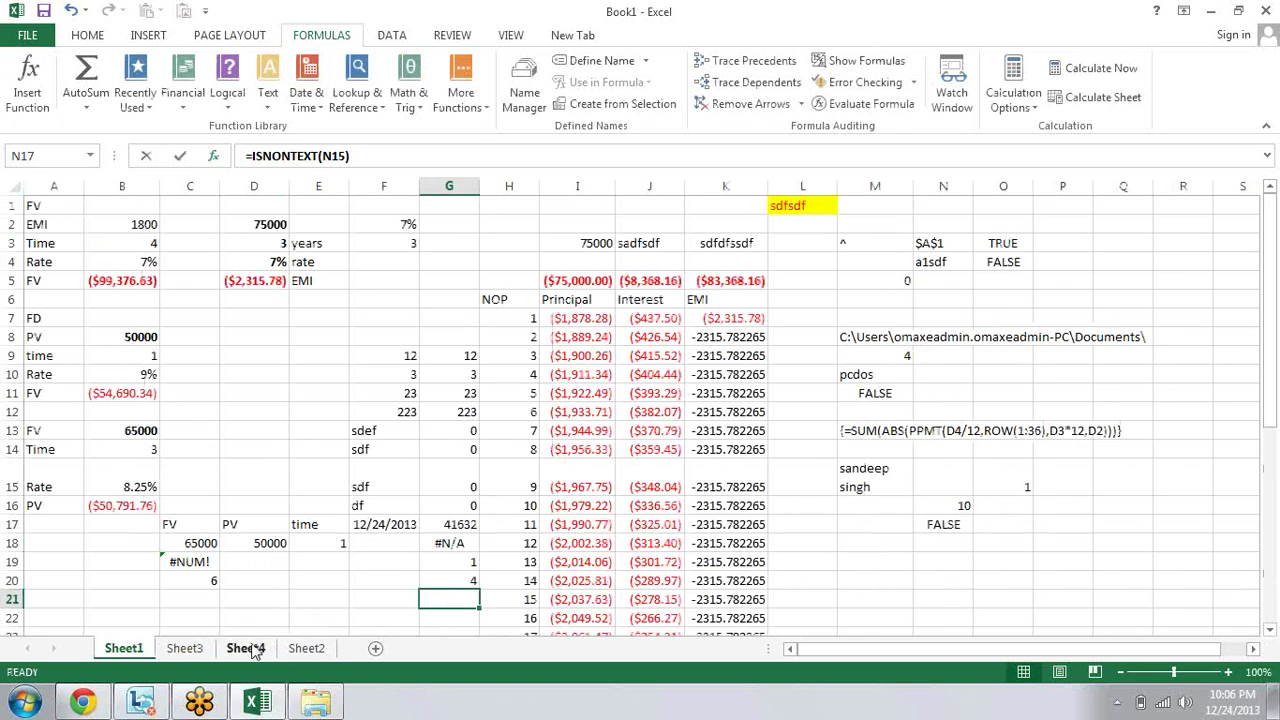
click(248, 648)
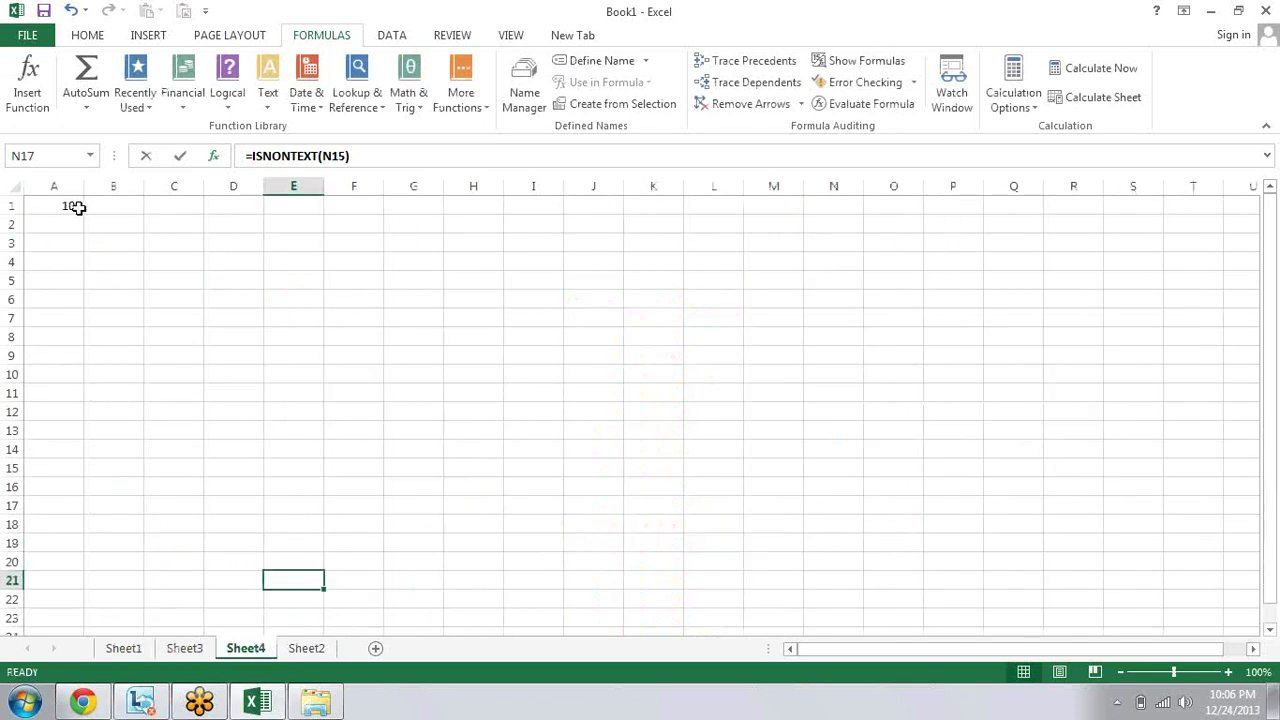
click(77, 207)
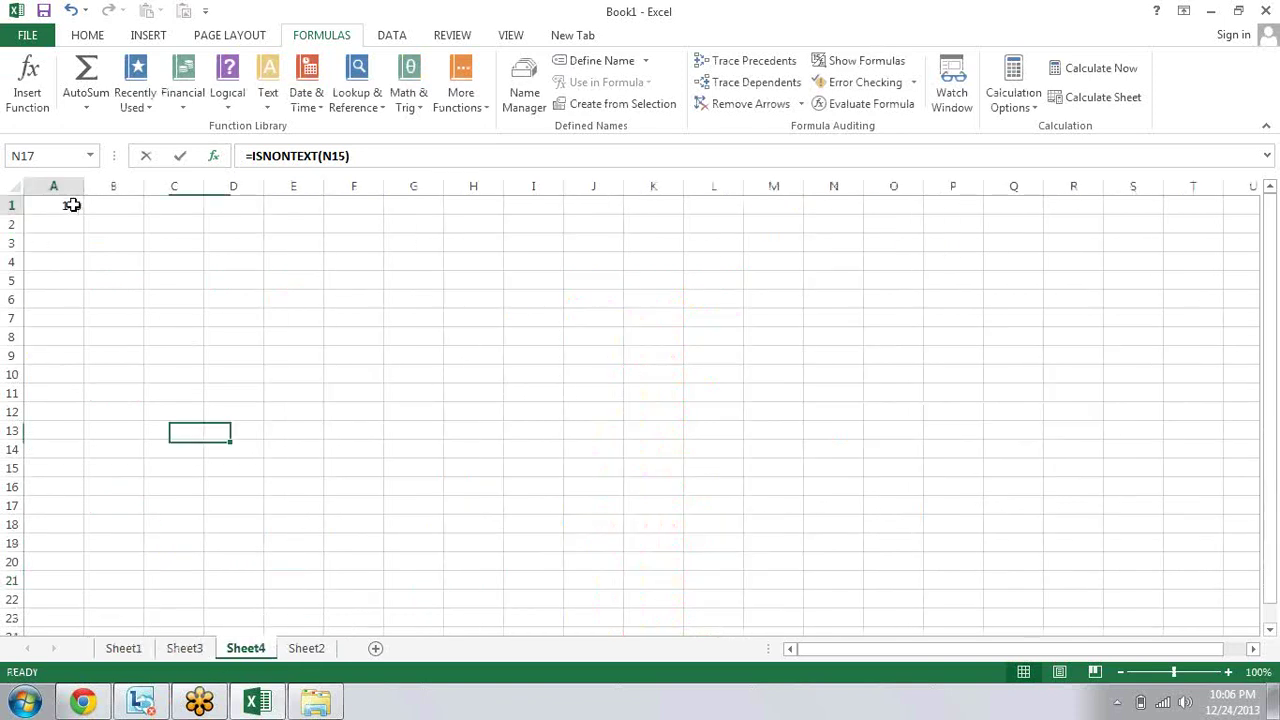
text(20)
key(Return)
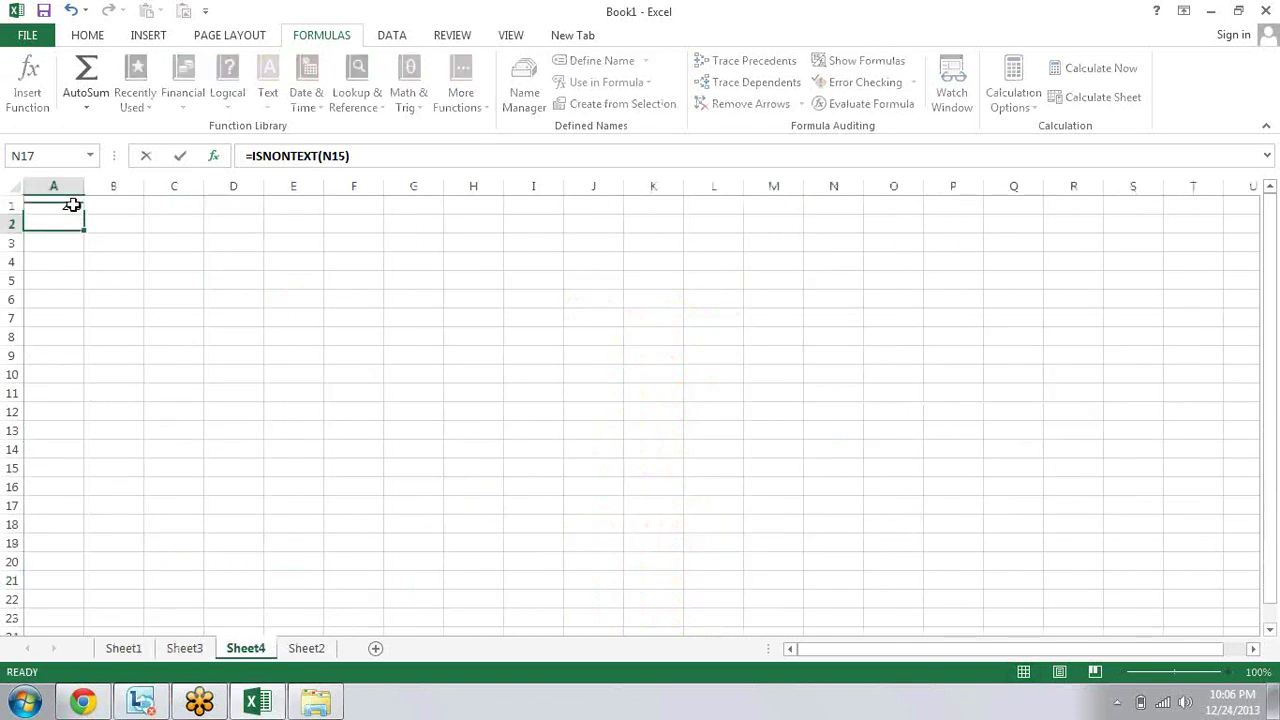
Step: Change Sheet2's A1 to 150, then return to Sheet1
click(185, 649)
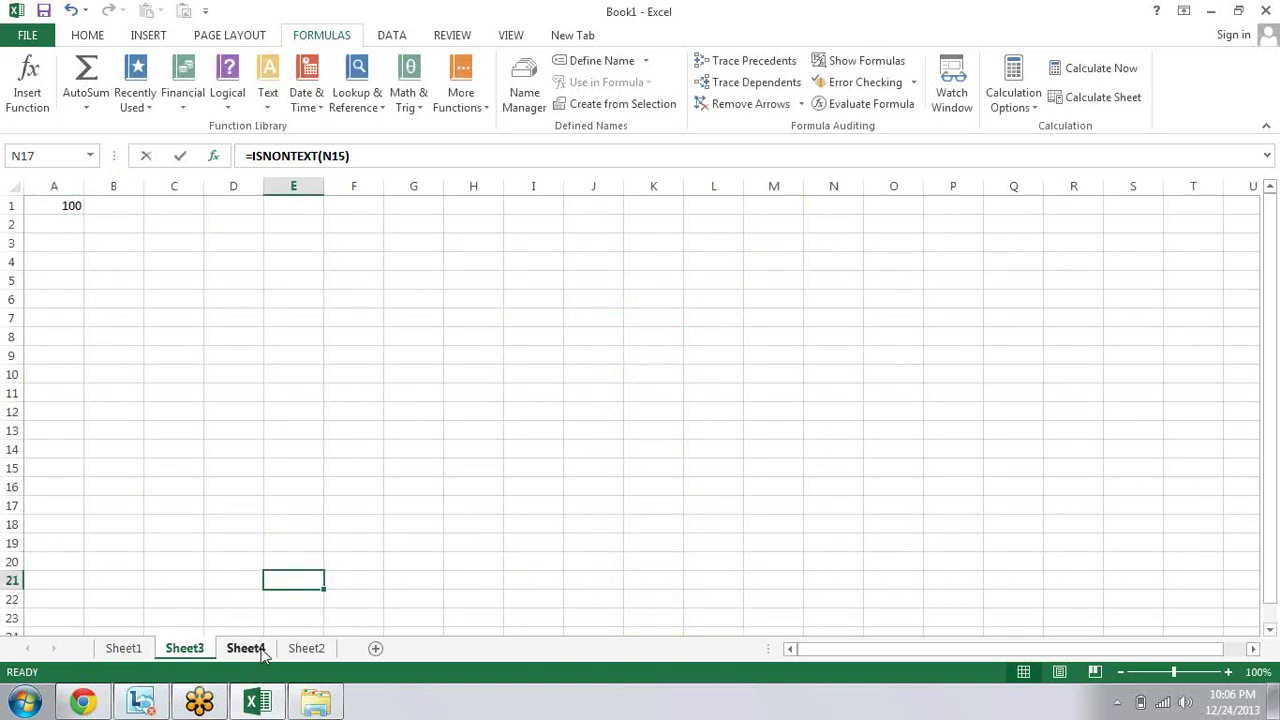
click(245, 649)
click(307, 649)
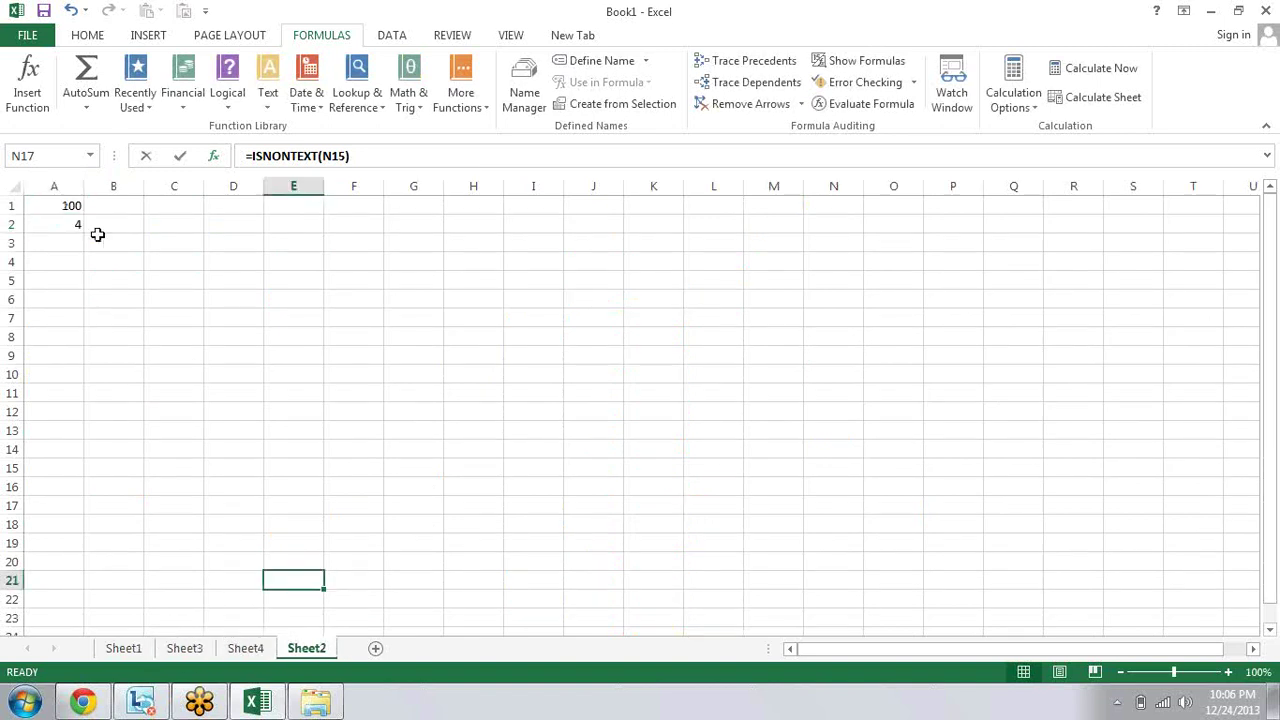
click(80, 205)
text(15)
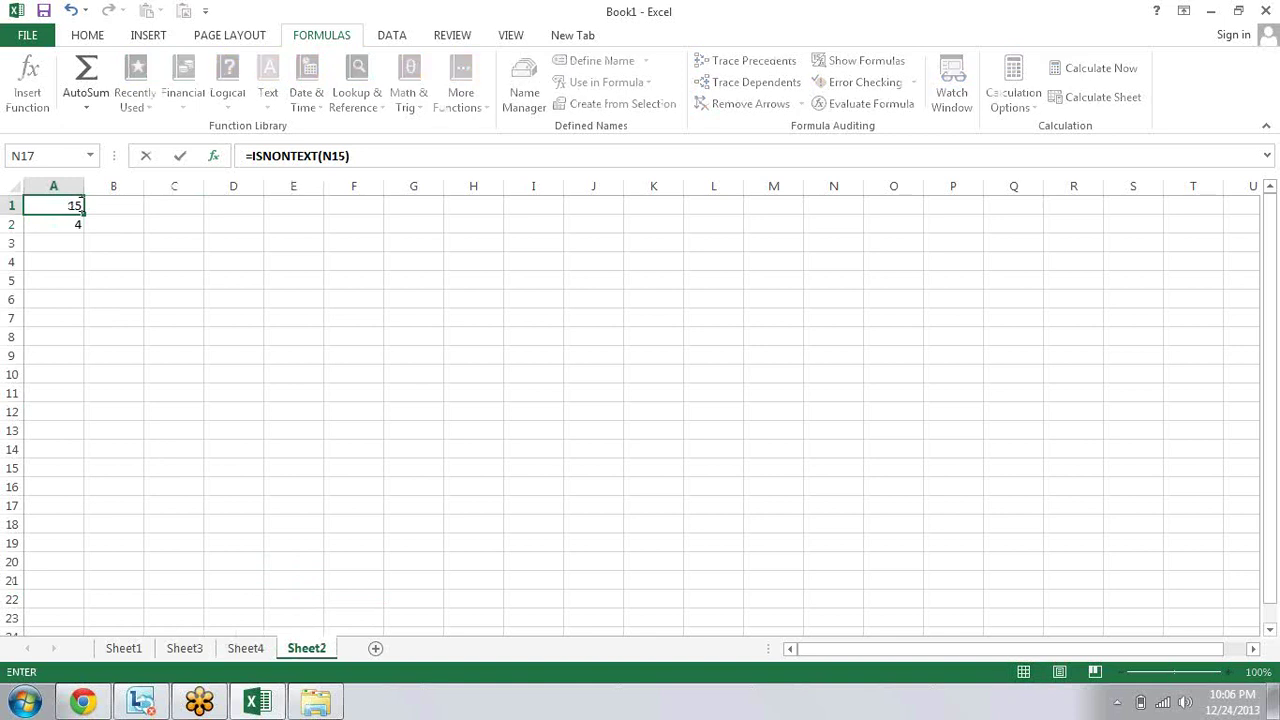
text(0)
key(Return)
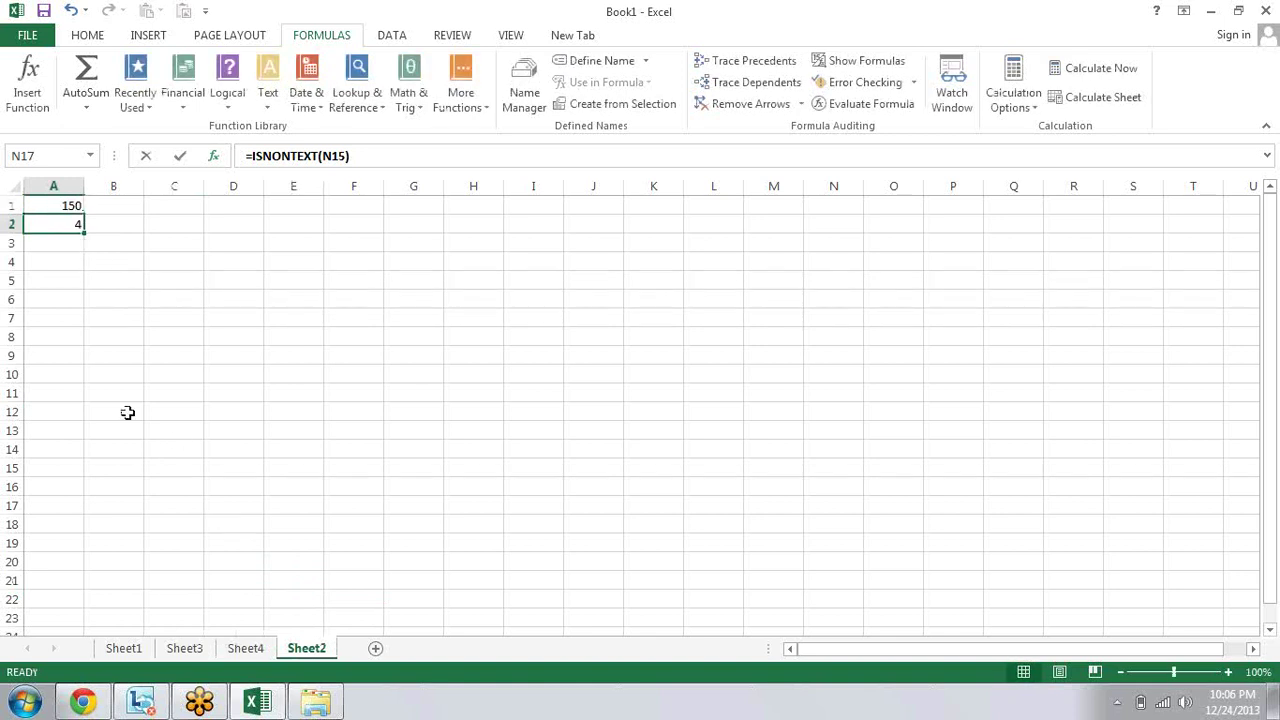
click(75, 205)
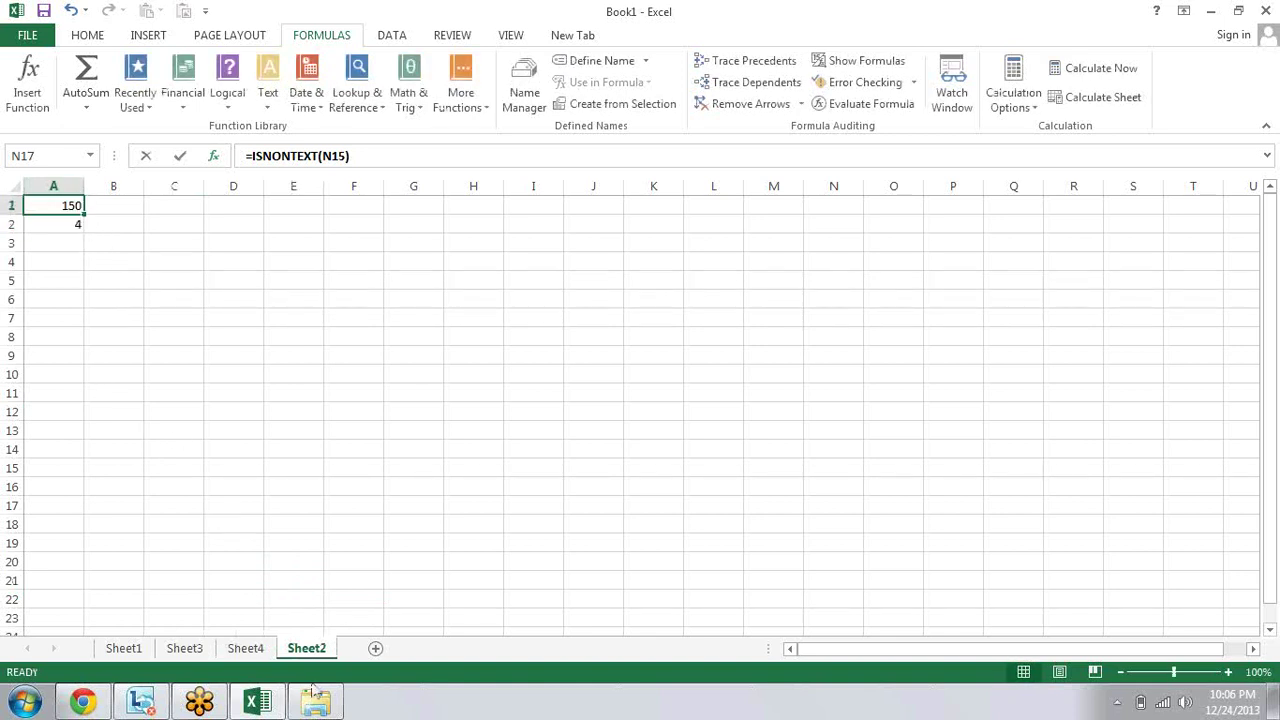
click(145, 649)
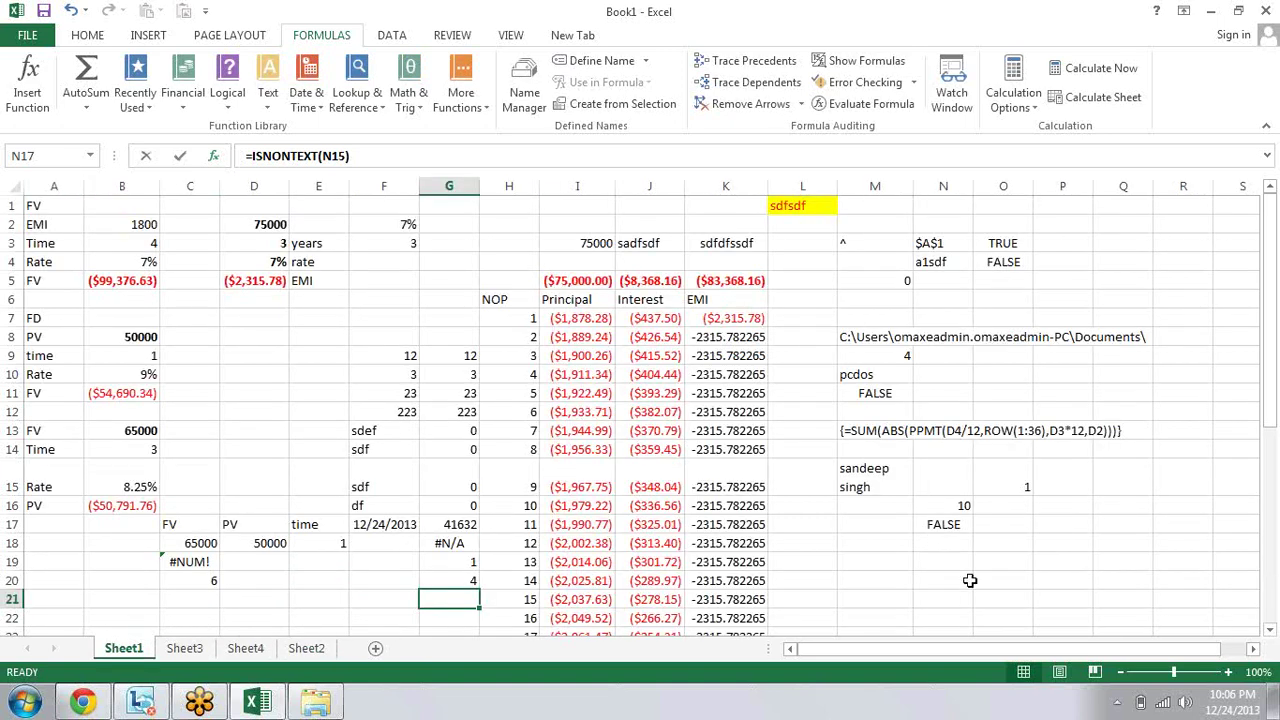
Step: Enter =SUM(Sheet3:Sheet2!A1) in Sheet1's M19 and reopen it for review with F2
click(842, 565)
text(=)
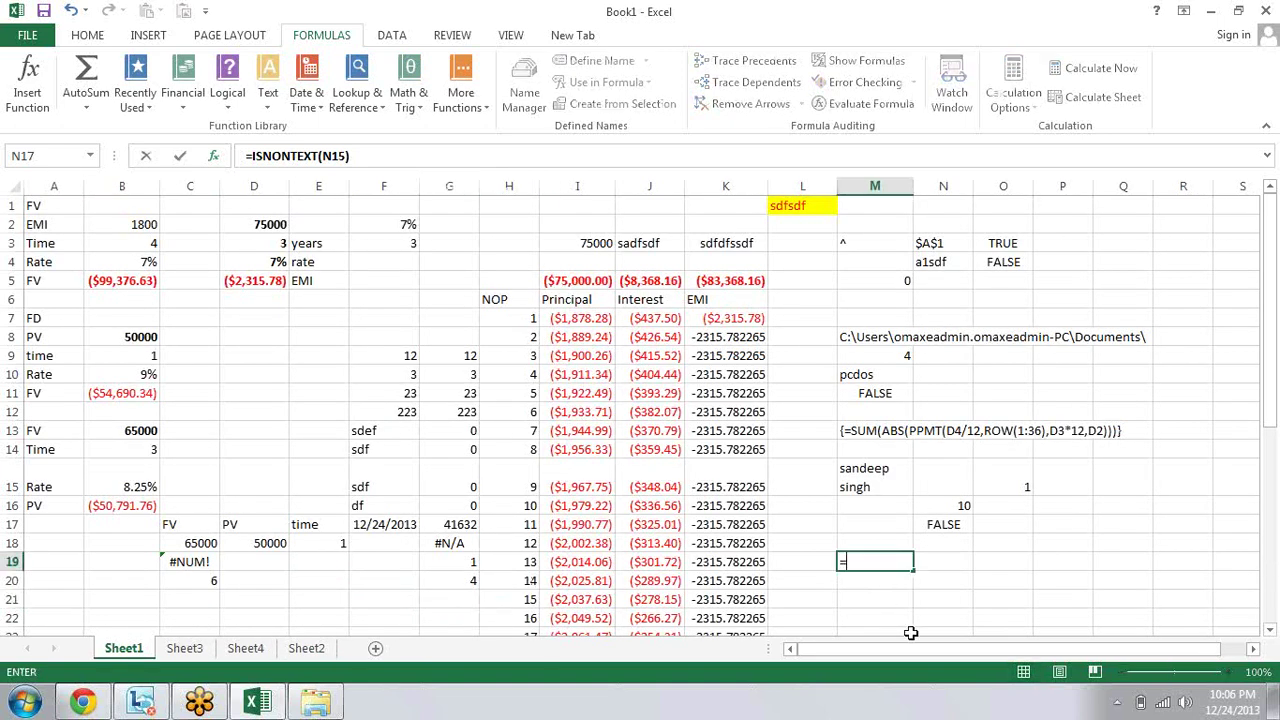
text(s)
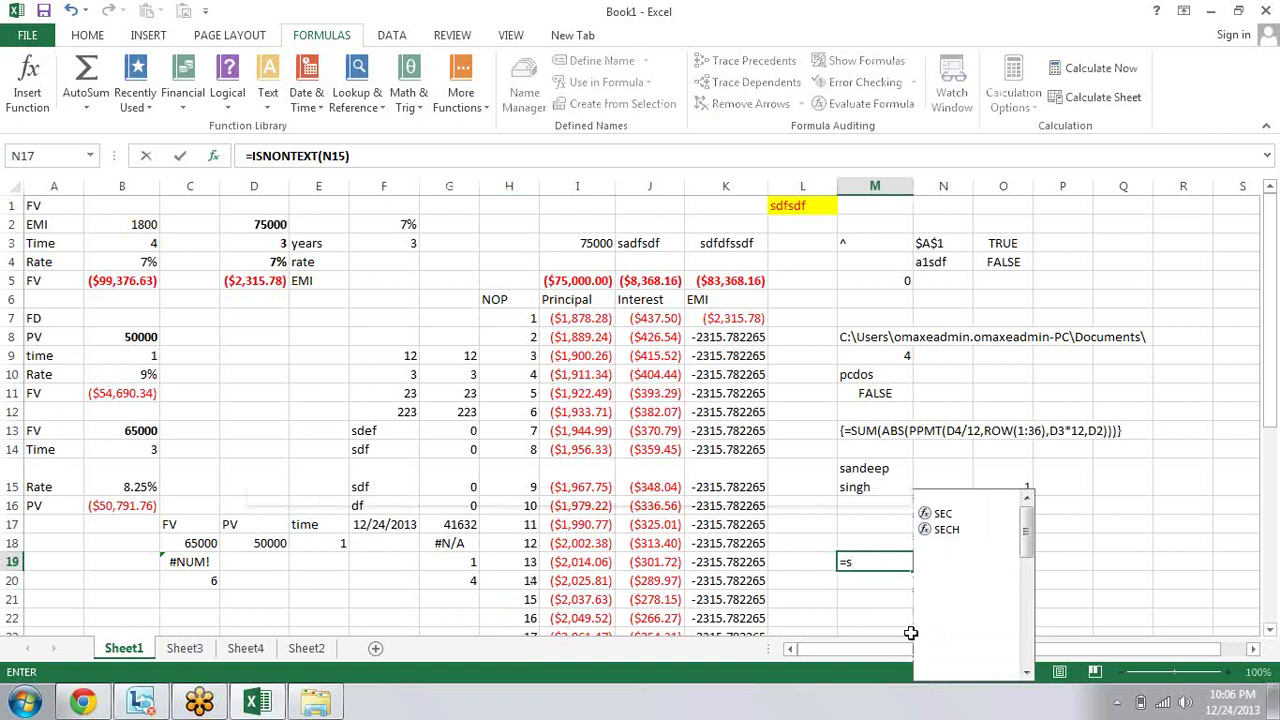
text(um)
key(Tab)
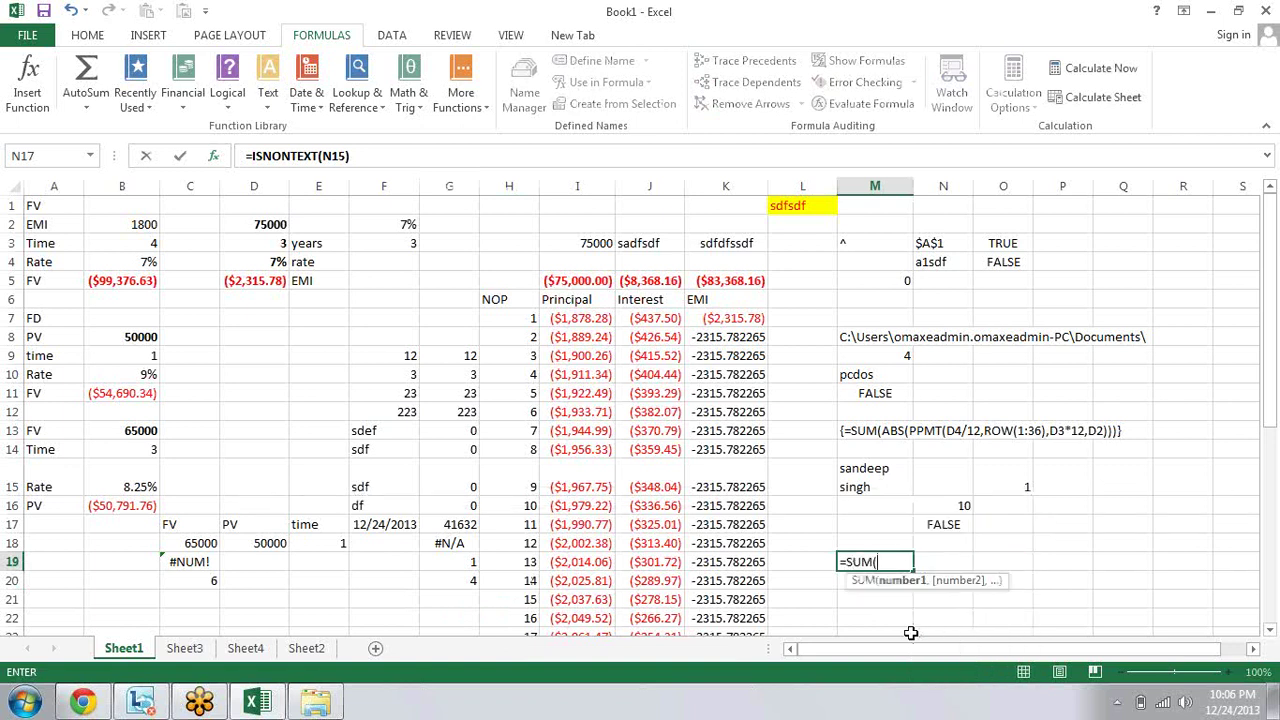
click(185, 648)
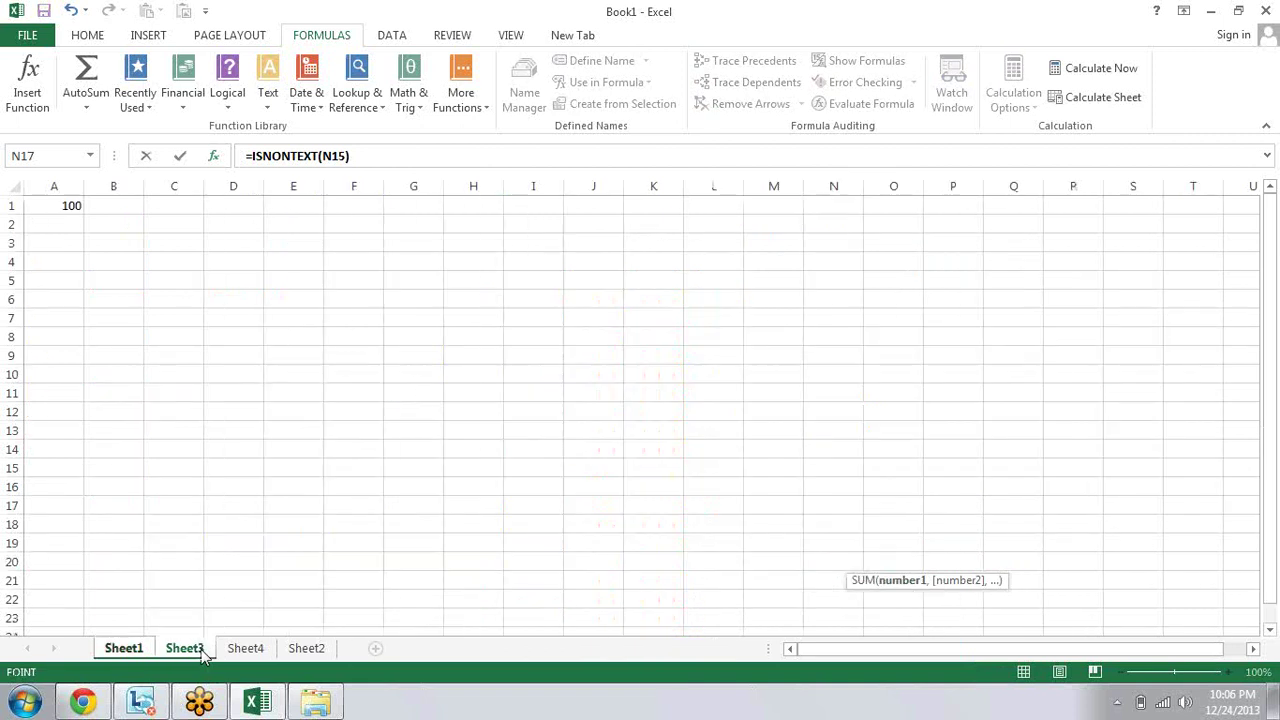
click(80, 207)
shift+click(245, 650)
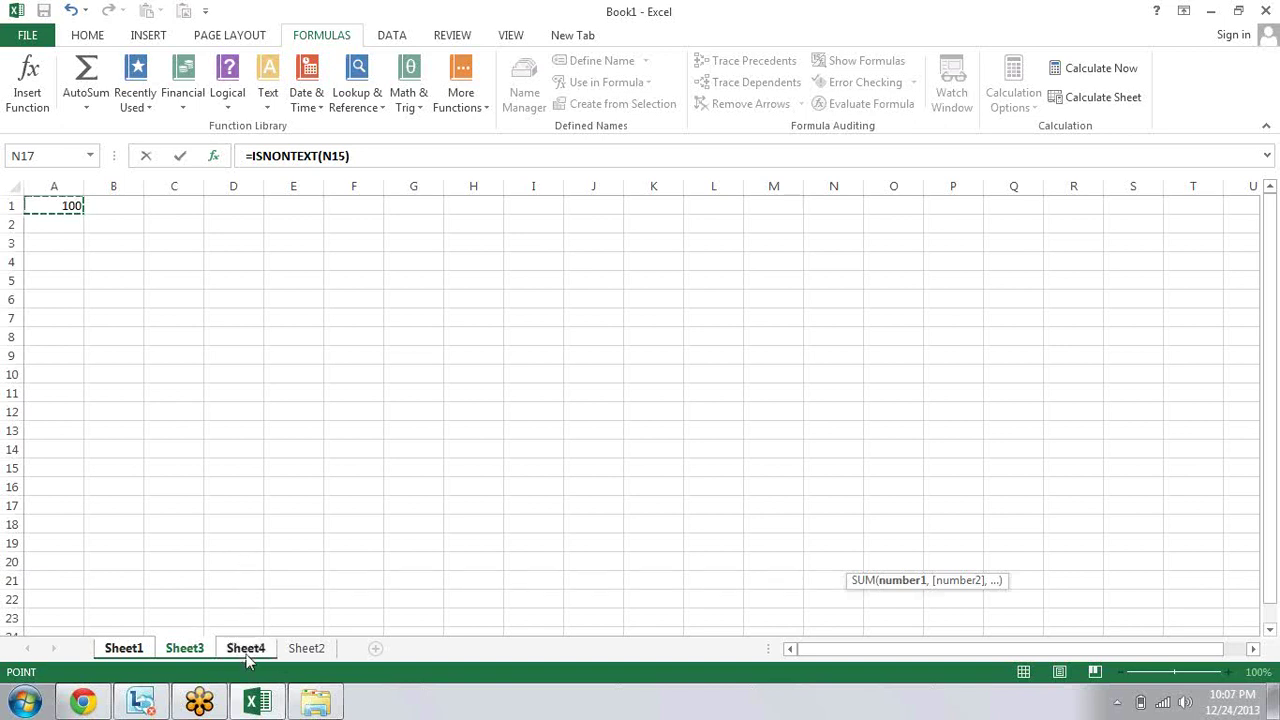
shift+click(306, 652)
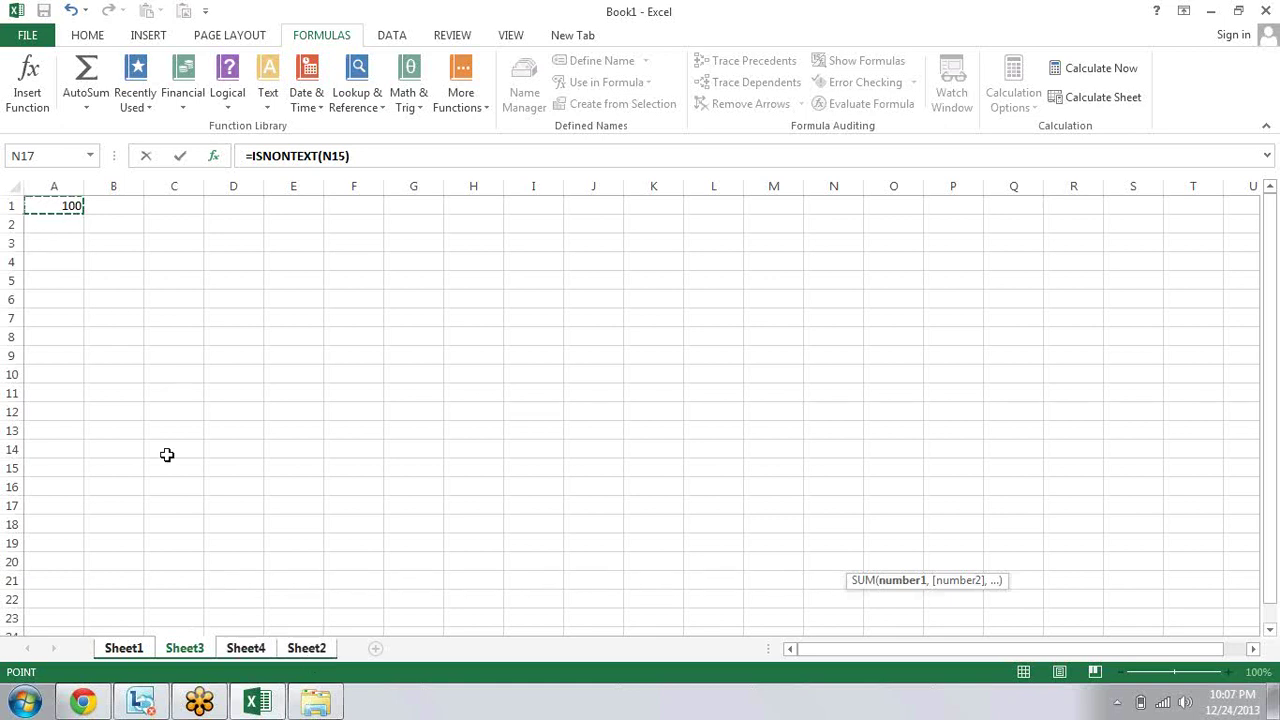
key(Return)
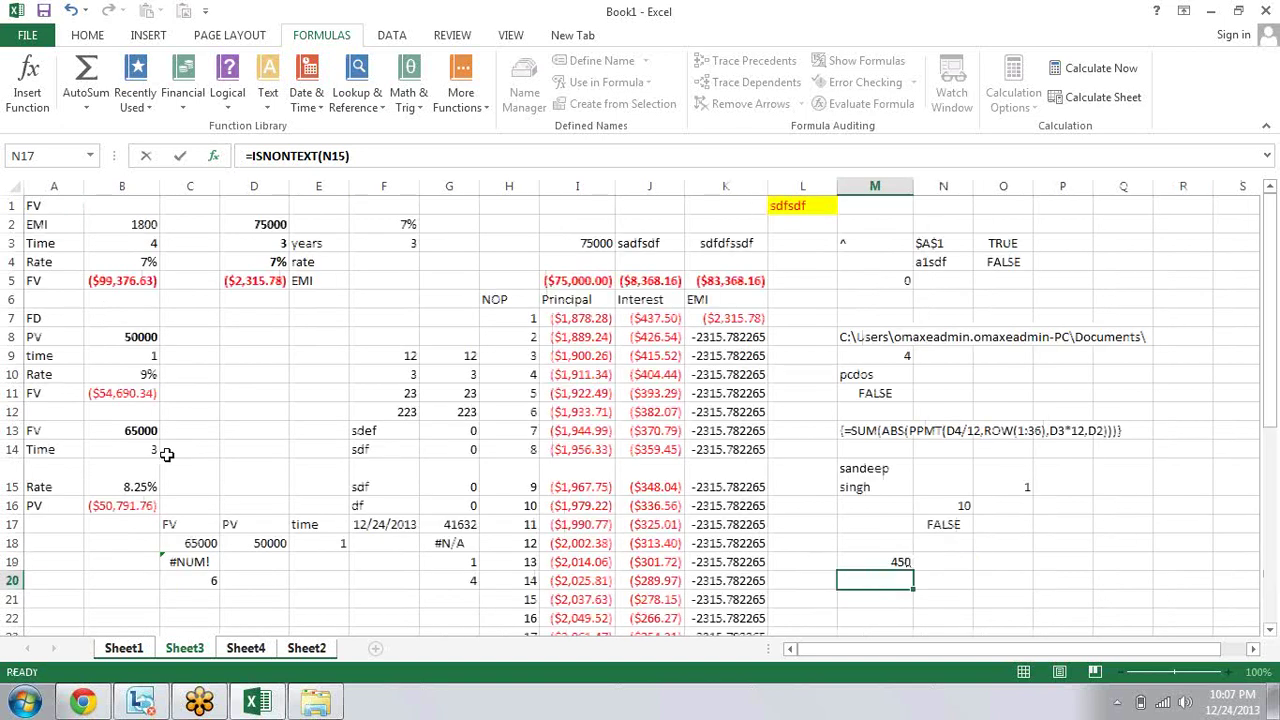
key(Up)
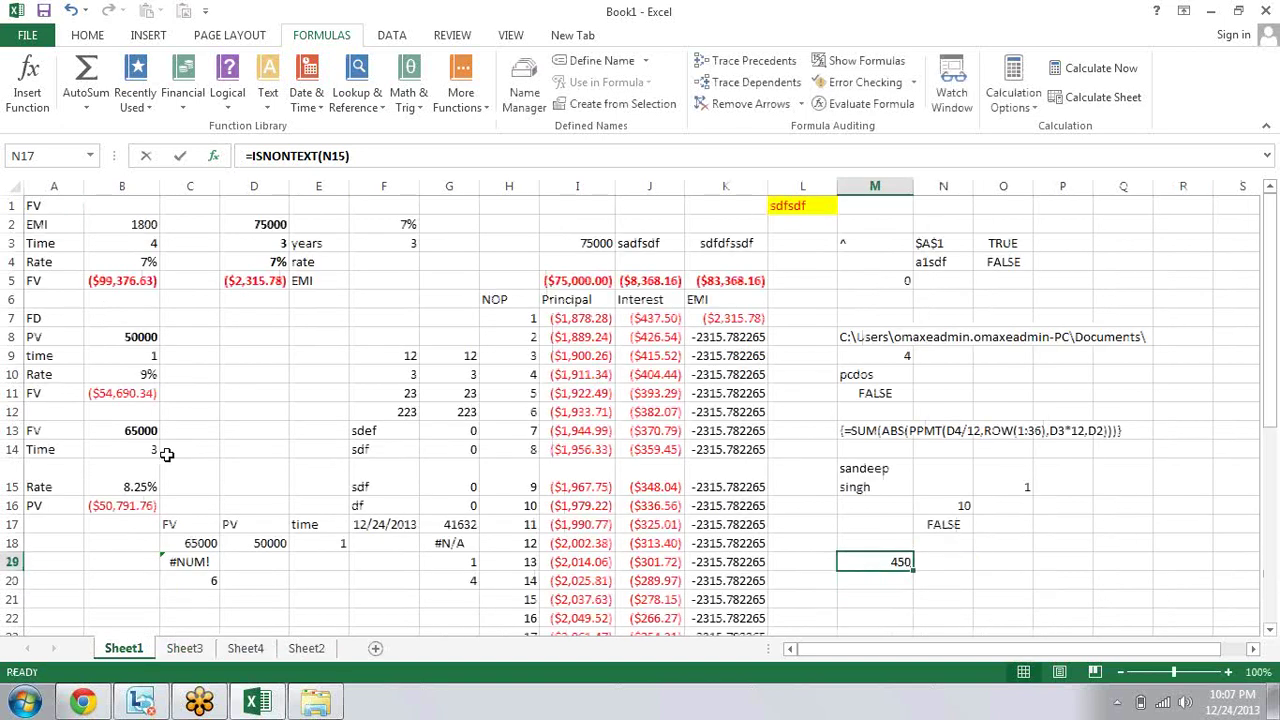
key(F2)
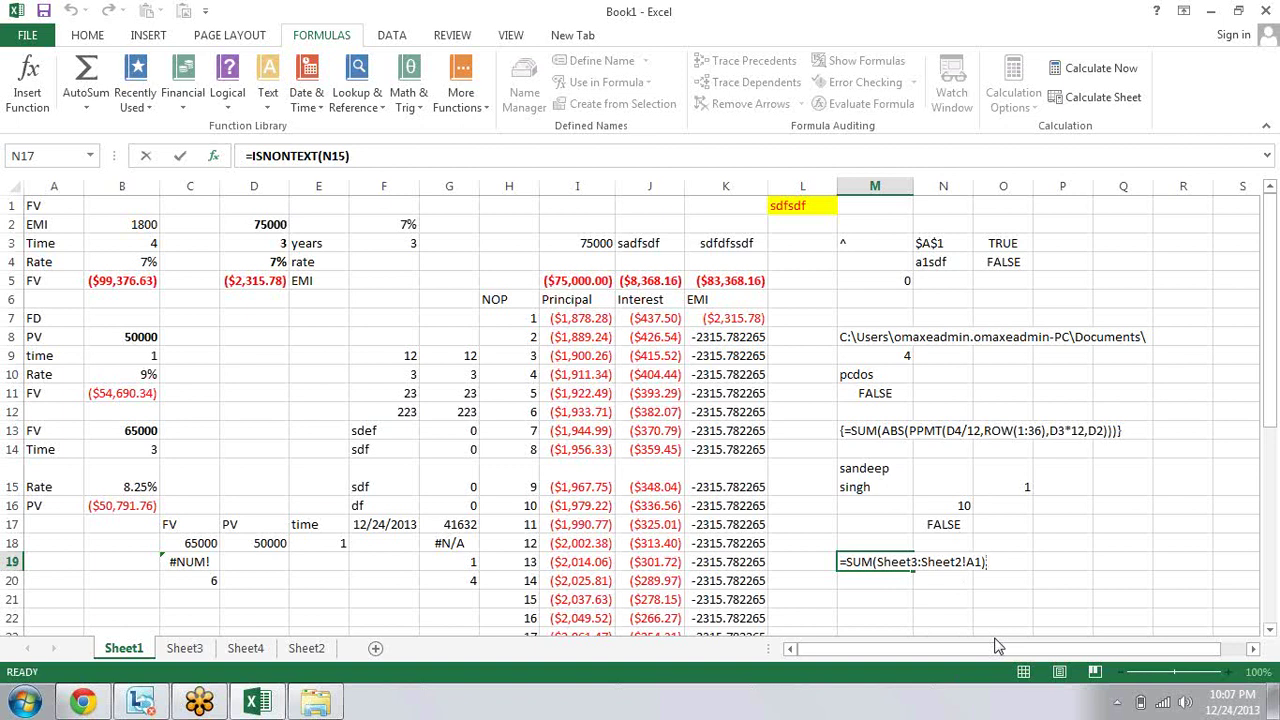
Step: Try =SHEETS(M19) in M20, which returns 1, then clear M20
key(Return)
text(=)
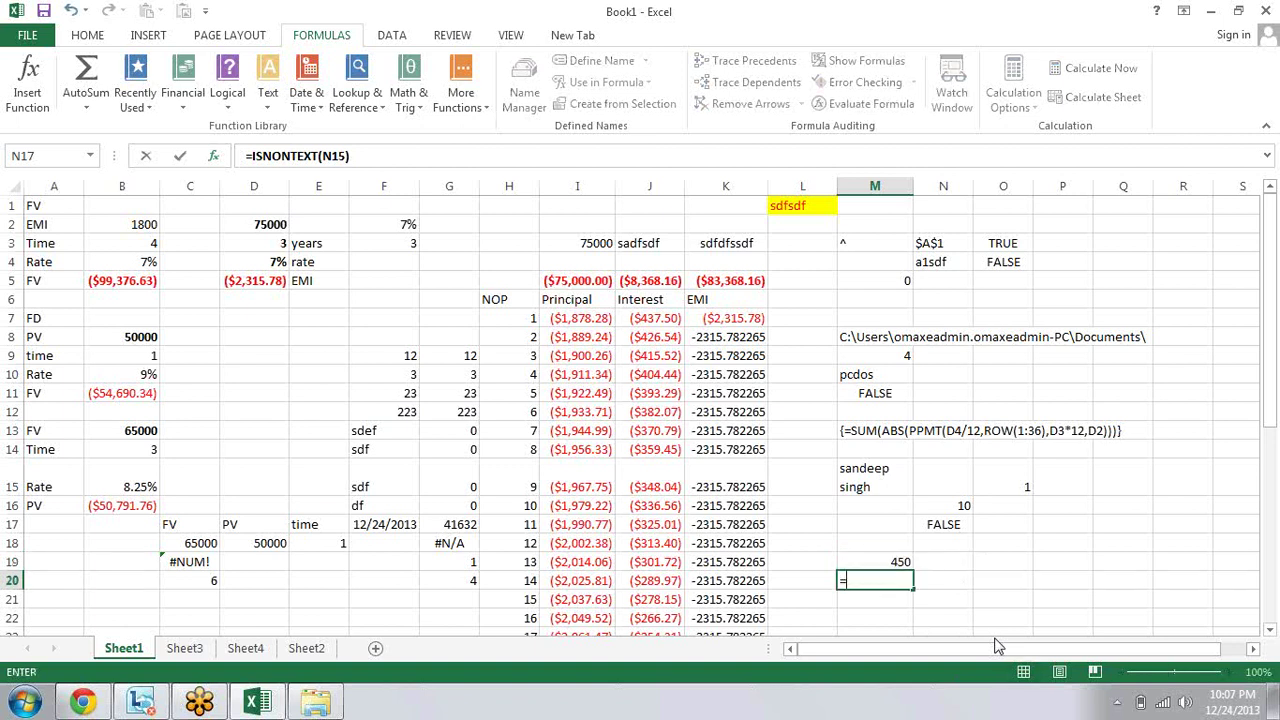
text(s)
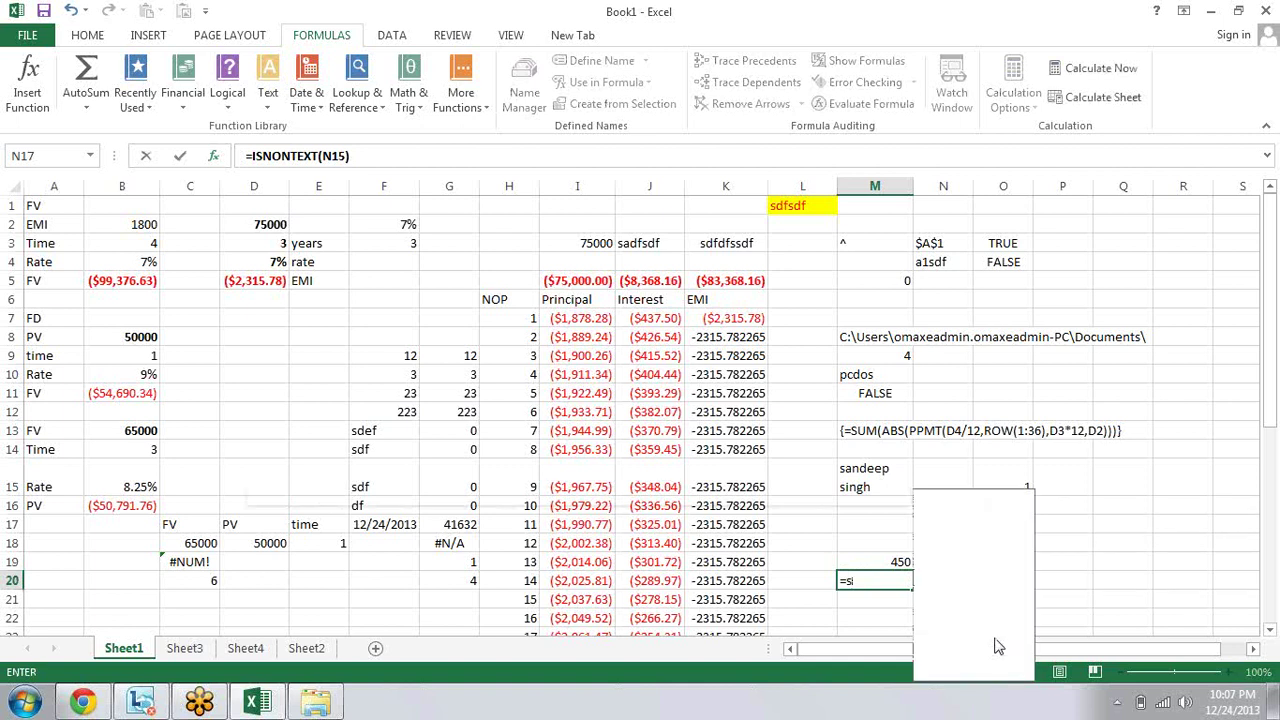
text(he)
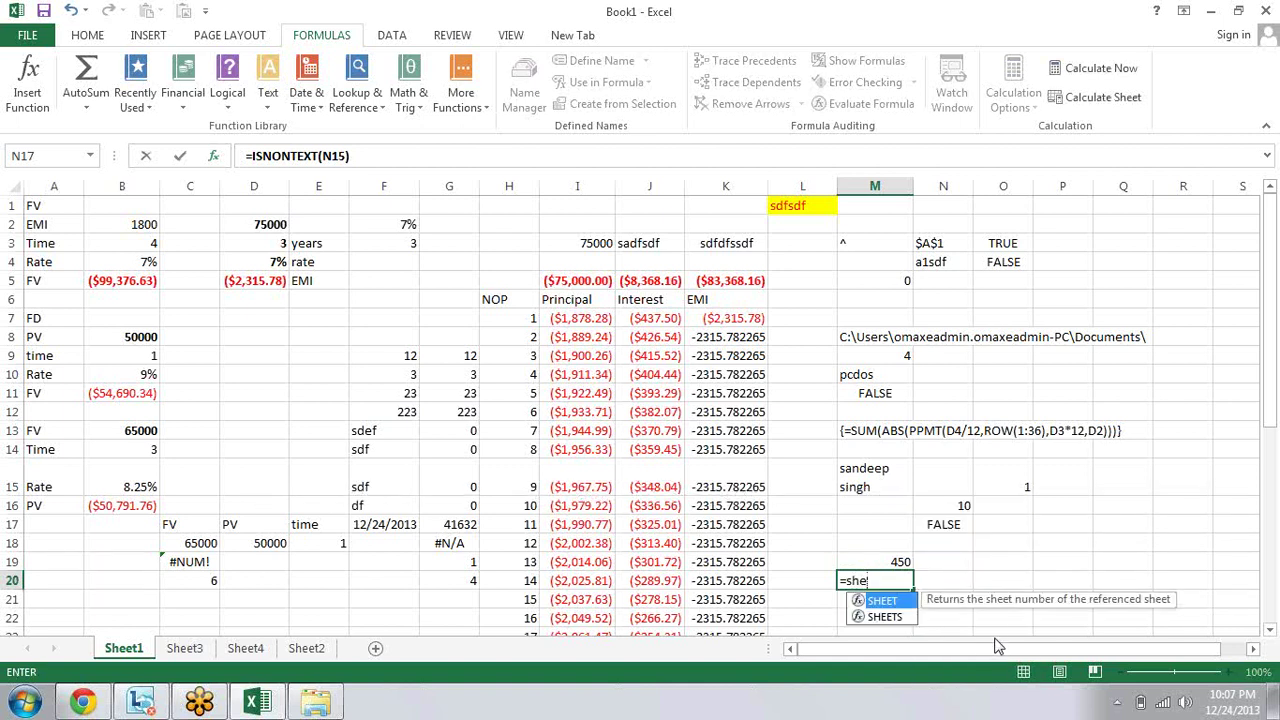
key(Down)
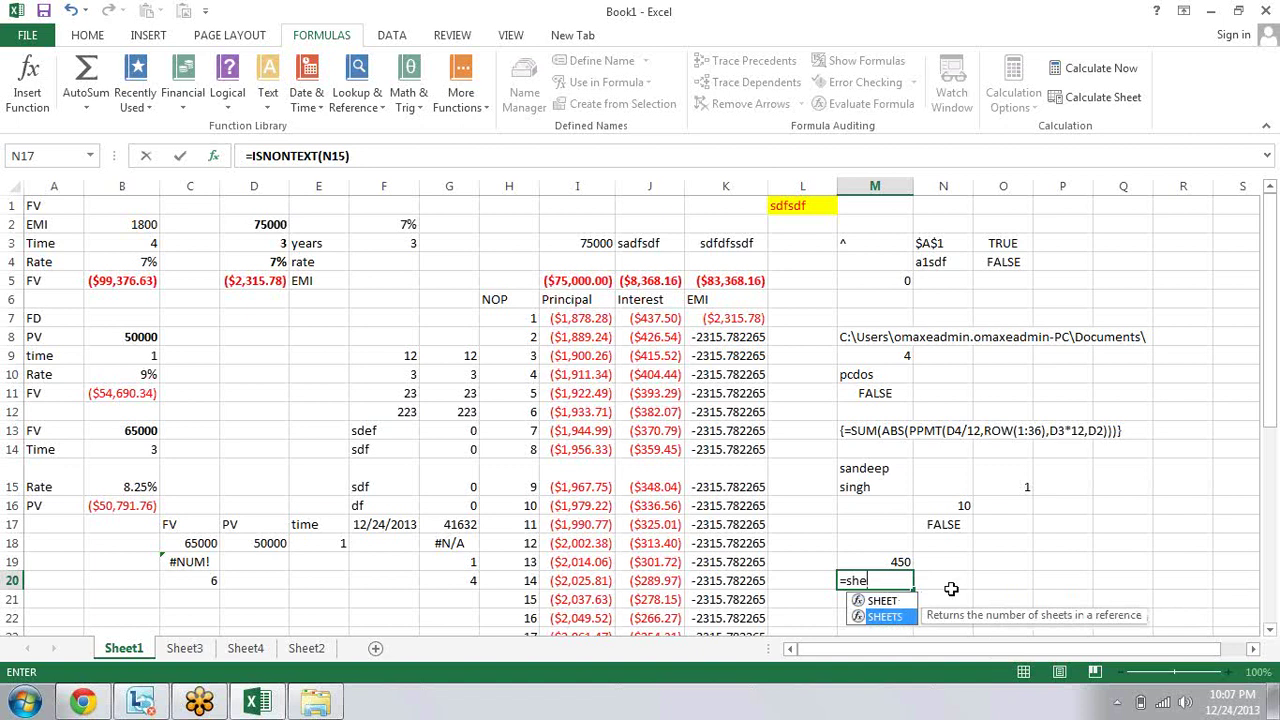
key(Tab)
click(900, 558)
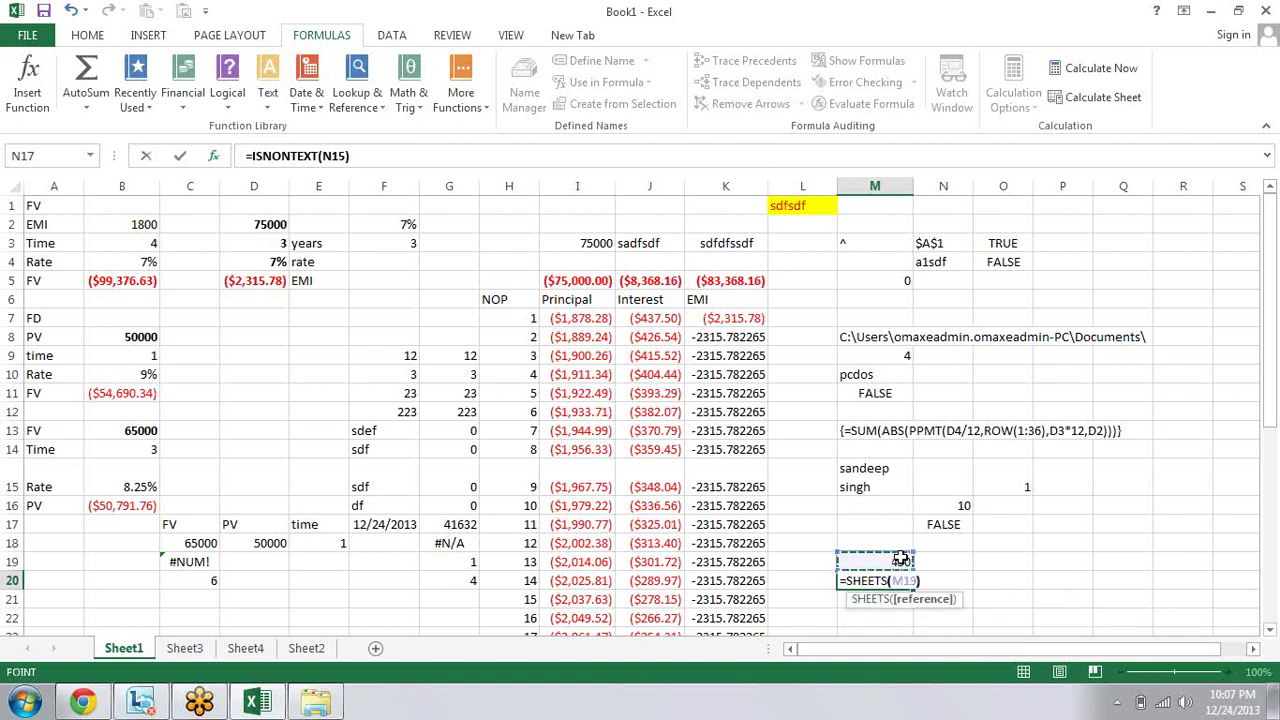
key(Return)
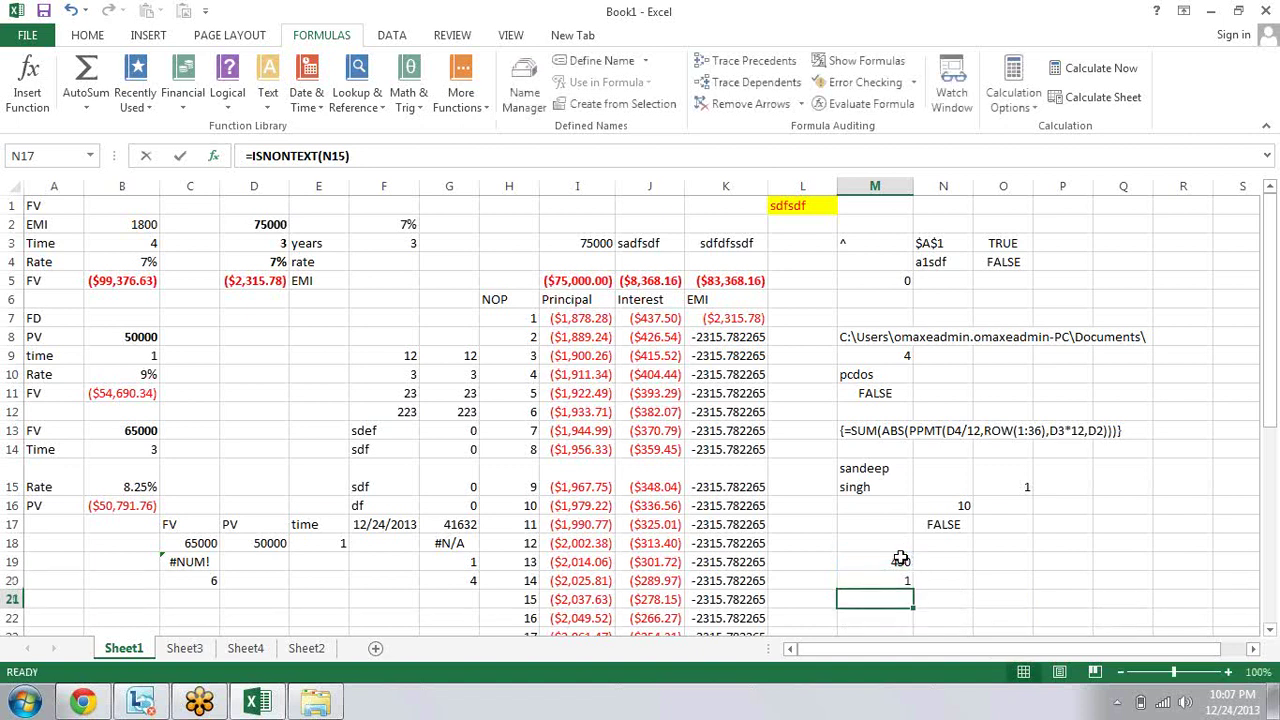
key(Up)
key(Delete)
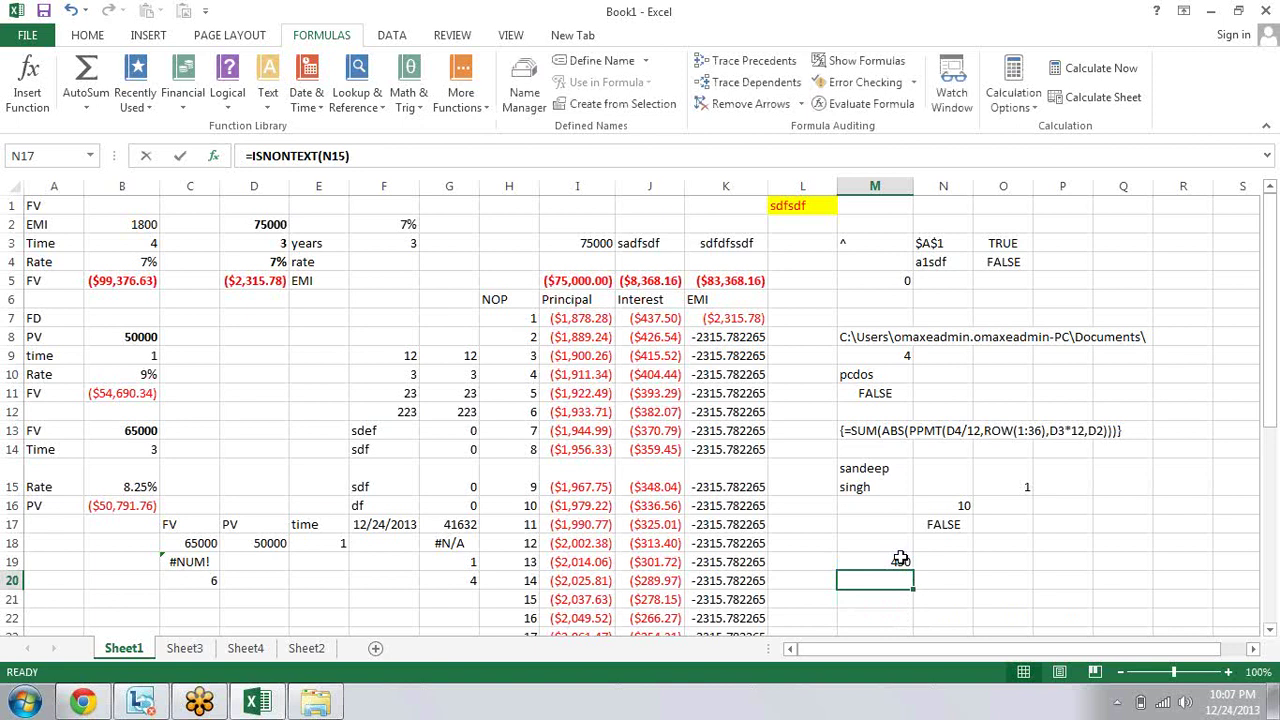
Step: Re-enter =SUM(Sheet3:Sheet2!A1) in M19 and put =SHEETS(Sheet3:Sheet2!A1) in M20, returning 3
click(901, 561)
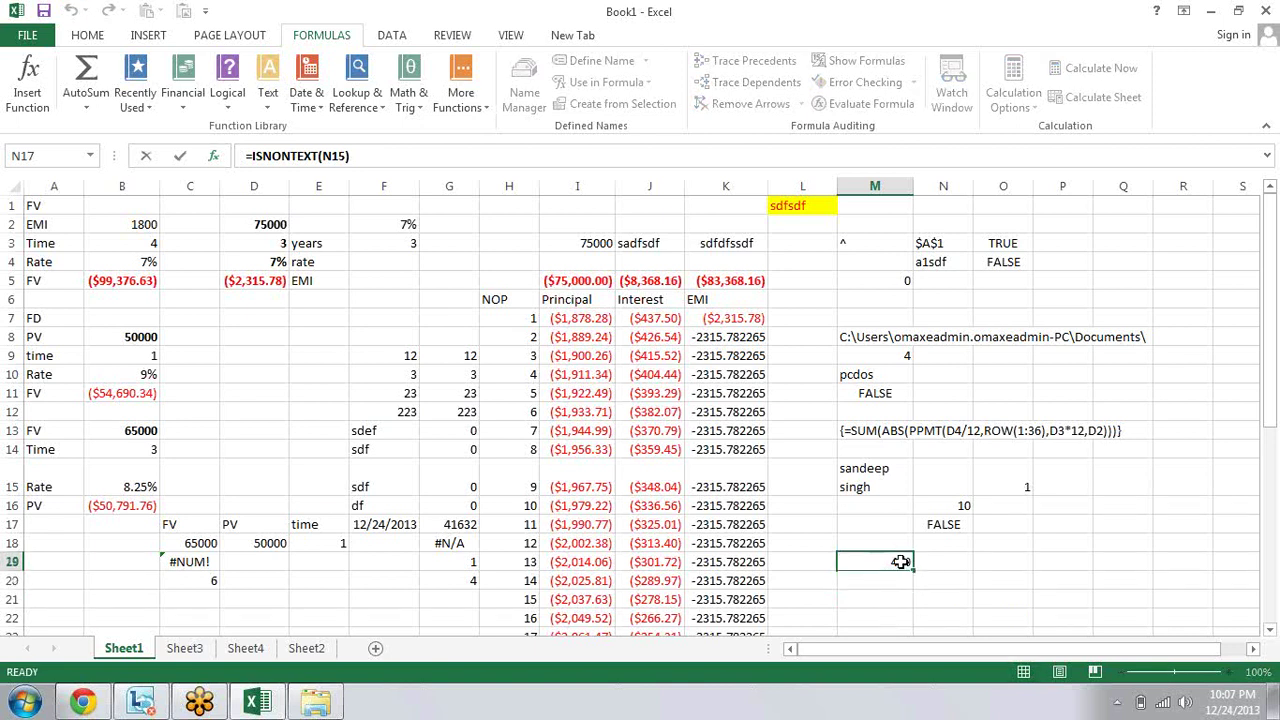
text(=SUM(Sheet3:Sheet2!A1)
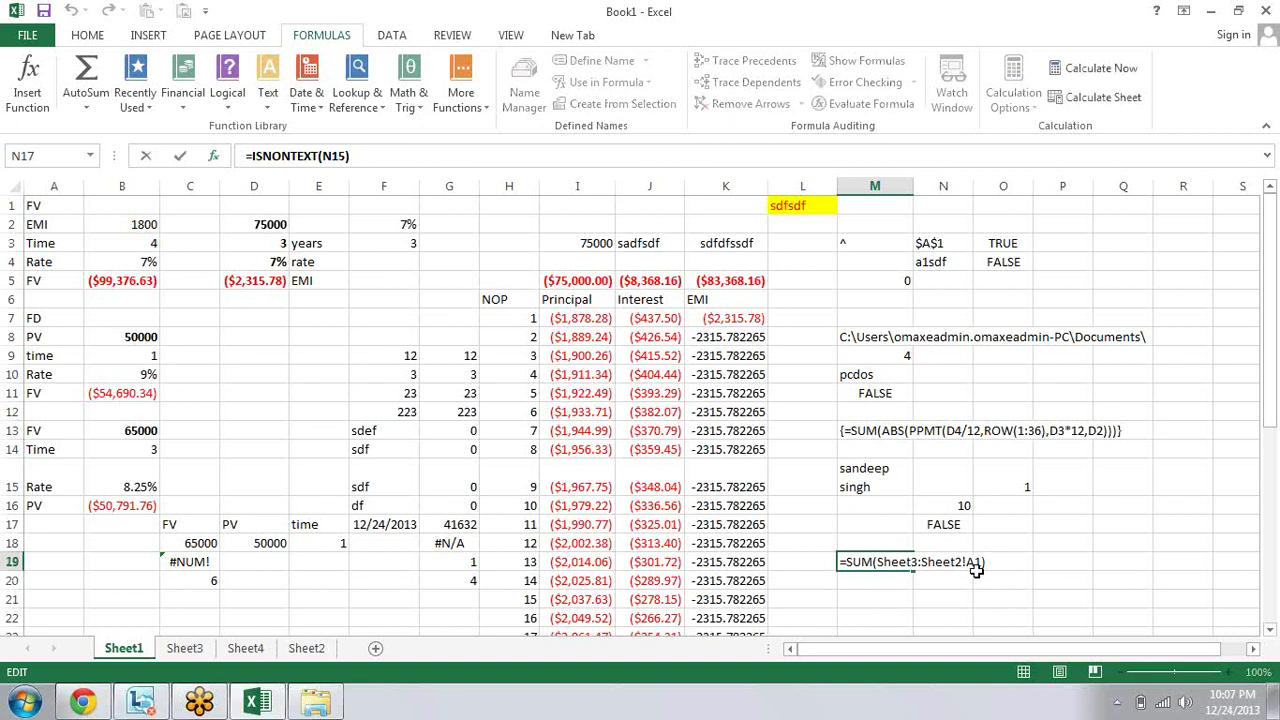
drag(983, 562, 879, 561)
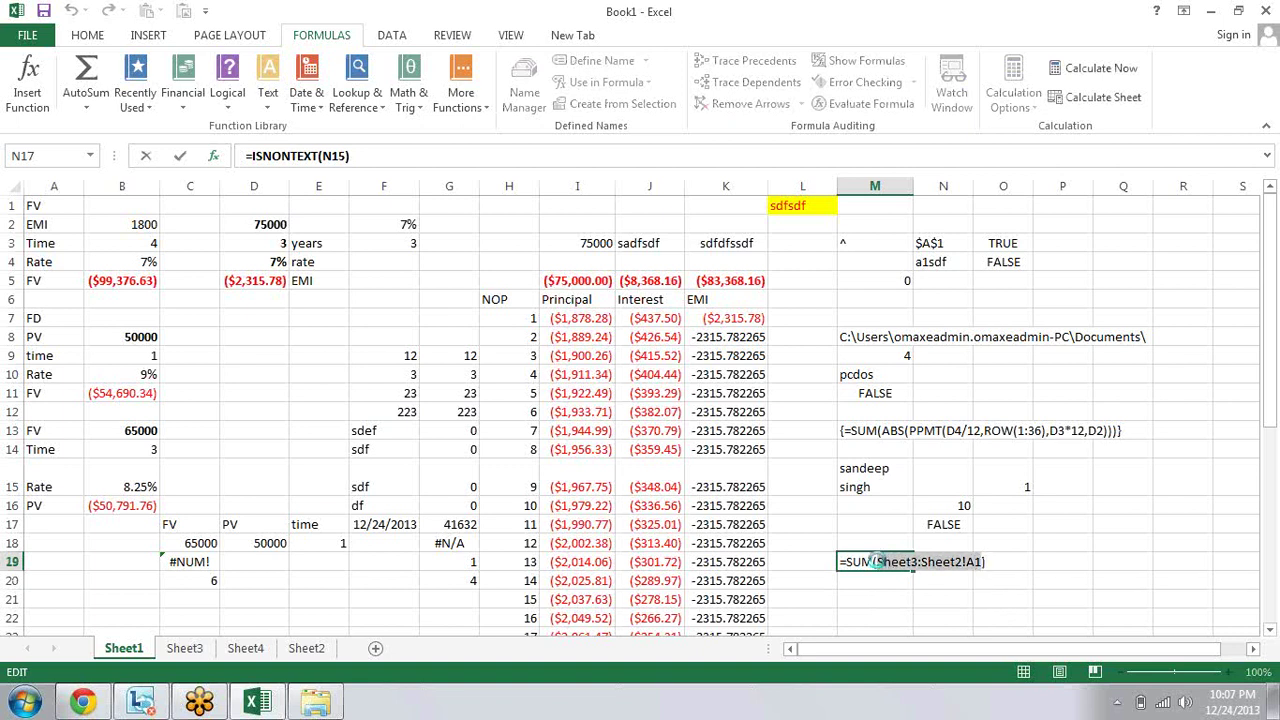
key(Return)
text(=)
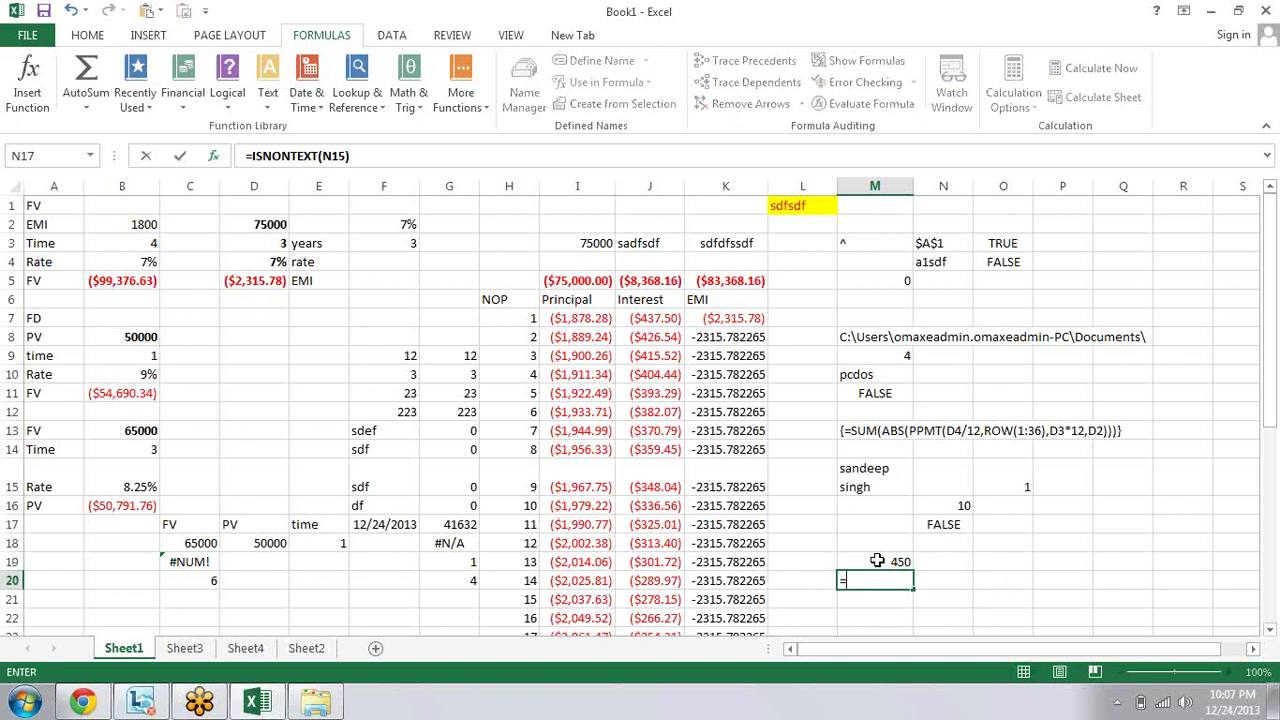
text(S)
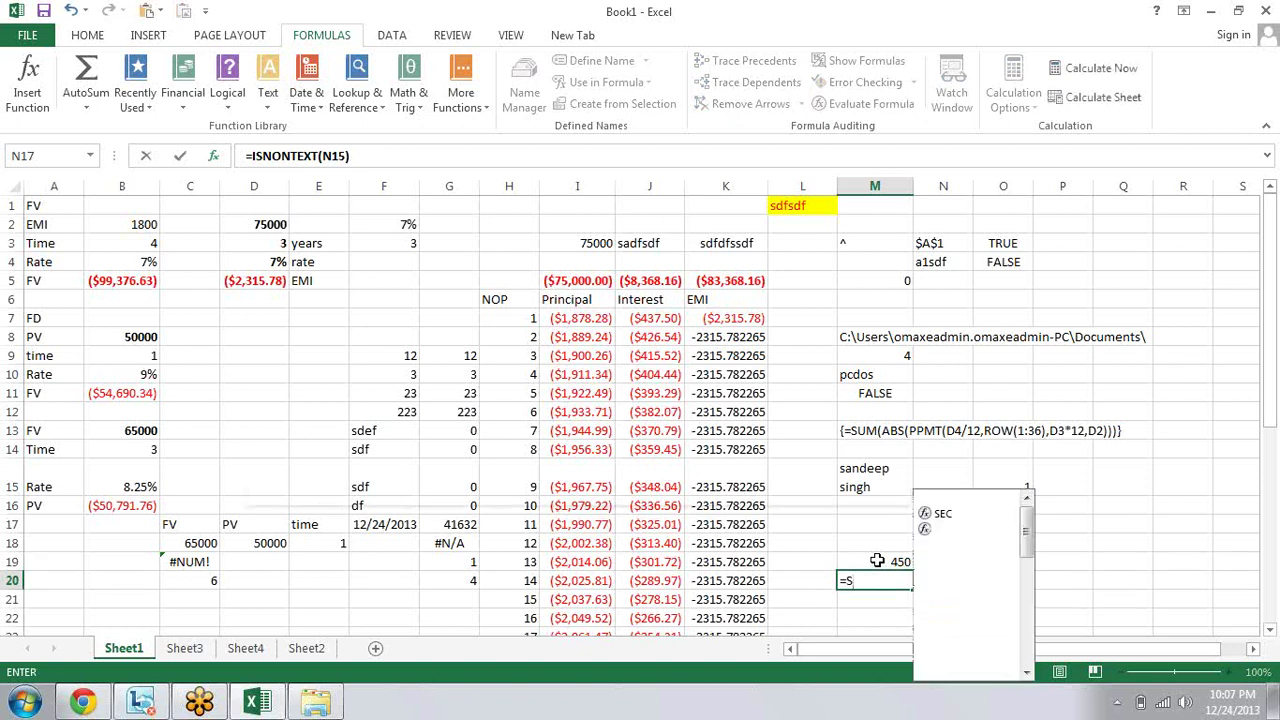
text(heets)
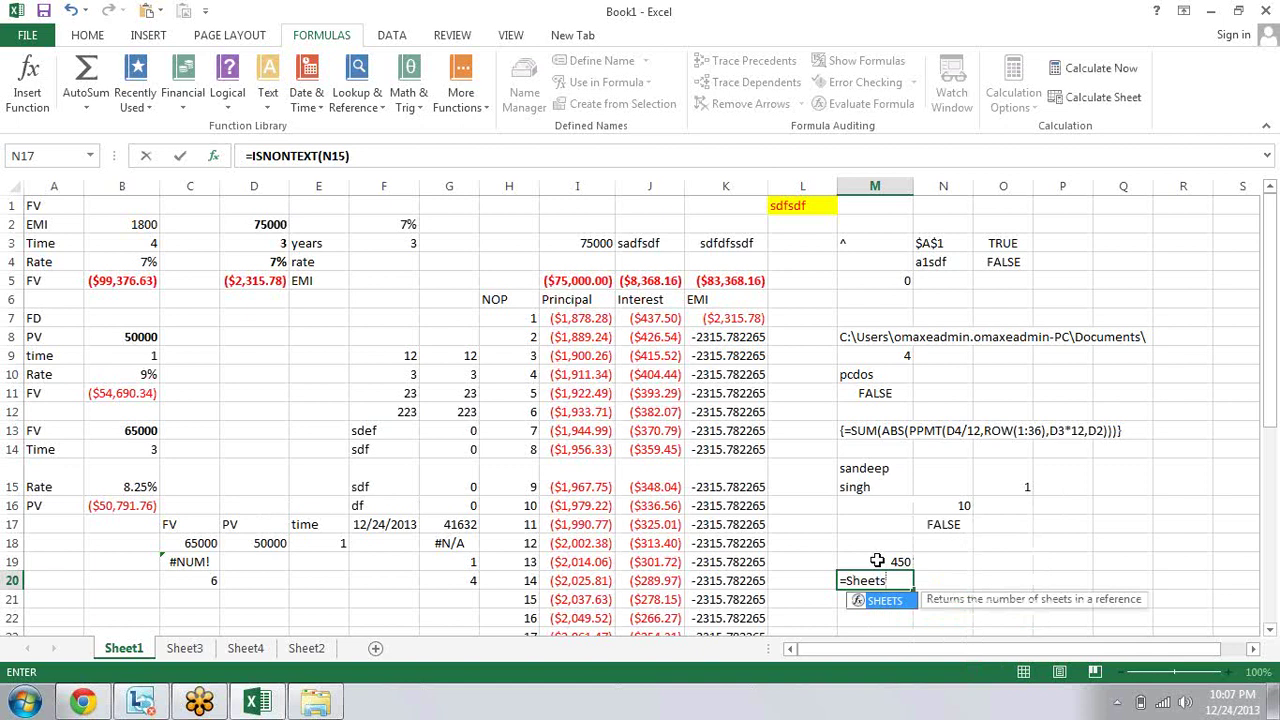
text((Sheet3:Sheet2!A1)
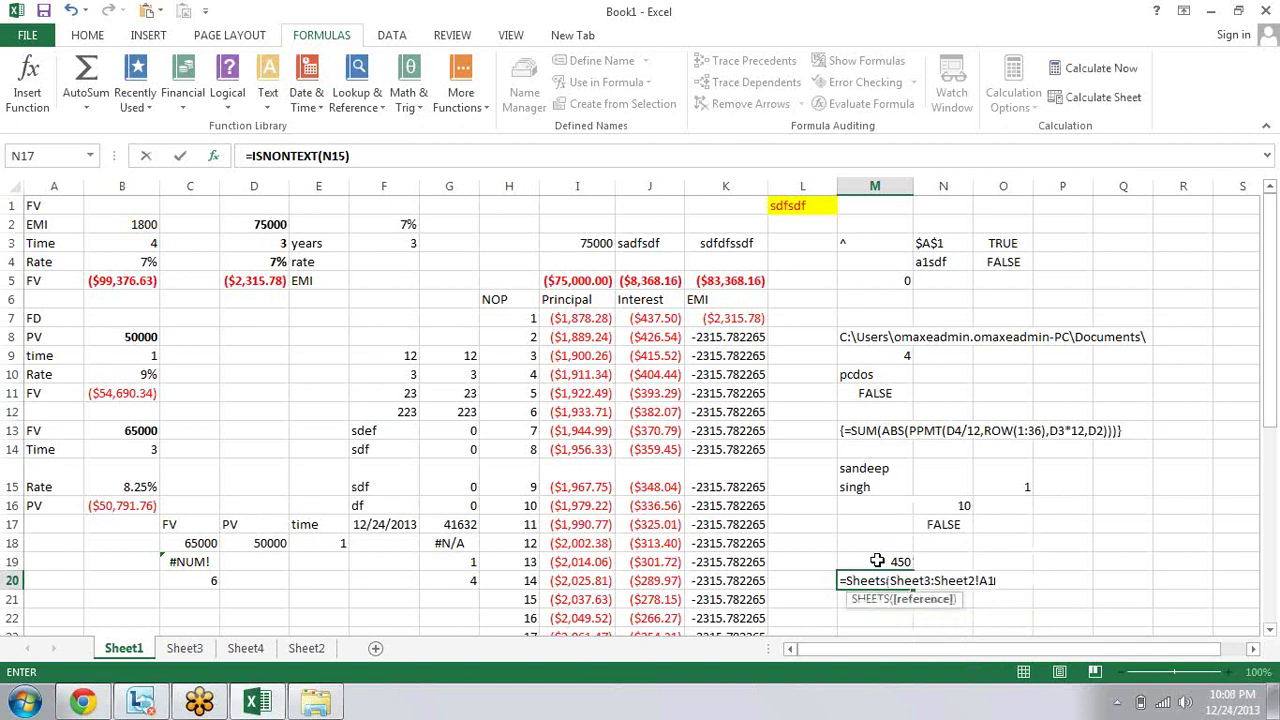
key(Return)
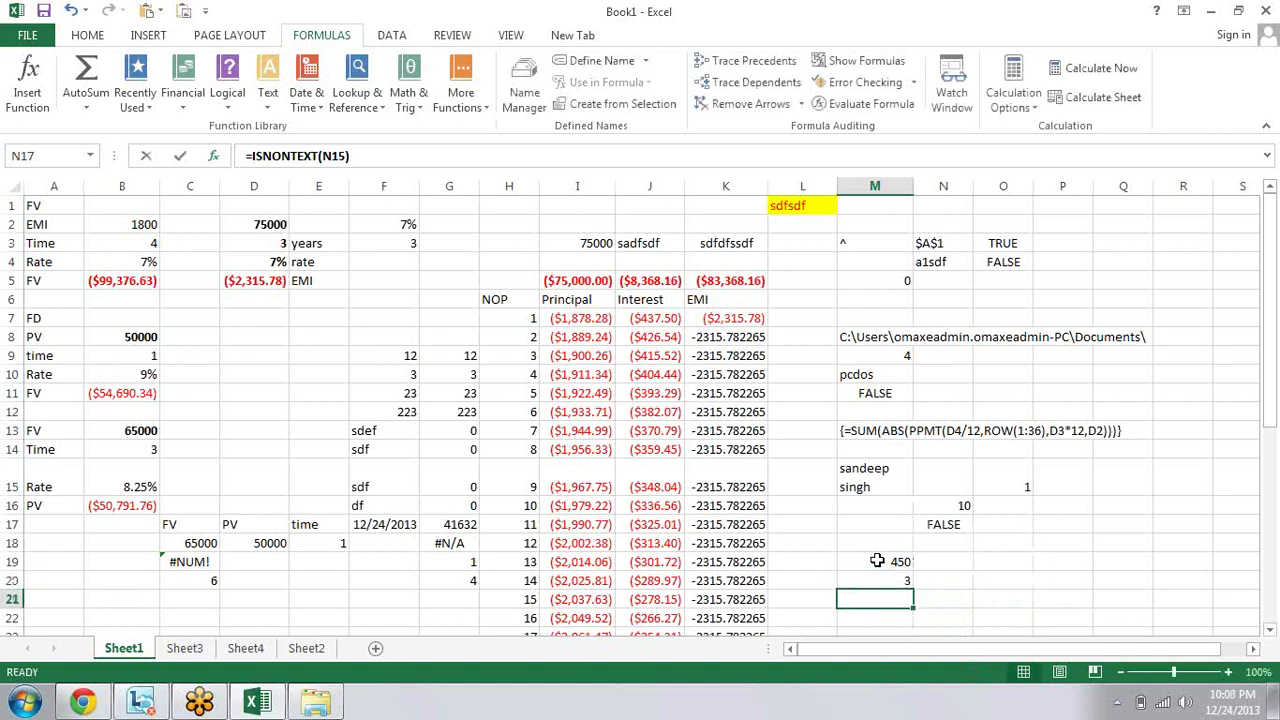